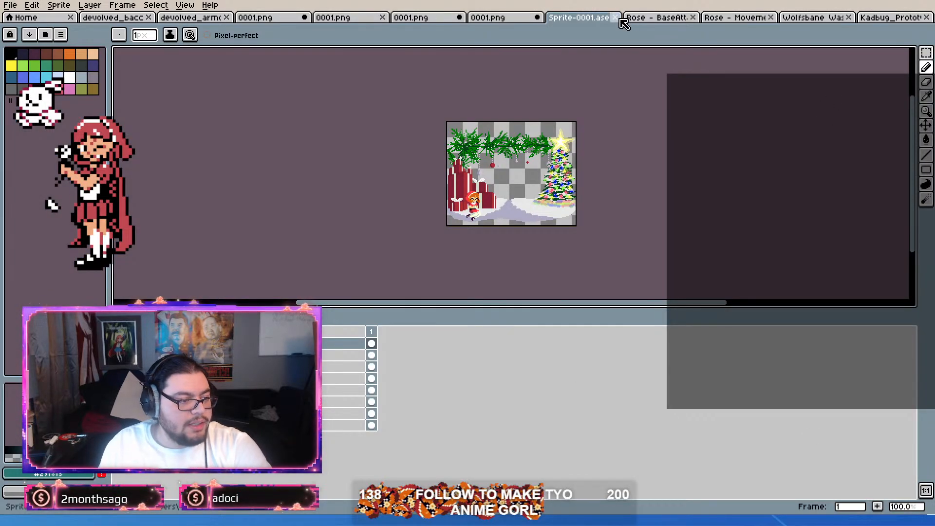
# Step: Close the Sprite-0001.ase sprite and all four open 0001.png sprites
pyautogui.click(615, 18)
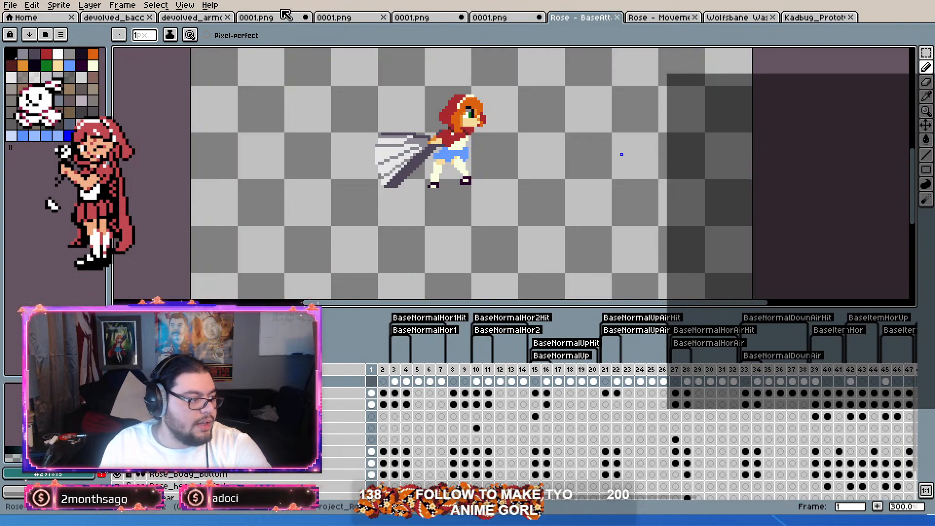
pyautogui.click(307, 18)
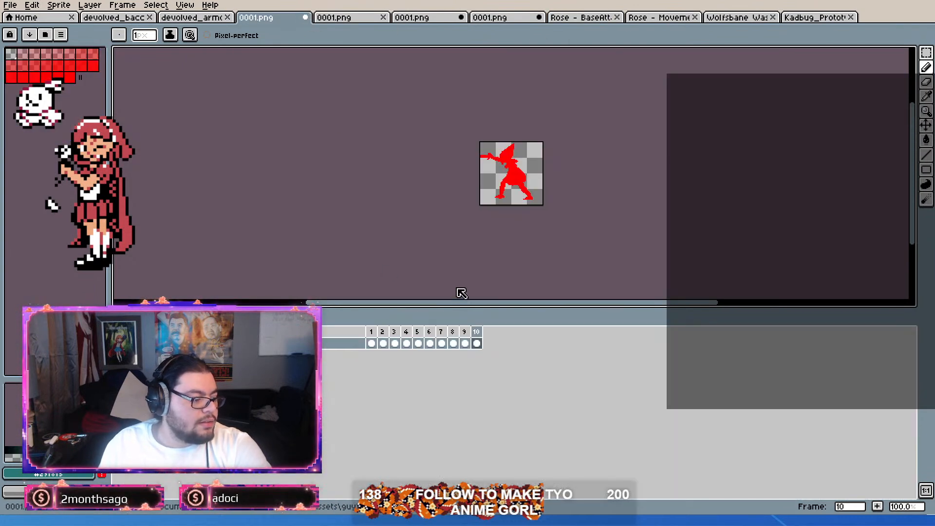
pyautogui.click(305, 17)
pyautogui.click(305, 18)
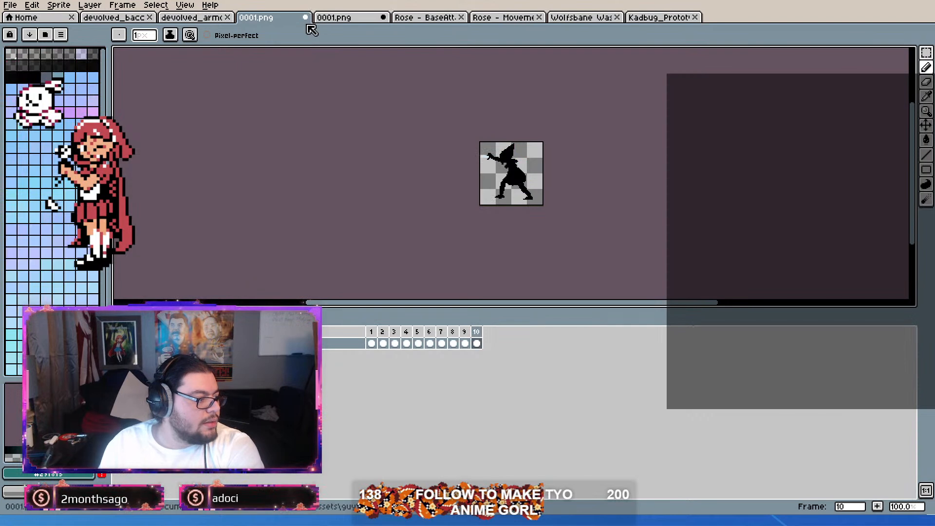
pyautogui.click(467, 284)
pyautogui.click(306, 18)
pyautogui.hotkey('ctrl', 'w')
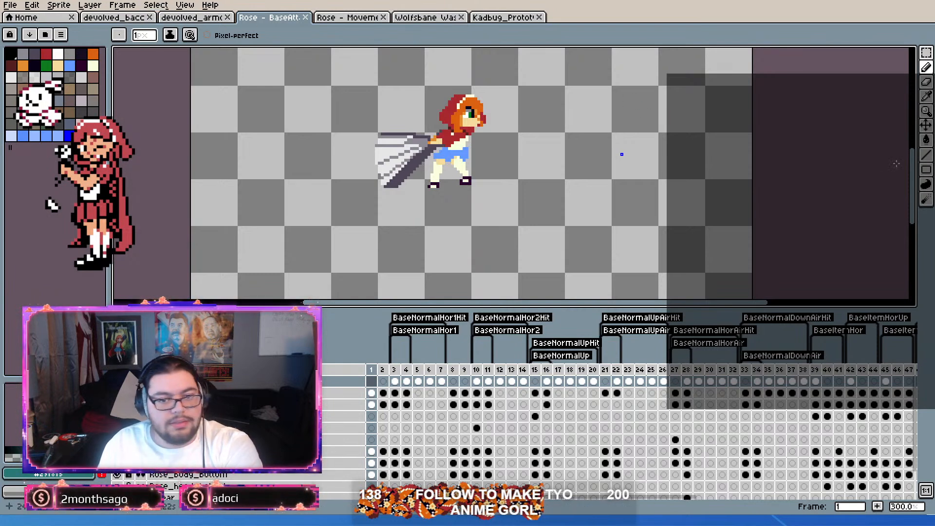
# Step: Bring up the Kadbug prototype sprite and make the top layer's cel in frame 1, the idle frame, active
pyautogui.scroll(-3, 516, 171)
pyautogui.scroll(4, 516, 170)
pyautogui.moveTo(427, 123); pyautogui.dragTo(535, 163)
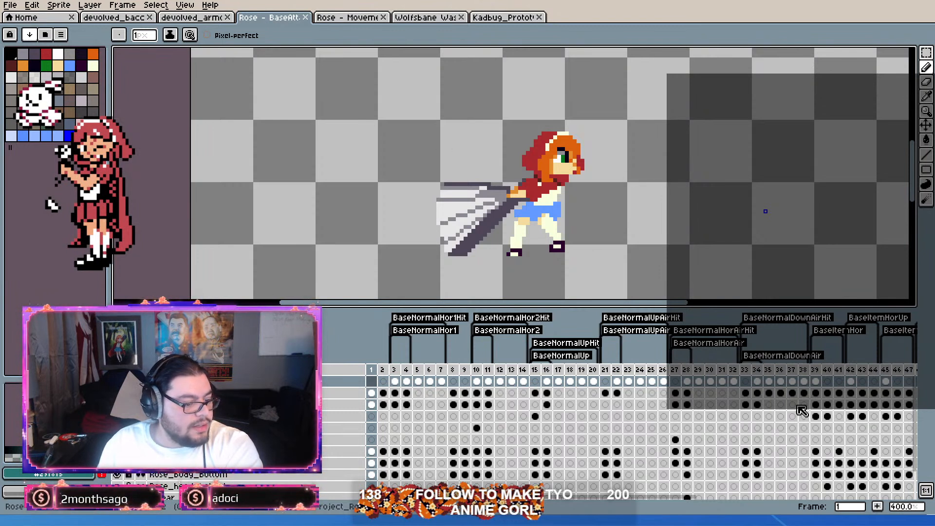
pyautogui.click(505, 17)
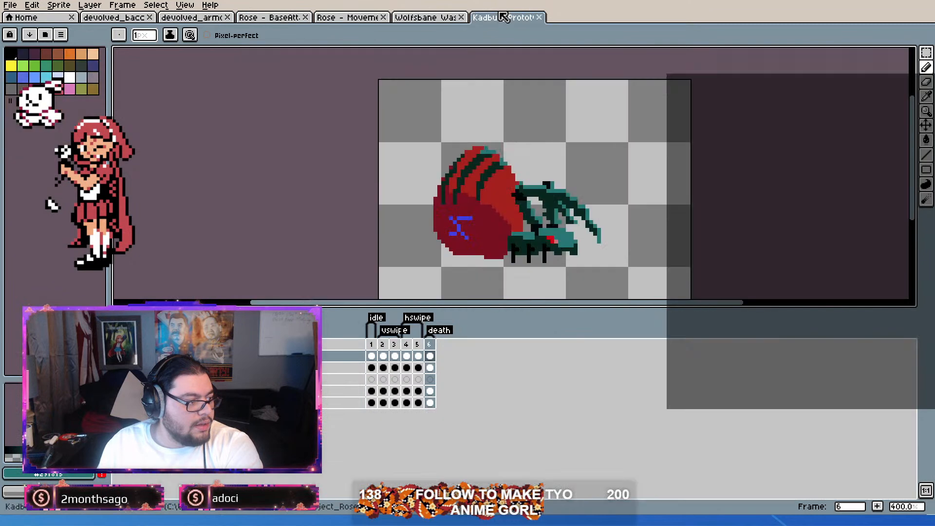
pyautogui.moveTo(382, 345); pyautogui.dragTo(435, 356)
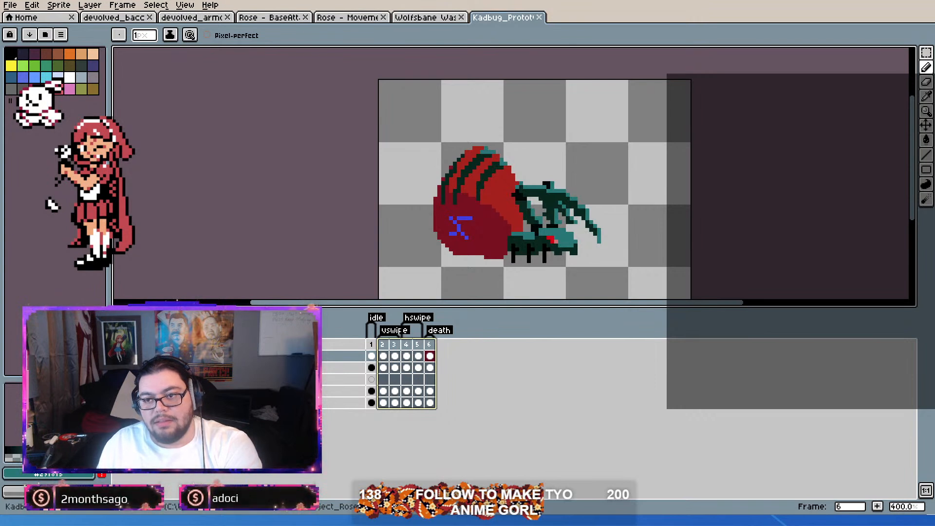
pyautogui.scroll(2, 585, 166)
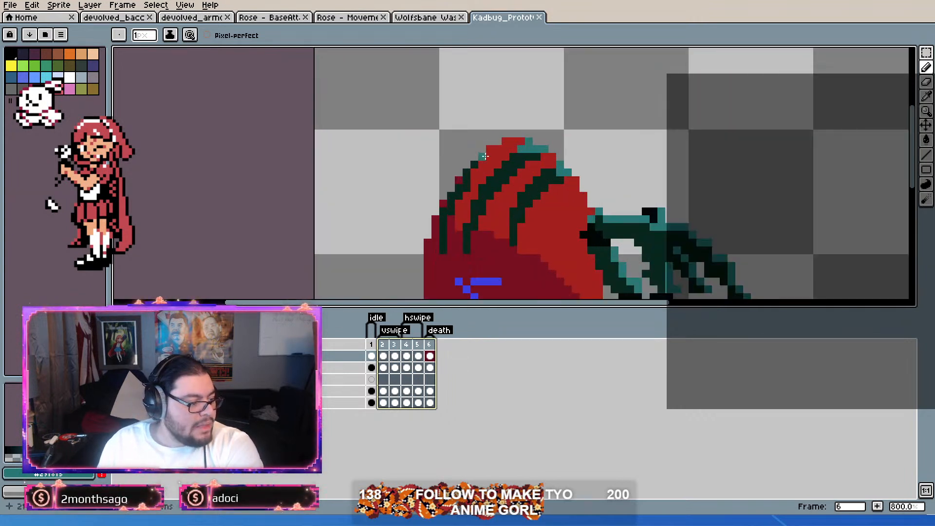
pyautogui.scroll(-2, 591, 159)
pyautogui.scroll(3, 580, 167)
pyautogui.scroll(-3, 579, 167)
pyautogui.moveTo(370, 357); pyautogui.dragTo(389, 360)
pyautogui.click(371, 356)
# Step: Select the dark green stripes on the red shell with the Magic Wand, with contiguous selection turned off
pyautogui.scroll(2, 495, 160)
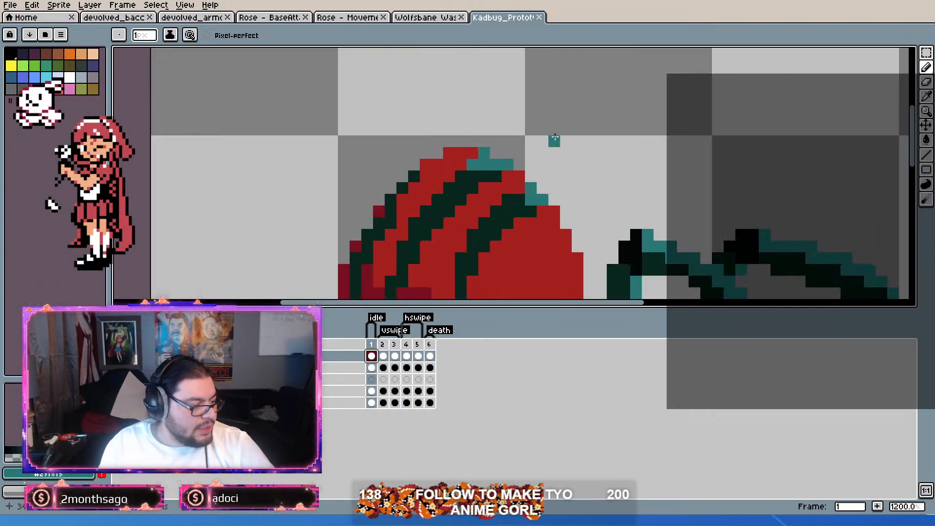
pyautogui.moveTo(495, 161); pyautogui.dragTo(565, 108)
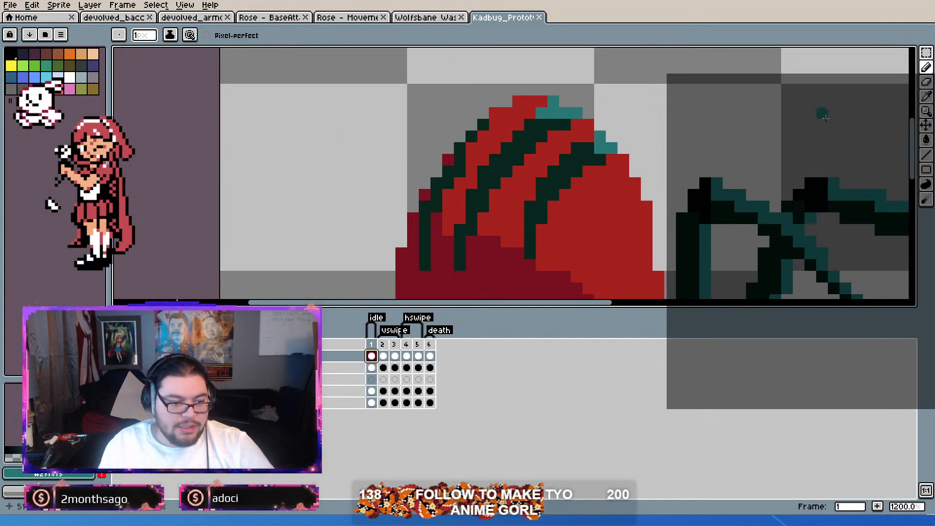
pyautogui.click(925, 53)
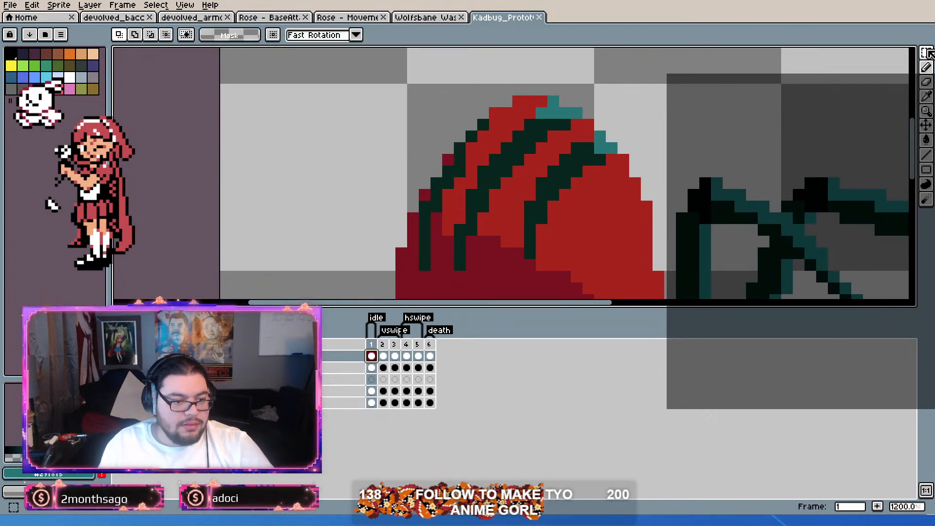
pyautogui.click(553, 183)
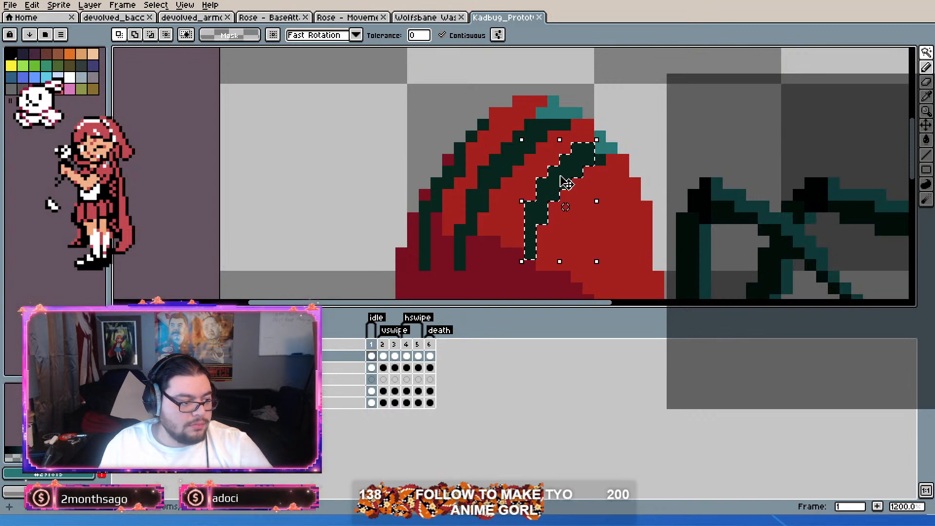
pyautogui.click(442, 35)
pyautogui.click(510, 155)
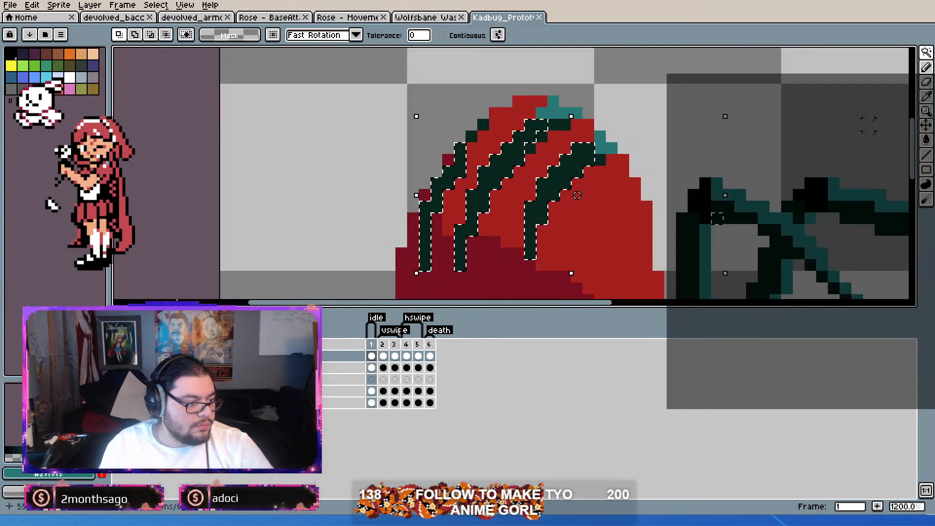
# Step: Paint the upper parts of the selected shell stripes teal with the pencil, leaving the lower ends of the two leftmost stripes dark
pyautogui.click(928, 68)
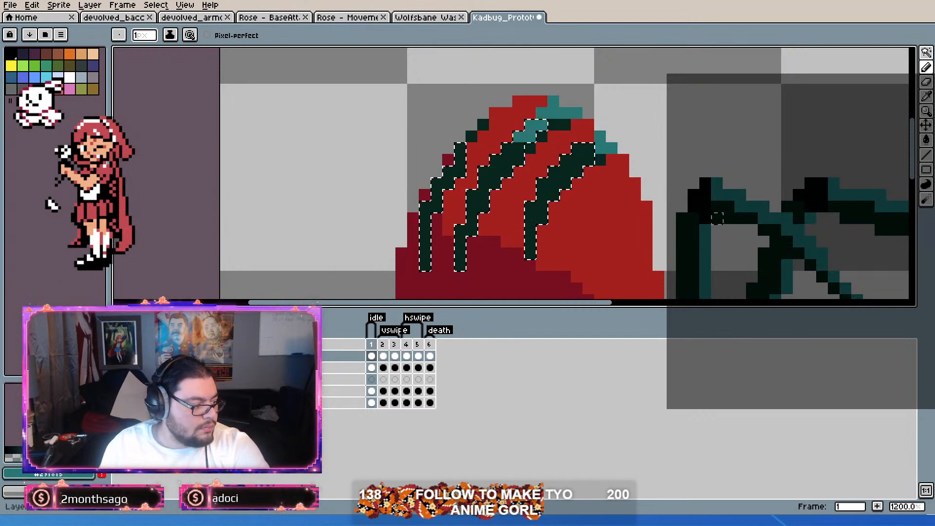
pyautogui.click(120, 356)
pyautogui.click(120, 356)
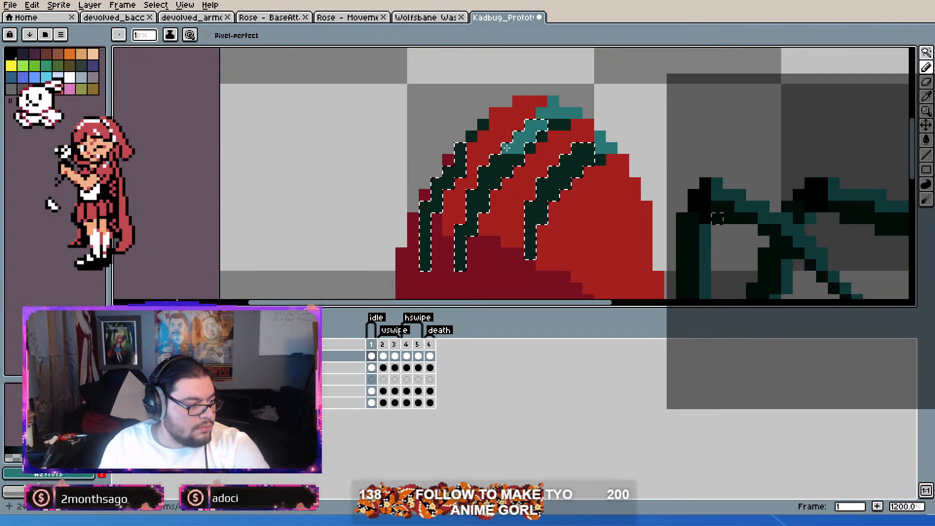
pyautogui.moveTo(483, 207); pyautogui.dragTo(470, 214)
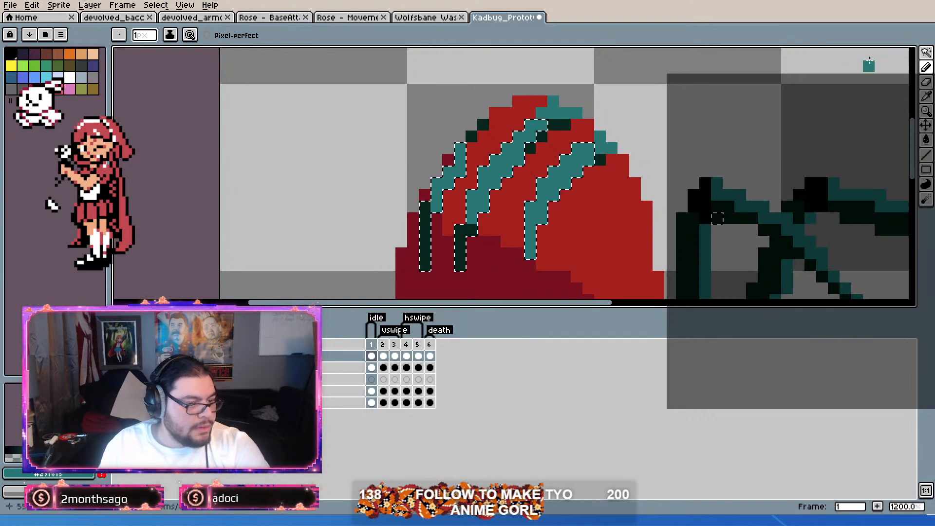
# Step: Clear the selection and paint the leftover dark pixels at the upper ends of the middle and right stripes teal
pyautogui.click(926, 53)
pyautogui.click(927, 68)
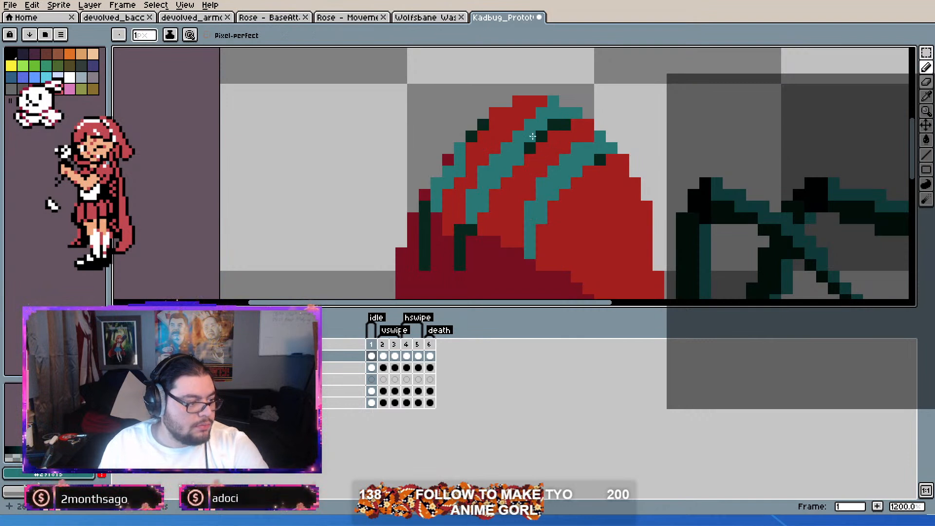
pyautogui.moveTo(542, 136); pyautogui.dragTo(569, 122)
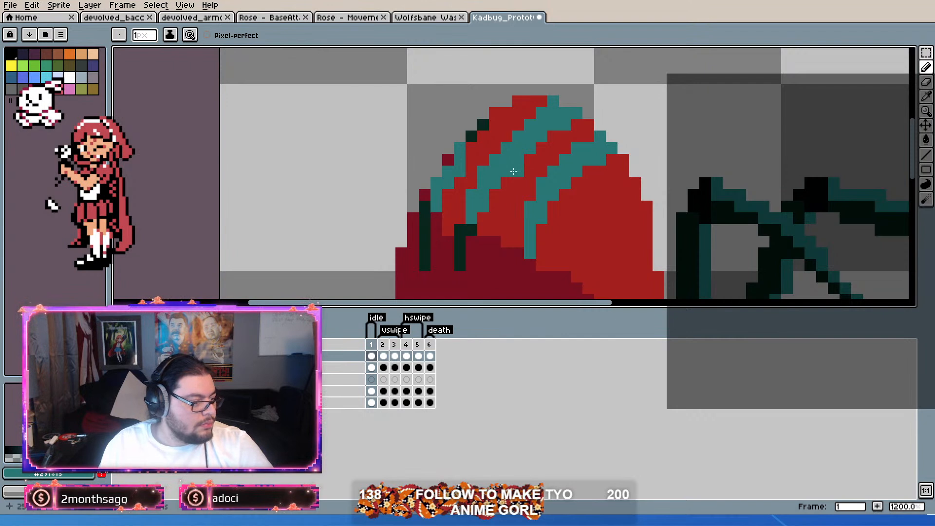
pyautogui.click(473, 227)
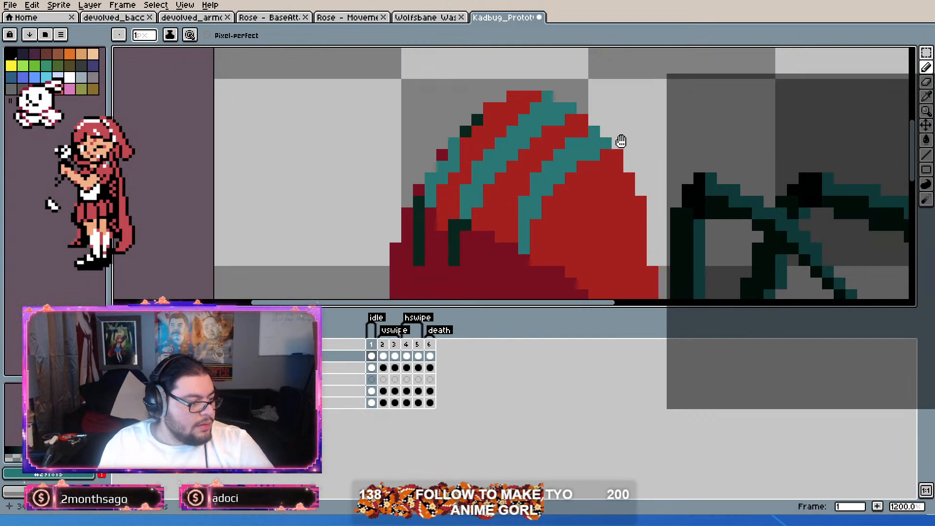
# Step: Try extending the bright red area between the two leftmost stripes over the top of the middle stripe's dark end
pyautogui.scroll(-6, 581, 84)
pyautogui.scroll(6, 581, 121)
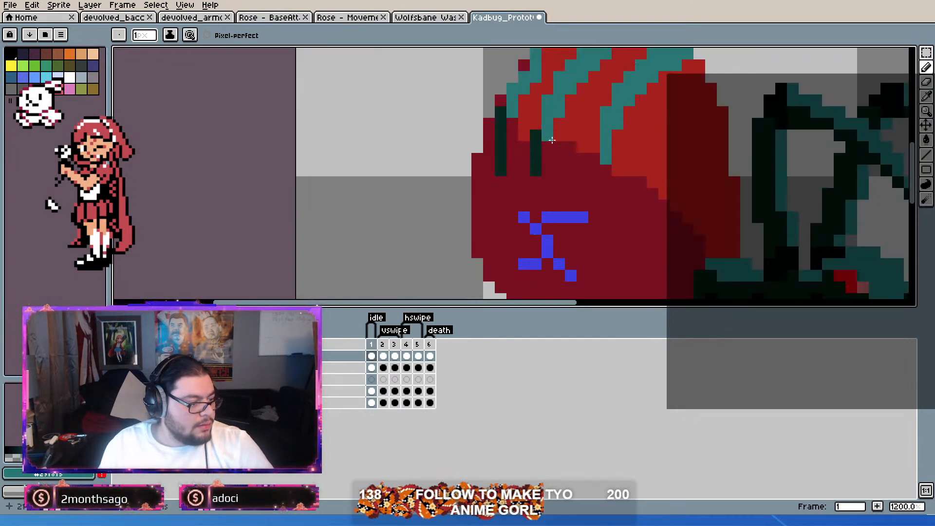
pyautogui.press('alt')
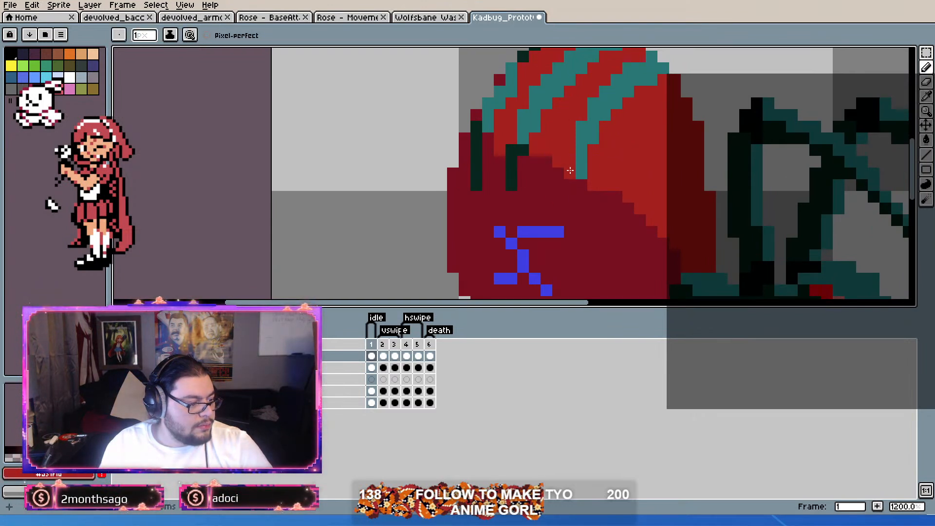
pyautogui.scroll(-5, 672, 154)
pyautogui.scroll(2, 568, 182)
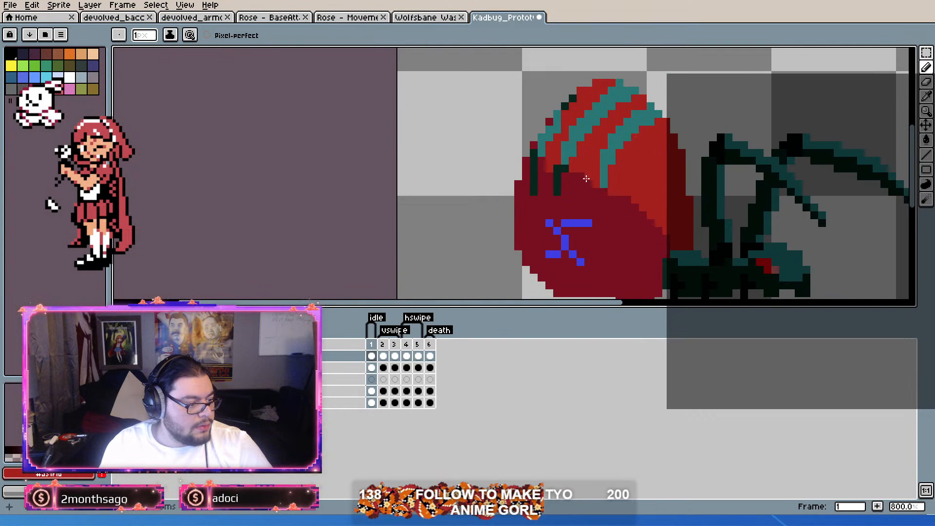
pyautogui.scroll(4, 568, 183)
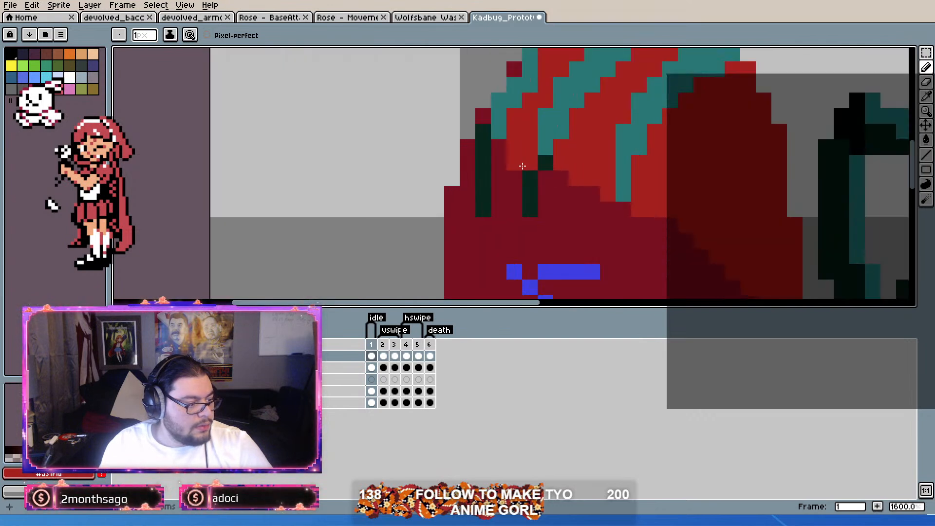
pyautogui.press('alt')
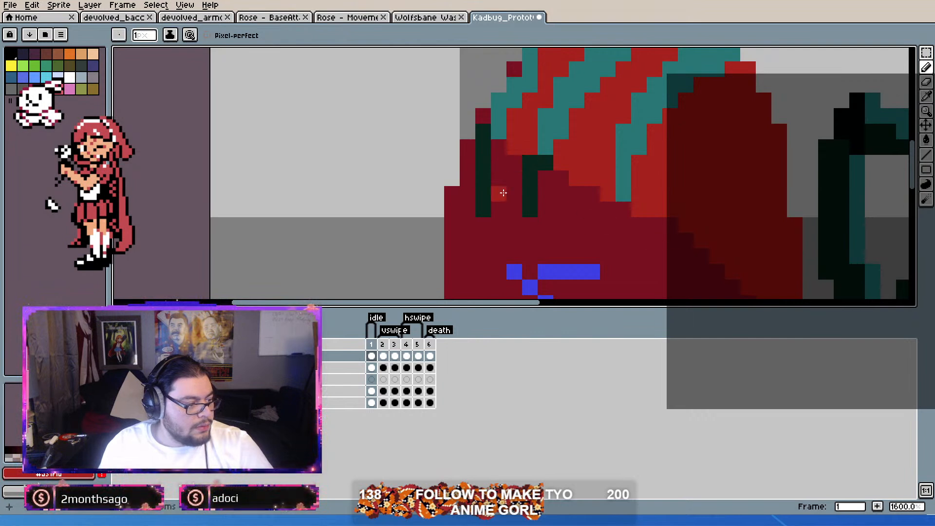
# Step: Examine the recolored stripes against the whole bug, both close up and from a distance
pyautogui.scroll(-4, 484, 179)
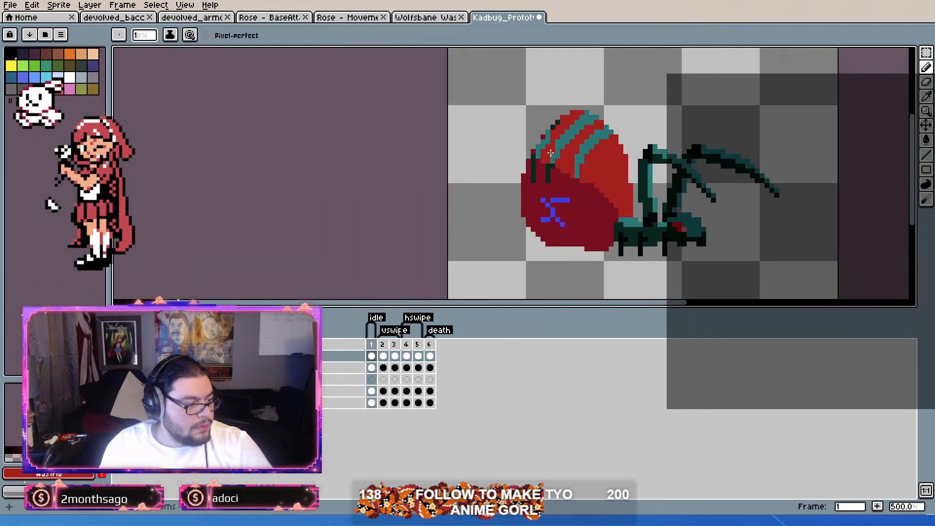
pyautogui.scroll(3, 612, 180)
pyautogui.scroll(-1, 636, 189)
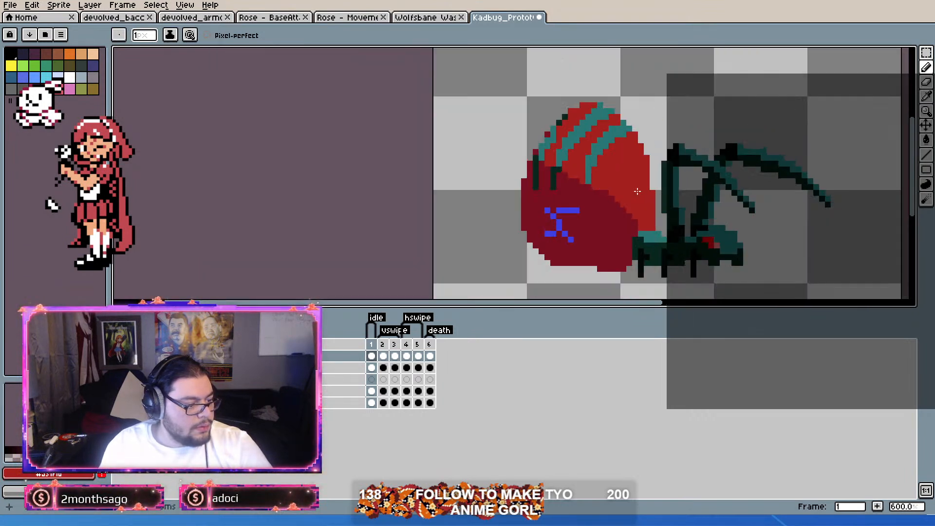
pyautogui.scroll(2, 637, 185)
pyautogui.scroll(-1, 637, 181)
pyautogui.scroll(1, 629, 196)
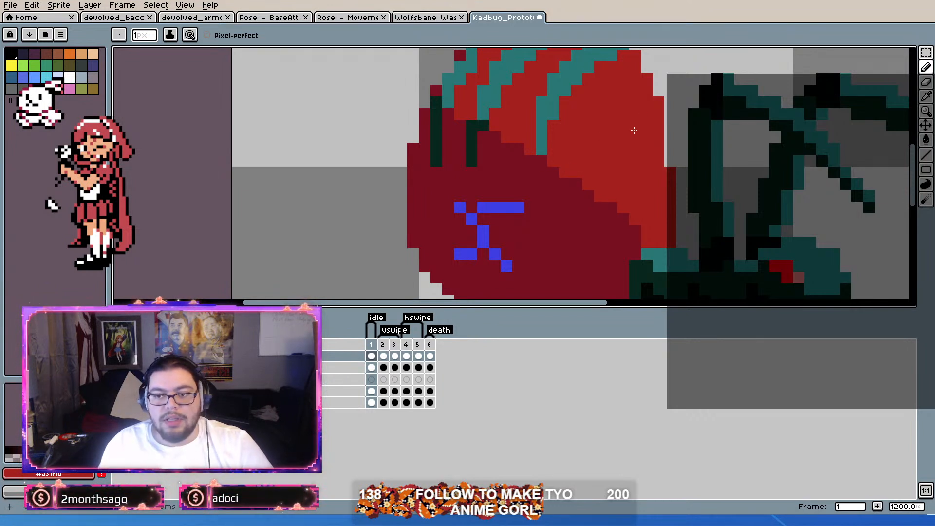
pyautogui.moveTo(520, 197); pyautogui.dragTo(544, 232)
pyautogui.scroll(-2, 584, 176)
pyautogui.scroll(2, 582, 174)
pyautogui.scroll(-3, 582, 175)
pyautogui.scroll(2, 582, 175)
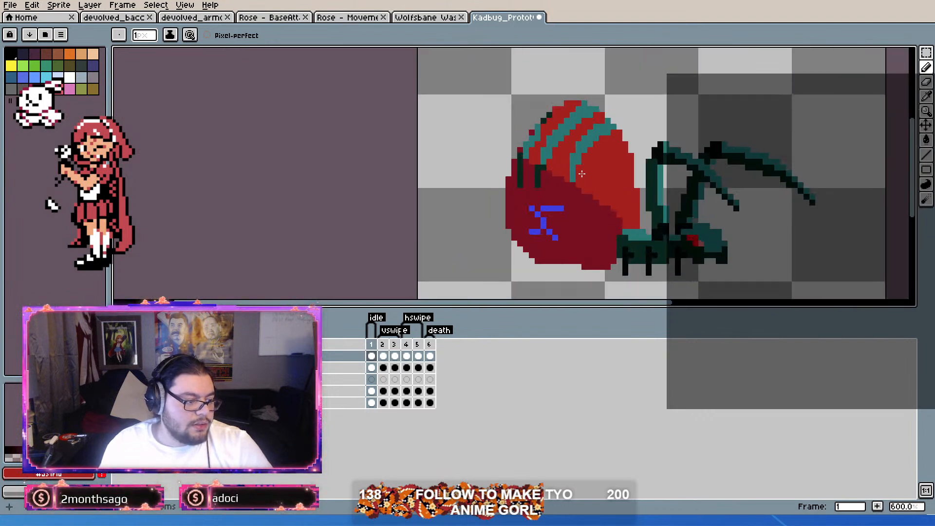
# Step: Extend the middle stripe's lower end with teal pixels and extend the bright red area beside it to match
pyautogui.scroll(2, 583, 193)
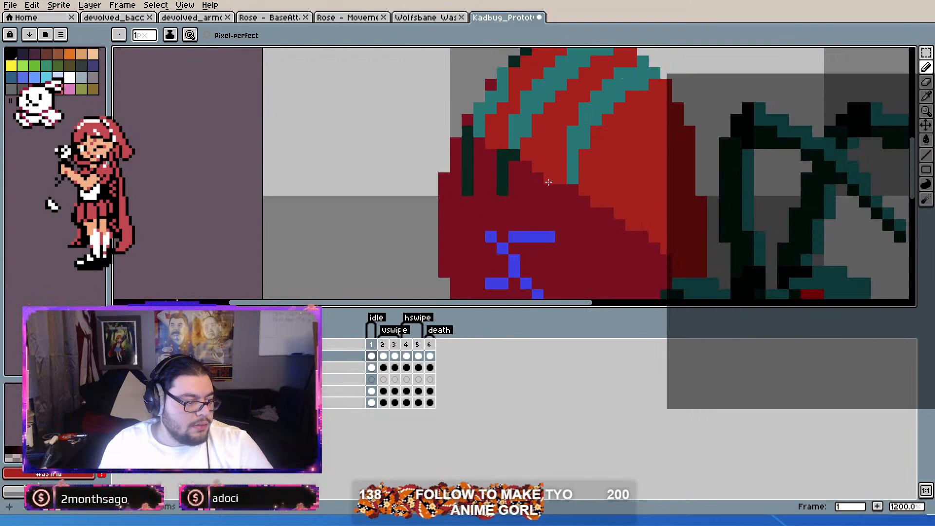
pyautogui.keyDown('alt'); pyautogui.click(515, 135); pyautogui.keyUp('alt')
pyautogui.click(514, 154)
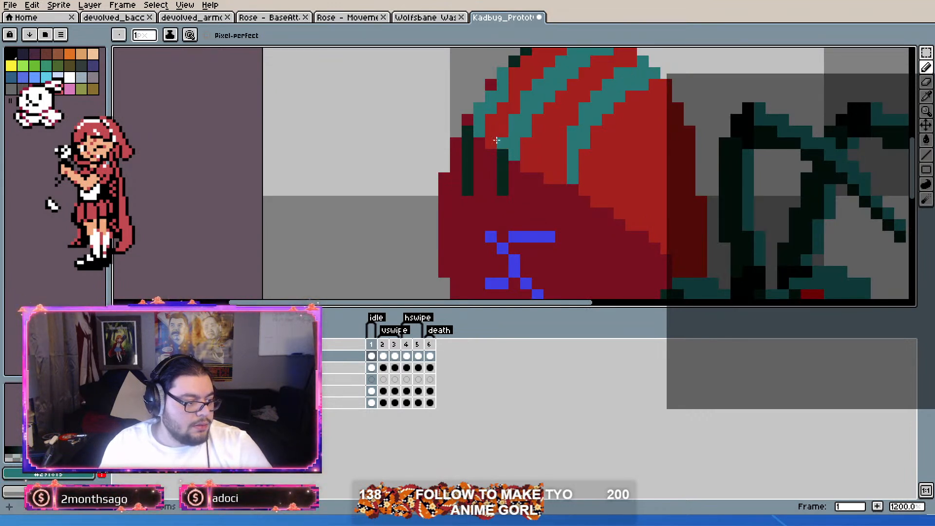
pyautogui.click(503, 152)
pyautogui.keyDown('alt'); pyautogui.click(501, 137); pyautogui.keyUp('alt')
pyautogui.click(490, 153)
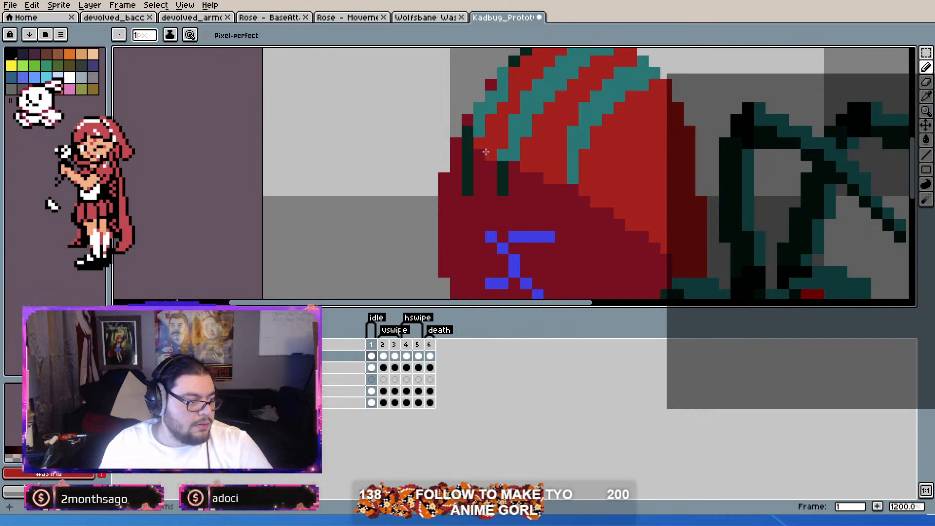
pyautogui.moveTo(486, 152); pyautogui.dragTo(519, 175)
# Step: Pick up the stripe's teal and extend the leftmost stripe into the top of its dark lower end
pyautogui.keyDown('alt'); pyautogui.click(513, 142); pyautogui.keyUp('alt')
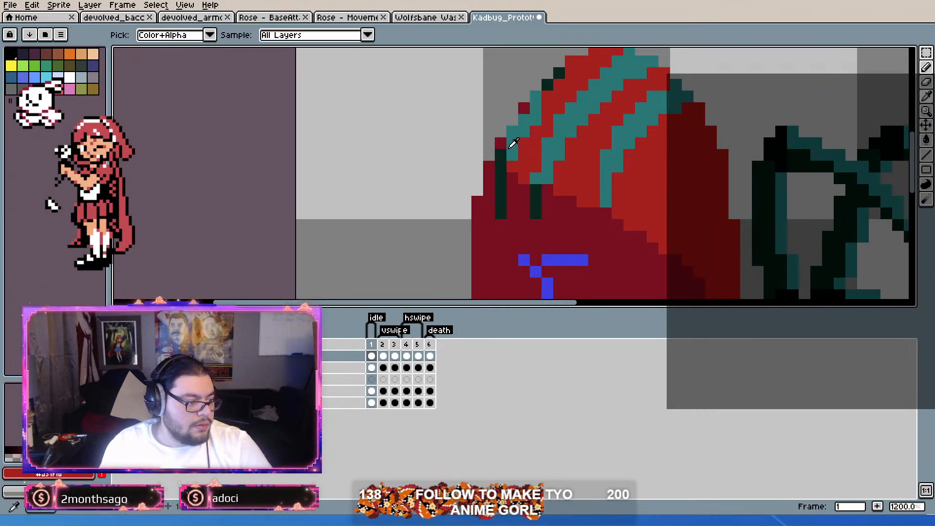
pyautogui.scroll(-3, 499, 153)
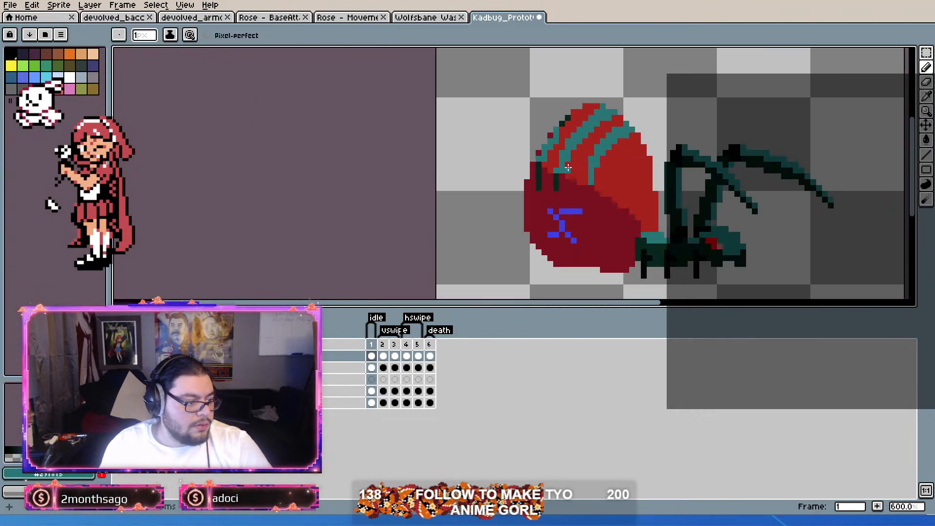
pyautogui.scroll(1, 619, 142)
pyautogui.scroll(-1, 621, 141)
pyautogui.scroll(-1, 620, 142)
pyautogui.scroll(2, 629, 146)
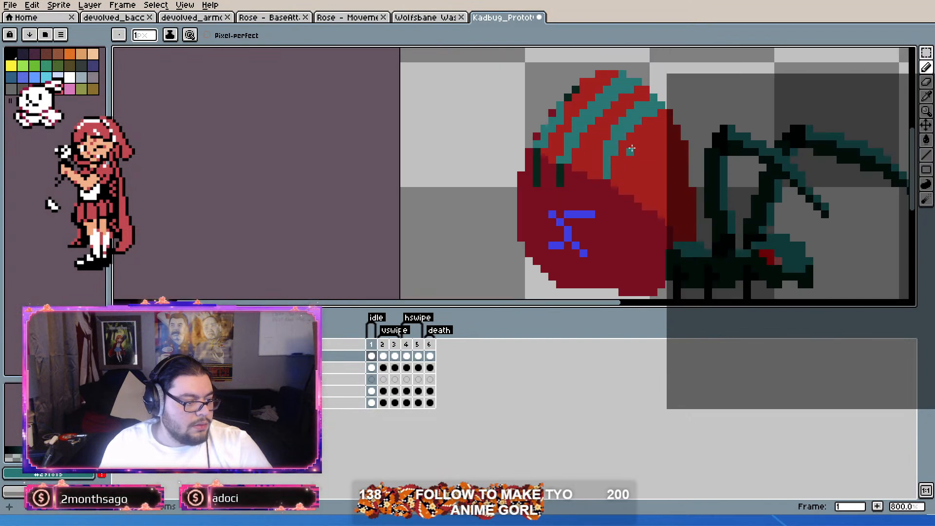
pyautogui.scroll(-1, 631, 149)
pyautogui.scroll(3, 575, 152)
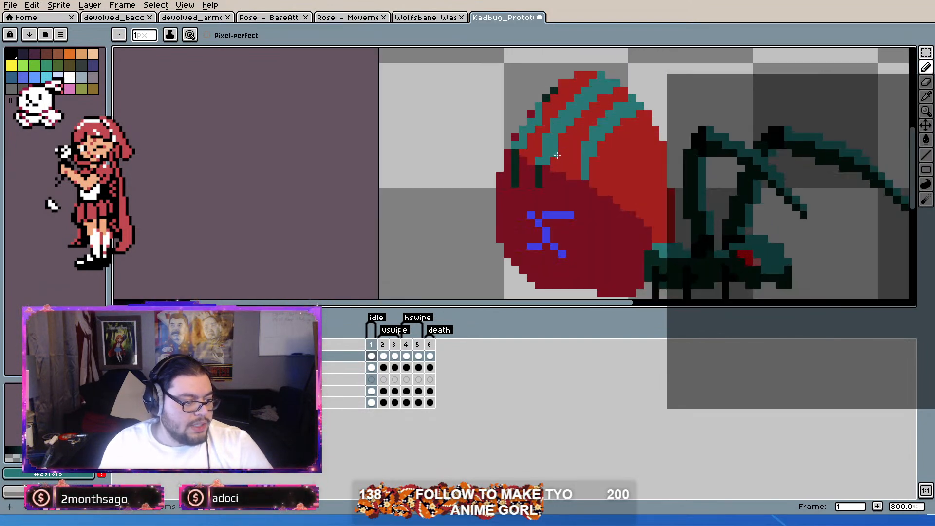
# Step: Try shading the lower right edges of the leftmost and middle shell stripes with dark green pixels
pyautogui.scroll(-2, 559, 154)
pyautogui.scroll(2, 560, 156)
pyautogui.press('i')
pyautogui.press('b')
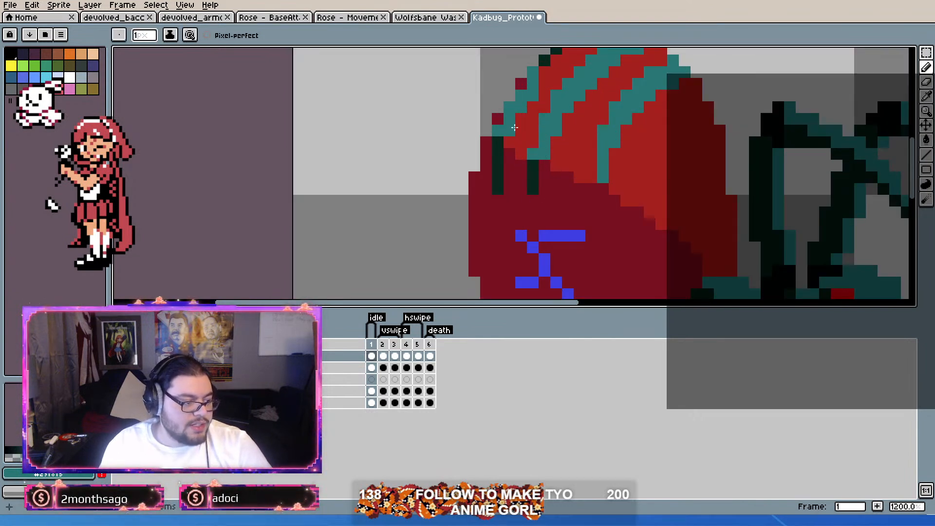
pyautogui.moveTo(519, 129); pyautogui.dragTo(514, 149)
pyautogui.rightClick(505, 151)
pyautogui.rightClick(515, 128)
pyautogui.scroll(-4, 533, 115)
pyautogui.scroll(2, 579, 126)
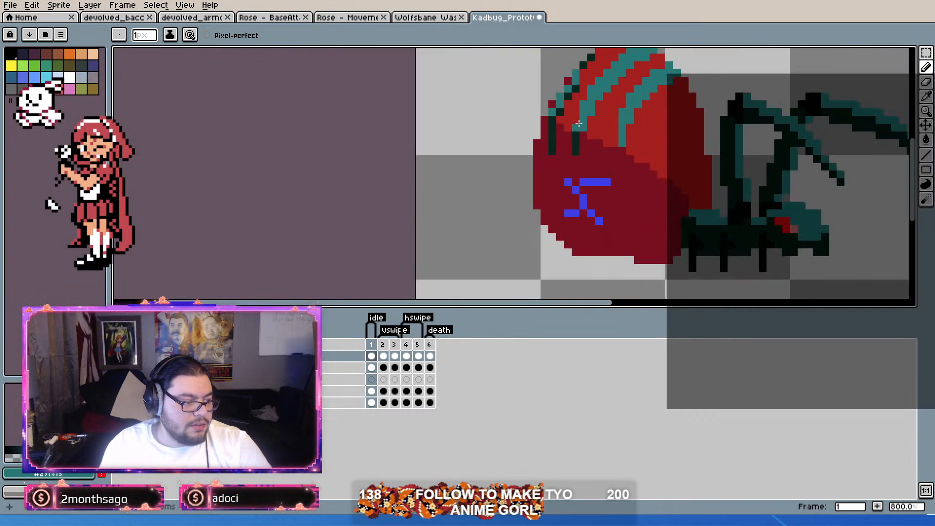
pyautogui.rightClick(584, 120)
pyautogui.moveTo(602, 107); pyautogui.dragTo(589, 142)
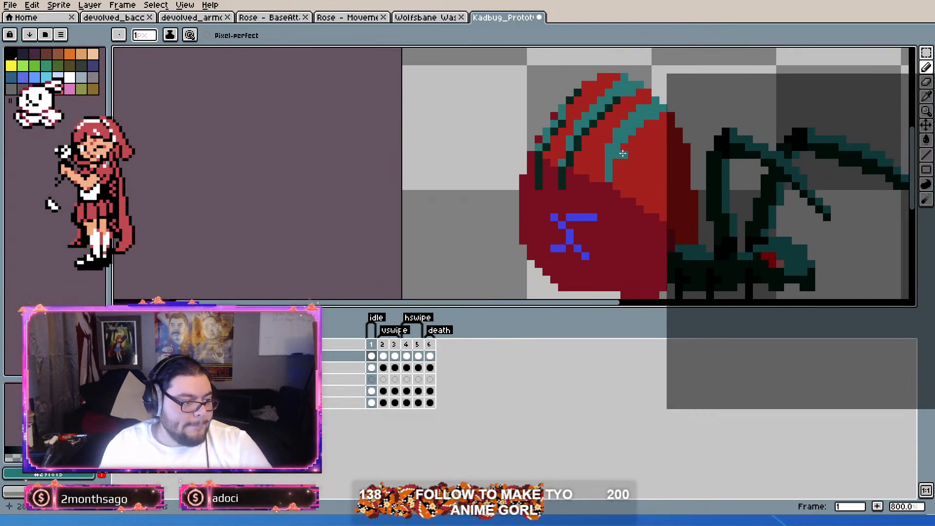
# Step: Undo the dark green shading on the leftmost and middle stripes
pyautogui.scroll(1, 637, 107)
pyautogui.scroll(-3, 576, 132)
pyautogui.scroll(3, 725, 150)
pyautogui.moveTo(726, 150); pyautogui.dragTo(570, 118)
pyautogui.hotkey('ctrl', 'z')
pyautogui.hotkey('ctrl', 'y')
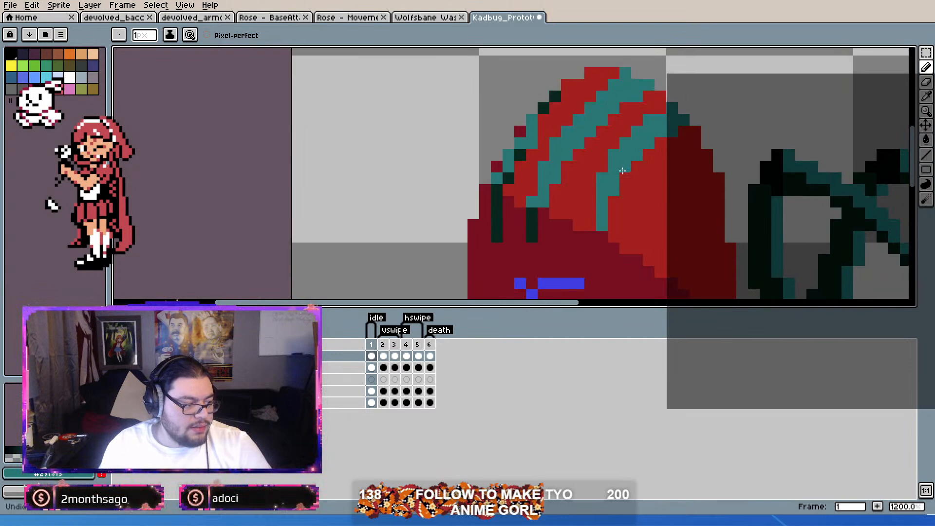
pyautogui.scroll(-2, 553, 142)
pyautogui.scroll(1, 552, 142)
pyautogui.scroll(-2, 552, 143)
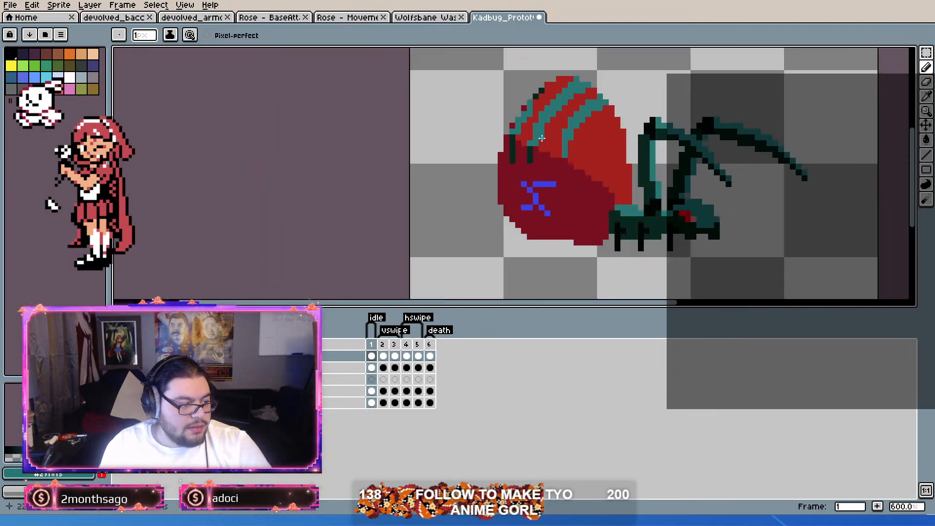
# Step: Examine the teal stripes on the shell, both close up and against the whole bug
pyautogui.scroll(2, 598, 160)
pyautogui.scroll(-3, 598, 160)
pyautogui.scroll(2, 582, 180)
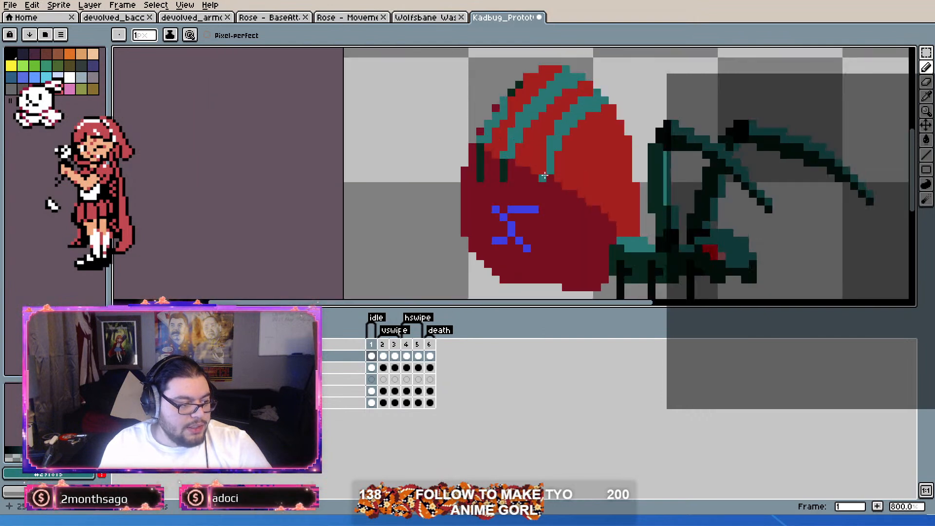
pyautogui.scroll(-2, 550, 176)
pyautogui.scroll(-1, 510, 174)
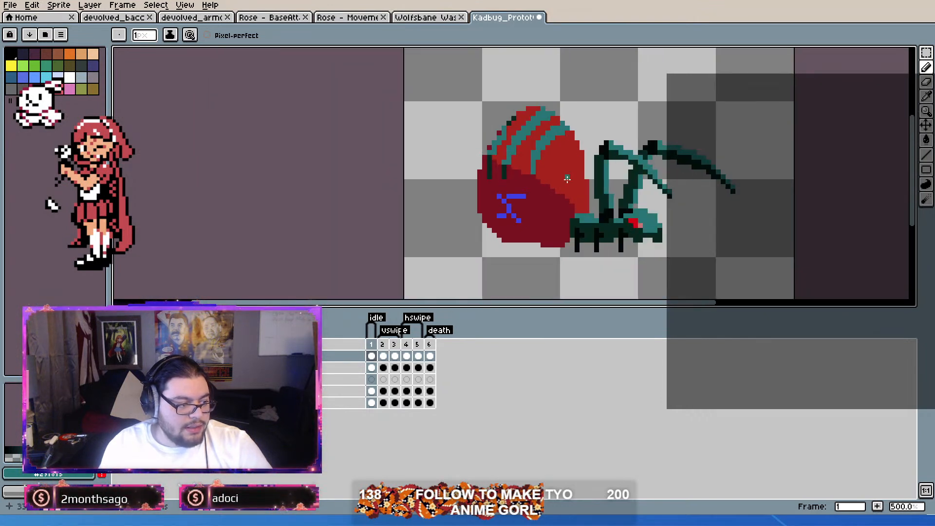
pyautogui.scroll(1, 486, 167)
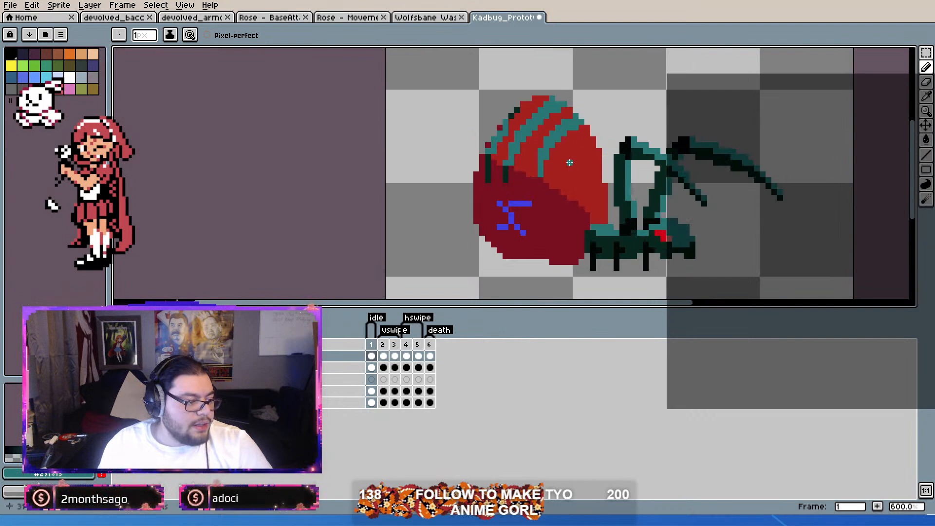
pyautogui.scroll(1, 408, 155)
pyautogui.scroll(1, 445, 125)
pyautogui.scroll(-1, 570, 155)
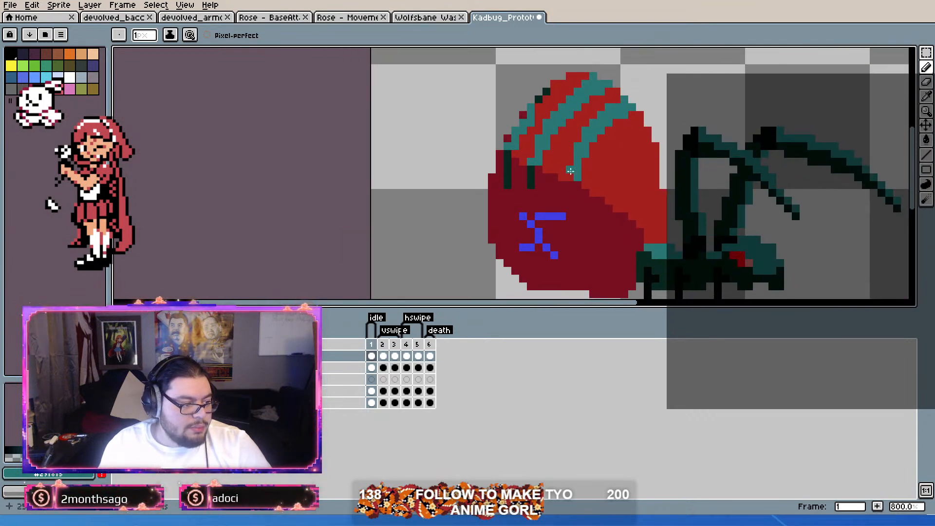
pyautogui.scroll(2, 562, 170)
pyautogui.scroll(-2, 604, 180)
pyautogui.scroll(1, 625, 183)
# Step: Pick up the shell's bright red and inspect the boundary between the bright and dark red areas around the stripe ends
pyautogui.keyDown('alt'); pyautogui.click(626, 184); pyautogui.keyUp('alt')
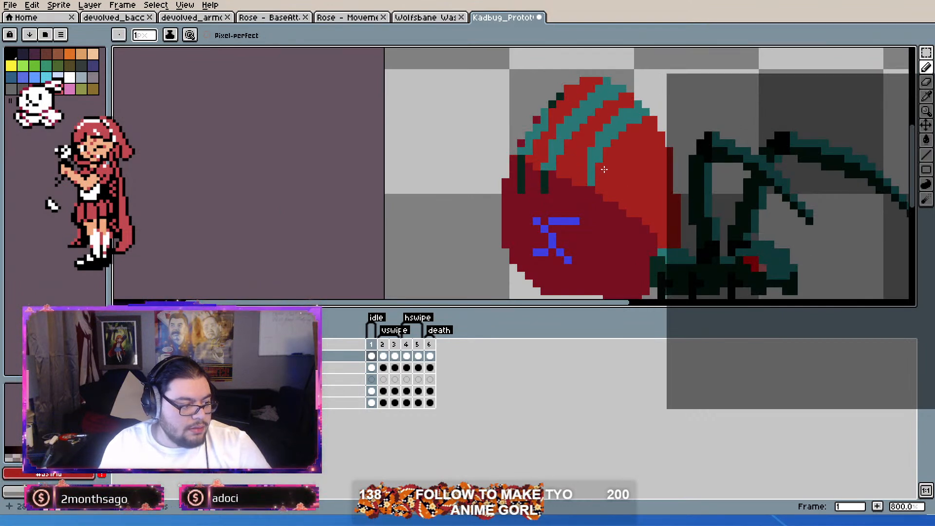
pyautogui.keyDown('alt'); pyautogui.click(600, 204); pyautogui.keyUp('alt')
pyautogui.moveTo(646, 222)
pyautogui.mouseDown()
pyautogui.moveTo(606, 191)
pyautogui.moveTo(557, 183)
pyautogui.mouseUp()
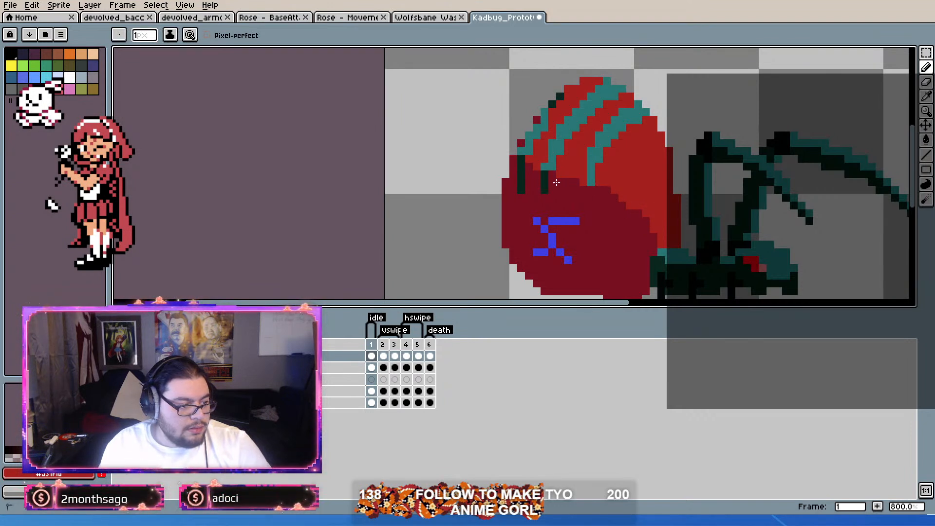
pyautogui.scroll(-2, 594, 223)
pyautogui.scroll(2, 604, 225)
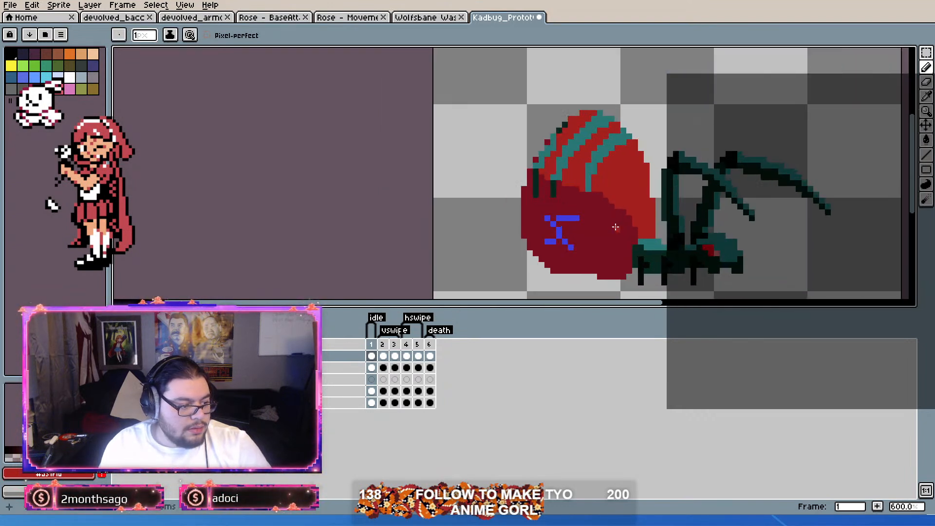
pyautogui.moveTo(530, 151); pyautogui.dragTo(550, 169)
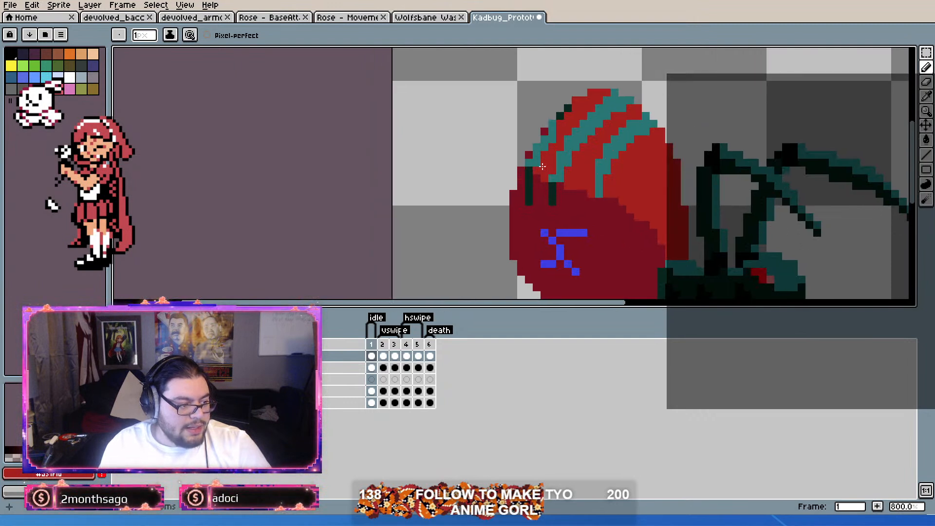
pyautogui.scroll(2, 550, 167)
pyautogui.scroll(-4, 651, 166)
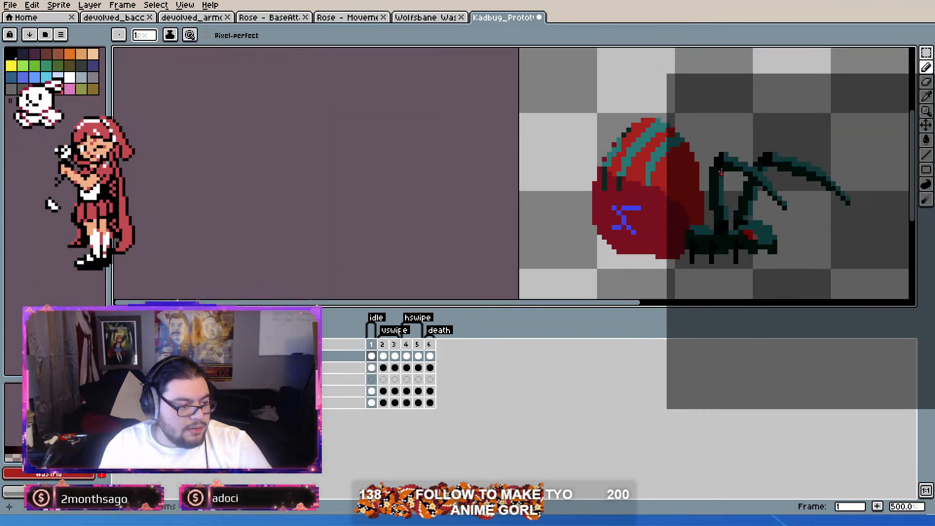
pyautogui.scroll(3, 721, 172)
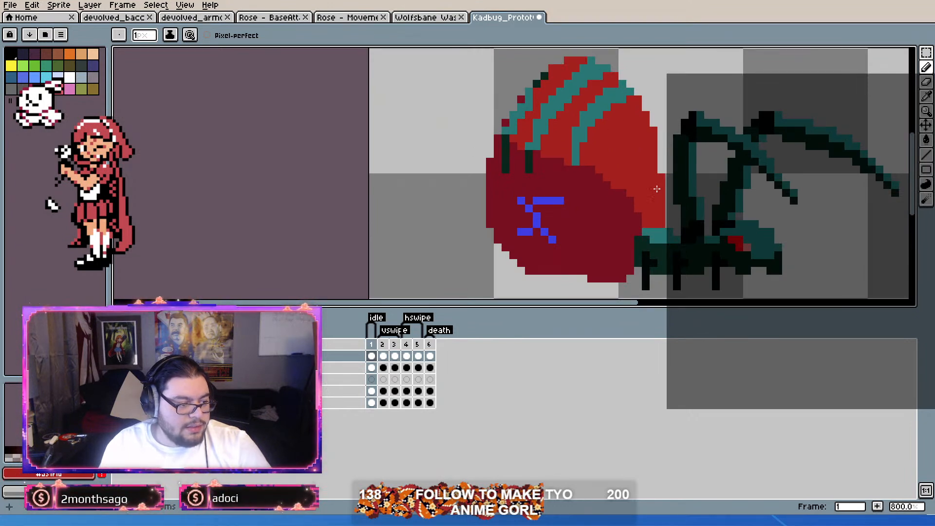
pyautogui.scroll(-1, 576, 194)
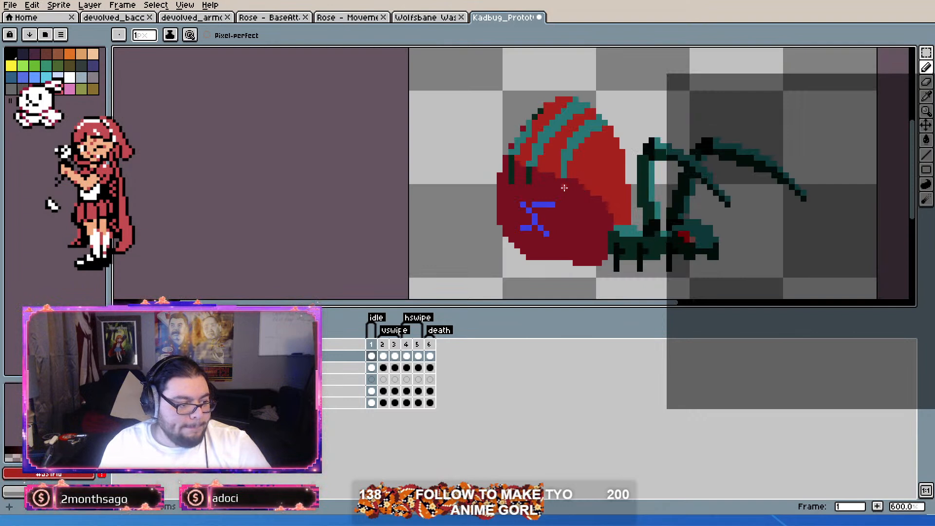
pyautogui.scroll(1, 619, 202)
pyautogui.moveTo(558, 197); pyautogui.dragTo(556, 136)
pyautogui.scroll(2, 557, 135)
pyautogui.scroll(-3, 559, 177)
pyautogui.scroll(1, 587, 222)
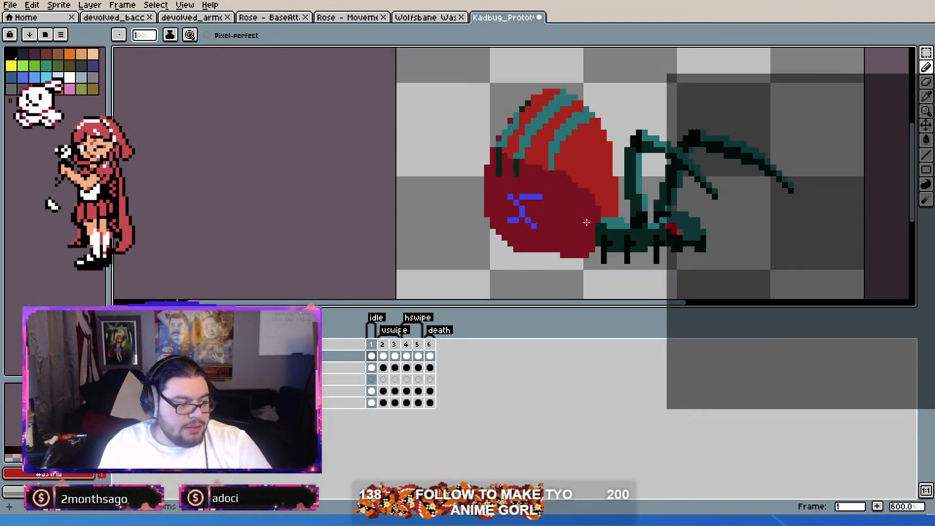
pyautogui.scroll(3, 639, 254)
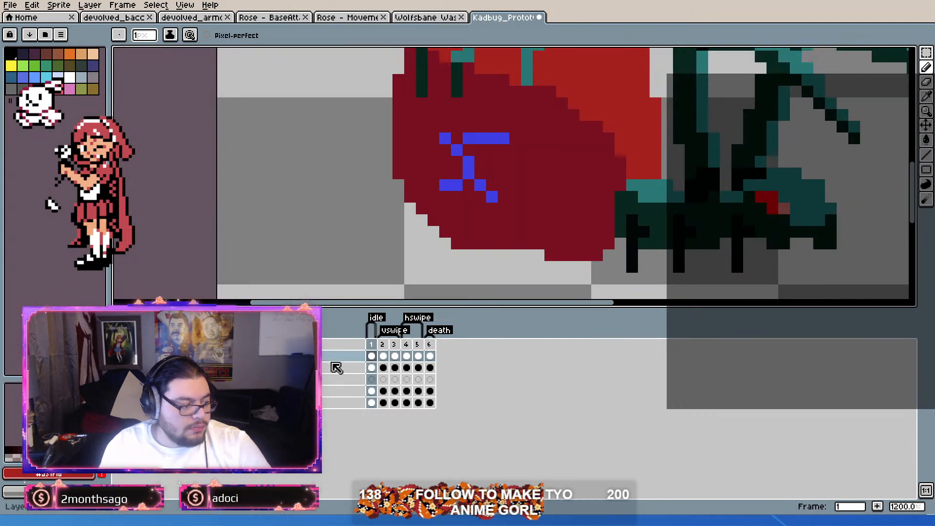
# Step: Try pasting the idle frame's whole cel over frame 2, undo it, and return to frame 1
pyautogui.scroll(-3, 538, 221)
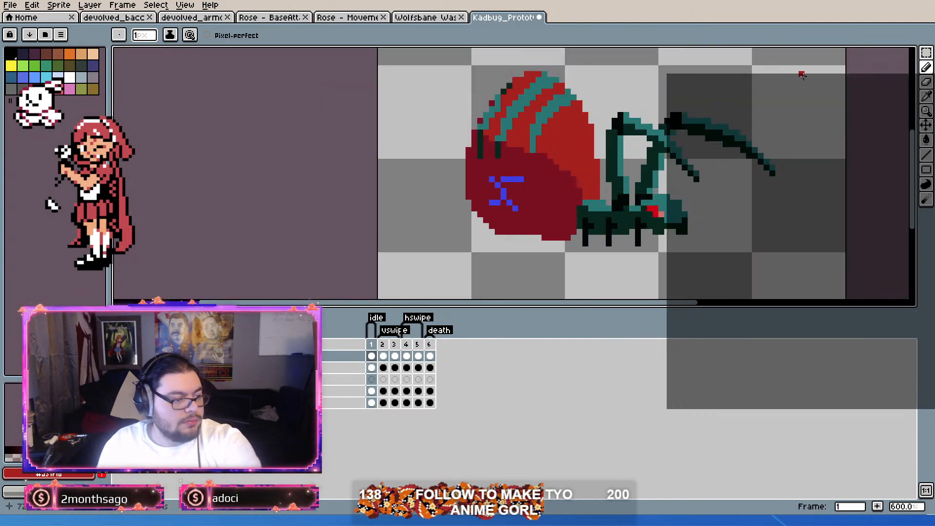
pyautogui.click(383, 357)
pyautogui.hotkey('ctrl', 'v')
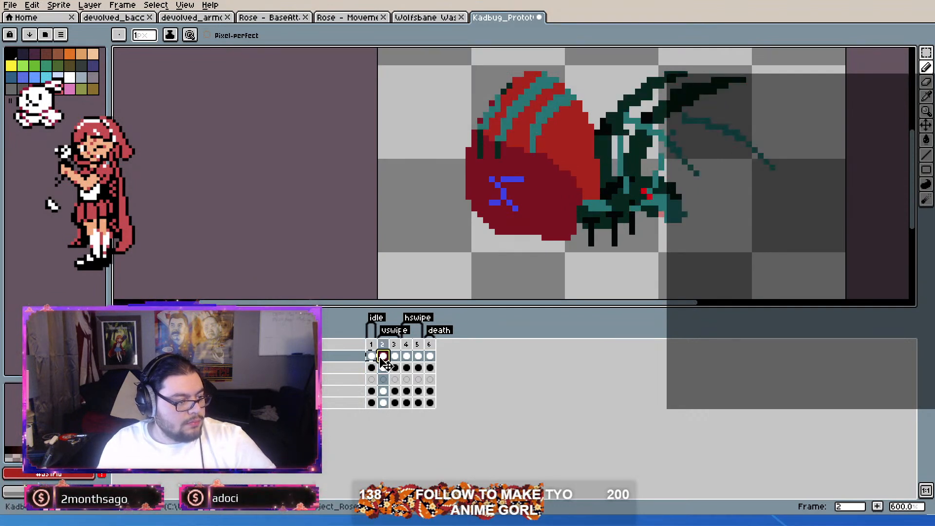
pyautogui.hotkey('ctrl', 'z')
pyautogui.press('Left')
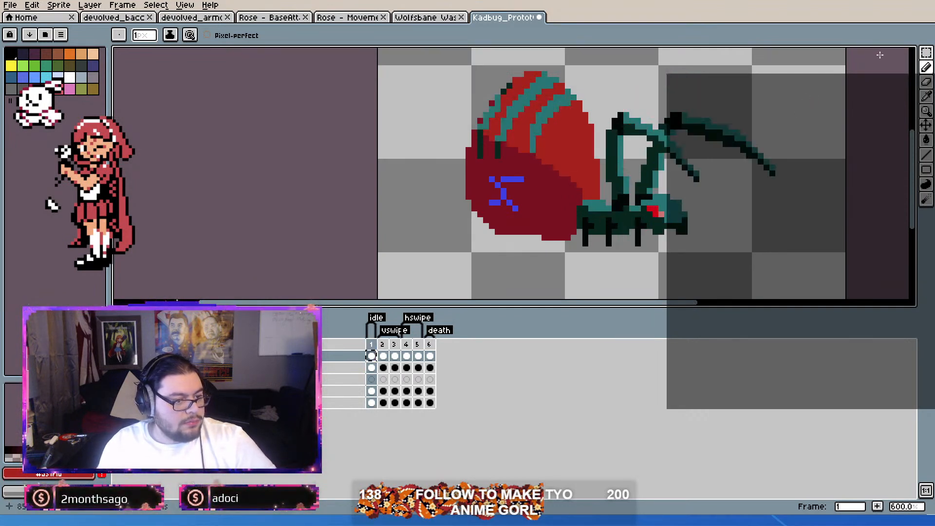
# Step: Select the striped upper shell in frame 1 with the Magic Wand, subtracting the legs and head from the selection with the Rectangular Marquee
pyautogui.click(926, 53)
pyautogui.click(916, 53)
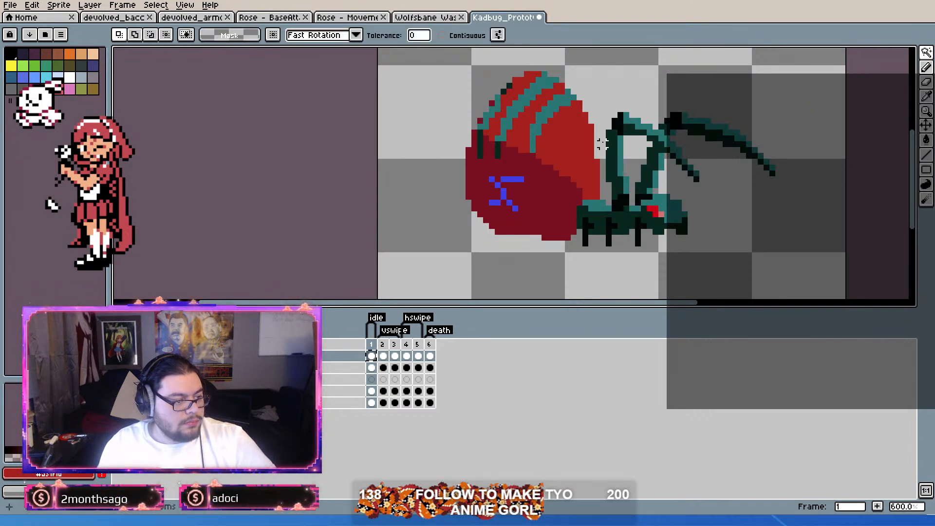
pyautogui.keyDown('shift'); pyautogui.click(627, 150); pyautogui.keyUp('shift')
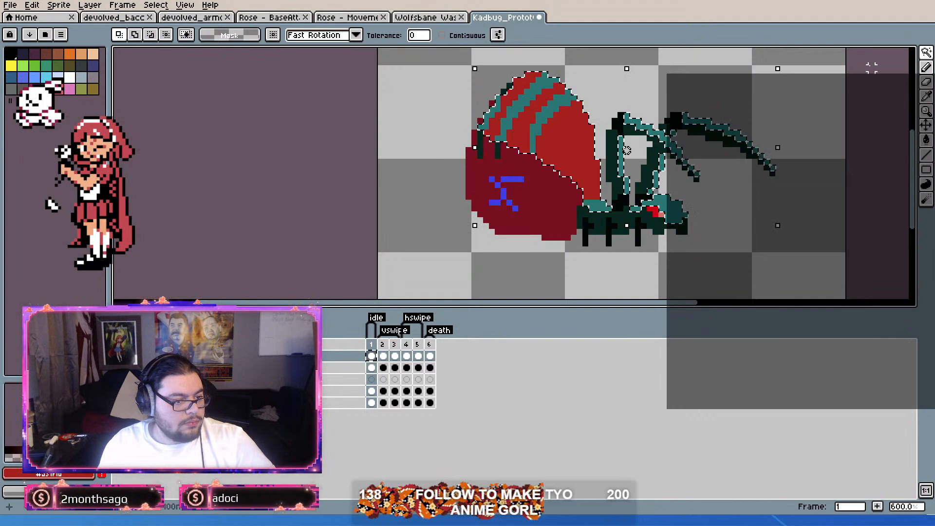
pyautogui.click(857, 53)
pyautogui.click(152, 33)
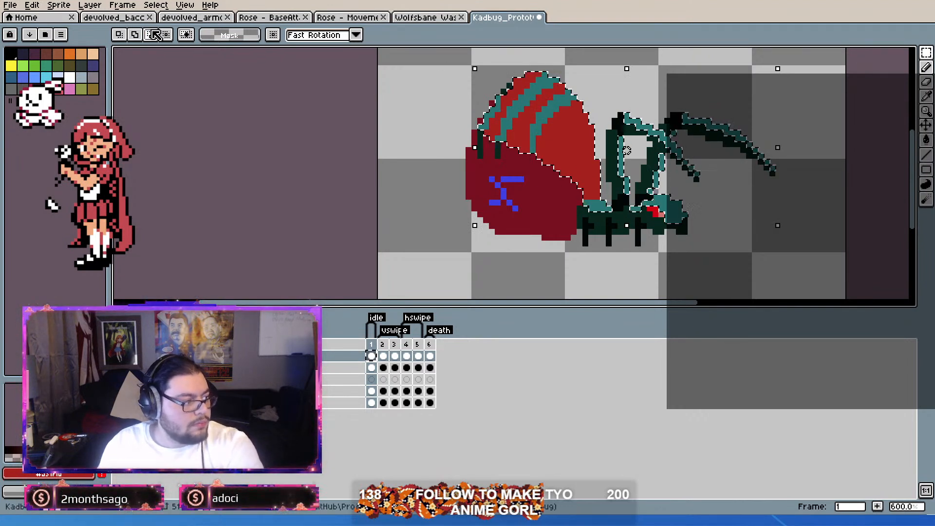
pyautogui.moveTo(822, 101); pyautogui.dragTo(609, 244)
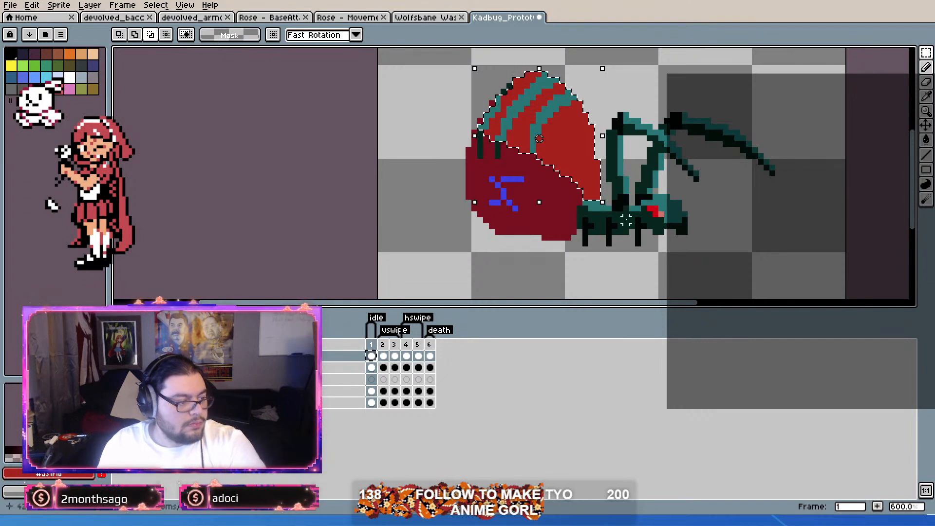
# Step: Paste the copied striped shell in place onto frames 2 and 3 of the vertical swipe animation
pyautogui.click(383, 356)
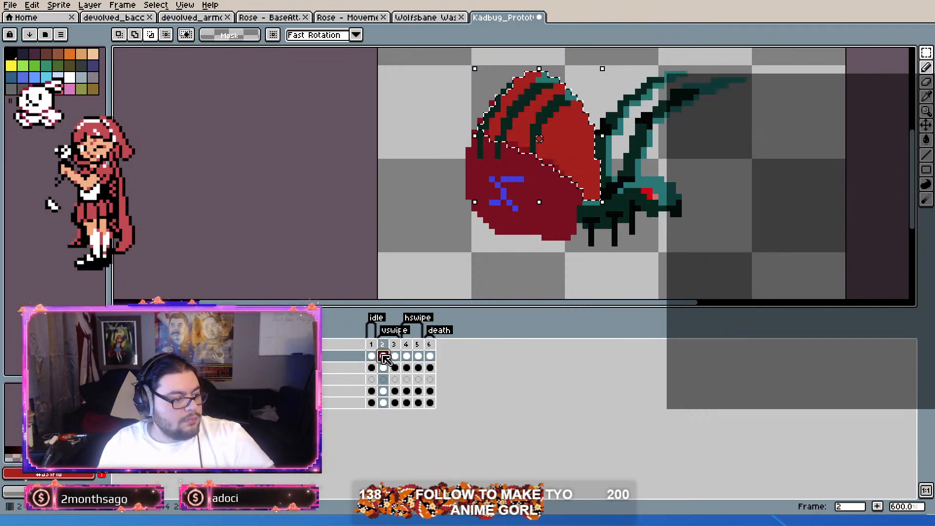
pyautogui.hotkey('ctrl', 'v')
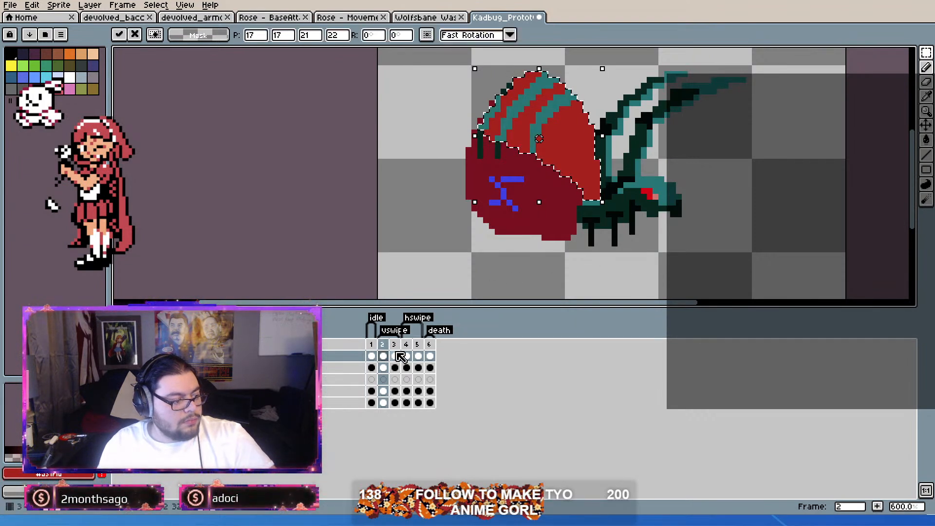
pyautogui.click(395, 356)
pyautogui.hotkey('ctrl', 'v')
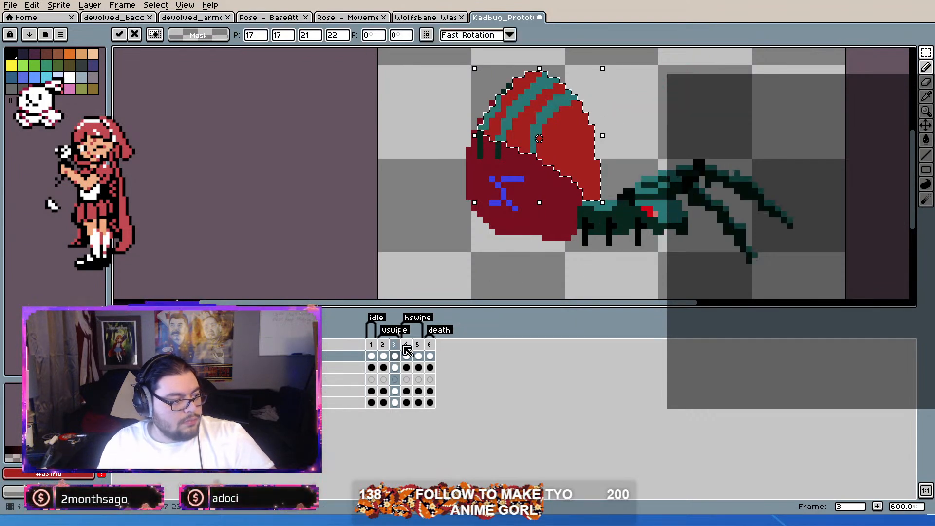
pyautogui.click(396, 345)
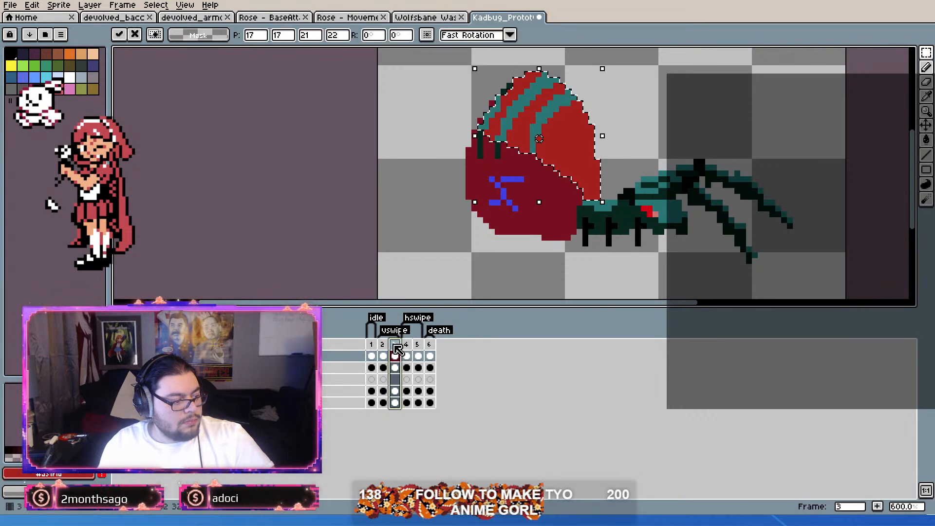
# Step: On frame 4, subtract the dark front legs from the upper shell selection with the Magic Wand
pyautogui.click(407, 356)
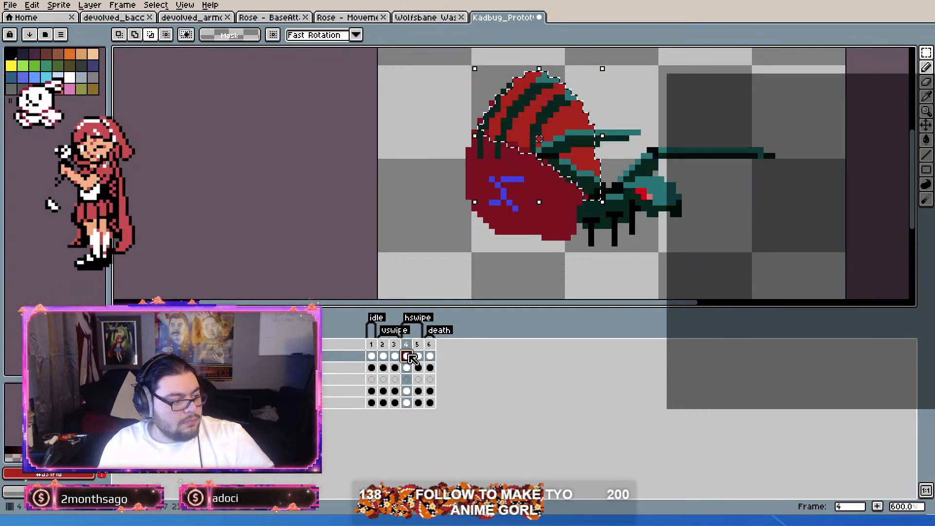
pyautogui.scroll(3, 502, 81)
pyautogui.moveTo(503, 81); pyautogui.dragTo(490, 125)
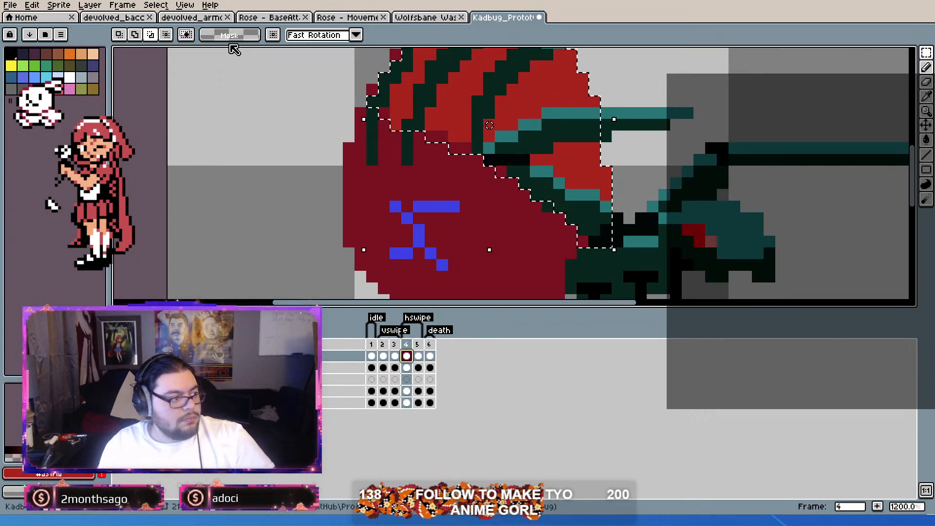
pyautogui.click(927, 53)
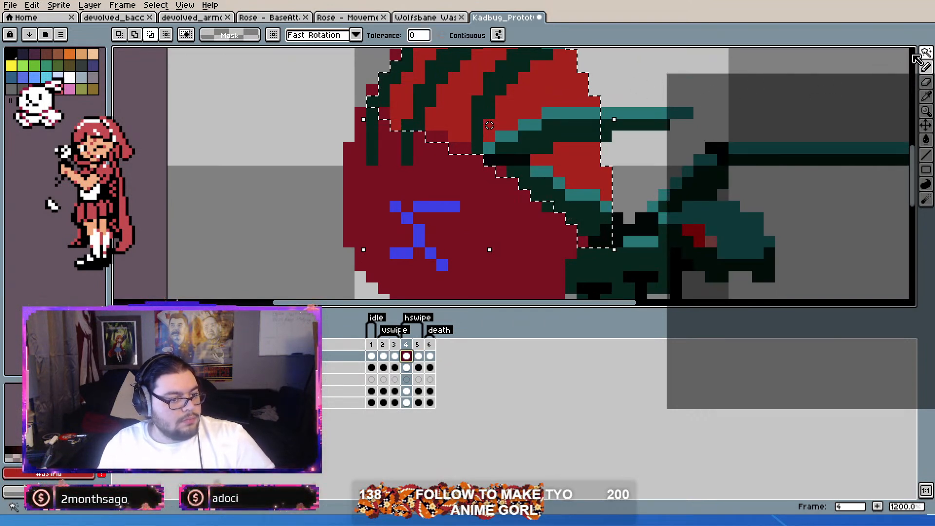
pyautogui.click(525, 137)
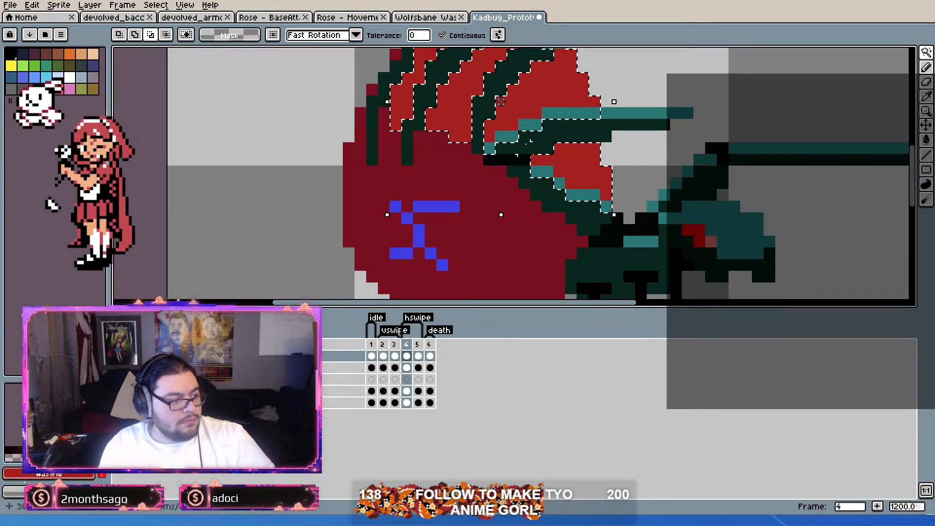
pyautogui.hotkey('ctrl', 'z')
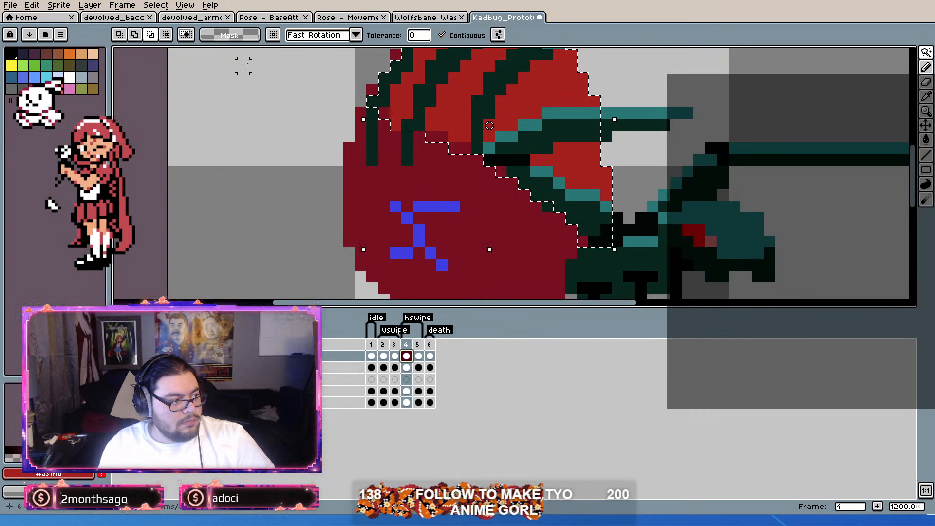
pyautogui.click(547, 132)
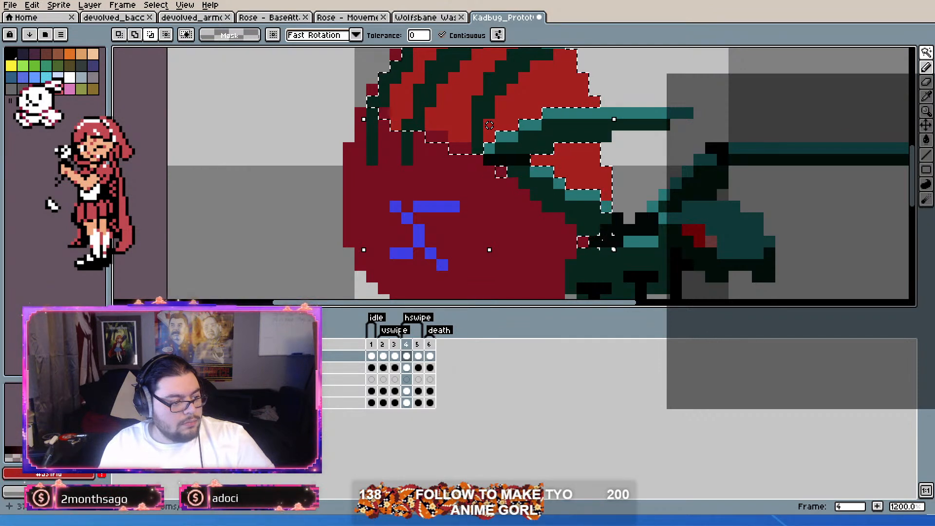
pyautogui.scroll(-3, 624, 212)
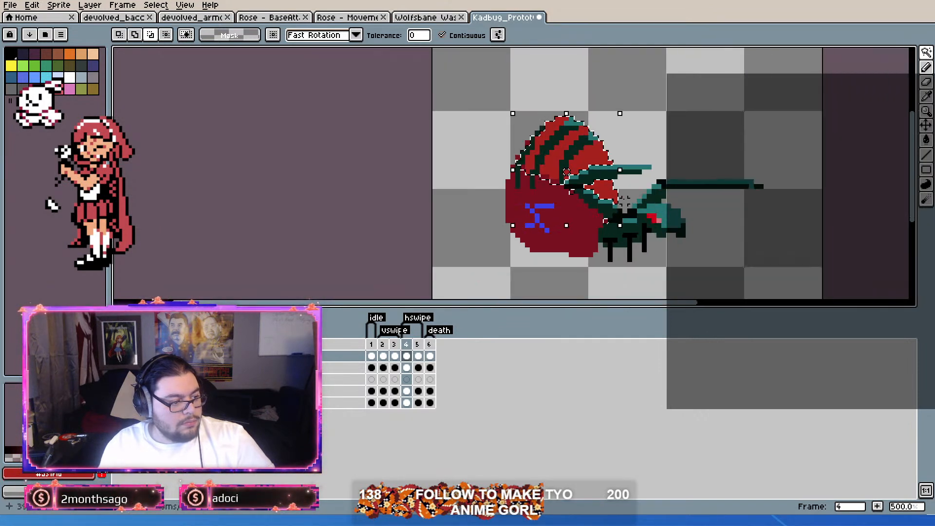
# Step: Try pasting the copied striped shell over the selection on frame 4, and undo it
pyautogui.hotkey('ctrl', 'v')
pyautogui.press('Return')
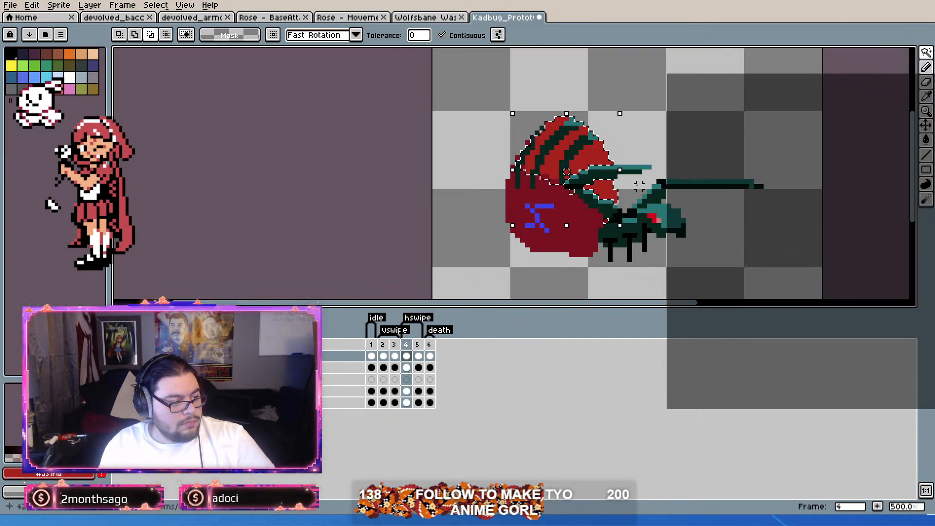
pyautogui.scroll(4, 636, 189)
pyautogui.scroll(-3, 632, 192)
pyautogui.hotkey('ctrl', 'v')
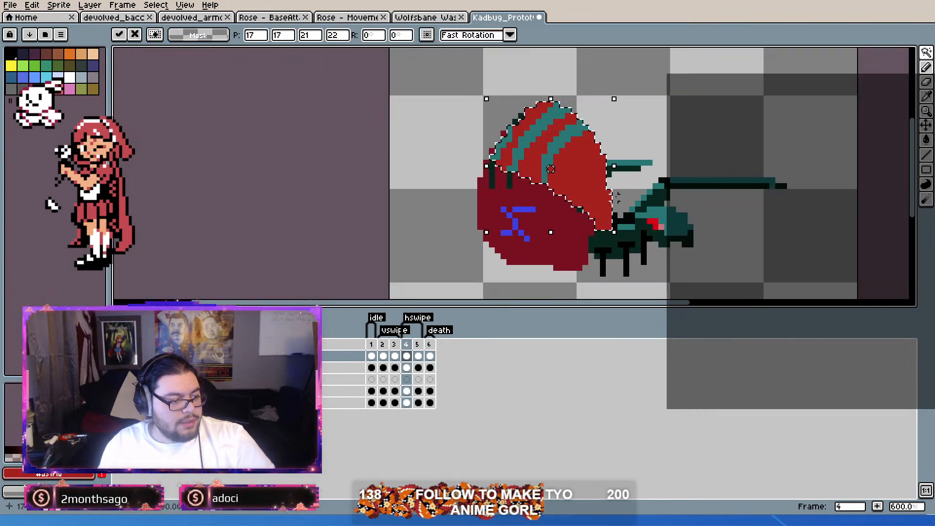
pyautogui.scroll(3, 616, 196)
pyautogui.press('Return')
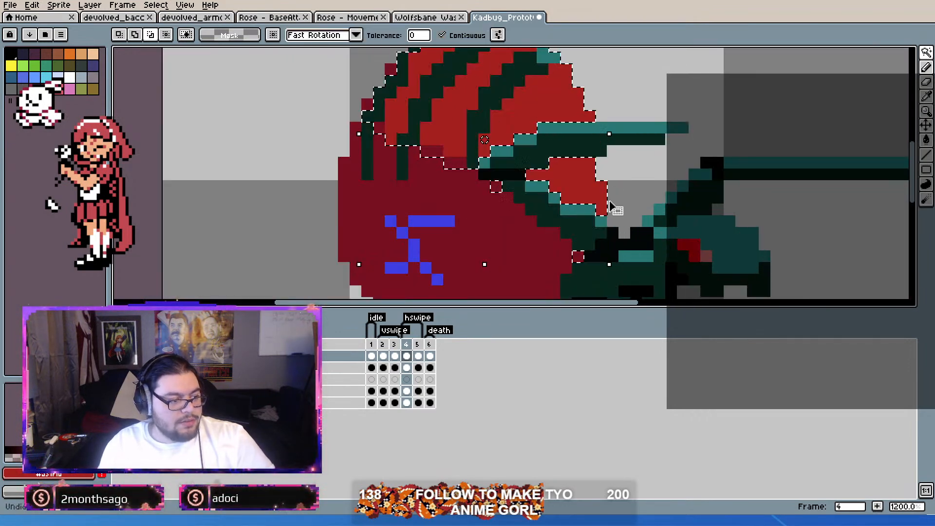
pyautogui.hotkey('ctrl', 'v')
pyautogui.hotkey('ctrl', 'z')
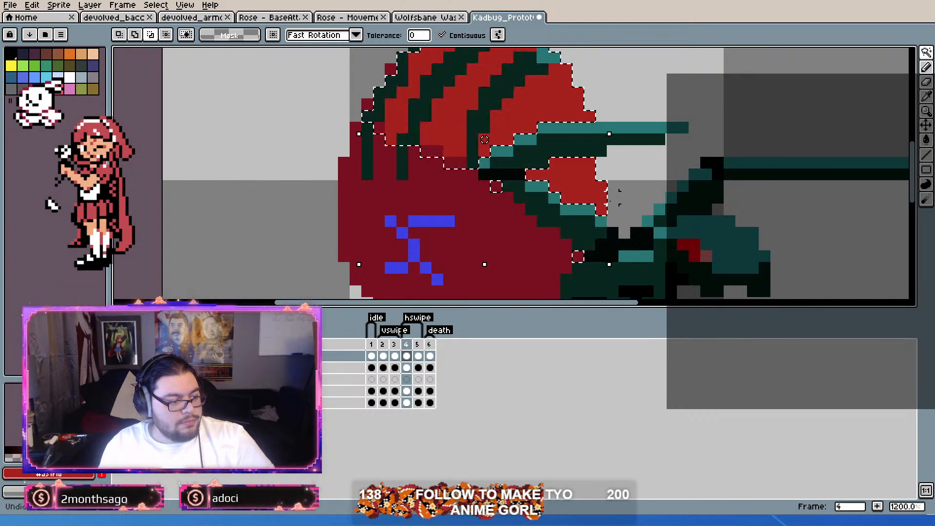
pyautogui.scroll(-3, 484, 140)
pyautogui.scroll(1, 527, 160)
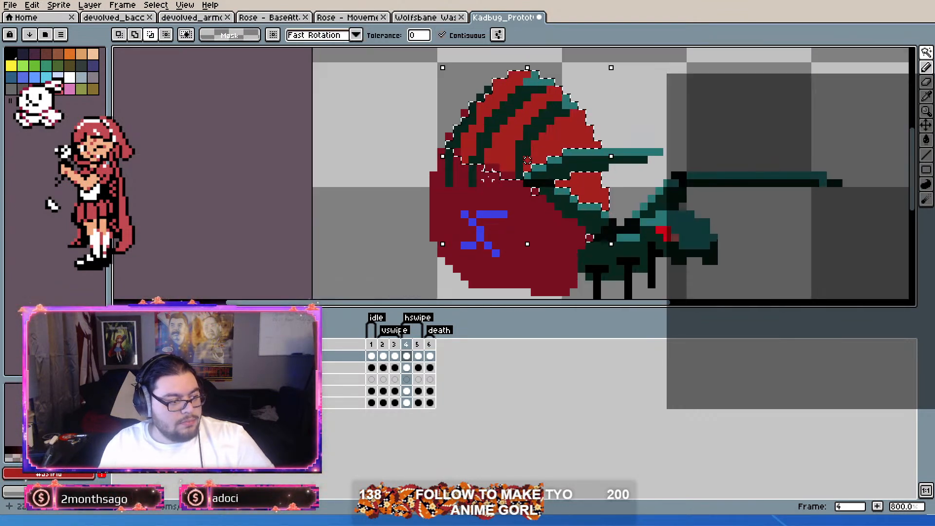
# Step: Paste the copied striped shell in place onto frame 4, apply it and clear the selection
pyautogui.hotkey('ctrl', 'v')
pyautogui.scroll(1, 588, 158)
pyautogui.scroll(-1, 579, 161)
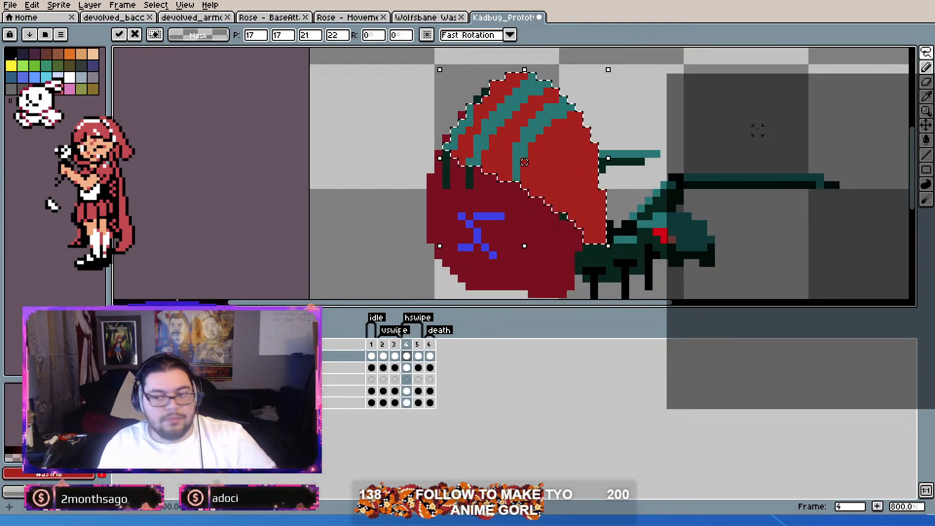
pyautogui.click(119, 35)
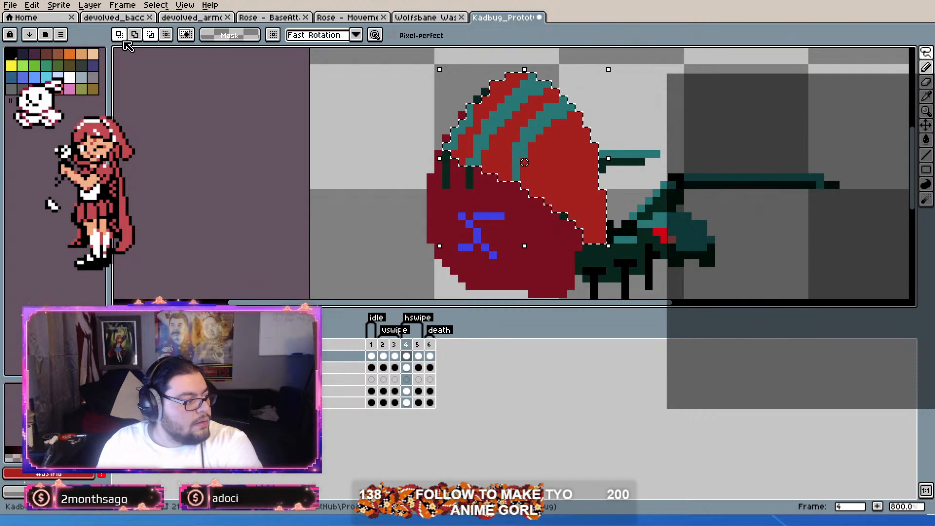
pyautogui.click(672, 145)
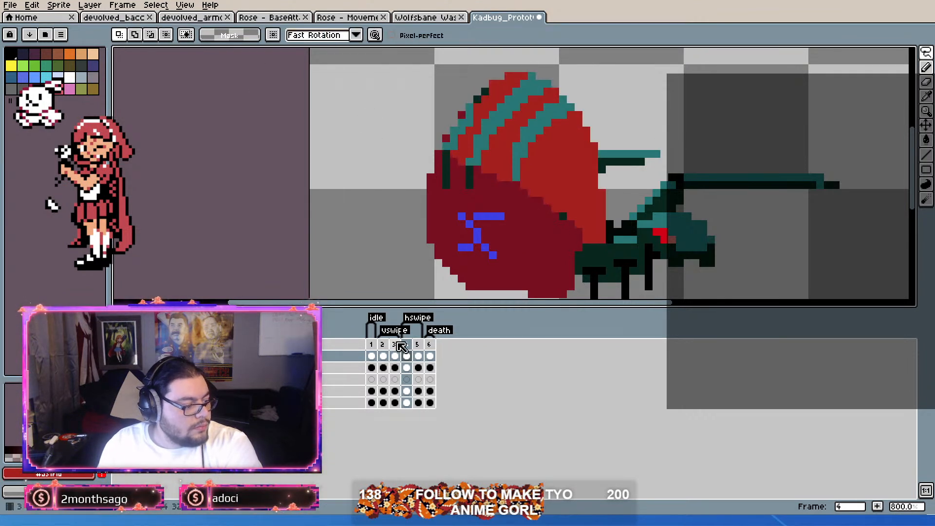
# Step: Hide the top layer and lasso the front leg overlapping the shell, subtracting the stray red pixels between its segments
pyautogui.click(119, 357)
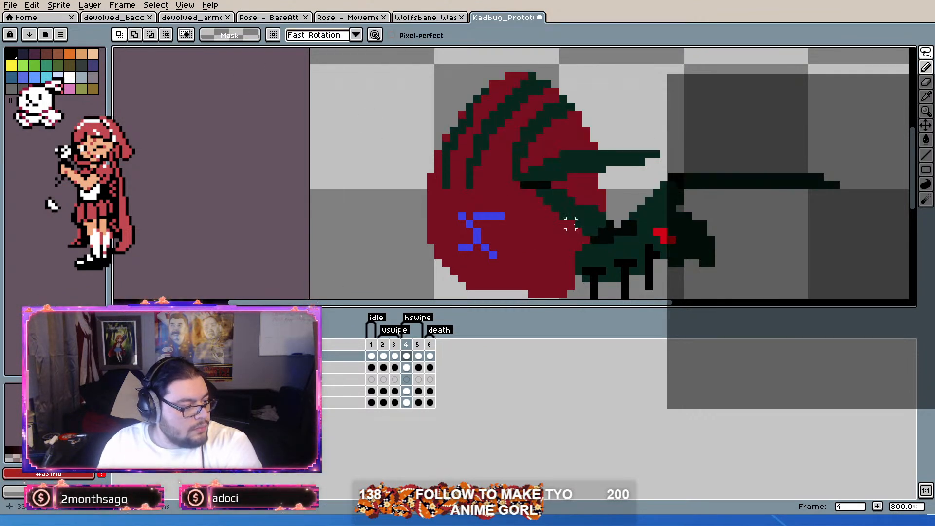
pyautogui.scroll(2, 573, 224)
pyautogui.moveTo(475, 146)
pyautogui.mouseDown()
pyautogui.moveTo(492, 118)
pyautogui.moveTo(537, 115)
pyautogui.moveTo(552, 99)
pyautogui.moveTo(682, 86)
pyautogui.moveTo(731, 105)
pyautogui.moveTo(631, 115)
pyautogui.moveTo(565, 100)
pyautogui.moveTo(583, 115)
pyautogui.moveTo(520, 130)
pyautogui.moveTo(540, 158)
pyautogui.moveTo(629, 209)
pyautogui.moveTo(631, 239)
pyautogui.moveTo(599, 240)
pyautogui.moveTo(579, 211)
pyautogui.moveTo(543, 193)
pyautogui.moveTo(506, 154)
pyautogui.moveTo(746, 122)
pyautogui.mouseUp()
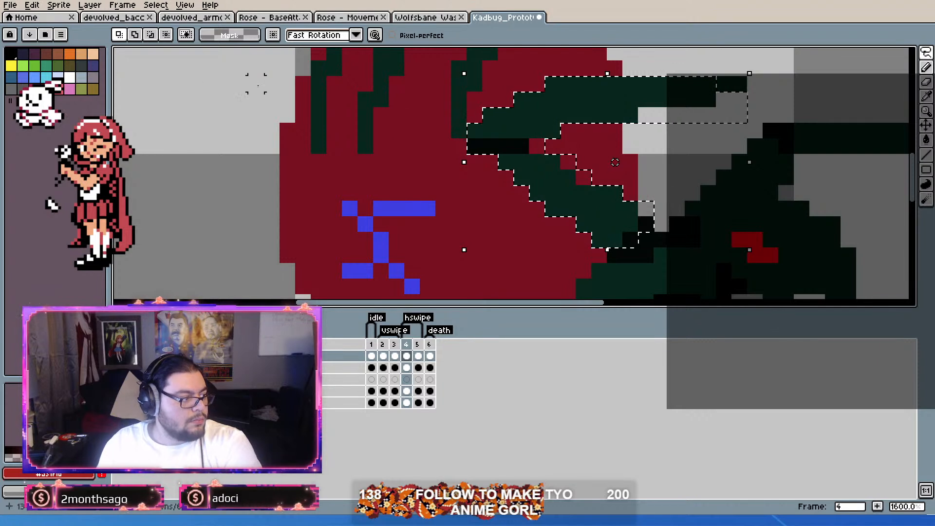
pyautogui.click(151, 36)
pyautogui.moveTo(535, 146)
pyautogui.mouseDown()
pyautogui.moveTo(573, 153)
pyautogui.moveTo(531, 155)
pyautogui.mouseUp()
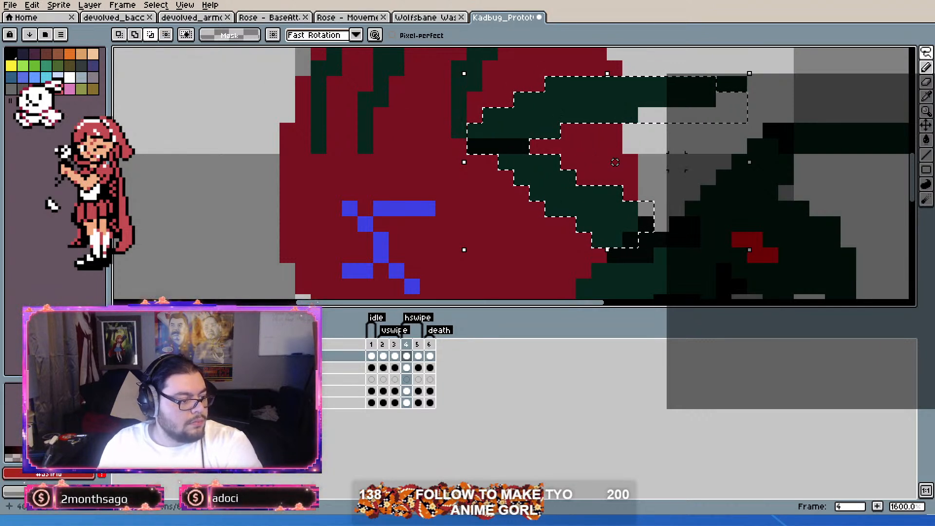
pyautogui.moveTo(677, 161); pyautogui.dragTo(668, 163)
# Step: Extend the leg selection over the dark body below it, show the top layer again and delete the selected pixels from it
pyautogui.click(119, 356)
pyautogui.click(119, 356)
pyautogui.click(119, 356)
pyautogui.click(119, 356)
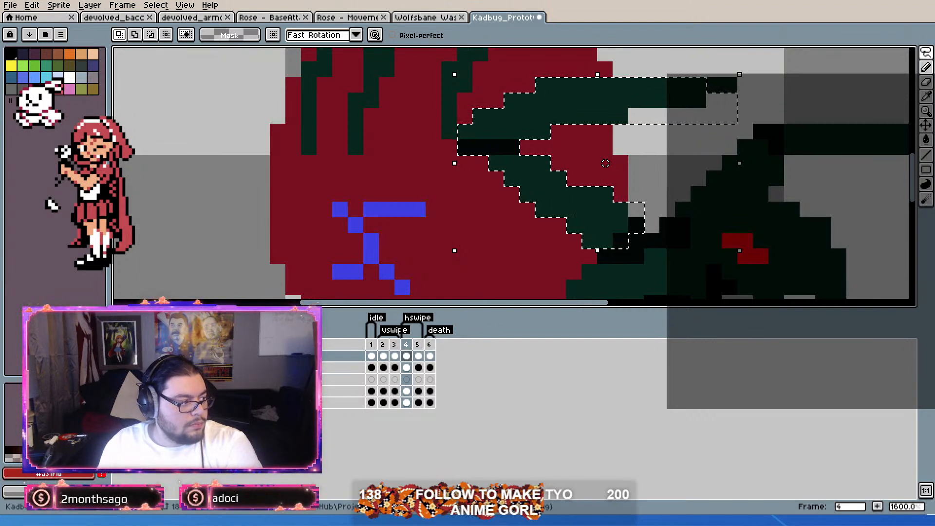
pyautogui.click(119, 356)
pyautogui.click(119, 356)
pyautogui.click(119, 356)
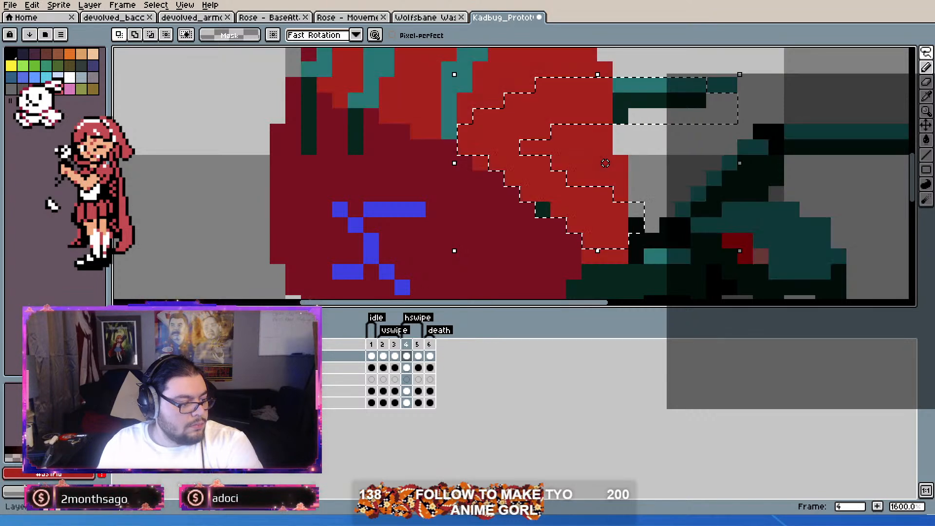
pyautogui.click(119, 357)
pyautogui.moveTo(589, 257)
pyautogui.mouseDown()
pyautogui.moveTo(637, 257)
pyautogui.moveTo(637, 289)
pyautogui.moveTo(605, 288)
pyautogui.moveTo(622, 271)
pyautogui.moveTo(620, 257)
pyautogui.moveTo(606, 257)
pyautogui.moveTo(637, 257)
pyautogui.moveTo(639, 283)
pyautogui.moveTo(604, 284)
pyautogui.mouseUp()
pyautogui.hotkey('ctrl', 'z')
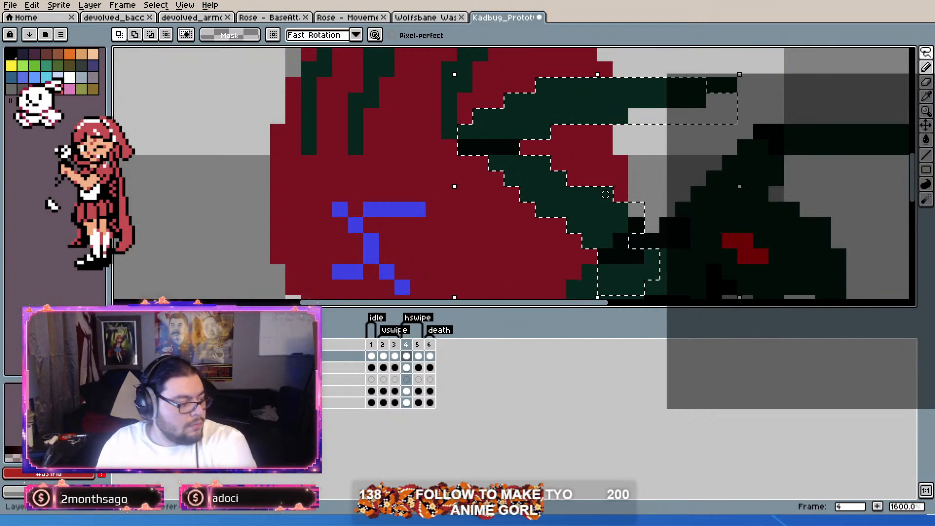
pyautogui.click(119, 356)
pyautogui.click(578, 196)
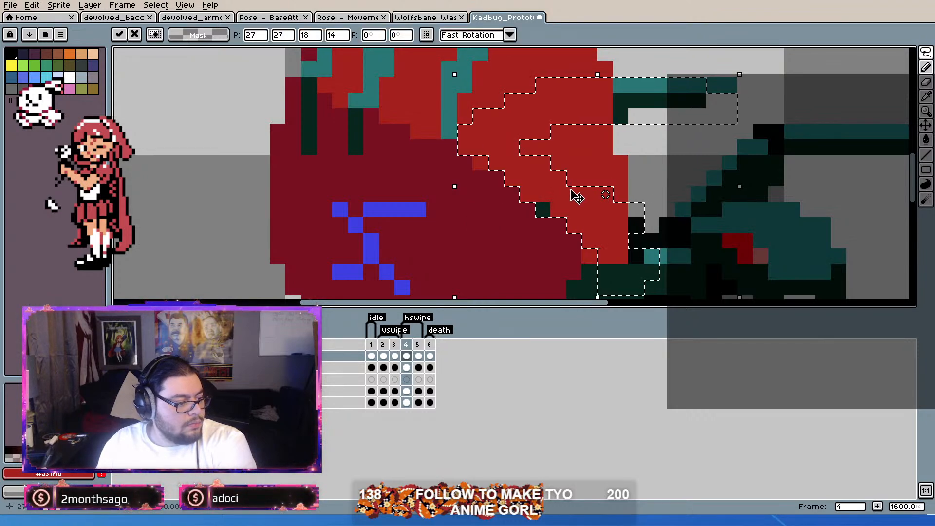
pyautogui.press('Delete')
# Step: Compare the front leg with and without the cutout, and undo both the cutout and the shell paste on frame 4
pyautogui.scroll(-4, 574, 194)
pyautogui.scroll(1, 610, 172)
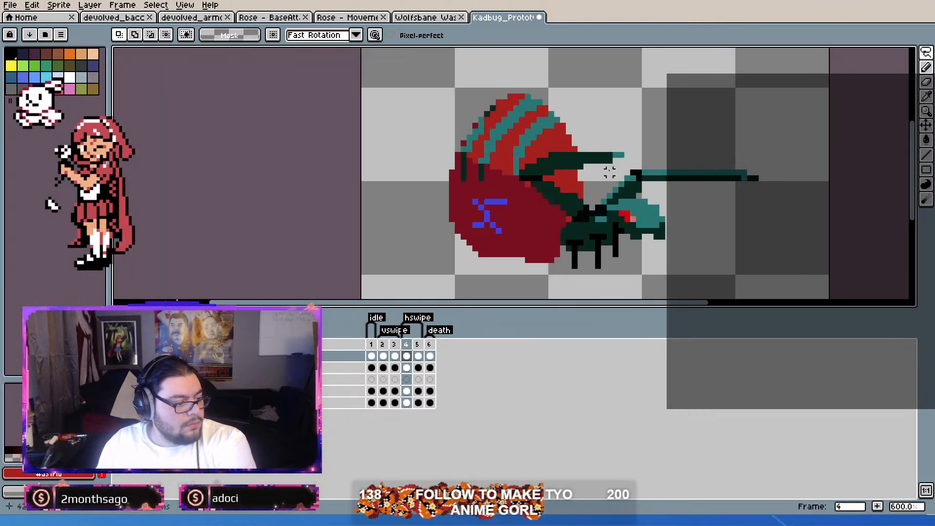
pyautogui.scroll(4, 680, 178)
pyautogui.scroll(-5, 680, 178)
pyautogui.scroll(2, 641, 174)
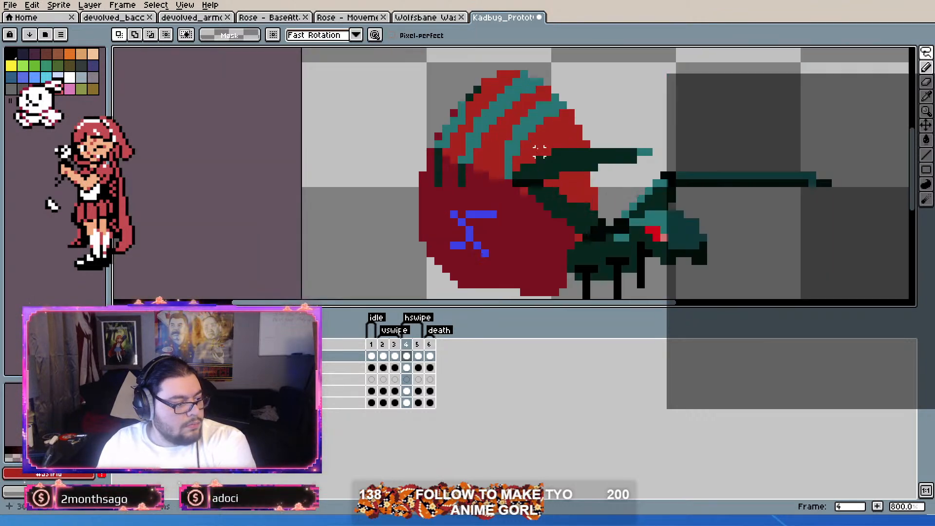
pyautogui.scroll(1, 641, 174)
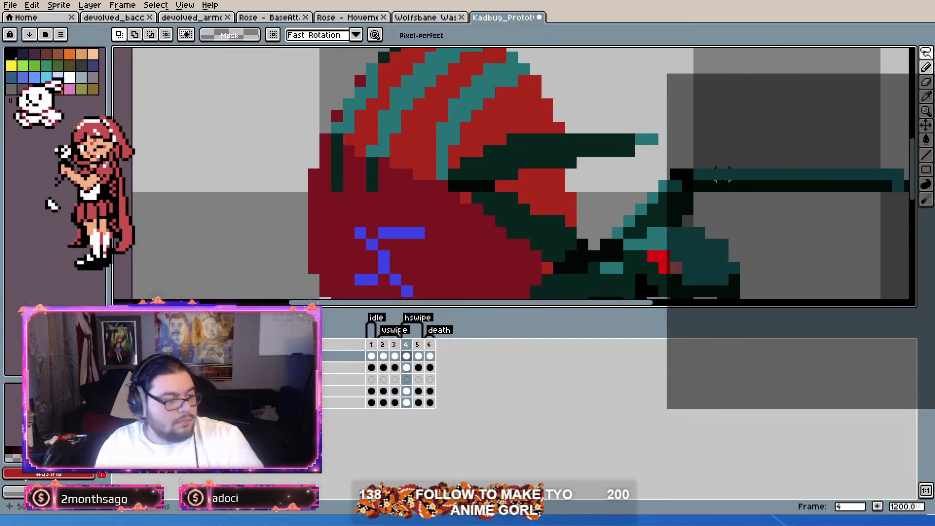
pyautogui.hotkey('ctrl', 'z')
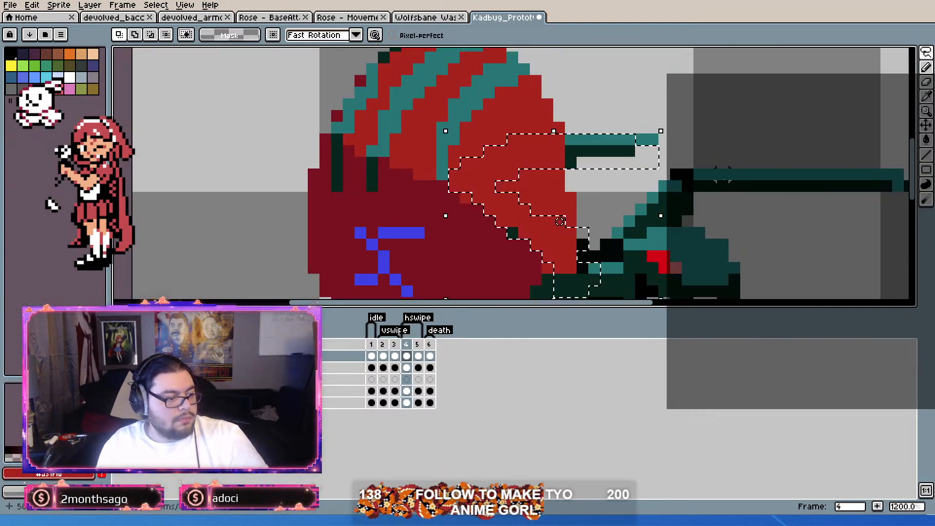
pyautogui.hotkey('ctrl', 'shift', 'z')
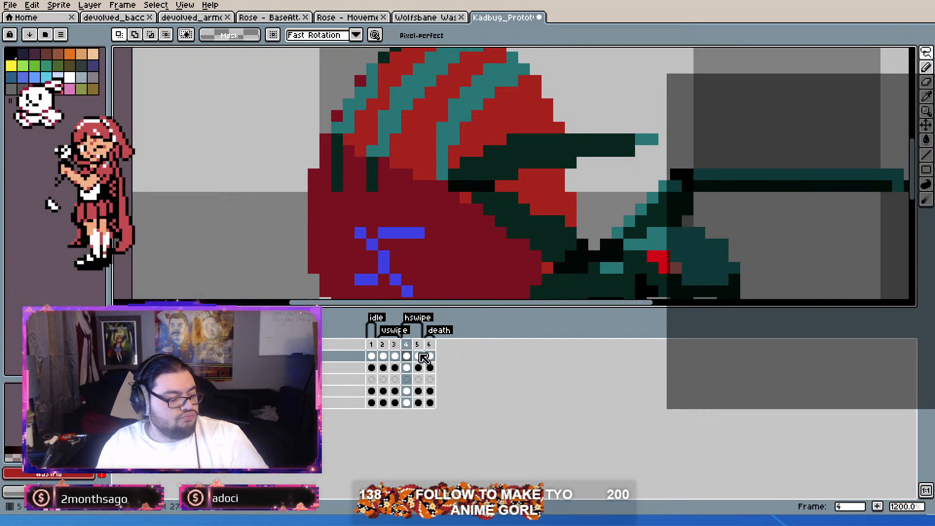
pyautogui.hotkey('ctrl', 'z')
pyautogui.hotkey('ctrl', 'z')
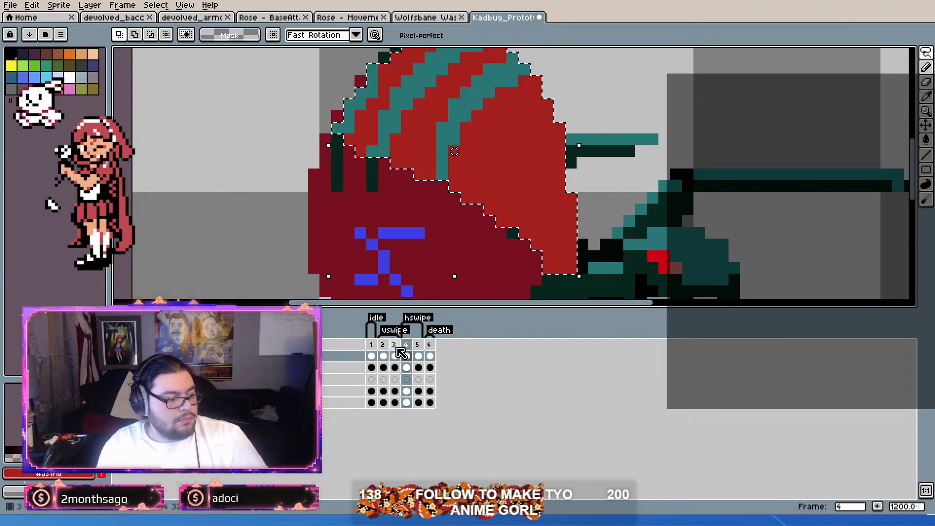
pyautogui.moveTo(501, 194)
pyautogui.mouseDown()
pyautogui.moveTo(291, 217)
pyautogui.moveTo(299, 192)
pyautogui.moveTo(708, 135)
pyautogui.moveTo(409, 180)
pyautogui.moveTo(443, 169)
pyautogui.mouseUp()
pyautogui.hotkey('ctrl', 'z')
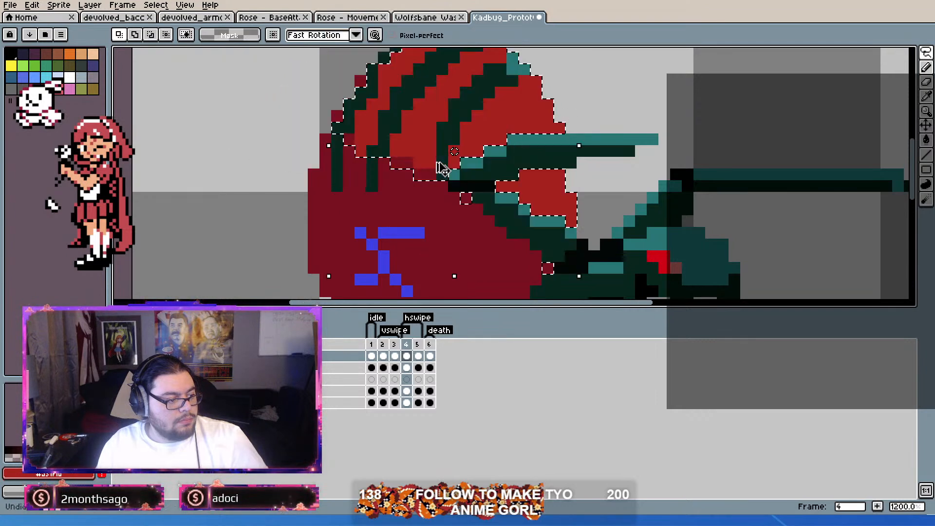
# Step: Clear the selection, try pasting the striped shell one pixel higher over frame 4, and undo it
pyautogui.scroll(-6, 442, 166)
pyautogui.hotkey('ctrl', 'd')
pyautogui.hotkey('ctrl', 'v')
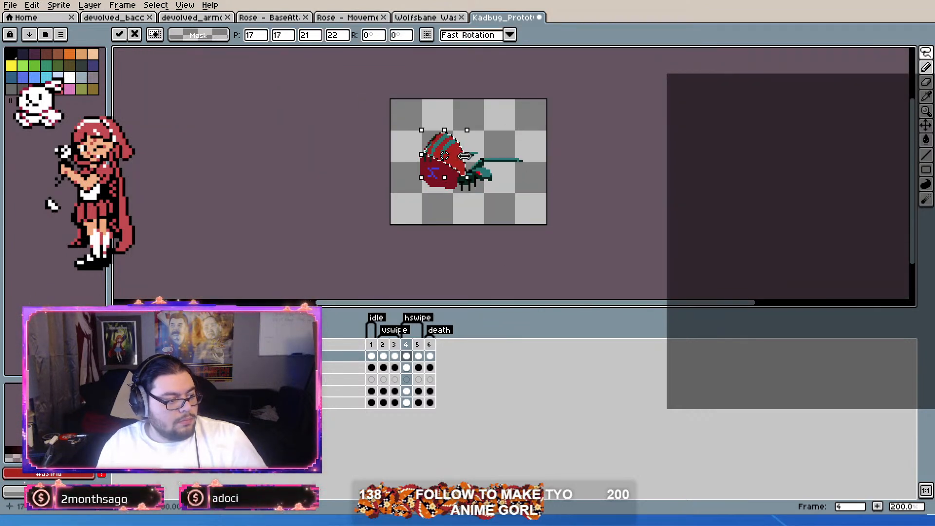
pyautogui.moveTo(456, 162); pyautogui.dragTo(602, 158)
pyautogui.scroll(4, 433, 185)
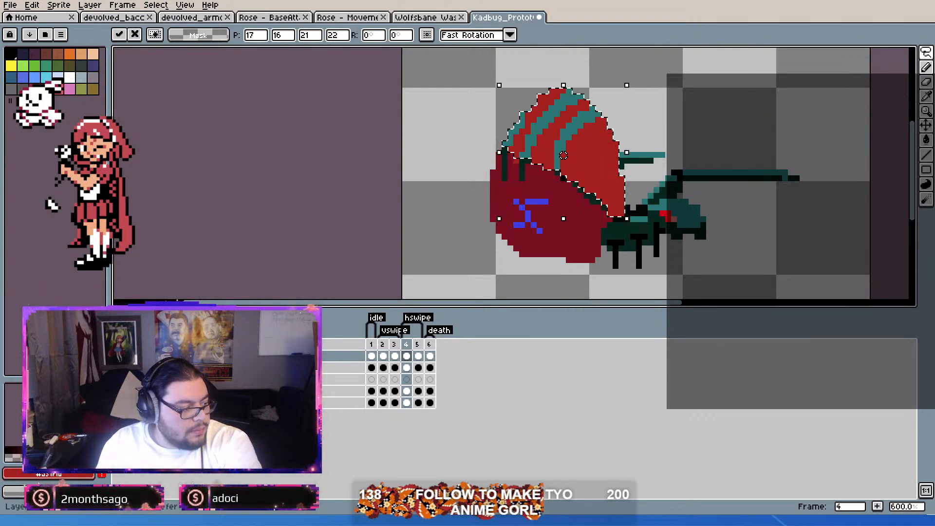
pyautogui.click(314, 356)
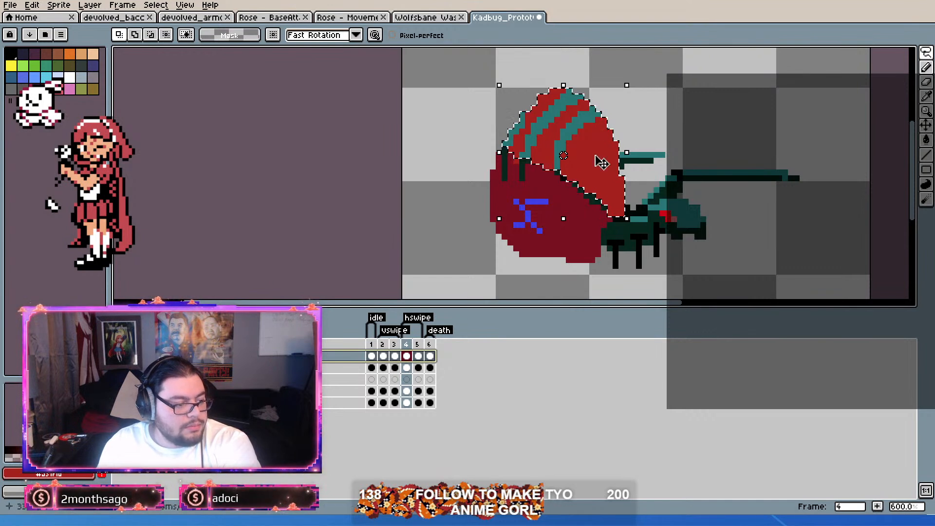
pyautogui.moveTo(608, 158); pyautogui.dragTo(801, 223)
pyautogui.hotkey('ctrl', 'z')
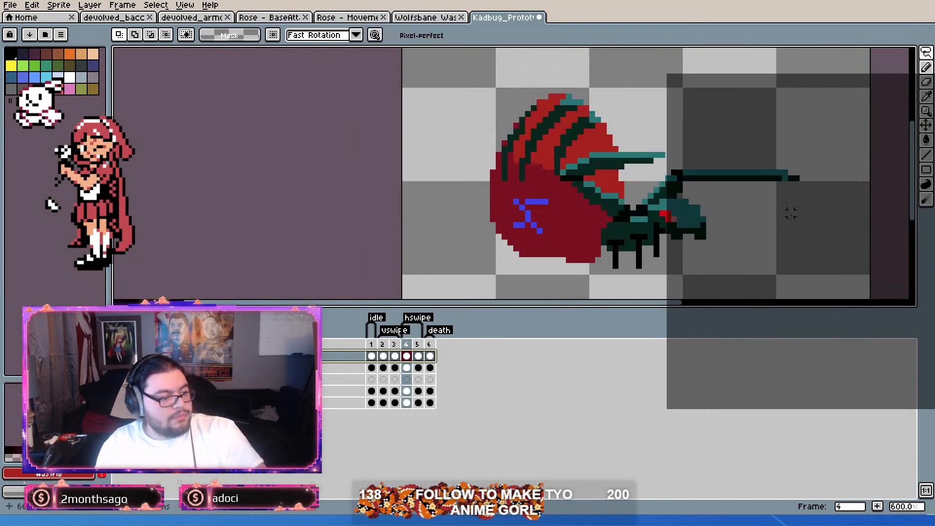
# Step: Paste the striped shell onto frame 4 and drop it beside the bug's lower rear at position -2, 30
pyautogui.hotkey('shift', 'h')
pyautogui.moveTo(610, 187); pyautogui.dragTo(503, 252)
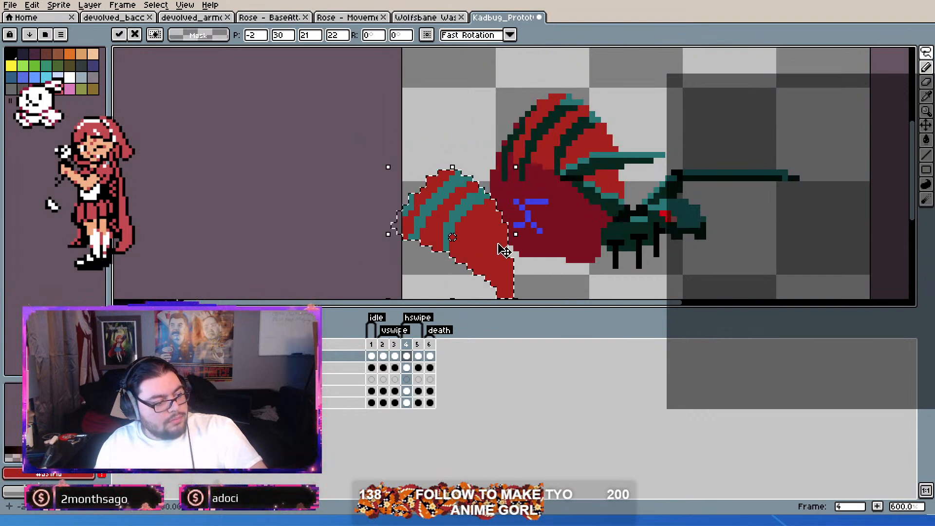
pyautogui.click(546, 214)
pyautogui.scroll(3, 539, 218)
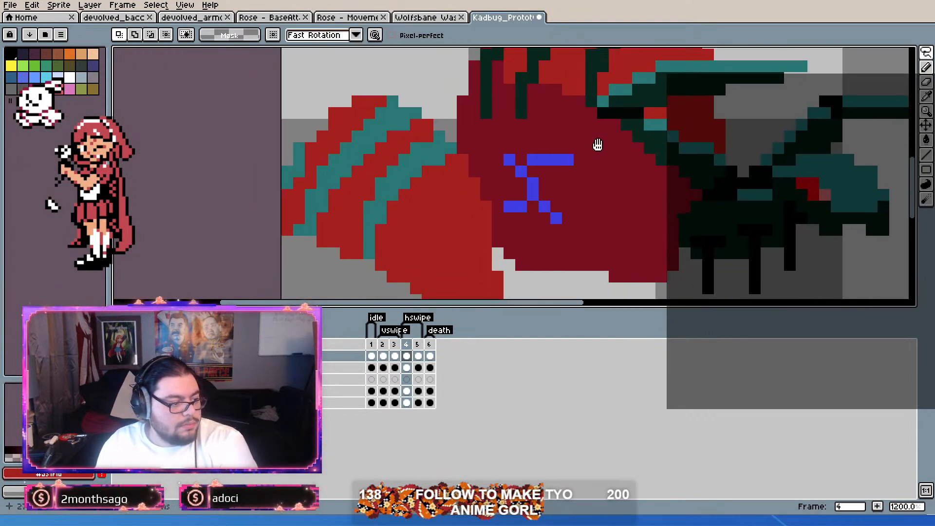
# Step: Try to lasso the upper segment of the raised front leg and move the selection onto the loose shell, and undo it
pyautogui.scroll(-3, 603, 136)
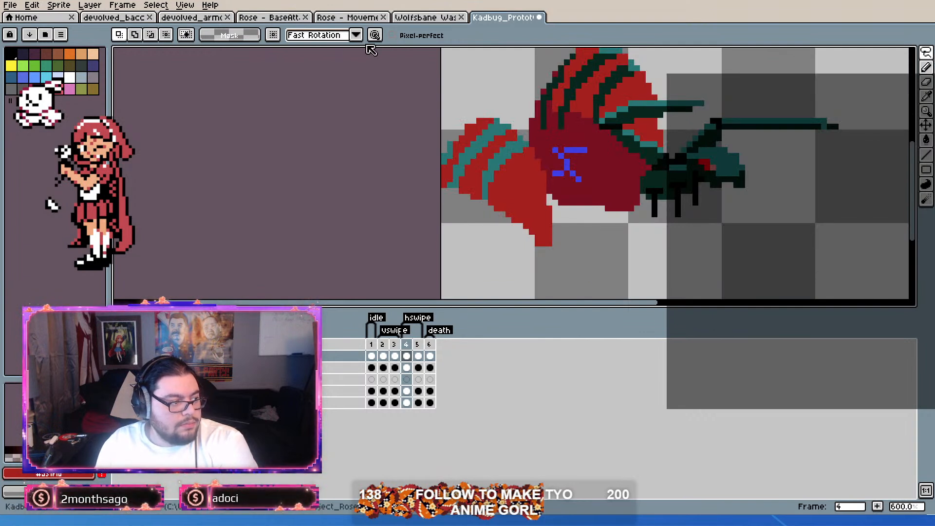
pyautogui.scroll(3, 684, 106)
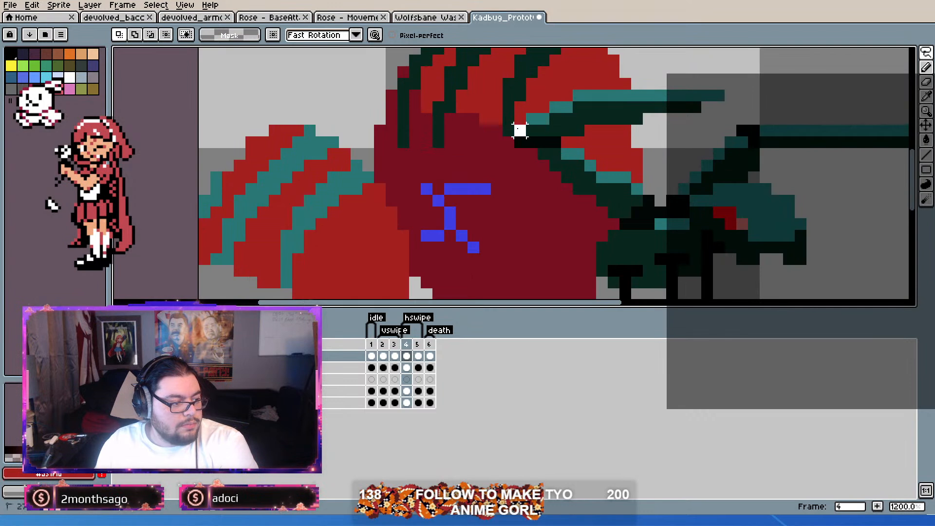
pyautogui.moveTo(557, 118)
pyautogui.mouseDown()
pyautogui.moveTo(590, 96)
pyautogui.moveTo(579, 96)
pyautogui.moveTo(718, 96)
pyautogui.mouseUp()
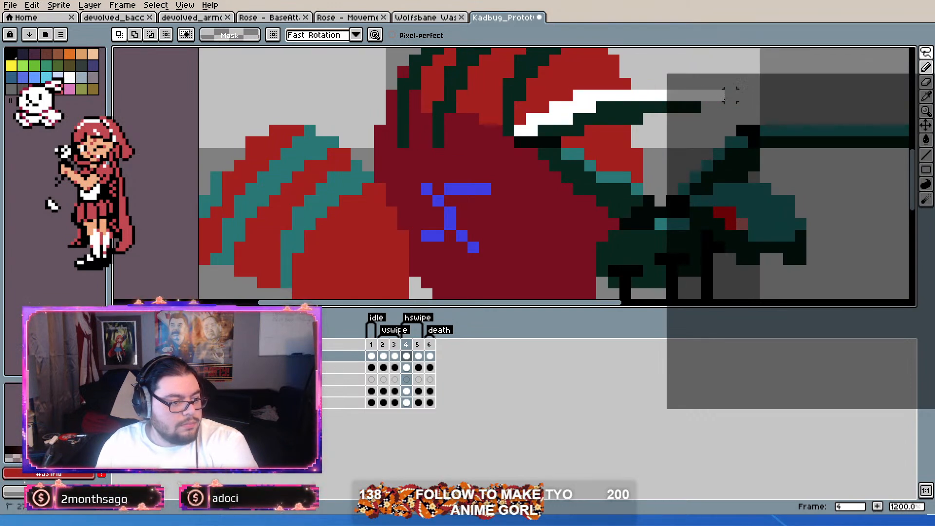
pyautogui.moveTo(567, 119); pyautogui.dragTo(542, 131)
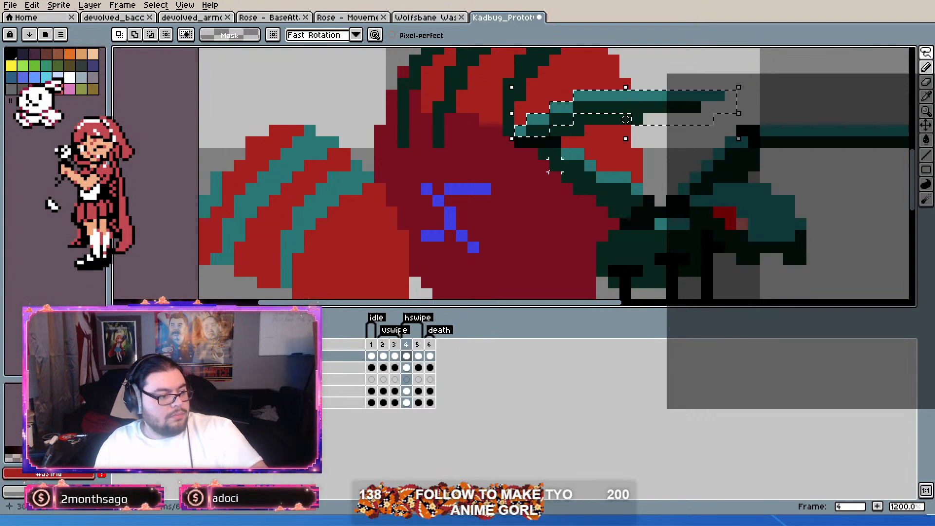
pyautogui.scroll(-3, 590, 131)
pyautogui.scroll(2, 578, 152)
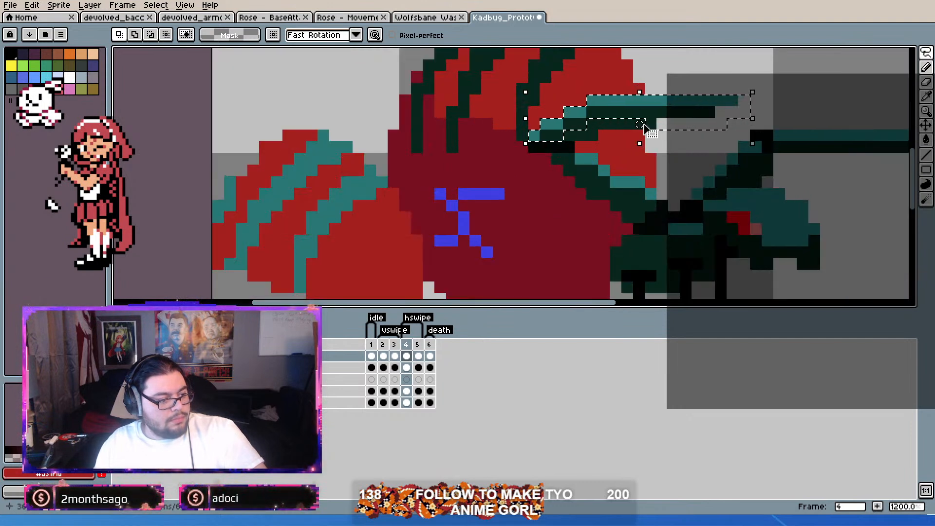
pyautogui.moveTo(593, 124)
pyautogui.mouseDown()
pyautogui.moveTo(662, 126)
pyautogui.moveTo(610, 141)
pyautogui.moveTo(436, 249)
pyautogui.moveTo(395, 246)
pyautogui.mouseUp()
pyautogui.hotkey('ctrl', 'z')
pyautogui.hotkey('ctrl', 'd')
pyautogui.scroll(-3, 595, 158)
# Step: Lasso the upper segment of the raised front leg and subtract the stray red pixel above it from the selection
pyautogui.moveTo(595, 157); pyautogui.dragTo(639, 118)
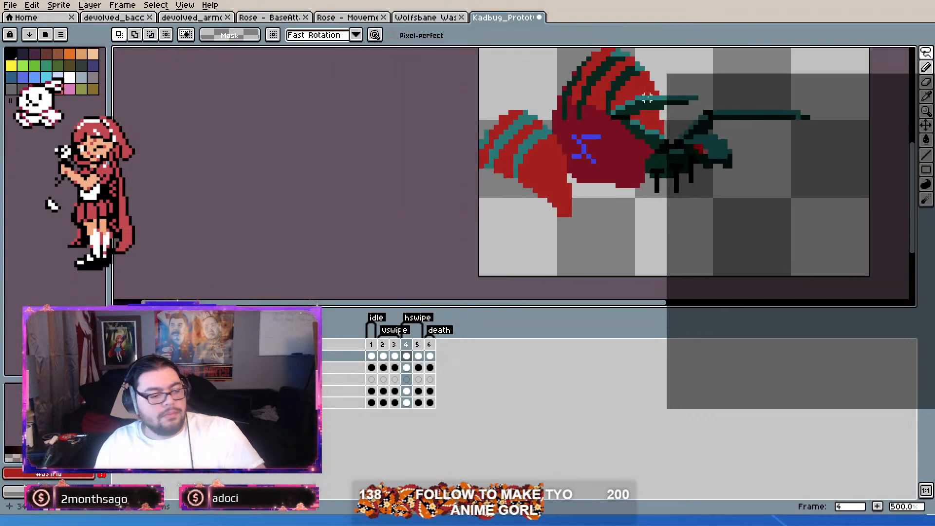
pyautogui.scroll(2, 647, 99)
pyautogui.moveTo(588, 137)
pyautogui.mouseDown()
pyautogui.moveTo(603, 115)
pyautogui.moveTo(635, 114)
pyautogui.moveTo(628, 106)
pyautogui.moveTo(721, 107)
pyautogui.moveTo(697, 127)
pyautogui.moveTo(682, 129)
pyautogui.moveTo(658, 119)
pyautogui.mouseUp()
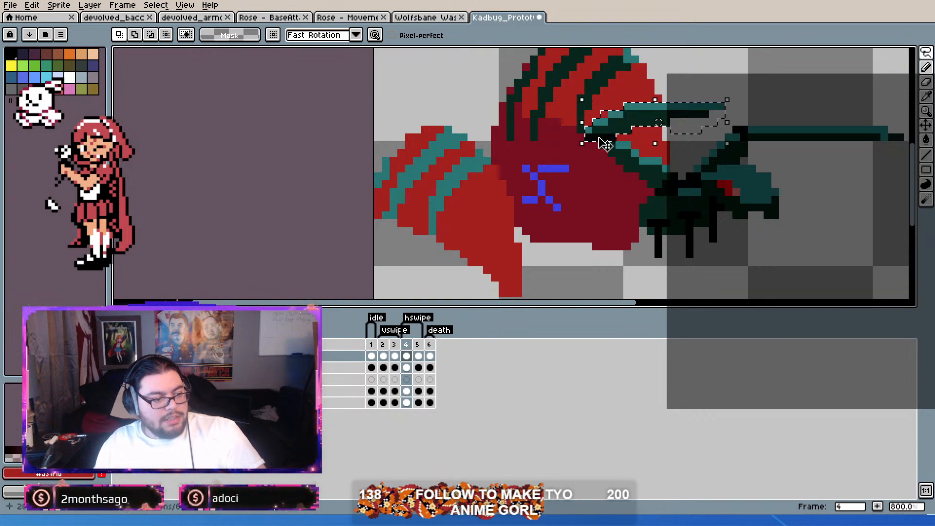
pyautogui.scroll(1, 682, 109)
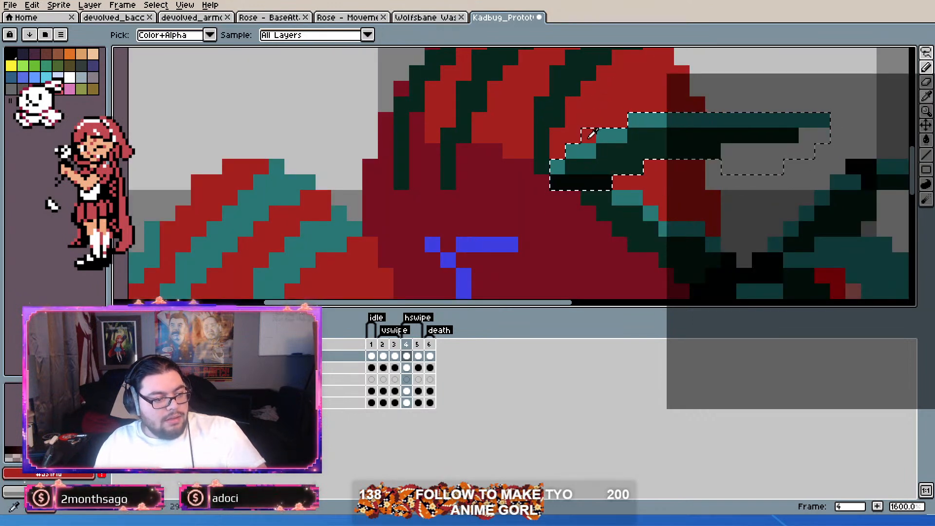
pyautogui.click(151, 34)
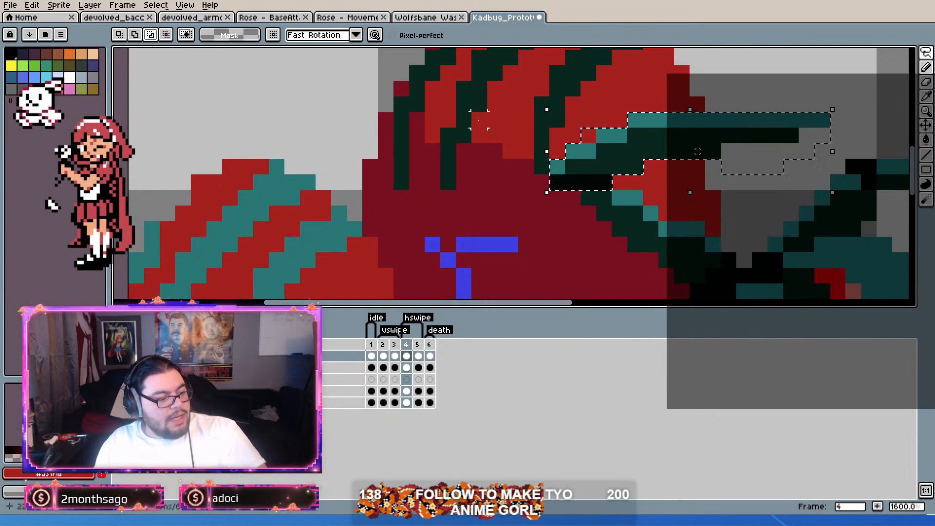
pyautogui.click(588, 131)
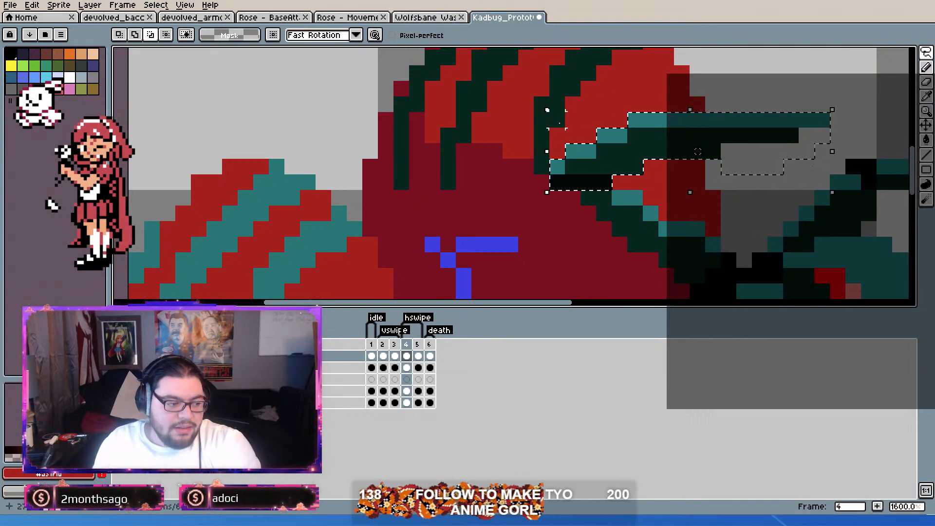
# Step: Add the lower leg segment and its dark joint to the selection, and subtract the stray pixels around both segments
pyautogui.scroll(-3, 698, 152)
pyautogui.scroll(3, 697, 152)
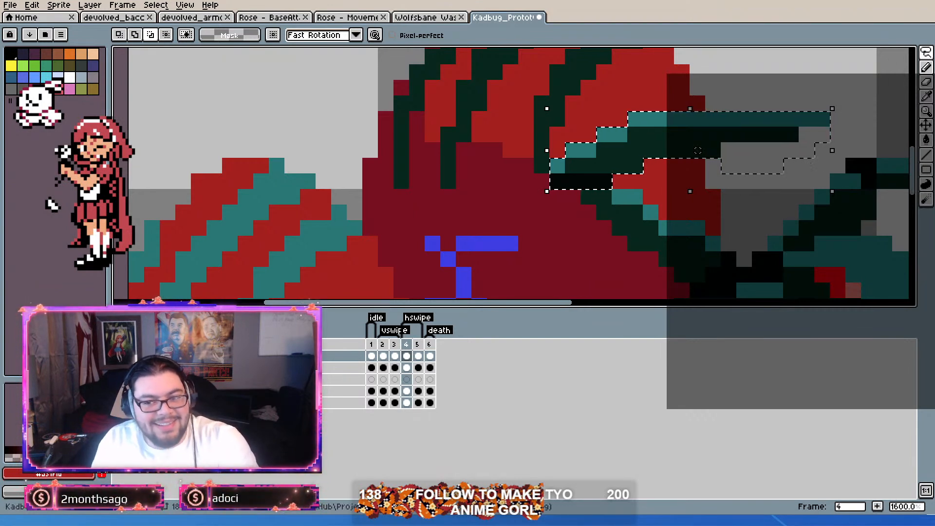
pyautogui.scroll(-3, 631, 232)
pyautogui.scroll(2, 594, 234)
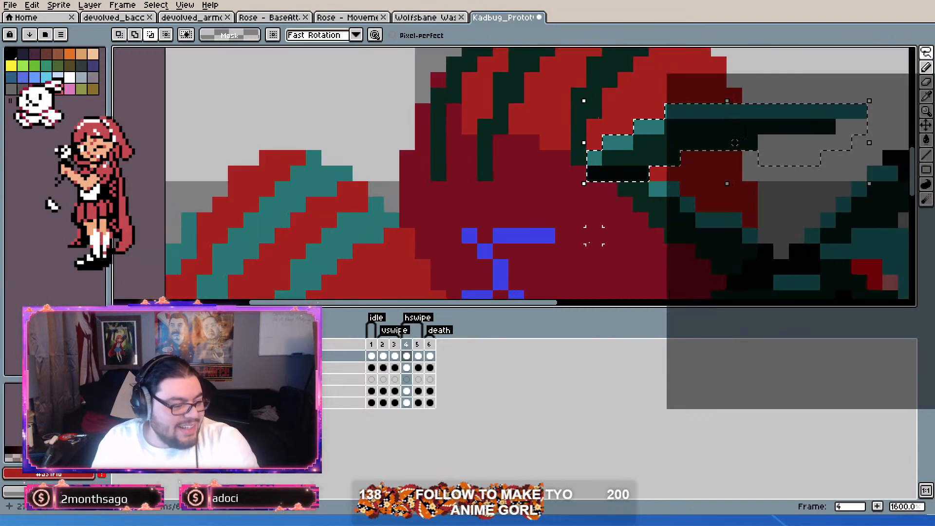
pyautogui.scroll(-4, 593, 214)
pyautogui.scroll(2, 584, 220)
pyautogui.scroll(3, 669, 169)
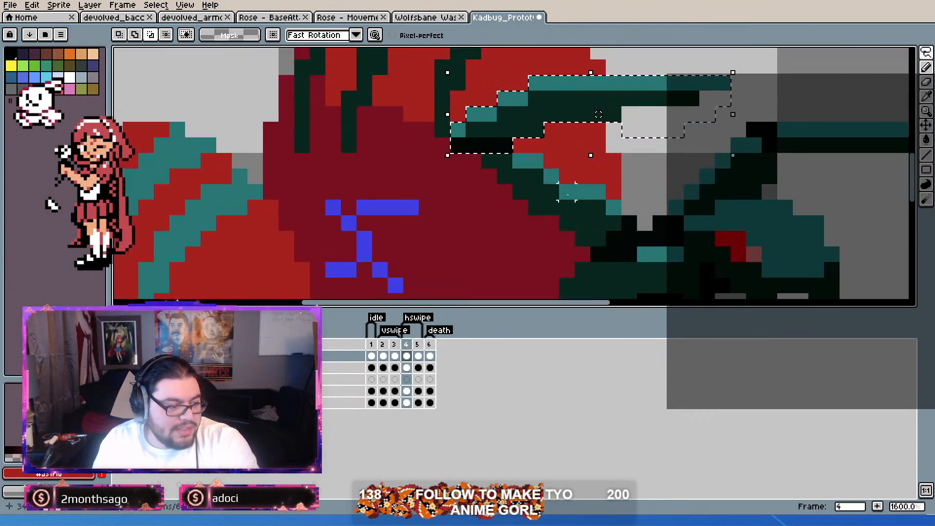
pyautogui.moveTo(490, 161)
pyautogui.mouseDown()
pyautogui.moveTo(536, 163)
pyautogui.moveTo(535, 175)
pyautogui.moveTo(507, 177)
pyautogui.moveTo(520, 190)
pyautogui.moveTo(535, 176)
pyautogui.moveTo(535, 194)
pyautogui.moveTo(552, 192)
pyautogui.moveTo(566, 177)
pyautogui.moveTo(567, 192)
pyautogui.moveTo(598, 192)
pyautogui.moveTo(630, 208)
pyautogui.moveTo(613, 239)
pyautogui.moveTo(582, 239)
pyautogui.moveTo(567, 208)
pyautogui.moveTo(535, 207)
pyautogui.mouseUp()
pyautogui.click(137, 36)
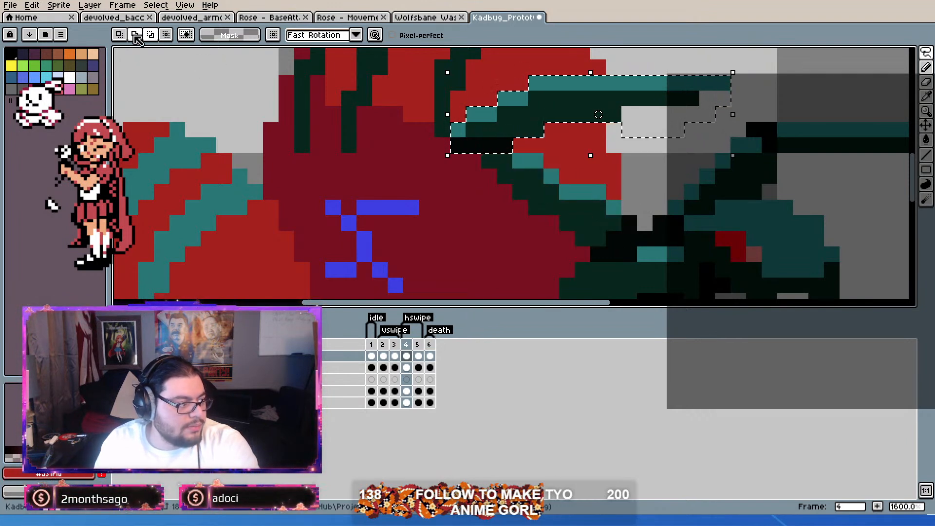
pyautogui.moveTo(491, 163)
pyautogui.mouseDown()
pyautogui.moveTo(531, 164)
pyautogui.moveTo(551, 196)
pyautogui.moveTo(583, 208)
pyautogui.moveTo(598, 192)
pyautogui.moveTo(583, 178)
pyautogui.moveTo(615, 207)
pyautogui.moveTo(612, 255)
pyautogui.moveTo(583, 239)
pyautogui.moveTo(569, 207)
pyautogui.moveTo(536, 208)
pyautogui.moveTo(520, 183)
pyautogui.mouseUp()
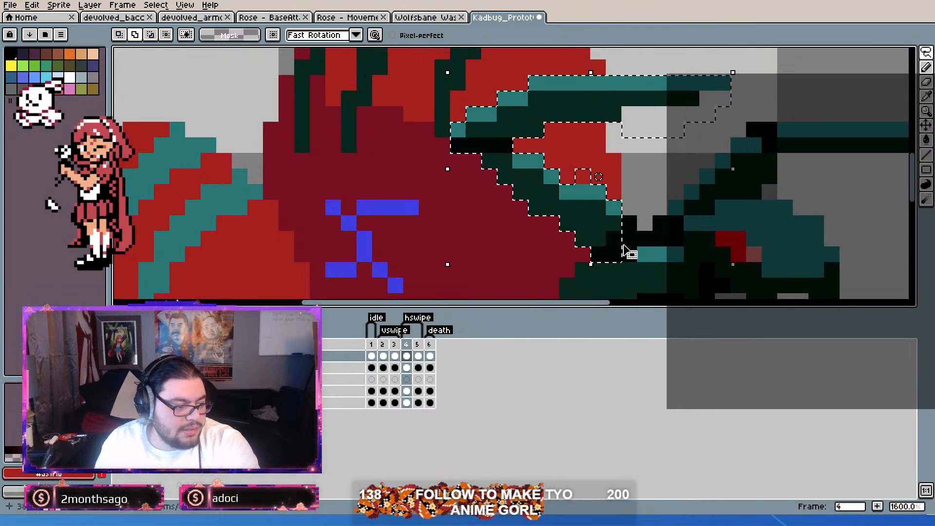
pyautogui.moveTo(631, 216)
pyautogui.mouseDown()
pyautogui.moveTo(627, 277)
pyautogui.moveTo(592, 277)
pyautogui.moveTo(591, 263)
pyautogui.mouseUp()
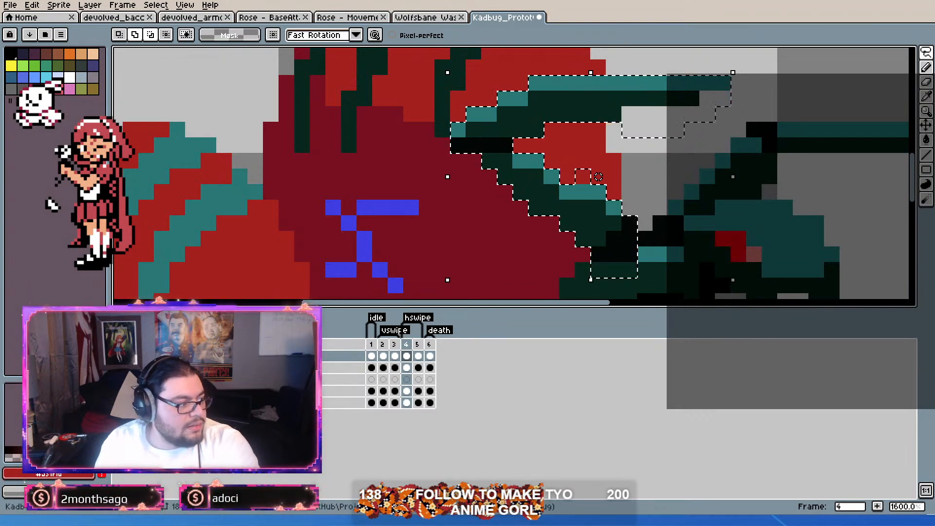
pyautogui.moveTo(581, 176)
pyautogui.mouseDown()
pyautogui.moveTo(609, 145)
pyautogui.moveTo(638, 153)
pyautogui.moveTo(631, 120)
pyautogui.moveTo(652, 105)
pyautogui.moveTo(708, 129)
pyautogui.moveTo(715, 117)
pyautogui.moveTo(699, 91)
pyautogui.moveTo(713, 90)
pyautogui.moveTo(744, 105)
pyautogui.moveTo(707, 176)
pyautogui.mouseUp()
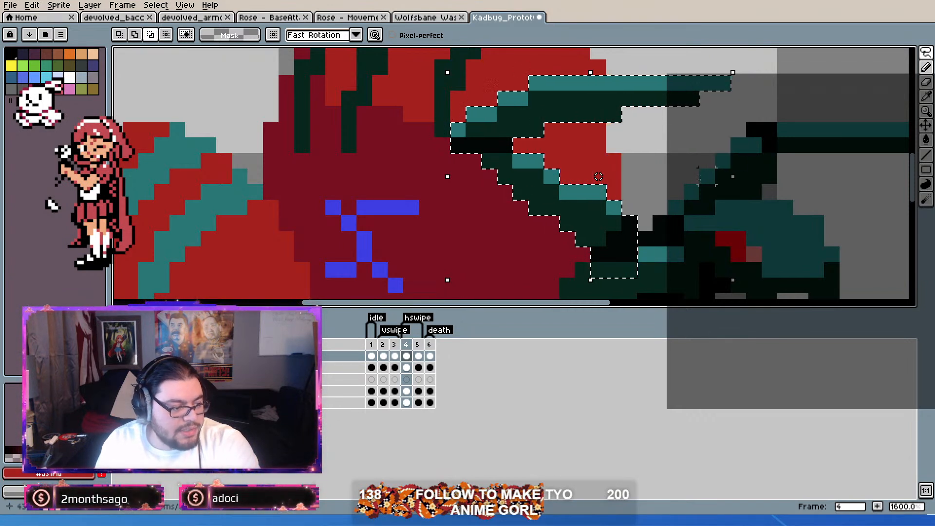
# Step: Try moving the leg selection onto the loose shell at position 8, 40 and deleting it, and undo the moves
pyautogui.scroll(-4, 599, 176)
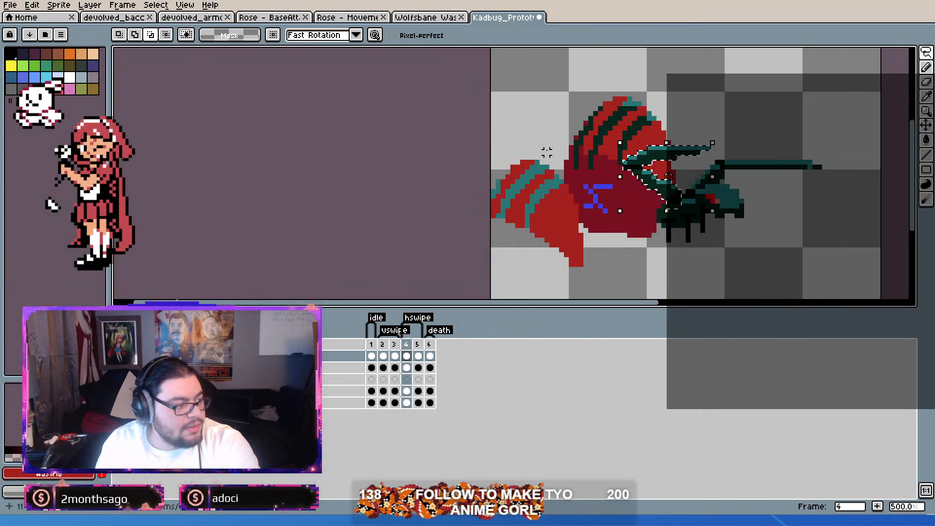
pyautogui.scroll(2, 621, 199)
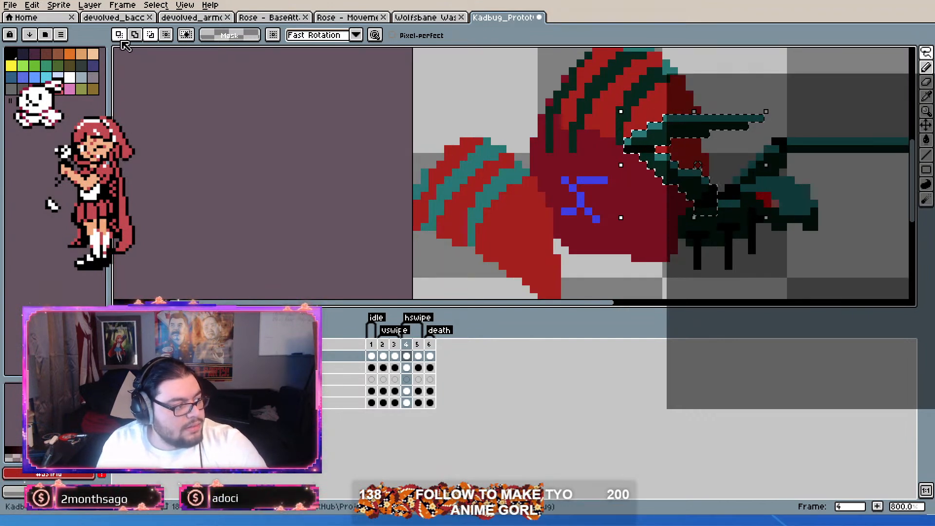
pyautogui.moveTo(669, 173)
pyautogui.mouseDown()
pyautogui.moveTo(638, 227)
pyautogui.moveTo(523, 282)
pyautogui.mouseUp()
pyautogui.moveTo(554, 250)
pyautogui.mouseDown()
pyautogui.moveTo(575, 198)
pyautogui.moveTo(578, 209)
pyautogui.moveTo(541, 247)
pyautogui.moveTo(525, 236)
pyautogui.moveTo(532, 211)
pyautogui.moveTo(527, 219)
pyautogui.moveTo(549, 219)
pyautogui.moveTo(534, 218)
pyautogui.mouseUp()
pyautogui.press('Up')
pyautogui.press('Up')
pyautogui.press('Up')
pyautogui.press('Right')
pyautogui.press('Right')
pyautogui.press('Right')
pyautogui.press('Right')
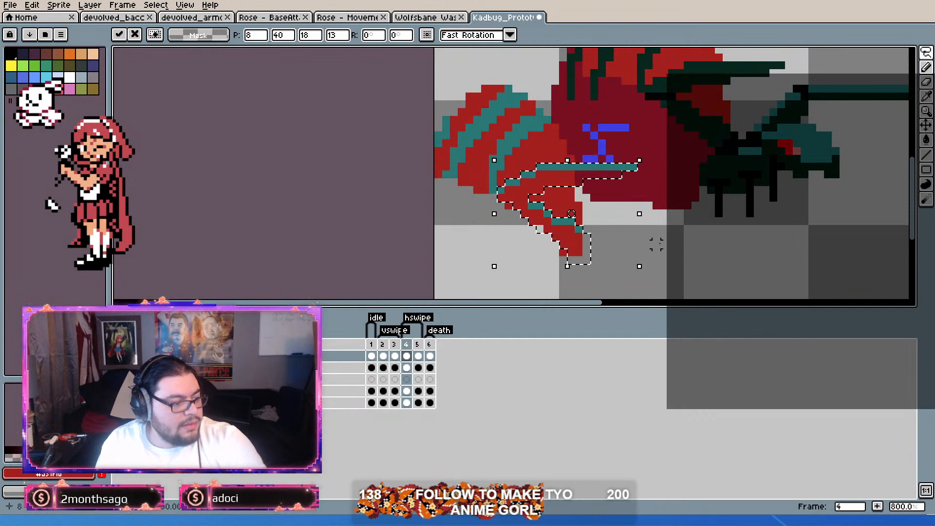
pyautogui.press('Delete')
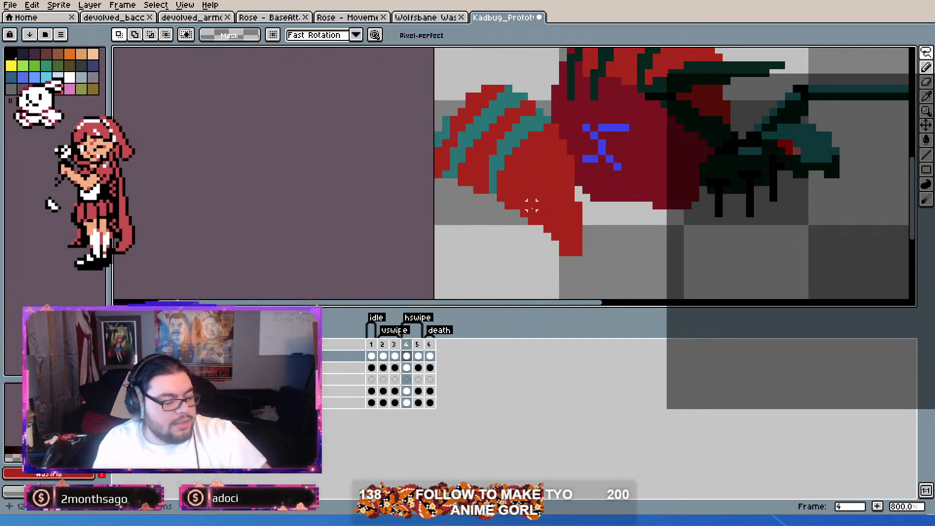
pyautogui.hotkey('ctrl', 'z')
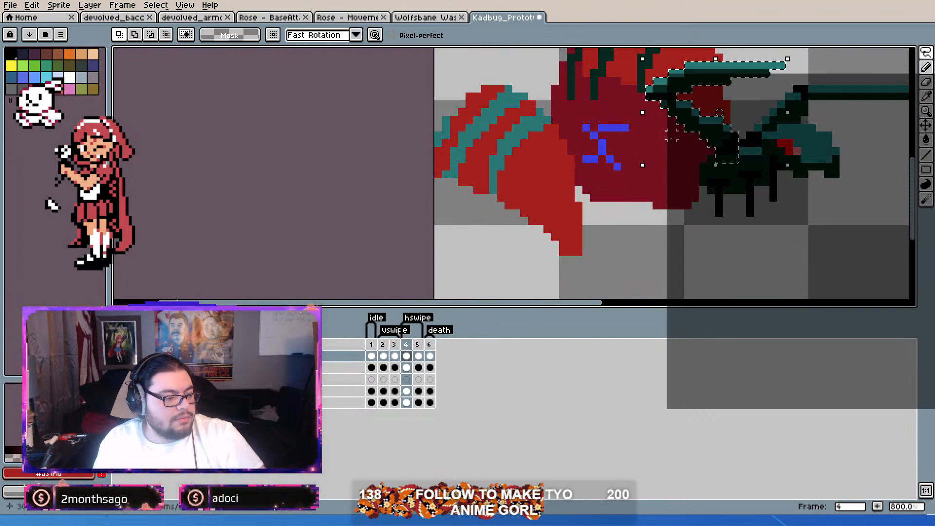
pyautogui.moveTo(709, 121); pyautogui.dragTo(626, 190)
pyautogui.hotkey('ctrl', 'z')
# Step: Paste the leg shape over the loose shell at position 8, 40 and delete the shell pixels inside it
pyautogui.hotkey('ctrl', 'x')
pyautogui.hotkey('ctrl', 'v')
pyautogui.moveTo(709, 140); pyautogui.dragTo(557, 241)
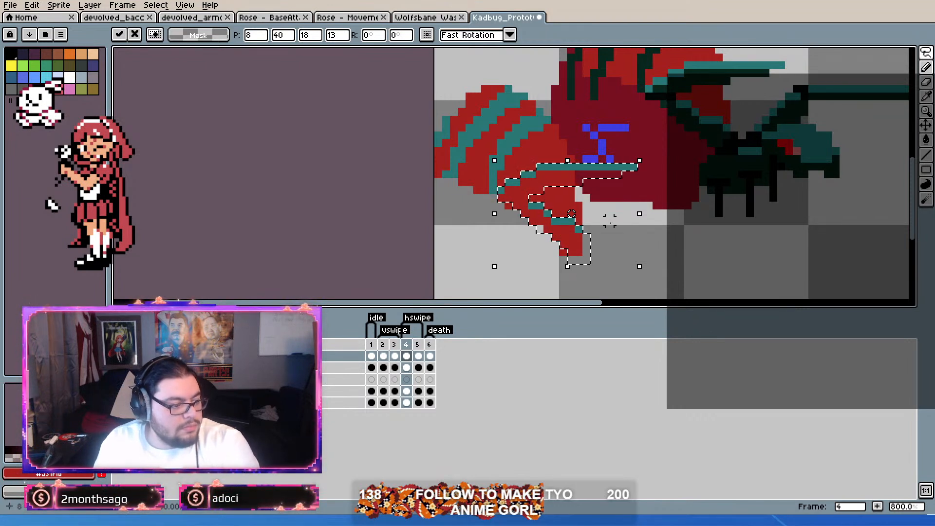
pyautogui.scroll(1, 555, 198)
pyautogui.scroll(-2, 550, 202)
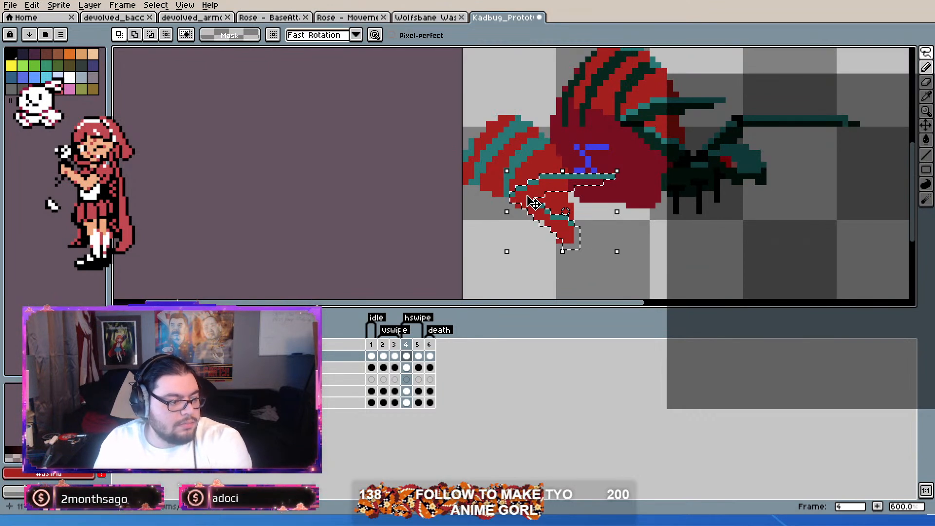
pyautogui.press('Delete')
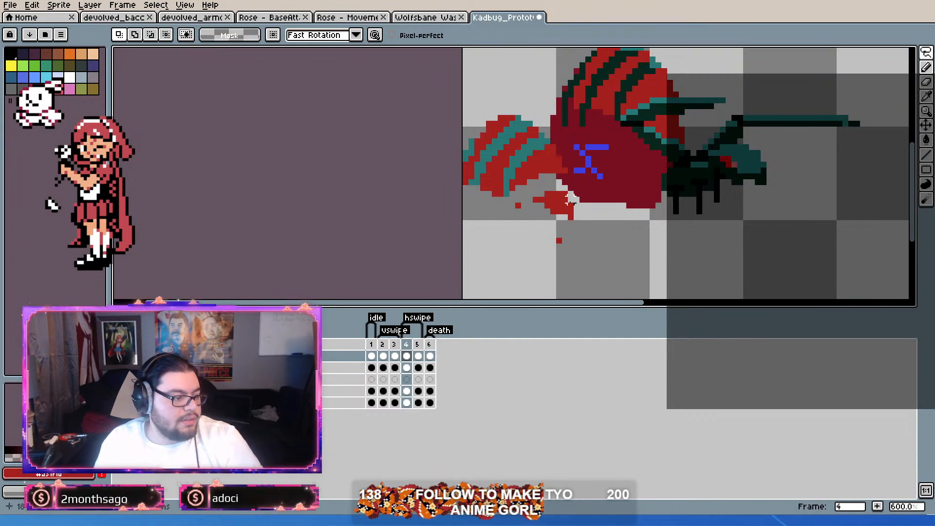
# Step: Lasso the loose shell with the leg cutout and place it over the bug's body at position 19, 15
pyautogui.moveTo(524, 112)
pyautogui.mouseDown()
pyautogui.moveTo(430, 165)
pyautogui.moveTo(485, 286)
pyautogui.moveTo(587, 259)
pyautogui.moveTo(600, 185)
pyautogui.moveTo(536, 103)
pyautogui.mouseUp()
pyautogui.moveTo(537, 149)
pyautogui.mouseDown()
pyautogui.moveTo(578, 161)
pyautogui.moveTo(622, 98)
pyautogui.moveTo(652, 90)
pyautogui.moveTo(648, 79)
pyautogui.mouseUp()
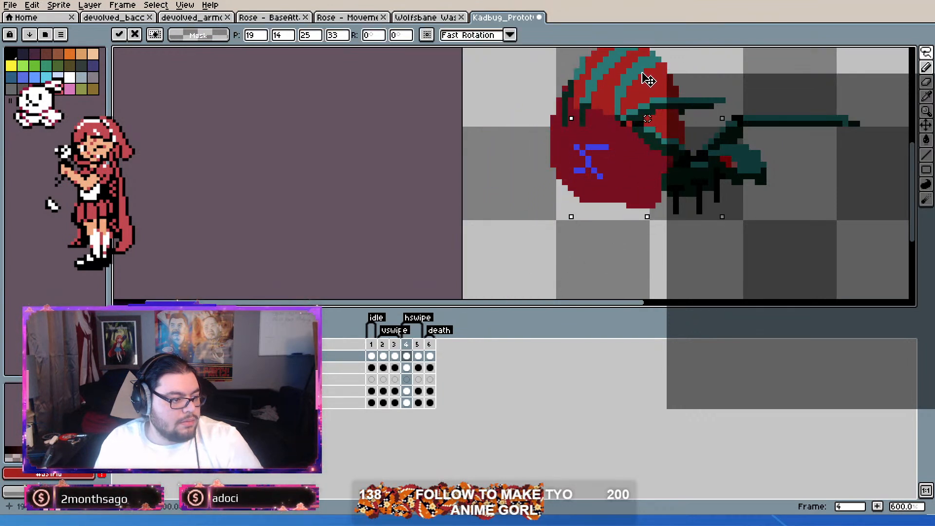
pyautogui.scroll(1, 699, 76)
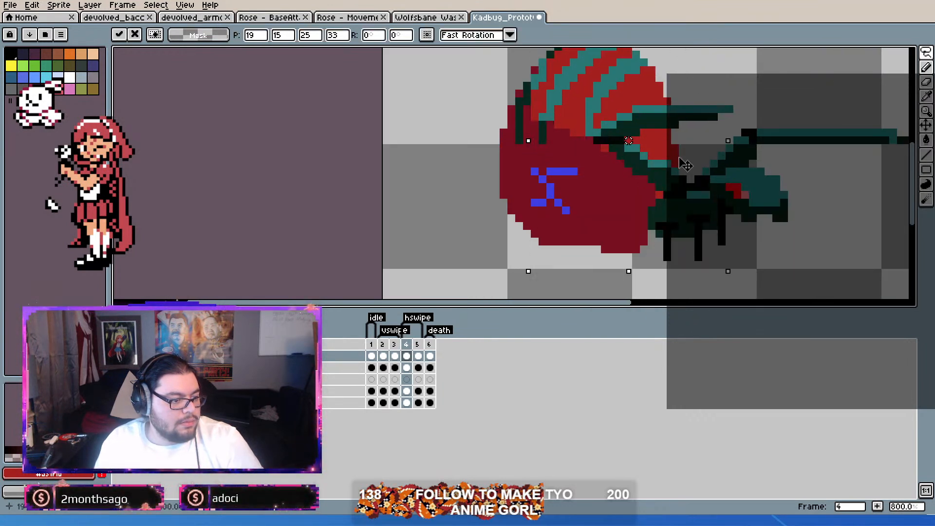
pyautogui.moveTo(687, 155)
pyautogui.mouseDown()
pyautogui.moveTo(687, 163)
pyautogui.moveTo(678, 152)
pyautogui.mouseUp()
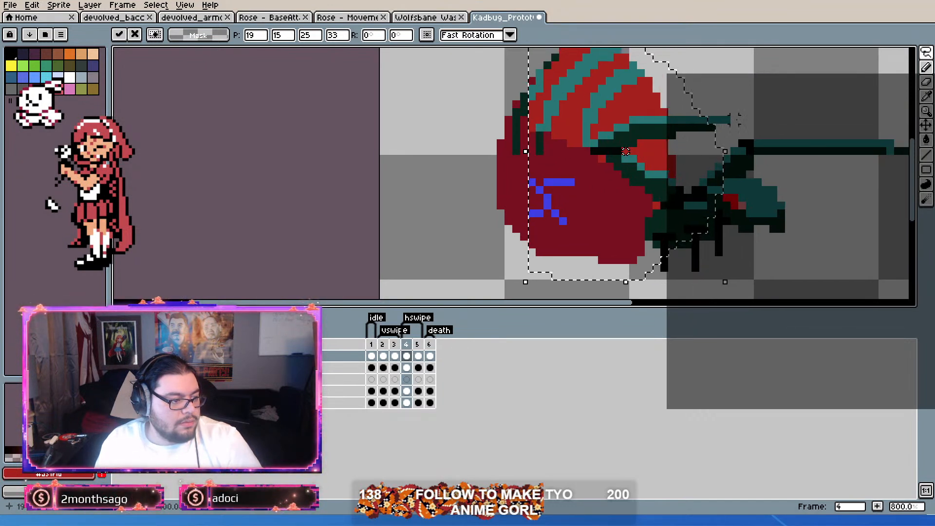
pyautogui.click(764, 94)
# Step: Flip between frame 4 and its neighbouring frames to compare how the shell lines up
pyautogui.scroll(-3, 758, 101)
pyautogui.moveTo(758, 111); pyautogui.dragTo(760, 146)
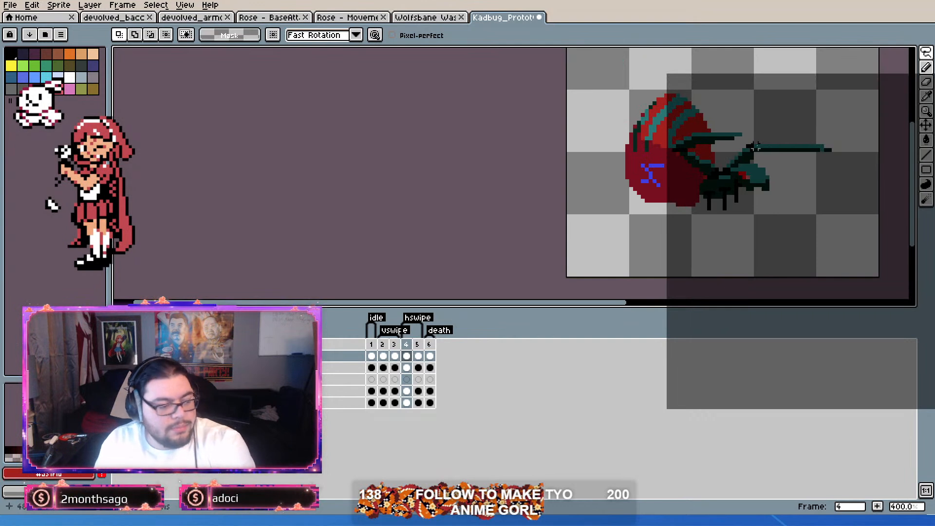
pyautogui.press('Right')
pyautogui.press('Left')
pyautogui.press('Right')
pyautogui.press('Left')
pyautogui.press('Left')
pyautogui.press('Left')
pyautogui.press('Right')
pyautogui.press('Right')
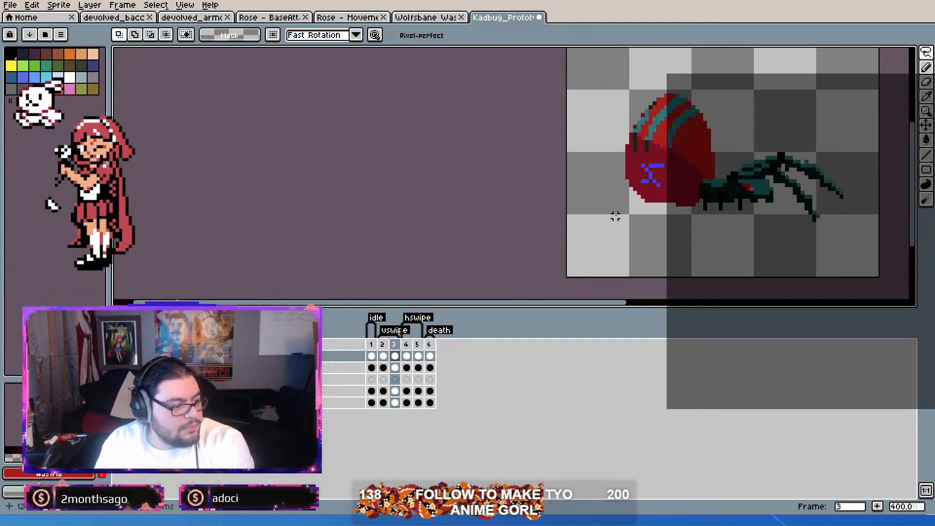
pyautogui.press('Left')
# Step: Copy the shell's rear stripe edge from frame 3 onto frame 4 at position 12, 17, and go to frame 5 with the selection cleared
pyautogui.scroll(2, 590, 117)
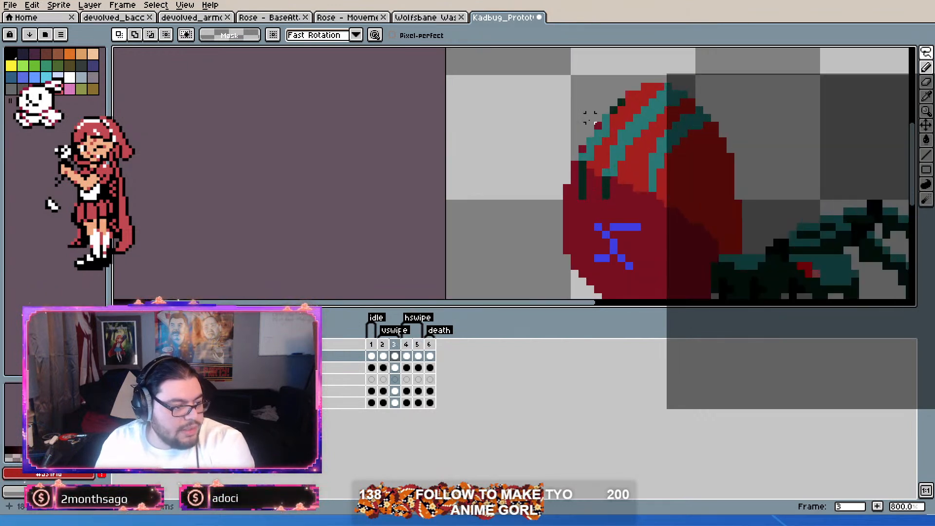
pyautogui.moveTo(598, 87)
pyautogui.mouseDown()
pyautogui.moveTo(562, 181)
pyautogui.moveTo(597, 98)
pyautogui.mouseUp()
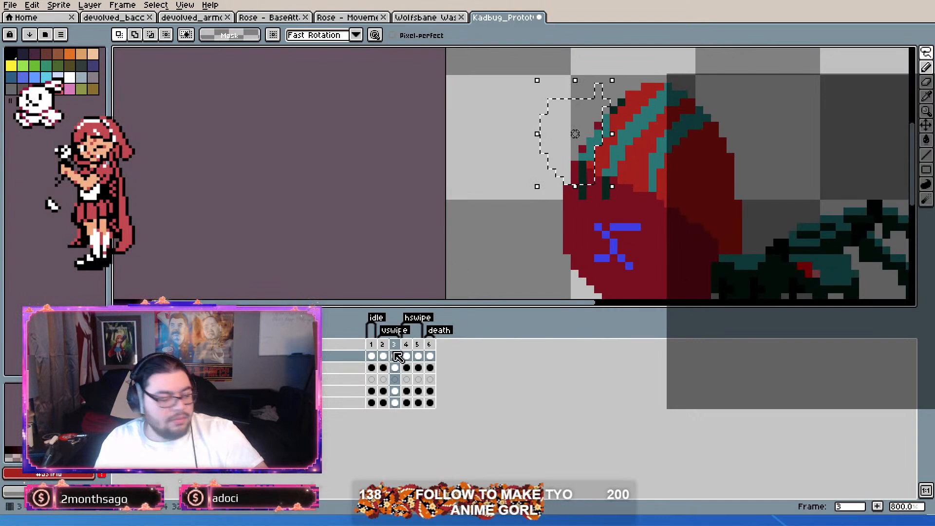
pyautogui.click(411, 347)
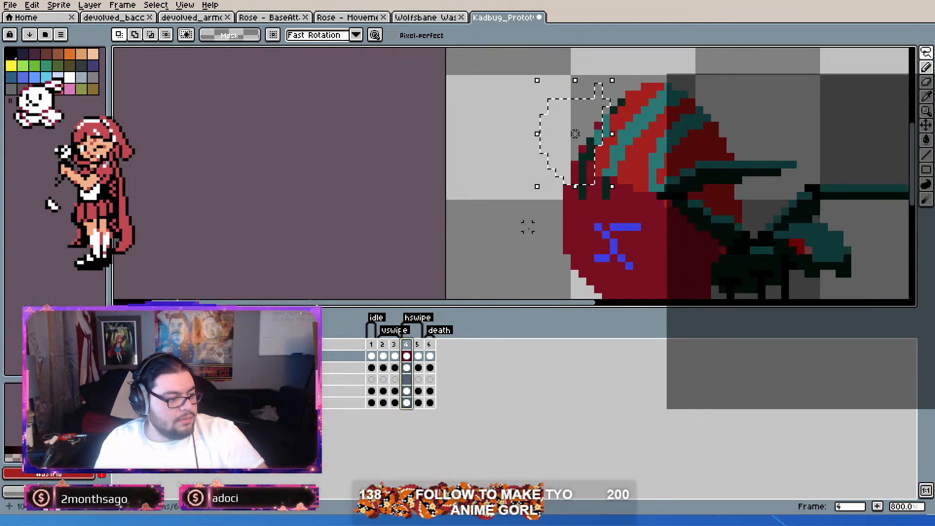
pyautogui.hotkey('ctrl', 't')
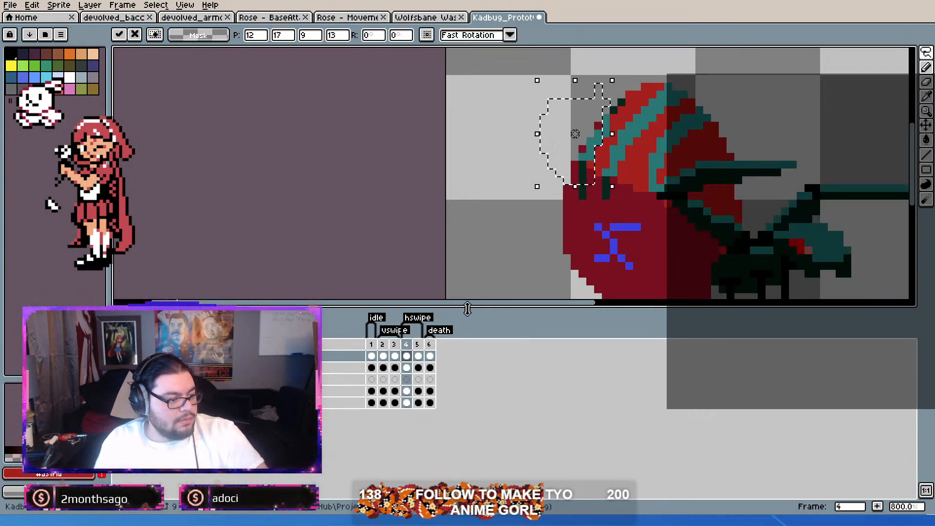
pyautogui.click(418, 347)
pyautogui.hotkey('ctrl', 'd')
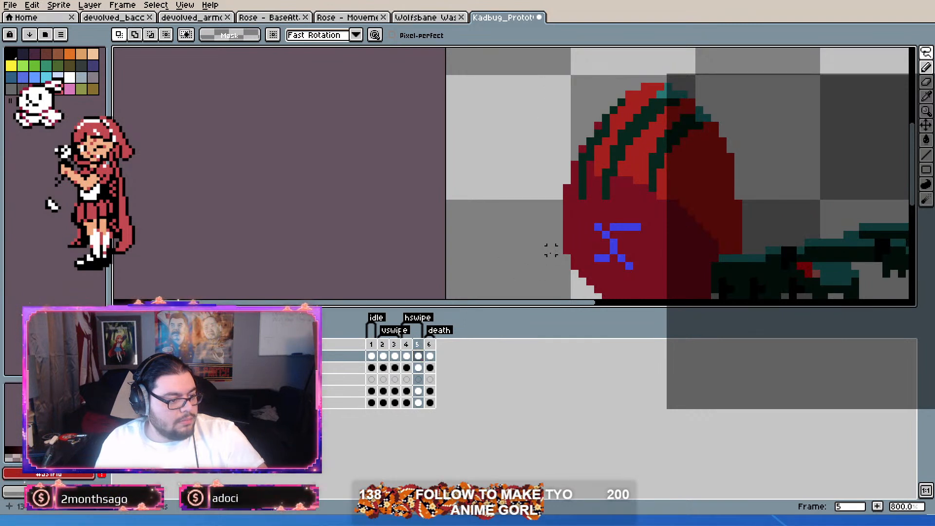
# Step: Copy the teal-striped upper shell from frame 1 and place it on the same layer of frame 5 at position 10, 15
pyautogui.click(412, 356)
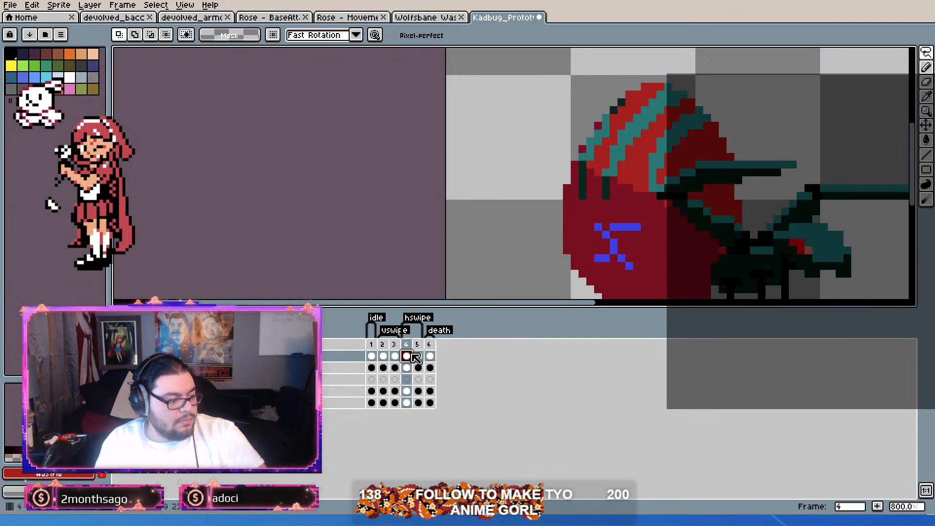
pyautogui.click(383, 356)
pyautogui.press('Left')
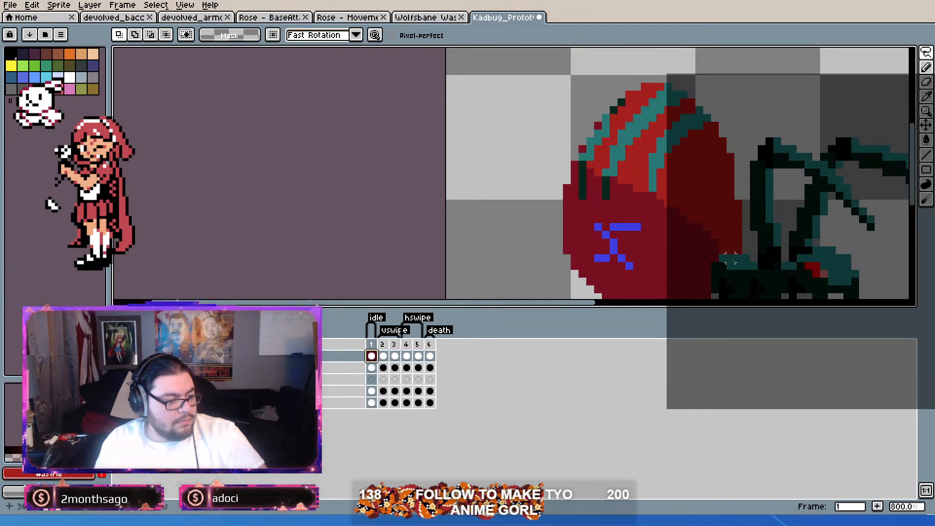
pyautogui.moveTo(738, 250)
pyautogui.mouseDown()
pyautogui.moveTo(545, 219)
pyautogui.moveTo(527, 158)
pyautogui.moveTo(589, 80)
pyautogui.moveTo(675, 70)
pyautogui.moveTo(721, 110)
pyautogui.moveTo(729, 181)
pyautogui.moveTo(748, 241)
pyautogui.mouseUp()
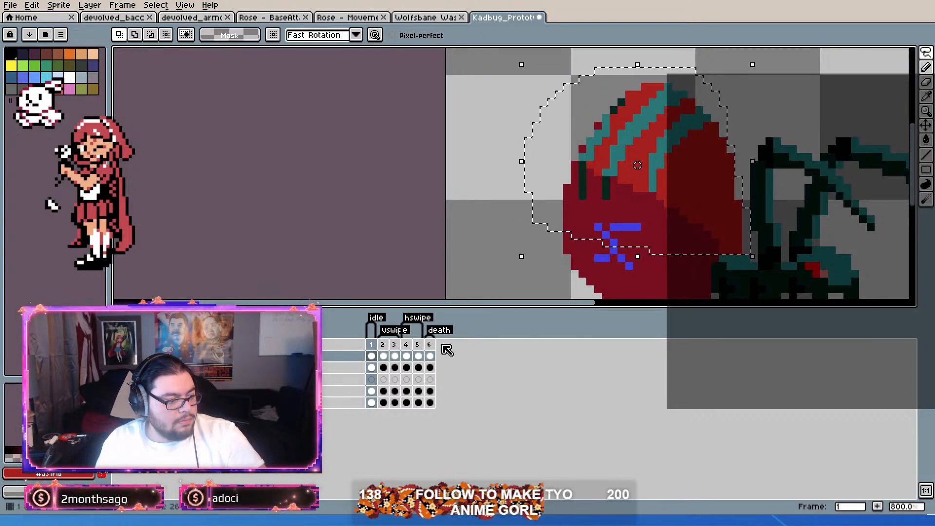
pyautogui.click(395, 345)
pyautogui.click(407, 345)
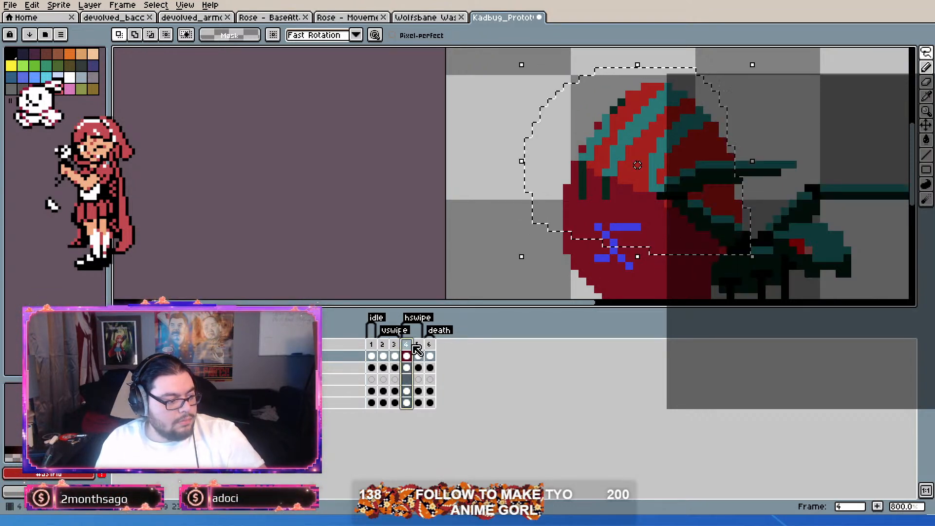
pyautogui.click(418, 345)
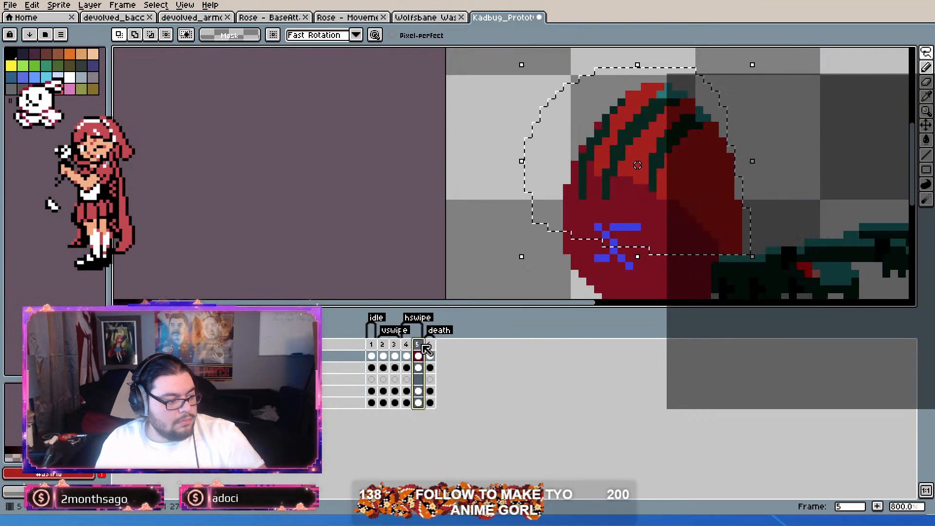
pyautogui.click(489, 234)
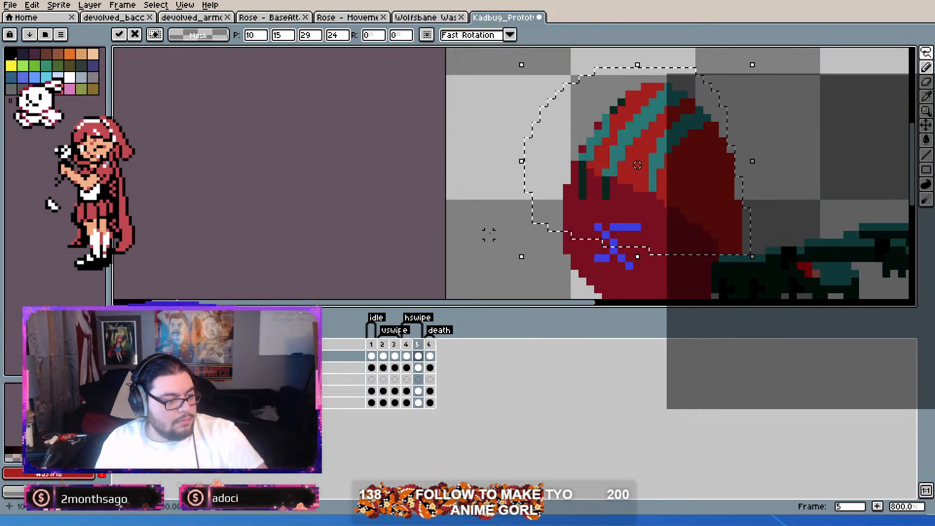
# Step: Move the whole bug on frame 6 one pixel to the right by shifting the cels of all layers together
pyautogui.click(430, 346)
pyautogui.click(481, 282)
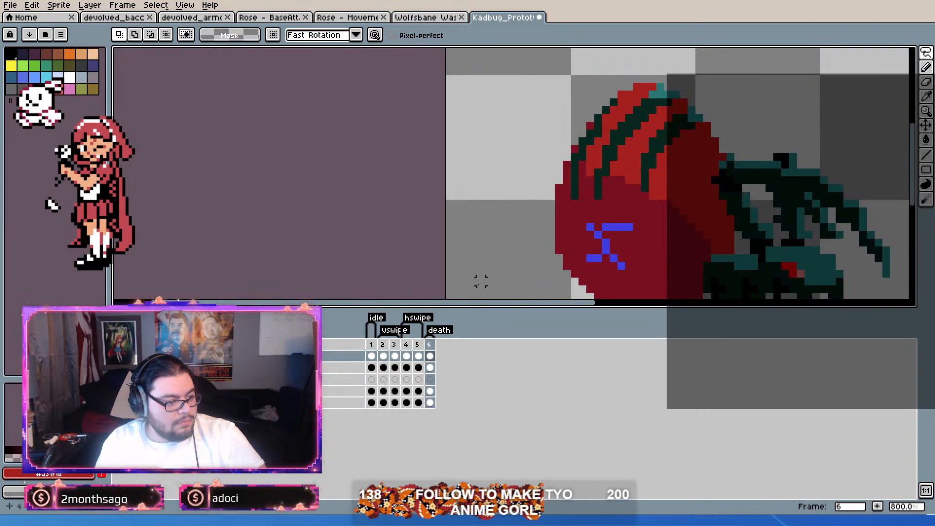
pyautogui.scroll(-1, 516, 215)
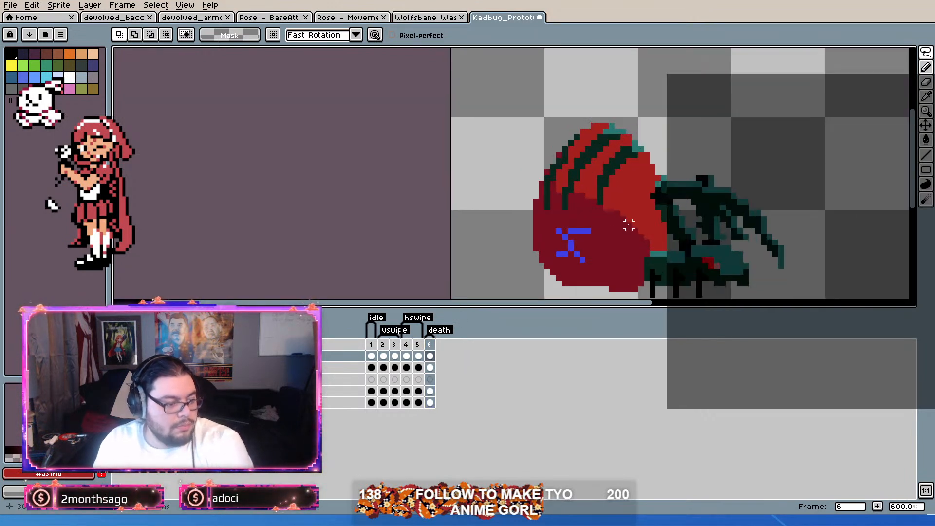
pyautogui.click(928, 125)
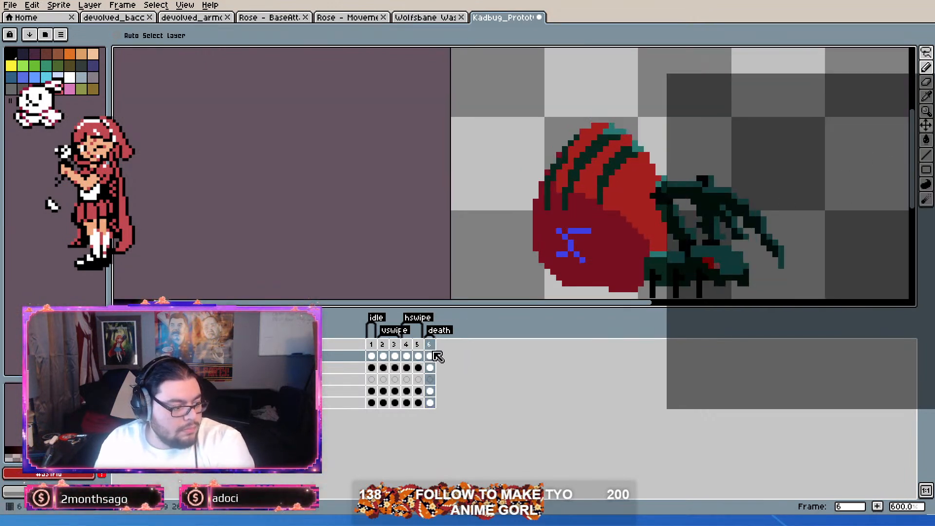
pyautogui.moveTo(430, 356); pyautogui.dragTo(429, 403)
pyautogui.moveTo(603, 249); pyautogui.dragTo(609, 248)
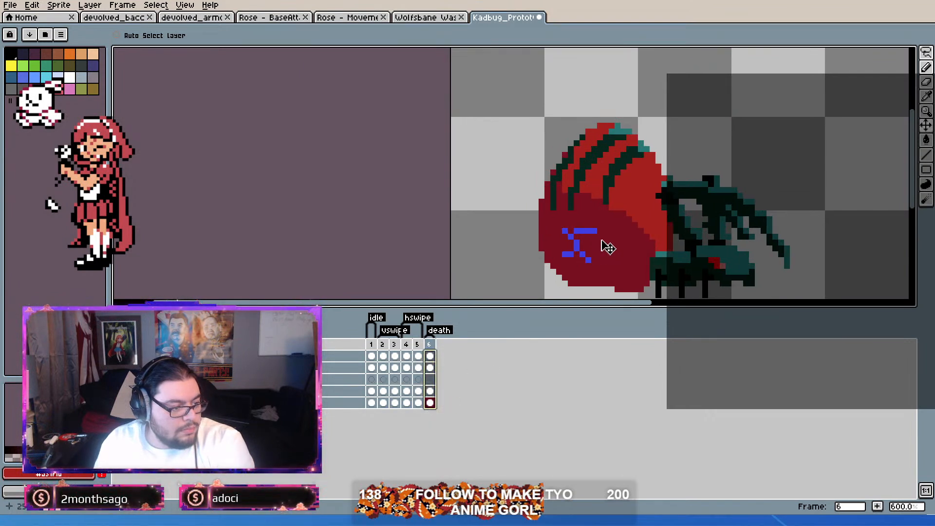
# Step: Paste the copied shell onto the top layer of frame 6 at position 10, 15 and clear the selection
pyautogui.click(926, 52)
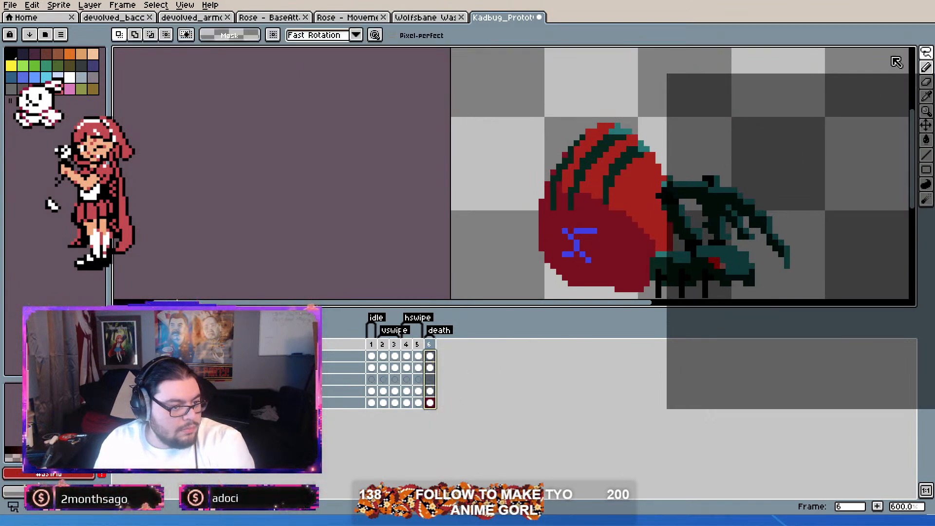
pyautogui.click(817, 126)
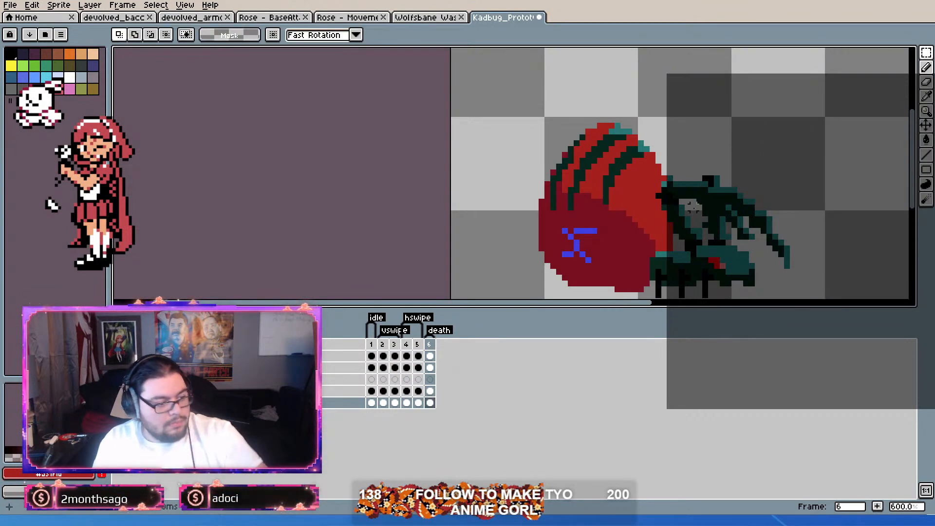
pyautogui.hotkey('ctrl', 'shift', 'd')
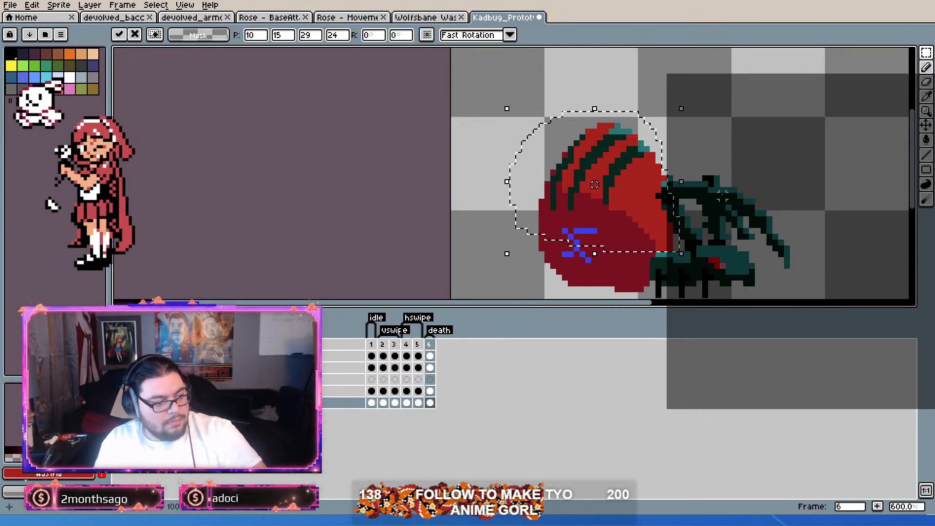
pyautogui.hotkey('ctrl', 'd')
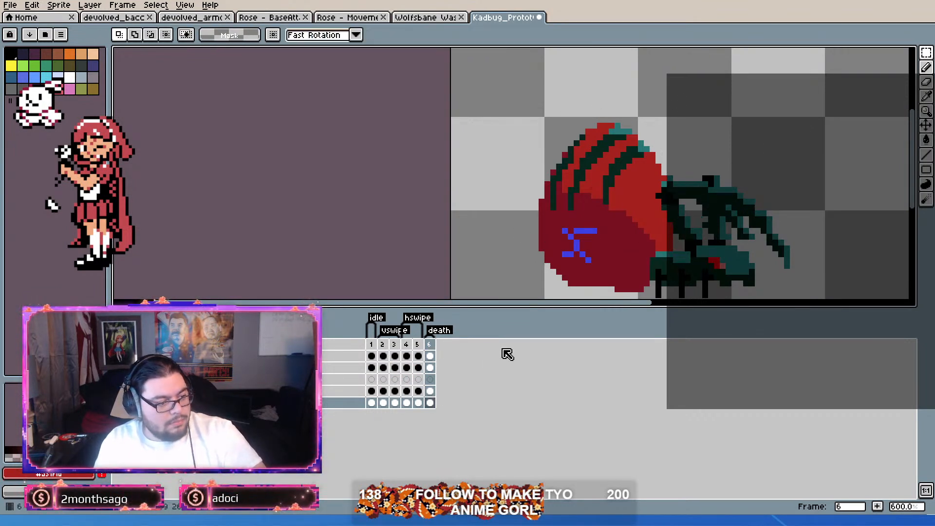
pyautogui.click(429, 356)
pyautogui.hotkey('ctrl', 'shift', 'd')
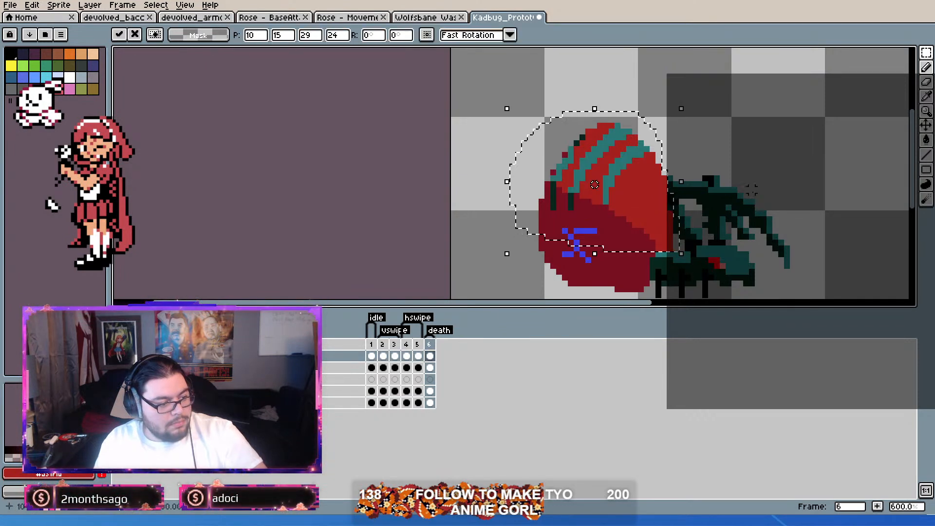
pyautogui.scroll(3, 764, 179)
pyautogui.hotkey('ctrl', 'd')
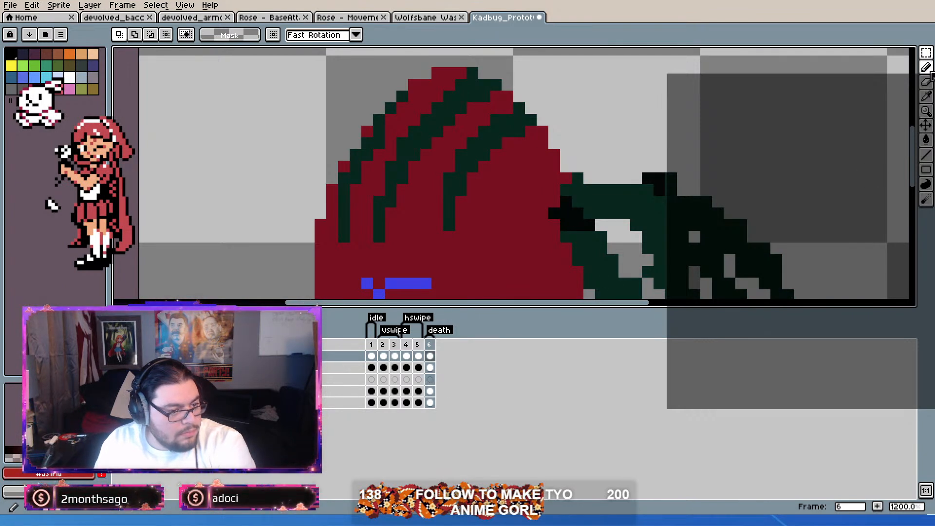
# Step: Select the front leg shape with its black joint by Magic Wand on frame 6's second layer, with the shaded top layer visible
pyautogui.click(924, 53)
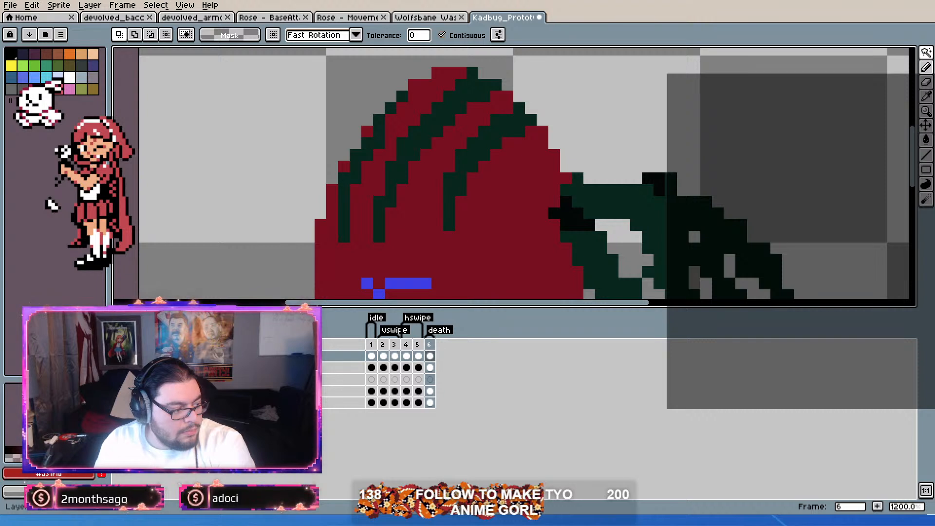
pyautogui.click(430, 369)
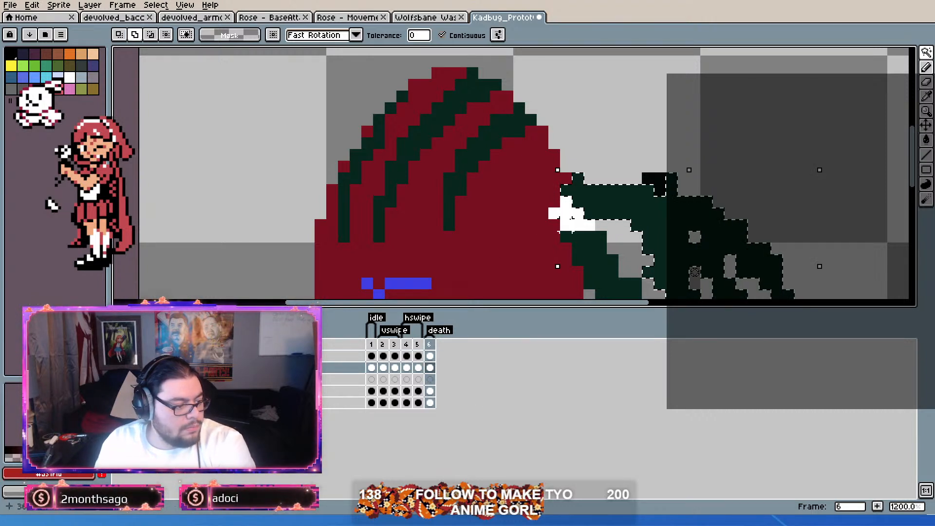
pyautogui.click(579, 257)
pyautogui.keyDown('shift'); pyautogui.click(583, 254); pyautogui.keyUp('shift')
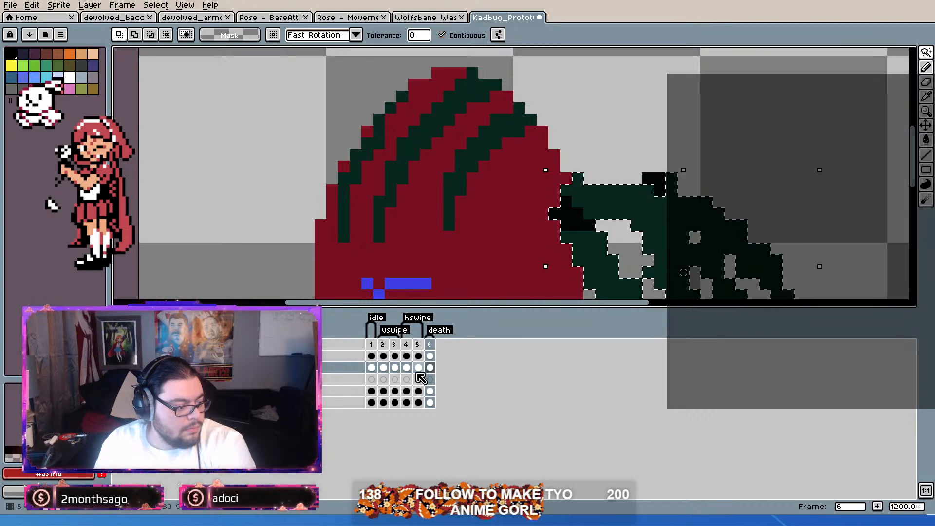
pyautogui.click(118, 356)
pyautogui.click(337, 365)
pyautogui.scroll(4, 591, 267)
pyautogui.scroll(-3, 591, 267)
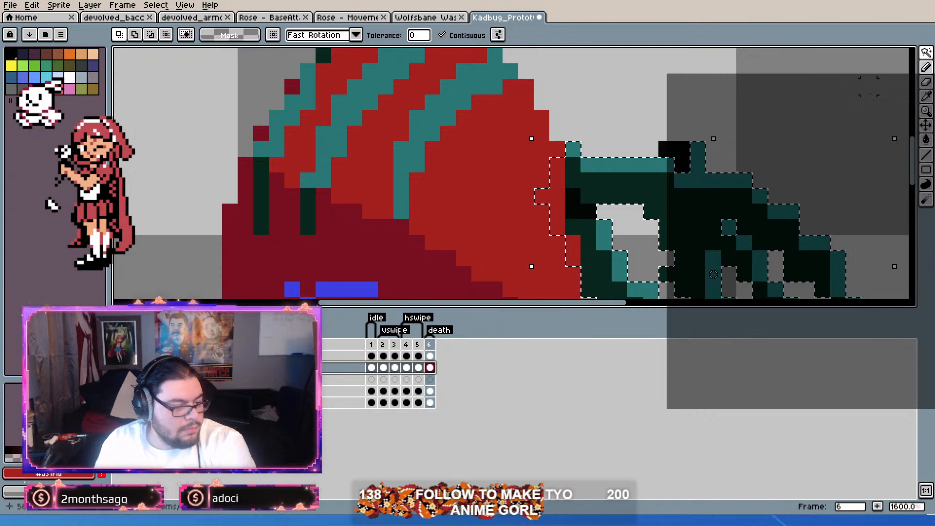
# Step: Erase the red shell pixels inside the leg selection on frame 6's top layer so the front leg sits in front
pyautogui.press('b')
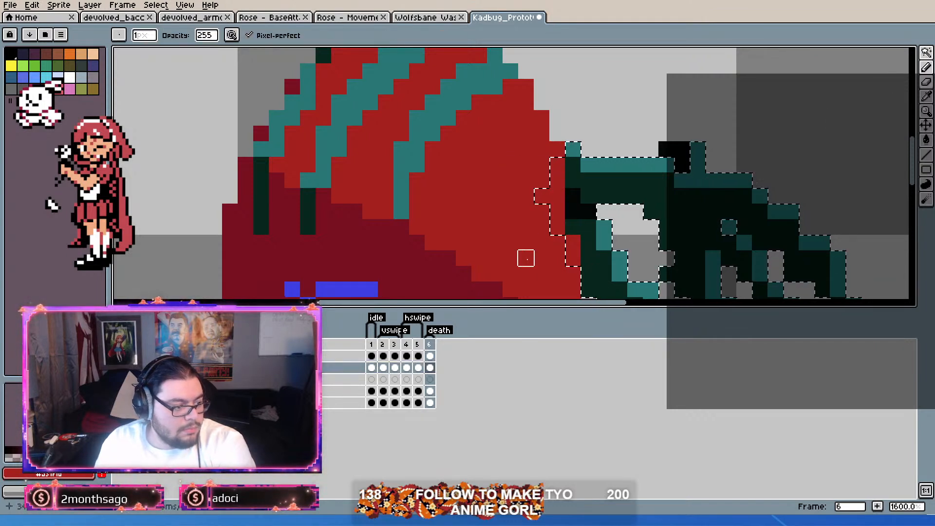
pyautogui.click(429, 357)
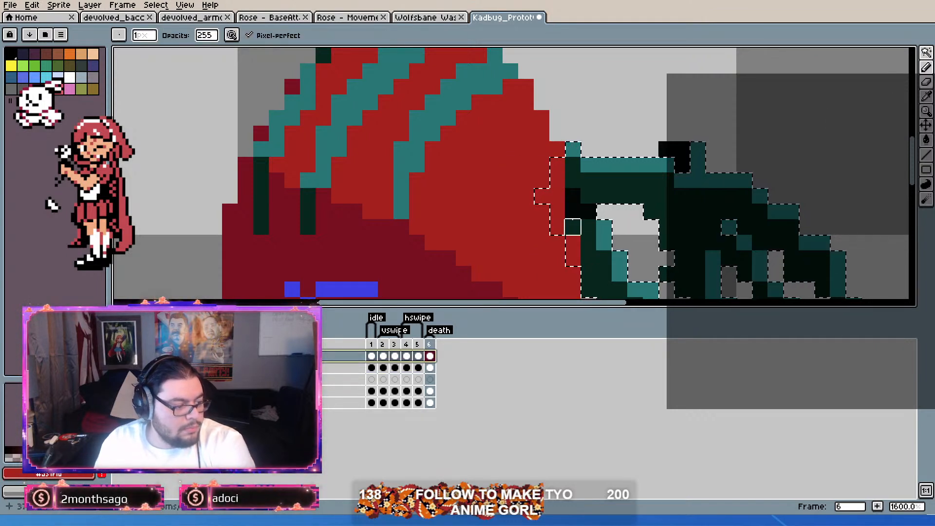
pyautogui.press('Down')
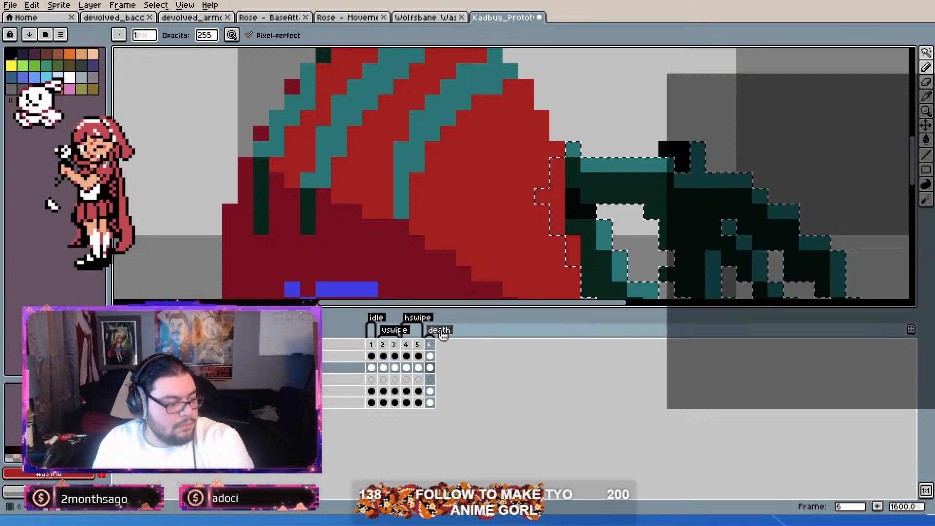
pyautogui.press('Up')
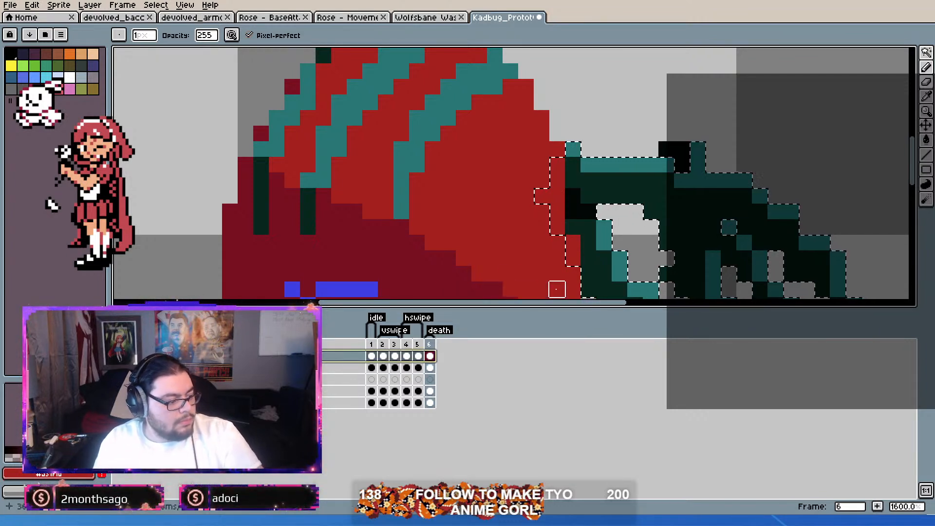
pyautogui.moveTo(558, 212); pyautogui.dragTo(558, 166)
pyautogui.rightClick(543, 196)
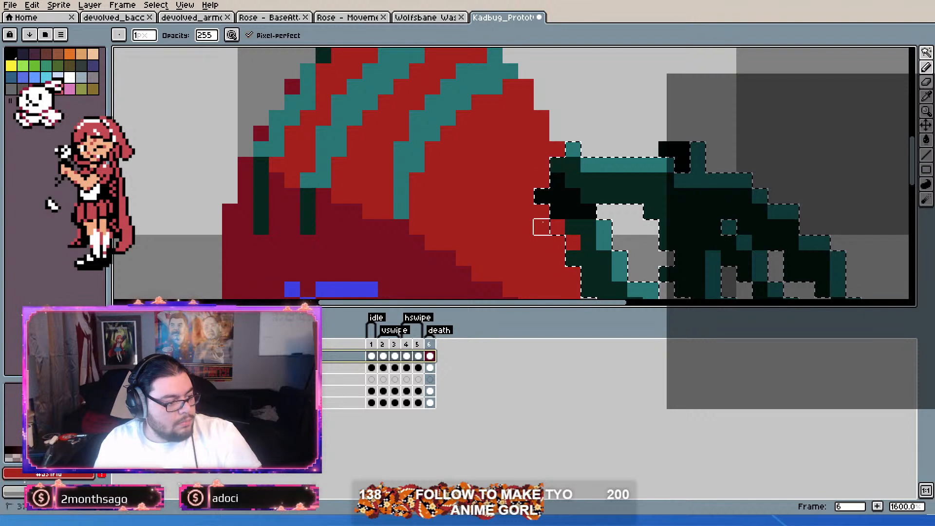
pyautogui.click(558, 227)
# Step: Paint highlight pixels on the front leg's upper joint in the leg's own teal and clear the selection
pyautogui.press('i')
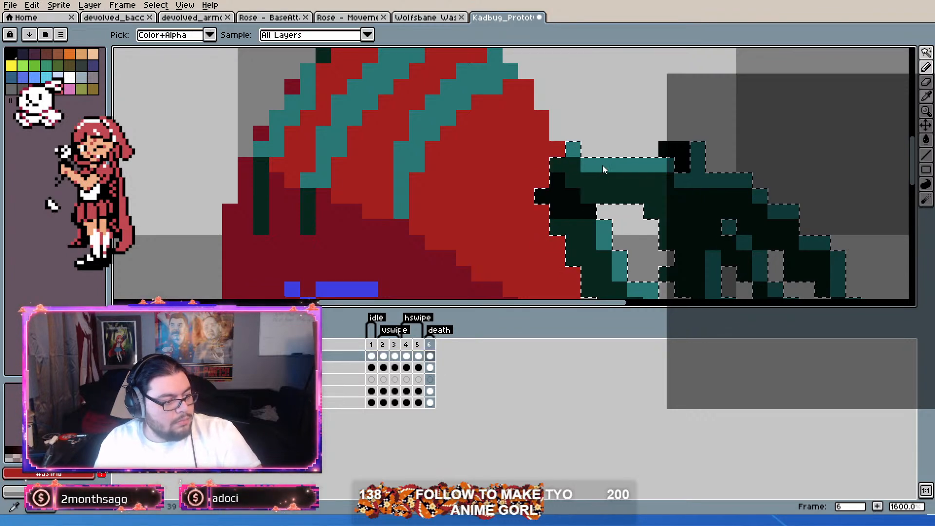
pyautogui.keyDown('alt'); pyautogui.click(595, 164); pyautogui.keyUp('alt')
pyautogui.click(931, 71)
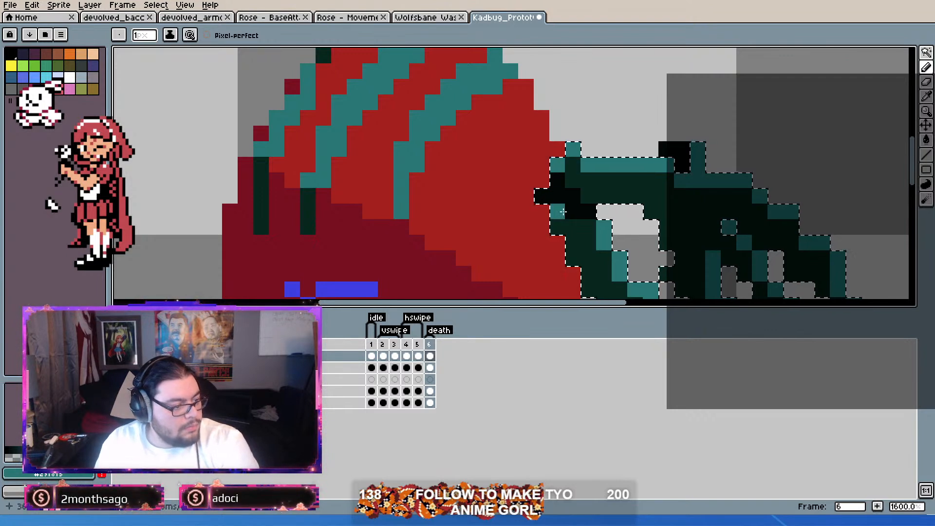
pyautogui.scroll(-3, 577, 220)
pyautogui.scroll(1, 578, 221)
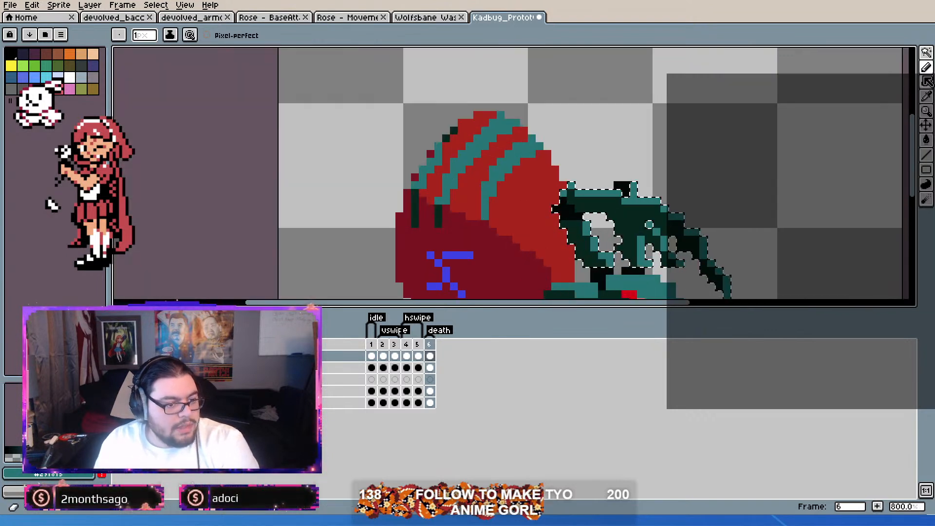
pyautogui.click(929, 55)
pyautogui.click(860, 55)
pyautogui.click(750, 161)
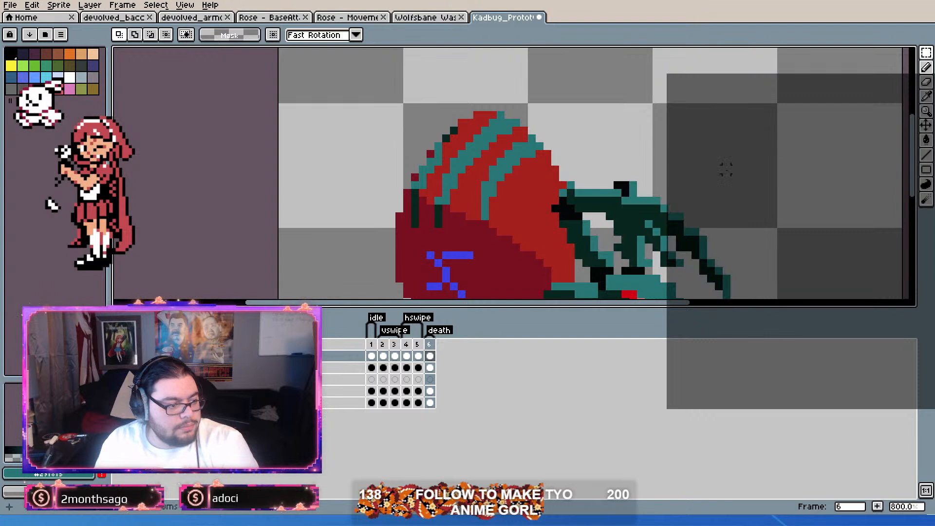
# Step: Erase the two stray dark spikes sticking up from the front claws on frame 5's second layer
pyautogui.scroll(-2, 750, 158)
pyautogui.scroll(1, 512, 249)
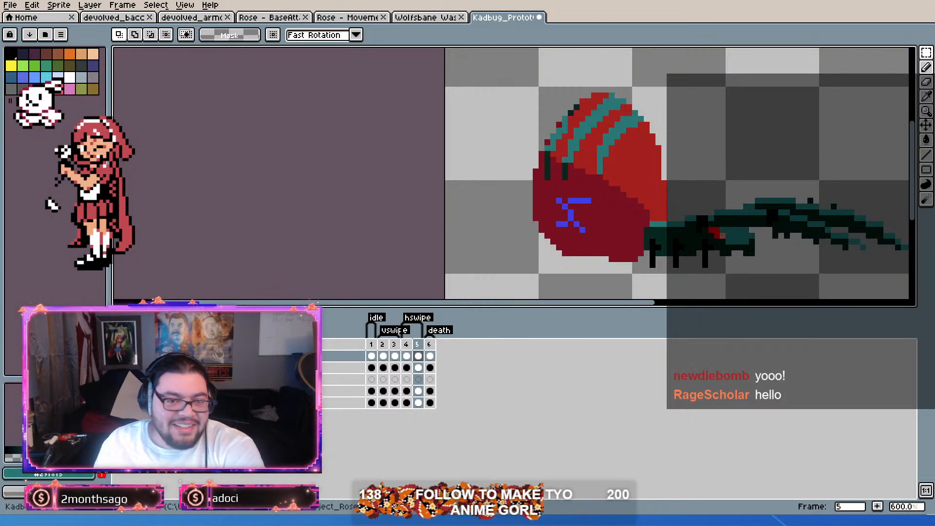
pyautogui.scroll(1, 688, 228)
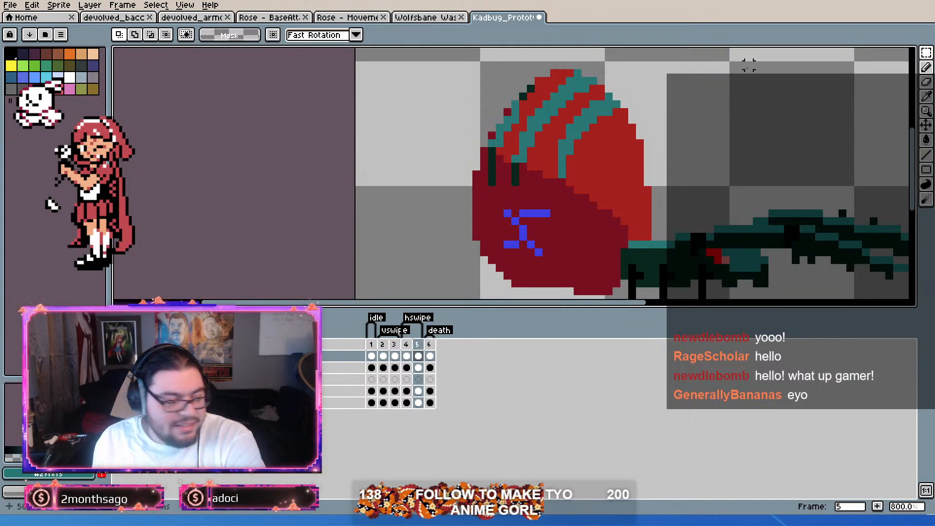
pyautogui.hscroll(3, 663, 141)
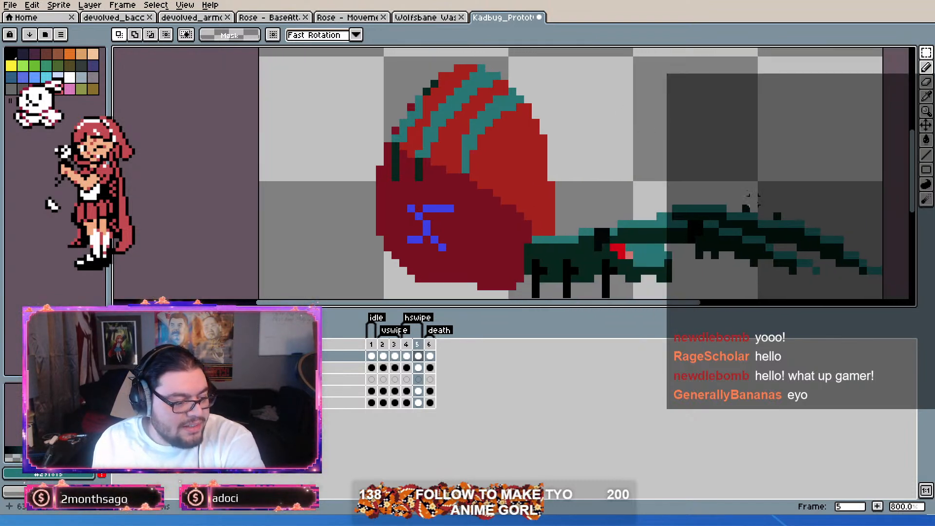
pyautogui.hscroll(3, 682, 180)
pyautogui.press('b')
pyautogui.scroll(1, 615, 187)
pyautogui.click(615, 188)
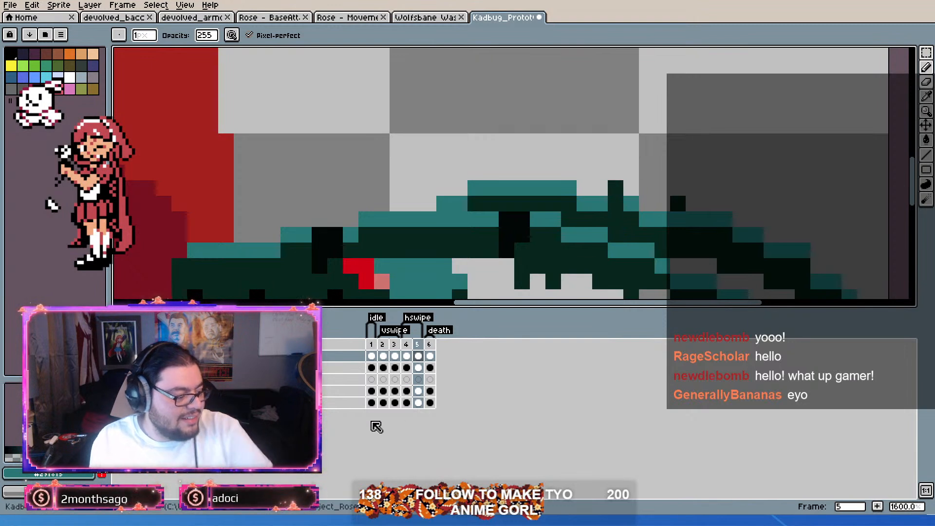
pyautogui.click(323, 368)
pyautogui.click(616, 188)
pyautogui.rightClick(678, 206)
# Step: Erase the small dark teeth along the underside of the front claws on frame 5
pyautogui.moveTo(591, 281); pyautogui.dragTo(578, 172)
pyautogui.rightClick(510, 172)
pyautogui.rightClick(540, 172)
pyautogui.rightClick(619, 188)
pyautogui.scroll(-2, 478, 219)
pyautogui.moveTo(523, 198); pyautogui.dragTo(626, 198)
pyautogui.scroll(3, 368, 187)
pyautogui.scroll(-2, 376, 176)
pyautogui.moveTo(564, 161); pyautogui.dragTo(542, 182)
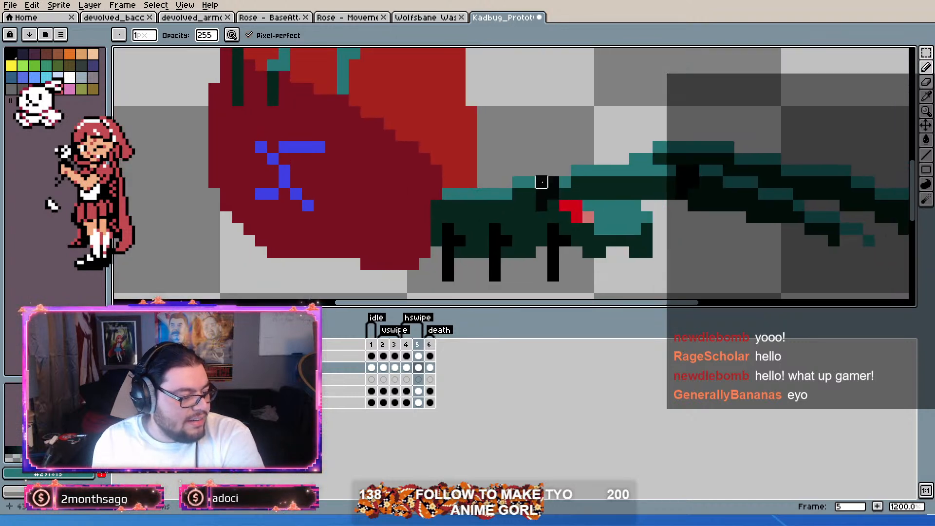
# Step: Erase the stray dark pixel beneath the lower front claw on frame 5 and fill its tip in dark teal
pyautogui.press('Left')
pyautogui.press('Right')
pyautogui.press('Right')
pyautogui.moveTo(671, 206); pyautogui.dragTo(663, 238)
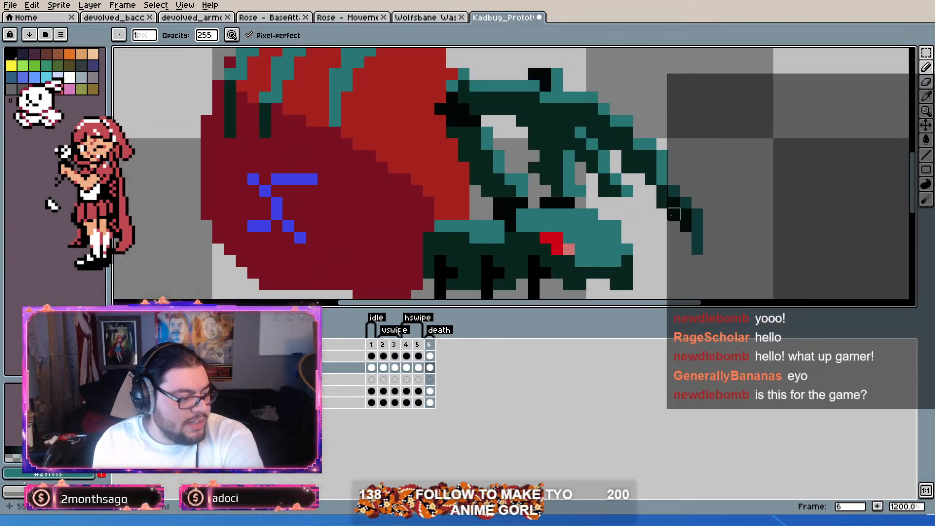
pyautogui.press('Left')
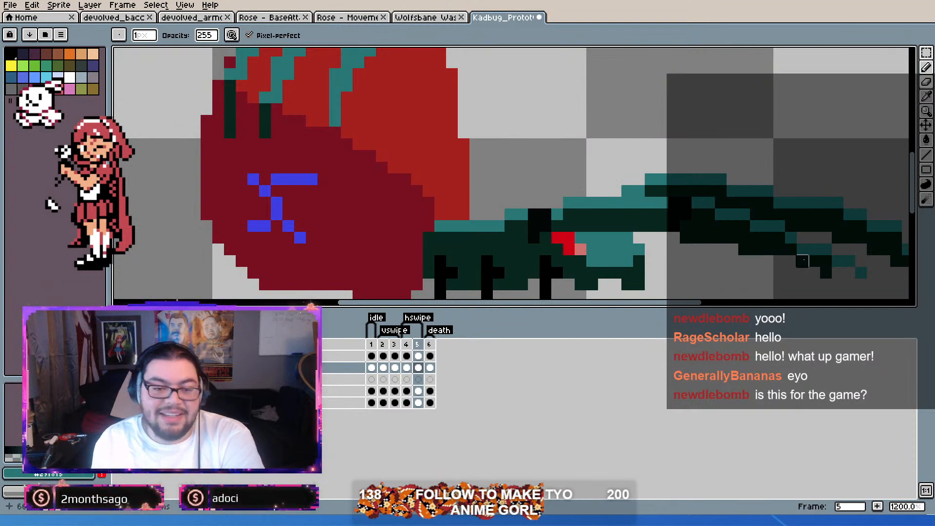
pyautogui.scroll(-3, 803, 261)
pyautogui.scroll(3, 736, 256)
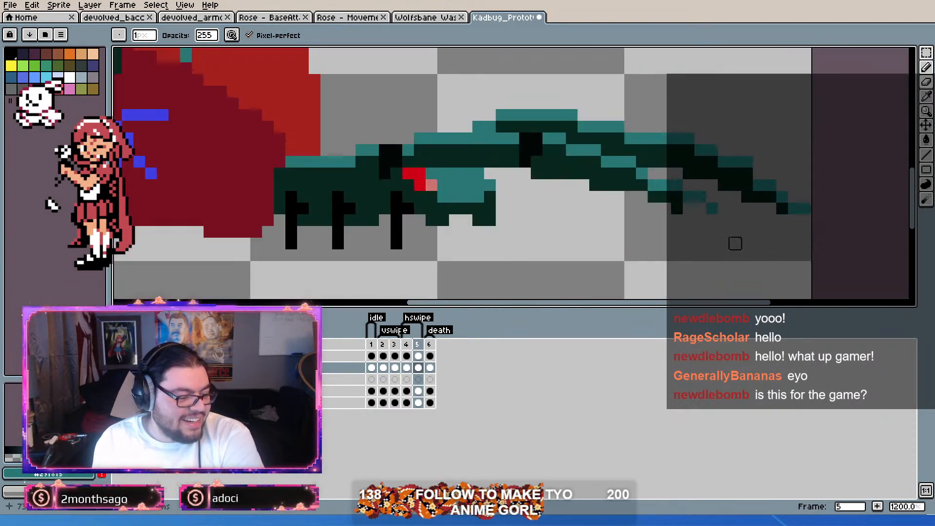
pyautogui.press('alt')
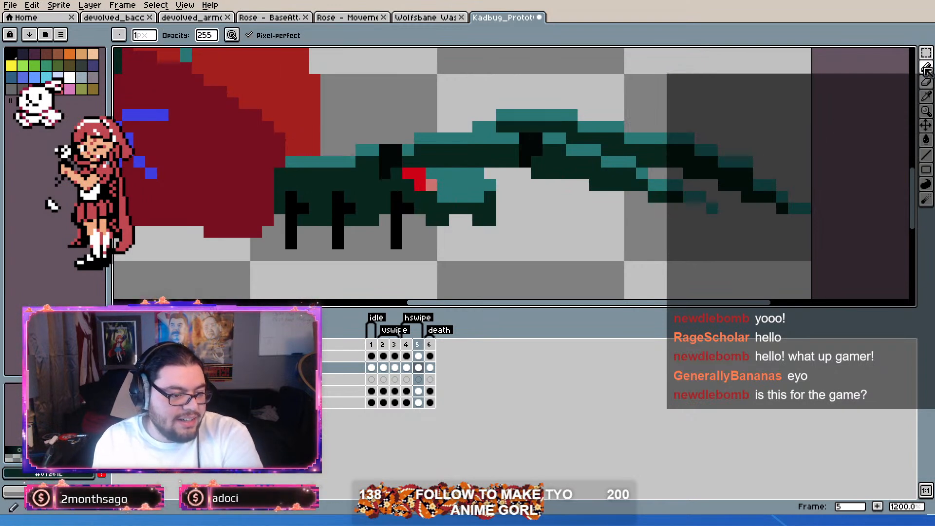
pyautogui.click(926, 82)
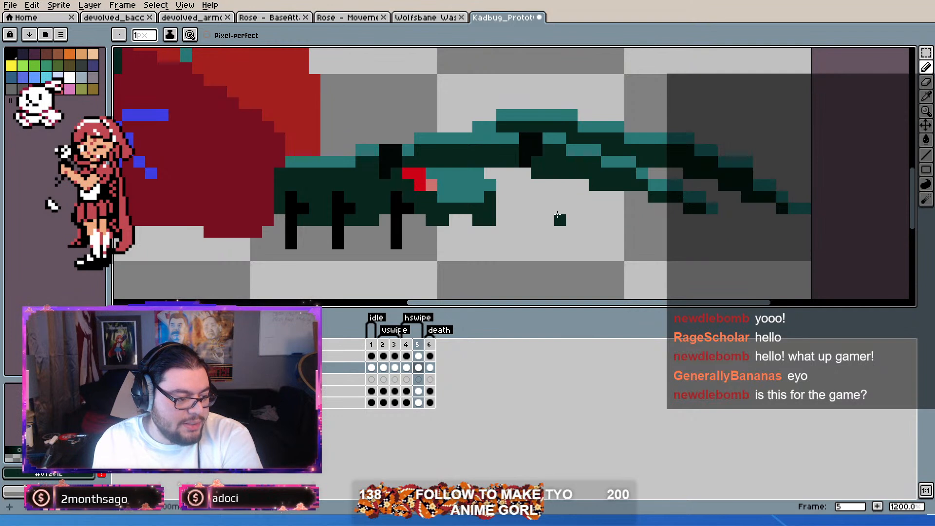
# Step: Try to recolour the dark pixels at frame 4's outstretched claw tip in teal on the second layer
pyautogui.press(',')
pyautogui.scroll(-2, 560, 207)
pyautogui.scroll(2, 660, 173)
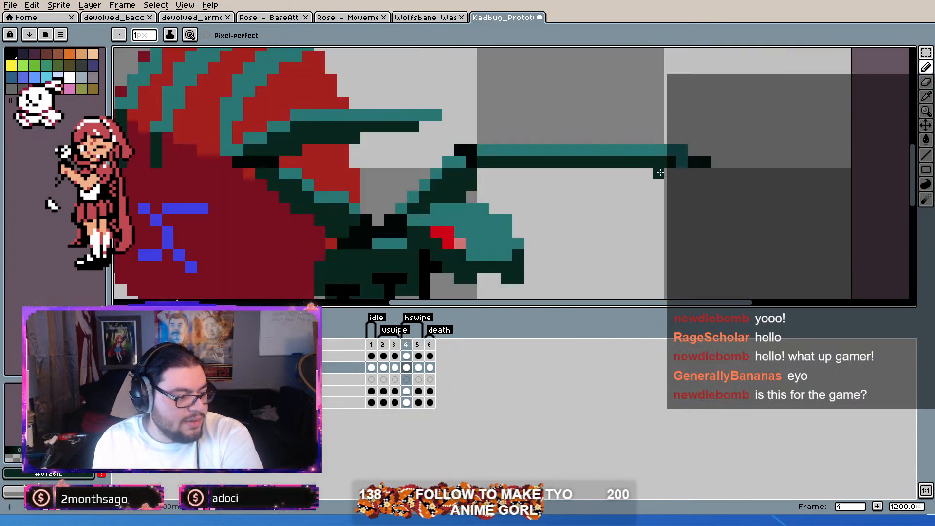
pyautogui.keyDown('alt'); pyautogui.click(684, 152); pyautogui.keyUp('alt')
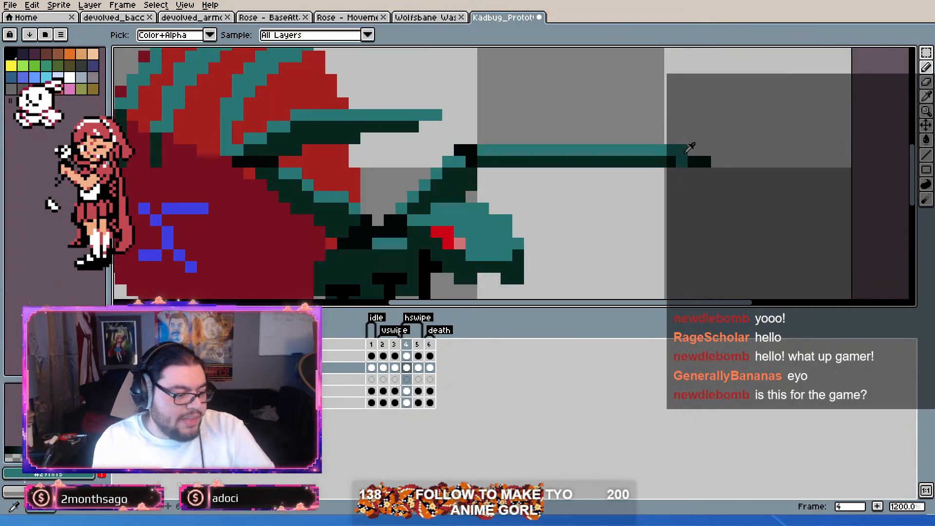
pyautogui.moveTo(700, 162); pyautogui.dragTo(701, 162)
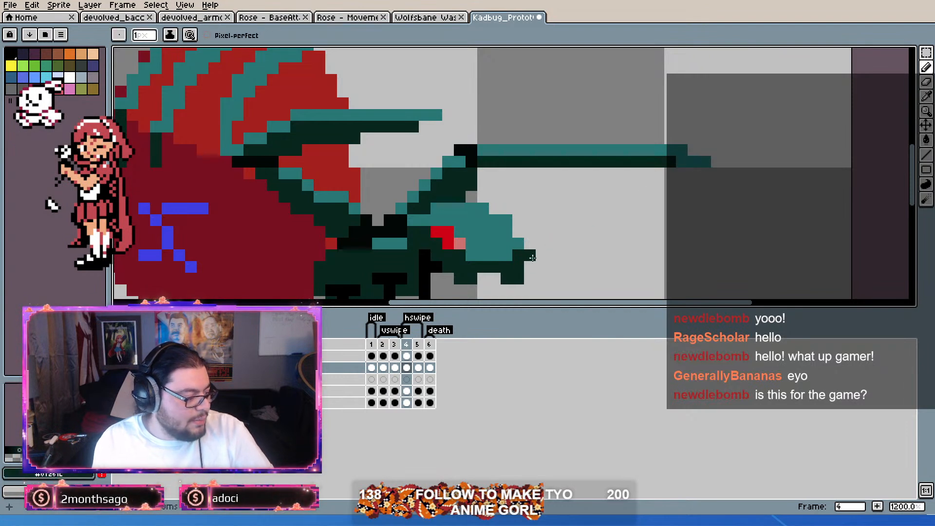
pyautogui.click(716, 162)
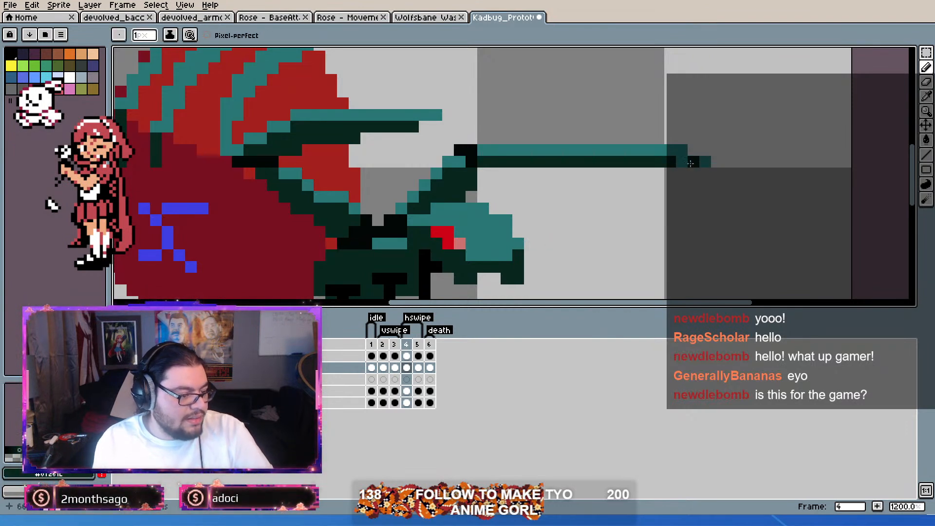
# Step: On frame 4's top layer, paint the dark pixels at the outstretched claw's tip in the leg's teal
pyautogui.click(408, 356)
pyautogui.press('alt')
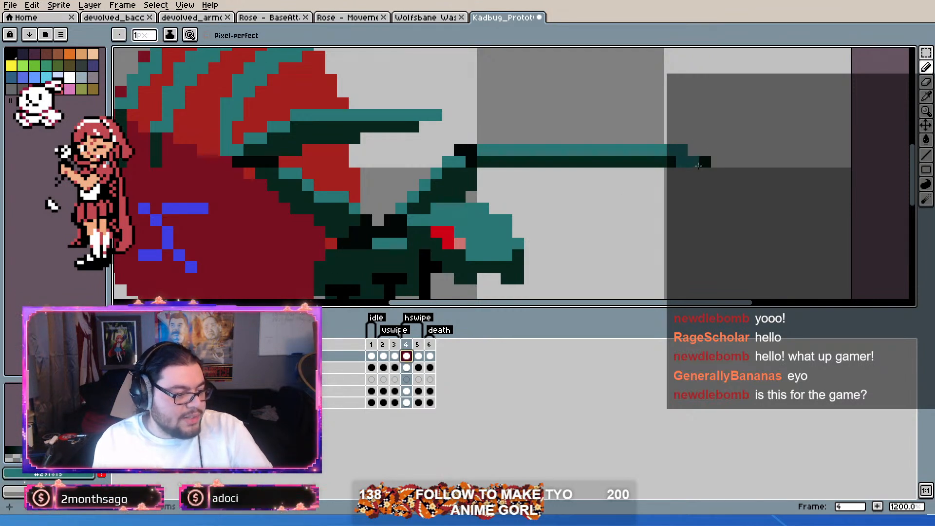
pyautogui.moveTo(580, 197); pyautogui.dragTo(630, 193)
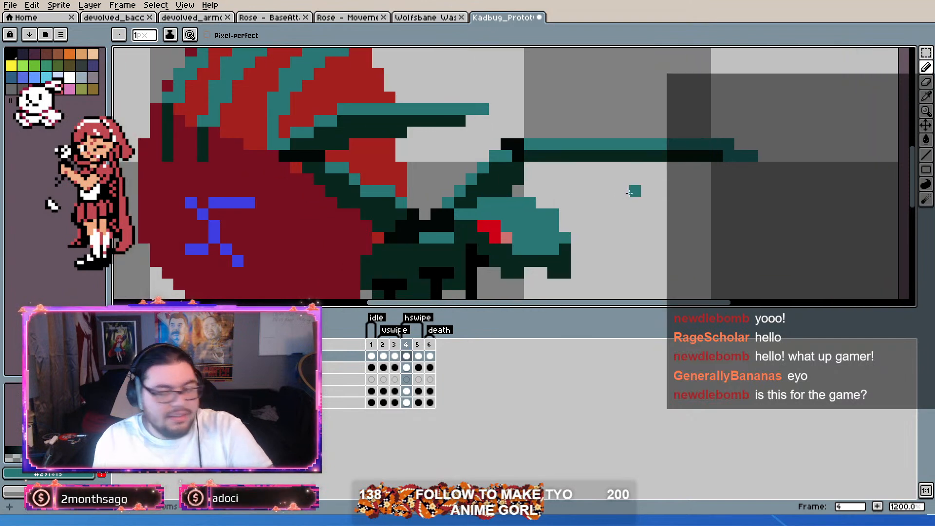
pyautogui.moveTo(552, 199); pyautogui.dragTo(616, 180)
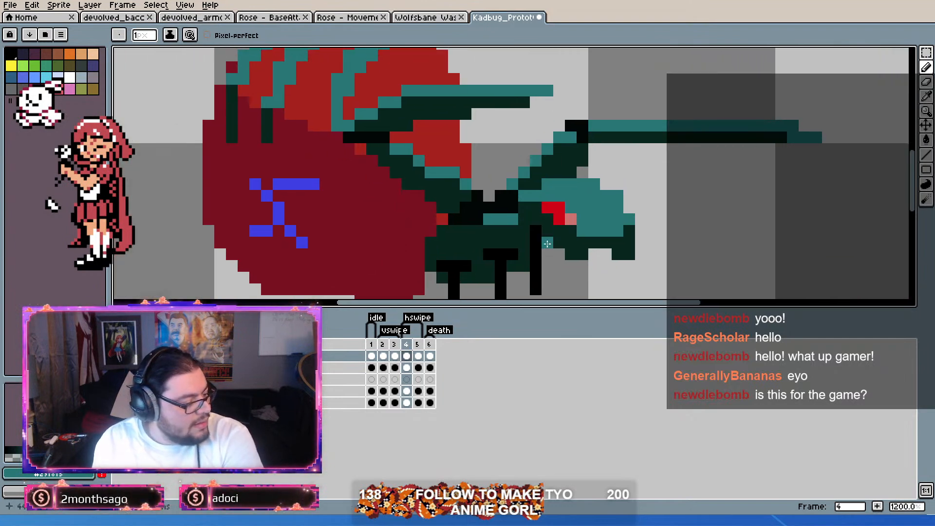
# Step: Select frame 4 on the fourth layer and hide the claw and highlight layers above it
pyautogui.keyDown('alt'); pyautogui.click(482, 211); pyautogui.keyUp('alt')
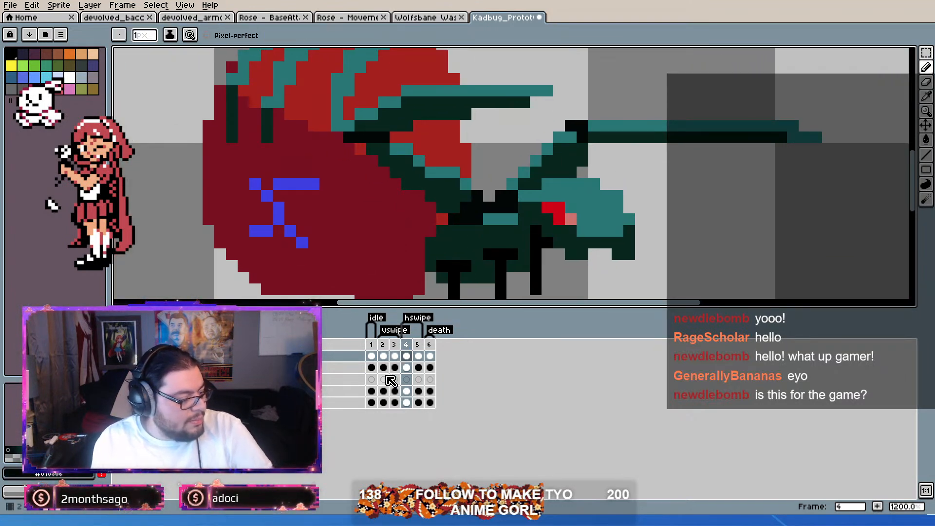
pyautogui.click(410, 393)
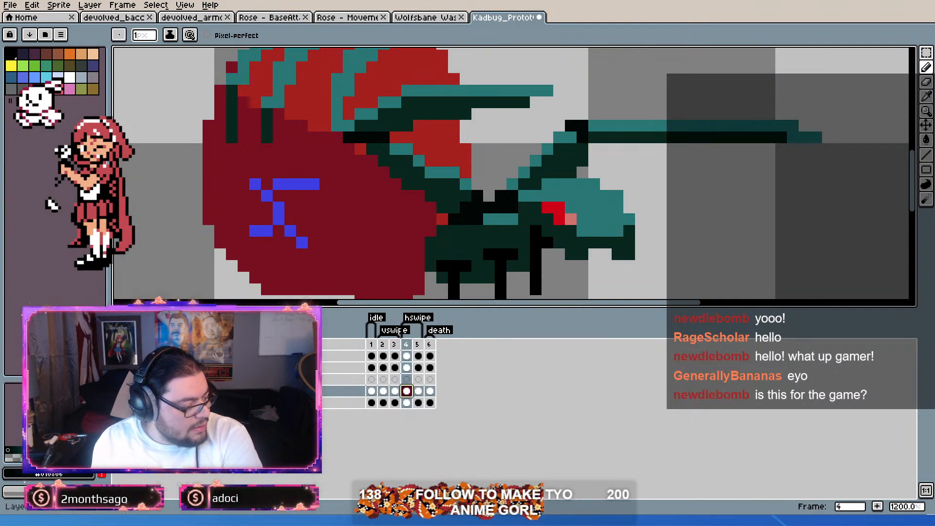
pyautogui.click(119, 391)
pyautogui.click(119, 357)
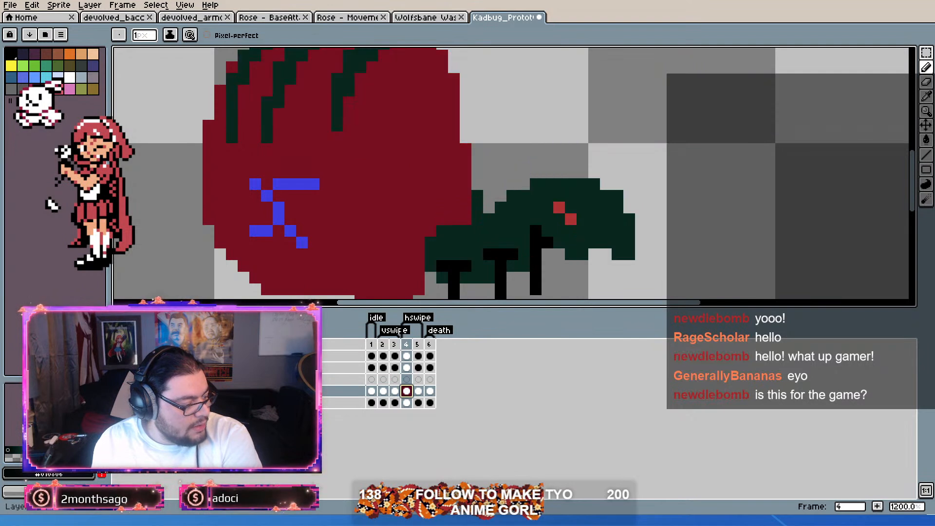
# Step: Erase the stray blue pixel and the dark spike above the bug's neck on frame 1's body layers
pyautogui.click(375, 356)
pyautogui.click(372, 391)
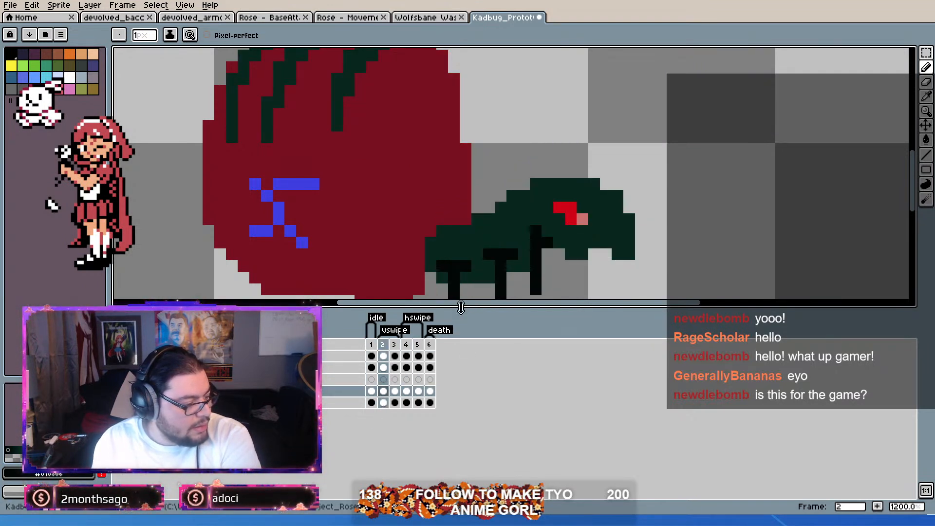
pyautogui.scroll(3, 529, 239)
pyautogui.scroll(-2, 522, 228)
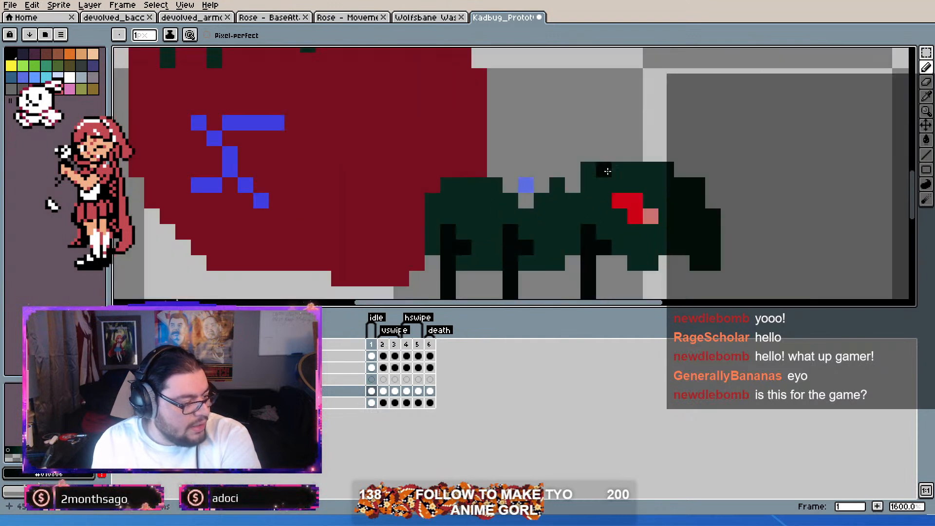
pyautogui.press('b')
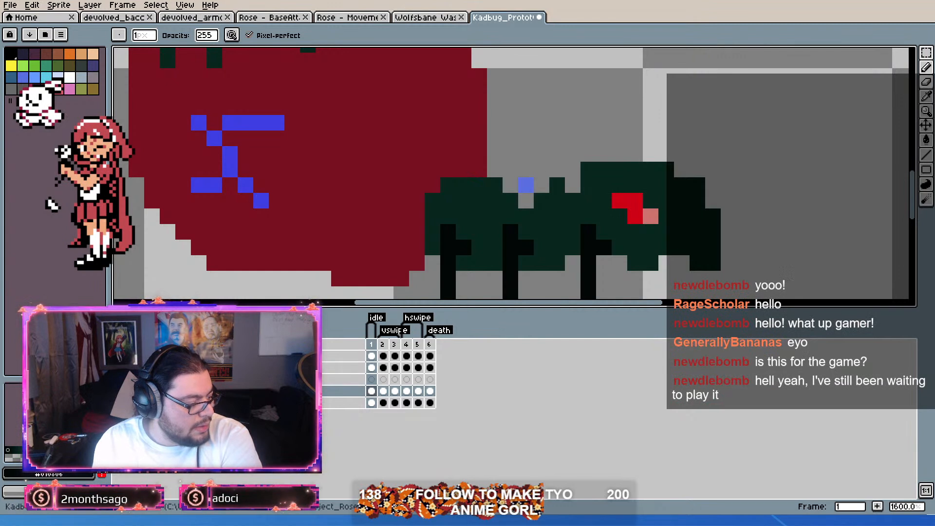
pyautogui.click(371, 403)
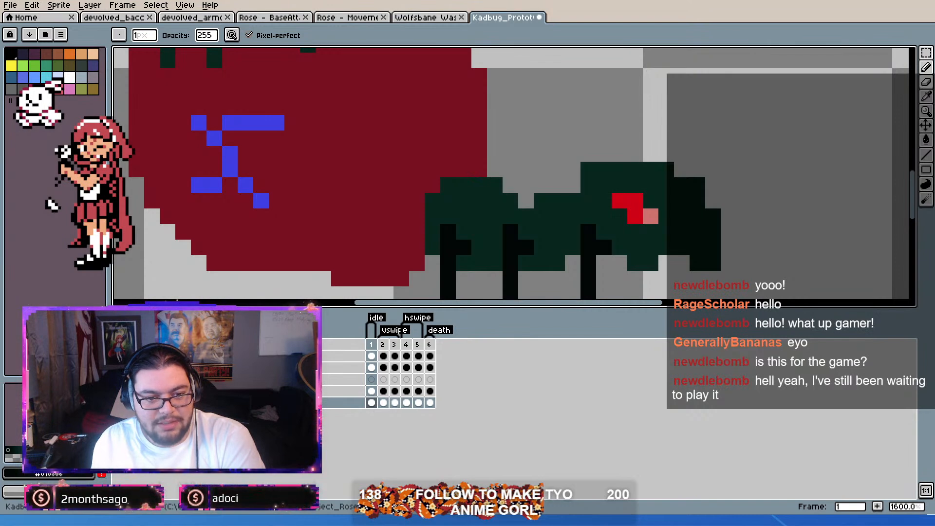
# Step: Switch to Godot, open the TestRoom scene and run the project with the game window in front
pyautogui.hotkey('alt', 'Tab')
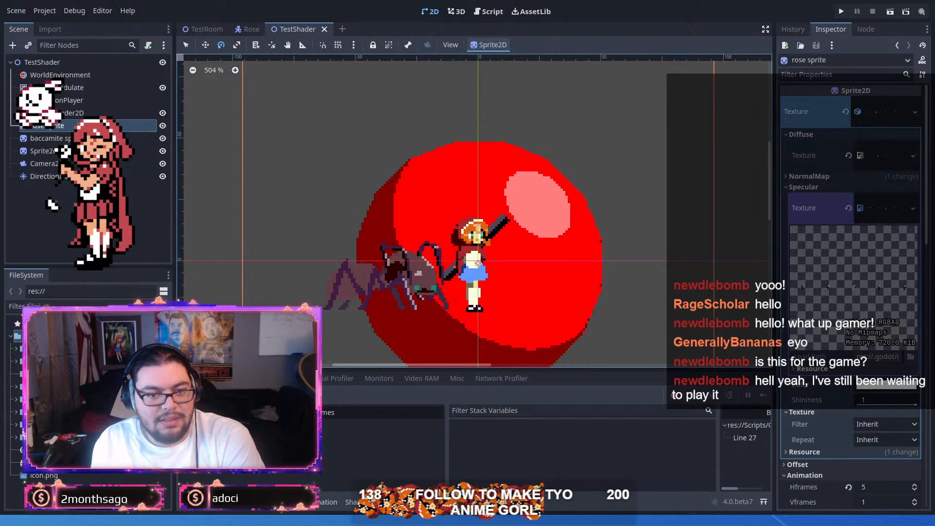
pyautogui.moveTo(203, 29)
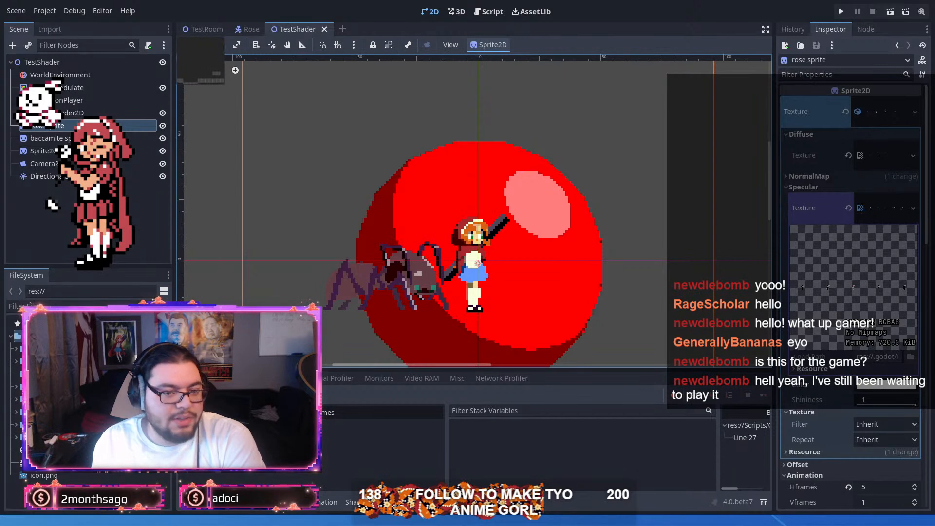
pyautogui.click(212, 30)
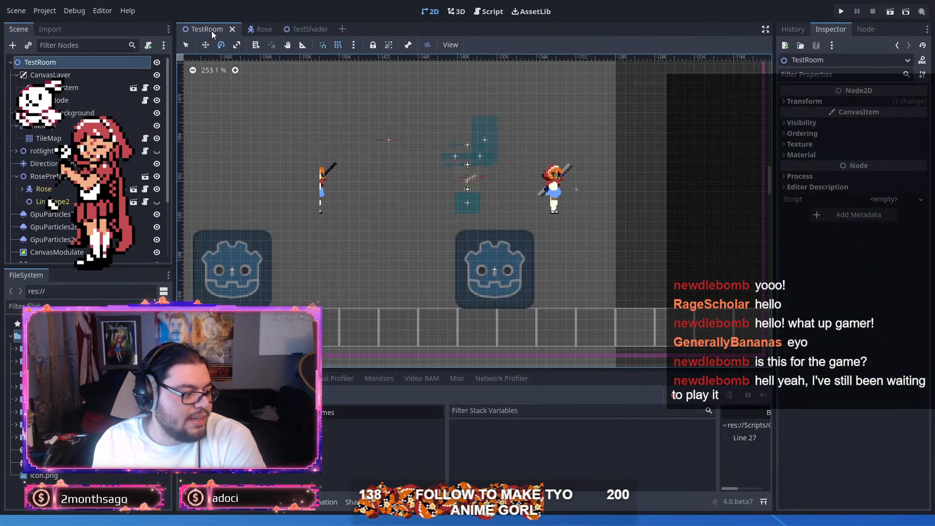
pyautogui.click(843, 12)
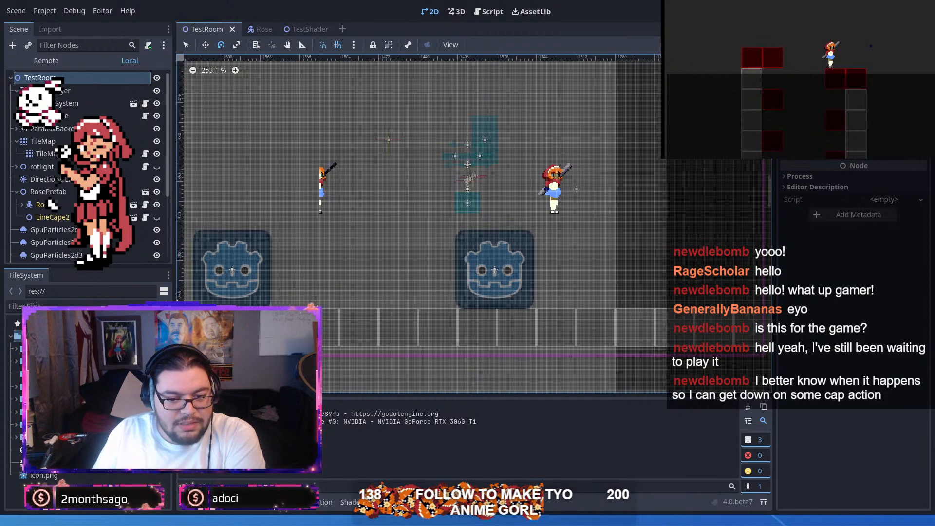
pyautogui.hotkey('alt', 'Tab')
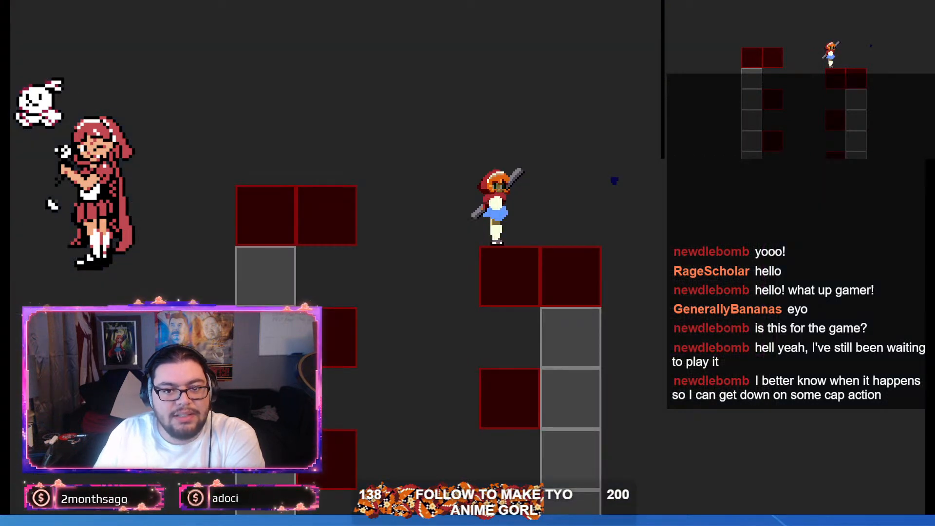
# Step: Try out the character's jumps and left-right turns on the red-topped platform in the running game
pyautogui.press('space')
pyautogui.press('Left')
pyautogui.press('space')
pyautogui.press('Right')
pyautogui.press('space')
pyautogui.press('space')
pyautogui.press('Right')
pyautogui.press('Left')
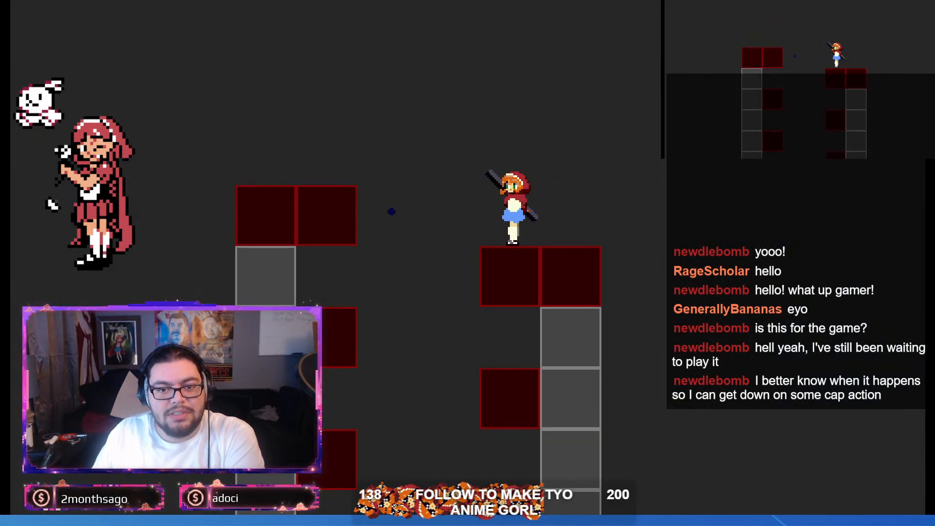
pyautogui.hotkey('alt', 'Tab')
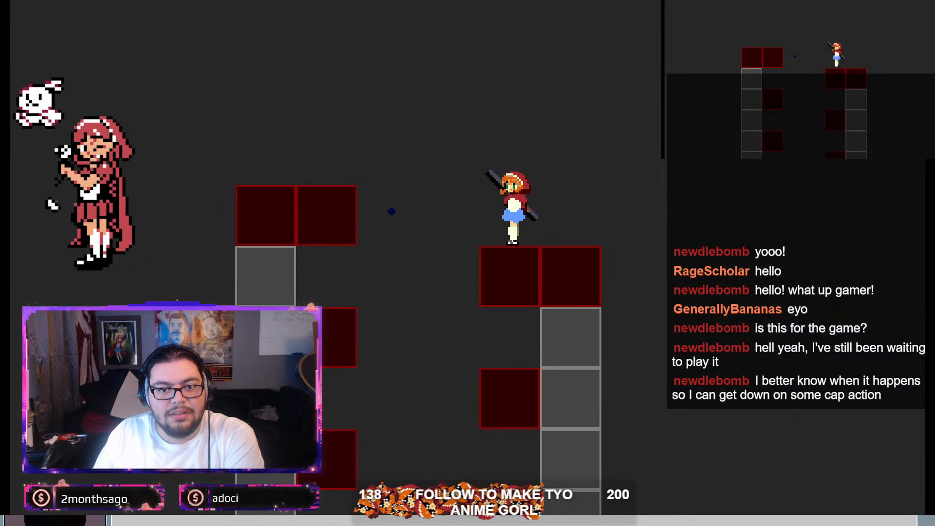
pyautogui.hotkey('alt', 'Tab')
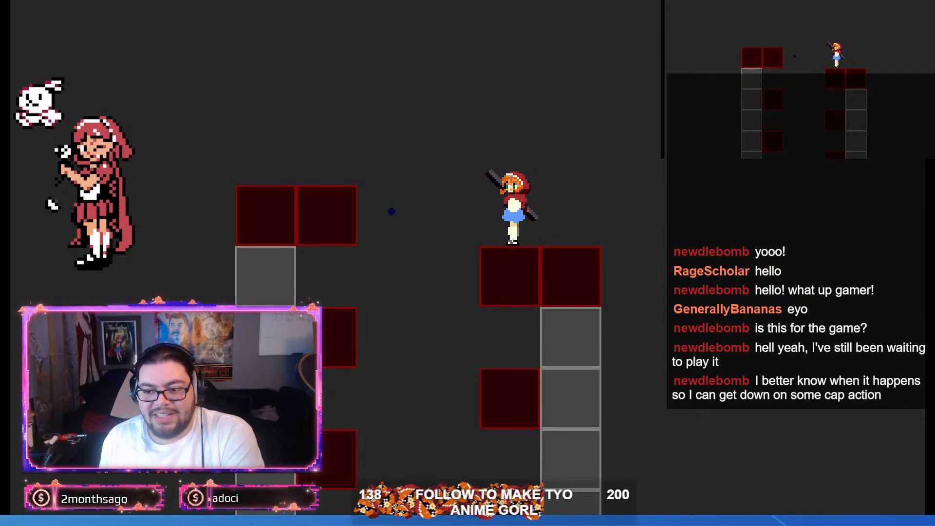
# Step: Run and jump the character left across the test level to the Godot-logo block and back over the ground tiles
pyautogui.press('Left')
pyautogui.press('space')
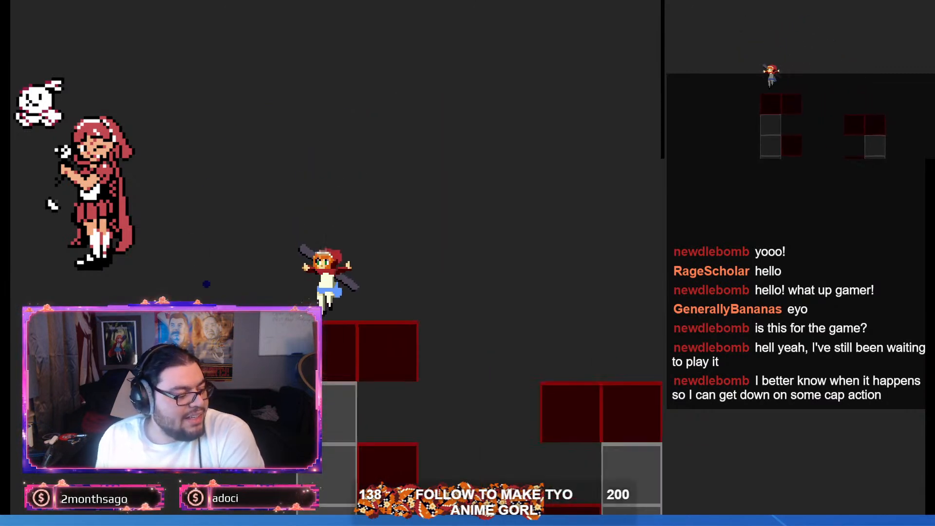
pyautogui.press('Left')
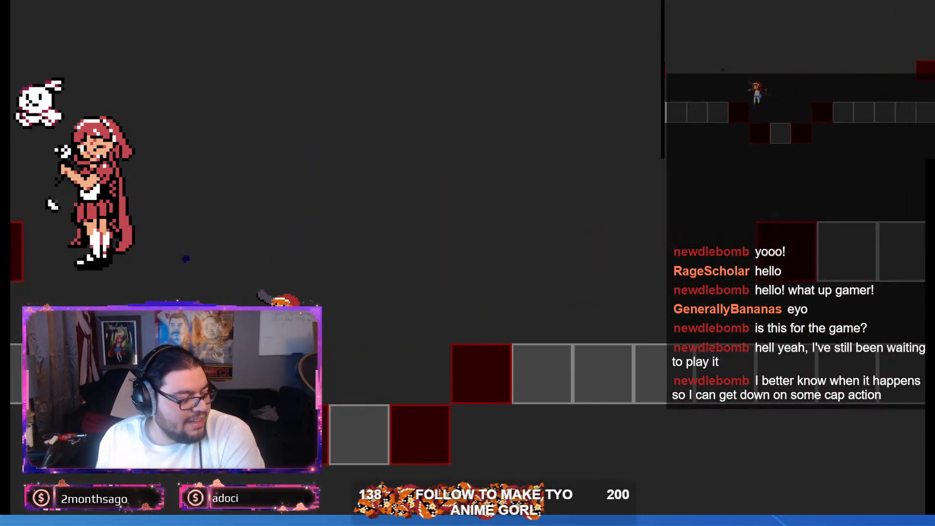
pyautogui.press('space')
pyautogui.press('Left')
pyautogui.press('space')
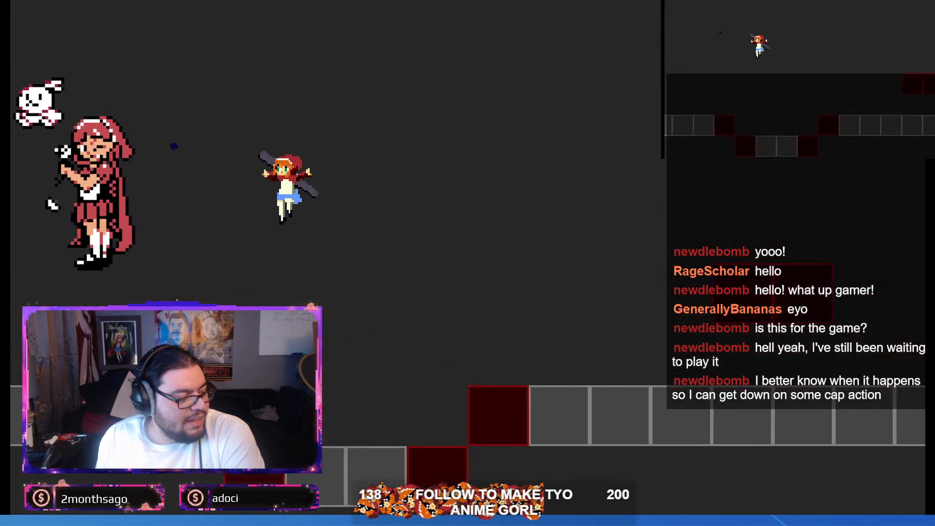
pyautogui.press('space')
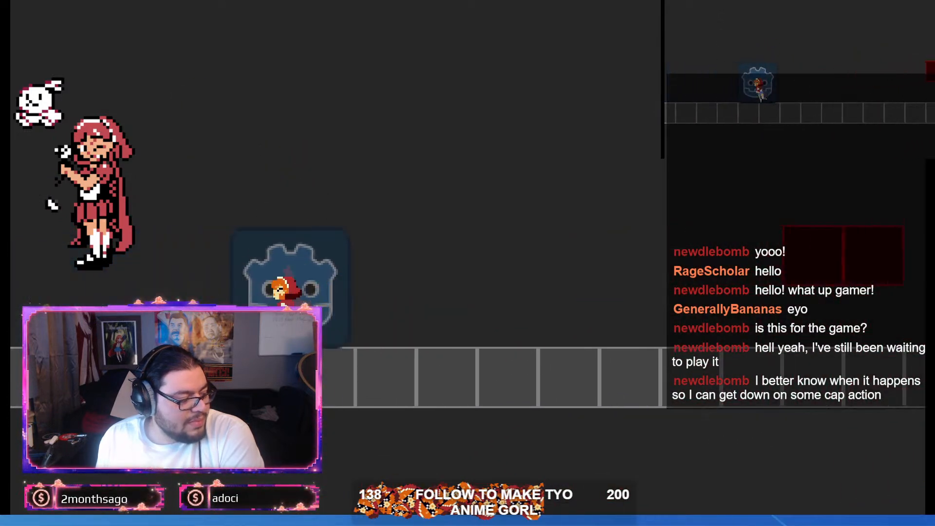
pyautogui.press('Right')
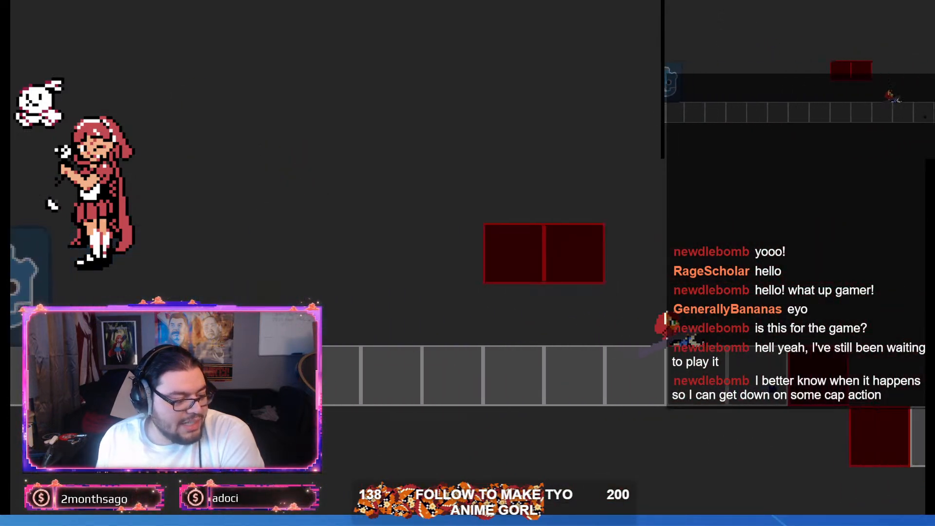
pyautogui.press('space')
pyautogui.press('Left')
pyautogui.press('space')
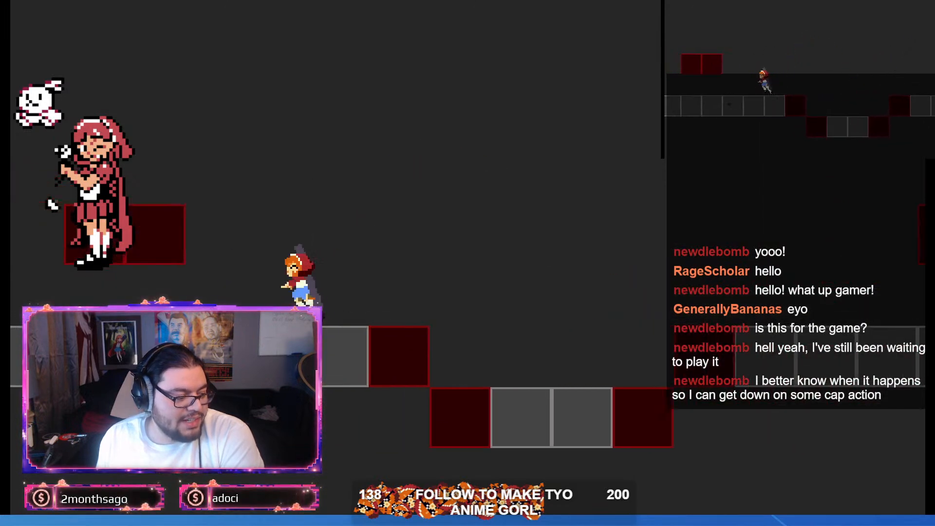
# Step: Test the character's weapon swings on the ground in both directions and during a jump
pyautogui.press('Right')
pyautogui.press('Left')
pyautogui.press('Right')
pyautogui.press('x')
pyautogui.press('Left')
pyautogui.press('x')
pyautogui.press('x')
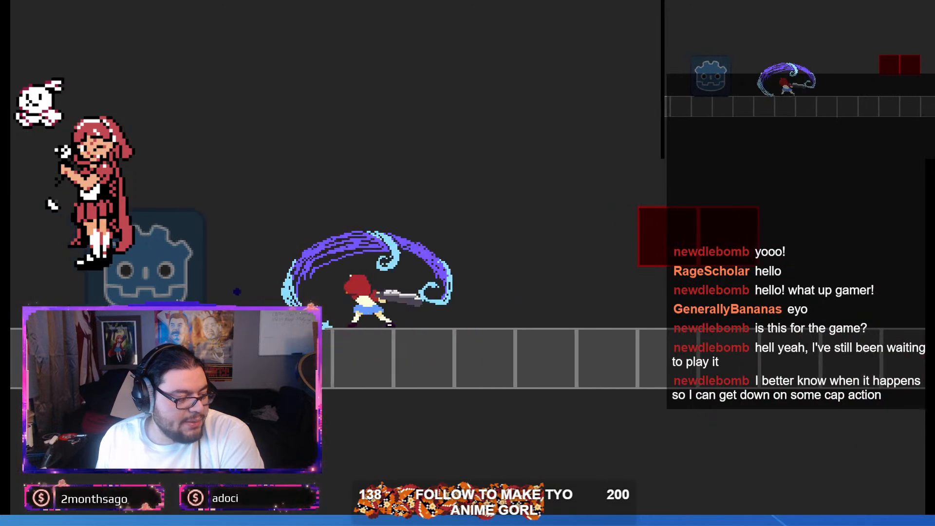
pyautogui.press('Right')
pyautogui.press('space')
pyautogui.press('x')
pyautogui.press('Left')
pyautogui.press('space')
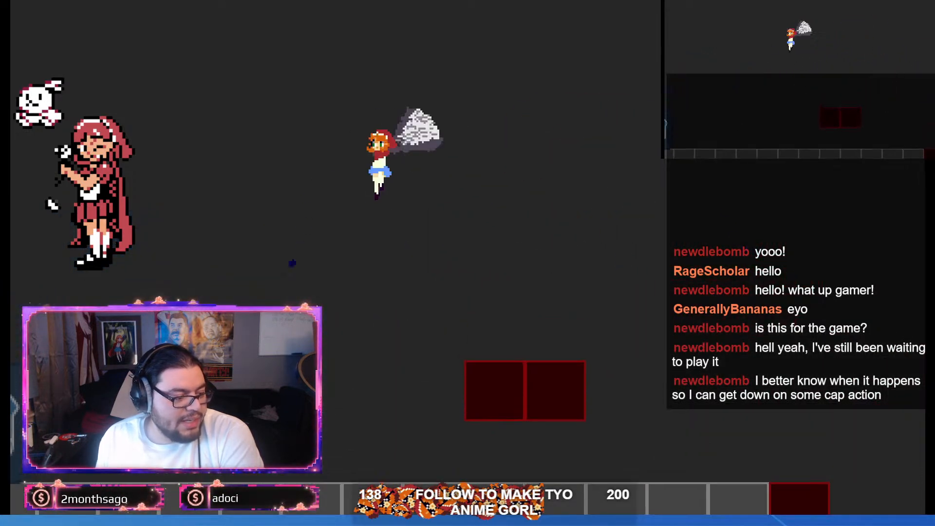
# Step: Test mid-air weapon swings and turning jumps while moving from the floating red blocks to the ground beside the Godot-logo block
pyautogui.press('space')
pyautogui.press('x')
pyautogui.press('x')
pyautogui.press('Right')
pyautogui.press('space')
pyautogui.press('Left')
pyautogui.press('space')
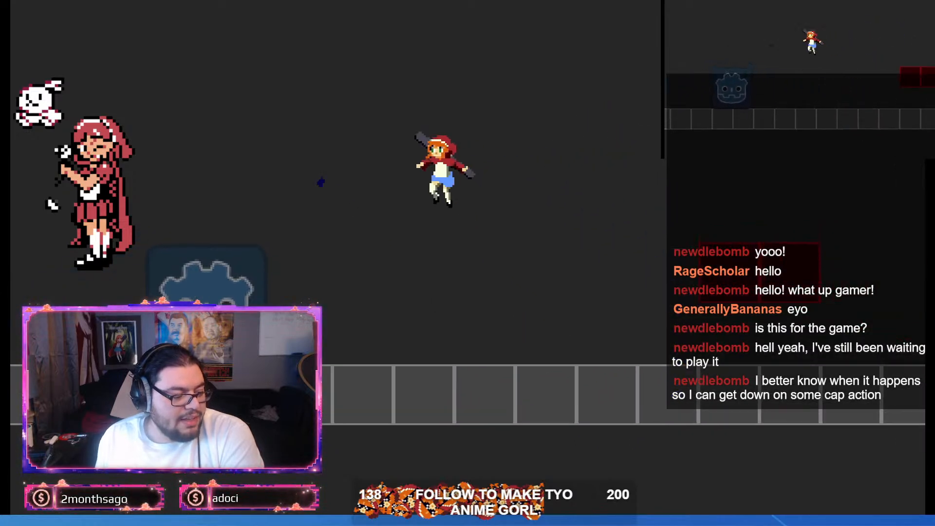
pyautogui.press('Right')
pyautogui.press('space')
pyautogui.press('Left')
pyautogui.press('space')
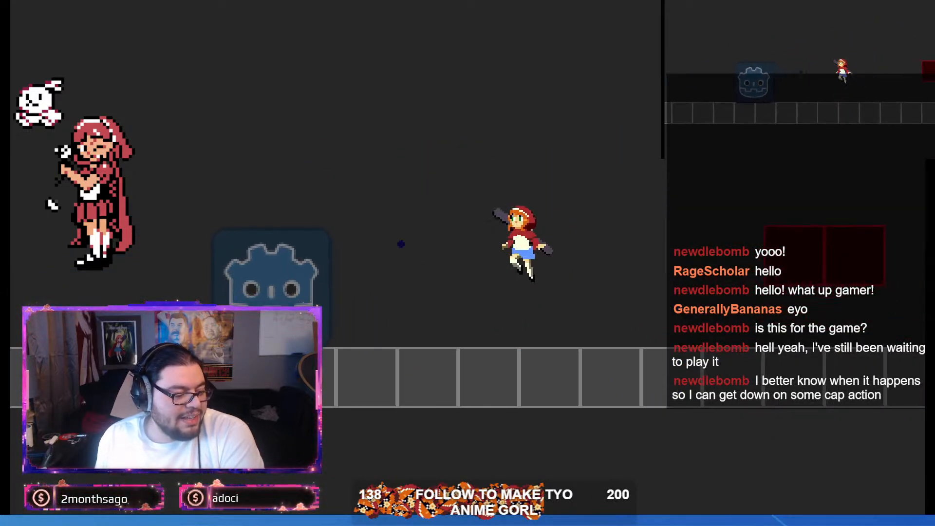
# Step: Chain repeated jump attacks above the ground tiles, moving the character left to between the two Godot-logo blocks
pyautogui.press('x')
pyautogui.press('space')
pyautogui.press('x')
pyautogui.press('space')
pyautogui.press('x')
pyautogui.press('space')
pyautogui.press('x')
pyautogui.press('space')
pyautogui.press('x')
pyautogui.press('Left')
pyautogui.press('space')
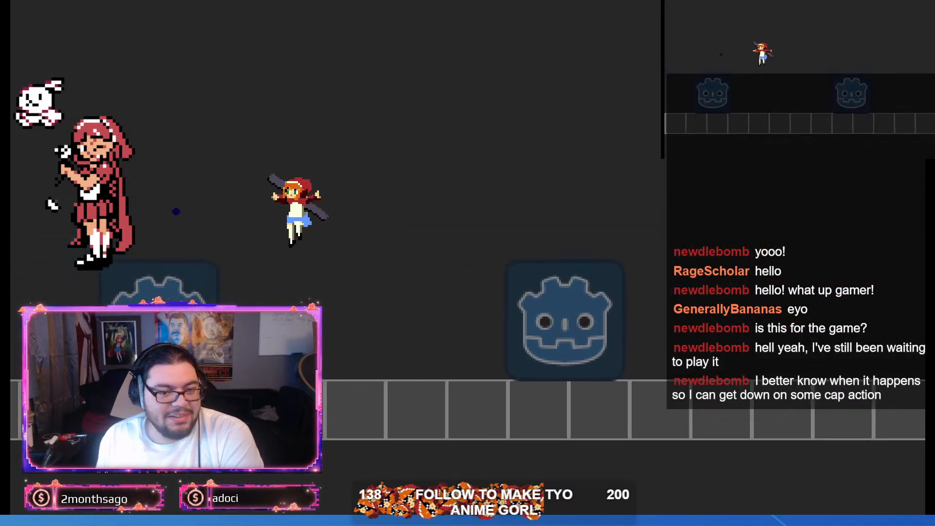
# Step: Repeat the jump-and-swing chain facing right between the two Godot-logo blocks
pyautogui.press('x')
pyautogui.press('Right')
pyautogui.press('space')
pyautogui.press('x')
pyautogui.press('space')
pyautogui.press('x')
pyautogui.press('space')
pyautogui.press('x')
pyautogui.press('space')
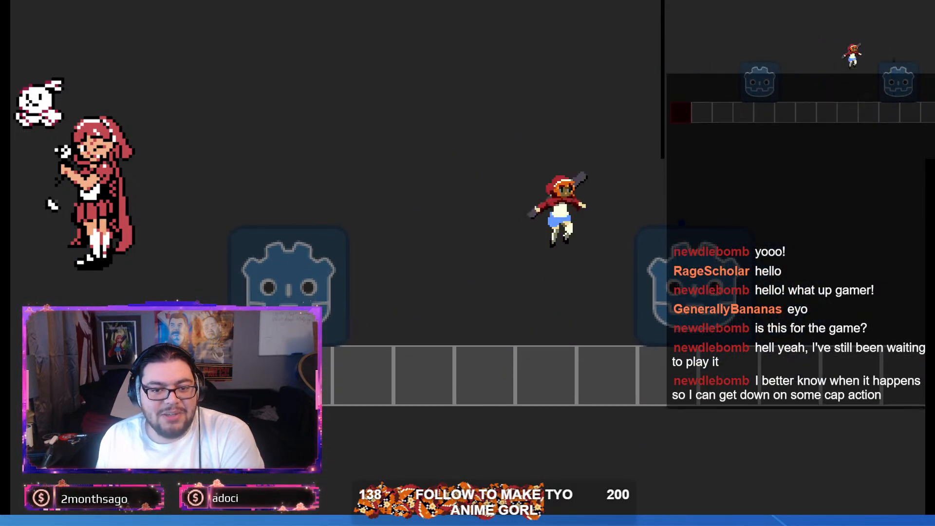
pyautogui.press('x')
pyautogui.press('space')
pyautogui.press('x')
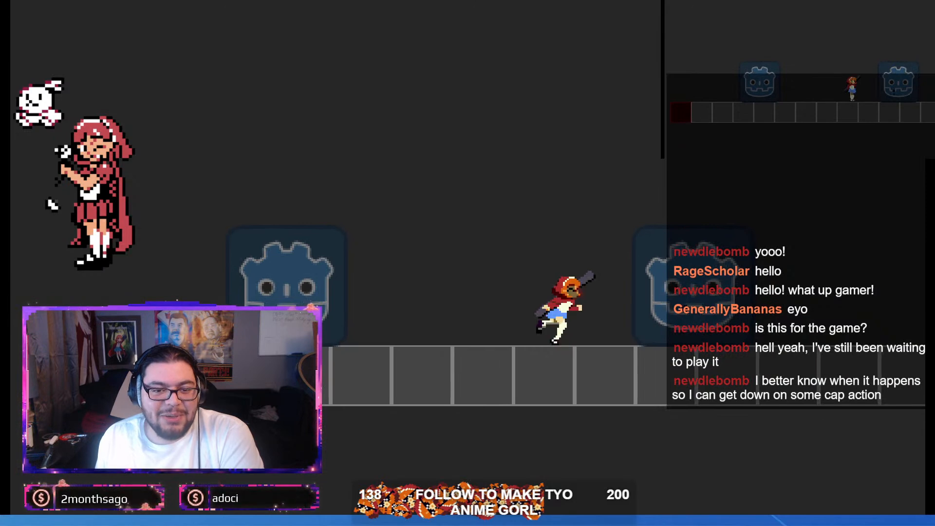
# Step: Jump the character past the second Godot-logo block and test aerial swings on its far side
pyautogui.press('Right')
pyautogui.press('space')
pyautogui.press('x')
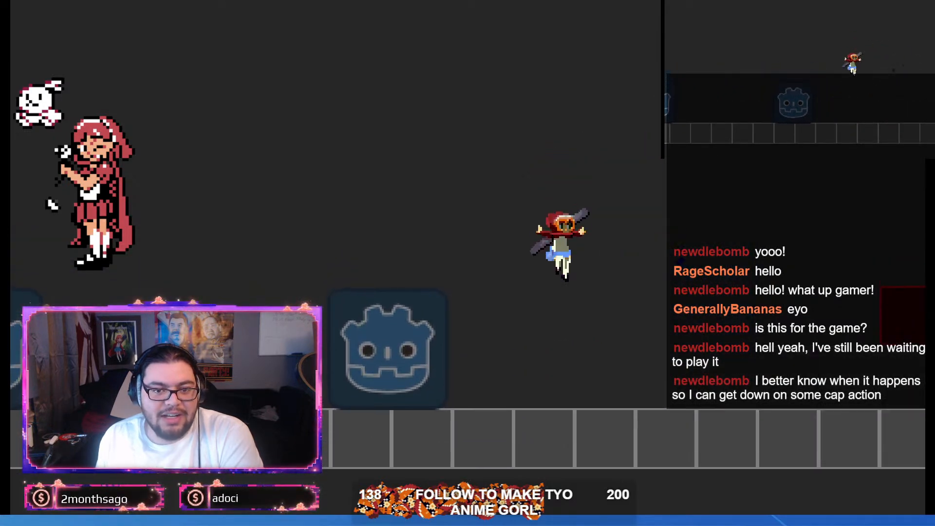
pyautogui.press('space')
pyautogui.press('space')
pyautogui.press('x')
pyautogui.press('space')
pyautogui.press('x')
pyautogui.press('space')
pyautogui.press('x')
pyautogui.press('space')
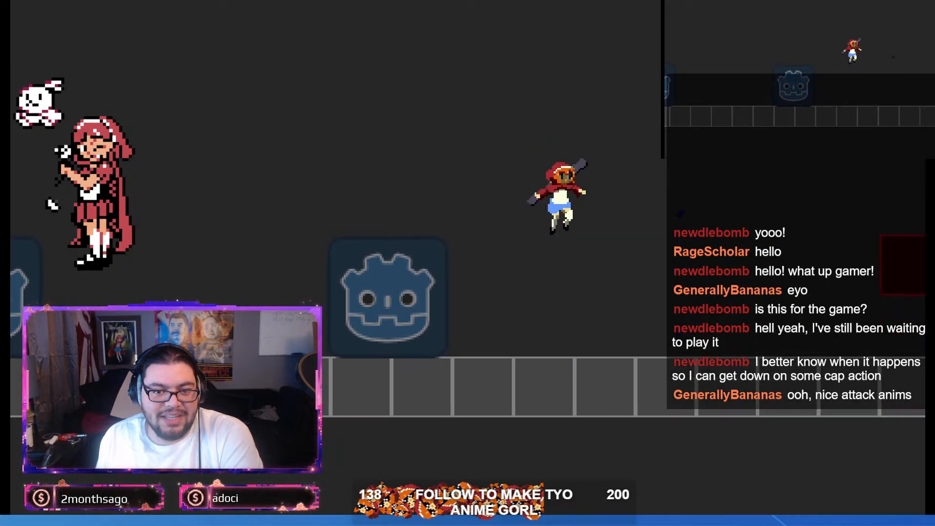
pyautogui.press('x')
pyautogui.press('x')
# Step: Keep alternating jumps and aerial swings beside the Godot-logo block to check how the attack animation flows
pyautogui.press('space')
pyautogui.press('x')
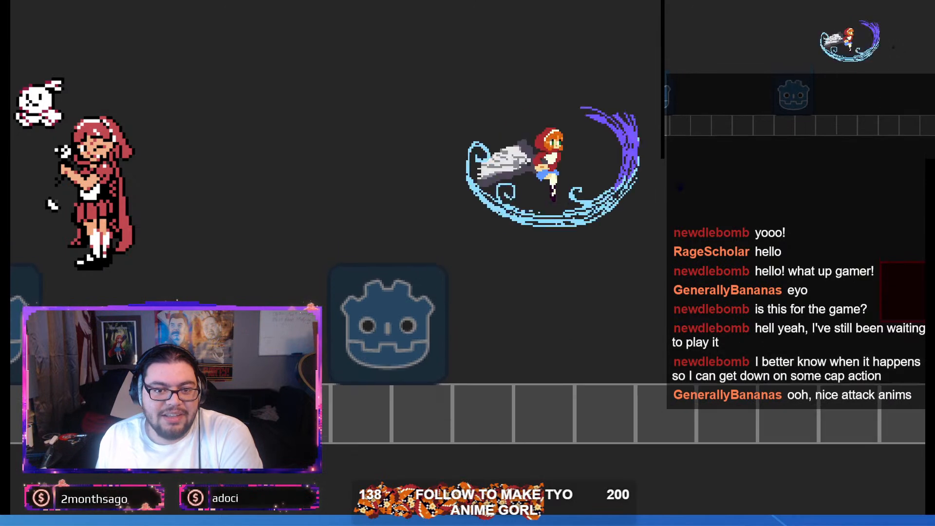
pyautogui.press('space')
pyautogui.press('x')
pyautogui.press('space')
pyautogui.press('x')
pyautogui.press('space')
pyautogui.press('x')
pyautogui.press('space')
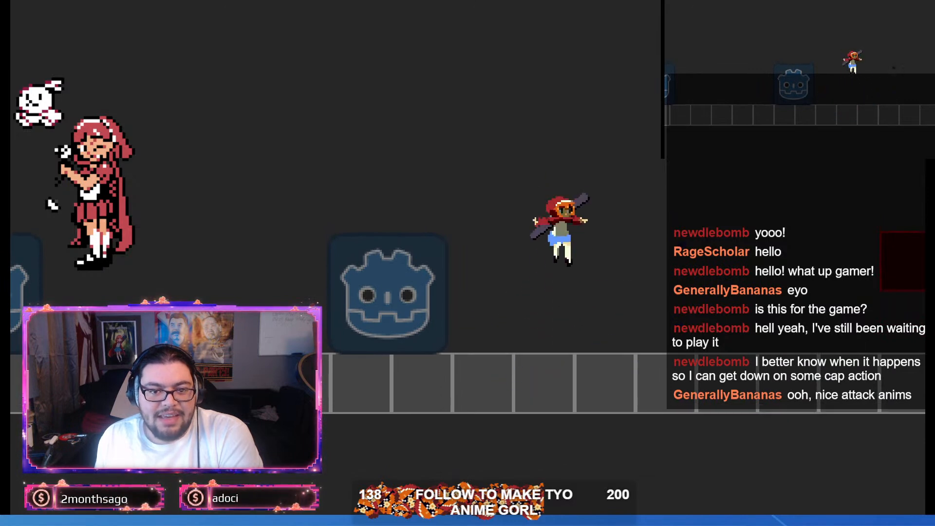
pyautogui.press('space')
pyautogui.press('x')
pyautogui.press('space')
pyautogui.press('x')
pyautogui.press('space')
pyautogui.press('x')
pyautogui.press('space')
pyautogui.press('x')
pyautogui.press('space')
pyautogui.press('x')
pyautogui.press('space')
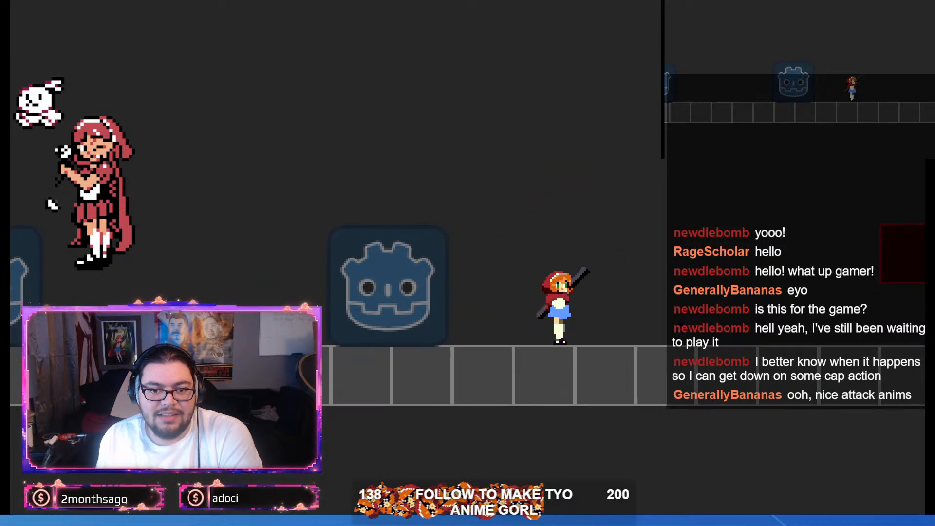
# Step: Run and jump the character right onto the floating red blocks and back down to the ground tiles, turning in both directions
pyautogui.press('Right')
pyautogui.press('space')
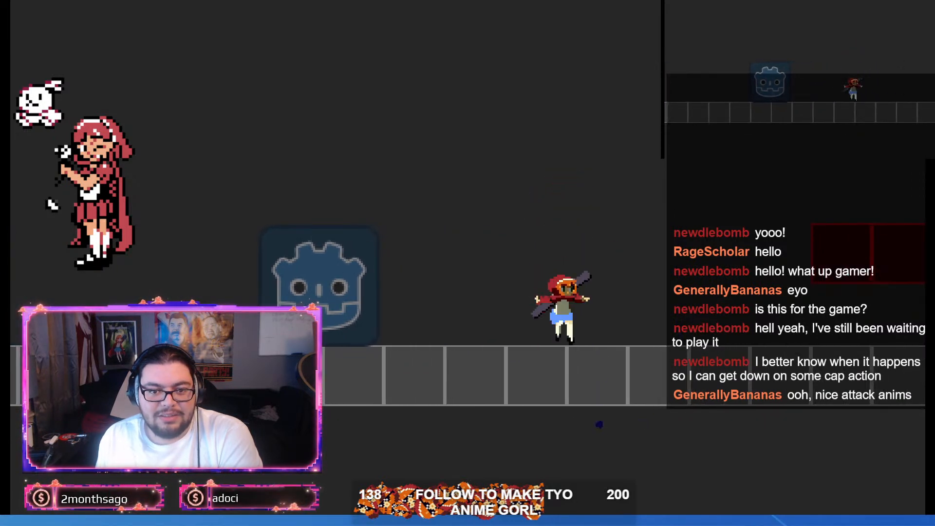
pyautogui.press('Right')
pyautogui.press('space')
pyautogui.press('Left')
pyautogui.press('Right')
pyautogui.press('space')
pyautogui.press('Left')
pyautogui.press('Right')
pyautogui.press('space')
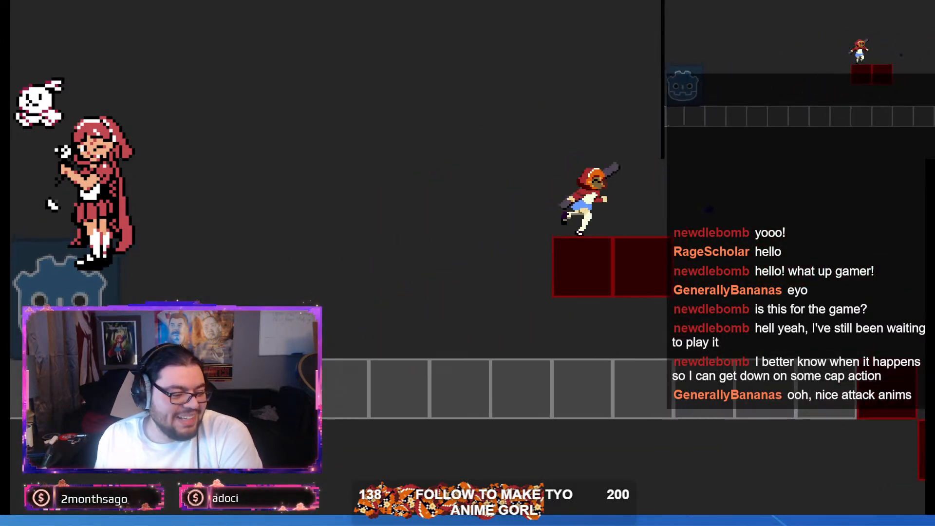
pyautogui.press('space')
pyautogui.press('Left')
pyautogui.press('space')
pyautogui.press('Right')
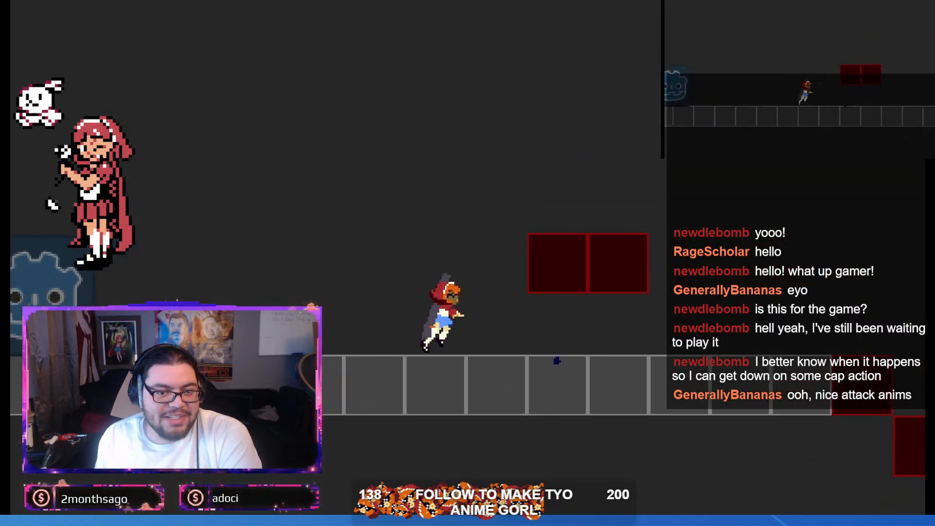
# Step: Test the character's ground slide in both directions, combined with jumps, between the floating red blocks and the stepped pit
pyautogui.press('Down')
pyautogui.press('space')
pyautogui.press('Left')
pyautogui.press('space')
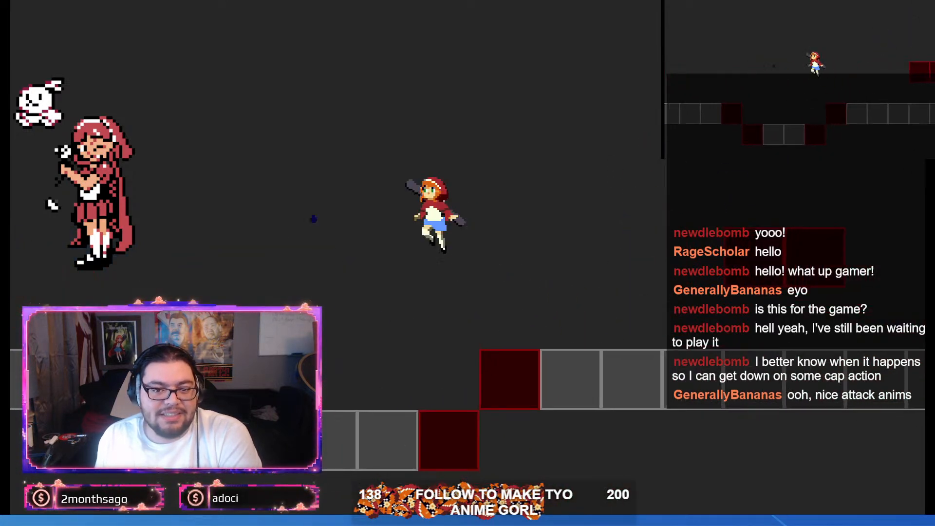
pyautogui.press('Down')
pyautogui.press('Right')
pyautogui.press('Left')
pyautogui.press('Right')
pyautogui.press('Down')
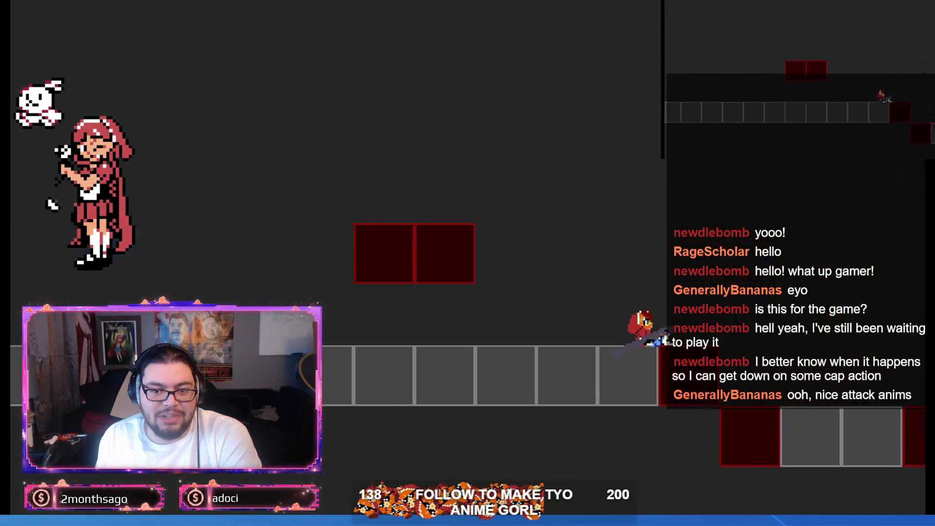
pyautogui.press('space')
pyautogui.press('Left')
pyautogui.press('Down')
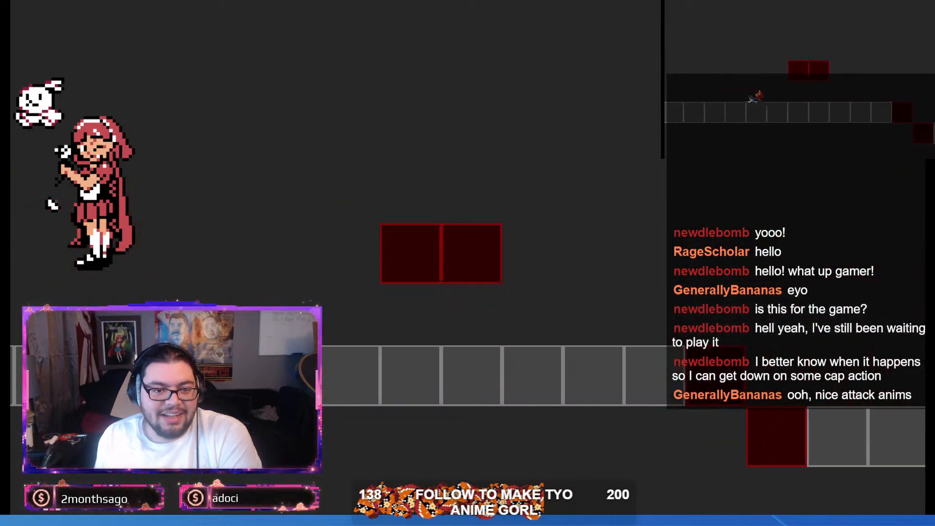
# Step: Chain slides and jumps to the right toward the stepped pit, turning the character back left at its edge
pyautogui.press('Right')
pyautogui.press('space')
pyautogui.press('Right')
pyautogui.press('space')
pyautogui.press('Left')
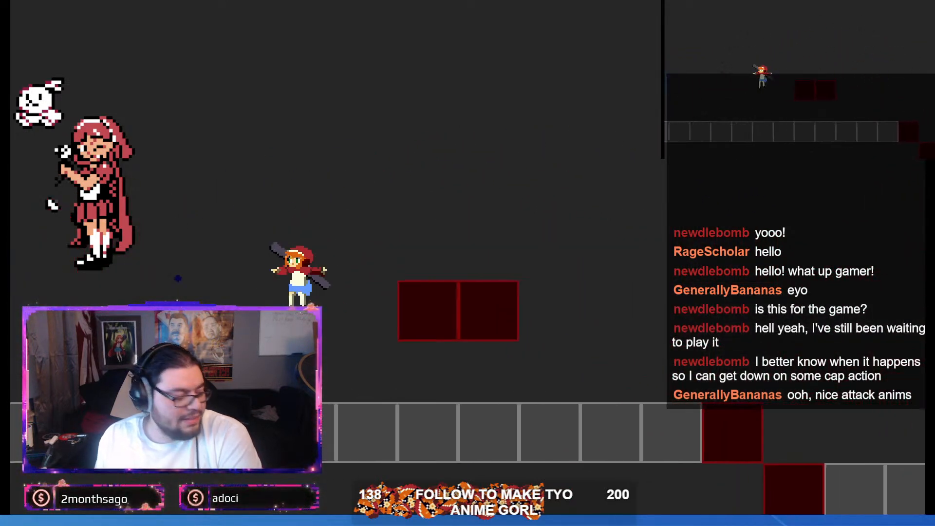
pyautogui.press('Right')
pyautogui.press('Down')
pyautogui.press('space')
pyautogui.press('Down')
pyautogui.press('space')
pyautogui.press('Left')
pyautogui.press('space')
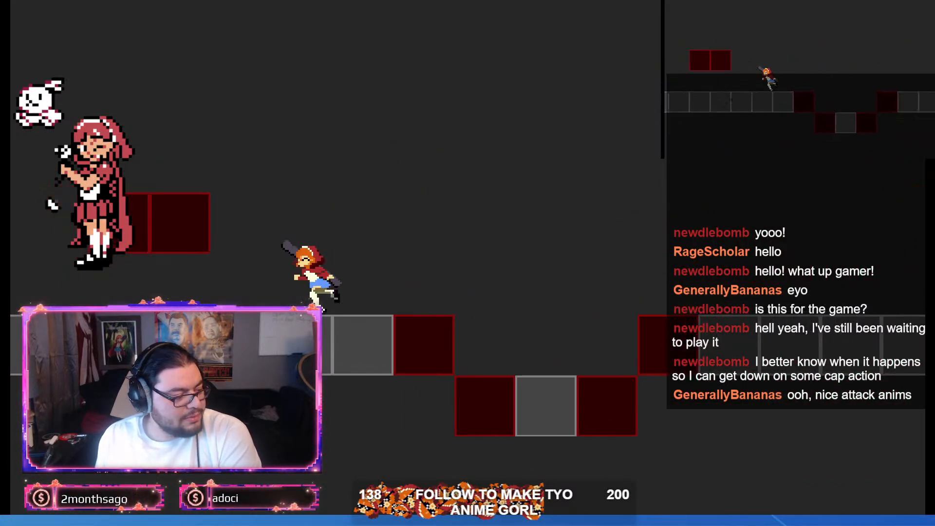
# Step: Slide-jump the character left to the Godot-logo blocks and test jumps between them
pyautogui.press('Down')
pyautogui.press('space')
pyautogui.press('Down')
pyautogui.press('space')
pyautogui.press('Right')
pyautogui.press('space')
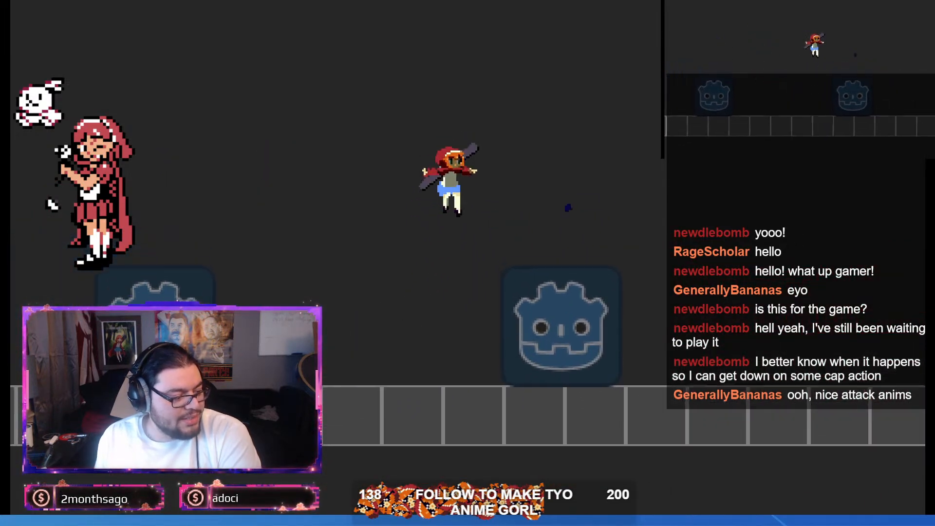
pyautogui.press('space')
# Step: Slide and jump the character right across the stepped pit, return left and turn right near the Godot-logo block
pyautogui.press('space')
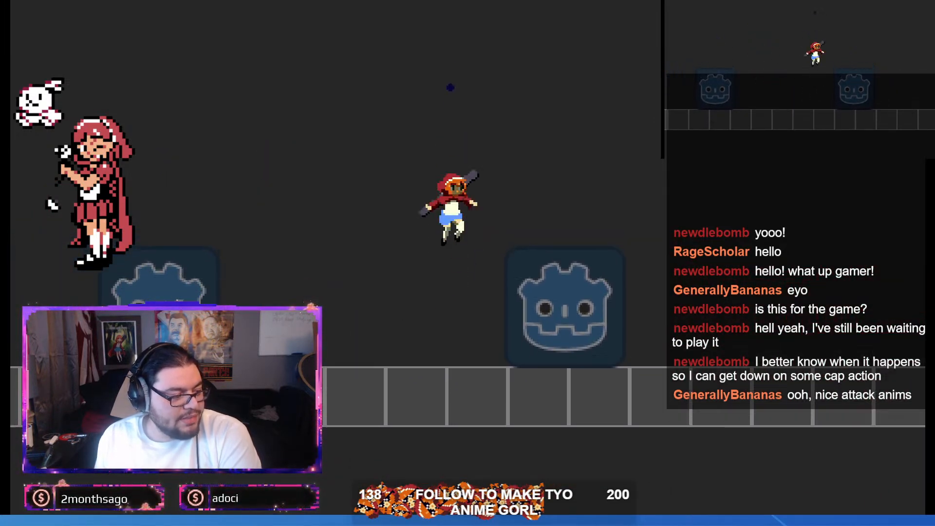
pyautogui.press('Right')
pyautogui.press('Down')
pyautogui.press('space')
pyautogui.press('Left')
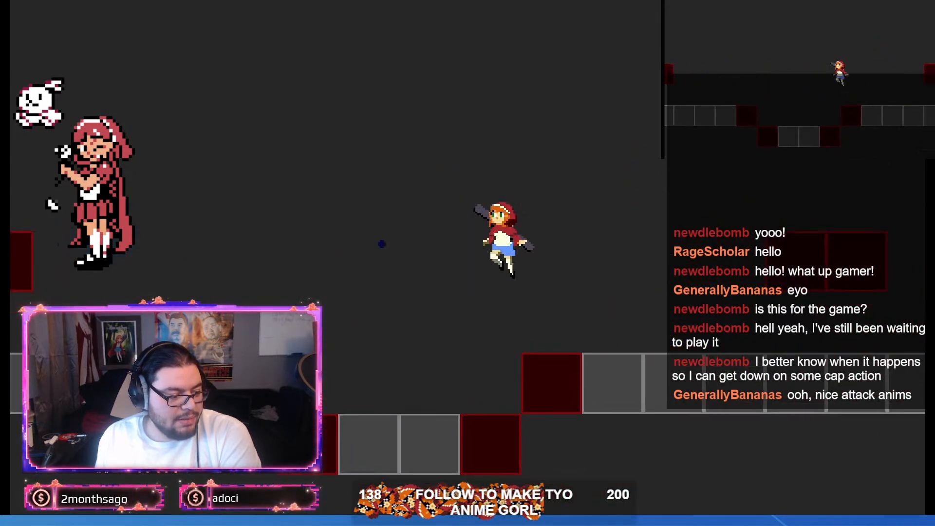
pyautogui.press('space')
# Step: Slide and jump the character right past the stepped pit and under the overhang into the walled shaft
pyautogui.press('space')
pyautogui.press('Right')
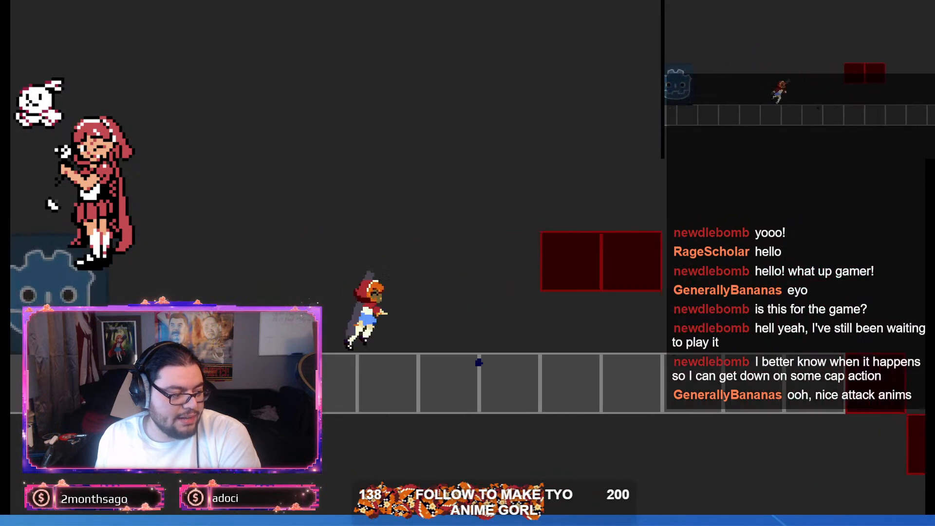
pyautogui.press('Down')
pyautogui.press('space')
pyautogui.press('space')
pyautogui.press('space')
pyautogui.press('Left')
pyautogui.press('space')
pyautogui.press('Right')
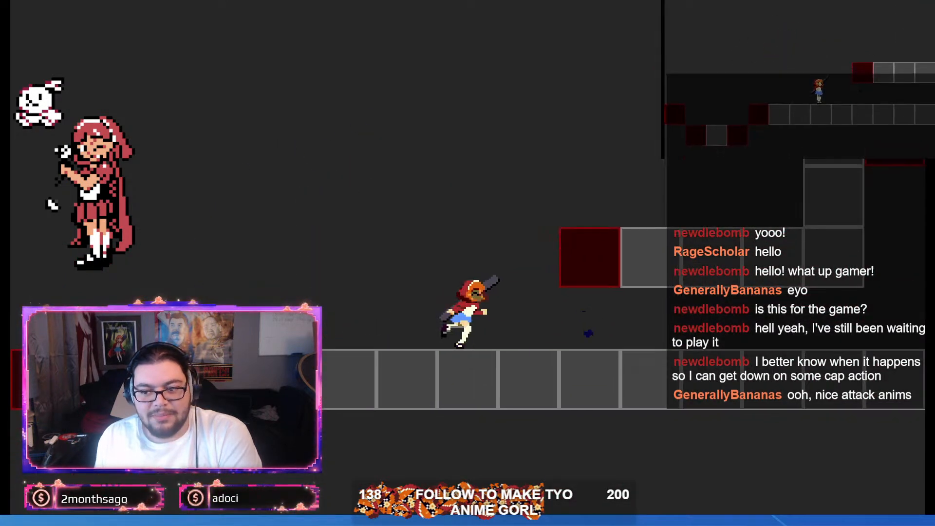
pyautogui.press('Down')
pyautogui.press('space')
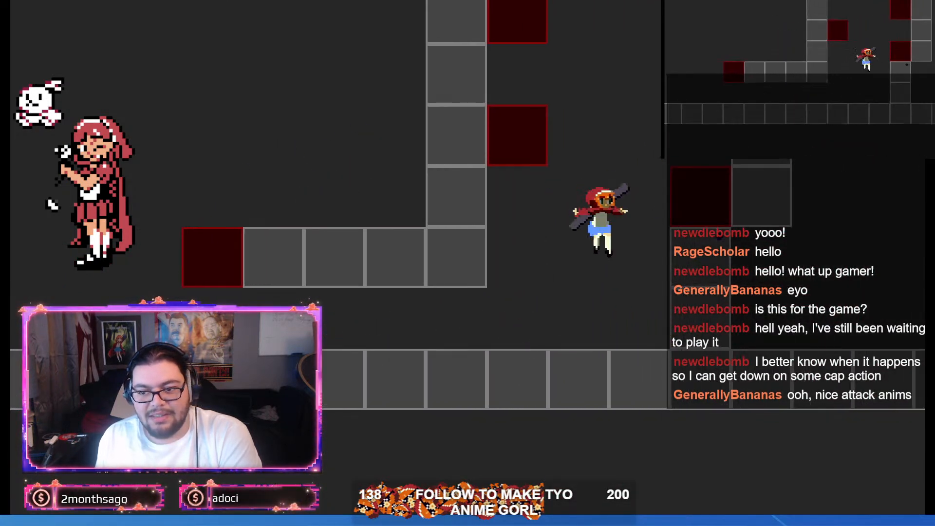
# Step: Wall-jump the character between the red blocks up the shaft and onto the top of its right-hand column
pyautogui.press('space')
pyautogui.press('space')
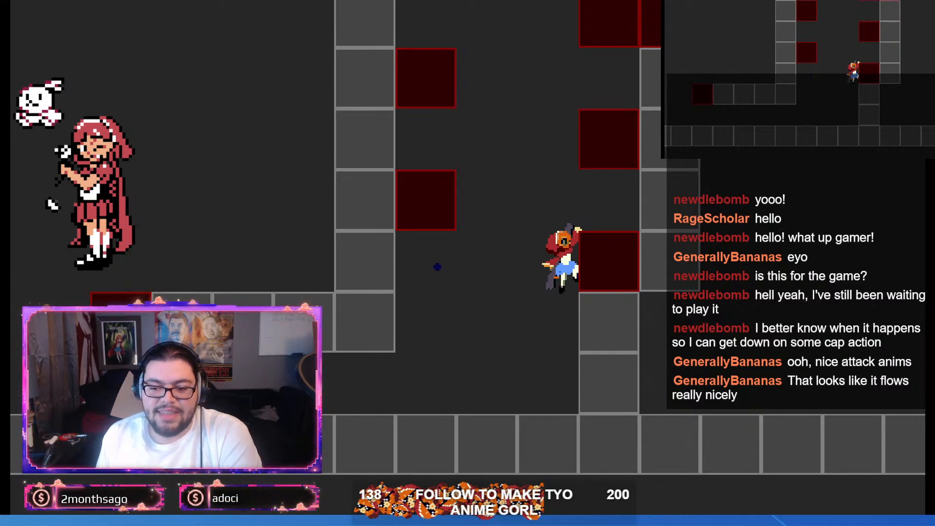
pyautogui.press('space')
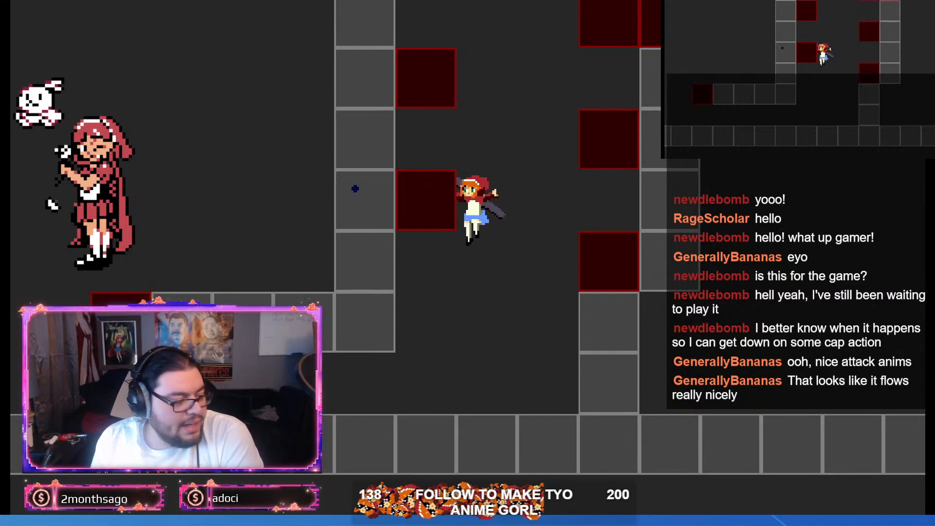
pyautogui.press('space')
pyautogui.press('space')
pyautogui.press('space')
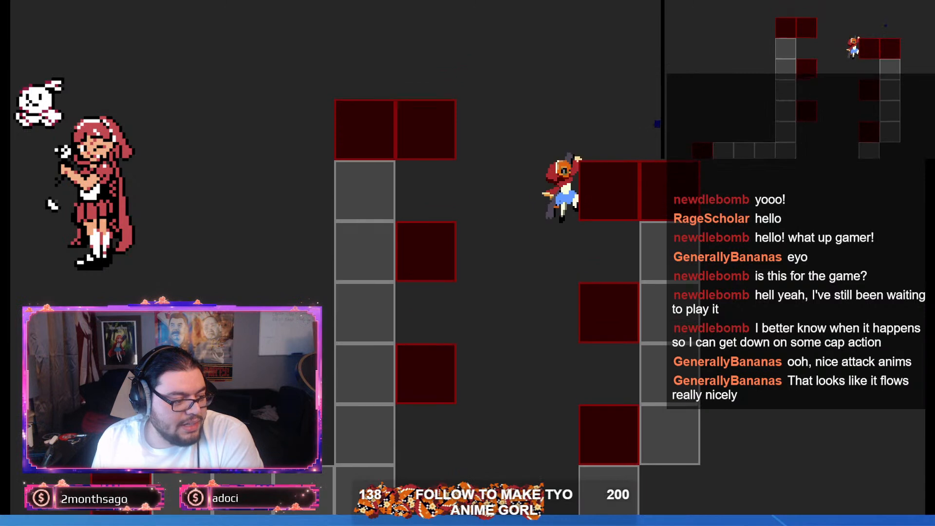
pyautogui.press('space')
# Step: Test jumps with quick left and right turns around the top of the shaft's columns
pyautogui.press('space')
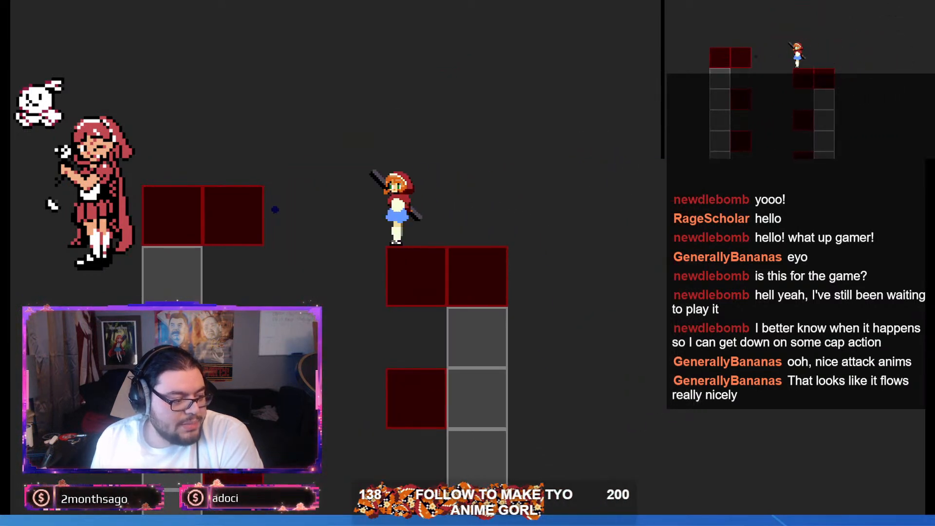
pyautogui.press('space')
pyautogui.press('space')
pyautogui.press('space')
pyautogui.press('Left')
pyautogui.press('Right')
pyautogui.press('space')
pyautogui.press('Left')
pyautogui.press('Right')
pyautogui.press('space')
pyautogui.press('Left')
pyautogui.press('Right')
pyautogui.press('space')
pyautogui.press('Right')
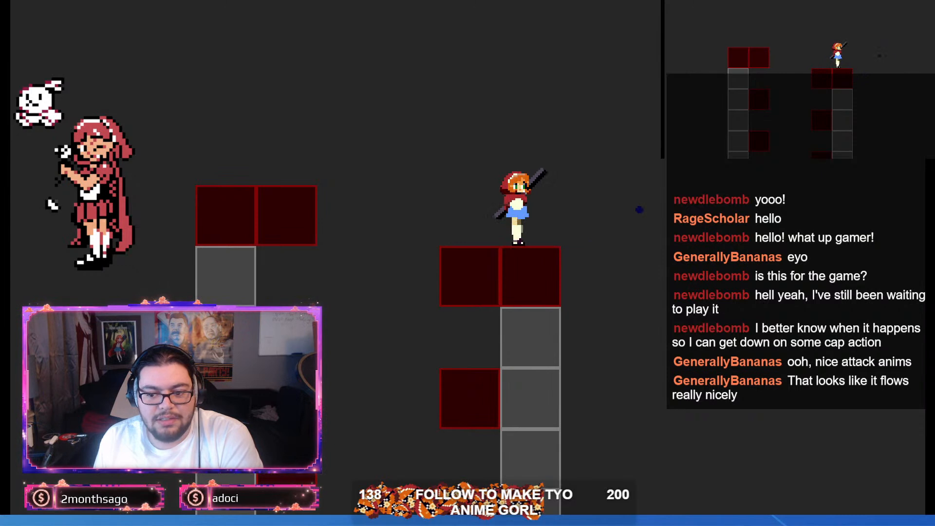
# Step: Jump from the right-hand column across to the left-hand one and drop down to the ground tiles, running left
pyautogui.press('space')
pyautogui.press('Right')
pyautogui.press('Left')
pyautogui.press('space')
pyautogui.press('space')
pyautogui.press('Left')
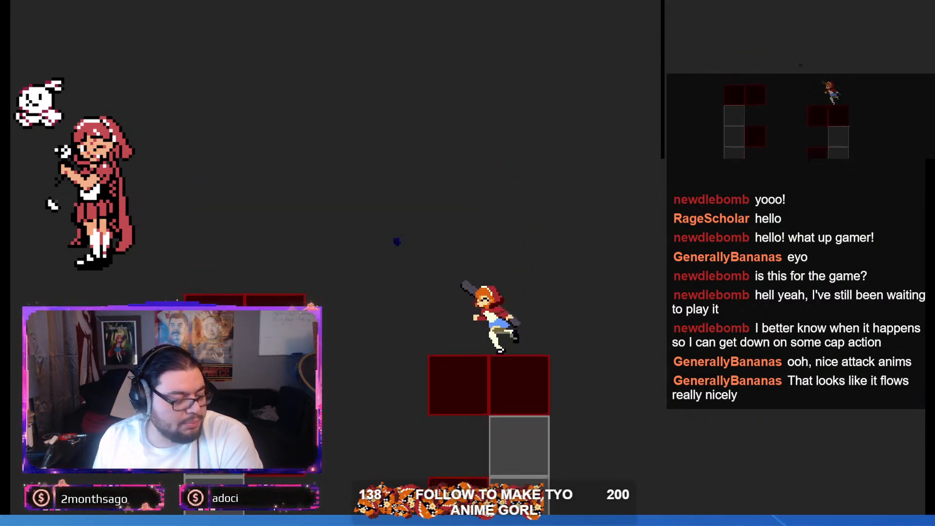
pyautogui.press('x')
pyautogui.press('Left')
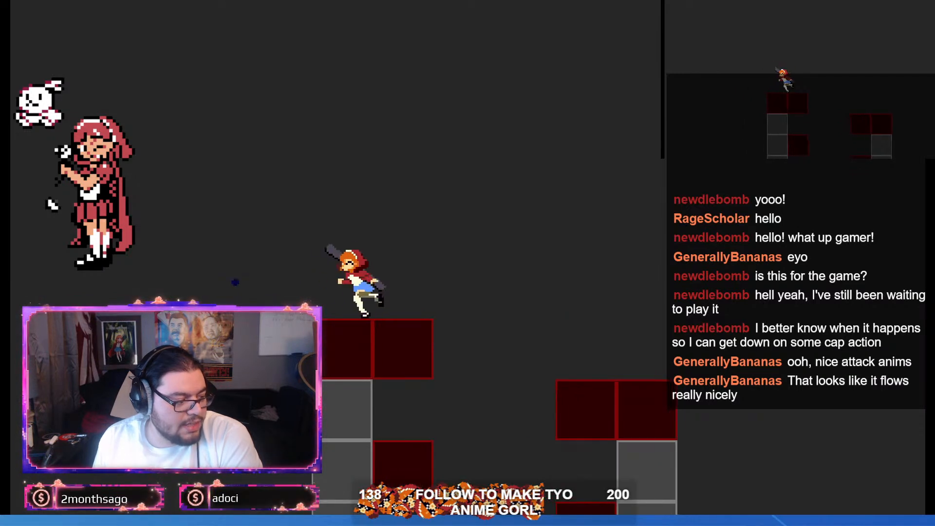
pyautogui.press('Right')
pyautogui.press('Left')
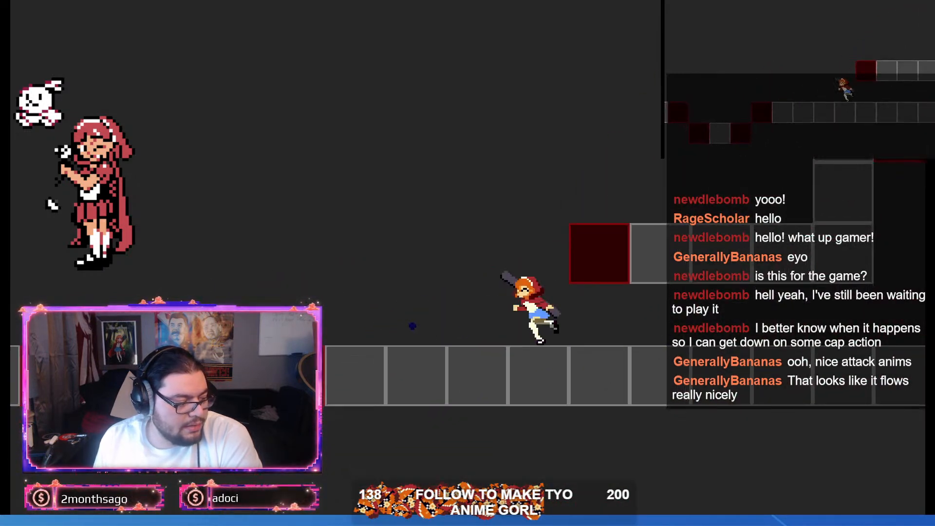
# Step: Move the character left across the stepped pit with jumps and slide under the pair of floating red blocks
pyautogui.press('space')
pyautogui.press('x')
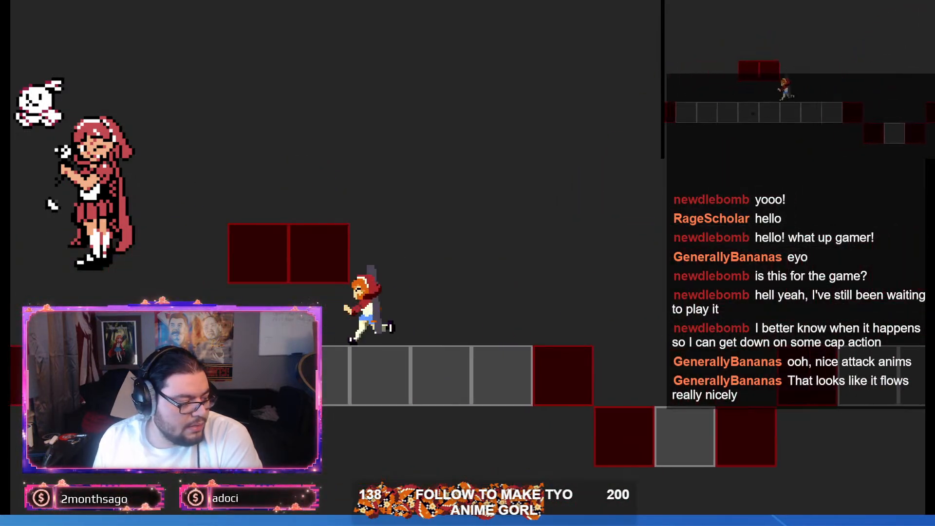
pyautogui.press('Left')
pyautogui.press('space')
pyautogui.press('Left')
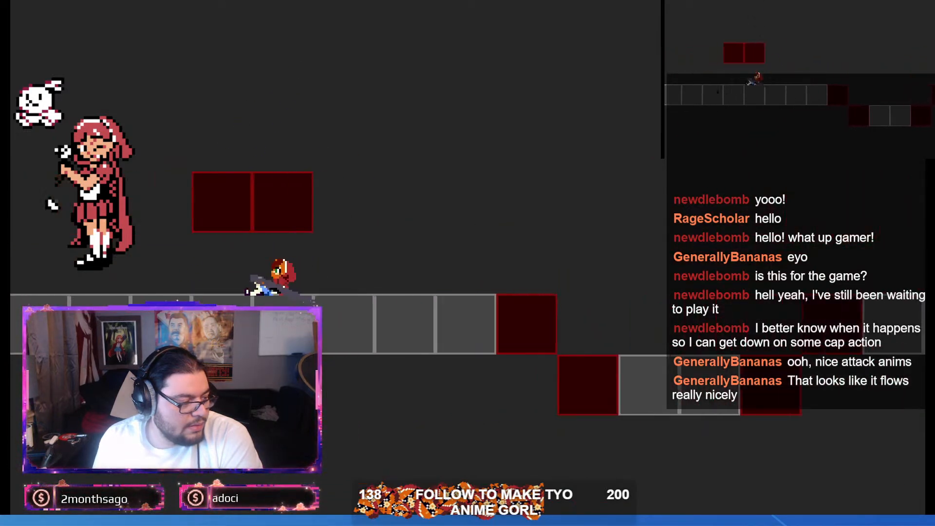
# Step: Run the character back right from the Godot-logo blocks, jump across the stepped pit, and close the running game
pyautogui.press('Right')
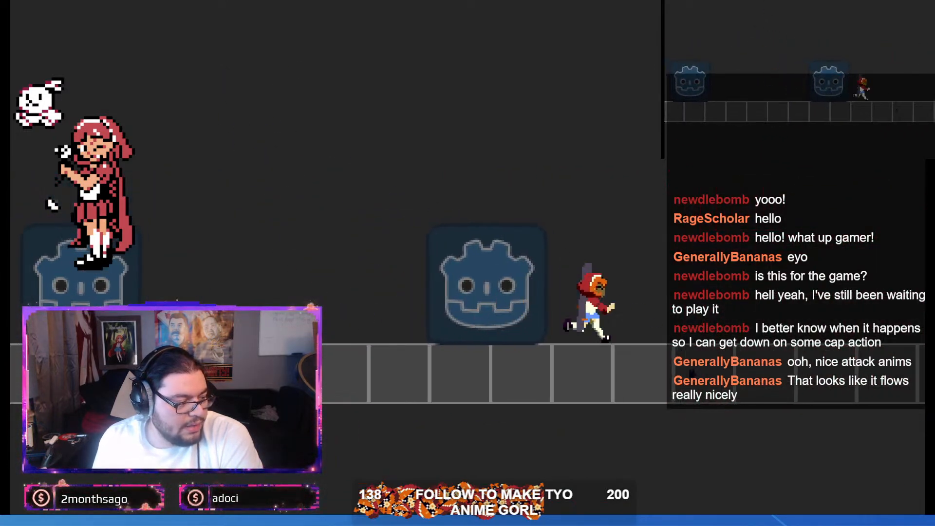
pyautogui.press('space')
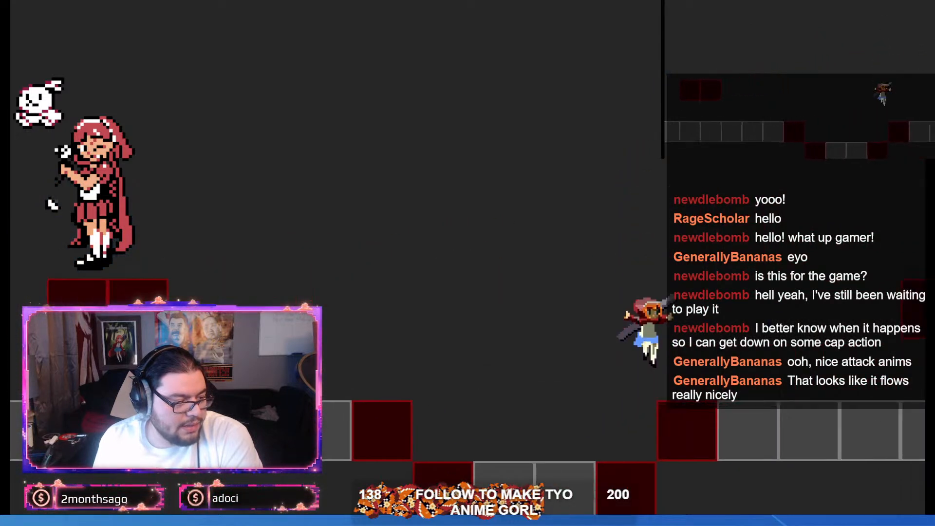
pyautogui.press('space')
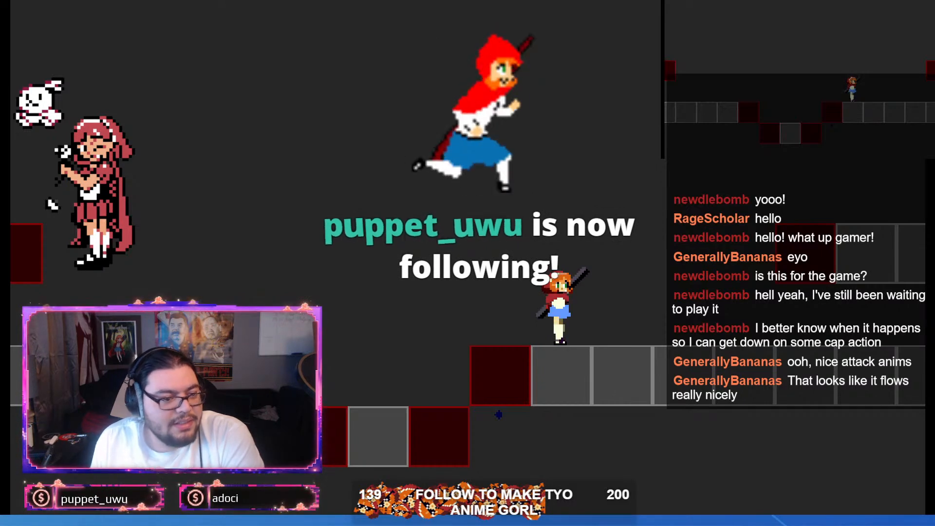
pyautogui.hotkey('alt', 'F4')
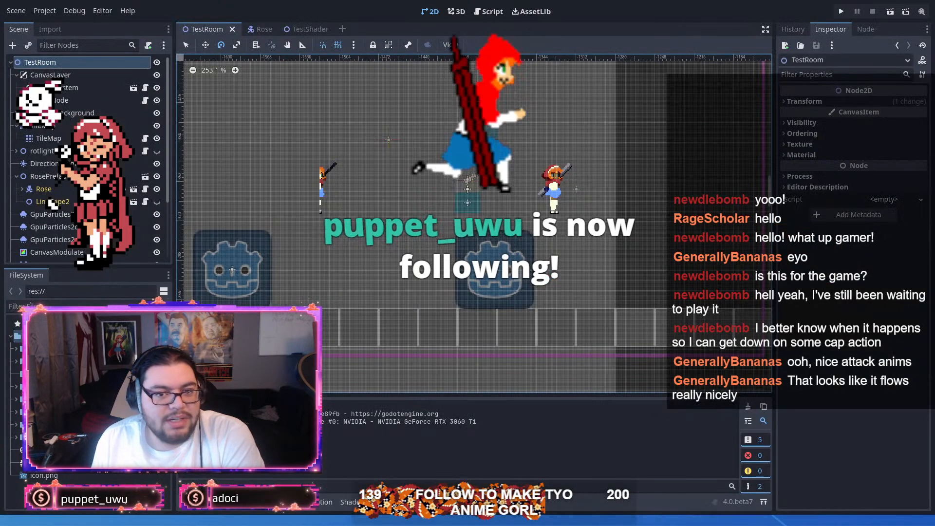
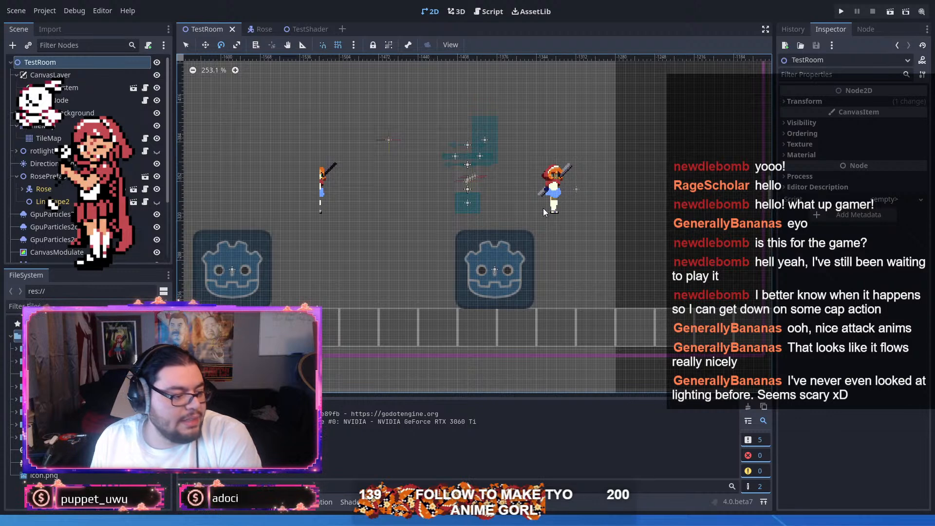
# Step: Open the TestShader scene and examine the camera and the light occluder around the character sprite
pyautogui.click(306, 26)
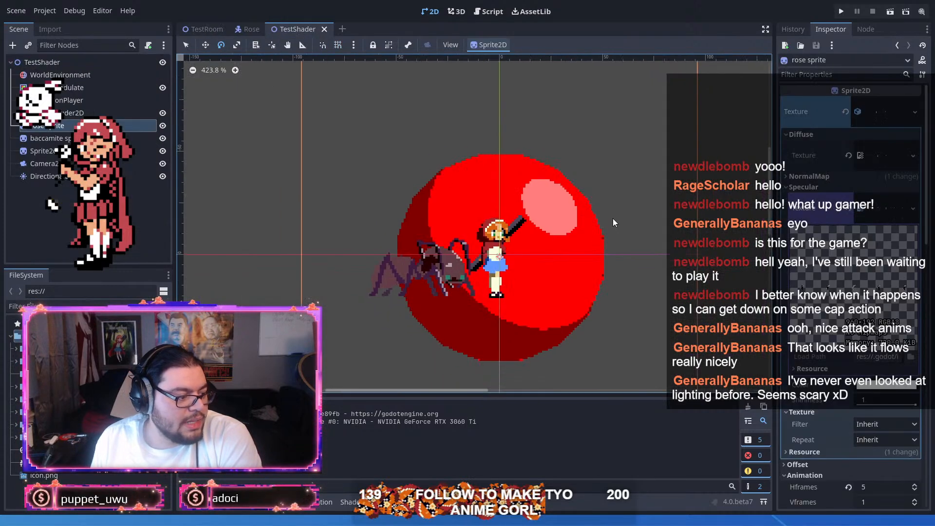
pyautogui.scroll(-2, 612, 218)
pyautogui.moveTo(611, 218); pyautogui.dragTo(539, 230)
pyautogui.scroll(2, 614, 171)
pyautogui.scroll(-1, 571, 182)
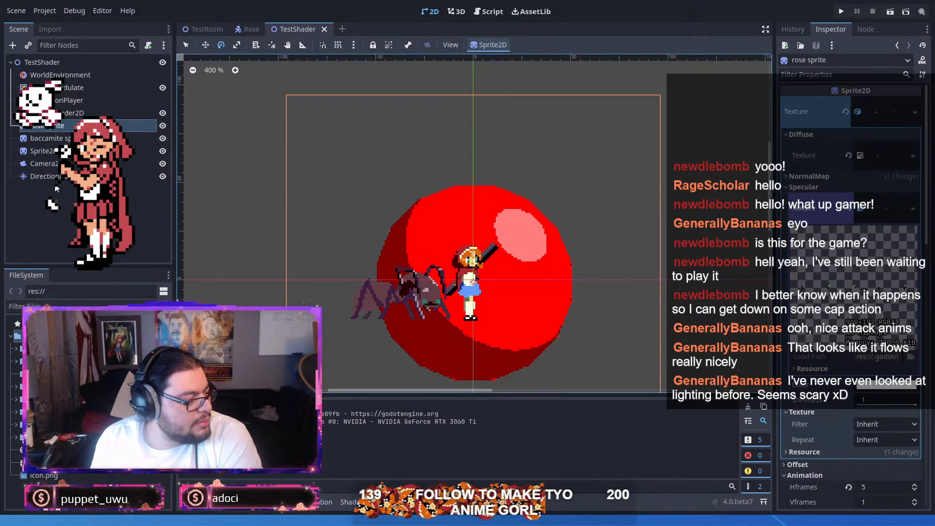
pyautogui.click(54, 164)
pyautogui.click(64, 113)
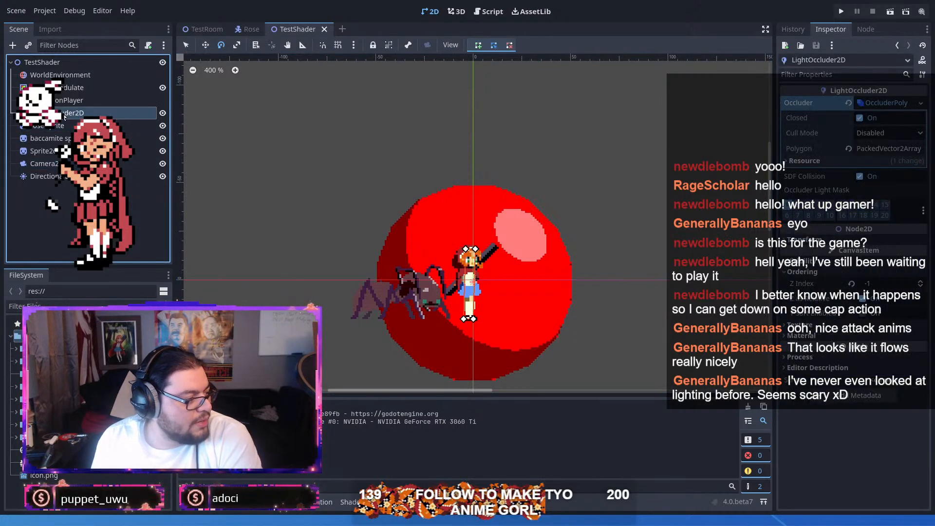
# Step: Rotate the DirectionalLight2D through several angles to compare the shading on the red sphere, the spider and the character
pyautogui.click(65, 180)
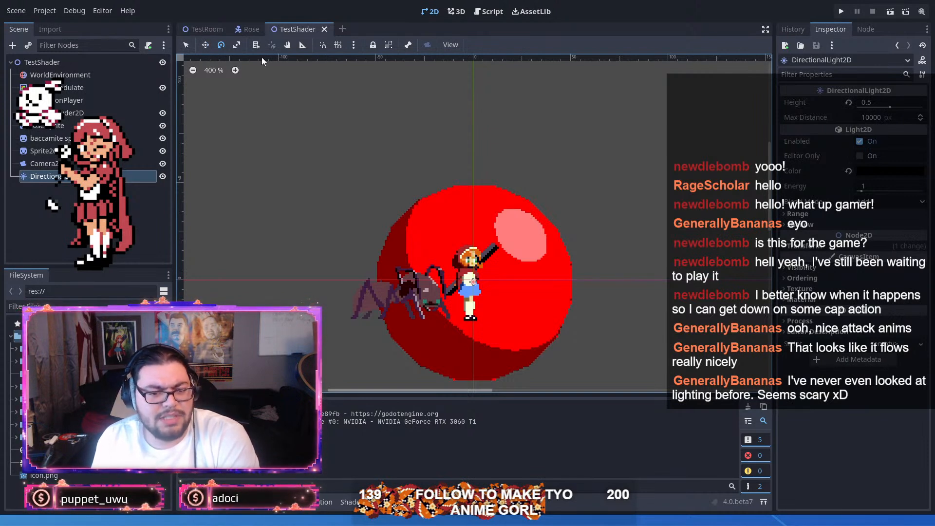
pyautogui.moveTo(526, 184)
pyautogui.mouseDown()
pyautogui.moveTo(463, 163)
pyautogui.moveTo(323, 190)
pyautogui.moveTo(694, 336)
pyautogui.moveTo(501, 202)
pyautogui.moveTo(419, 351)
pyautogui.moveTo(664, 272)
pyautogui.moveTo(359, 236)
pyautogui.moveTo(545, 223)
pyautogui.moveTo(510, 163)
pyautogui.moveTo(271, 259)
pyautogui.moveTo(633, 273)
pyautogui.moveTo(521, 155)
pyautogui.moveTo(380, 292)
pyautogui.moveTo(526, 147)
pyautogui.moveTo(380, 292)
pyautogui.moveTo(563, 188)
pyautogui.moveTo(385, 259)
pyautogui.moveTo(615, 247)
pyautogui.moveTo(330, 203)
pyautogui.moveTo(321, 371)
pyautogui.moveTo(560, 386)
pyautogui.moveTo(390, 390)
pyautogui.moveTo(428, 403)
pyautogui.moveTo(434, 394)
pyautogui.mouseUp()
pyautogui.scroll(1, 483, 287)
pyautogui.moveTo(483, 283); pyautogui.dragTo(518, 179)
pyautogui.moveTo(429, 233)
pyautogui.mouseDown()
pyautogui.moveTo(489, 322)
pyautogui.moveTo(423, 349)
pyautogui.moveTo(551, 305)
pyautogui.moveTo(515, 39)
pyautogui.moveTo(366, 127)
pyautogui.moveTo(563, 33)
pyautogui.moveTo(591, 60)
pyautogui.moveTo(417, 89)
pyautogui.moveTo(456, 273)
pyautogui.moveTo(572, 210)
pyautogui.moveTo(581, 168)
pyautogui.moveTo(436, 104)
pyautogui.moveTo(518, 87)
pyautogui.mouseUp()
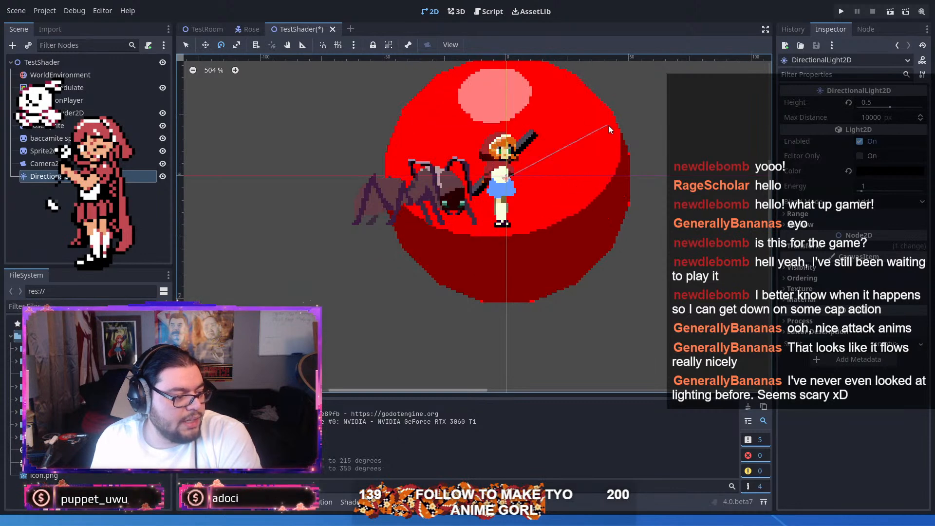
pyautogui.moveTo(608, 124); pyautogui.dragTo(583, 221)
pyautogui.moveTo(444, 189); pyautogui.dragTo(402, 128)
pyautogui.moveTo(465, 219); pyautogui.dragTo(555, 128)
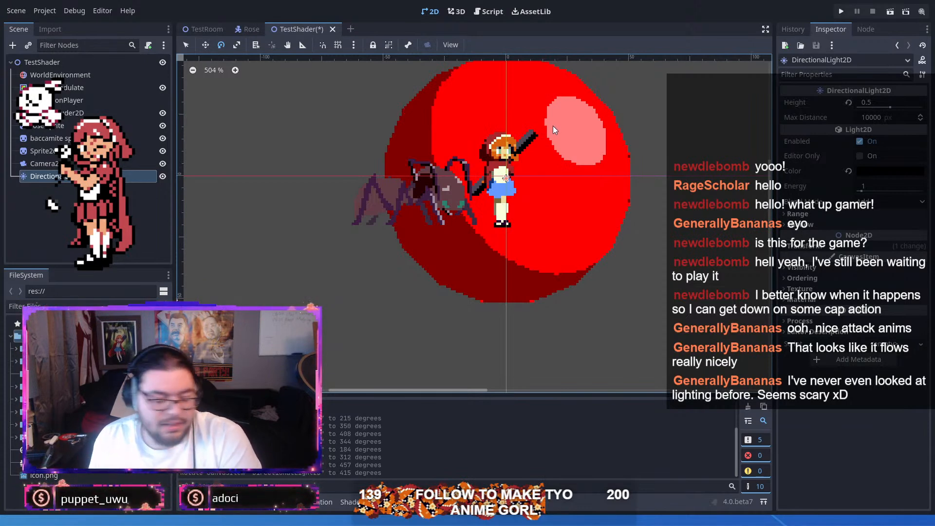
# Step: Set the directional light's rotation to 405 degrees, save the TestShader scene, and switch to the Kadbug sprite in Aseprite
pyautogui.moveTo(586, 128); pyautogui.dragTo(566, 116)
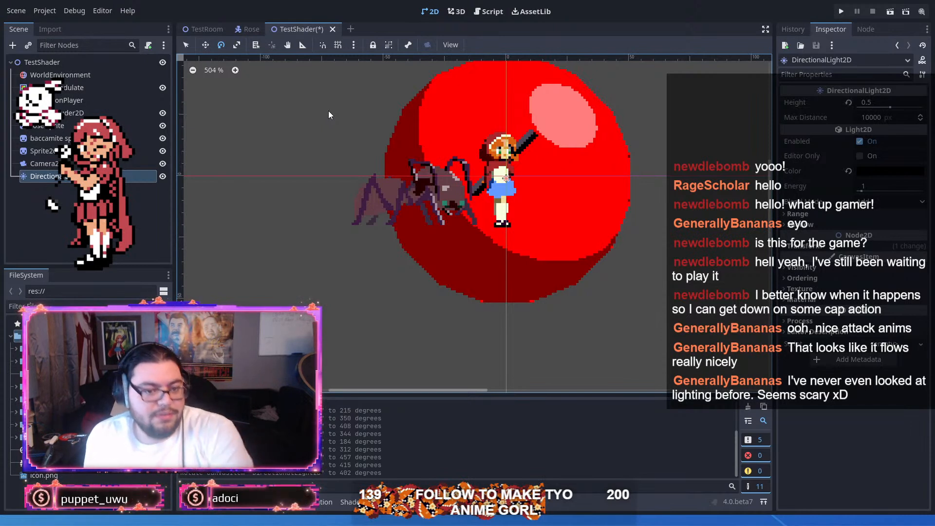
pyautogui.moveTo(633, 98); pyautogui.dragTo(597, 115)
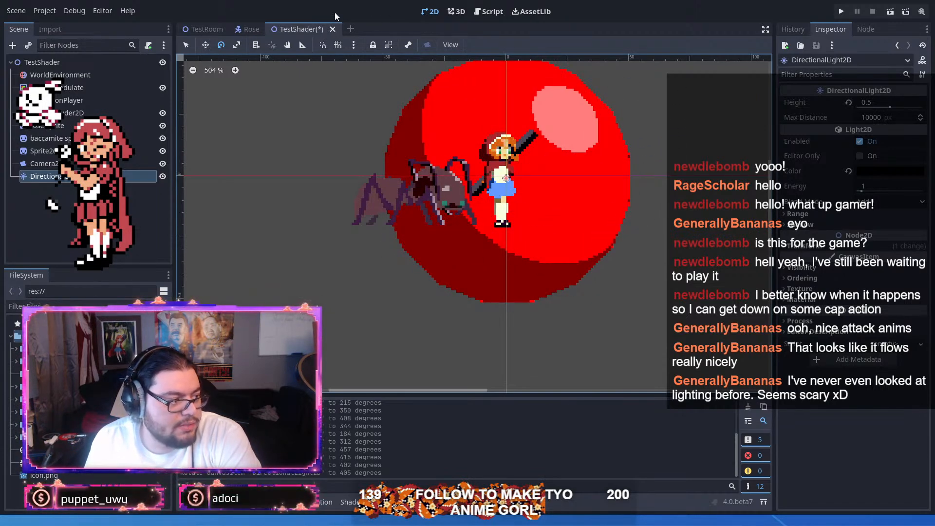
pyautogui.hotkey('ctrl', 's')
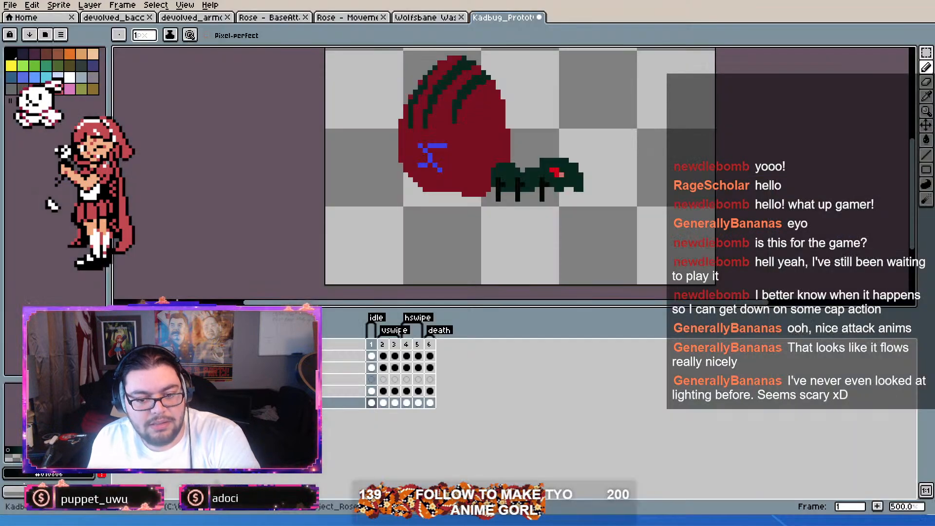
pyautogui.click(877, 1)
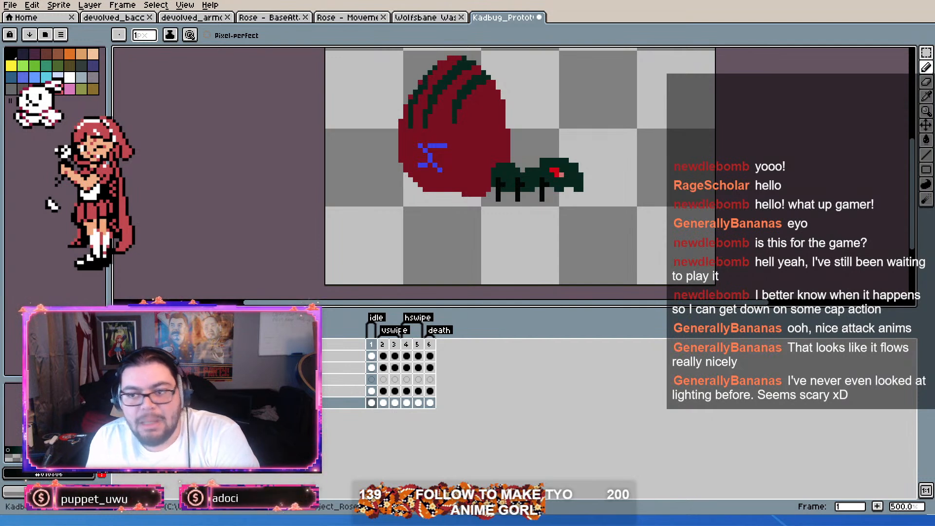
# Step: Make the layers with the Kadbug's long raised forelegs visible
pyautogui.scroll(-5, 586, 243)
pyautogui.scroll(5, 610, 188)
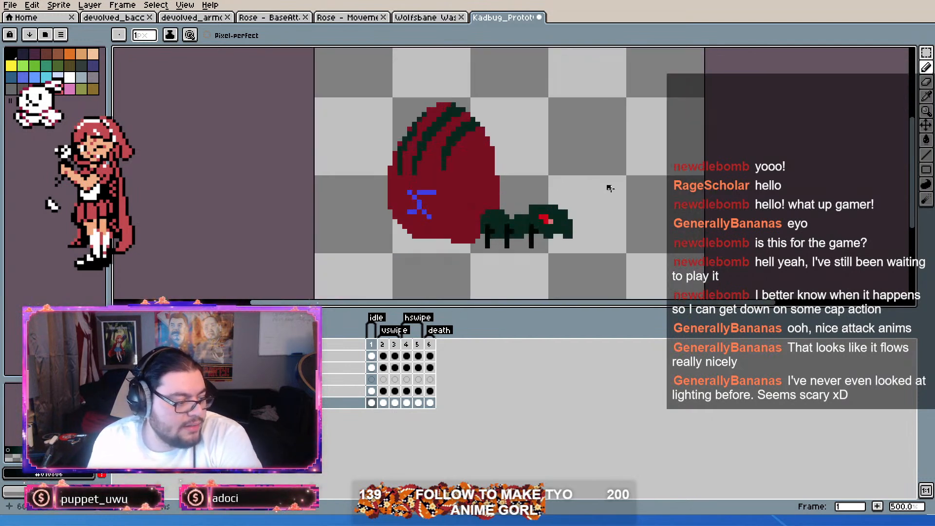
pyautogui.moveTo(384, 391)
pyautogui.mouseDown()
pyautogui.moveTo(429, 391)
pyautogui.moveTo(397, 401)
pyautogui.moveTo(375, 391)
pyautogui.mouseUp()
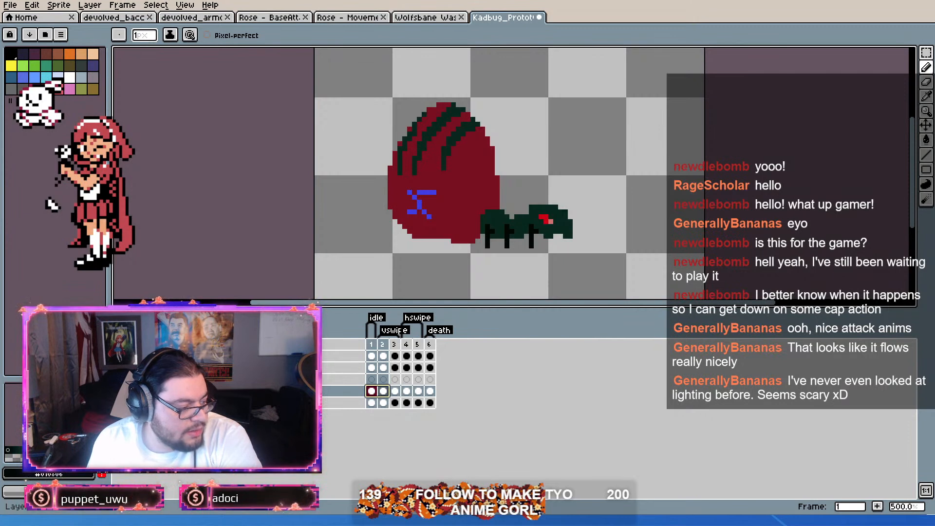
pyautogui.hotkey('shift', 'x')
pyautogui.hotkey('shift', 'x')
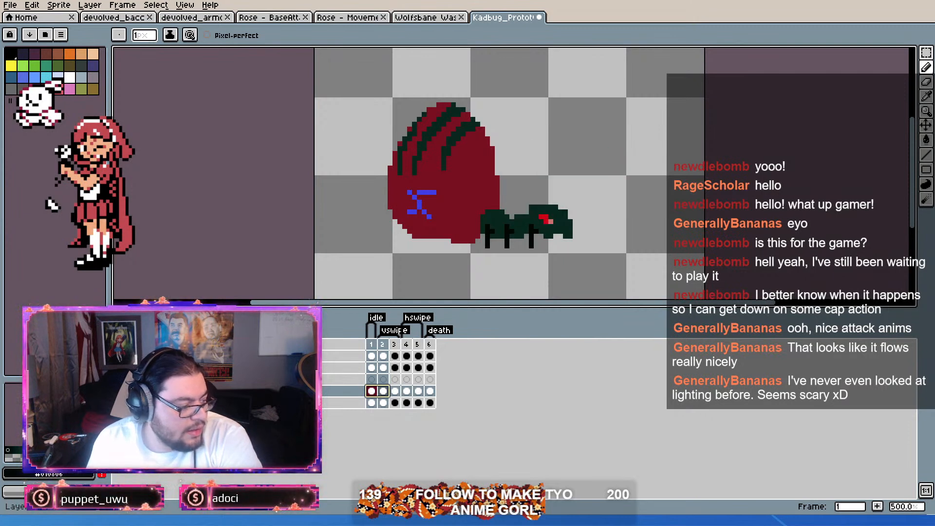
pyautogui.hotkey('shift', 'x')
pyautogui.scroll(2, 586, 216)
pyautogui.click(926, 53)
pyautogui.moveTo(500, 211); pyautogui.dragTo(566, 231)
pyautogui.hotkey('ctrl', 'd')
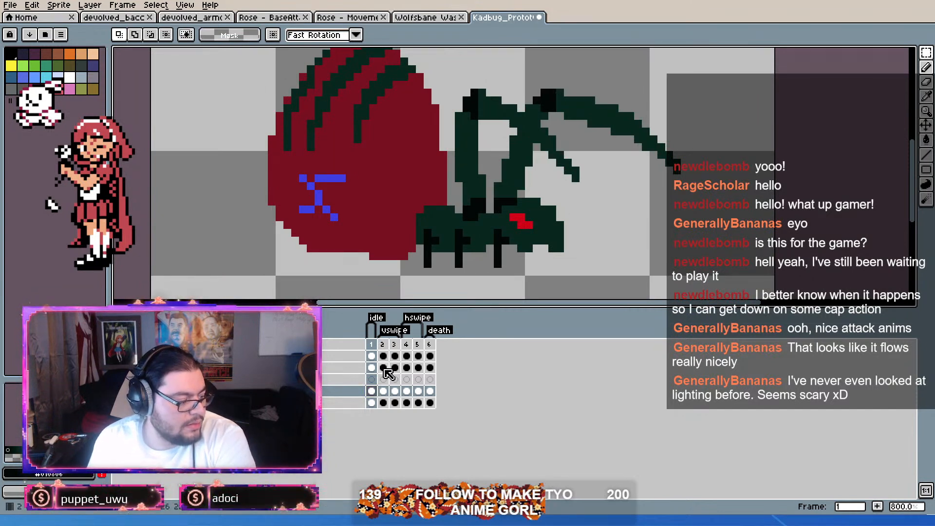
# Step: Hide the layer with the Kadbug's red striped abdomen
pyautogui.hotkey('shift', 'x')
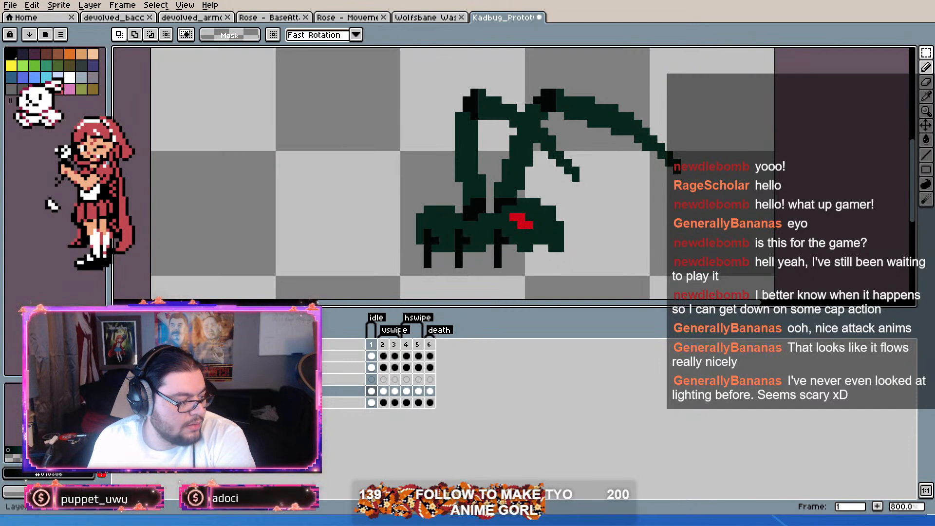
pyautogui.hotkey('shift', 'x')
pyautogui.hotkey('shift', 'x')
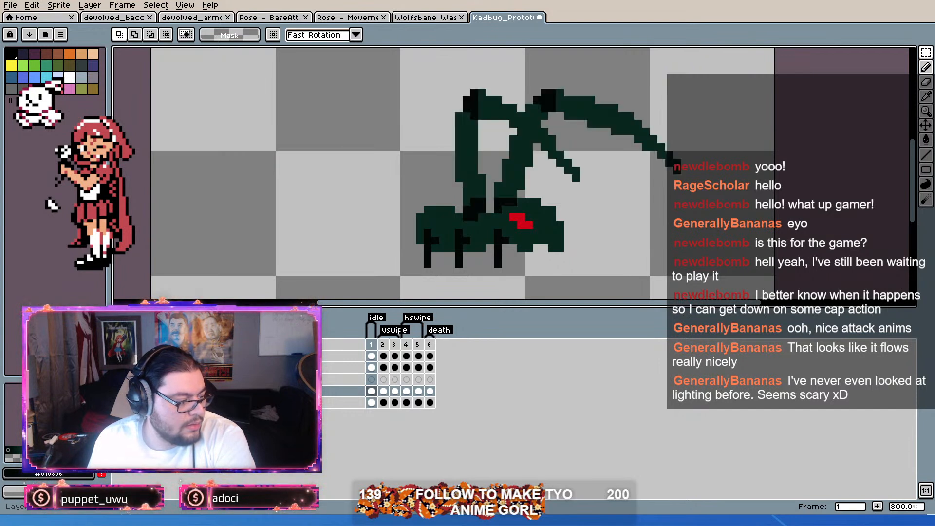
# Step: Delete the bright red eye pixels from the second layer in frames 3 and 4
pyautogui.click(374, 369)
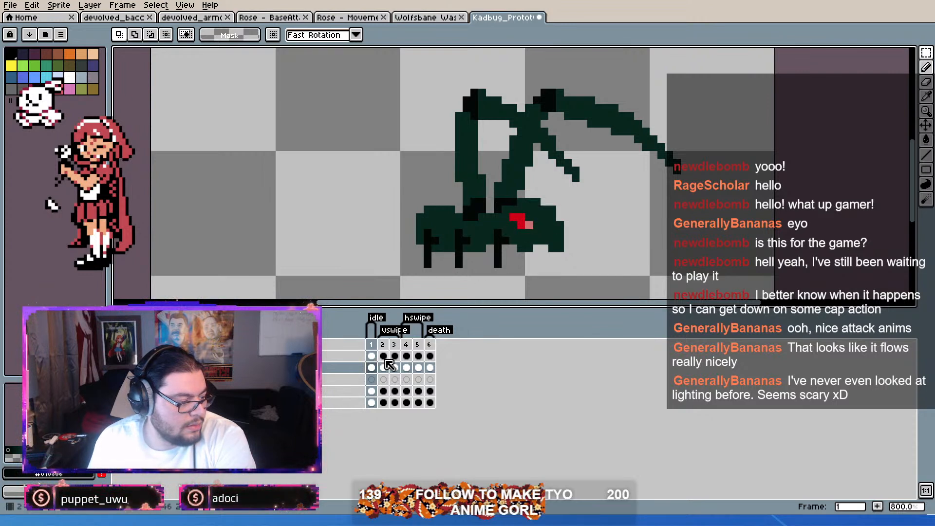
pyautogui.press('.')
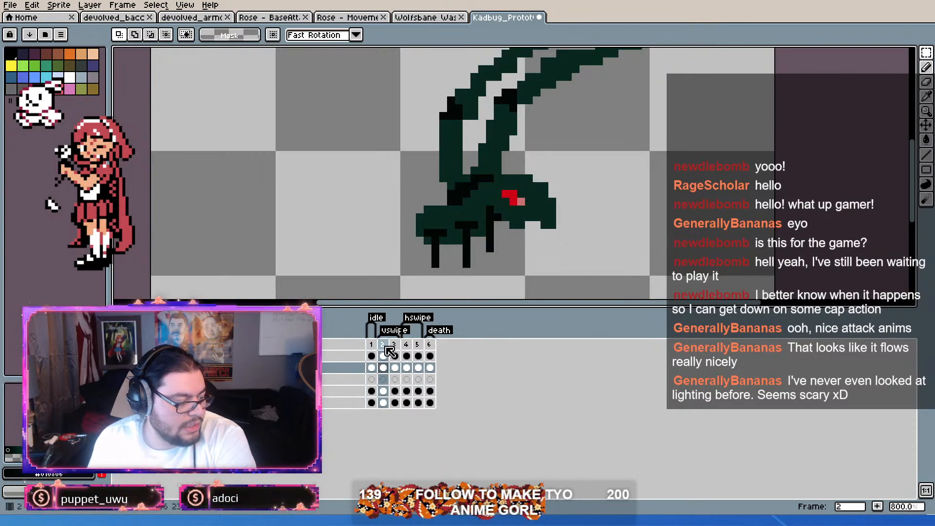
pyautogui.press('.')
pyautogui.moveTo(505, 218); pyautogui.dragTo(531, 236)
pyautogui.press('Delete')
pyautogui.press('.')
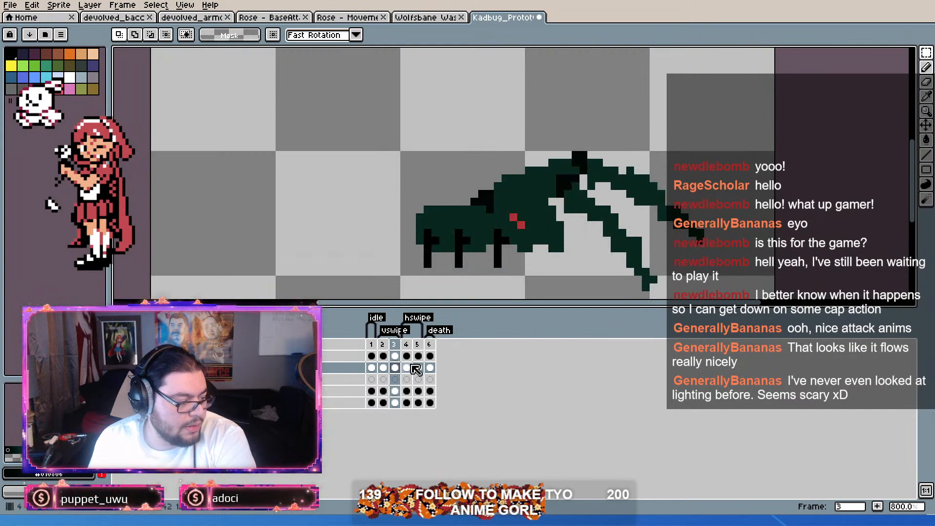
pyautogui.moveTo(498, 194); pyautogui.dragTo(517, 206)
pyautogui.press('Delete')
# Step: Delete the bright red eye pixels from the second layer in frames 5 and 6
pyautogui.click(420, 368)
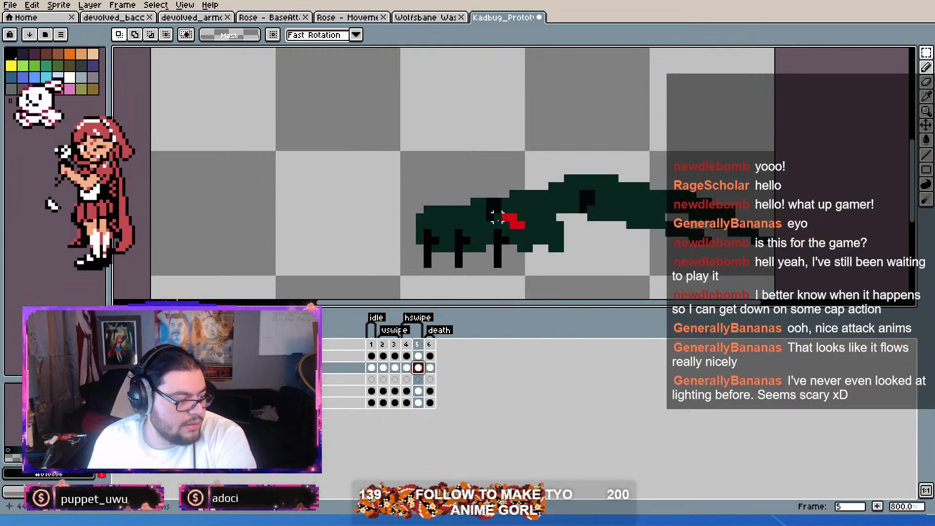
pyautogui.moveTo(499, 211); pyautogui.dragTo(520, 232)
pyautogui.press('Delete')
pyautogui.click(430, 368)
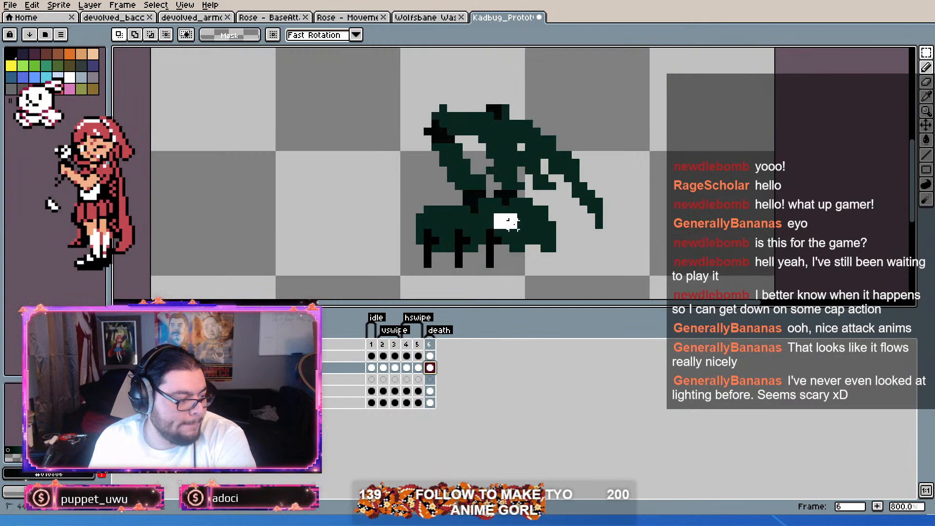
pyautogui.press('Delete')
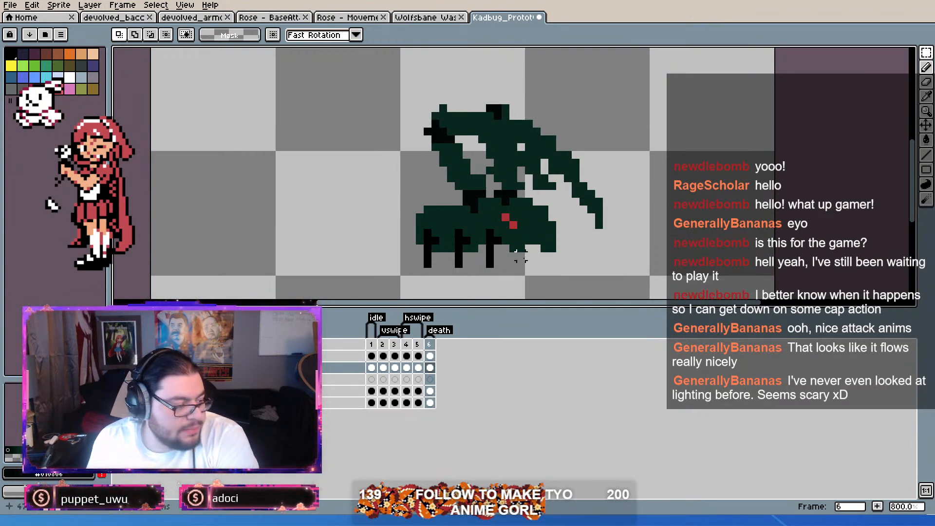
pyautogui.scroll(1, 521, 256)
pyautogui.scroll(-1, 544, 176)
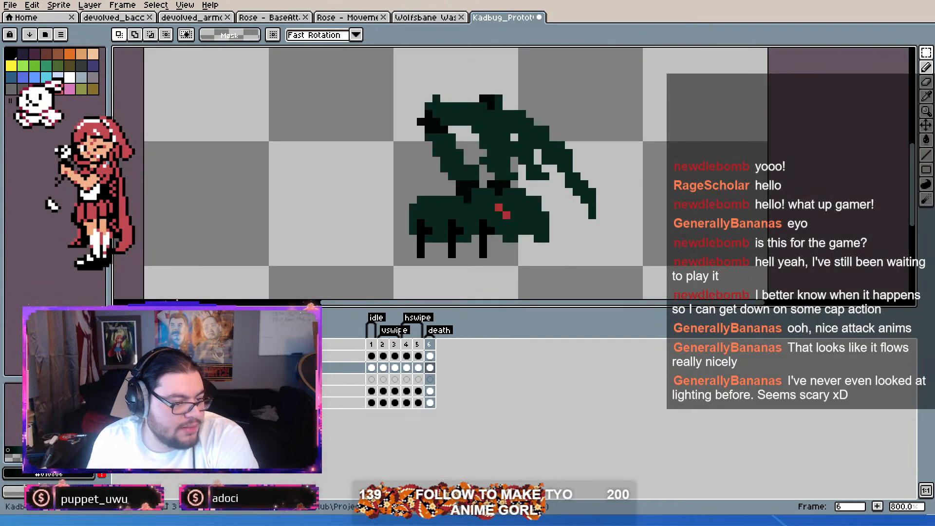
# Step: Pick the eye's bright red for the Pencil and repaint the eye on the bottom layer, starting with frame 1
pyautogui.click(925, 67)
pyautogui.click(373, 392)
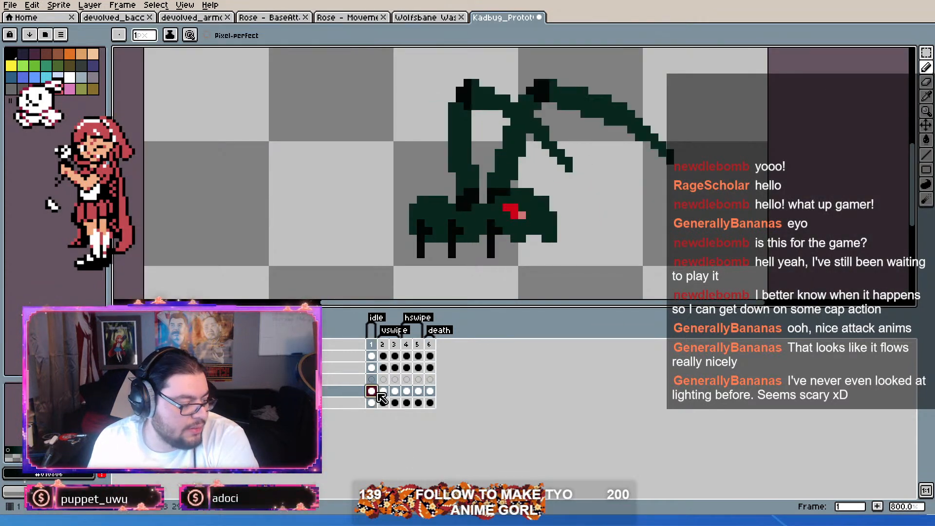
pyautogui.scroll(1, 557, 207)
pyautogui.keyDown('alt'); pyautogui.click(505, 198); pyautogui.keyUp('alt')
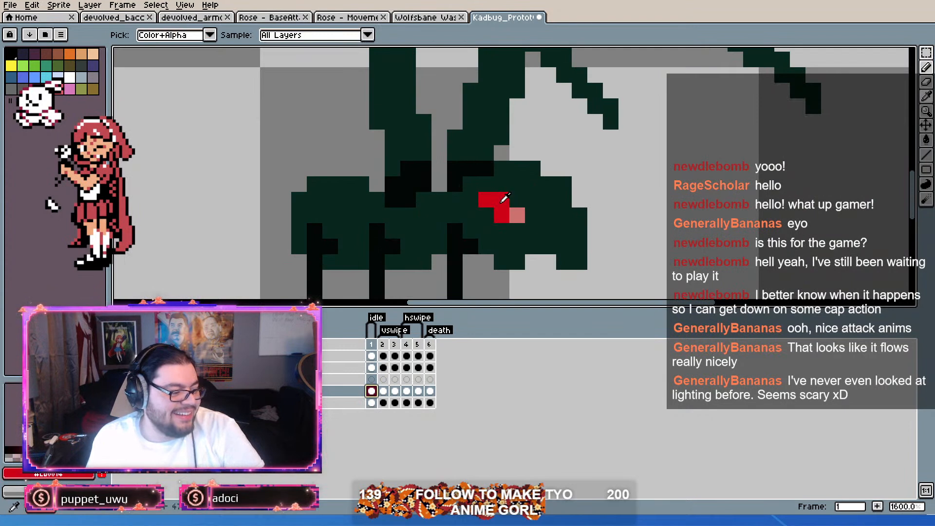
pyautogui.click(373, 403)
pyautogui.click(443, 274)
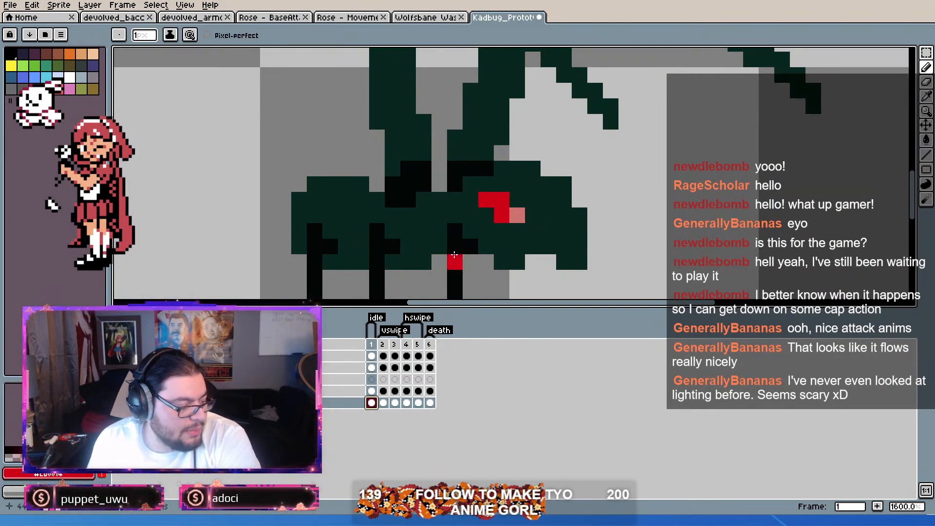
pyautogui.press('Right')
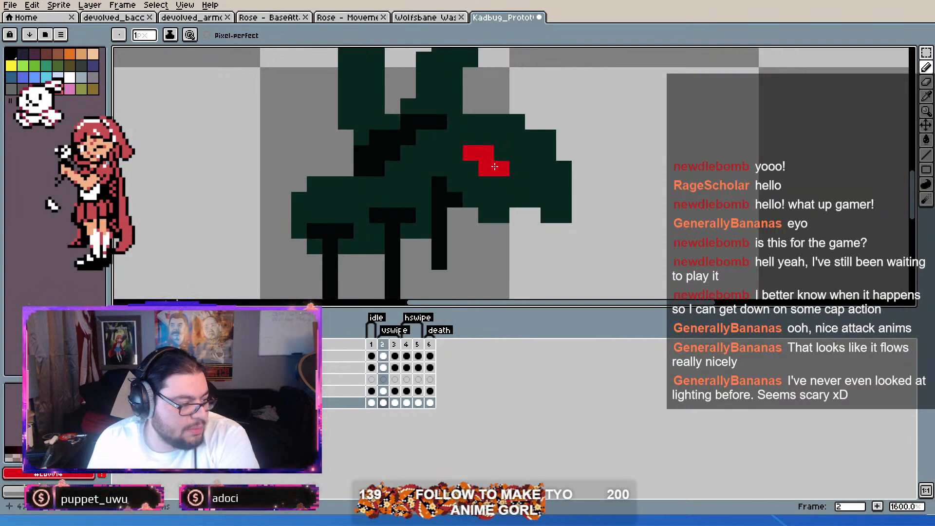
# Step: Paint the eye's pixels bright red on the bottom layer in frames 3, 4, 5 and 6
pyautogui.press('Right')
pyautogui.moveTo(482, 210); pyautogui.dragTo(496, 211)
pyautogui.press('Right')
pyautogui.moveTo(458, 155); pyautogui.dragTo(465, 156)
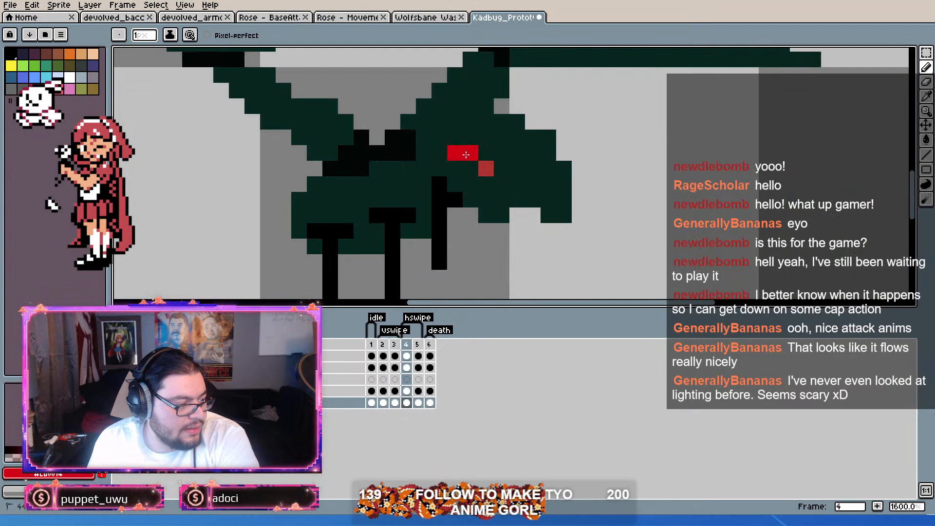
pyautogui.press('Right')
pyautogui.moveTo(470, 200)
pyautogui.mouseDown()
pyautogui.moveTo(484, 202)
pyautogui.moveTo(472, 201)
pyautogui.moveTo(483, 212)
pyautogui.mouseUp()
pyautogui.press('Right')
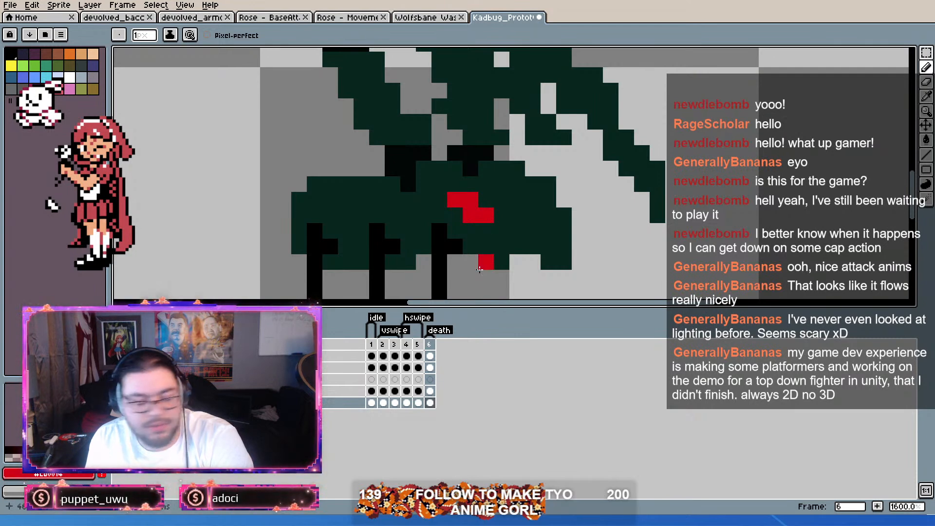
# Step: Step through the animation frames and examine the repainted eye close up and at normal size
pyautogui.press('Right')
pyautogui.press('Right')
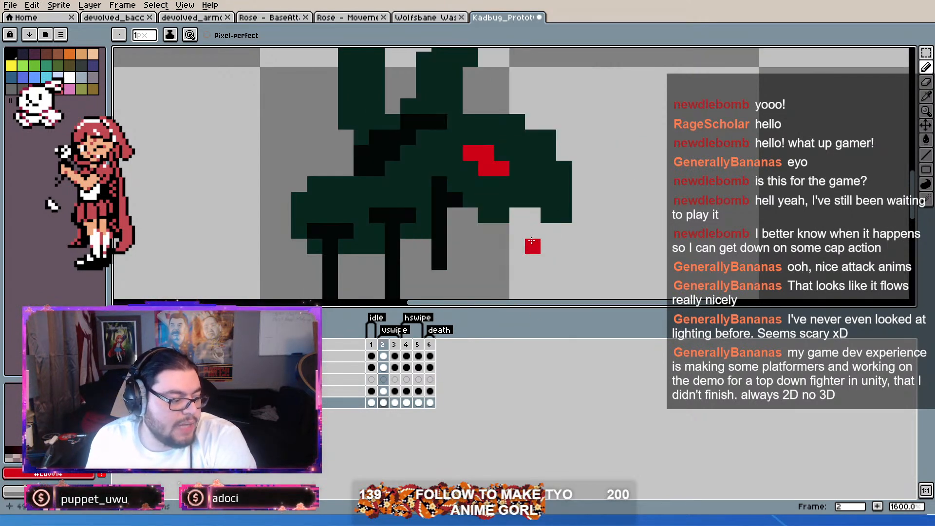
pyautogui.press('Left')
pyautogui.press('Left')
pyautogui.press('Left')
pyautogui.press('Left')
pyautogui.press('Left')
pyautogui.press('Left')
pyautogui.press('Left')
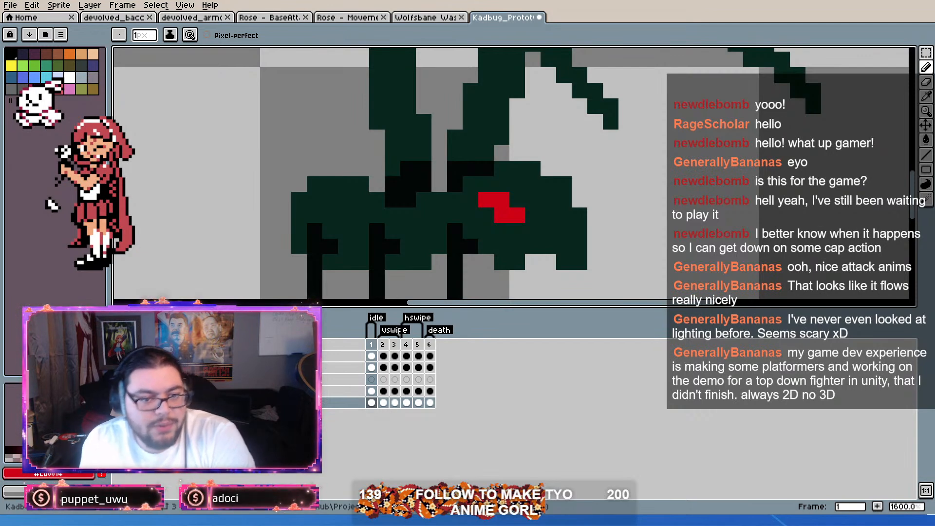
pyautogui.scroll(-5, 672, 256)
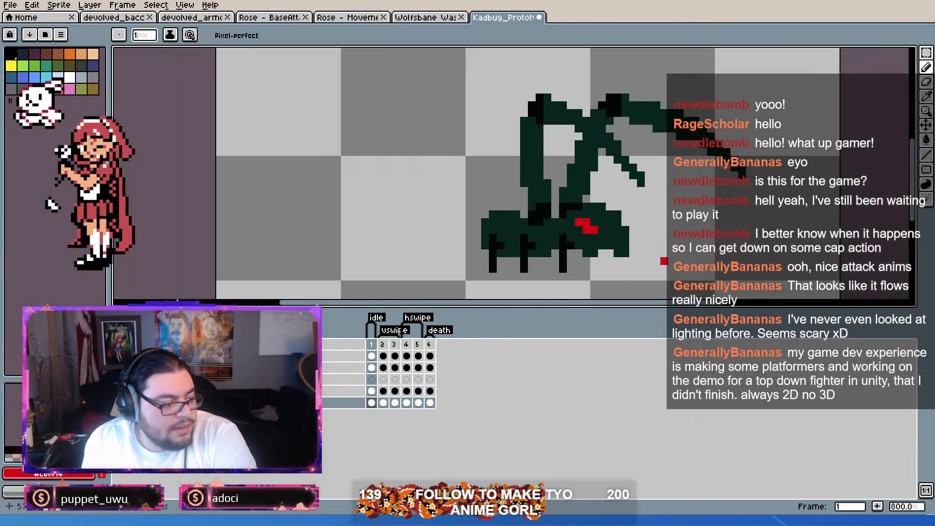
pyautogui.scroll(4, 672, 254)
pyautogui.scroll(1, 671, 191)
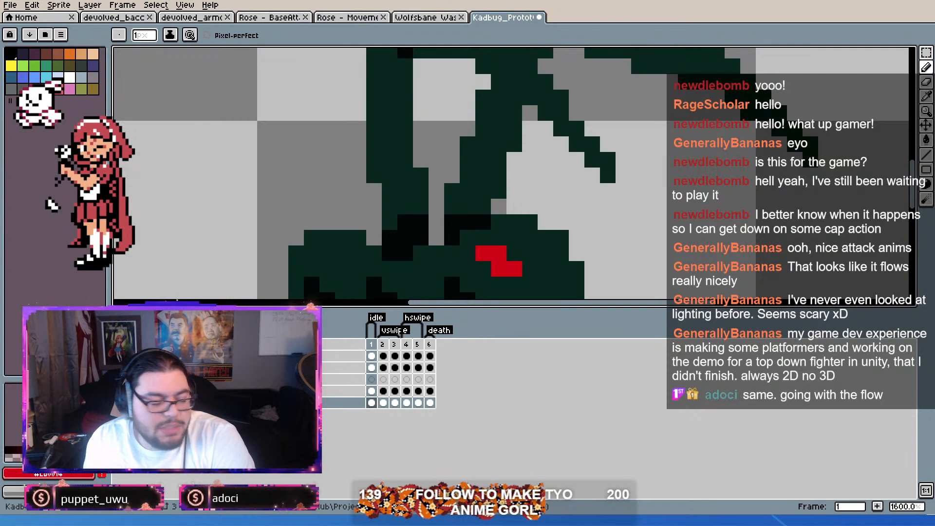
pyautogui.scroll(-4, 565, 218)
pyautogui.scroll(2, 566, 218)
pyautogui.scroll(2, 565, 218)
pyautogui.scroll(-2, 566, 221)
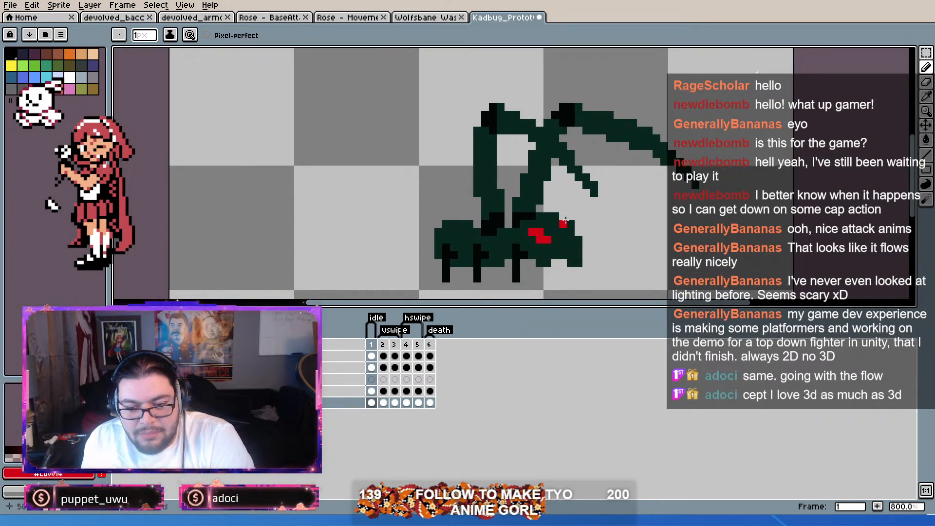
pyautogui.click(416, 344)
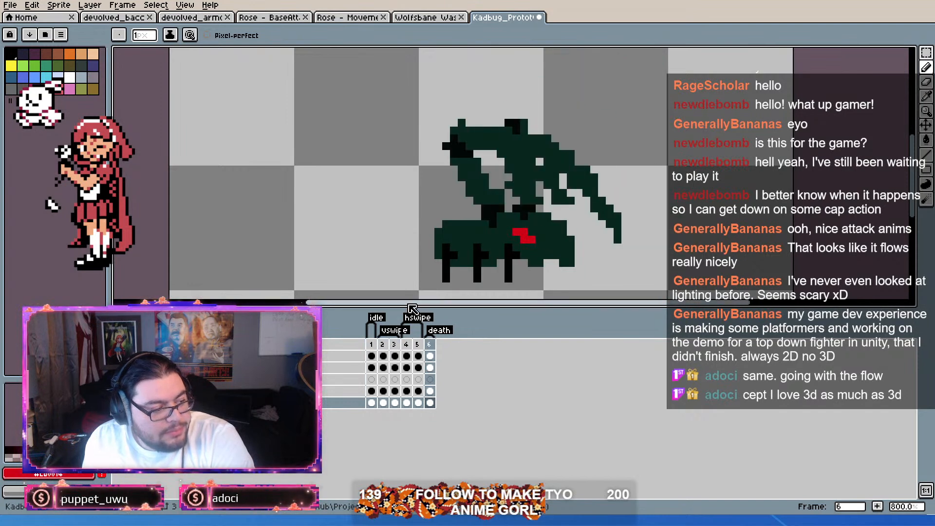
# Step: Erase the single stray dark green pixel above the claw arm on the second layer of frame 6
pyautogui.scroll(2, 585, 209)
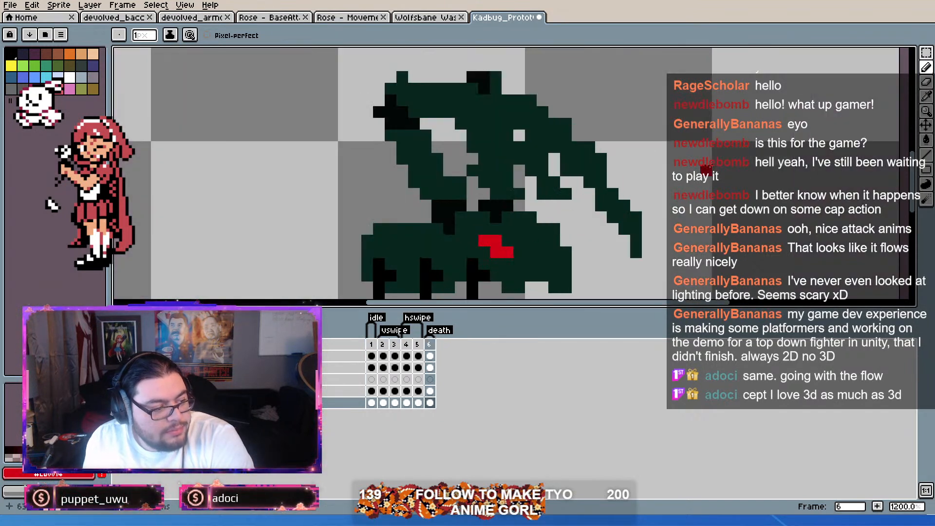
pyautogui.click(926, 68)
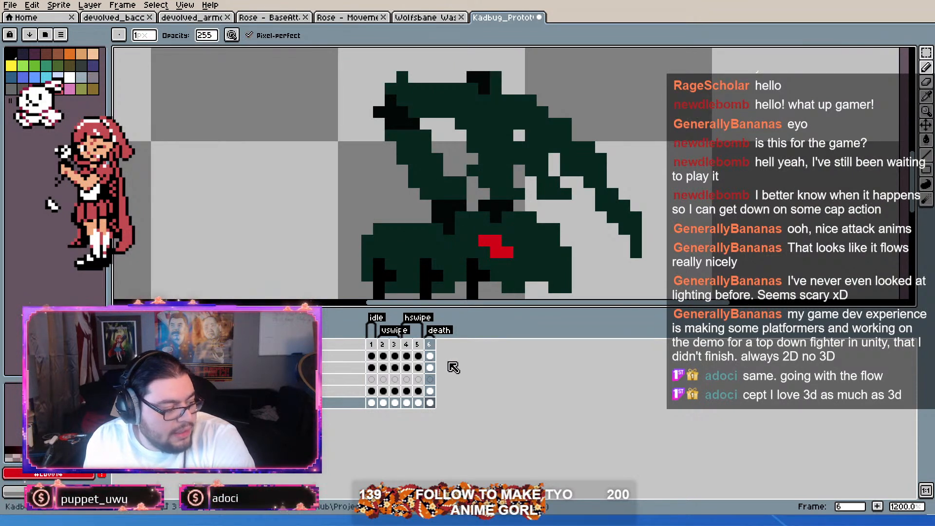
pyautogui.click(430, 368)
pyautogui.rightClick(403, 77)
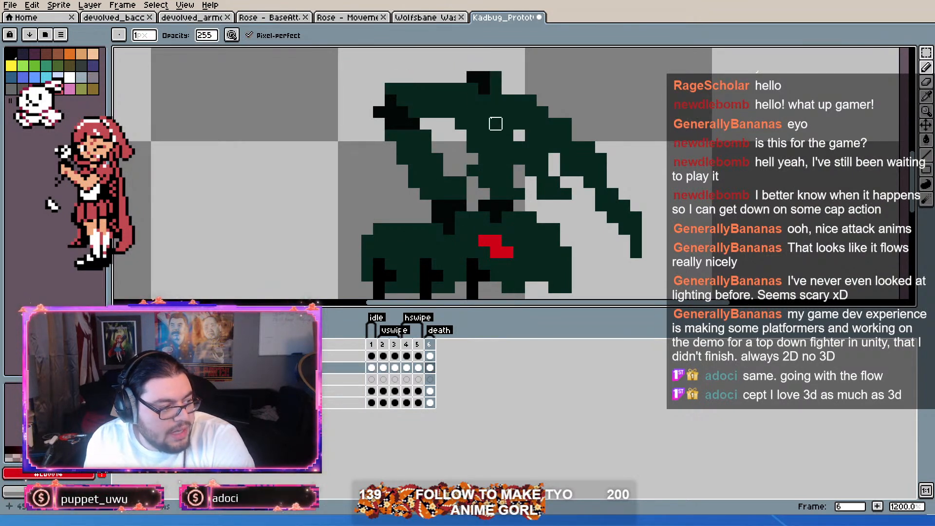
# Step: Step back through frames 5 to 1 on the second layer and examine the Kadbug's claw arms close up
pyautogui.press(',')
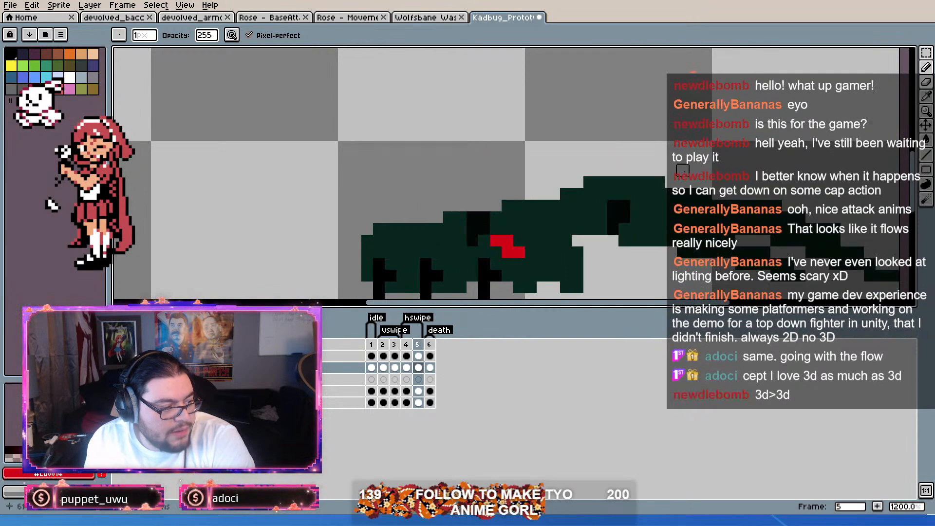
pyautogui.scroll(-2, 683, 170)
pyautogui.press(',')
pyautogui.scroll(1, 557, 146)
pyautogui.press(',')
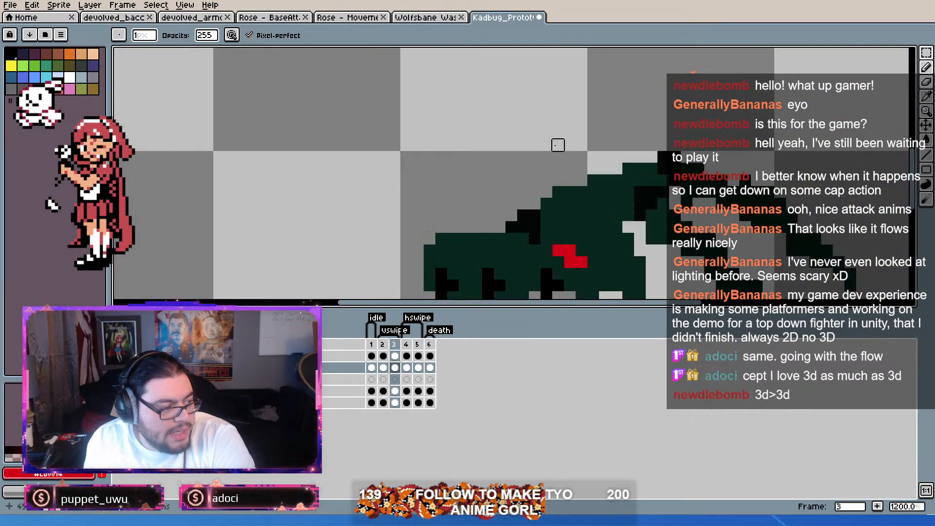
pyautogui.scroll(-1, 559, 145)
pyautogui.scroll(2, 663, 155)
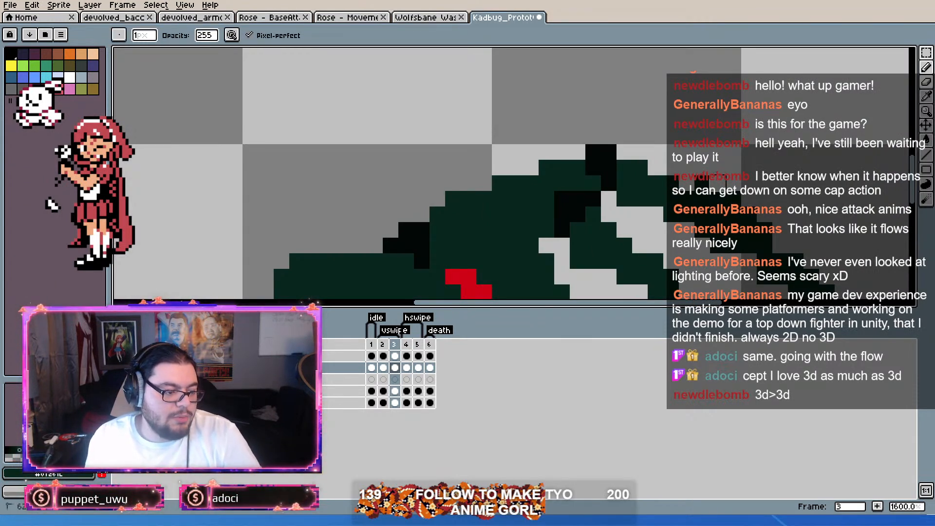
pyautogui.click(927, 82)
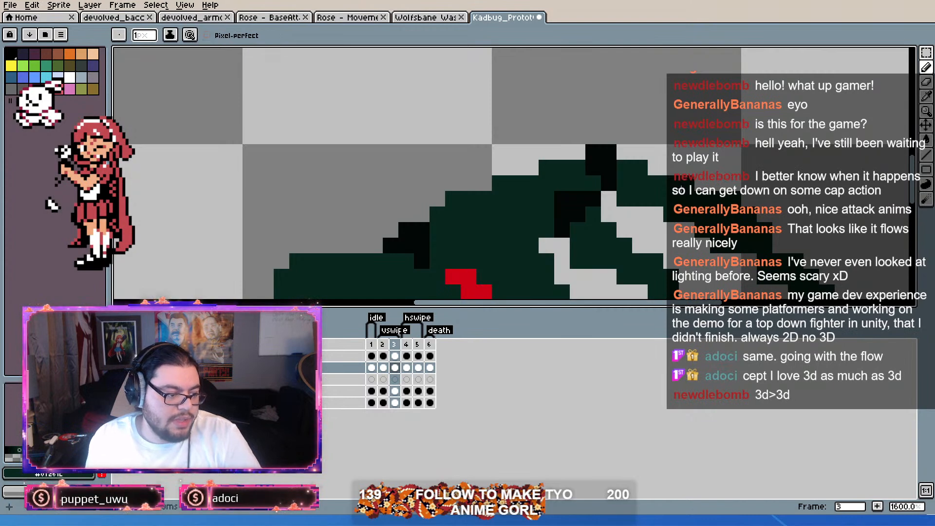
pyautogui.scroll(-3, 685, 206)
pyautogui.moveTo(687, 204); pyautogui.dragTo(678, 170)
pyautogui.scroll(2, 755, 219)
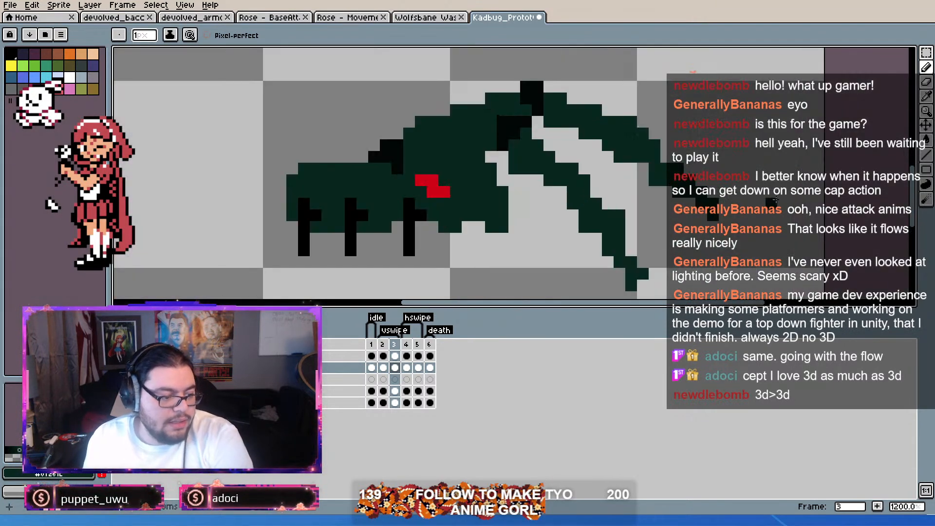
pyautogui.click(926, 67)
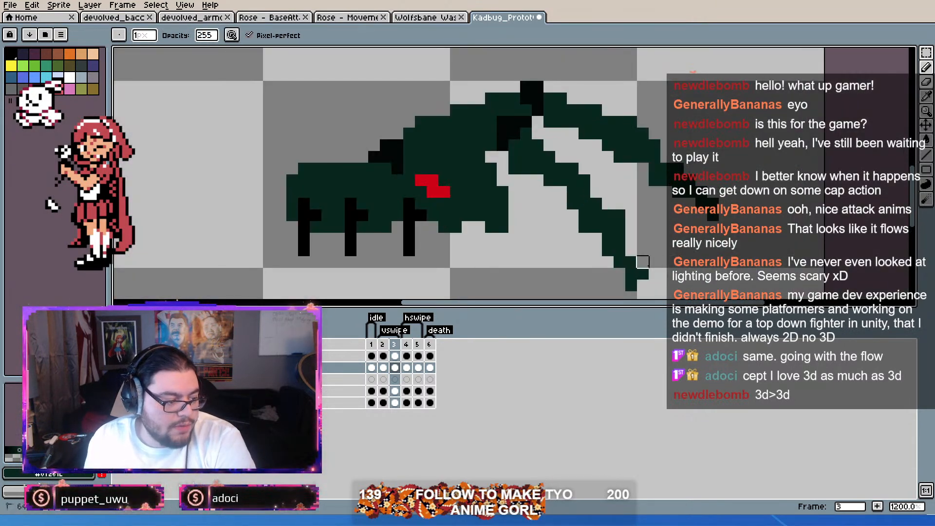
pyautogui.press('Left')
pyautogui.scroll(-4, 591, 209)
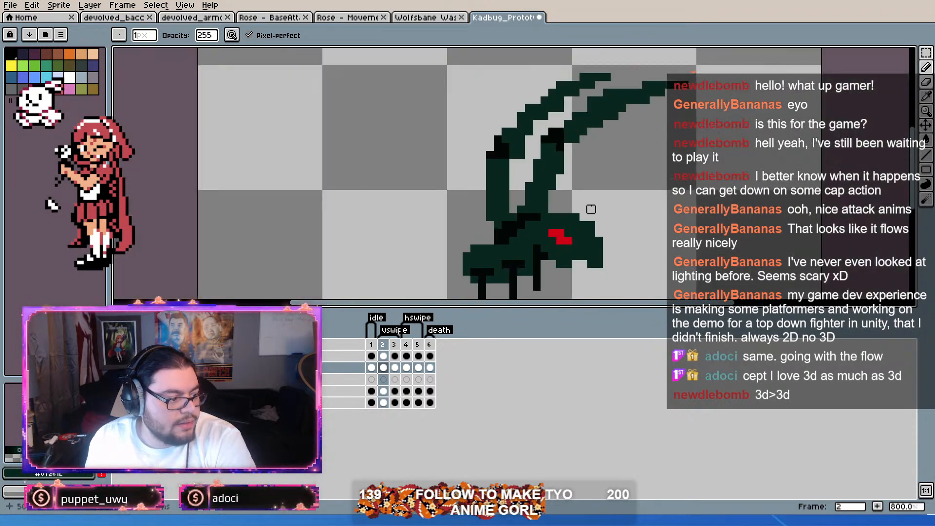
pyautogui.scroll(2, 599, 188)
pyautogui.press('Left')
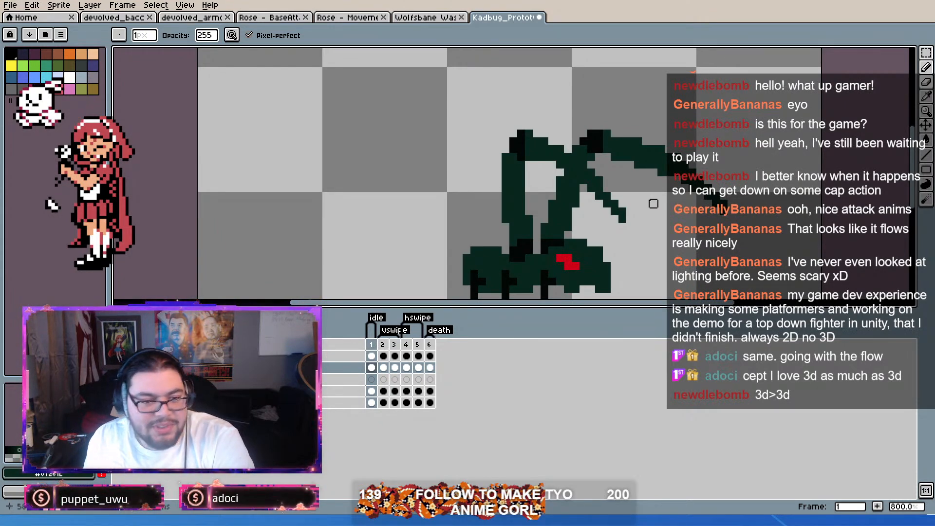
# Step: Review the whole Kadbug sprite at a wider view and save the prototype file
pyautogui.press('Right')
pyautogui.scroll(2, 656, 192)
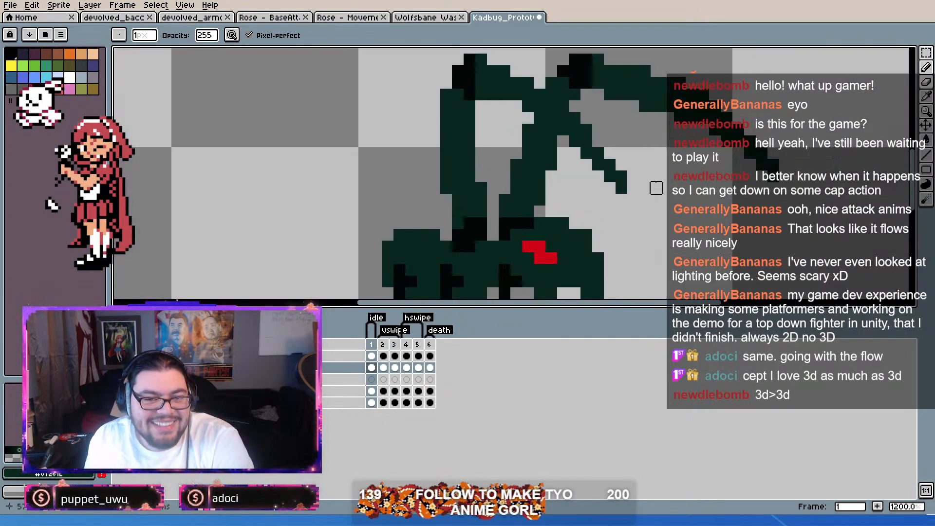
pyautogui.scroll(-2, 656, 188)
pyautogui.press('Return')
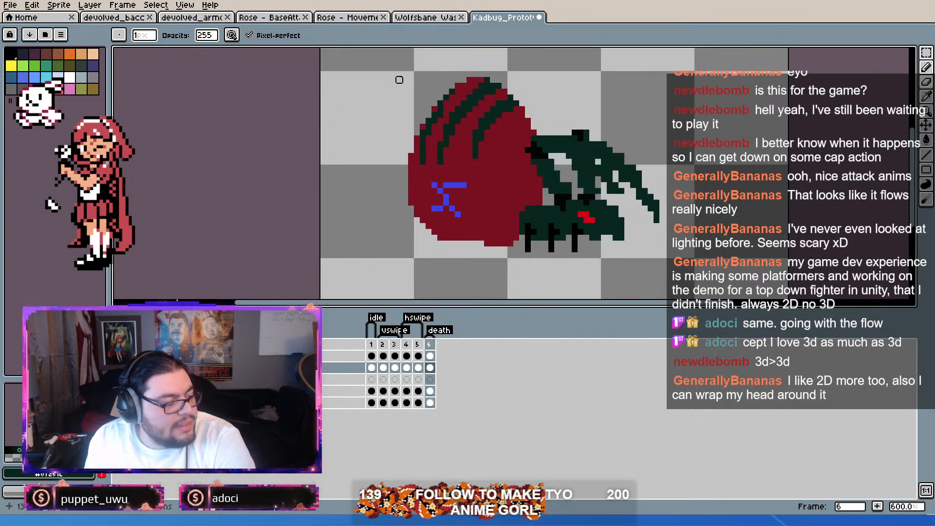
pyautogui.hotkey('ctrl', 's')
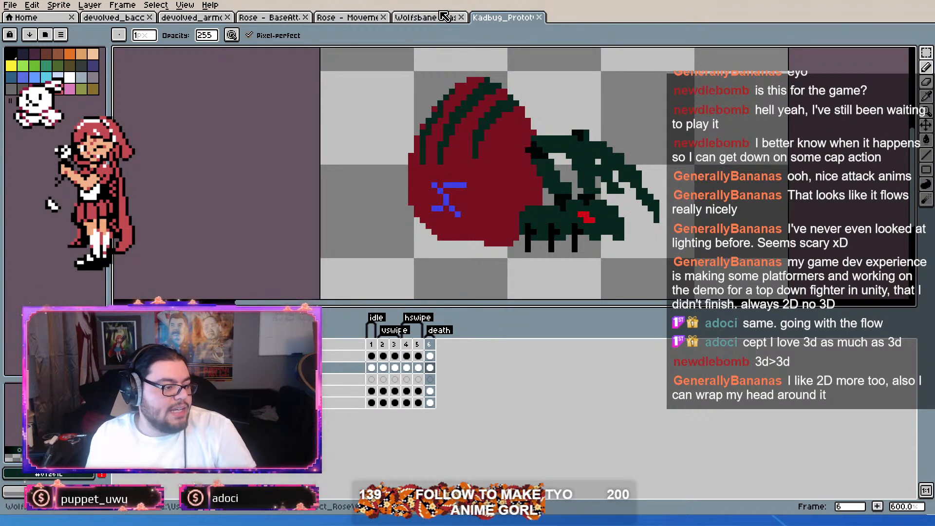
# Step: Switch to the Wolfsbane wasp sprite and play its animation from frame 1
pyautogui.click(445, 17)
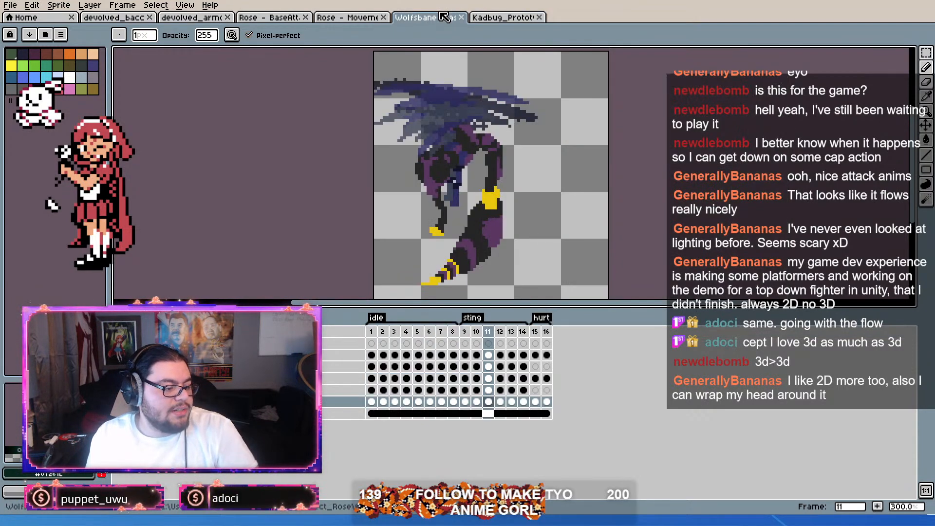
pyautogui.click(371, 332)
pyautogui.press('Return')
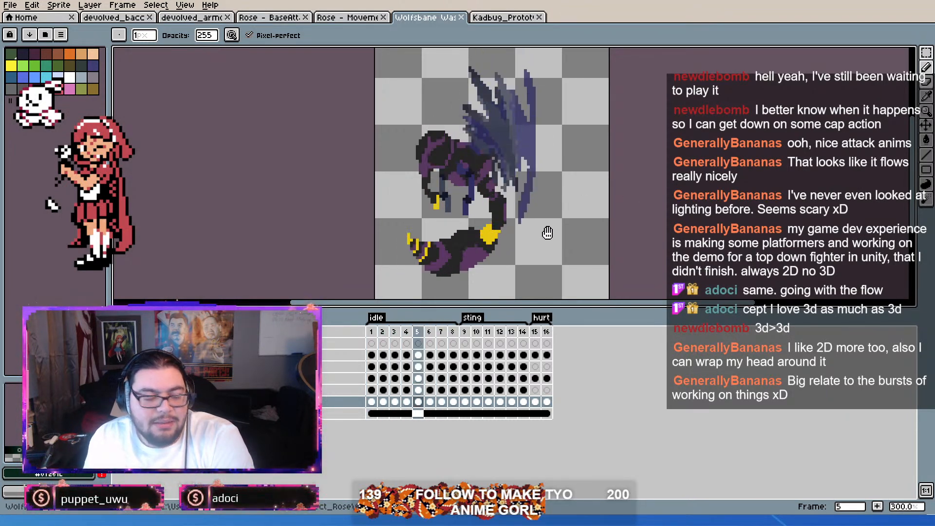
# Step: Compare frame 1 of the Kadbug prototype with the Wolfsbane wasp sprite, switching back and forth between the two files
pyautogui.hotkey('ctrl', 'Tab')
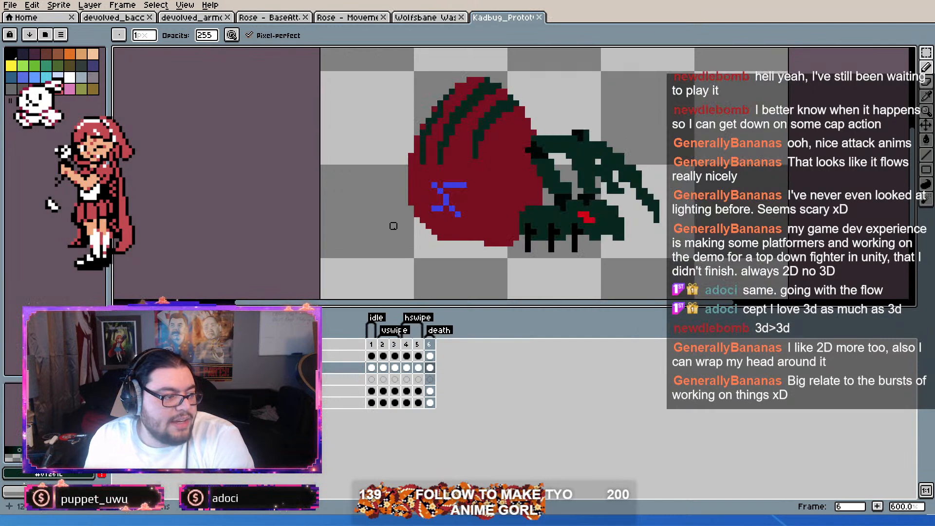
pyautogui.click(372, 346)
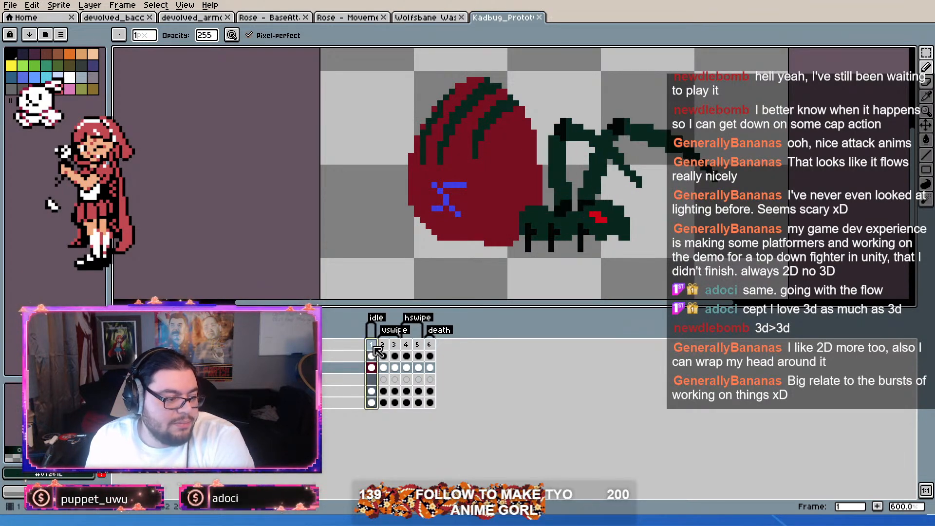
pyautogui.click(441, 20)
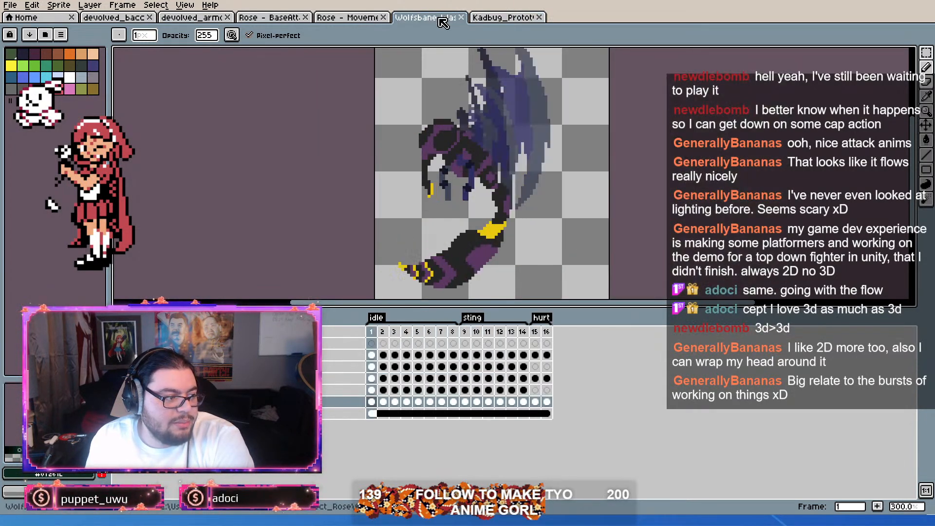
pyautogui.click(502, 17)
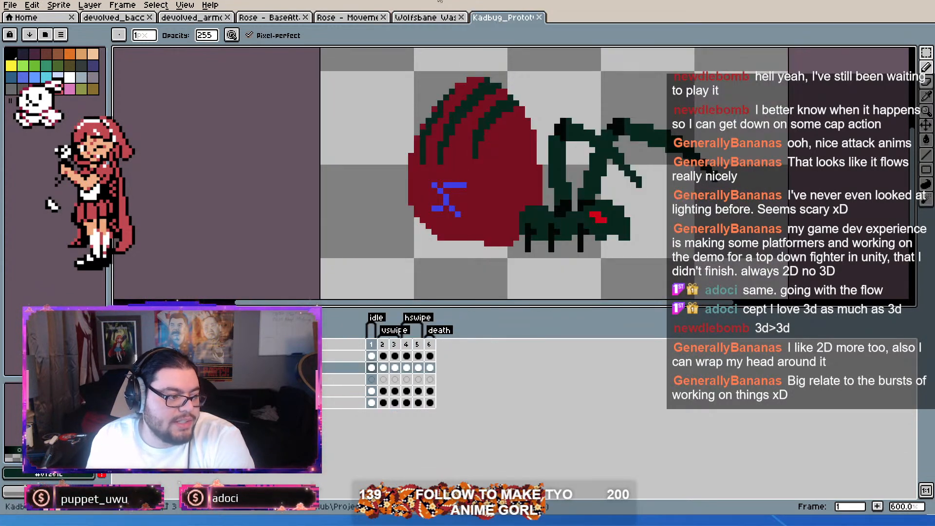
pyautogui.click(424, 19)
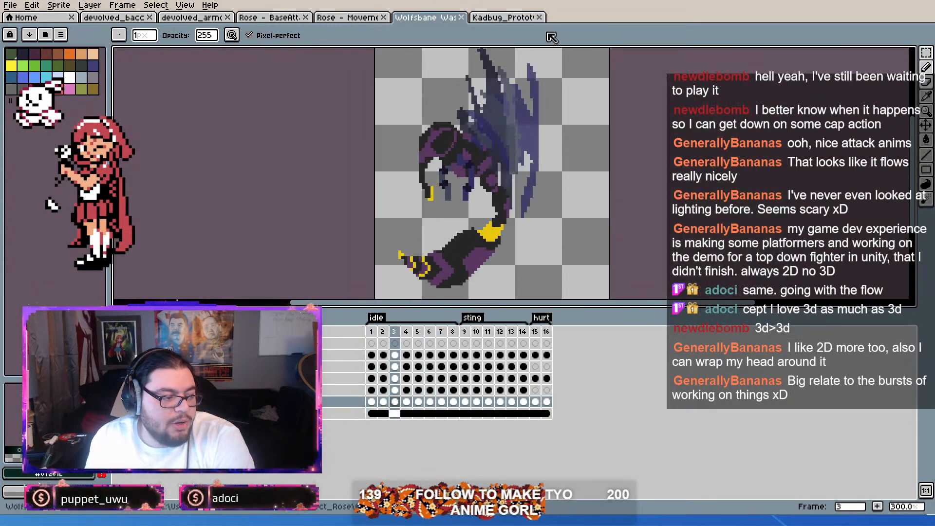
pyautogui.click(502, 18)
pyautogui.click(434, 19)
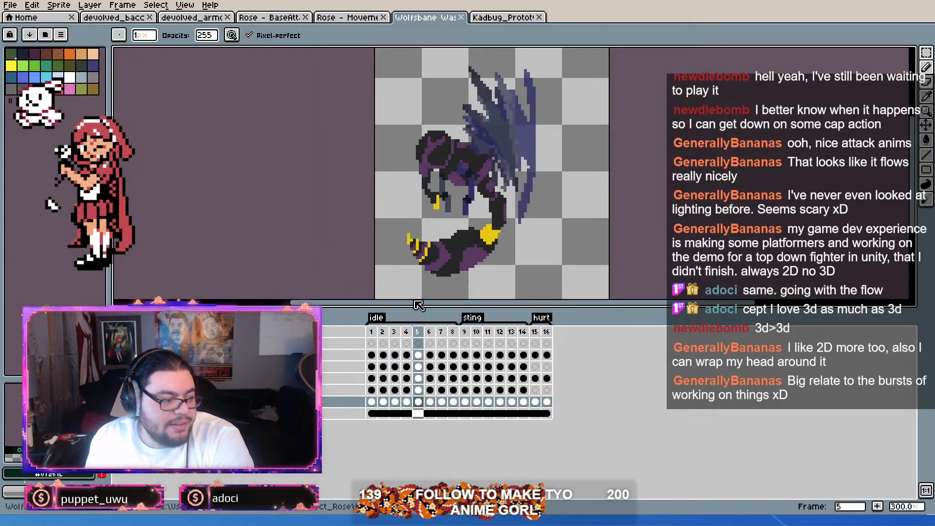
# Step: Scrub through the wasp's sting and idle frames to examine the poses, ending on frame 1
pyautogui.click(469, 332)
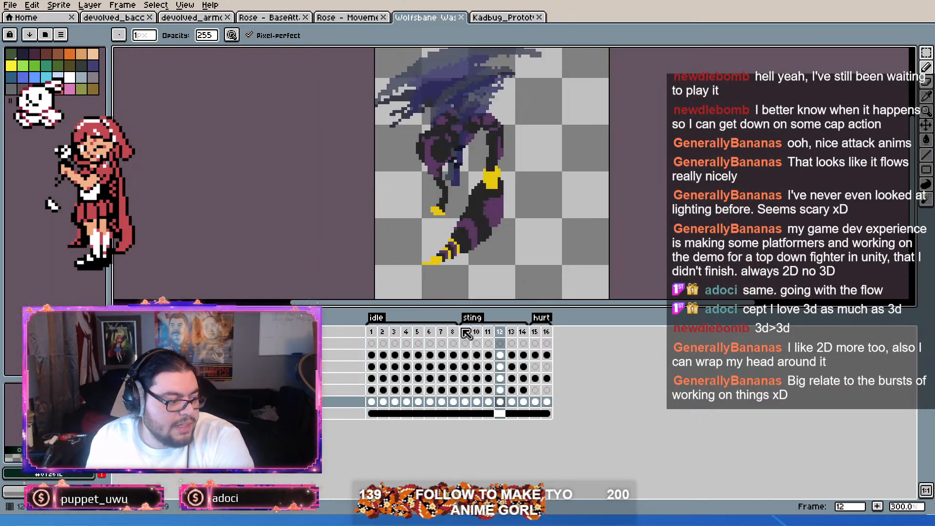
pyautogui.click(370, 331)
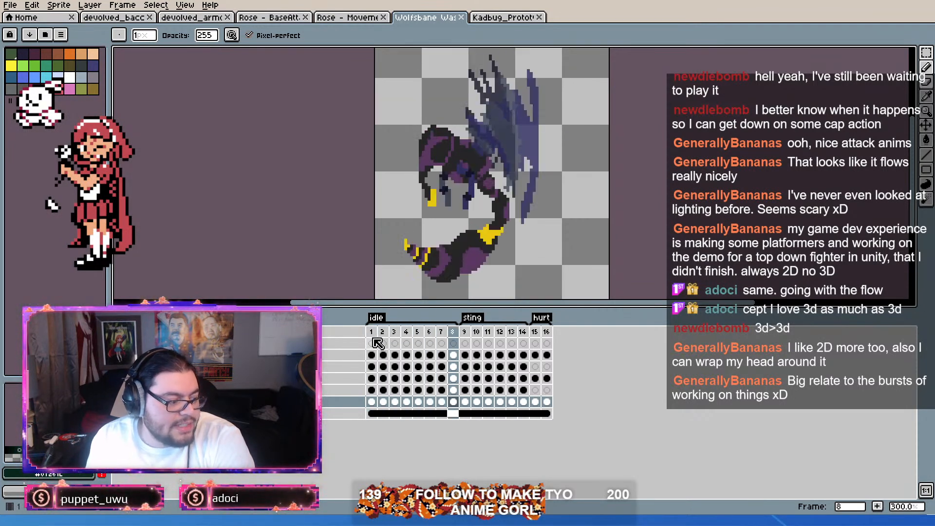
pyautogui.moveTo(371, 333); pyautogui.dragTo(346, 341)
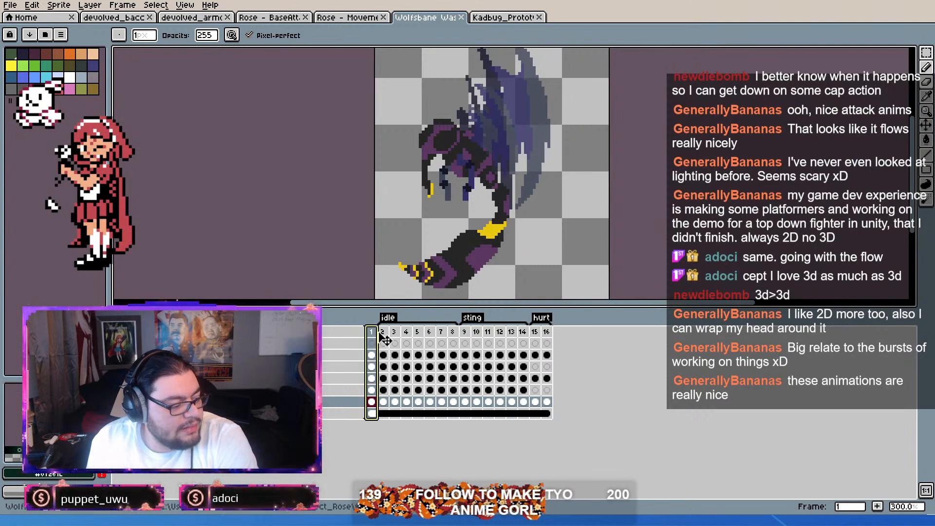
pyautogui.moveTo(379, 338); pyautogui.dragTo(424, 356)
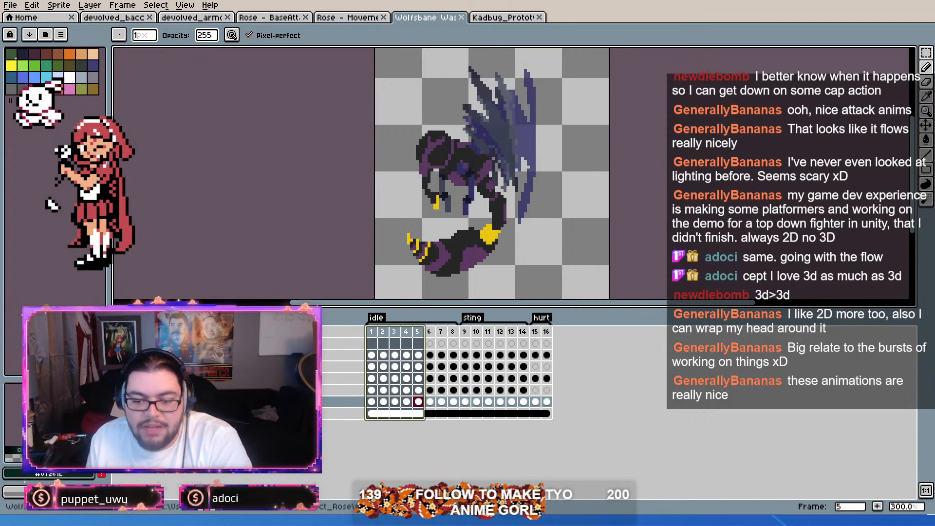
pyautogui.moveTo(371, 332)
pyautogui.mouseDown()
pyautogui.moveTo(566, 347)
pyautogui.moveTo(396, 335)
pyautogui.moveTo(464, 325)
pyautogui.moveTo(480, 335)
pyautogui.moveTo(414, 333)
pyautogui.moveTo(515, 335)
pyautogui.moveTo(371, 331)
pyautogui.mouseUp()
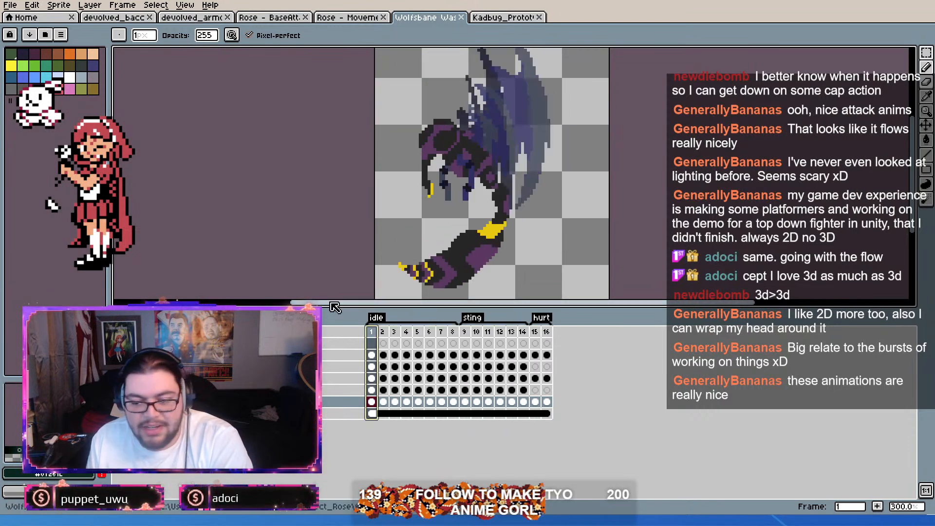
# Step: Return to the Kadbug prototype and scrub through frames 1 to 4 to examine its idle and swipe poses
pyautogui.click(525, 18)
pyautogui.moveTo(372, 356); pyautogui.dragTo(409, 351)
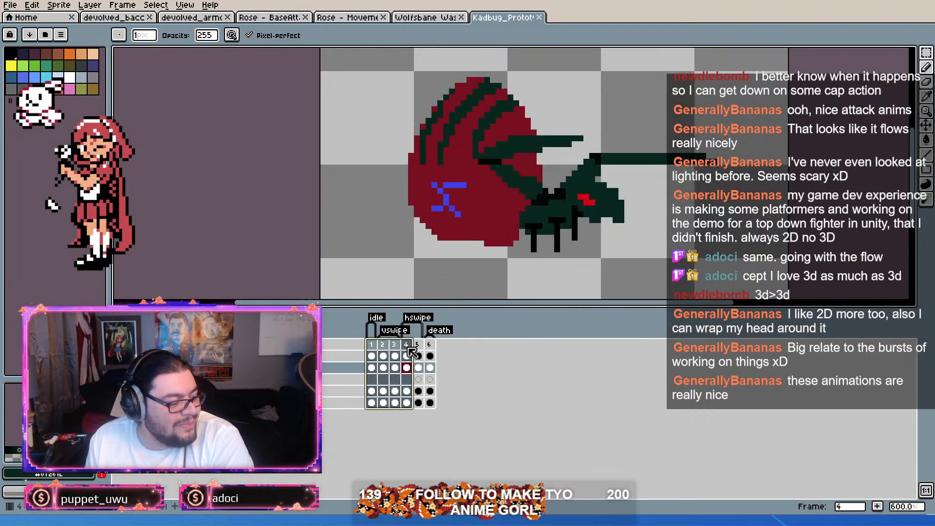
pyautogui.click(371, 345)
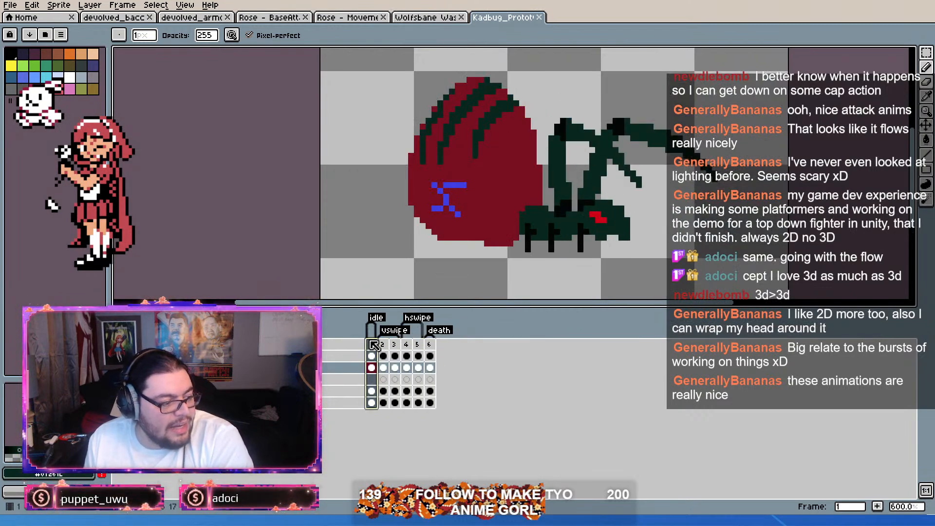
pyautogui.click(383, 344)
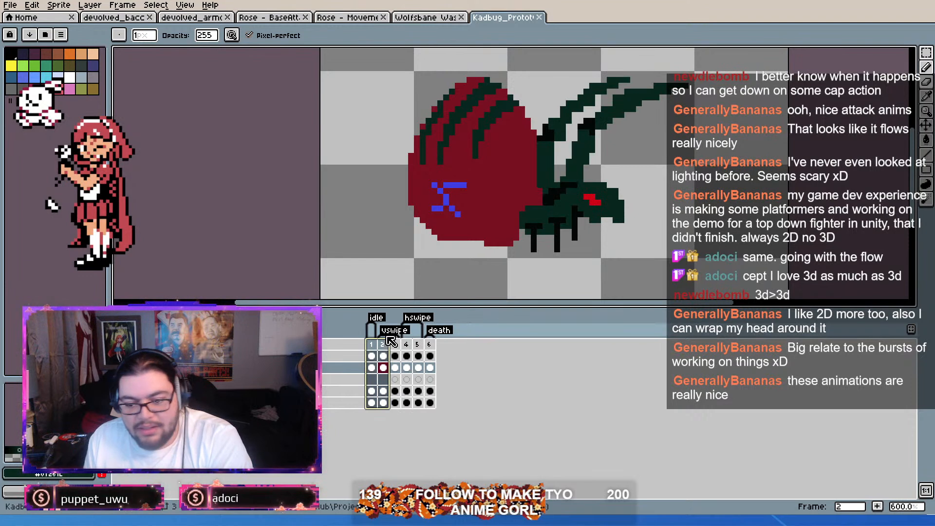
pyautogui.moveTo(371, 344); pyautogui.dragTo(401, 355)
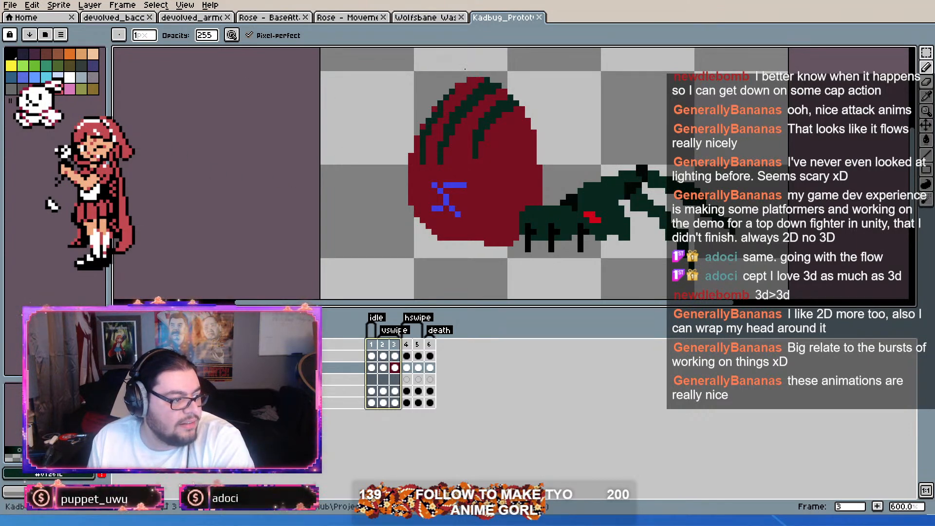
# Step: Clear the frame range selection and open the Kadbug_injured sprite file
pyautogui.click(470, 74)
pyautogui.click(616, 17)
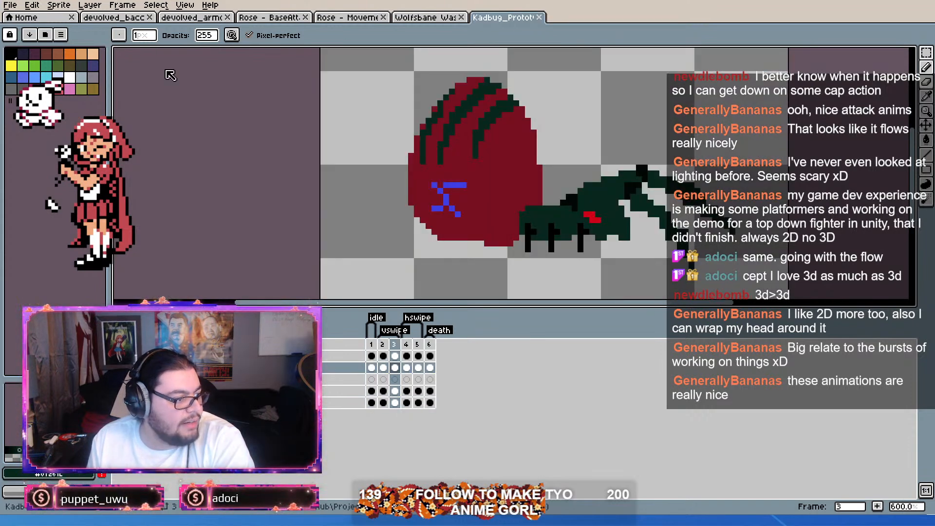
pyautogui.click(190, 84)
pyautogui.scroll(4, 522, 168)
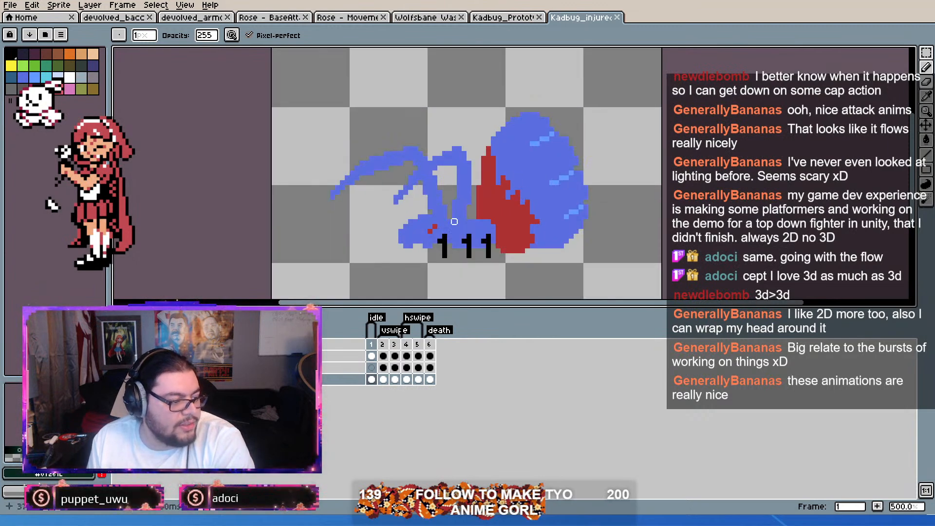
# Step: Compare the Kadbug prototype's poses with the injured Kadbug sprite, switching between the two files and ending on the prototype
pyautogui.click(515, 24)
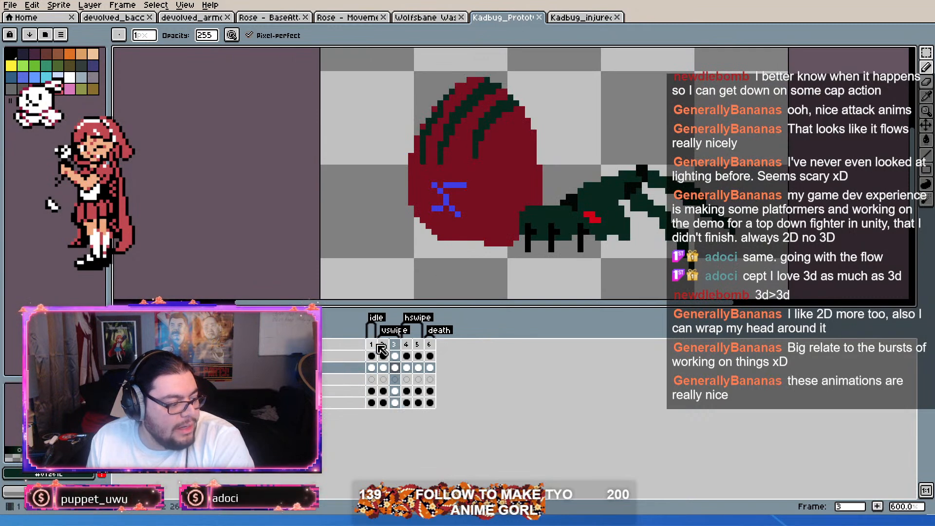
pyautogui.press('Return')
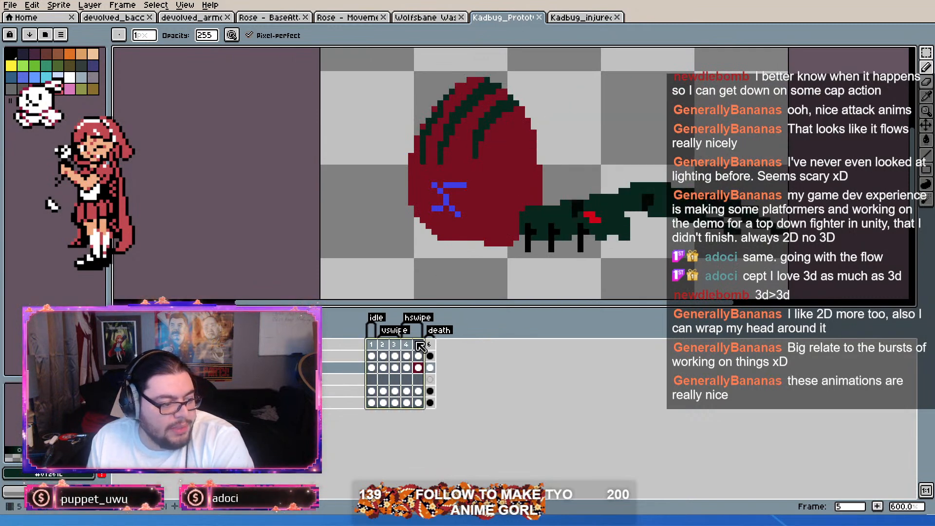
pyautogui.click(604, 18)
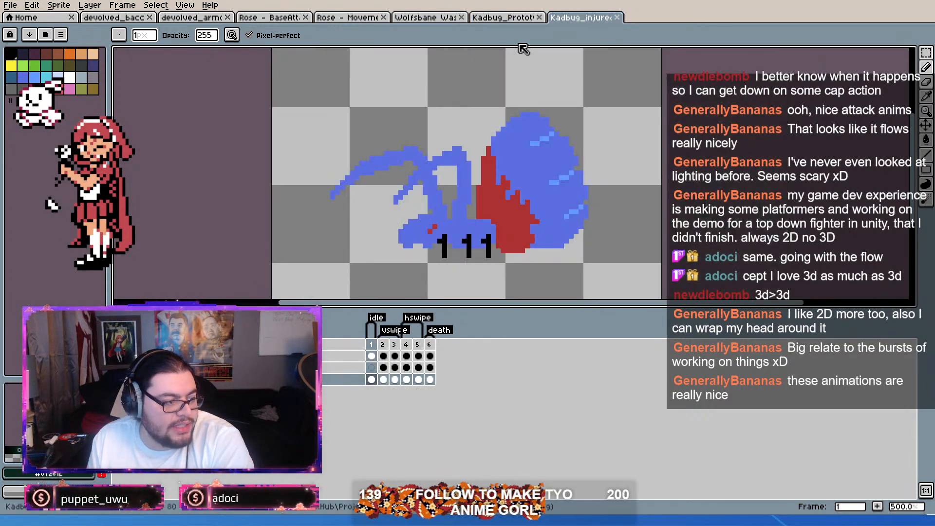
pyautogui.click(522, 20)
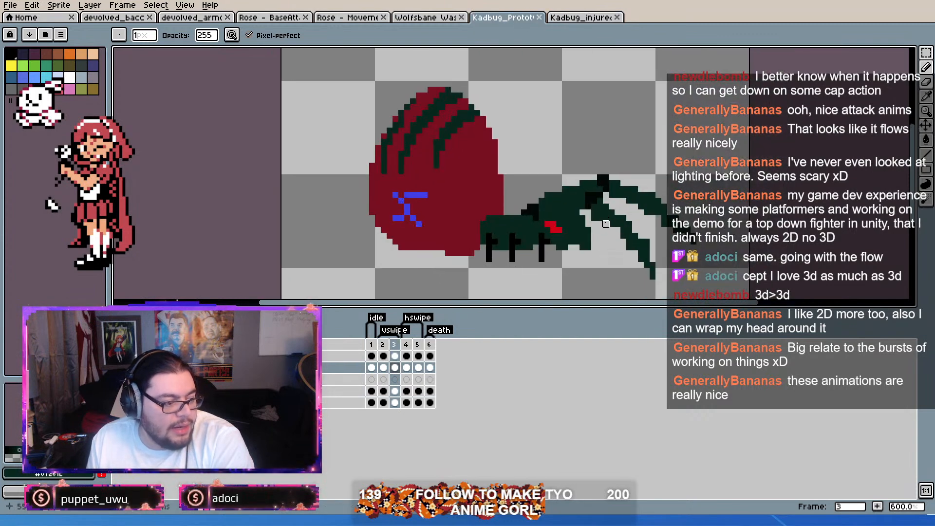
# Step: Scrub through the Kadbug prototype's frames 1 to 5 to examine the idle, vswipe and hswipe poses
pyautogui.click(383, 346)
pyautogui.moveTo(380, 347); pyautogui.dragTo(421, 358)
pyautogui.scroll(1, 495, 195)
pyautogui.scroll(-1, 518, 181)
pyautogui.moveTo(640, 192); pyautogui.dragTo(633, 206)
pyautogui.scroll(-1, 633, 205)
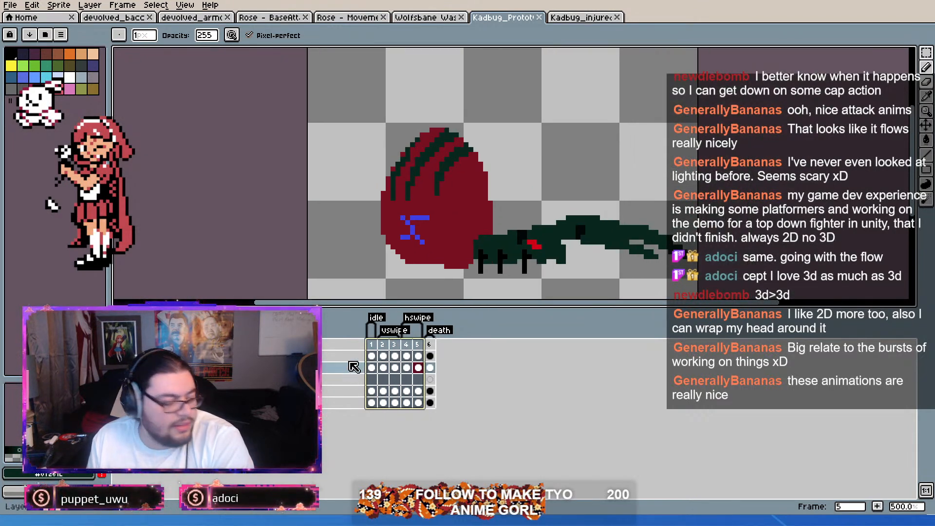
pyautogui.click(373, 346)
pyautogui.moveTo(383, 350); pyautogui.dragTo(418, 357)
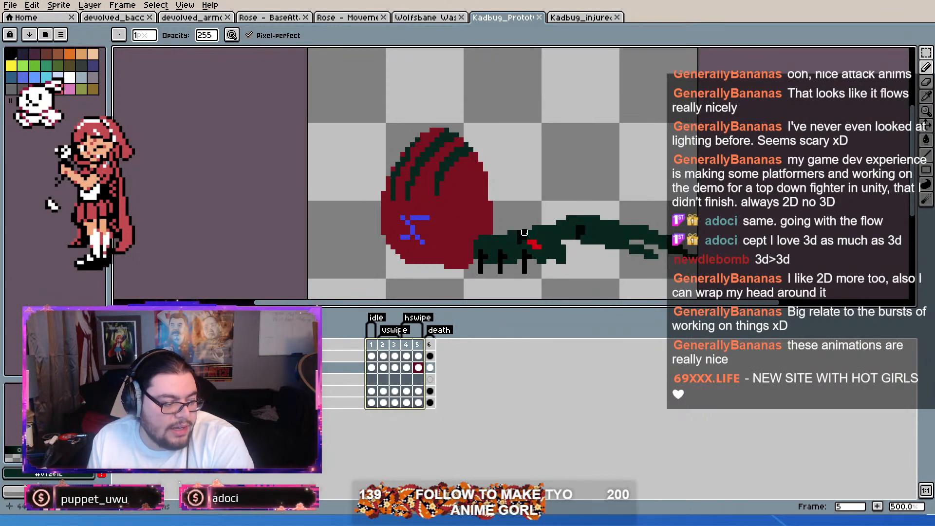
pyautogui.moveTo(395, 349)
pyautogui.mouseDown()
pyautogui.moveTo(404, 349)
pyautogui.moveTo(370, 349)
pyautogui.moveTo(388, 353)
pyautogui.mouseUp()
# Step: Add a duplicate of idle frame 1 directly after it in the Kadbug prototype
pyautogui.click(376, 347)
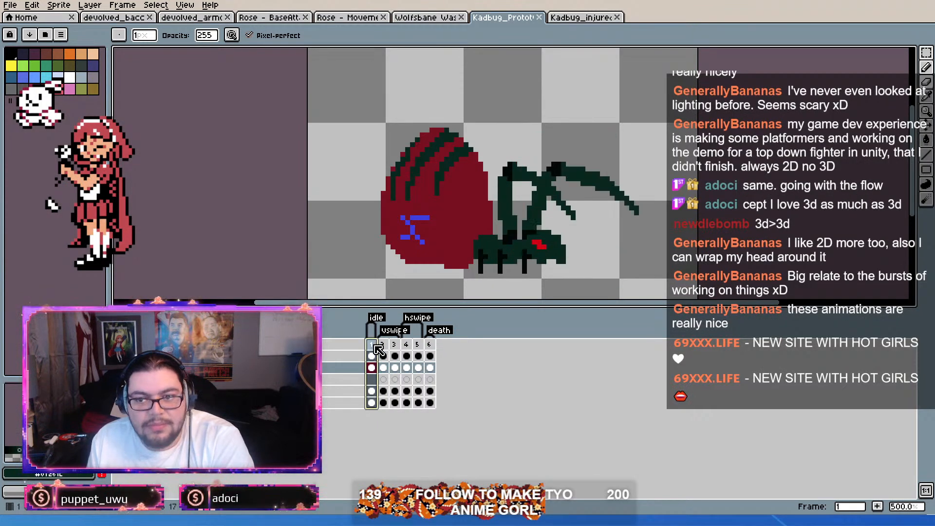
pyautogui.press('Return')
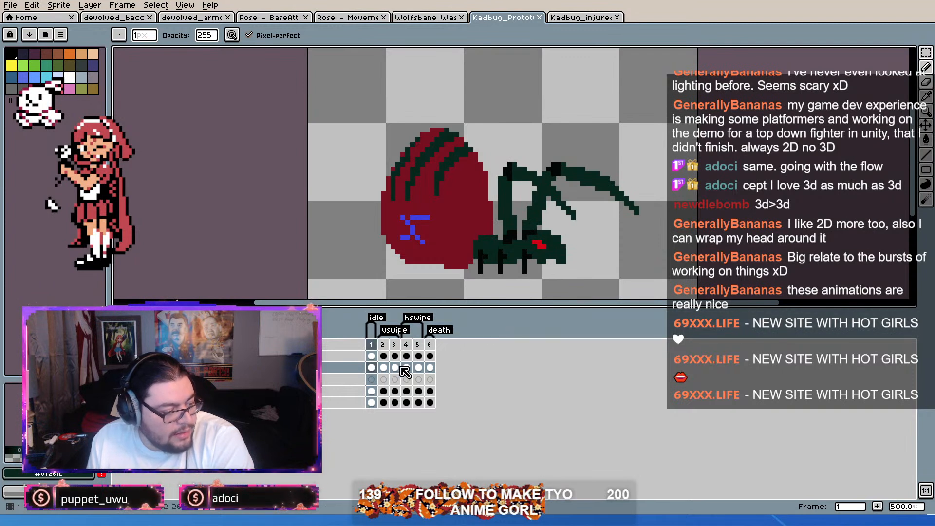
pyautogui.hotkey('alt', 'n')
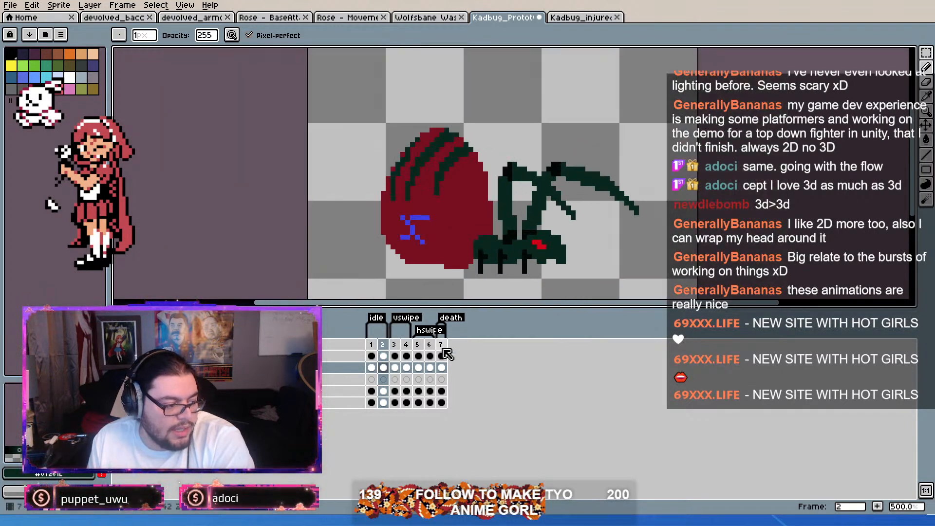
# Step: Scrub through frames 3 to 7 to examine the vswipe, hswipe and death poses, ending on the death frame
pyautogui.moveTo(394, 352); pyautogui.dragTo(433, 355)
pyautogui.press('Return')
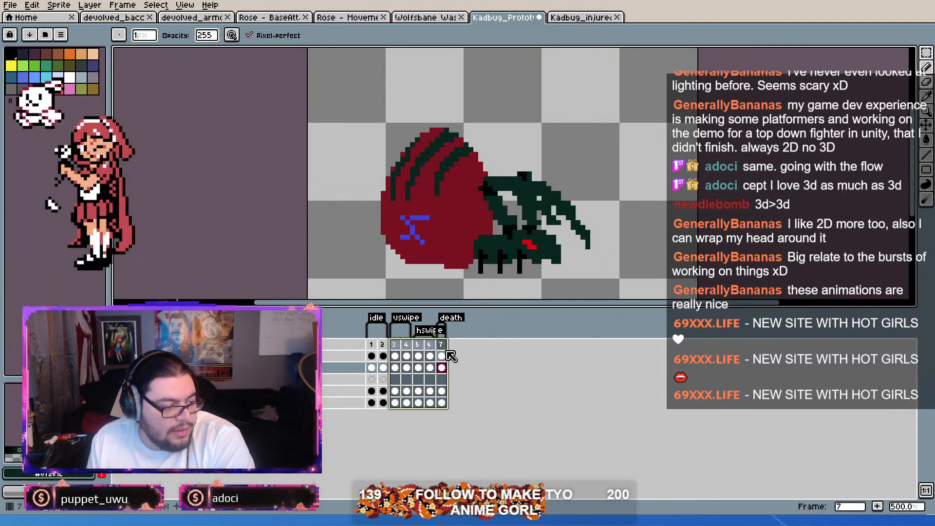
pyautogui.click(399, 354)
pyautogui.moveTo(401, 353); pyautogui.dragTo(434, 357)
pyautogui.press('Return')
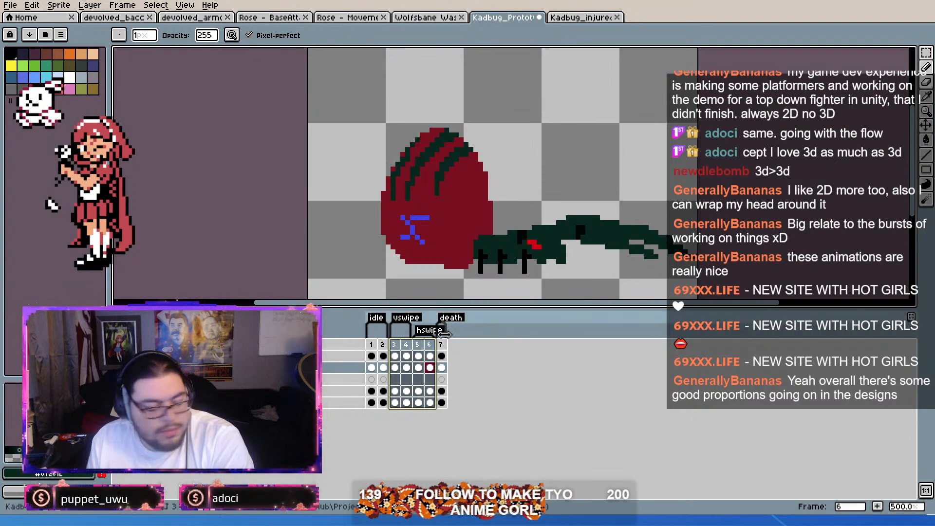
pyautogui.moveTo(569, 208); pyautogui.dragTo(550, 207)
pyautogui.click(442, 345)
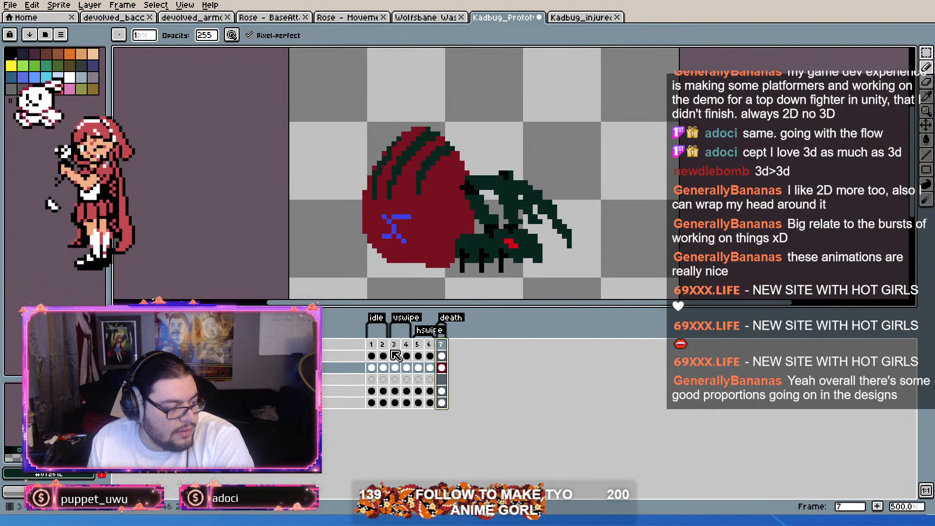
pyautogui.moveTo(414, 187); pyautogui.dragTo(436, 163)
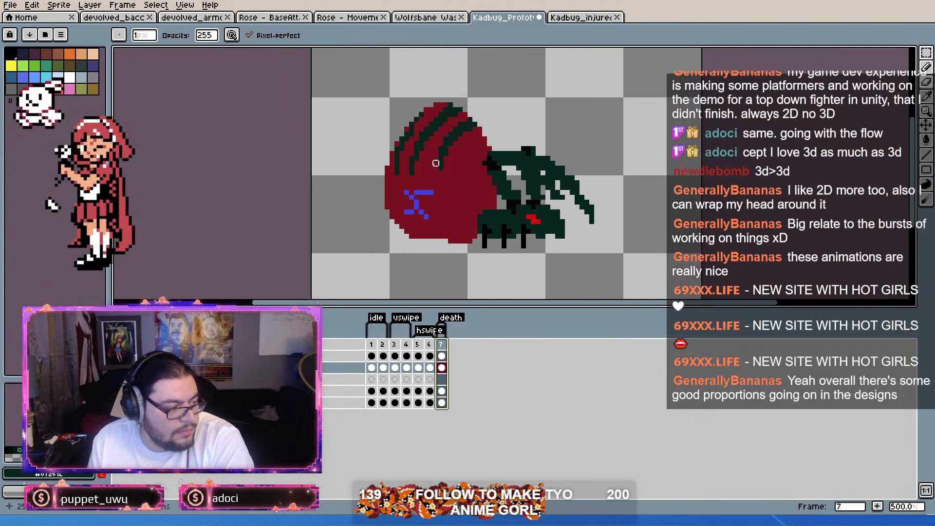
# Step: Select a single layer's cel in death frame 7 and compare the prototype with the injured Kadbug's frames 1 and 2
pyautogui.click(442, 391)
pyautogui.scroll(2, 503, 170)
pyautogui.scroll(-2, 503, 170)
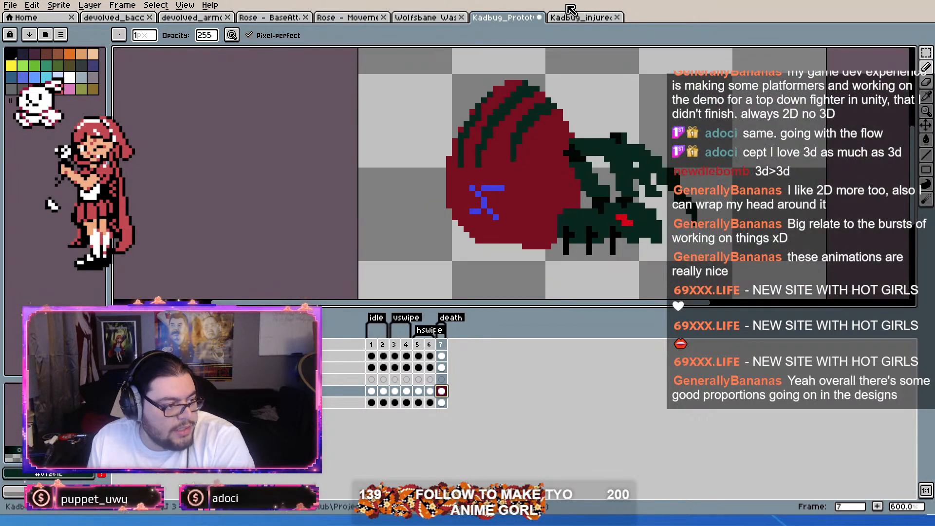
pyautogui.click(571, 17)
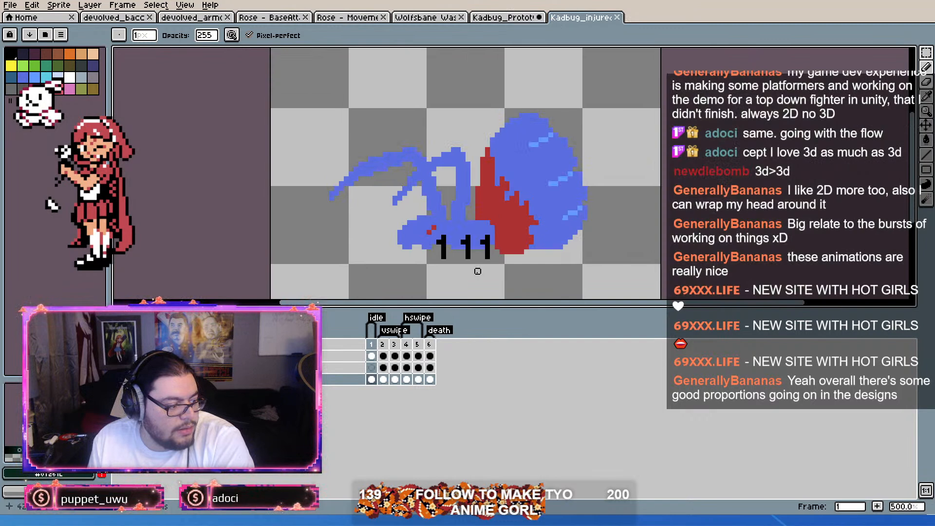
pyautogui.moveTo(384, 343); pyautogui.dragTo(362, 342)
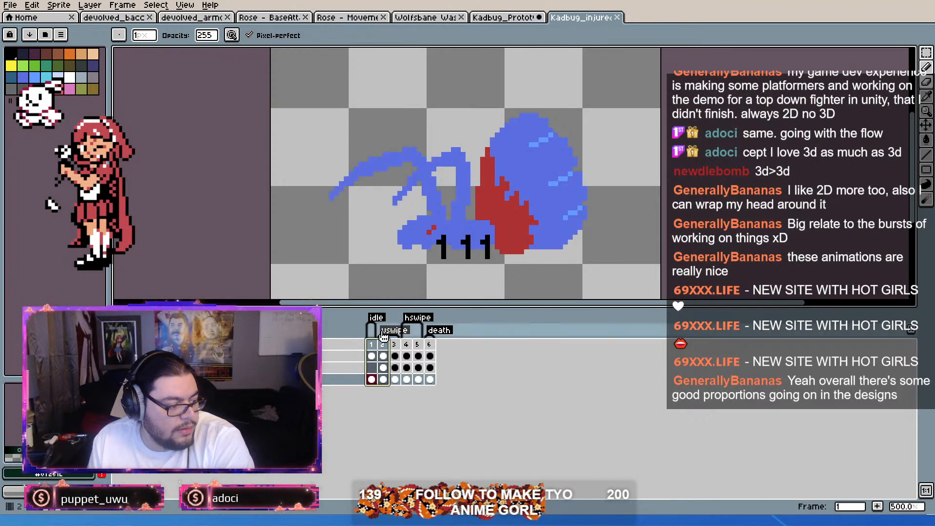
pyautogui.click(517, 18)
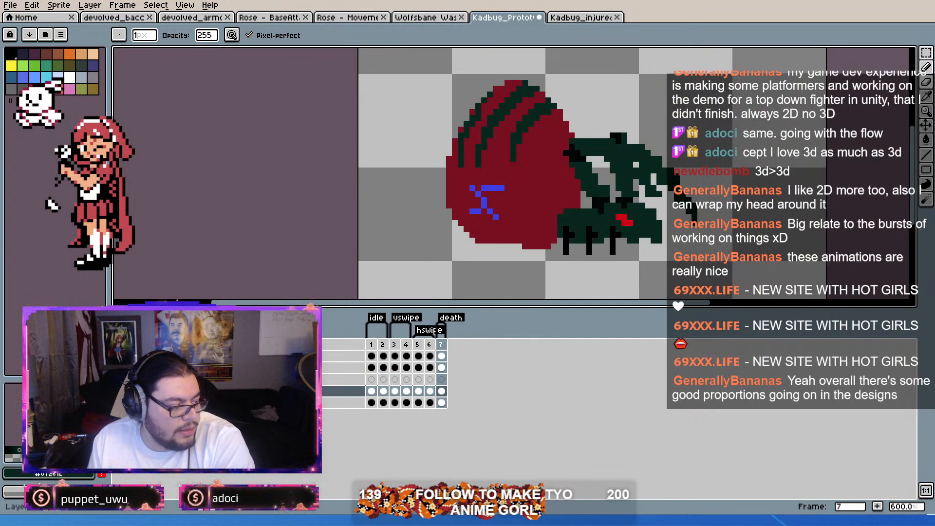
# Step: Add a new layer next to the selected one and copy that layer's cels for frames 1 to 7 into it
pyautogui.hotkey('shift', 'n')
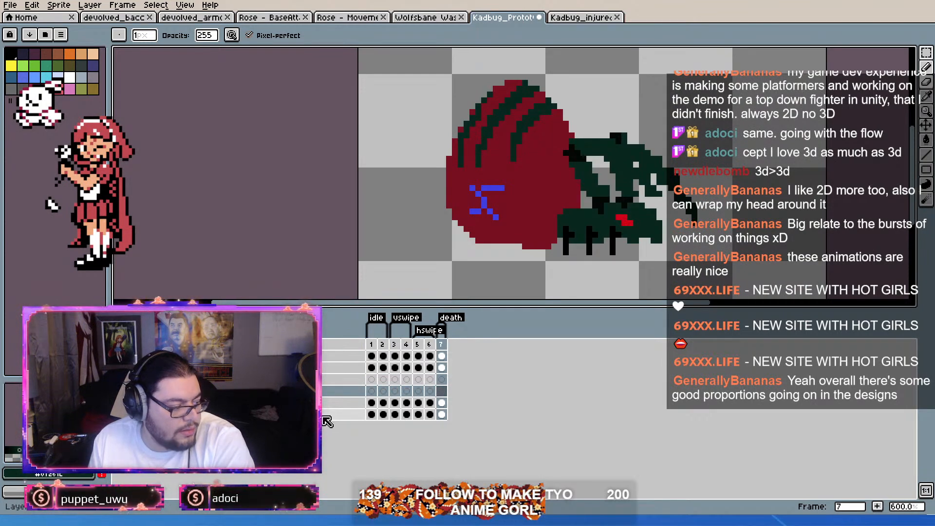
pyautogui.click(307, 391)
pyautogui.click(314, 403)
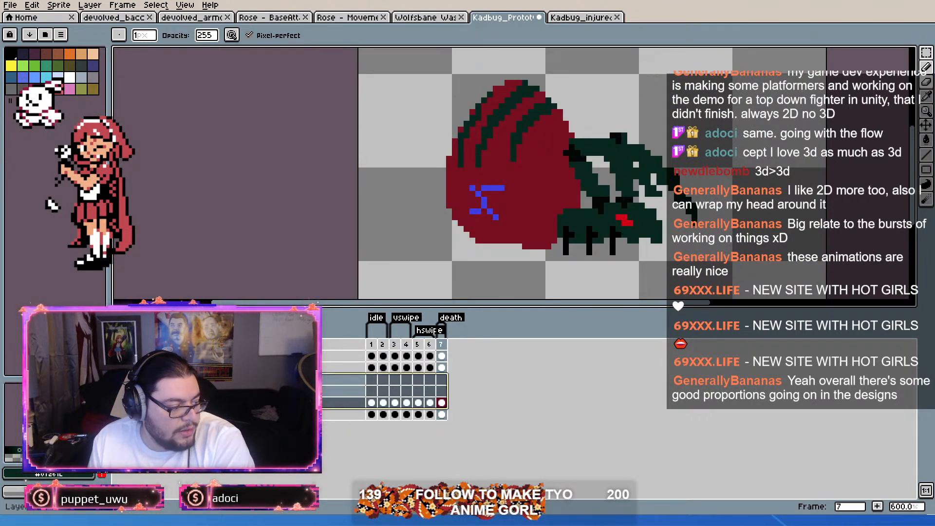
pyautogui.click(315, 392)
pyautogui.moveTo(316, 392); pyautogui.dragTo(442, 391)
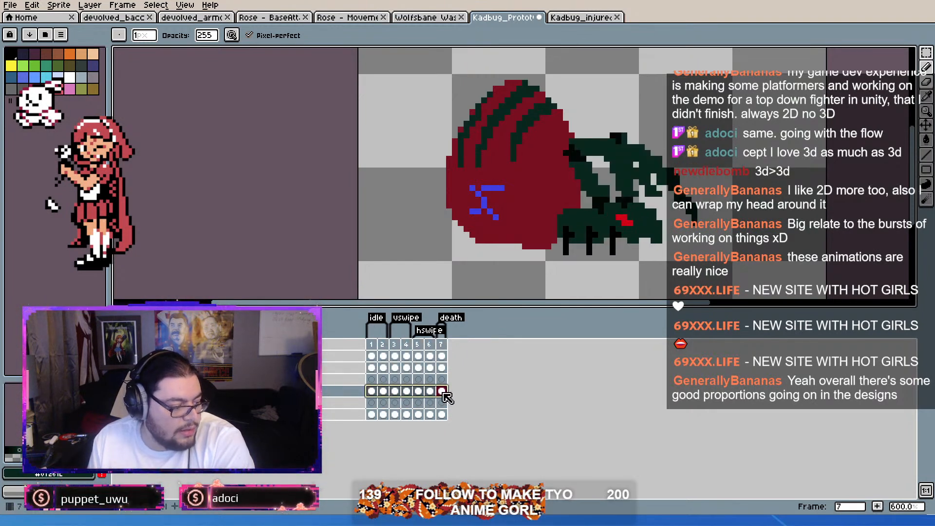
pyautogui.click(372, 404)
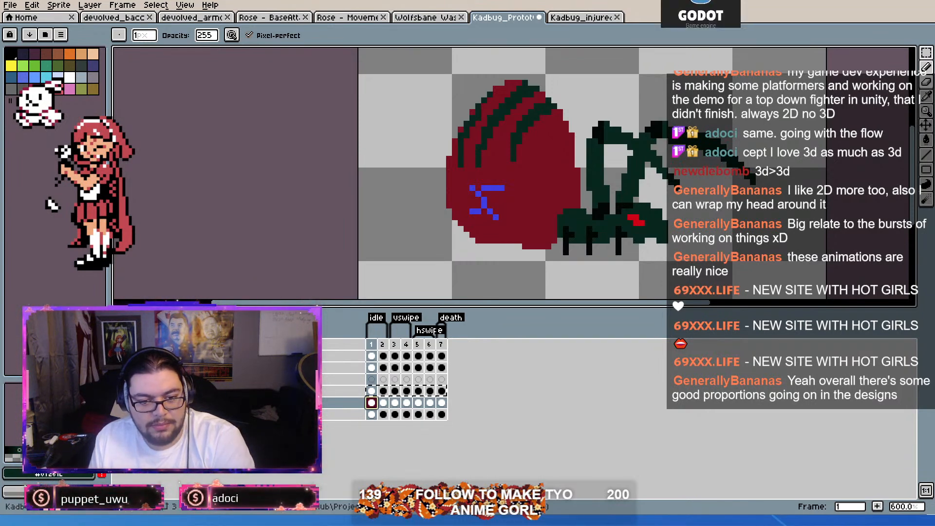
pyautogui.hotkey('alt', 'Tab')
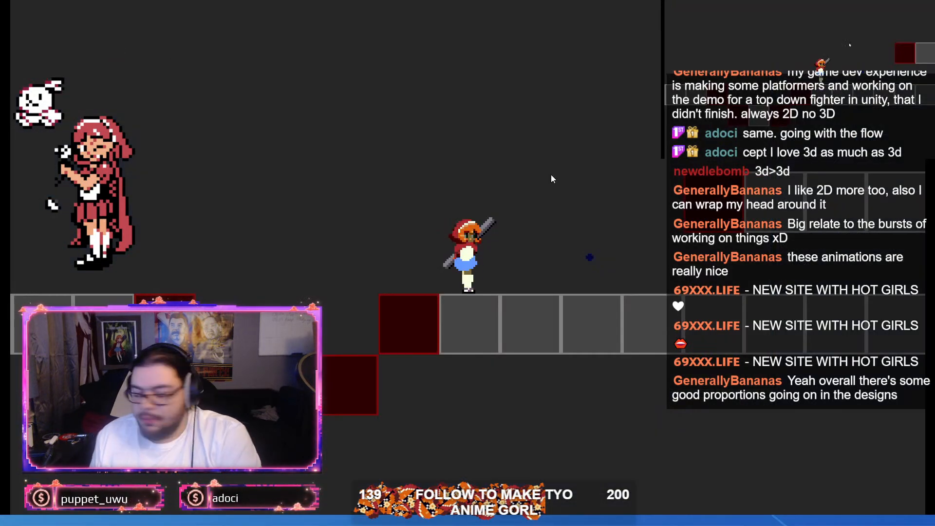
pyautogui.press('x')
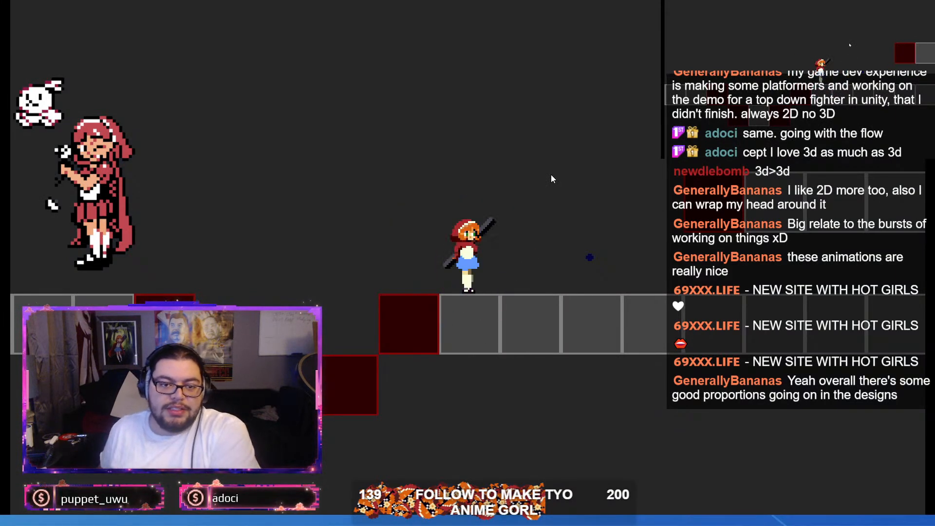
pyautogui.press('Right')
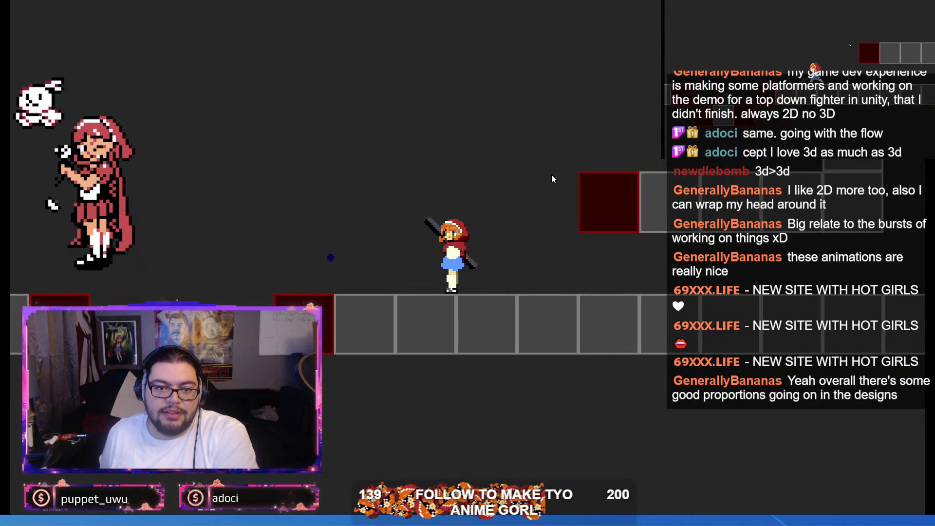
pyautogui.press('x')
pyautogui.press('Left')
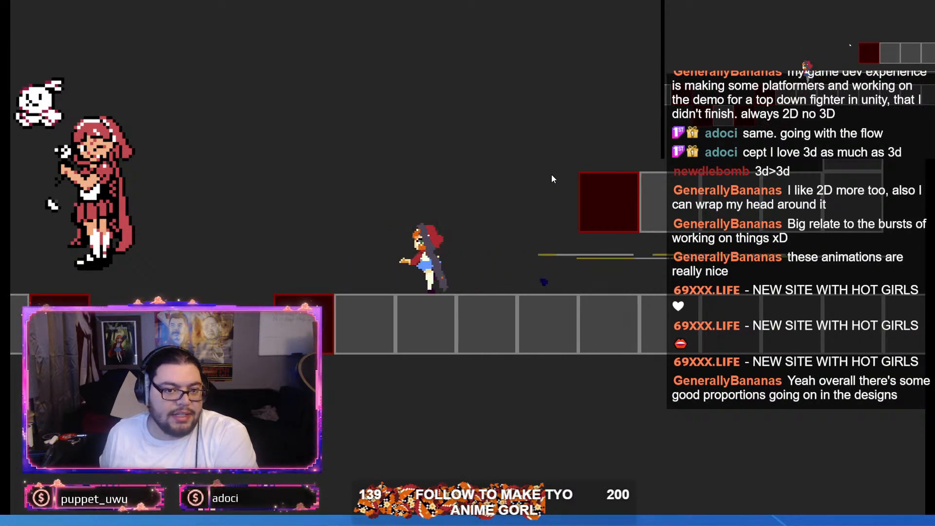
pyautogui.press('Left')
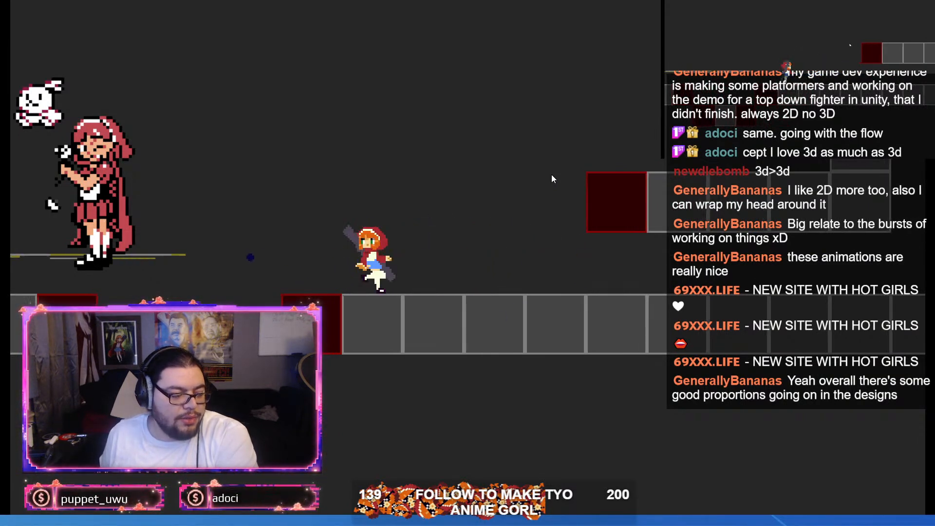
pyautogui.press('Up')
pyautogui.press('x')
pyautogui.press('x')
pyautogui.press('x')
pyautogui.press('x')
pyautogui.press('x')
pyautogui.press('x')
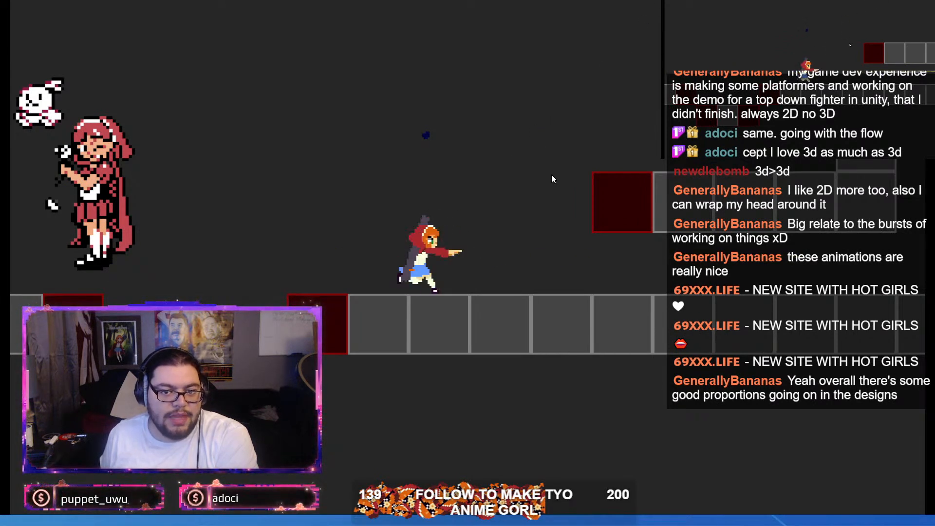
pyautogui.press('Left')
pyautogui.press('x')
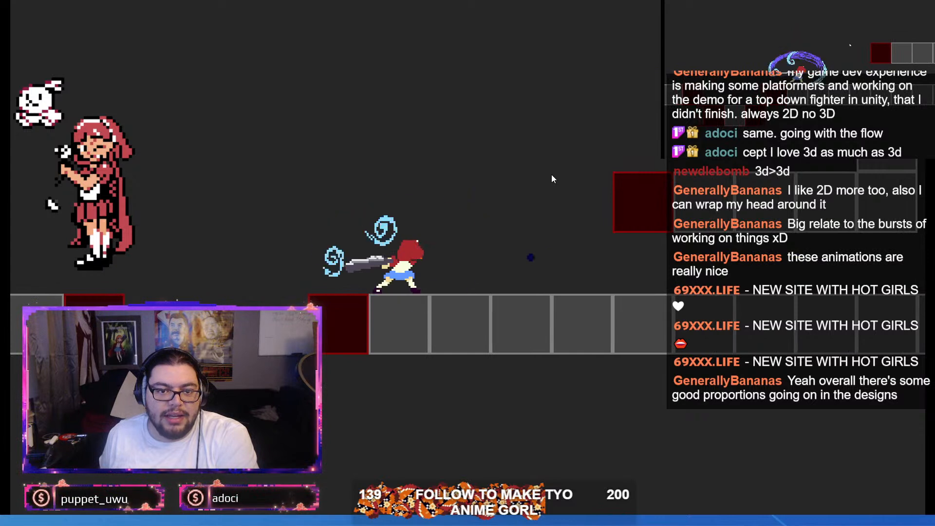
pyautogui.press('x')
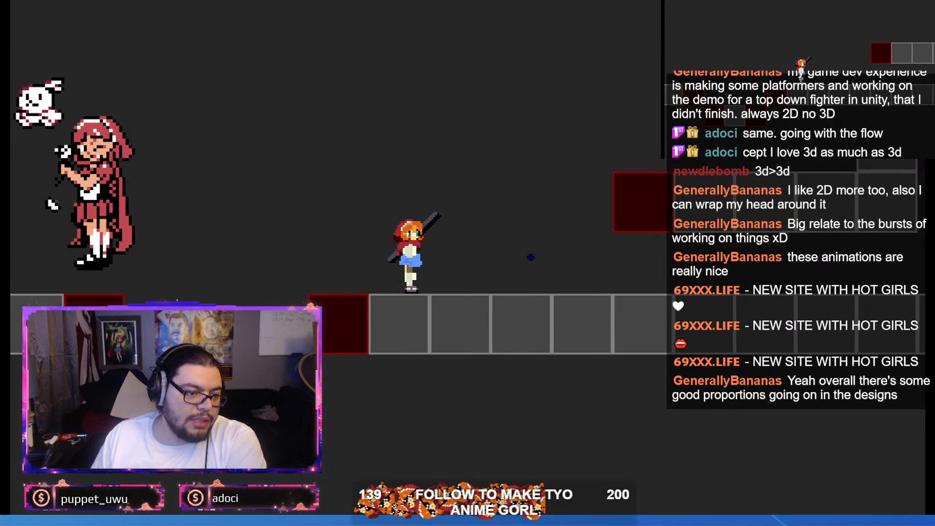
# Step: Switch back to Aseprite and examine idle frame 1 of the Wolfsbane wasp up close
pyautogui.hotkey('alt', 'Tab')
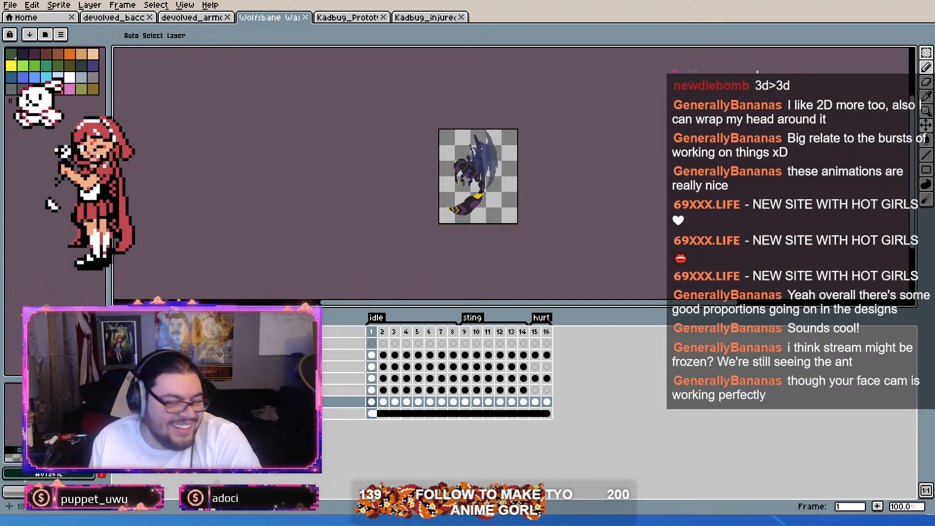
pyautogui.scroll(3, 650, 148)
pyautogui.scroll(1, 638, 121)
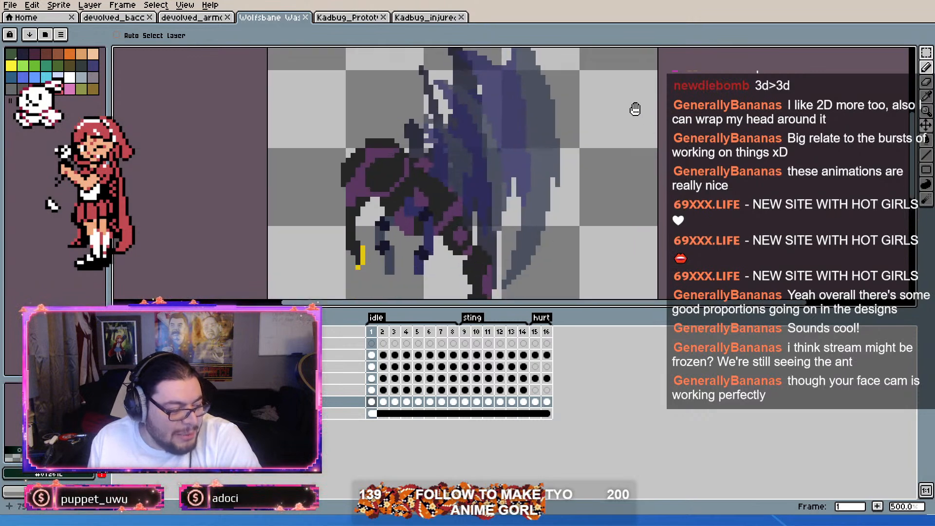
pyautogui.scroll(-4, 629, 124)
pyautogui.scroll(2, 615, 113)
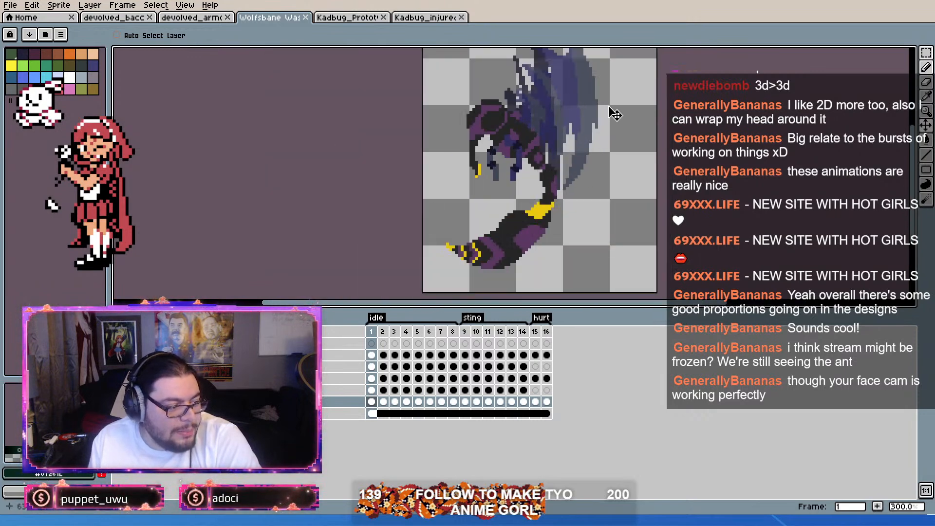
# Step: Cycle through the Kadbug prototype, injured Kadbug and Wolfsbane wasp files to compare them, ending on the prototype
pyautogui.click(369, 19)
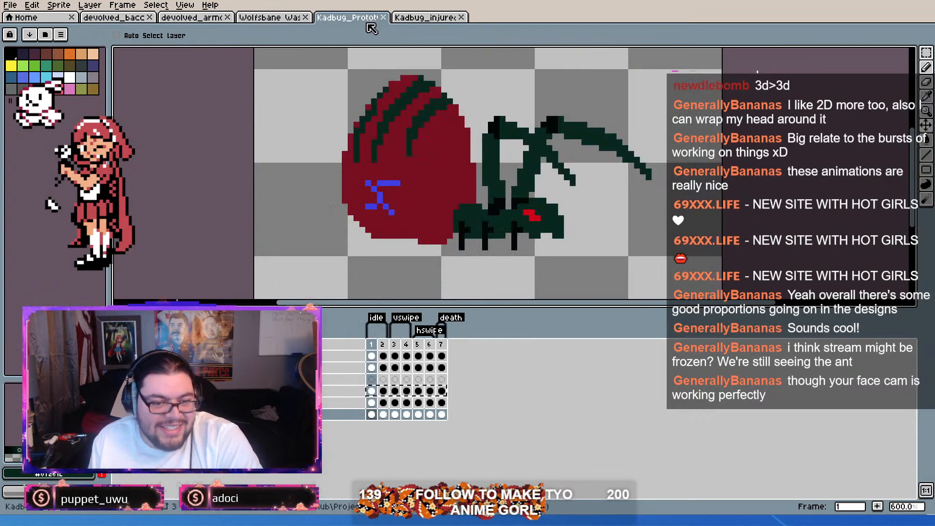
pyautogui.click(418, 20)
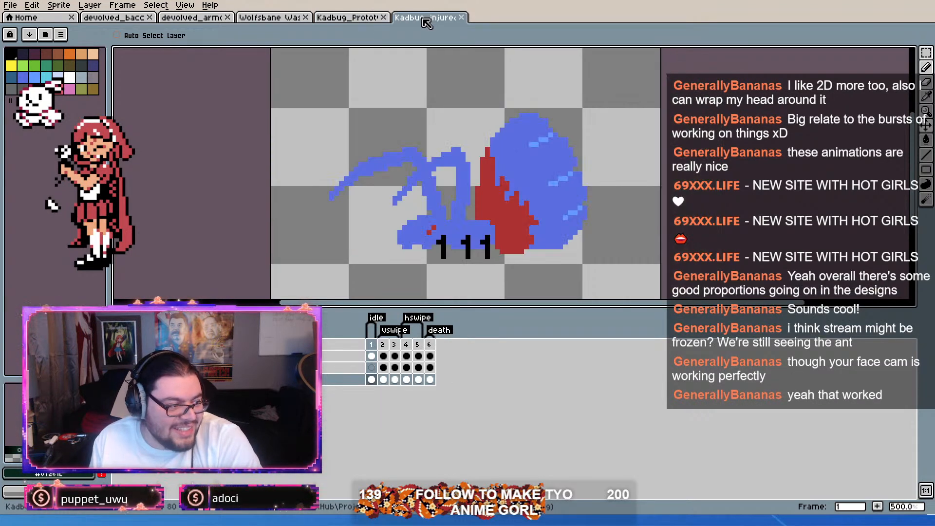
pyautogui.click(269, 19)
pyautogui.click(333, 20)
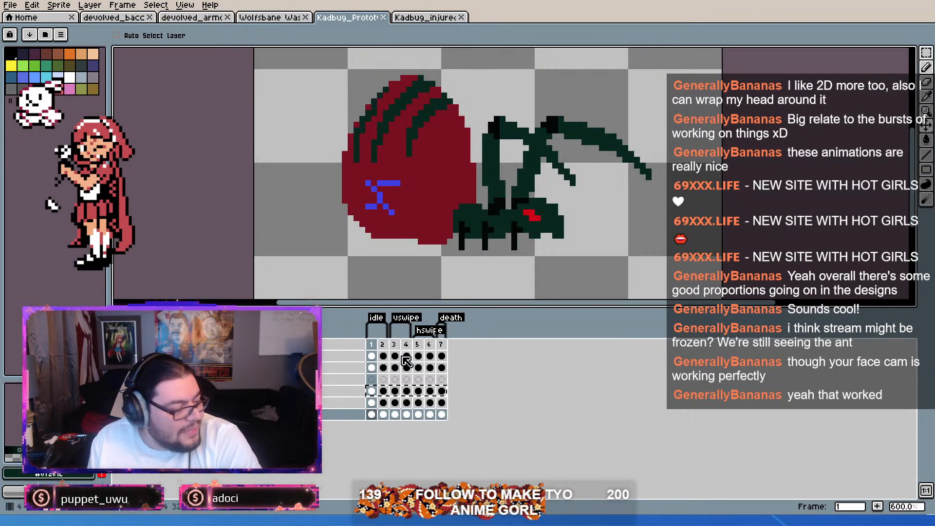
# Step: Examine the idle frames of the devolved_bacc ant sprite, comparing them with the Kadbug prototype's head in idle frame 1
pyautogui.click(372, 414)
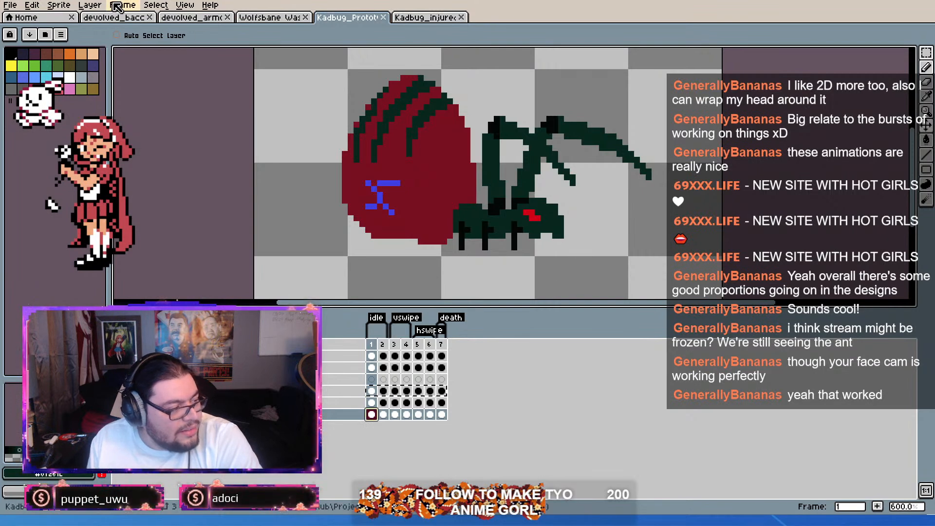
pyautogui.click(117, 18)
pyautogui.moveTo(373, 345)
pyautogui.mouseDown()
pyautogui.moveTo(393, 345)
pyautogui.moveTo(381, 345)
pyautogui.mouseUp()
pyautogui.moveTo(388, 343)
pyautogui.mouseDown()
pyautogui.moveTo(378, 344)
pyautogui.moveTo(399, 343)
pyautogui.moveTo(378, 344)
pyautogui.mouseUp()
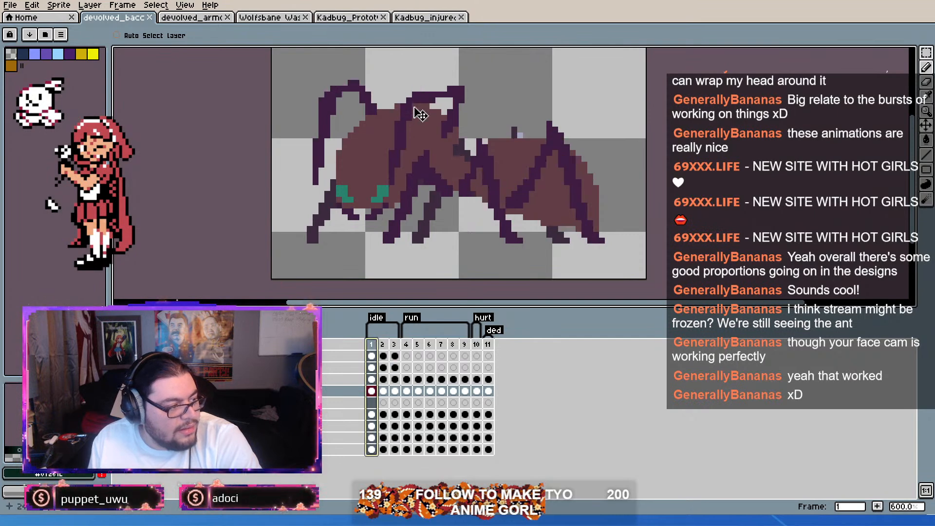
pyautogui.click(350, 18)
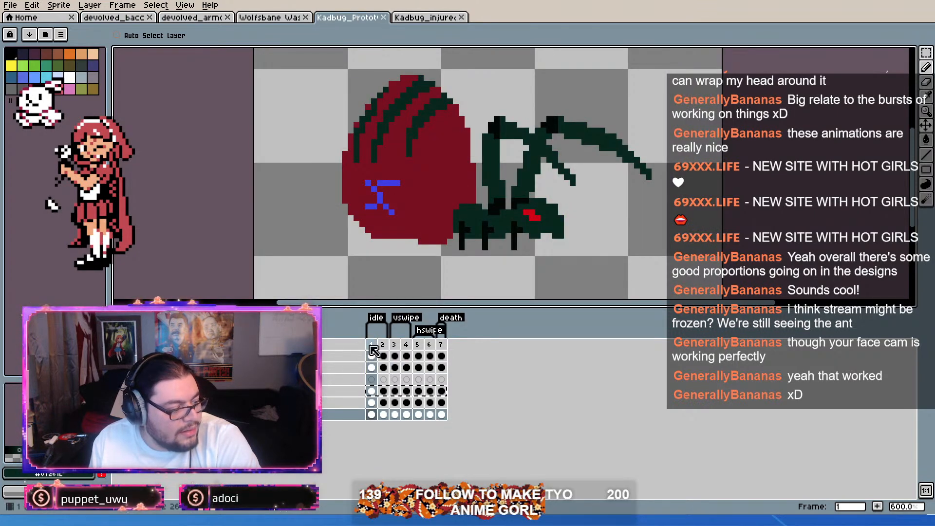
pyautogui.scroll(3, 545, 243)
pyautogui.moveTo(540, 238); pyautogui.dragTo(575, 200)
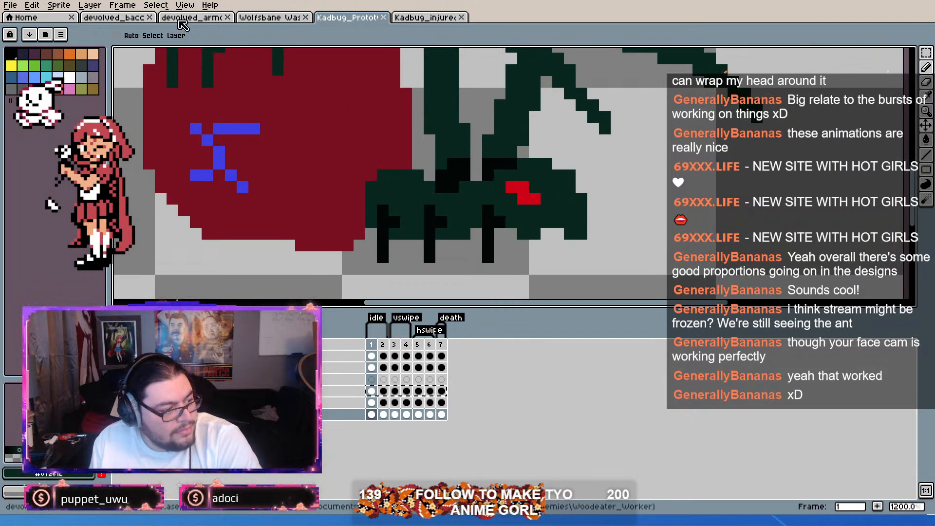
# Step: Select the red eye in the Kadbug prototype's idle frame 2 and try to shift it down one pixel
pyautogui.click(929, 54)
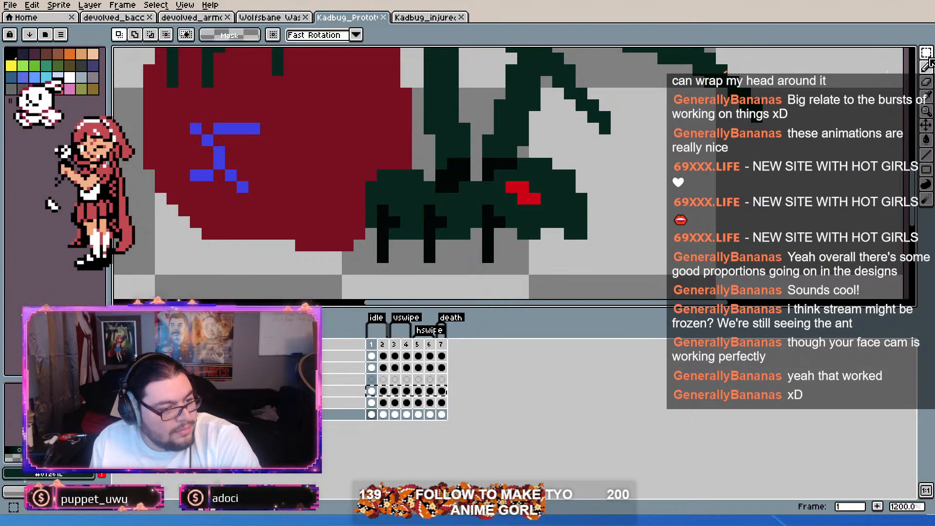
pyautogui.click(383, 344)
pyautogui.scroll(2, 506, 210)
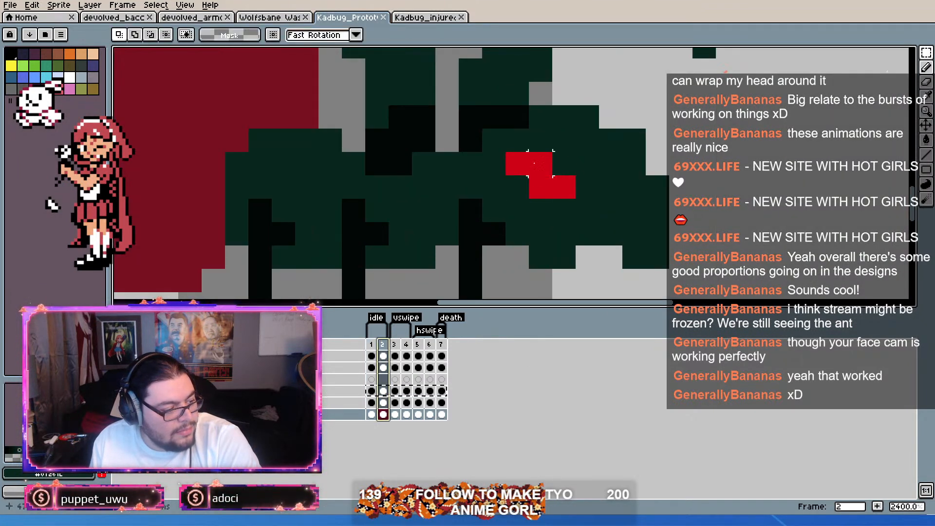
pyautogui.moveTo(511, 166); pyautogui.dragTo(567, 197)
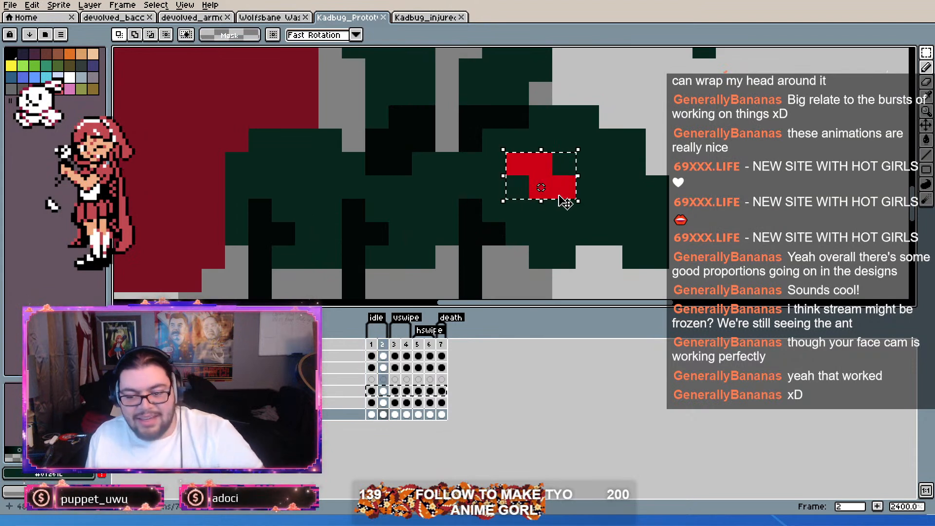
pyautogui.moveTo(517, 141); pyautogui.dragTo(558, 182)
pyautogui.hotkey('ctrl', 'c')
pyautogui.hotkey('ctrl', 'v')
pyautogui.click(608, 225)
pyautogui.scroll(-1, 608, 225)
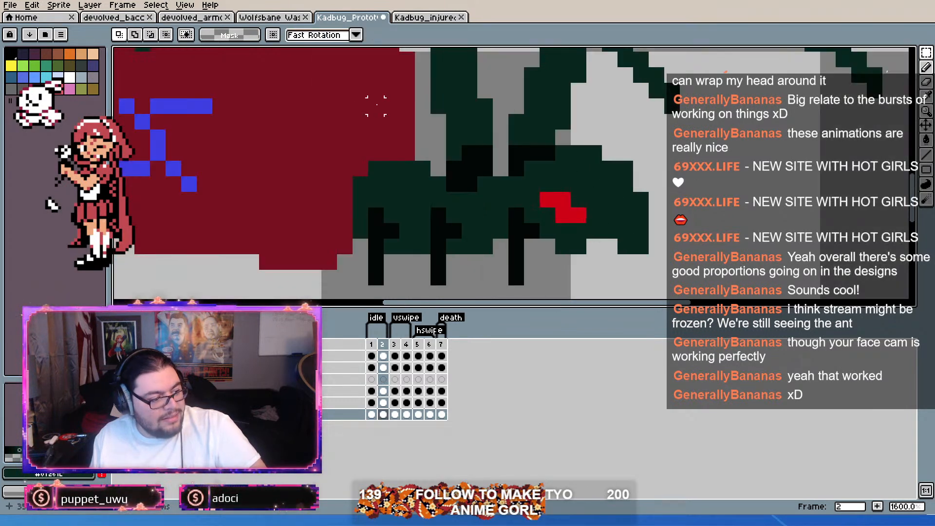
# Step: Check how the devolved_bacc ant changes between idle frames 1 and 2, and return to the Kadbug prototype
pyautogui.click(124, 18)
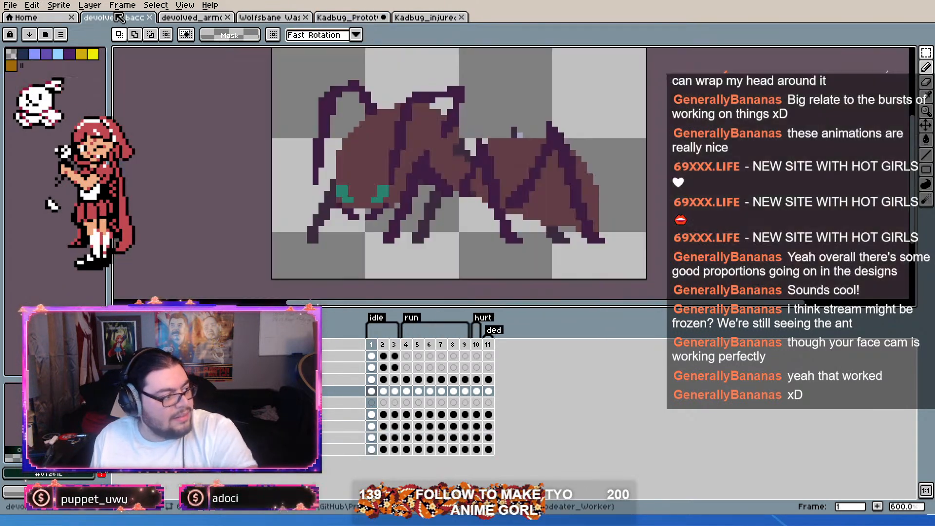
pyautogui.click(384, 344)
pyautogui.click(373, 345)
pyautogui.click(384, 344)
pyautogui.click(359, 19)
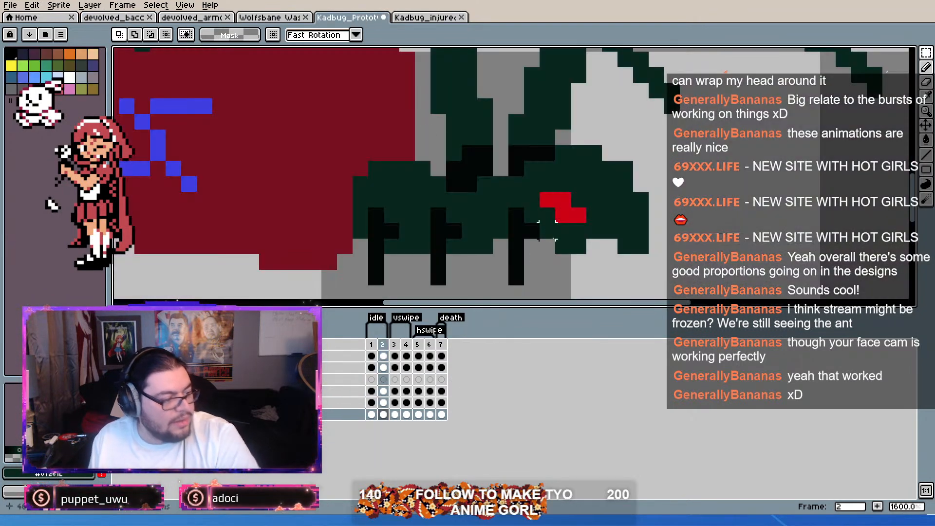
# Step: Undo the eye move in idle frame 2 and clear the selection
pyautogui.hotkey('ctrl', 'z')
pyautogui.hotkey('ctrl', 'z')
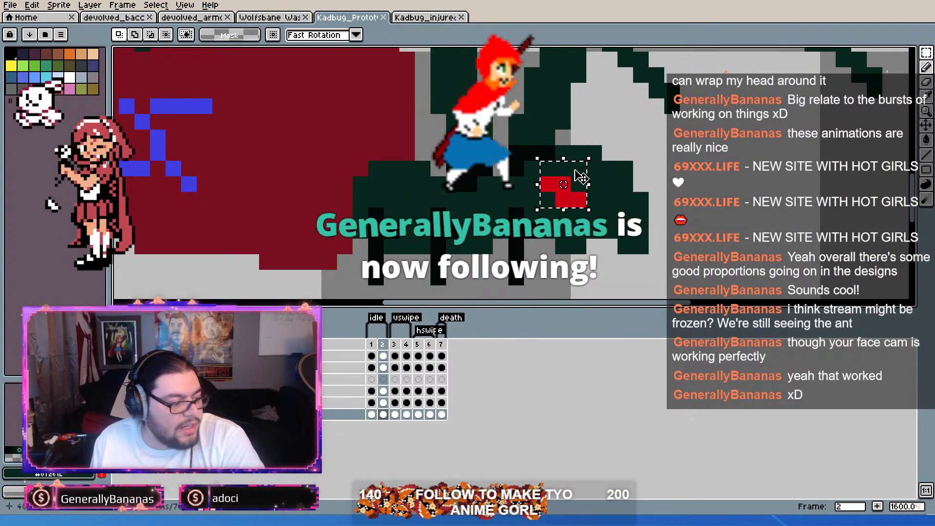
pyautogui.hotkey('ctrl', 'd')
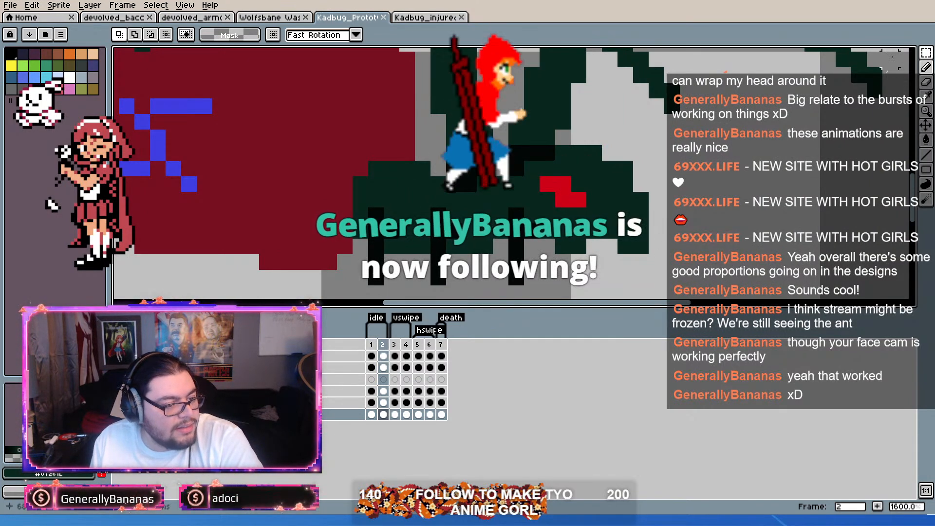
pyautogui.scroll(-2, 664, 232)
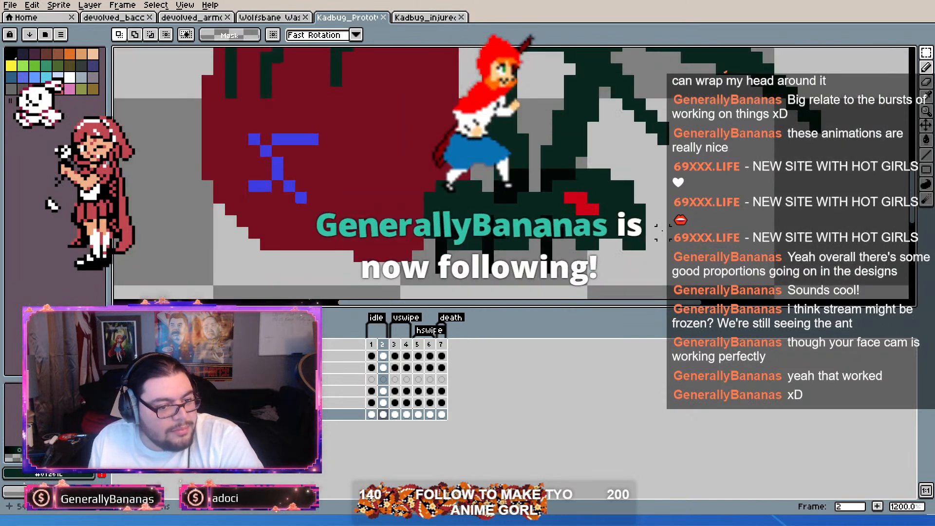
pyautogui.scroll(1, 636, 209)
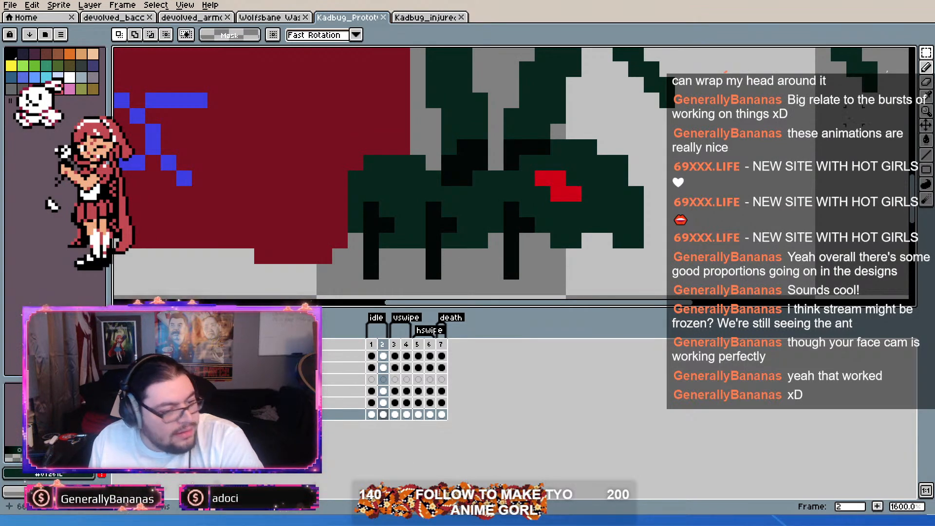
# Step: Shift the head layer and the raised arms layer down one pixel each in idle frame 2
pyautogui.click(926, 126)
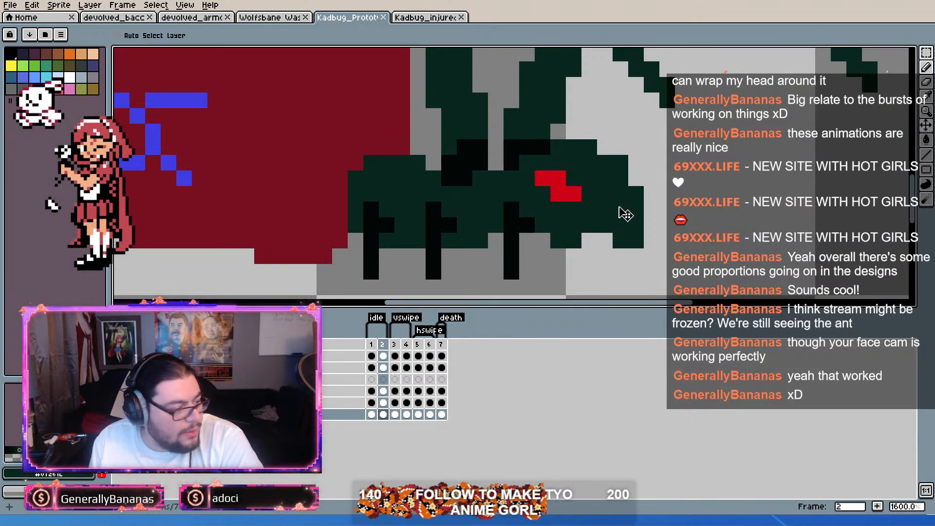
pyautogui.moveTo(627, 202); pyautogui.dragTo(627, 209)
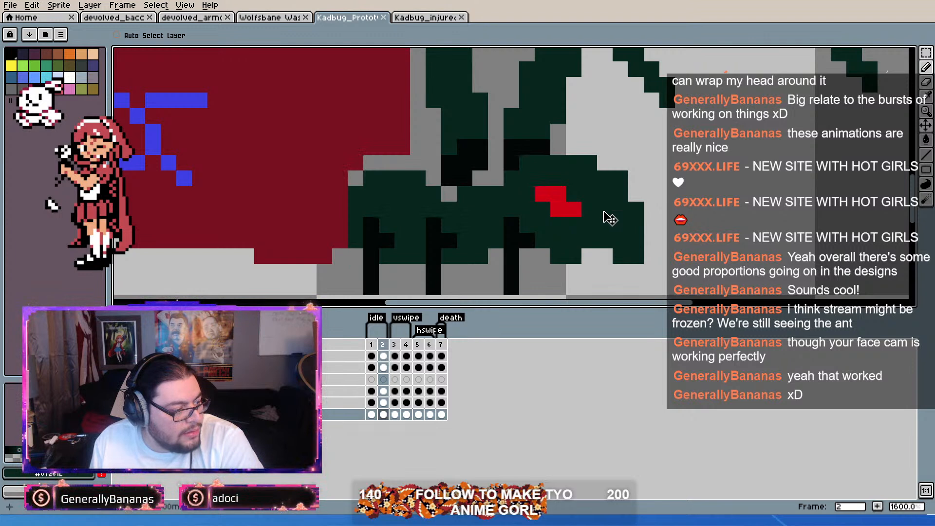
pyautogui.click(383, 368)
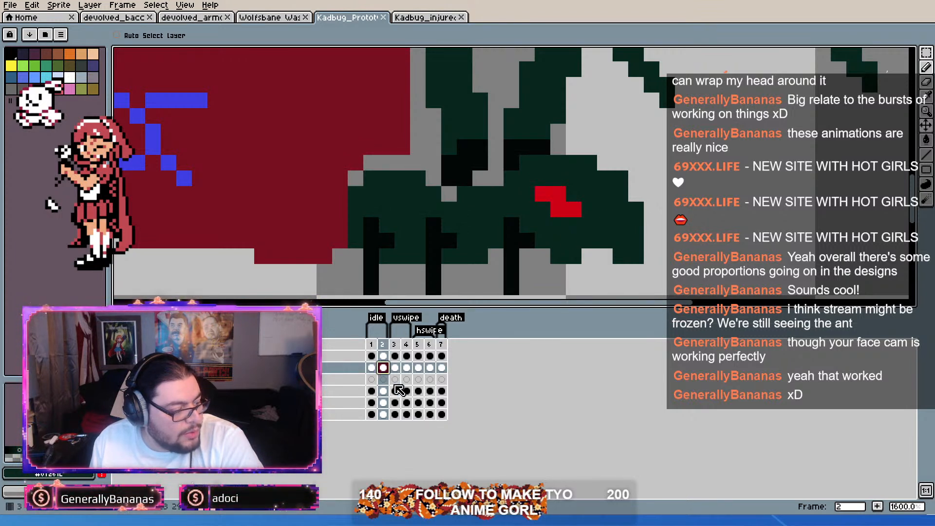
pyautogui.moveTo(584, 211); pyautogui.dragTo(541, 216)
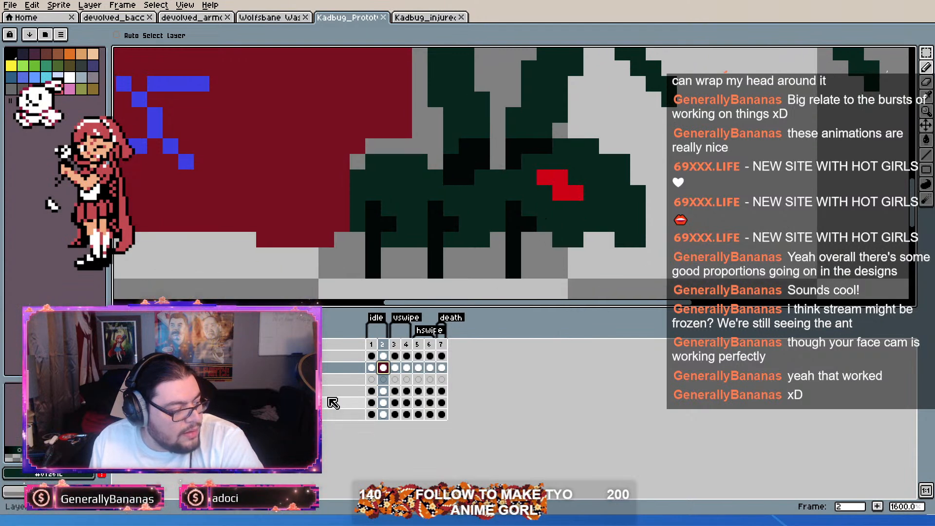
# Step: Lasso-select the three small black legs on the head layer in idle frame 2, including their side pixels
pyautogui.click(337, 415)
pyautogui.moveTo(485, 244); pyautogui.dragTo(494, 218)
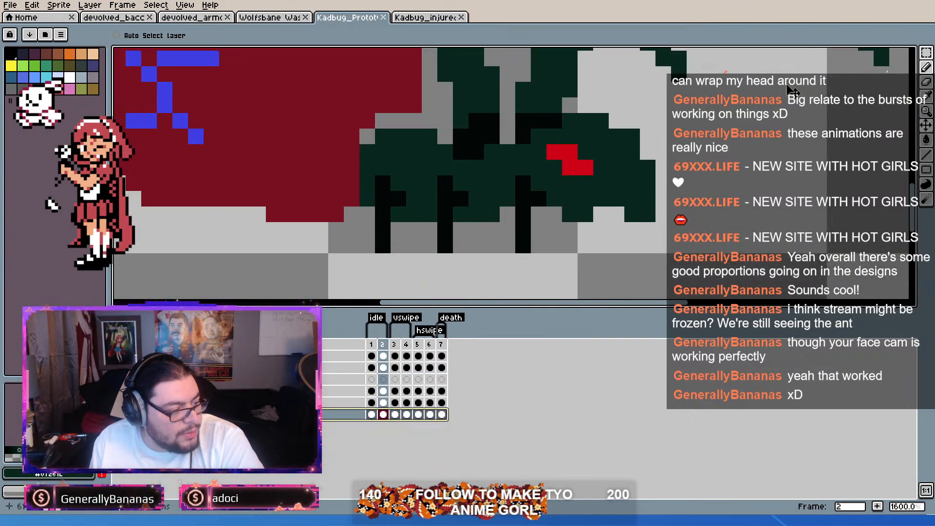
pyautogui.click(924, 52)
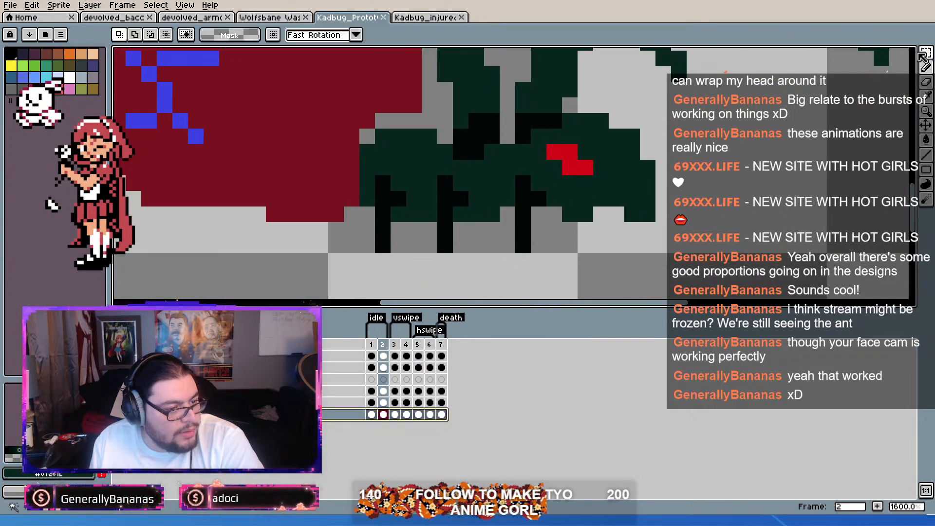
pyautogui.click(879, 54)
pyautogui.moveTo(516, 242); pyautogui.dragTo(530, 186)
pyautogui.moveTo(442, 248)
pyautogui.mouseDown()
pyautogui.moveTo(446, 183)
pyautogui.moveTo(457, 212)
pyautogui.mouseUp()
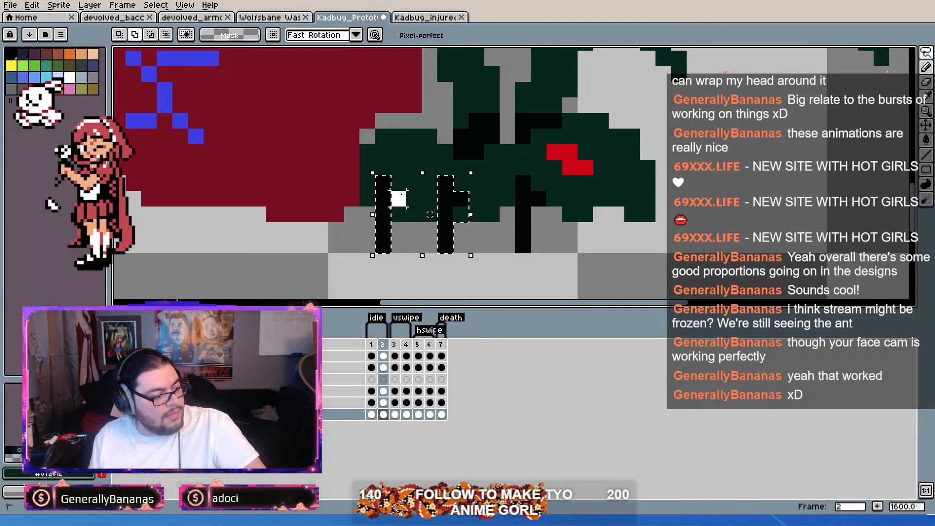
pyautogui.moveTo(390, 191); pyautogui.dragTo(398, 198)
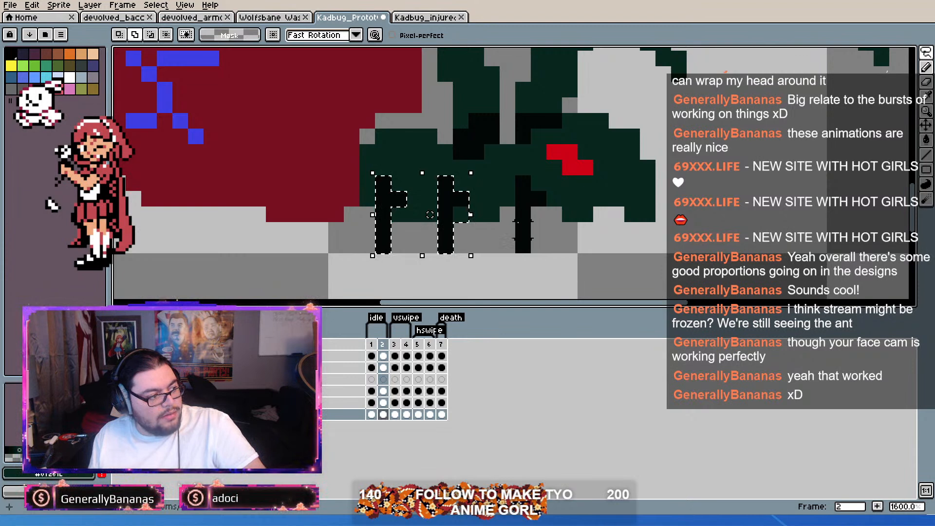
pyautogui.moveTo(454, 215); pyautogui.dragTo(471, 229)
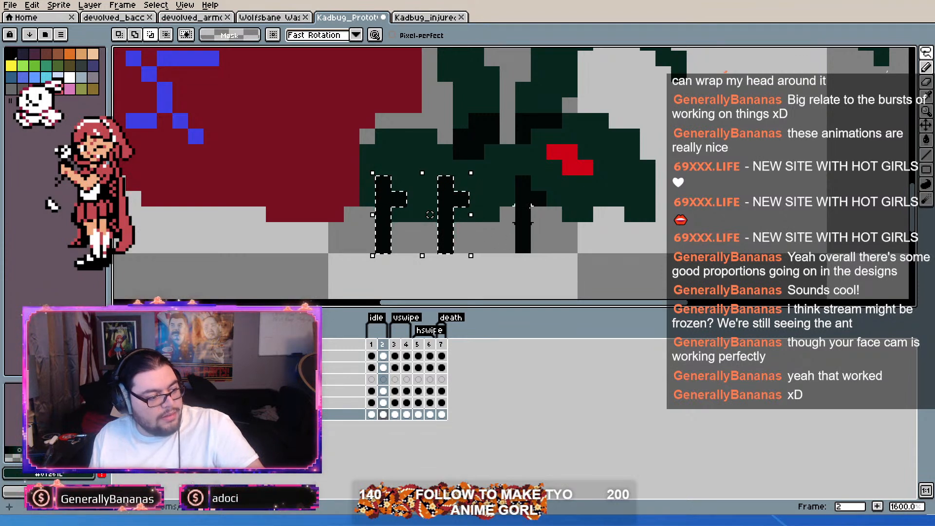
pyautogui.moveTo(523, 181); pyautogui.dragTo(522, 245)
pyautogui.keyDown('shift'); pyautogui.click(539, 199); pyautogui.keyUp('shift')
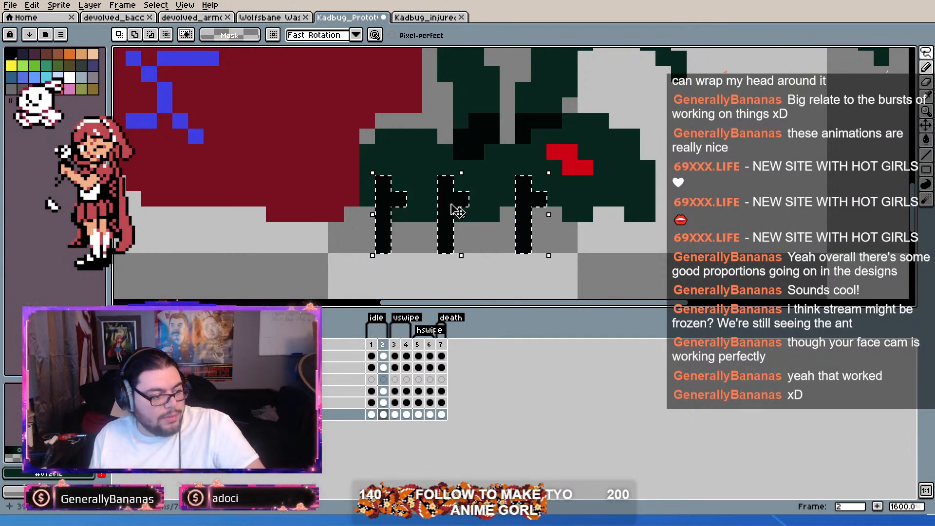
# Step: Move the three selected legs up one pixel and drop the selection
pyautogui.click(458, 211)
pyautogui.moveTo(456, 193); pyautogui.dragTo(457, 178)
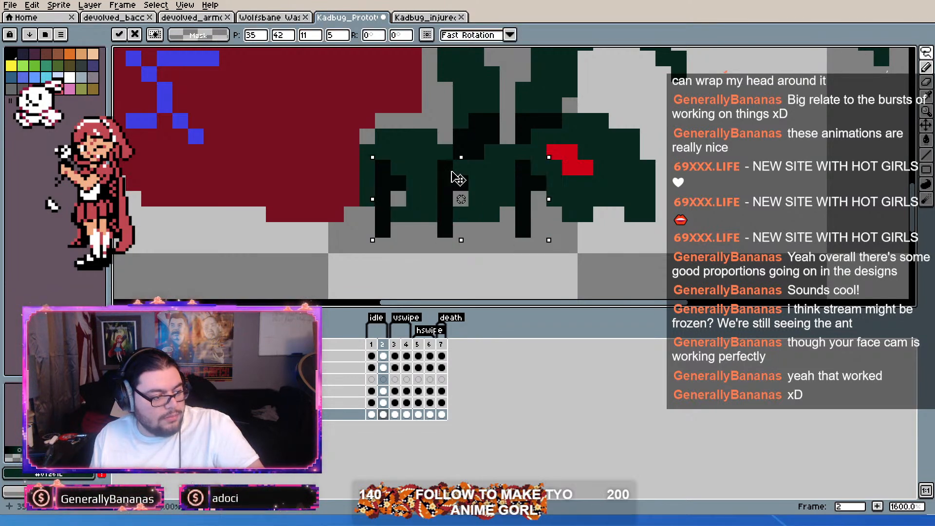
pyautogui.scroll(2, 445, 218)
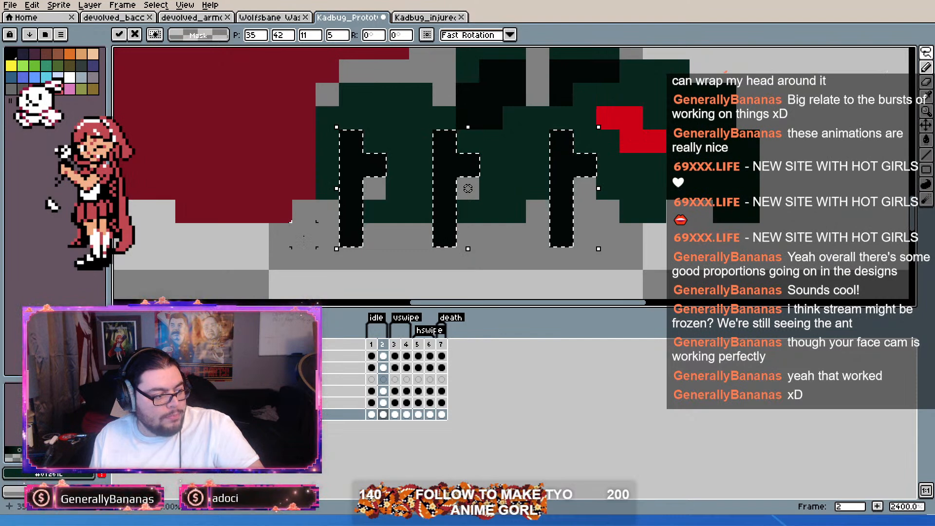
pyautogui.click(314, 208)
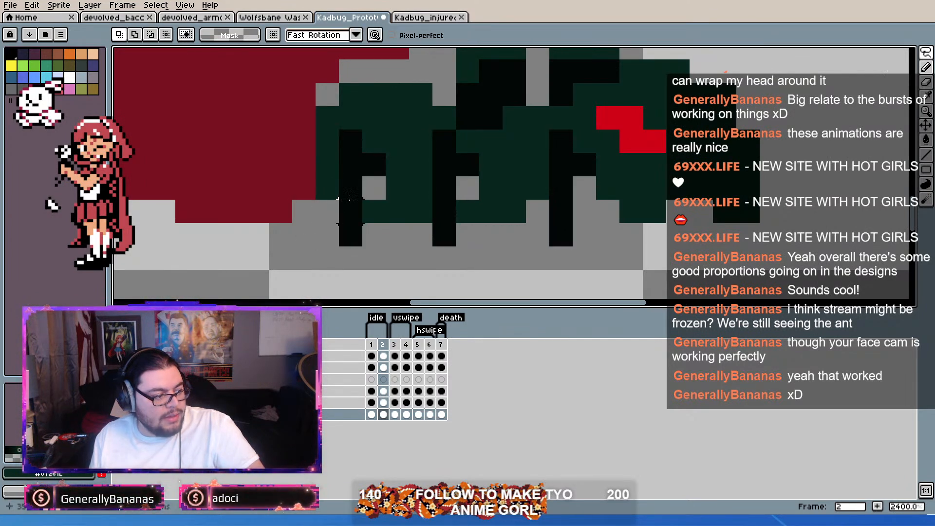
# Step: Sample the dark green body colour and paint over the rear leg's lower middle pixel and the empty gap beside it
pyautogui.press('i')
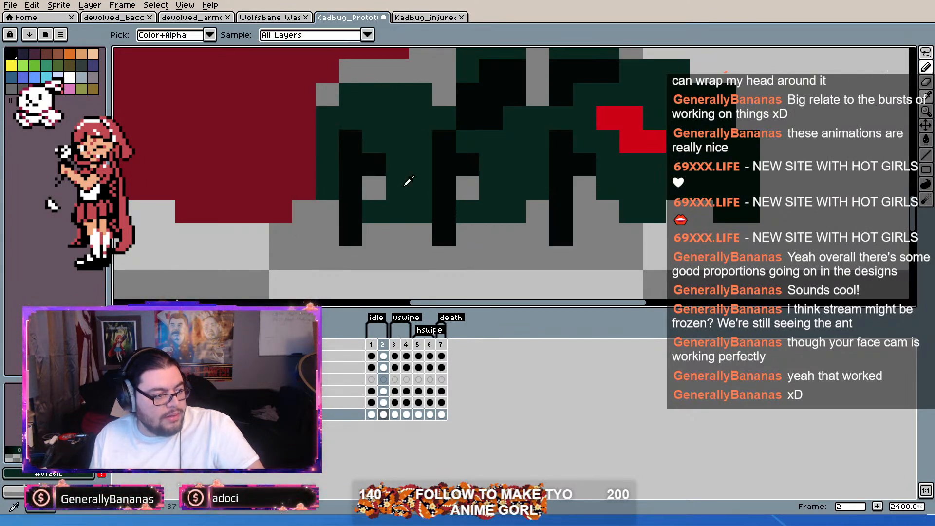
pyautogui.click(411, 181)
pyautogui.press('b')
pyautogui.click(341, 184)
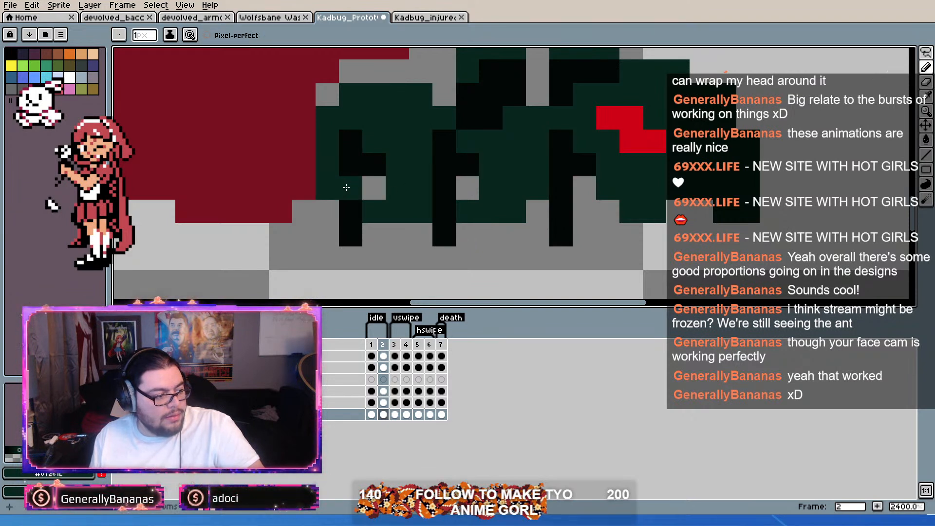
pyautogui.click(374, 188)
# Step: Bend the rear leg by redrawing its two middle pixels in black one pixel toward the abdomen, with dark green filling the old spot
pyautogui.press('alt')
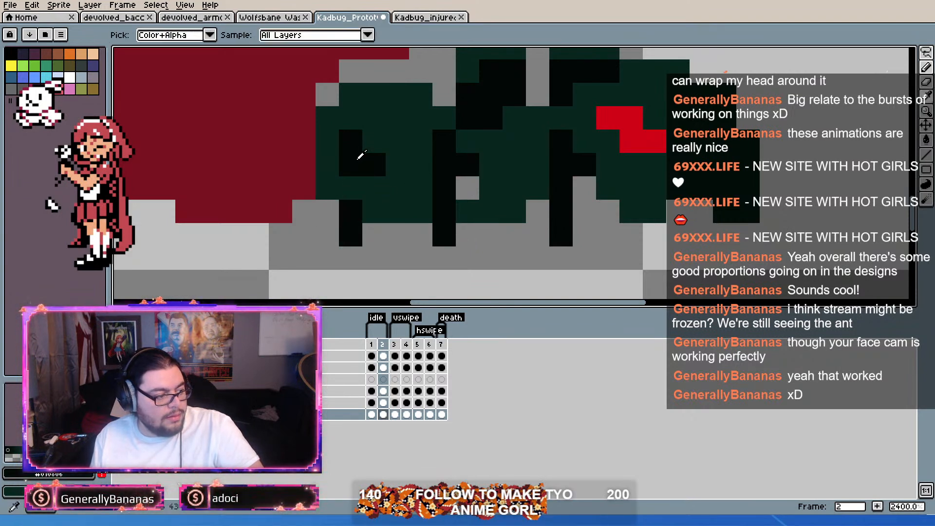
pyautogui.click(331, 167)
pyautogui.hotkey('ctrl', 'z')
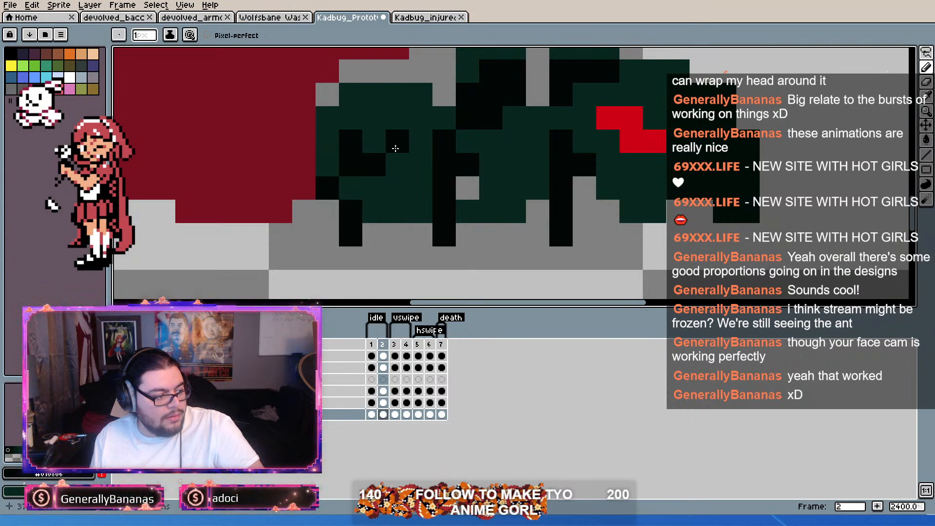
pyautogui.click(327, 164)
pyautogui.rightClick(351, 164)
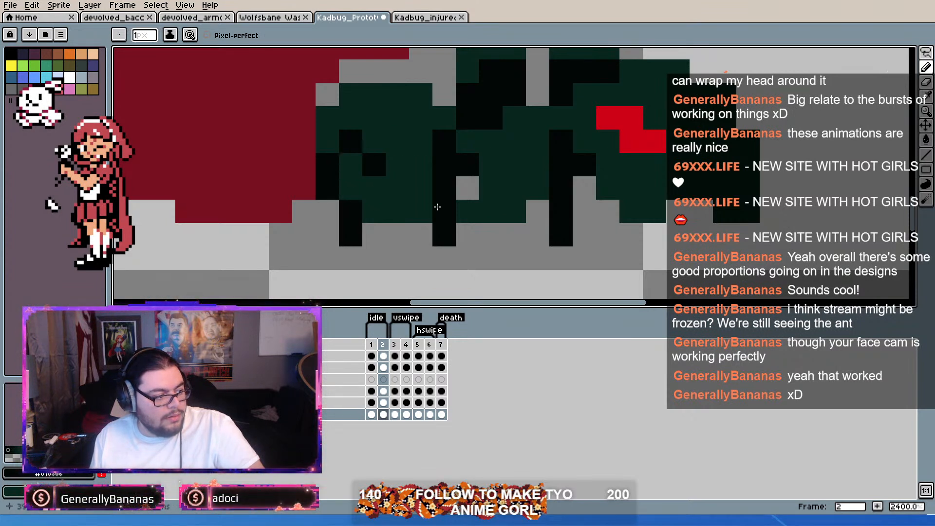
# Step: Bend the middle leg one pixel toward the abdomen in black, filling its old middle pixels and the adjacent gap with dark green
pyautogui.rightClick(444, 164)
pyautogui.click(421, 165)
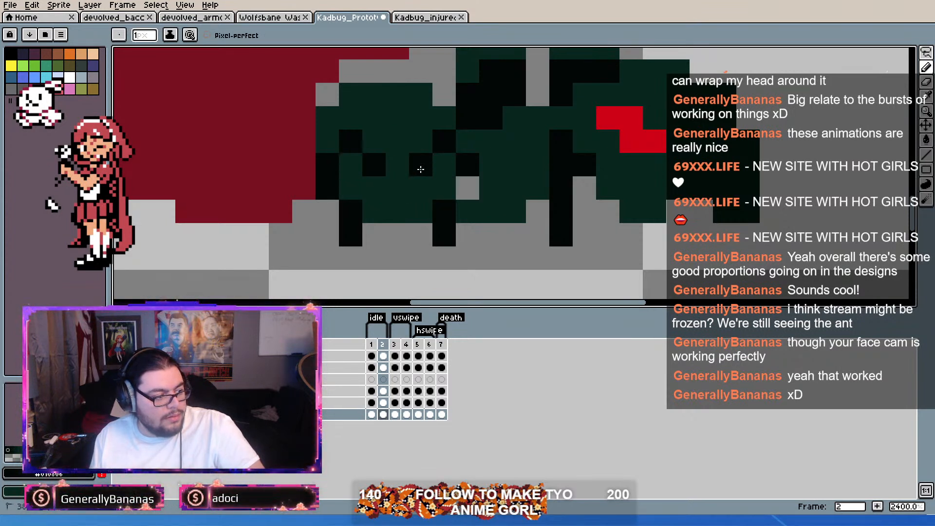
pyautogui.click(421, 188)
pyautogui.rightClick(468, 187)
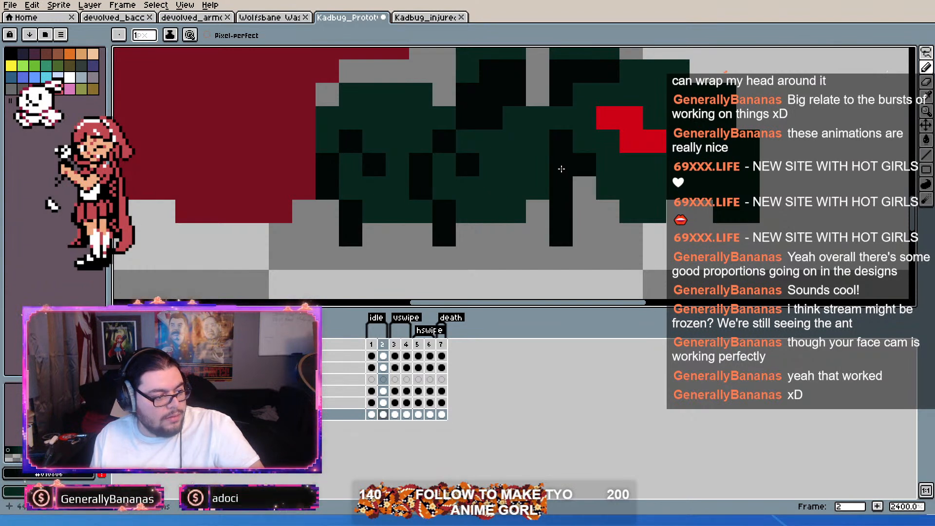
# Step: Bend the front leg by painting its two middle pixels dark green and redrawing them in black one pixel toward the abdomen
pyautogui.rightClick(560, 179)
pyautogui.rightClick(561, 172)
pyautogui.click(537, 172)
pyautogui.click(537, 186)
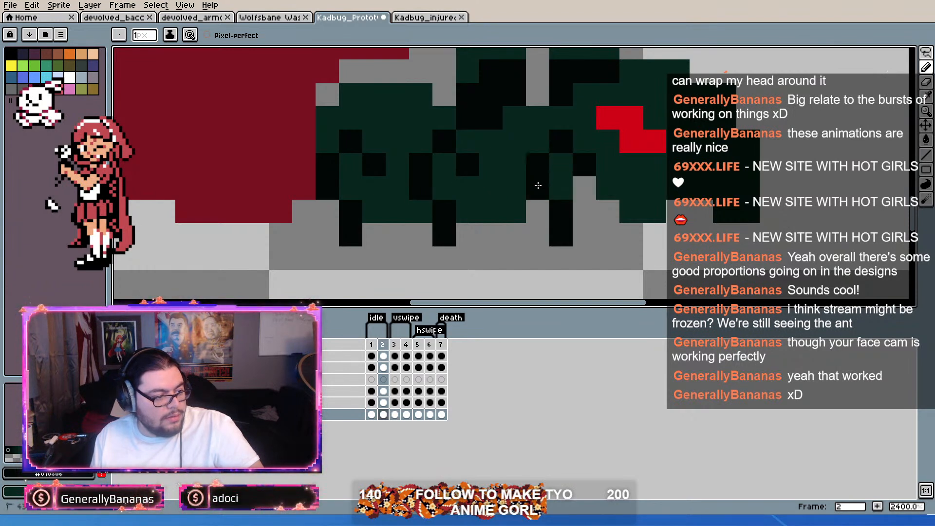
# Step: Erase the dark green pixel beneath the front leg's bend in frame 2 and compare the result with frame 1
pyautogui.keyDown('alt'); pyautogui.click(583, 197); pyautogui.keyUp('alt')
pyautogui.click(567, 184)
pyautogui.scroll(-2, 653, 189)
pyautogui.scroll(1, 651, 204)
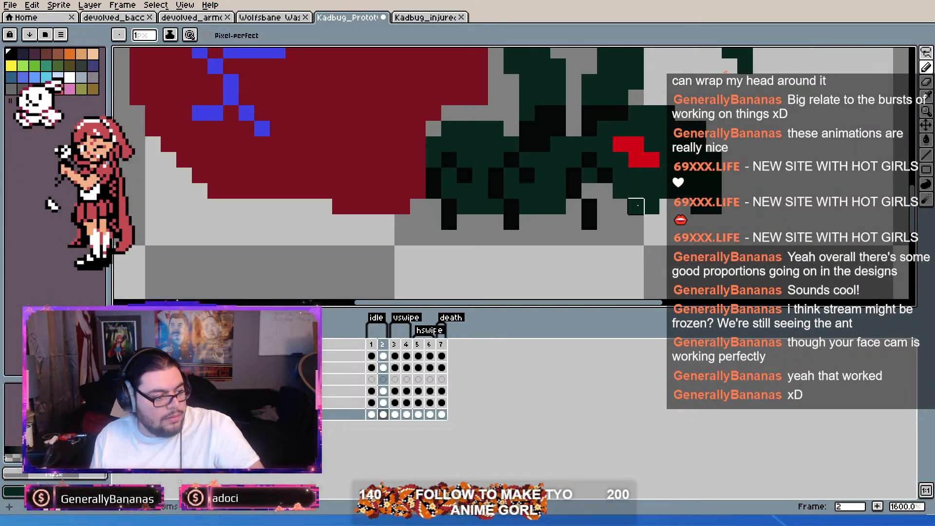
pyautogui.scroll(-1, 557, 247)
pyautogui.moveTo(372, 345)
pyautogui.mouseDown()
pyautogui.moveTo(388, 346)
pyautogui.moveTo(378, 345)
pyautogui.mouseUp()
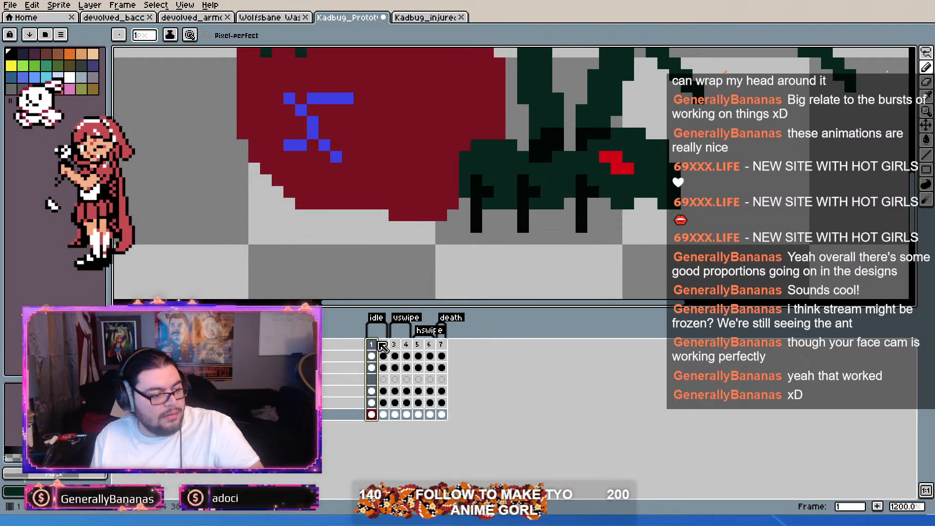
pyautogui.click(384, 348)
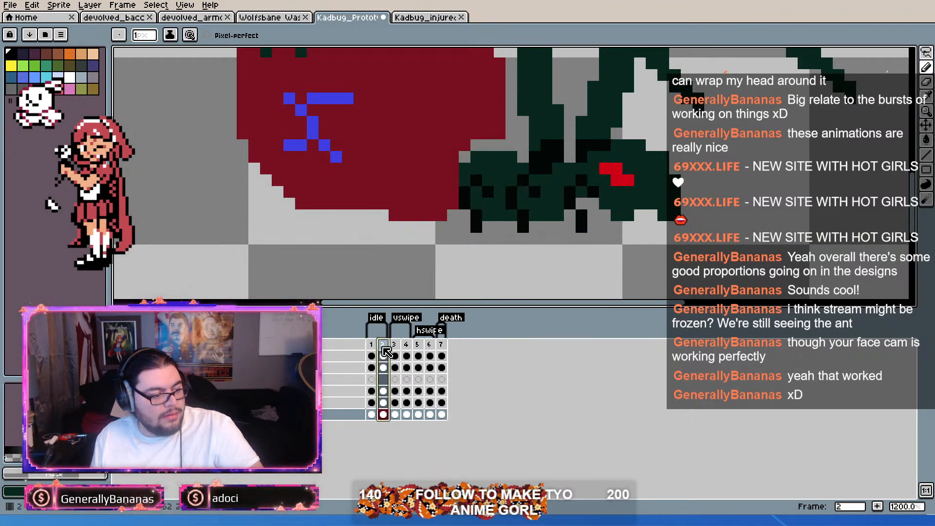
# Step: Shift the lower black pixel of all three small legs one pixel toward the abdomen, repairing the body in dark green where needed
pyautogui.scroll(3, 603, 229)
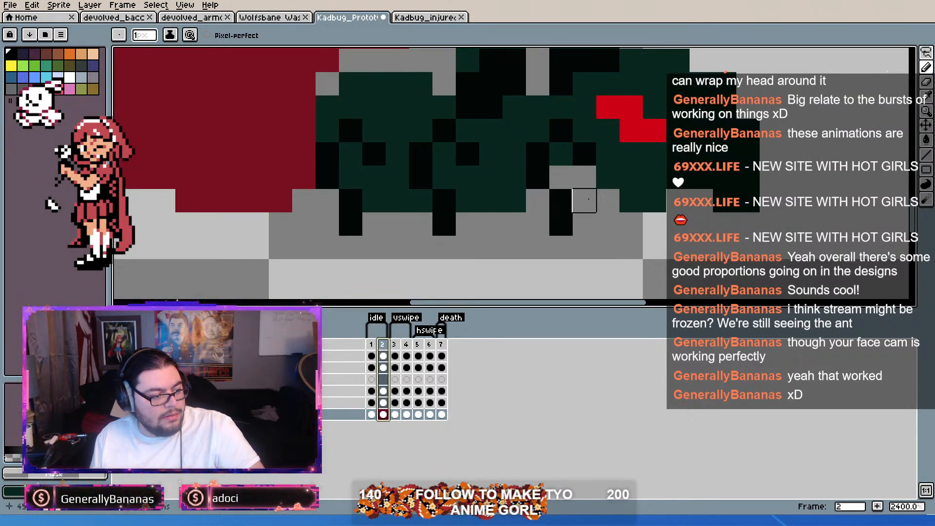
pyautogui.press('i')
pyautogui.keyDown('alt'); pyautogui.click(560, 202); pyautogui.keyUp('alt')
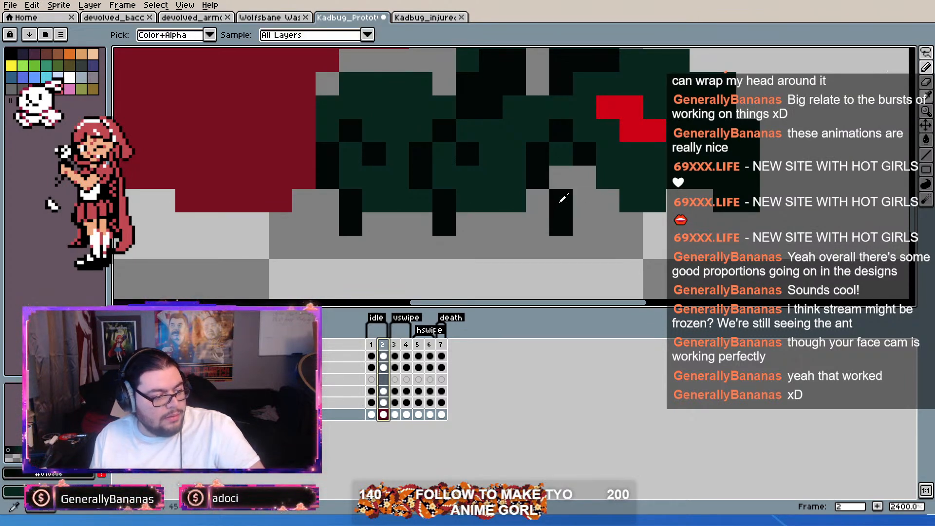
pyautogui.keyDown('alt'); pyautogui.rightClick(591, 201); pyautogui.keyUp('alt')
pyautogui.press('b')
pyautogui.rightClick(562, 200)
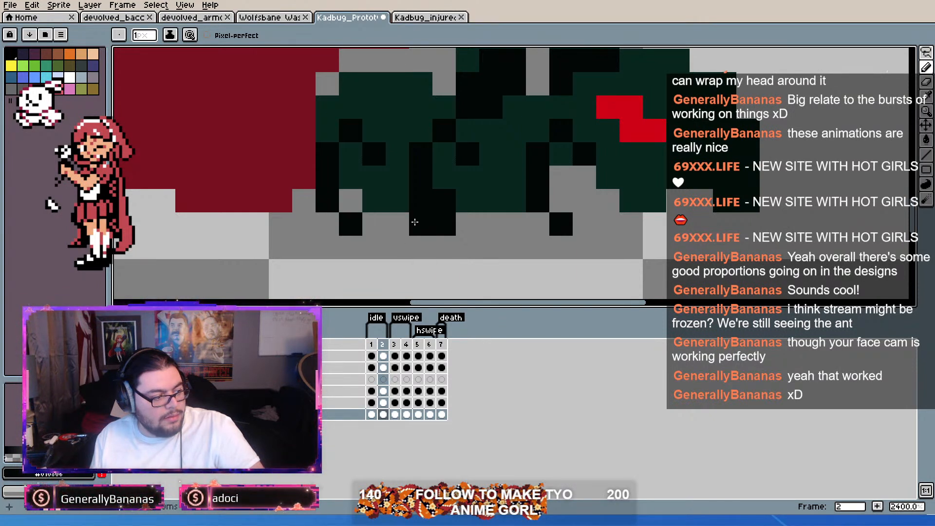
pyautogui.press('i')
pyautogui.click(445, 200)
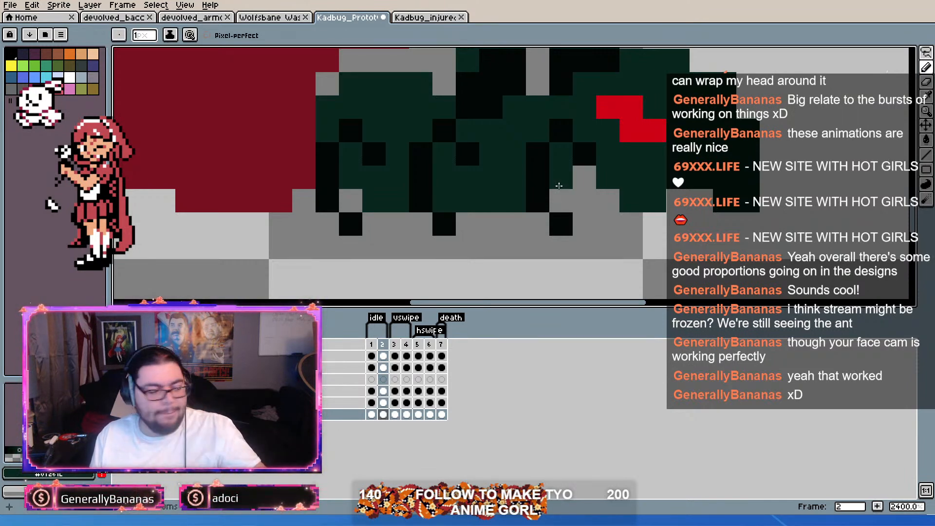
# Step: Compare idle frames 1 and 2 to examine how the small legs move between them
pyautogui.scroll(-3, 559, 185)
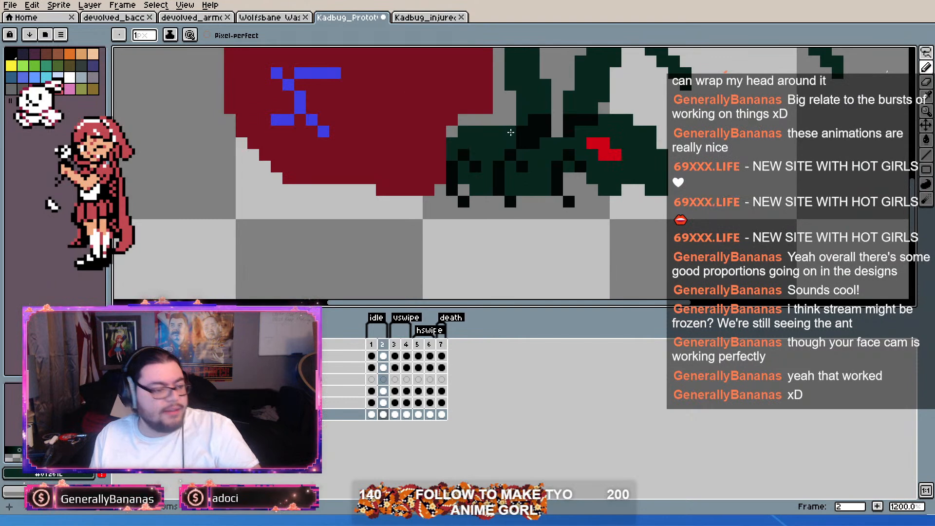
pyautogui.scroll(1, 543, 145)
pyautogui.scroll(1, 652, 167)
pyautogui.scroll(-2, 651, 171)
pyautogui.moveTo(650, 172); pyautogui.dragTo(644, 191)
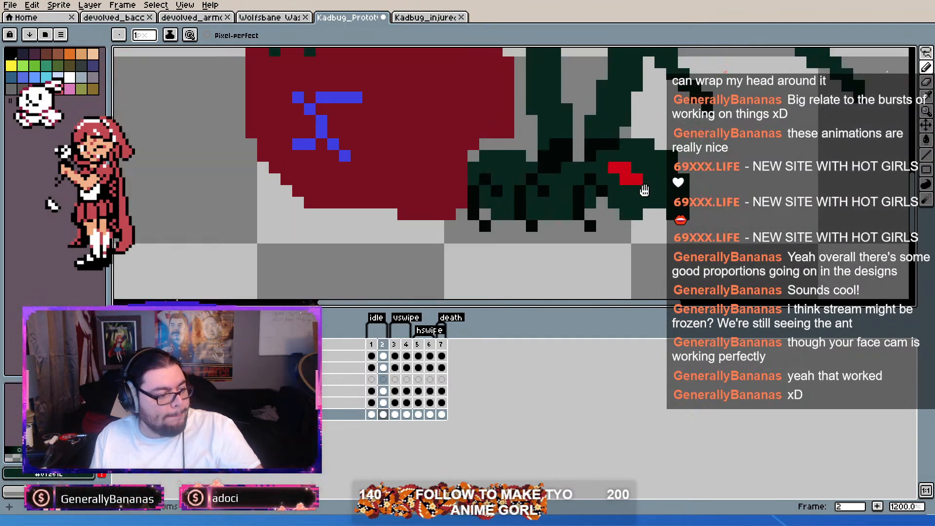
pyautogui.moveTo(371, 345); pyautogui.dragTo(383, 345)
pyautogui.click(373, 347)
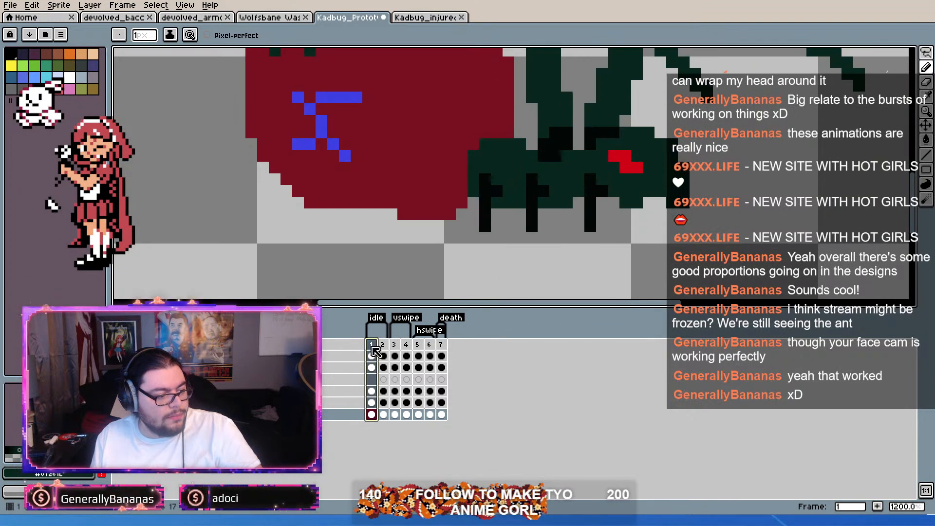
pyautogui.click(383, 350)
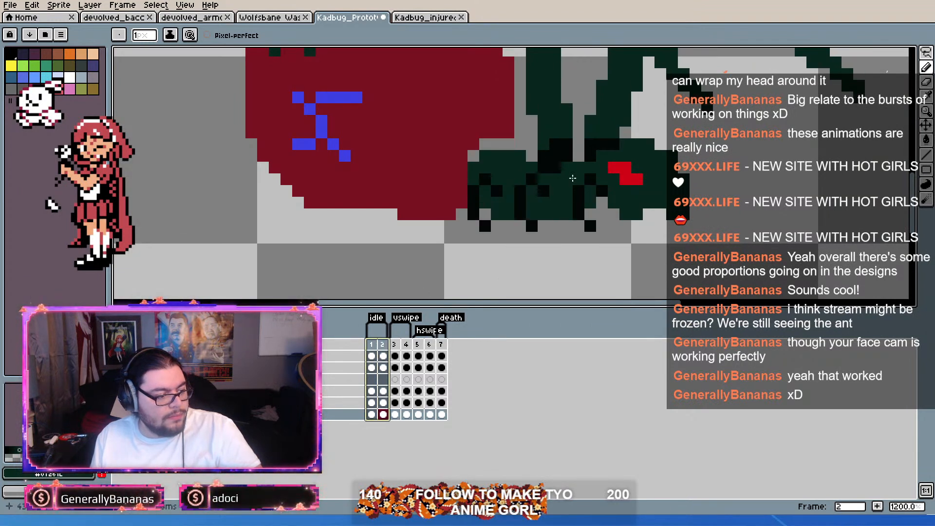
pyautogui.press('Escape')
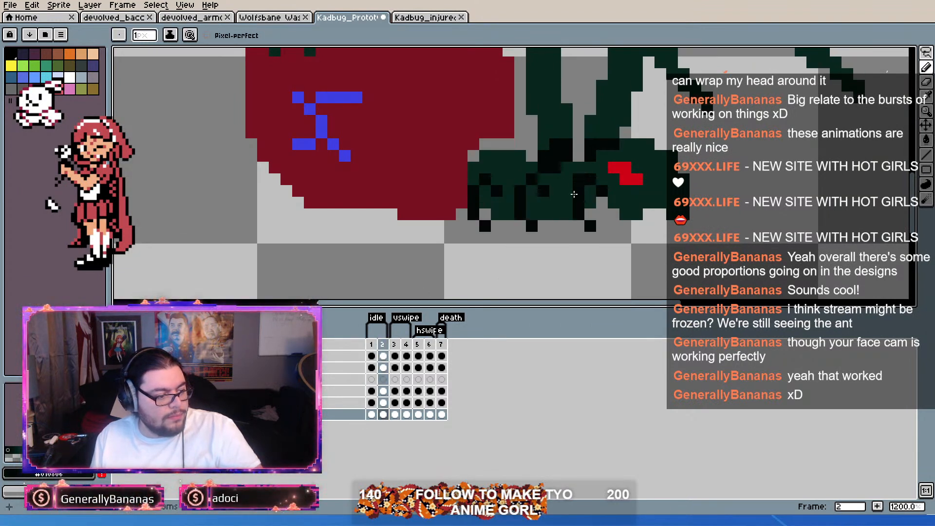
# Step: Cap each leg's bend with a black pixel toward the abdomen, try a dark green corner on the rear leg, and compare with frame 1
pyautogui.scroll(1, 554, 215)
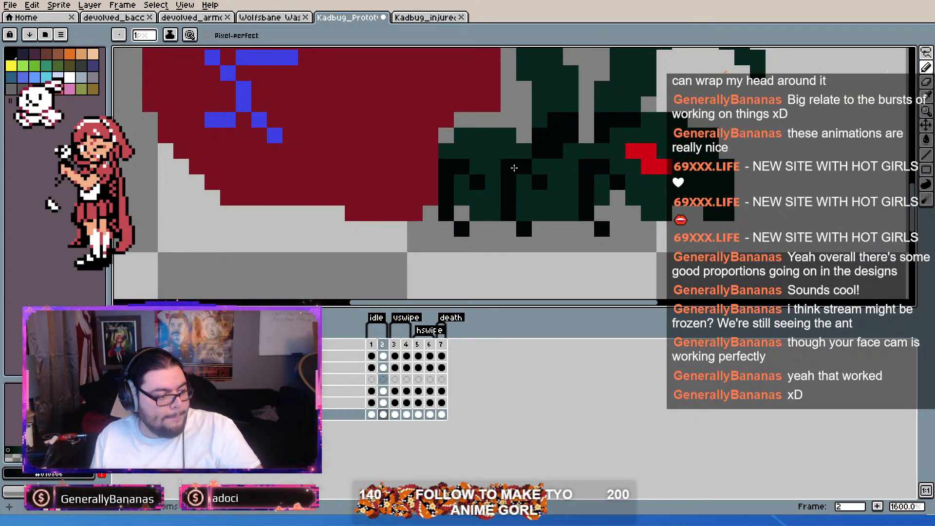
pyautogui.press('i')
pyautogui.press('alt')
pyautogui.press('b')
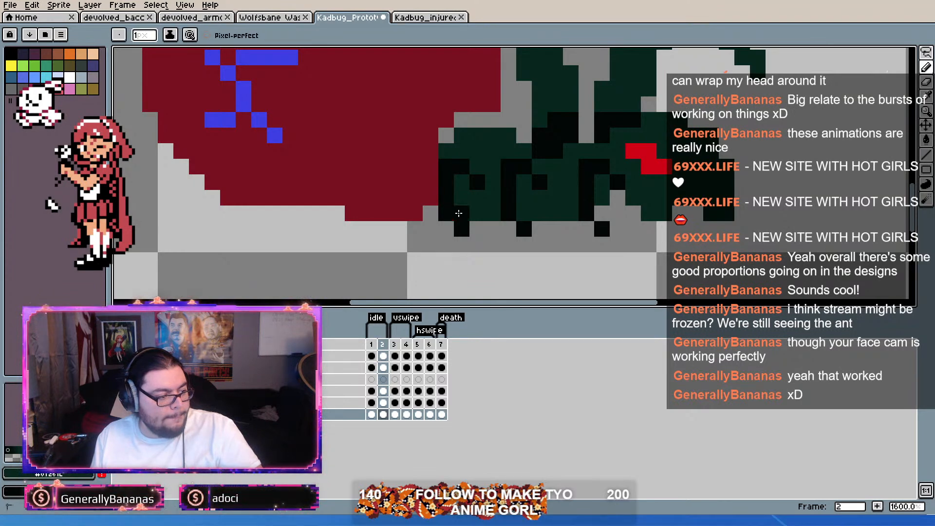
pyautogui.click(453, 195)
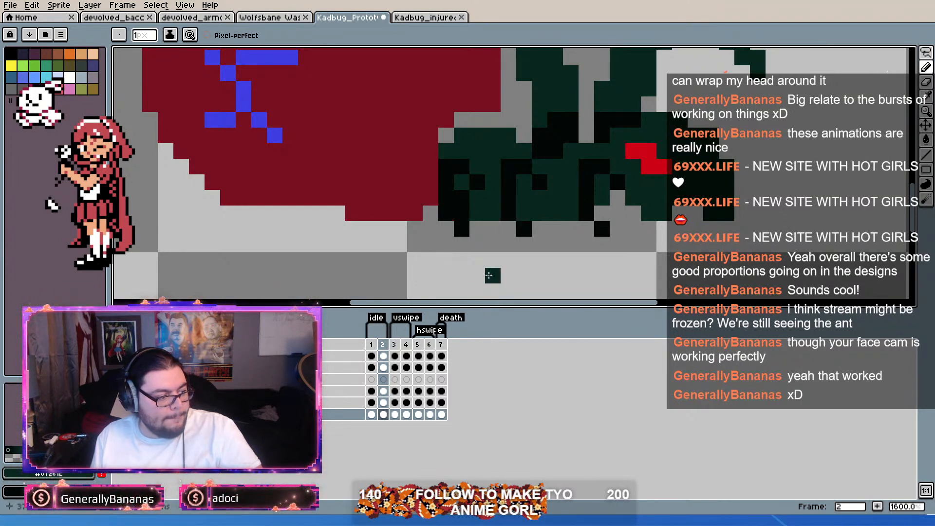
pyautogui.click(375, 344)
pyautogui.moveTo(377, 340)
pyautogui.mouseDown()
pyautogui.moveTo(386, 339)
pyautogui.moveTo(383, 347)
pyautogui.mouseUp()
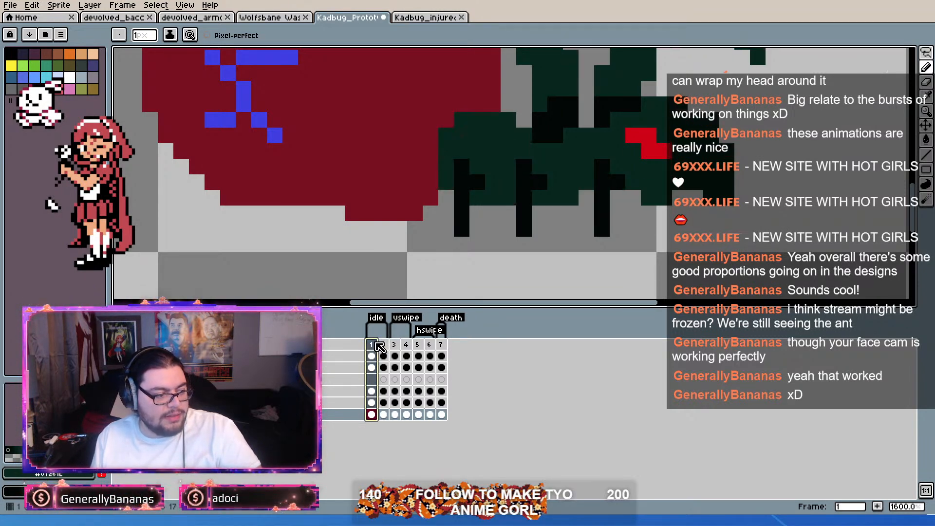
pyautogui.click(384, 346)
# Step: Shorten each leg's bent segment by one pixel at its lower end and extend each foot up one pixel in black
pyautogui.rightClick(450, 200)
pyautogui.click(457, 202)
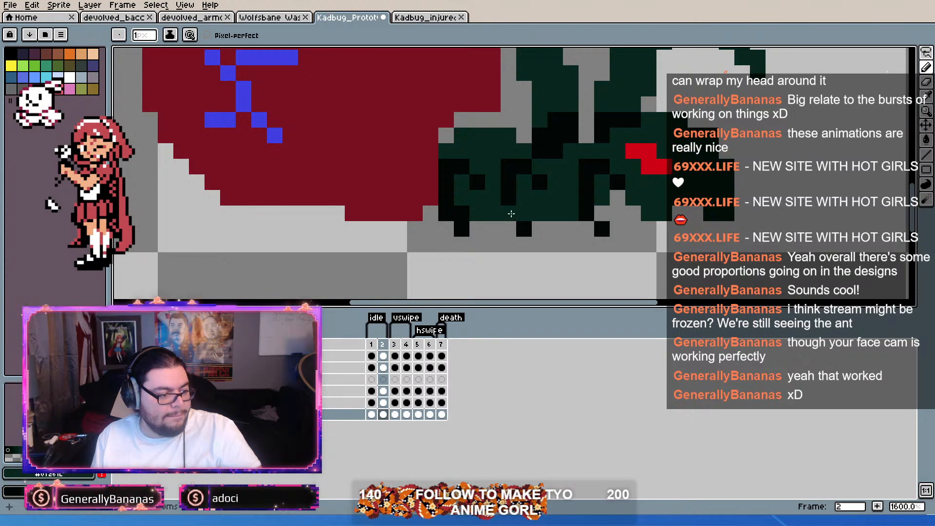
pyautogui.keyDown('alt'); pyautogui.click(590, 195); pyautogui.keyUp('alt')
pyautogui.click(602, 213)
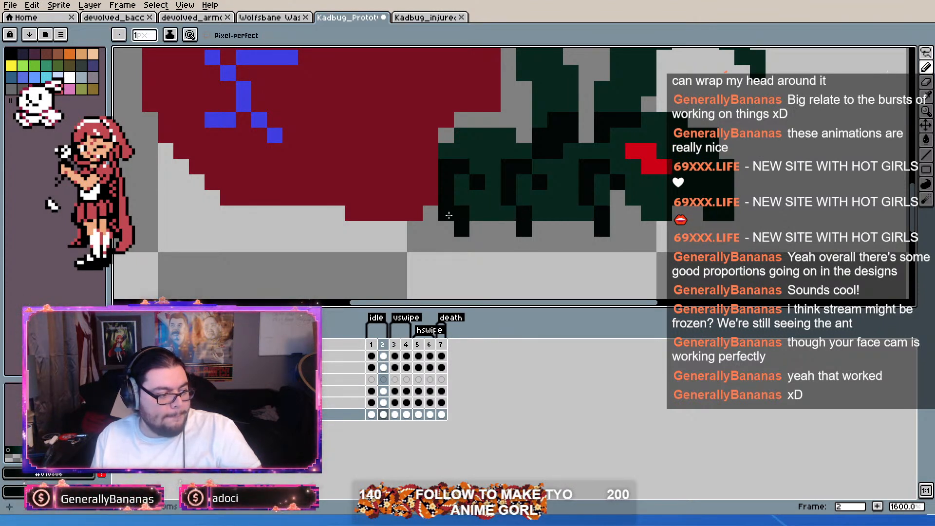
pyautogui.keyDown('alt'); pyautogui.rightClick(421, 258); pyautogui.keyUp('alt')
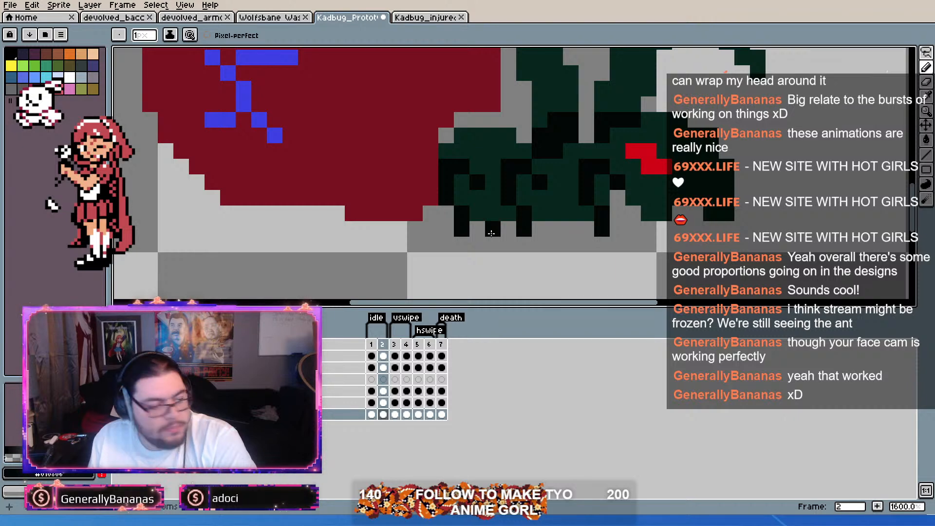
# Step: Compare frame 2 with frame 1 and extend the head-side tip of each small leg downward by one black pixel
pyautogui.scroll(-4, 650, 228)
pyautogui.scroll(3, 650, 228)
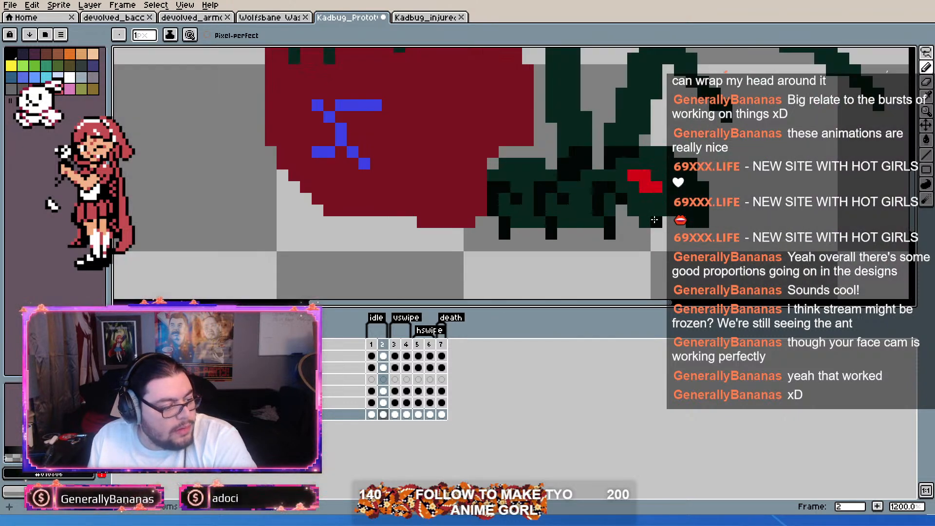
pyautogui.click(376, 345)
pyautogui.moveTo(375, 346)
pyautogui.mouseDown()
pyautogui.moveTo(389, 352)
pyautogui.moveTo(381, 355)
pyautogui.mouseUp()
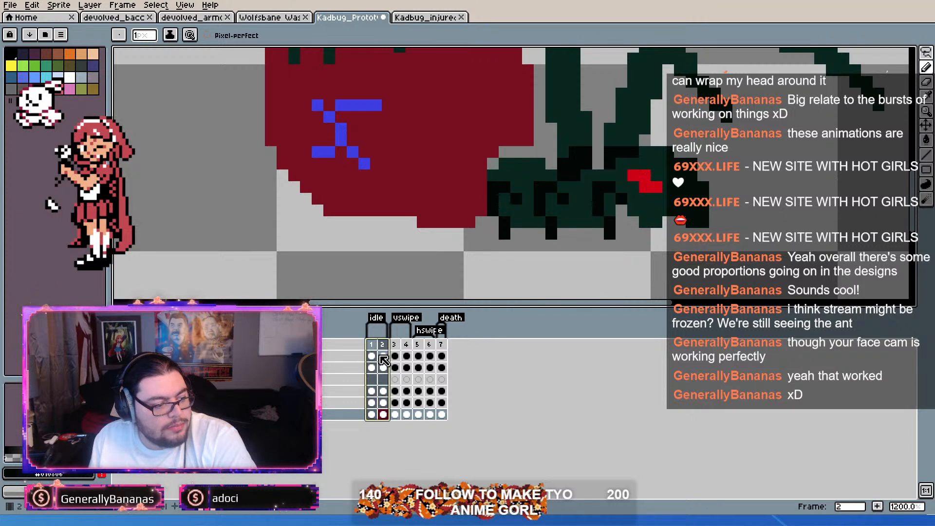
pyautogui.click(516, 210)
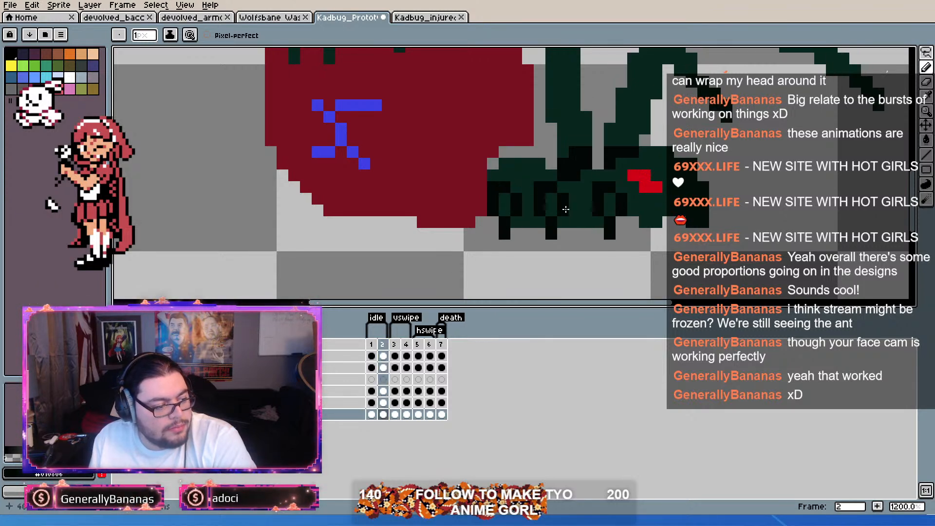
# Step: Compare Kadbug's two idle frames and examine the legs in the two devolved ant sprites for reference
pyautogui.scroll(1, 565, 209)
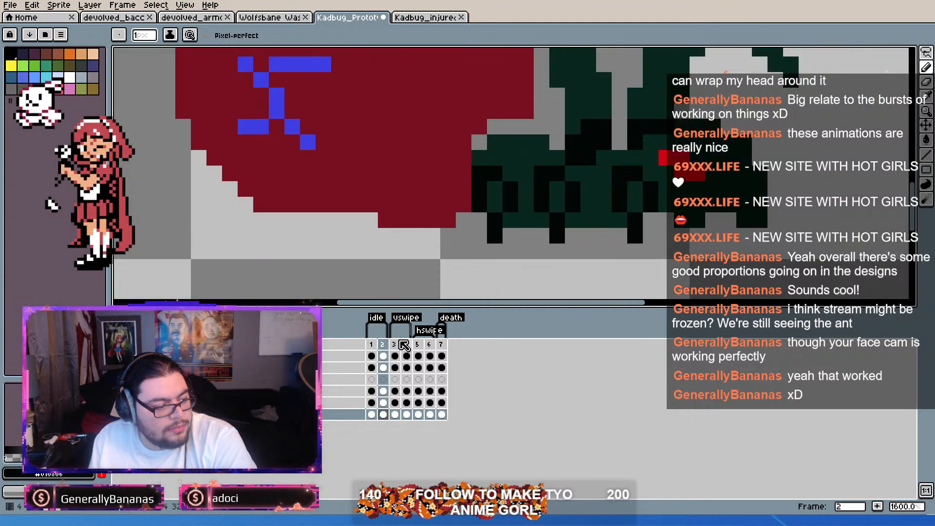
pyautogui.moveTo(375, 348); pyautogui.dragTo(385, 347)
pyautogui.click(372, 344)
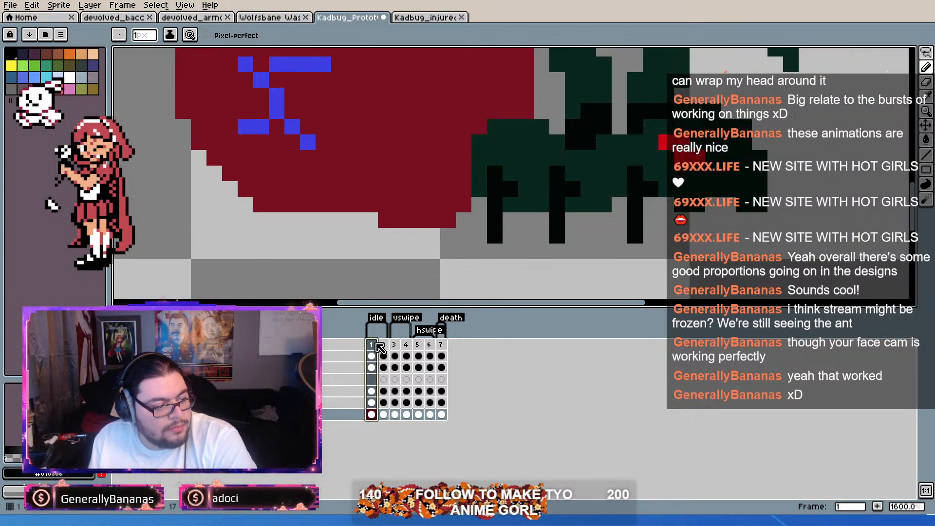
pyautogui.click(131, 17)
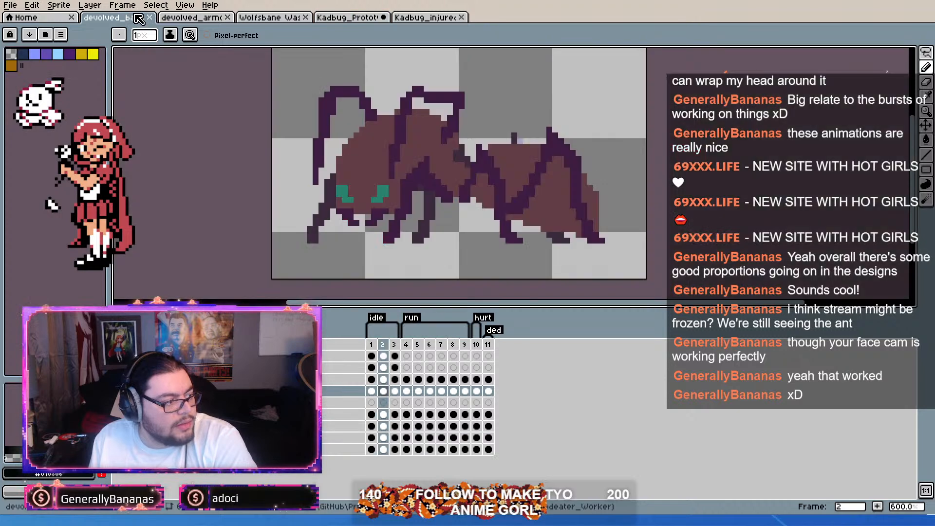
pyautogui.click(376, 345)
pyautogui.moveTo(375, 342)
pyautogui.mouseDown()
pyautogui.moveTo(382, 340)
pyautogui.moveTo(370, 334)
pyautogui.moveTo(383, 338)
pyautogui.moveTo(374, 336)
pyautogui.mouseUp()
pyautogui.click(202, 18)
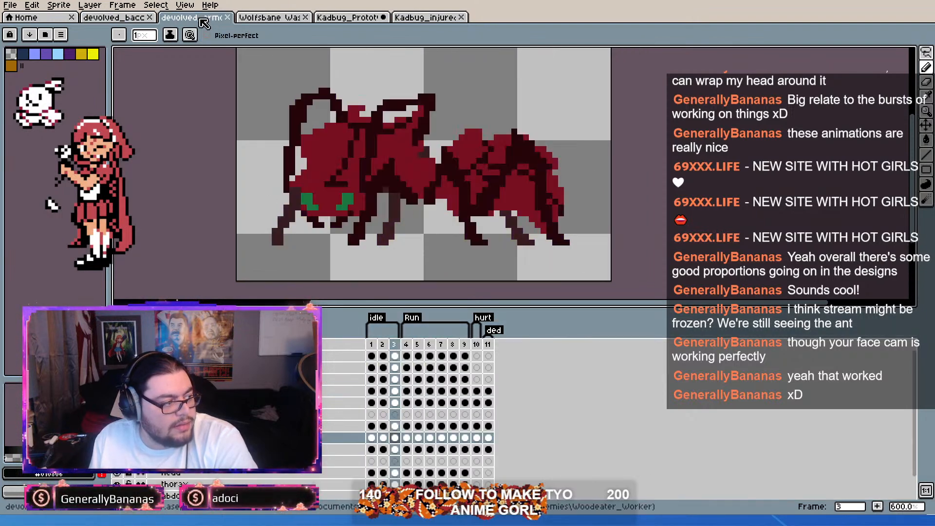
pyautogui.click(364, 15)
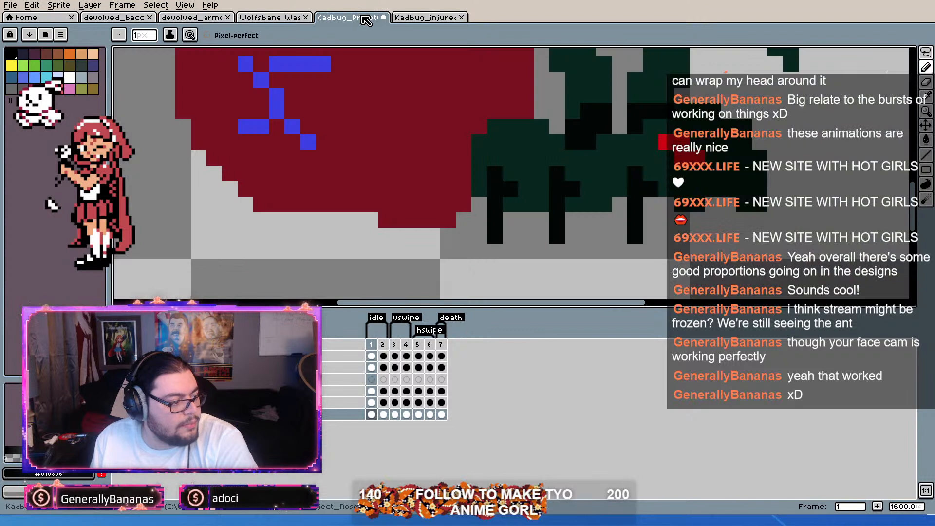
# Step: Replace the black pixel topping the rear leg's bend in frame 2 with dark green and compare both idle frames
pyautogui.click(383, 344)
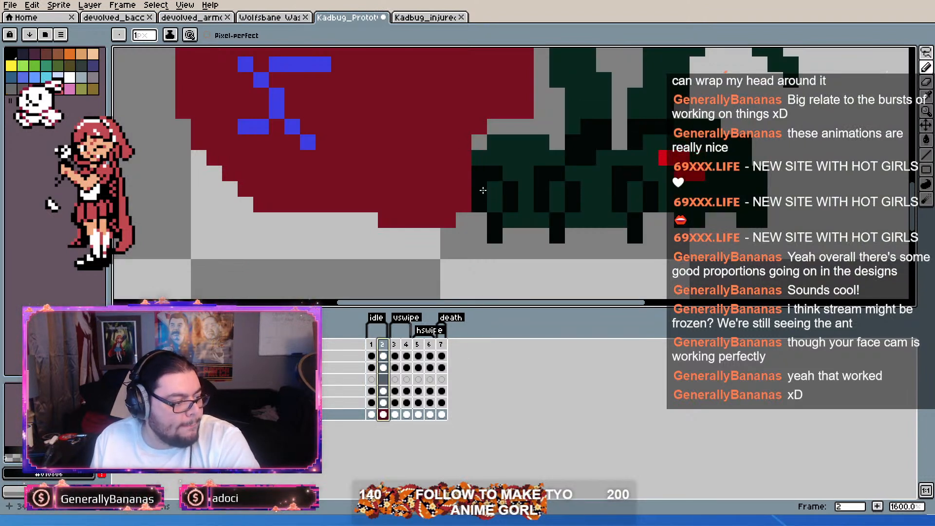
pyautogui.press('i')
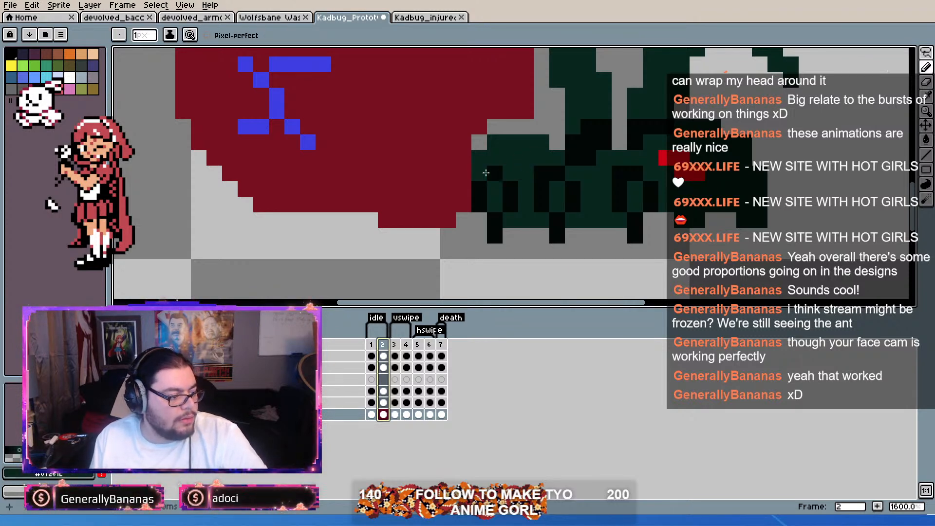
pyautogui.press('alt')
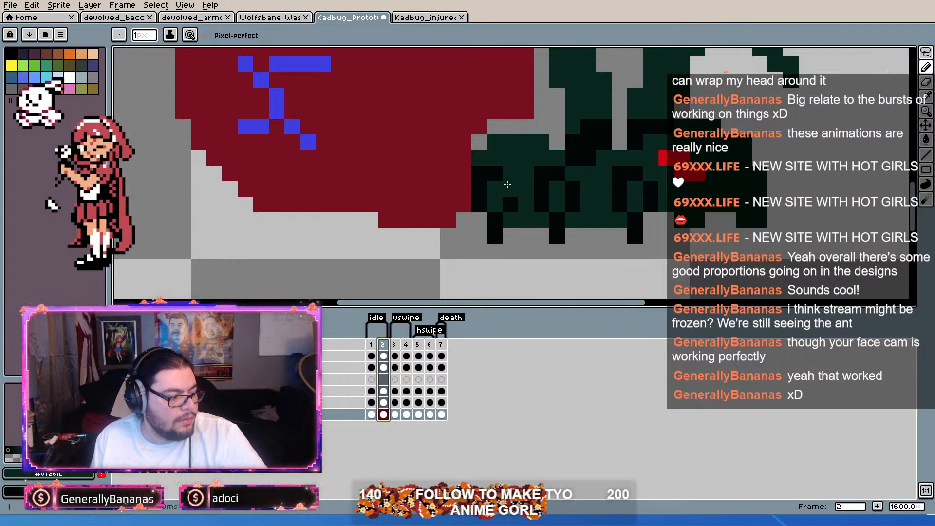
pyautogui.click(491, 179)
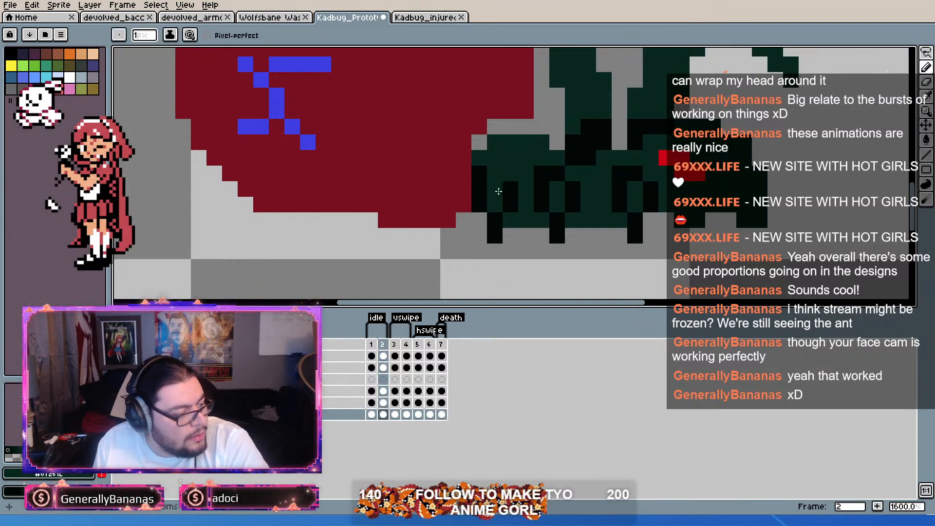
pyautogui.click(372, 345)
pyautogui.click(382, 349)
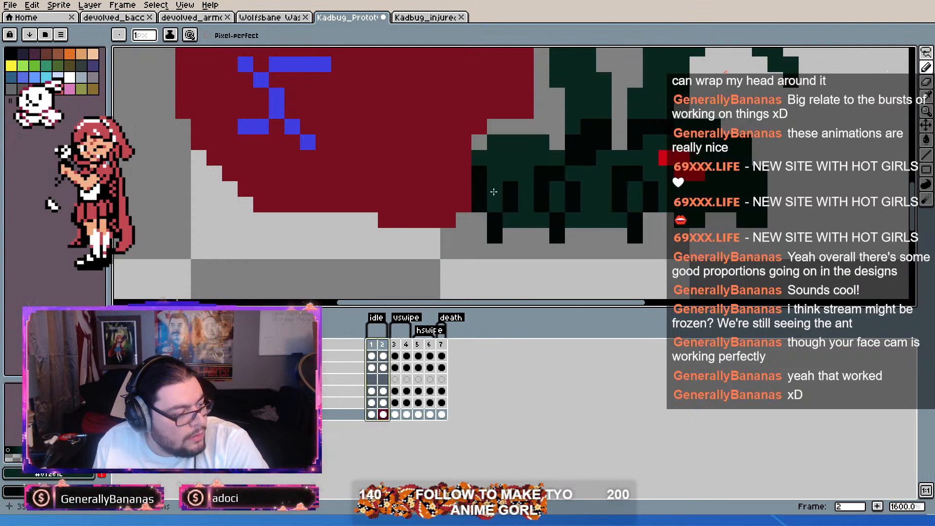
# Step: Lower the rear leg's whole bend by one pixel in black, filling its old upper pixels with dark green
pyautogui.click(514, 186)
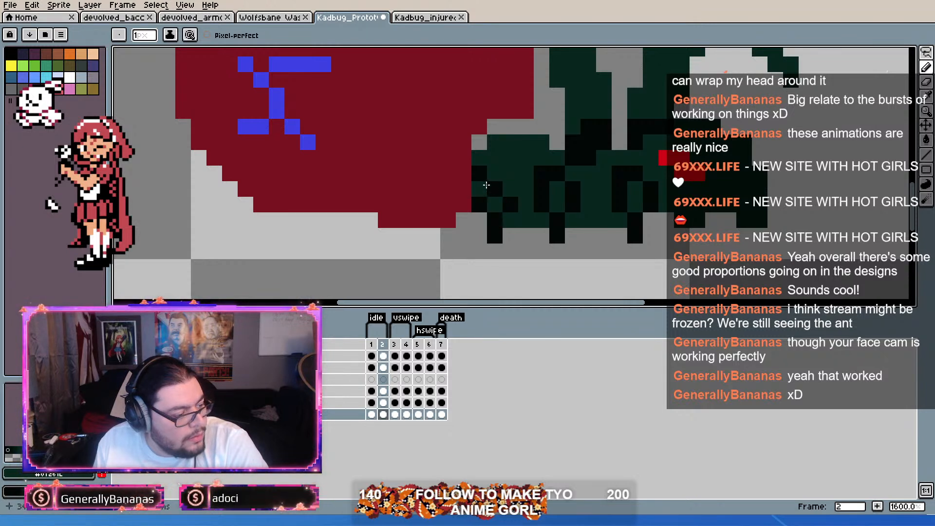
pyautogui.click(479, 189)
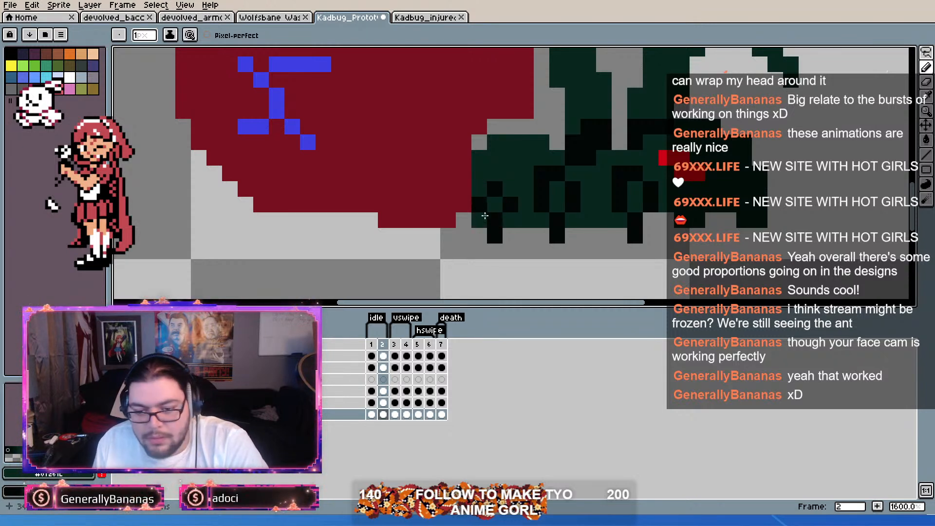
pyautogui.click(495, 220)
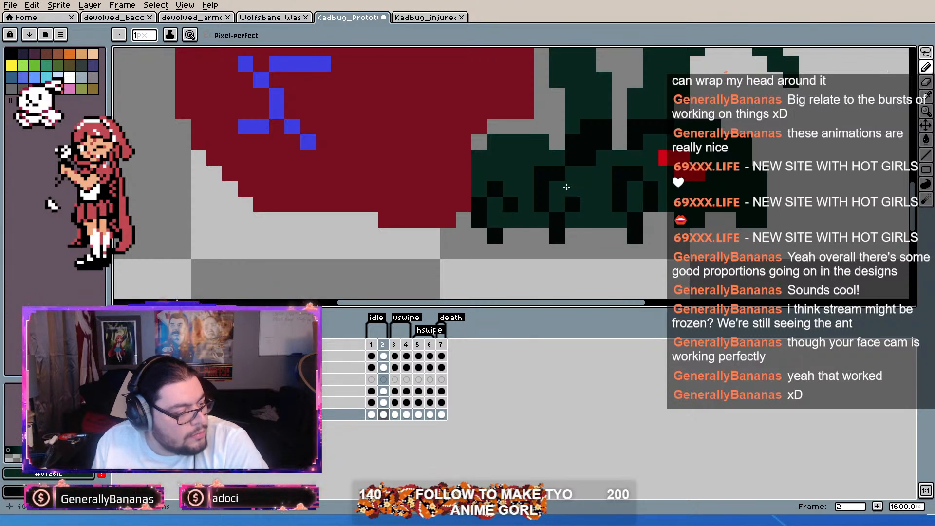
# Step: Lower the bends of the middle and head-side small legs in frame 2 by one pixel, filling their old upper pixels with dark green
pyautogui.moveTo(557, 173)
pyautogui.mouseDown()
pyautogui.moveTo(542, 173)
pyautogui.moveTo(541, 189)
pyautogui.mouseUp()
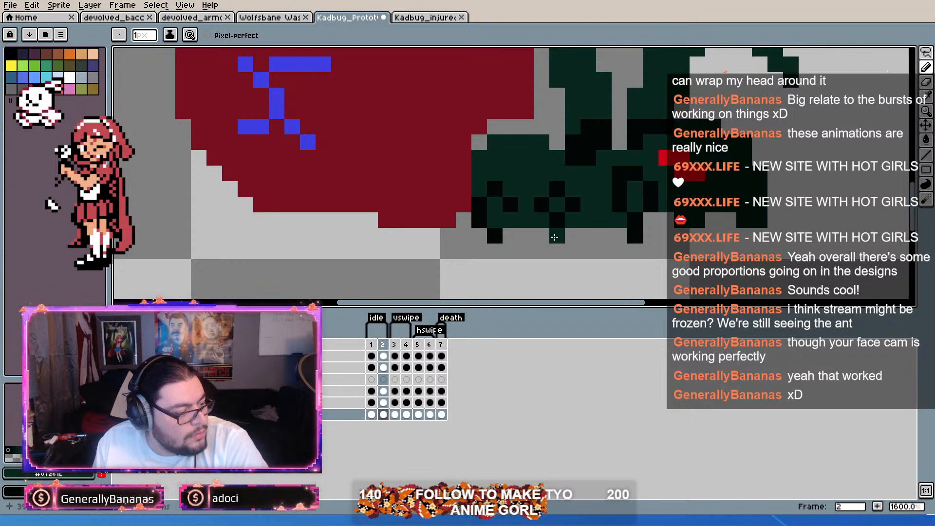
pyautogui.rightClick(547, 220)
pyautogui.rightClick(622, 221)
pyautogui.click(631, 224)
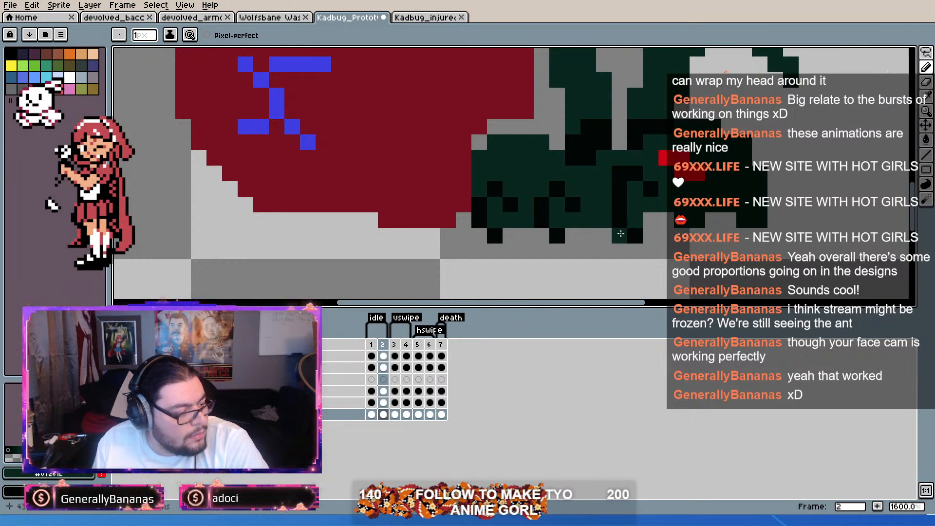
pyautogui.rightClick(653, 203)
pyautogui.click(652, 190)
pyautogui.rightClick(637, 187)
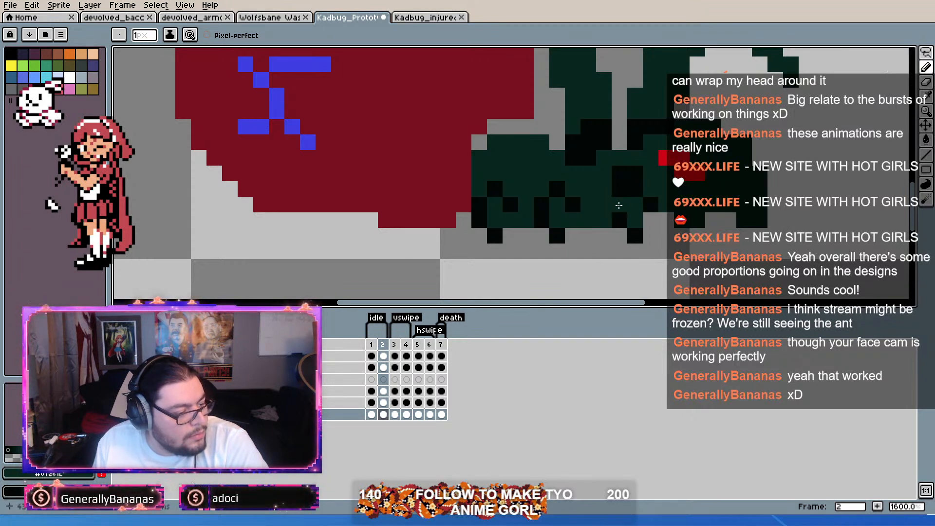
pyautogui.moveTo(619, 170)
pyautogui.mouseDown()
pyautogui.moveTo(618, 184)
pyautogui.moveTo(635, 172)
pyautogui.mouseUp()
# Step: Flip repeatedly between idle frames 1 and 2 to check how the lowered legs and body move
pyautogui.press('Left')
pyautogui.press('Right')
pyautogui.press('Left')
pyautogui.press('Right')
pyautogui.press('Left')
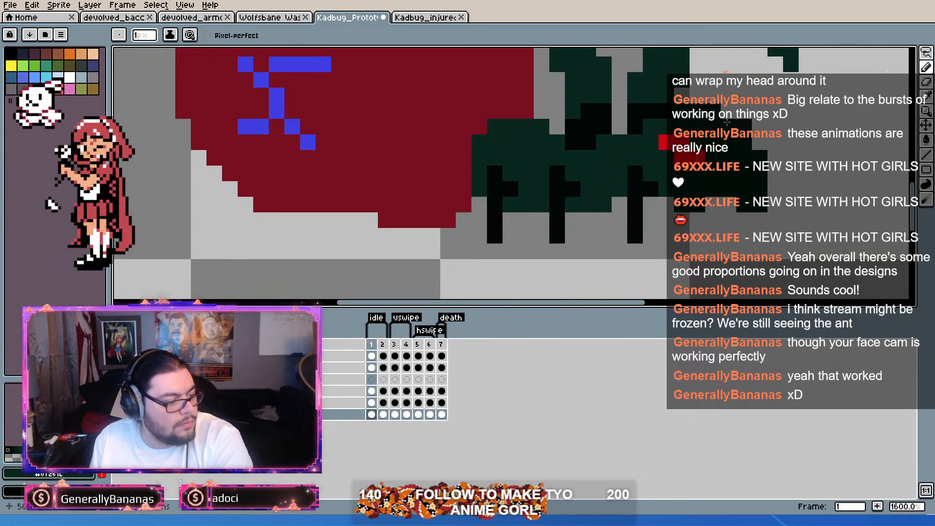
pyautogui.press('Right')
pyautogui.press('Left')
pyautogui.press('Right')
pyautogui.press('Left')
pyautogui.press('Right')
pyautogui.press('Left')
pyautogui.press('Right')
pyautogui.press('Left')
pyautogui.press('Right')
pyautogui.press('Left')
pyautogui.press('Right')
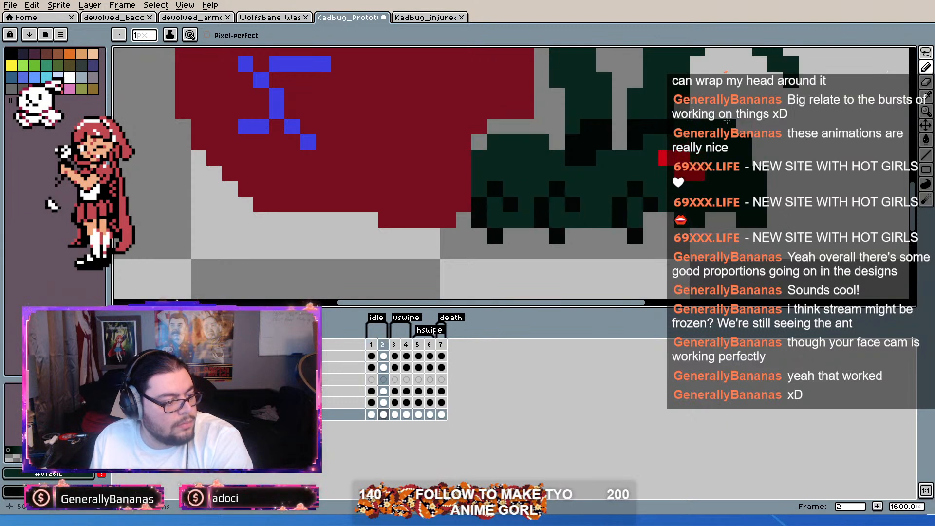
pyautogui.press('Left')
pyautogui.press('Right')
pyautogui.press('Left')
pyautogui.press('Right')
pyautogui.press('Left')
pyautogui.press('Right')
pyautogui.press('Left')
pyautogui.press('Right')
pyautogui.press('Left')
pyautogui.press('Right')
pyautogui.press('Right')
pyautogui.press('Left')
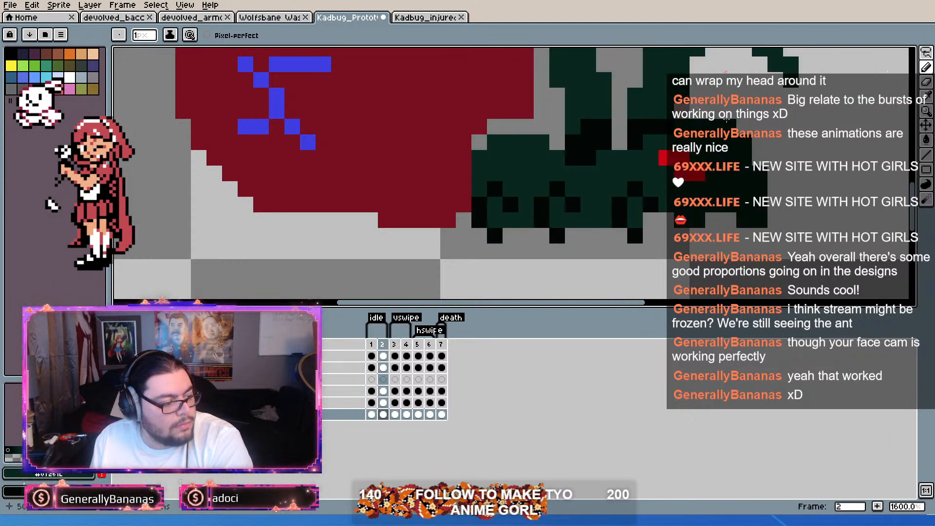
pyautogui.press('Left')
pyautogui.press('Right')
pyautogui.press('Left')
pyautogui.press('Right')
pyautogui.press('Left')
pyautogui.press('Right')
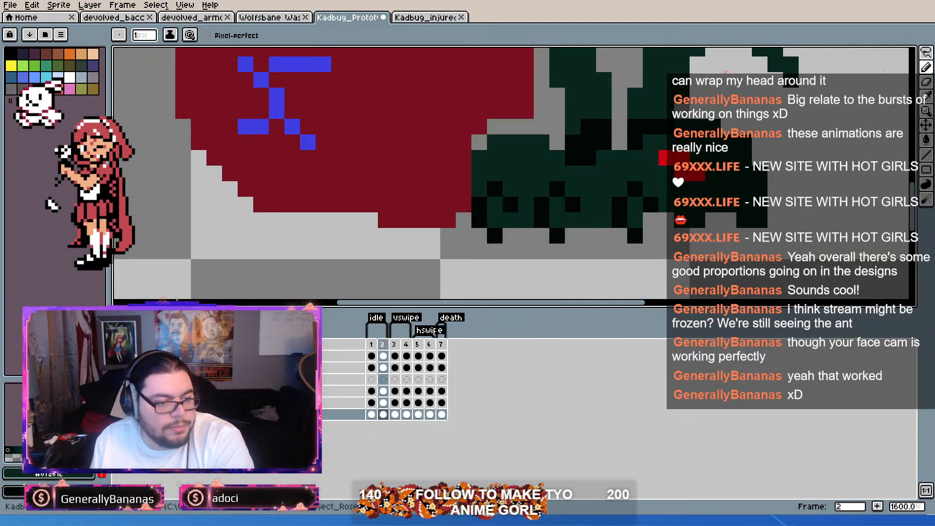
# Step: Copy the red eye area from frame 1 and paste it over the eye in frame 2, one pixel higher than before
pyautogui.click(926, 52)
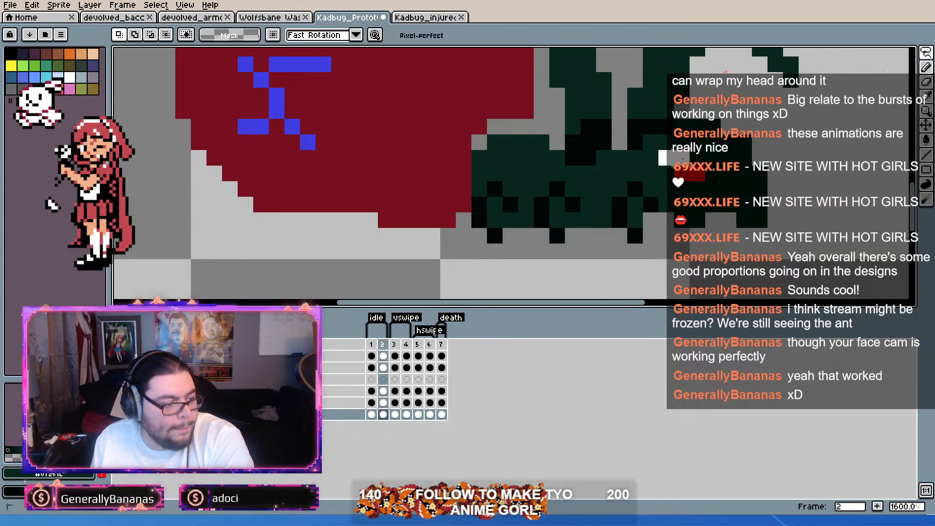
pyautogui.moveTo(668, 164)
pyautogui.mouseDown()
pyautogui.moveTo(675, 138)
pyautogui.moveTo(698, 150)
pyautogui.mouseUp()
pyautogui.click(372, 345)
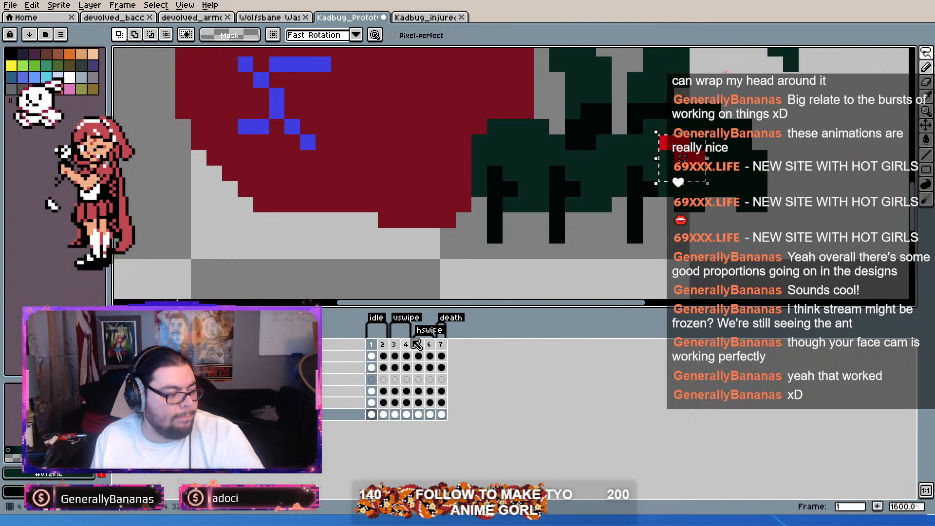
pyautogui.click(383, 345)
pyautogui.hotkey('ctrl', 'v')
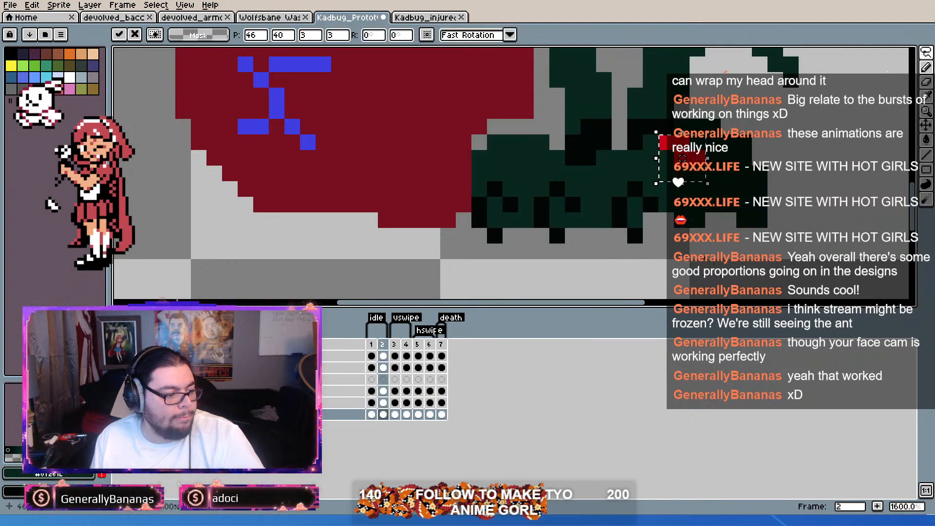
pyautogui.hotkey('ctrl', 'd')
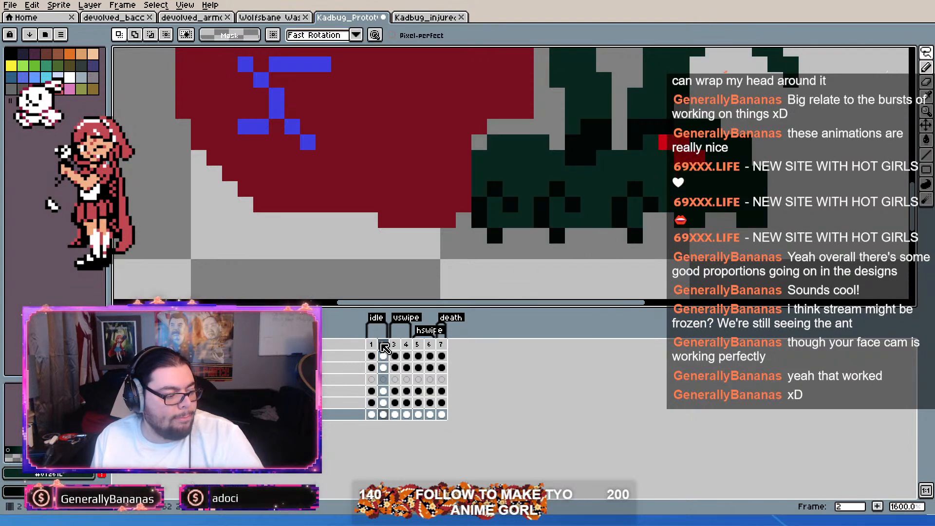
# Step: Duplicate idle frame 2 as frame 3 and move the red eye in the new frame down one pixel
pyautogui.hotkey('alt', 'n')
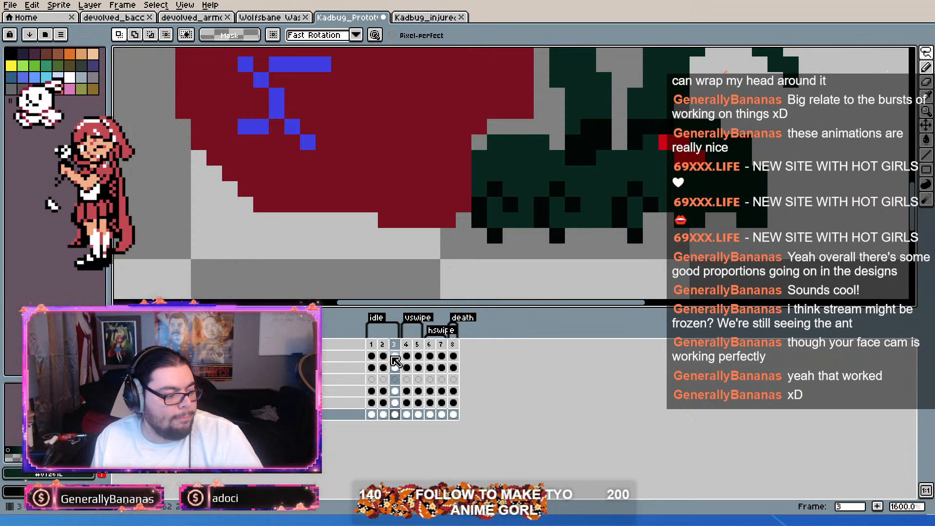
pyautogui.click(372, 356)
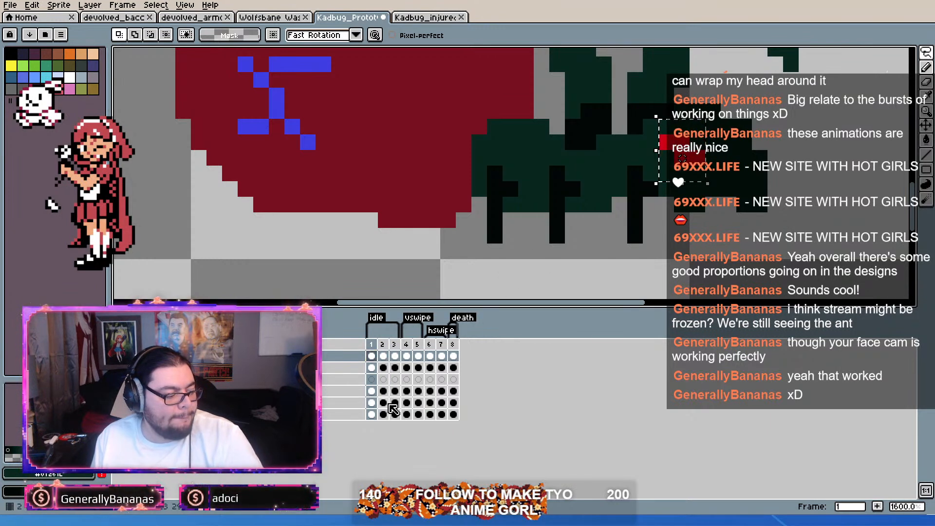
pyautogui.click(375, 392)
pyautogui.click(372, 415)
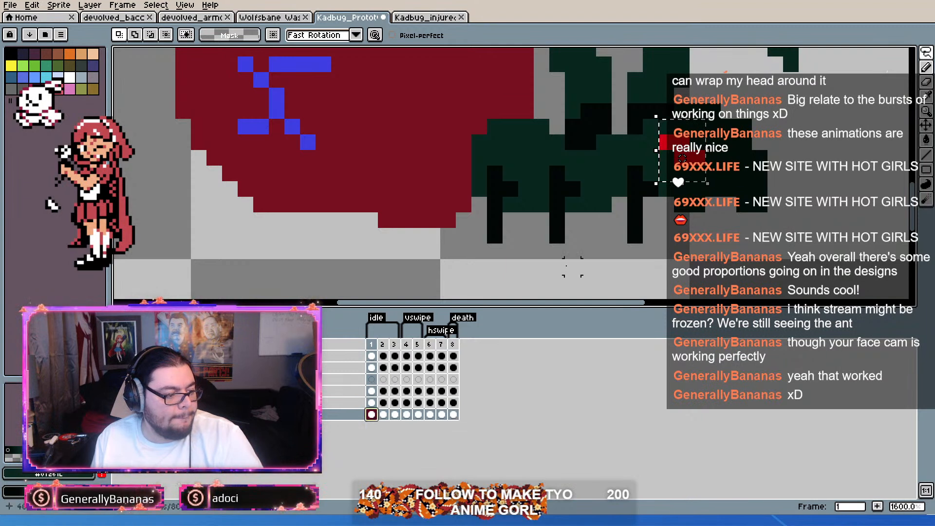
pyautogui.click(395, 415)
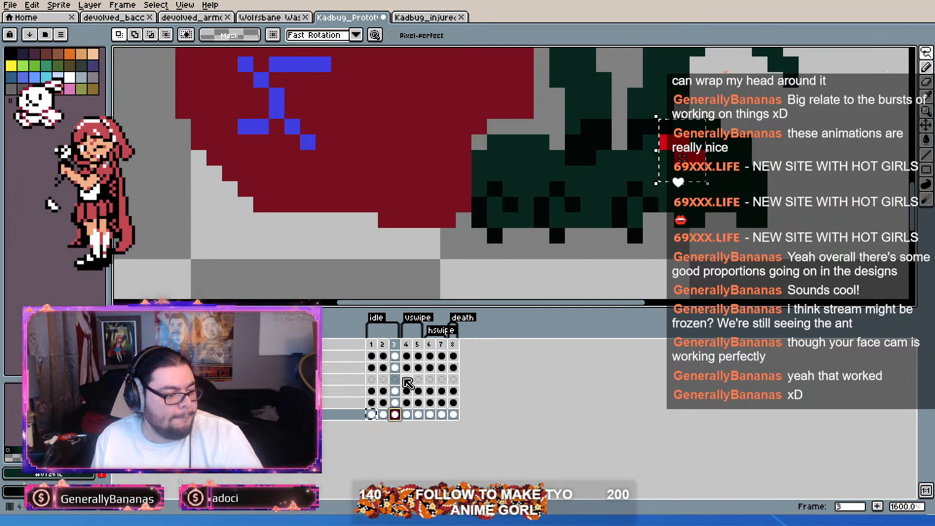
pyautogui.click(372, 415)
pyautogui.click(673, 179)
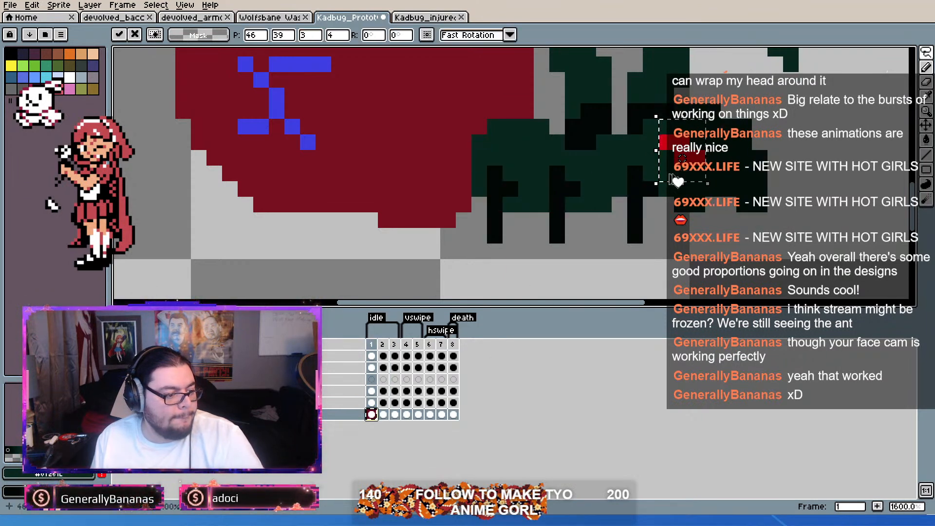
pyautogui.press('.')
pyautogui.press('.')
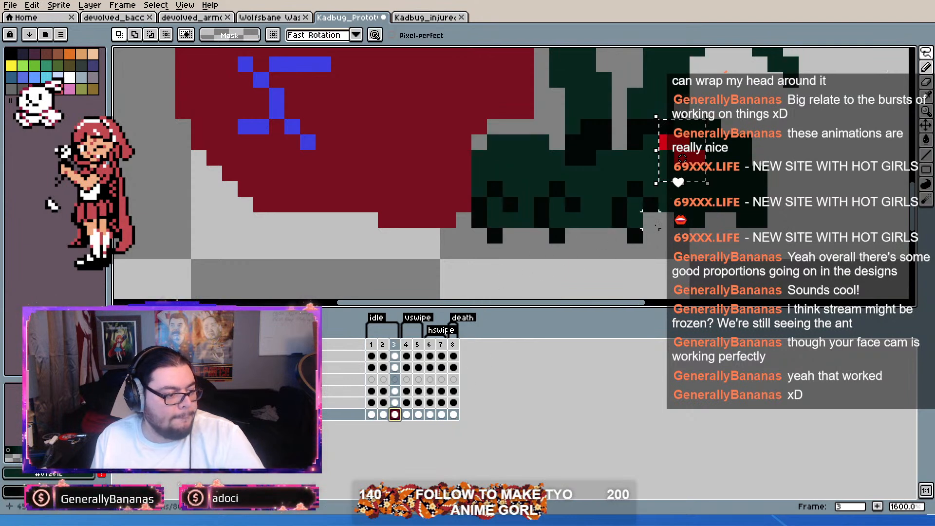
pyautogui.moveTo(696, 176); pyautogui.dragTo(692, 189)
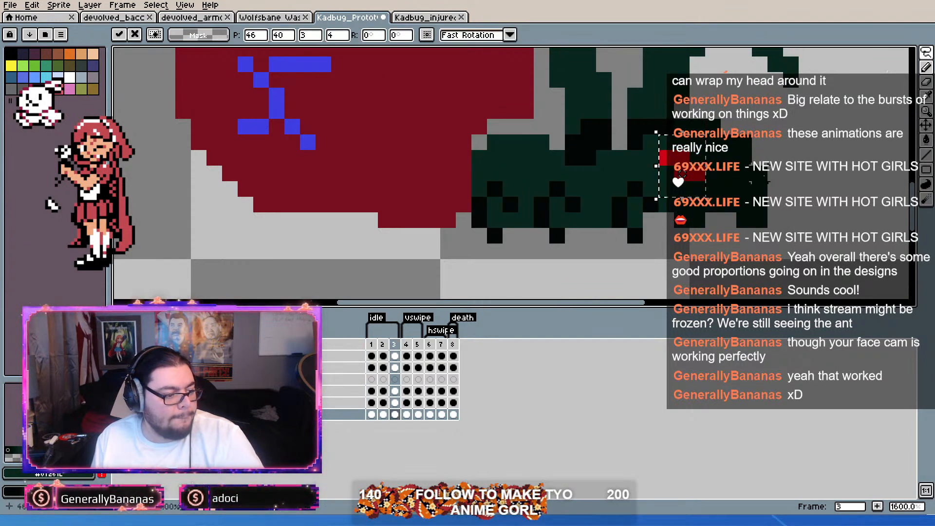
pyautogui.click(760, 174)
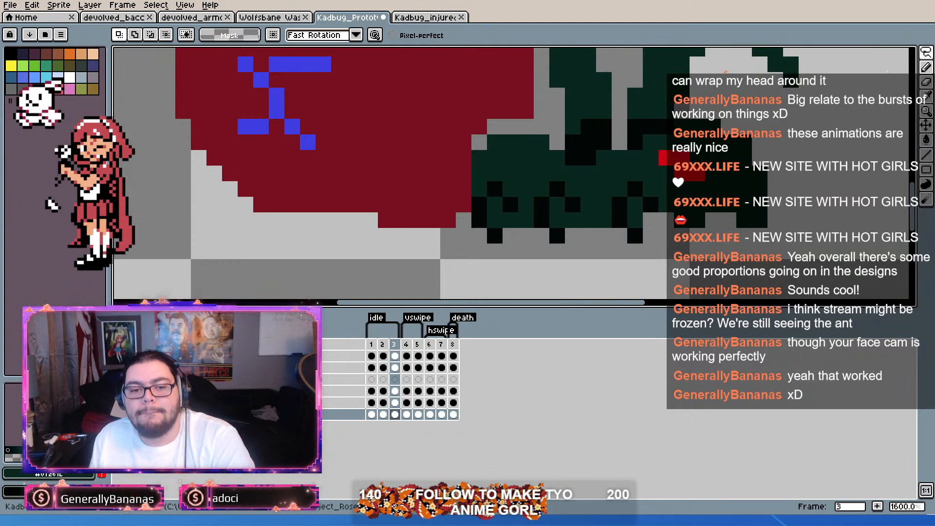
# Step: Return to frame 2 and make the second layer, which holds the long forelegs, active for editing
pyautogui.moveTo(371, 345)
pyautogui.mouseDown()
pyautogui.moveTo(394, 346)
pyautogui.moveTo(372, 345)
pyautogui.mouseUp()
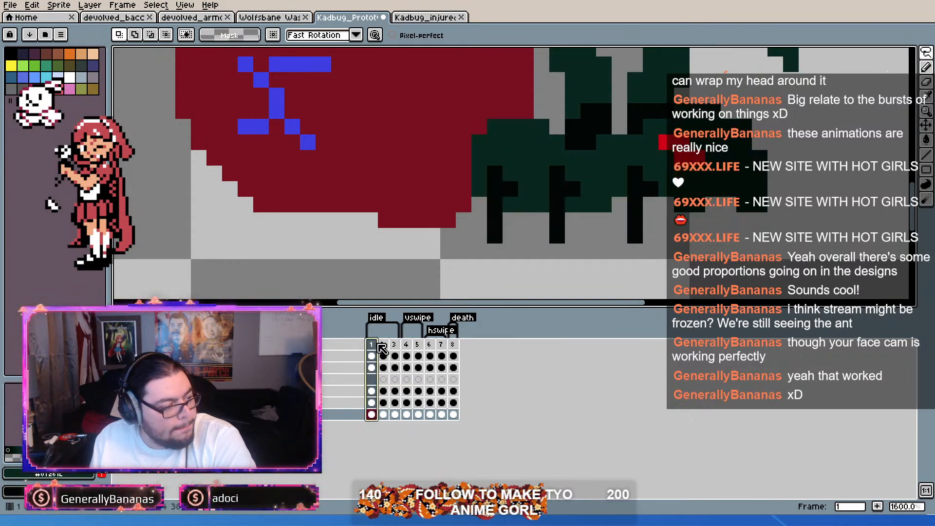
pyautogui.click(383, 368)
pyautogui.moveTo(616, 130); pyautogui.dragTo(574, 248)
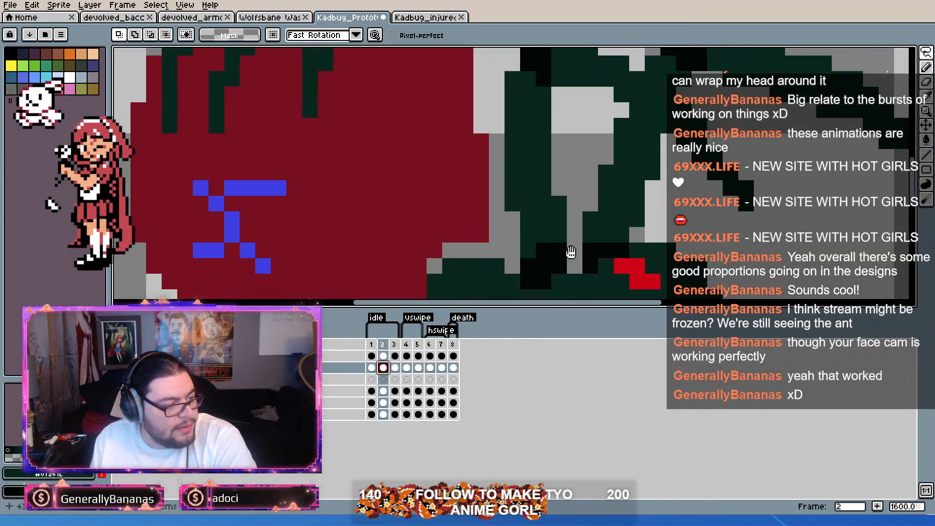
pyautogui.scroll(-4, 573, 249)
pyautogui.scroll(3, 628, 170)
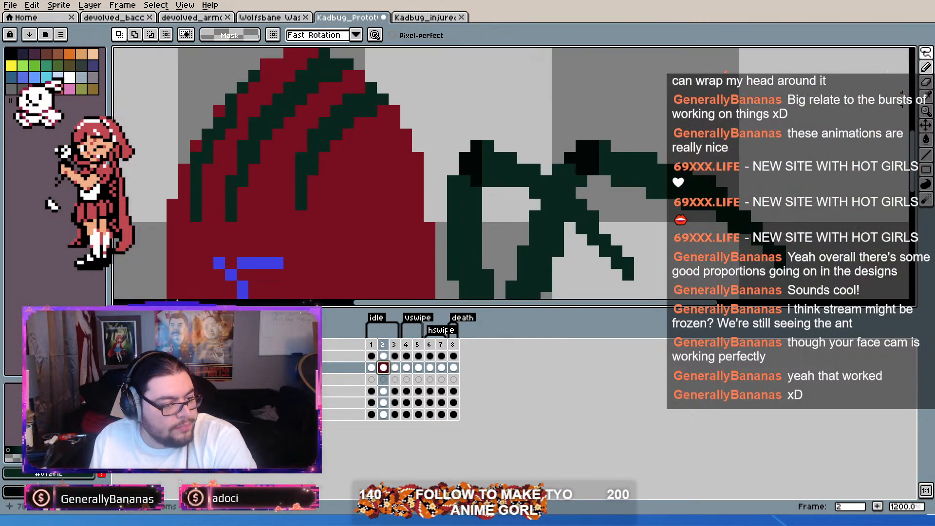
pyautogui.scroll(-2, 520, 273)
pyautogui.scroll(1, 520, 273)
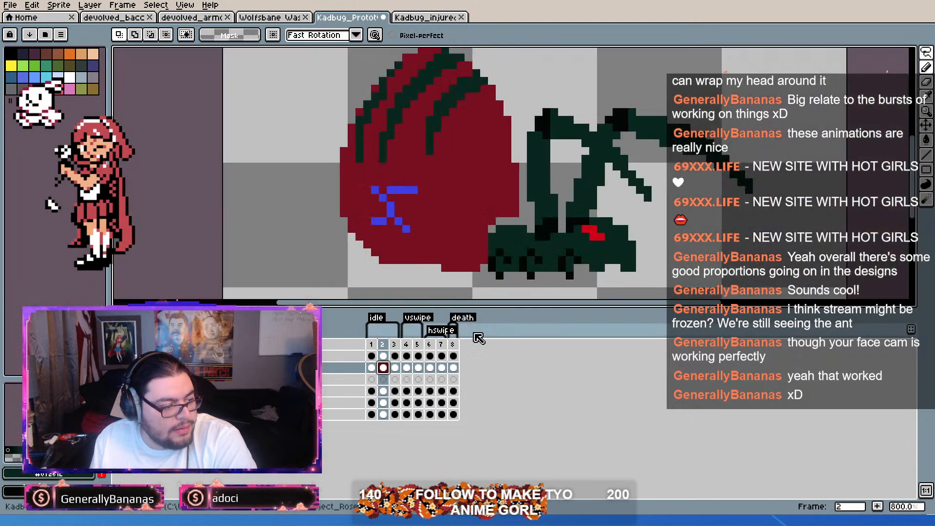
pyautogui.moveTo(371, 345); pyautogui.dragTo(384, 349)
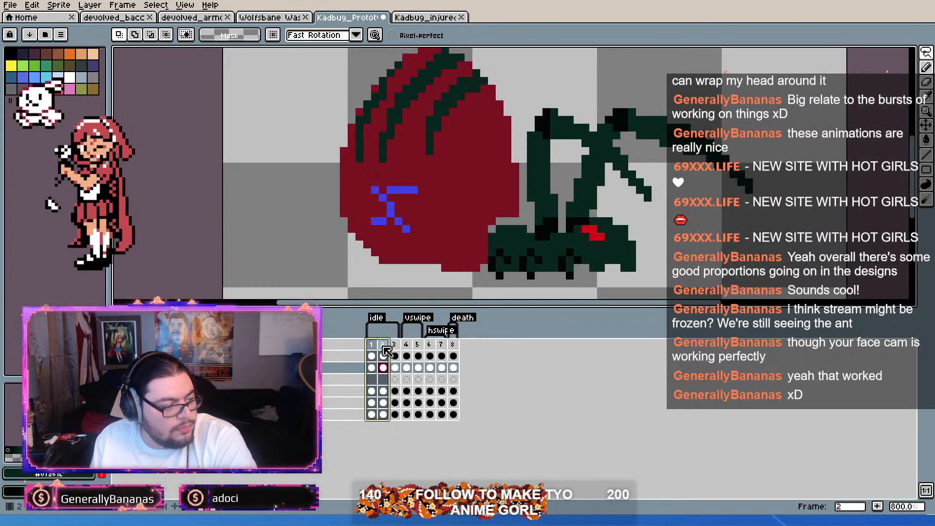
pyautogui.scroll(1, 628, 106)
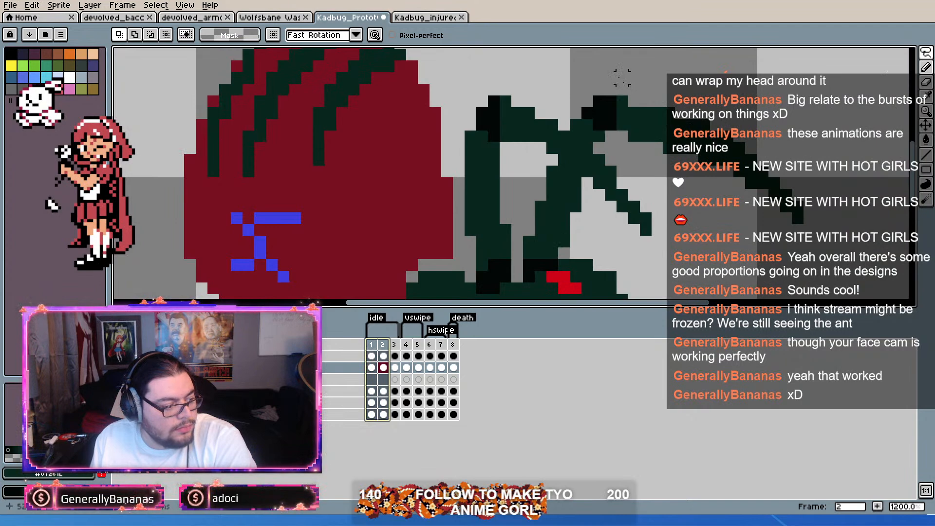
pyautogui.click(384, 345)
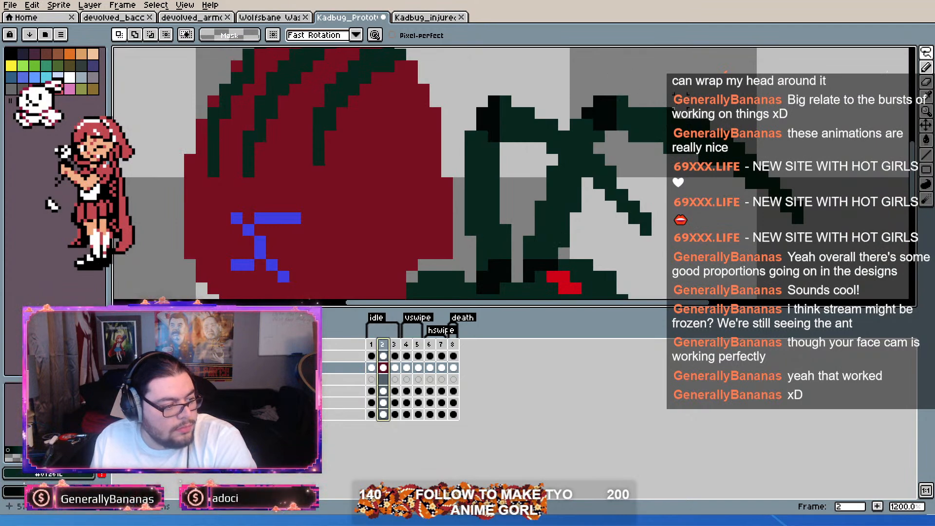
pyautogui.moveTo(622, 89)
pyautogui.mouseDown()
pyautogui.moveTo(728, 184)
pyautogui.moveTo(809, 220)
pyautogui.moveTo(716, 211)
pyautogui.moveTo(640, 145)
pyautogui.mouseUp()
pyautogui.click(810, 218)
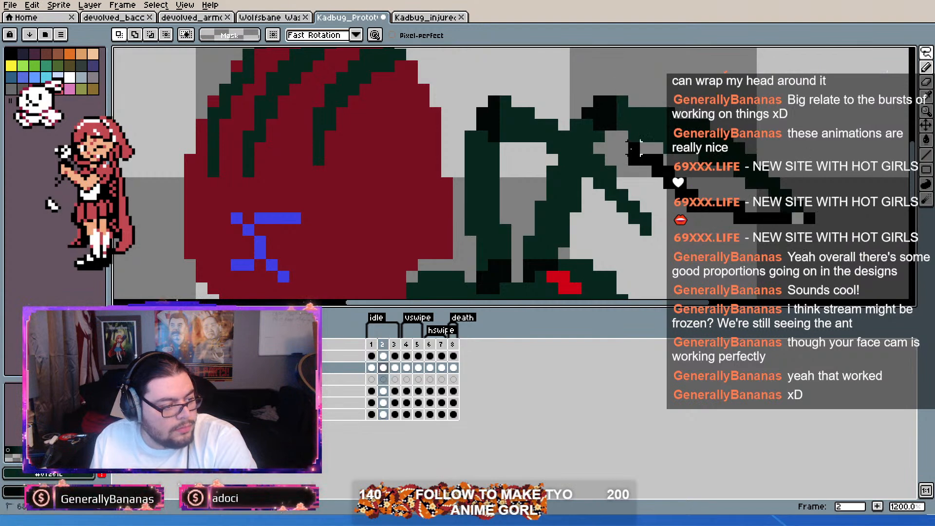
pyautogui.moveTo(618, 113)
pyautogui.mouseDown()
pyautogui.moveTo(770, 105)
pyautogui.moveTo(838, 180)
pyautogui.moveTo(618, 117)
pyautogui.mouseUp()
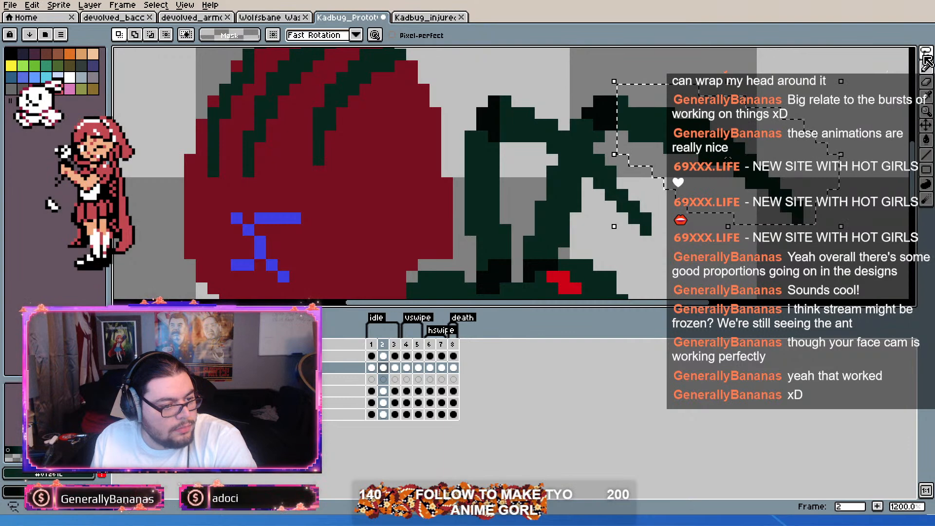
# Step: Select the long outer foreleg segment in frame 2, excluding the shorter leg below it, and rotate it upward about its black joint
pyautogui.press('m')
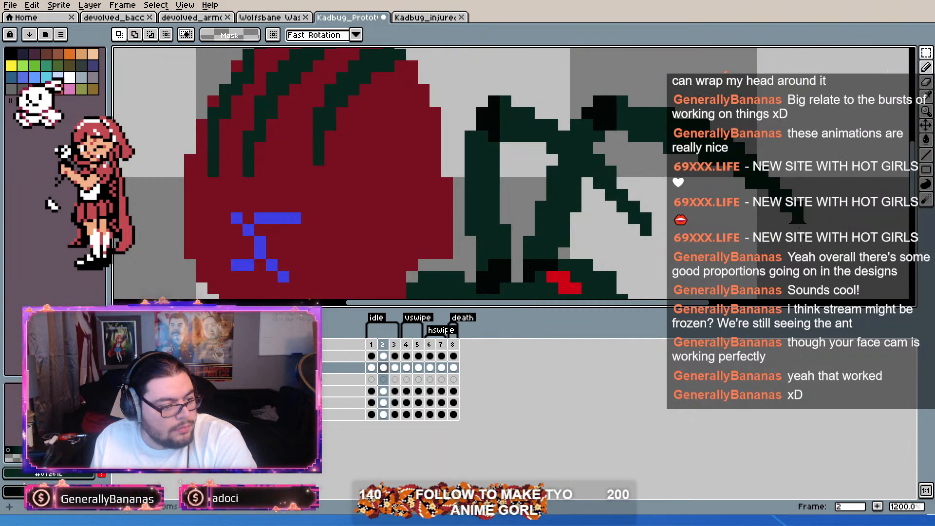
pyautogui.moveTo(798, 218); pyautogui.dragTo(624, 92)
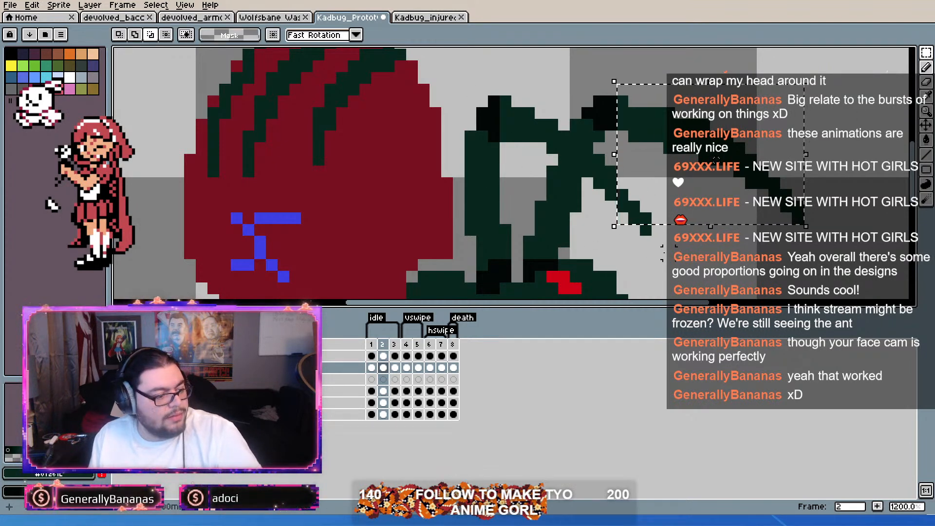
pyautogui.moveTo(669, 242); pyautogui.dragTo(576, 172)
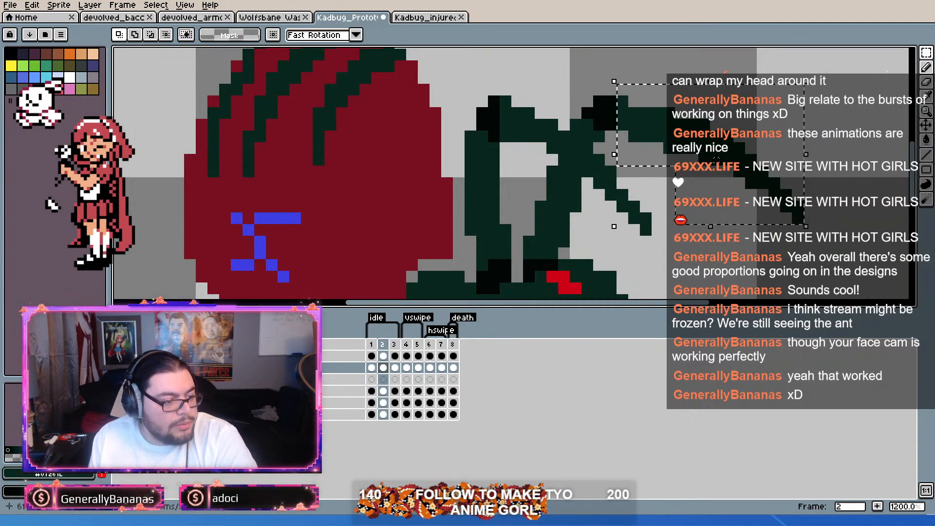
pyautogui.click(606, 120)
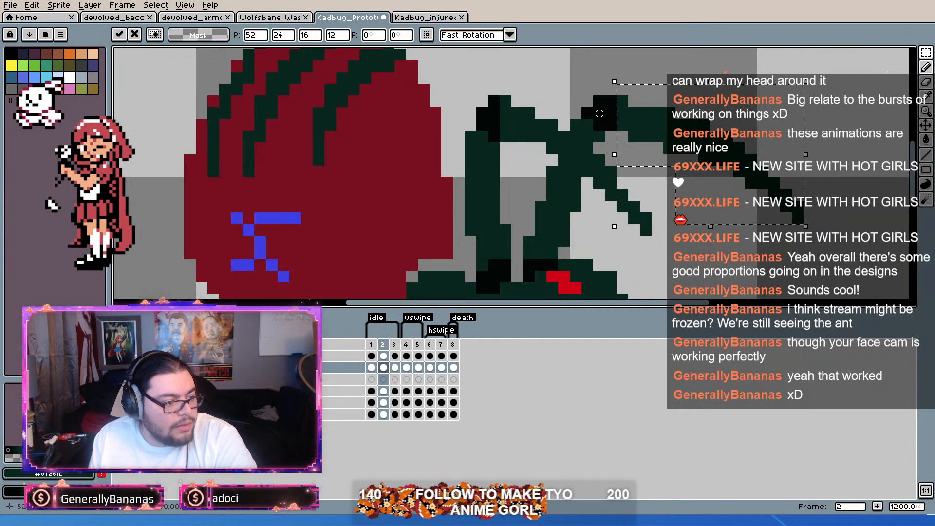
pyautogui.moveTo(821, 67)
pyautogui.mouseDown()
pyautogui.moveTo(816, 54)
pyautogui.moveTo(817, 63)
pyautogui.mouseUp()
pyautogui.moveTo(734, 160); pyautogui.dragTo(735, 170)
pyautogui.press('Return')
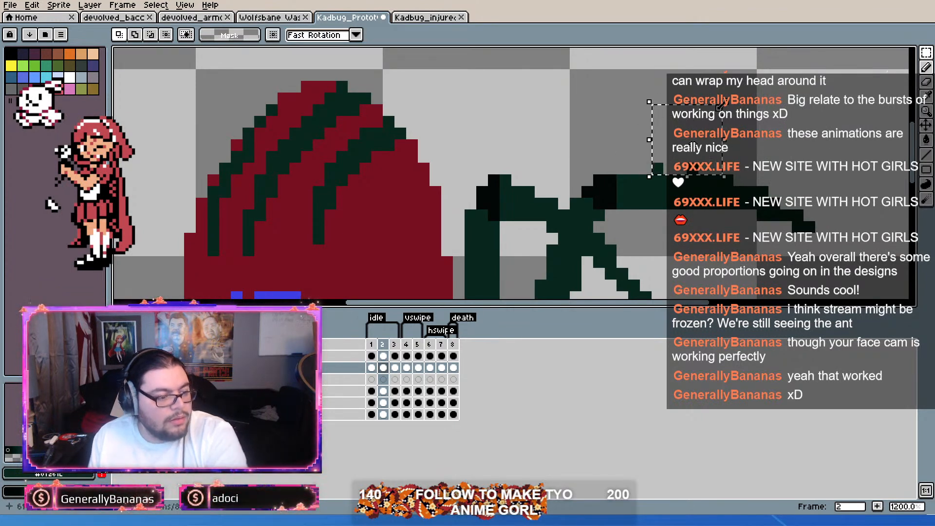
pyautogui.moveTo(821, 146); pyautogui.dragTo(794, 122)
pyautogui.moveTo(690, 226); pyautogui.dragTo(689, 133)
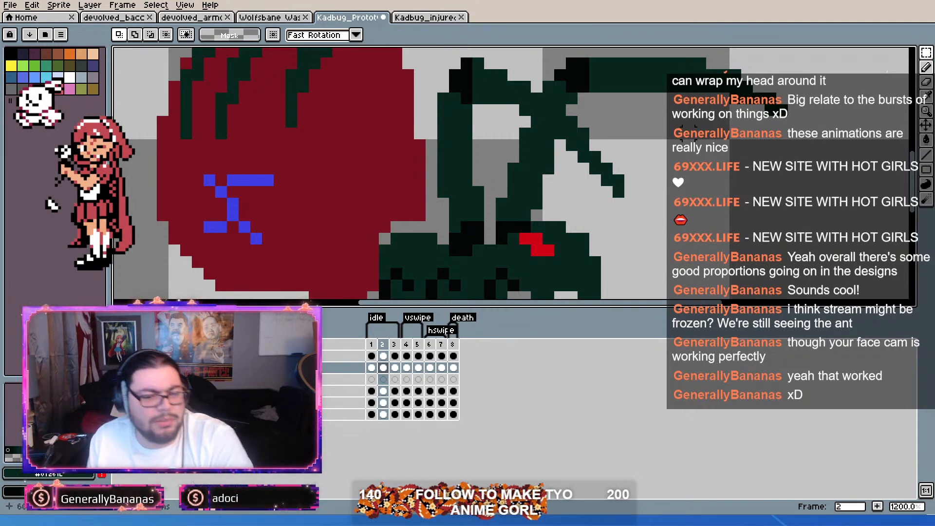
pyautogui.scroll(-1, 497, 213)
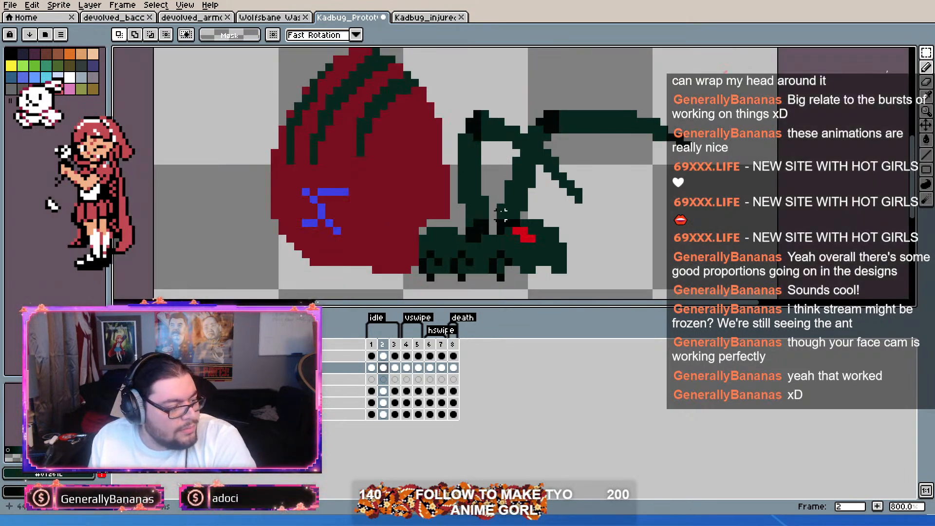
# Step: Select the inner foreleg segments in frame 2 and rotate them upward about their black joints
pyautogui.scroll(2, 429, 228)
pyautogui.scroll(-2, 467, 198)
pyautogui.scroll(1, 606, 146)
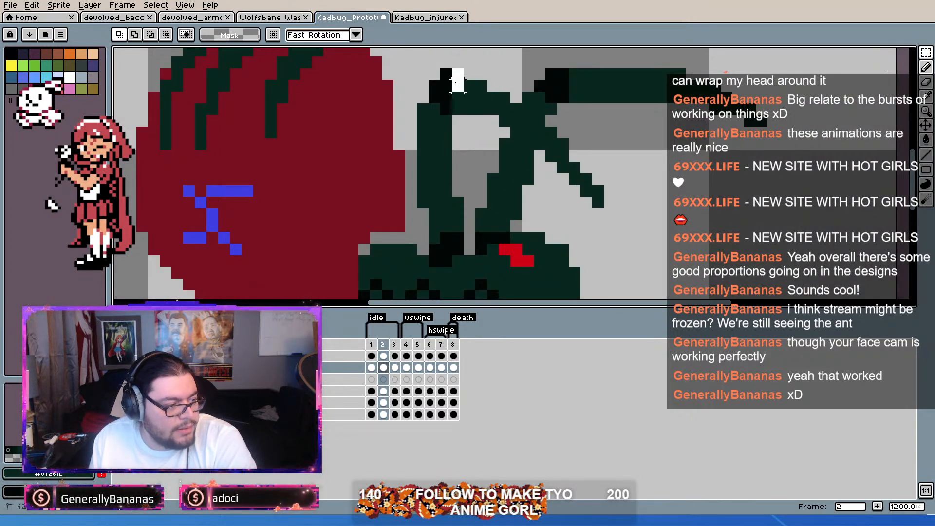
pyautogui.moveTo(458, 103); pyautogui.dragTo(640, 221)
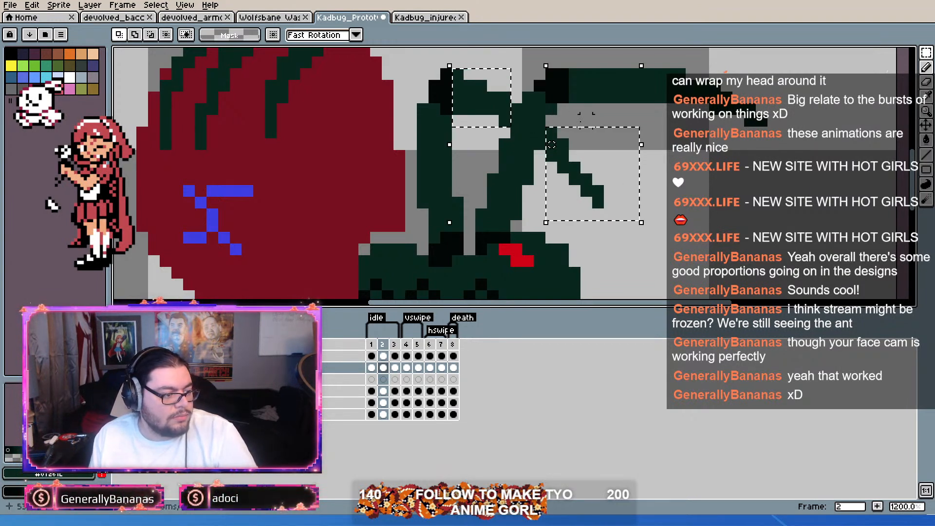
pyautogui.click(566, 144)
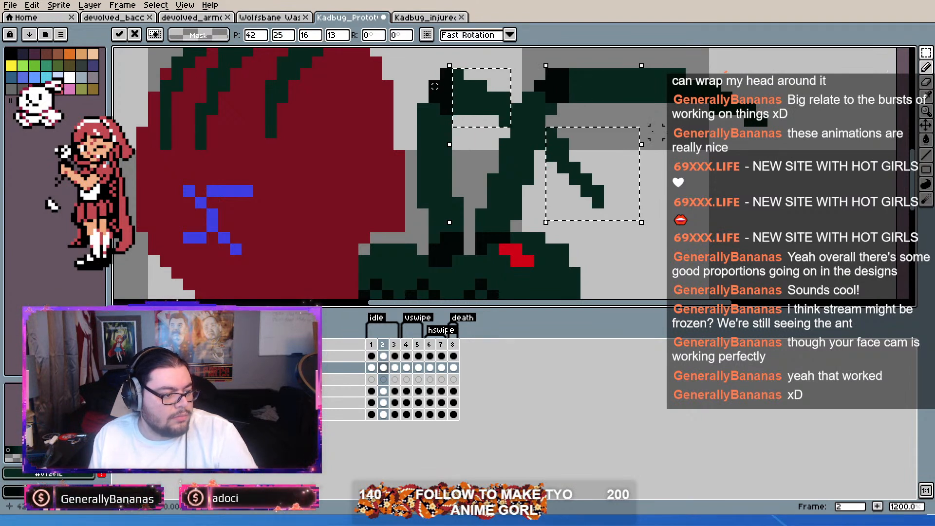
pyautogui.moveTo(644, 62)
pyautogui.mouseDown()
pyautogui.moveTo(647, 69)
pyautogui.moveTo(648, 58)
pyautogui.mouseUp()
pyautogui.click(587, 96)
pyautogui.moveTo(482, 120); pyautogui.dragTo(434, 84)
pyautogui.press('Delete')
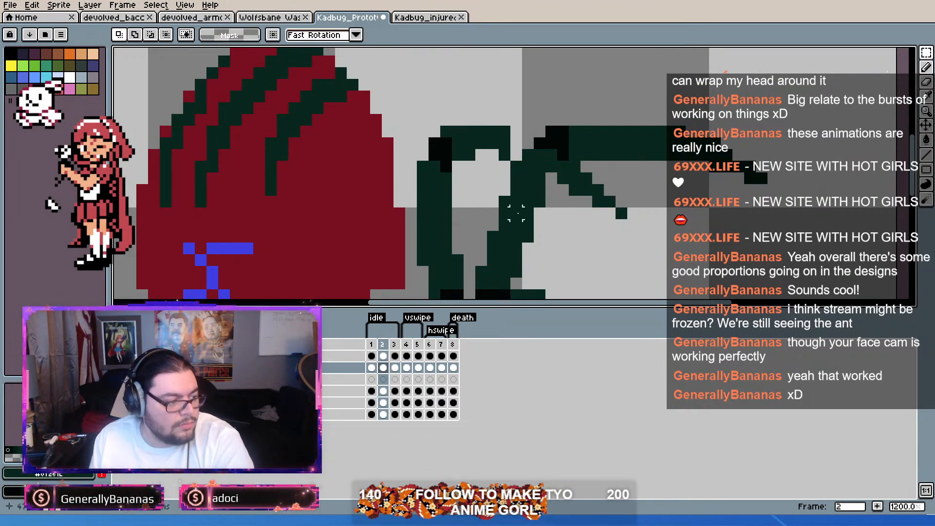
# Step: Draw dark green pixels to close the gap between the raised foreleg segments and reshape the short leg's tip in frame 2
pyautogui.click(926, 67)
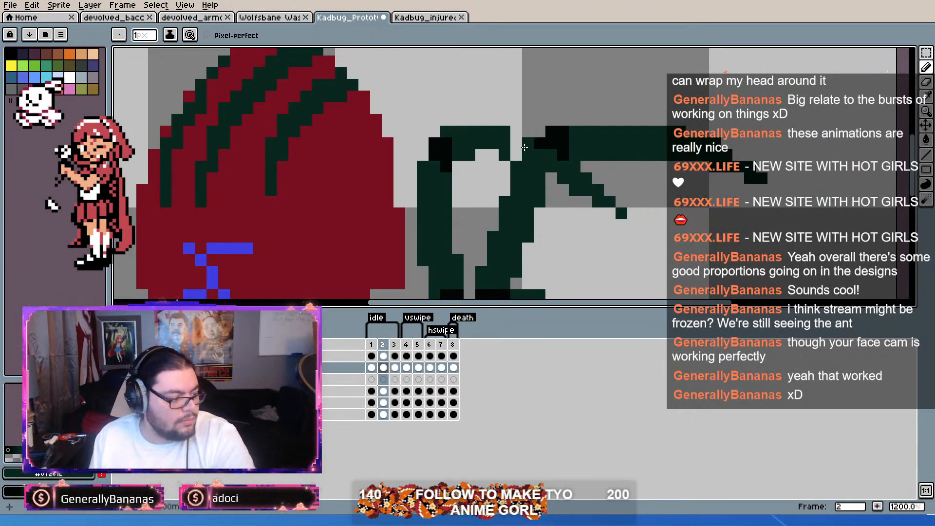
pyautogui.moveTo(517, 142)
pyautogui.mouseDown()
pyautogui.moveTo(518, 153)
pyautogui.moveTo(527, 144)
pyautogui.mouseUp()
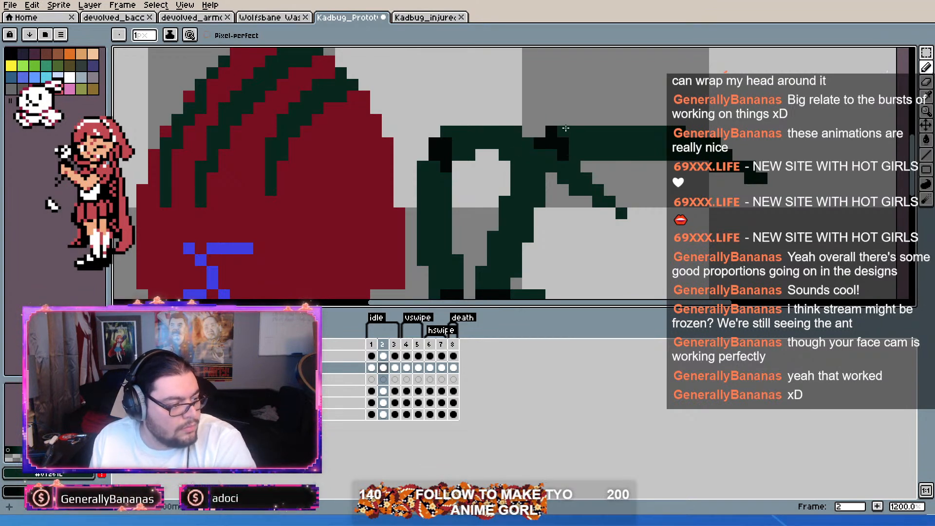
pyautogui.click(610, 212)
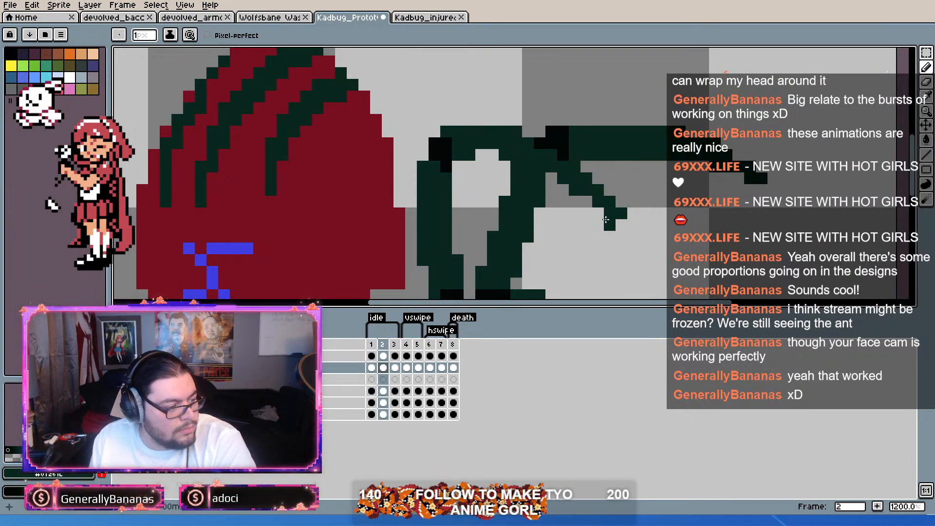
pyautogui.moveTo(577, 185); pyautogui.dragTo(595, 155)
# Step: Flip through the idle frames to compare the foreleg positions
pyautogui.scroll(-2, 595, 156)
pyautogui.moveTo(659, 167); pyautogui.dragTo(668, 147)
pyautogui.press('Right')
pyautogui.press('Left')
pyautogui.press('Left')
pyautogui.press('Right')
pyautogui.press('Right')
pyautogui.press('Left')
pyautogui.press('Left')
pyautogui.press('Right')
pyautogui.press('Right')
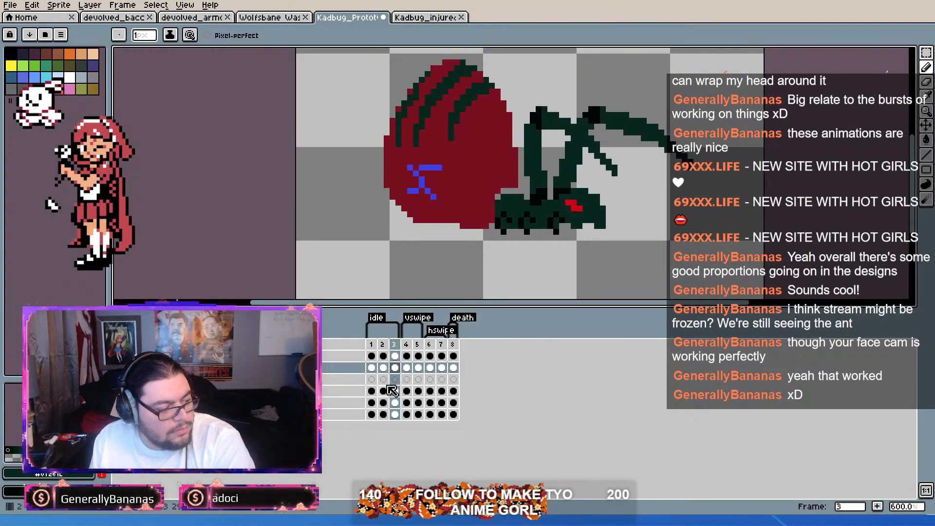
pyautogui.press('Left')
pyautogui.press('Left')
# Step: Make the abdomen layer active in frame 1 and delete the protruding strip at the abdomen's bottom edge
pyautogui.click(371, 392)
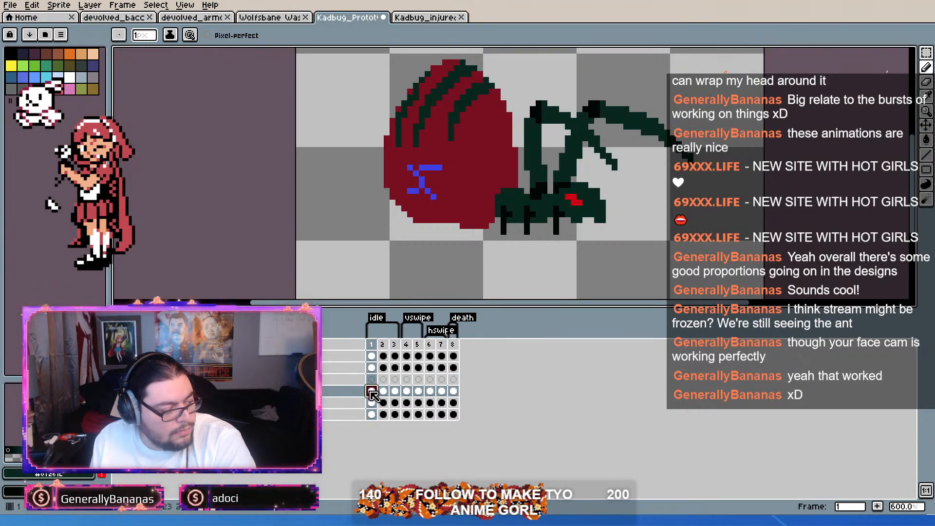
pyautogui.click(926, 52)
pyautogui.scroll(3, 497, 243)
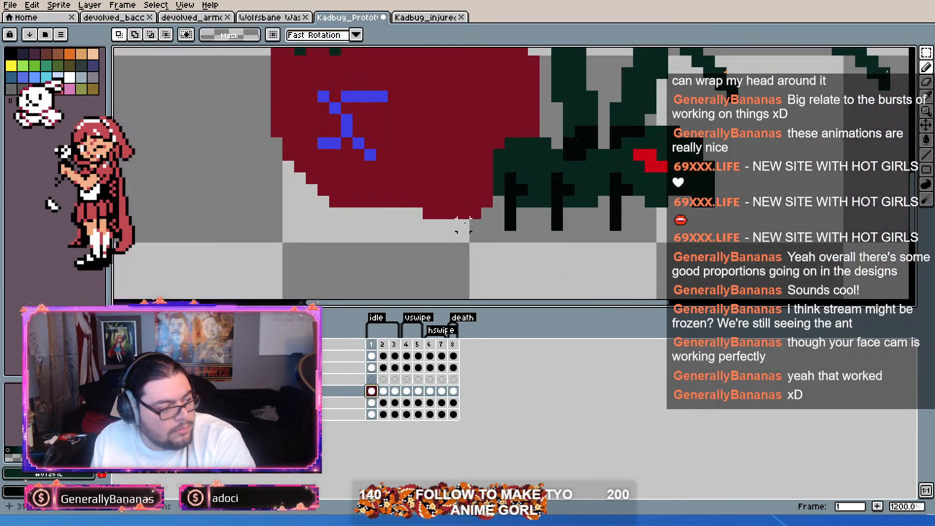
pyautogui.moveTo(484, 206); pyautogui.dragTo(397, 257)
pyautogui.click(412, 254)
pyautogui.scroll(-2, 428, 246)
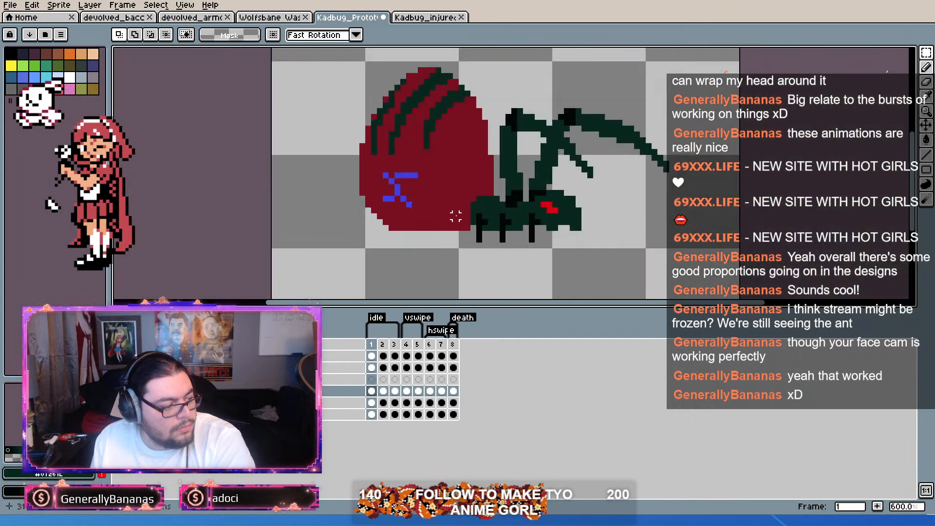
# Step: Sample the abdomen's dark red and draw a one-pixel row beneath its bottom edge in frame 1
pyautogui.scroll(2, 430, 236)
pyautogui.keyDown('alt'); pyautogui.click(454, 189); pyautogui.keyUp('alt')
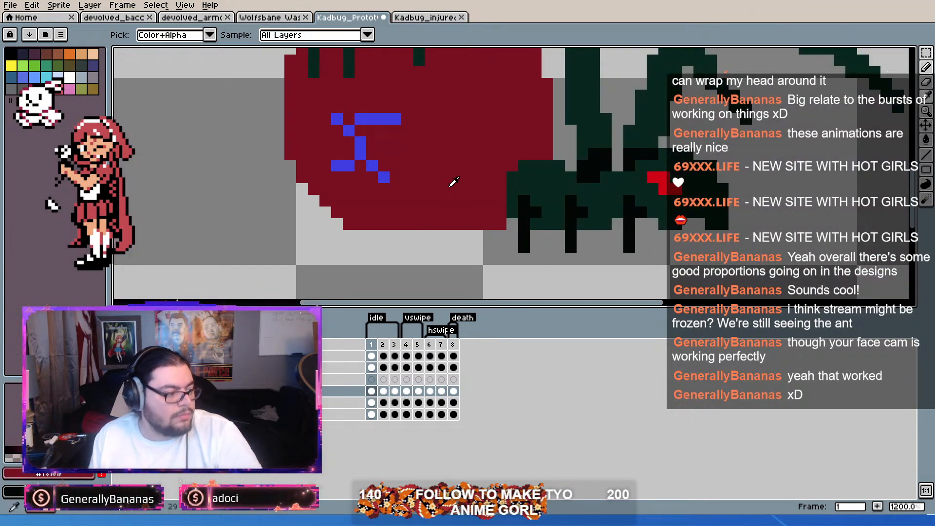
pyautogui.press('b')
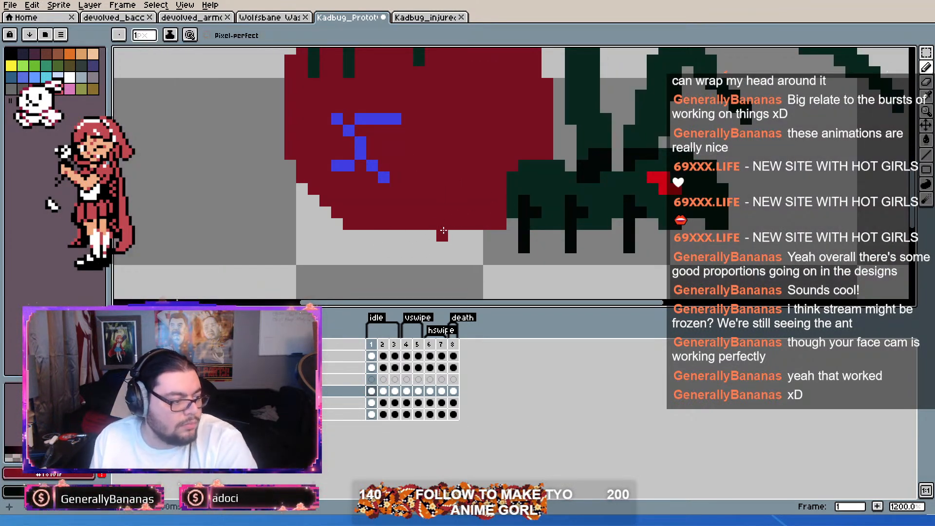
pyautogui.click(383, 236)
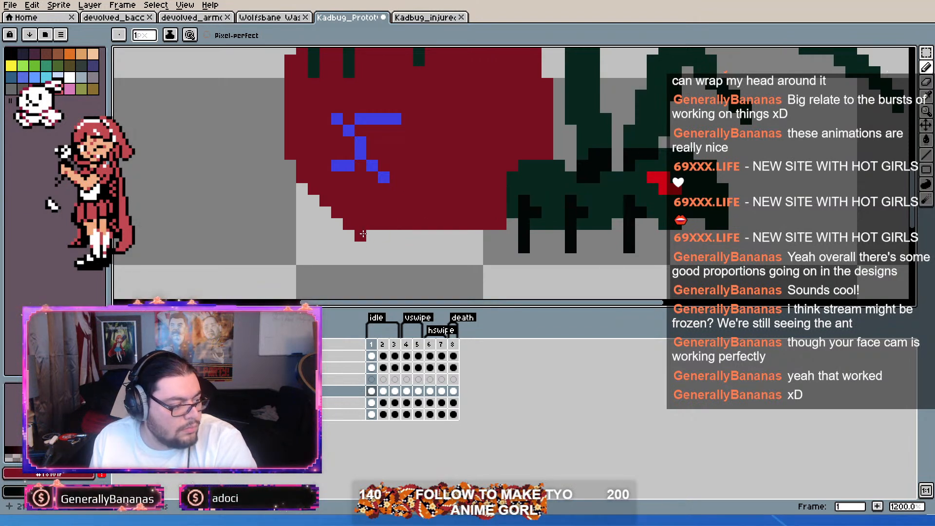
pyautogui.moveTo(368, 235); pyautogui.dragTo(479, 236)
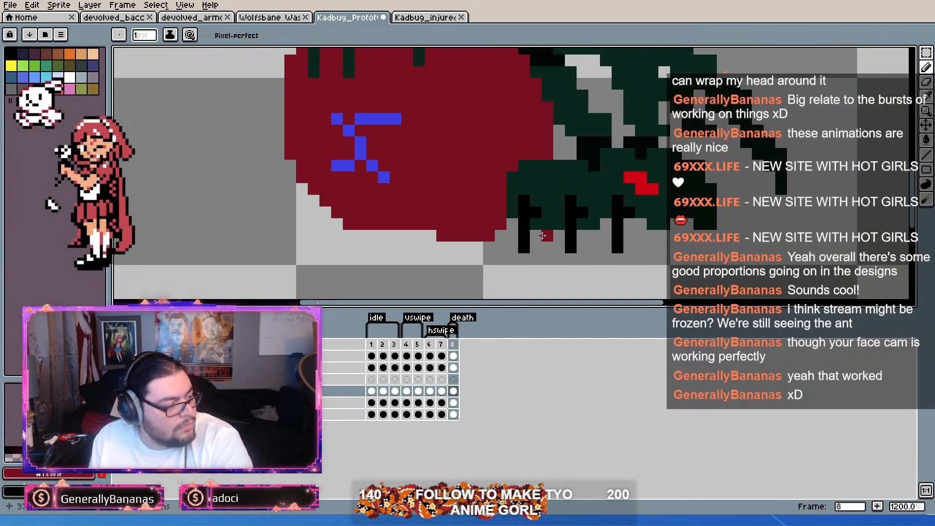
# Step: Even out the abdomen's bottom row in frame 2 with dark red pixels and move the abdomen down one pixel
pyautogui.click(383, 341)
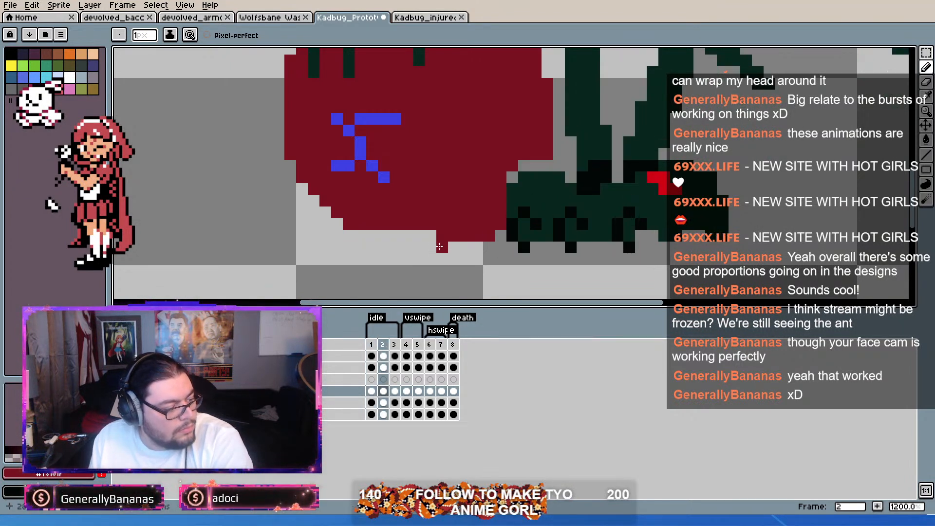
pyautogui.moveTo(418, 233); pyautogui.dragTo(371, 236)
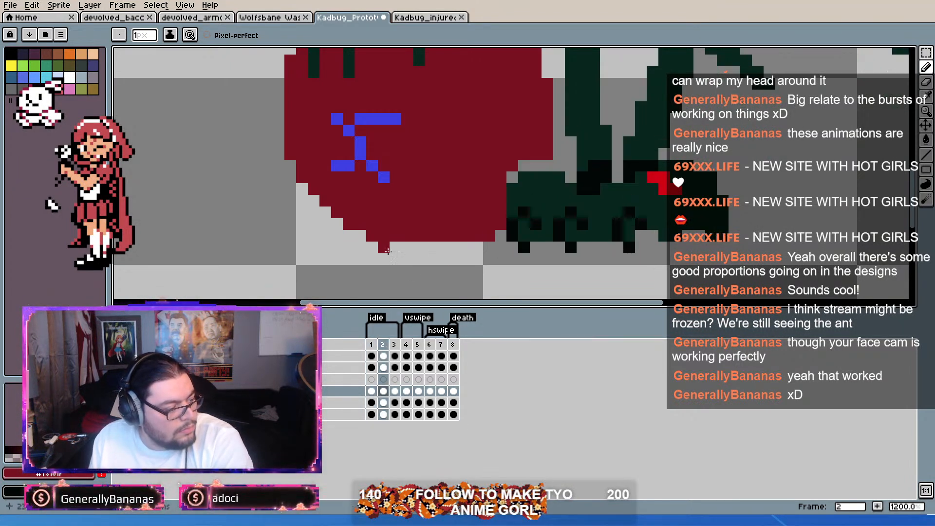
pyautogui.press('i')
pyautogui.press('b')
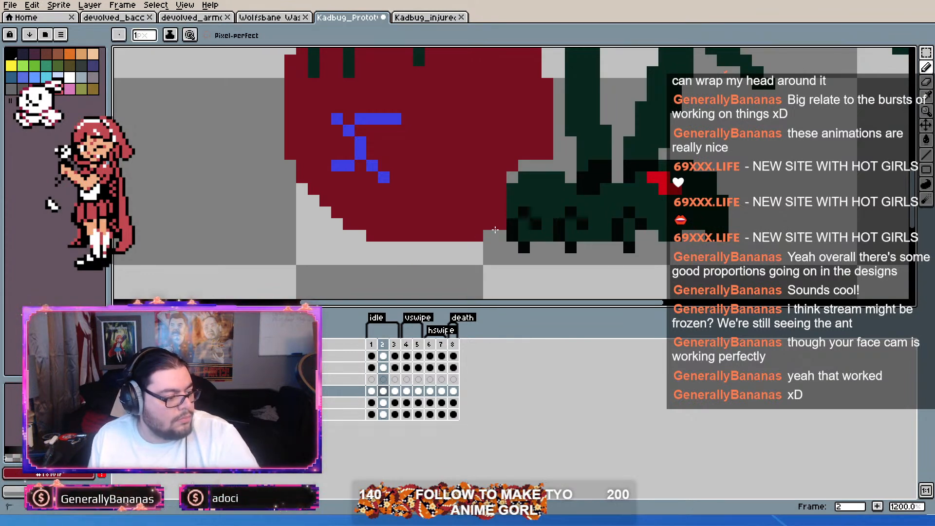
pyautogui.press('v')
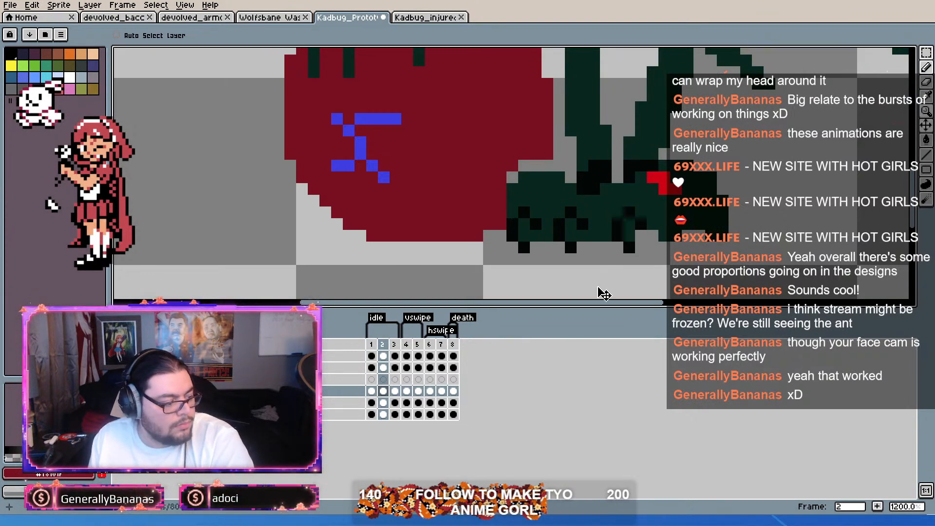
pyautogui.moveTo(515, 159); pyautogui.dragTo(515, 171)
pyautogui.scroll(-1, 520, 178)
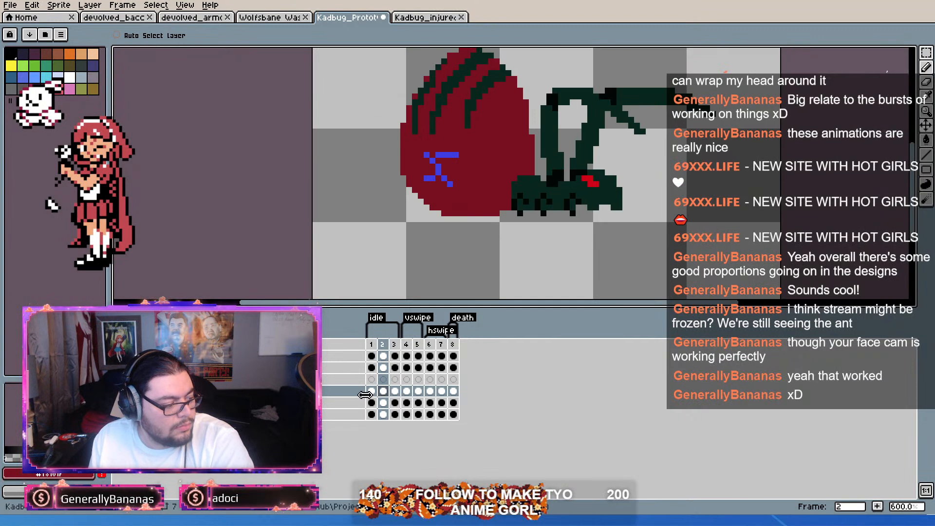
# Step: Select the fifth layer's cels across frames 1 to 8
pyautogui.moveTo(372, 403); pyautogui.dragTo(453, 409)
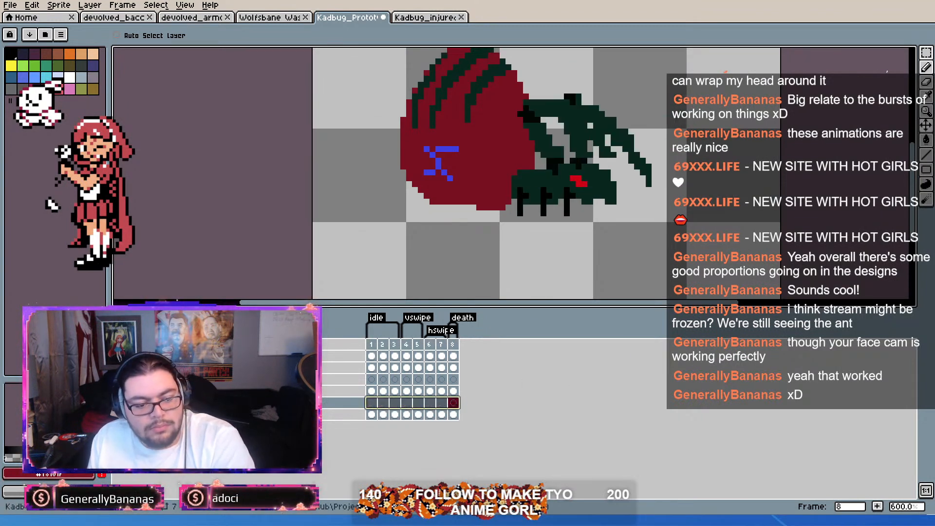
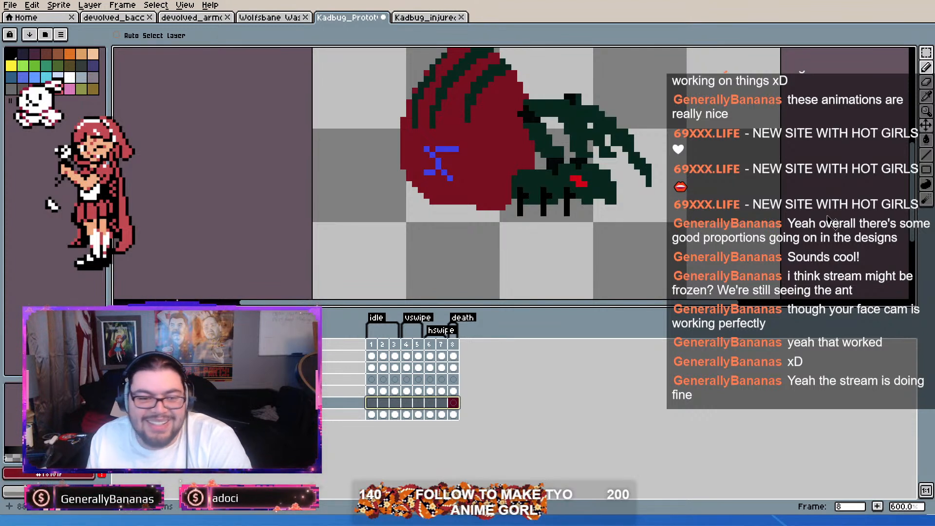
# Step: Even out the abdomen's bottom row in frame 3 with dark red pixels and erase the stray pixels at its ends
pyautogui.moveTo(668, 197); pyautogui.dragTo(649, 209)
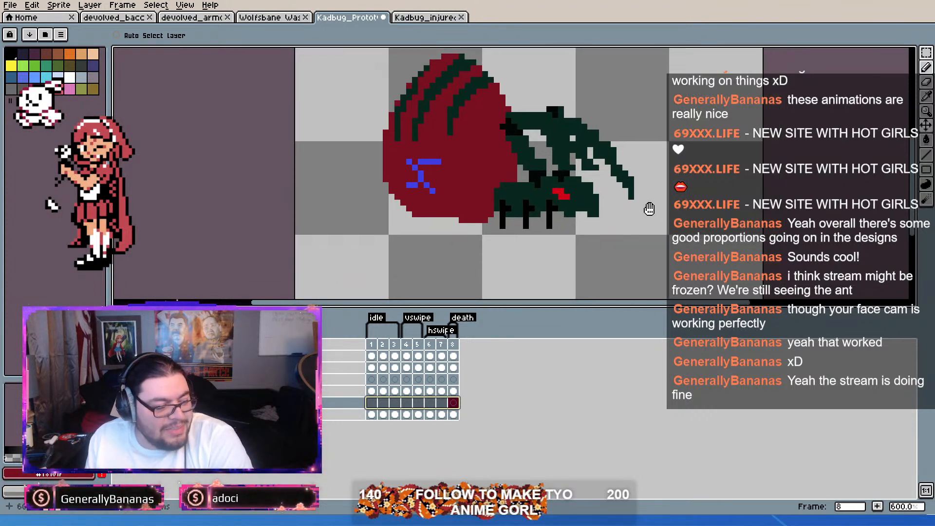
pyautogui.click(372, 392)
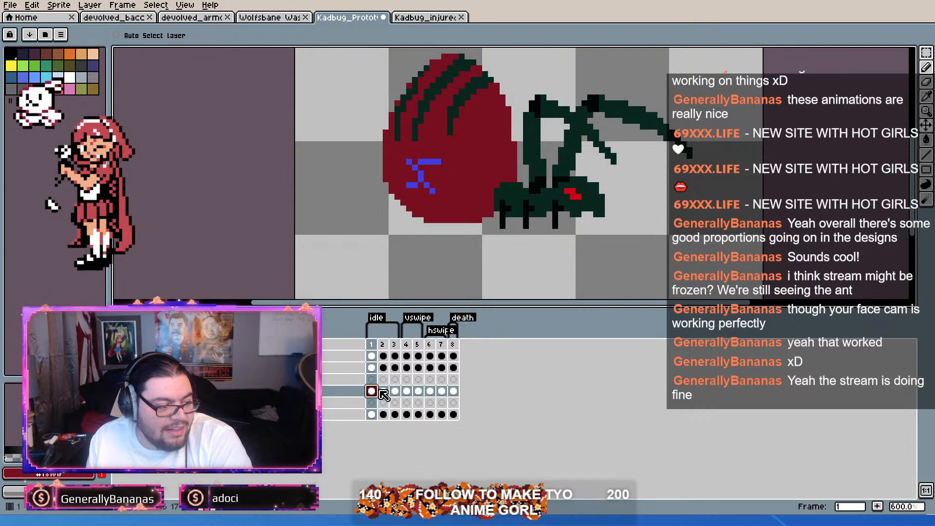
pyautogui.moveTo(382, 394); pyautogui.dragTo(395, 391)
pyautogui.scroll(1, 452, 249)
pyautogui.scroll(2, 476, 217)
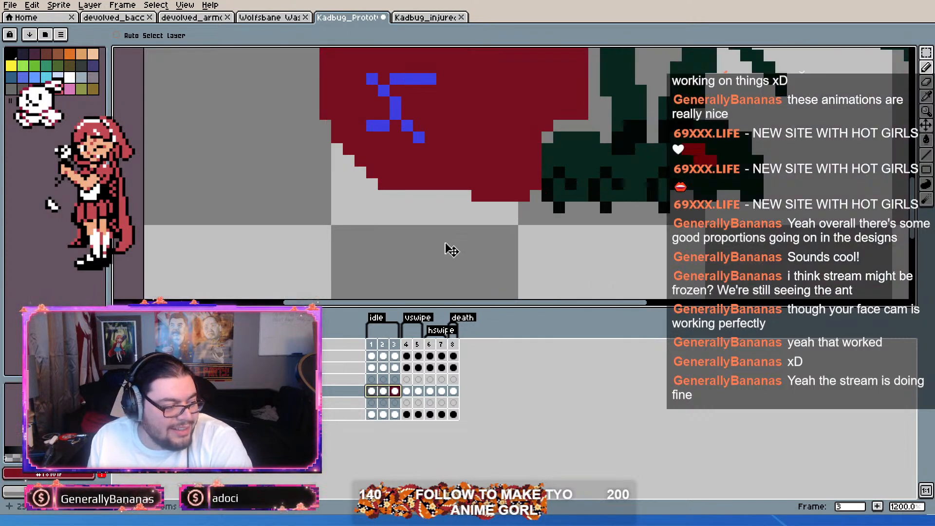
pyautogui.press('b')
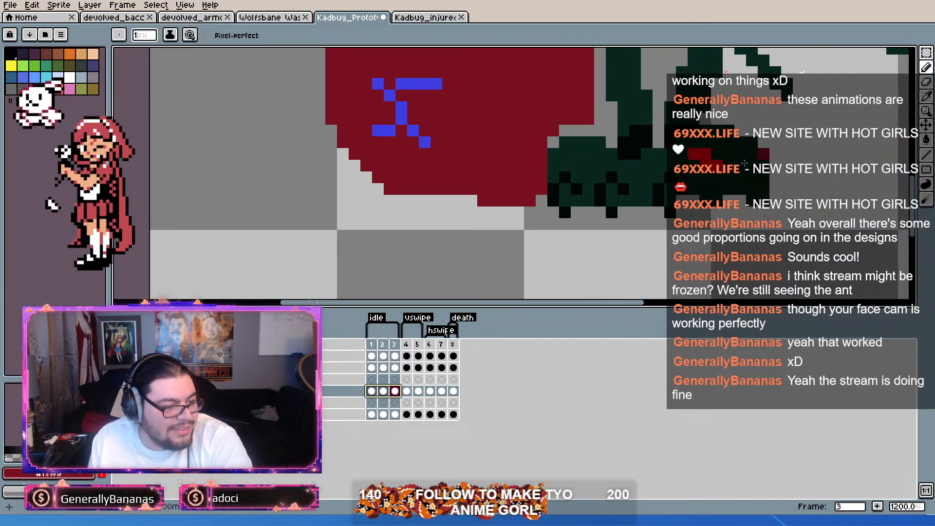
pyautogui.rightClick(530, 200)
pyautogui.moveTo(407, 199); pyautogui.dragTo(471, 199)
pyautogui.rightClick(402, 201)
pyautogui.scroll(-5, 425, 176)
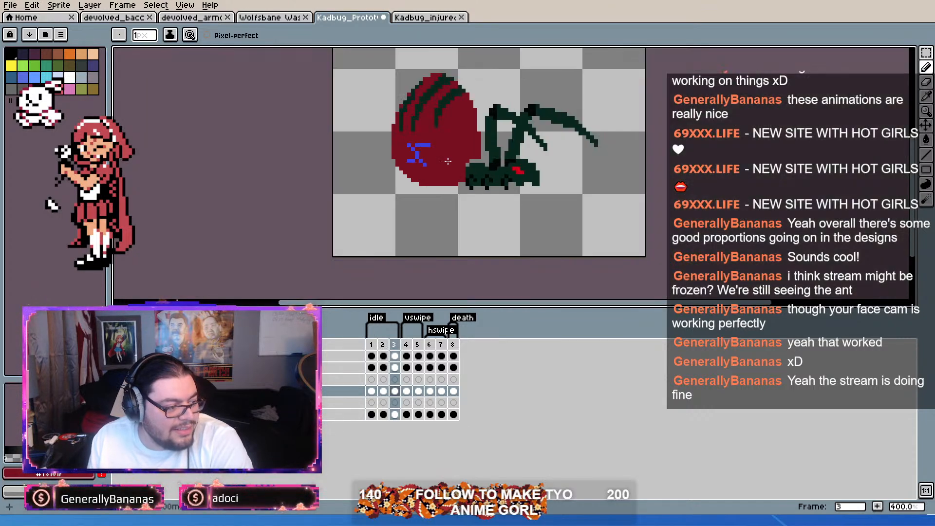
# Step: Move the abdomen down one pixel in frame 3 and compare its position with frame 2
pyautogui.moveTo(461, 135); pyautogui.dragTo(459, 145)
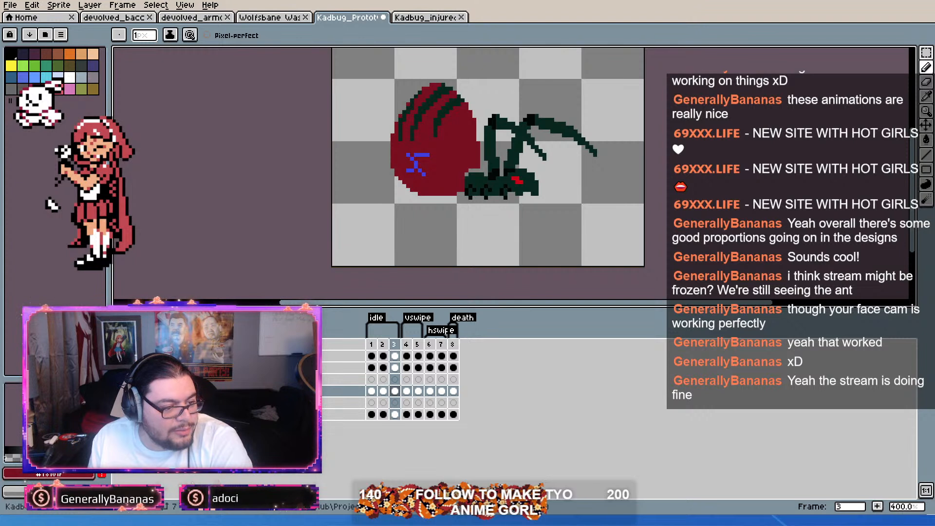
pyautogui.click(927, 124)
pyautogui.click(384, 391)
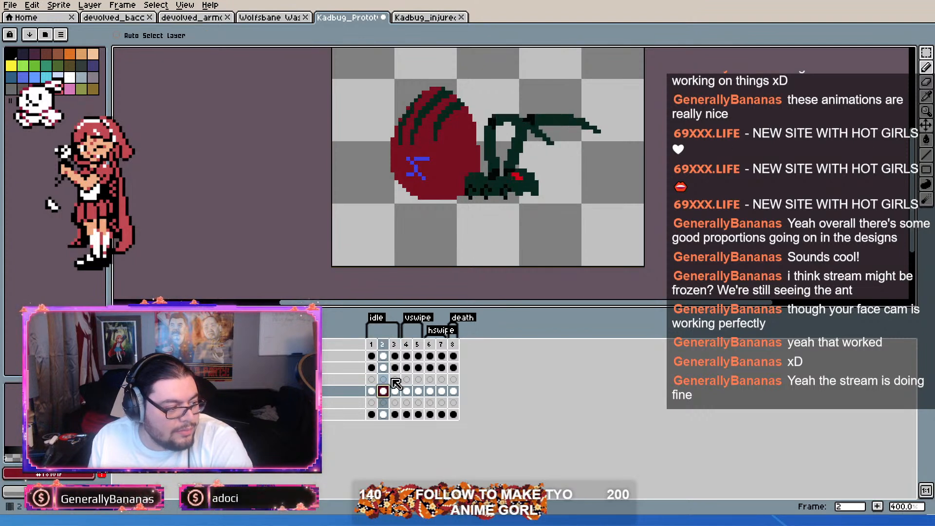
pyautogui.click(395, 392)
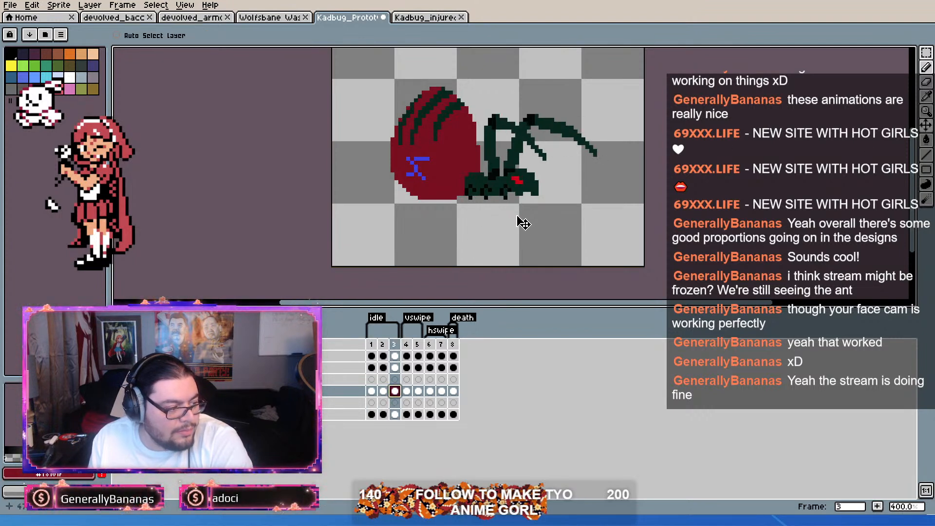
# Step: Play back idle frames 1 to 3 and examine the abdomen's motion between the frames
pyautogui.moveTo(371, 345); pyautogui.dragTo(404, 346)
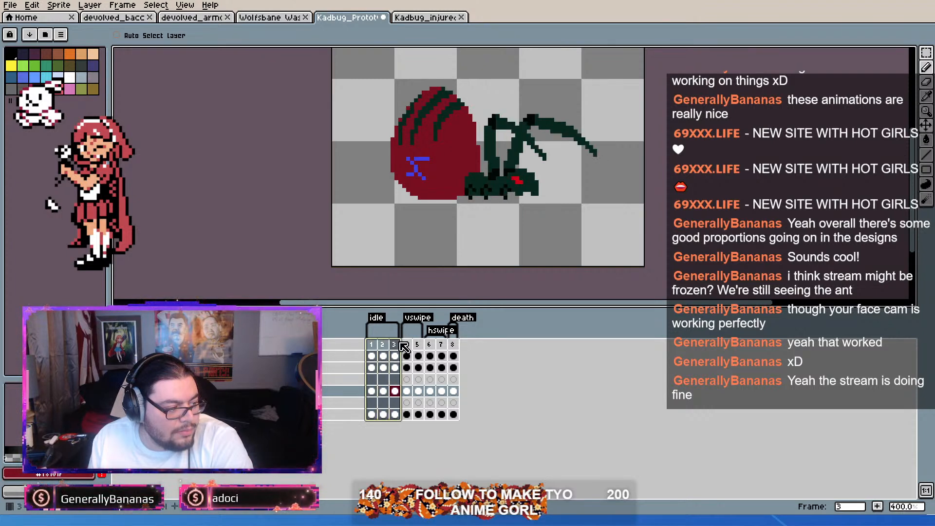
pyautogui.click(371, 344)
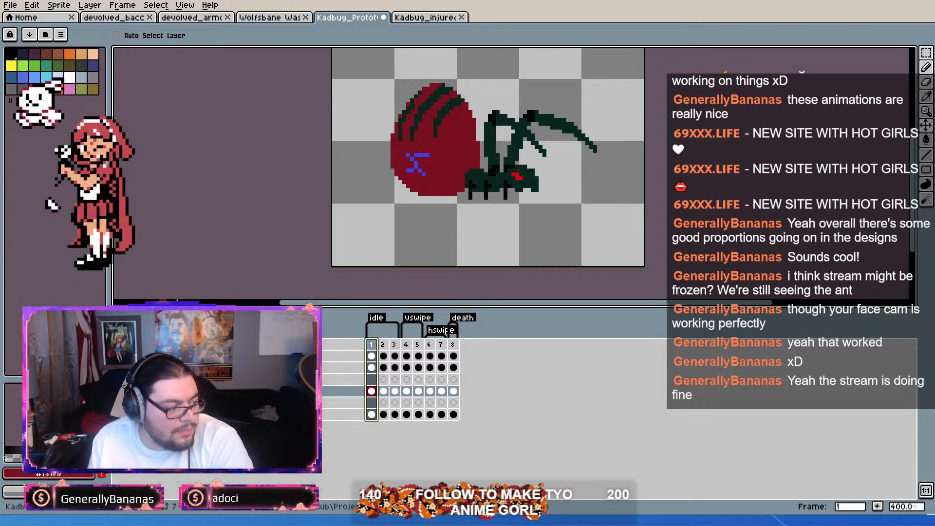
pyautogui.press('Return')
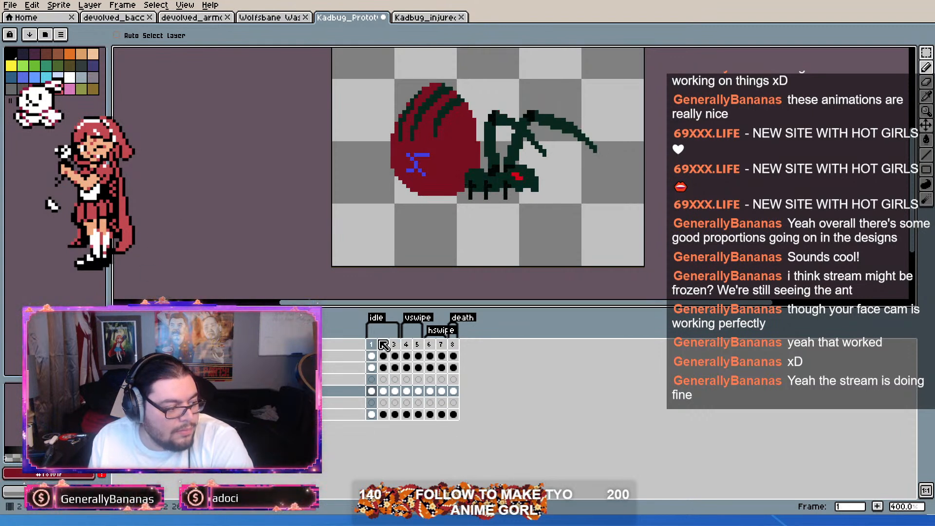
pyautogui.moveTo(373, 345); pyautogui.dragTo(397, 345)
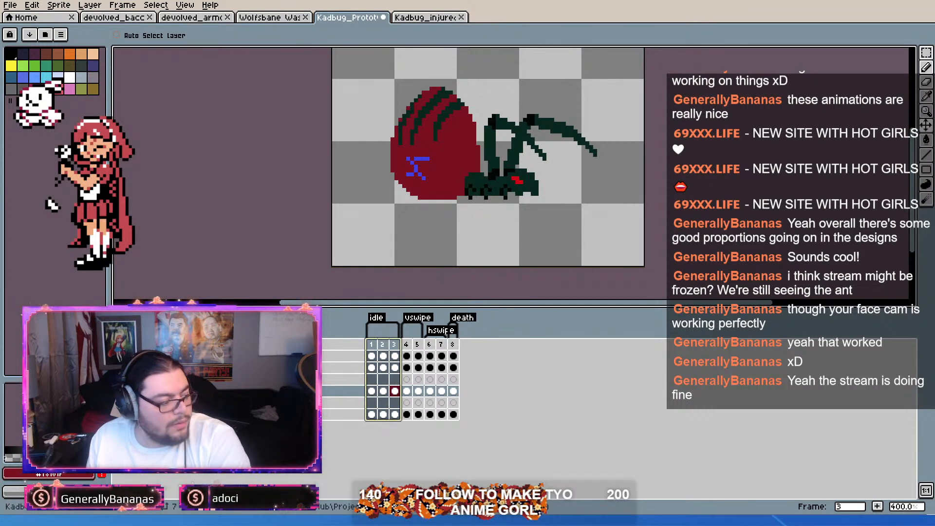
pyautogui.press('Return')
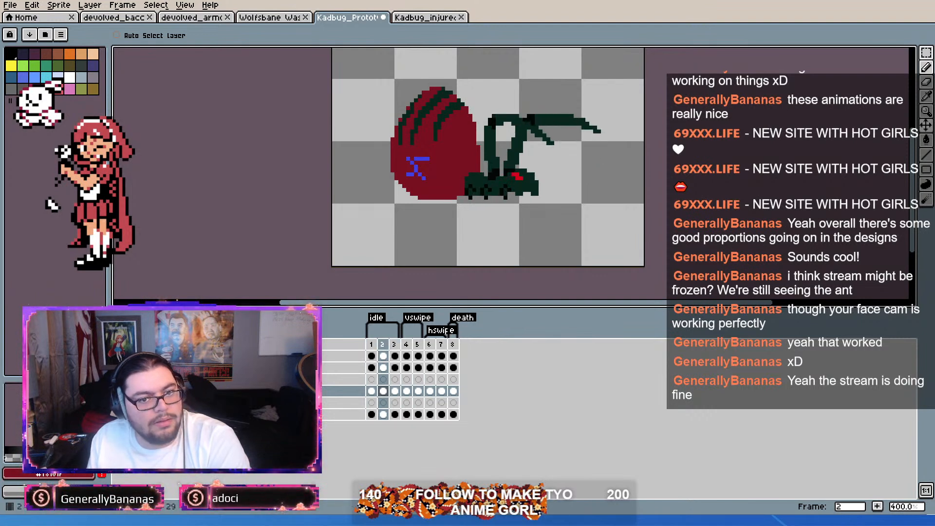
pyautogui.click(384, 345)
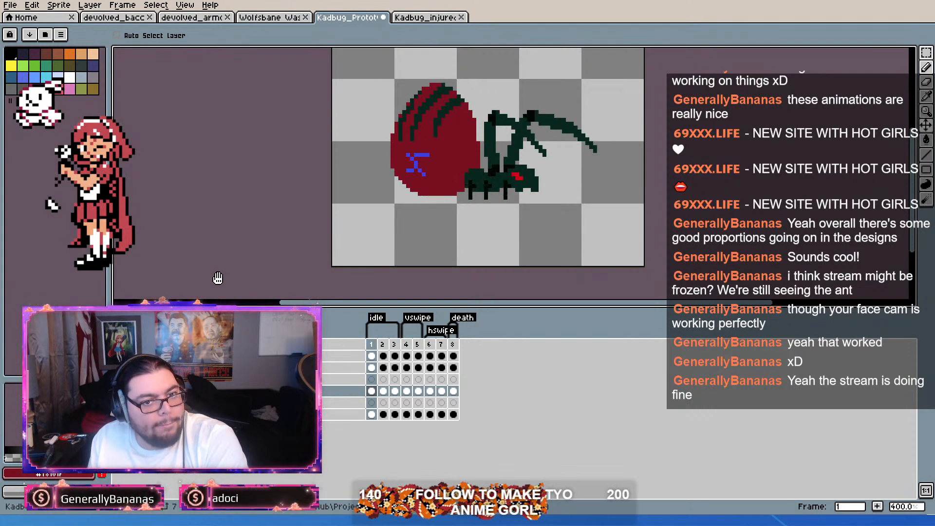
pyautogui.scroll(1, 471, 187)
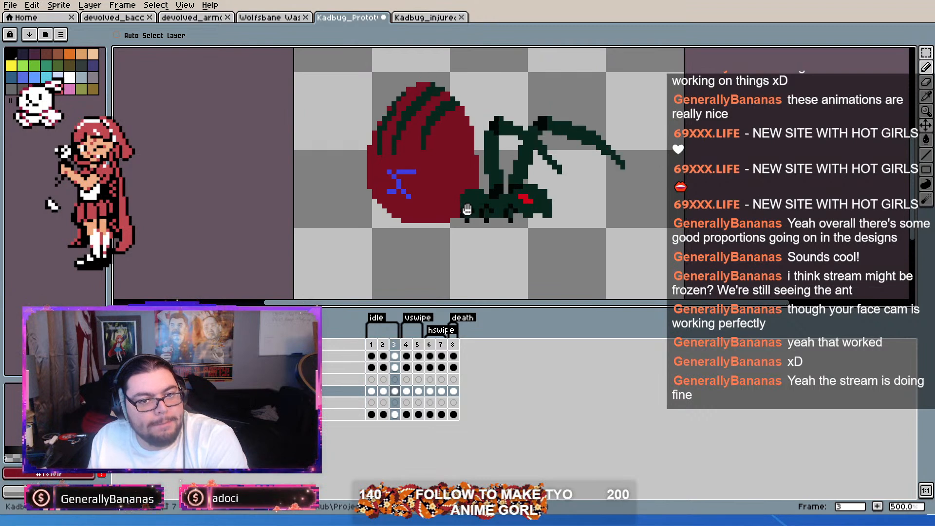
pyautogui.moveTo(507, 175); pyautogui.dragTo(494, 207)
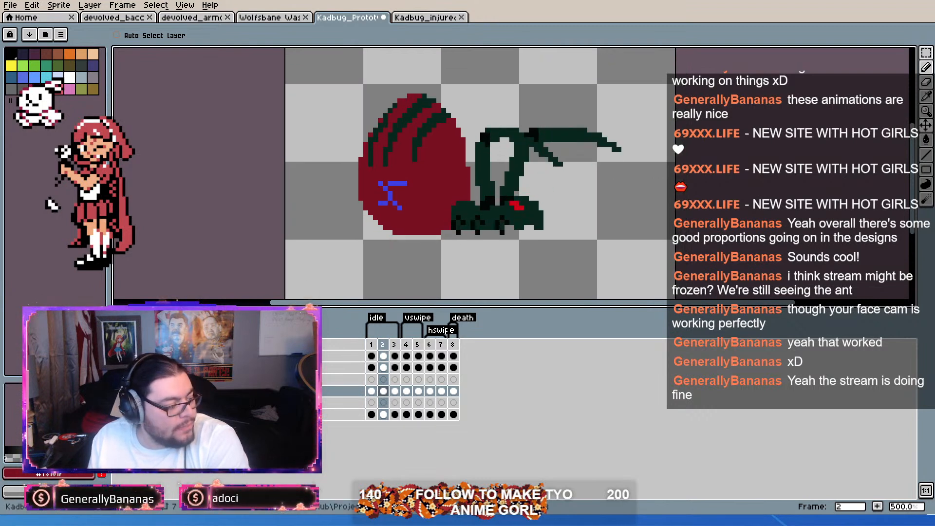
# Step: Duplicate idle frame 1 twice and place the copies as frames 4 and 5, between the idle and vswipe animations
pyautogui.moveTo(406, 345); pyautogui.dragTo(453, 349)
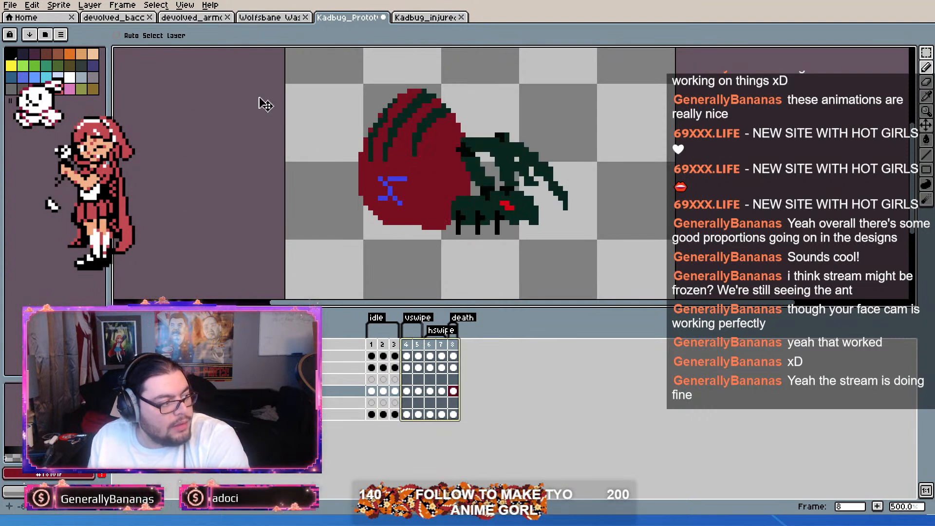
pyautogui.click(374, 344)
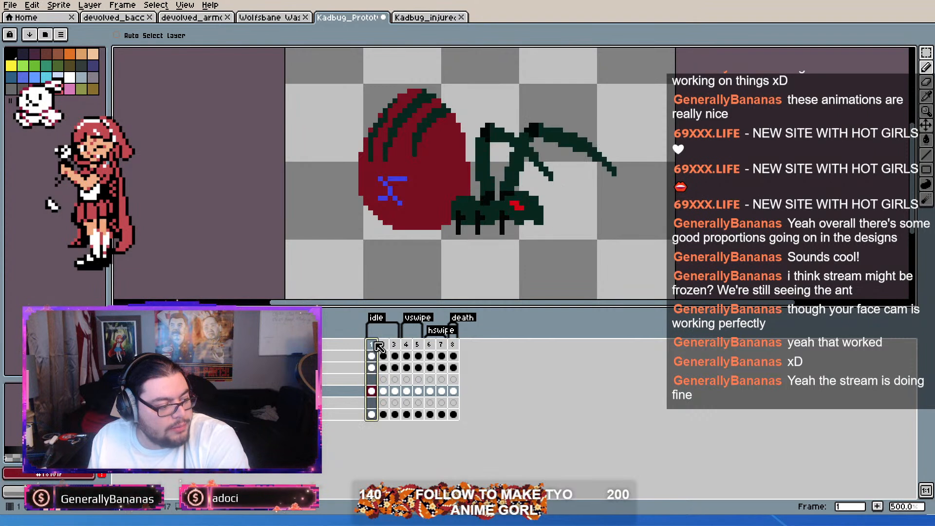
pyautogui.hotkey('alt', 'n')
pyautogui.click(387, 343)
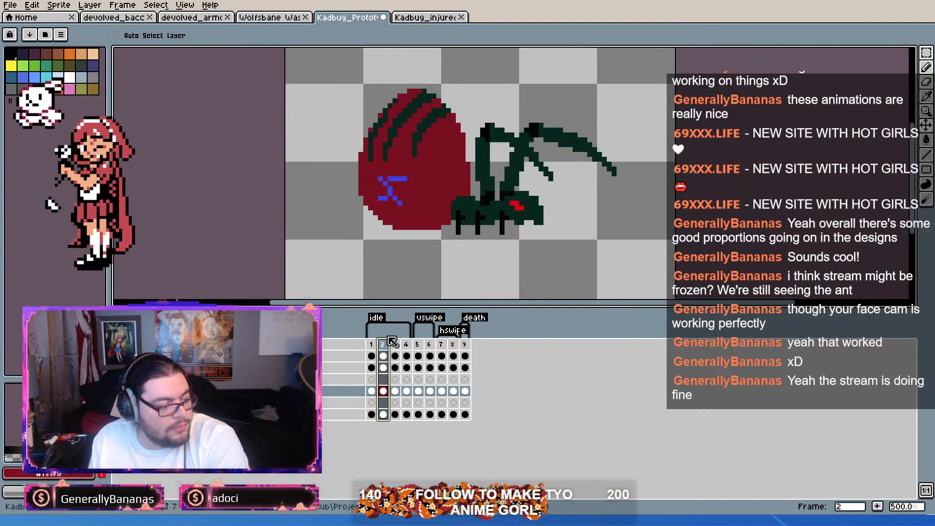
pyautogui.moveTo(390, 340)
pyautogui.mouseDown()
pyautogui.moveTo(425, 341)
pyautogui.moveTo(412, 348)
pyautogui.mouseUp()
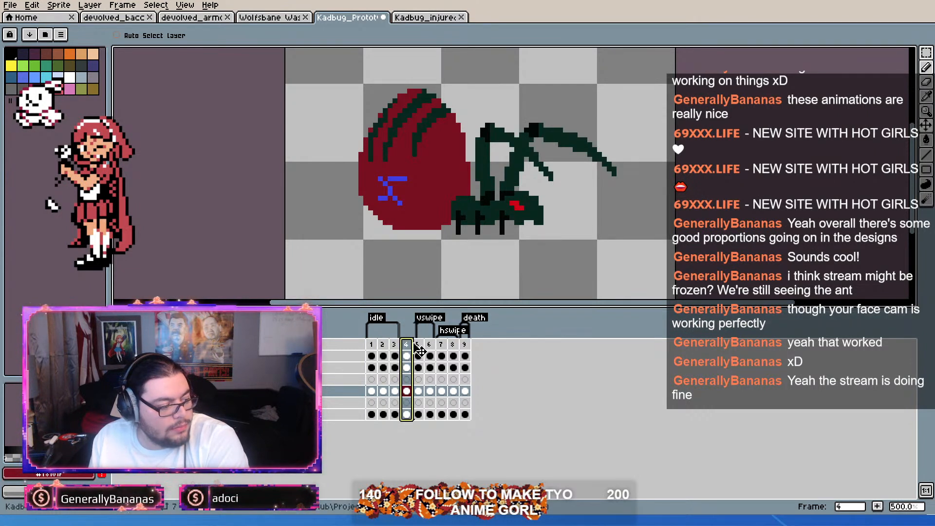
pyautogui.hotkey('alt', 'n')
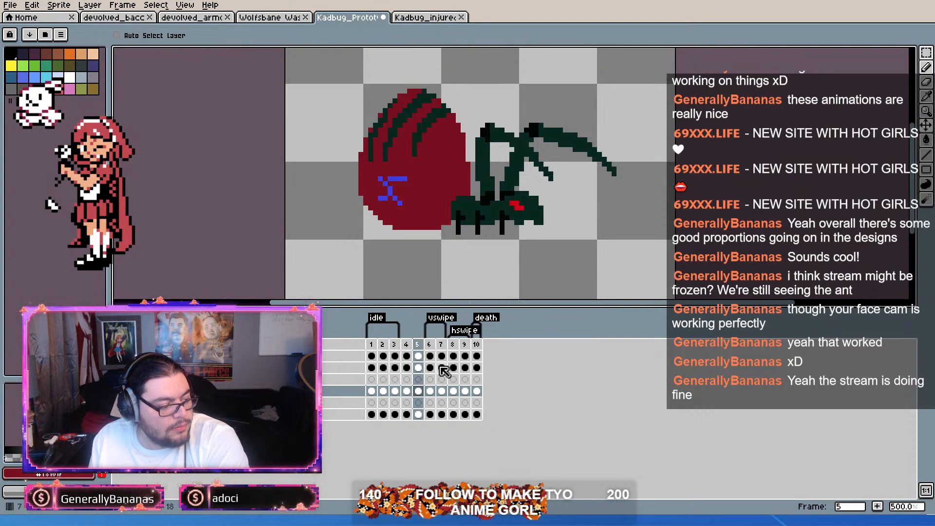
# Step: Tag frames 4 and 5 as walk
pyautogui.click(412, 344)
pyautogui.keyDown('shift'); pyautogui.click(418, 345); pyautogui.keyUp('shift')
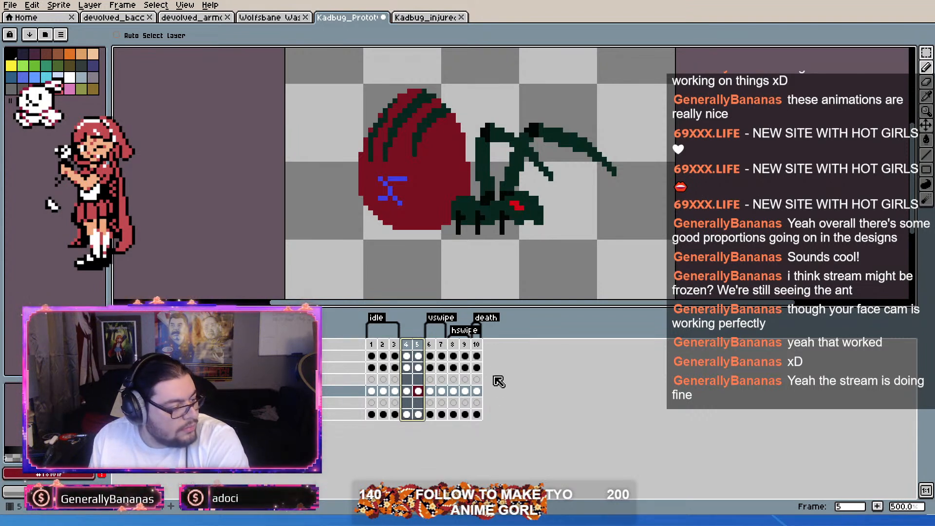
pyautogui.click(481, 348)
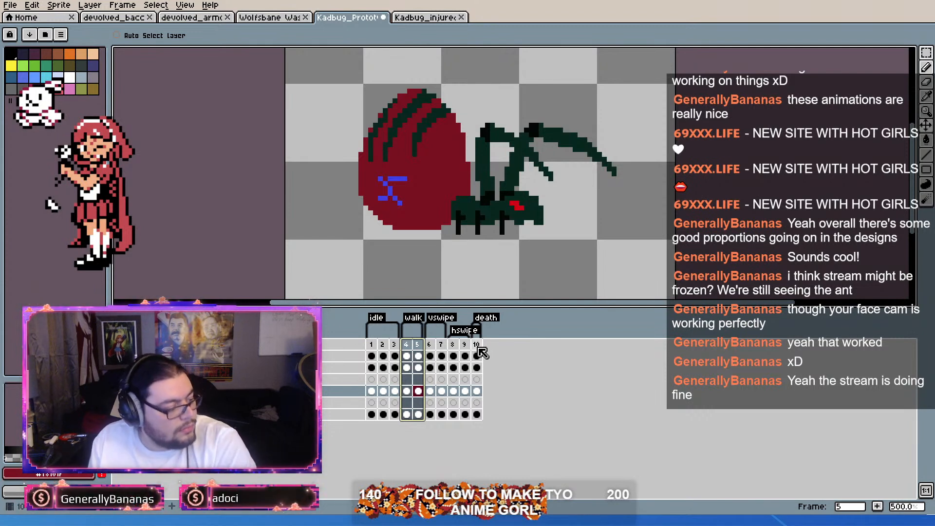
# Step: Play the run animation in the devolved_bacc ant file from frame 4 as reference, and return to the Kadbug prototype
pyautogui.click(123, 18)
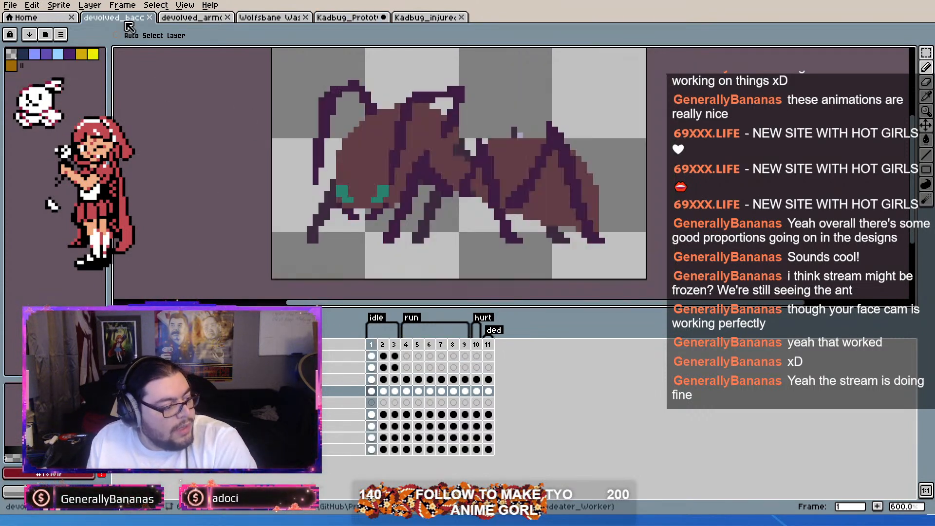
pyautogui.click(442, 345)
pyautogui.moveTo(443, 342); pyautogui.dragTo(405, 344)
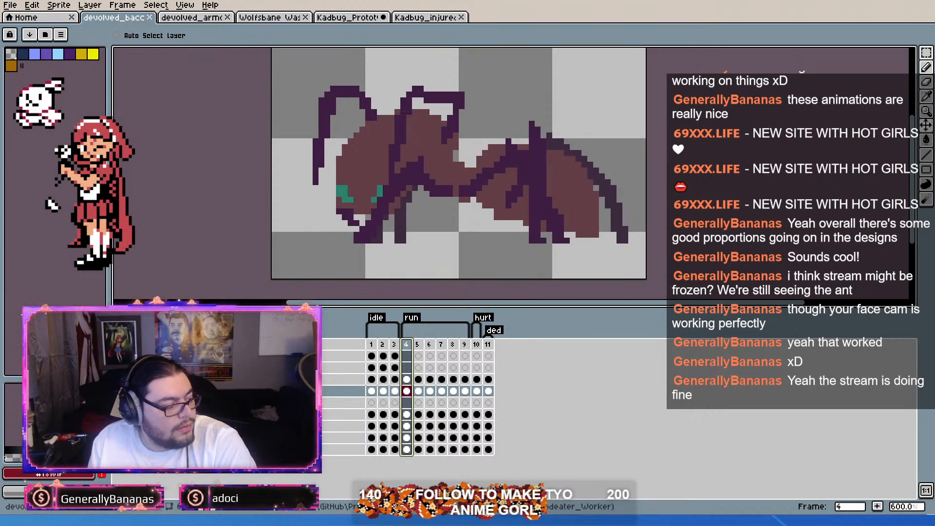
pyautogui.press('Return')
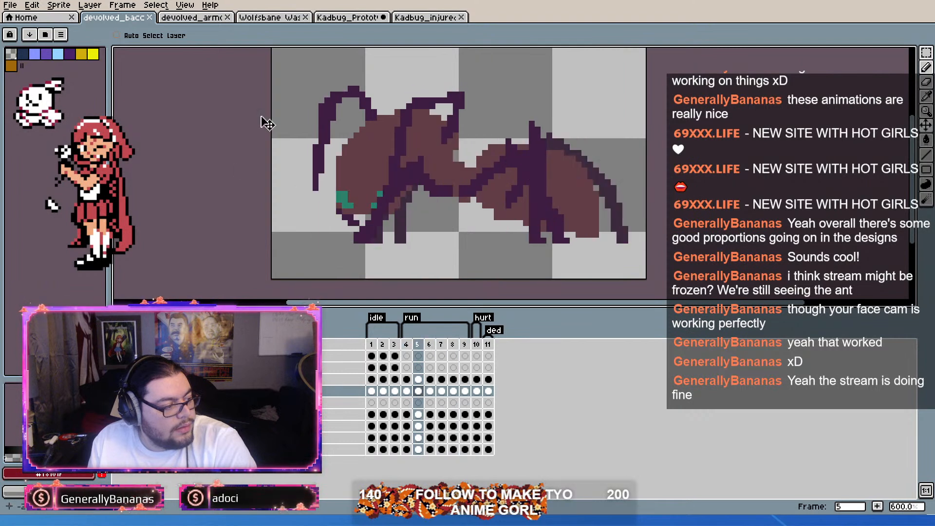
pyautogui.click(346, 20)
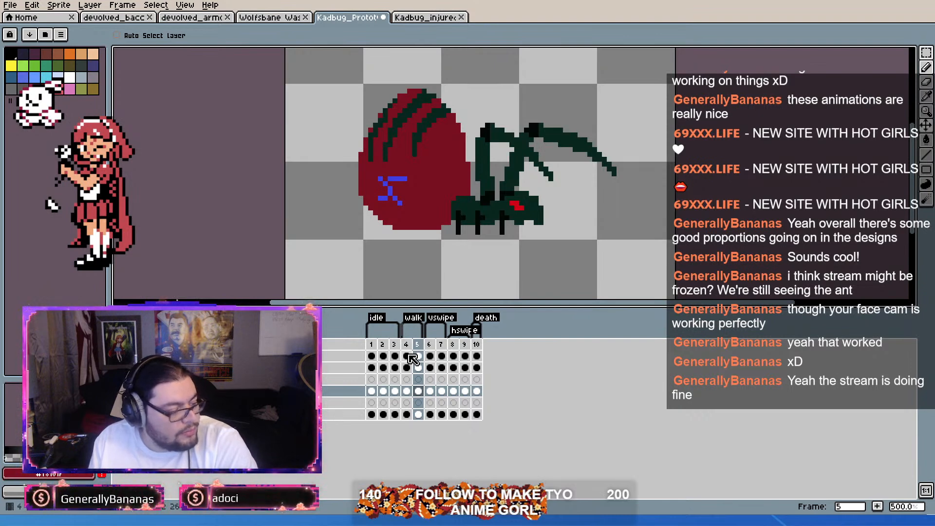
# Step: Draw a short dark far-side leg between the rear and middle legs in idle frame 1, and check the devolved_bacc ant's legs for reference
pyautogui.scroll(5, 419, 215)
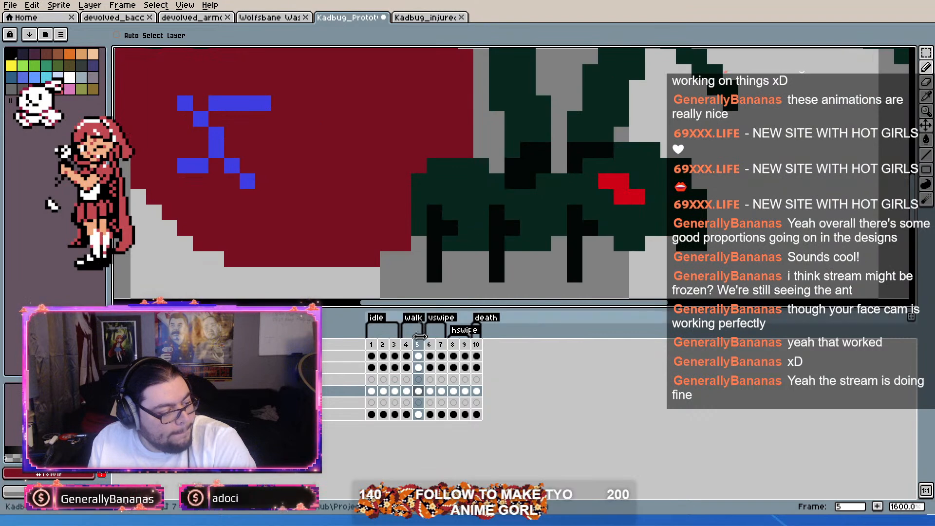
pyautogui.scroll(-1, 524, 257)
pyautogui.scroll(1, 525, 256)
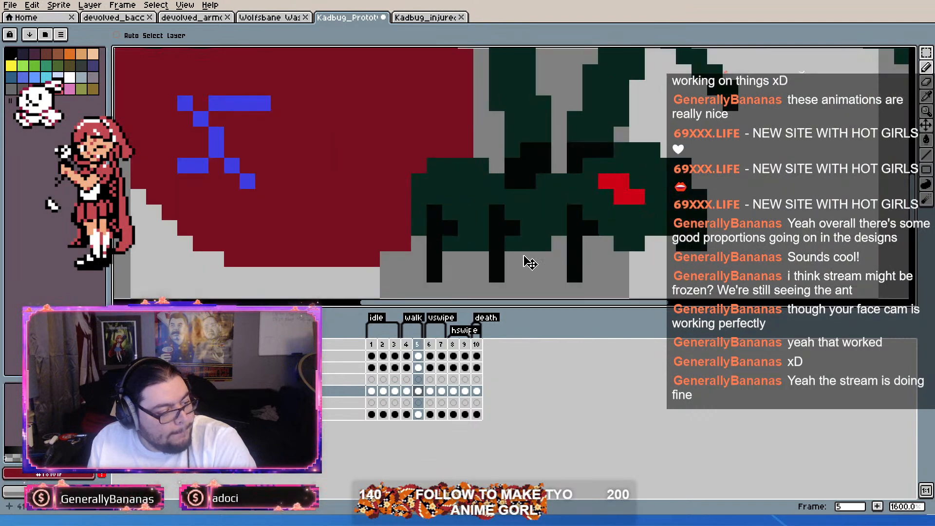
pyautogui.keyDown('alt'); pyautogui.click(502, 240); pyautogui.keyUp('alt')
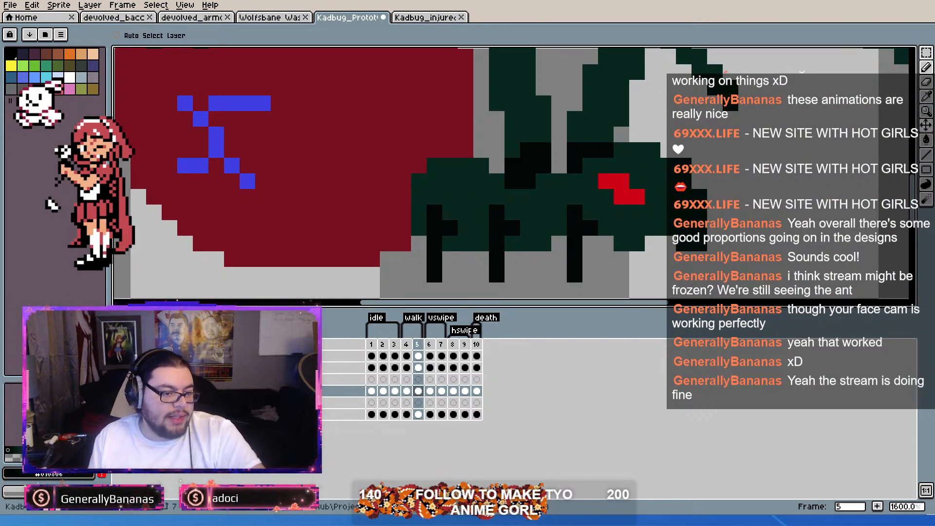
pyautogui.click(372, 345)
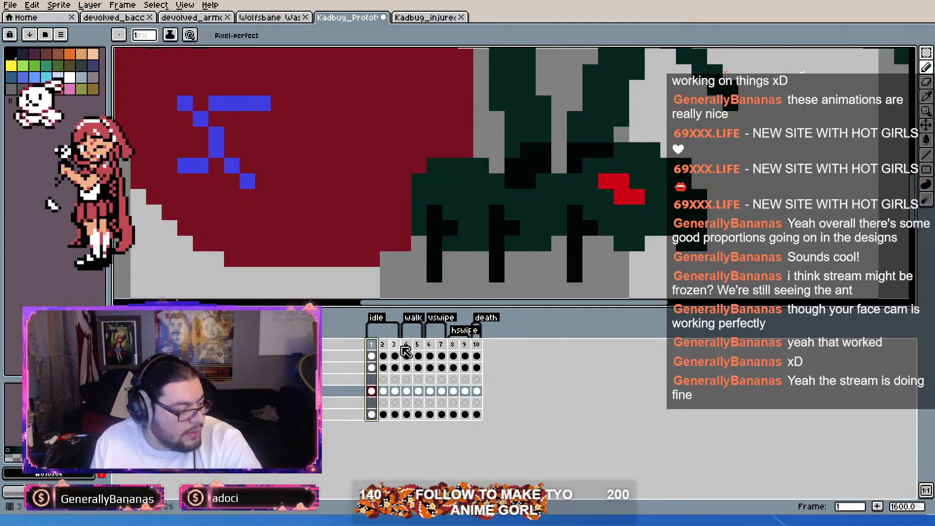
pyautogui.click(372, 415)
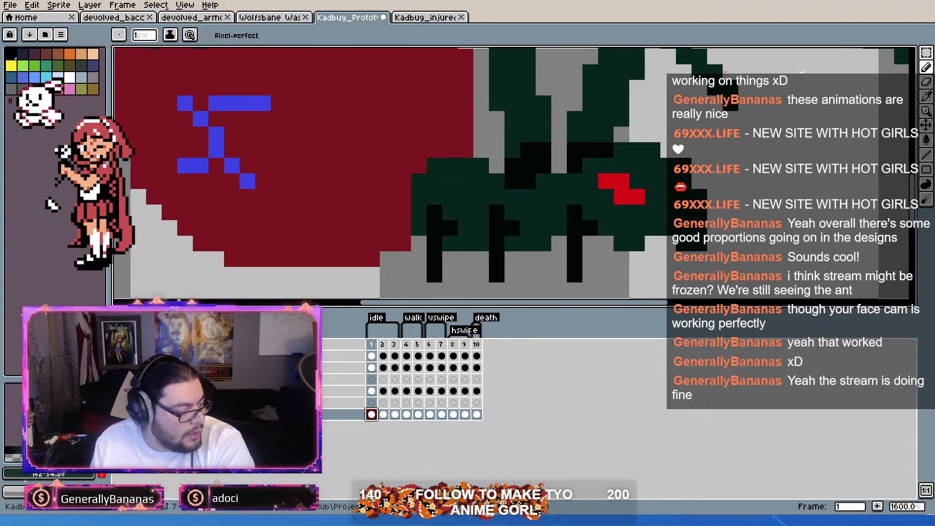
pyautogui.moveTo(464, 259); pyautogui.dragTo(465, 274)
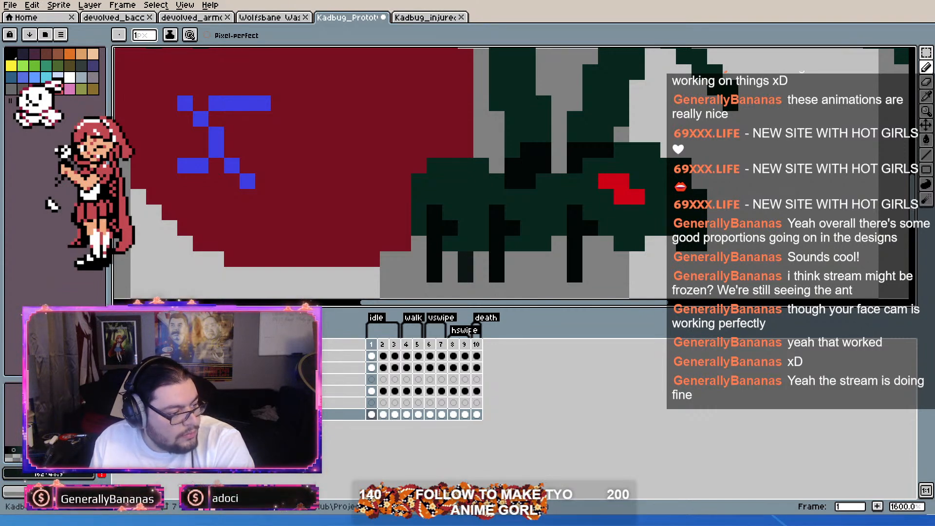
pyautogui.click(122, 18)
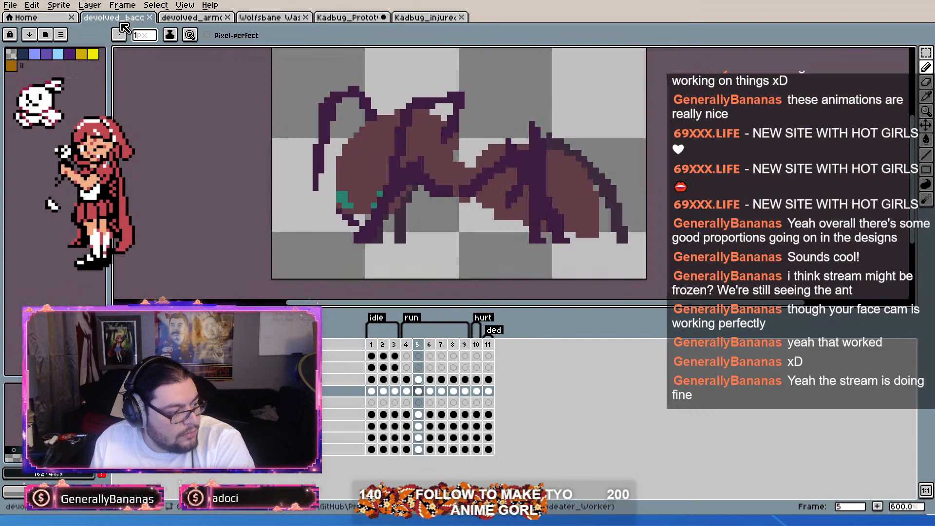
pyautogui.click(349, 19)
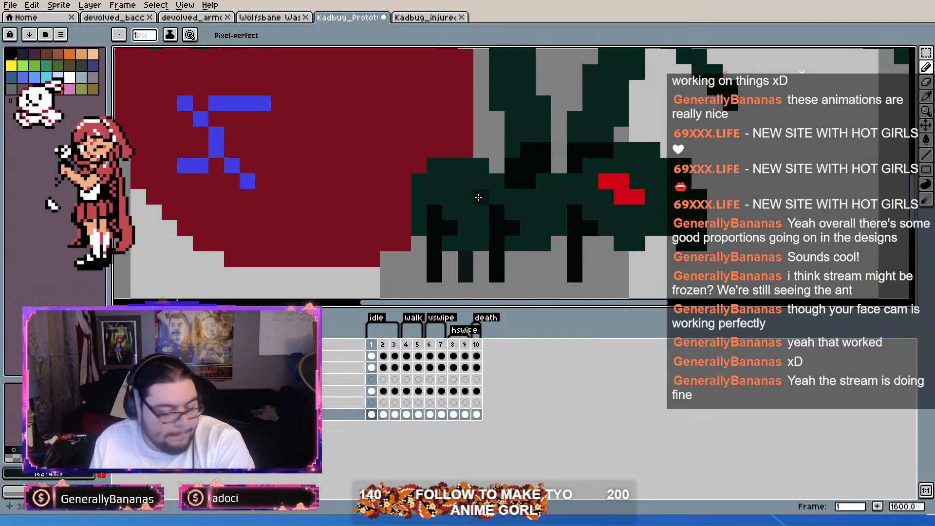
# Step: Sample the near-side legs' black, shift it to a very dark brown, and repaint the three near-side legs in idle frame 1
pyautogui.press('i')
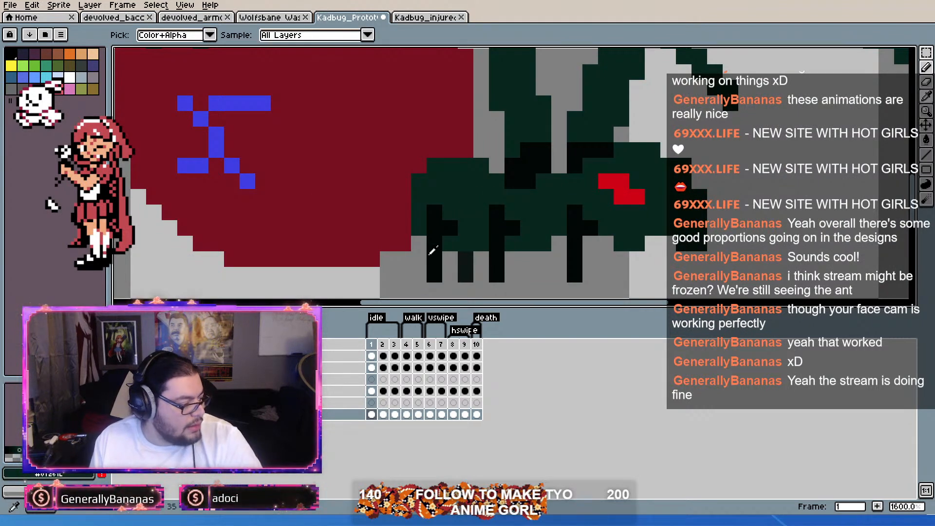
pyautogui.click(458, 226)
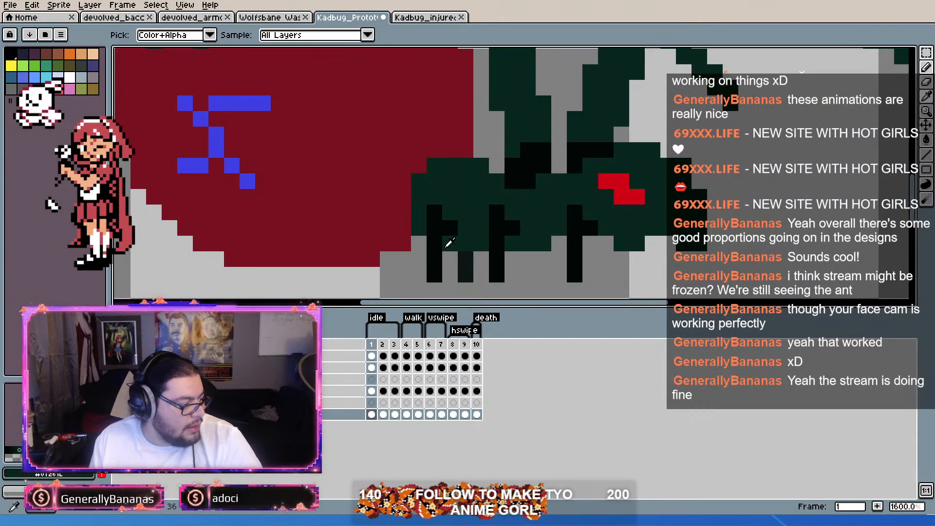
pyautogui.click(450, 224)
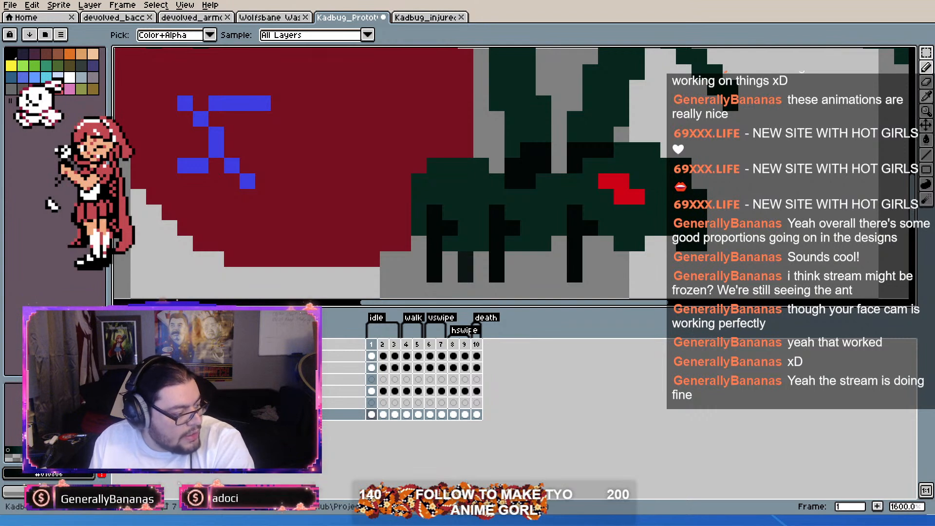
pyautogui.moveTo(13, 450); pyautogui.dragTo(19, 450)
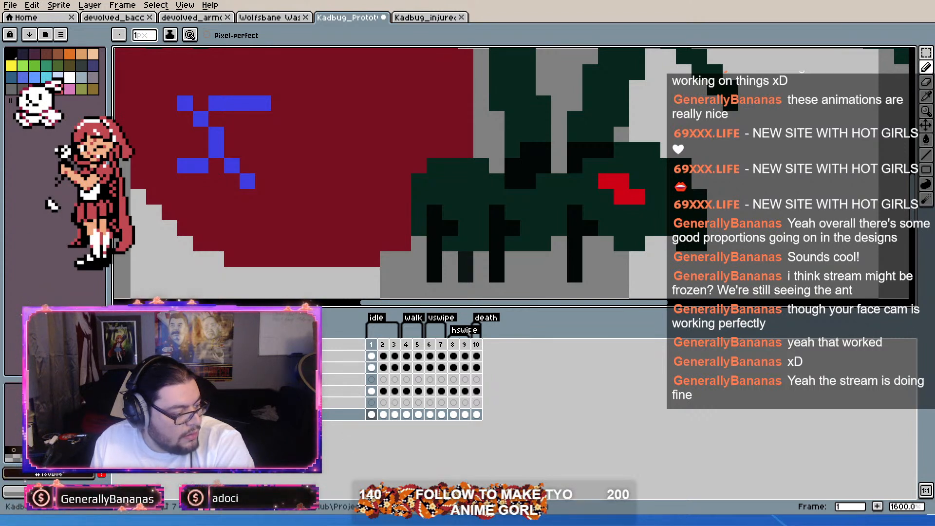
pyautogui.moveTo(434, 229)
pyautogui.mouseDown()
pyautogui.moveTo(436, 211)
pyautogui.moveTo(430, 271)
pyautogui.mouseUp()
pyautogui.click(442, 228)
pyautogui.moveTo(496, 229); pyautogui.dragTo(497, 275)
pyautogui.click(511, 228)
pyautogui.moveTo(575, 213); pyautogui.dragTo(577, 266)
pyautogui.click(593, 230)
pyautogui.scroll(-5, 697, 248)
pyautogui.scroll(4, 731, 233)
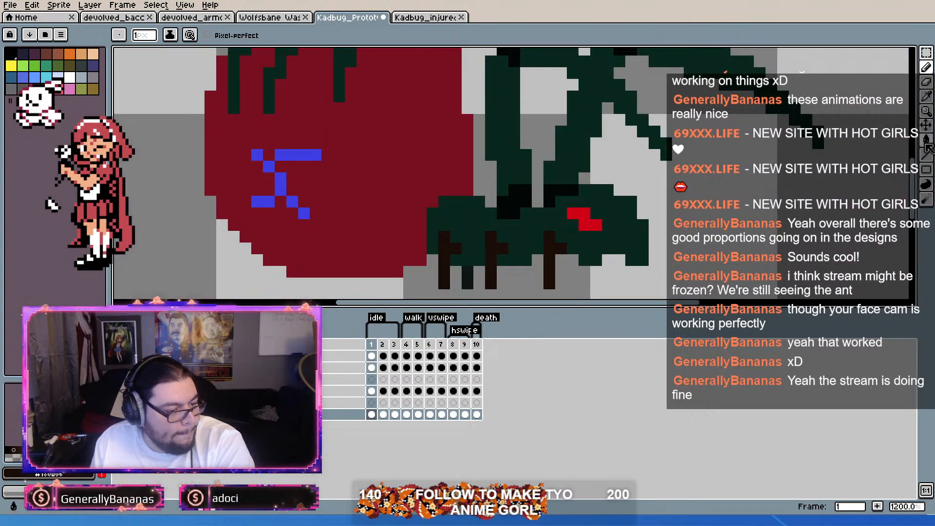
# Step: Fill the black joints of both raised arms in idle frame 1 with the same very dark brown
pyautogui.click(928, 140)
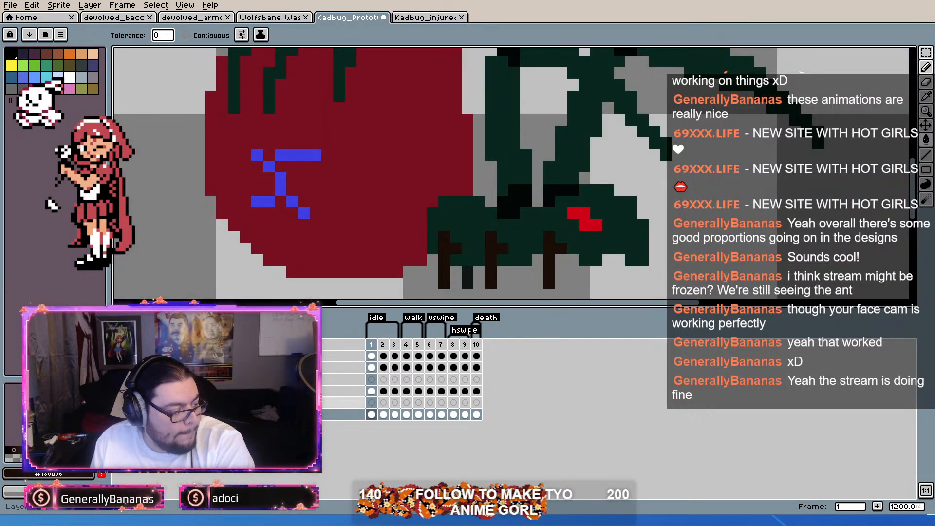
pyautogui.click(371, 368)
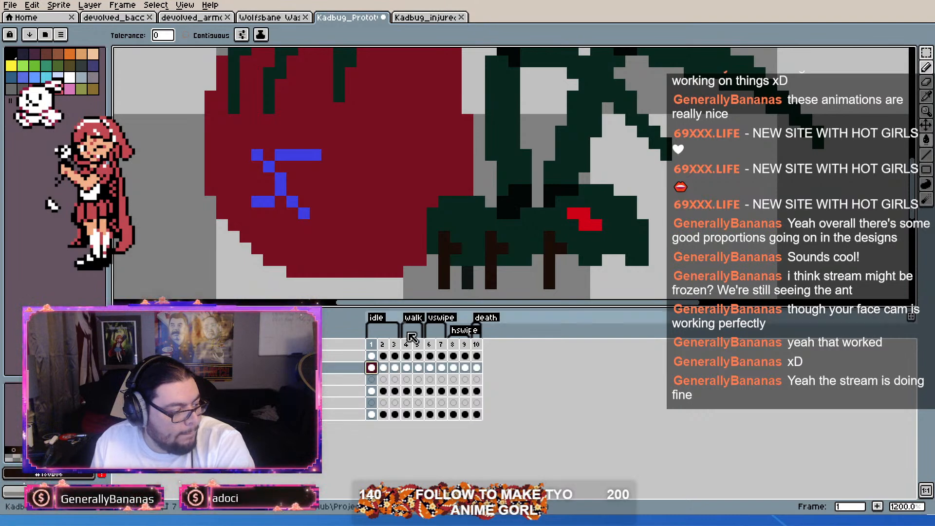
pyautogui.click(521, 195)
pyautogui.scroll(-3, 547, 156)
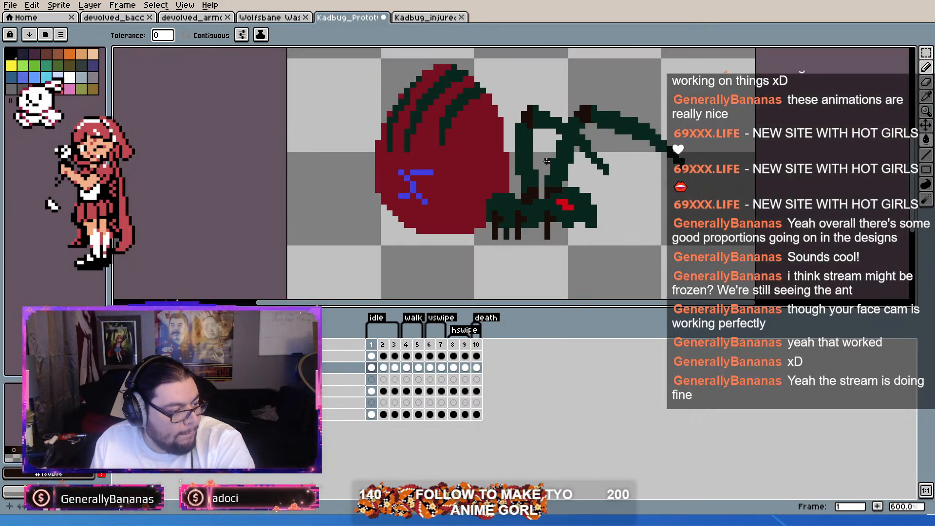
pyautogui.scroll(1, 589, 132)
pyautogui.scroll(1, 579, 185)
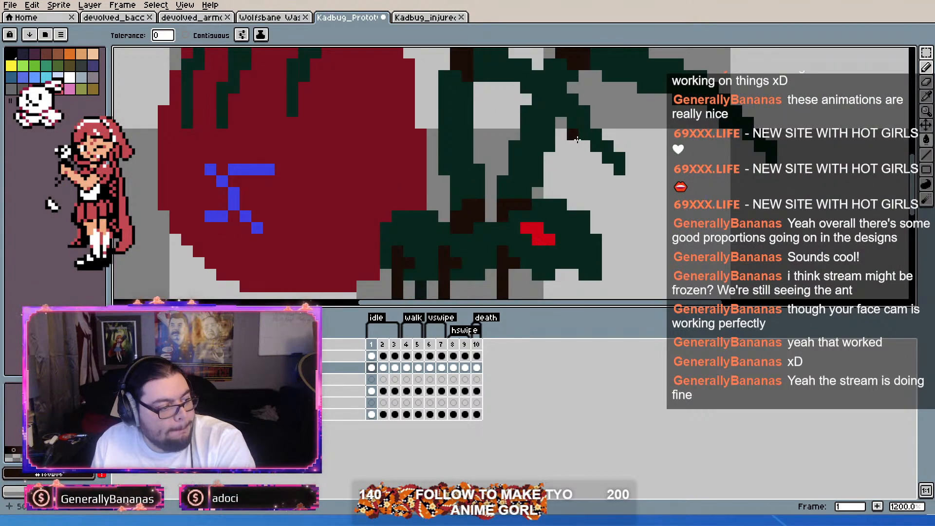
pyautogui.scroll(-3, 575, 156)
pyautogui.scroll(1, 620, 223)
pyautogui.scroll(1, 619, 223)
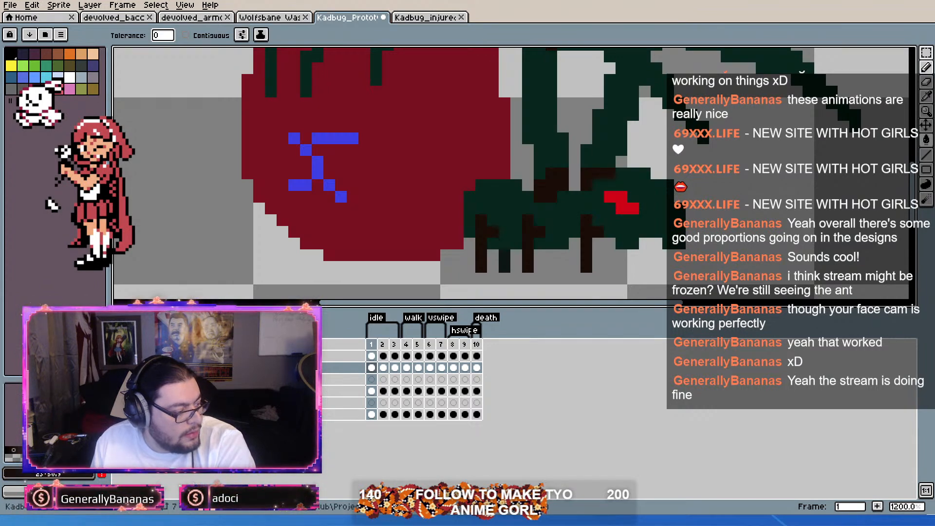
# Step: Undo the fill made on the wrong layer and recolour the far-side leg in idle frame 1 with a lighter brown
pyautogui.click(506, 267)
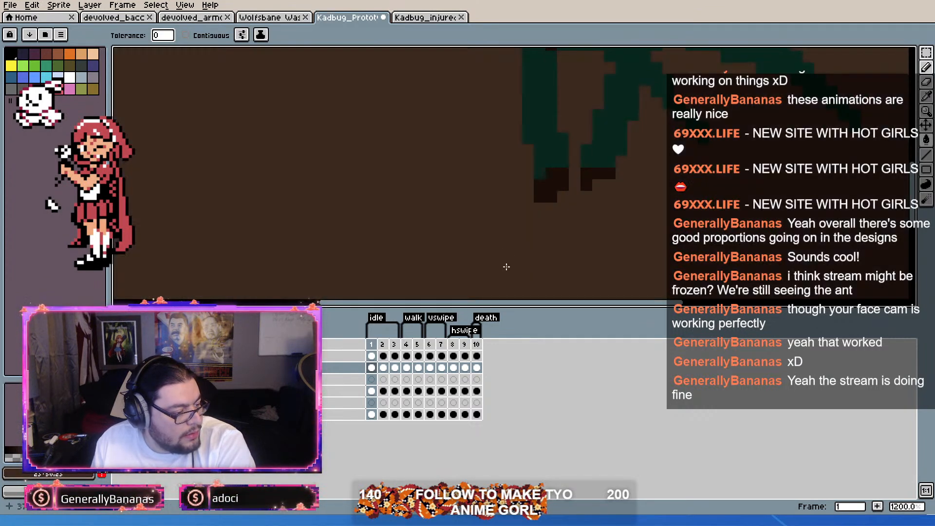
pyautogui.hotkey('ctrl', 'z')
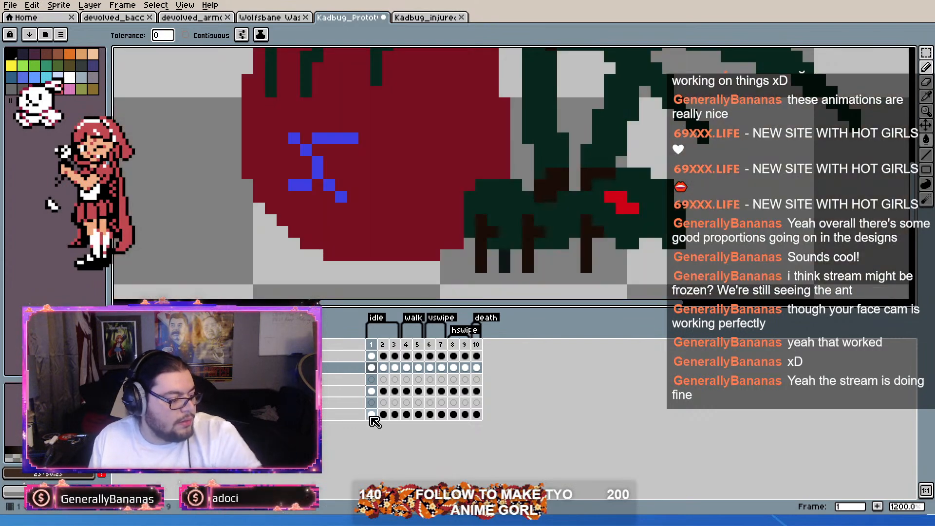
pyautogui.click(371, 415)
pyautogui.scroll(1, 507, 256)
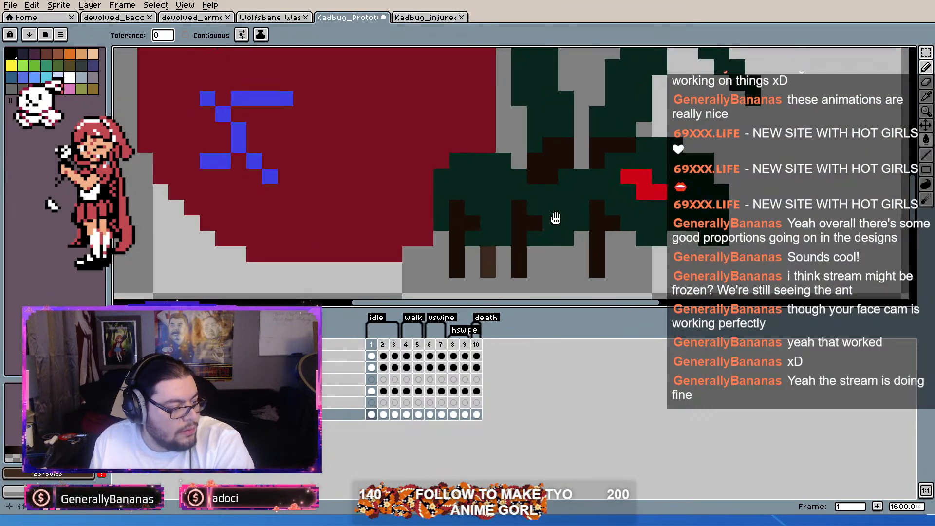
# Step: Draw two more lighter-brown far-side legs in idle frame 1, one between the middle and front legs and one ahead of the front leg
pyautogui.press('b')
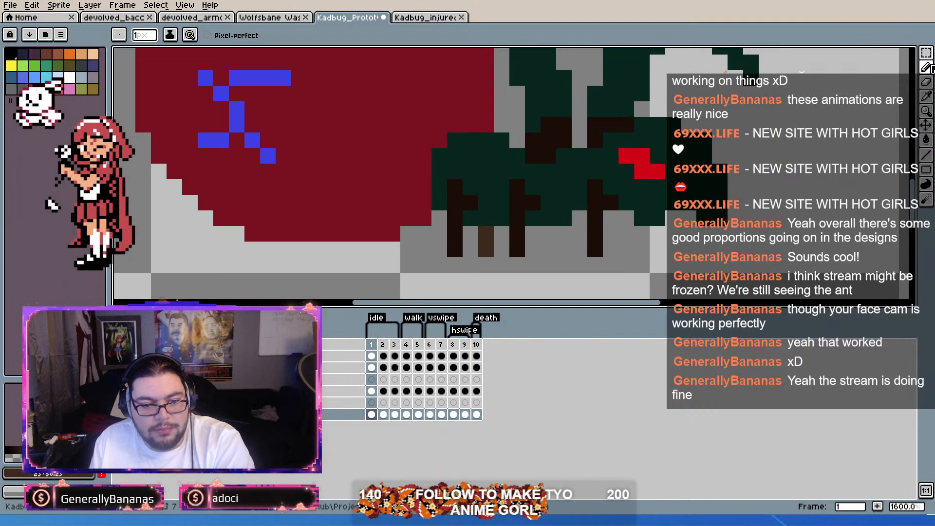
pyautogui.moveTo(513, 274); pyautogui.dragTo(512, 263)
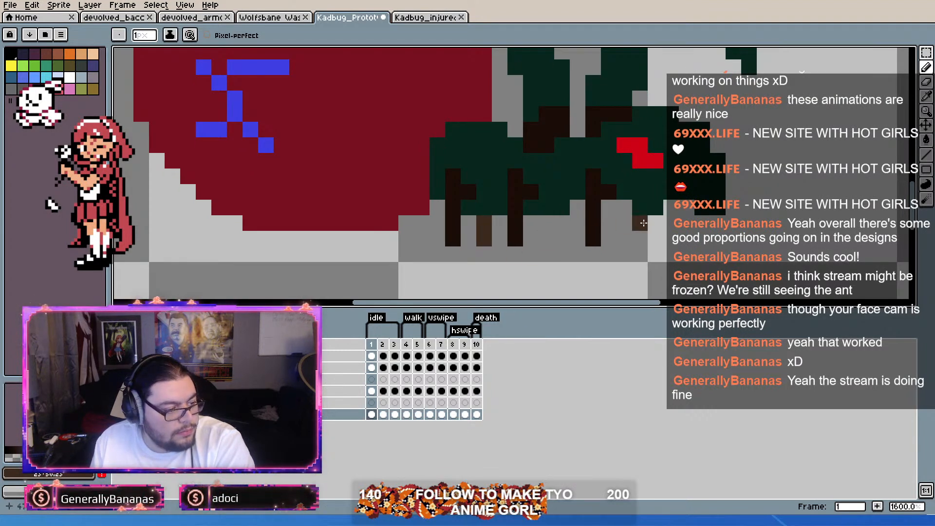
pyautogui.moveTo(654, 223); pyautogui.dragTo(655, 241)
pyautogui.moveTo(561, 220); pyautogui.dragTo(561, 241)
pyautogui.scroll(-3, 634, 166)
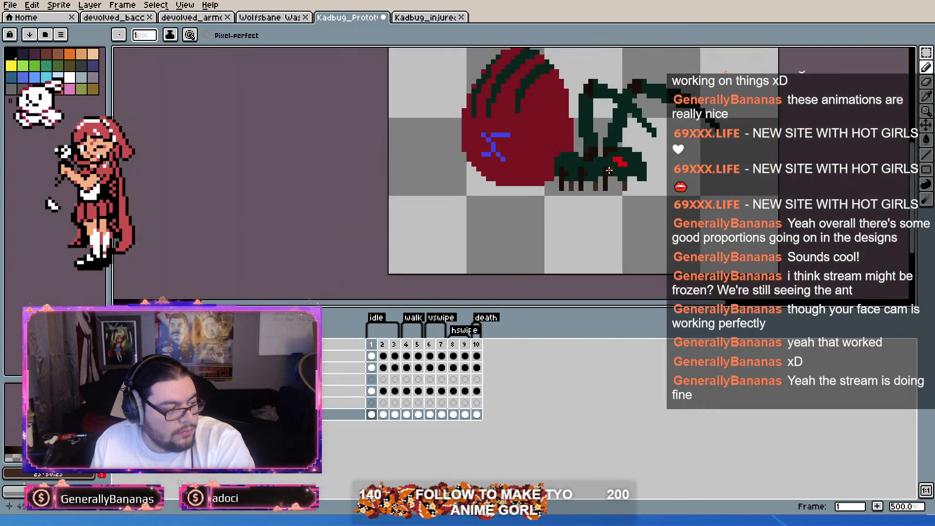
pyautogui.scroll(1, 636, 161)
pyautogui.scroll(2, 652, 144)
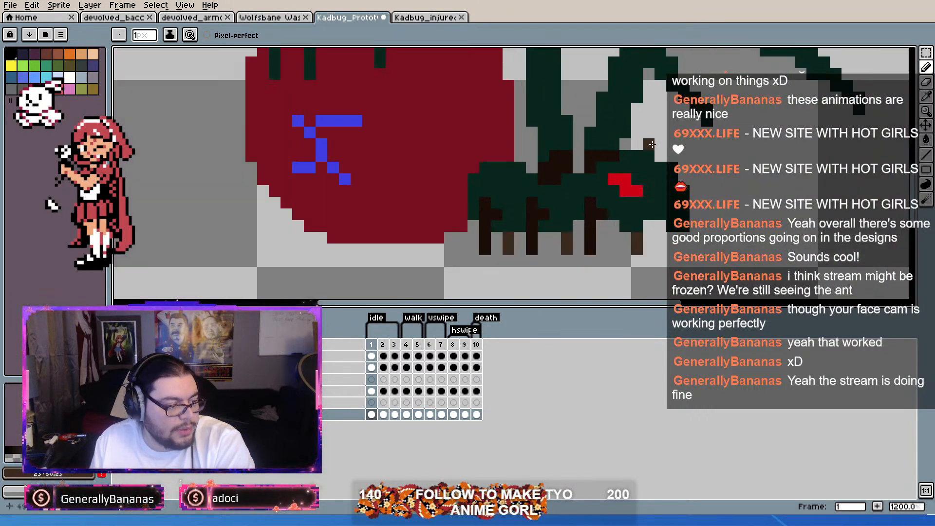
pyautogui.scroll(-1, 627, 160)
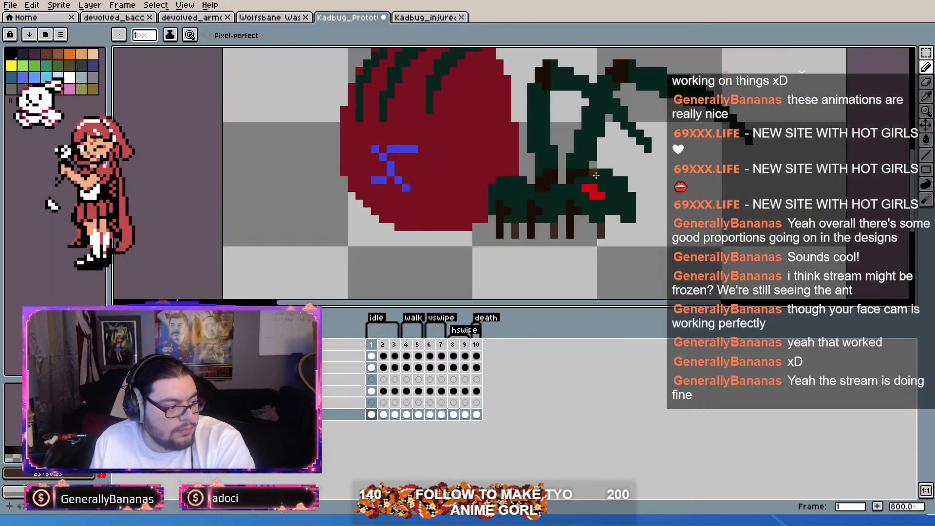
pyautogui.scroll(2, 627, 159)
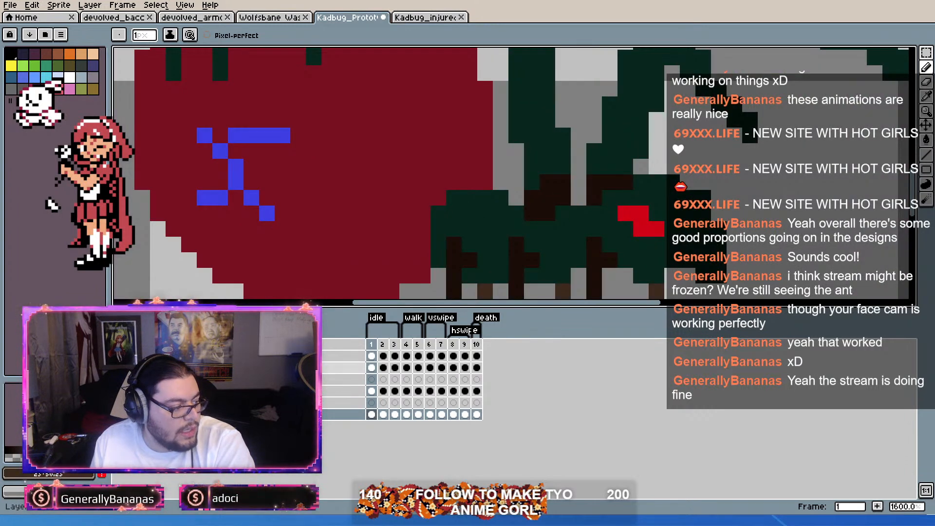
# Step: Repaint the base and elbow joints of the far raised arm in idle frame 1 with the lighter brown
pyautogui.click(352, 370)
pyautogui.moveTo(547, 182); pyautogui.dragTo(505, 256)
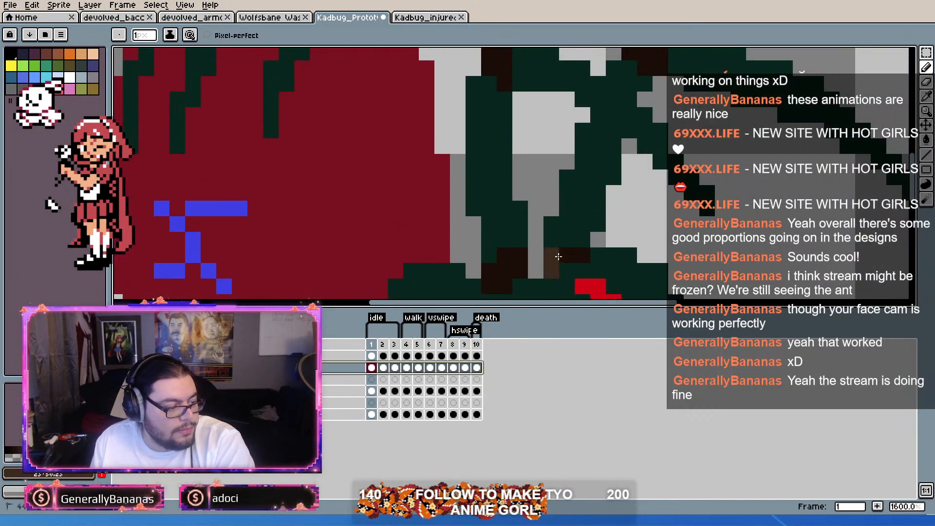
pyautogui.scroll(-1, 600, 222)
pyautogui.moveTo(629, 87)
pyautogui.mouseDown()
pyautogui.moveTo(640, 83)
pyautogui.moveTo(641, 93)
pyautogui.moveTo(650, 72)
pyautogui.mouseUp()
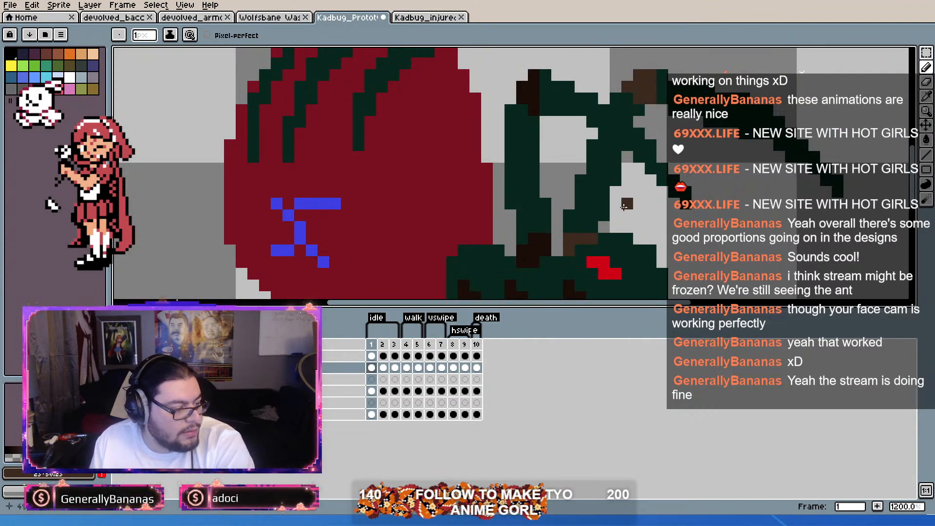
pyautogui.moveTo(627, 205); pyautogui.dragTo(594, 172)
# Step: Repaint the far raised arm's joints in idle frame 2 with the lighter brown, comparing against frame 1
pyautogui.press('Right')
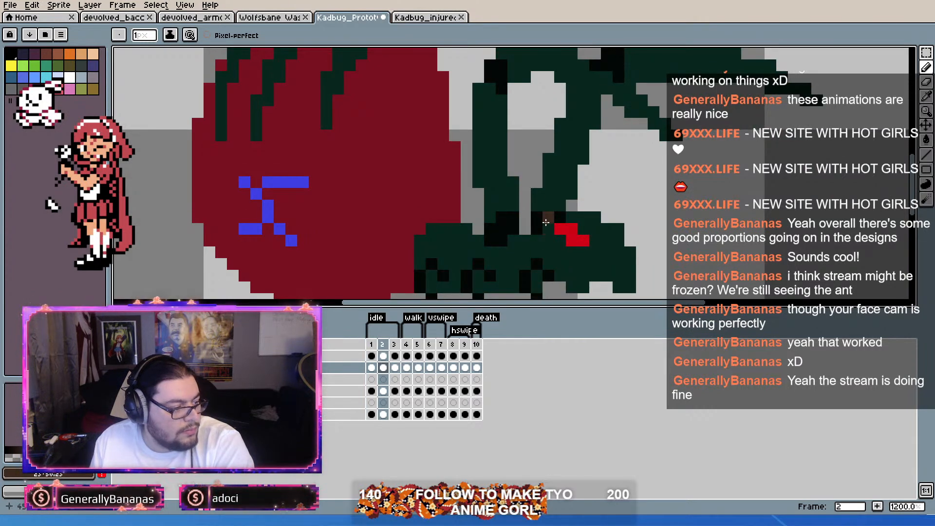
pyautogui.moveTo(539, 222); pyautogui.dragTo(569, 156)
pyautogui.press('Left')
pyautogui.press('Right')
pyautogui.press('Left')
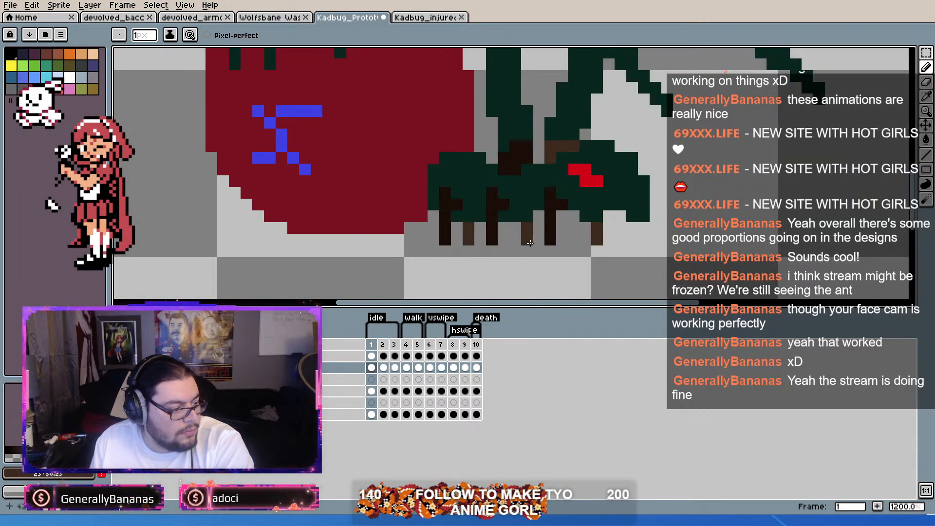
# Step: Draw three short lighter-brown far-side leg tips under the body in idle frames 2 and 3
pyautogui.press('Right')
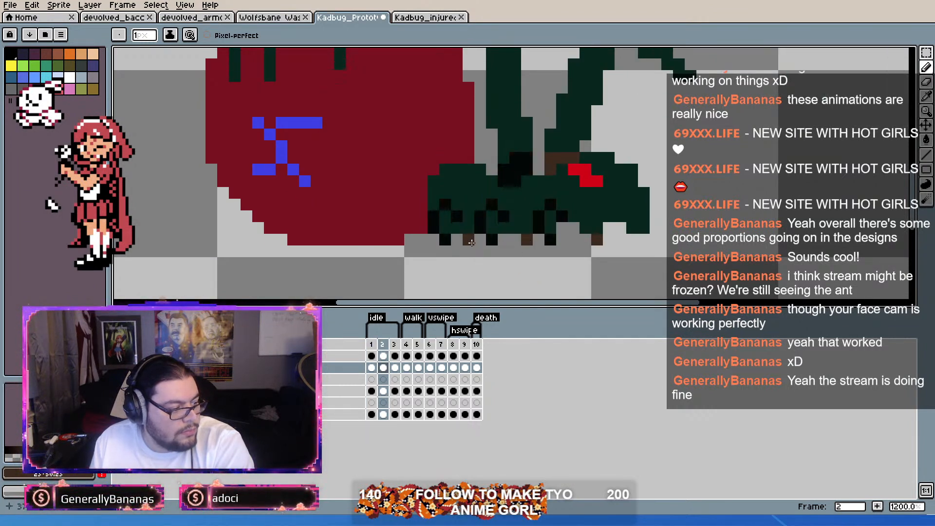
pyautogui.press('Right')
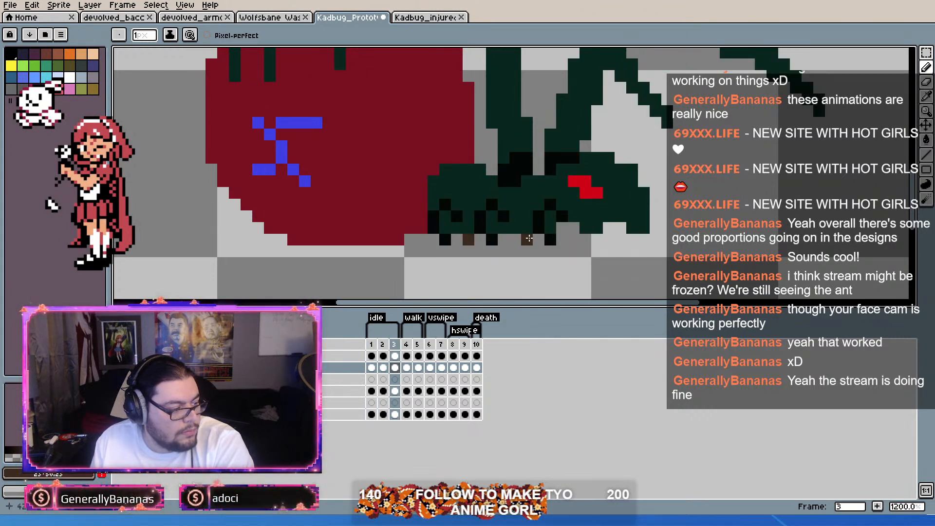
pyautogui.press('Left')
pyautogui.press('Right')
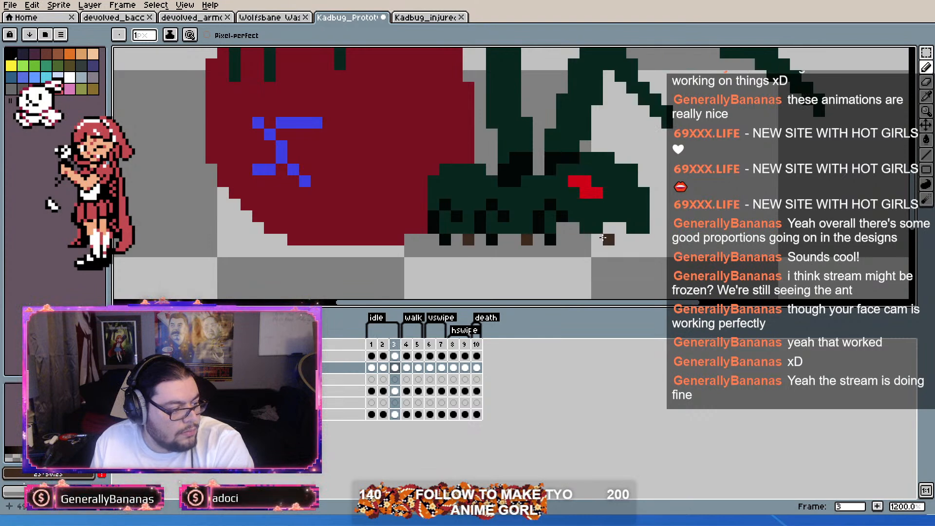
# Step: Draw three lighter-brown far-side legs between and ahead of the near legs in walk frame 4, undoing the overlong rear stroke
pyautogui.press('Right')
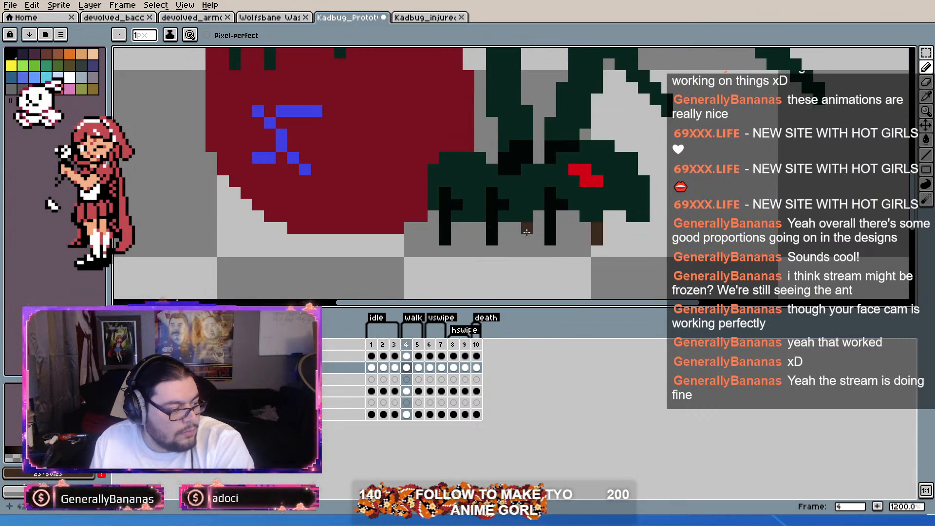
pyautogui.moveTo(526, 232); pyautogui.dragTo(526, 240)
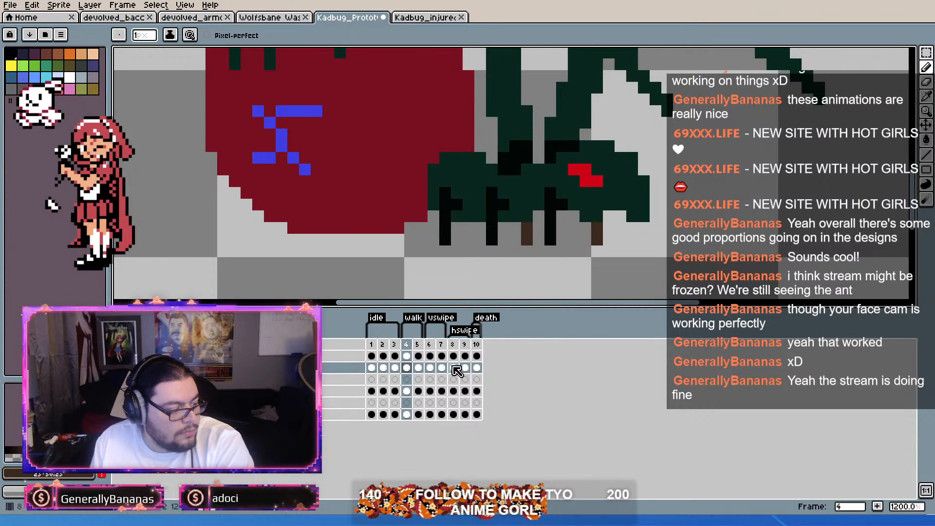
pyautogui.moveTo(469, 230); pyautogui.dragTo(472, 247)
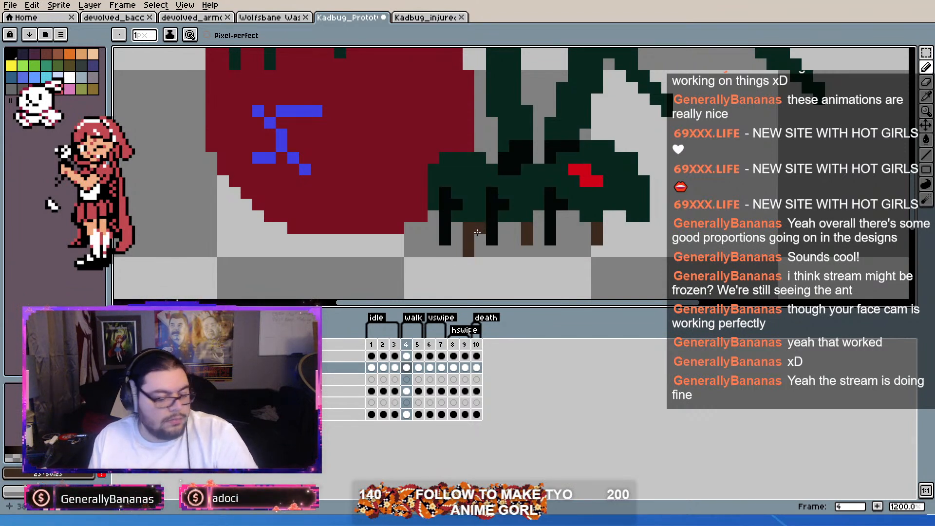
pyautogui.hotkey('ctrl', 'z')
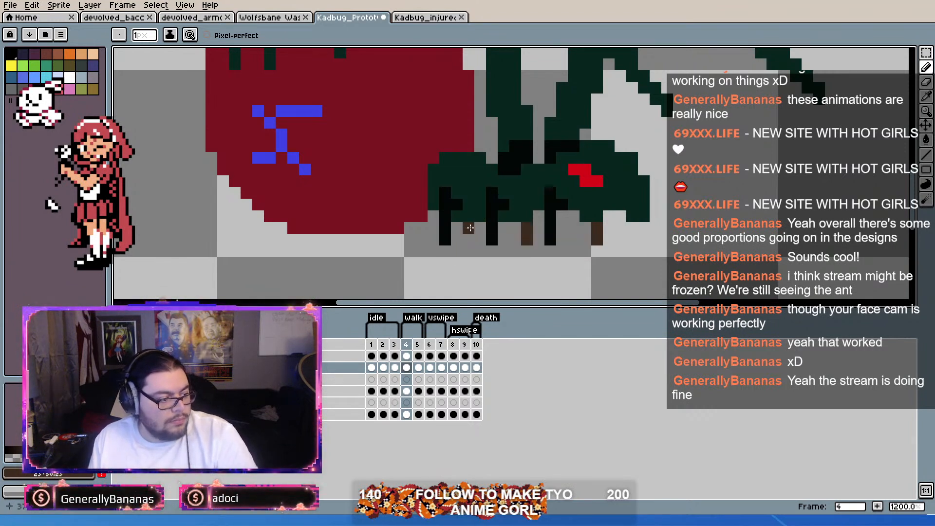
# Step: Repaint the base and elbow joints of the far raised arm in walk frame 4 with the lighter brown
pyautogui.moveTo(555, 156)
pyautogui.mouseDown()
pyautogui.moveTo(545, 219)
pyautogui.moveTo(564, 209)
pyautogui.mouseUp()
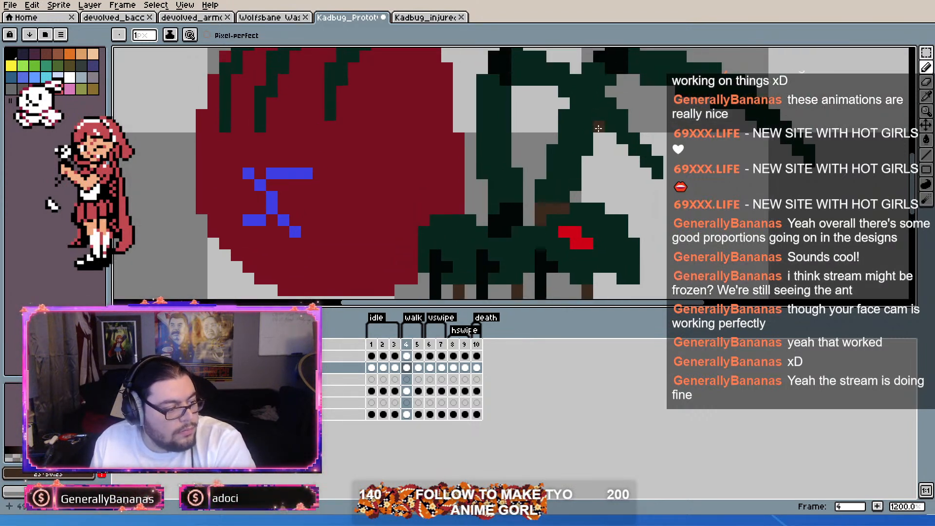
pyautogui.moveTo(609, 60)
pyautogui.mouseDown()
pyautogui.moveTo(608, 78)
pyautogui.moveTo(620, 64)
pyautogui.mouseUp()
pyautogui.moveTo(599, 190); pyautogui.dragTo(603, 138)
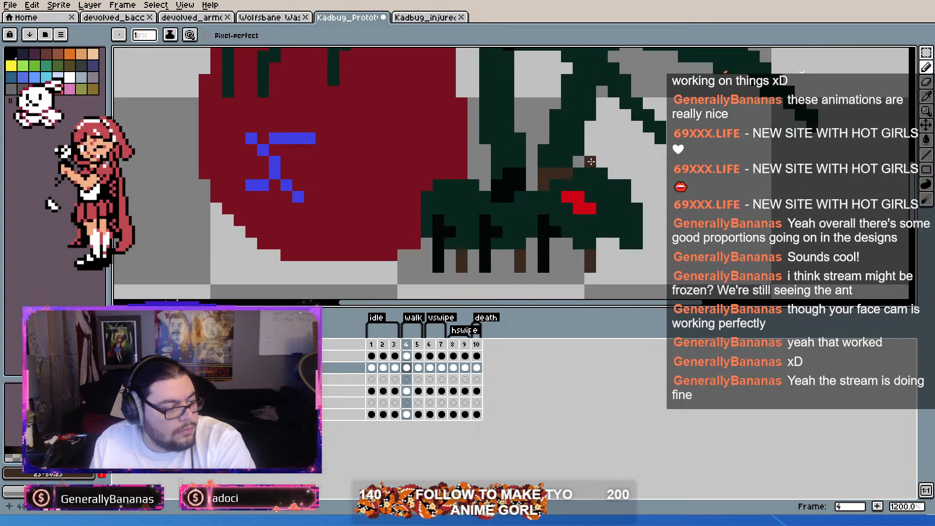
# Step: Draw the three lighter-brown far-side legs in walk frame 5, matching their positions in frame 4
pyautogui.press('Right')
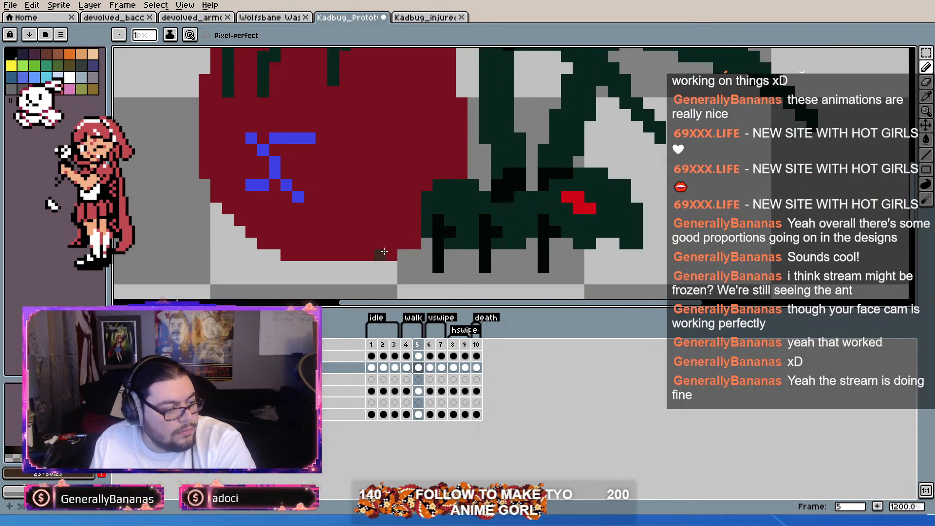
pyautogui.click(462, 267)
pyautogui.click(521, 255)
pyautogui.click(520, 267)
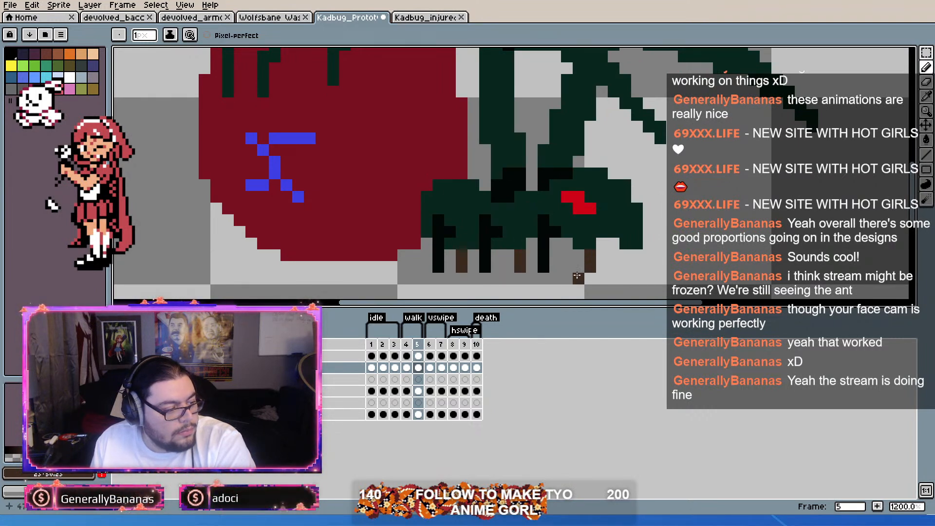
# Step: Draw three lighter-brown far-side legs beside the near legs in vswipe frame 6, following the raised front of the body
pyautogui.press('Right')
pyautogui.moveTo(476, 246); pyautogui.dragTo(475, 268)
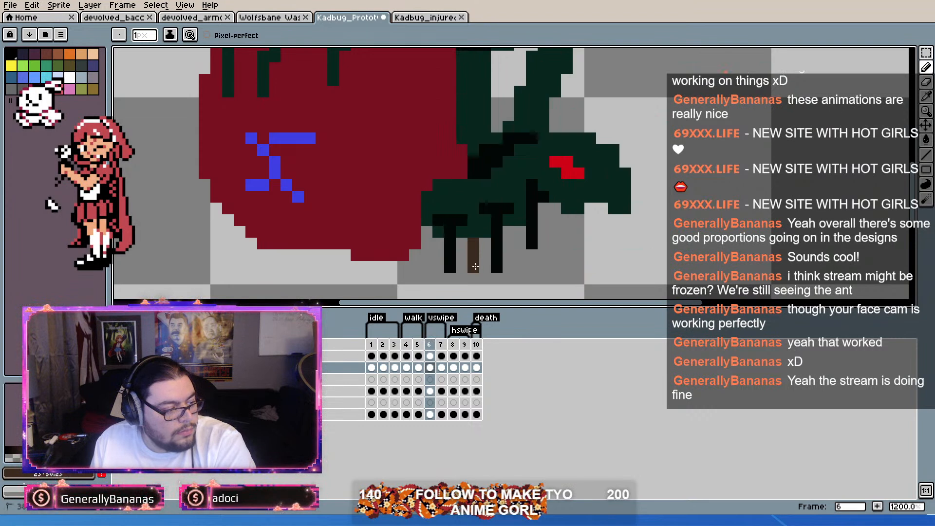
pyautogui.moveTo(524, 235); pyautogui.dragTo(520, 257)
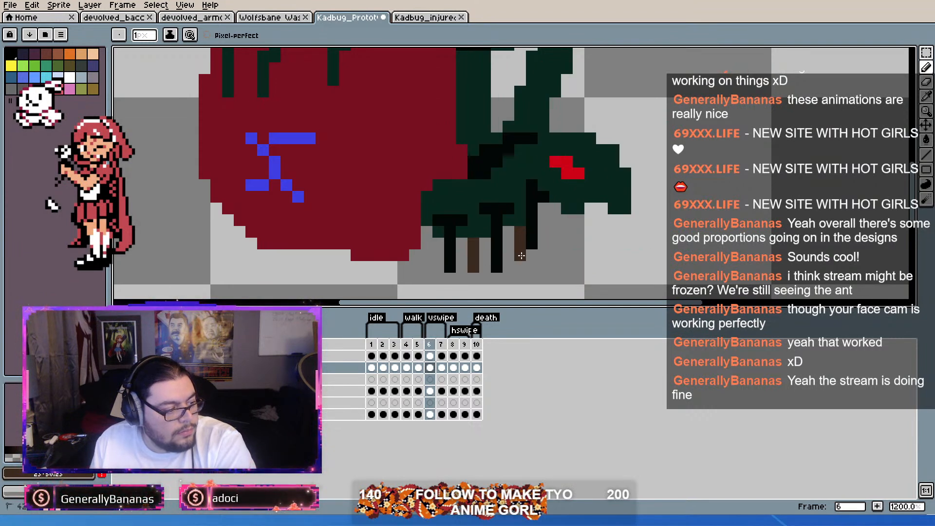
pyautogui.moveTo(578, 219); pyautogui.dragTo(579, 244)
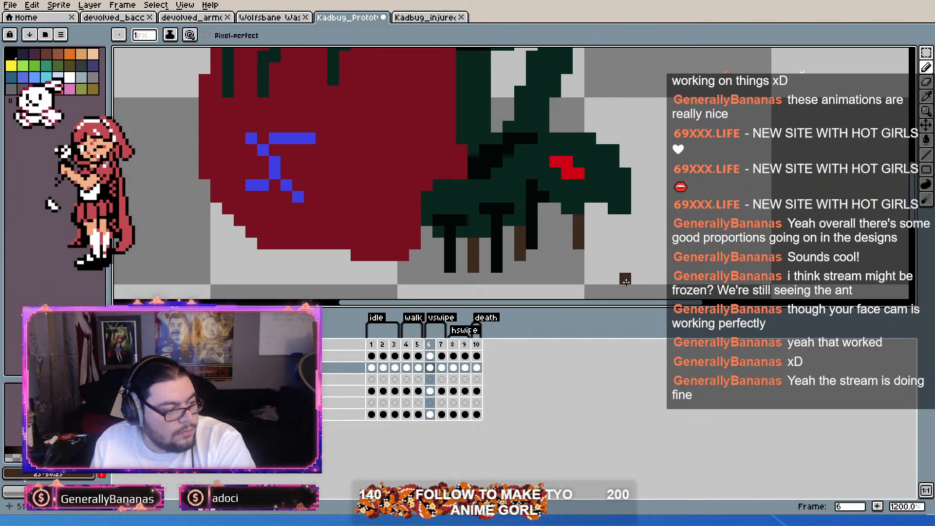
pyautogui.scroll(-3, 628, 258)
pyautogui.scroll(2, 628, 257)
# Step: Draw three lighter-brown far-side legs in vswipe frame 7 and three in hswipe frame 8
pyautogui.press('.')
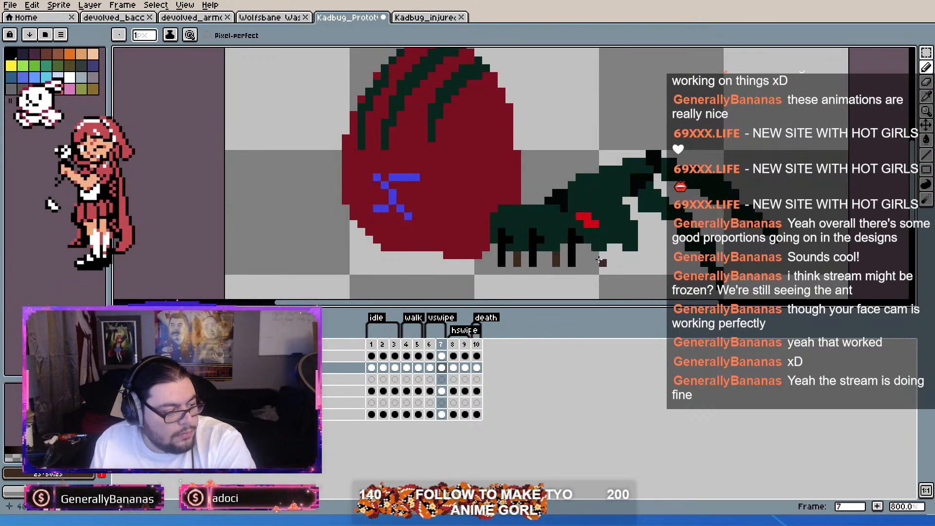
pyautogui.press('.')
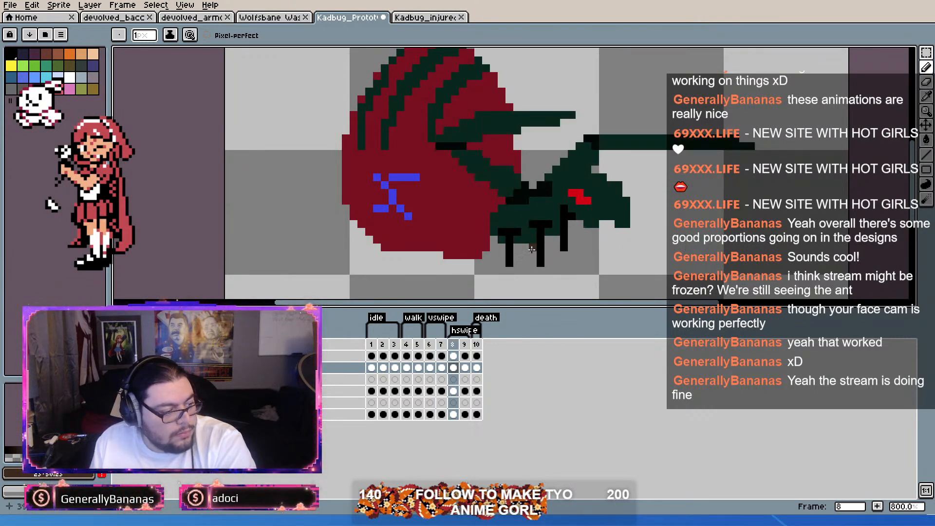
pyautogui.moveTo(527, 246); pyautogui.dragTo(525, 263)
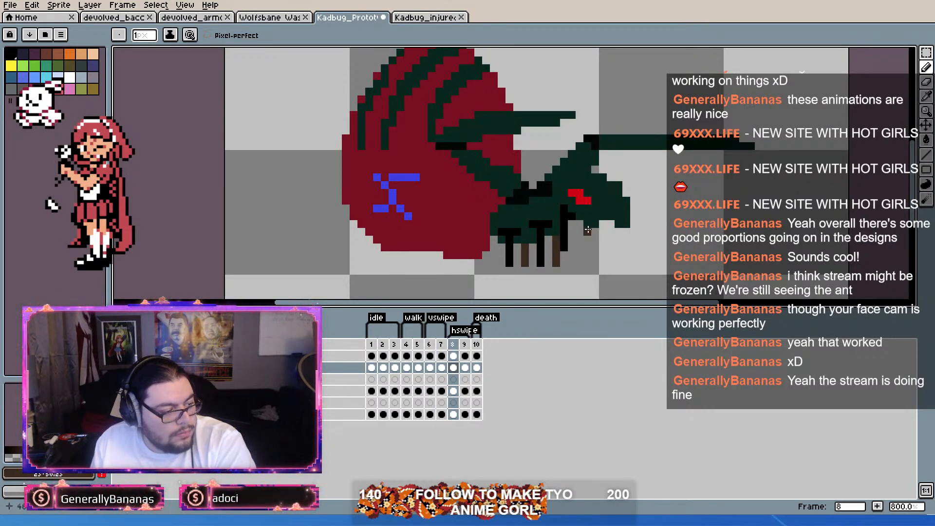
# Step: Draw the three lighter-brown far-side legs in hswipe frame 9 and death frame 10, comparing the two frames
pyautogui.press('Right')
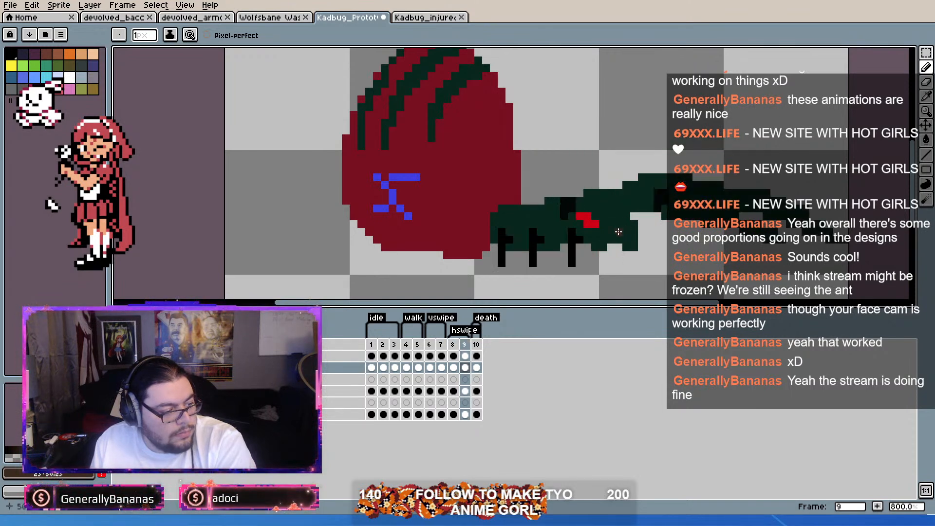
pyautogui.click(556, 257)
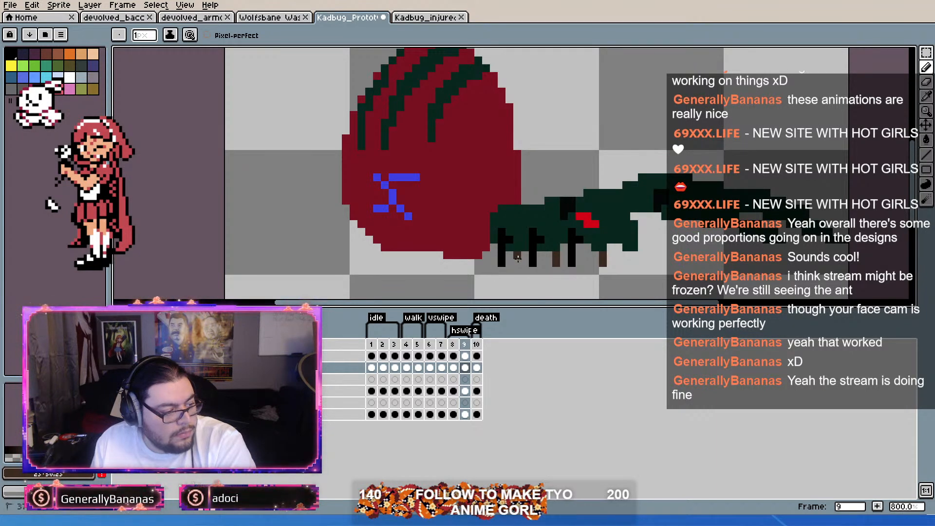
pyautogui.press('Right')
pyautogui.click(550, 260)
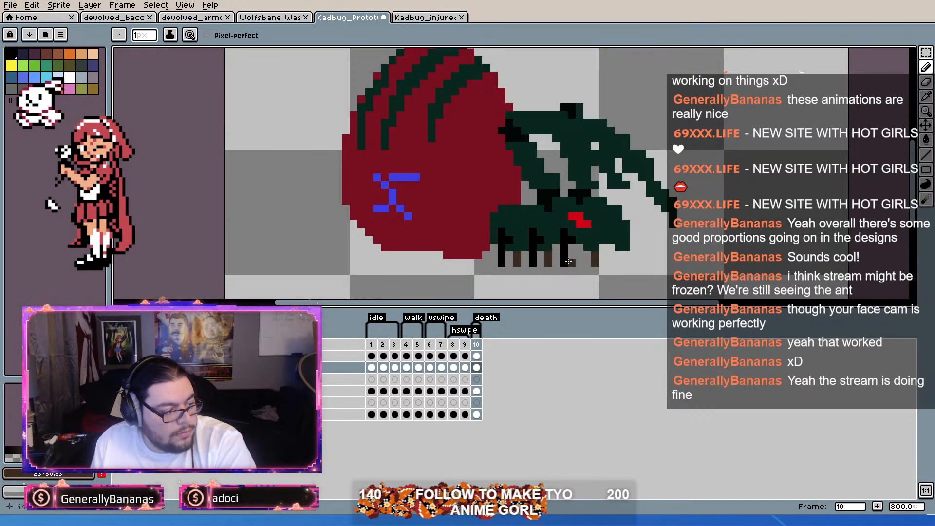
pyautogui.press('Left')
pyautogui.press('Right')
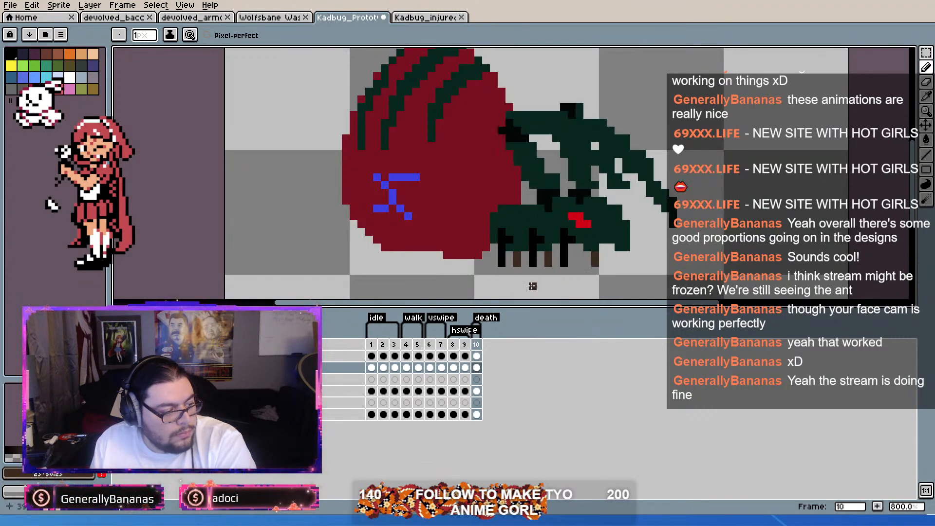
# Step: Step through the animation frames to check the far-side legs for consistency
pyautogui.press('Right')
pyautogui.press('Right')
pyautogui.press('Right')
pyautogui.press('Right')
pyautogui.press('Right')
pyautogui.press('Right')
pyautogui.press('Right')
pyautogui.press('Right')
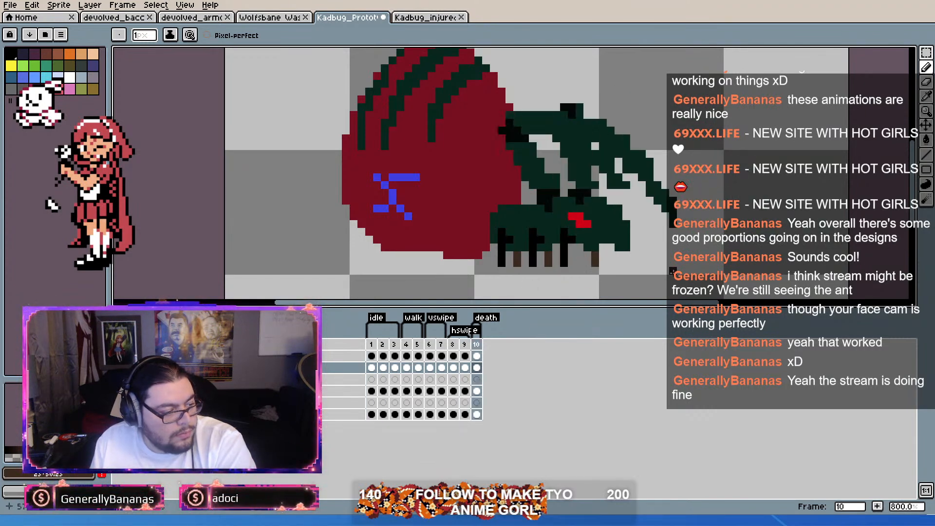
pyautogui.press('Right')
pyautogui.press('Right')
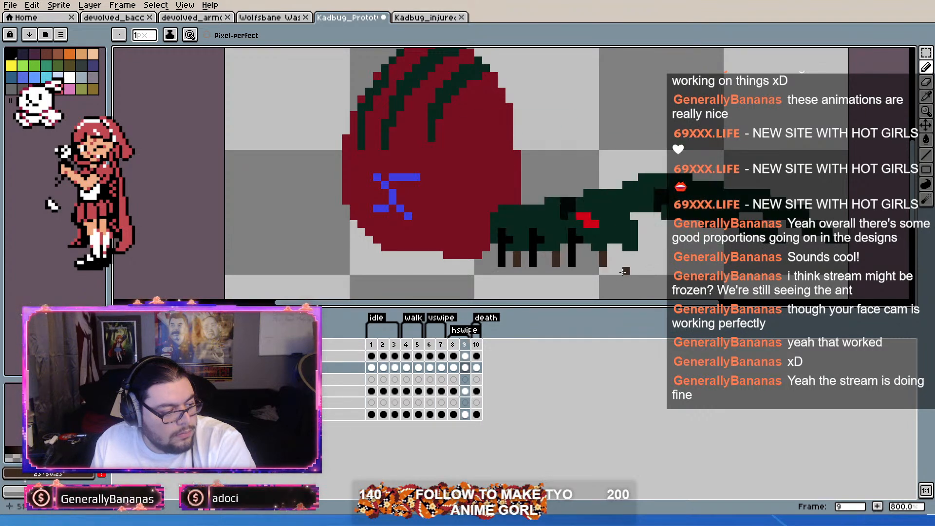
pyautogui.press('Left')
pyautogui.press('Left')
pyautogui.press('Left')
pyautogui.press('Left')
pyautogui.press('Left')
pyautogui.press('Left')
pyautogui.press('Left')
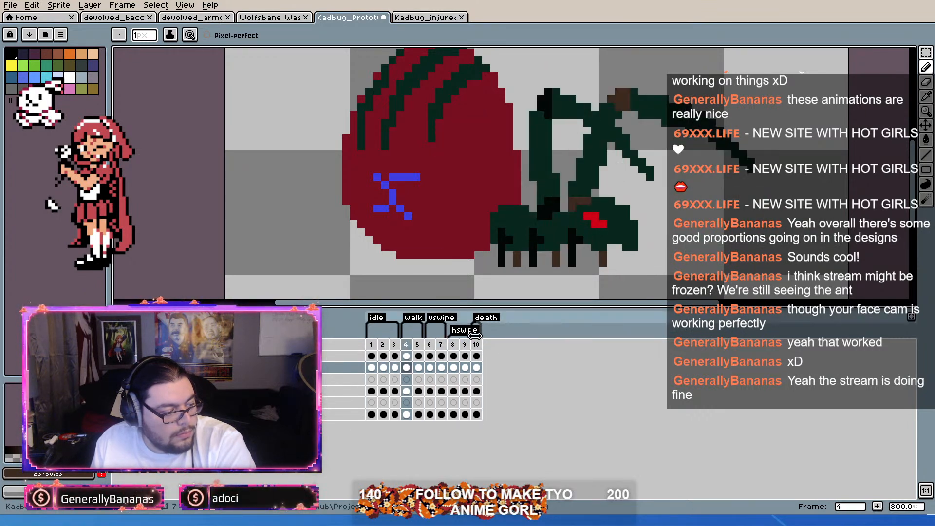
pyautogui.press('Left')
# Step: Marquee-select the area around the far-side legs below the body and extend the cel selection across frames 1 to 10
pyautogui.click(926, 54)
pyautogui.moveTo(503, 249); pyautogui.dragTo(633, 276)
pyautogui.click(619, 279)
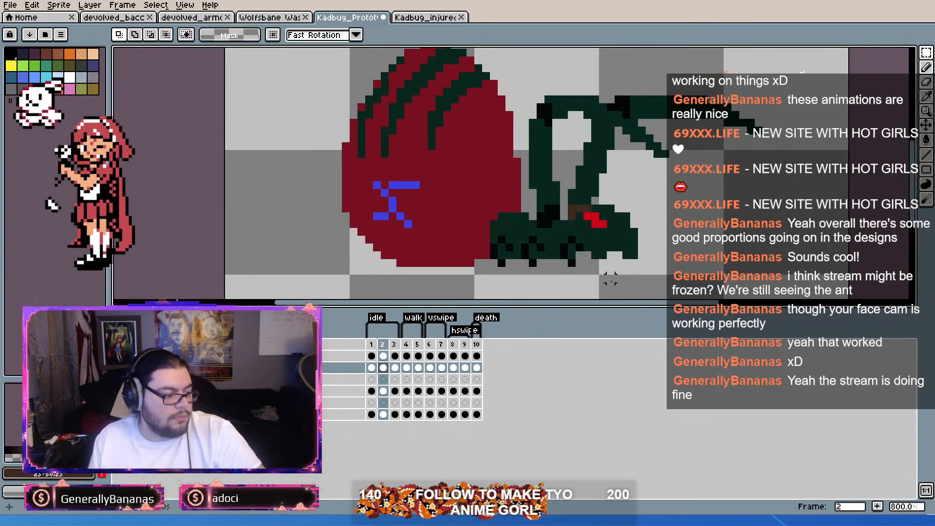
pyautogui.click(383, 415)
pyautogui.hotkey('ctrl', 'z')
pyautogui.click(371, 368)
pyautogui.moveTo(372, 369); pyautogui.dragTo(479, 366)
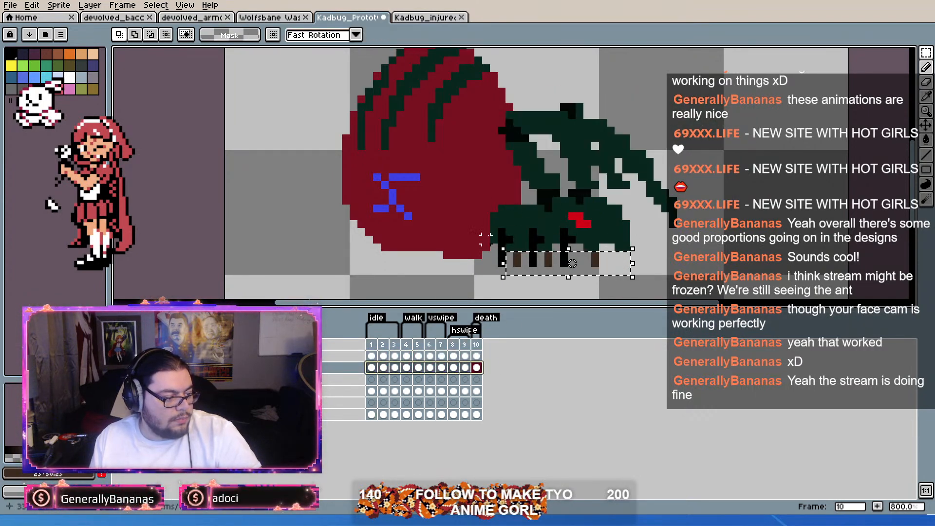
# Step: Try to cut the far-side legs from all ten frames and paste them onto the bottom layer
pyautogui.click(634, 278)
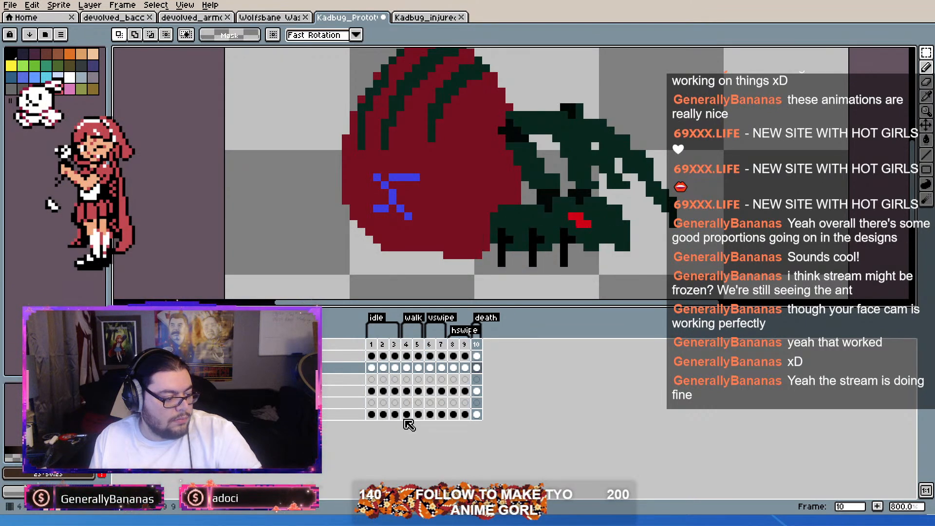
pyautogui.click(372, 414)
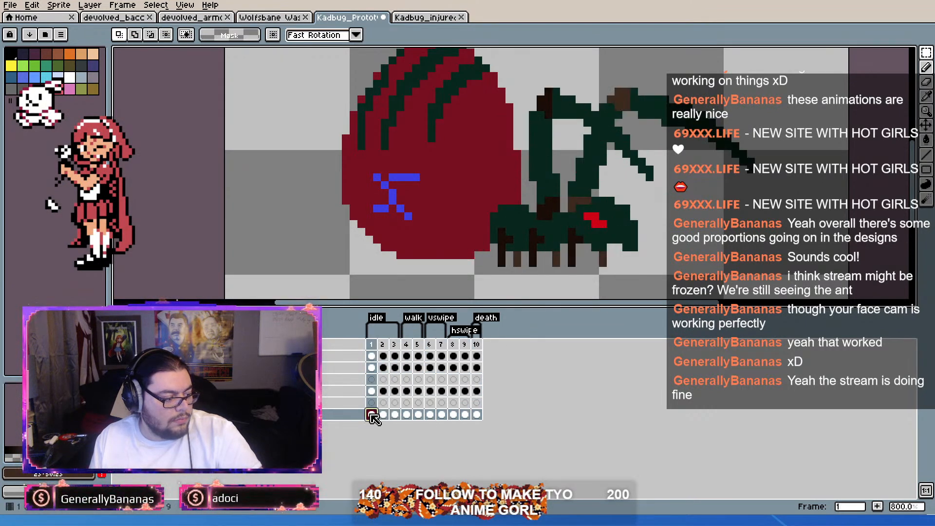
pyautogui.moveTo(373, 414); pyautogui.dragTo(481, 412)
pyautogui.hotkey('ctrl', 'v')
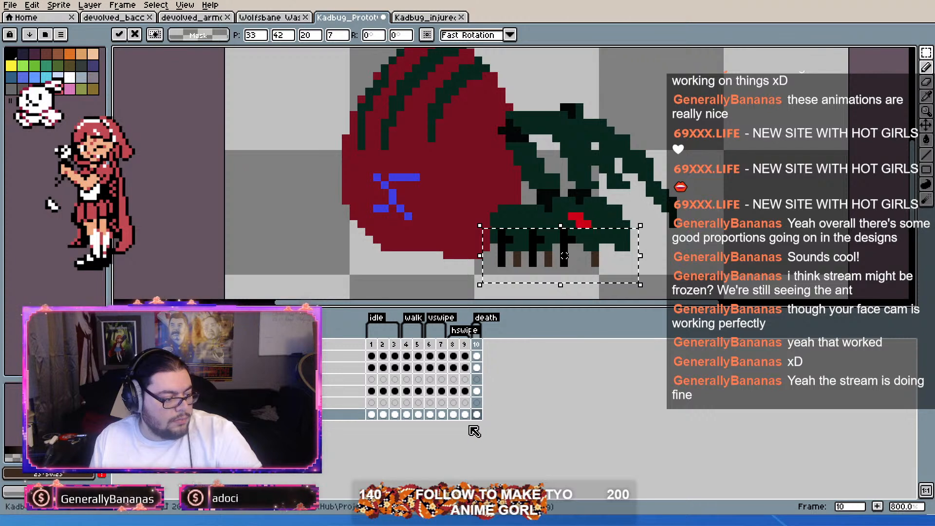
pyautogui.press('Return')
# Step: Try pasting the legs onto the bottom layer in idle frame 1, and undo the leg cut across the frames
pyautogui.click(372, 415)
pyautogui.hotkey('ctrl', 'v')
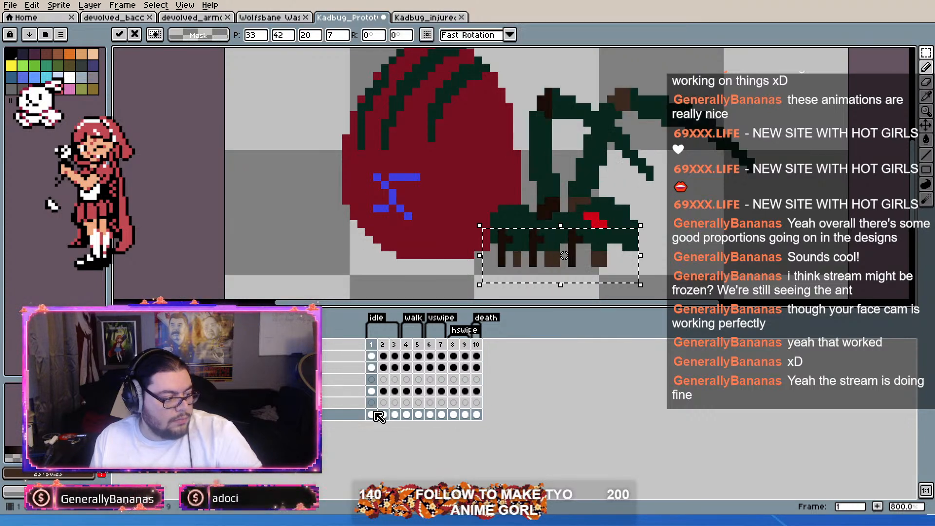
pyautogui.hotkey('ctrl', 'd')
pyautogui.moveTo(372, 368)
pyautogui.mouseDown()
pyautogui.moveTo(476, 368)
pyautogui.moveTo(365, 371)
pyautogui.mouseUp()
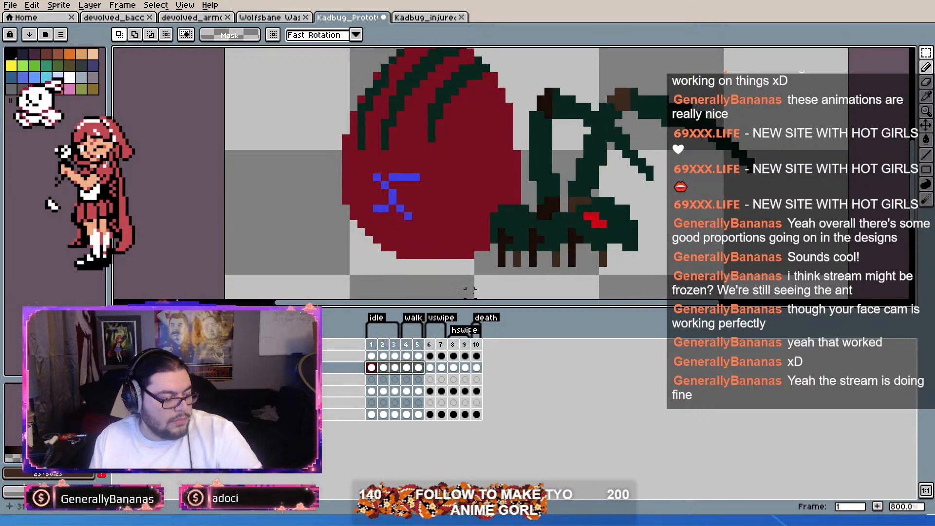
pyautogui.hotkey('ctrl', 'z')
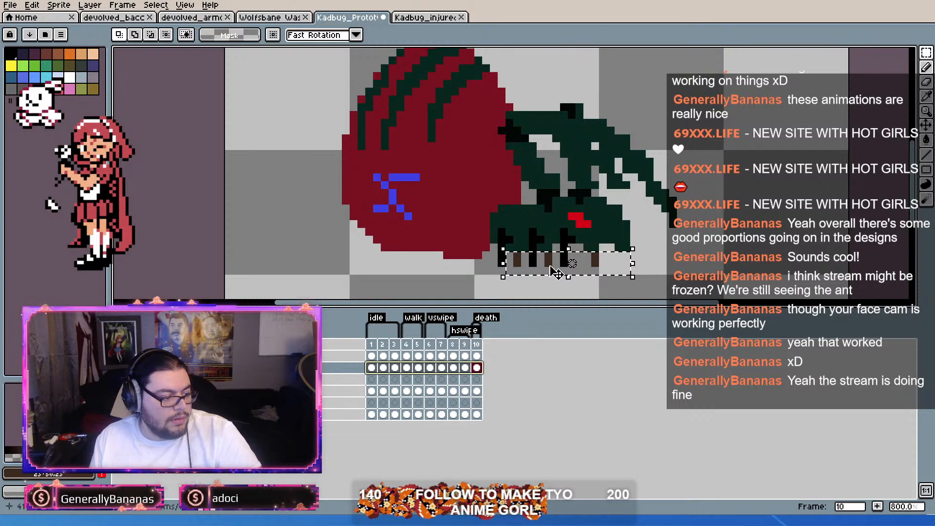
pyautogui.moveTo(375, 368); pyautogui.dragTo(471, 367)
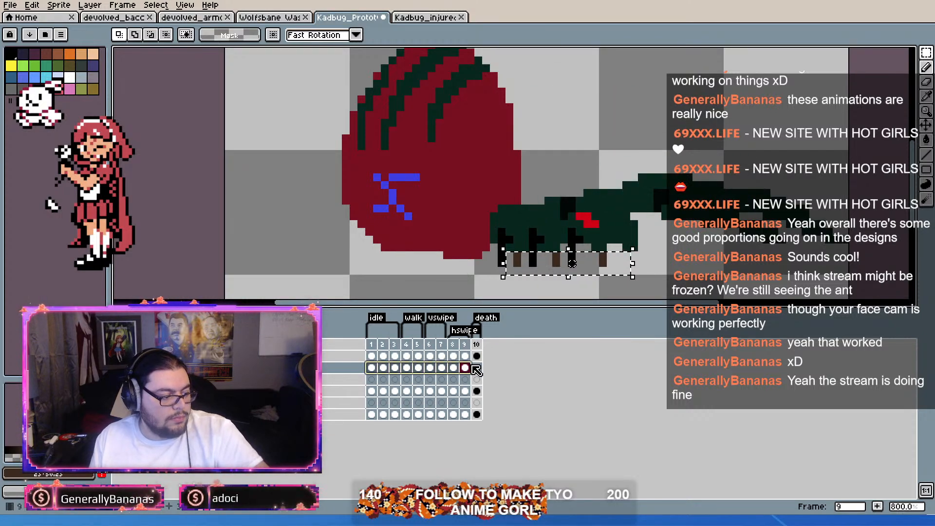
pyautogui.click(372, 368)
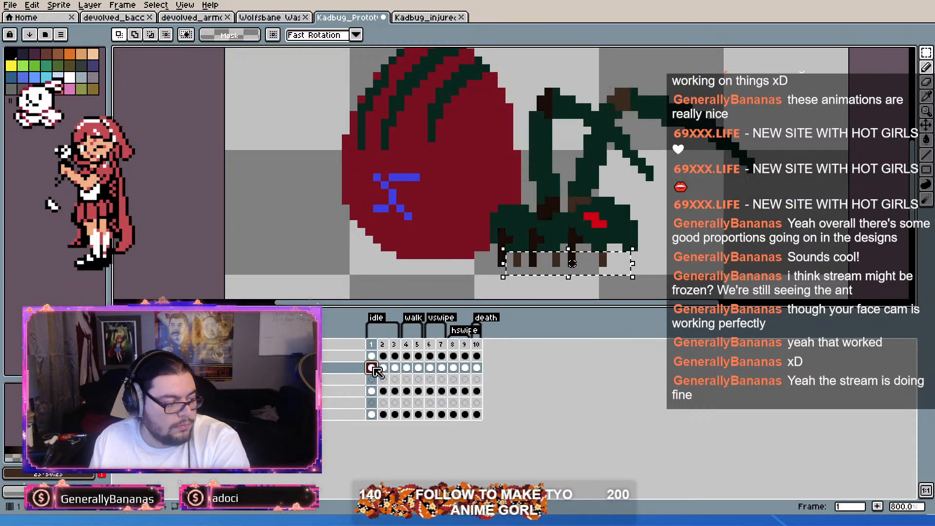
pyautogui.moveTo(499, 279); pyautogui.dragTo(563, 268)
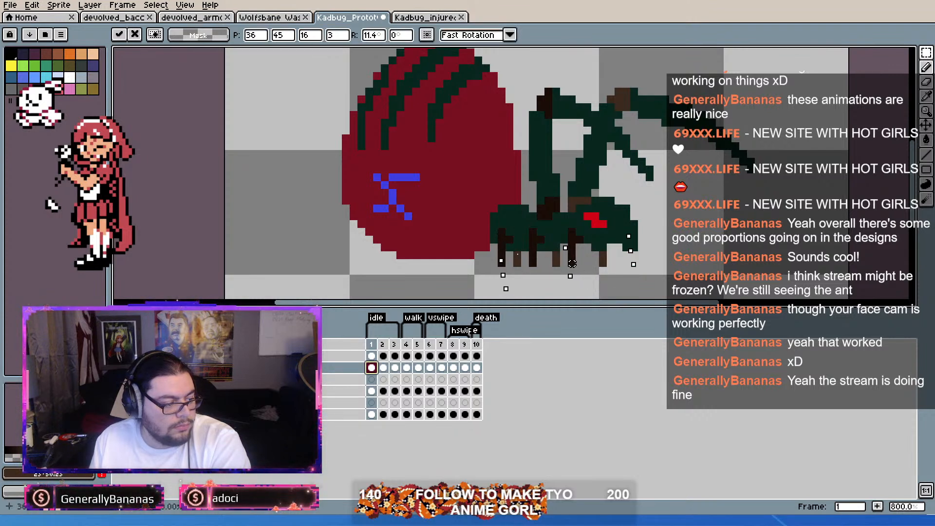
pyautogui.press('Escape')
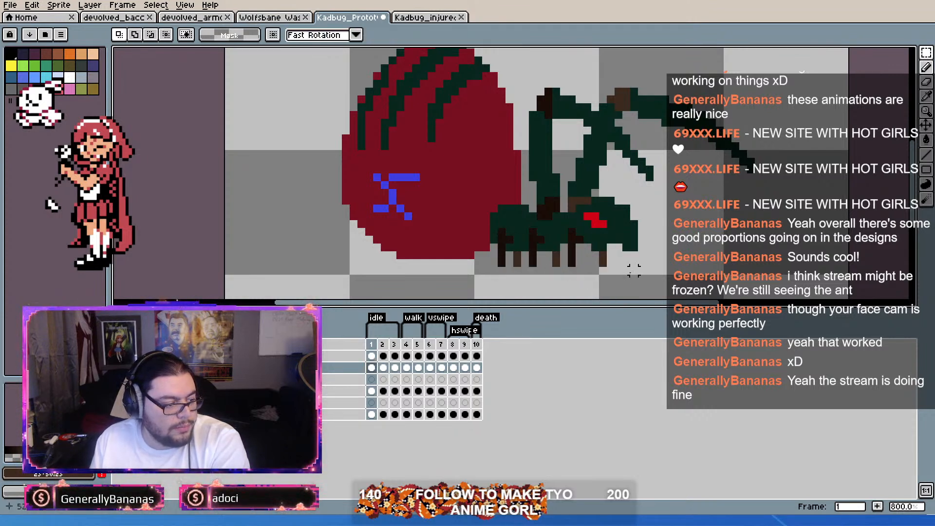
# Step: Delete the far-side leg pixels below the body from the current layer, frame by frame through death frame 10
pyautogui.press('Right')
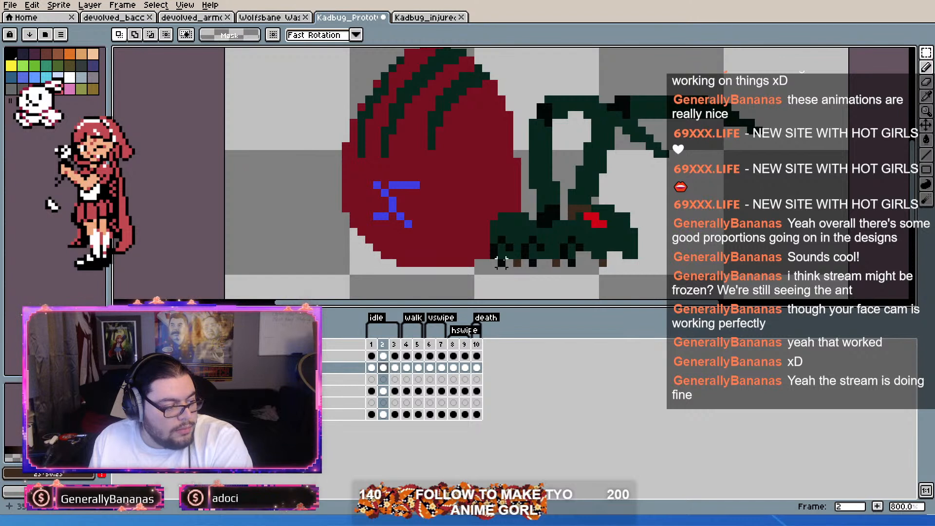
pyautogui.press('Right')
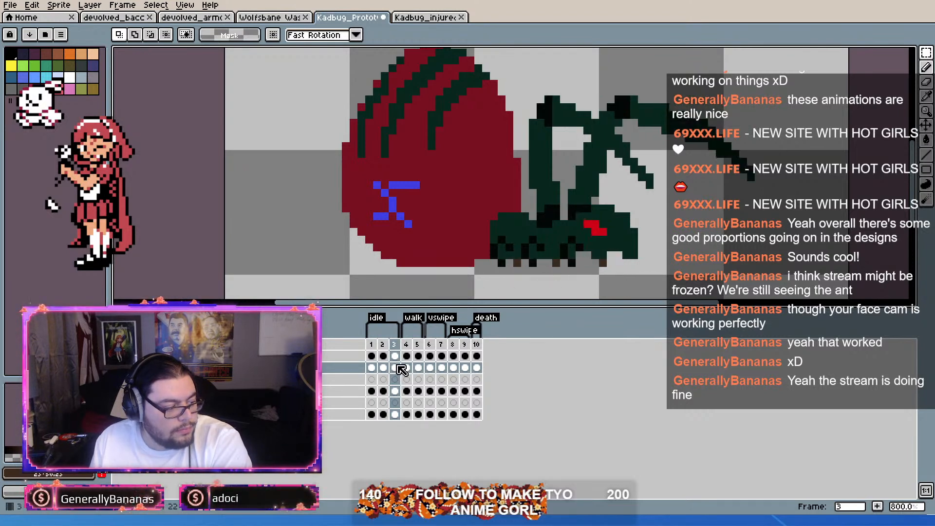
pyautogui.press('Right')
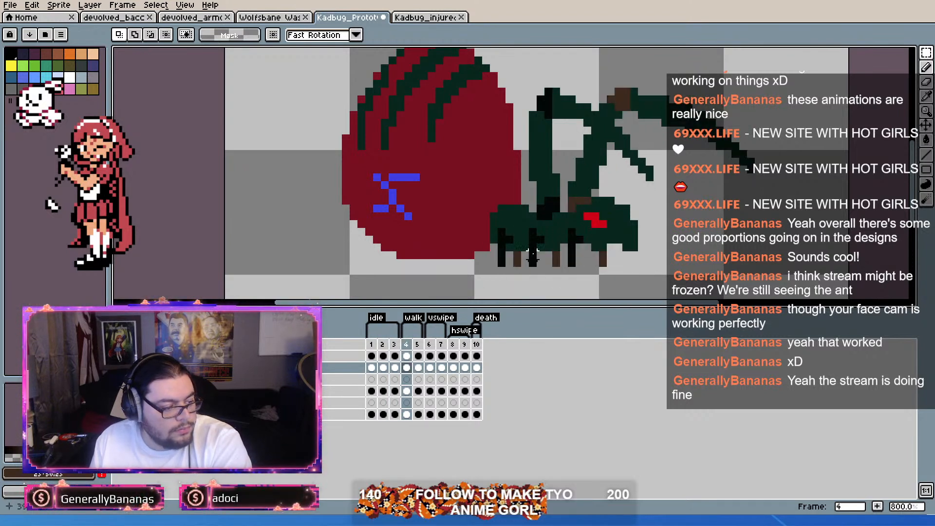
pyautogui.press('Right')
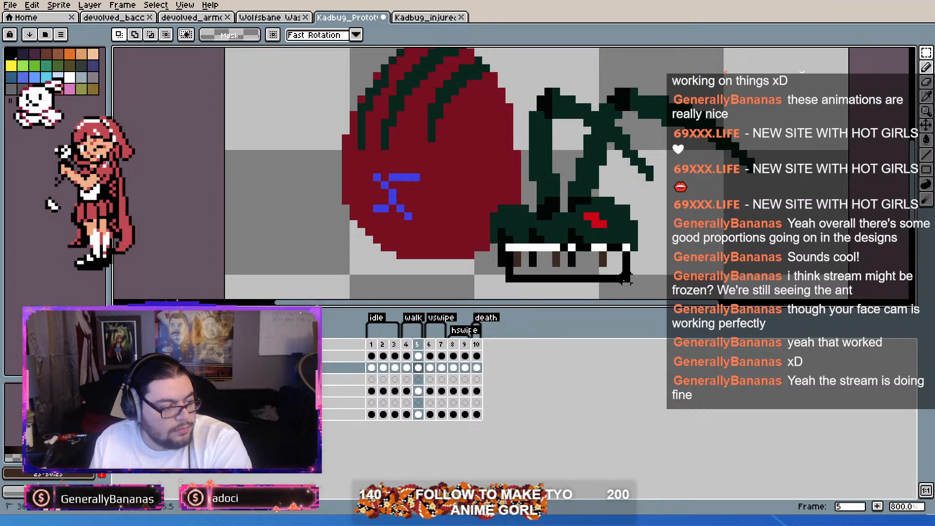
pyautogui.press('Right')
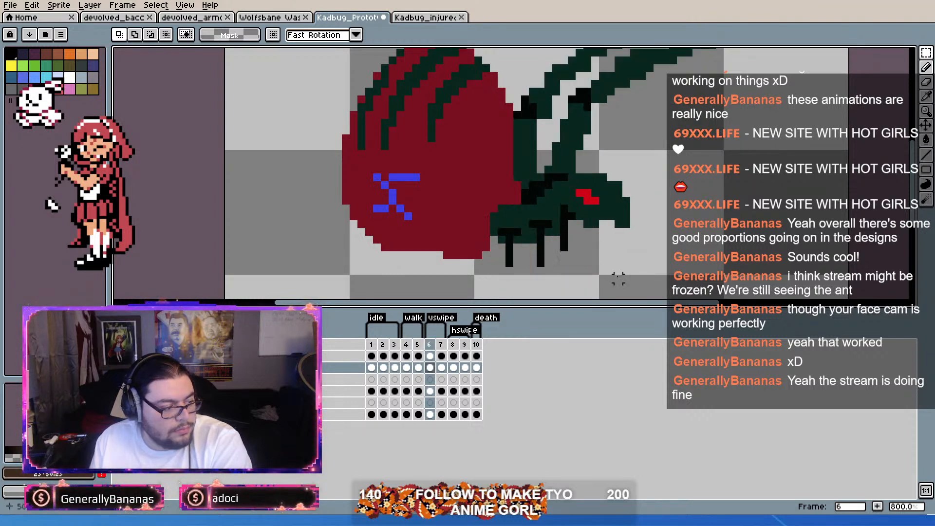
pyautogui.press('Right')
pyautogui.press('Right')
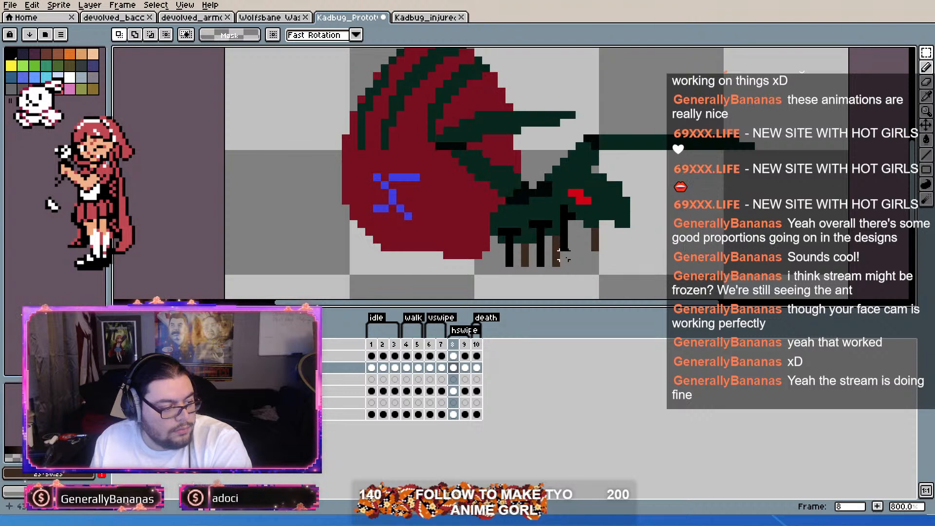
pyautogui.press('Right')
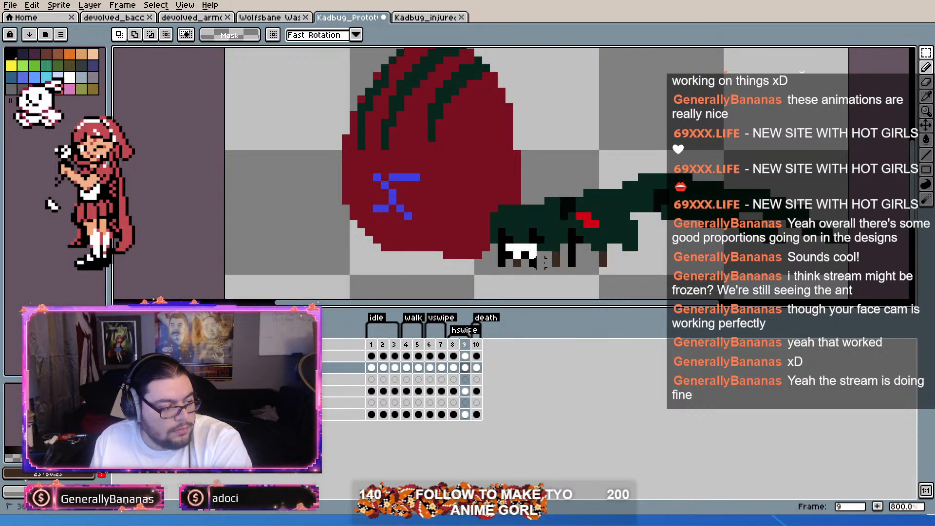
pyautogui.press('Right')
pyautogui.moveTo(503, 235); pyautogui.dragTo(663, 292)
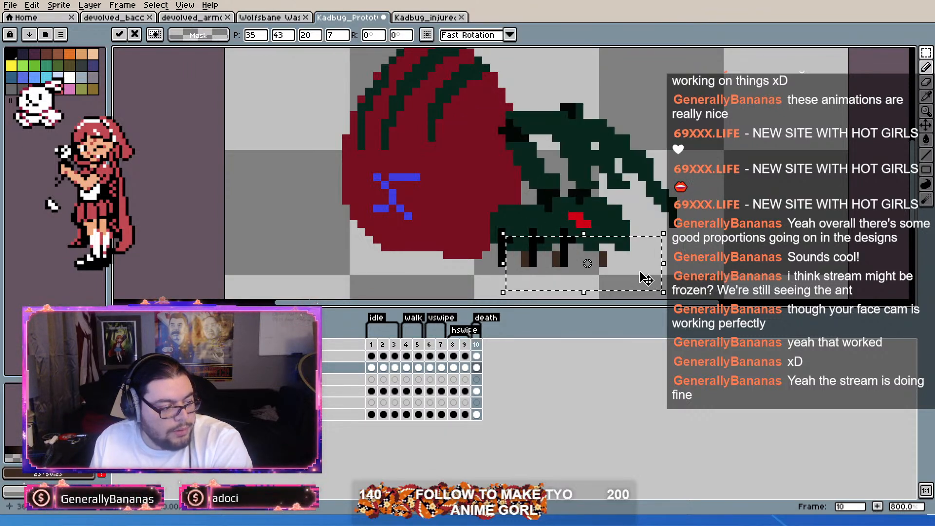
pyautogui.press('Delete')
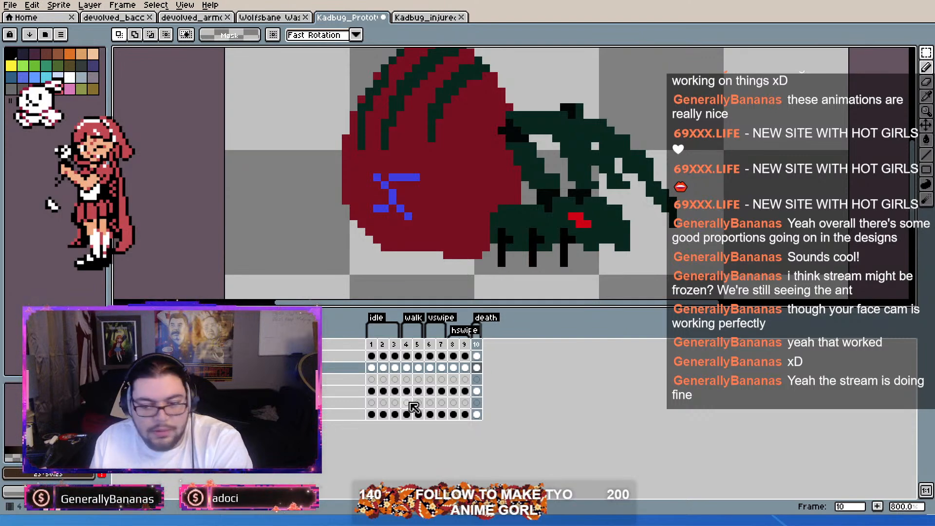
# Step: Redraw the far-side legs in lighter brown with the Pencil on the bottom layer in the idle frames up to frame 3
pyautogui.click(371, 414)
pyautogui.scroll(2, 532, 280)
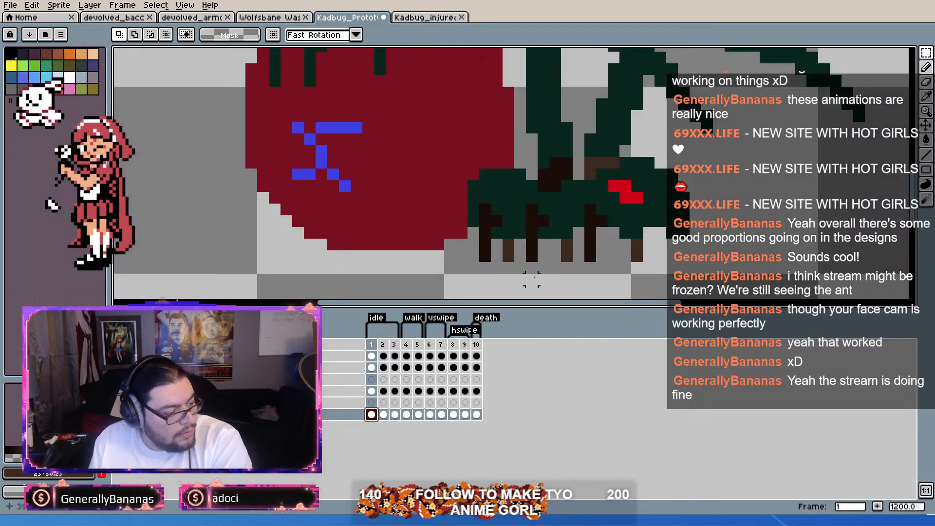
pyautogui.press('Right')
pyautogui.press('Right')
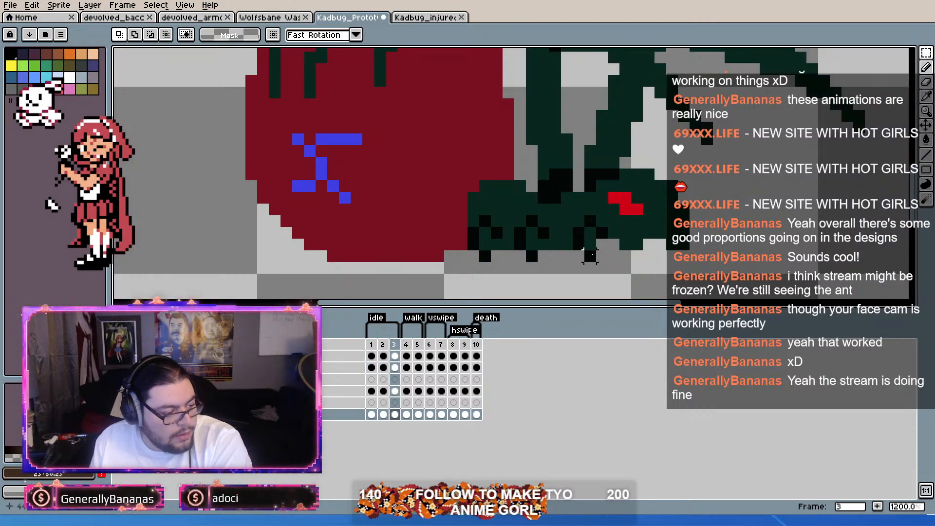
pyautogui.press('Left')
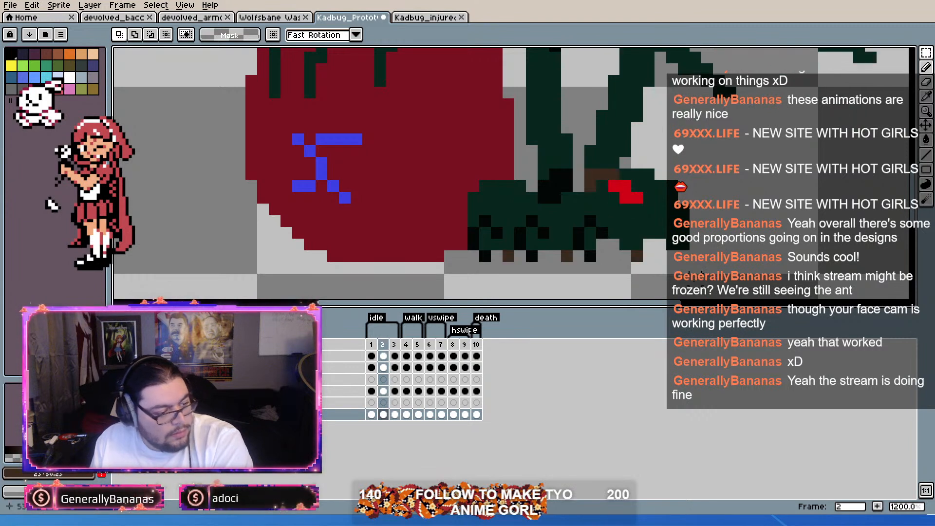
pyautogui.press('Right')
pyautogui.click(927, 67)
pyautogui.click(637, 256)
pyautogui.click(569, 255)
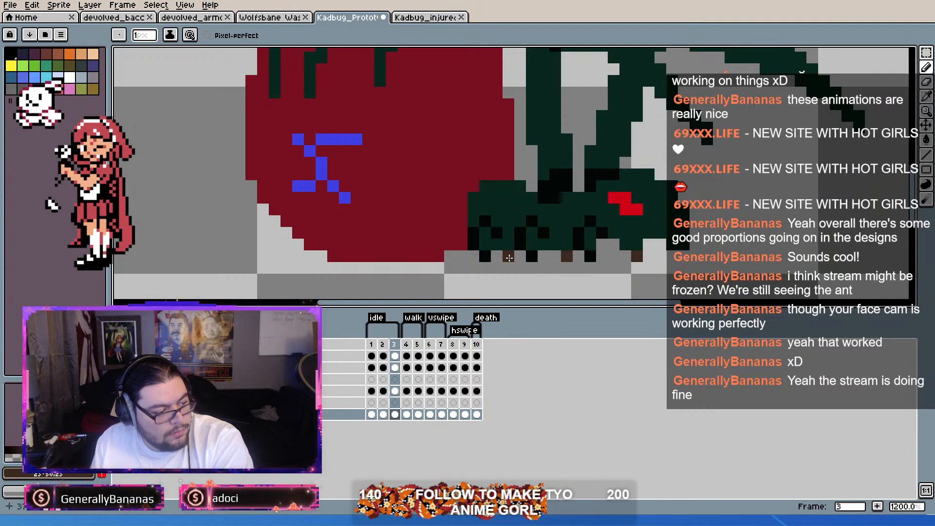
# Step: Draw the three lighter-brown far-side legs on the bottom layer in walk frames 4 and 5
pyautogui.press('Right')
pyautogui.click(567, 255)
pyautogui.click(637, 256)
pyautogui.press('Right')
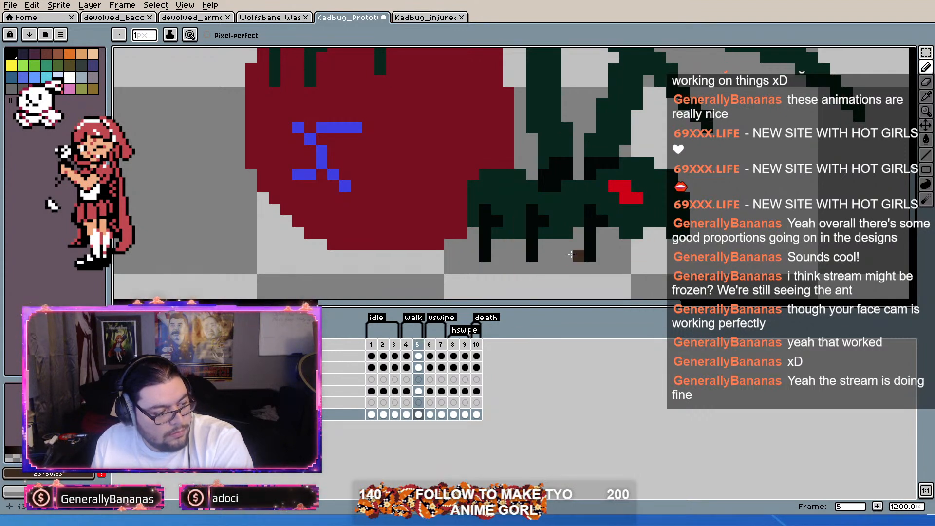
pyautogui.moveTo(508, 244); pyautogui.dragTo(508, 256)
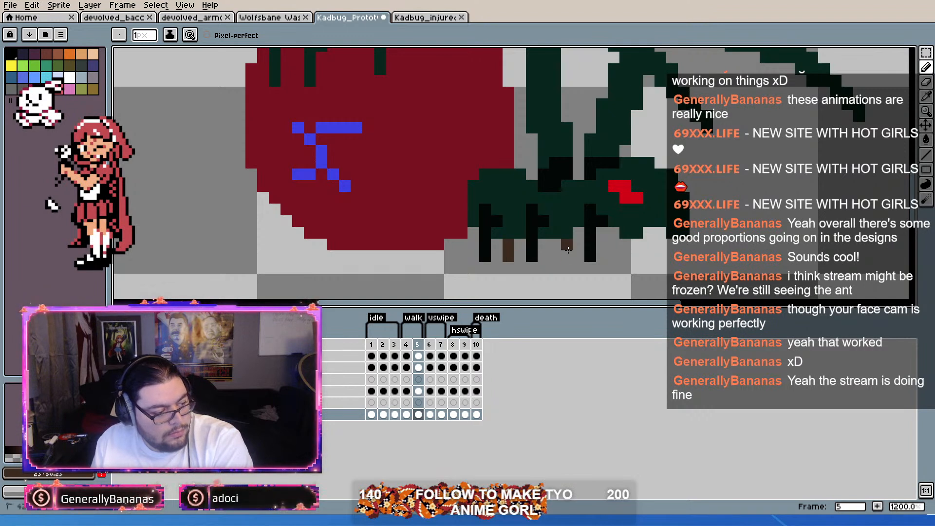
pyautogui.moveTo(645, 249); pyautogui.dragTo(636, 262)
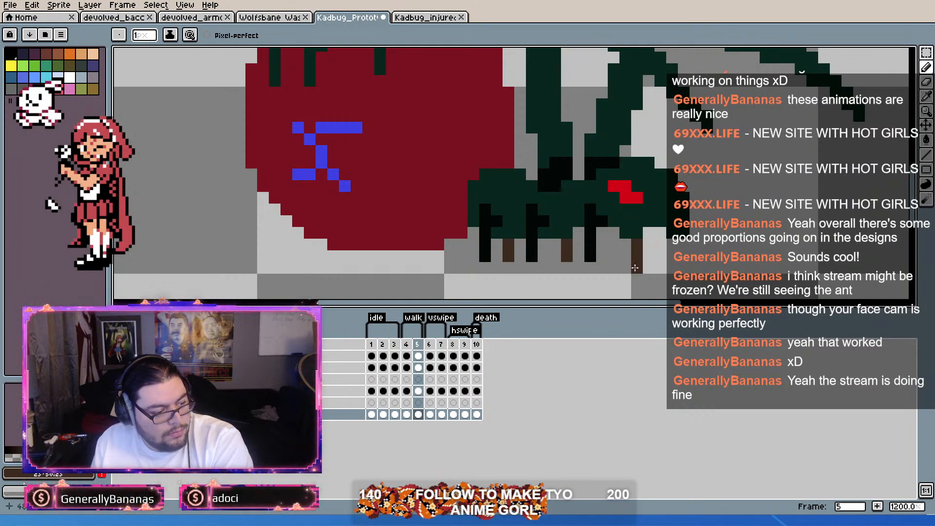
# Step: Draw the three lighter-brown far-side legs from the body down to the ground in vswipe frames 6 and 7
pyautogui.press('Right')
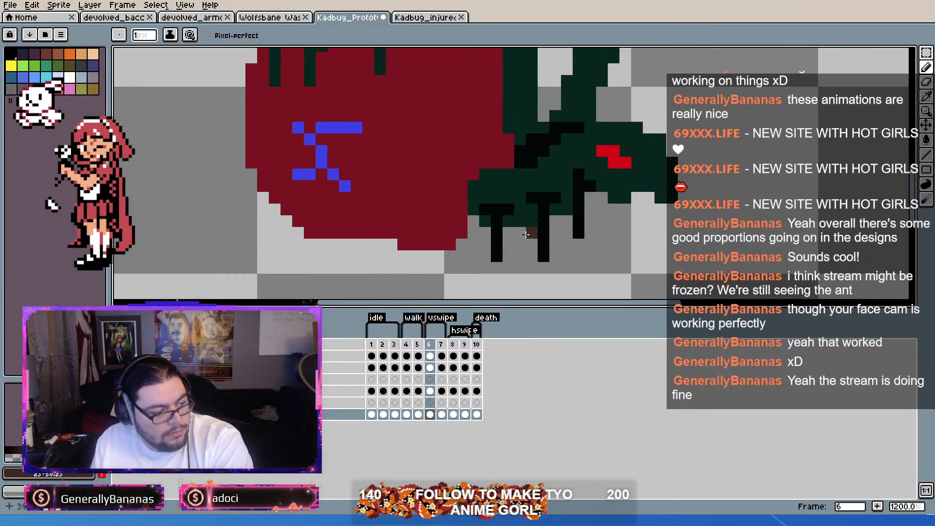
pyautogui.moveTo(520, 232); pyautogui.dragTo(522, 253)
pyautogui.moveTo(567, 218); pyautogui.dragTo(568, 249)
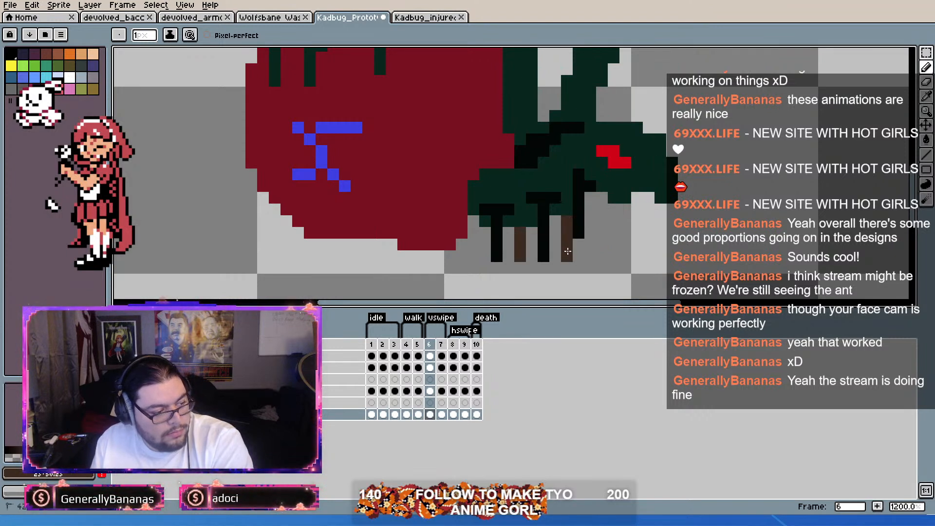
pyautogui.moveTo(626, 203); pyautogui.dragTo(630, 258)
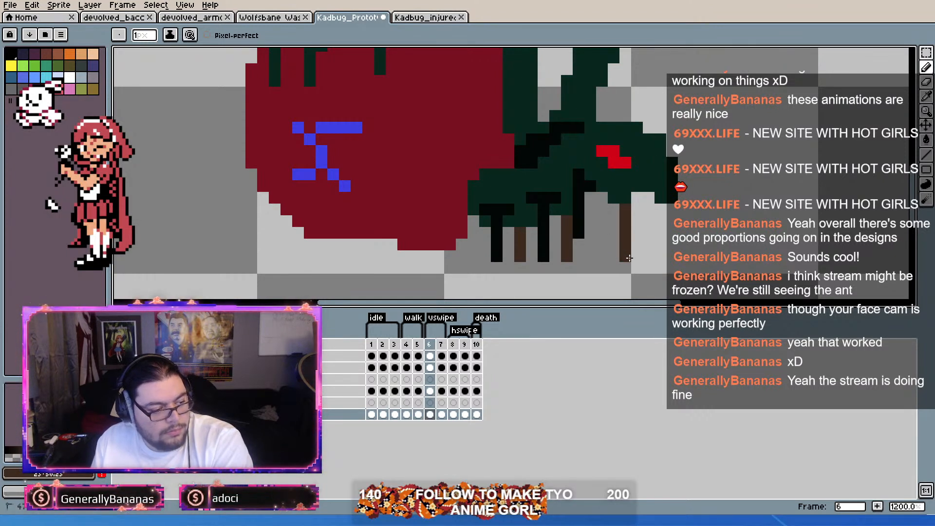
pyautogui.press('Right')
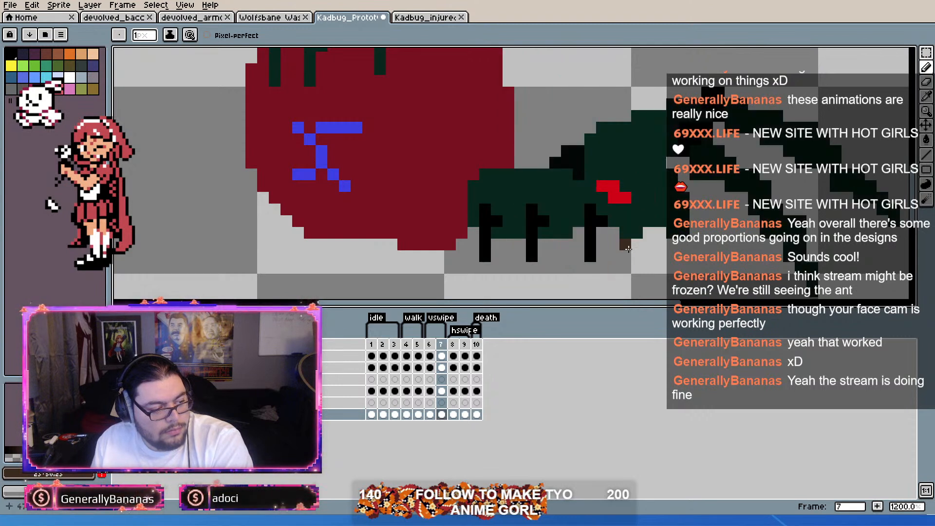
pyautogui.moveTo(568, 240); pyautogui.dragTo(568, 258)
# Step: Draw the lighter-brown far-side legs on the bottom layer in hswipe frames 8 and 9 and death frame 10
pyautogui.press('Right')
pyautogui.moveTo(523, 251); pyautogui.dragTo(521, 256)
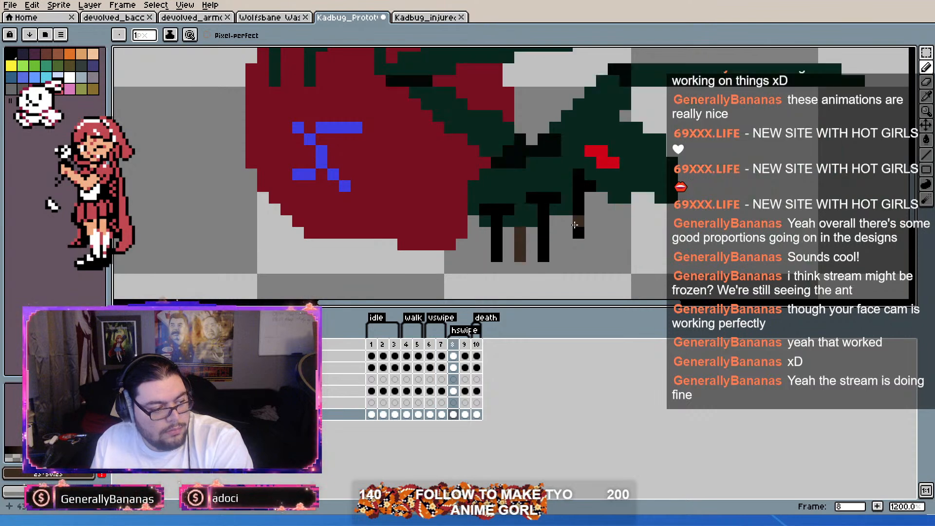
pyautogui.moveTo(568, 222); pyautogui.dragTo(567, 256)
pyautogui.moveTo(626, 210); pyautogui.dragTo(624, 254)
pyautogui.press('Right')
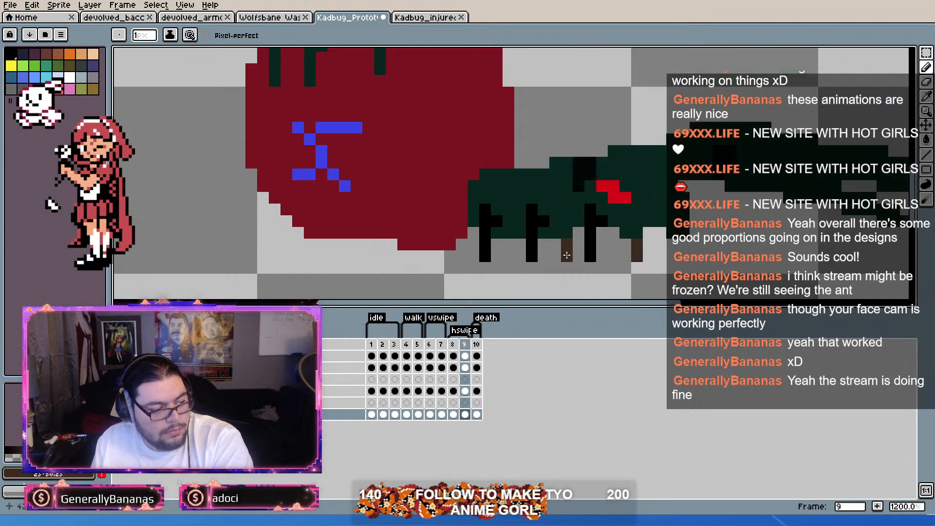
pyautogui.press('Right')
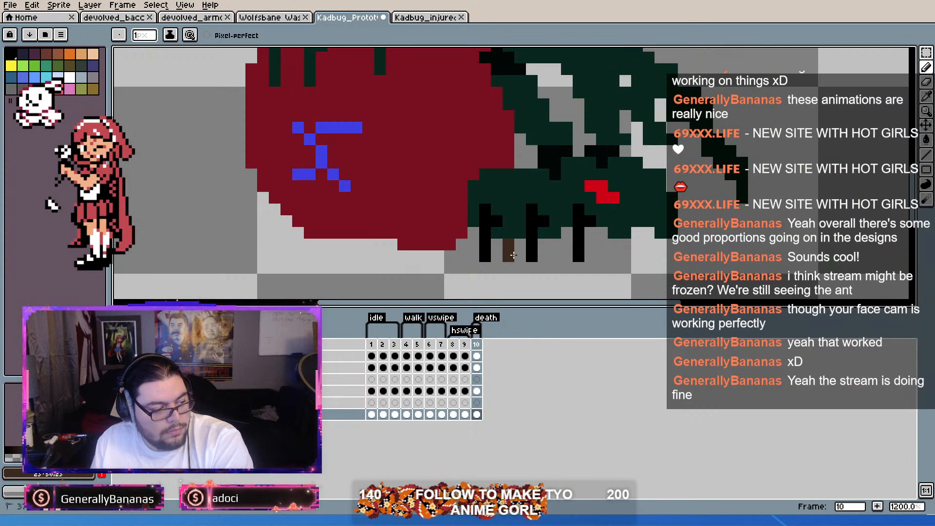
pyautogui.press('Right')
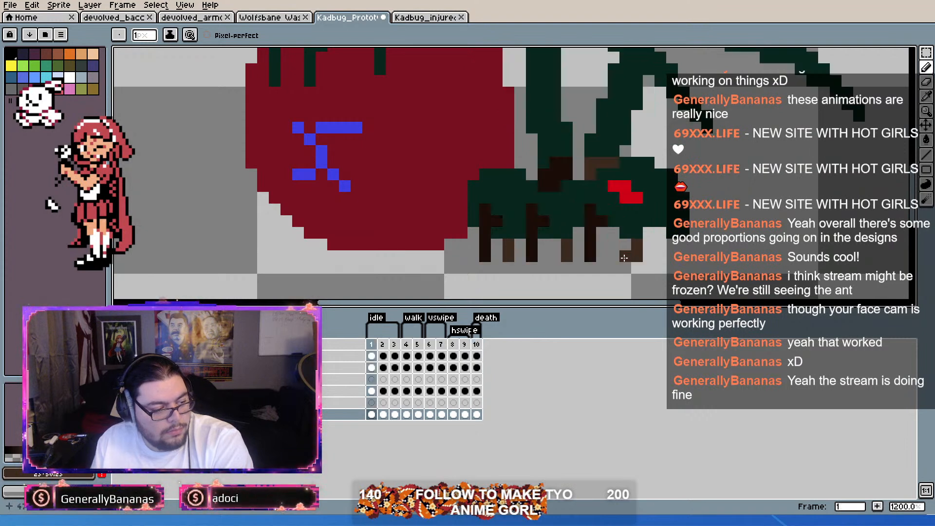
pyautogui.press('Left')
pyautogui.press('Right')
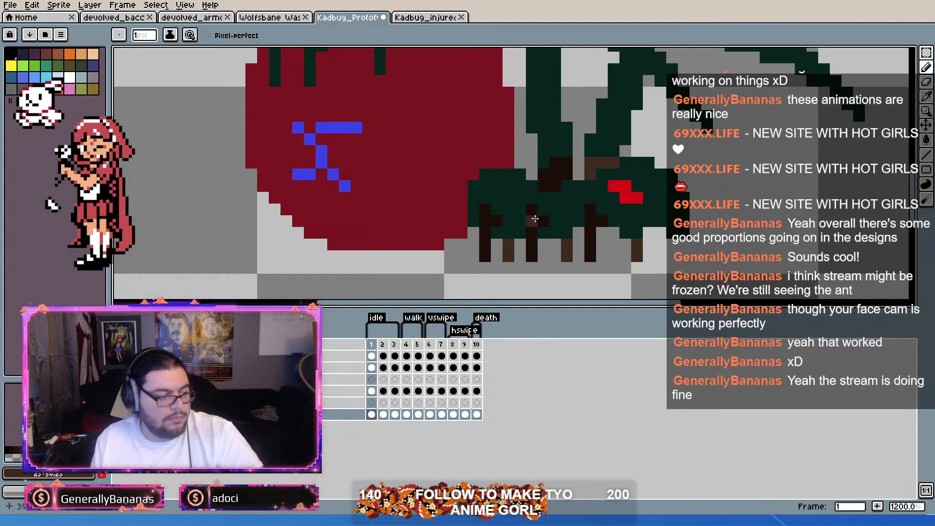
# Step: Fill the black near-side legs with the dark brown of frame 1 in idle frames 2 and 3
pyautogui.press('g')
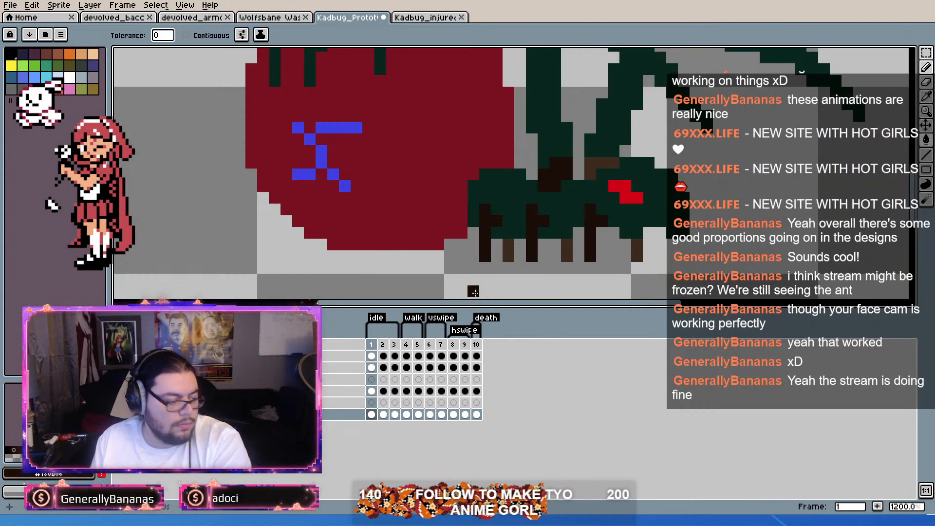
pyautogui.press('Right')
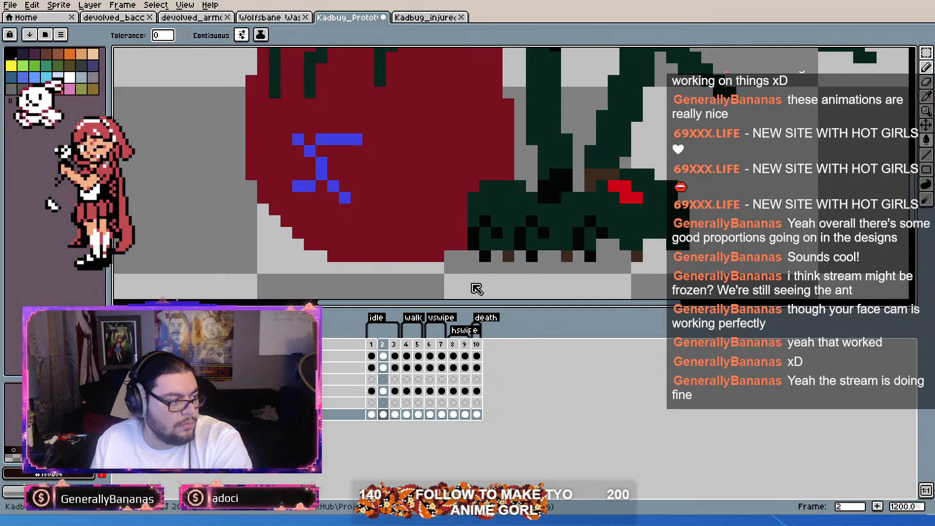
pyautogui.click(476, 234)
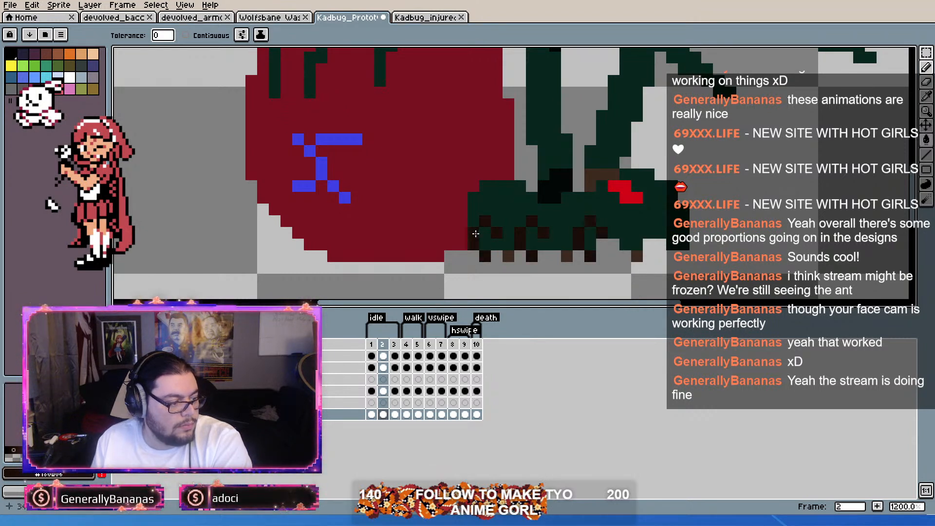
pyautogui.press('Right')
pyautogui.click(475, 234)
# Step: Fill the near-side legs dark brown in walk frames 4 and 5, undoing the stray background fill in frame 4
pyautogui.press('Right')
pyautogui.click(475, 234)
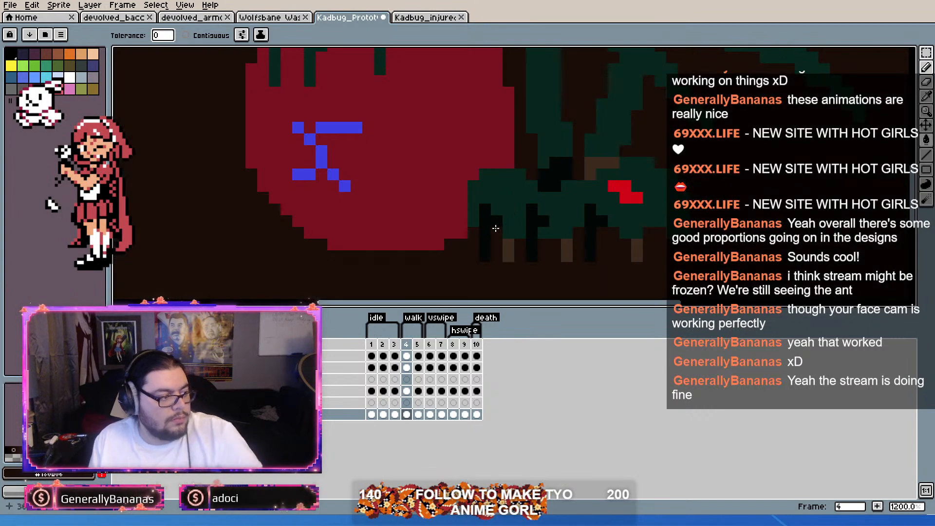
pyautogui.hotkey('ctrl', 'z')
pyautogui.click(487, 229)
pyautogui.press('Right')
pyautogui.click(486, 229)
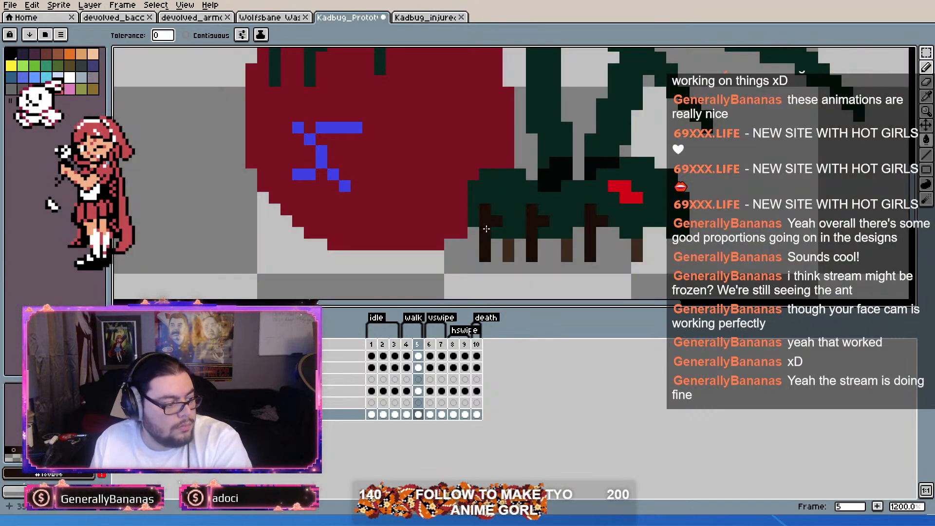
# Step: Fill the black near-side legs with the same dark brown in vswipe, hswipe and death frames 6 to 10
pyautogui.press('Right')
pyautogui.click(494, 224)
pyautogui.press('Right')
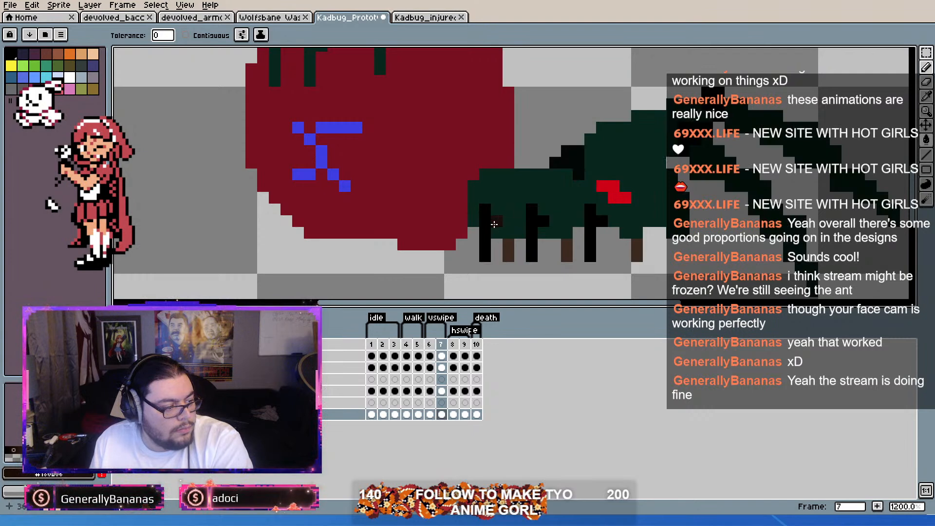
pyautogui.click(494, 225)
pyautogui.press('Right')
pyautogui.click(494, 224)
pyautogui.press('Right')
pyautogui.click(494, 224)
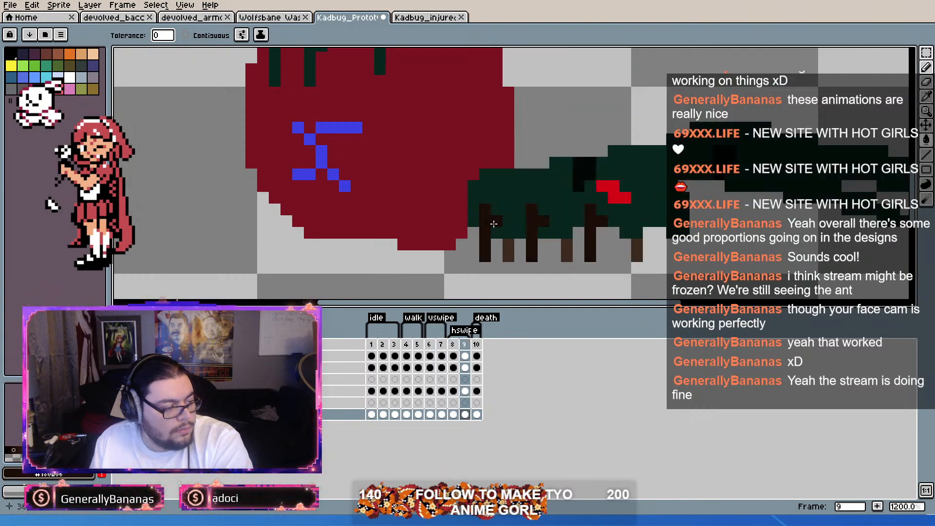
pyautogui.press('Right')
pyautogui.click(494, 224)
pyautogui.press('Right')
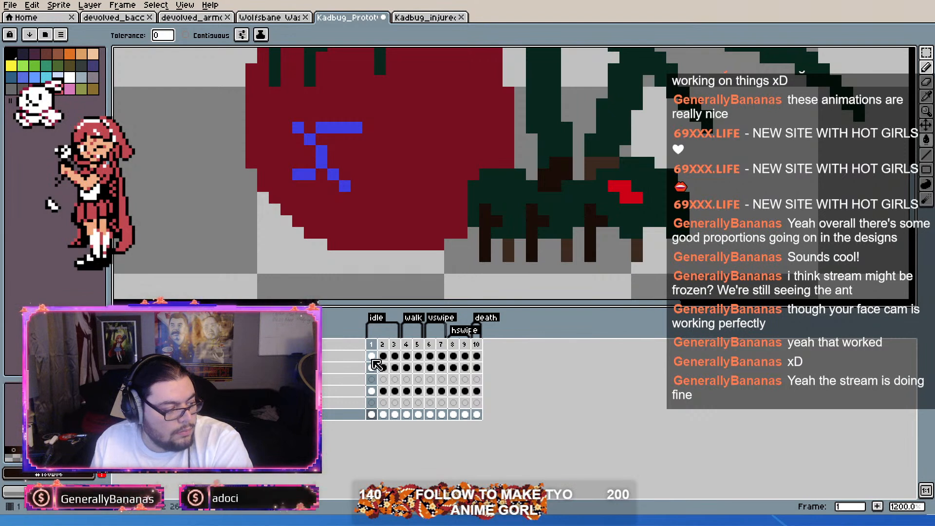
# Step: Fill the black arm joints dark brown in frames 2 to 10 on the second layer from the top
pyautogui.click(372, 368)
pyautogui.press('Right')
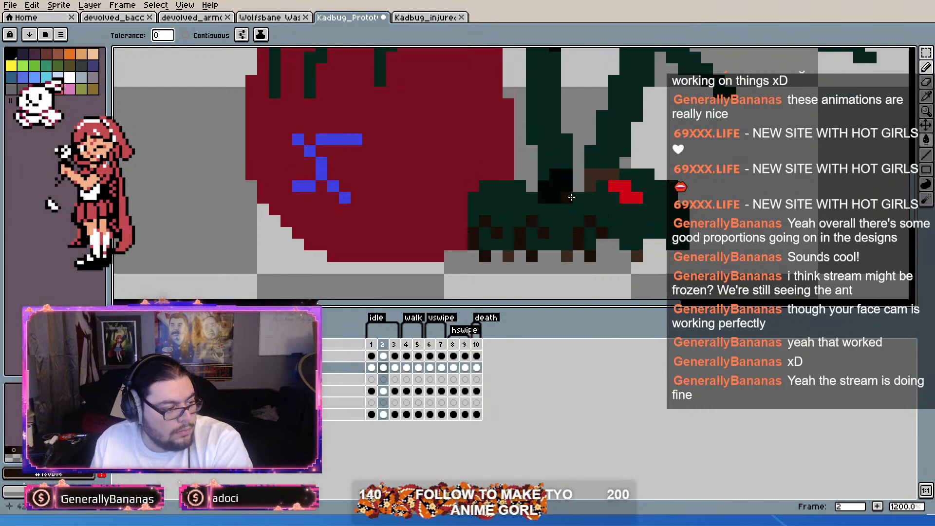
pyautogui.press('Right')
pyautogui.press('Right')
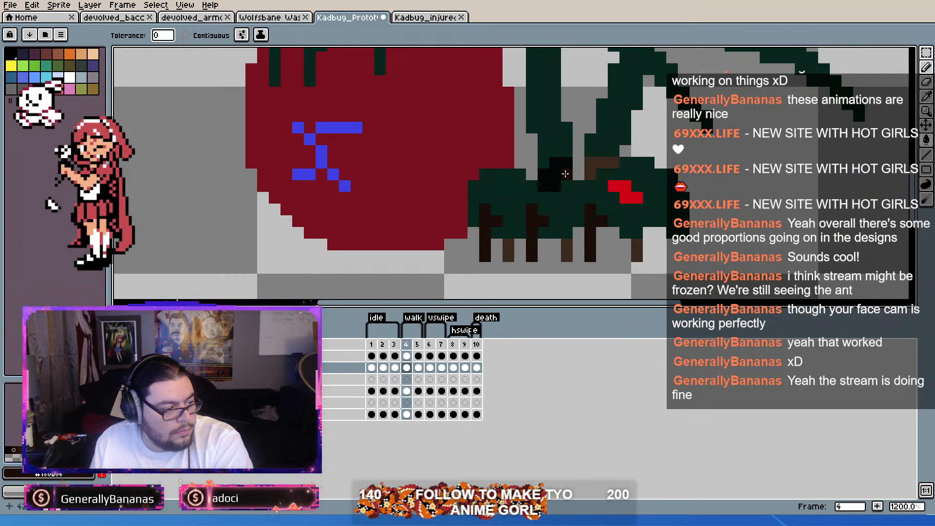
pyautogui.press('Right')
pyautogui.press('Right')
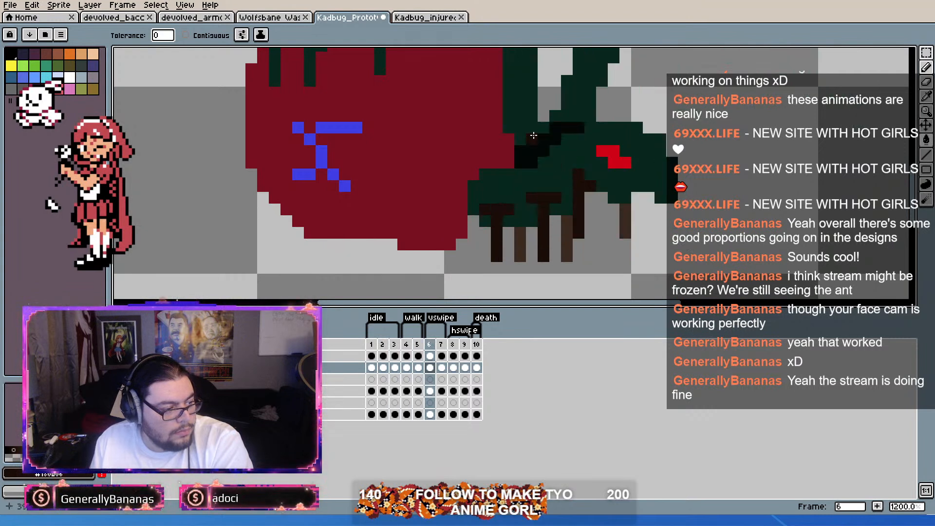
pyautogui.press('Right')
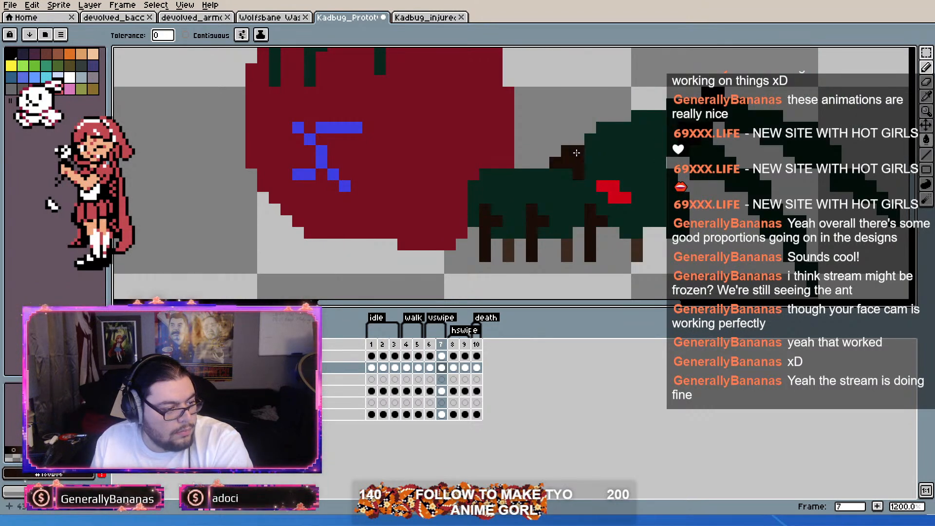
pyautogui.press('Right')
pyautogui.press('Right')
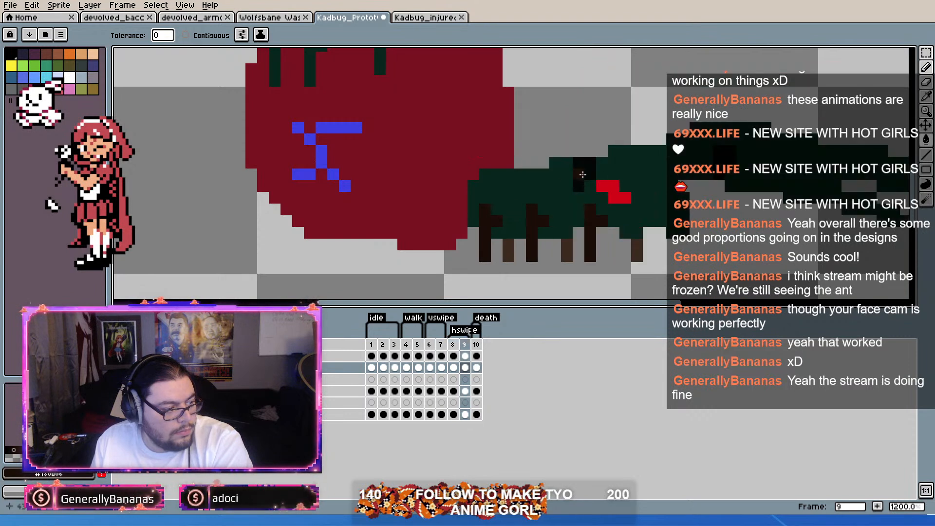
pyautogui.press('Right')
pyautogui.press('Right')
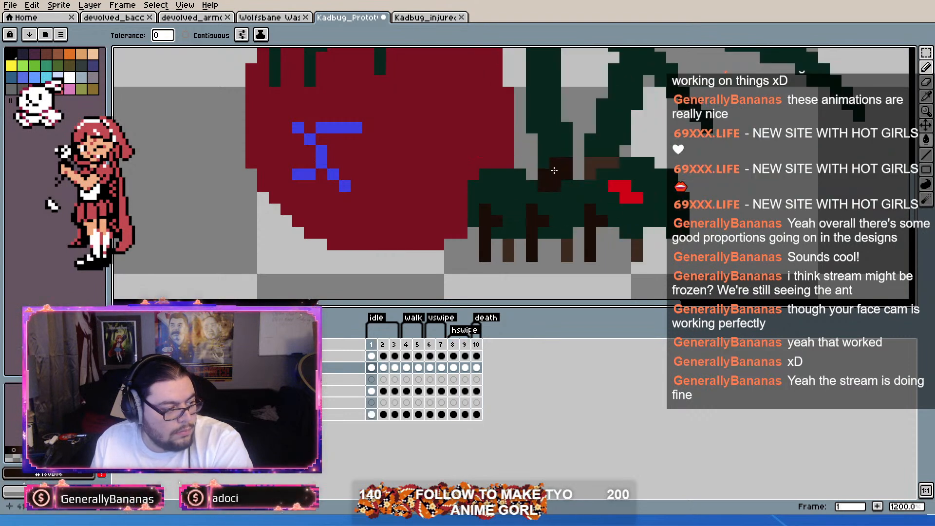
# Step: Sample frame 1's lighter brown and paint the far arm's joints with it in idle frame 2, undoing the stray stroke
pyautogui.keyDown('alt'); pyautogui.click(592, 170); pyautogui.keyUp('alt')
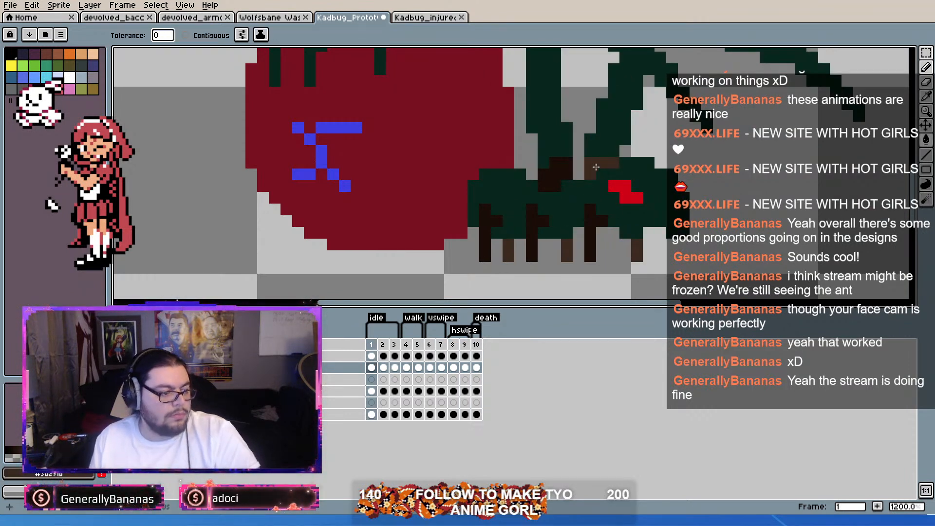
pyautogui.moveTo(593, 169); pyautogui.dragTo(583, 199)
pyautogui.click(926, 67)
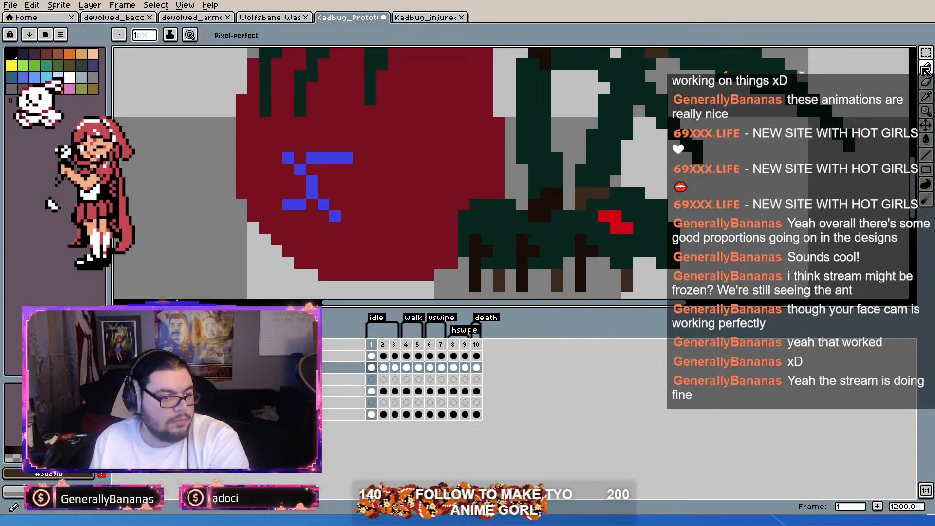
pyautogui.press('Right')
pyautogui.scroll(1, 617, 164)
pyautogui.moveTo(618, 164); pyautogui.dragTo(589, 225)
pyautogui.scroll(-2, 628, 118)
pyautogui.scroll(2, 634, 98)
pyautogui.click(613, 97)
pyautogui.moveTo(628, 92)
pyautogui.mouseDown()
pyautogui.moveTo(649, 97)
pyautogui.moveTo(644, 87)
pyautogui.moveTo(640, 118)
pyautogui.moveTo(627, 84)
pyautogui.mouseUp()
pyautogui.hotkey('ctrl', 'z')
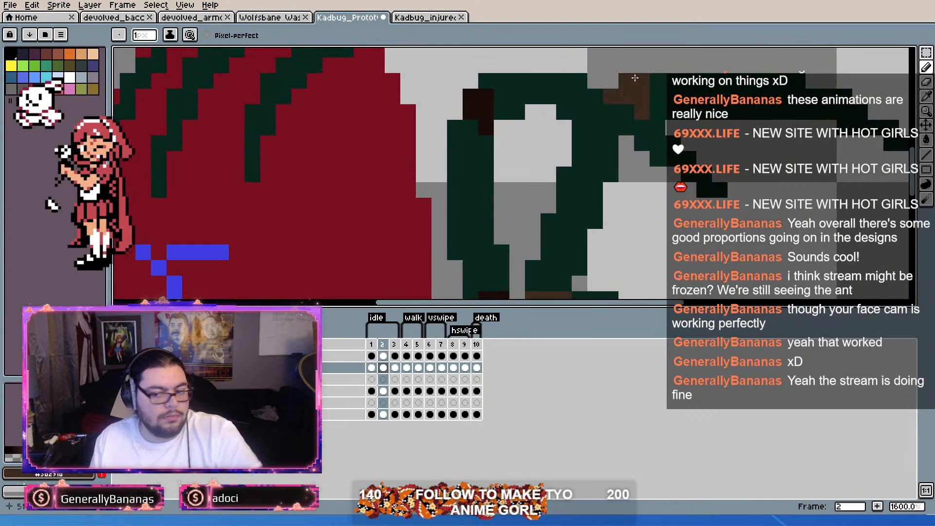
# Step: Repaint the far arm's shoulder and elbow joints lighter brown in idle frame 3
pyautogui.press('Right')
pyautogui.scroll(-3, 550, 195)
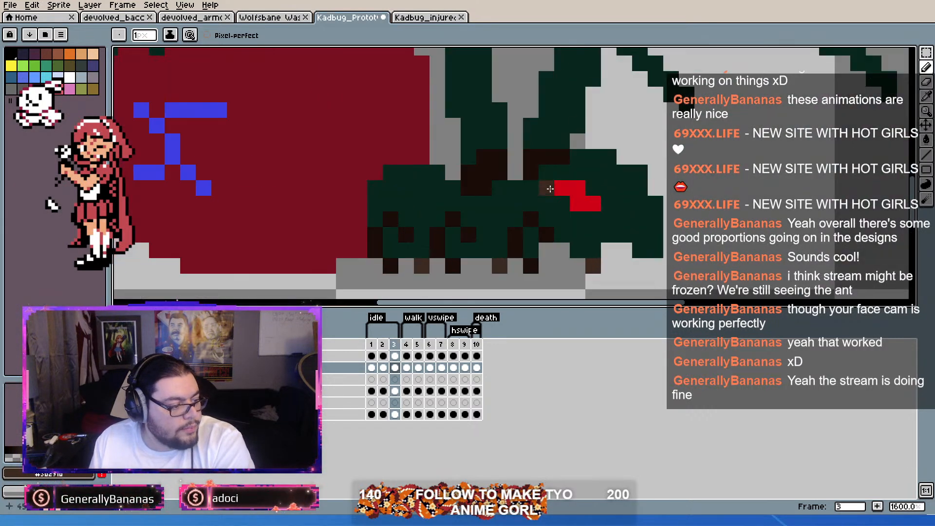
pyautogui.scroll(3, 604, 202)
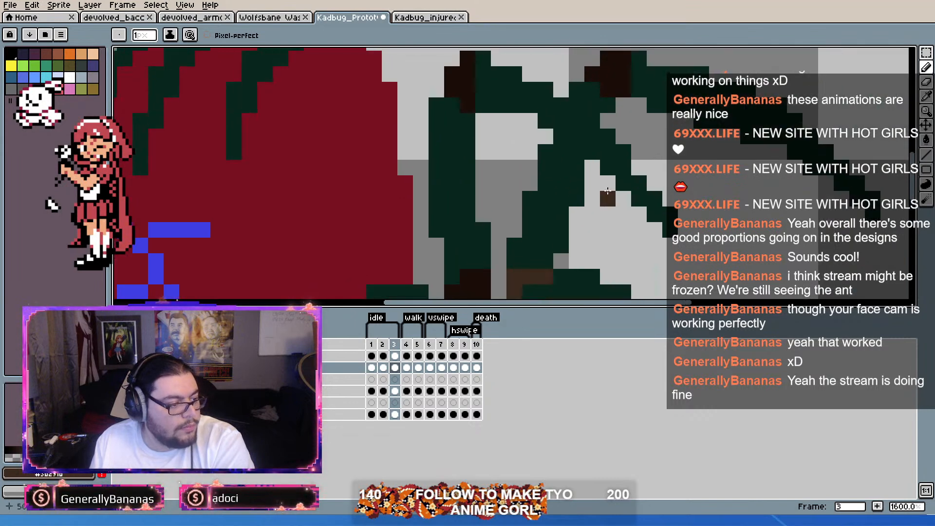
pyautogui.moveTo(593, 76)
pyautogui.mouseDown()
pyautogui.moveTo(609, 75)
pyautogui.moveTo(609, 89)
pyautogui.moveTo(626, 71)
pyautogui.mouseUp()
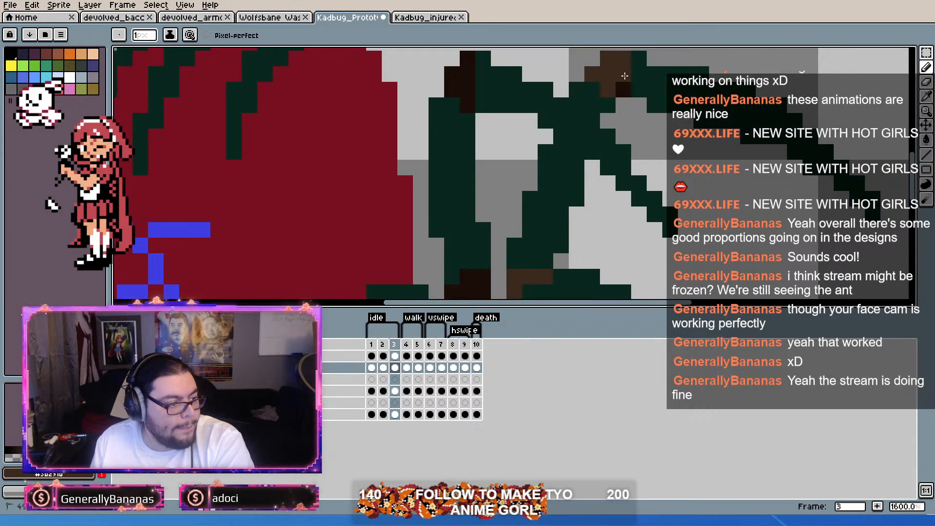
# Step: Repaint the far arm's shoulder and elbow joints lighter brown in walk frames 4 and 5
pyautogui.press('Right')
pyautogui.scroll(-2, 609, 97)
pyautogui.press('Right')
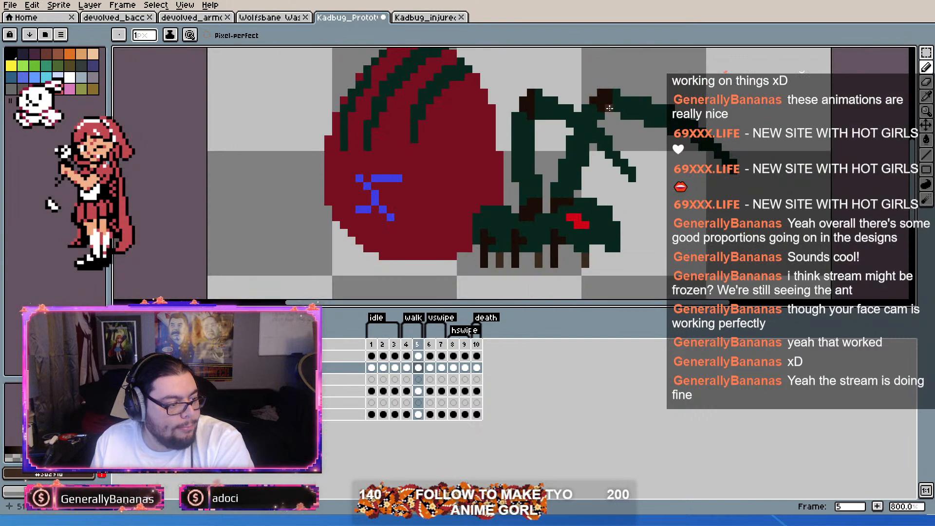
pyautogui.scroll(2, 612, 99)
pyautogui.scroll(-2, 504, 222)
pyautogui.moveTo(510, 219); pyautogui.dragTo(554, 138)
pyautogui.scroll(3, 549, 172)
pyautogui.moveTo(532, 222)
pyautogui.mouseDown()
pyautogui.moveTo(535, 204)
pyautogui.moveTo(565, 207)
pyautogui.moveTo(580, 194)
pyautogui.mouseUp()
pyautogui.moveTo(643, 96); pyautogui.dragTo(593, 265)
pyautogui.moveTo(600, 66)
pyautogui.mouseDown()
pyautogui.moveTo(620, 58)
pyautogui.moveTo(625, 76)
pyautogui.moveTo(649, 50)
pyautogui.mouseUp()
pyautogui.click(645, 86)
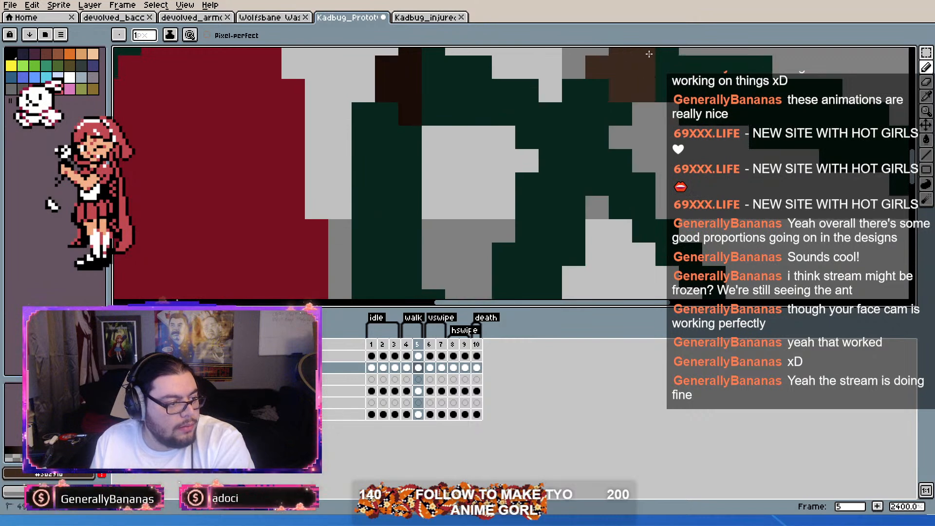
# Step: Paint the far arm's shoulder and elbow joints lighter brown in vswipe frame 6
pyautogui.press('Right')
pyautogui.scroll(-4, 642, 89)
pyautogui.moveTo(625, 105); pyautogui.dragTo(580, 151)
pyautogui.scroll(2, 548, 175)
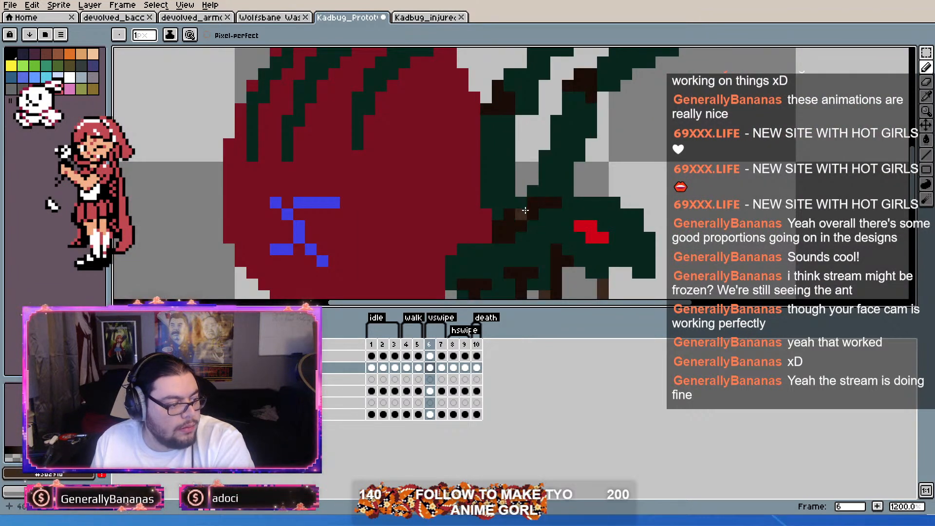
pyautogui.moveTo(550, 201); pyautogui.dragTo(556, 200)
pyautogui.moveTo(614, 132); pyautogui.dragTo(612, 151)
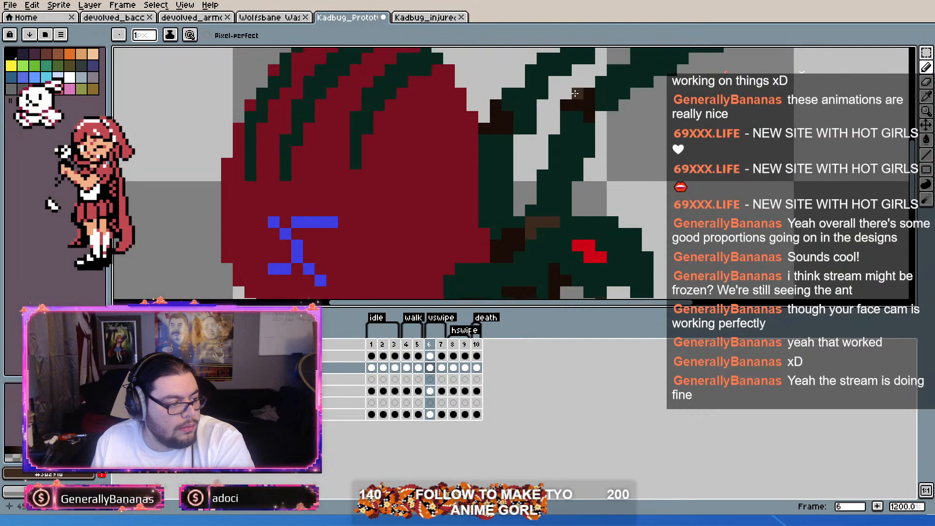
pyautogui.moveTo(581, 99); pyautogui.dragTo(590, 117)
# Step: Recolour the far arm's joints lighter brown in vswipe frame 7 and hswipe frame 8
pyautogui.press('Right')
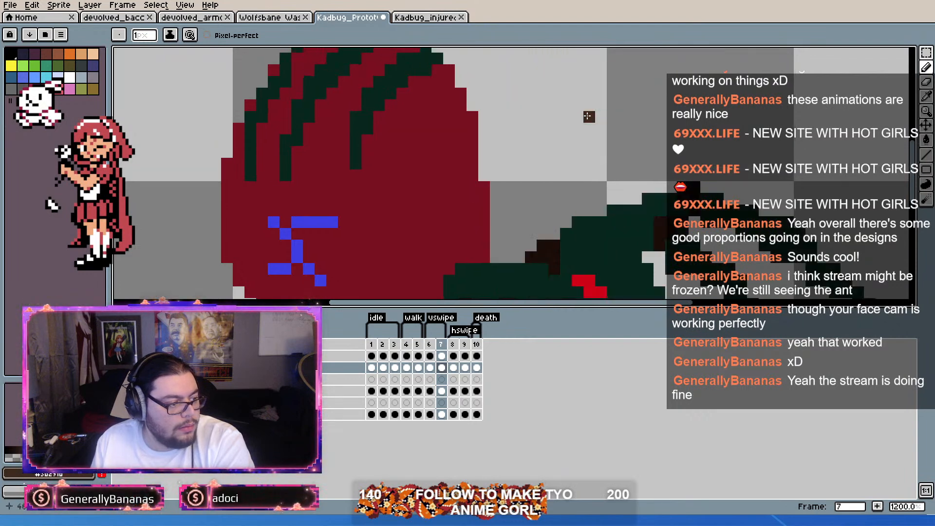
pyautogui.scroll(1, 647, 188)
pyautogui.moveTo(647, 188); pyautogui.dragTo(648, 130)
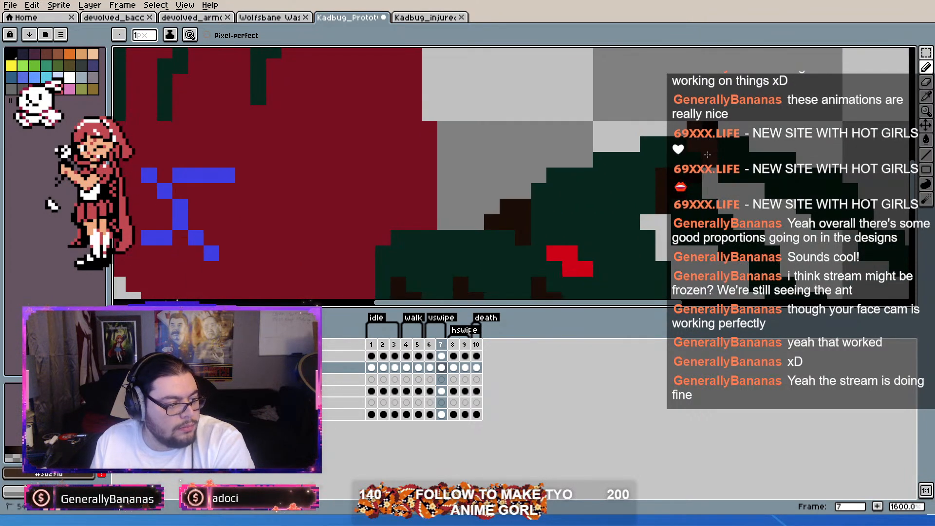
pyautogui.scroll(-2, 669, 157)
pyautogui.scroll(1, 674, 155)
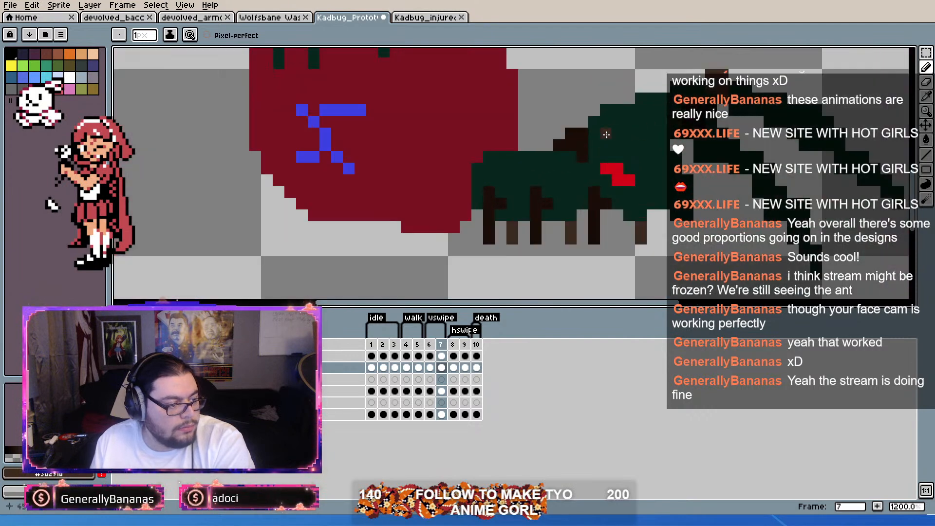
pyautogui.press('Right')
pyautogui.moveTo(542, 133)
pyautogui.mouseDown()
pyautogui.moveTo(559, 129)
pyautogui.moveTo(594, 152)
pyautogui.mouseUp()
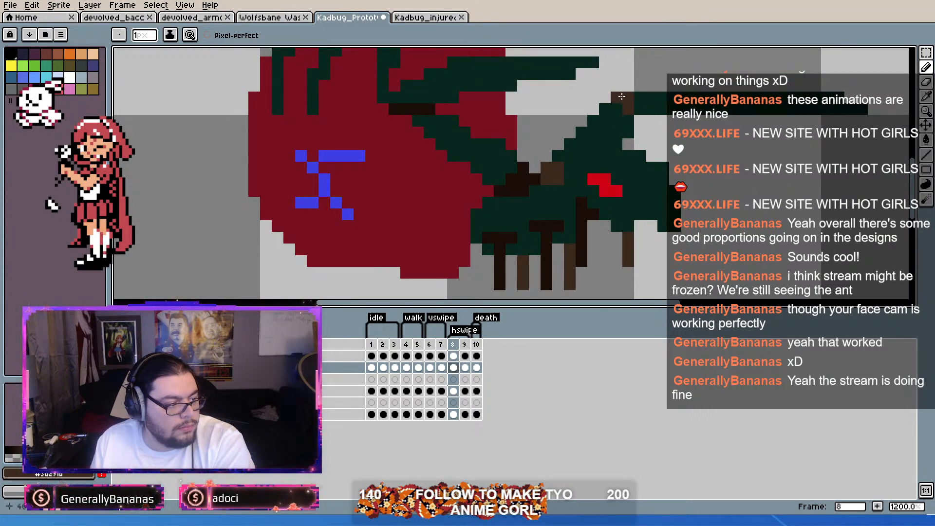
# Step: Recolour the far arm's joints lighter brown in hswipe frame 9 and death frame 10
pyautogui.press('Right')
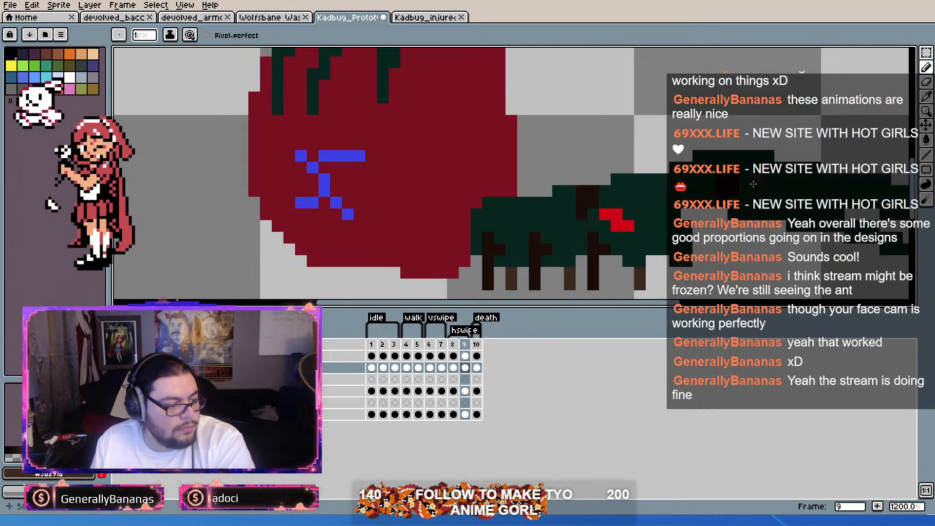
pyautogui.scroll(-3, 714, 175)
pyautogui.scroll(4, 714, 176)
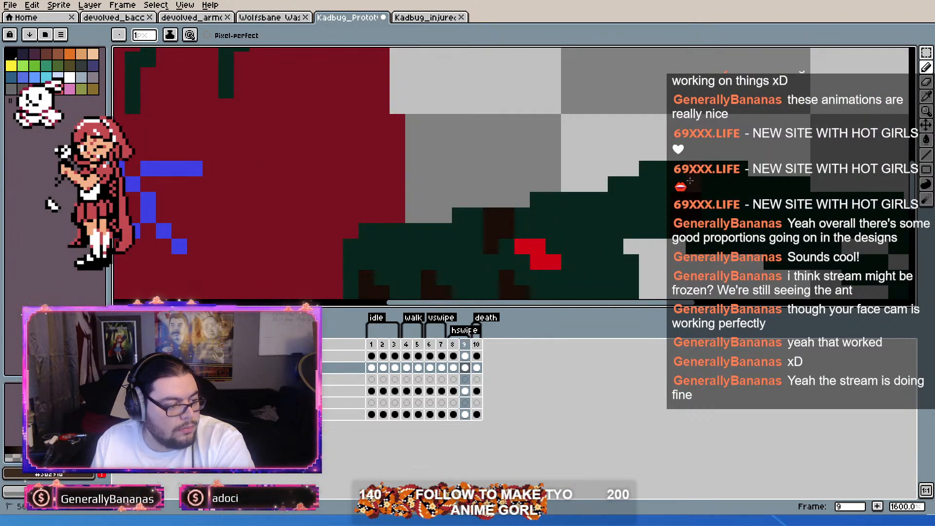
pyautogui.scroll(-4, 677, 181)
pyautogui.scroll(3, 733, 148)
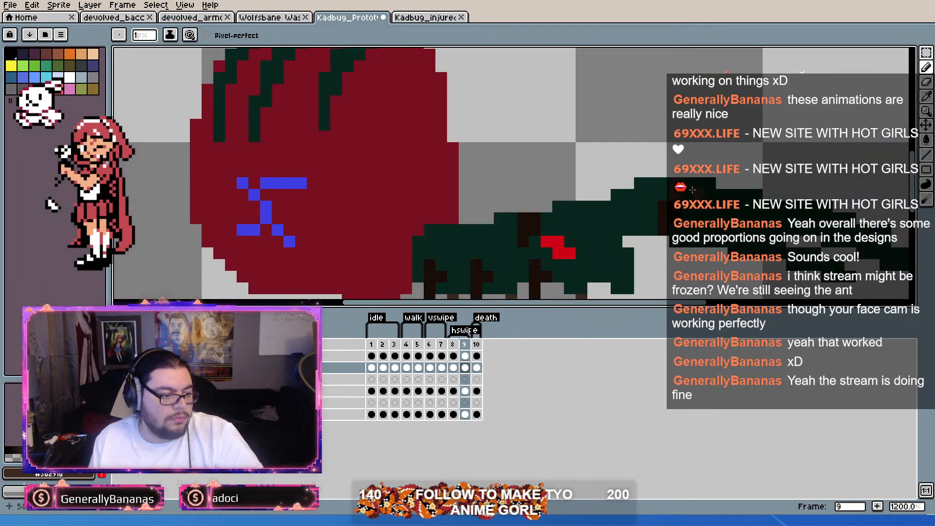
pyautogui.scroll(-2, 717, 172)
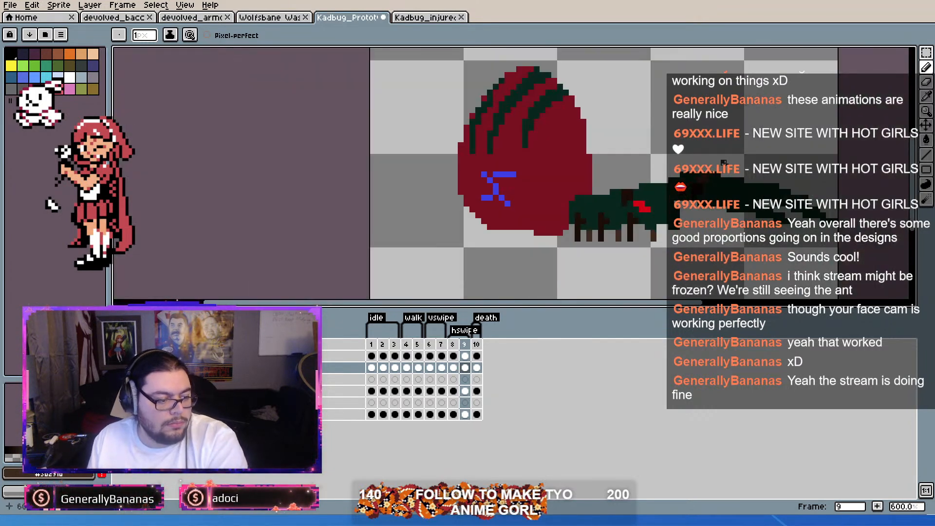
pyautogui.scroll(1, 717, 173)
pyautogui.press('Right')
pyautogui.scroll(2, 592, 110)
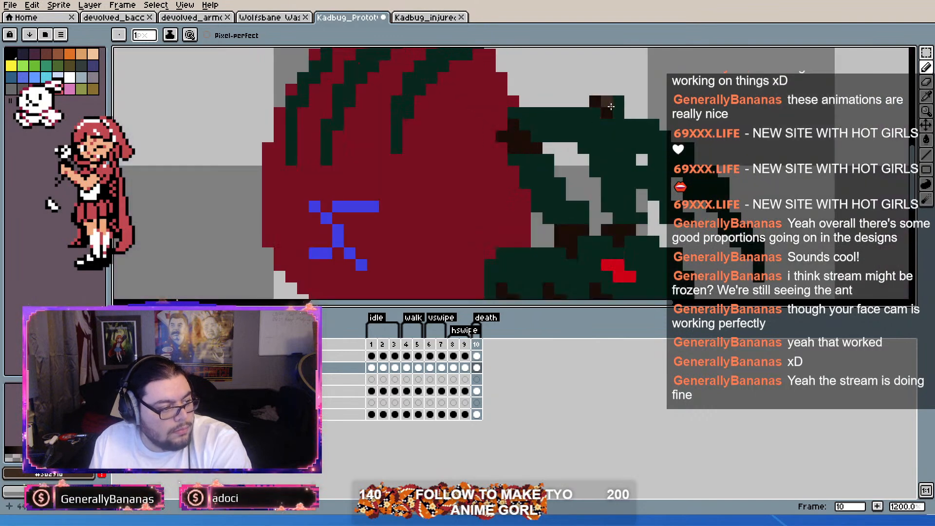
pyautogui.moveTo(608, 112); pyautogui.dragTo(596, 101)
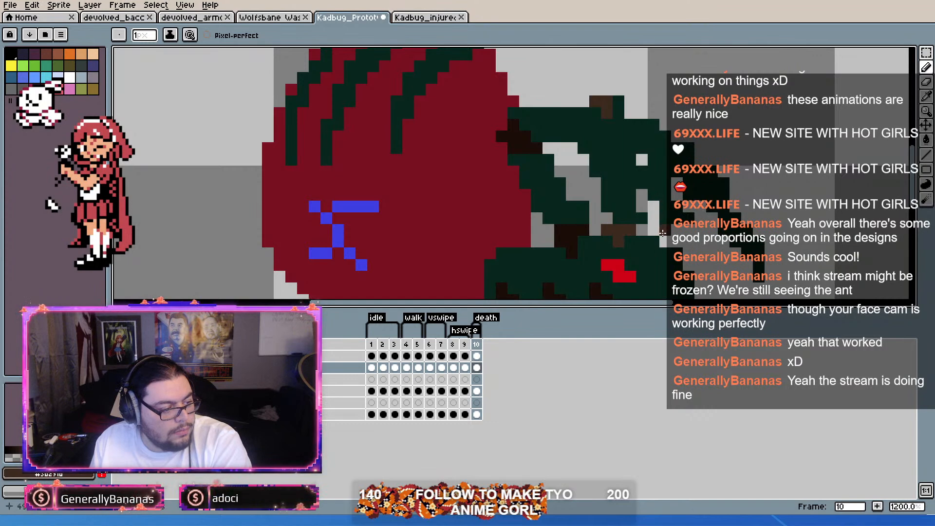
# Step: Reshape the far arm's lower joint in death frame 10 and redraw the limb above it in the arm's dark green
pyautogui.scroll(1, 642, 228)
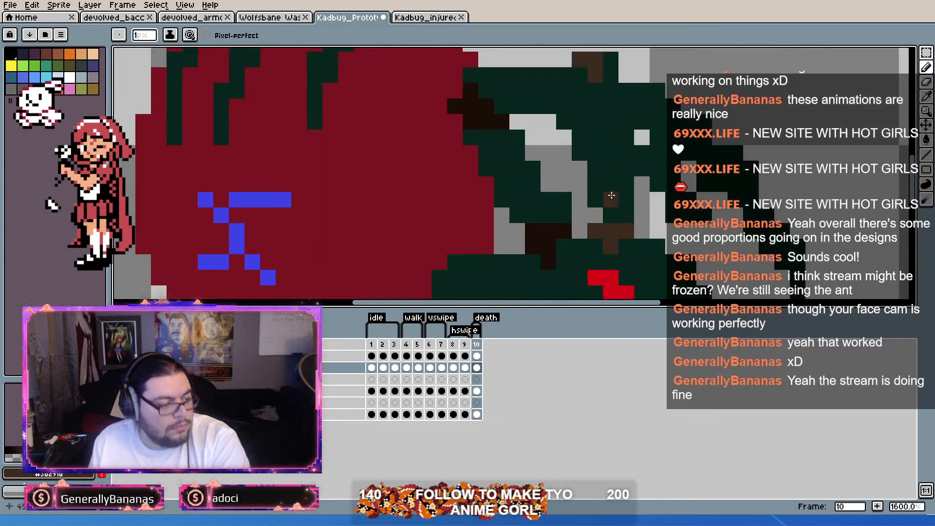
pyautogui.scroll(-2, 654, 187)
pyautogui.scroll(2, 631, 186)
pyautogui.scroll(-2, 602, 184)
pyautogui.scroll(1, 606, 184)
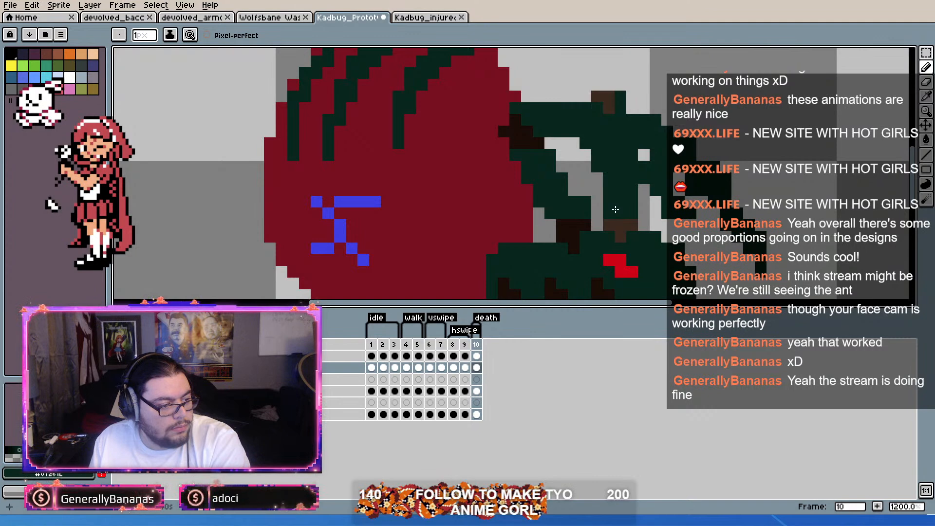
pyautogui.scroll(-1, 616, 209)
pyautogui.scroll(1, 624, 205)
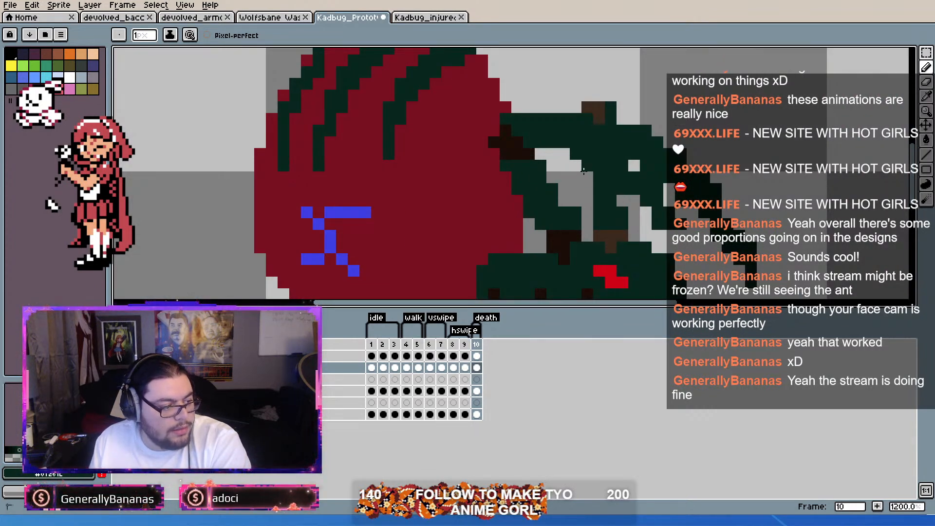
pyautogui.moveTo(586, 165); pyautogui.dragTo(589, 200)
pyautogui.moveTo(623, 166)
pyautogui.mouseDown()
pyautogui.moveTo(667, 213)
pyautogui.moveTo(655, 183)
pyautogui.moveTo(656, 218)
pyautogui.mouseUp()
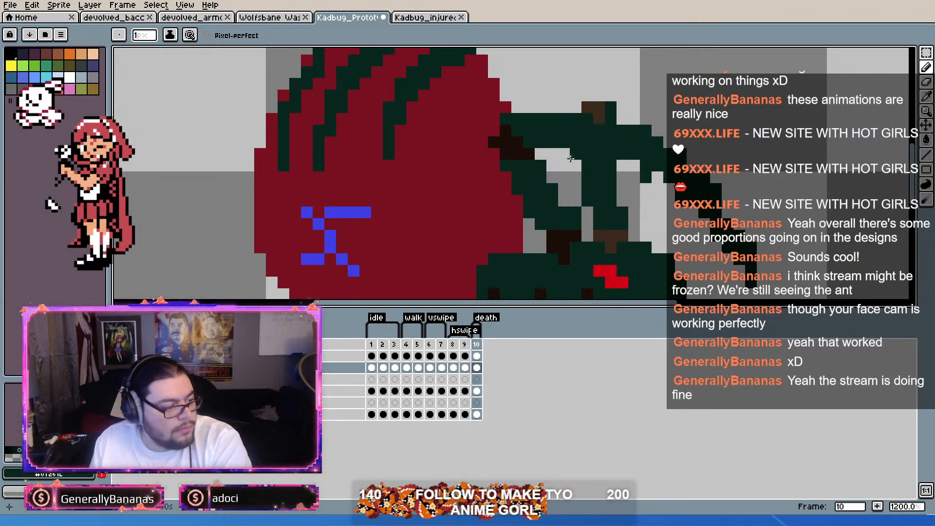
# Step: Rework the far arm's lighter-brown elbow joint and the outline of its dark green forearm in death frame 10
pyautogui.click(576, 108)
pyautogui.click(575, 154)
pyautogui.click(600, 107)
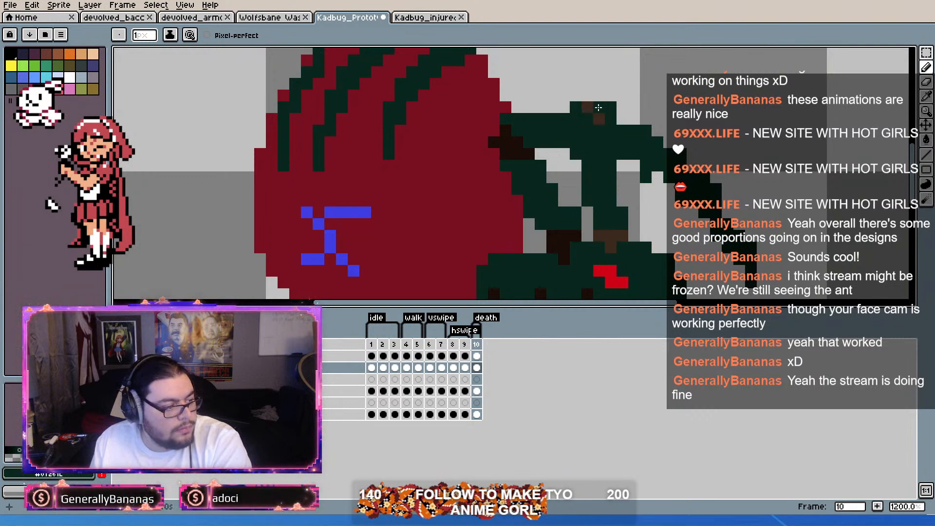
pyautogui.keyDown('alt'); pyautogui.click(600, 112); pyautogui.keyUp('alt')
pyautogui.click(579, 108)
pyautogui.keyDown('alt'); pyautogui.click(610, 110); pyautogui.keyUp('alt')
pyautogui.moveTo(602, 108)
pyautogui.mouseDown()
pyautogui.moveTo(619, 129)
pyautogui.moveTo(615, 113)
pyautogui.moveTo(636, 120)
pyautogui.mouseUp()
pyautogui.moveTo(644, 166); pyautogui.dragTo(637, 167)
pyautogui.click(648, 196)
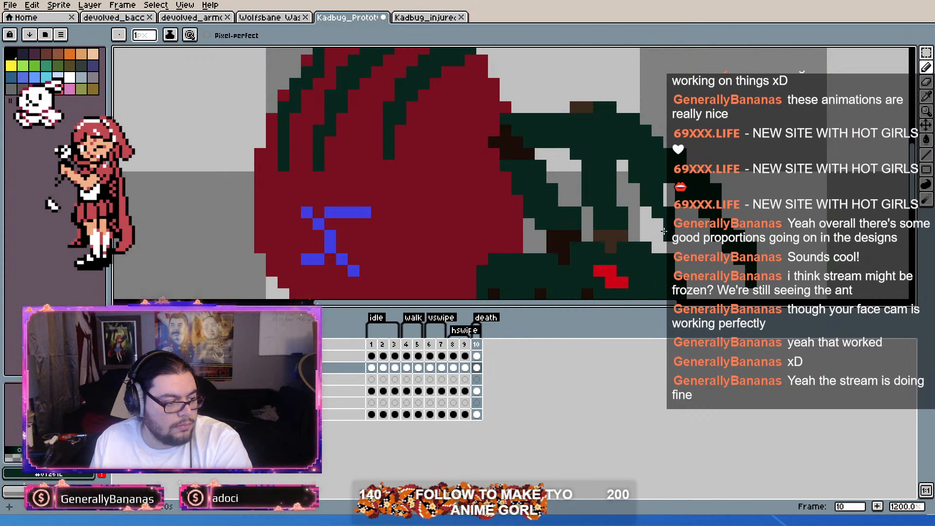
# Step: Finish touching up the outline of the far arm's dark green forearm in death frame 10
pyautogui.click(666, 247)
pyautogui.scroll(-3, 681, 224)
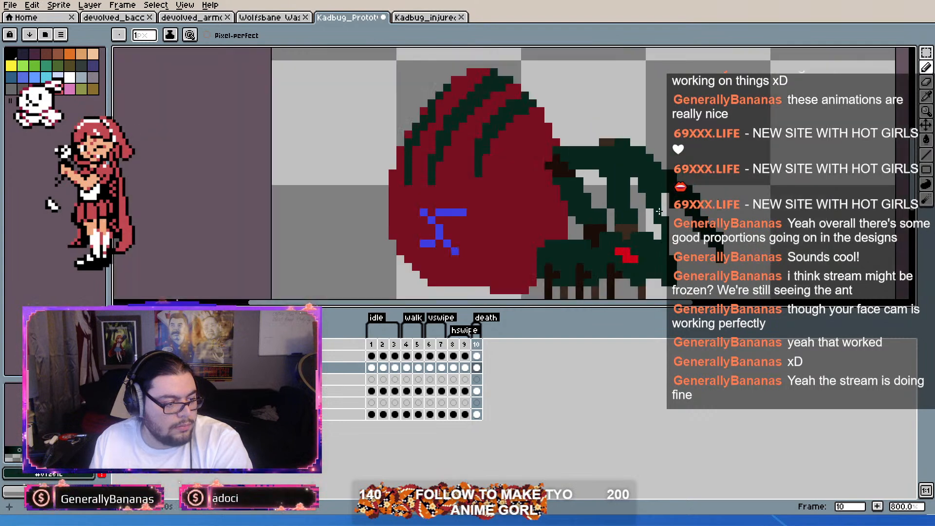
pyautogui.scroll(3, 693, 158)
pyautogui.scroll(-2, 694, 158)
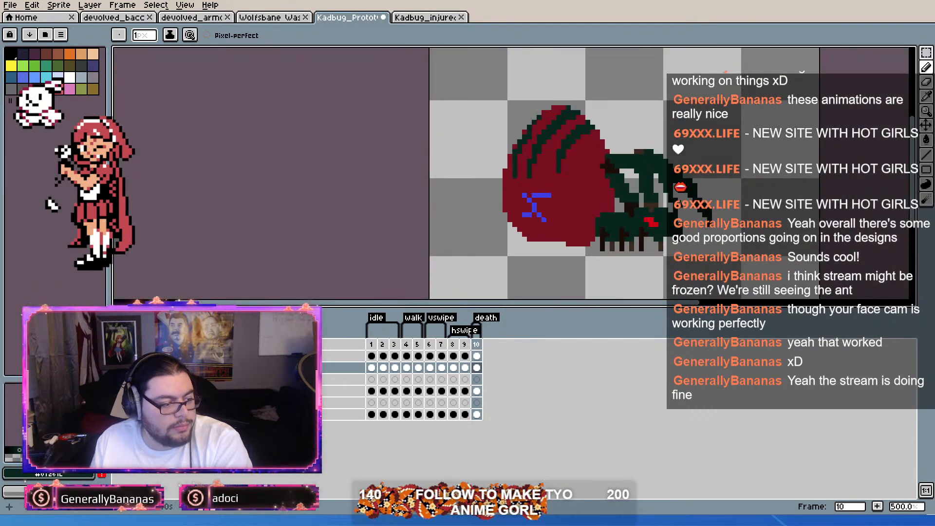
pyautogui.scroll(1, 634, 235)
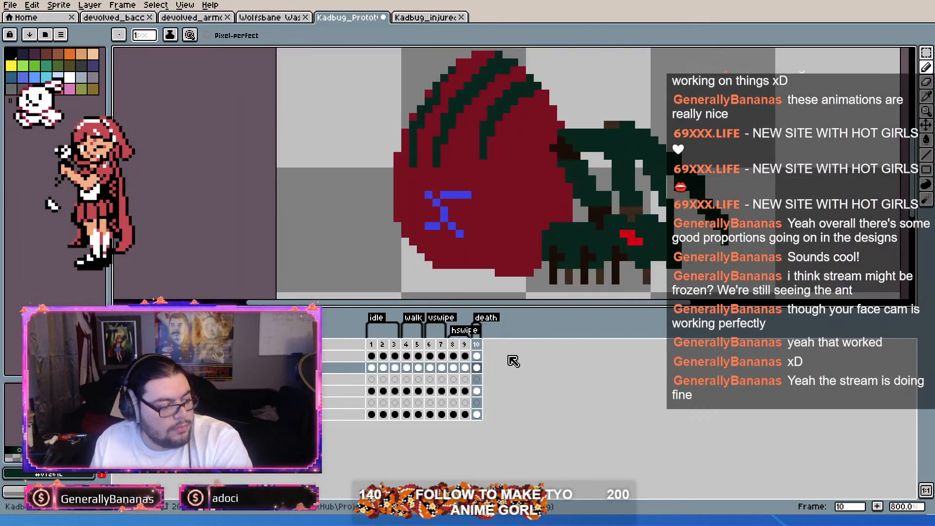
# Step: Try lighter green shades on the far arm's upper segment in idle frame 1
pyautogui.click(373, 346)
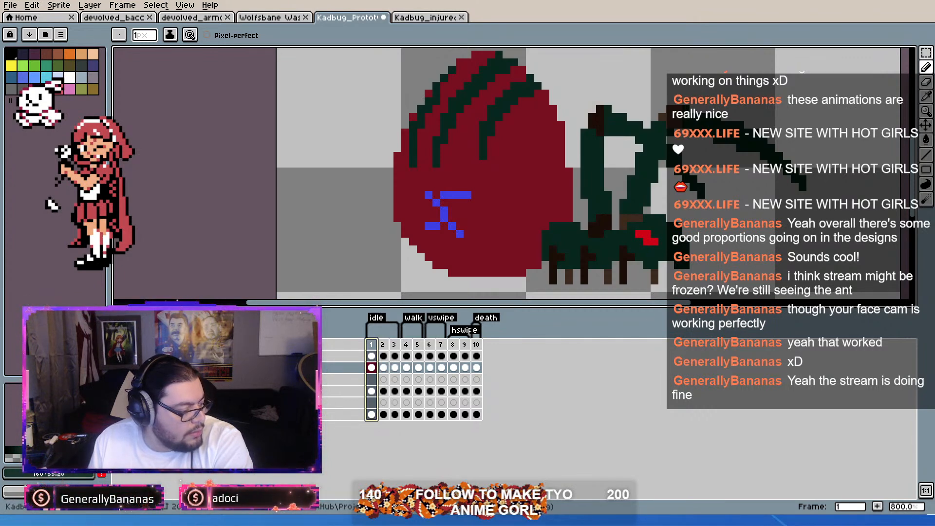
pyautogui.scroll(5, 640, 189)
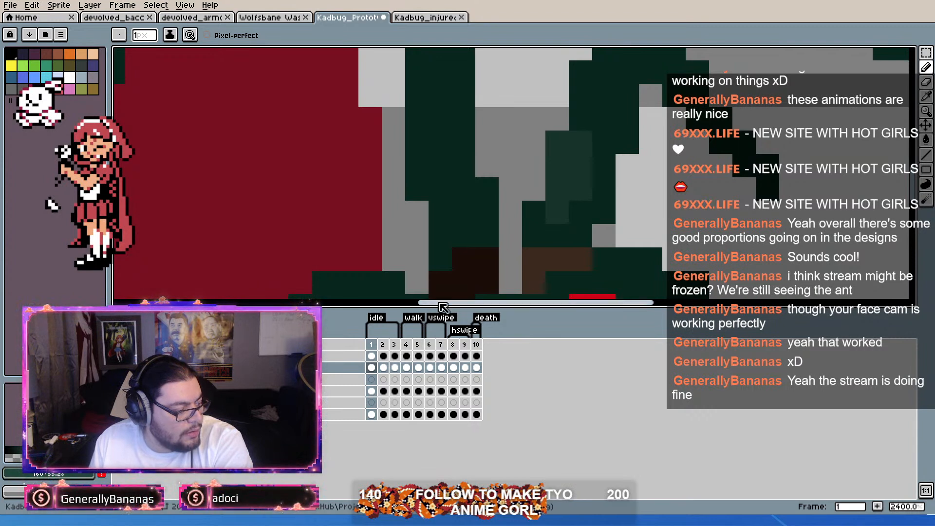
pyautogui.click(557, 212)
pyautogui.moveTo(557, 235); pyautogui.dragTo(541, 217)
pyautogui.moveTo(570, 157); pyautogui.dragTo(570, 224)
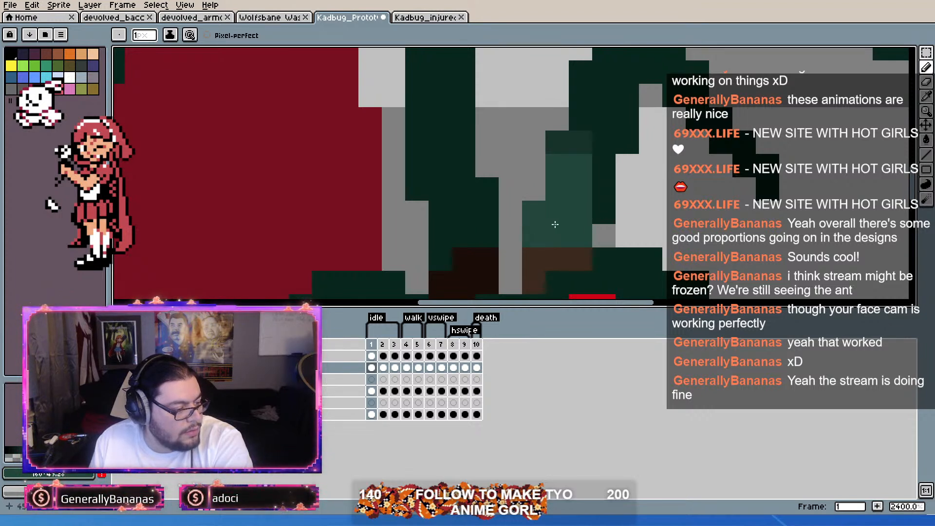
pyautogui.click(560, 150)
pyautogui.click(575, 149)
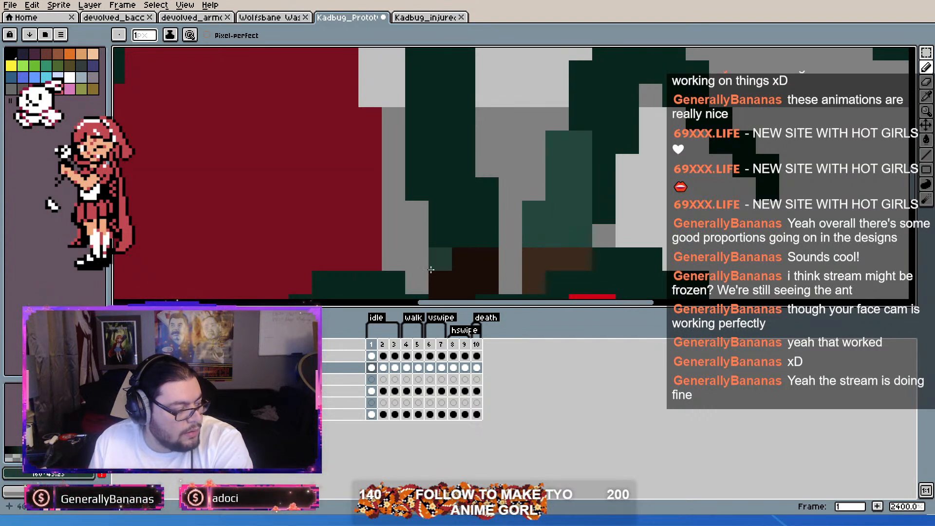
# Step: Repaint the far arm's upper segment in a muted lighter green up to its brown elbow in idle frame 1
pyautogui.moveTo(528, 233)
pyautogui.mouseDown()
pyautogui.moveTo(540, 208)
pyautogui.moveTo(562, 224)
pyautogui.moveTo(560, 234)
pyautogui.moveTo(569, 131)
pyautogui.moveTo(583, 230)
pyautogui.moveTo(593, 214)
pyautogui.moveTo(606, 92)
pyautogui.moveTo(581, 89)
pyautogui.mouseUp()
pyautogui.moveTo(591, 126); pyautogui.dragTo(574, 163)
pyautogui.moveTo(605, 133); pyautogui.dragTo(609, 165)
pyautogui.click(612, 175)
pyautogui.scroll(-2, 612, 175)
pyautogui.scroll(1, 620, 128)
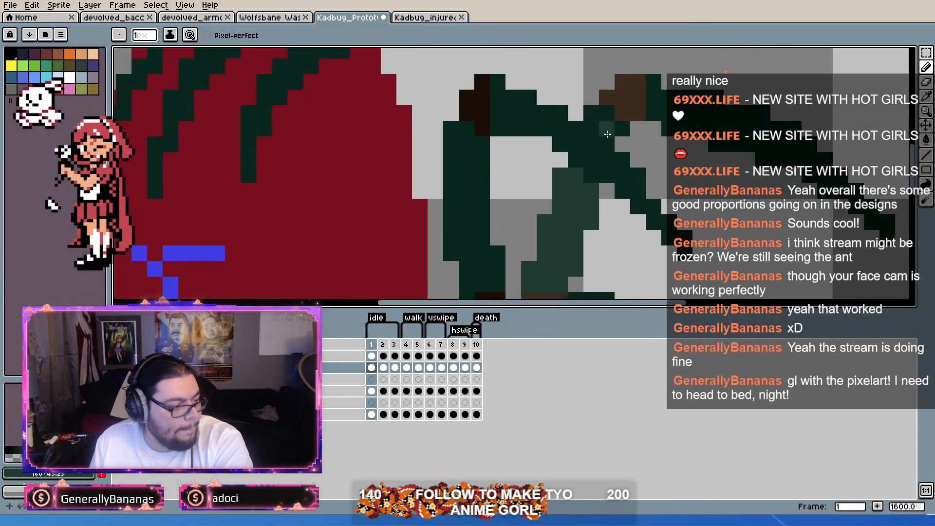
pyautogui.click(592, 113)
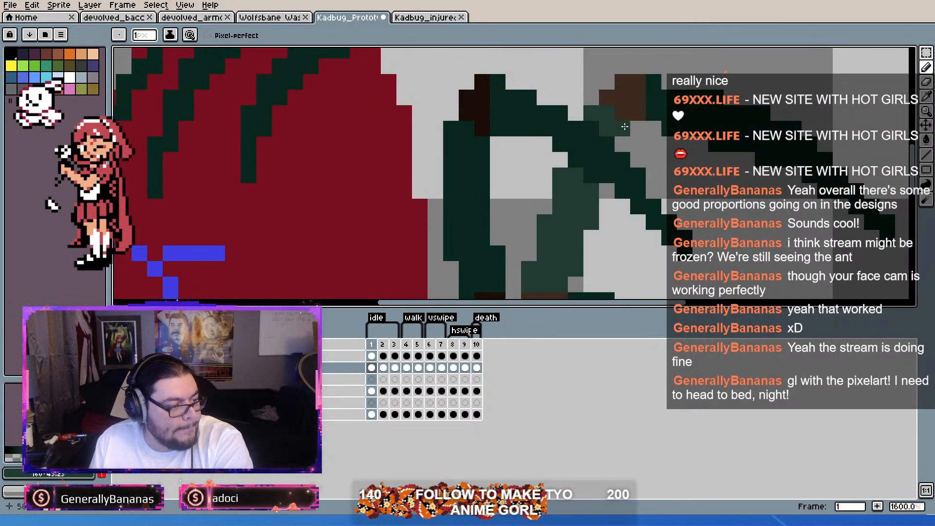
pyautogui.moveTo(666, 125); pyautogui.dragTo(650, 109)
# Step: Try a dark green stroke on the far forearm beyond its brown elbow in idle frame 1
pyautogui.scroll(-2, 652, 111)
pyautogui.scroll(1, 638, 119)
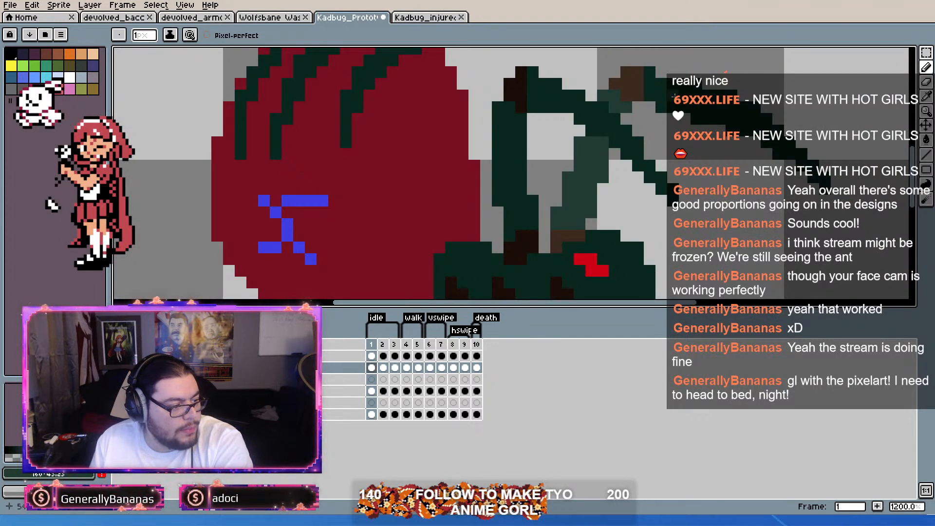
pyautogui.scroll(-2, 672, 97)
pyautogui.scroll(1, 691, 90)
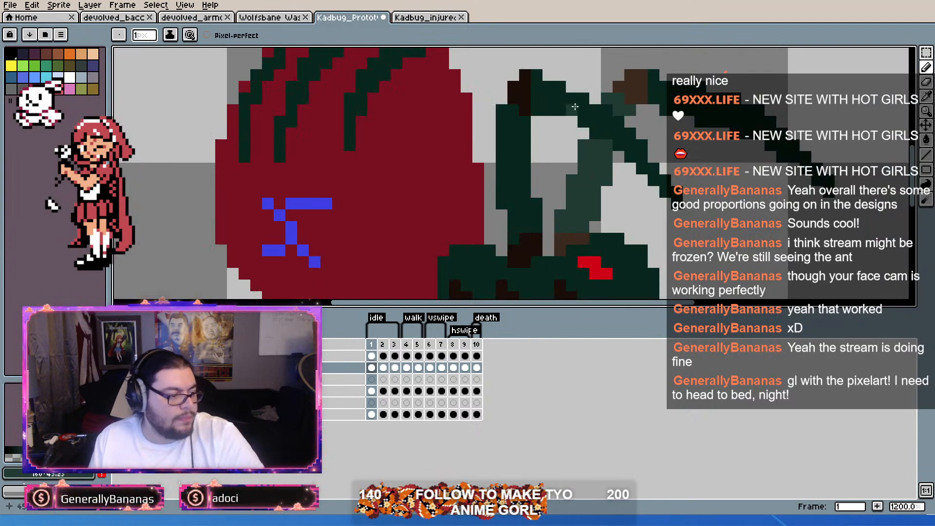
pyautogui.scroll(-1, 661, 119)
pyautogui.scroll(1, 660, 127)
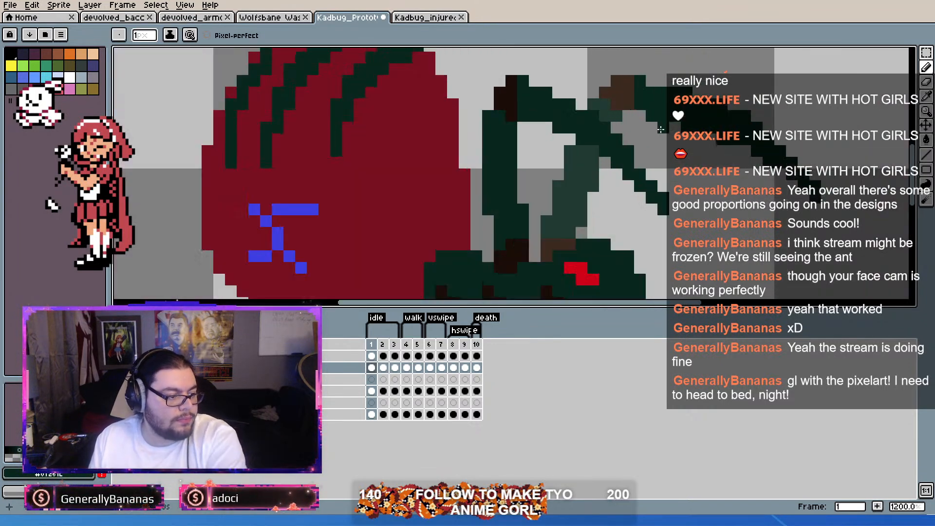
pyautogui.moveTo(667, 114); pyautogui.dragTo(655, 141)
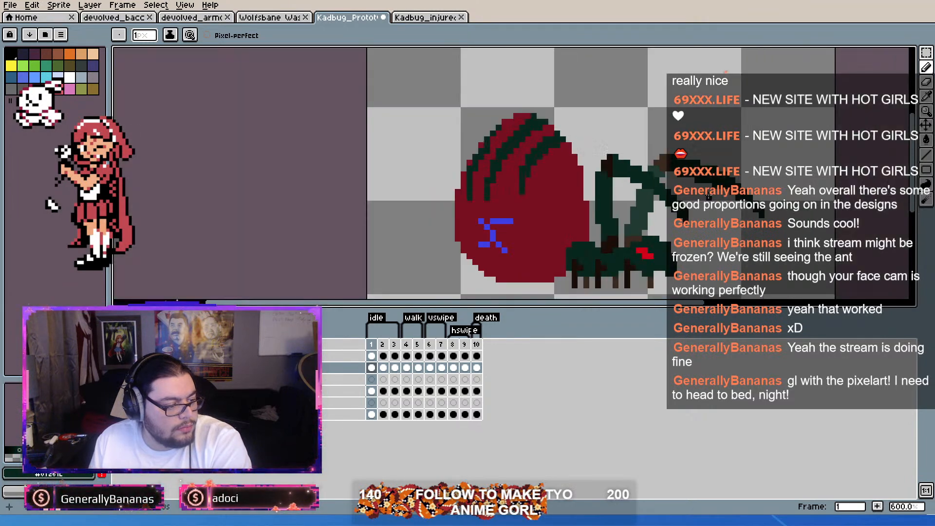
pyautogui.scroll(-4, 729, 211)
pyautogui.scroll(3, 712, 195)
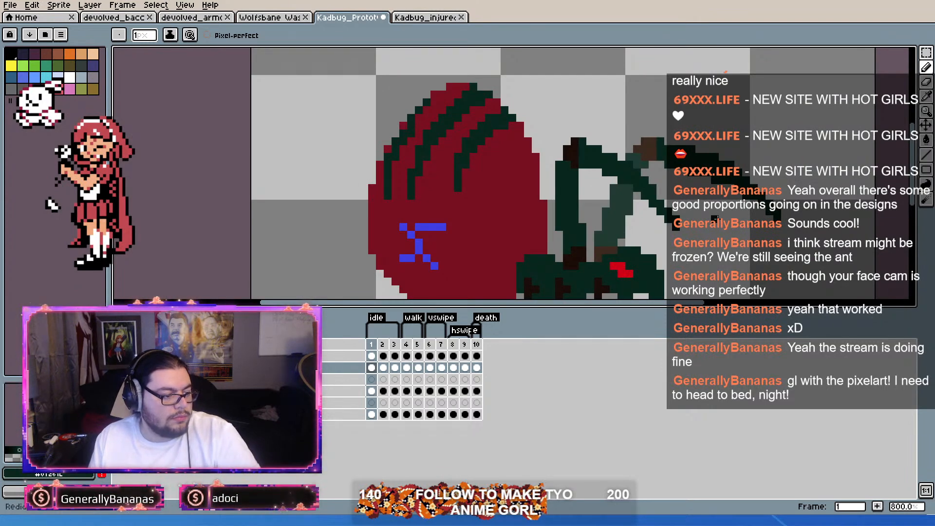
# Step: Examine how the lightened far arm reads against the dark green near arm in idle frame 1
pyautogui.scroll(-3, 738, 266)
pyautogui.scroll(5, 743, 256)
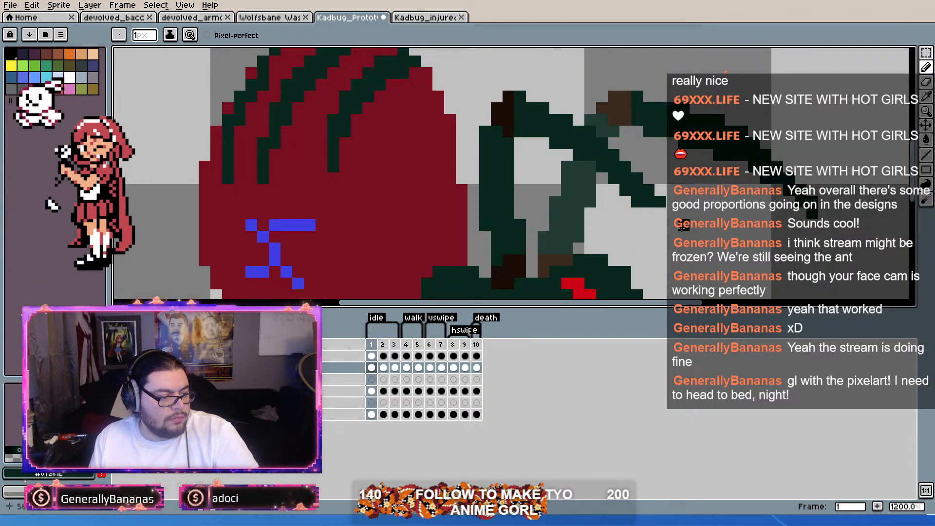
pyautogui.scroll(-4, 683, 226)
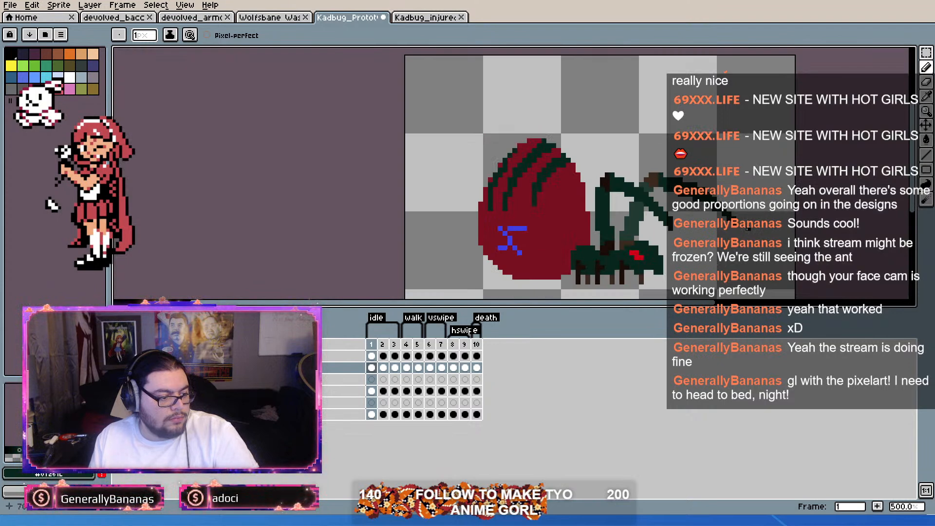
pyautogui.scroll(4, 649, 197)
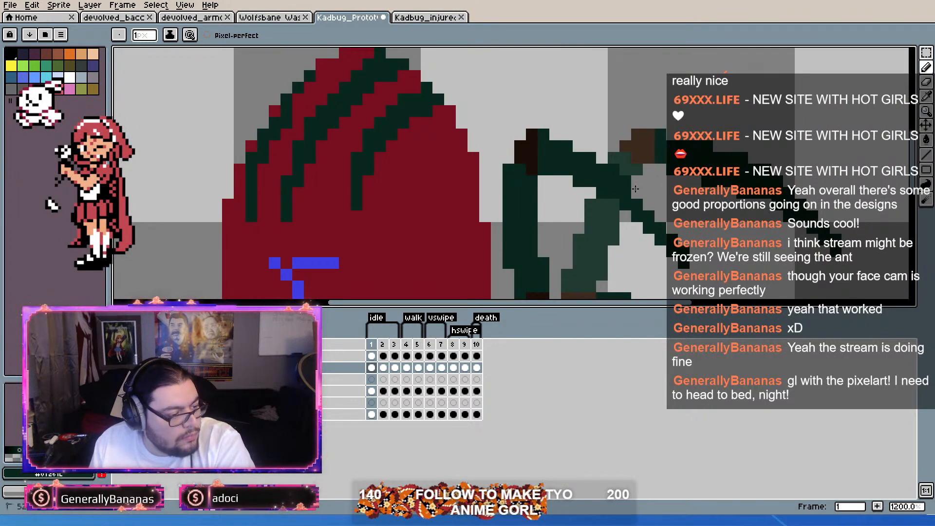
pyautogui.scroll(-4, 637, 193)
pyautogui.scroll(3, 703, 226)
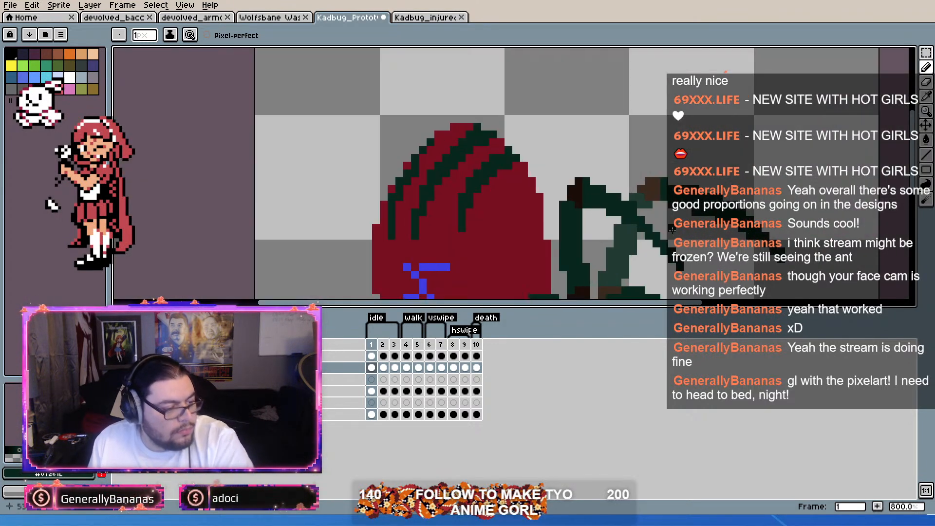
pyautogui.scroll(2, 687, 217)
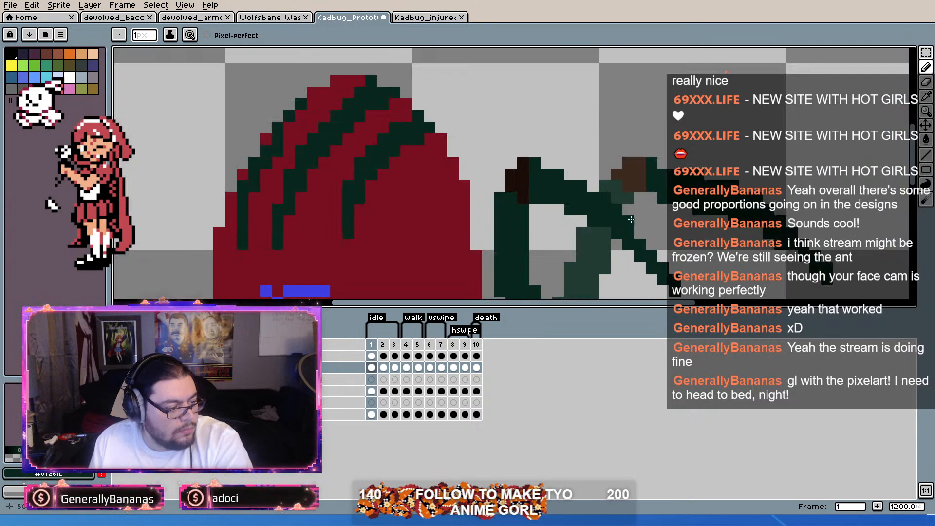
pyautogui.scroll(-4, 692, 222)
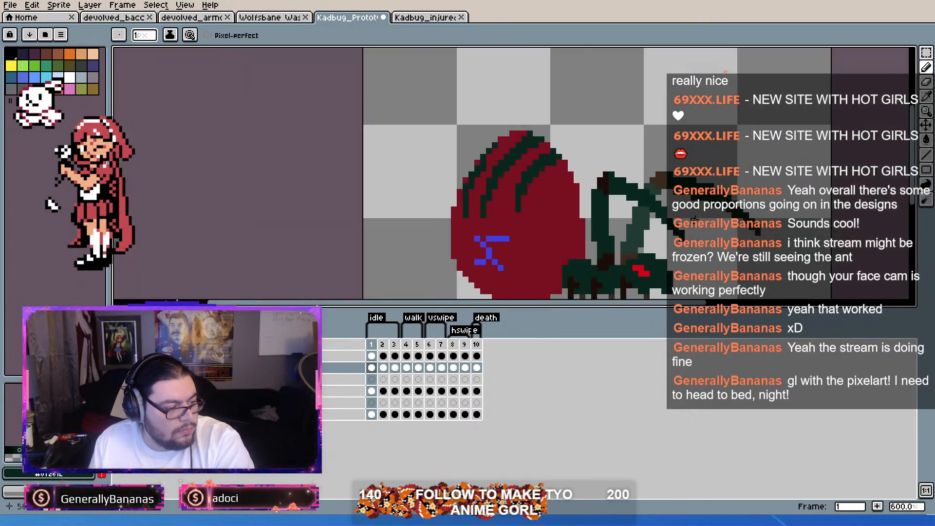
pyautogui.scroll(1, 696, 221)
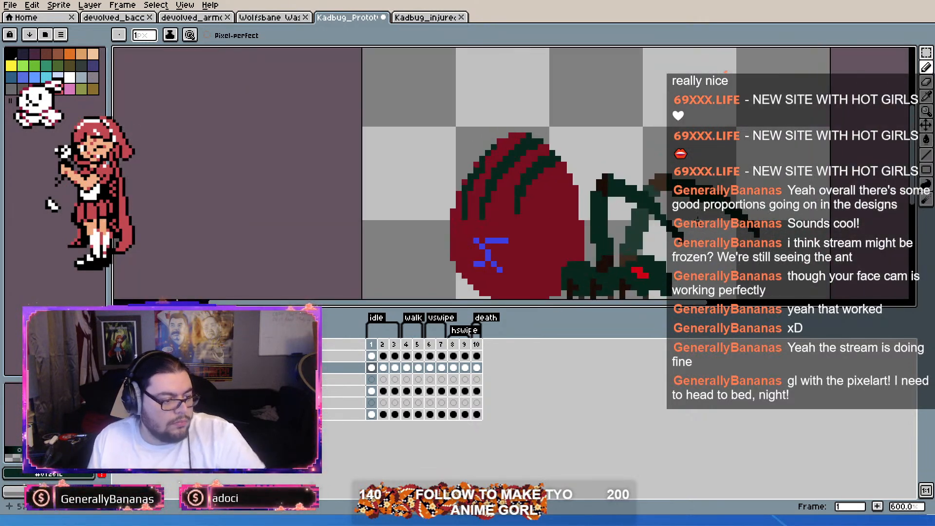
# Step: Fill the far arm's forearm with the upper segment's muted lighter green in idle frame 1
pyautogui.scroll(2, 698, 221)
pyautogui.moveTo(670, 195); pyautogui.dragTo(591, 188)
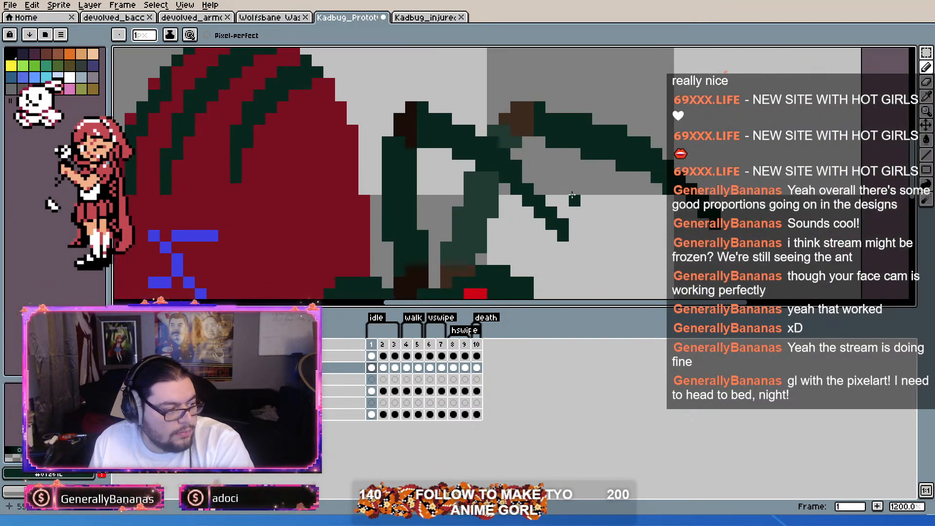
pyautogui.scroll(-1, 562, 167)
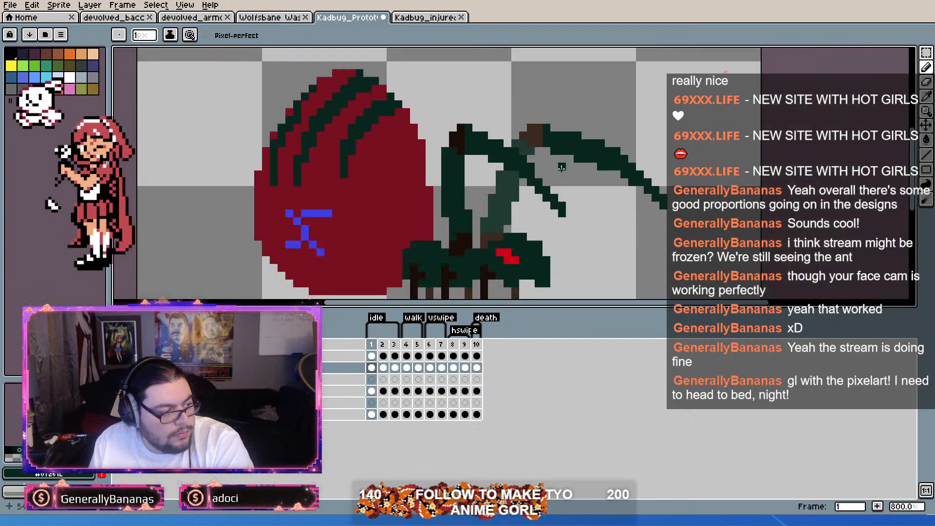
pyautogui.scroll(1, 483, 161)
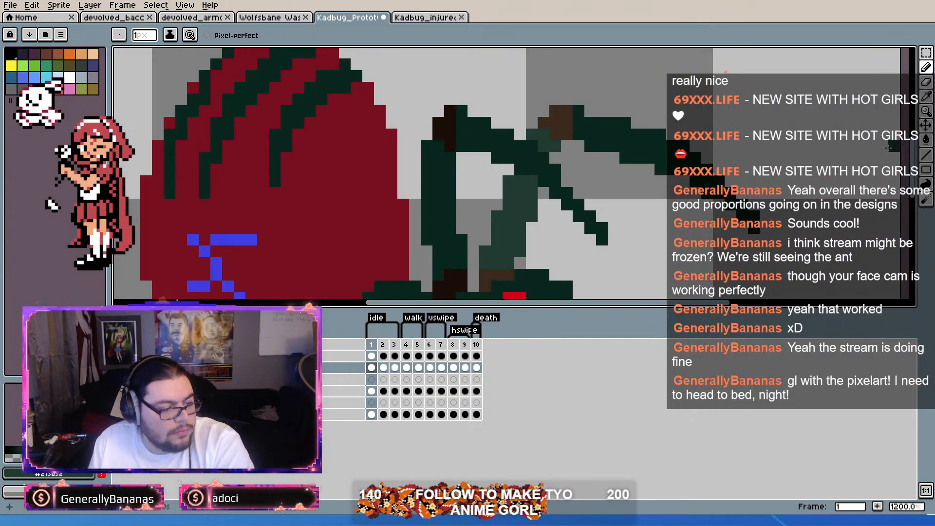
pyautogui.click(926, 139)
pyautogui.click(185, 35)
pyautogui.scroll(-2, 664, 126)
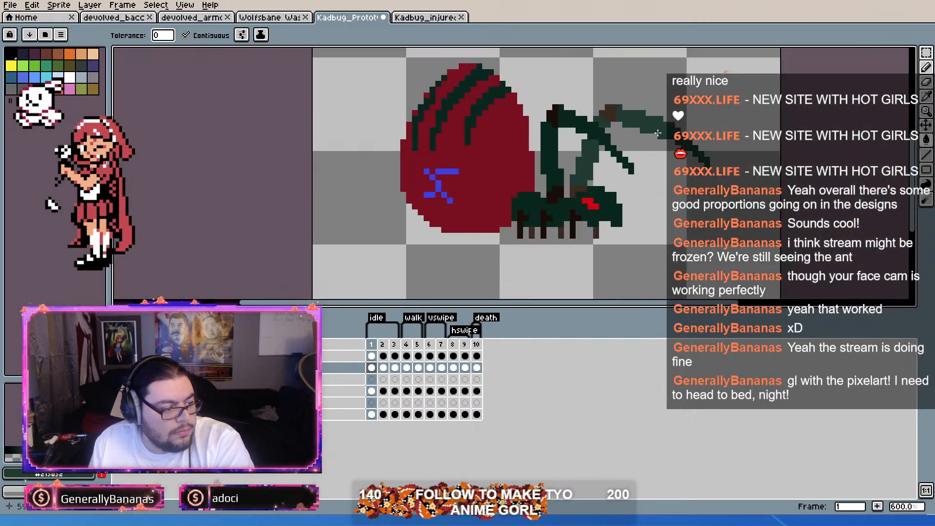
# Step: Fill the far arm's forearm with the same muted lighter green in idle frame 2
pyautogui.press('Right')
pyautogui.scroll(1, 658, 131)
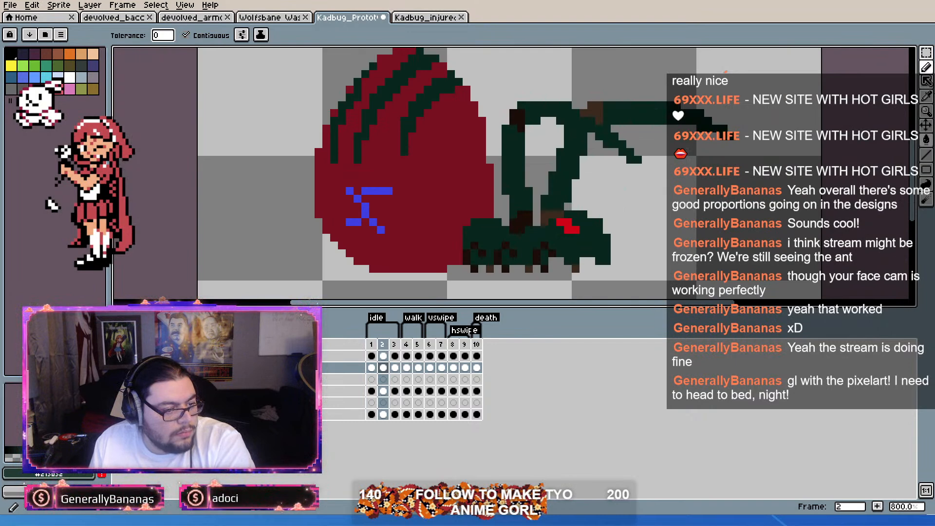
pyautogui.press('b')
pyautogui.scroll(1, 609, 107)
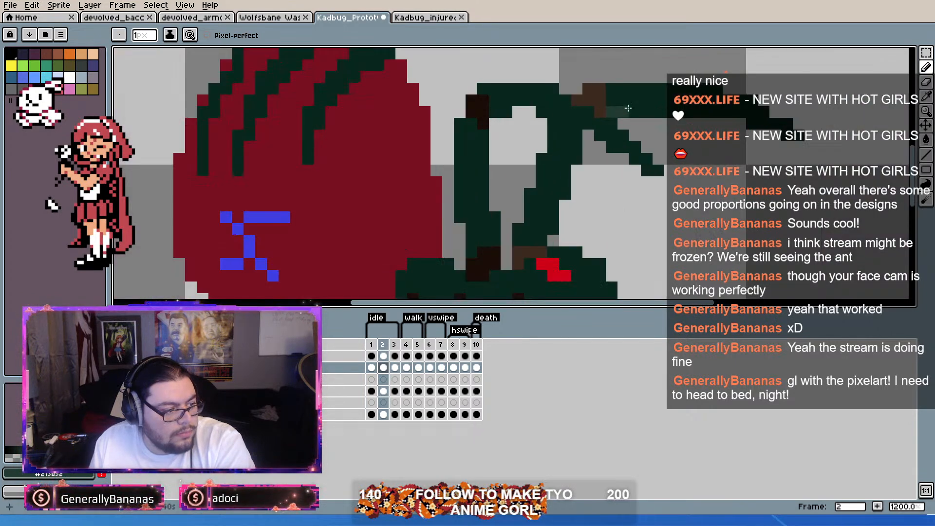
pyautogui.click(926, 141)
pyautogui.click(684, 90)
# Step: Separate the far arm's upper segment from the near forearm with muted lighter green pixels and fill it in idle frame 2
pyautogui.click(927, 67)
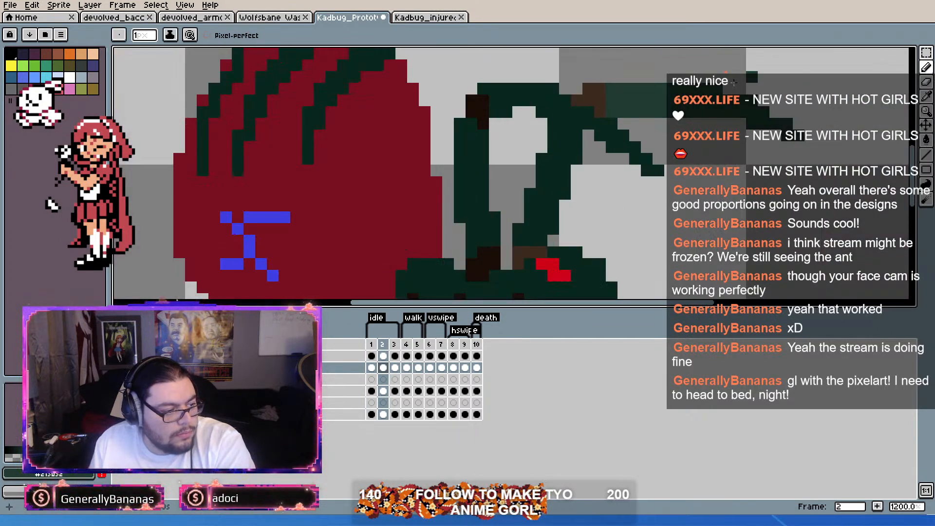
pyautogui.scroll(1, 558, 127)
pyautogui.click(530, 122)
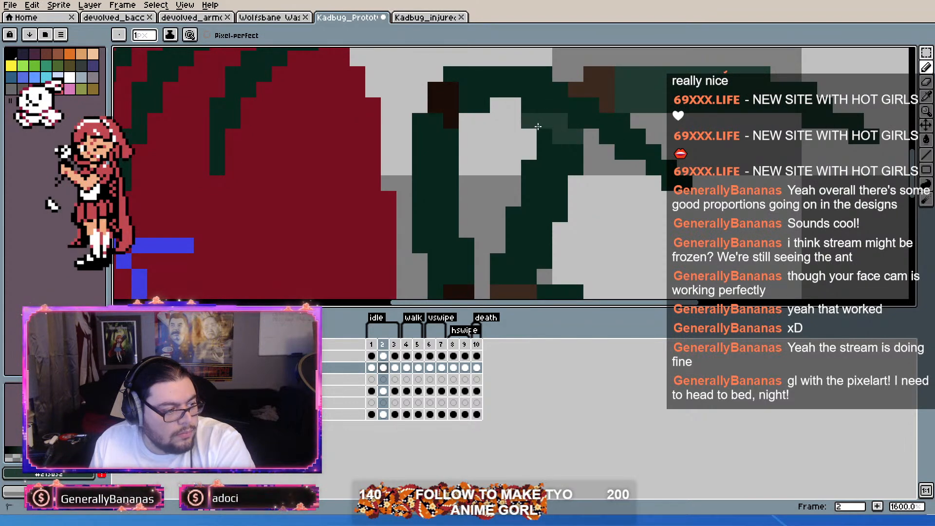
pyautogui.hotkey('ctrl', 'z')
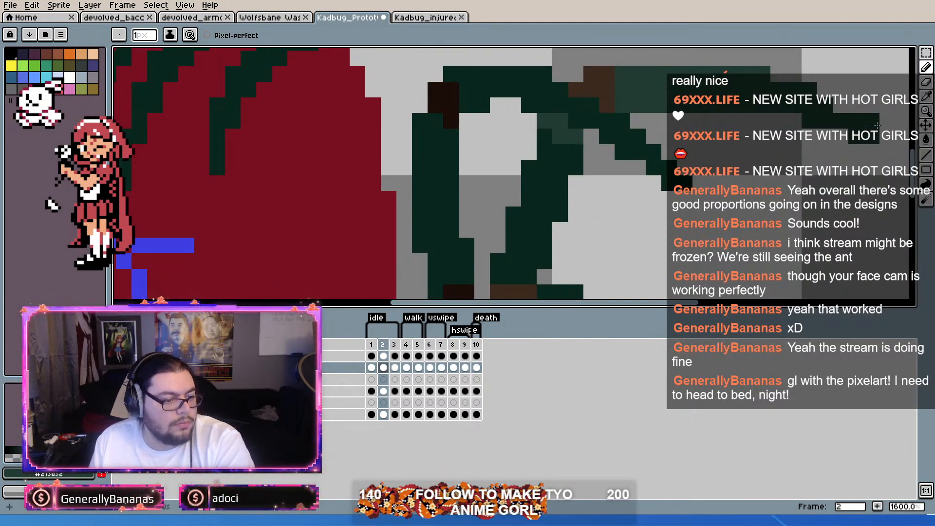
pyautogui.click(926, 141)
pyautogui.click(550, 179)
pyautogui.scroll(-3, 550, 178)
pyautogui.scroll(3, 544, 149)
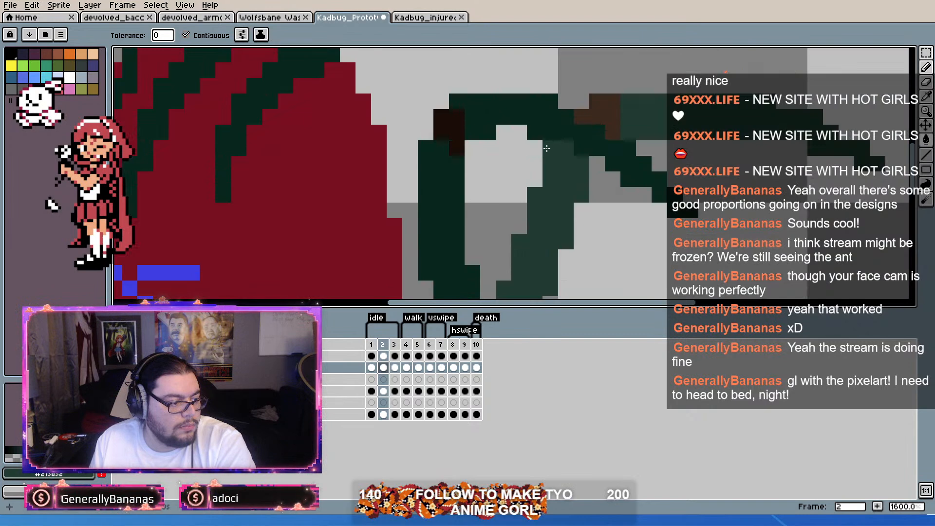
# Step: Redraw the near forearm in dark green where it crosses the far arm and its brown elbow in idle frame 2
pyautogui.keyDown('alt'); pyautogui.click(587, 136); pyautogui.keyUp('alt')
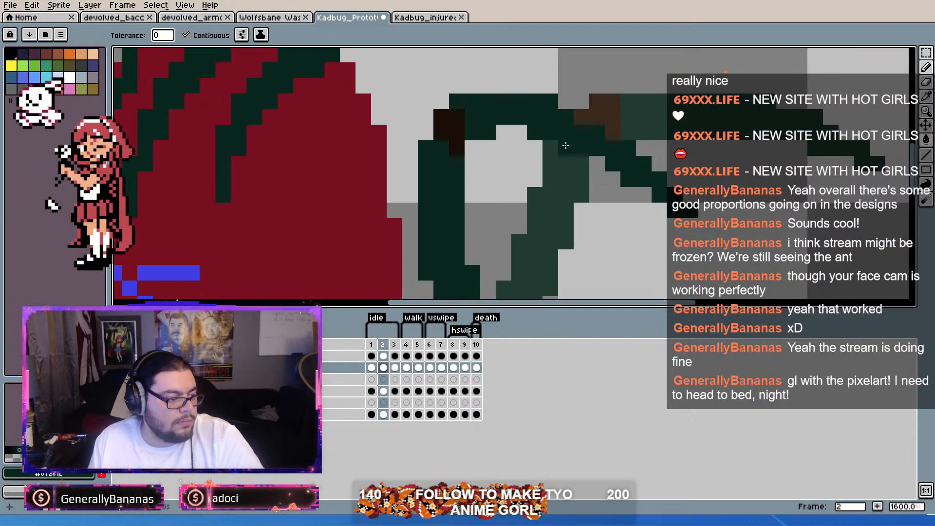
pyautogui.click(565, 145)
pyautogui.hotkey('ctrl', 'z')
pyautogui.click(931, 73)
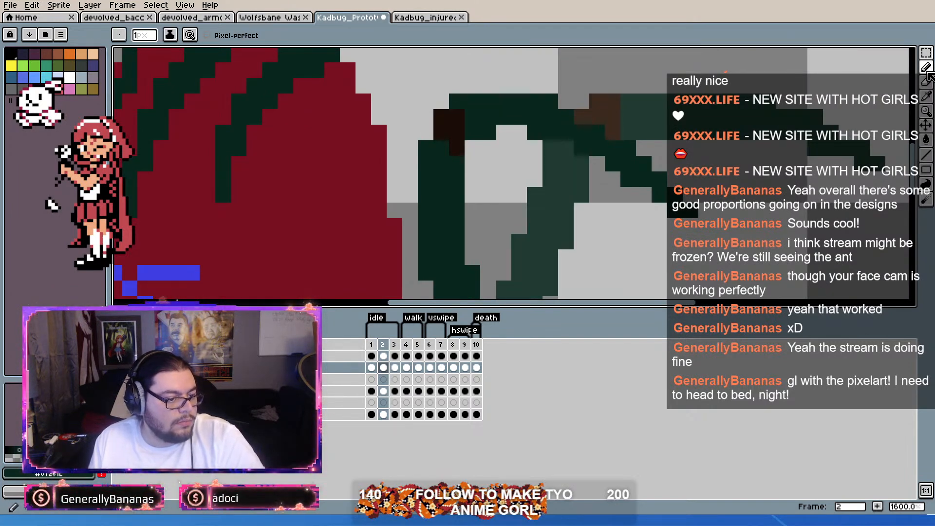
pyautogui.click(567, 146)
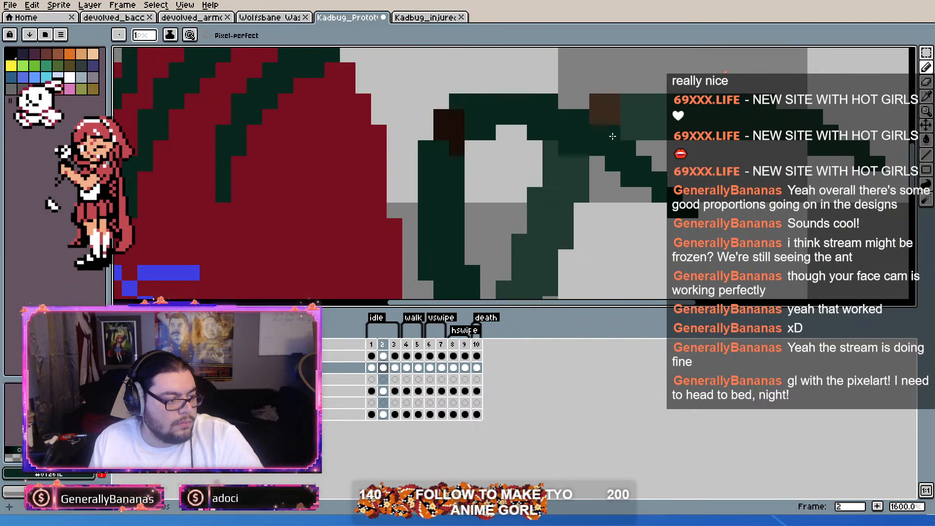
pyautogui.scroll(-3, 707, 194)
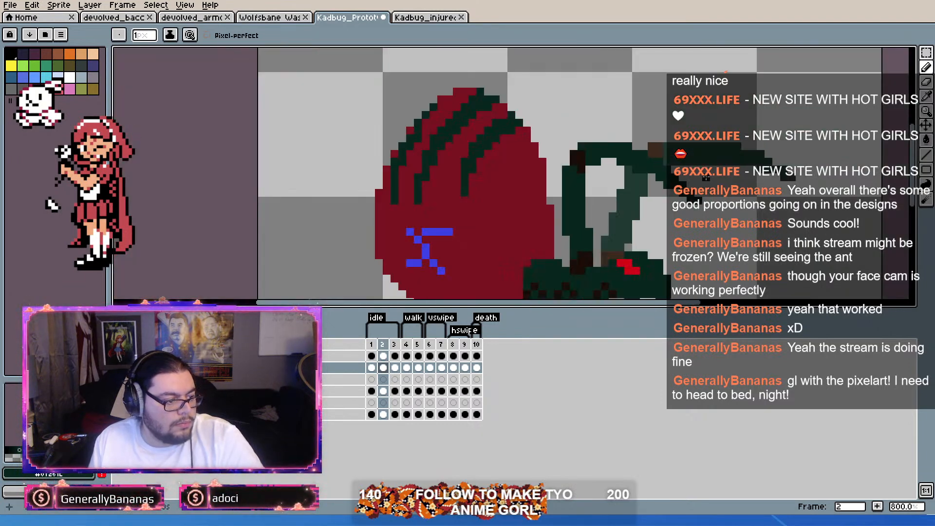
# Step: Replace idle frame 3's limb cel with a copy of frame 1's cel and shift the copy one pixel down
pyautogui.scroll(2, 701, 183)
pyautogui.scroll(-2, 724, 209)
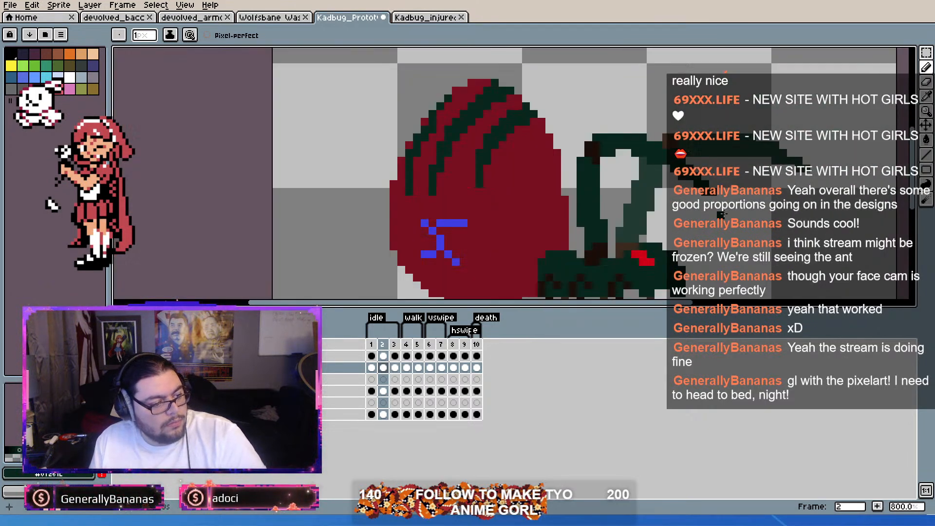
pyautogui.scroll(2, 535, 138)
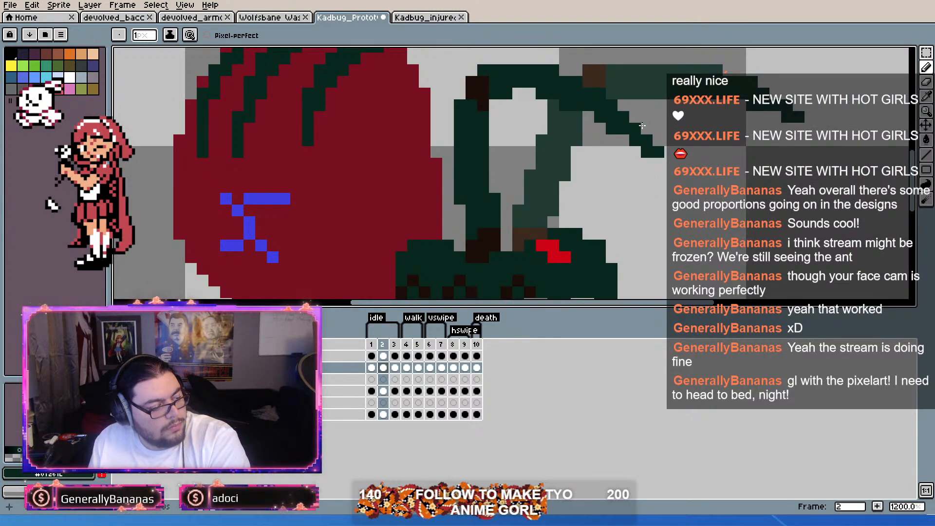
pyautogui.scroll(-3, 655, 166)
pyautogui.press('Right')
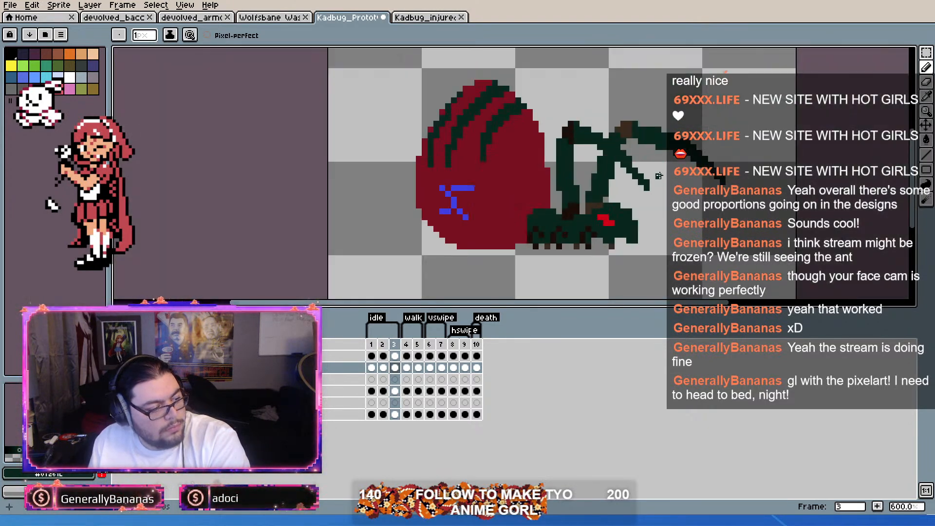
pyautogui.scroll(2, 656, 155)
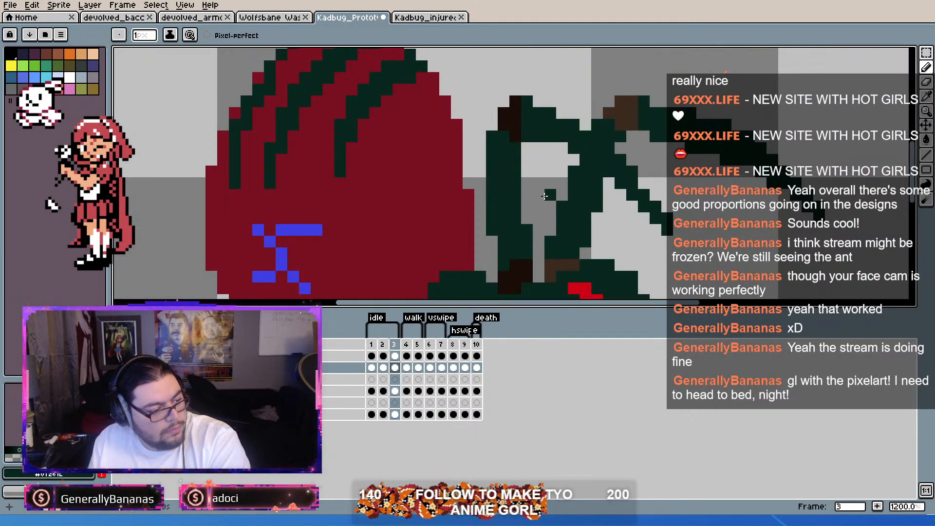
pyautogui.click(372, 369)
pyautogui.click(395, 368)
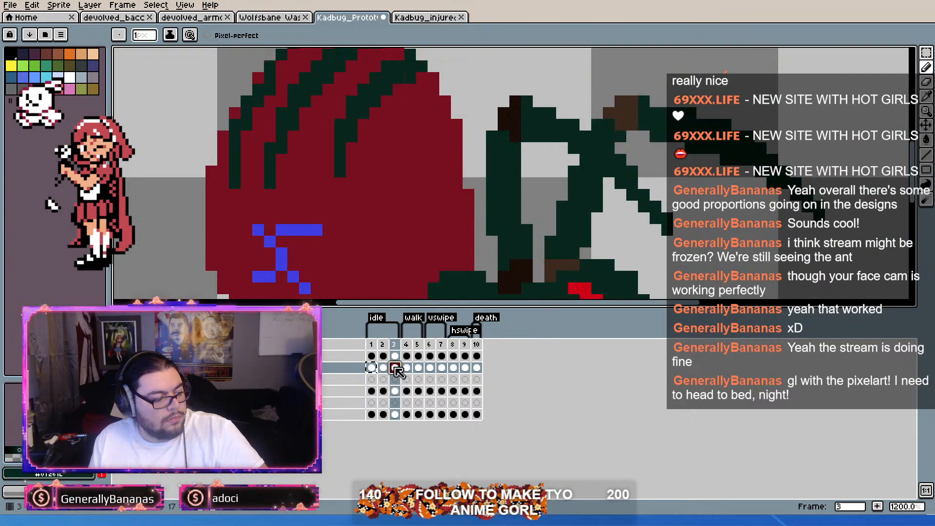
pyautogui.click(926, 126)
pyautogui.moveTo(653, 131); pyautogui.dragTo(653, 143)
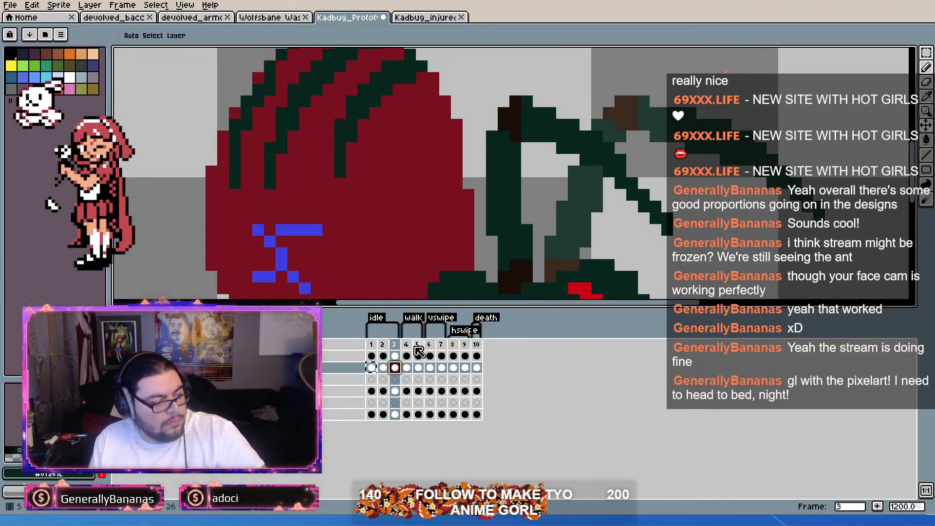
# Step: Compare the idle and walk frames, and delete both walk frames, 4 and 5, from the timeline
pyautogui.click(373, 345)
pyautogui.press('Right')
pyautogui.press('Right')
pyautogui.press('Right')
pyautogui.press('Right')
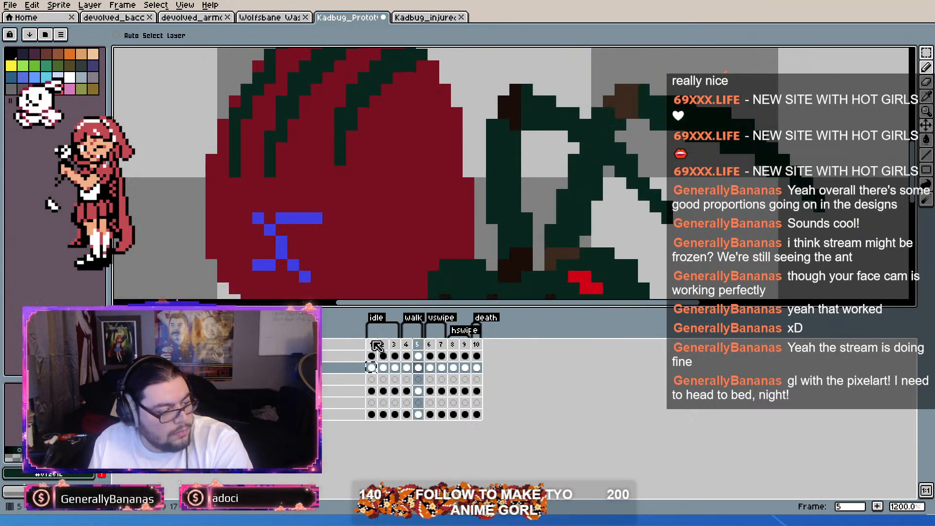
pyautogui.press('Left')
pyautogui.press('Left')
pyautogui.press('Right')
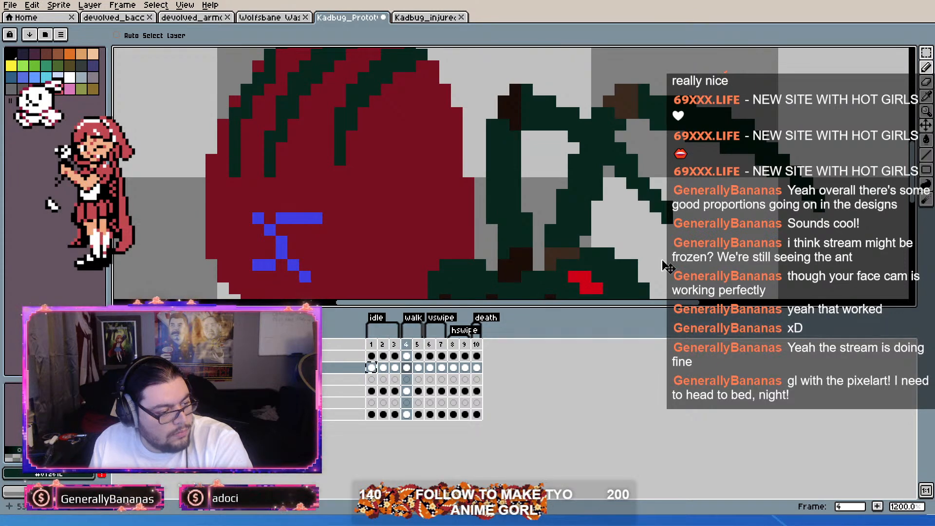
pyautogui.click(926, 68)
pyautogui.scroll(-2, 720, 181)
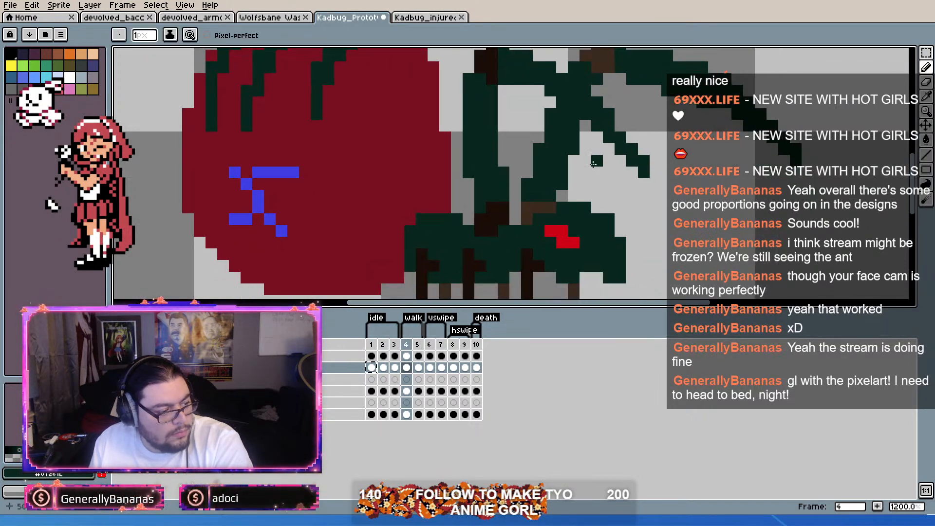
pyautogui.keyDown('shift'); pyautogui.click(417, 351); pyautogui.keyUp('shift')
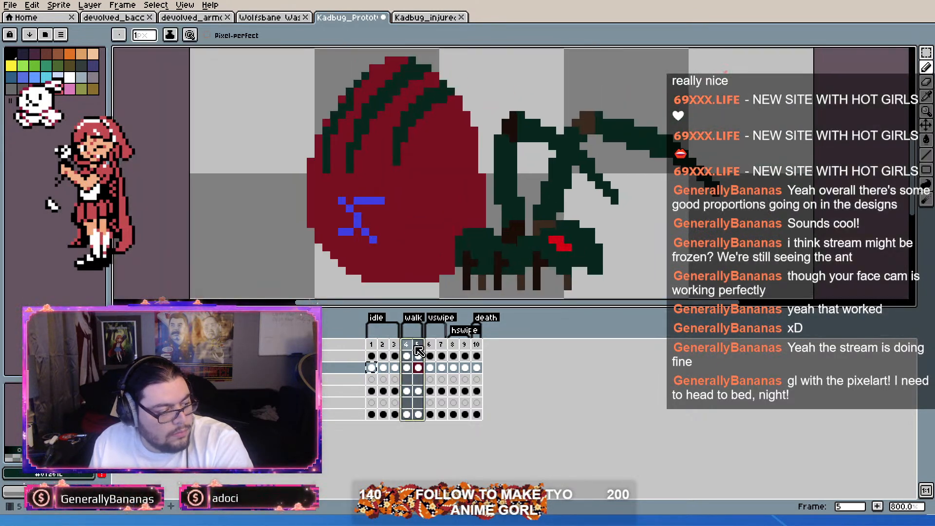
pyautogui.press('Delete')
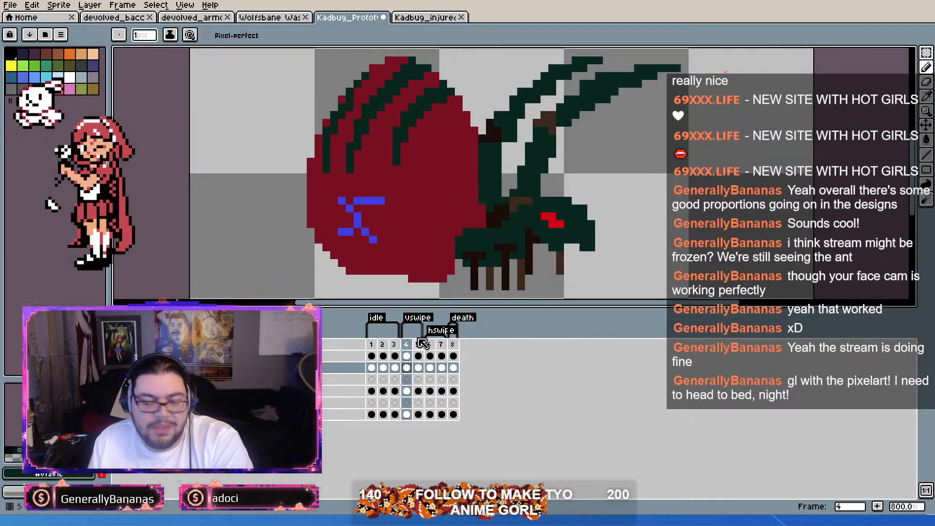
# Step: Fill the far arm's upper segment and forearm in the first vswipe frame with the muted lighter green sampled from idle frame 3
pyautogui.click(407, 368)
pyautogui.scroll(3, 536, 186)
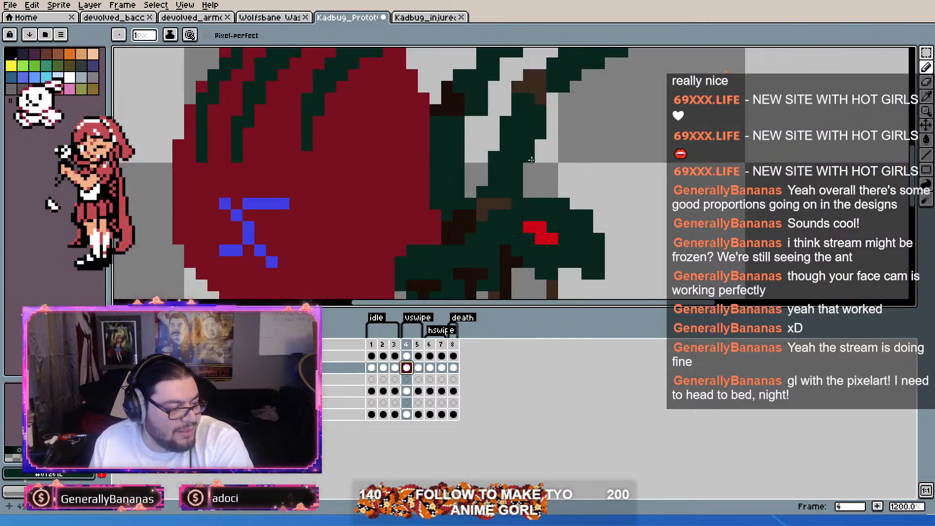
pyautogui.click(927, 139)
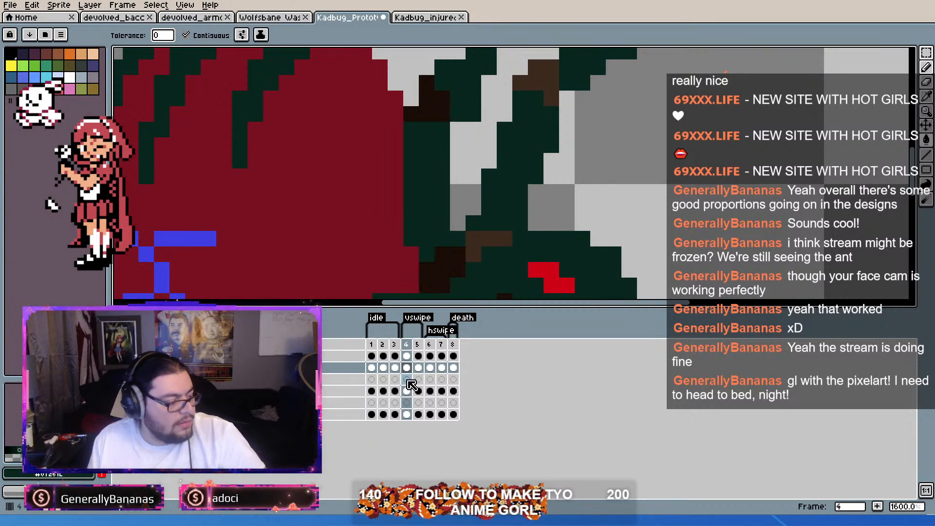
pyautogui.scroll(1, 539, 171)
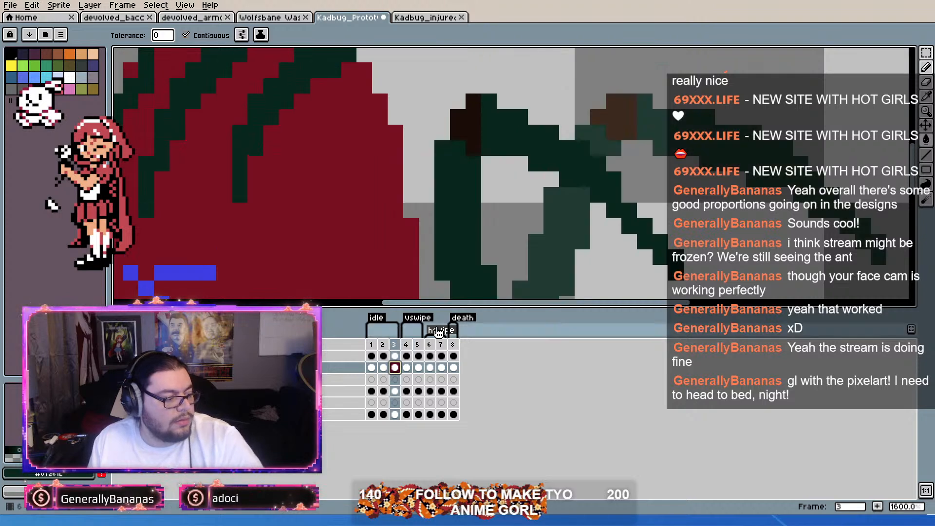
pyautogui.click(395, 368)
pyautogui.press('i')
pyautogui.click(407, 368)
pyautogui.press('g')
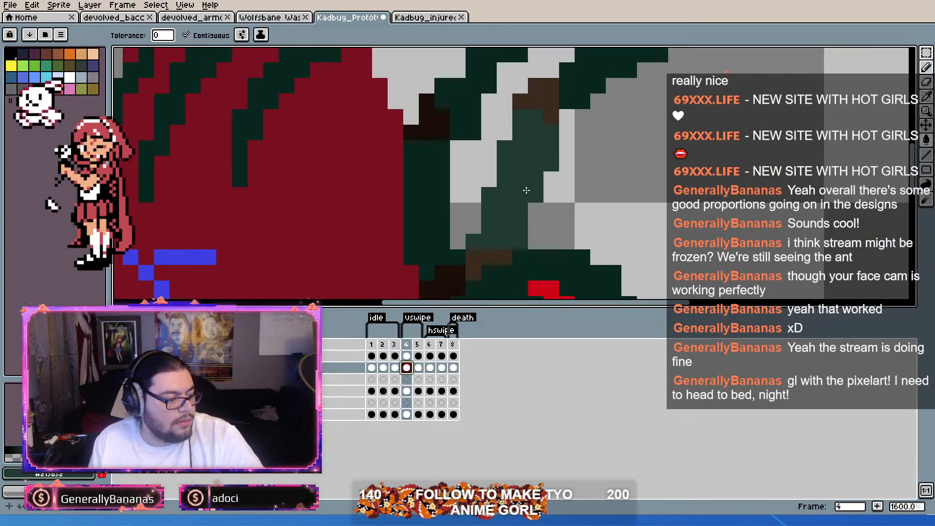
pyautogui.scroll(-1, 577, 130)
pyautogui.click(577, 130)
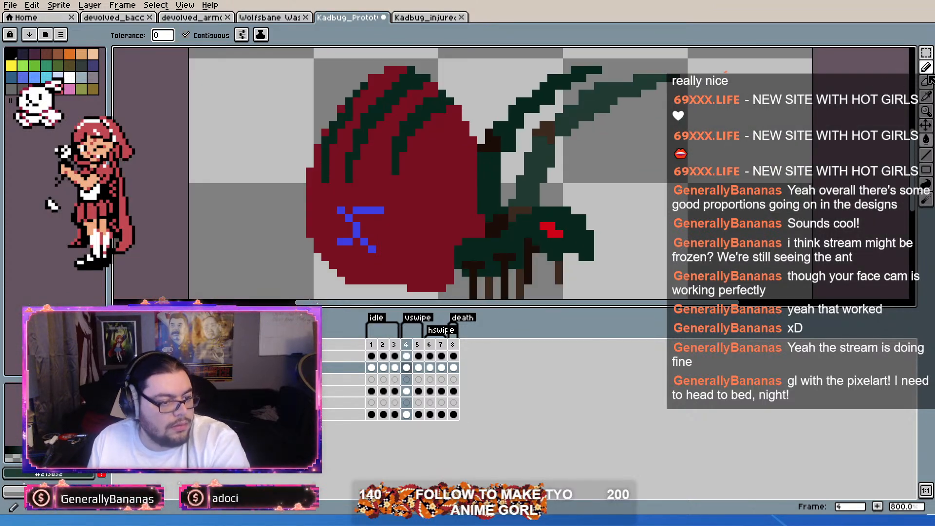
# Step: Touch up the far forearm in the first vswipe frame with muted lighter green pixels along its upper edge and beside the brown elbow
pyautogui.press('b')
pyautogui.scroll(1, 556, 97)
pyautogui.rightClick(611, 90)
pyautogui.moveTo(658, 89); pyautogui.dragTo(612, 148)
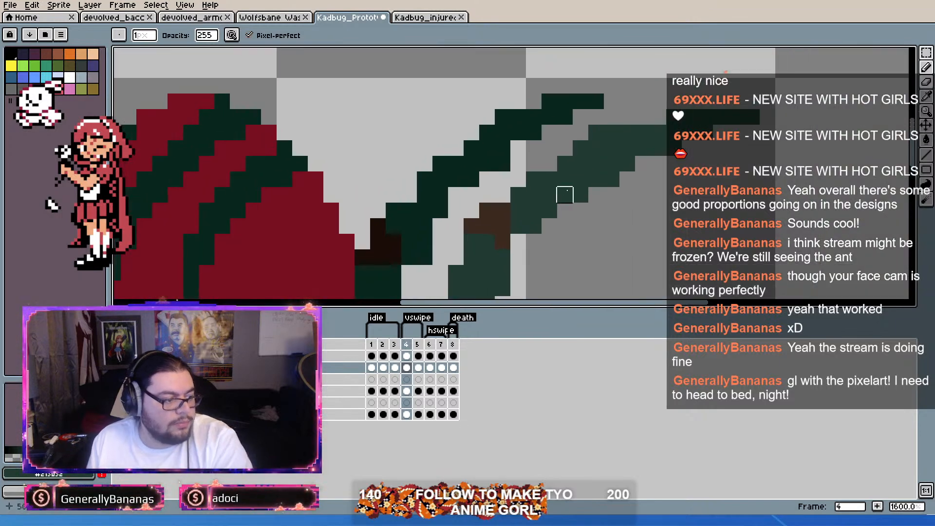
pyautogui.keyDown('alt'); pyautogui.click(572, 181); pyautogui.keyUp('alt')
pyautogui.click(925, 68)
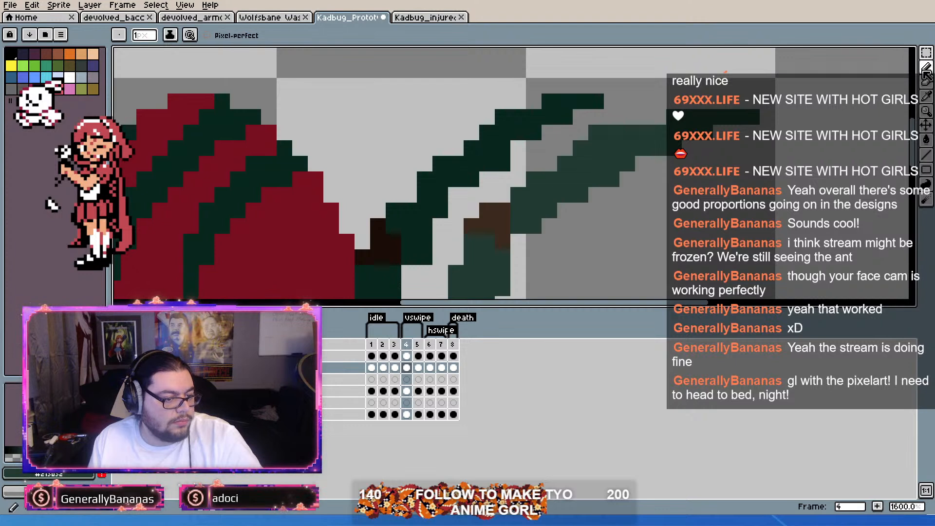
pyautogui.click(572, 148)
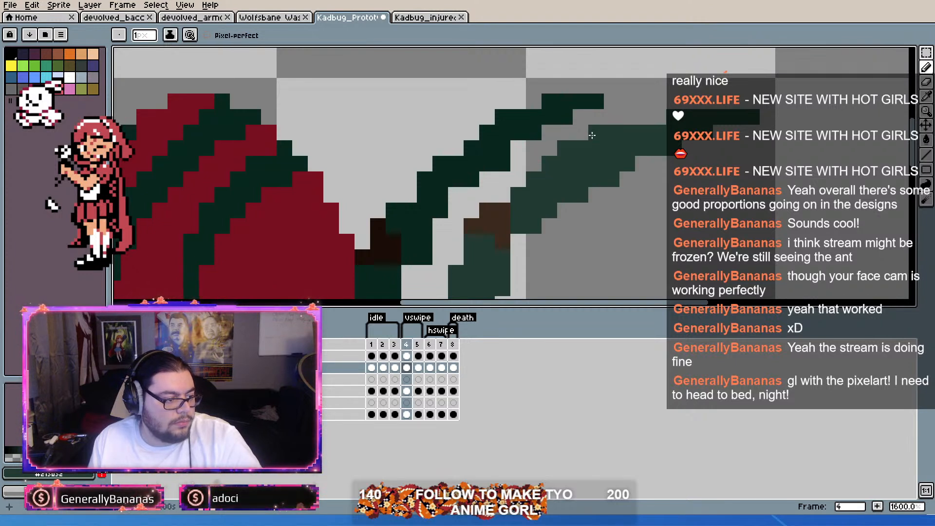
pyautogui.click(659, 117)
pyautogui.click(643, 117)
pyautogui.click(564, 214)
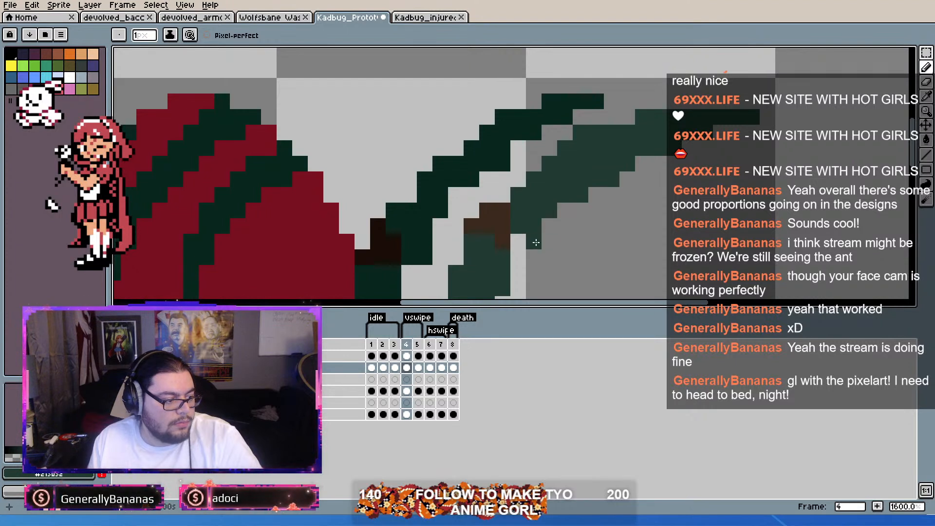
pyautogui.click(520, 238)
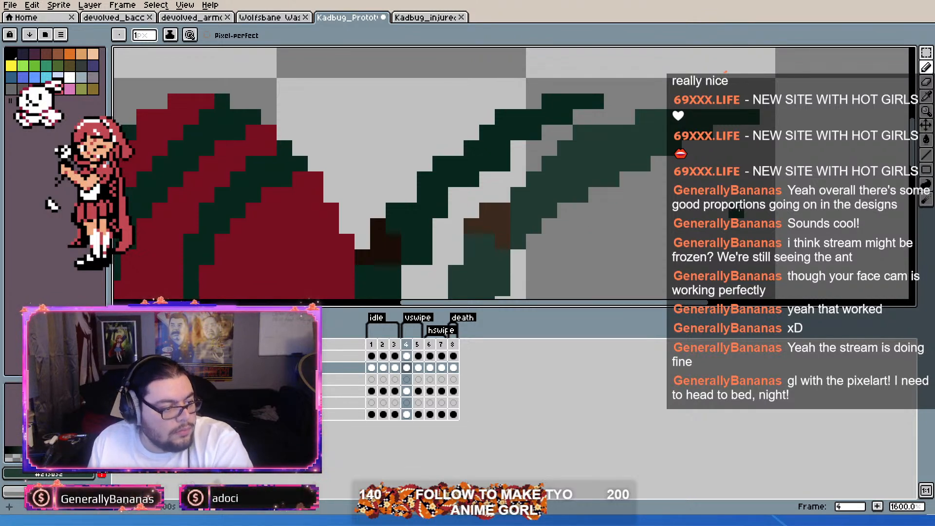
# Step: Thicken the near forearm with dark green pixels in the first vswipe frame
pyautogui.scroll(-4, 637, 161)
pyautogui.scroll(3, 794, 97)
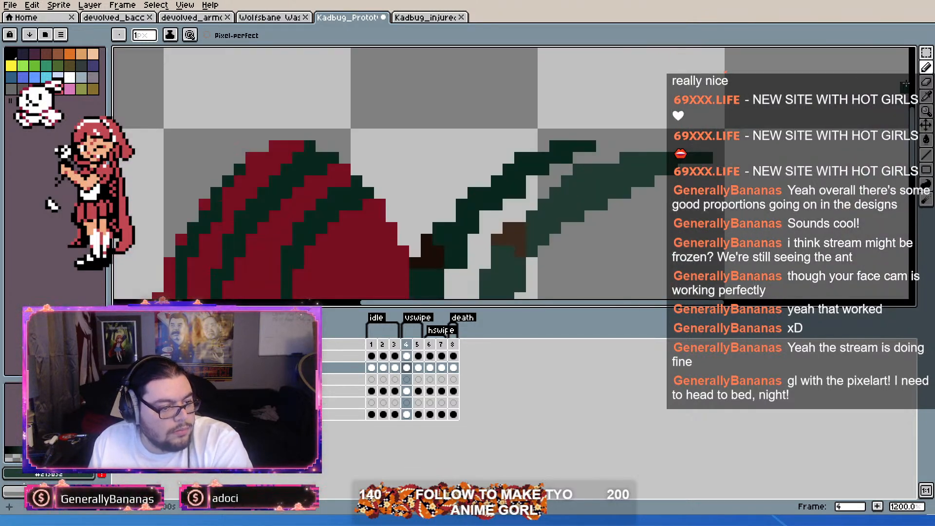
pyautogui.click(927, 82)
pyautogui.scroll(-5, 626, 169)
pyautogui.scroll(3, 622, 168)
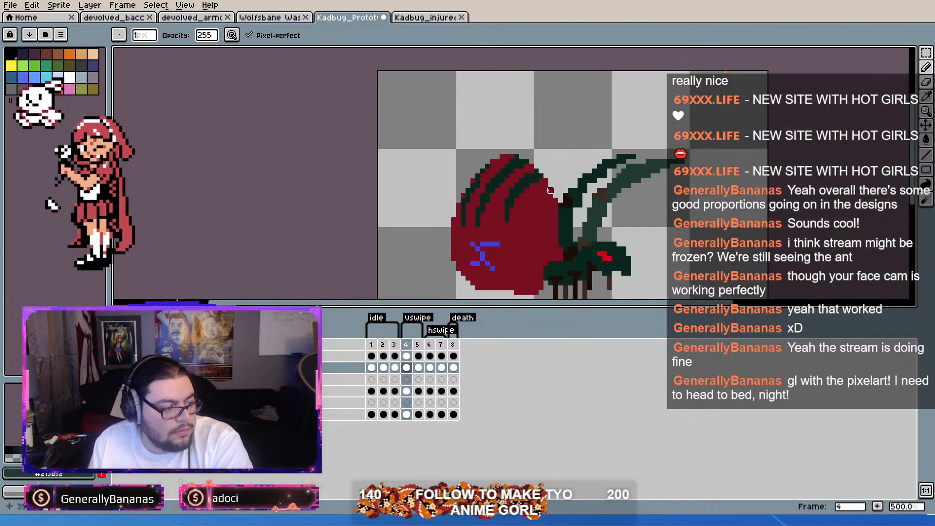
pyautogui.keyDown('alt'); pyautogui.click(581, 198); pyautogui.keyUp('alt')
pyautogui.click(926, 67)
pyautogui.scroll(1, 610, 199)
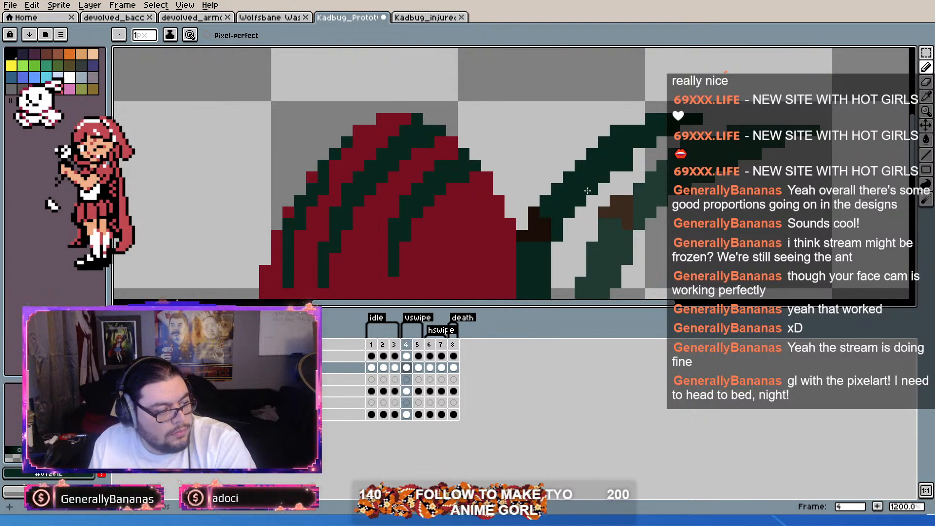
# Step: Add a stepped line of dark green pixels along the near forearm's underside in the first vswipe frame
pyautogui.scroll(-4, 633, 167)
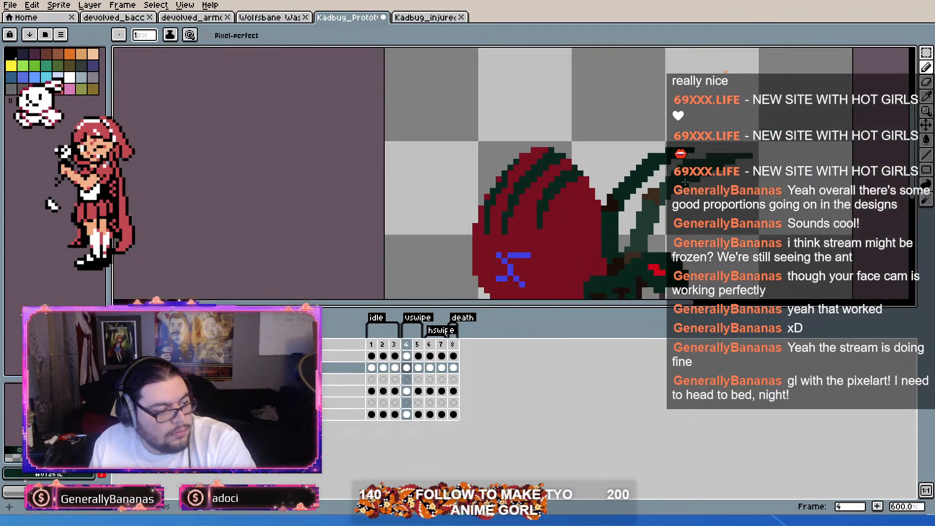
pyautogui.scroll(2, 648, 167)
pyautogui.scroll(-2, 648, 167)
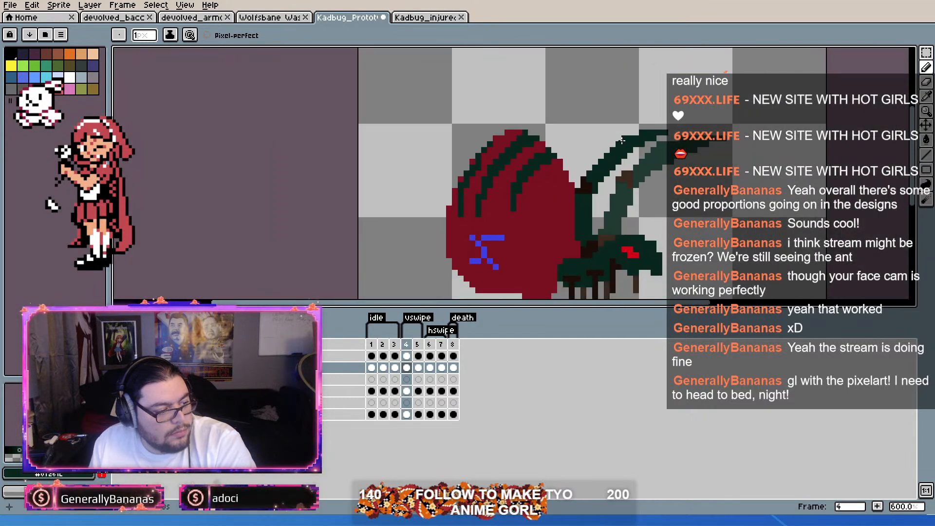
pyautogui.scroll(2, 618, 150)
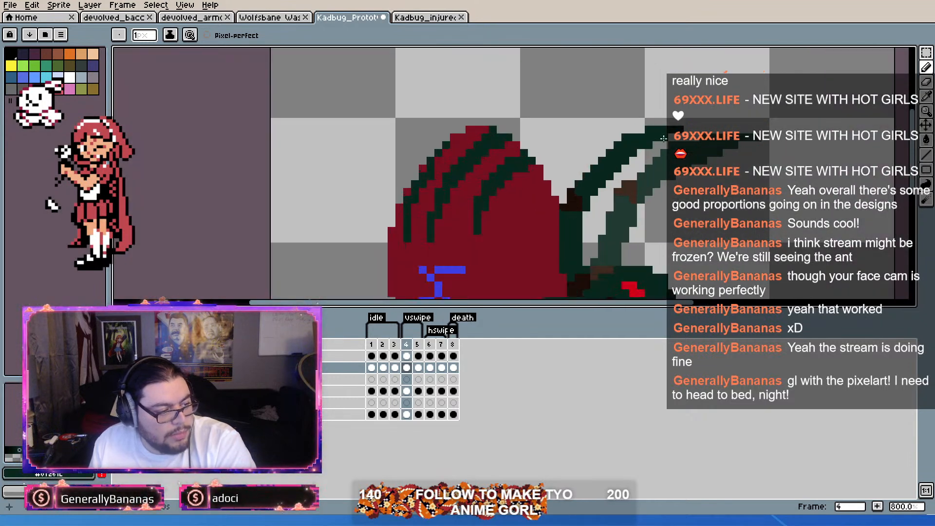
pyautogui.scroll(1, 590, 176)
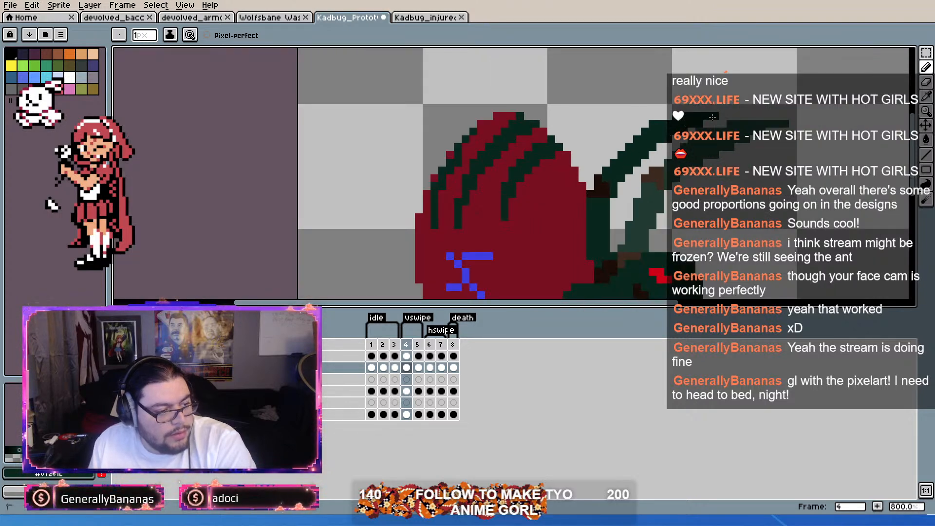
pyautogui.scroll(1, 645, 160)
pyautogui.moveTo(753, 152); pyautogui.dragTo(698, 145)
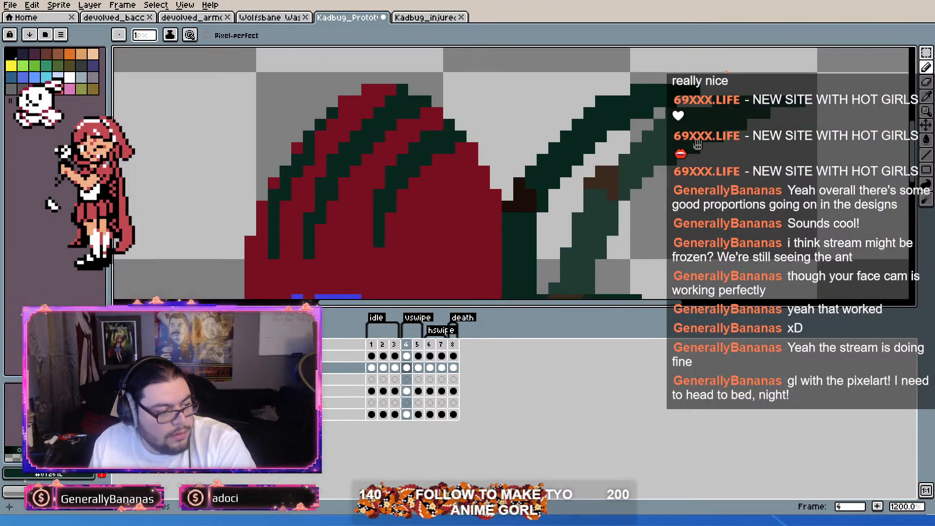
pyautogui.click(596, 147)
pyautogui.click(585, 158)
pyautogui.click(607, 136)
pyautogui.click(622, 132)
pyautogui.click(637, 121)
pyautogui.click(649, 120)
pyautogui.click(658, 111)
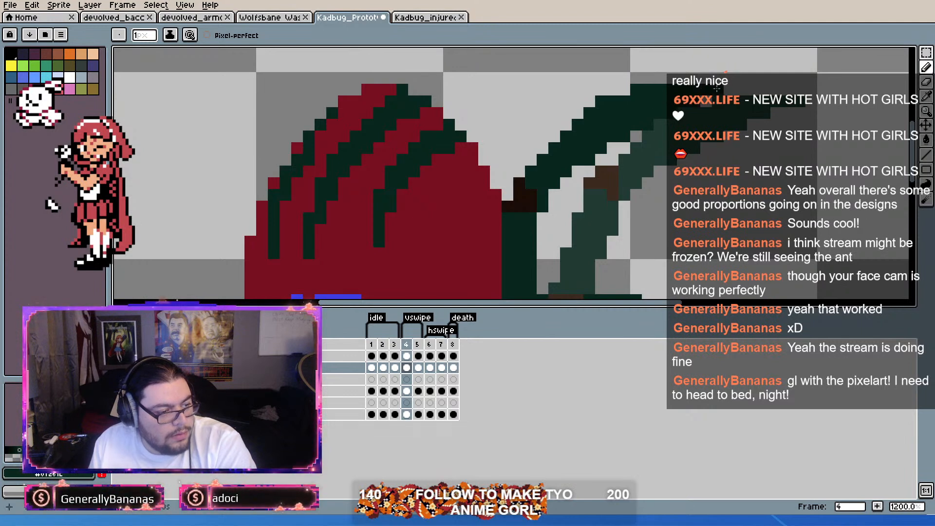
# Step: Trim the near forearm's upper edge in the first vswipe frame and smooth its curve with a few dark green pixels
pyautogui.moveTo(648, 84); pyautogui.dragTo(576, 125)
pyautogui.rightClick(563, 132)
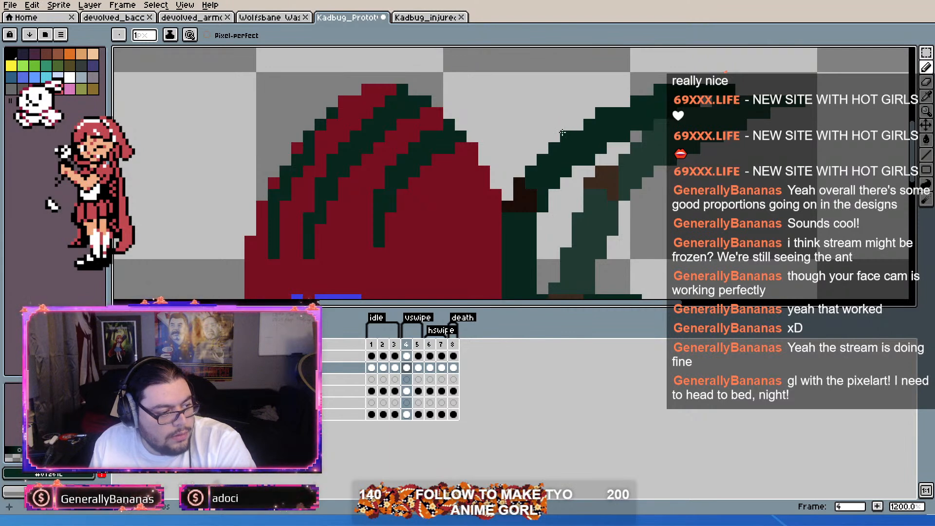
pyautogui.scroll(-2, 563, 133)
pyautogui.scroll(2, 606, 190)
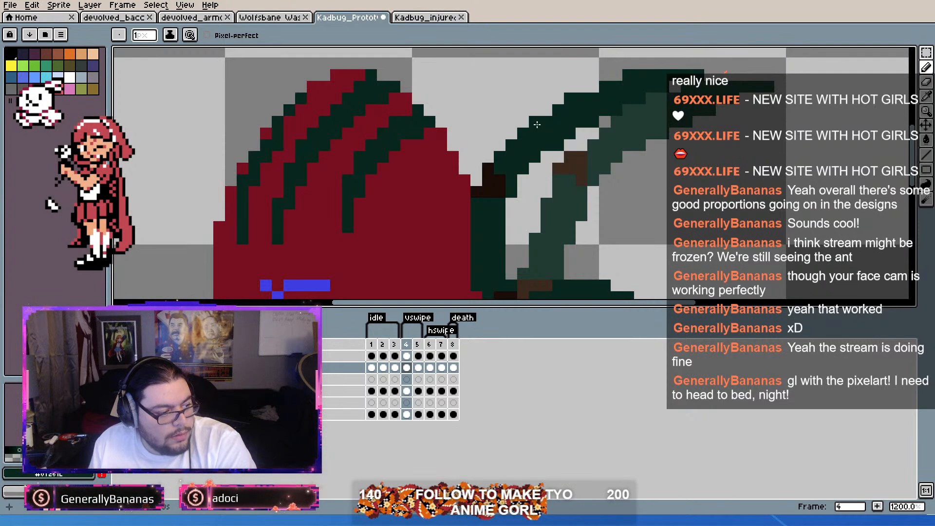
pyautogui.click(546, 110)
pyautogui.click(558, 98)
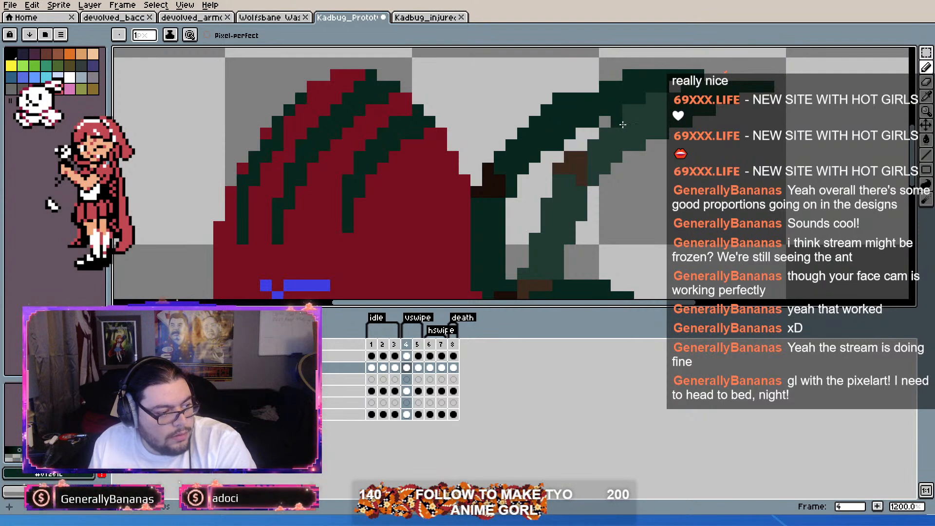
pyautogui.click(593, 86)
pyautogui.scroll(-2, 594, 88)
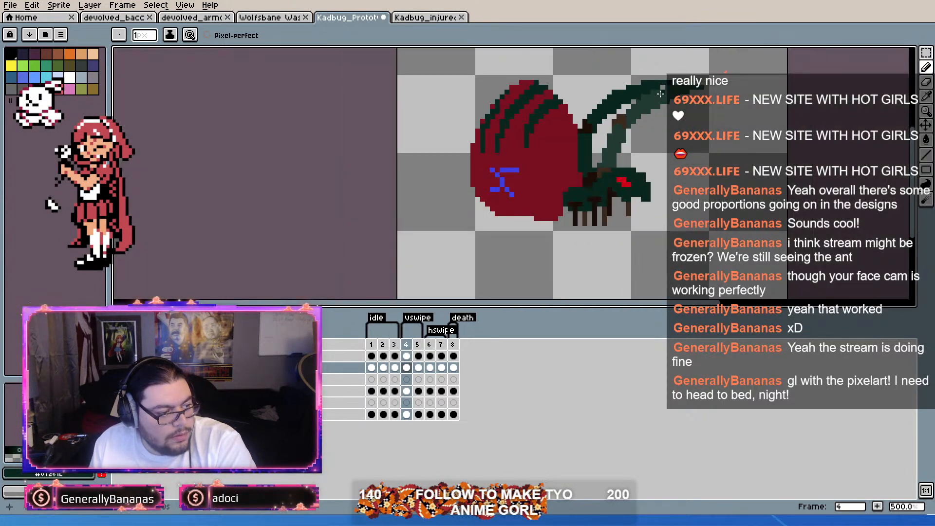
pyautogui.scroll(2, 596, 101)
pyautogui.scroll(-2, 597, 101)
pyautogui.scroll(2, 579, 140)
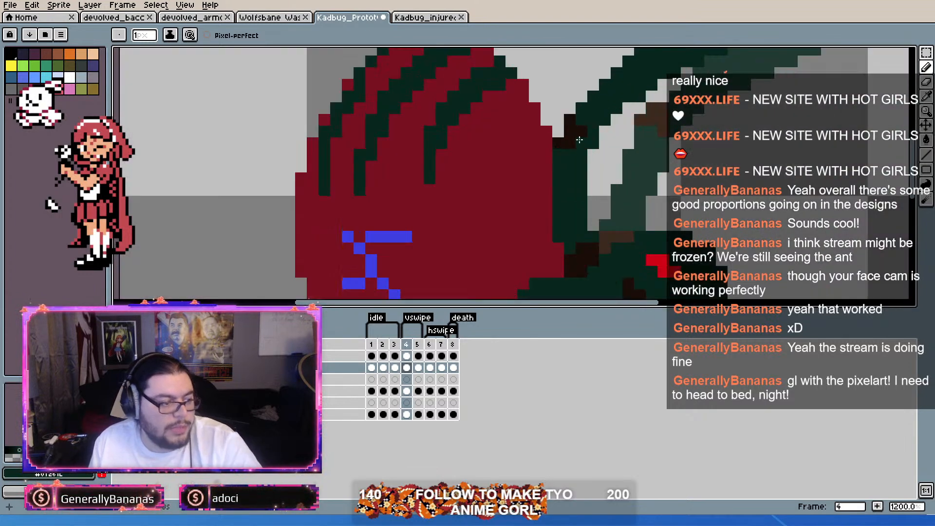
# Step: Fill in the near elbow with a dark brown pixel in the first vswipe frame
pyautogui.click(558, 136)
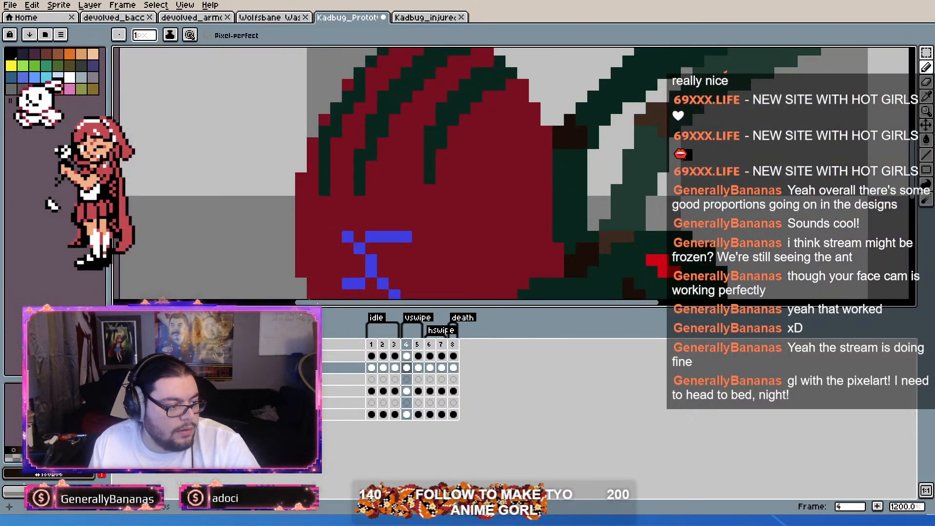
pyautogui.scroll(-2, 561, 139)
pyautogui.scroll(2, 591, 151)
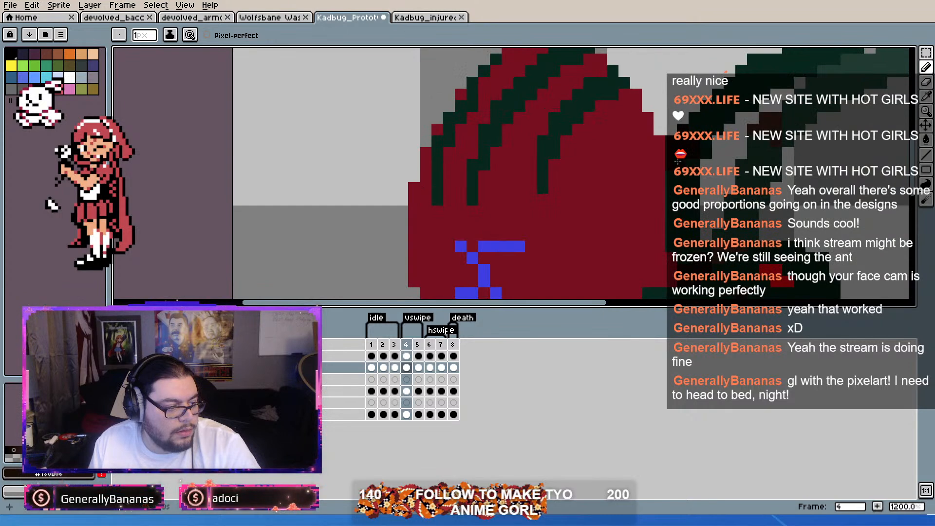
pyautogui.scroll(-4, 721, 164)
pyautogui.scroll(1, 813, 149)
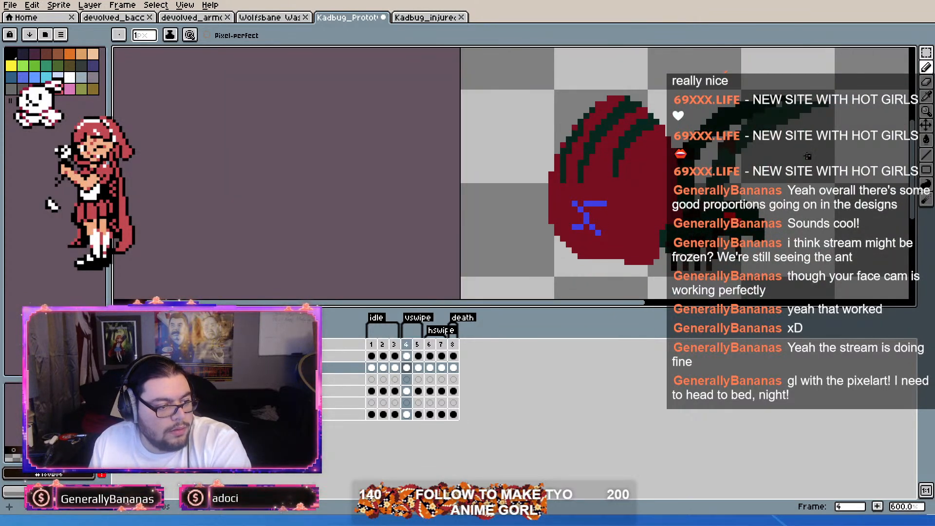
# Step: Fill in and smooth the near forearm with dark green pixels in the second vswipe frame
pyautogui.press('Right')
pyautogui.scroll(3, 639, 200)
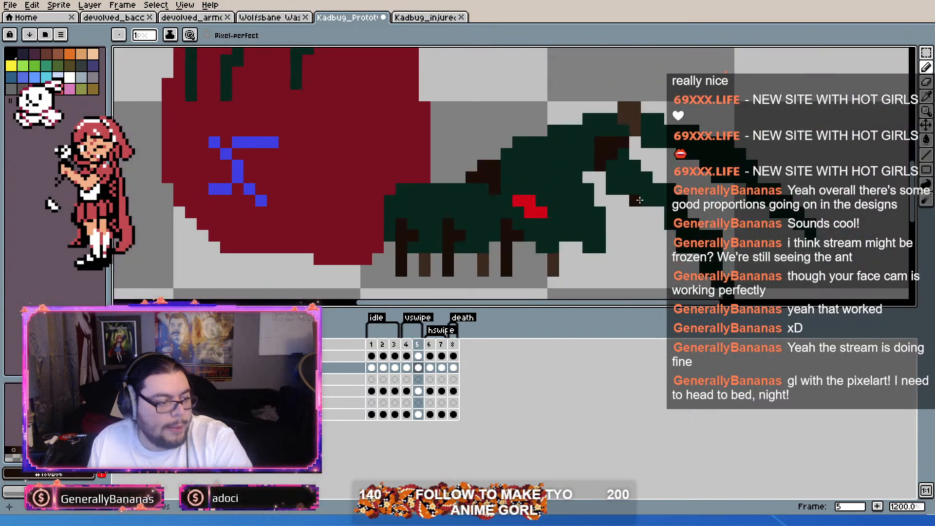
pyautogui.keyDown('alt'); pyautogui.click(639, 178); pyautogui.keyUp('alt')
pyautogui.moveTo(639, 171)
pyautogui.mouseDown()
pyautogui.moveTo(612, 145)
pyautogui.moveTo(639, 155)
pyautogui.mouseUp()
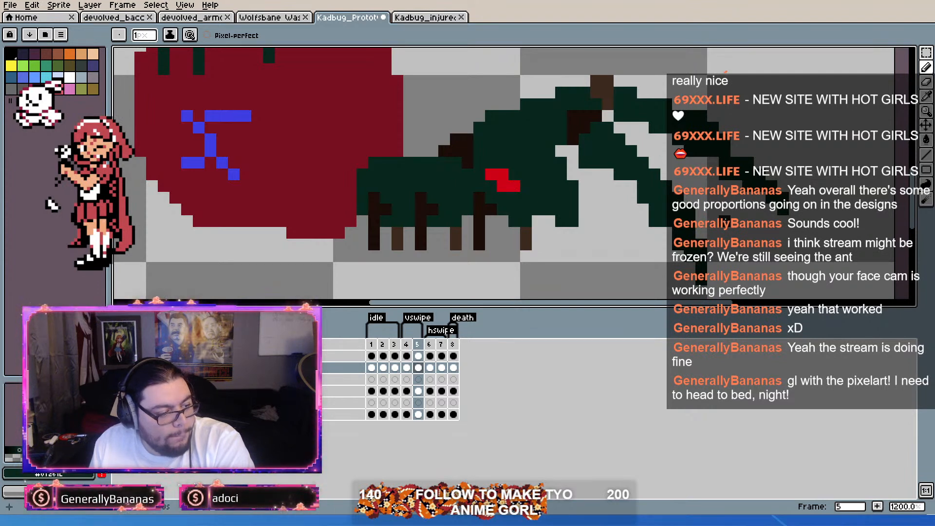
pyautogui.scroll(-1, 701, 229)
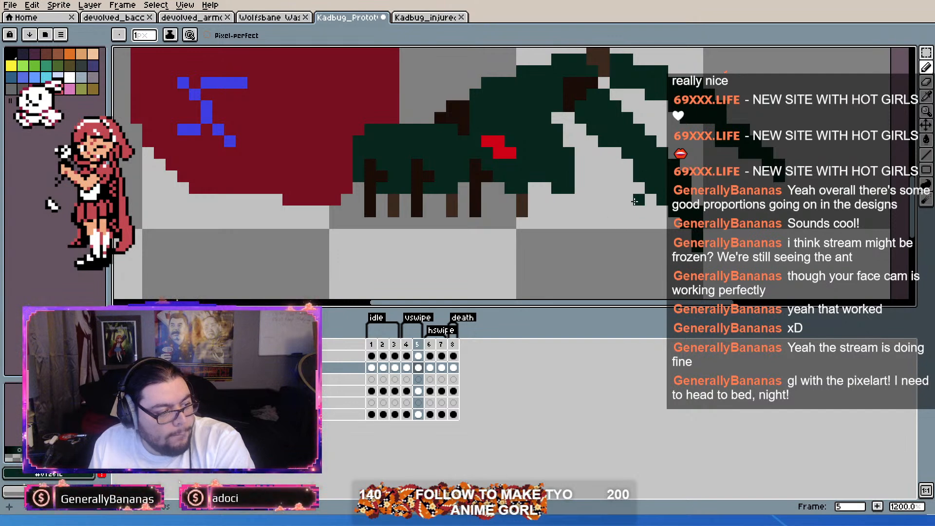
pyautogui.scroll(-1, 602, 205)
pyautogui.scroll(1, 602, 205)
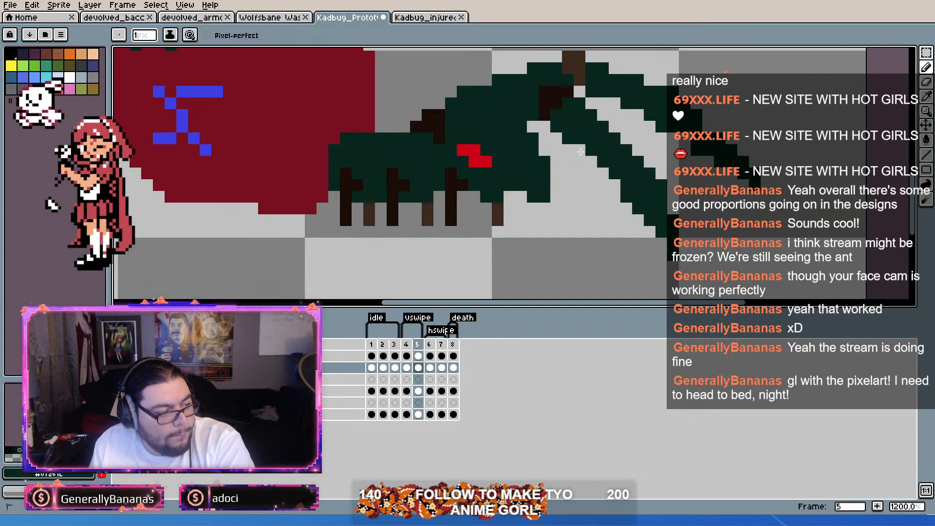
pyautogui.scroll(-1, 635, 201)
pyautogui.scroll(1, 635, 200)
pyautogui.scroll(-1, 715, 197)
pyautogui.scroll(1, 715, 197)
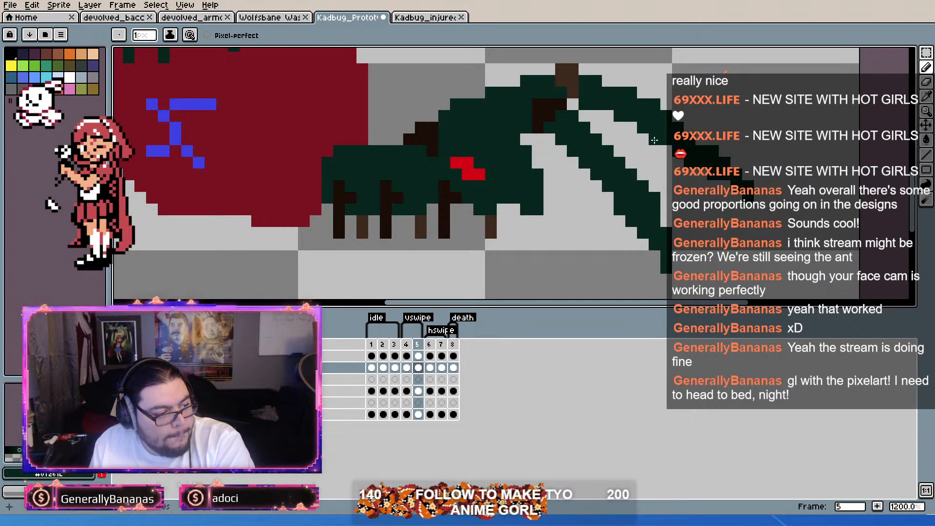
# Step: Reshape the far forearm in the second vswipe frame into a shorter arc that curves down to a pointed tip
pyautogui.scroll(-3, 702, 210)
pyautogui.scroll(3, 702, 210)
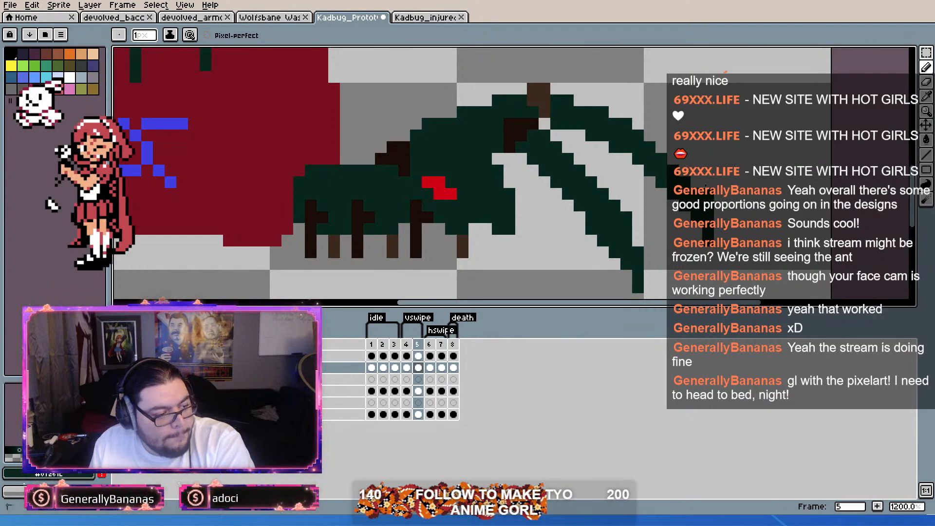
pyautogui.scroll(-3, 658, 168)
pyautogui.scroll(3, 658, 168)
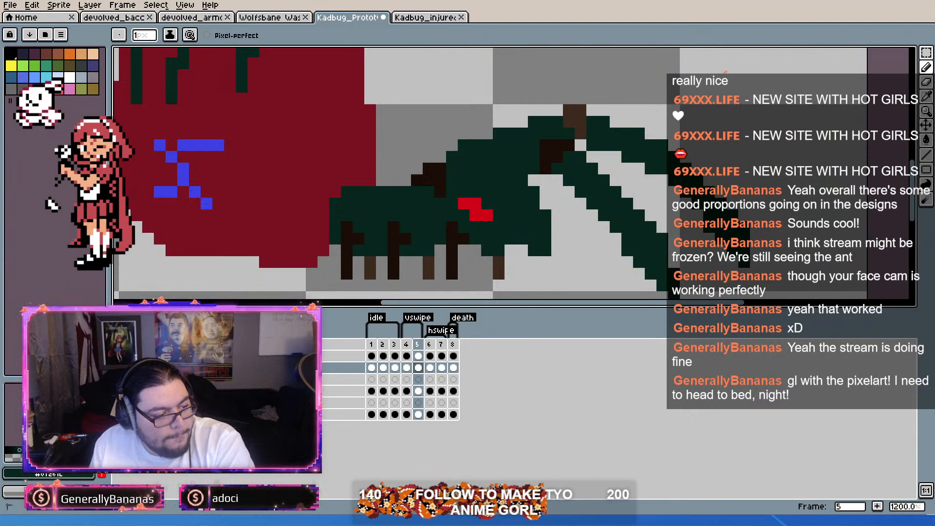
pyautogui.scroll(-2, 720, 229)
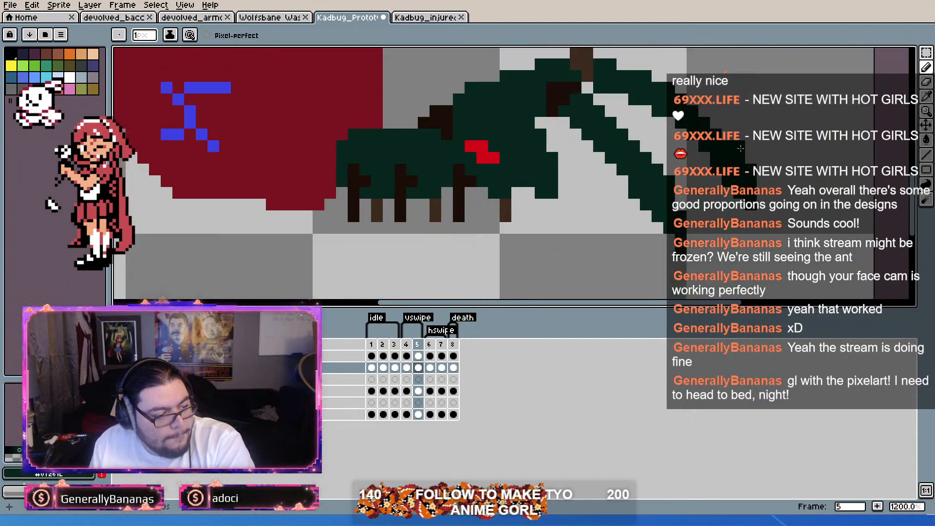
pyautogui.scroll(2, 729, 179)
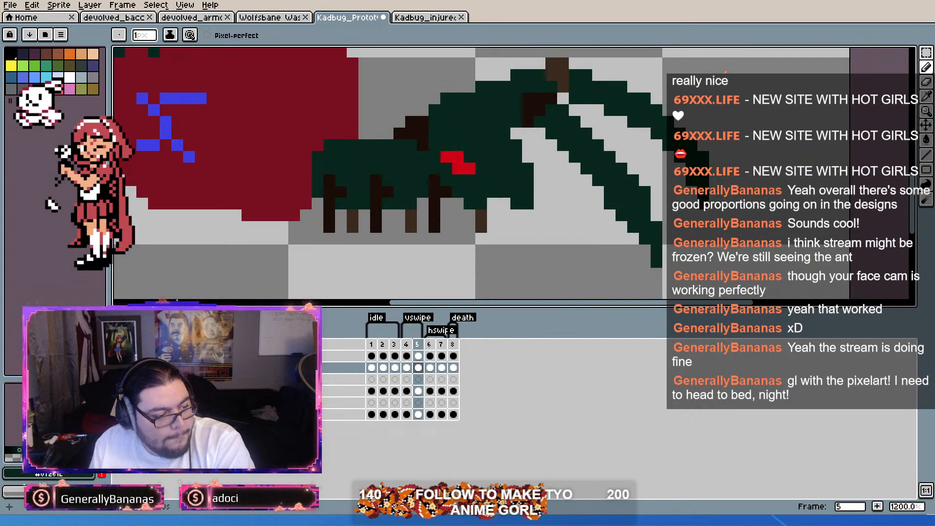
pyautogui.scroll(-2, 691, 181)
pyautogui.scroll(2, 678, 142)
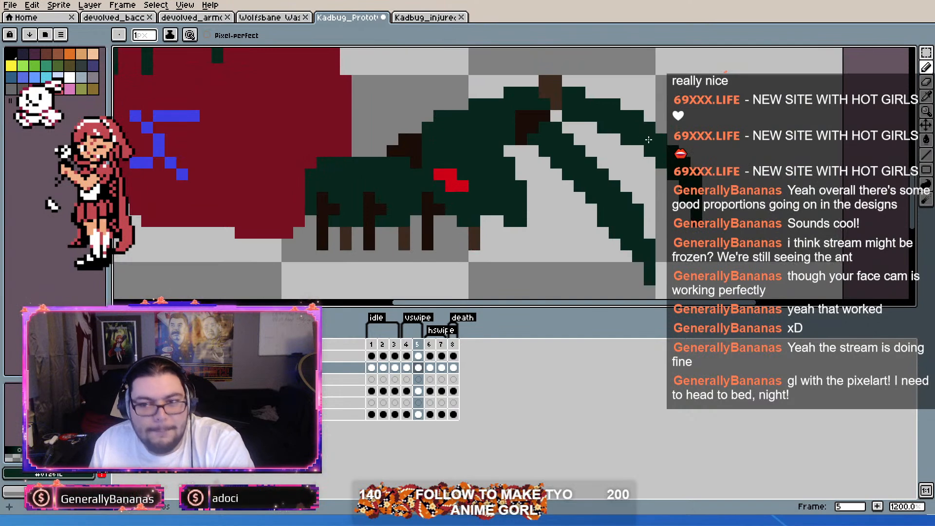
pyautogui.scroll(1, 466, 120)
pyautogui.scroll(-2, 467, 120)
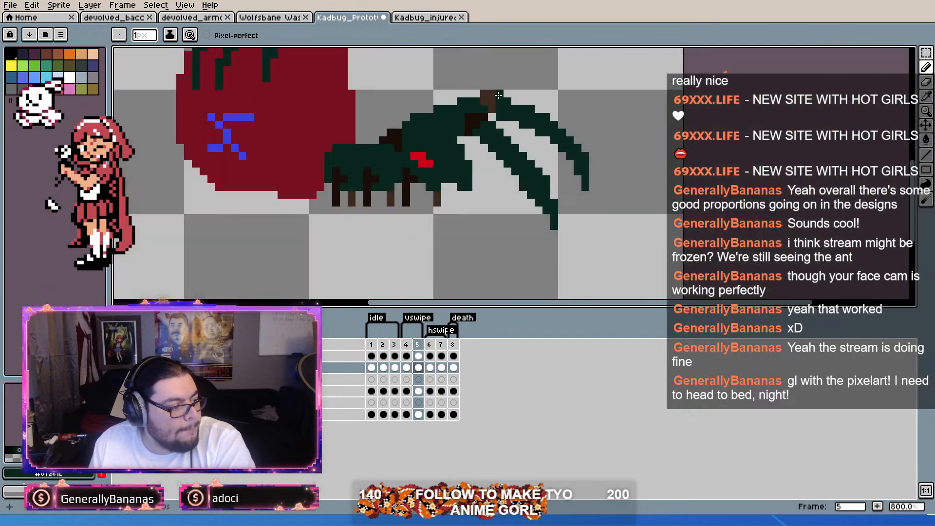
# Step: Thicken the far forearm's upper outer edge with dark green pixels in the second vswipe frame
pyautogui.scroll(2, 500, 92)
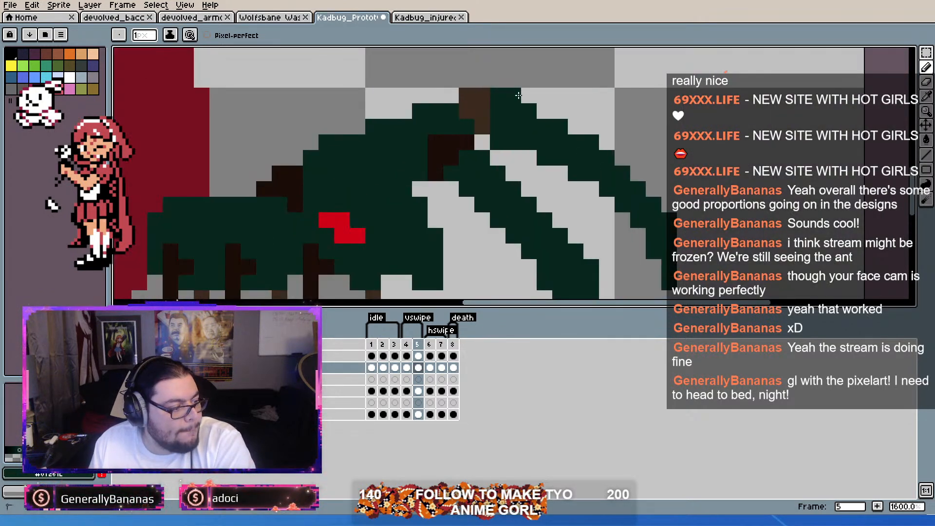
pyautogui.click(575, 127)
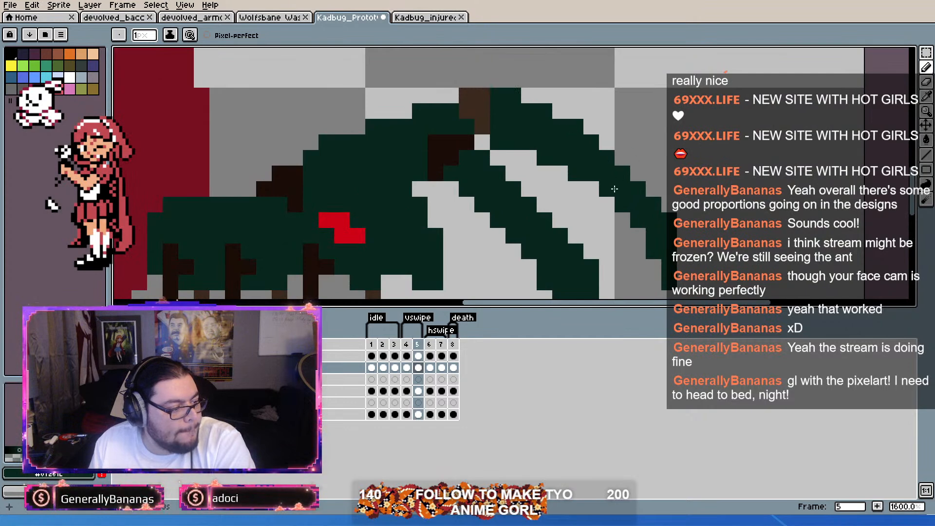
pyautogui.moveTo(610, 173); pyautogui.dragTo(609, 148)
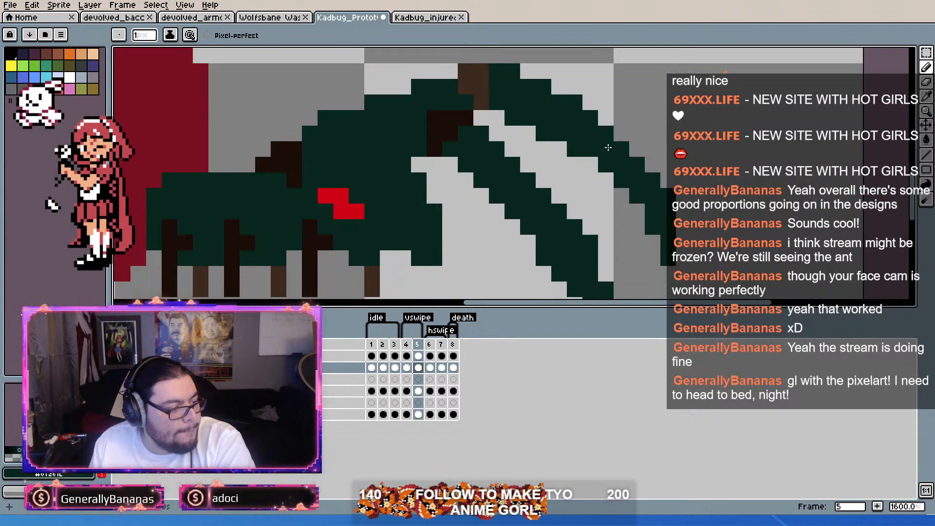
pyautogui.click(606, 118)
pyautogui.click(621, 133)
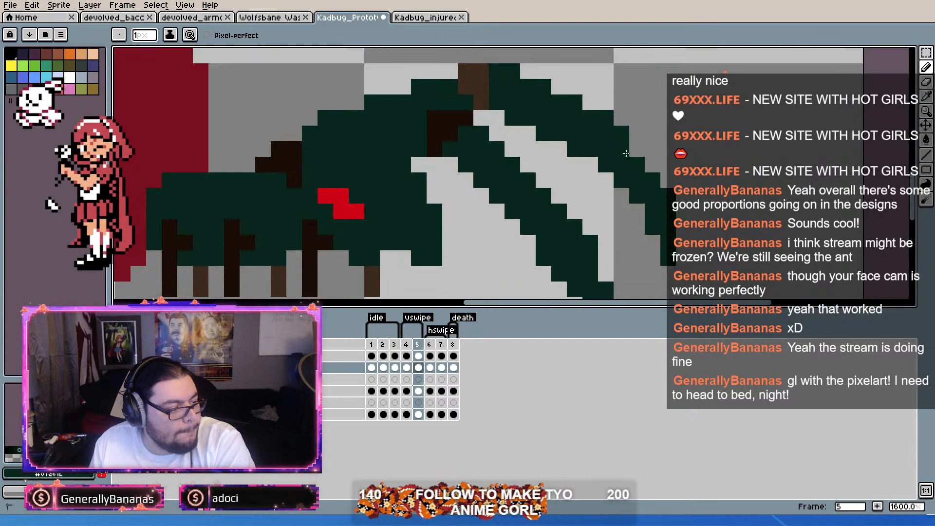
pyautogui.click(649, 169)
pyautogui.click(634, 151)
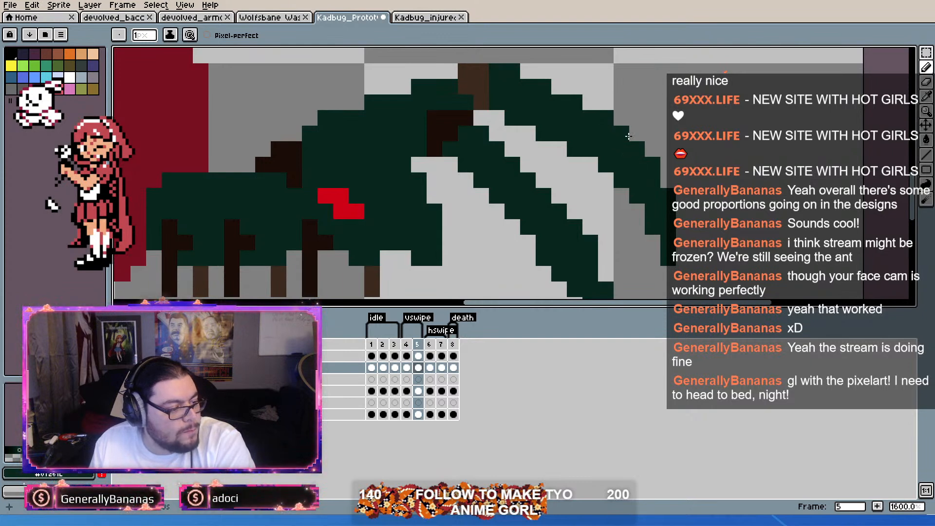
pyautogui.scroll(-3, 642, 105)
pyautogui.scroll(2, 667, 119)
pyautogui.scroll(-2, 666, 122)
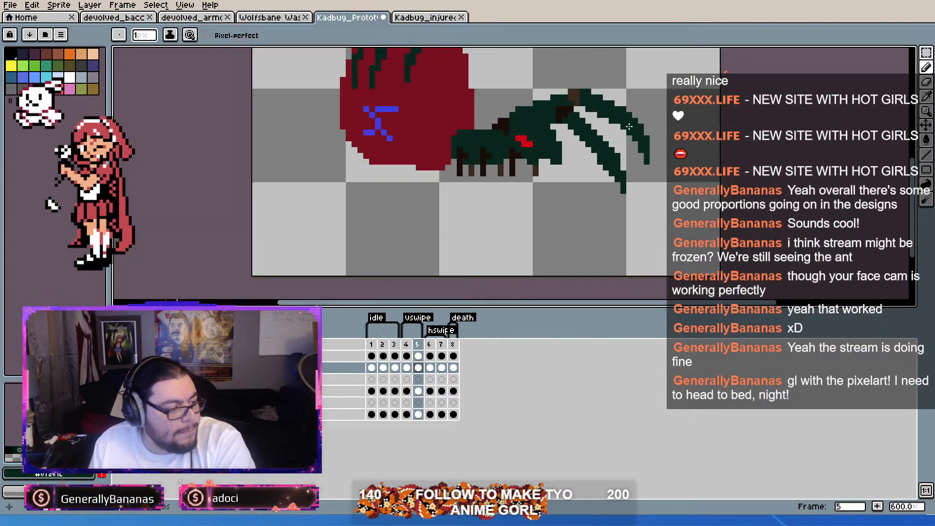
pyautogui.scroll(2, 629, 126)
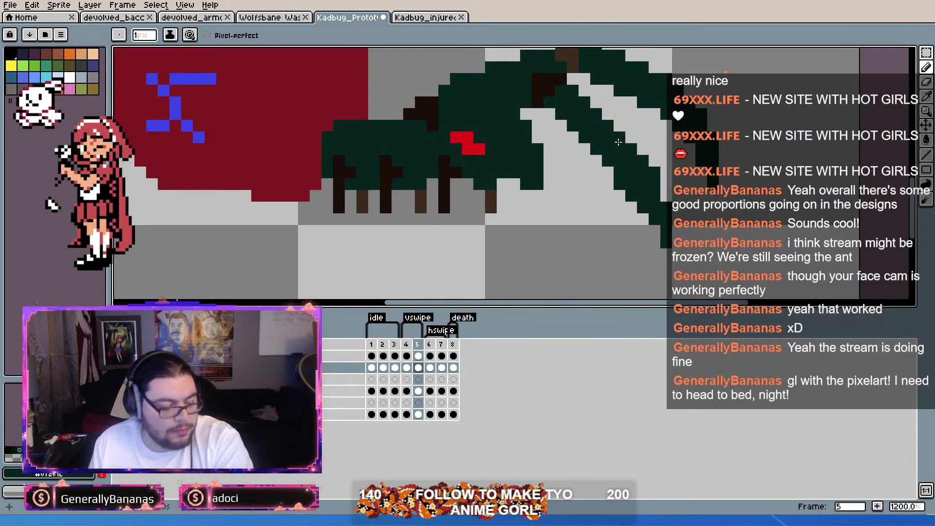
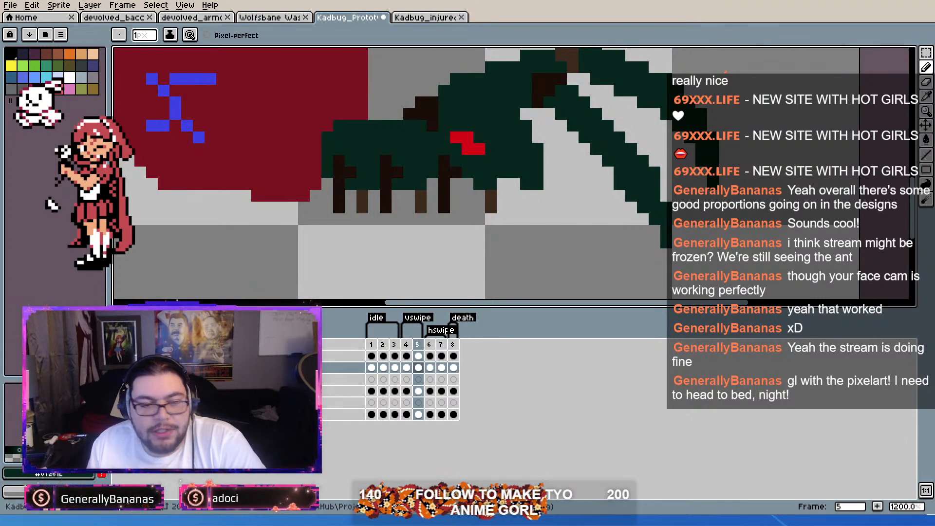
# Step: Reshape the near forearm in the second vswipe frame, adding dark green along its upper edge and trimming its lower edge into a slimmer curve
pyautogui.scroll(1, 626, 160)
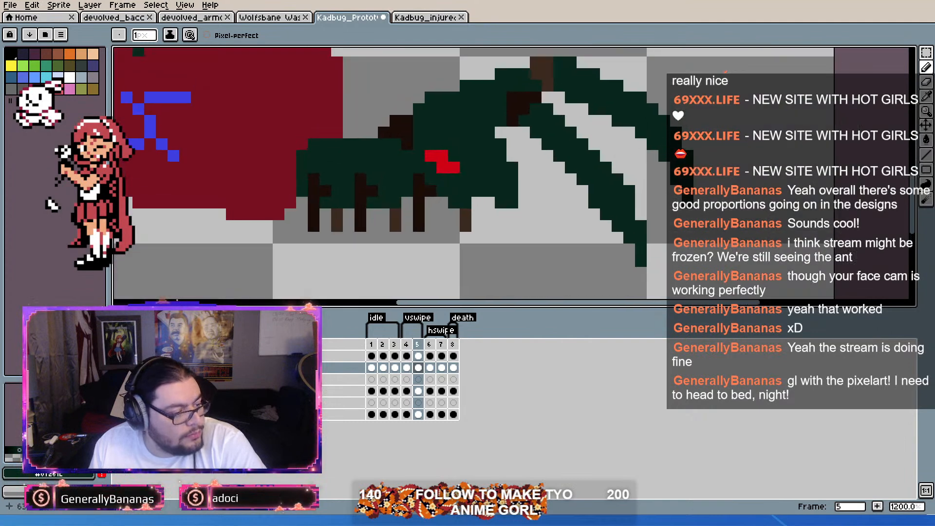
pyautogui.scroll(-1, 626, 160)
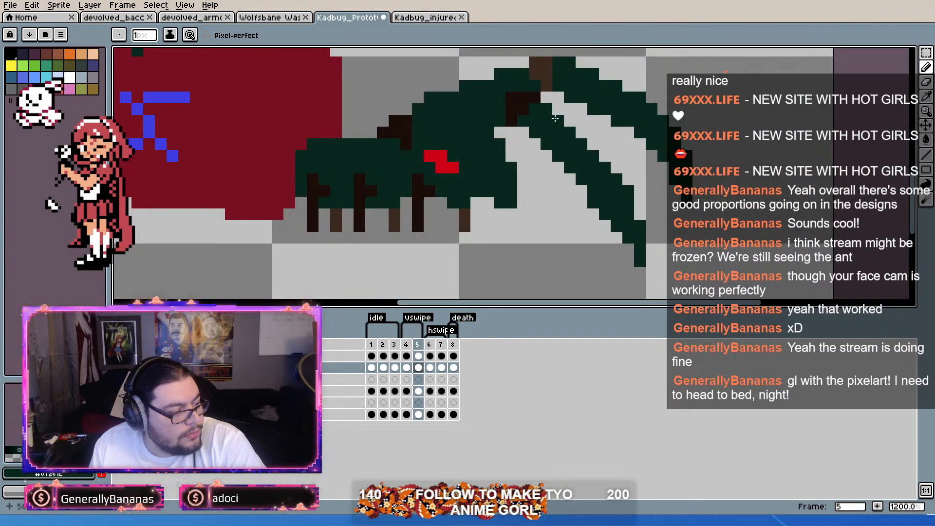
pyautogui.moveTo(561, 123)
pyautogui.mouseDown()
pyautogui.moveTo(590, 147)
pyautogui.moveTo(583, 124)
pyautogui.moveTo(619, 176)
pyautogui.moveTo(618, 160)
pyautogui.moveTo(642, 218)
pyautogui.moveTo(644, 183)
pyautogui.mouseUp()
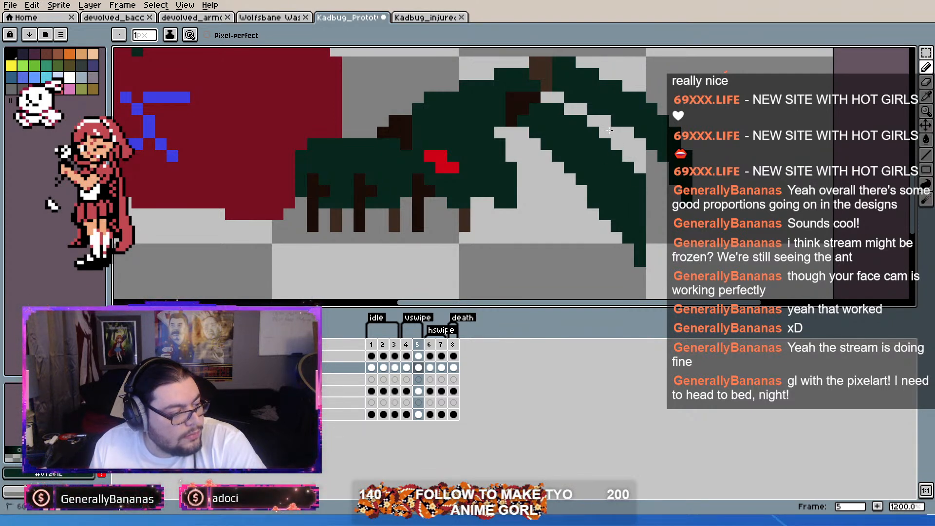
pyautogui.moveTo(530, 140)
pyautogui.mouseDown()
pyautogui.moveTo(590, 188)
pyautogui.moveTo(588, 171)
pyautogui.moveTo(628, 227)
pyautogui.mouseUp()
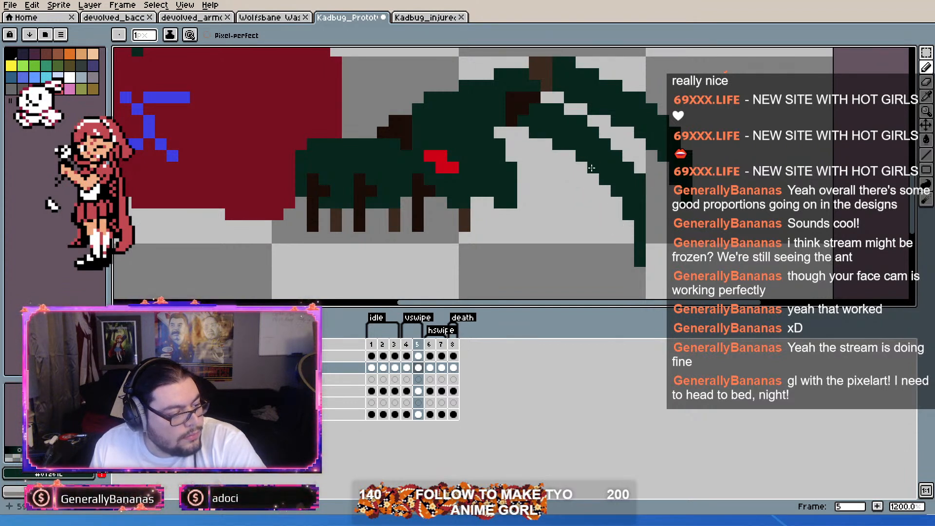
pyautogui.scroll(-3, 611, 188)
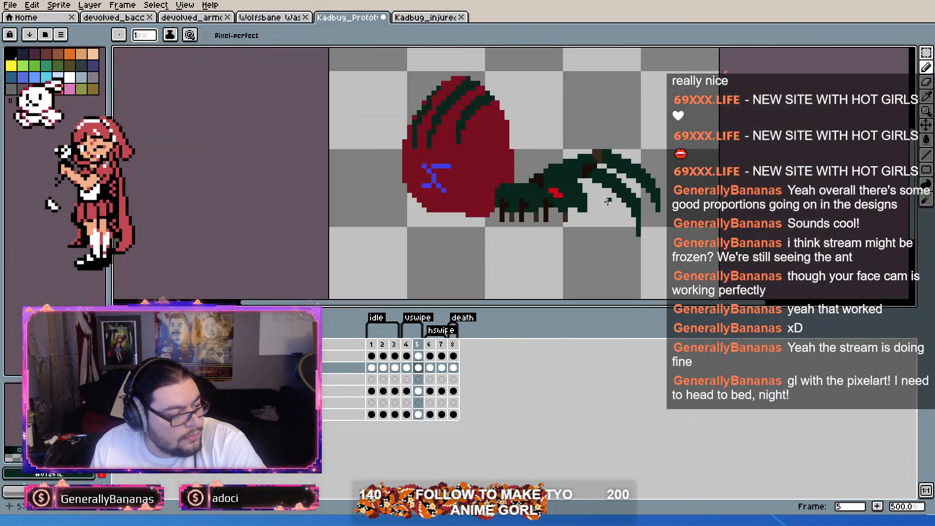
# Step: Examine the near forearm's curve and tip in the second vswipe frame, both close up and at full-sprite scale
pyautogui.scroll(4, 619, 204)
pyautogui.scroll(-2, 633, 195)
pyautogui.scroll(2, 651, 183)
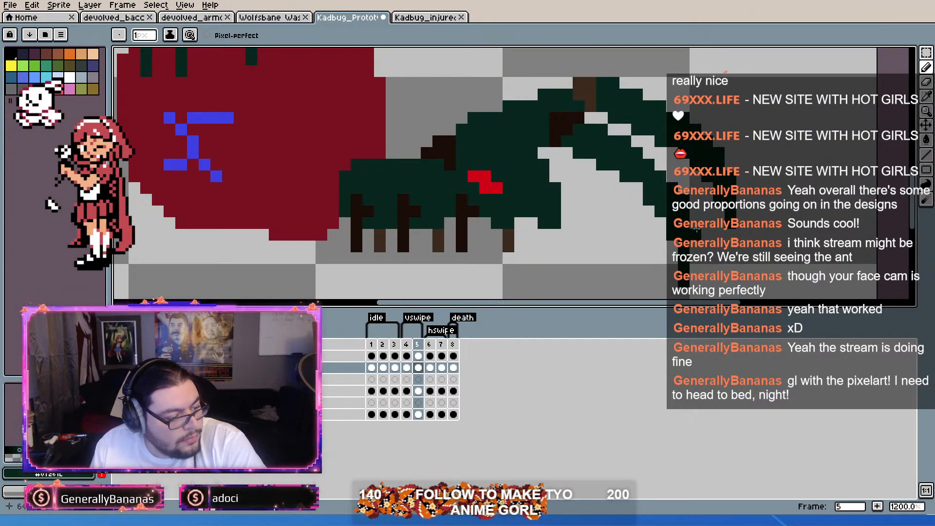
pyautogui.scroll(-2, 696, 291)
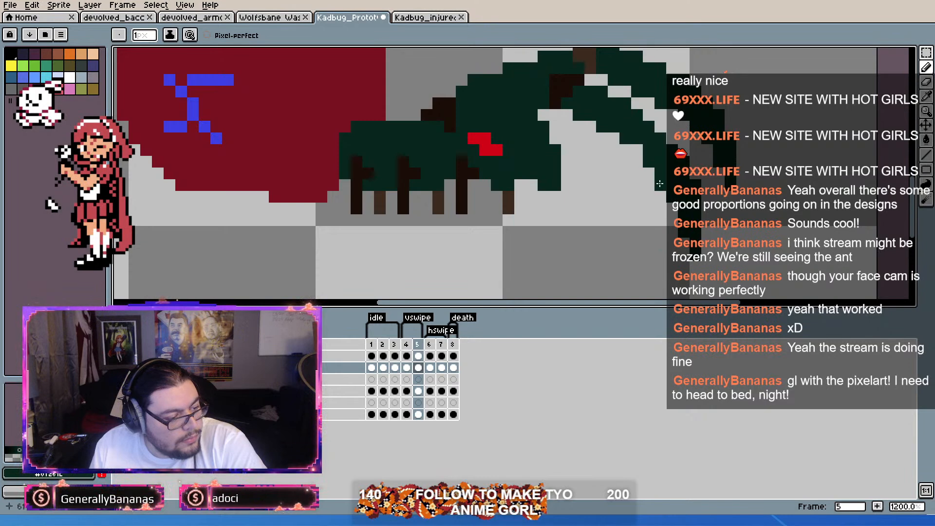
pyautogui.scroll(-1, 671, 214)
pyautogui.scroll(-1, 756, 174)
pyautogui.scroll(2, 752, 178)
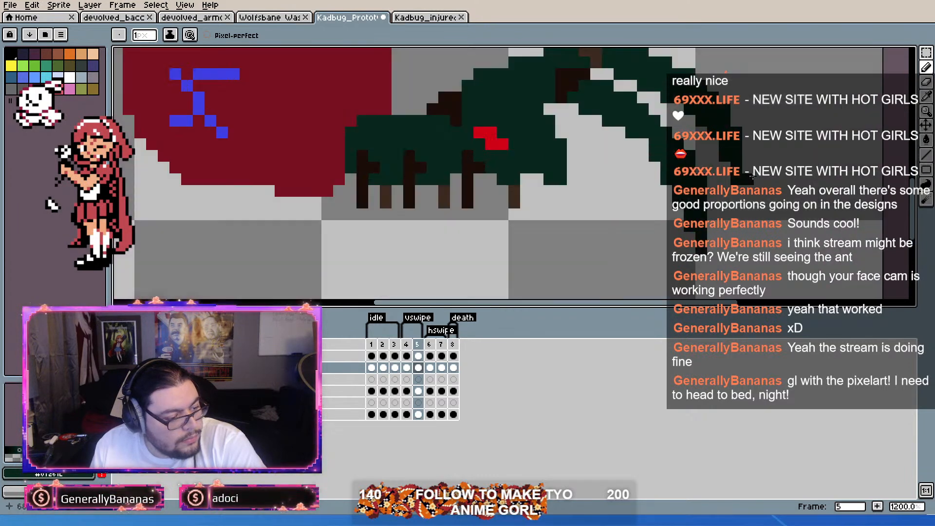
pyautogui.scroll(-5, 714, 192)
pyautogui.scroll(2, 716, 165)
pyautogui.scroll(2, 716, 165)
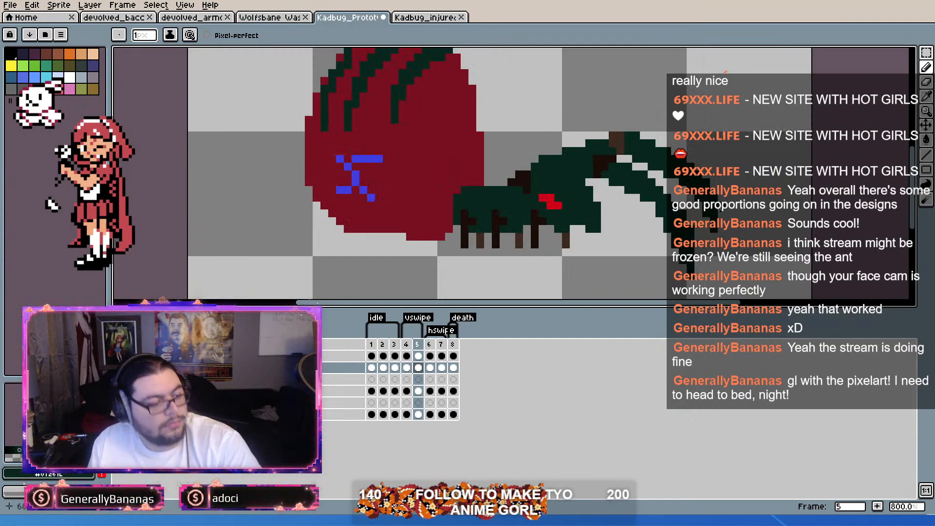
# Step: Compare the arm poses of the second vswipe frame with those in the neighbouring frames
pyautogui.press('Left')
pyautogui.press('Right')
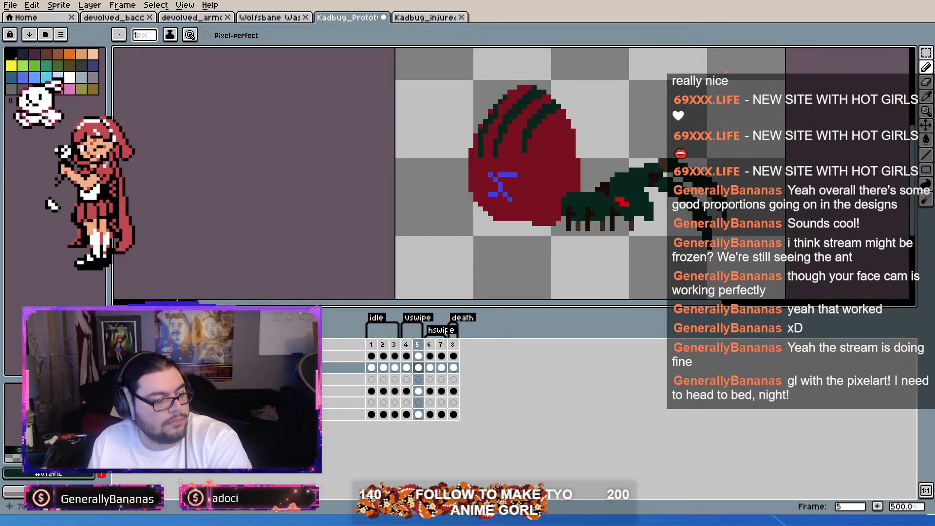
pyautogui.scroll(4, 743, 214)
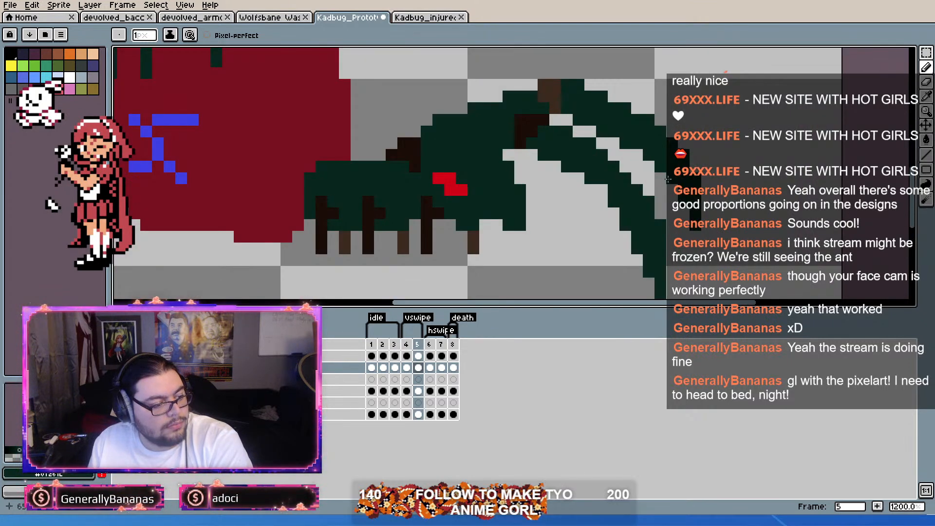
pyautogui.scroll(-1, 709, 208)
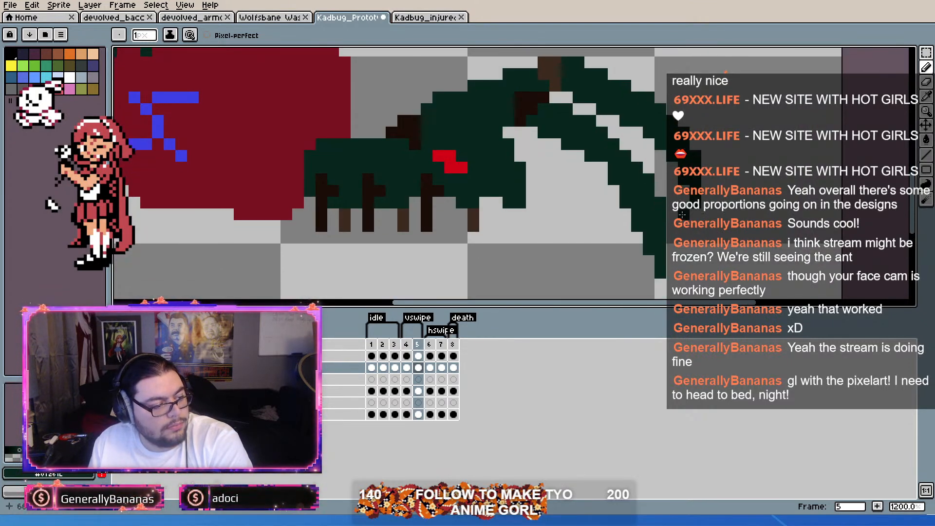
pyautogui.scroll(-4, 697, 161)
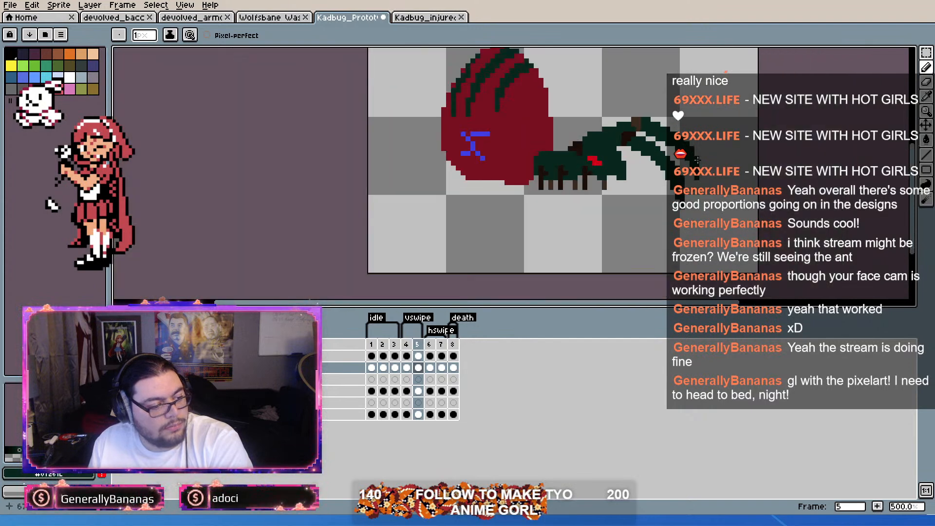
pyautogui.press('Right')
pyautogui.press('Left')
pyautogui.press('Right')
pyautogui.press('Left')
pyautogui.press('Right')
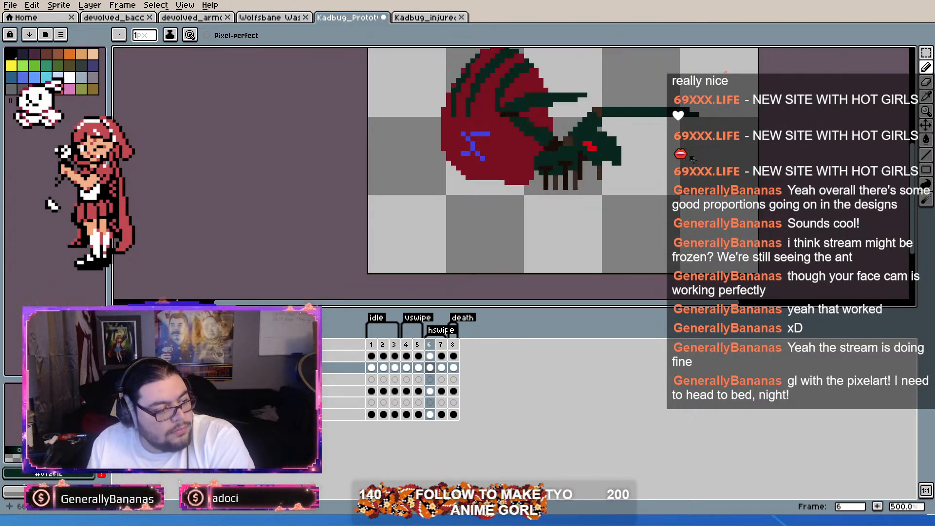
pyautogui.scroll(2, 695, 161)
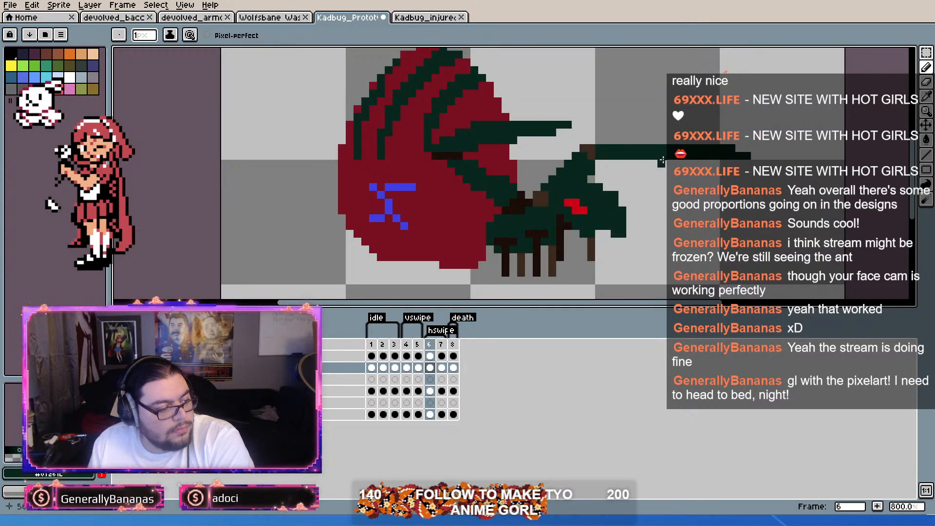
# Step: Recolor the far arm in the second vswipe frame with the muted green of the first vswipe frame, restoring overpainted near-arm pixels to dark green
pyautogui.press('Left')
pyautogui.press('Left')
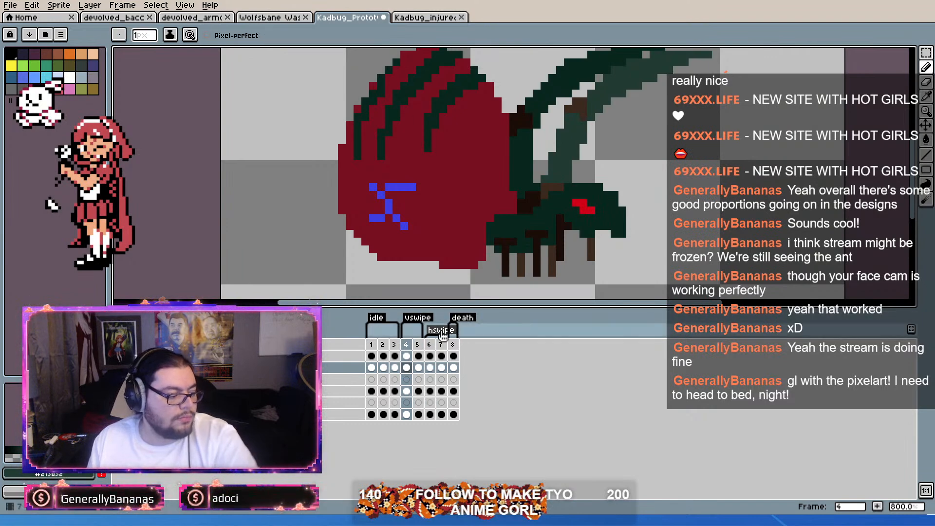
pyautogui.press('Right')
pyautogui.scroll(1, 668, 192)
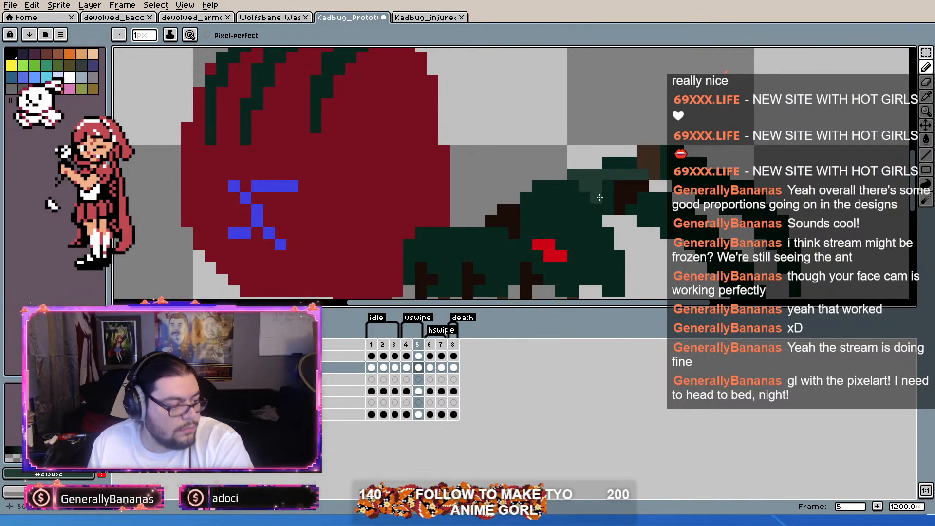
pyautogui.keyDown('alt'); pyautogui.rightClick(585, 200); pyautogui.keyUp('alt')
pyautogui.rightClick(596, 186)
pyautogui.rightClick(584, 186)
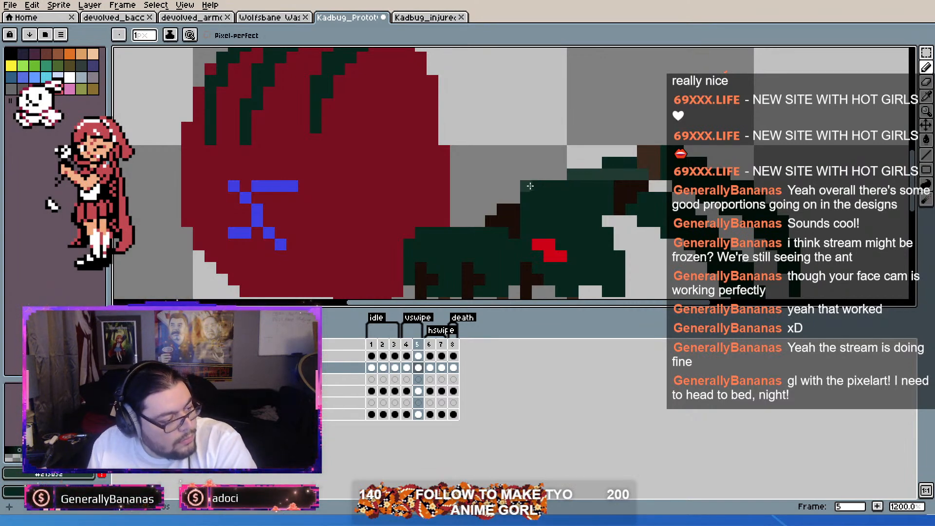
pyautogui.moveTo(544, 186)
pyautogui.mouseDown()
pyautogui.moveTo(652, 164)
pyautogui.moveTo(642, 178)
pyautogui.moveTo(570, 162)
pyautogui.moveTo(589, 165)
pyautogui.mouseUp()
pyautogui.scroll(-1, 603, 171)
pyautogui.scroll(1, 650, 165)
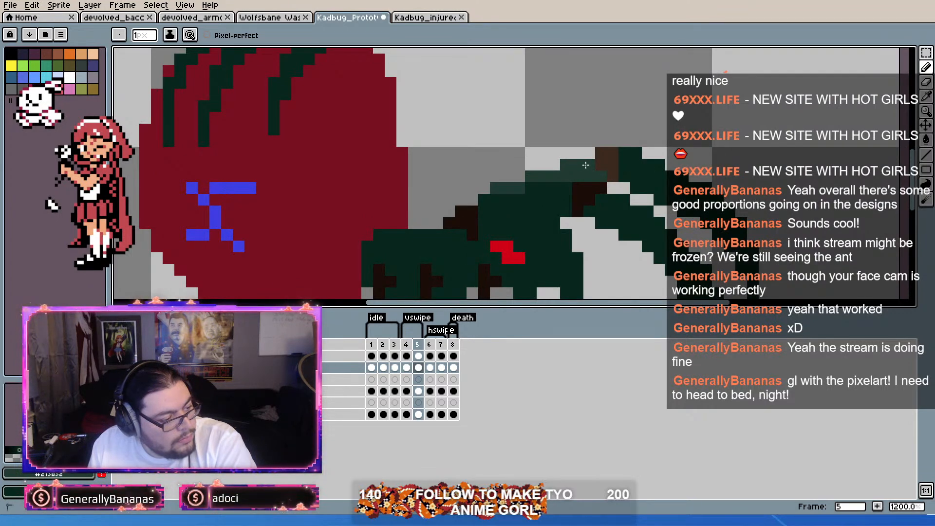
pyautogui.click(927, 140)
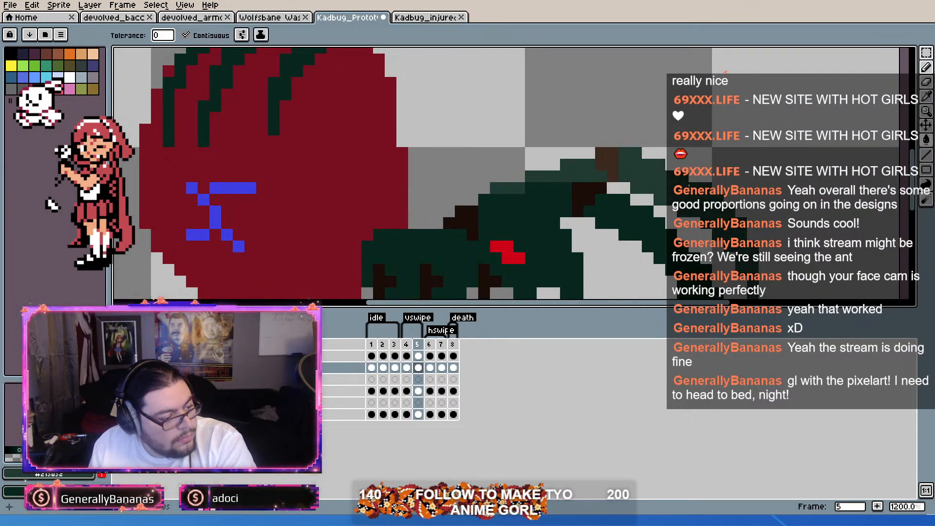
# Step: Recolor the far forearm and upper arm muted green in the first hswipe frame
pyautogui.press('.')
pyautogui.scroll(1, 484, 164)
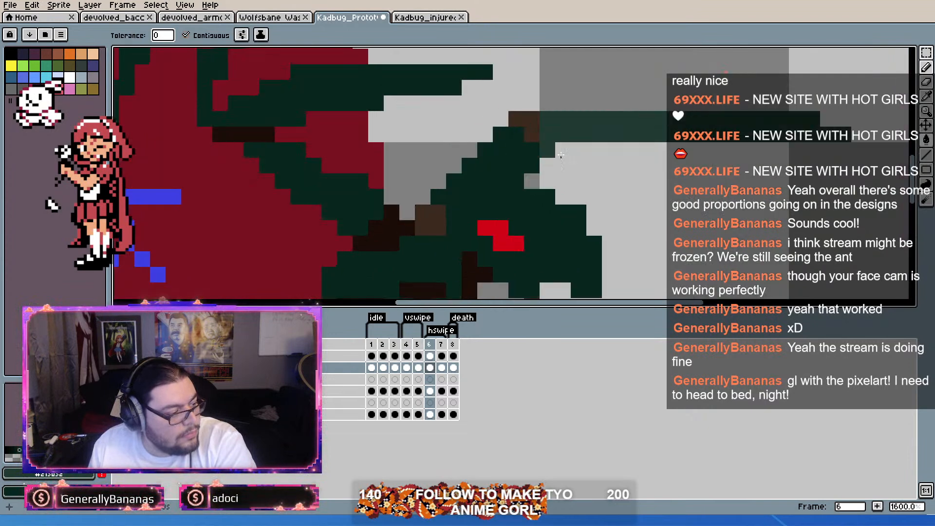
pyautogui.click(503, 169)
pyautogui.moveTo(506, 170); pyautogui.dragTo(540, 148)
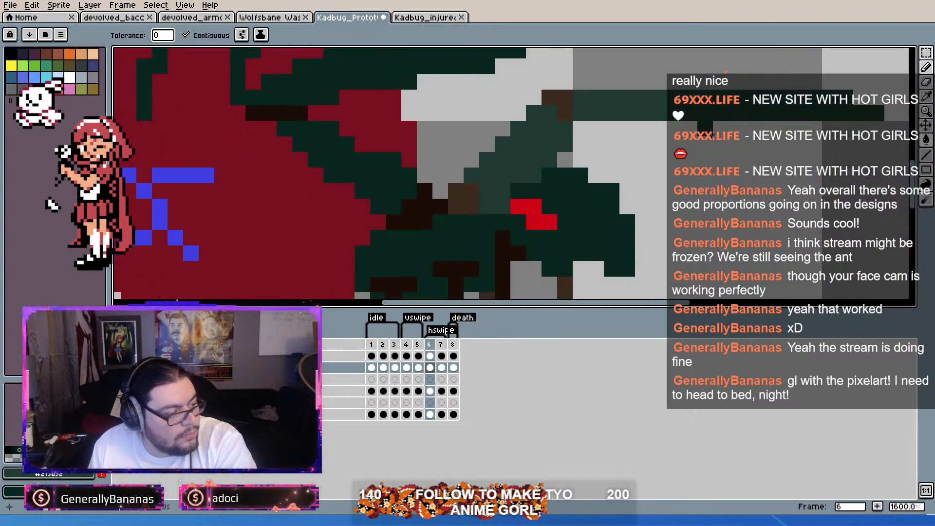
pyautogui.click(927, 67)
pyautogui.moveTo(502, 206)
pyautogui.mouseDown()
pyautogui.moveTo(487, 205)
pyautogui.moveTo(518, 173)
pyautogui.moveTo(534, 175)
pyautogui.mouseUp()
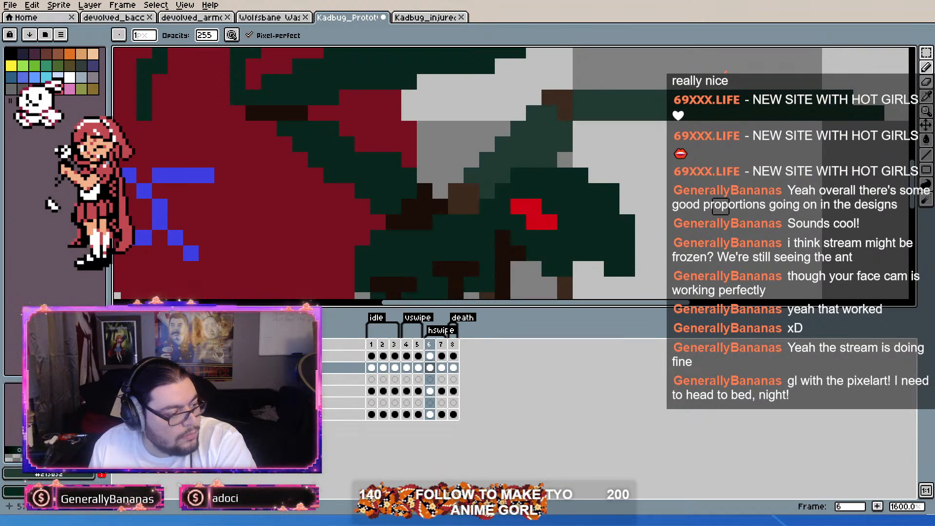
# Step: Compare the far arm's muted green coloring between both vswipe frames and the first hswipe frame
pyautogui.press('Left')
pyautogui.press('Left')
pyautogui.press('Right')
pyautogui.press('Right')
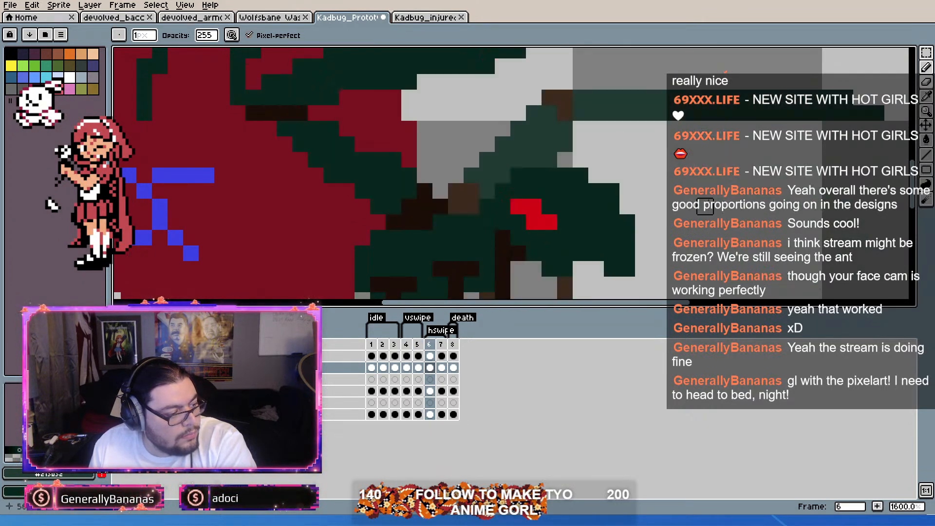
pyautogui.press('Left')
pyautogui.press('Left')
pyautogui.press('Right')
pyautogui.press('Right')
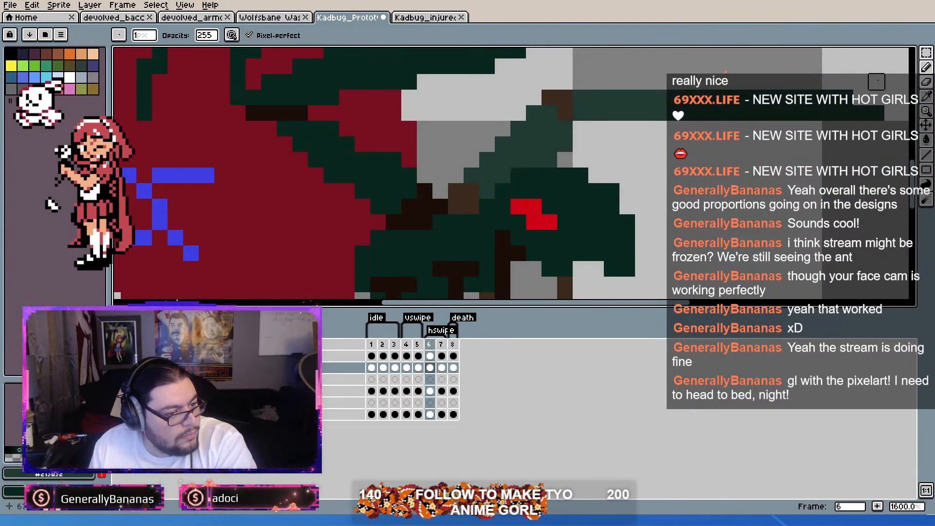
# Step: Paint the visible part of the far upper arm muted green in the second hswipe frame
pyautogui.click(925, 84)
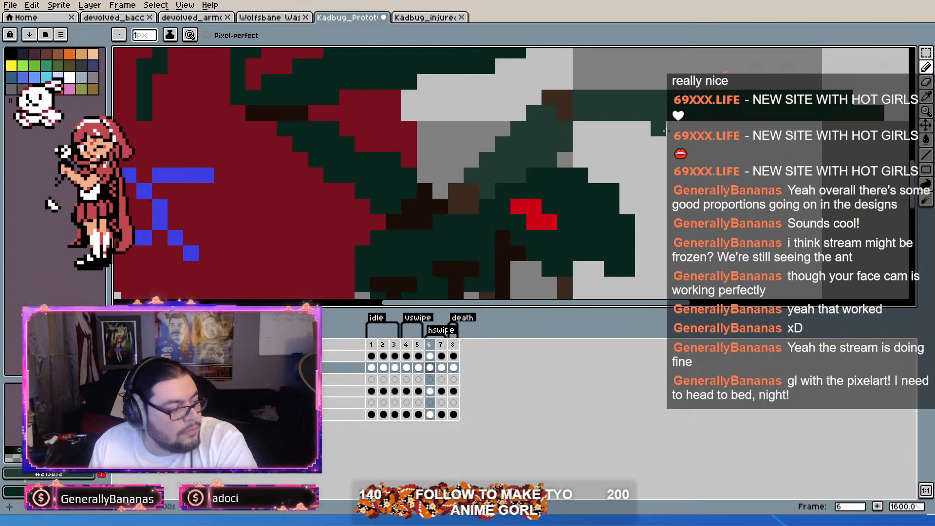
pyautogui.scroll(-3, 672, 133)
pyautogui.press('Right')
pyautogui.scroll(3, 680, 146)
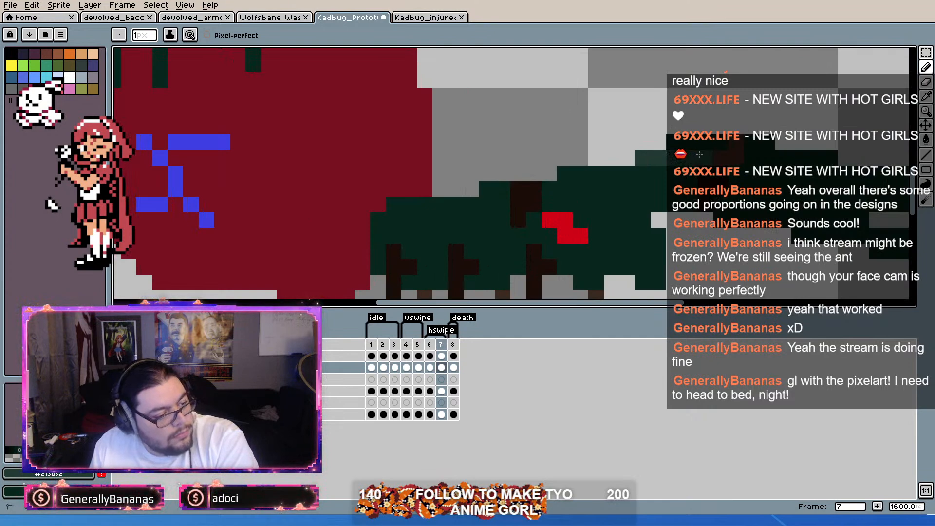
pyautogui.moveTo(806, 170); pyautogui.dragTo(748, 157)
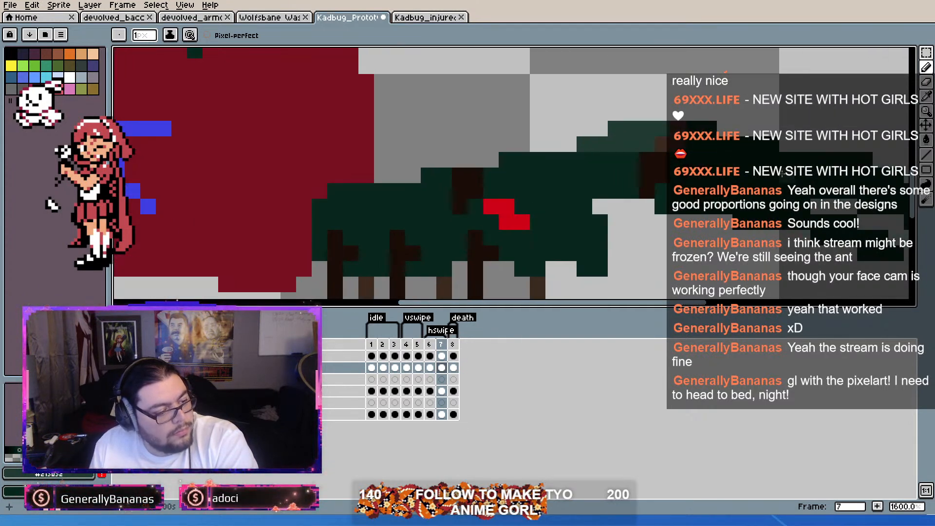
pyautogui.moveTo(829, 177); pyautogui.dragTo(687, 152)
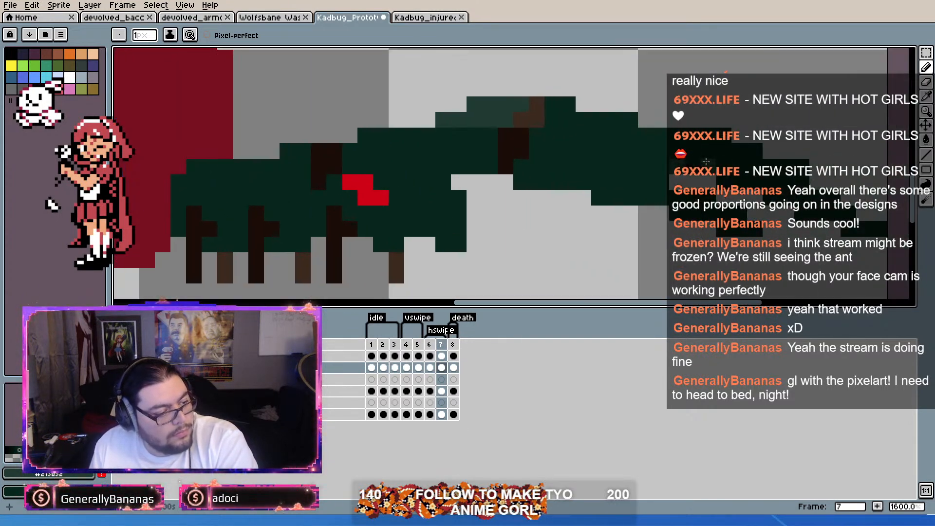
# Step: Paint the far forearm muted green in the second hswipe frame, separating it from the dark green near forearm
pyautogui.press('g')
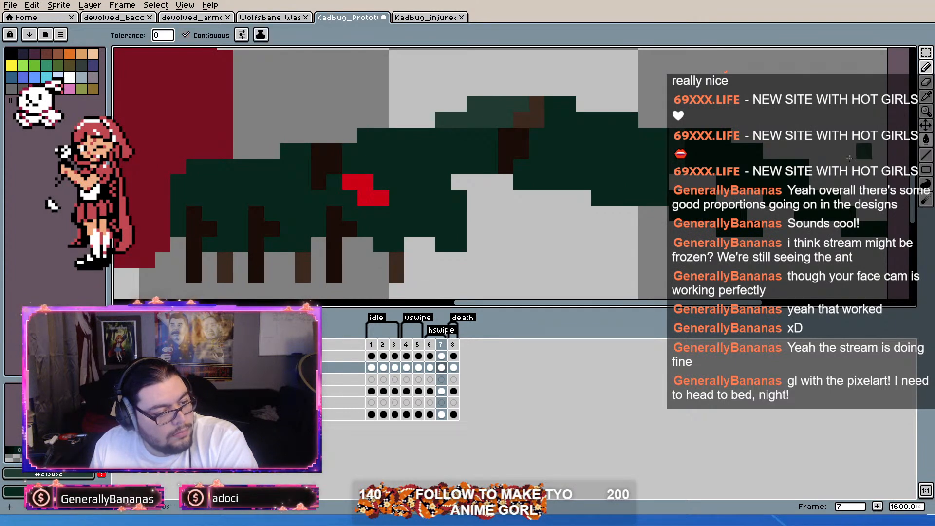
pyautogui.press('b')
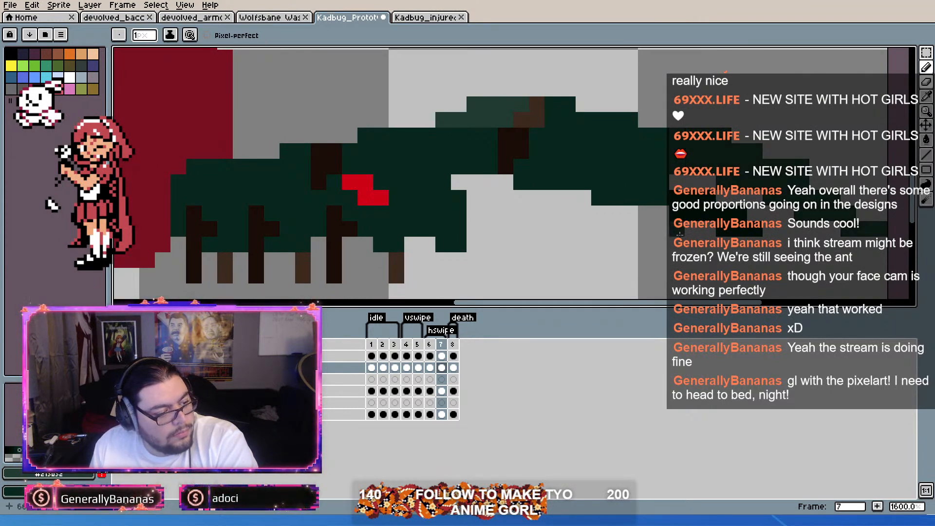
pyautogui.click(664, 208)
pyautogui.click(708, 229)
pyautogui.click(768, 232)
pyautogui.scroll(-5, 765, 226)
pyautogui.scroll(4, 755, 210)
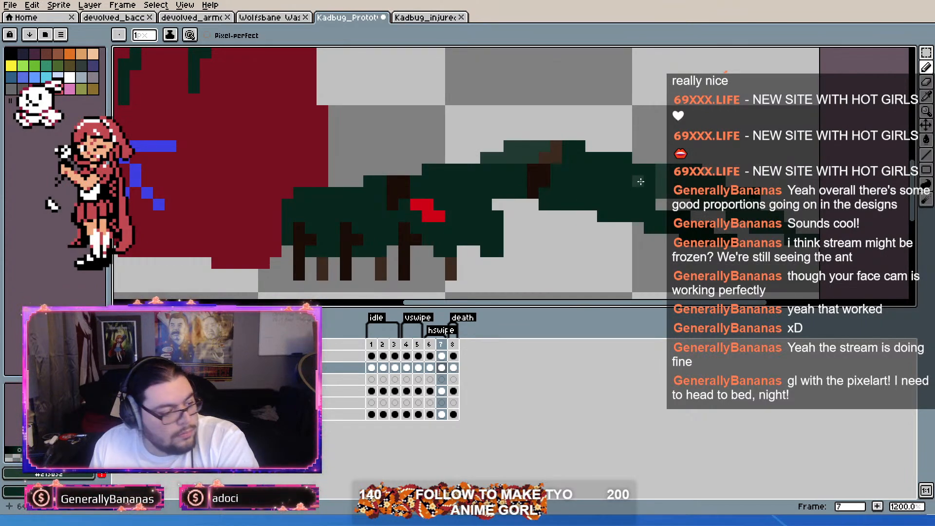
pyautogui.moveTo(582, 161)
pyautogui.mouseDown()
pyautogui.moveTo(578, 151)
pyautogui.moveTo(642, 170)
pyautogui.mouseUp()
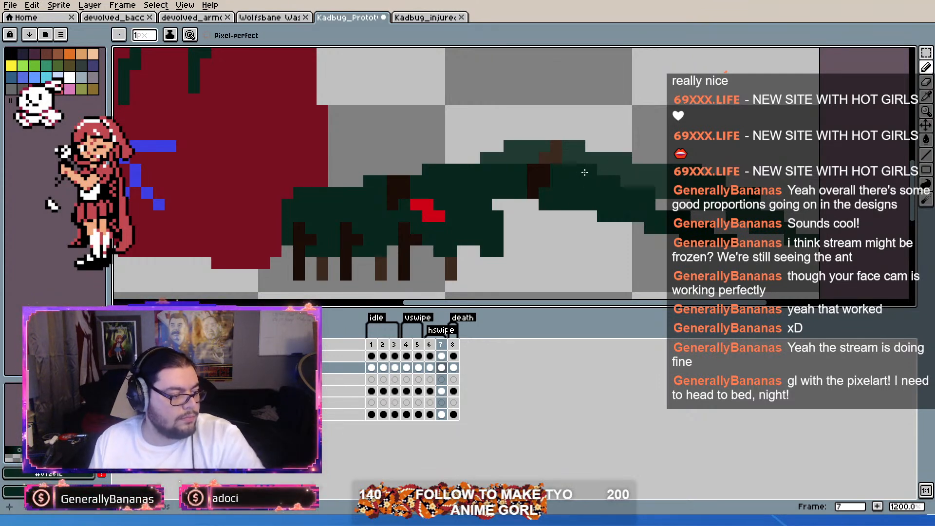
# Step: Refine the near forearm's underside in the second hswipe frame with sampled dark green, trimming stray pixels to slim it near the elbow
pyautogui.press('i')
pyautogui.click(569, 189)
pyautogui.press('b')
pyautogui.click(568, 240)
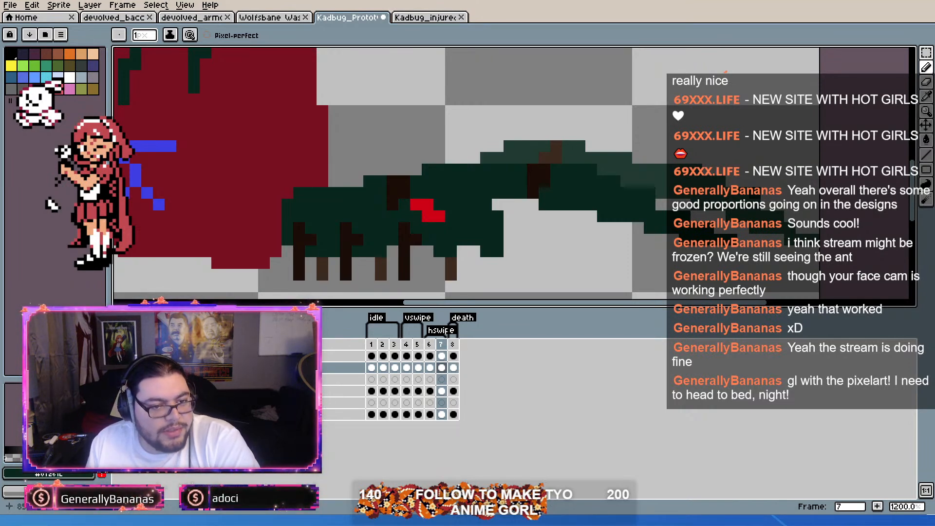
pyautogui.scroll(1, 795, 194)
pyautogui.scroll(-2, 692, 180)
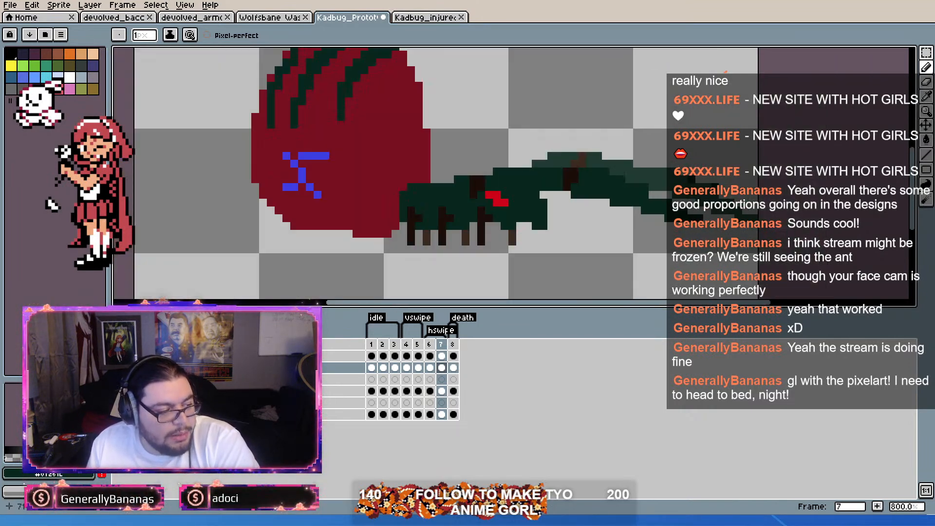
pyautogui.scroll(2, 707, 176)
pyautogui.scroll(-1, 723, 190)
pyautogui.moveTo(620, 178); pyautogui.dragTo(629, 145)
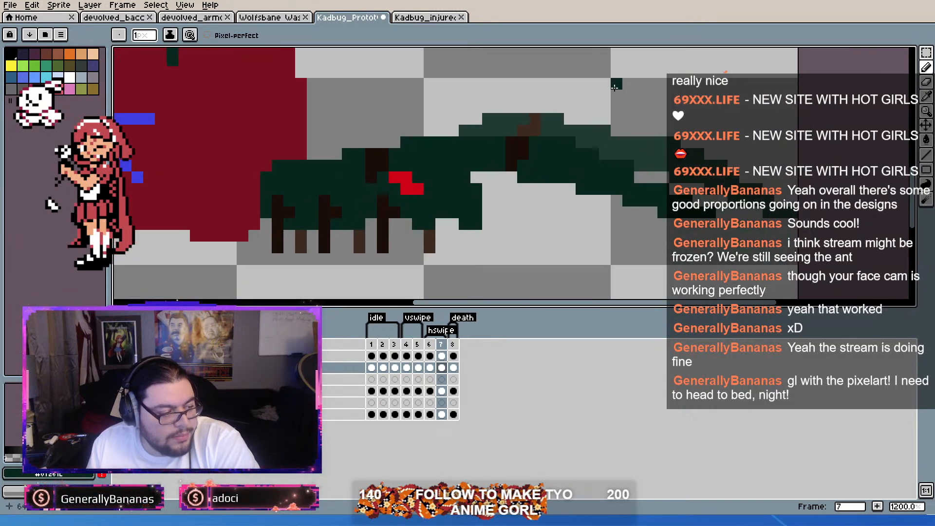
pyautogui.scroll(1, 609, 151)
pyautogui.click(496, 187)
pyautogui.click(512, 187)
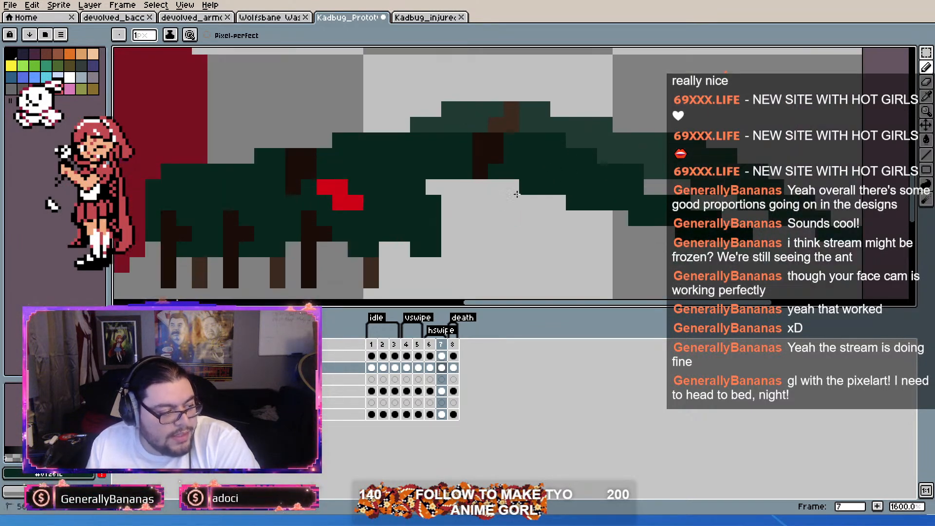
pyautogui.click(537, 189)
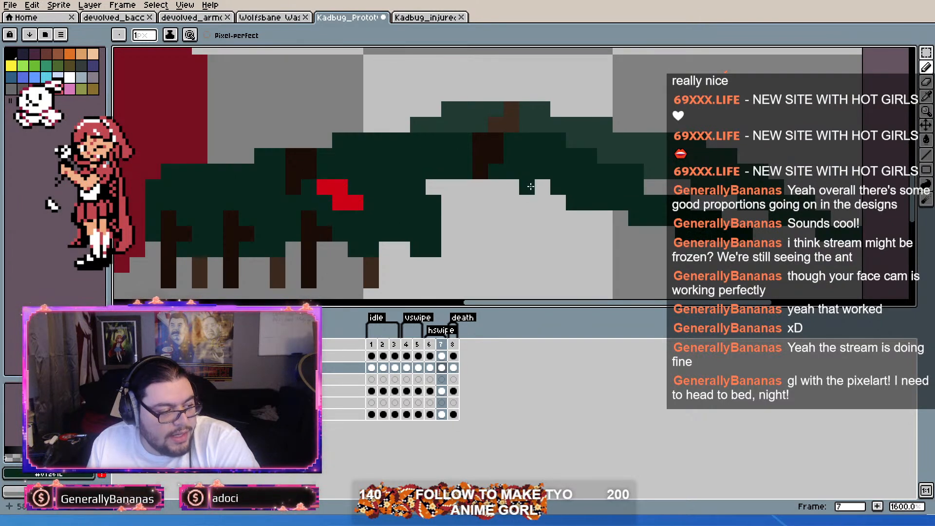
pyautogui.click(547, 183)
pyautogui.rightClick(575, 206)
pyautogui.rightClick(588, 206)
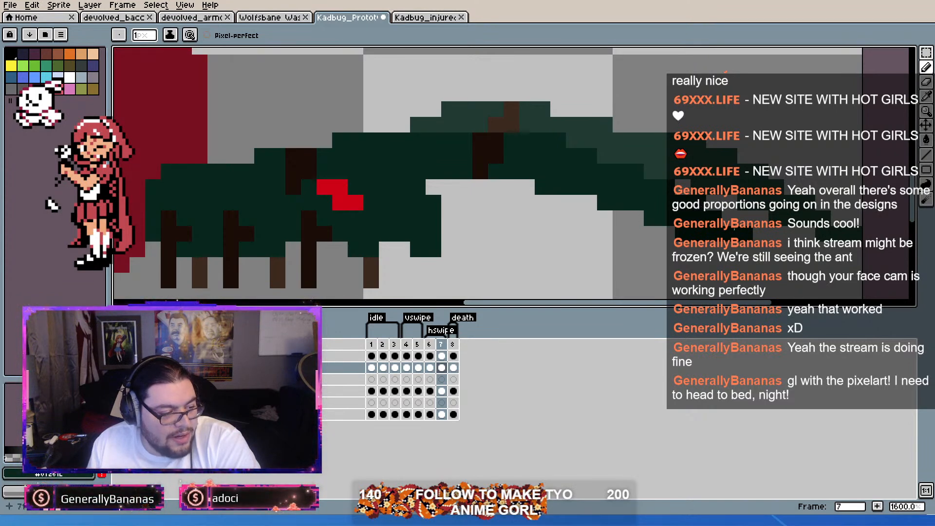
# Step: Sample the far arm's muted green from the second hswipe frame and fill the far upper arm with it in the death frame
pyautogui.scroll(-4, 769, 241)
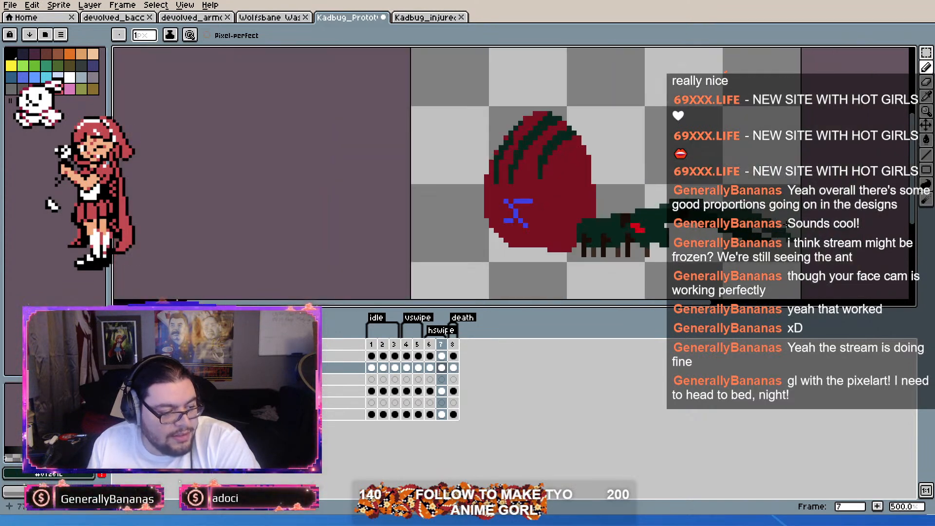
pyautogui.scroll(4, 787, 224)
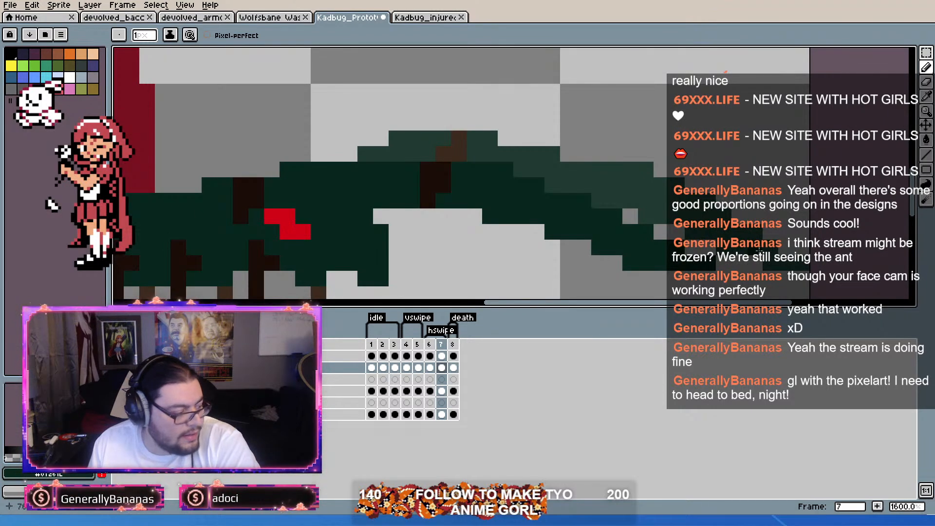
pyautogui.keyDown('alt'); pyautogui.click(748, 234); pyautogui.keyUp('alt')
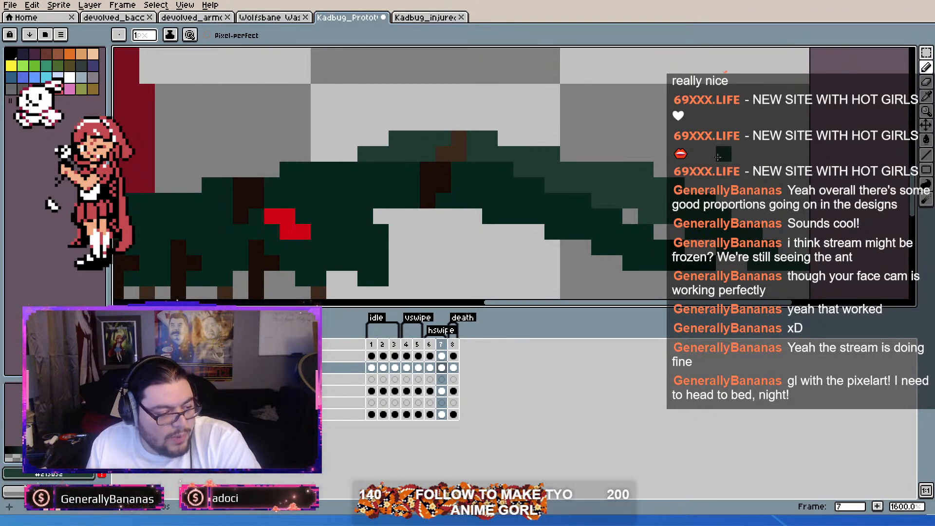
pyautogui.moveTo(711, 166); pyautogui.dragTo(739, 128)
pyautogui.scroll(-3, 739, 128)
pyautogui.scroll(1, 782, 140)
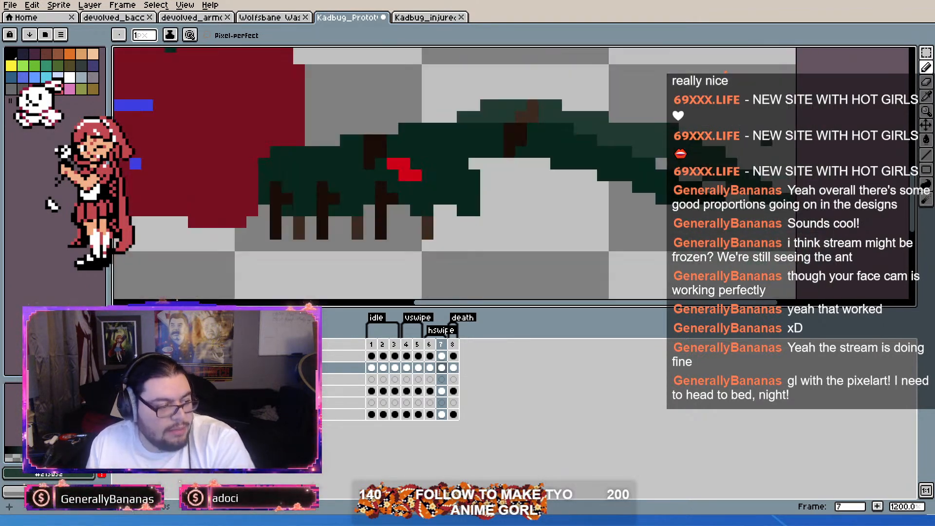
pyautogui.scroll(-2, 755, 161)
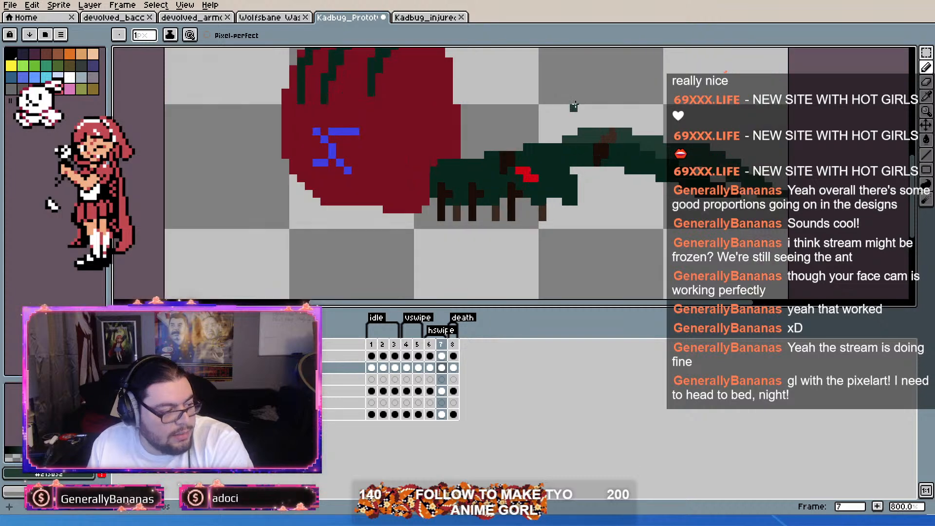
pyautogui.scroll(1, 661, 172)
pyautogui.press('Right')
pyautogui.scroll(1, 661, 172)
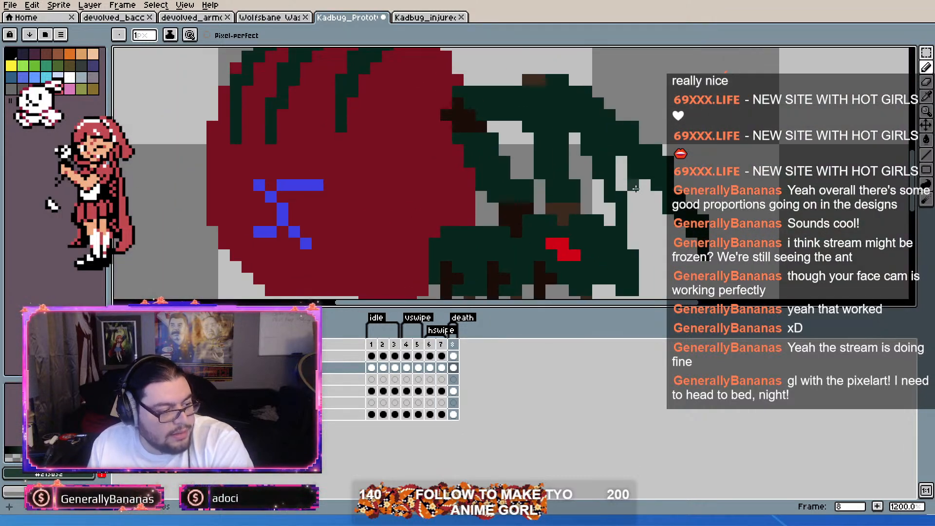
pyautogui.scroll(-2, 584, 176)
pyautogui.scroll(3, 574, 184)
pyautogui.moveTo(506, 106)
pyautogui.mouseDown()
pyautogui.moveTo(545, 107)
pyautogui.moveTo(561, 119)
pyautogui.moveTo(555, 132)
pyautogui.moveTo(526, 122)
pyautogui.mouseUp()
pyautogui.click(927, 141)
pyautogui.click(553, 197)
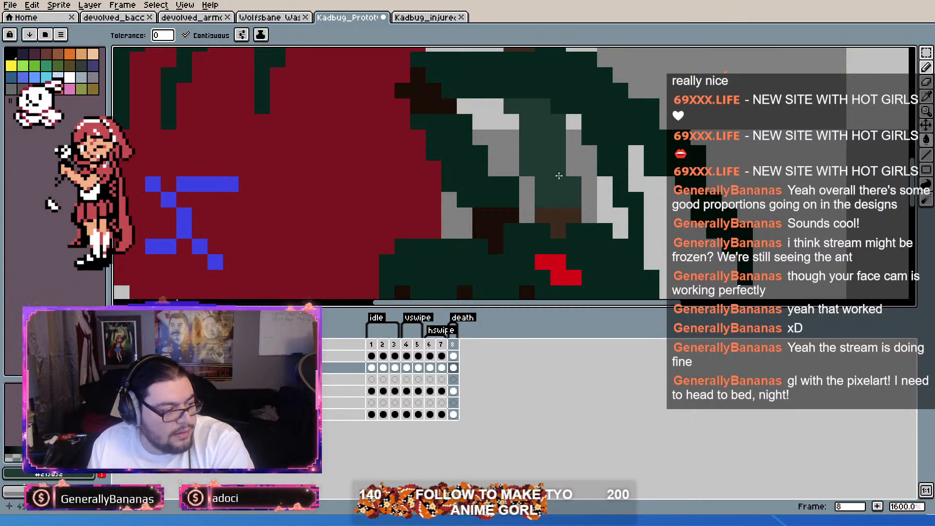
# Step: Paint the far forearm muted green down to the head in the death frame
pyautogui.click(927, 81)
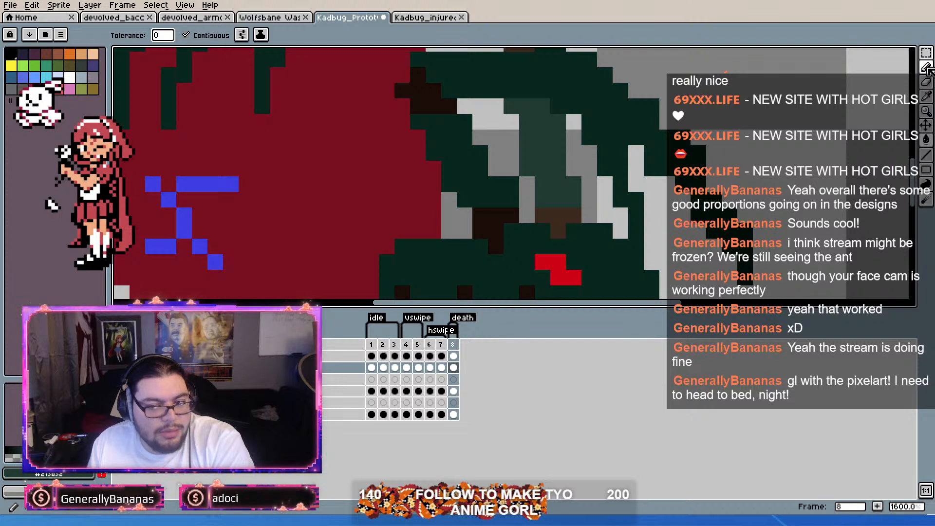
pyautogui.click(927, 70)
pyautogui.moveTo(615, 148)
pyautogui.mouseDown()
pyautogui.moveTo(609, 170)
pyautogui.moveTo(624, 183)
pyautogui.mouseUp()
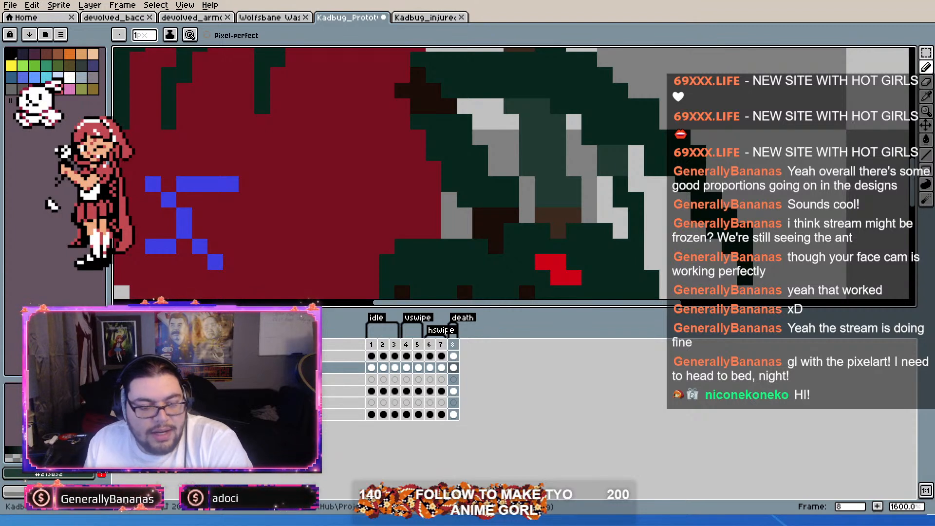
pyautogui.moveTo(620, 183)
pyautogui.mouseDown()
pyautogui.moveTo(620, 199)
pyautogui.moveTo(636, 199)
pyautogui.moveTo(631, 224)
pyautogui.mouseUp()
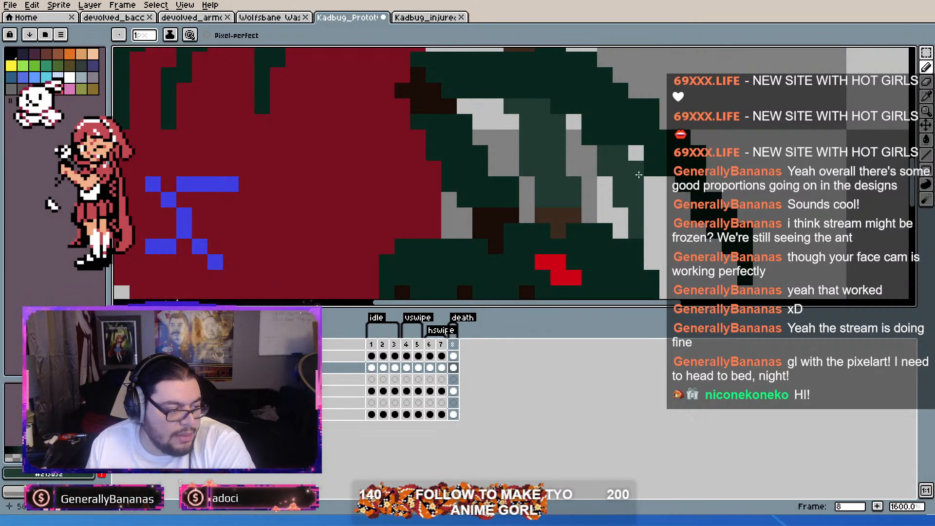
pyautogui.scroll(-4, 639, 176)
pyautogui.scroll(1, 653, 161)
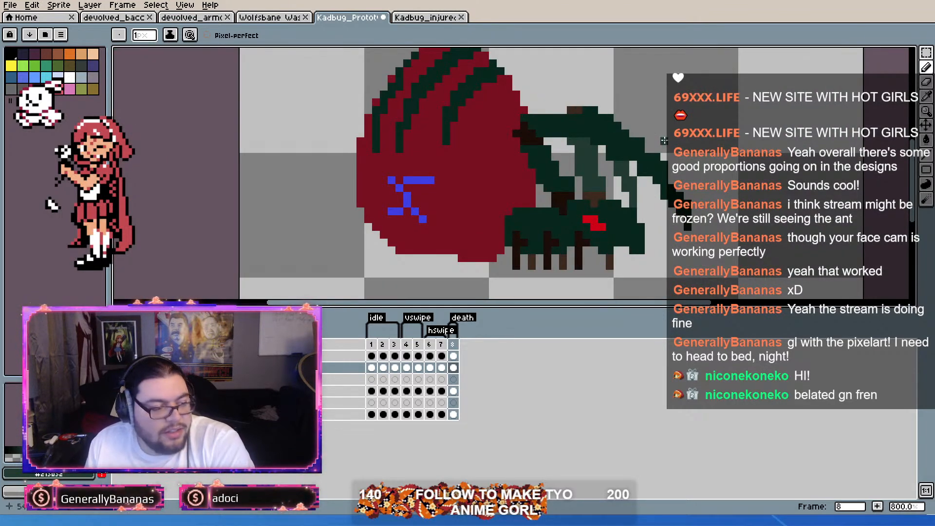
# Step: Sample the dark green and touch up the near forearm in the death frame
pyautogui.scroll(2, 596, 154)
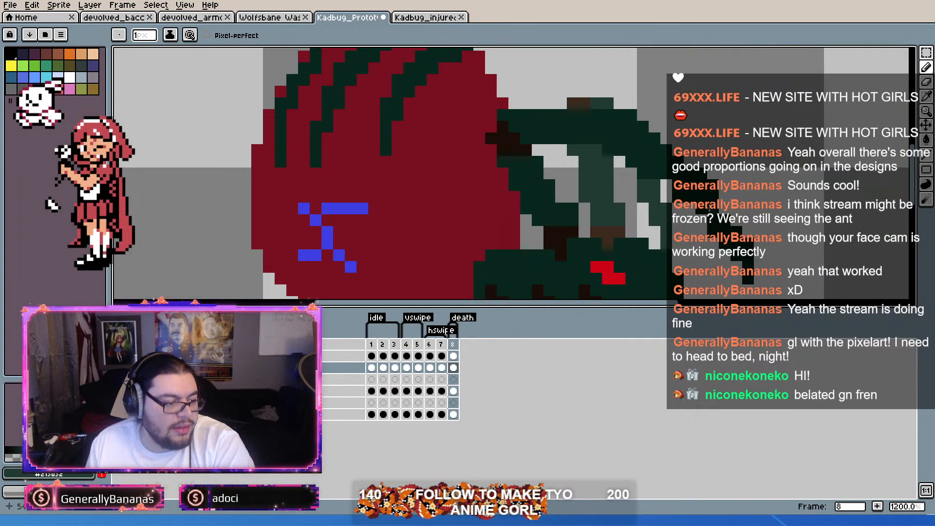
pyautogui.keyDown('alt'); pyautogui.click(687, 170); pyautogui.keyUp('alt')
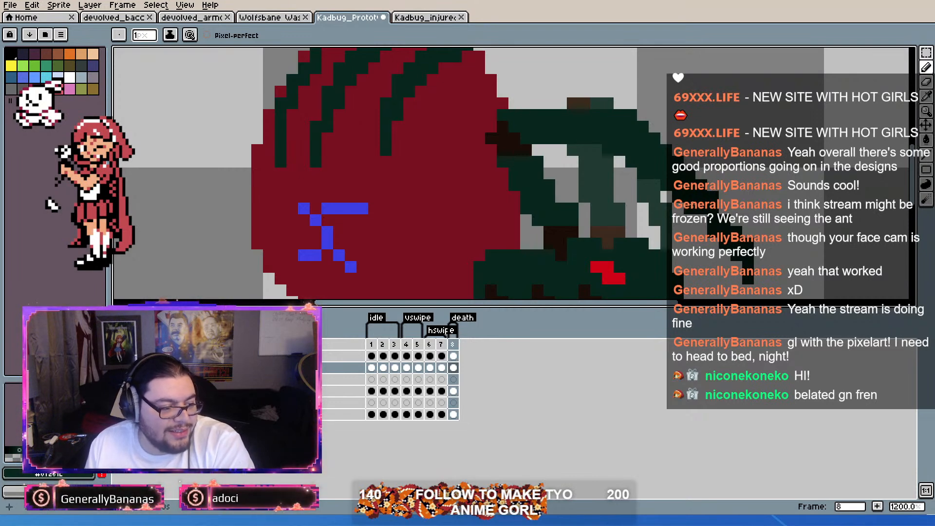
pyautogui.scroll(-2, 714, 185)
pyautogui.scroll(-1, 823, 174)
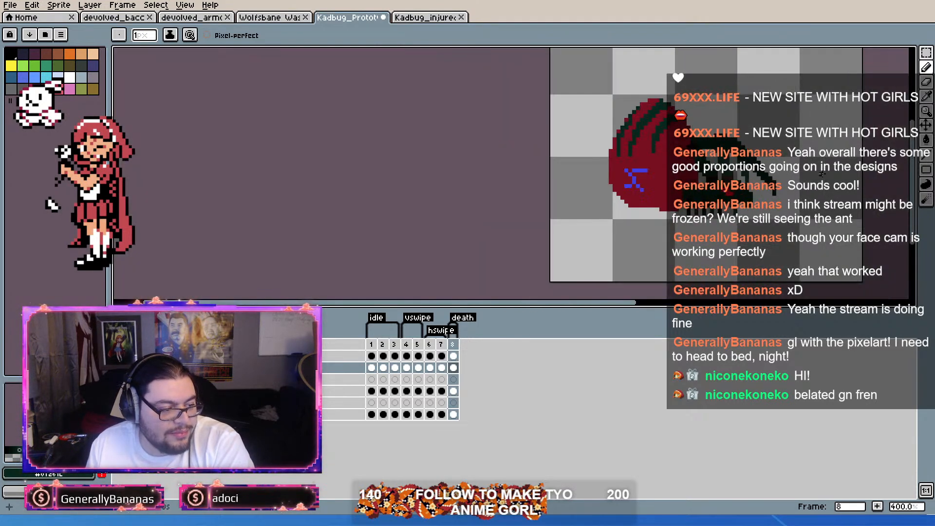
pyautogui.scroll(1, 823, 173)
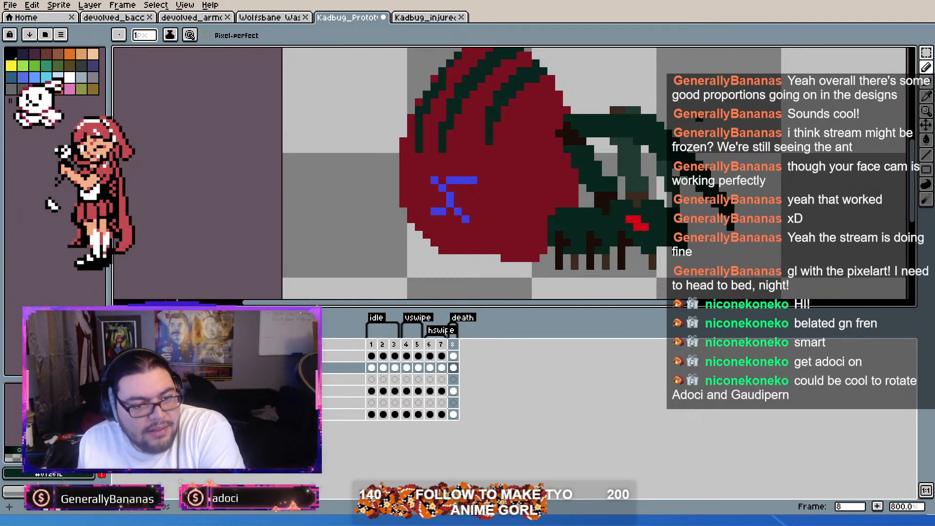
pyautogui.scroll(3, 713, 155)
pyautogui.moveTo(712, 139); pyautogui.dragTo(707, 187)
pyautogui.scroll(-5, 600, 79)
pyautogui.scroll(2, 585, 102)
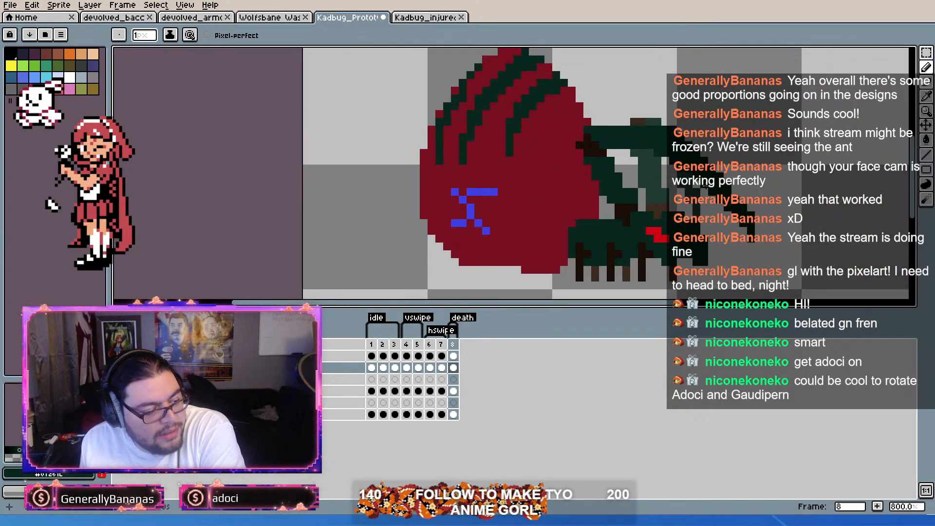
pyautogui.scroll(1, 712, 246)
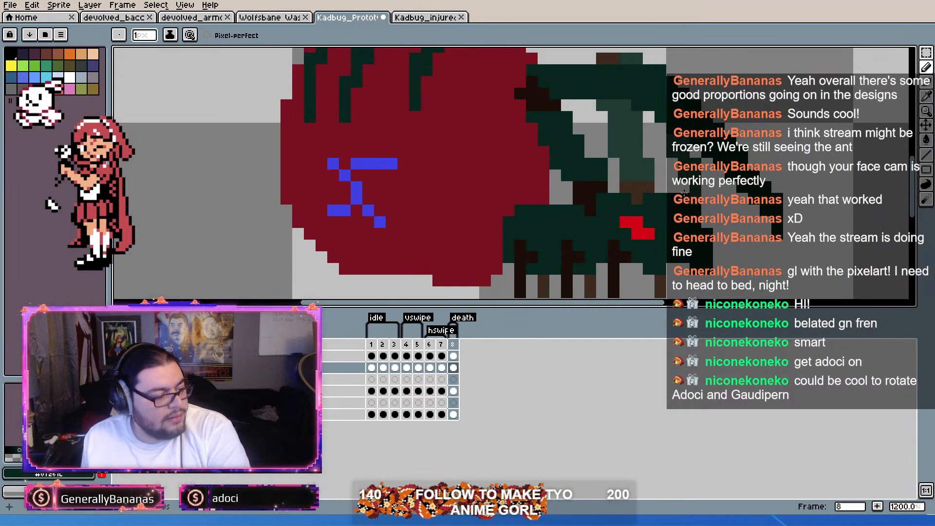
# Step: Compare the limb coloring and body shape across the frames, from death back through the first idle frame
pyautogui.press('Left')
pyautogui.press('Left')
pyautogui.press('Left')
pyautogui.press('Left')
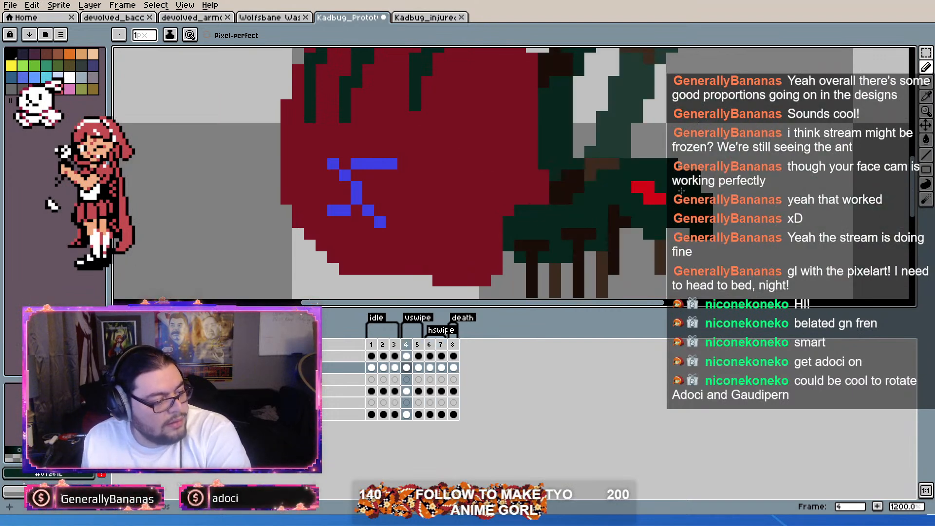
pyautogui.press('Left')
pyautogui.press('Left')
pyautogui.press('Left')
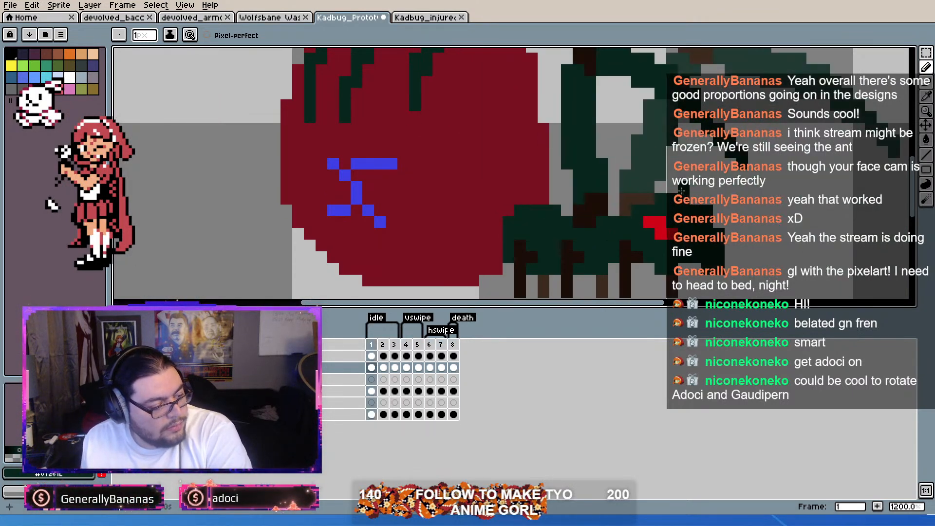
pyautogui.press('Left')
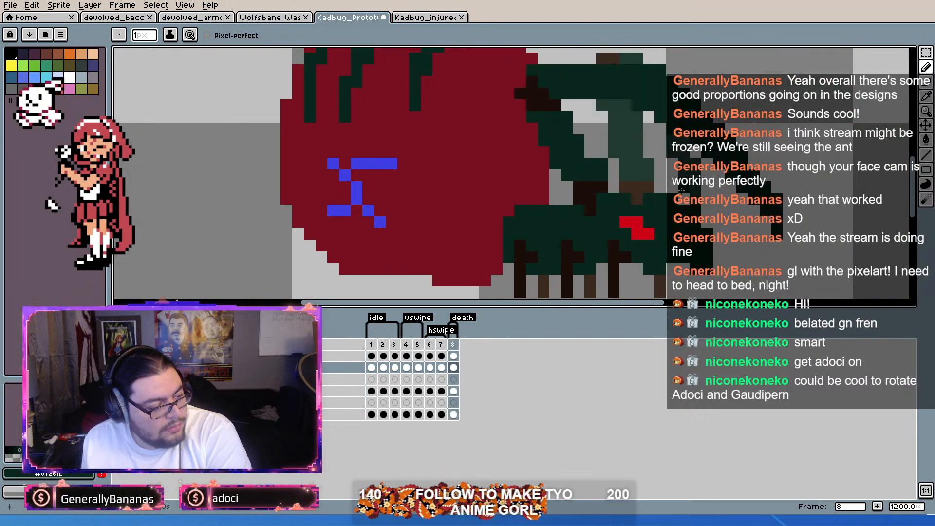
# Step: Try to extend the abdomen's flat underside in the death frame with sampled dark red, and erase the added pixels
pyautogui.moveTo(483, 220); pyautogui.dragTo(574, 171)
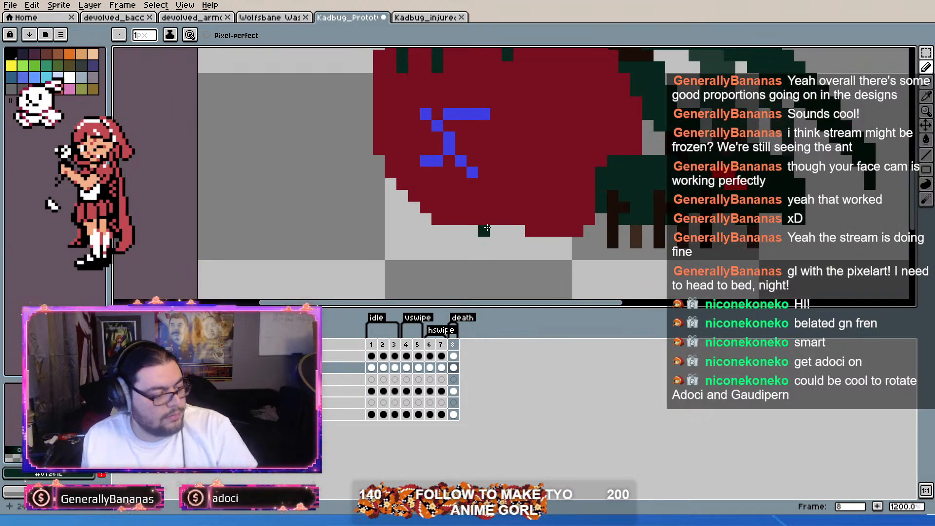
pyautogui.keyDown('alt'); pyautogui.click(506, 199); pyautogui.keyUp('alt')
pyautogui.moveTo(459, 232); pyautogui.dragTo(509, 235)
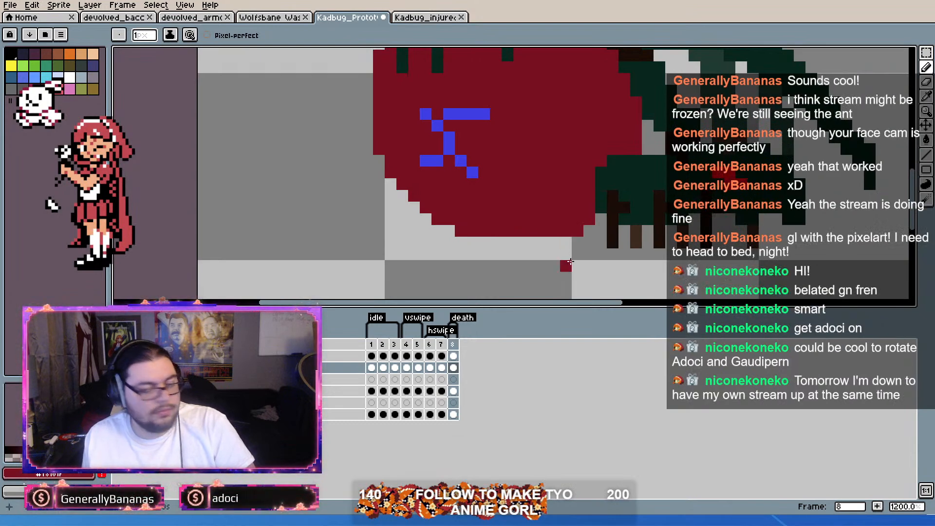
pyautogui.press('i')
pyautogui.press('b')
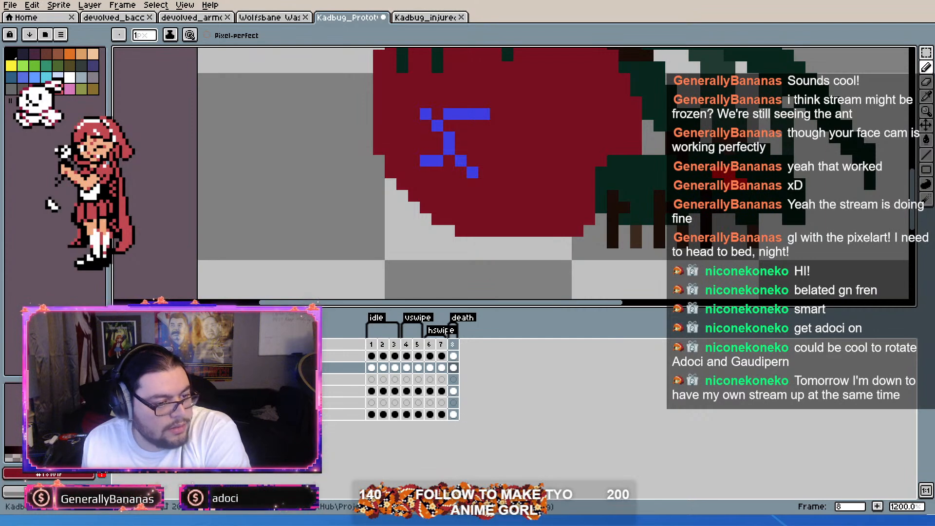
pyautogui.click(926, 87)
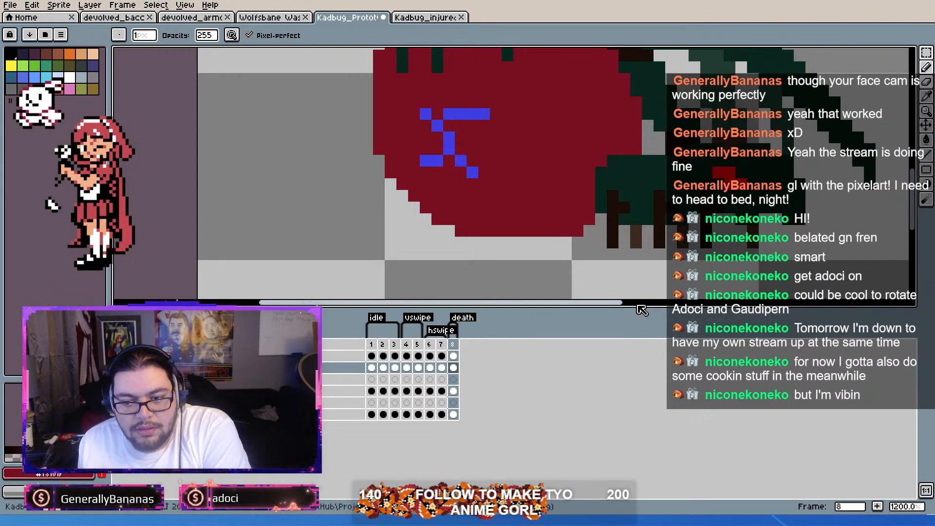
pyautogui.moveTo(461, 231); pyautogui.dragTo(519, 231)
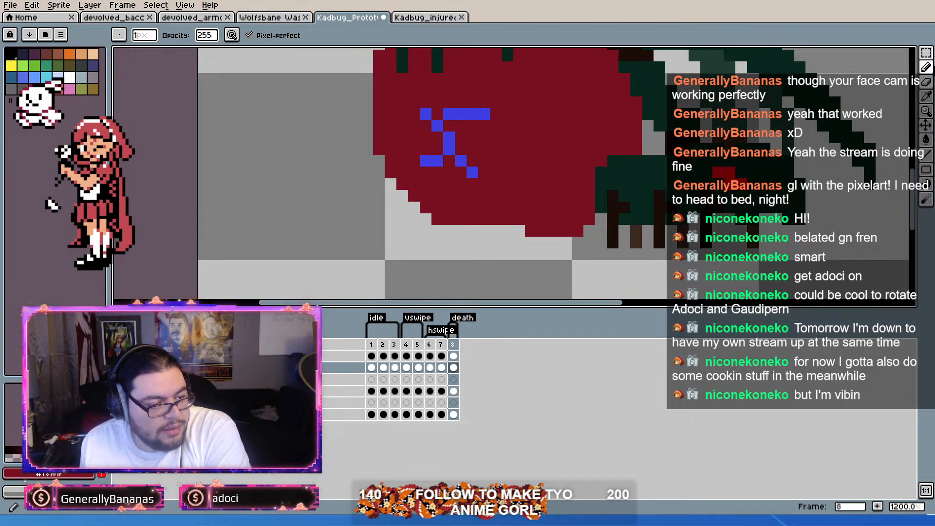
pyautogui.click(926, 82)
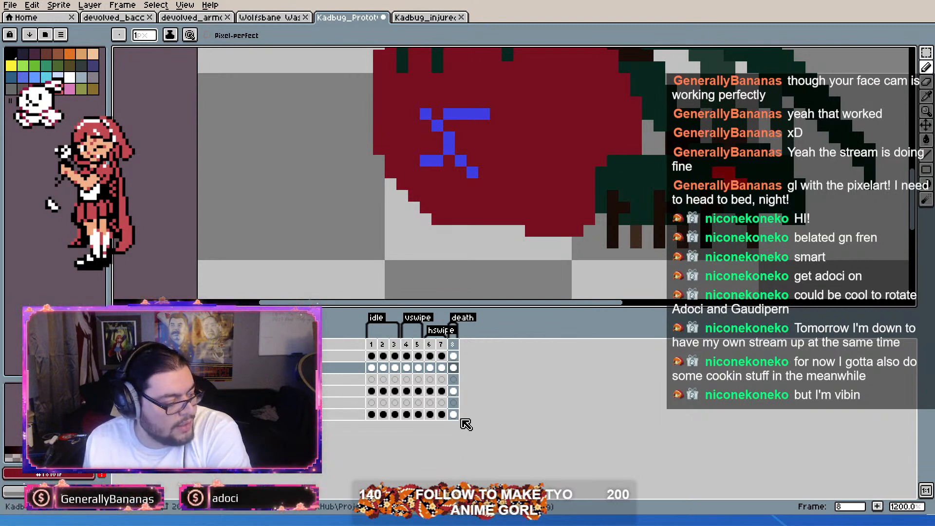
# Step: Paint a dark red row extending the abdomen's flat underside on the fourth timeline layer of the death frame
pyautogui.click(454, 368)
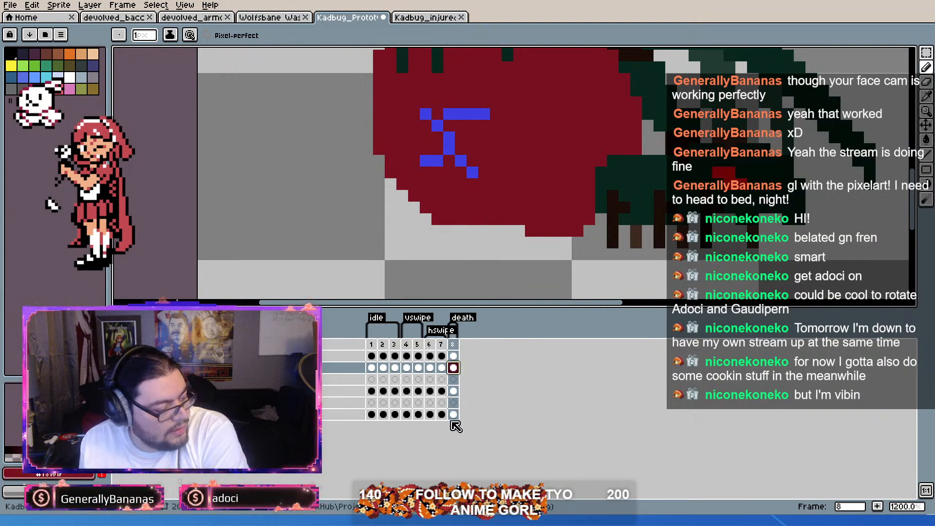
pyautogui.click(453, 392)
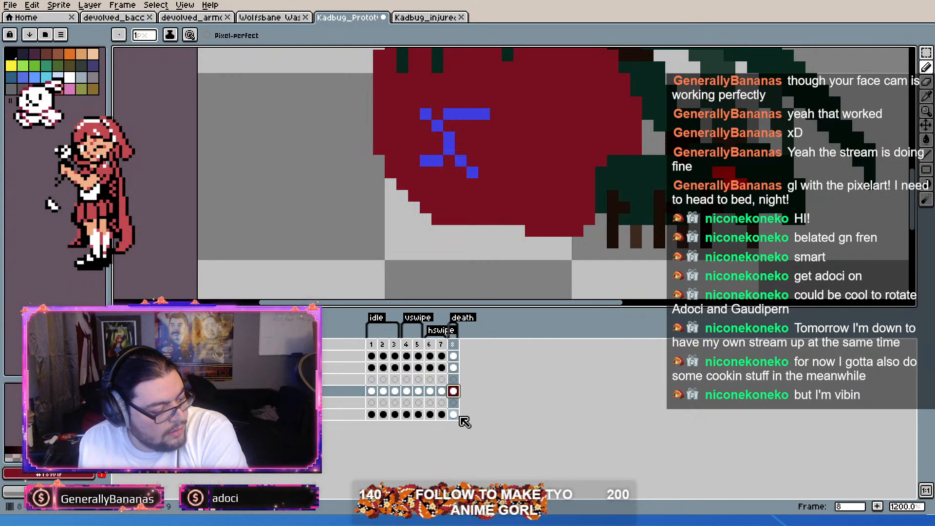
pyautogui.moveTo(453, 230); pyautogui.dragTo(577, 238)
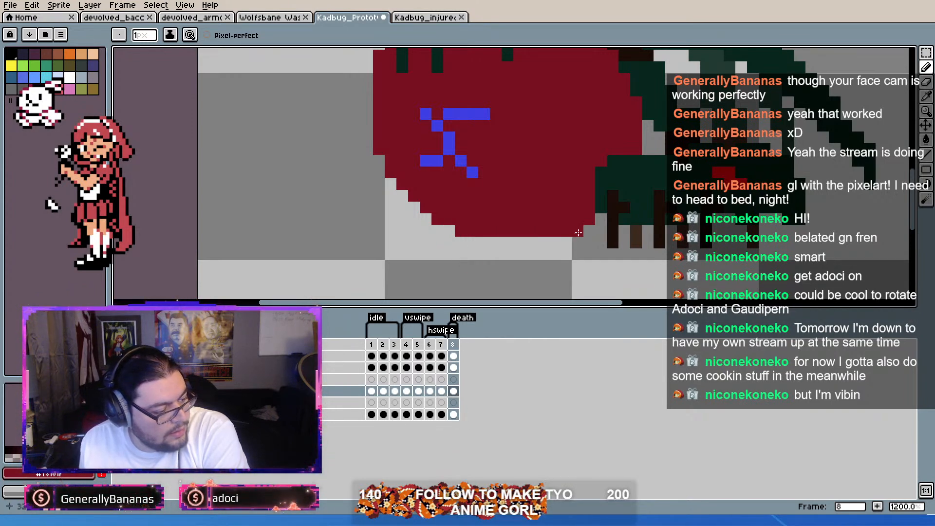
# Step: Paint a dark red pixel row extending the abdomen's flat underside in hswipe frames 6 and 7
pyautogui.scroll(-2, 577, 234)
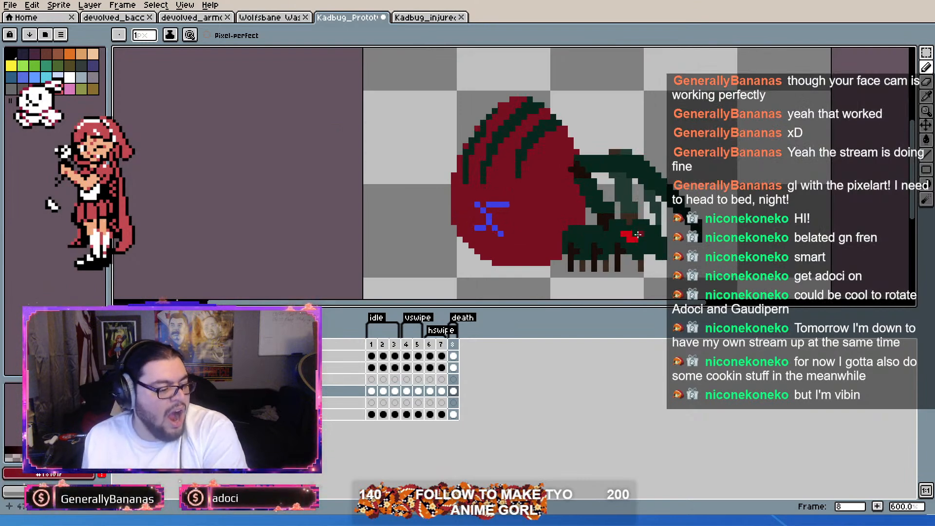
pyautogui.press('Return')
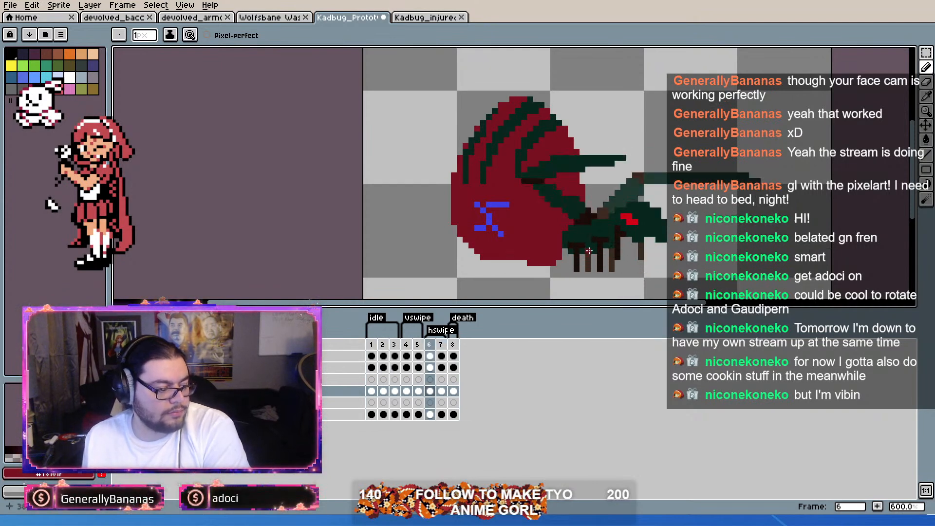
pyautogui.scroll(3, 545, 269)
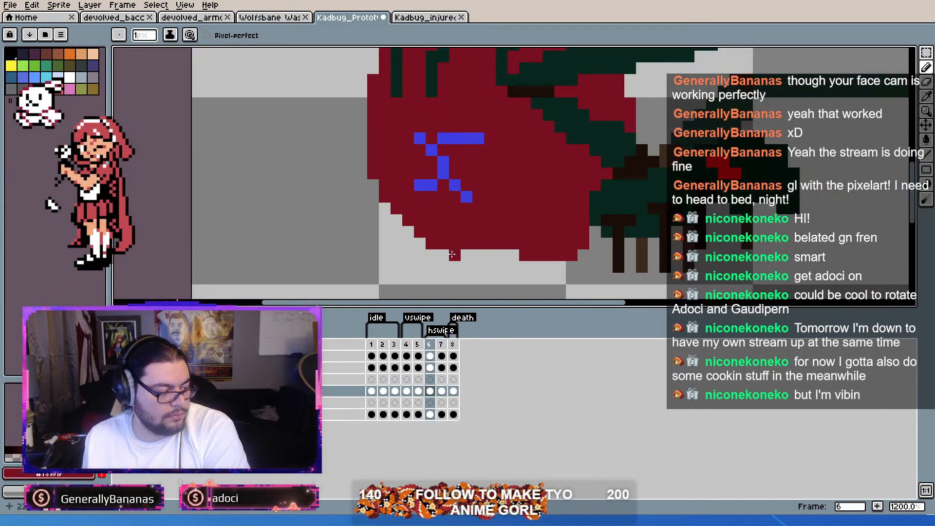
pyautogui.moveTo(456, 256); pyautogui.dragTo(514, 255)
pyautogui.click(578, 254)
pyautogui.press('.')
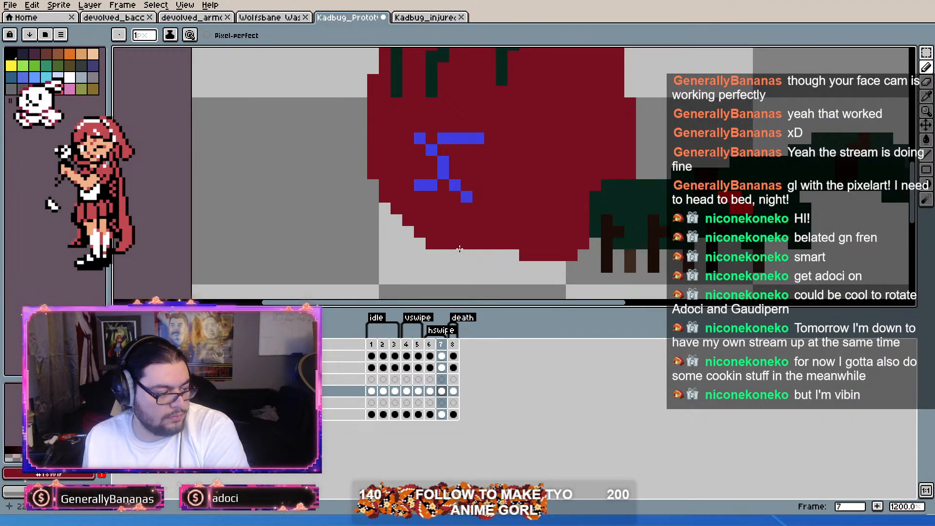
pyautogui.moveTo(456, 256); pyautogui.dragTo(517, 256)
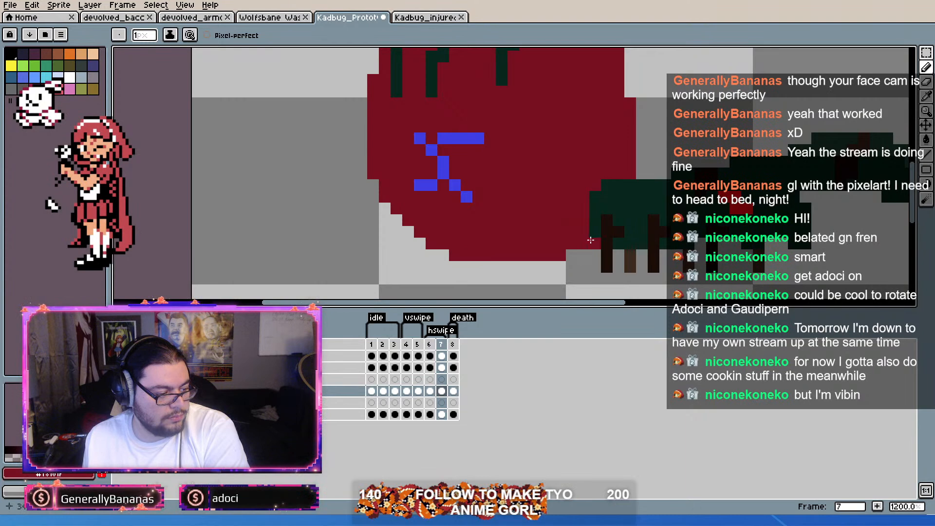
# Step: Extend the abdomen's flat underside with a dark red pixel row in the vswipe frames 4 and 5
pyautogui.scroll(-4, 591, 242)
pyautogui.press('Return')
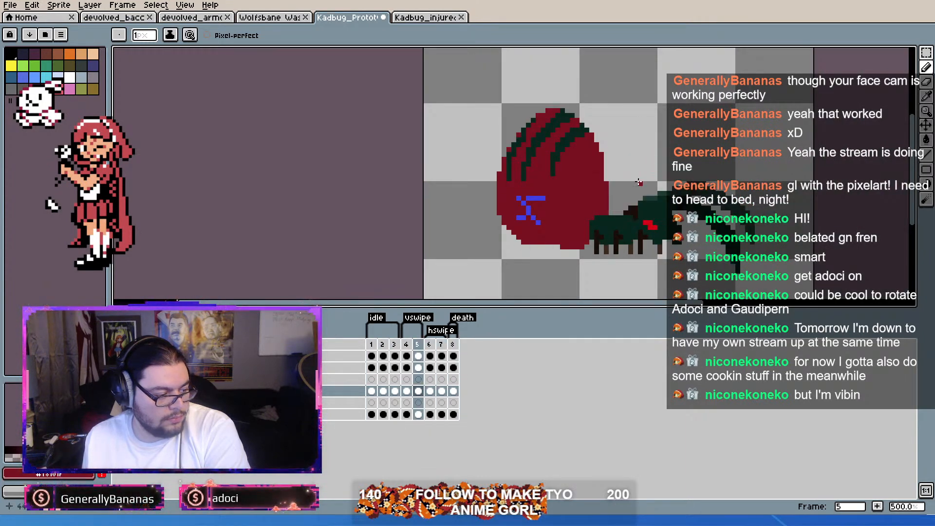
pyautogui.scroll(4, 524, 271)
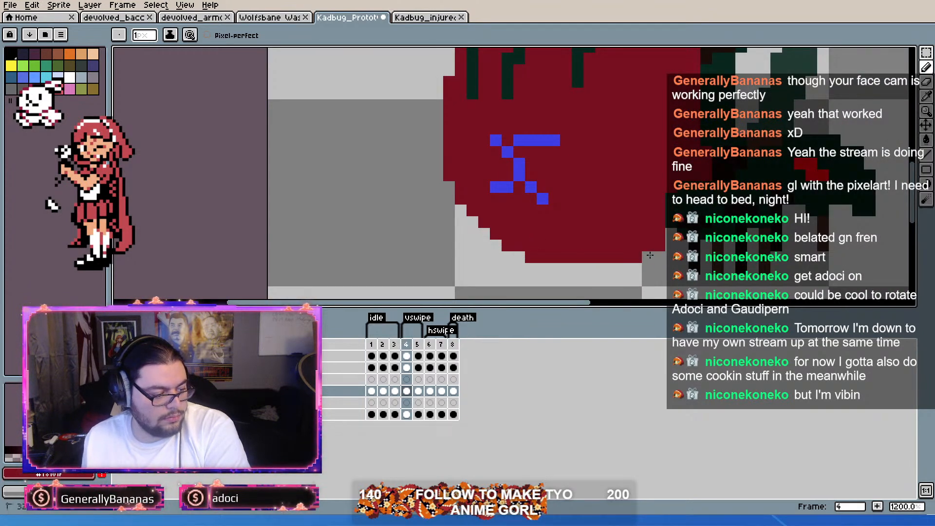
pyautogui.moveTo(645, 261)
pyautogui.mouseDown()
pyautogui.moveTo(565, 269)
pyautogui.moveTo(531, 257)
pyautogui.moveTo(555, 257)
pyautogui.moveTo(540, 273)
pyautogui.mouseUp()
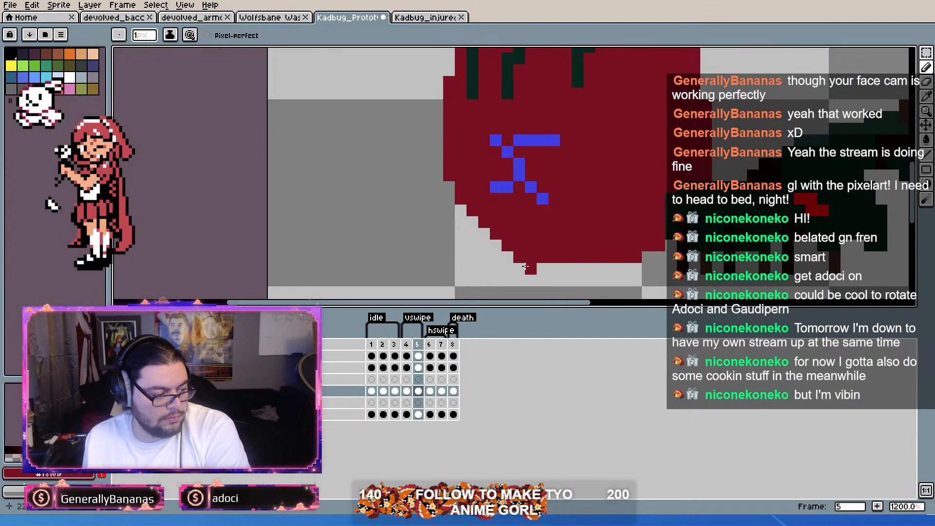
# Step: Duplicate the first idle frame and place the copy as frame 4, between the idle and vswipe tags
pyautogui.scroll(-3, 612, 212)
pyautogui.press('Right')
pyautogui.press('Right')
pyautogui.press('Right')
pyautogui.press('Right')
pyautogui.press('Right')
pyautogui.press('Right')
pyautogui.press('Right')
pyautogui.press('Right')
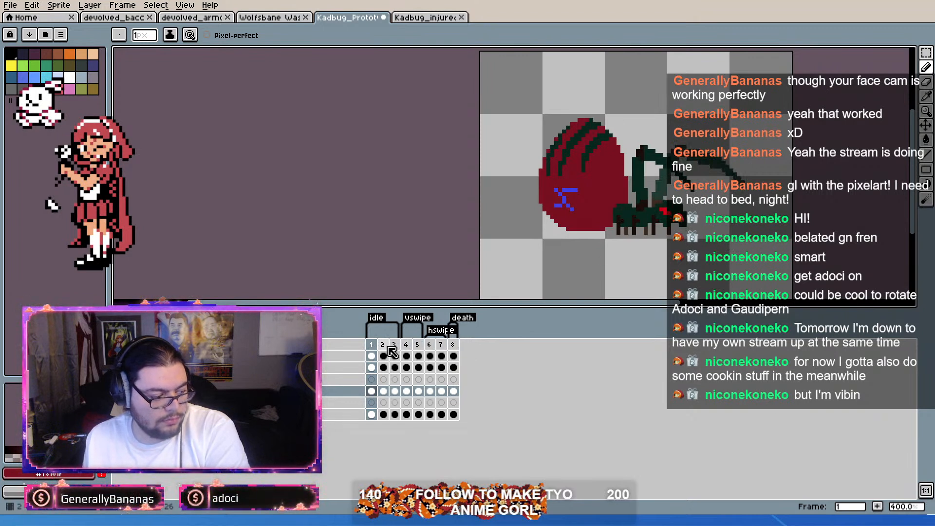
pyautogui.hotkey('alt', 'n')
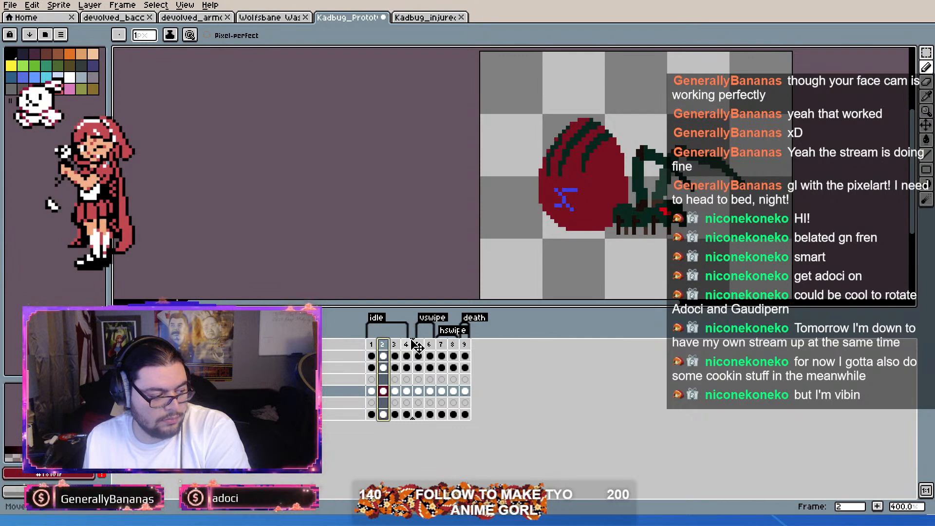
pyautogui.click(406, 345)
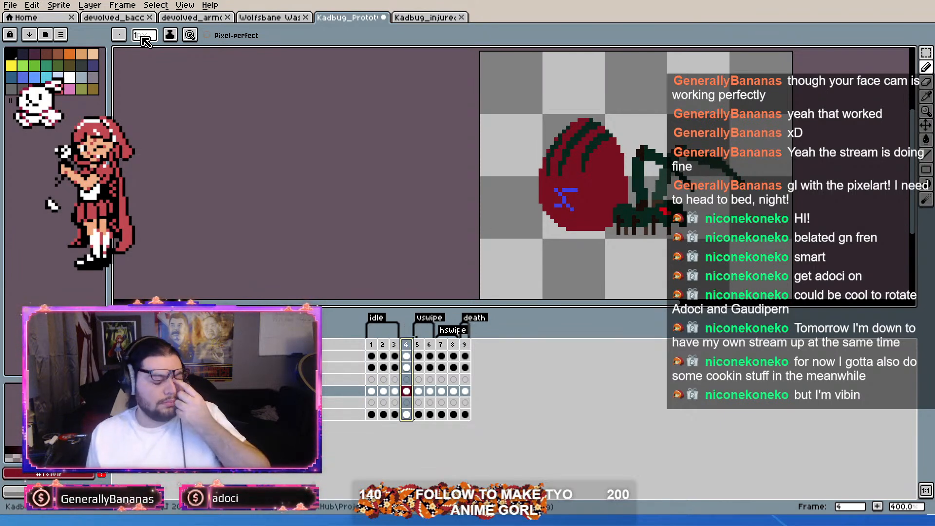
# Step: Open the devolved_bacc sprite and compare its run frames with the first idle frame
pyautogui.click(110, 18)
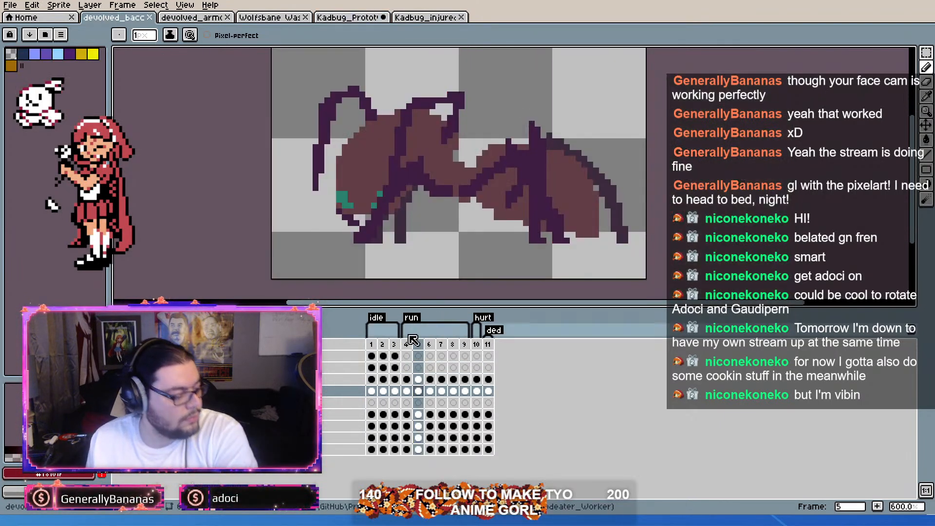
pyautogui.click(416, 345)
pyautogui.moveTo(406, 344); pyautogui.dragTo(460, 346)
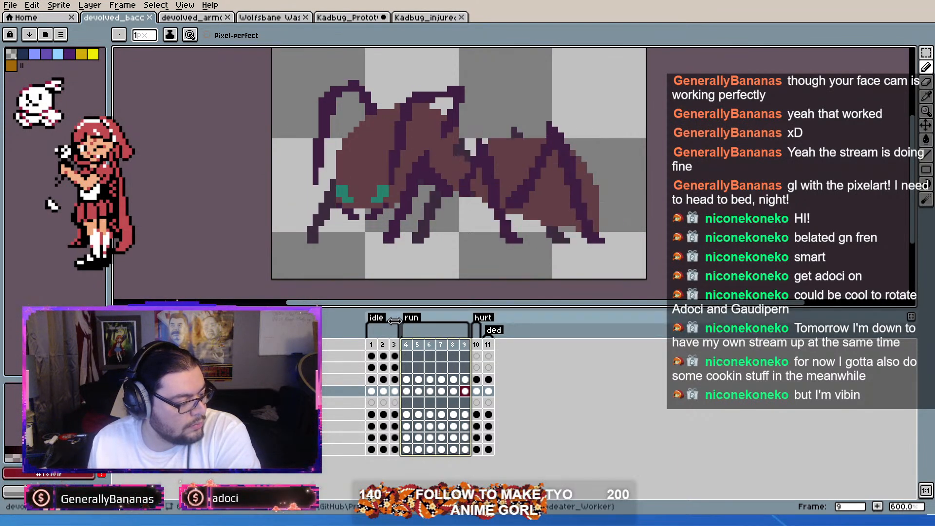
pyautogui.click(407, 345)
pyautogui.moveTo(409, 345)
pyautogui.mouseDown()
pyautogui.moveTo(477, 347)
pyautogui.moveTo(404, 347)
pyautogui.mouseUp()
pyautogui.hotkey('ctrl', 'z')
pyautogui.click(371, 345)
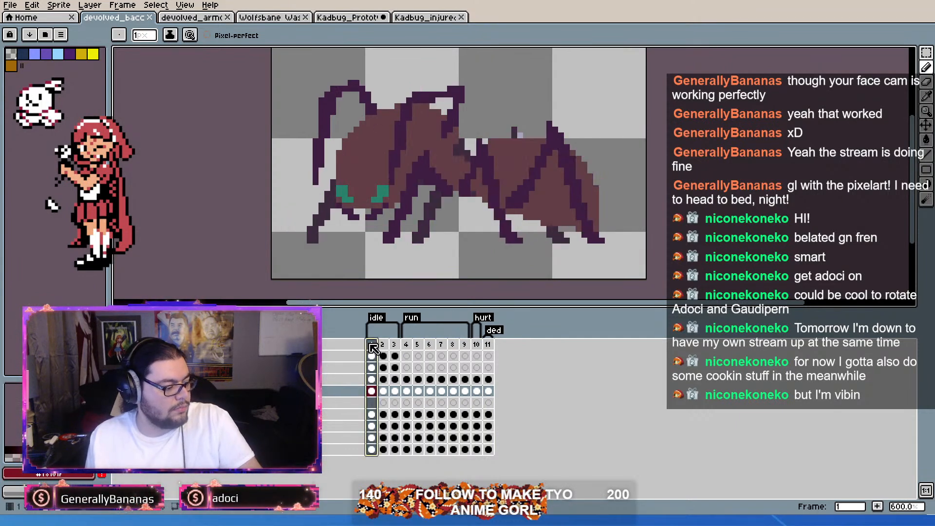
pyautogui.click(410, 345)
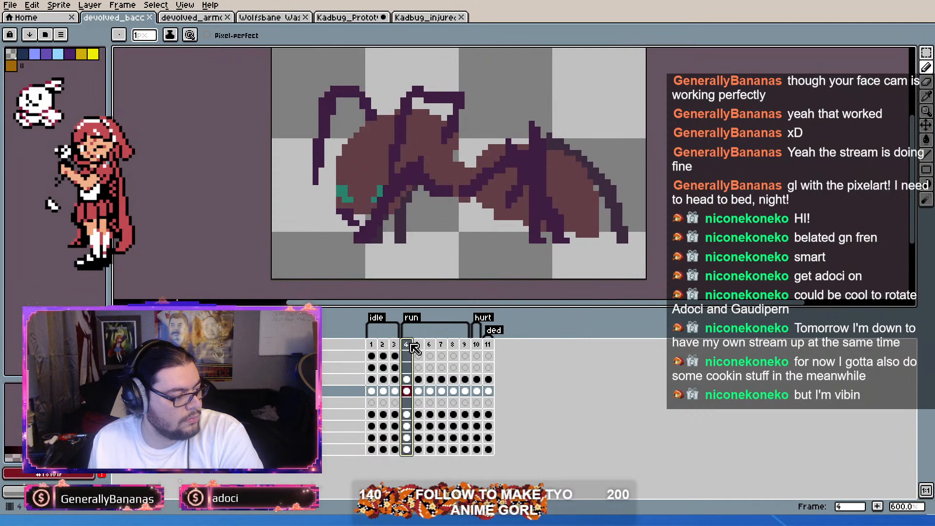
pyautogui.click(374, 345)
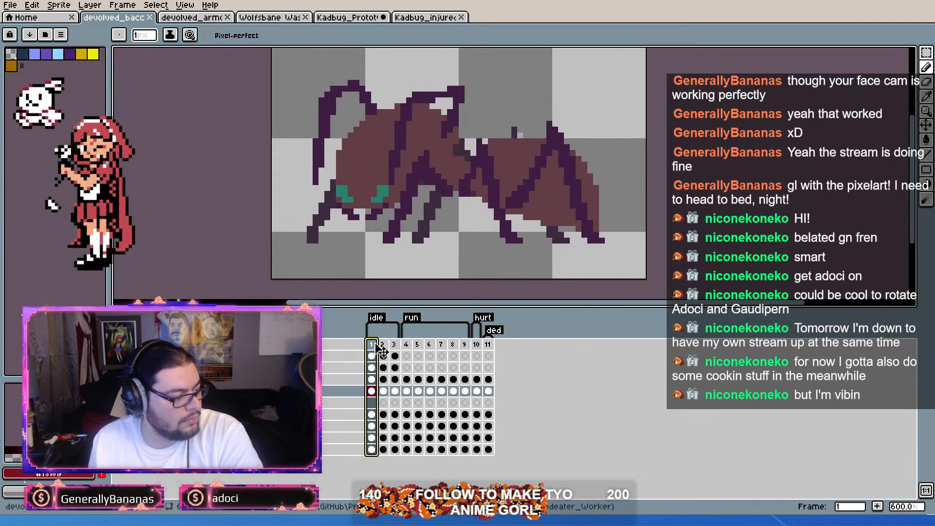
pyautogui.click(408, 346)
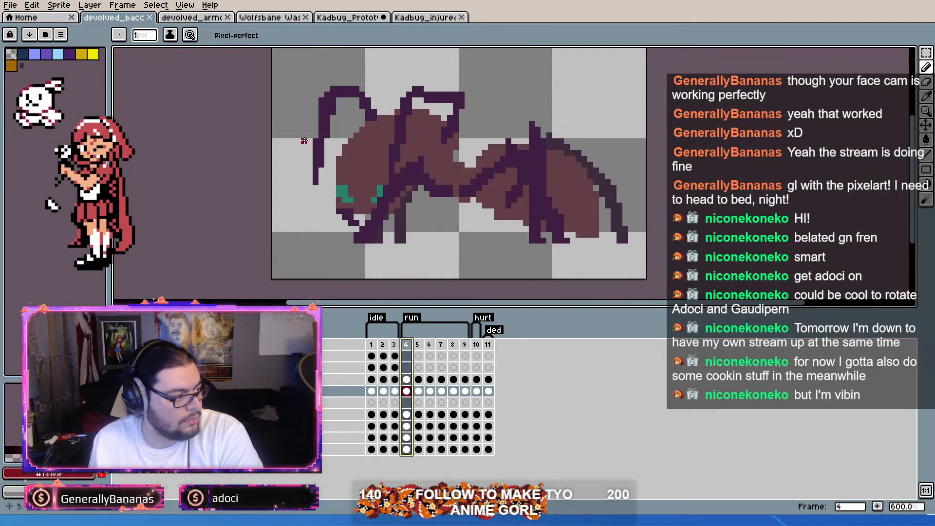
# Step: Return to the Kadbug prototype, duplicate frame 4 as frame 5, and sample the legs' dark brown
pyautogui.click(347, 20)
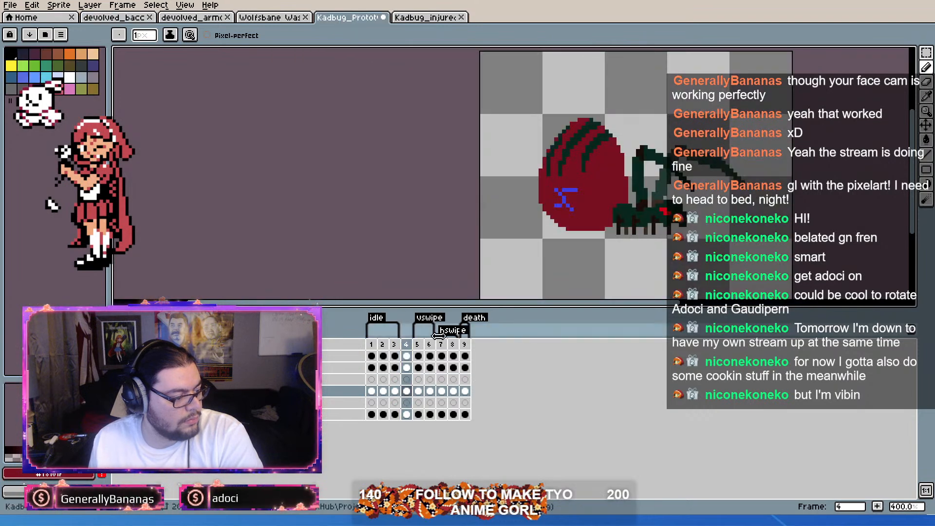
pyautogui.hotkey('alt', 'n')
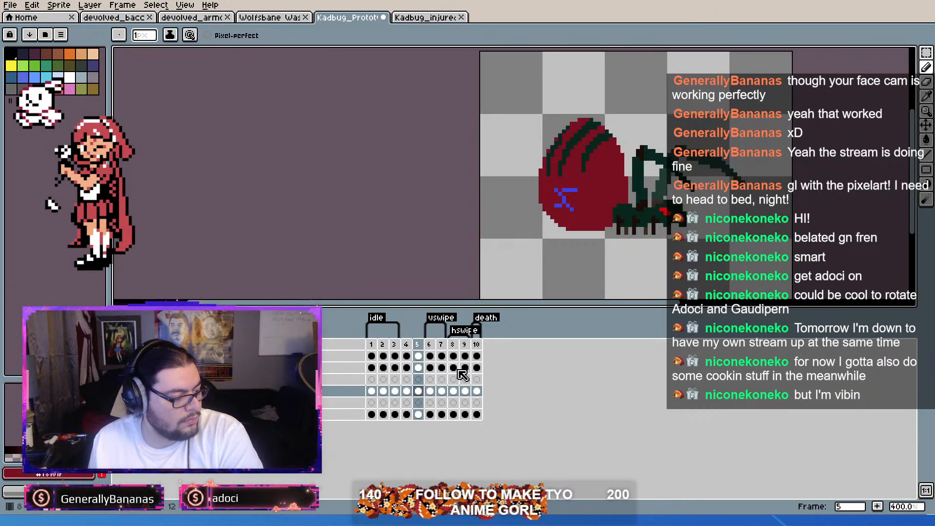
pyautogui.scroll(3, 689, 212)
pyautogui.scroll(1, 662, 217)
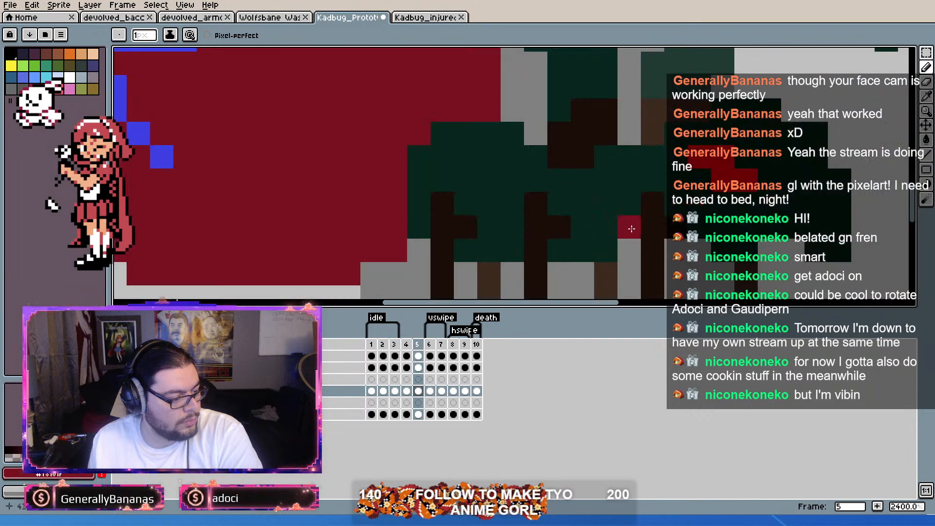
pyautogui.scroll(-1, 662, 217)
pyautogui.scroll(1, 661, 216)
pyautogui.press('i')
pyautogui.scroll(1, 660, 217)
pyautogui.scroll(-3, 659, 218)
pyautogui.moveTo(660, 218); pyautogui.dragTo(649, 216)
pyautogui.scroll(2, 670, 206)
pyautogui.scroll(-2, 670, 206)
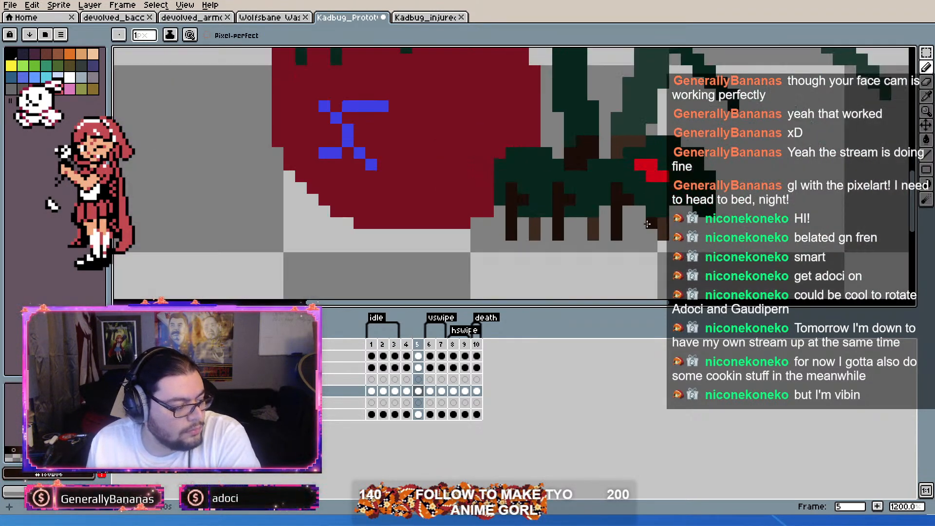
pyautogui.scroll(2, 671, 206)
pyautogui.scroll(-2, 671, 206)
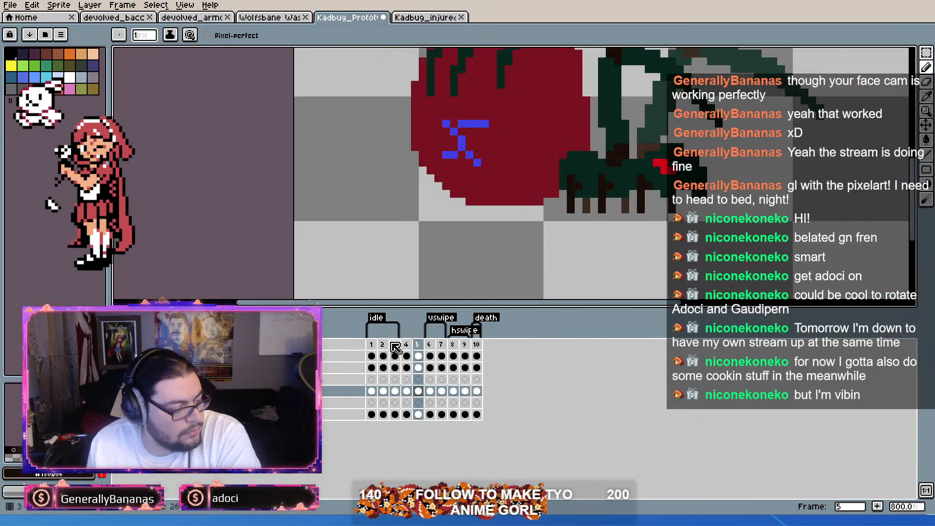
# Step: Duplicate idle frame 2 and move the copy out of the idle tag to become frame 5
pyautogui.click(406, 344)
pyautogui.click(383, 344)
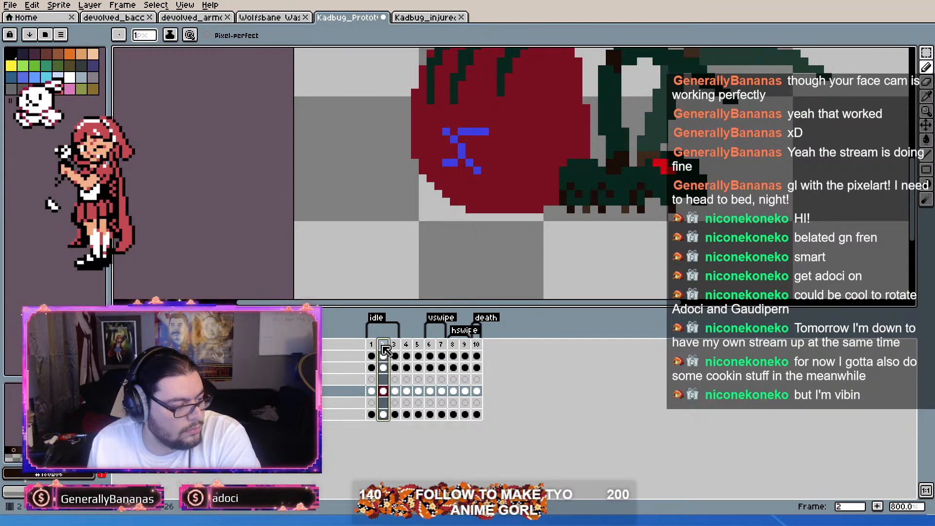
pyautogui.hotkey('alt', 'n')
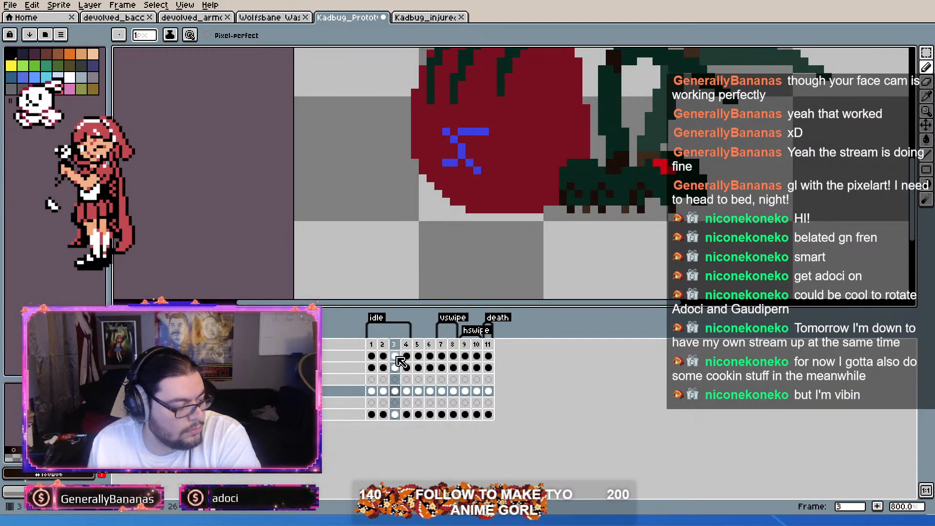
pyautogui.click(394, 346)
pyautogui.moveTo(396, 341); pyautogui.dragTo(424, 345)
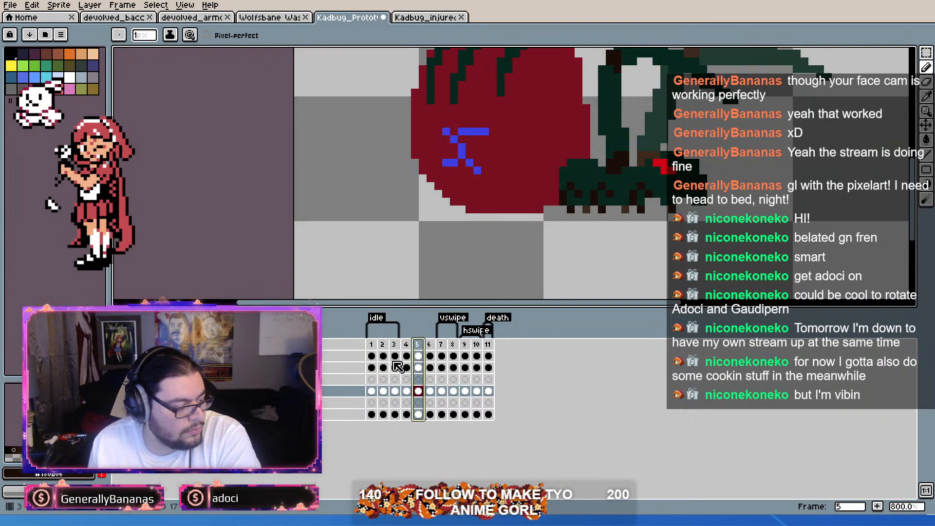
# Step: Duplicate idle frame 3, move the copy past the idle tag, and remove the surplus frame 4
pyautogui.click(395, 345)
pyautogui.hotkey('alt', 'n')
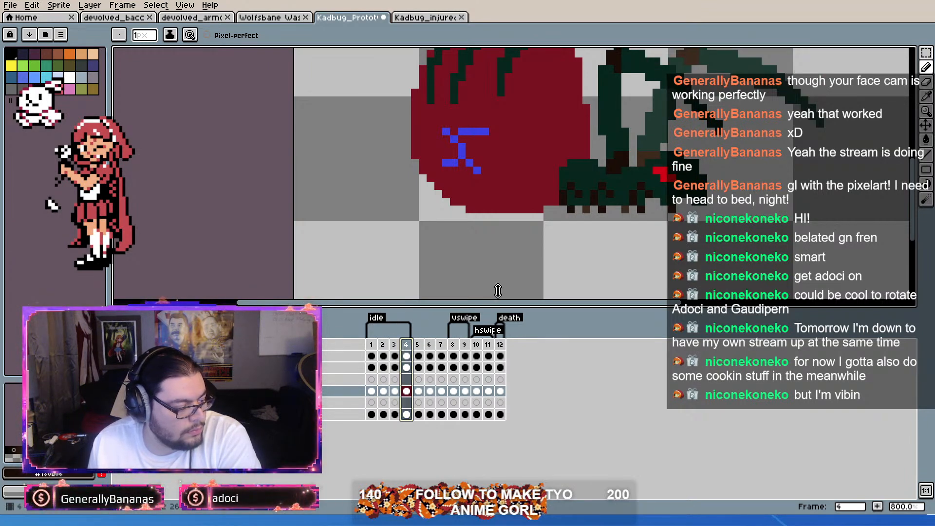
pyautogui.moveTo(409, 344)
pyautogui.mouseDown()
pyautogui.moveTo(433, 347)
pyautogui.moveTo(421, 355)
pyautogui.mouseUp()
pyautogui.click(407, 343)
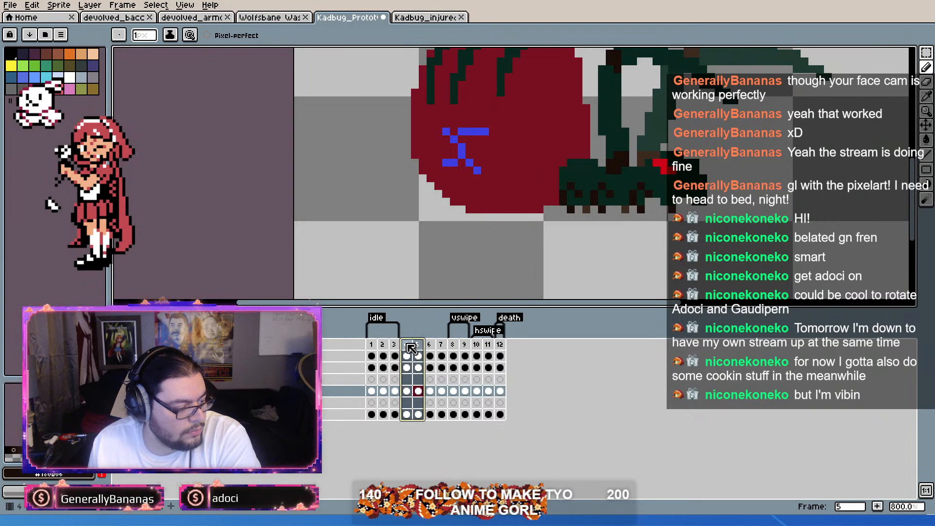
pyautogui.click(408, 347)
pyautogui.hotkey('alt', 'c')
# Step: Redraw the foremost near-side leg straight down in dark brown in frame 4, on the lowest timeline layer, and clear the old leg behind it
pyautogui.scroll(3, 638, 196)
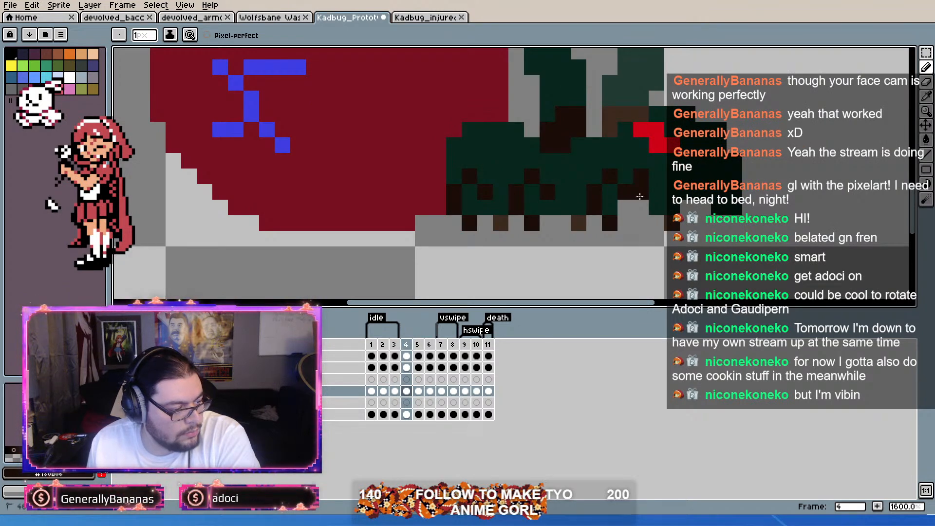
pyautogui.moveTo(640, 193); pyautogui.dragTo(641, 225)
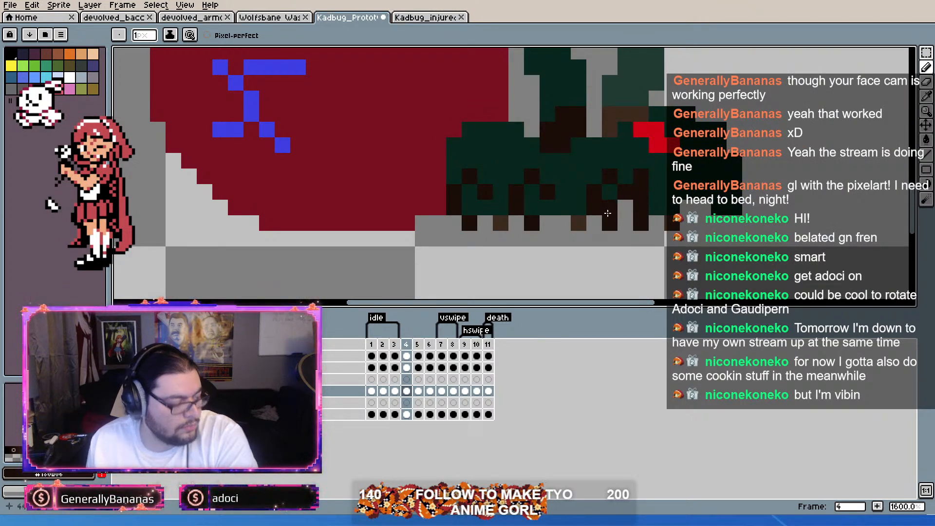
pyautogui.press('alt')
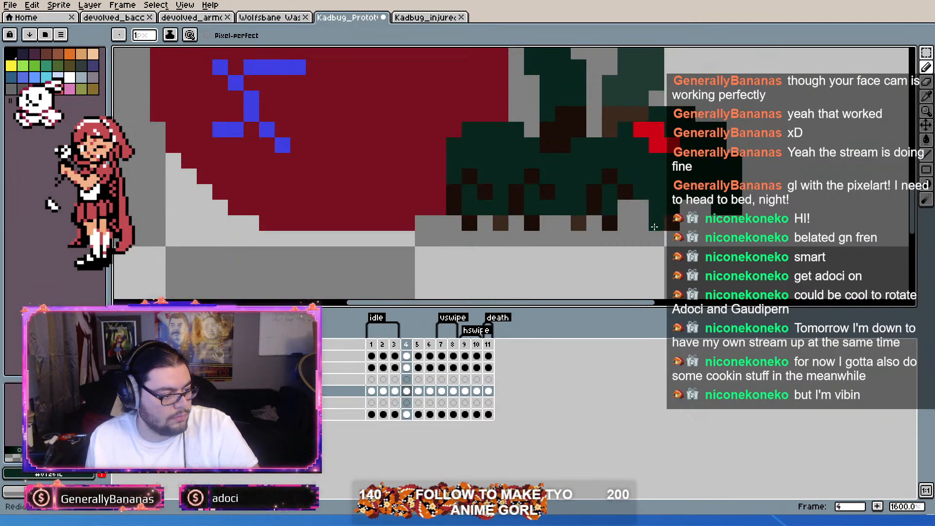
pyautogui.click(407, 414)
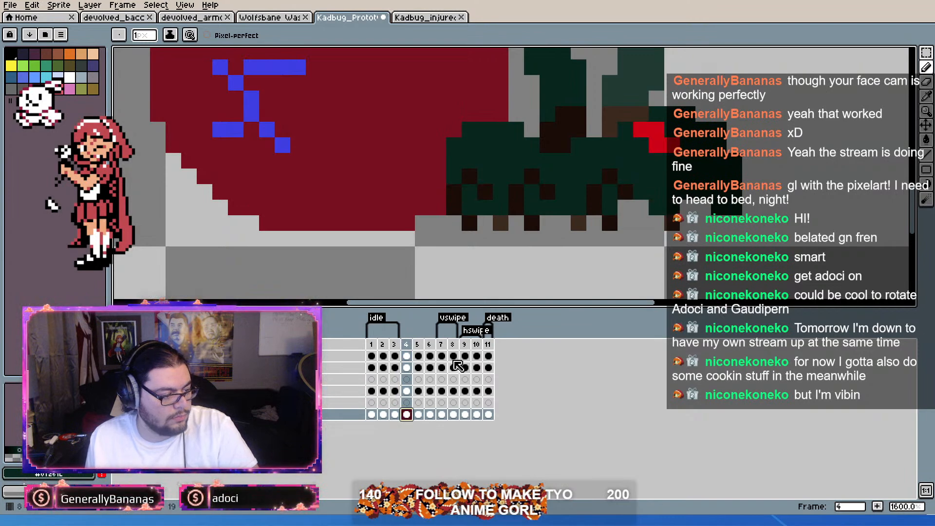
pyautogui.moveTo(632, 187)
pyautogui.mouseDown()
pyautogui.moveTo(623, 205)
pyautogui.moveTo(634, 180)
pyautogui.moveTo(636, 224)
pyautogui.mouseUp()
pyautogui.keyDown('alt'); pyautogui.rightClick(625, 194); pyautogui.keyUp('alt')
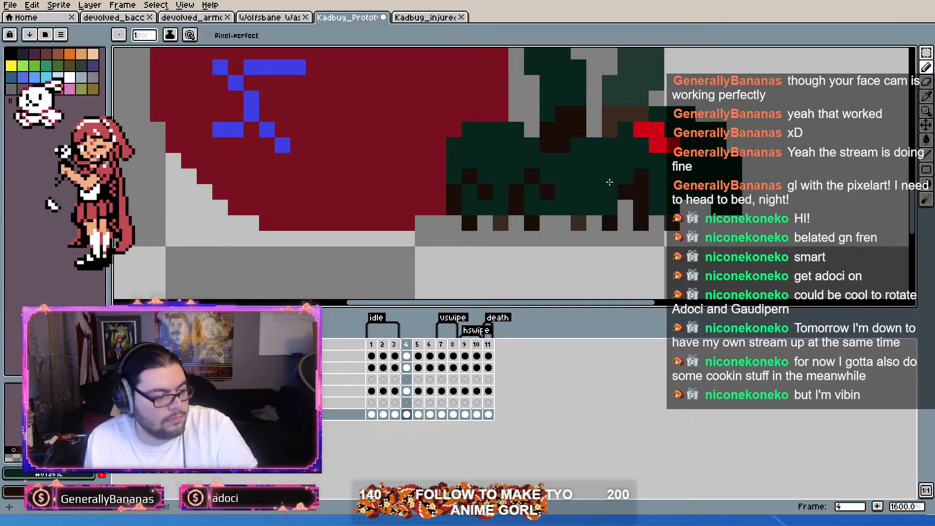
pyautogui.keyDown('alt'); pyautogui.rightClick(595, 255); pyautogui.keyUp('alt')
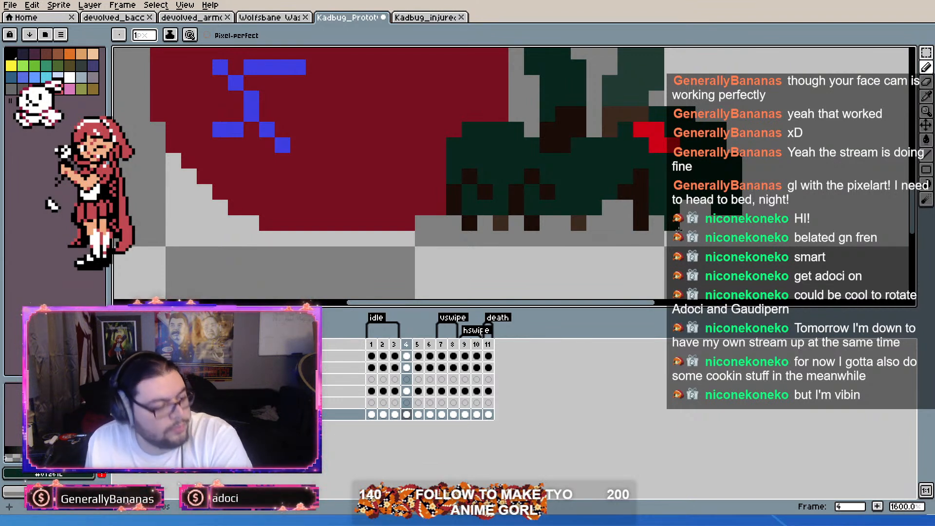
# Step: Sample the far legs' lighter brown and paint a far-side leg directly behind the foremost leg in frame 4
pyautogui.press('i')
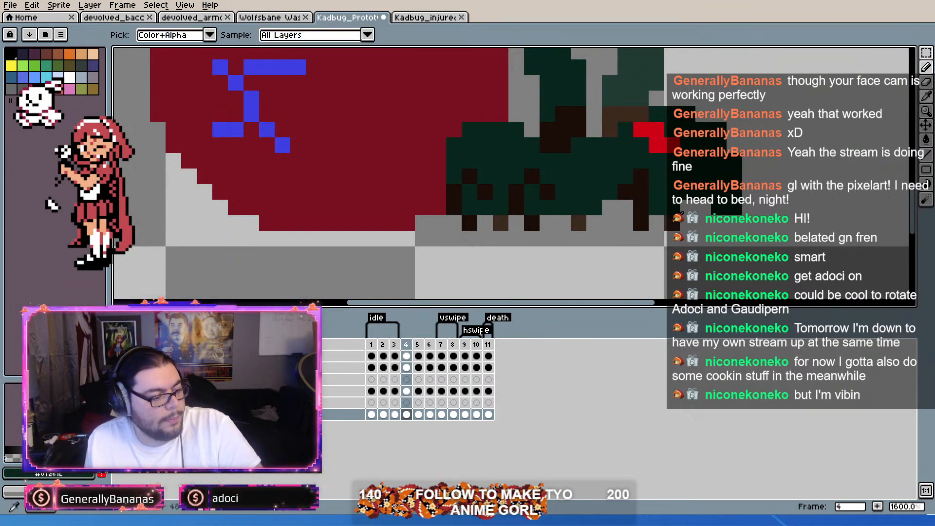
pyautogui.keyDown('alt'); pyautogui.click(676, 220); pyautogui.keyUp('alt')
pyautogui.moveTo(628, 208); pyautogui.dragTo(628, 222)
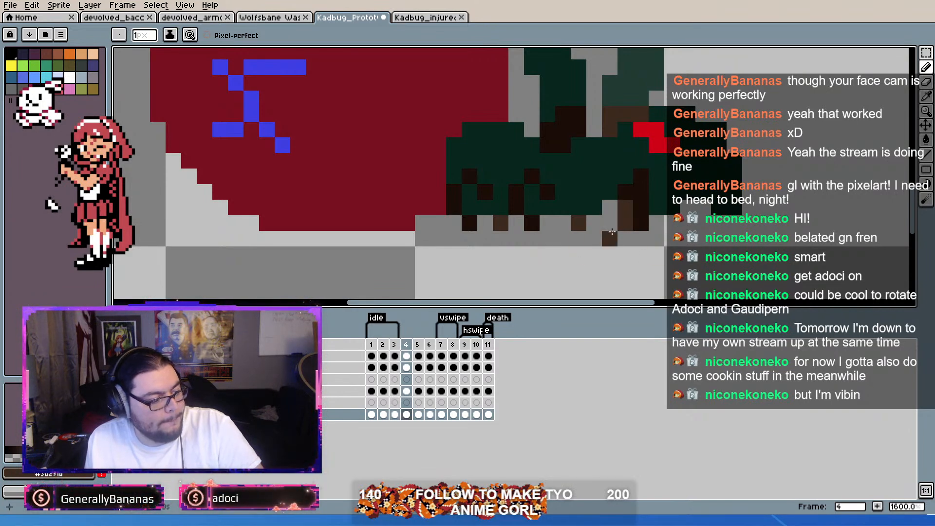
# Step: Paint the next far-side leg slightly forward in lighter brown in frame 4 and erase its old foot
pyautogui.press('alt')
pyautogui.click(607, 208)
pyautogui.click(594, 222)
pyautogui.rightClick(577, 224)
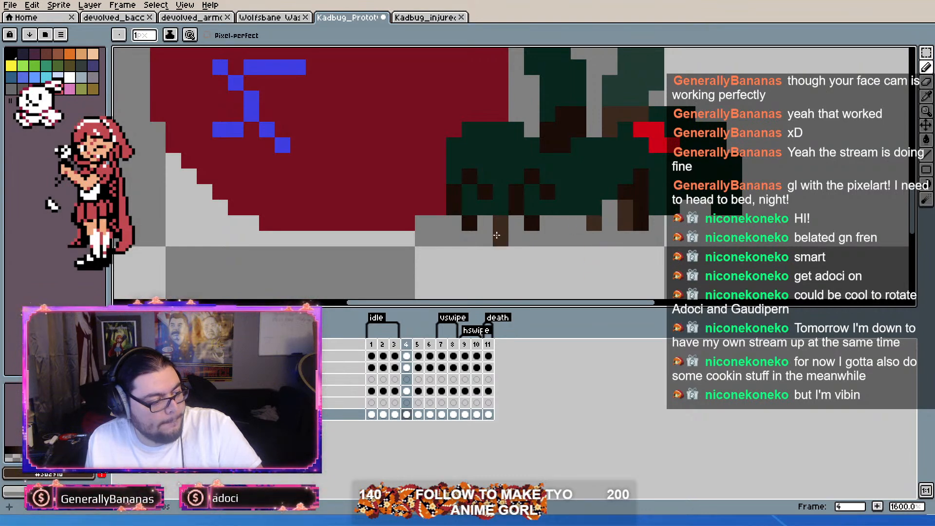
# Step: Redraw the middle and rear near-side legs straight down in dark brown in frame 4, covering the middle leg's old lower segment with body green
pyautogui.keyDown('alt'); pyautogui.click(531, 181); pyautogui.keyUp('alt')
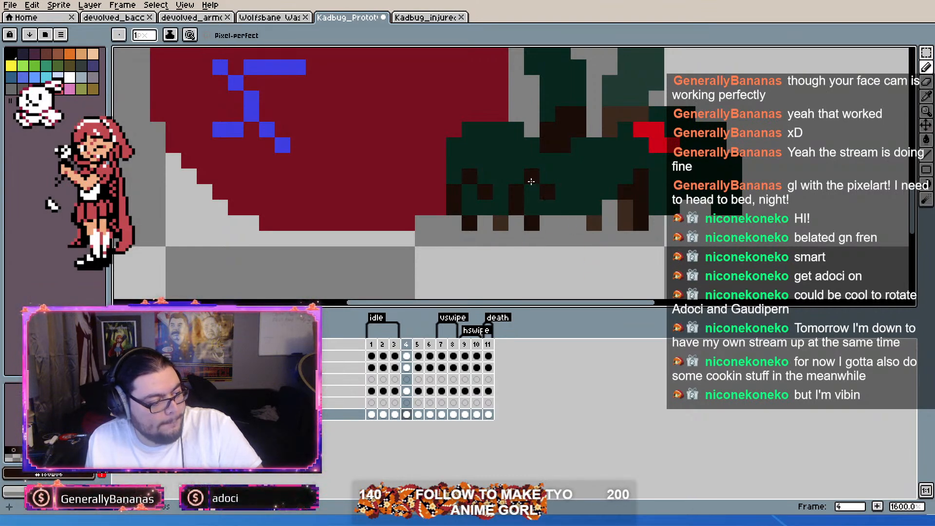
pyautogui.keyDown('alt'); pyautogui.click(510, 175); pyautogui.keyUp('alt')
pyautogui.moveTo(514, 187); pyautogui.dragTo(516, 206)
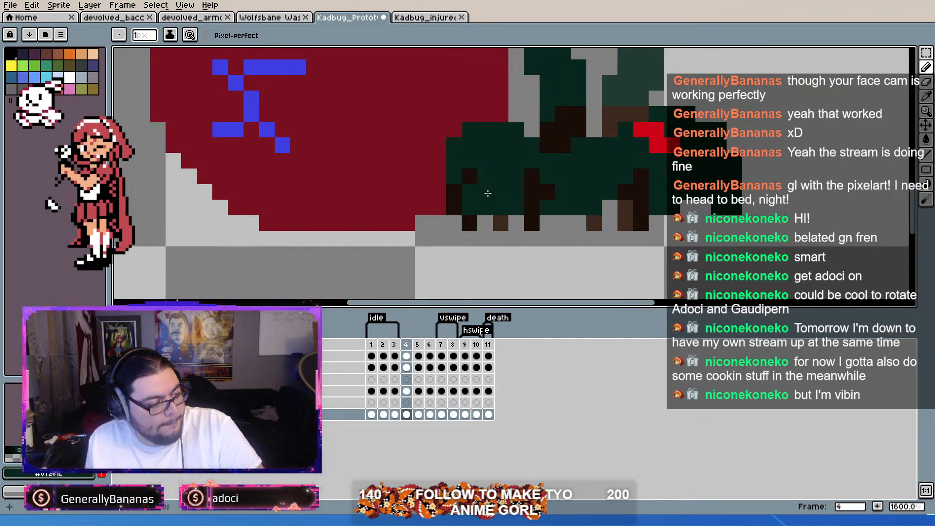
pyautogui.moveTo(504, 174); pyautogui.dragTo(501, 224)
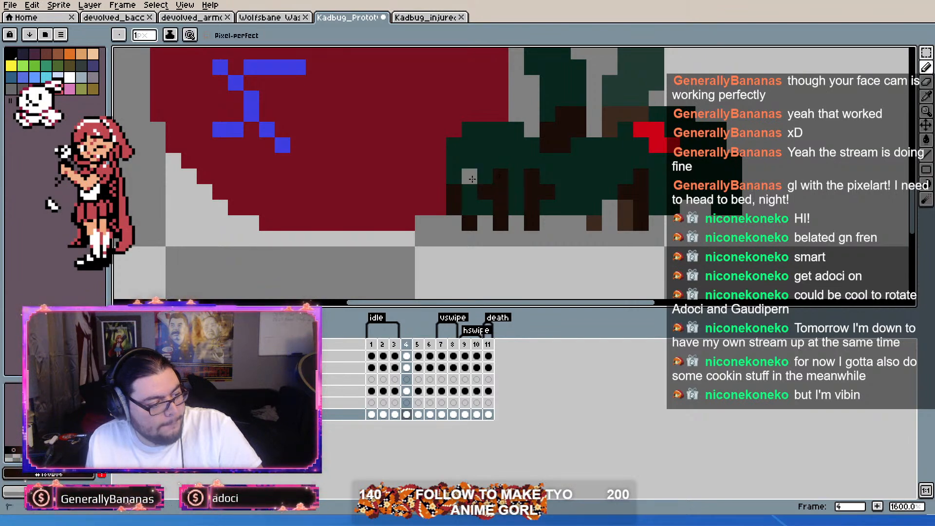
# Step: Clear the old rear near-side leg in frame 4 and paint a lighter brown far-side foot behind the new rear leg
pyautogui.keyDown('alt'); pyautogui.click(486, 151); pyautogui.keyUp('alt')
pyautogui.click(454, 195)
pyautogui.click(453, 209)
pyautogui.click(469, 223)
pyautogui.keyDown('alt'); pyautogui.click(591, 222); pyautogui.keyUp('alt')
pyautogui.click(476, 218)
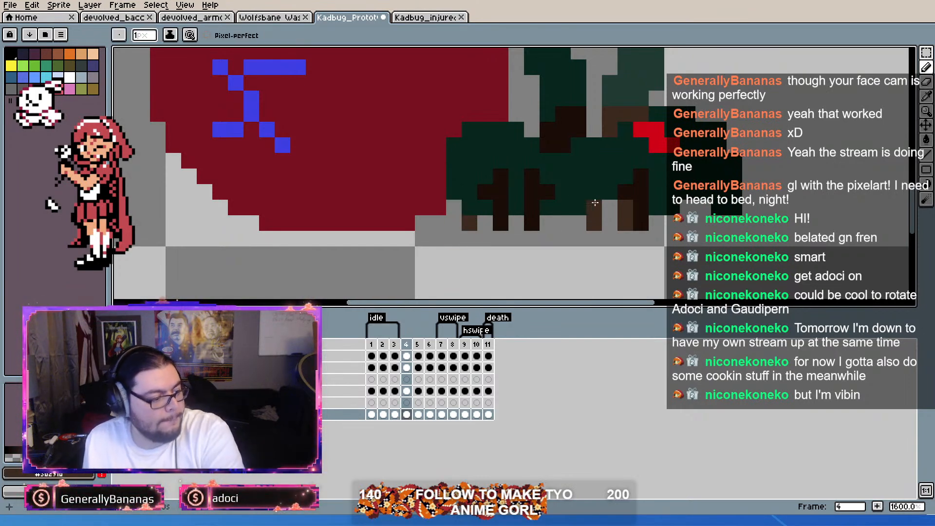
# Step: Flip between frames 4, 5 and 6 to compare the leg positions
pyautogui.press(',')
pyautogui.press('.')
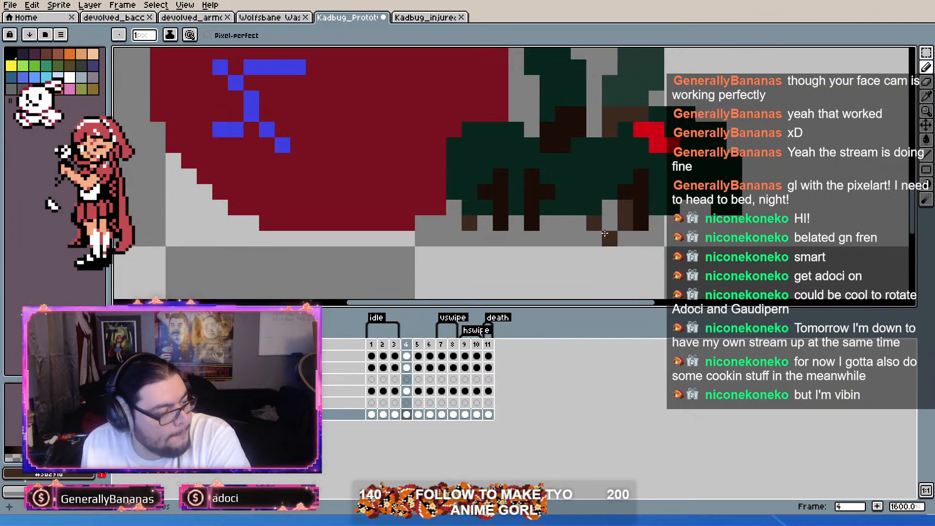
pyautogui.press('.')
pyautogui.press('.')
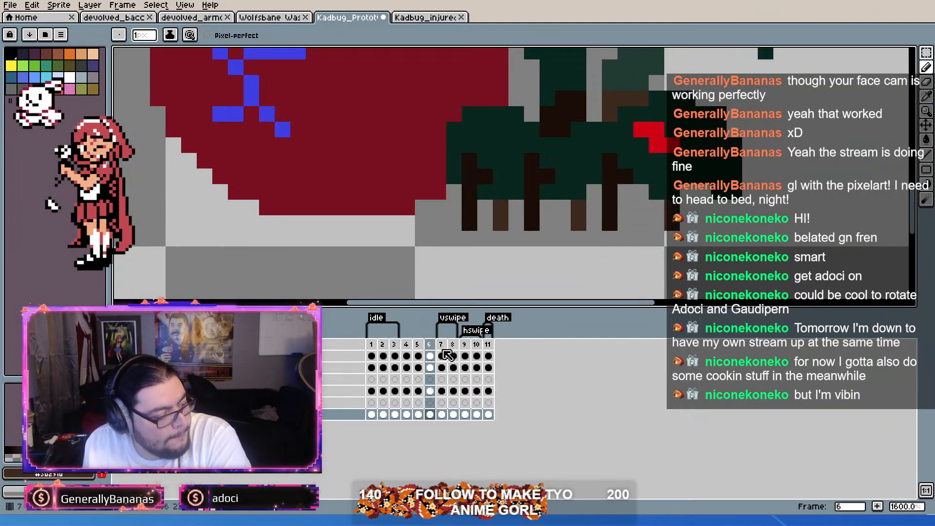
pyautogui.press(',')
pyautogui.press(',')
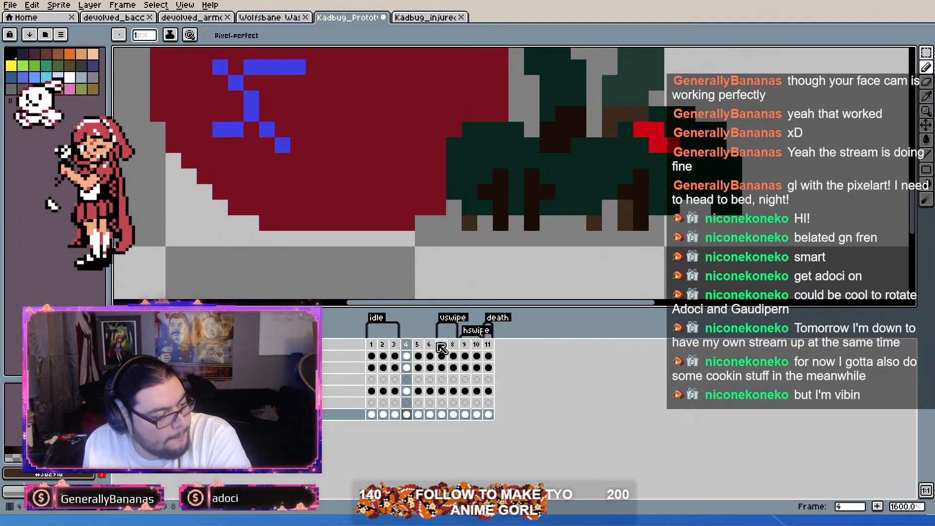
pyautogui.press('.')
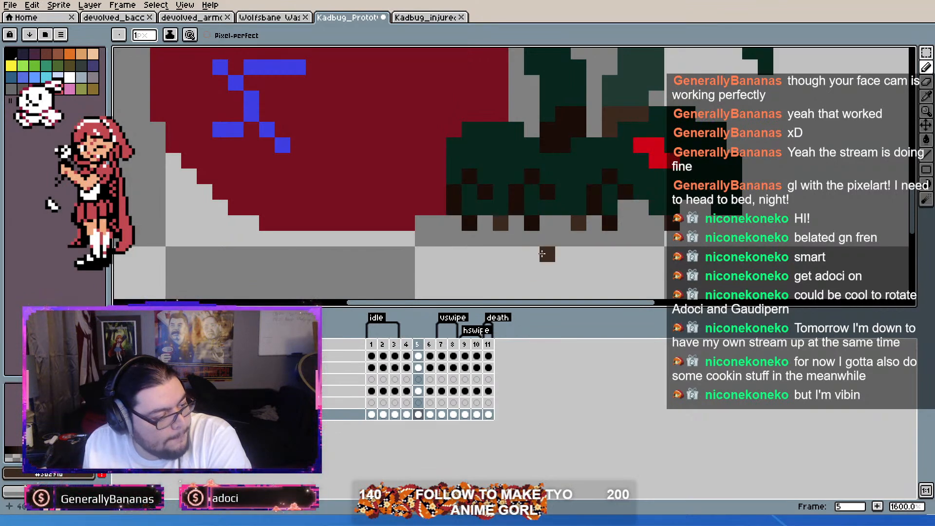
pyautogui.press(',')
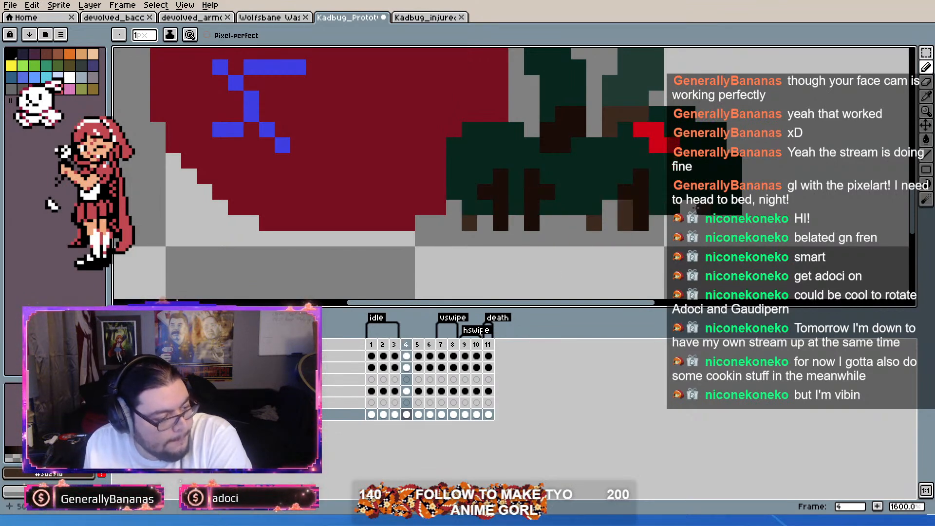
pyautogui.press('.')
pyautogui.press(',')
pyautogui.click(646, 250)
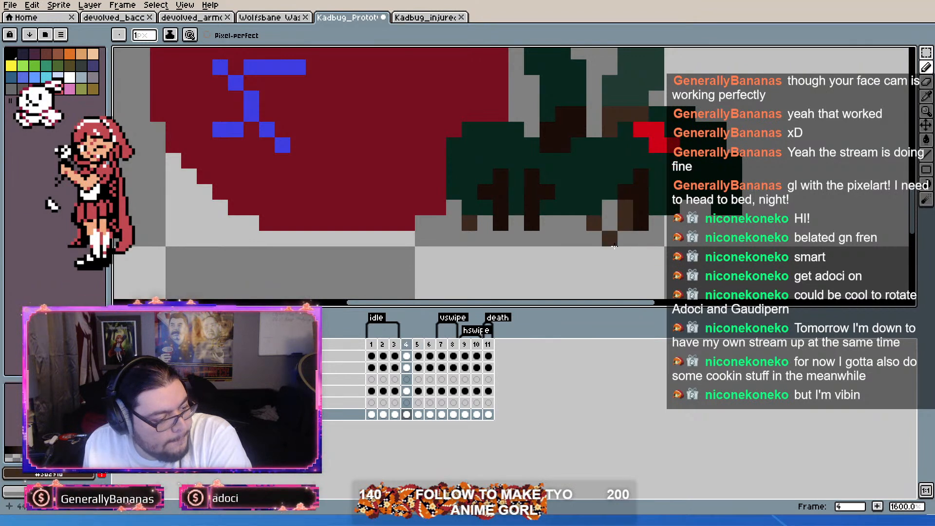
pyautogui.hotkey('ctrl', 'z')
pyautogui.press('.')
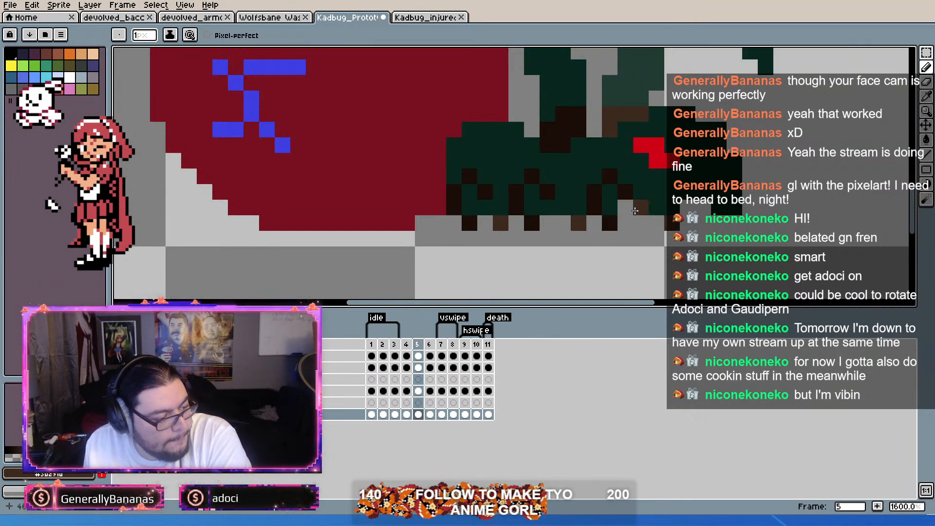
# Step: Redraw the foremost near-side leg straight down in dark brown in frame 5, further forward to match frame 4
pyautogui.press('i')
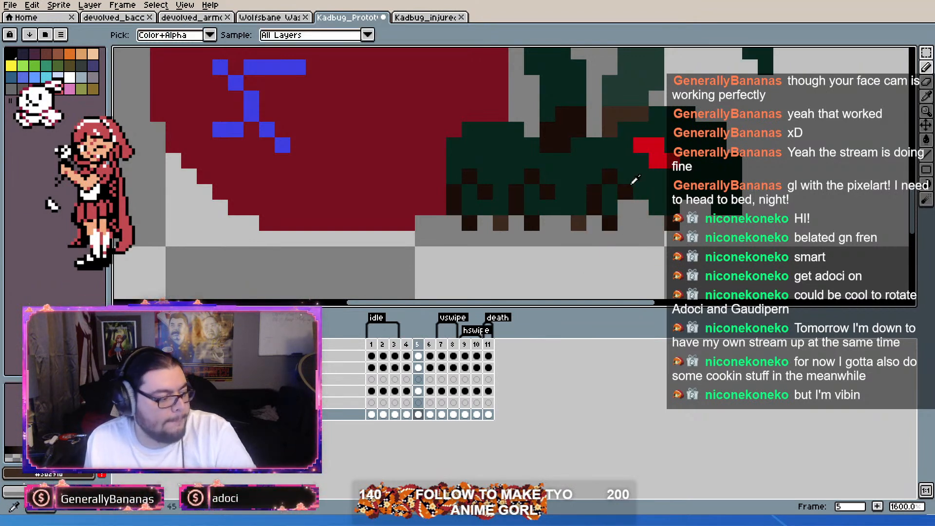
pyautogui.press('b')
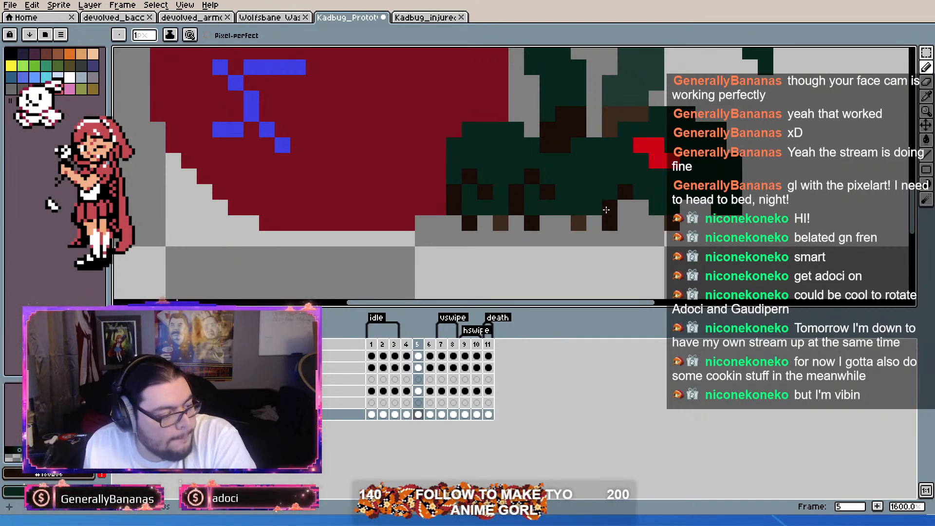
pyautogui.moveTo(634, 174); pyautogui.dragTo(640, 216)
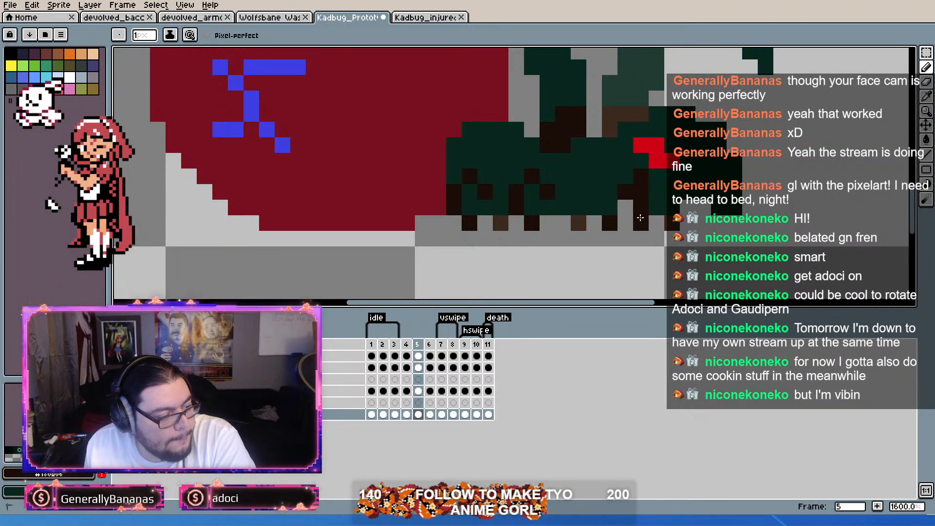
pyautogui.press('Left')
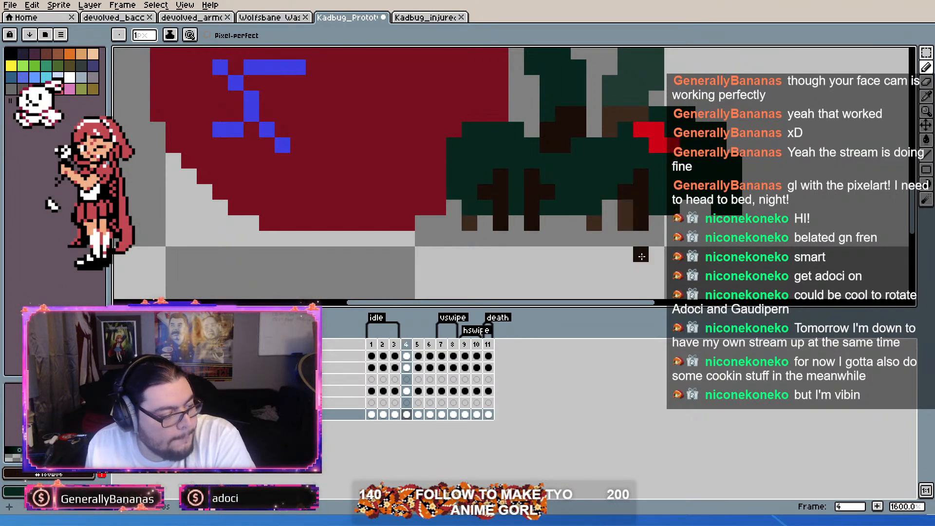
pyautogui.press('Right')
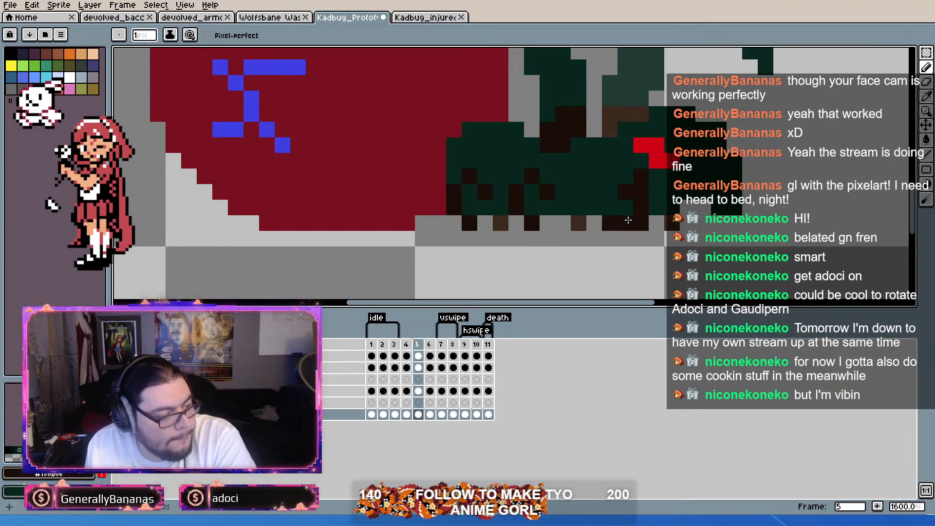
# Step: Paint a lighter brown far-side leg directly behind the foremost leg in frame 5 and erase the old feet around it
pyautogui.press('i')
pyautogui.press('b')
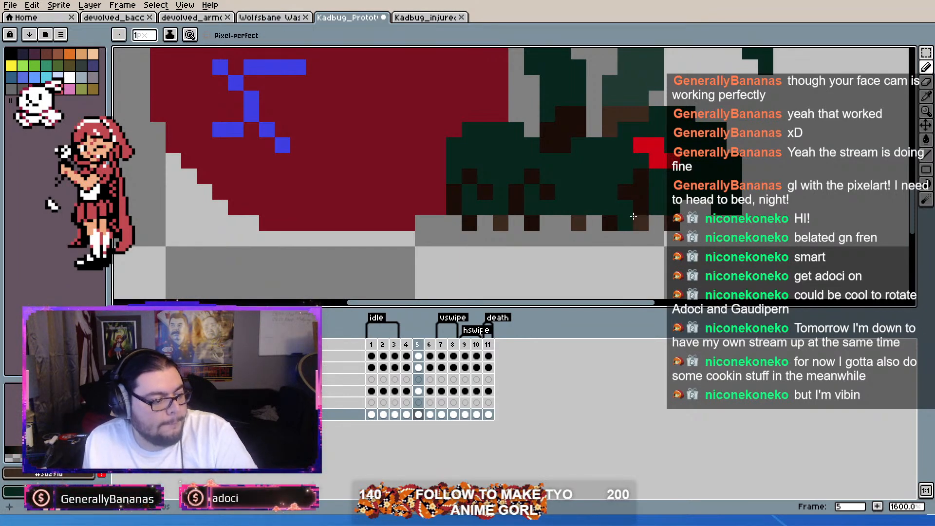
pyautogui.keyDown('alt'); pyautogui.click(594, 262); pyautogui.keyUp('alt')
pyautogui.click(610, 224)
pyautogui.keyDown('alt'); pyautogui.click(608, 254); pyautogui.keyUp('alt')
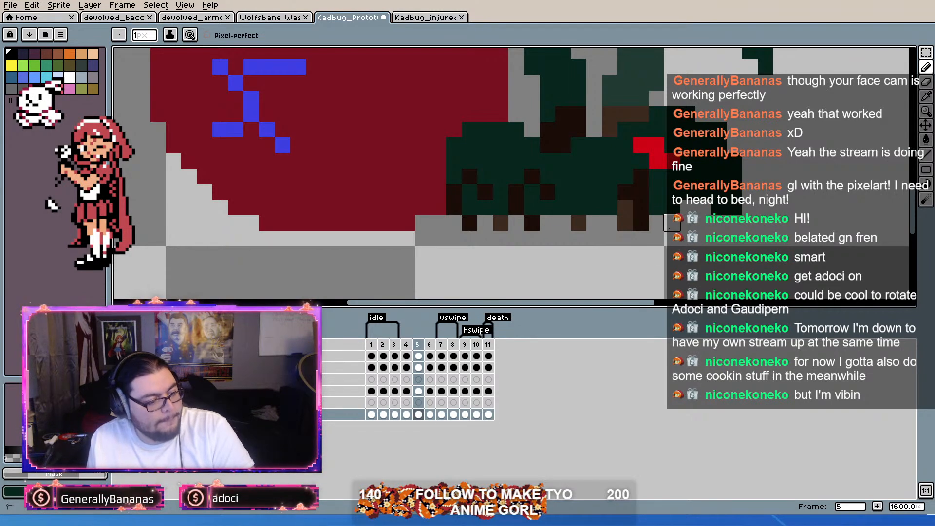
# Step: Redraw the middle near-side leg straight down in dark brown in frame 5 and cover its old lower segment with body green
pyautogui.press('alt')
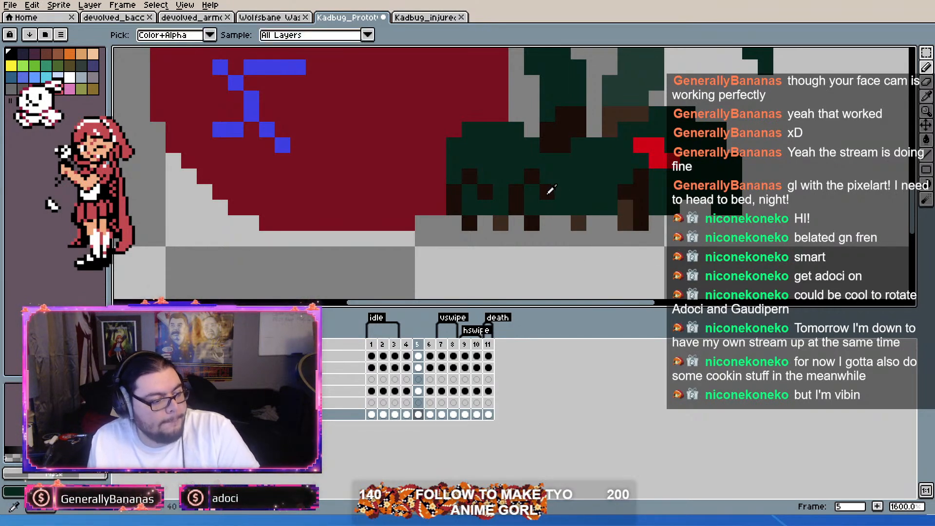
pyautogui.keyDown('alt'); pyautogui.click(547, 194); pyautogui.keyUp('alt')
pyautogui.moveTo(537, 192)
pyautogui.mouseDown()
pyautogui.moveTo(536, 210)
pyautogui.moveTo(513, 208)
pyautogui.moveTo(516, 231)
pyautogui.mouseUp()
pyautogui.keyDown('alt'); pyautogui.click(500, 160); pyautogui.keyUp('alt')
pyautogui.hotkey('ctrl', 'z')
pyautogui.click(504, 235)
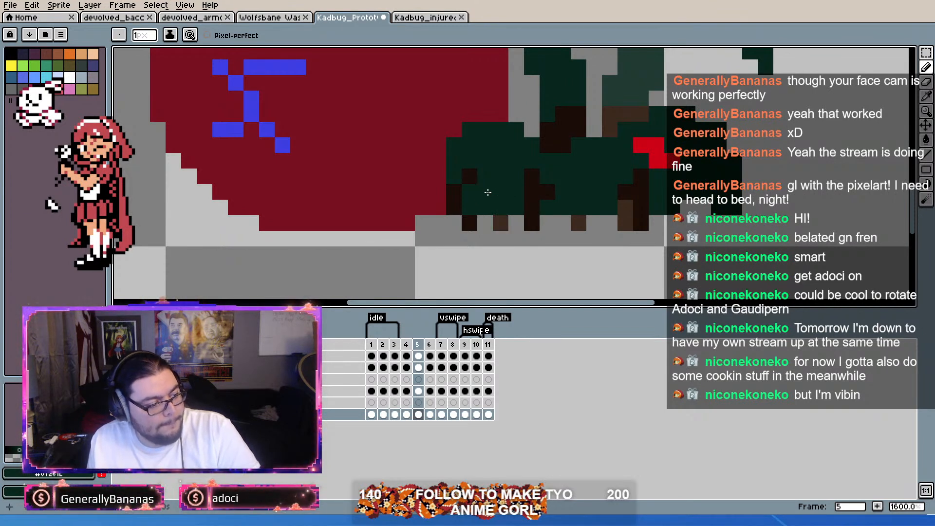
# Step: Redraw the rear near-side leg further forward in dark brown in frame 5 and clear its old segments and foot
pyautogui.moveTo(453, 191); pyautogui.dragTo(454, 206)
pyautogui.press('alt')
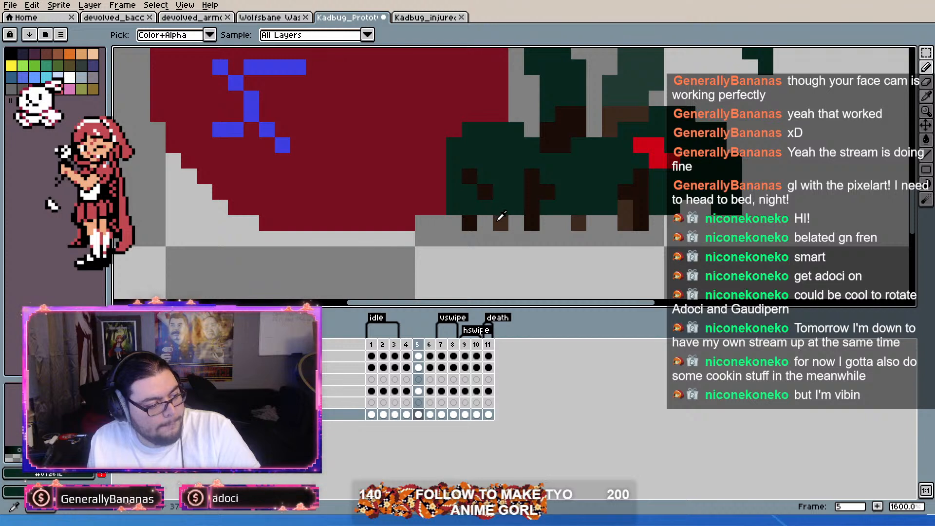
pyautogui.moveTo(501, 177)
pyautogui.mouseDown()
pyautogui.moveTo(504, 219)
pyautogui.moveTo(451, 205)
pyautogui.moveTo(469, 223)
pyautogui.mouseUp()
pyautogui.keyDown('alt'); pyautogui.click(493, 156); pyautogui.keyUp('alt')
pyautogui.keyDown('alt'); pyautogui.click(445, 236); pyautogui.keyUp('alt')
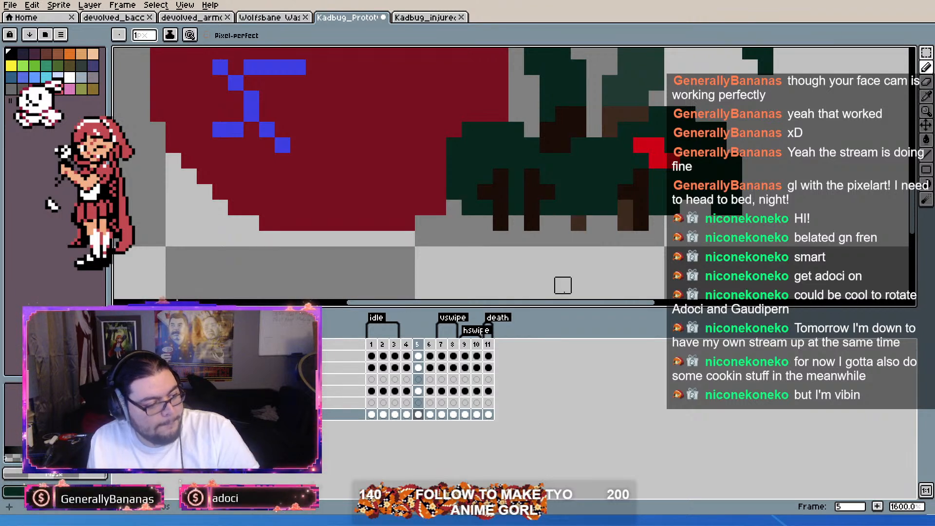
# Step: Compare the redrawn legs in frame 5 with the legs in frame 4
pyautogui.press(',')
pyautogui.press(',')
pyautogui.press('.')
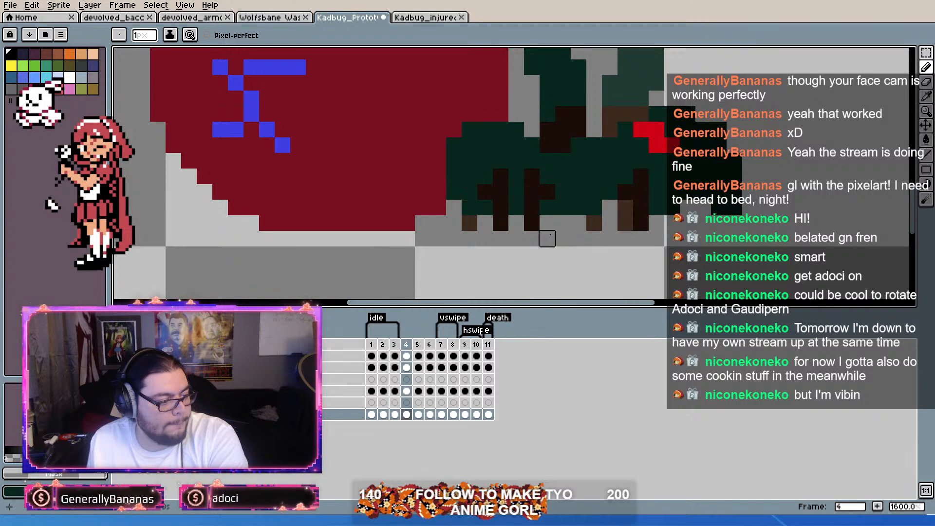
pyautogui.press('.')
pyautogui.press('Left')
pyautogui.press('Right')
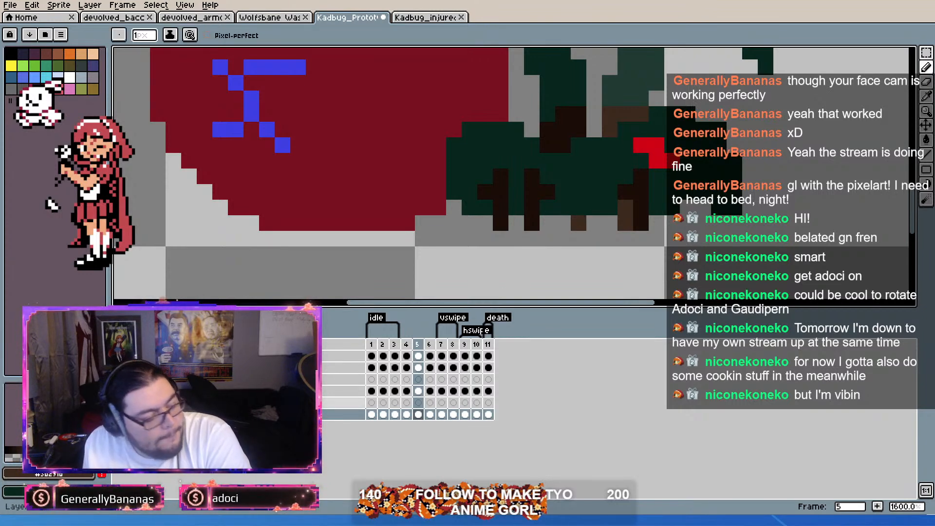
# Step: Open the devolved_bacc ant sprite and examine the leg poses in its run frames as a reference
pyautogui.click(106, 18)
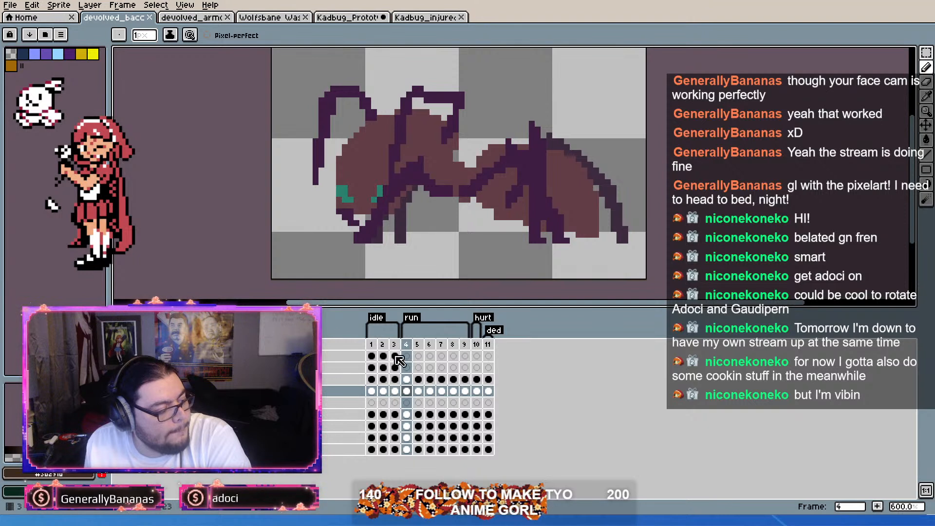
pyautogui.click(425, 345)
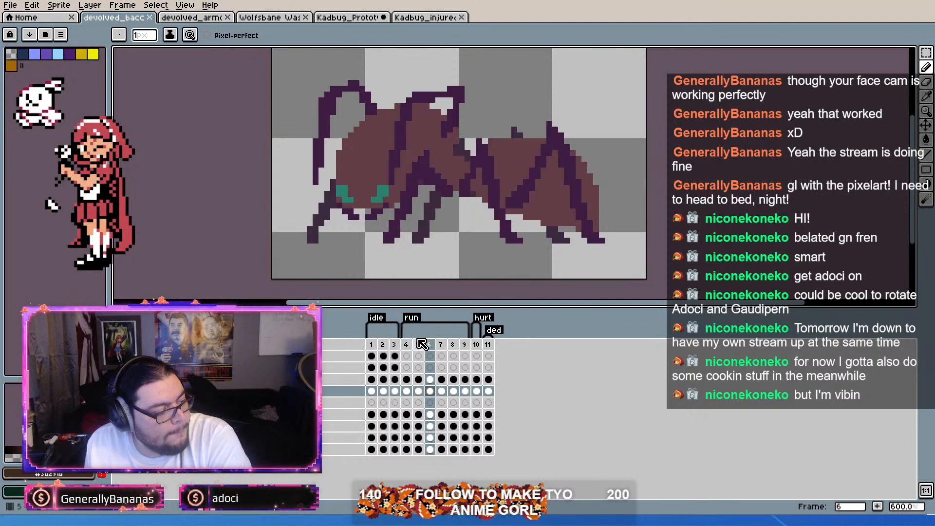
pyautogui.press('Right')
pyautogui.press('Right')
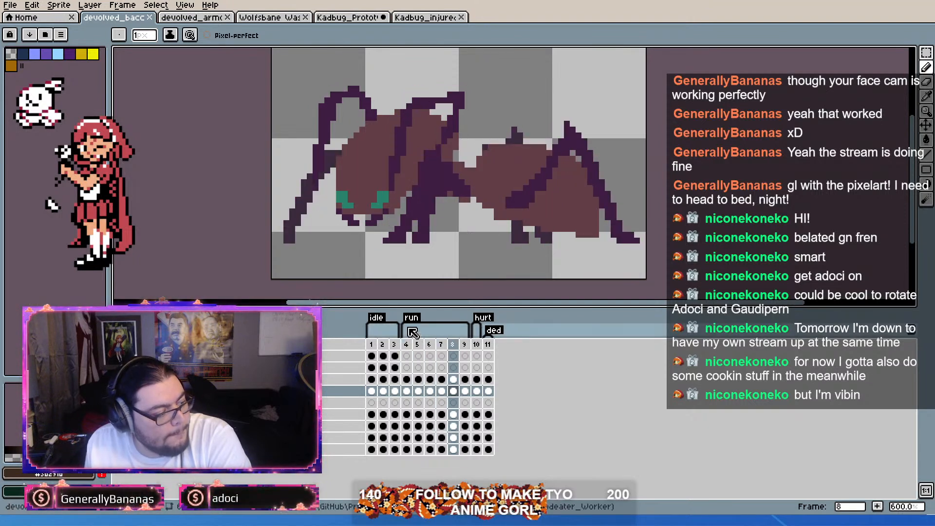
pyautogui.press('Left')
pyautogui.press('Left')
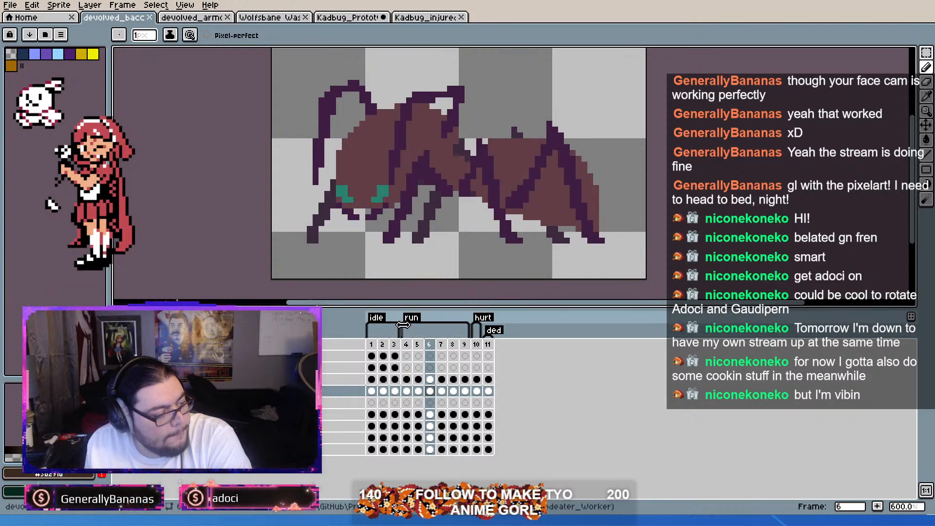
pyautogui.click(372, 344)
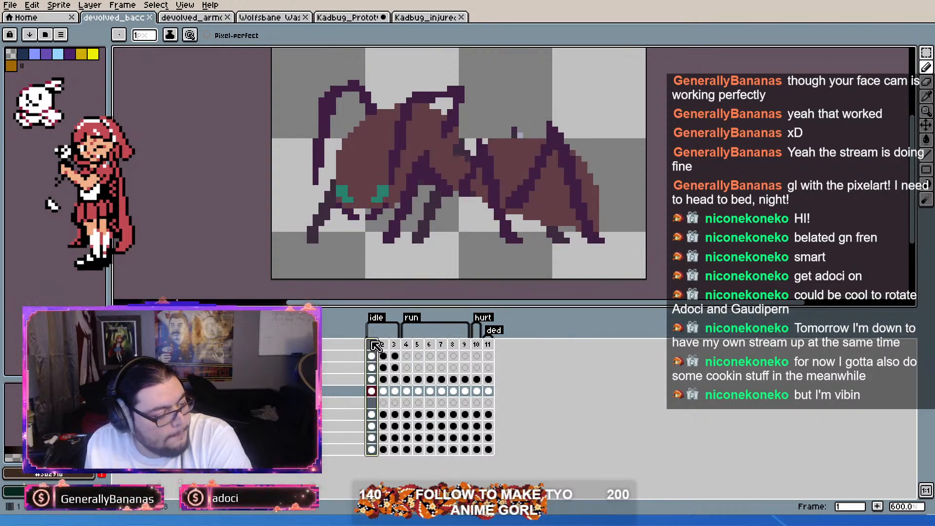
pyautogui.click(431, 345)
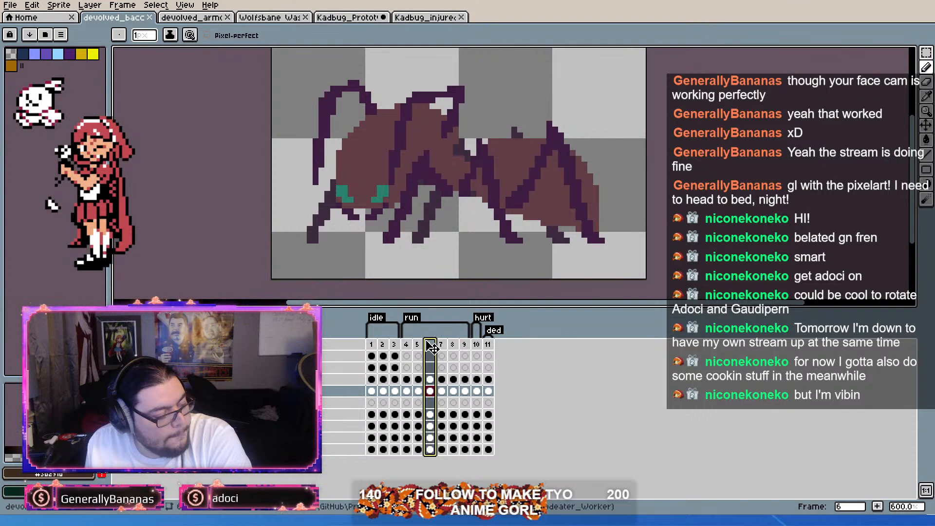
pyautogui.press('Right')
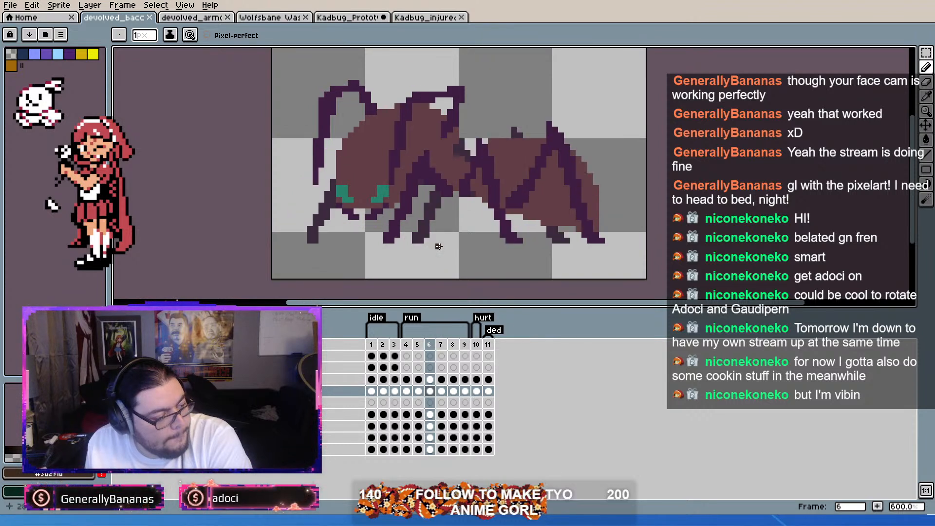
# Step: Flip back and forth through run frames 5 to 9 of the ant sprite to study how its legs alternate
pyautogui.press('Left')
pyautogui.press('Right')
pyautogui.press('Left')
pyautogui.press('Right')
pyautogui.press('Left')
pyautogui.press('Right')
pyautogui.press('Left')
pyautogui.press('Right')
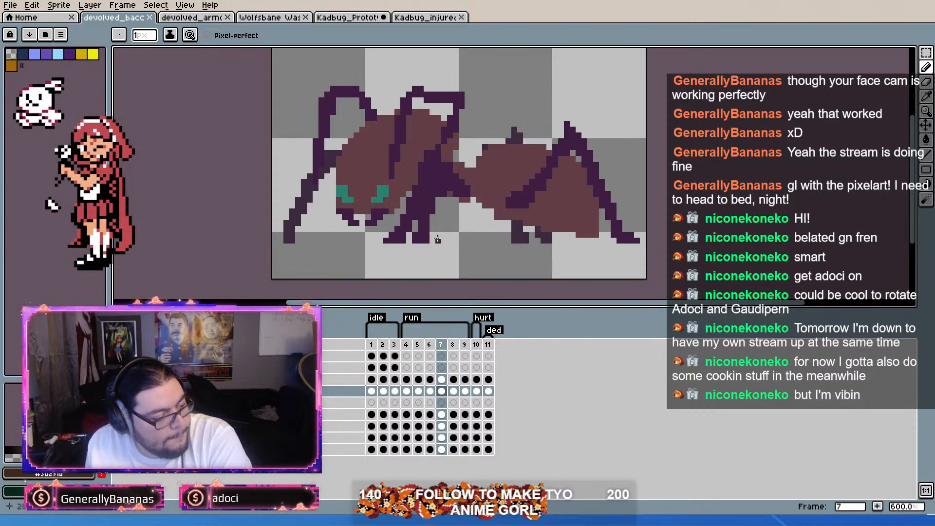
pyautogui.press('Right')
pyautogui.press('Right')
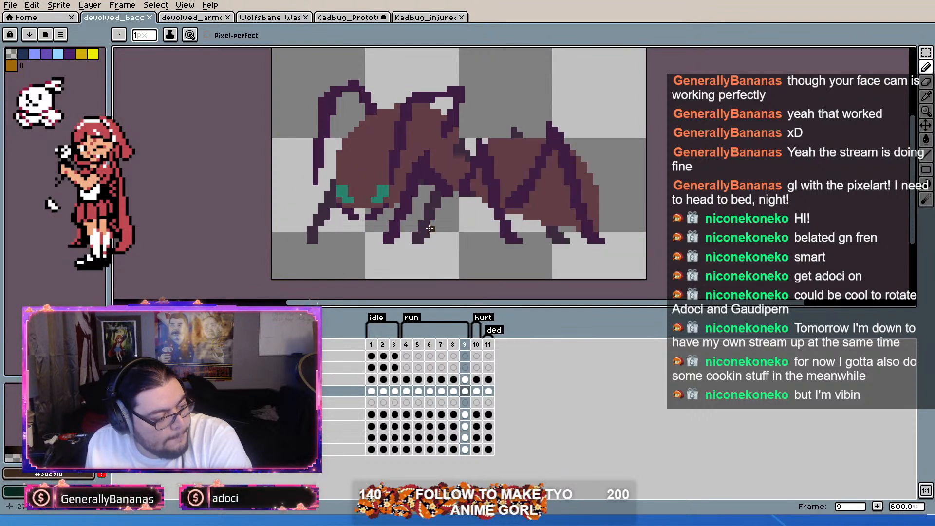
pyautogui.press('Left')
pyautogui.press('Left')
pyautogui.press('Left')
pyautogui.press('Left')
pyautogui.press('Left')
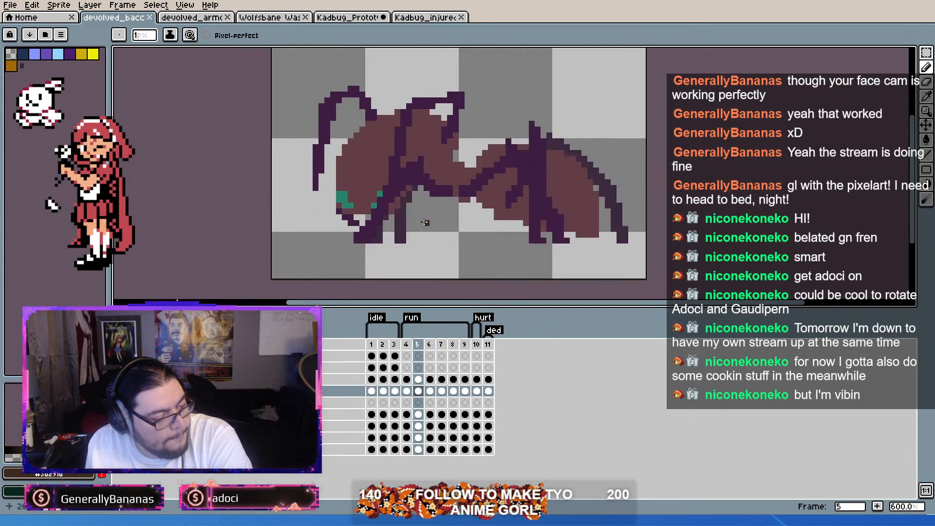
# Step: Examine the leg poses up to run frame 8 of the devolved_bacc ant sprite, then return to the Kadbug prototype sprite
pyautogui.press('Right')
pyautogui.press('Right')
pyautogui.press('Right')
pyautogui.press('Right')
pyautogui.press('Right')
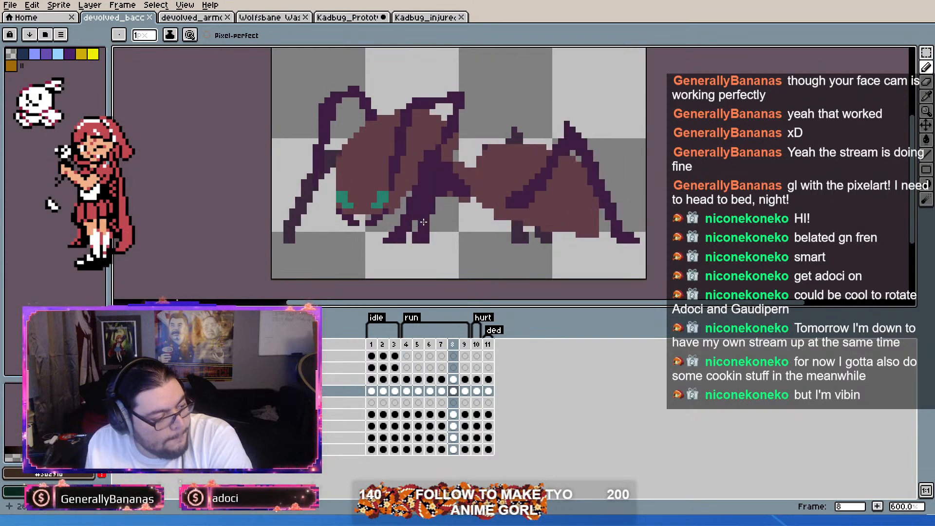
pyautogui.click(195, 18)
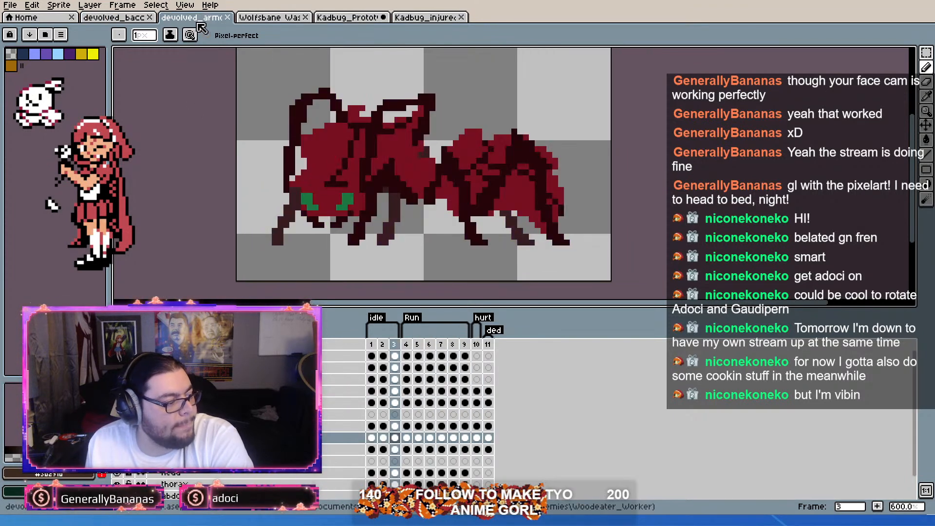
pyautogui.click(363, 18)
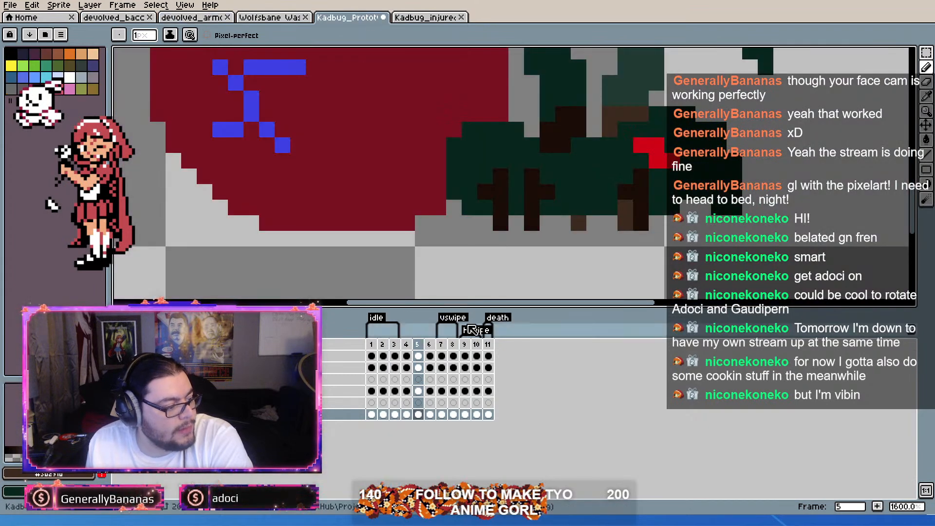
# Step: Repaint the light brown far-side feet in frame 5 to match their positions in frame 4
pyautogui.click(433, 366)
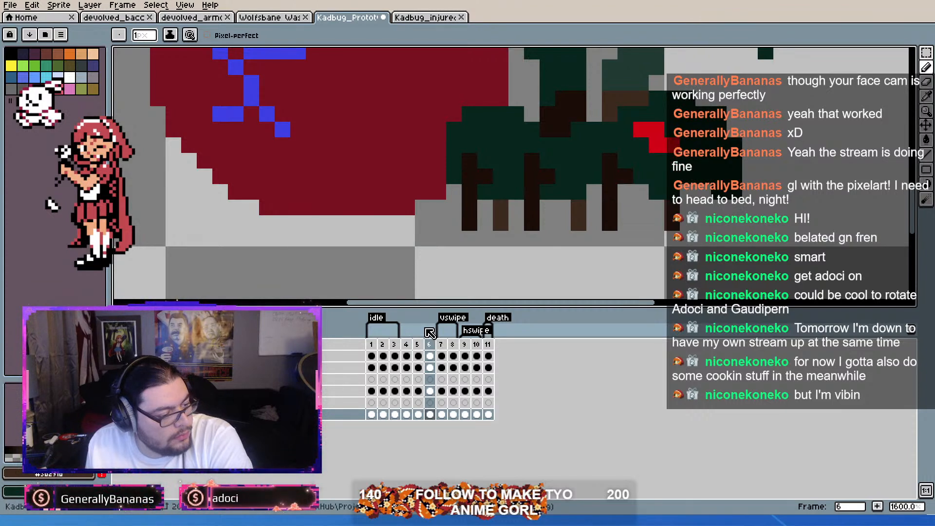
pyautogui.click(405, 345)
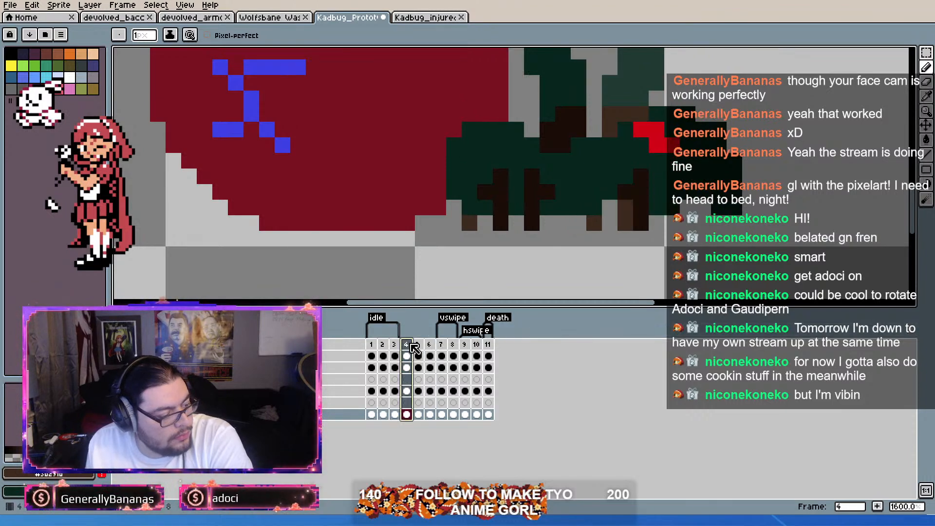
pyautogui.moveTo(410, 345); pyautogui.dragTo(417, 344)
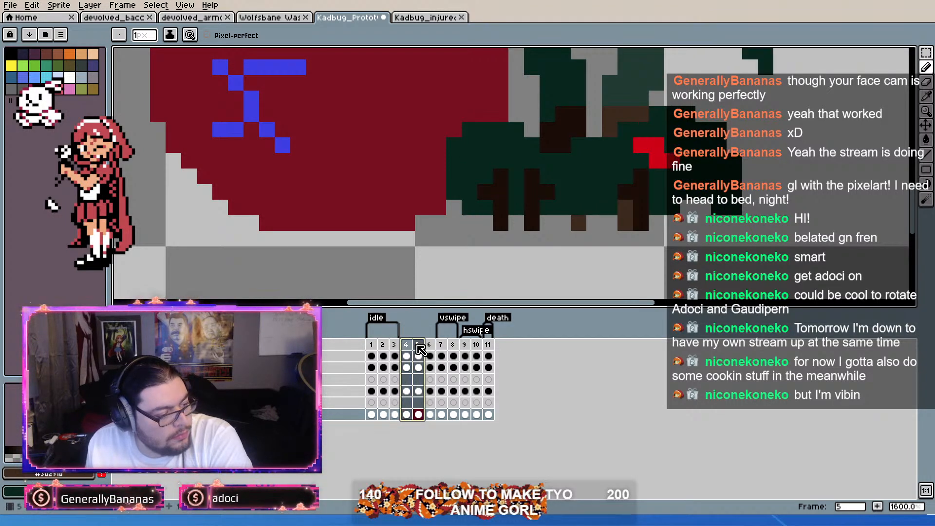
pyautogui.click(578, 208)
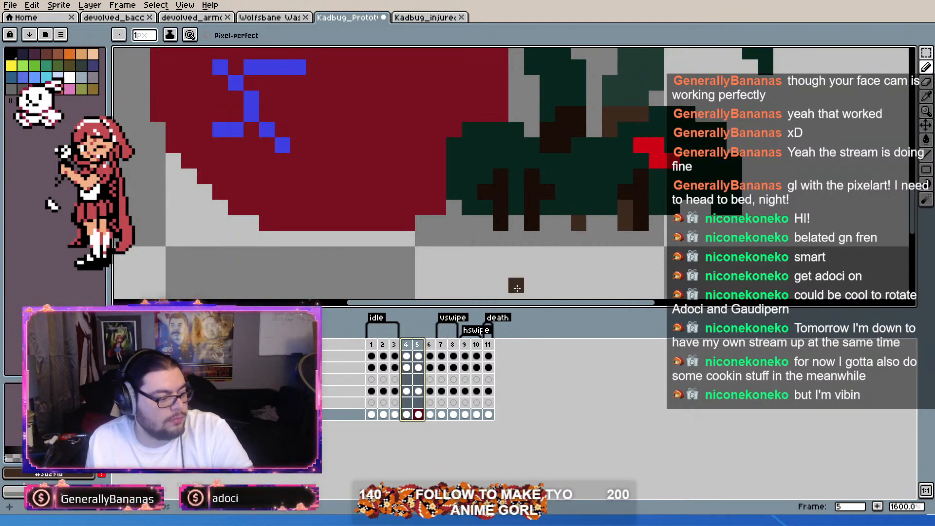
pyautogui.press('Return')
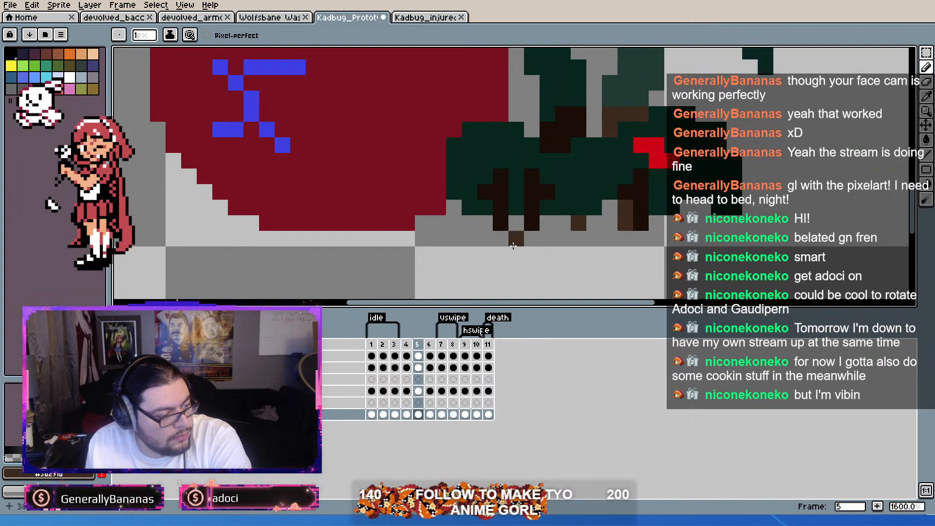
pyautogui.click(475, 225)
pyautogui.click(620, 238)
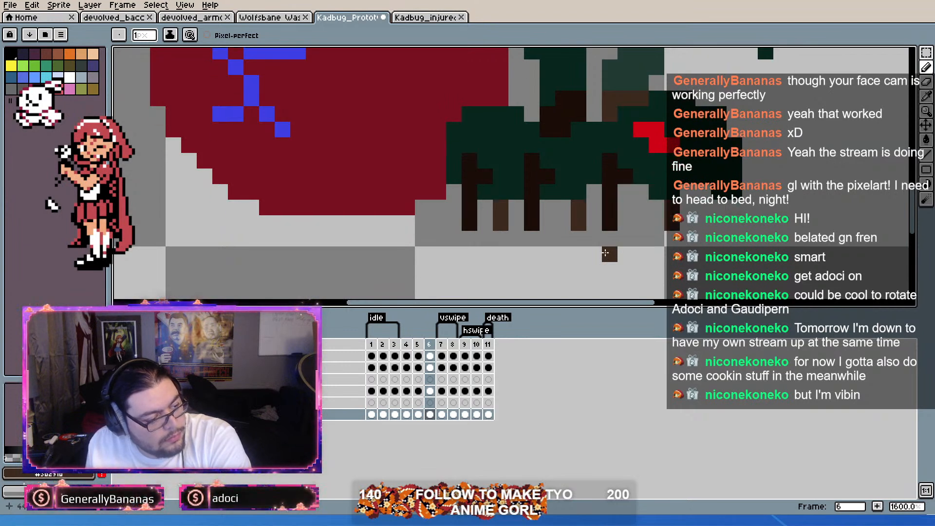
# Step: Compare frame 6 with frame 5 and duplicate frame 6
pyautogui.press(',')
pyautogui.press('.')
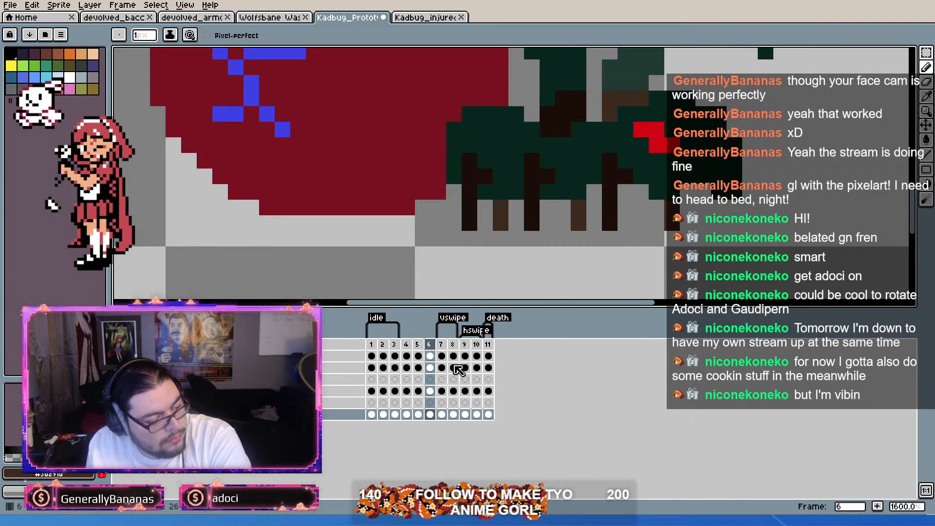
pyautogui.hotkey('alt', 'n')
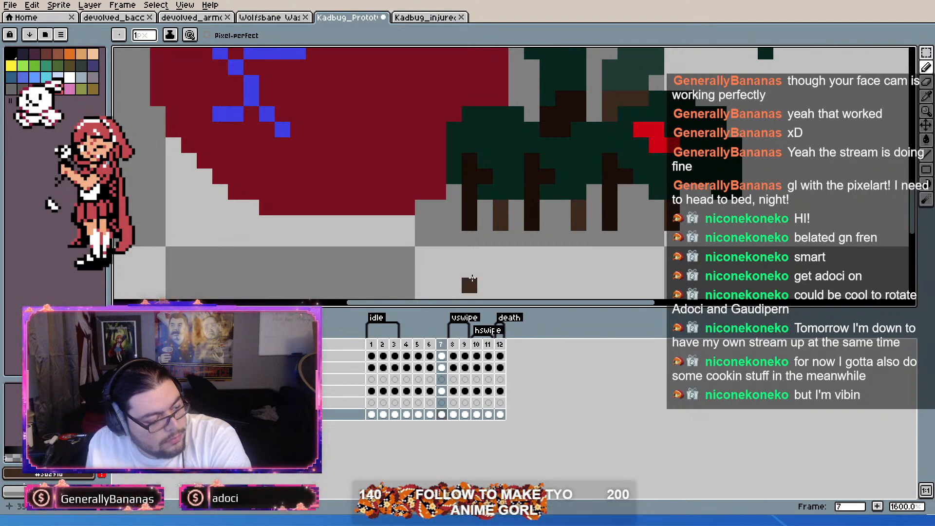
# Step: Step through frames 1 to 7 to compare the idle leg poses with the redrawn legs in frames 4 and 5
pyautogui.press('Right')
pyautogui.press('Left')
pyautogui.press('Left')
pyautogui.press('Left')
pyautogui.press('Left')
pyautogui.press('Left')
pyautogui.press('Left')
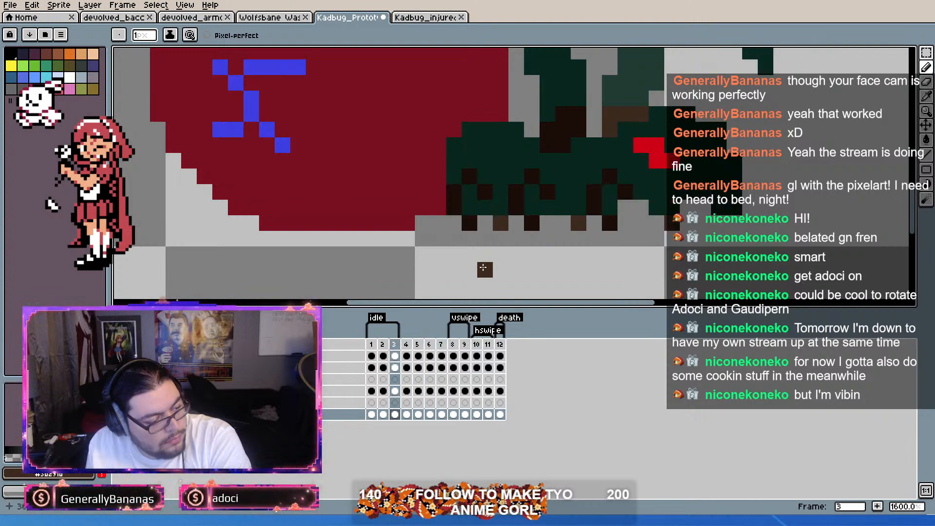
pyautogui.click(410, 345)
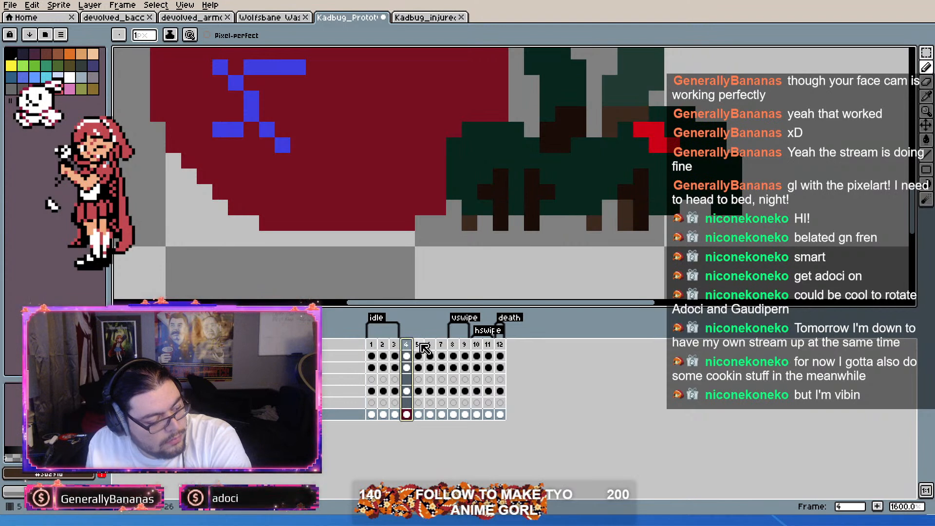
pyautogui.click(422, 346)
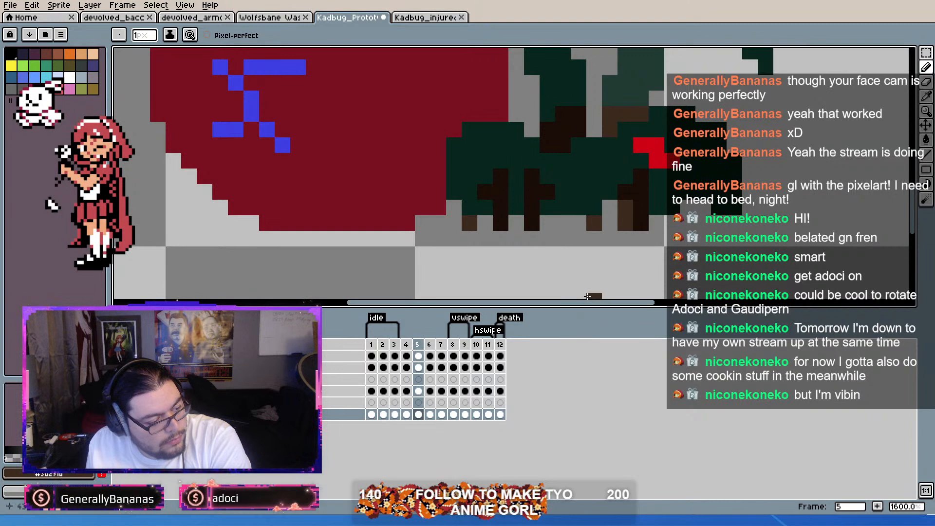
pyautogui.press('Left')
pyautogui.press('Left')
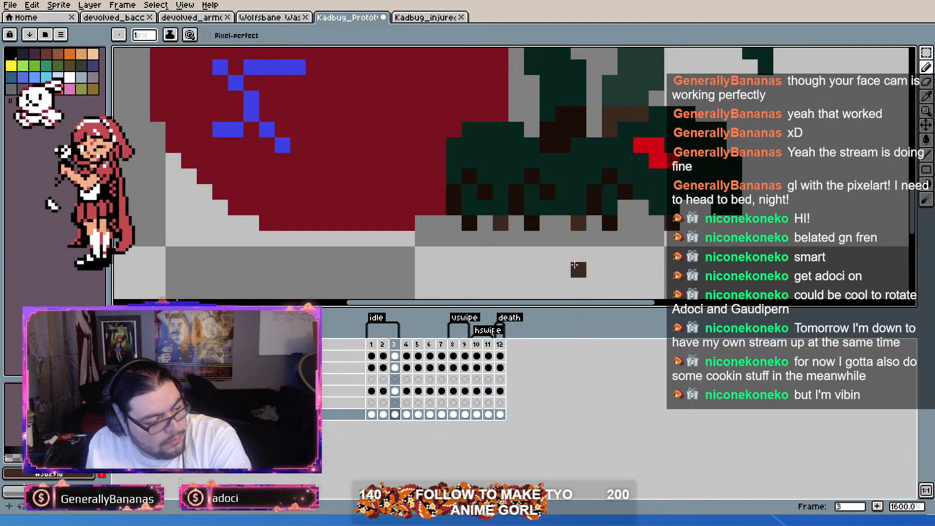
pyautogui.press('Left')
pyautogui.press('Left')
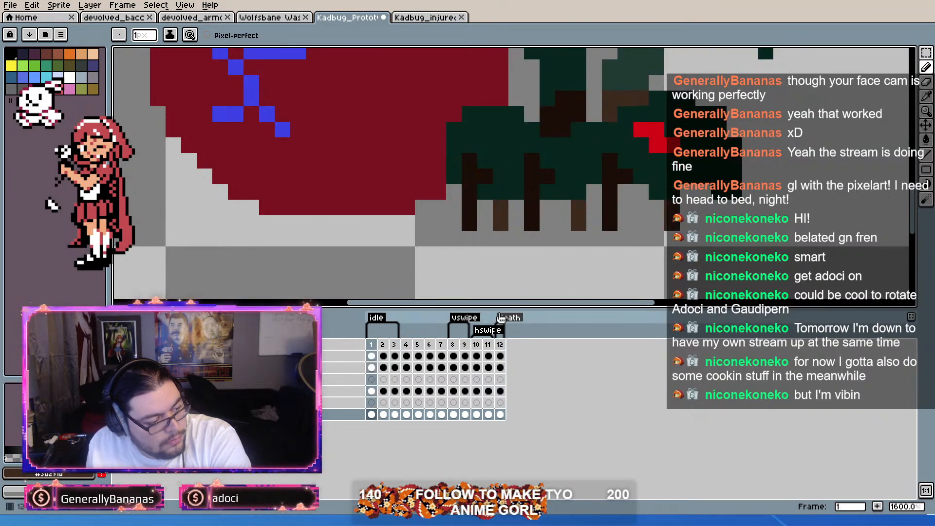
pyautogui.click(407, 348)
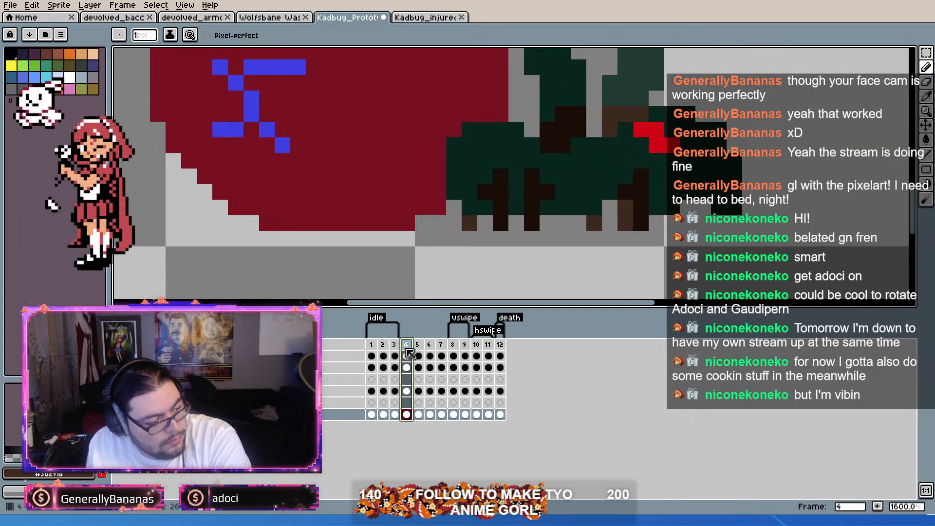
pyautogui.press('Home')
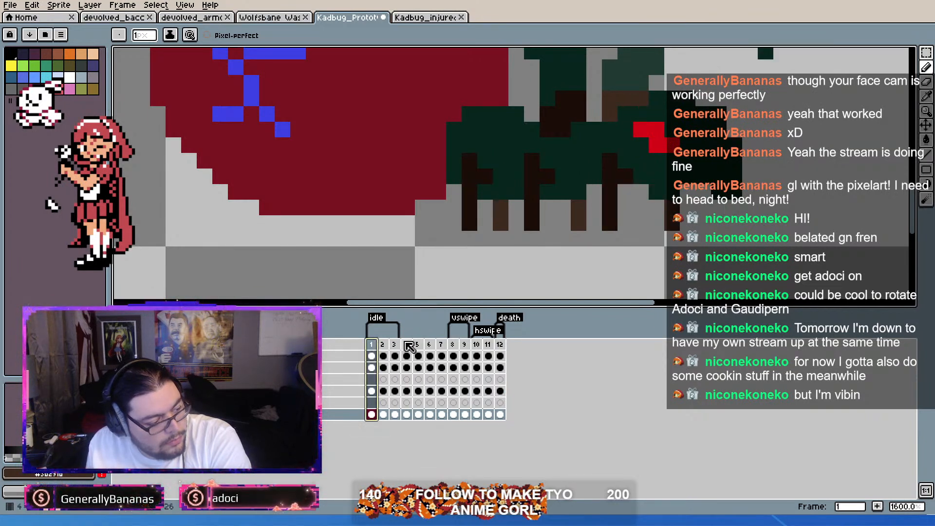
# Step: Flip between frames 5 and 6 to compare their leg positions and body height
pyautogui.click(407, 345)
pyautogui.click(417, 344)
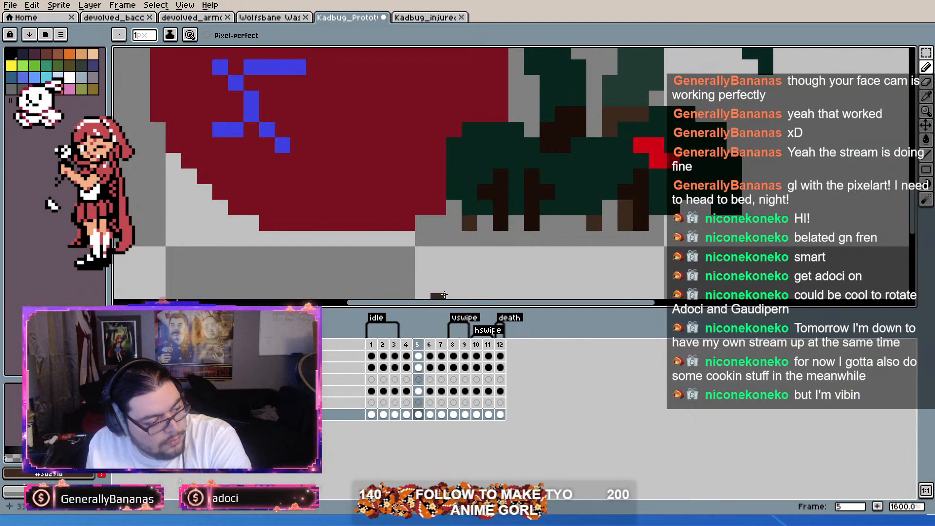
pyautogui.press('.')
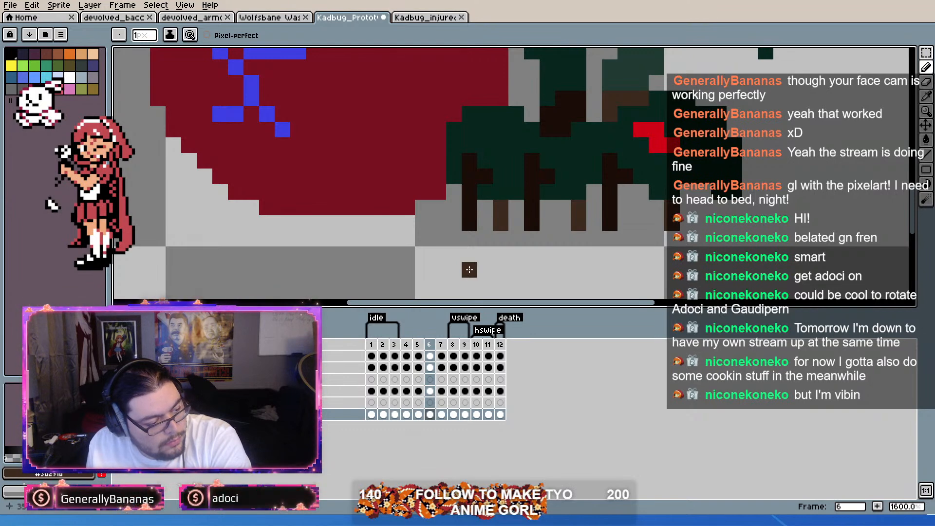
pyautogui.press(',')
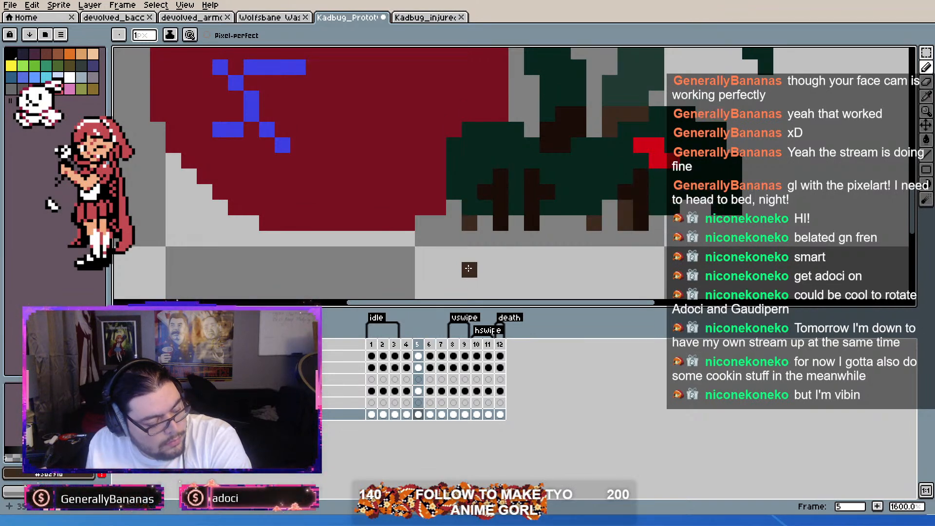
pyautogui.click(429, 345)
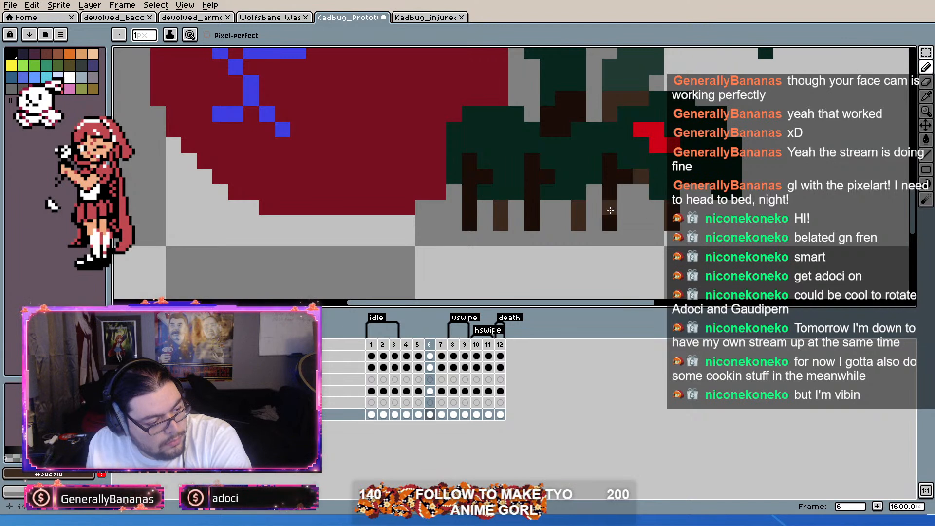
pyautogui.press('Left')
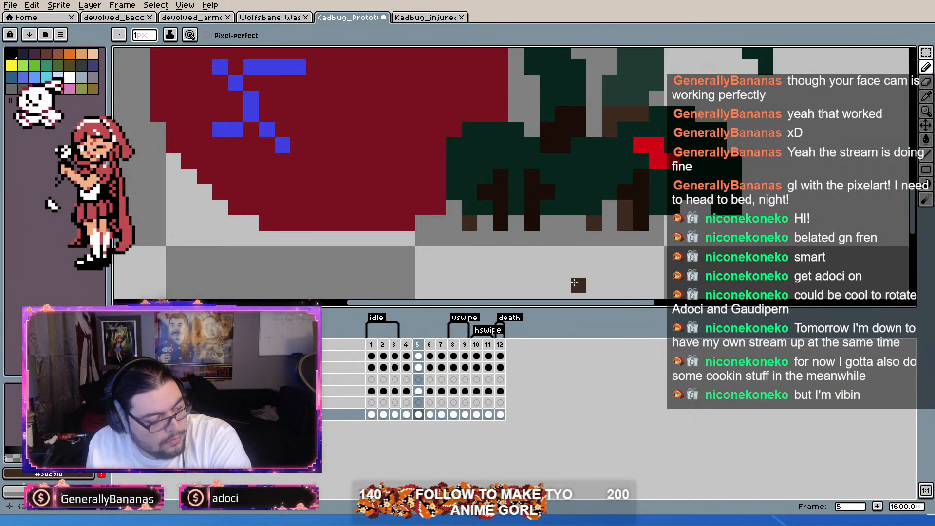
pyautogui.press('Right')
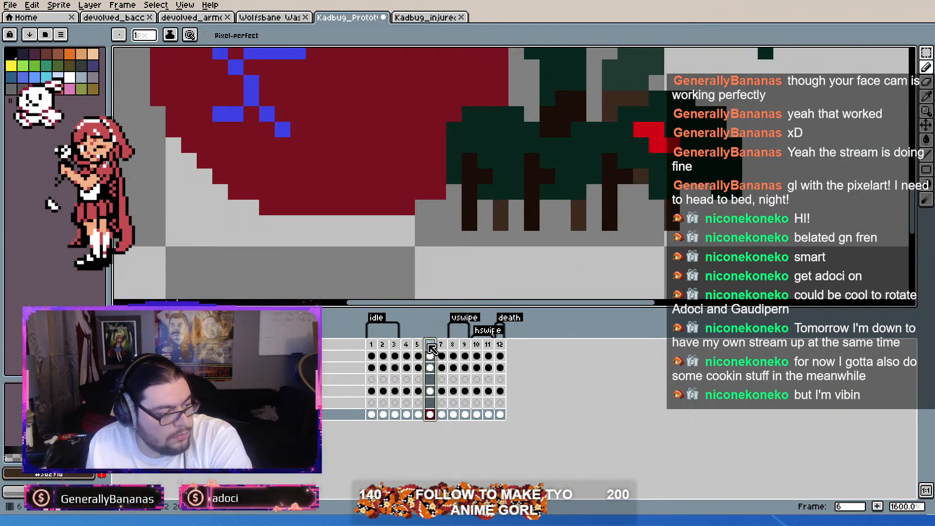
# Step: Delete the idle-pose frame 6 that follows the redrawn frame 5
pyautogui.click(422, 345)
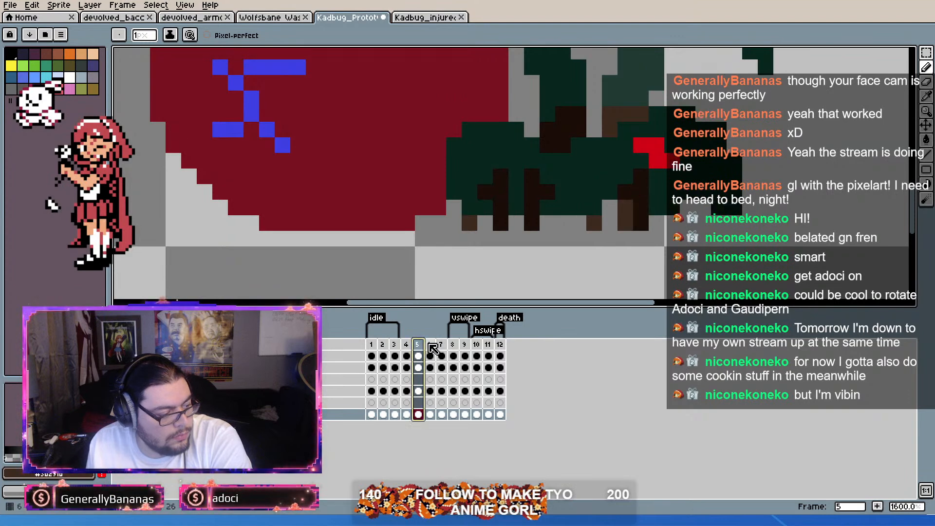
pyautogui.click(431, 345)
pyautogui.press('Delete')
# Step: Duplicate the redrawn frame 5 as a new frame 6
pyautogui.click(420, 345)
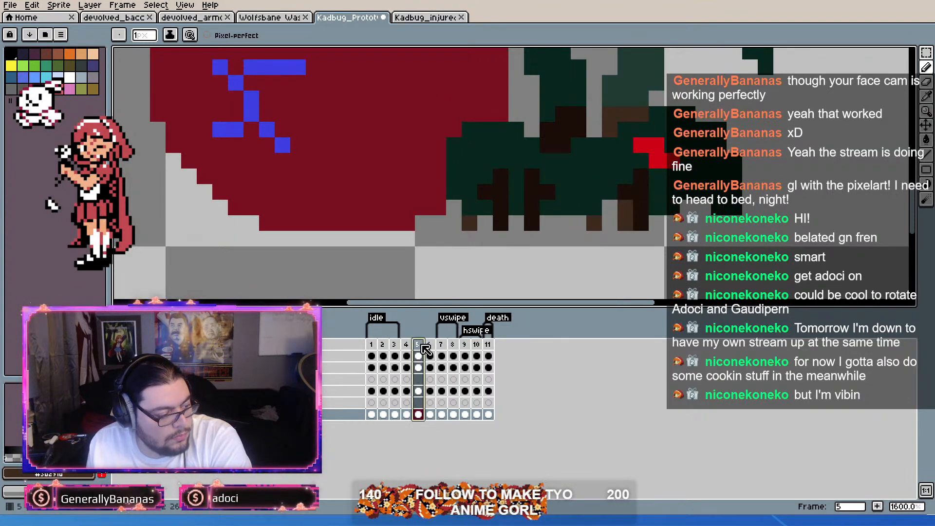
pyautogui.hotkey('alt', 'n')
pyautogui.scroll(-2, 592, 235)
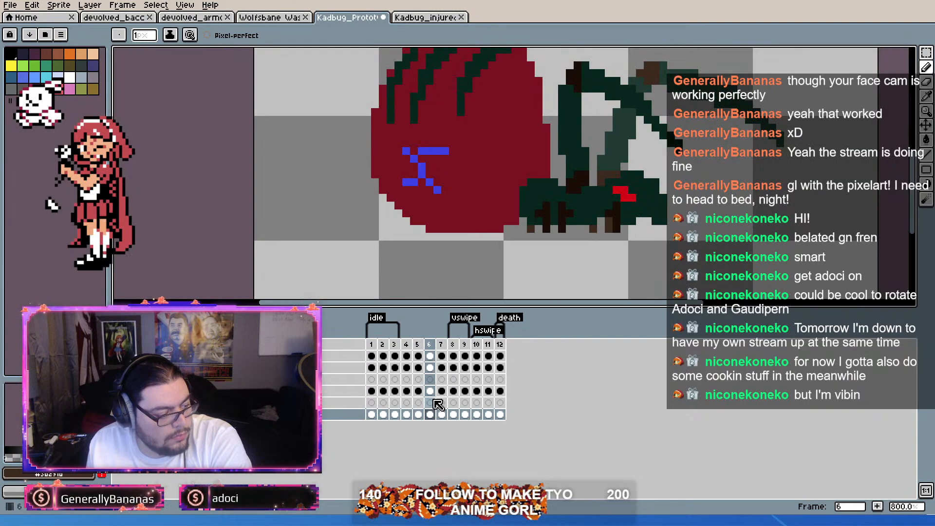
# Step: Move the artwork on all layers of frame 6 up by one pixel
pyautogui.moveTo(433, 356); pyautogui.dragTo(431, 415)
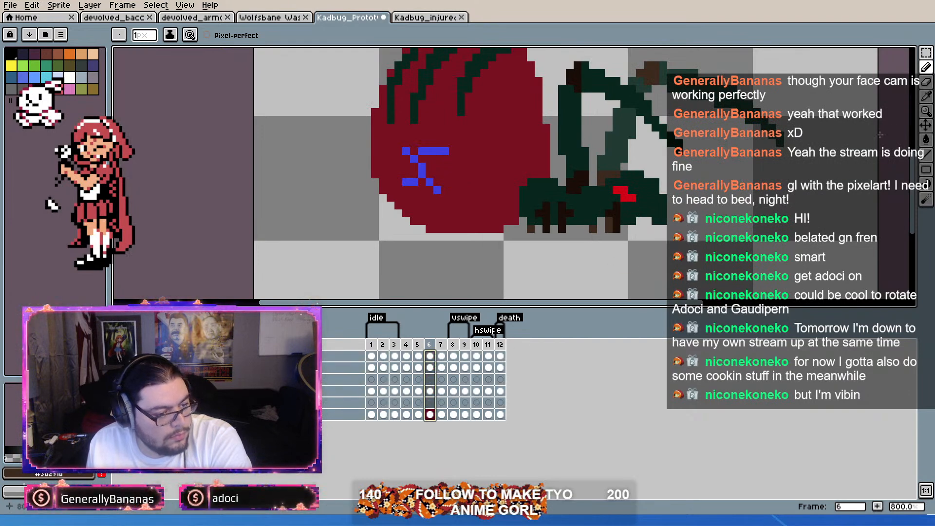
pyautogui.click(929, 126)
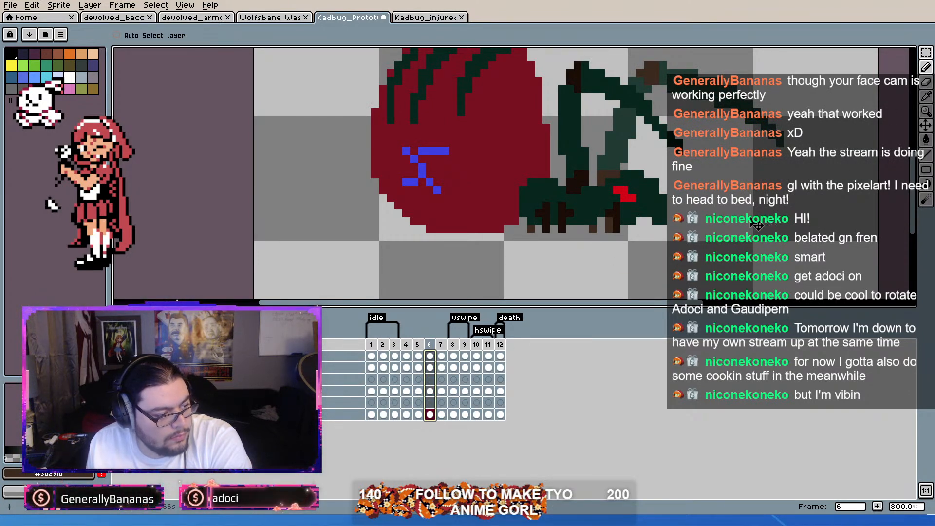
pyautogui.press('Left')
pyautogui.press('Left')
pyautogui.press('Right')
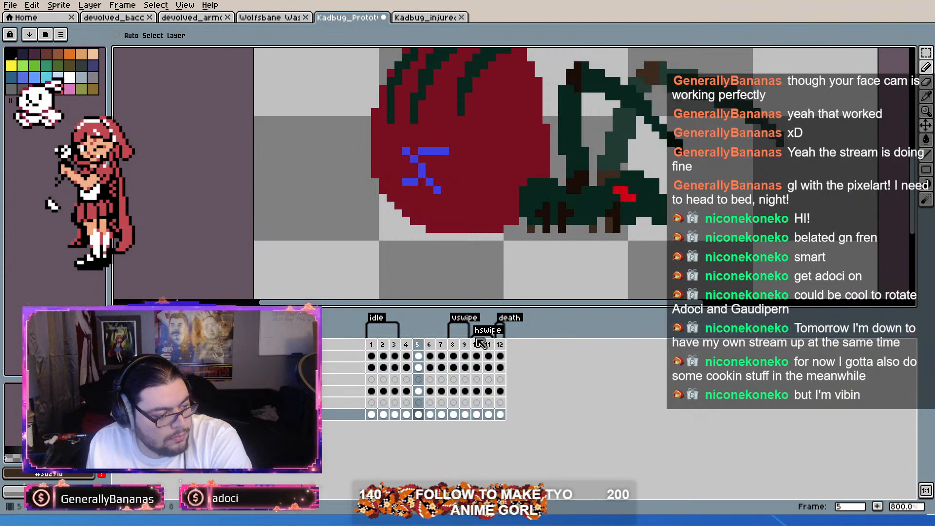
pyautogui.press('Right')
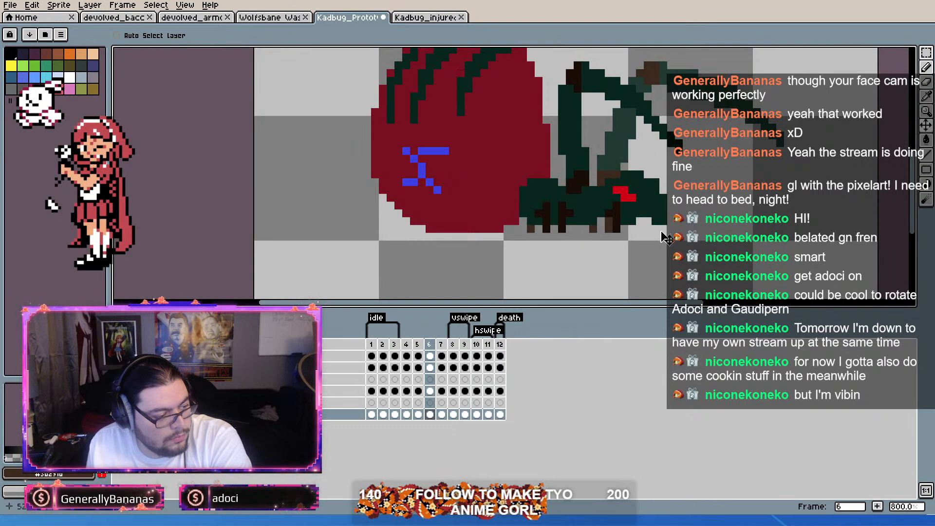
pyautogui.moveTo(432, 356); pyautogui.dragTo(433, 415)
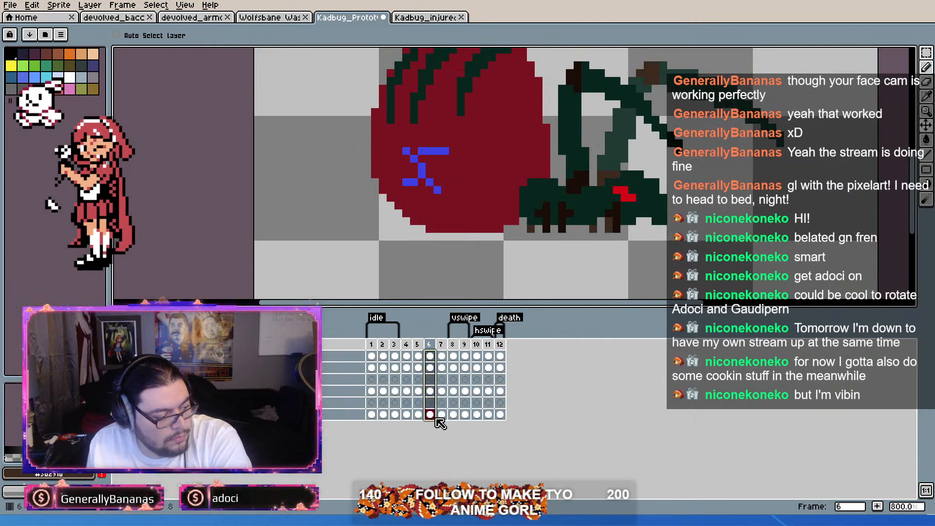
pyautogui.moveTo(652, 255); pyautogui.dragTo(651, 251)
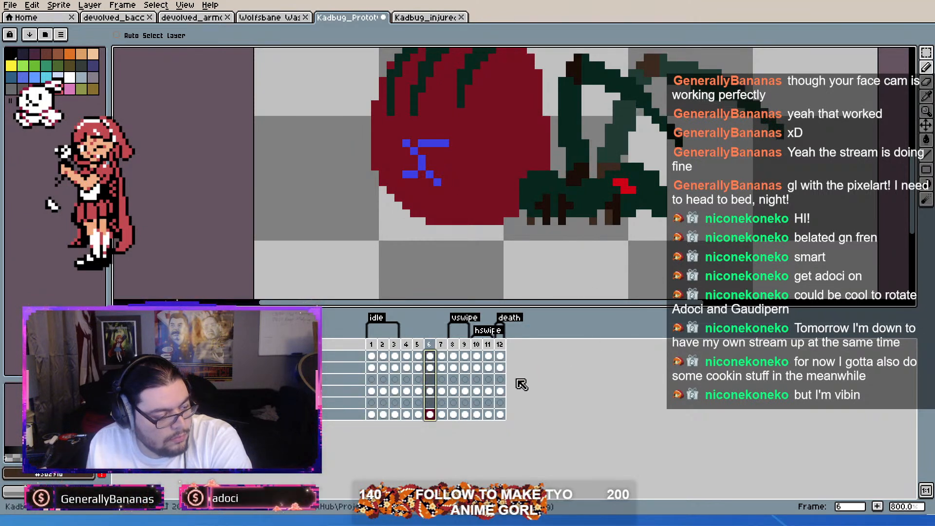
# Step: Extend the near- and far-side legs on frame 6 down by one pixel, keeping each leg's own brown
pyautogui.click(430, 345)
pyautogui.scroll(5, 604, 217)
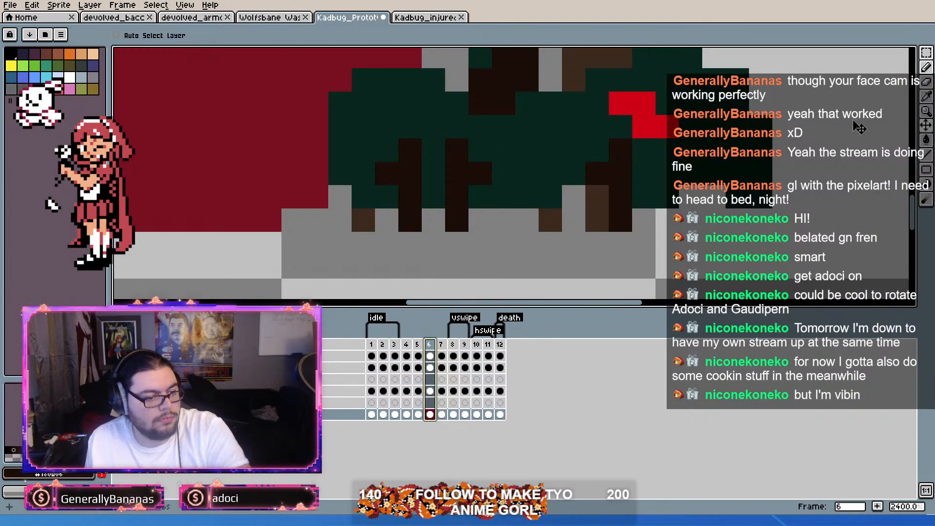
pyautogui.click(926, 67)
pyautogui.moveTo(621, 243); pyautogui.dragTo(619, 258)
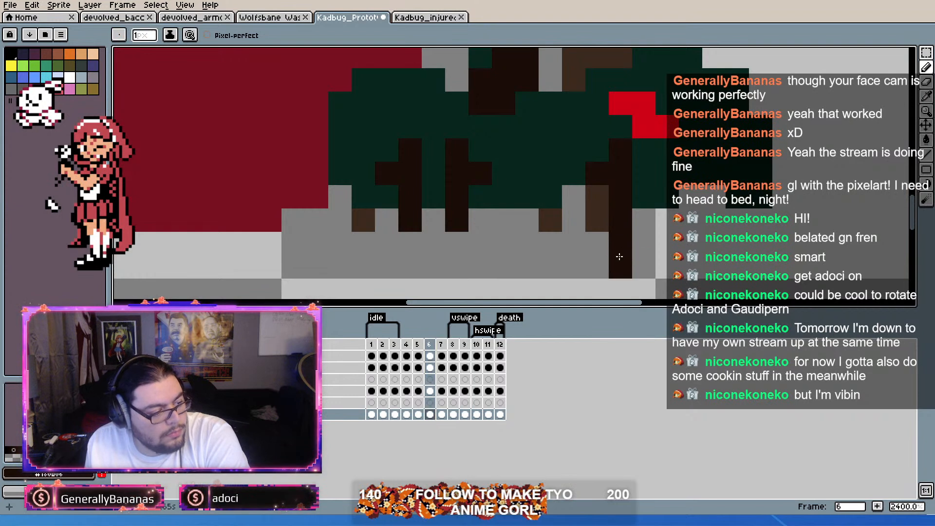
pyautogui.hotkey('ctrl', 'z')
pyautogui.click(620, 244)
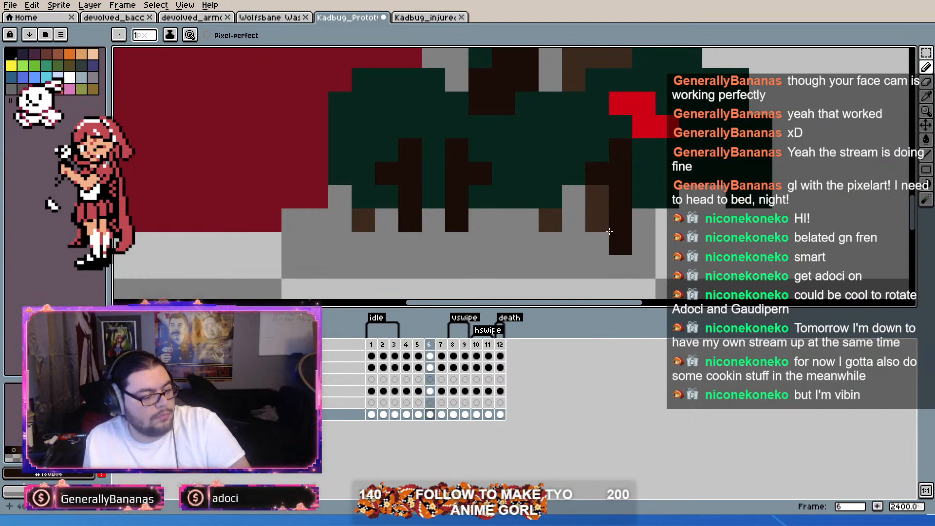
pyautogui.click(598, 243)
pyautogui.click(554, 242)
pyautogui.click(364, 244)
pyautogui.press('alt')
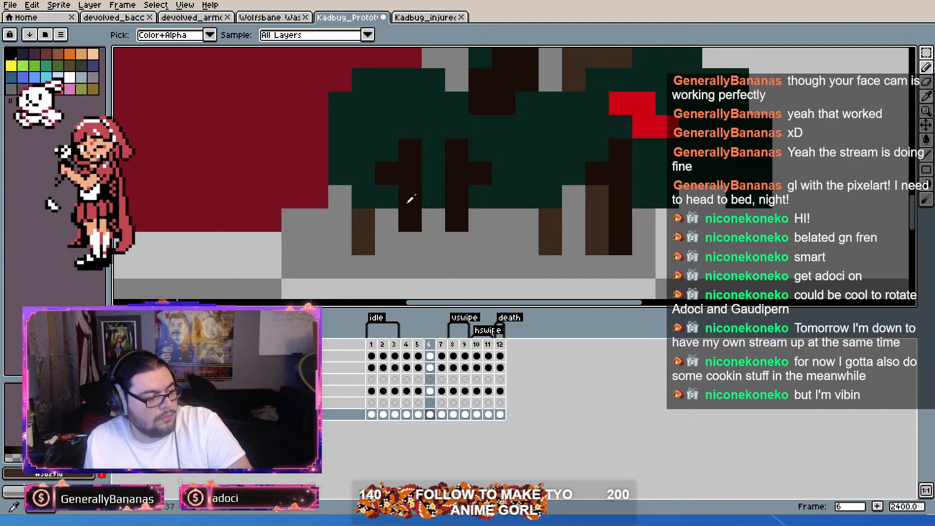
pyautogui.click(410, 244)
pyautogui.click(457, 243)
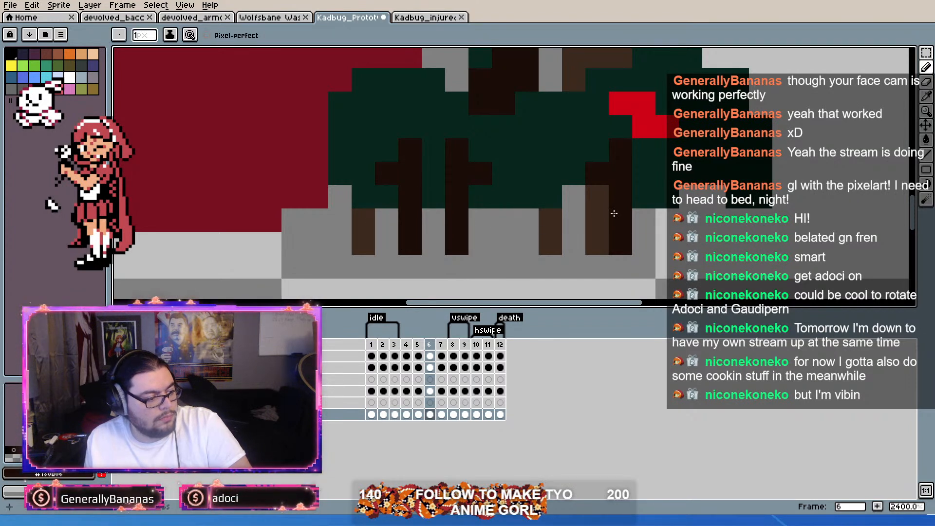
# Step: Duplicate the idle-pose frame 7 as a new frame ahead of the vswipe animation
pyautogui.press('Left')
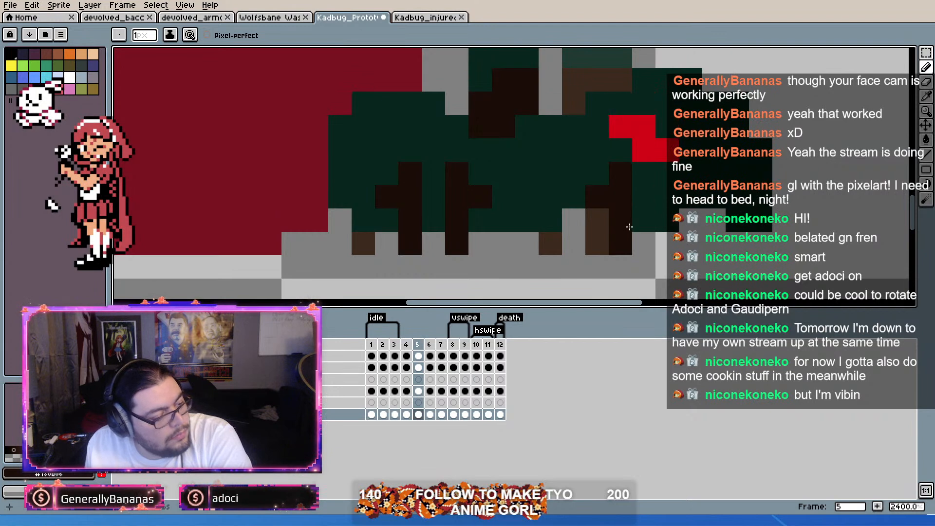
pyautogui.press('Right')
pyautogui.press('Right')
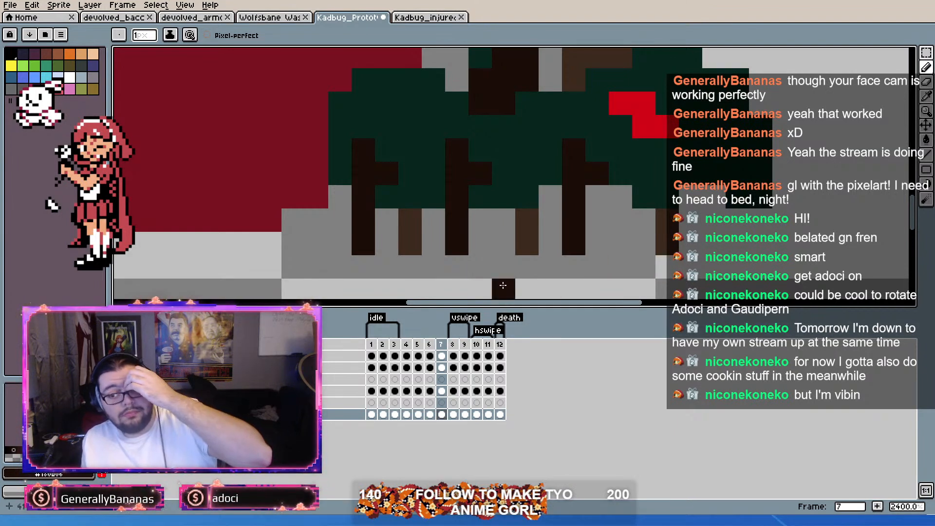
pyautogui.press('Left')
pyautogui.press('Right')
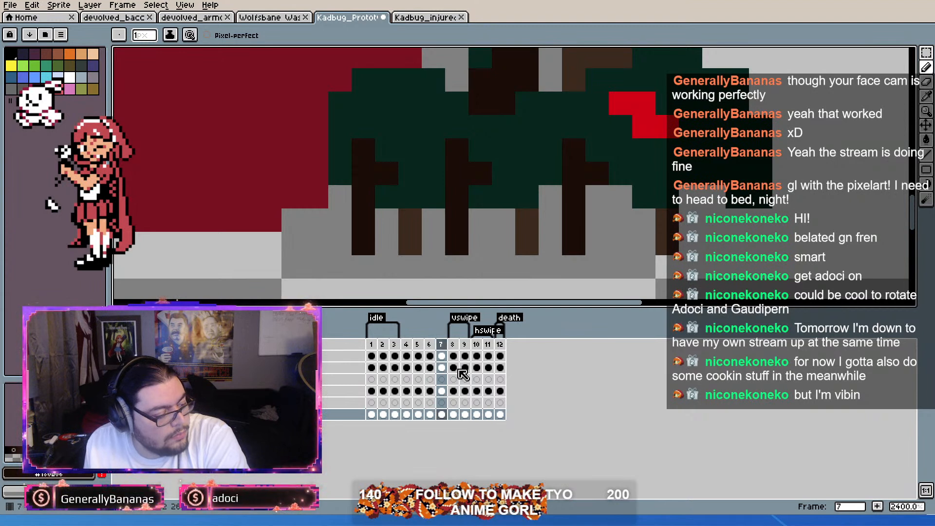
pyautogui.hotkey('alt', 'n')
pyautogui.moveTo(443, 345); pyautogui.dragTo(436, 346)
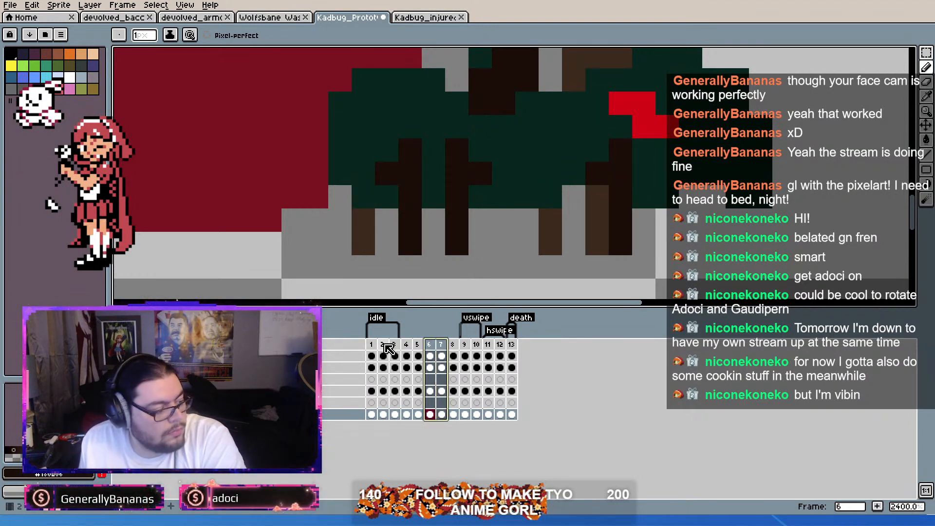
# Step: Check the ant sprite's run cycle through frame 9 and compare it with Kadbug frames 1 and 7
pyautogui.click(383, 345)
pyautogui.click(117, 18)
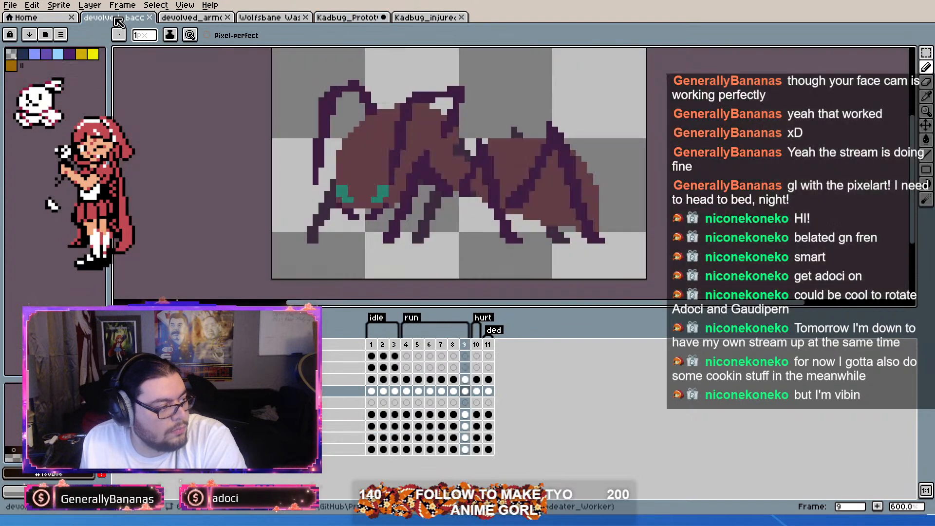
pyautogui.click(465, 344)
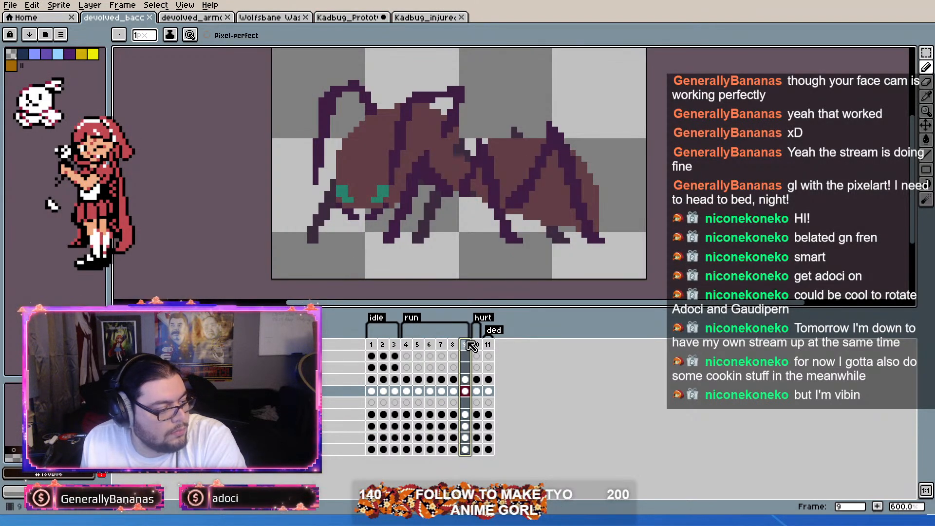
pyautogui.click(364, 20)
pyautogui.click(373, 345)
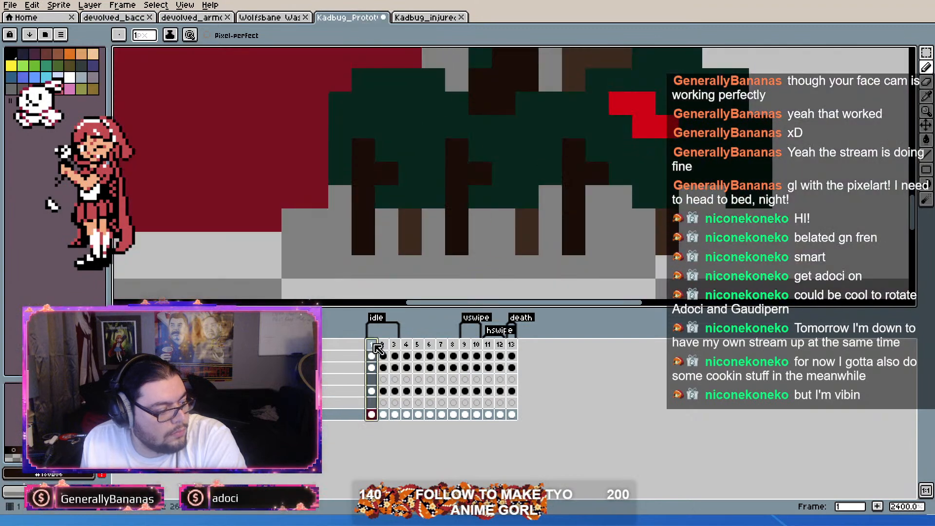
pyautogui.click(444, 346)
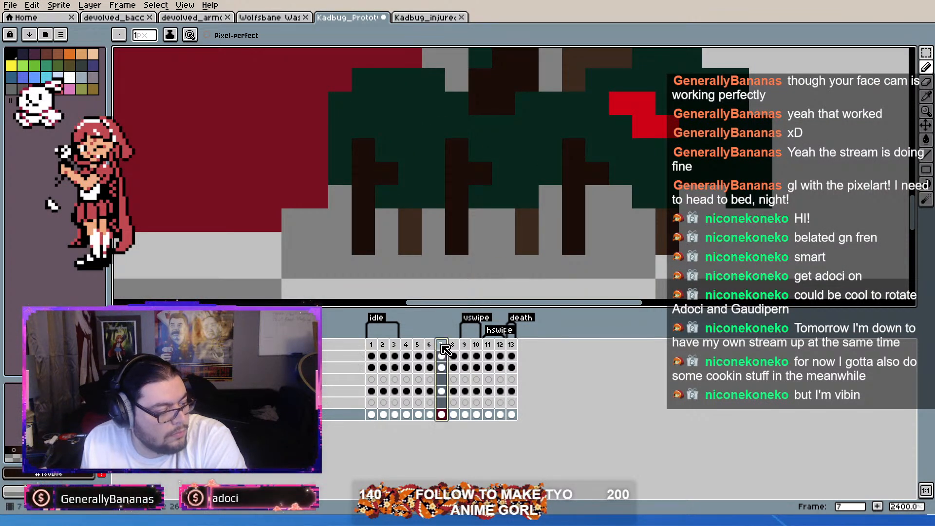
# Step: Delete the raised frame 6 with the extended legs so an idle-pose frame follows frame 5
pyautogui.click(452, 348)
pyautogui.moveTo(445, 347)
pyautogui.mouseDown()
pyautogui.moveTo(412, 346)
pyautogui.moveTo(434, 353)
pyautogui.mouseUp()
pyautogui.click(433, 346)
pyautogui.hotkey('alt', 'c')
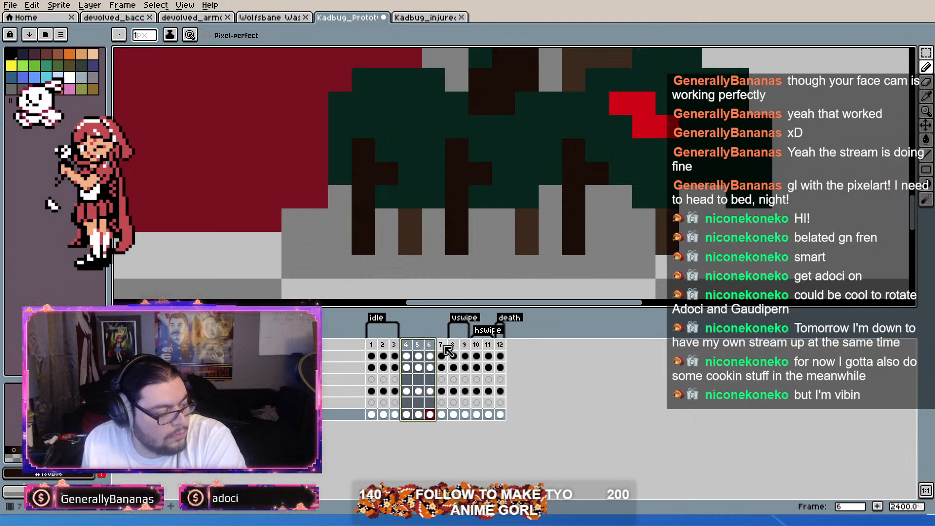
# Step: Duplicate frame 4 and move the copy to position 7, behind the idle-pose frame 6
pyautogui.click(407, 348)
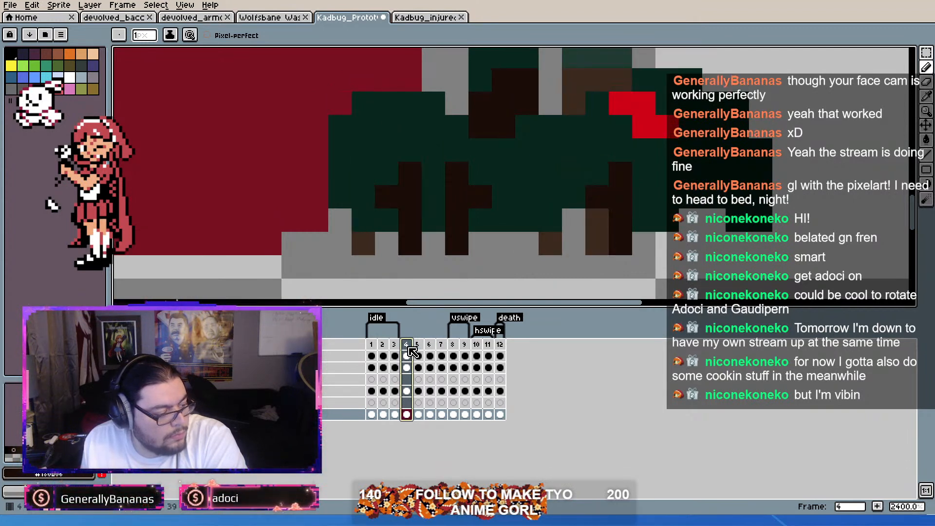
pyautogui.hotkey('alt', 'n')
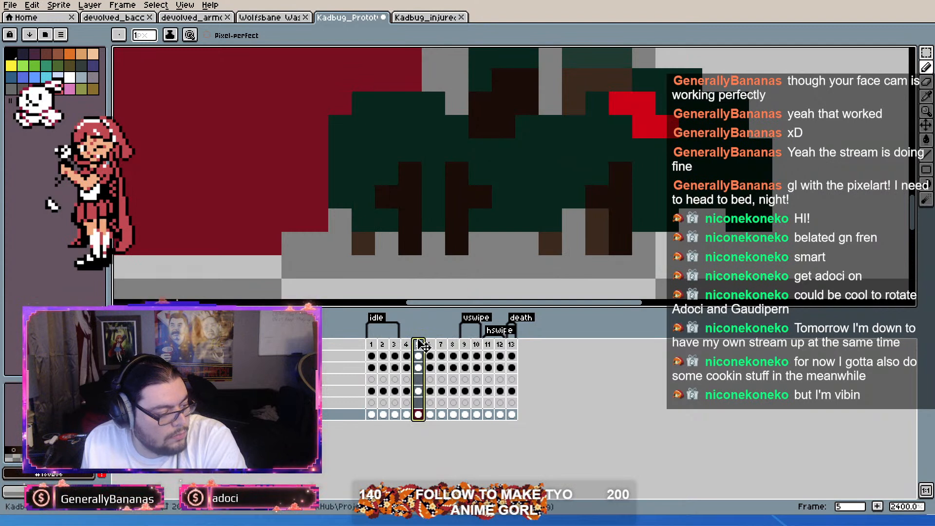
pyautogui.click(444, 354)
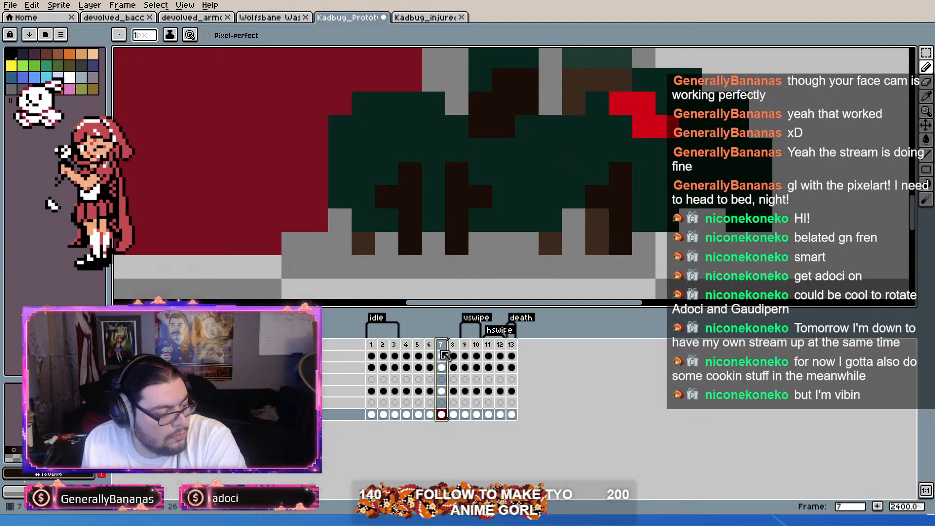
pyautogui.click(417, 346)
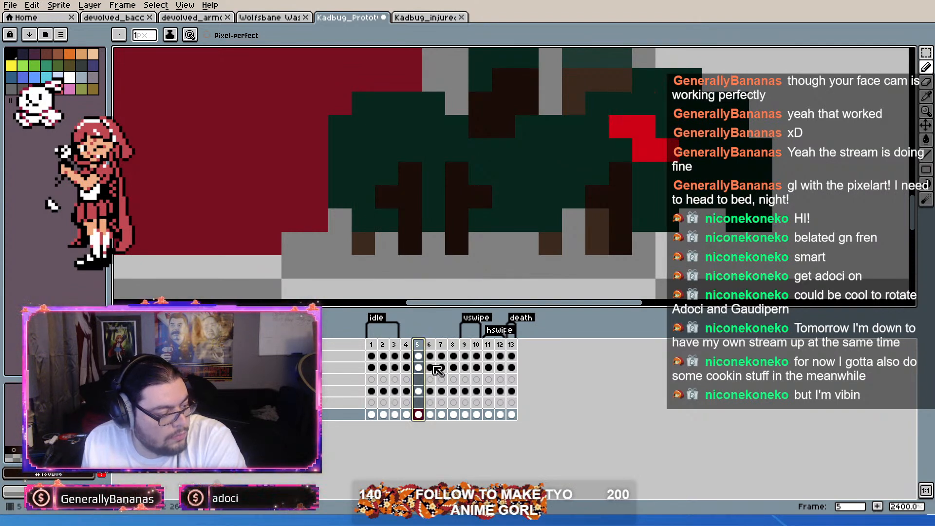
pyautogui.hotkey('alt', 'n')
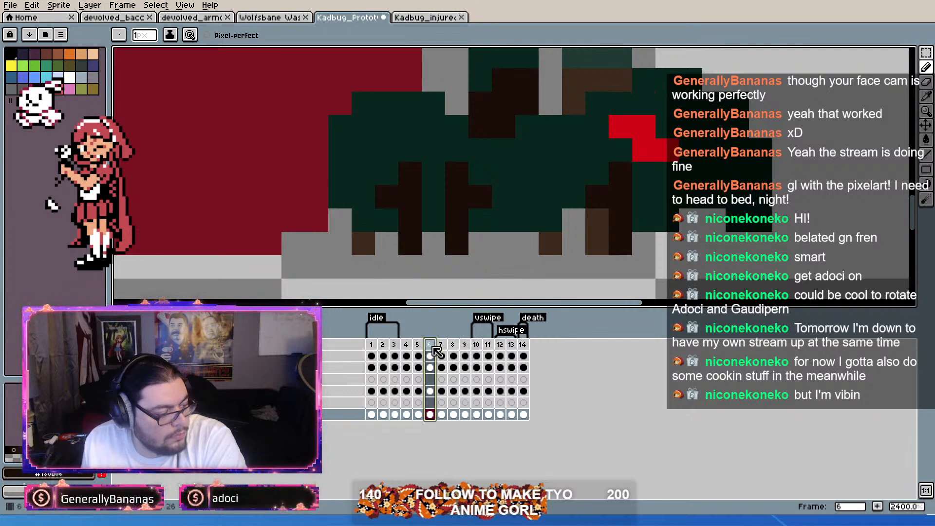
pyautogui.hotkey('alt', 'c')
# Step: Shift frame 7's front near-side leg two pixels toward the abdomen, painting out the old leg and erasing the two nearby far-side feet
pyautogui.moveTo(412, 347); pyautogui.dragTo(429, 347)
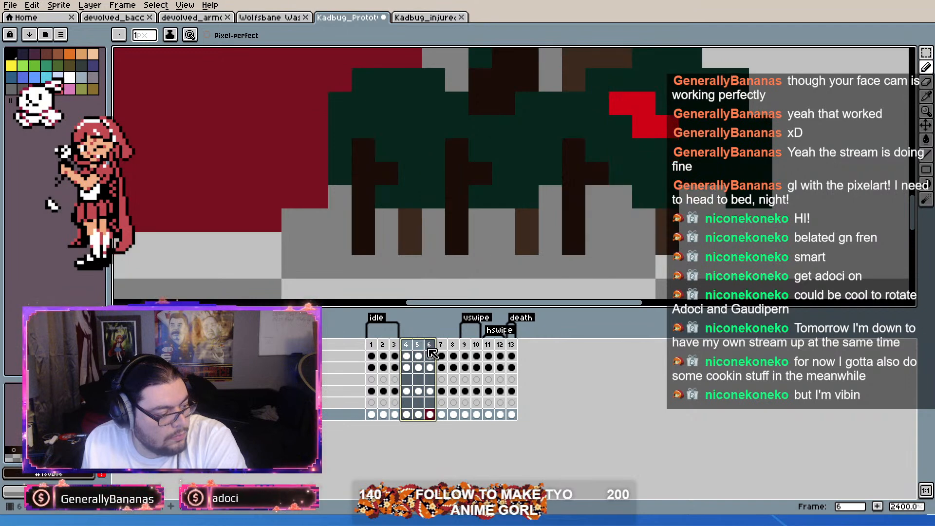
pyautogui.keyDown('shift'); pyautogui.click(446, 356); pyautogui.keyUp('shift')
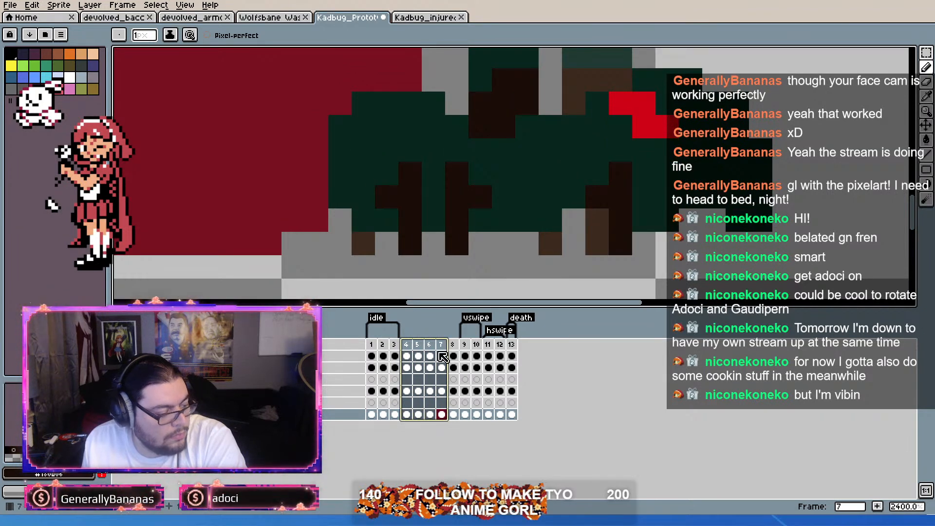
pyautogui.click(441, 347)
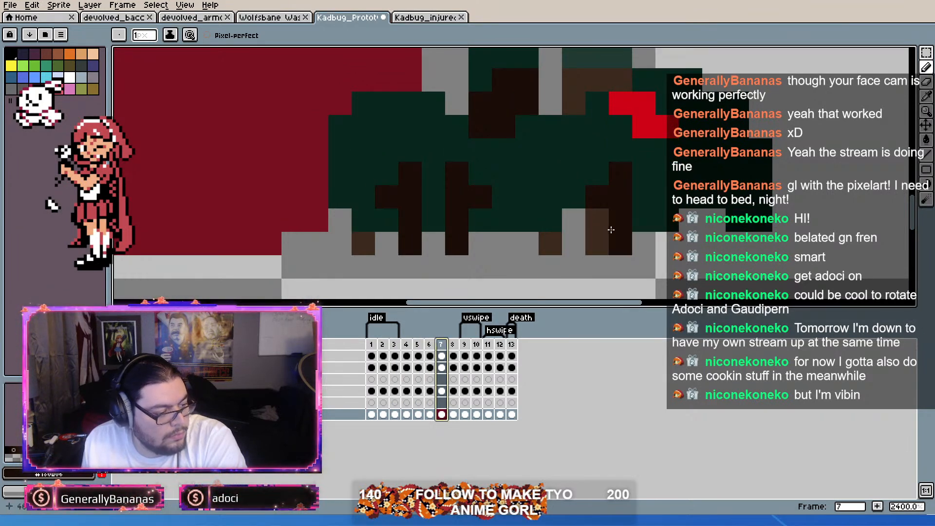
pyautogui.moveTo(586, 178)
pyautogui.mouseDown()
pyautogui.moveTo(575, 175)
pyautogui.moveTo(574, 242)
pyautogui.mouseUp()
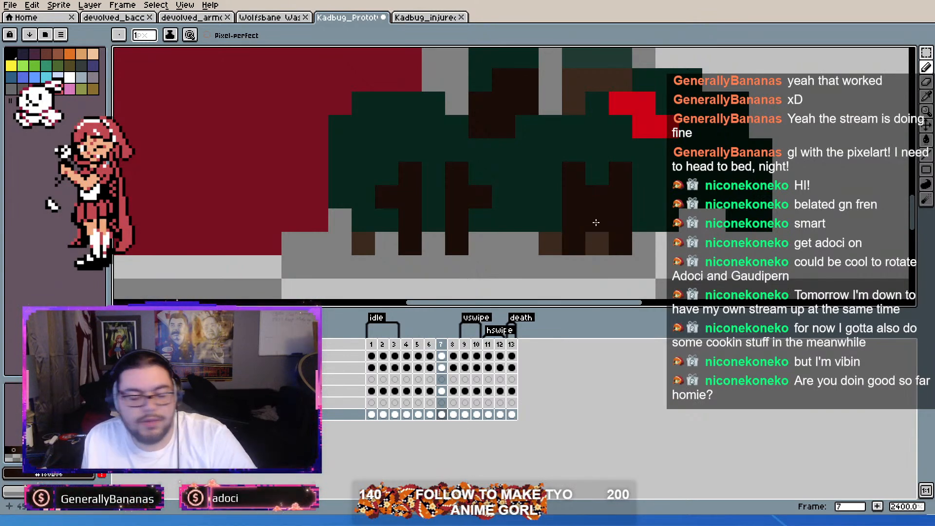
pyautogui.keyDown('alt'); pyautogui.click(664, 197); pyautogui.keyUp('alt')
pyautogui.moveTo(621, 175); pyautogui.dragTo(620, 217)
pyautogui.keyDown('alt'); pyautogui.click(634, 267); pyautogui.keyUp('alt')
pyautogui.moveTo(626, 251)
pyautogui.mouseDown()
pyautogui.moveTo(602, 248)
pyautogui.moveTo(603, 227)
pyautogui.moveTo(597, 250)
pyautogui.mouseUp()
pyautogui.click(550, 244)
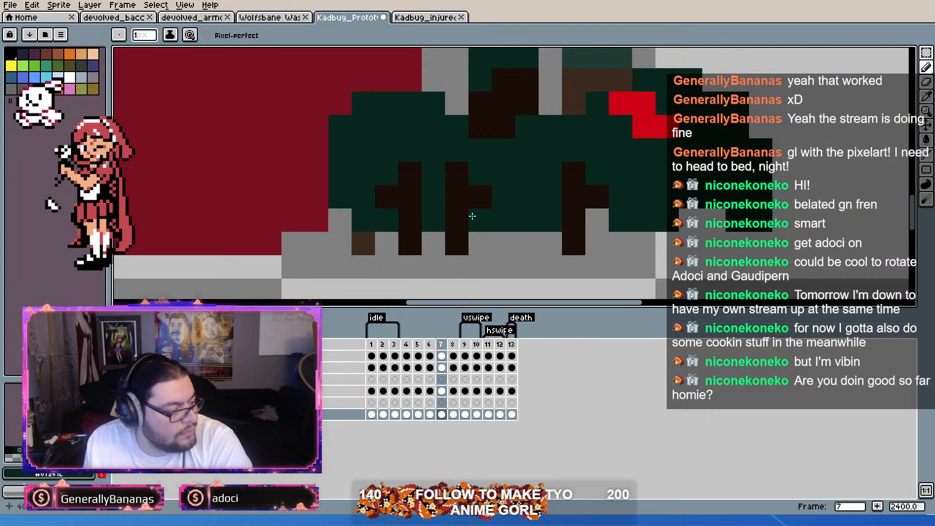
# Step: Draw a dark brown middle near-side leg on frame 7, two pixels closer to the head than the old one
pyautogui.press('Left')
pyautogui.press('Right')
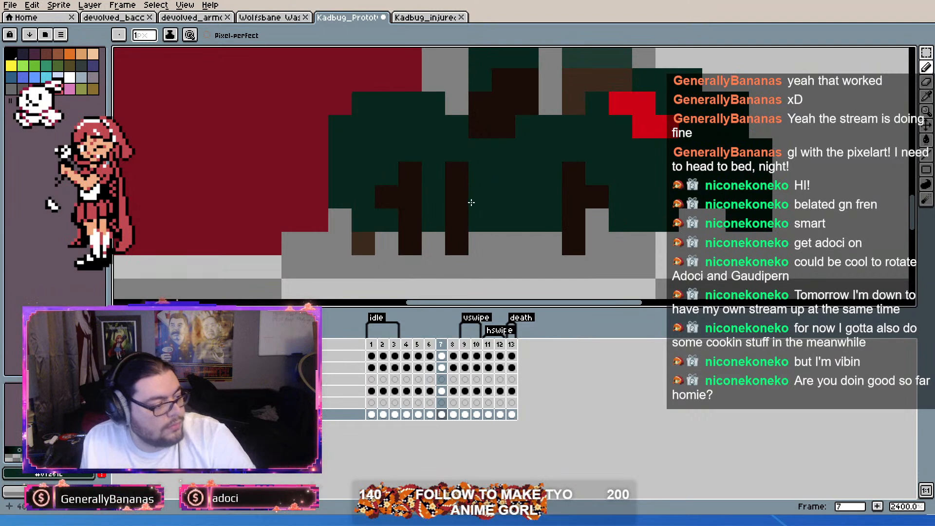
pyautogui.keyDown('alt'); pyautogui.click(453, 211); pyautogui.keyUp('alt')
pyautogui.moveTo(508, 178); pyautogui.dragTo(502, 243)
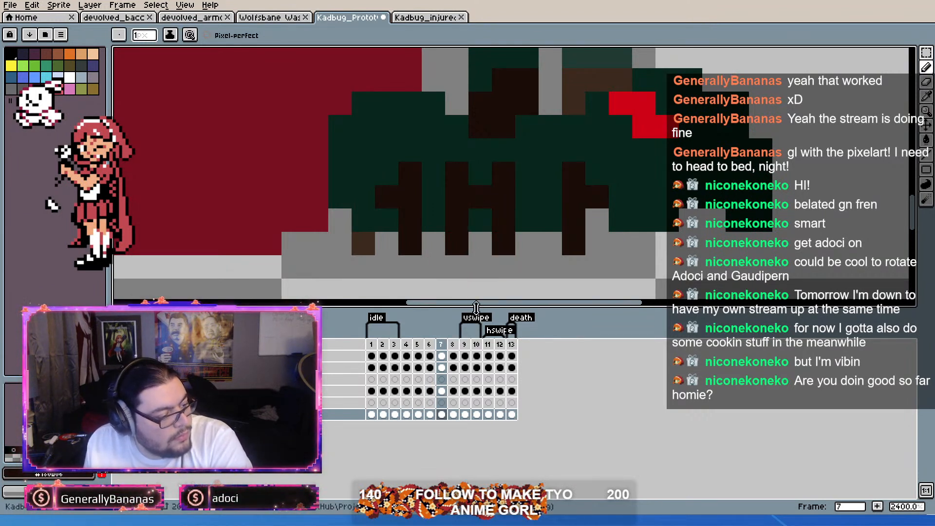
# Step: Flip between frames 6 and 7 to compare the near-side leg positions
pyautogui.press('Left')
pyautogui.press('Right')
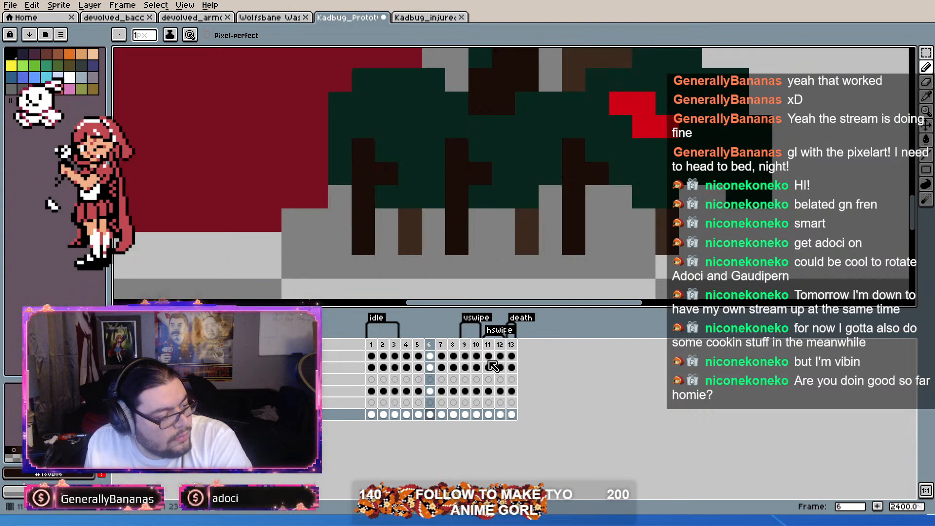
pyautogui.press('Left')
pyautogui.press('Right')
pyautogui.press('Left')
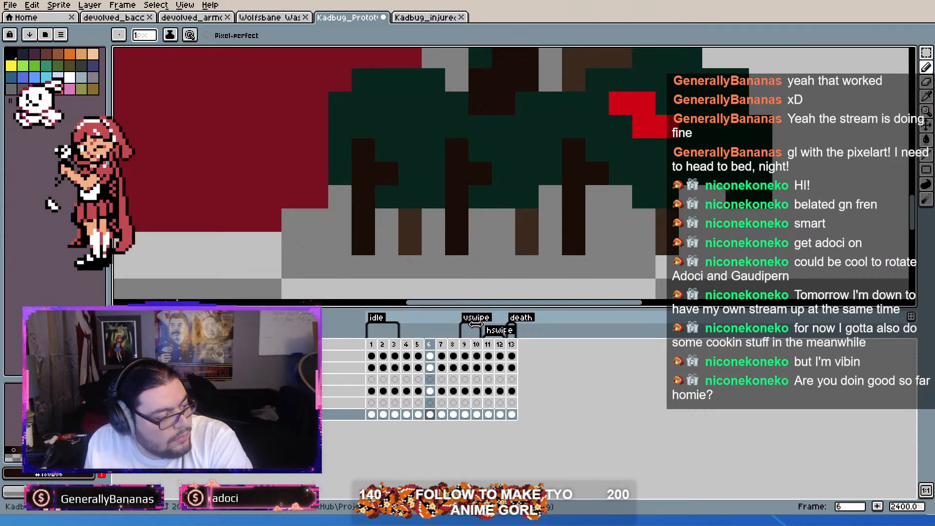
pyautogui.press('Right')
pyautogui.press('Left')
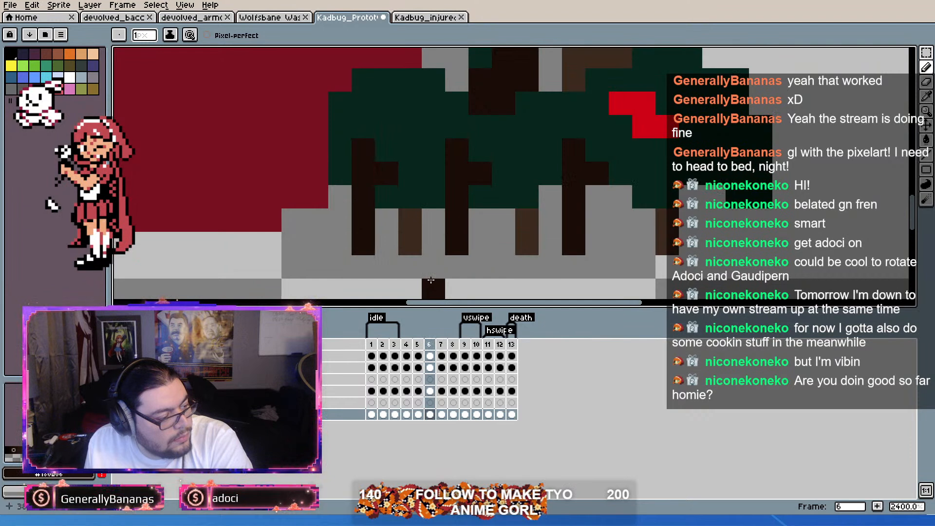
pyautogui.press('Right')
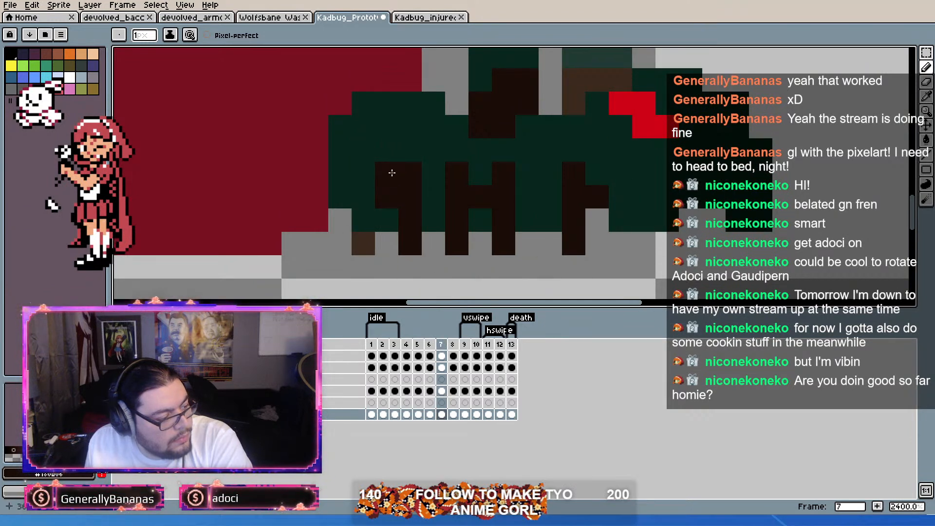
# Step: Redraw frame 7's rear near-side leg two pixels closer to the abdomen, covering the old leg with body green and erasing its foot
pyautogui.moveTo(369, 175); pyautogui.dragTo(362, 242)
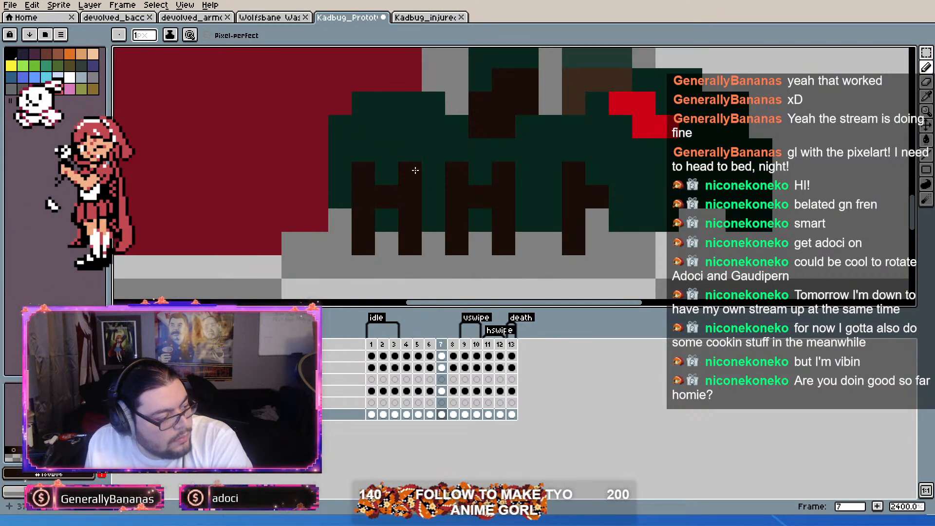
pyautogui.rightClick(414, 172)
pyautogui.rightClick(408, 238)
pyautogui.rightClick(410, 221)
pyautogui.keyDown('alt'); pyautogui.click(443, 151); pyautogui.keyUp('alt')
pyautogui.click(410, 174)
pyautogui.click(410, 220)
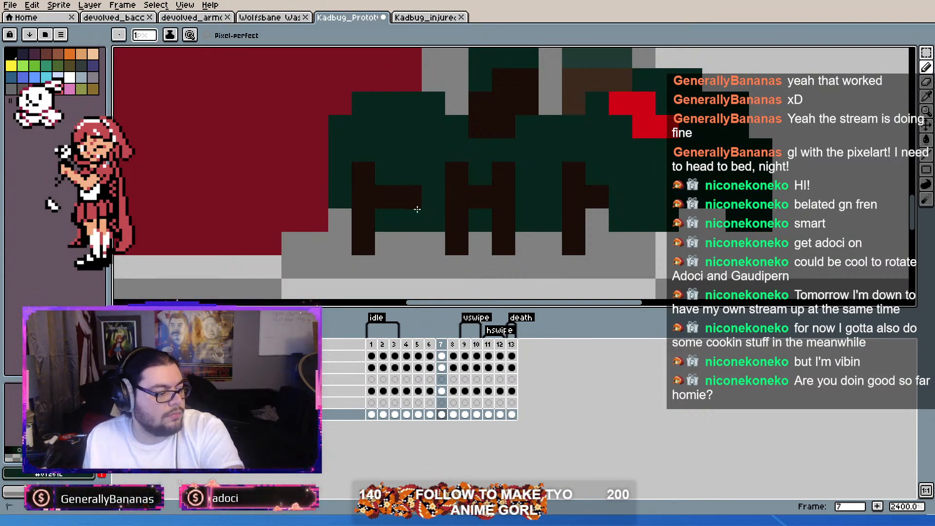
# Step: Remove the old middle near-side leg on frame 7 by painting it body green and erasing the part below the body
pyautogui.moveTo(457, 174); pyautogui.dragTo(455, 267)
pyautogui.rightClick(455, 267)
pyautogui.click(432, 266)
pyautogui.rightClick(458, 244)
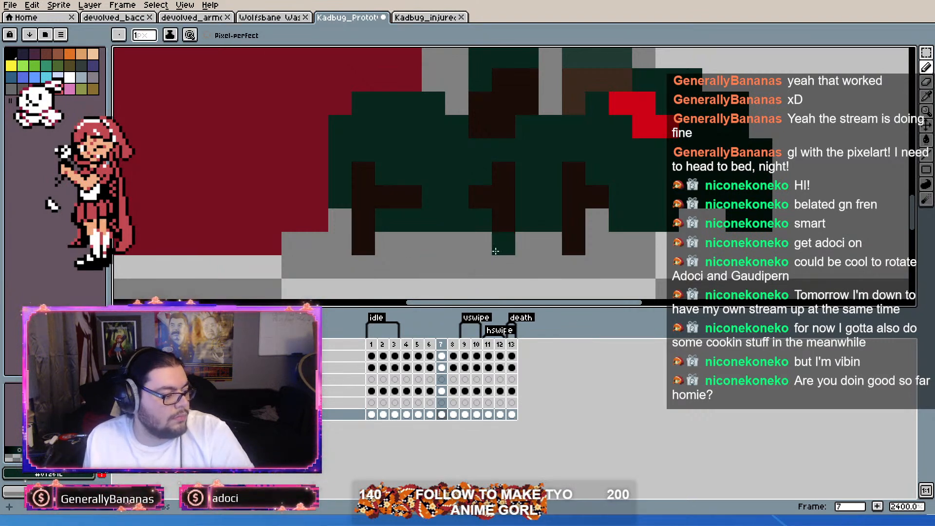
# Step: Shorten the rear near-side leg's side branch on frame 7 by painting its outer pixel body green
pyautogui.press('Left')
pyautogui.press('Right')
pyautogui.press('Left')
pyautogui.press('Right')
pyautogui.click(411, 197)
# Step: Flip between frames 6 and 7 to check how the redrawn near-side legs move
pyautogui.press('Left')
pyautogui.press('Right')
pyautogui.press('Left')
pyautogui.press('Right')
pyautogui.press('Left')
pyautogui.press('Right')
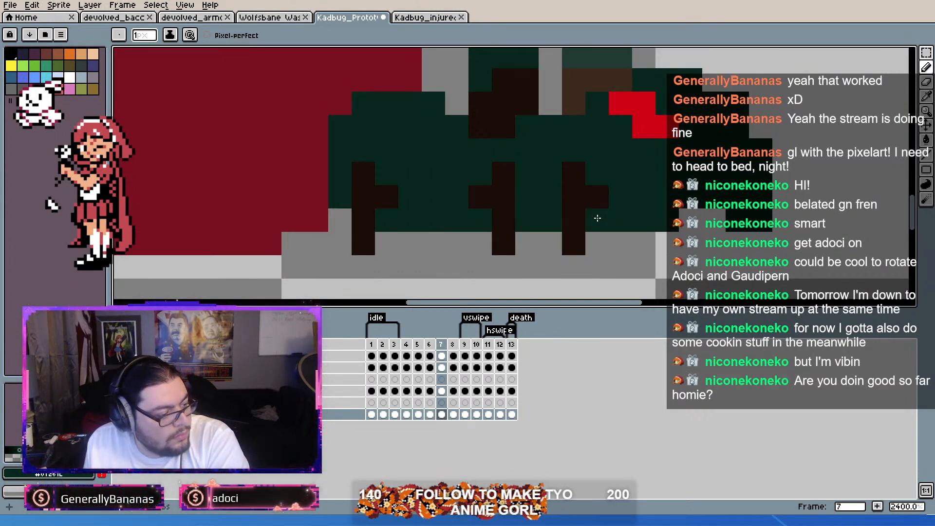
pyautogui.press('Left')
pyautogui.press('Right')
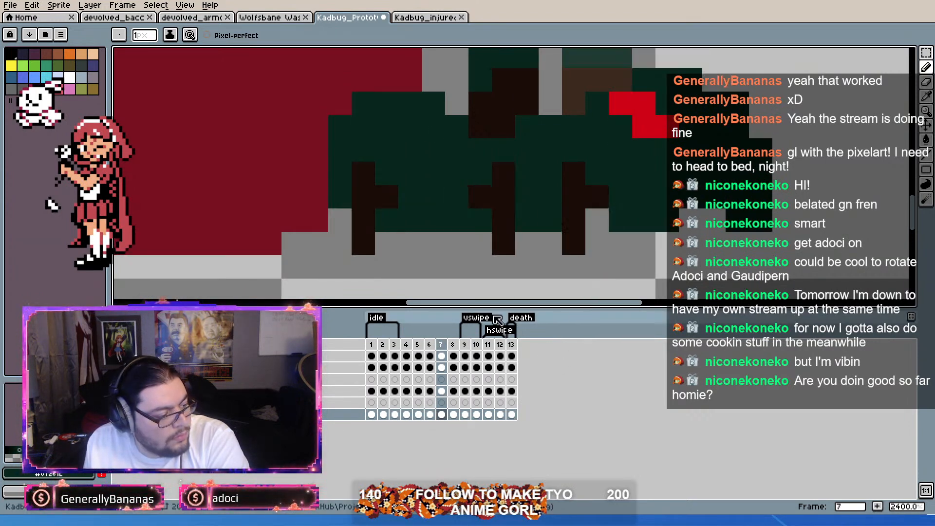
# Step: Turn on onion skinning and paint two far-side feet in lighter brown on frame 7, below the body between the rear and middle near-side legs
pyautogui.click(165, 345)
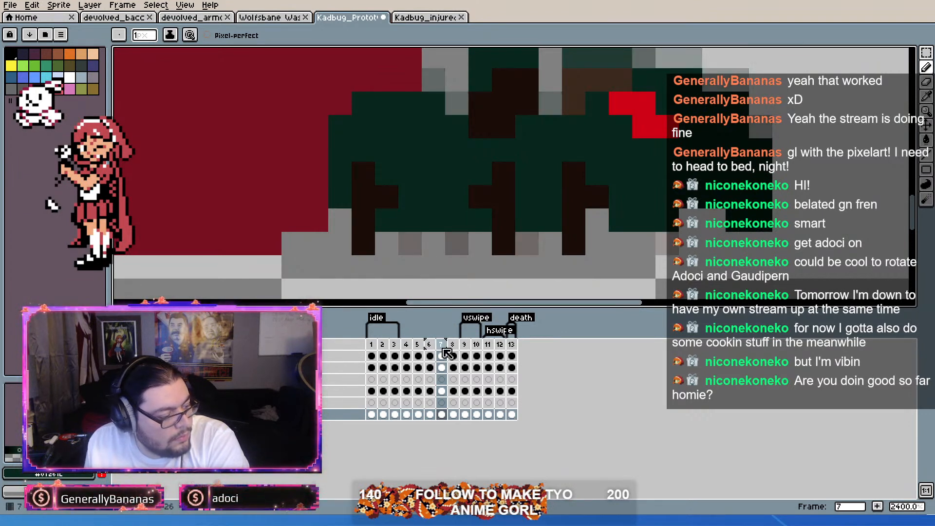
pyautogui.click(490, 297)
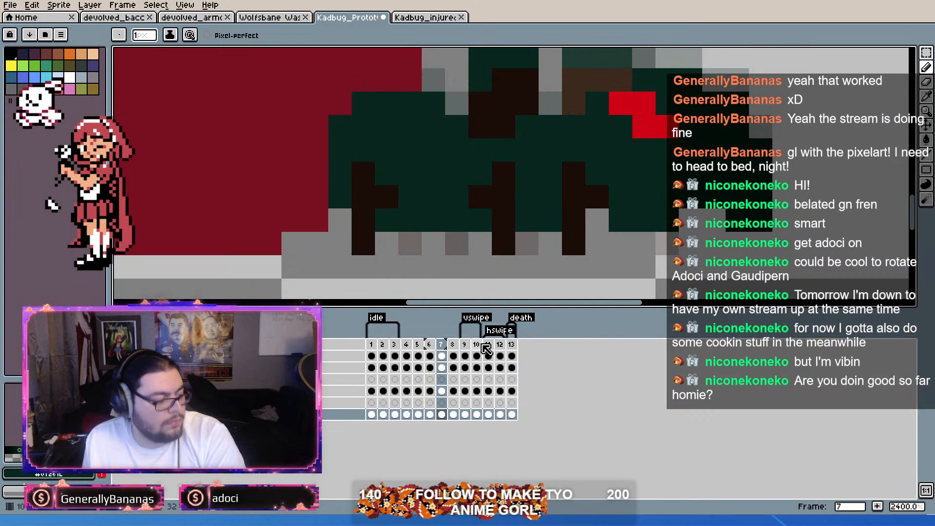
pyautogui.press('Left')
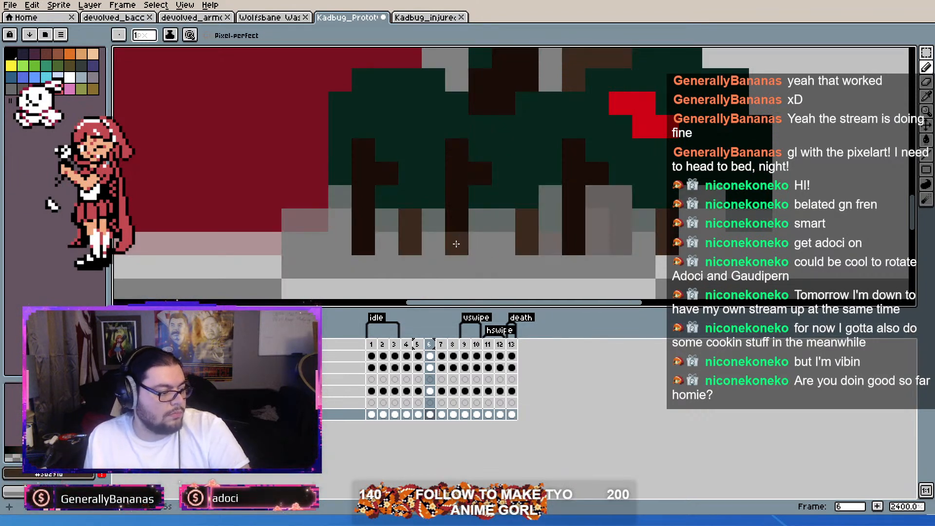
pyautogui.press('Right')
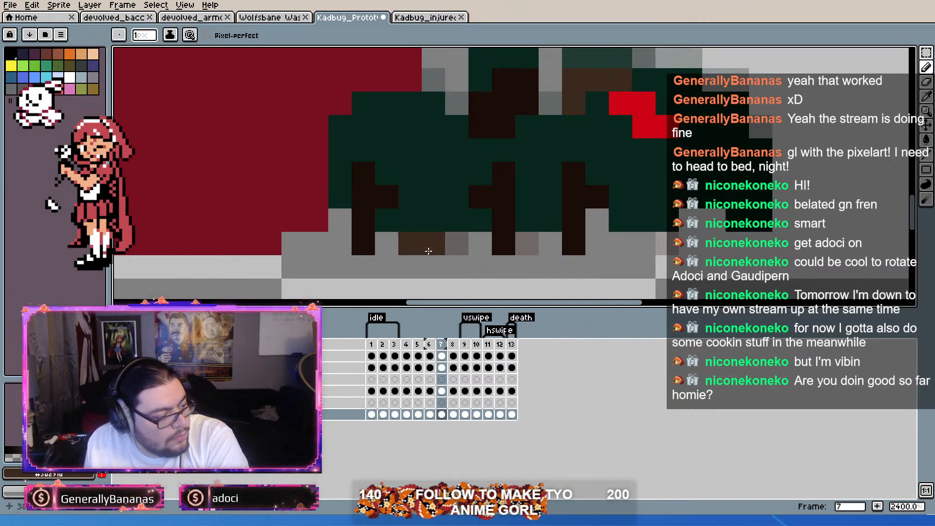
pyautogui.click(457, 246)
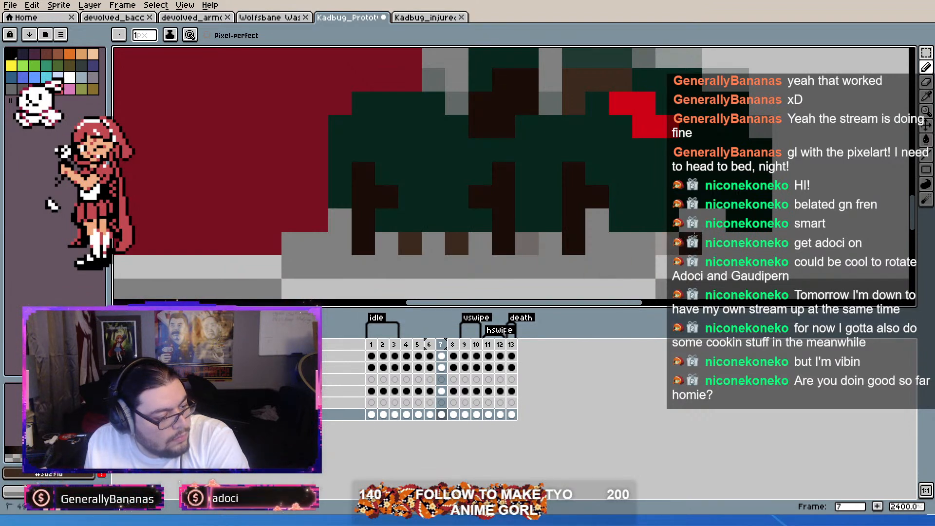
# Step: Flip through the frames around frame 7 to check the new feet, and duplicate frame 7 as frame 8
pyautogui.press(',')
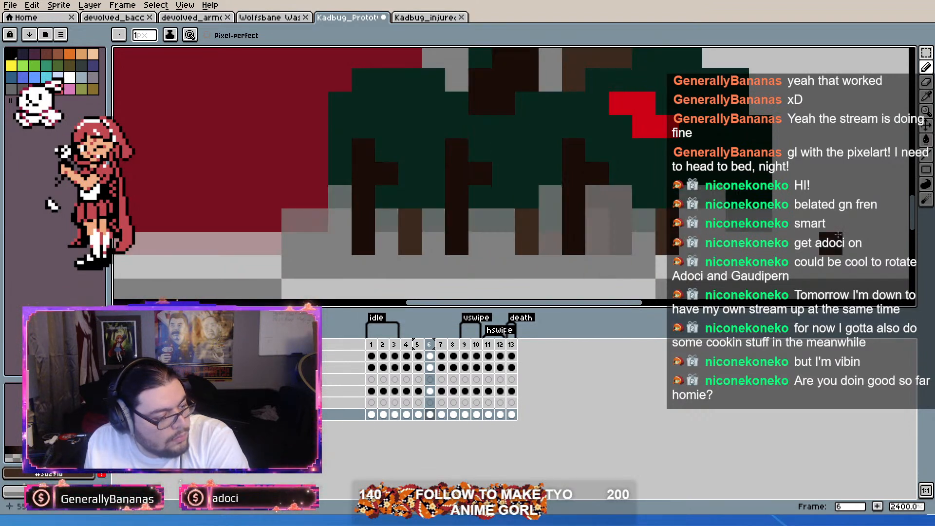
pyautogui.press('.')
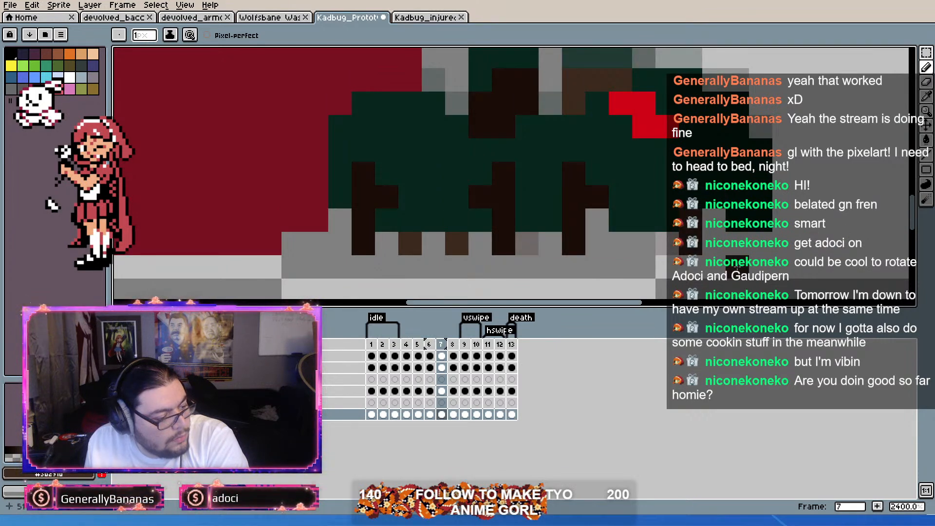
pyautogui.press('.')
pyautogui.press(',')
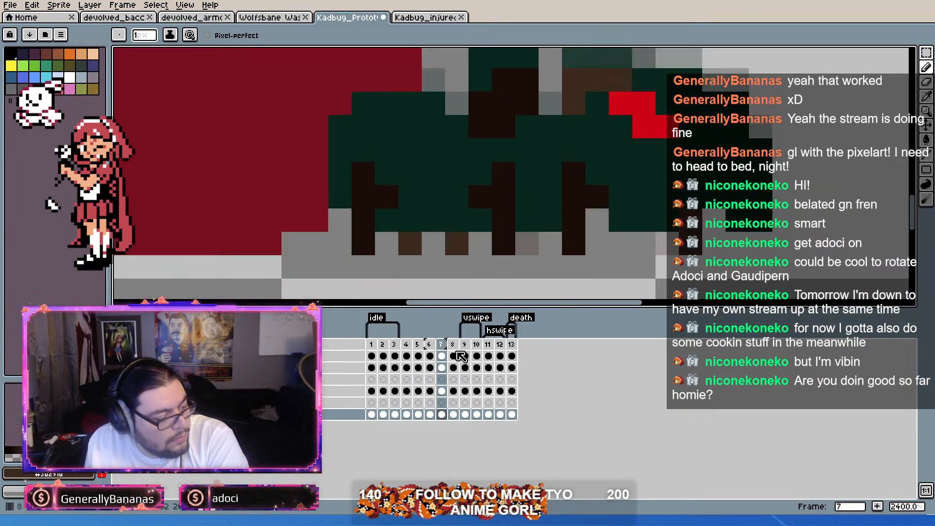
pyautogui.hotkey('alt', 'n')
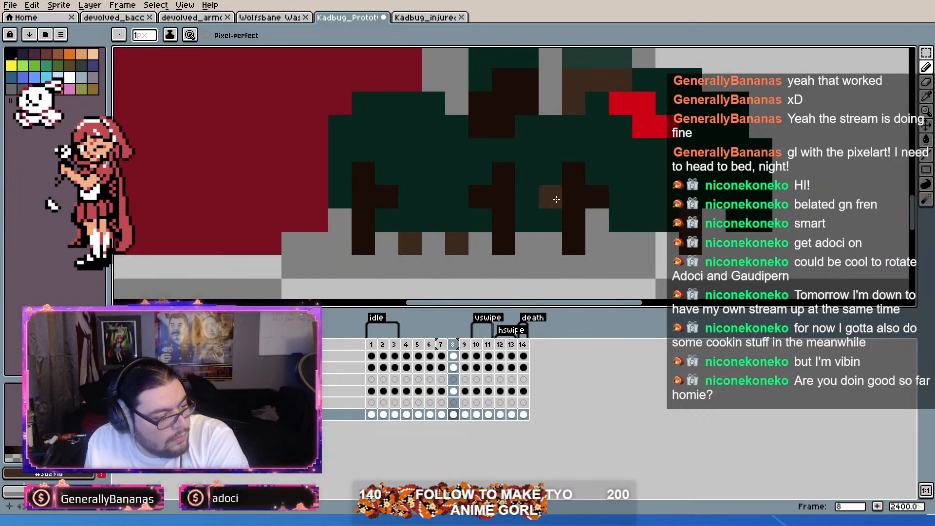
# Step: Move the red eye down one pixel on frame 8 and fill the gap above it with body green
pyautogui.press('m')
pyautogui.moveTo(668, 103)
pyautogui.mouseDown()
pyautogui.moveTo(621, 150)
pyautogui.moveTo(622, 130)
pyautogui.moveTo(673, 128)
pyautogui.mouseUp()
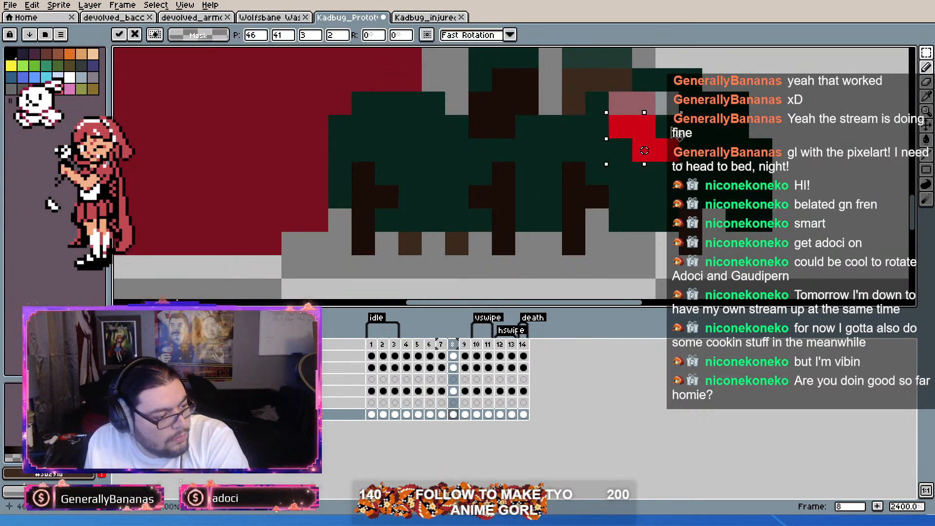
pyautogui.click(784, 126)
pyautogui.press('b')
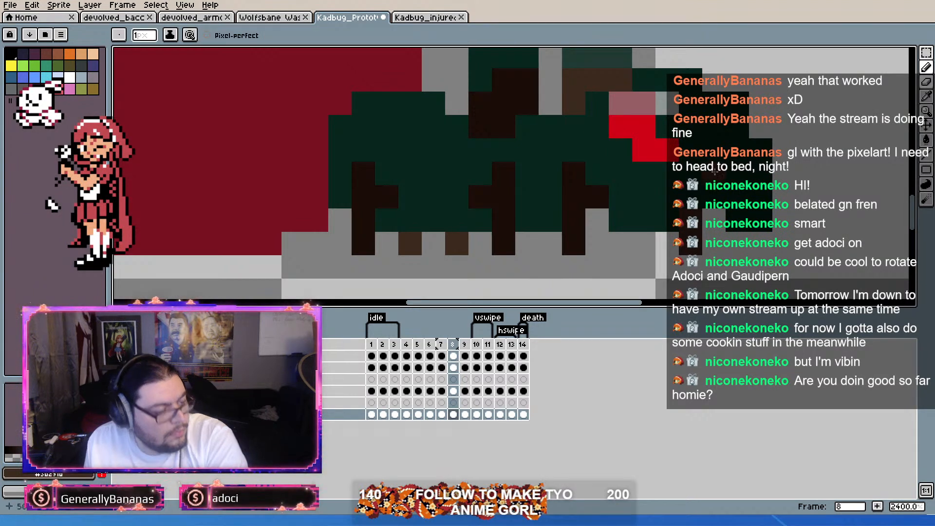
pyautogui.moveTo(644, 103)
pyautogui.mouseDown()
pyautogui.moveTo(623, 103)
pyautogui.moveTo(663, 102)
pyautogui.mouseUp()
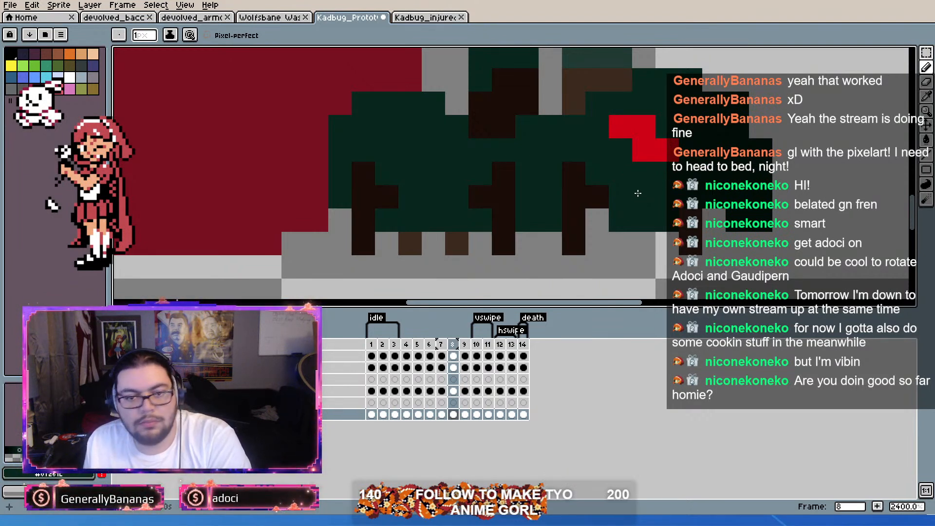
# Step: Compare frame 8 with its neighbours and tag frames 4 to 9 as walk
pyautogui.press('Left')
pyautogui.press('Right')
pyautogui.press('Right')
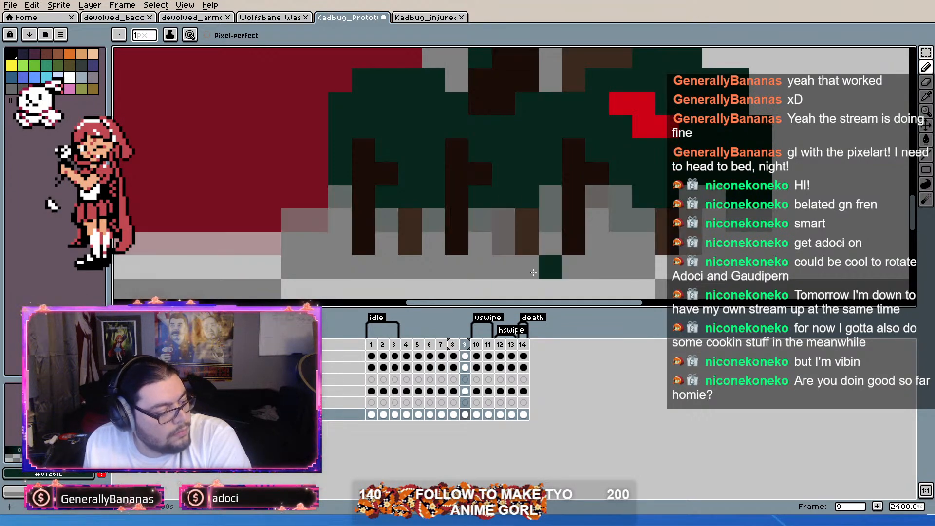
pyautogui.moveTo(408, 352); pyautogui.dragTo(467, 351)
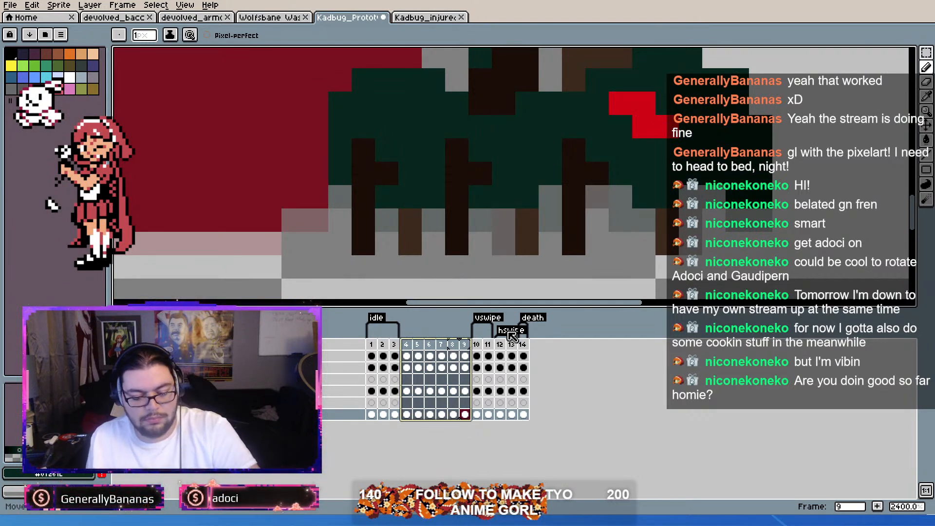
pyautogui.hotkey('ctrl', 'z')
# Step: Play the walk animation over frames 4 to 9 with the whole bug in view
pyautogui.scroll(-4, 387, 262)
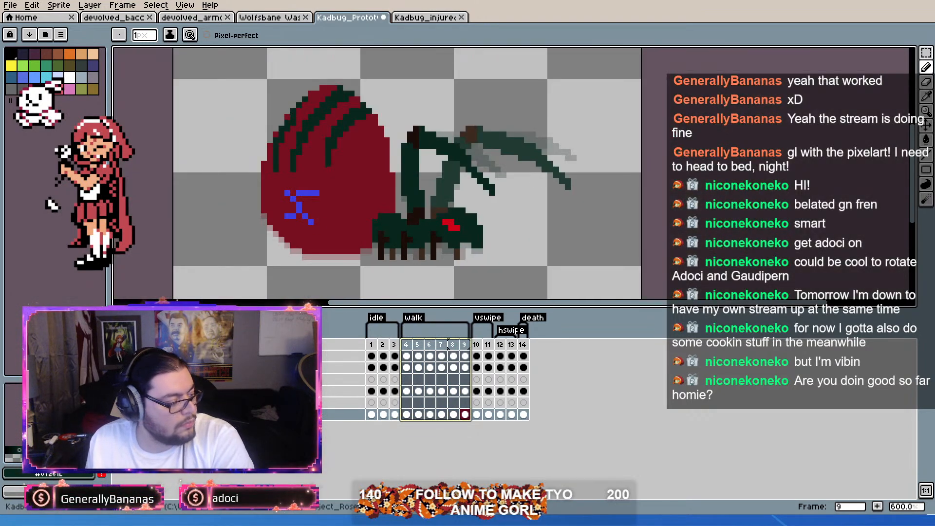
pyautogui.press('Return')
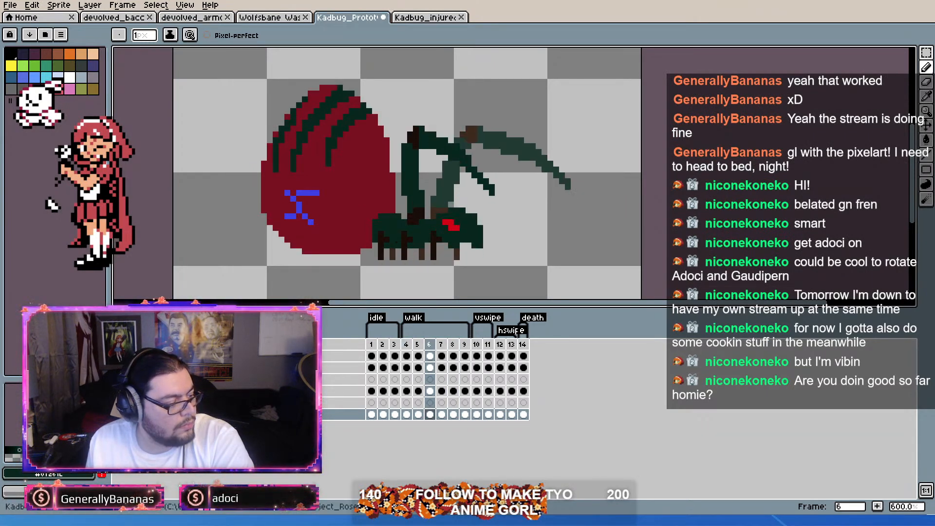
pyautogui.moveTo(405, 344); pyautogui.dragTo(467, 350)
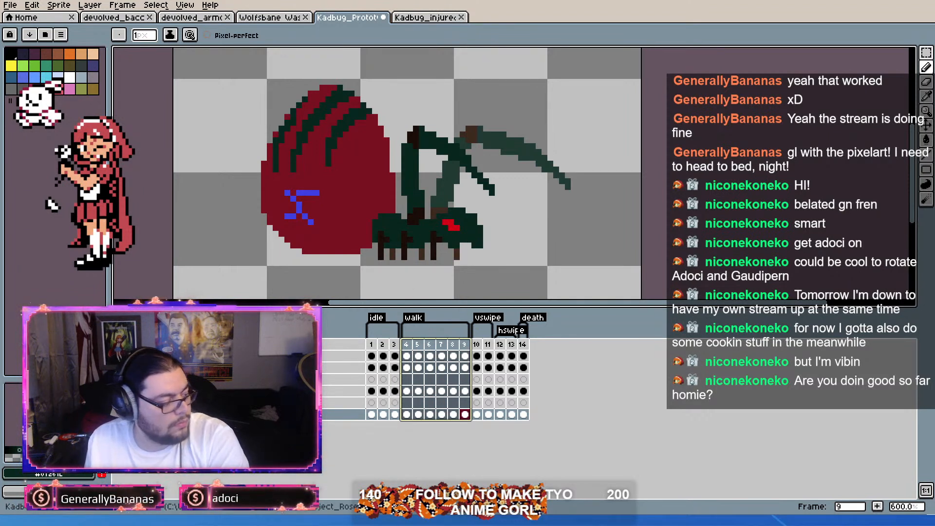
pyautogui.press('Return')
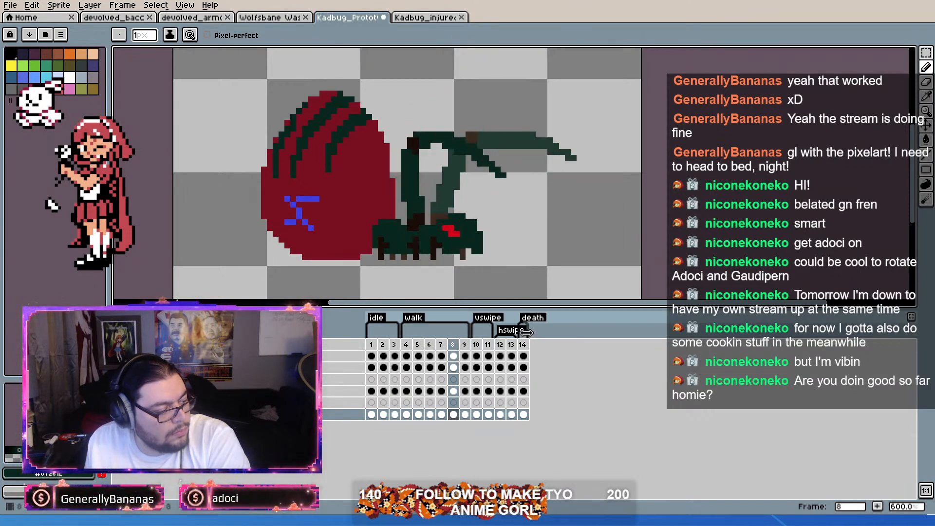
# Step: Flip back and forth between frames 6 and 7 to examine how the legs shift
pyautogui.press('Left')
pyautogui.press('Left')
pyautogui.press('Right')
pyautogui.press('Left')
pyautogui.press('Right')
pyautogui.press('Left')
pyautogui.press('Right')
pyautogui.press('Left')
pyautogui.press('Right')
pyautogui.press('Left')
pyautogui.press('Right')
pyautogui.press('Left')
pyautogui.press('Right')
pyautogui.press('Left')
pyautogui.press('Right')
pyautogui.press('Left')
pyautogui.press('Right')
# Step: Move frame 7's rearmost far-side foot one pixel forward and erase the old middle far-side foot
pyautogui.scroll(6, 370, 261)
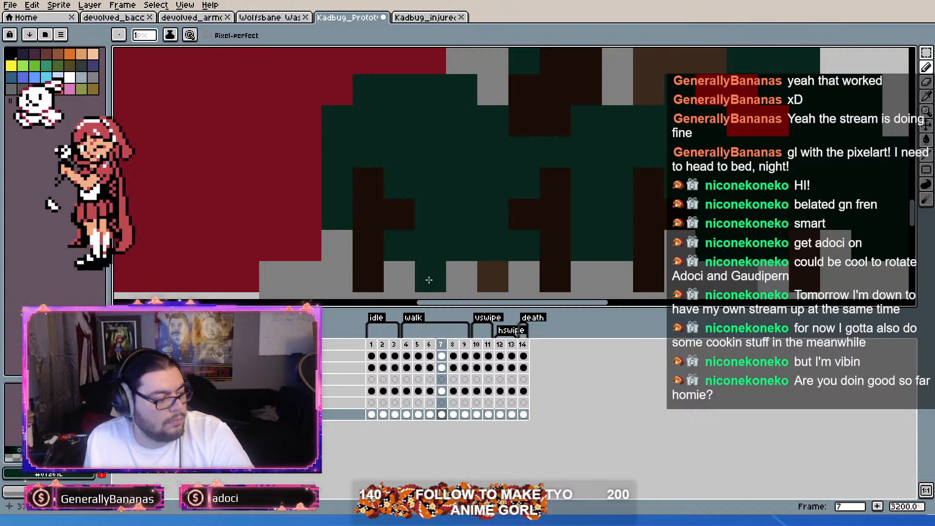
pyautogui.press('i')
pyautogui.press('b')
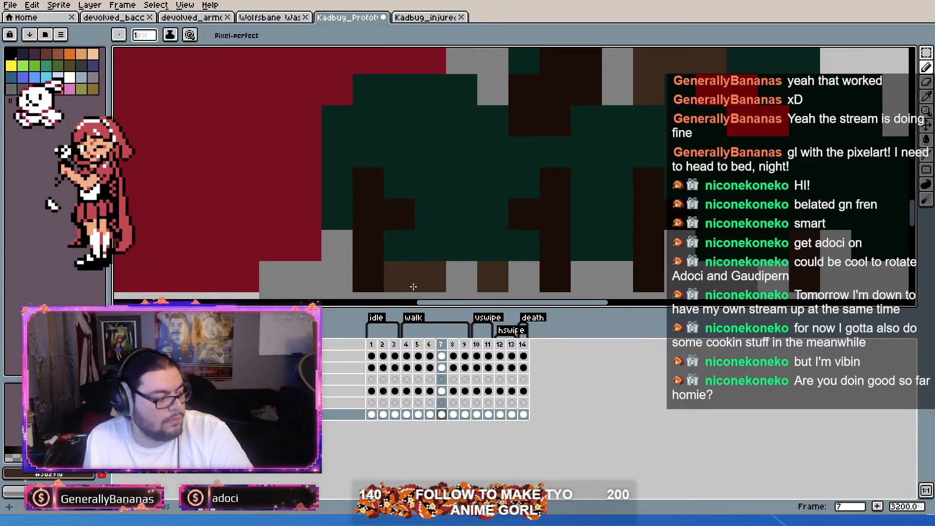
pyautogui.scroll(-3, 502, 253)
pyautogui.scroll(1, 505, 271)
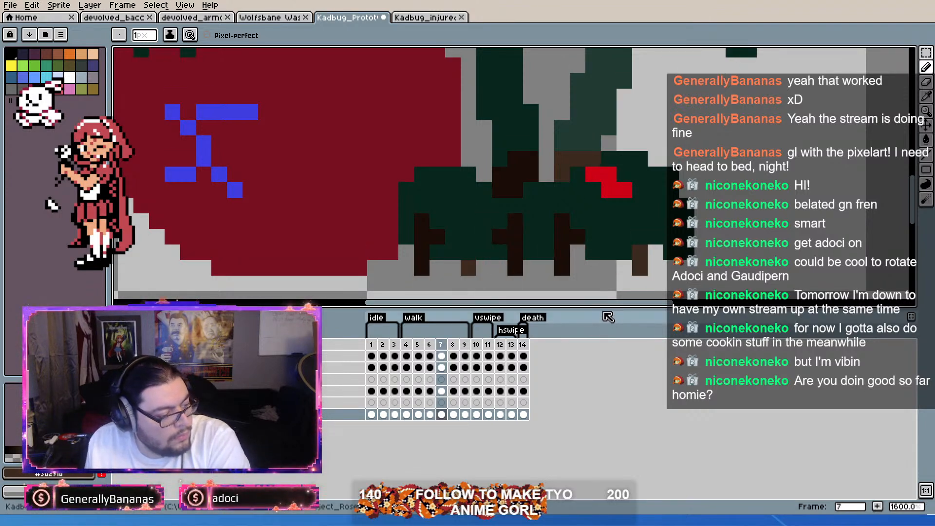
# Step: Flip between frames 5, 6 and 7 to examine where the middle far-side foot belongs
pyautogui.press(',')
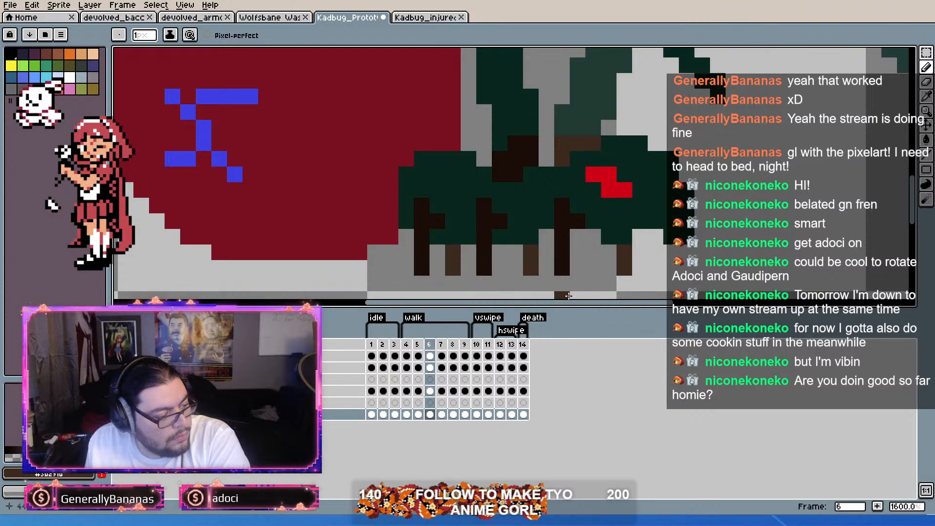
pyautogui.press('Right')
pyautogui.press('Left')
pyautogui.press('Right')
pyautogui.press('Left')
pyautogui.press('Right')
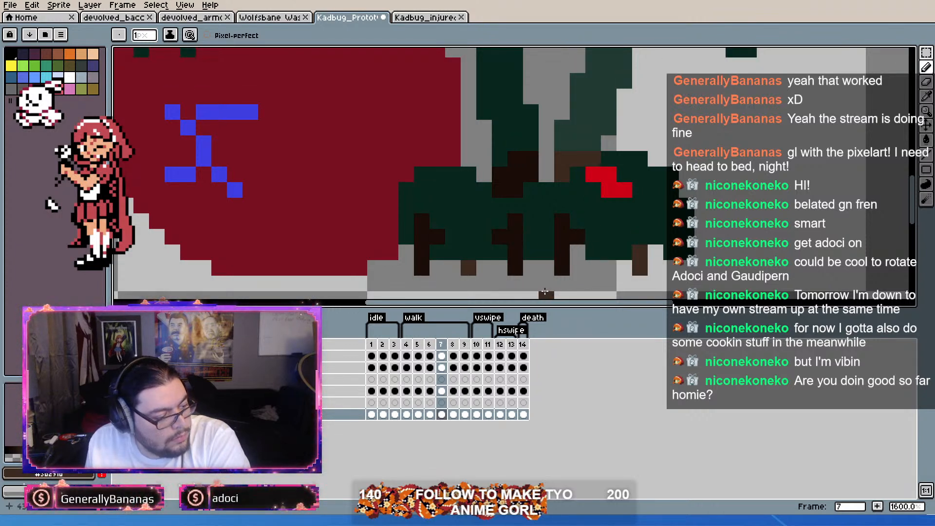
pyautogui.press('Left')
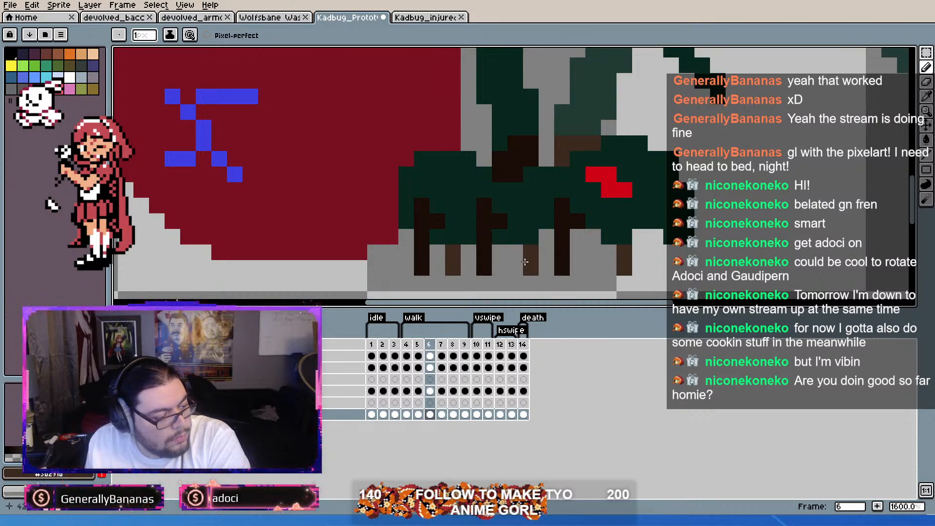
pyautogui.press('Right')
pyautogui.press('Left')
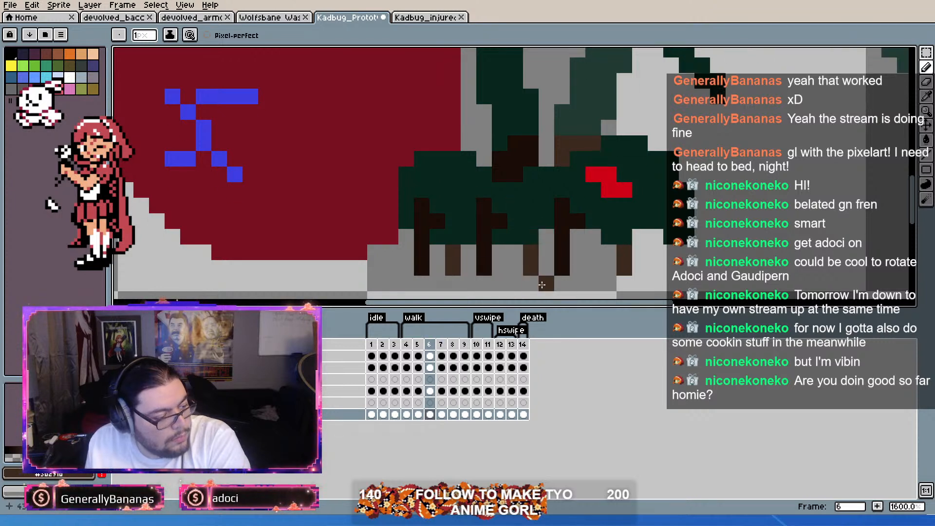
pyautogui.press('Left')
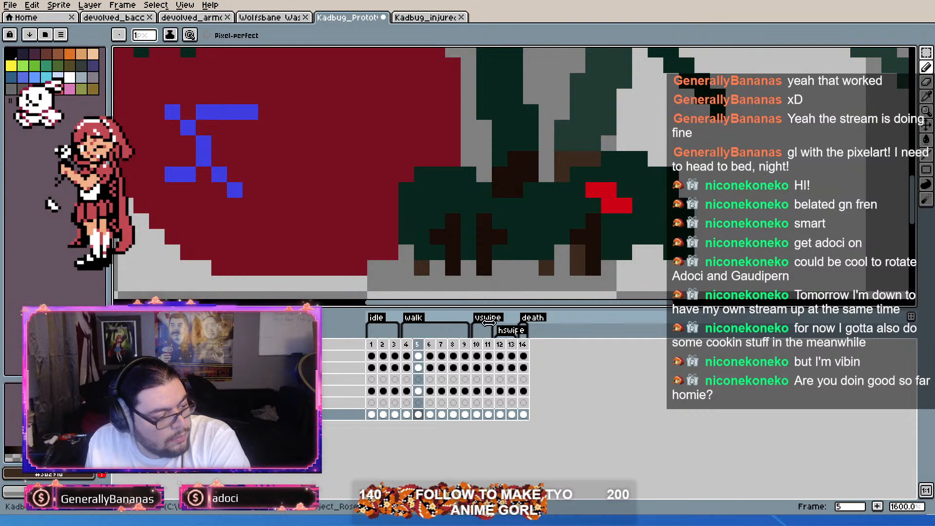
pyautogui.press('Right')
pyautogui.press('Right')
pyautogui.press('Left')
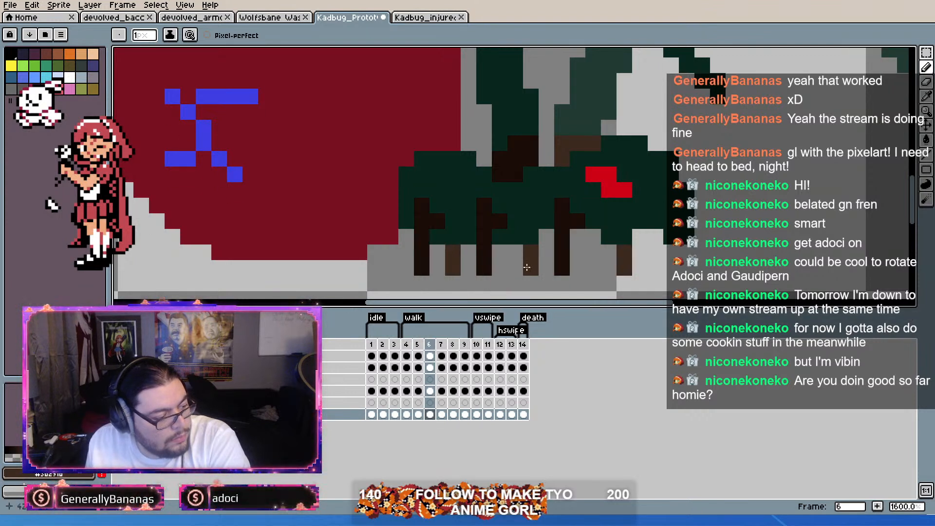
# Step: Paint the middle far-side foot on frame 7 directly behind the middle near-side leg and check it against frame 6
pyautogui.press('Right')
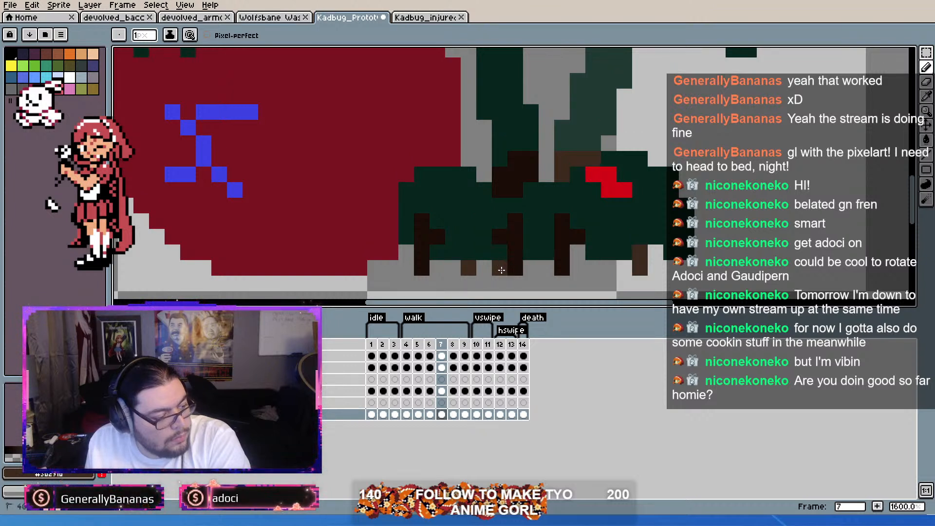
pyautogui.press('Left')
pyautogui.press('Right')
pyautogui.press('Left')
pyautogui.press('Right')
pyautogui.press('Left')
pyautogui.press('Right')
pyautogui.press('Left')
pyautogui.press('Right')
pyautogui.press('Left')
pyautogui.press('Right')
pyautogui.press('Left')
pyautogui.press('Right')
pyautogui.press('Left')
pyautogui.press('Right')
pyautogui.press('Left')
pyautogui.press('Right')
# Step: Move frame 8's rear and middle far-side feet one pixel forward to match frame 7
pyautogui.press('Right')
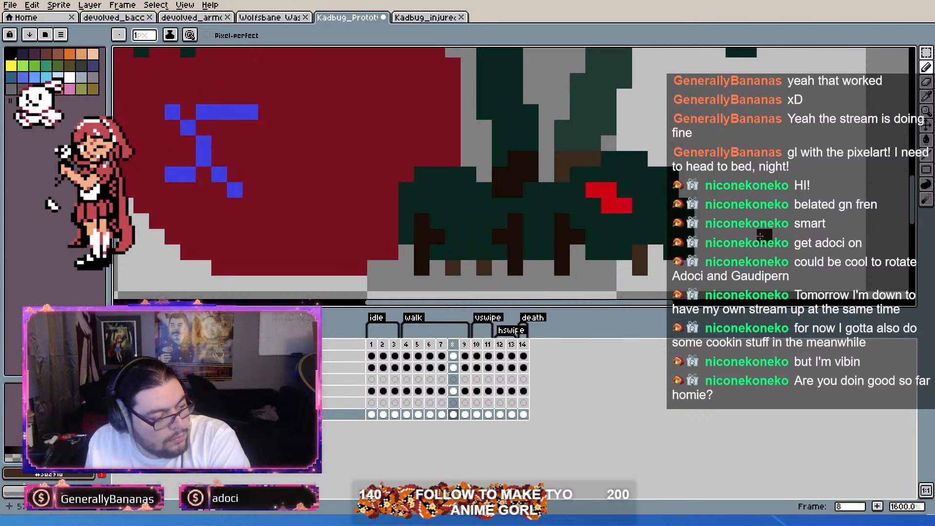
pyautogui.press('Left')
pyautogui.press('Right')
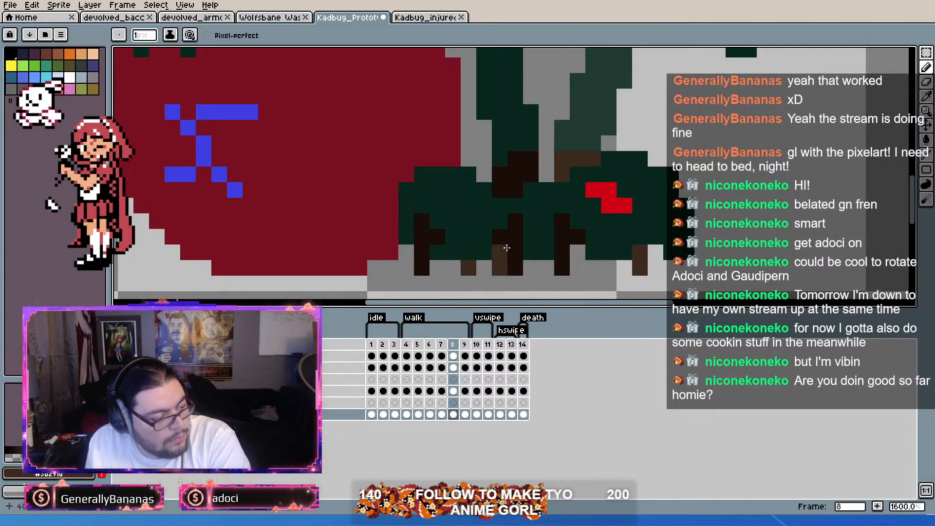
pyautogui.press('Right')
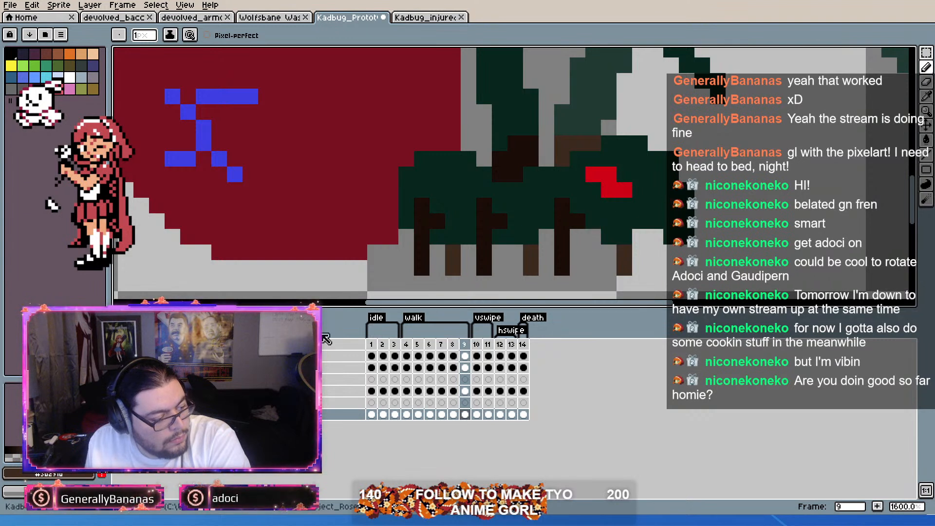
# Step: Compare the walk's first frame 4 with its last frame 9 and idle frame 1
pyautogui.click(407, 345)
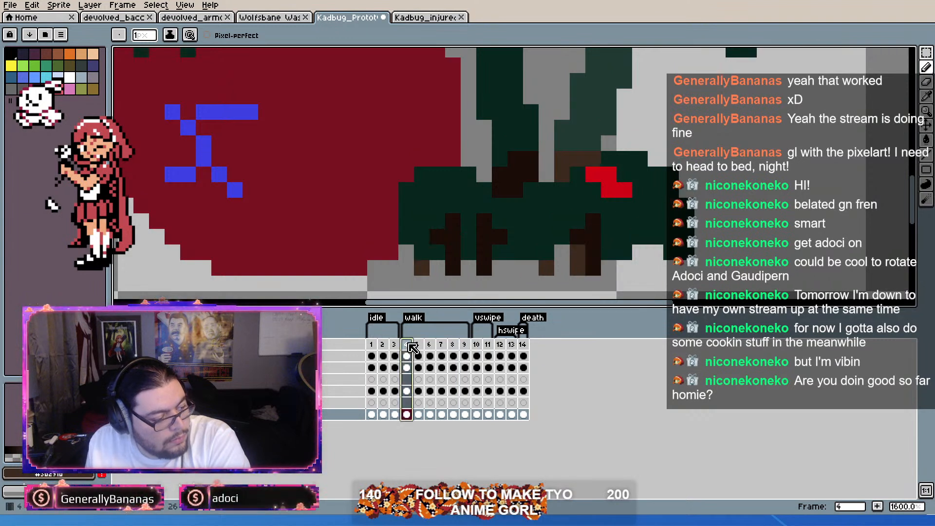
pyautogui.click(465, 345)
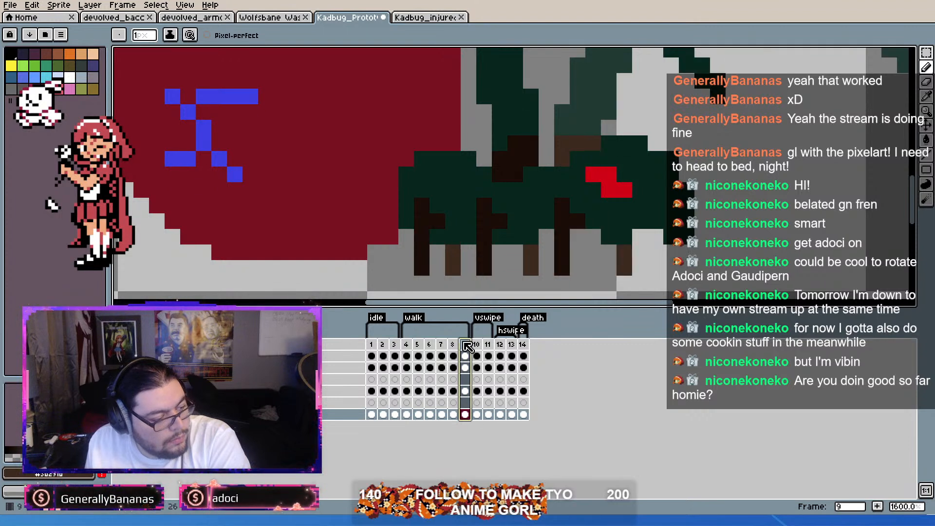
pyautogui.click(373, 345)
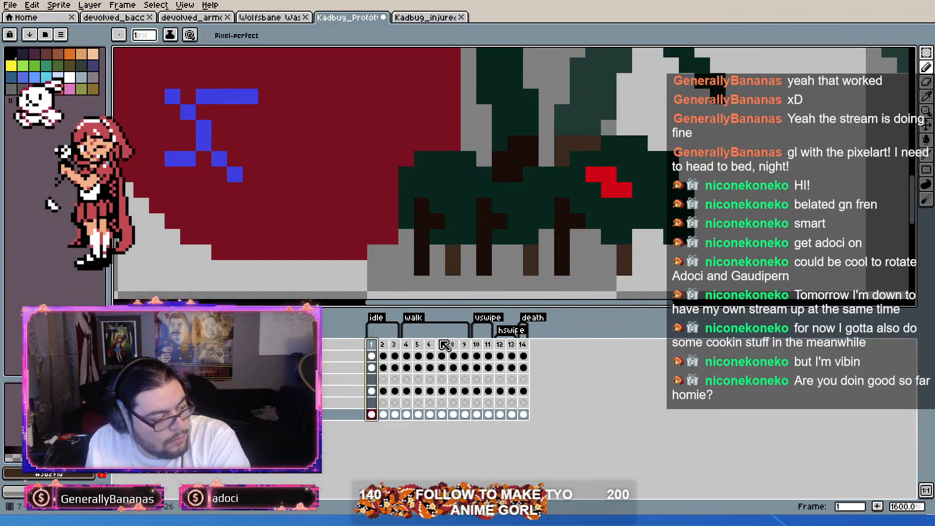
pyautogui.click(456, 346)
pyautogui.click(464, 346)
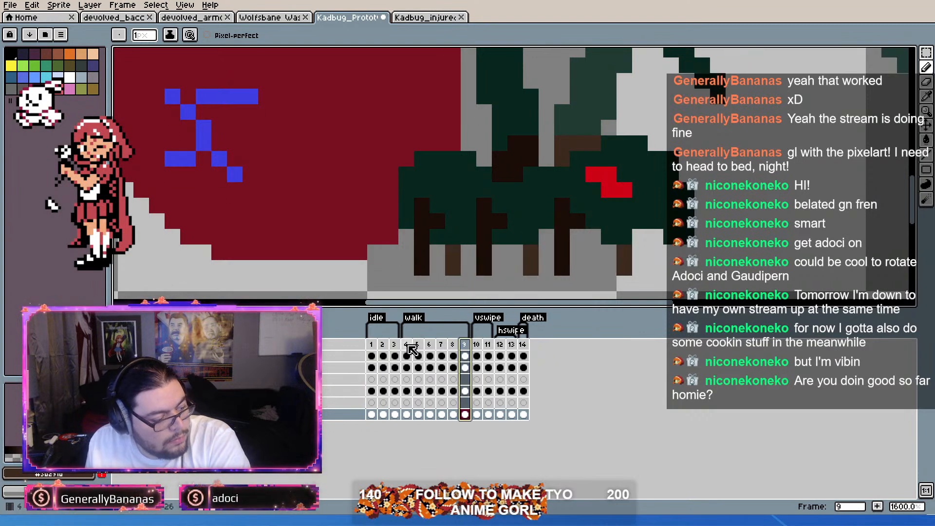
pyautogui.click(407, 346)
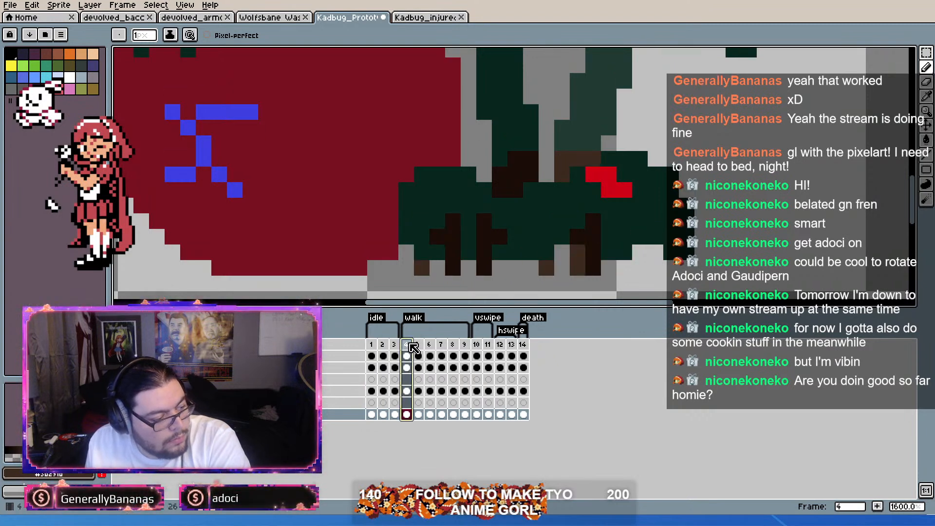
pyautogui.click(465, 346)
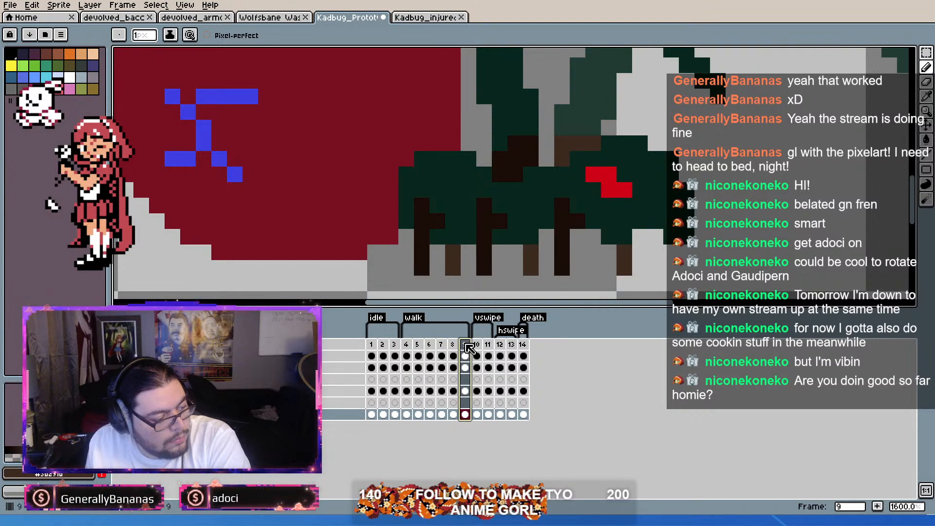
# Step: Play the walk animation again to review the corrected far-side feet across the whole bug
pyautogui.click(416, 346)
pyautogui.press('Return')
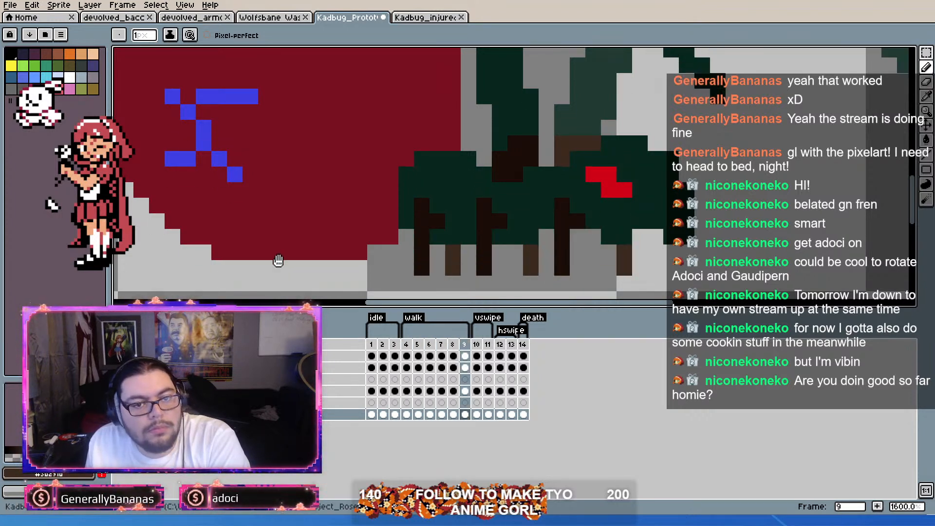
pyautogui.scroll(-3, 369, 196)
pyautogui.scroll(-1, 405, 196)
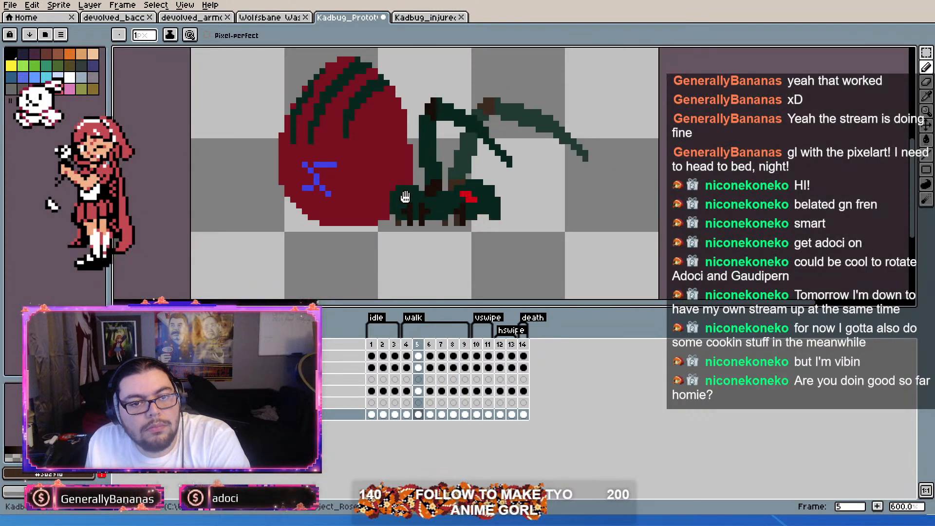
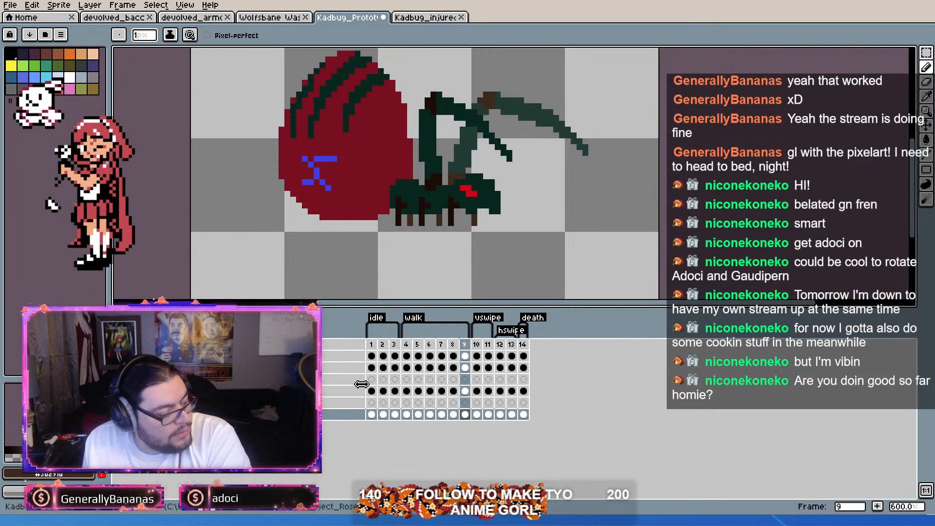
# Step: Copy the fourth layer's cels for frames 1 to 14 into the empty layer directly below it
pyautogui.moveTo(374, 392); pyautogui.dragTo(526, 395)
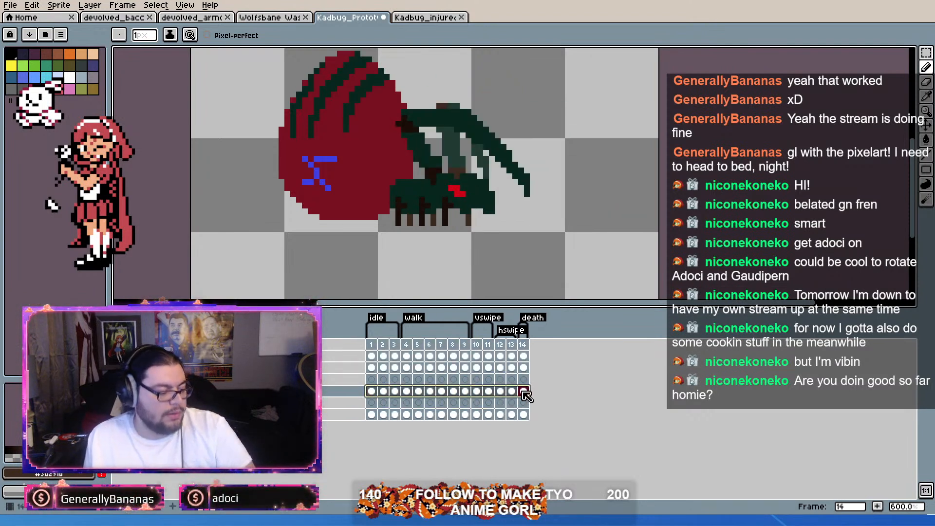
pyautogui.hotkey('ctrl', 'c')
pyautogui.click(375, 403)
pyautogui.hotkey('ctrl', 'v')
pyautogui.click(120, 403)
pyautogui.click(119, 403)
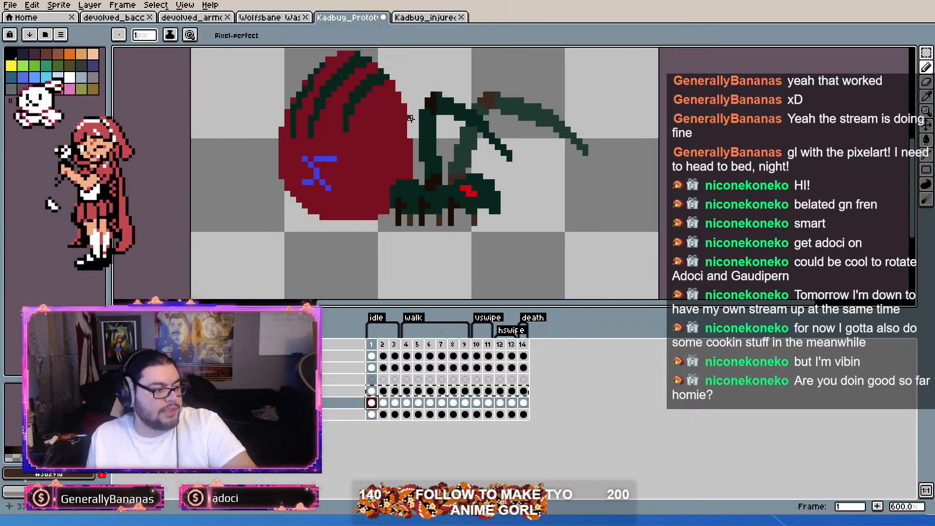
# Step: Try to copy the bottom layer's frame 1 cel from the Kadbug_injured sprite into the new layer, and undo the paste
pyautogui.click(446, 17)
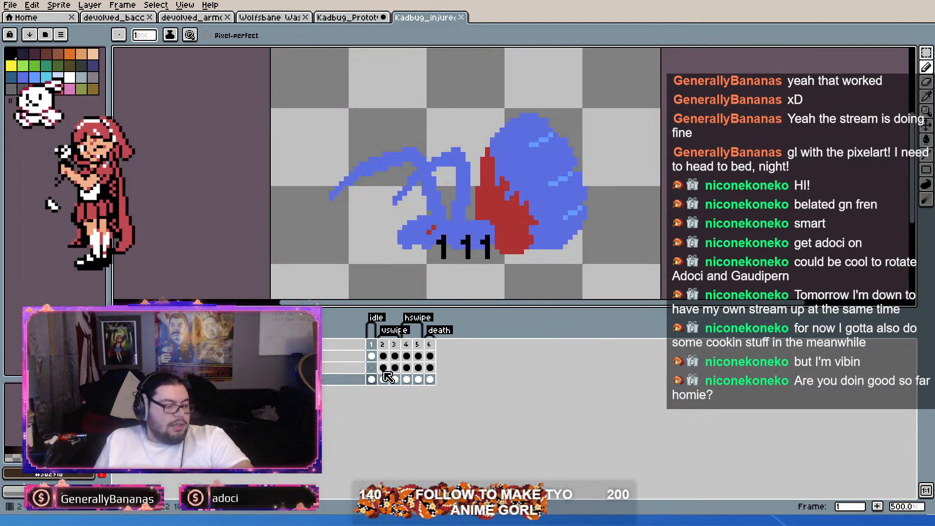
pyautogui.moveTo(379, 385); pyautogui.dragTo(432, 382)
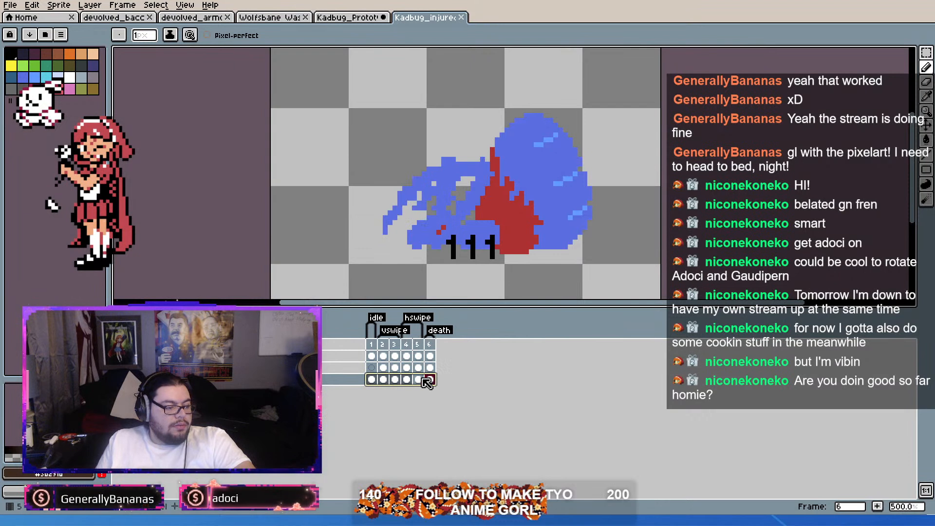
pyautogui.click(372, 379)
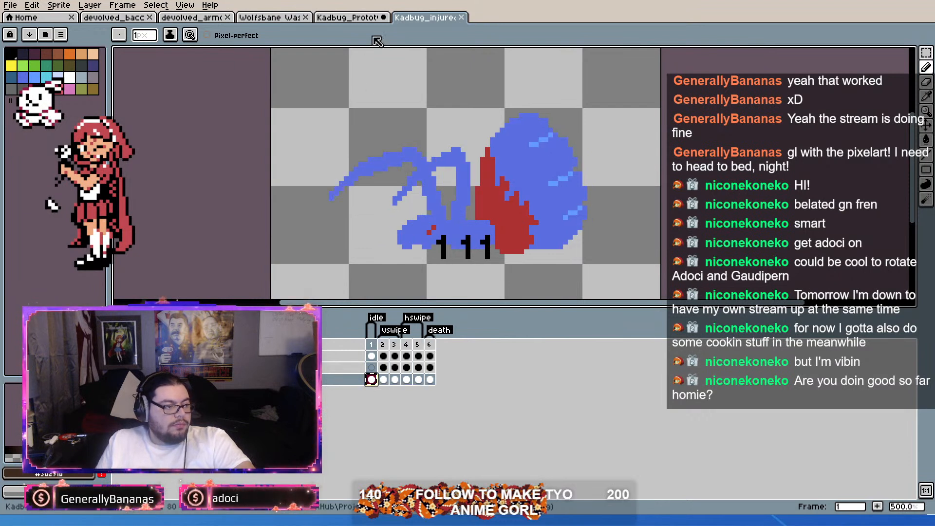
pyautogui.click(375, 18)
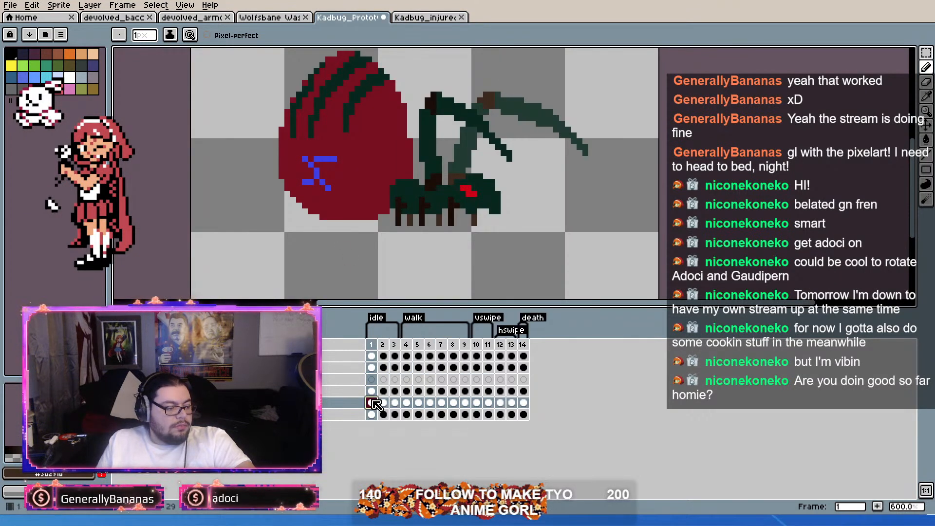
pyautogui.hotkey('ctrl', 'v')
pyautogui.hotkey('ctrl', 'z')
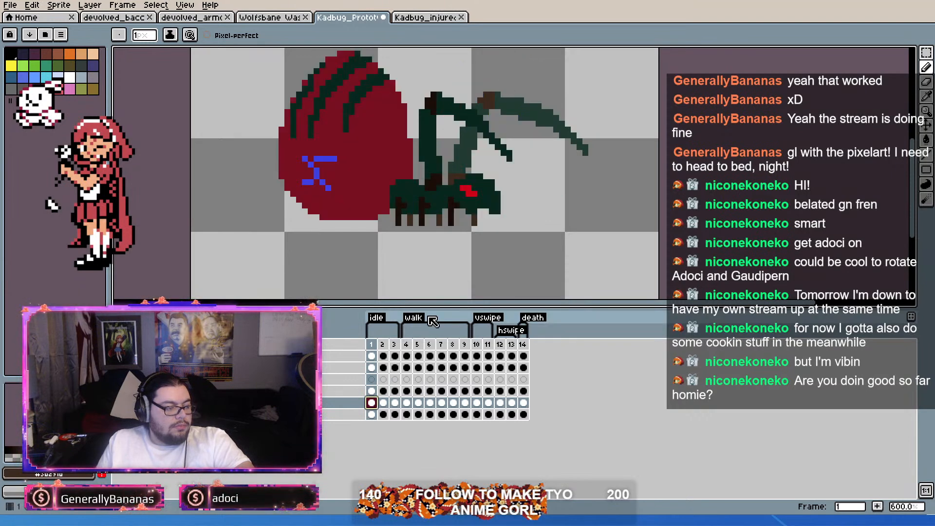
# Step: Select only the injured bug's abdomen in frame 1 of Kadbug_injured and paste it into frame 1 of the Kadbug prototype
pyautogui.click(446, 18)
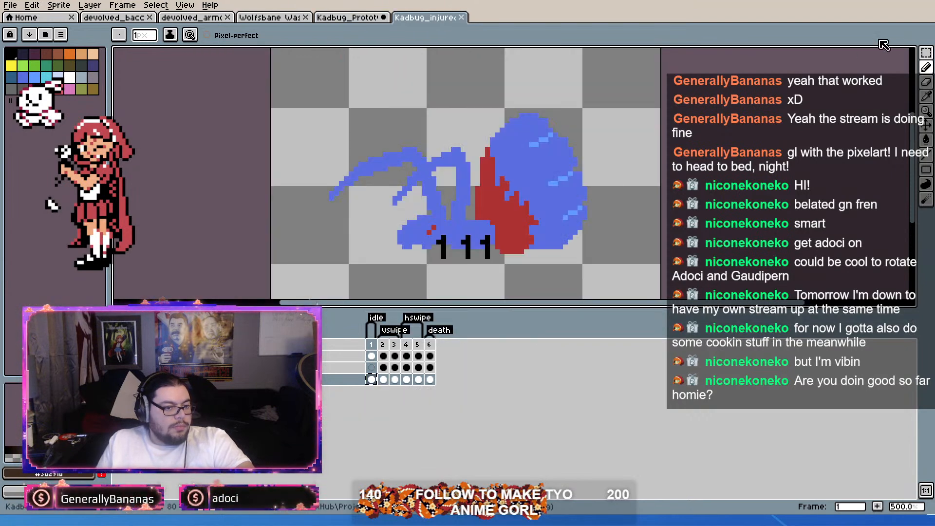
pyautogui.click(926, 53)
pyautogui.scroll(1, 522, 212)
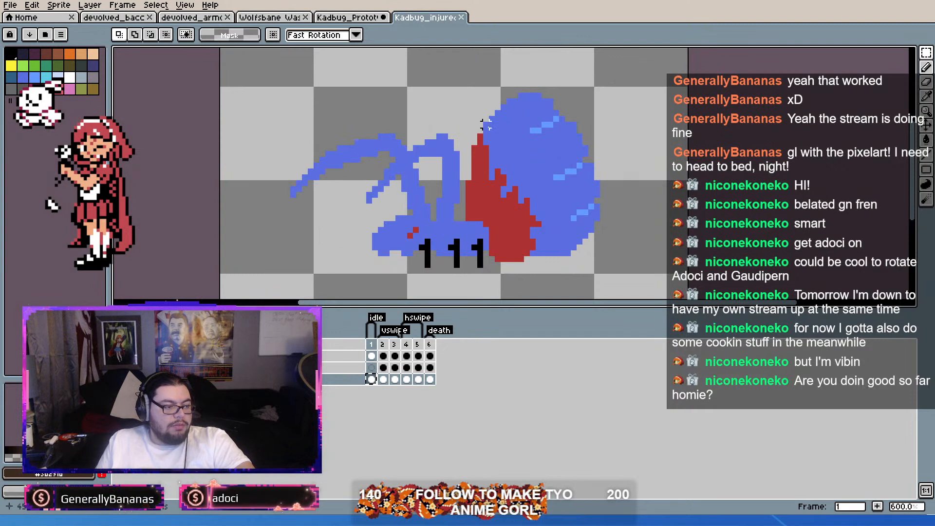
pyautogui.moveTo(468, 85); pyautogui.dragTo(609, 217)
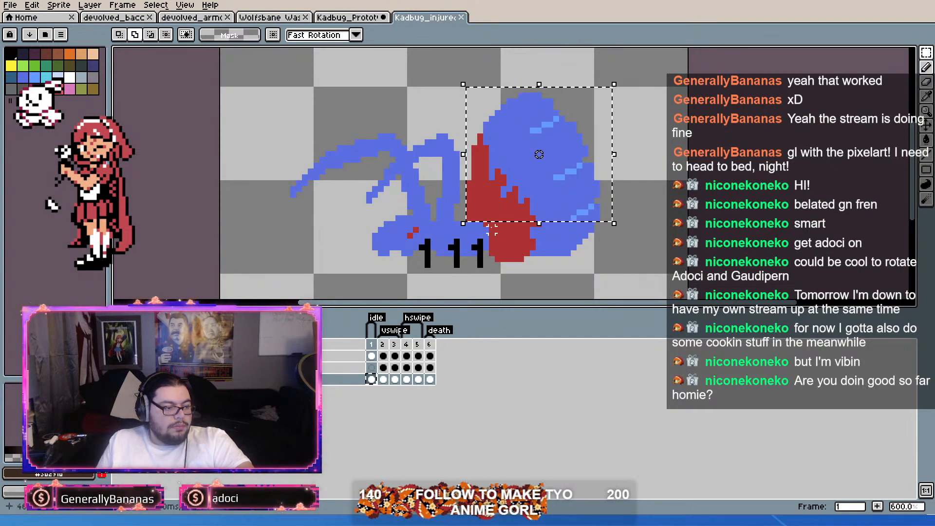
pyautogui.moveTo(490, 224); pyautogui.dragTo(653, 274)
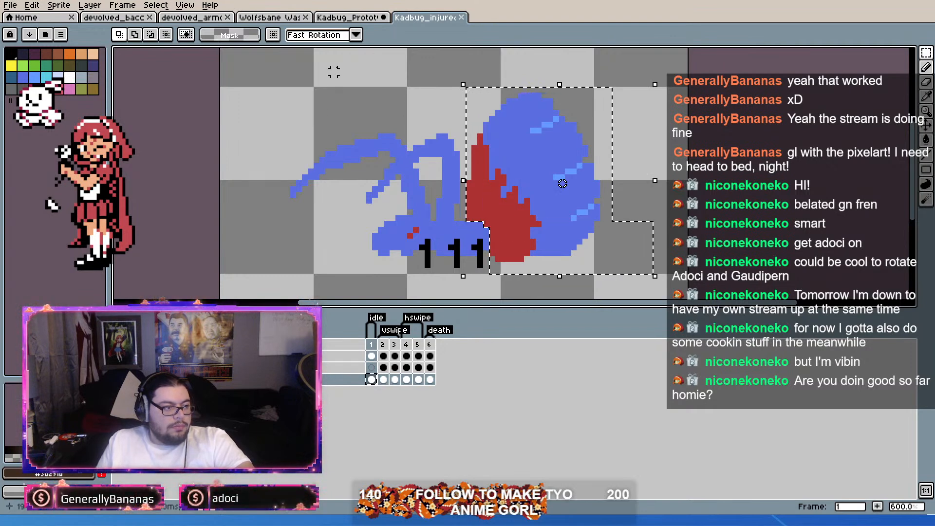
pyautogui.click(348, 17)
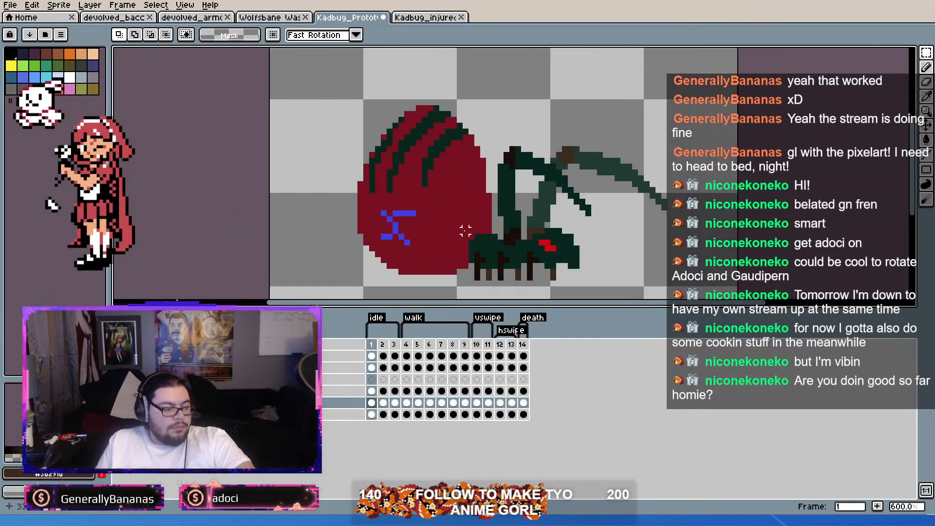
pyautogui.hotkey('ctrl', 'v')
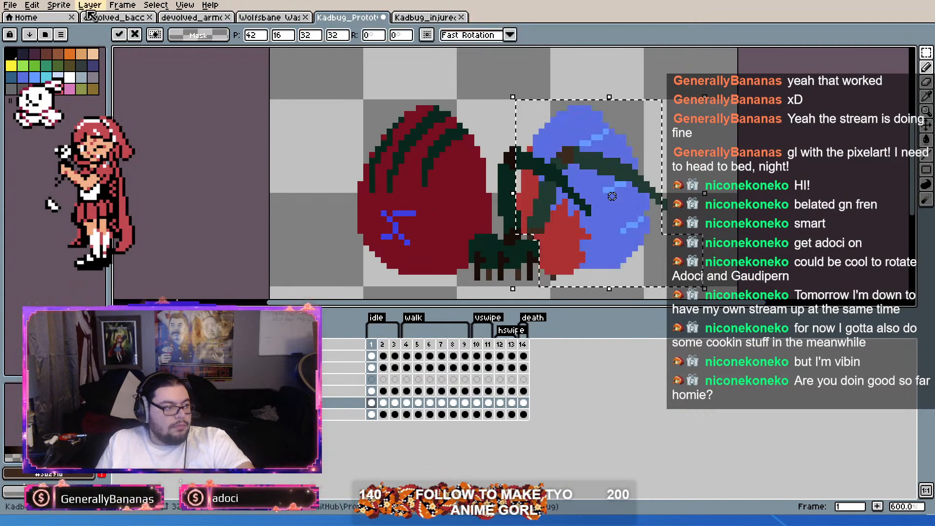
# Step: Flip the pasted abdomen horizontally and place it over the original dark red abdomen behind the bug's head
pyautogui.click(32, 6)
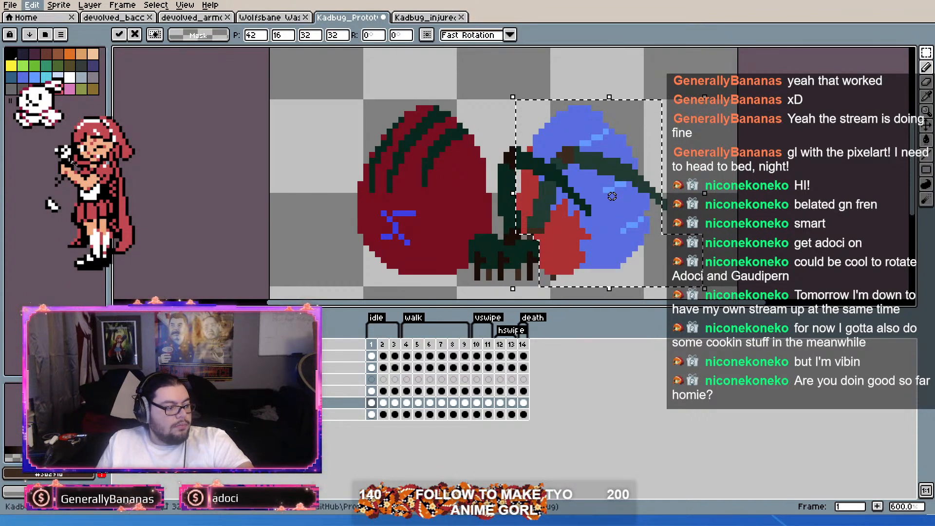
pyautogui.click(69, 160)
pyautogui.moveTo(617, 225); pyautogui.dragTo(406, 226)
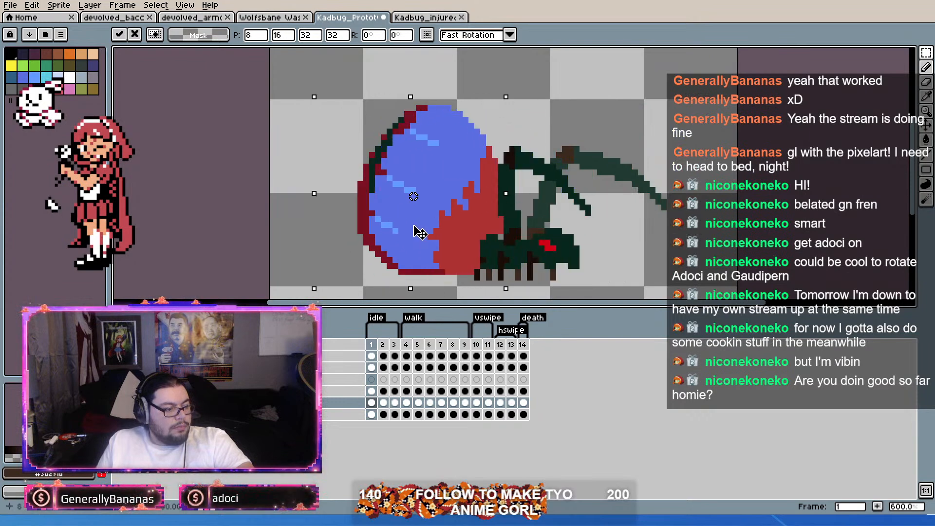
pyautogui.click(578, 237)
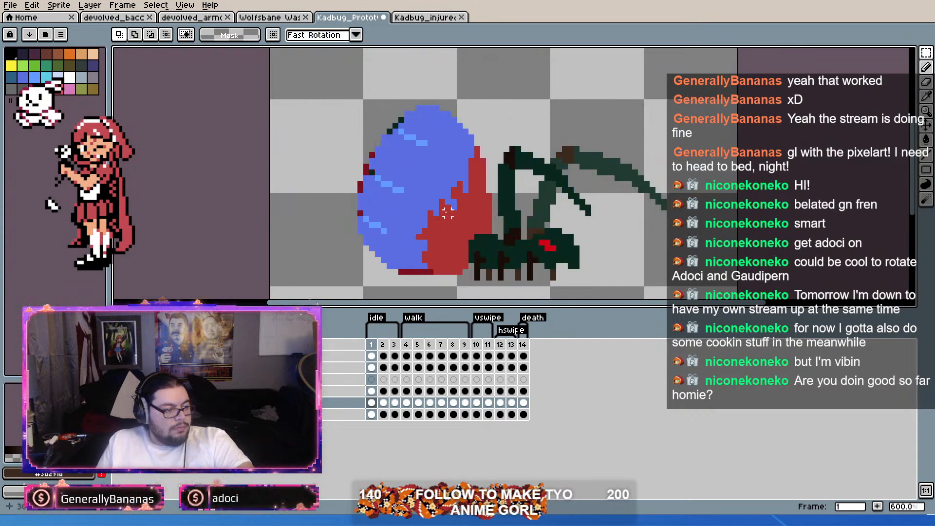
# Step: Sample the original abdomen's dark red and fill the pasted abdomen's bright red wound area with it
pyautogui.scroll(2, 427, 198)
pyautogui.press('i')
pyautogui.moveTo(457, 231); pyautogui.dragTo(461, 178)
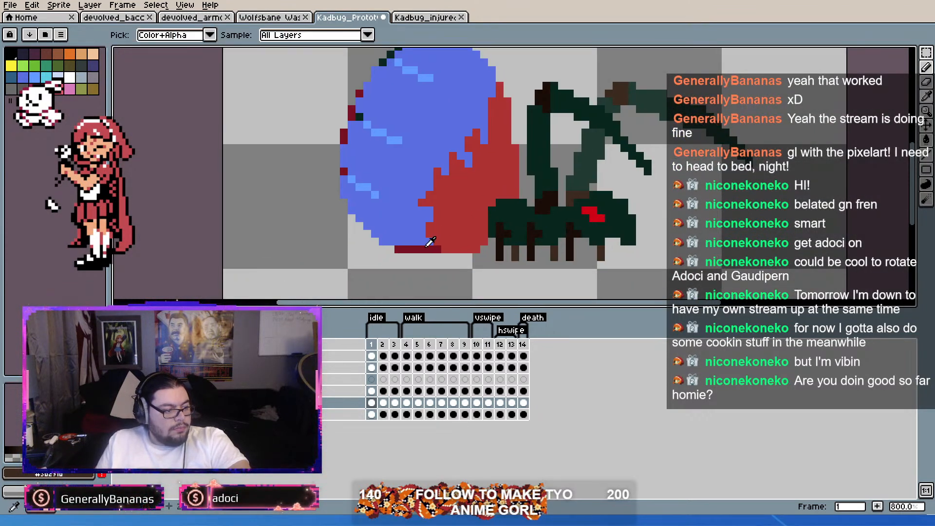
pyautogui.press('m')
pyautogui.scroll(3, 461, 247)
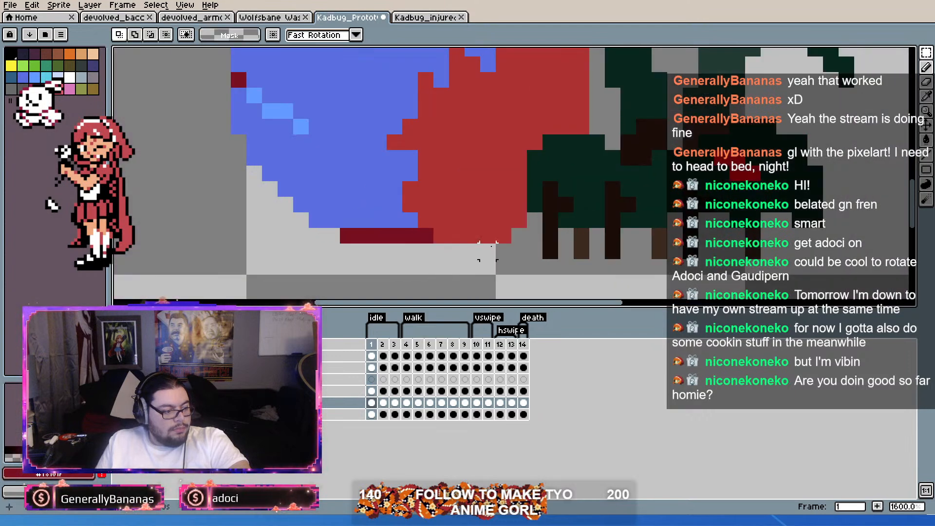
pyautogui.click(927, 68)
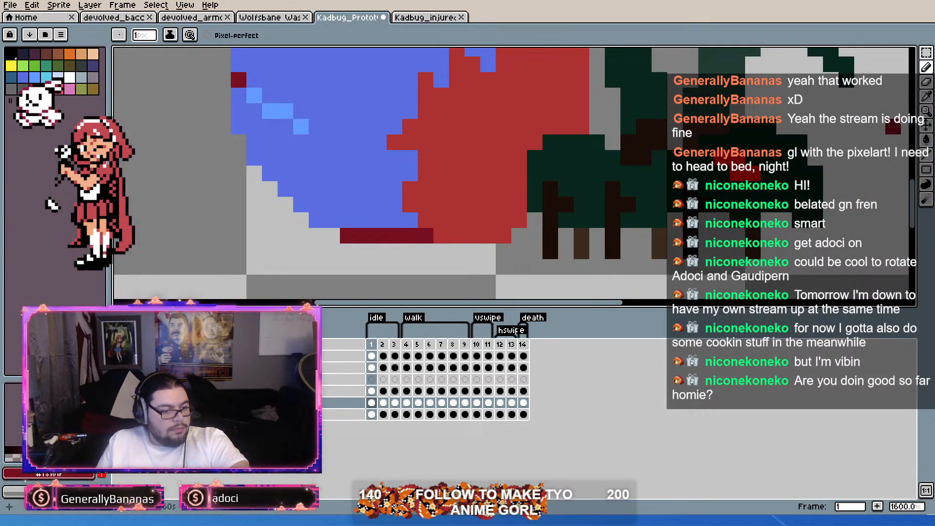
pyautogui.click(927, 140)
pyautogui.click(457, 147)
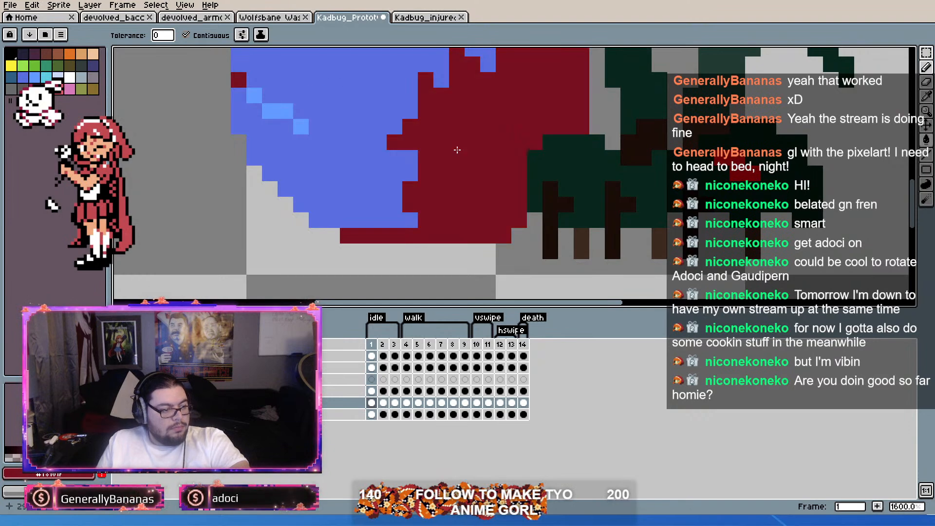
# Step: Sample the darker blue from the mark on the original abdomen beneath the pasted one
pyautogui.scroll(-3, 456, 149)
pyautogui.scroll(3, 456, 148)
pyautogui.scroll(-3, 474, 156)
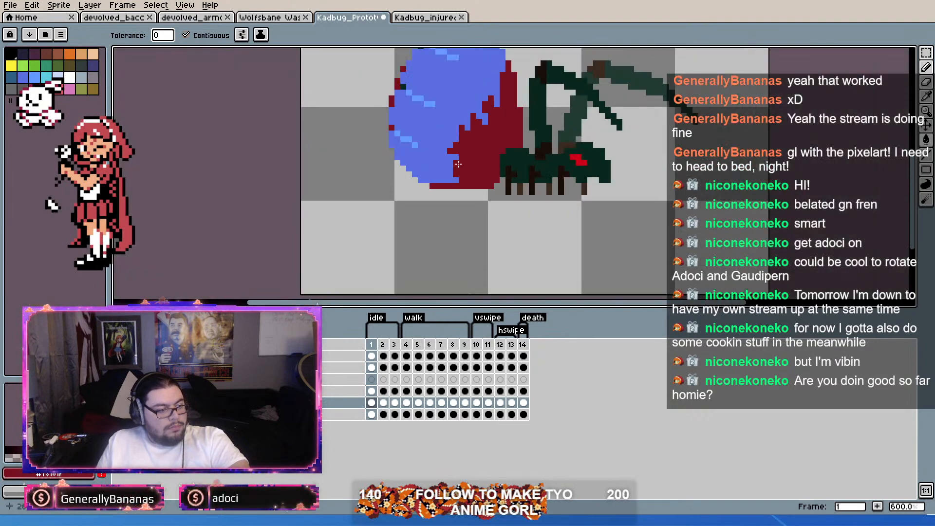
pyautogui.moveTo(461, 167); pyautogui.dragTo(463, 209)
pyautogui.scroll(2, 419, 153)
pyautogui.moveTo(419, 141); pyautogui.dragTo(482, 177)
pyautogui.press('alt')
pyautogui.press('alt')
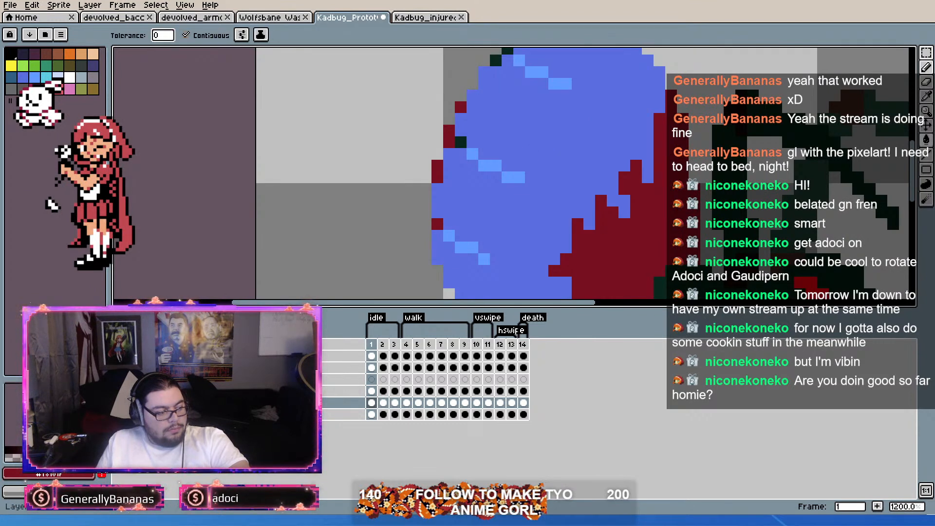
pyautogui.hotkey('ctrl', 'z')
pyautogui.press('alt')
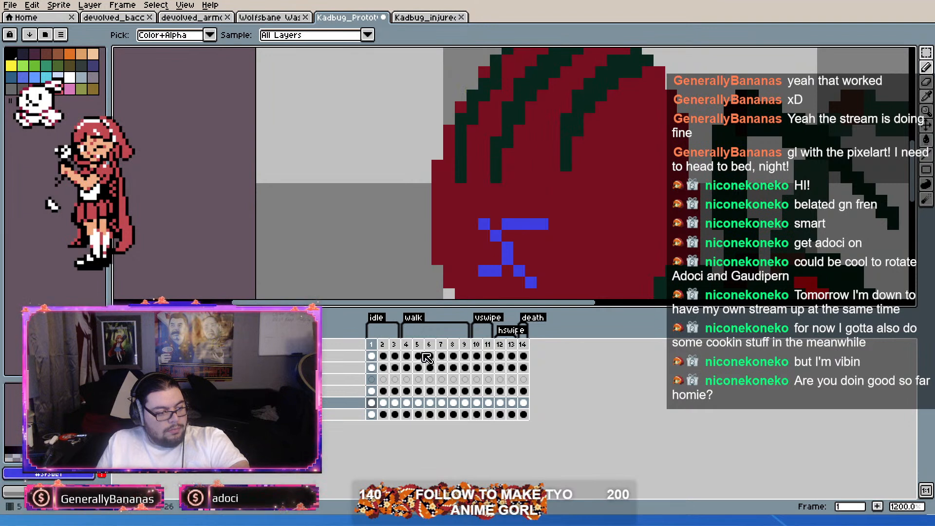
# Step: Fill the pasted abdomen's main blue area and the leftover pixels along its rear edge with the sampled darker blue in frame 1
pyautogui.click(371, 414)
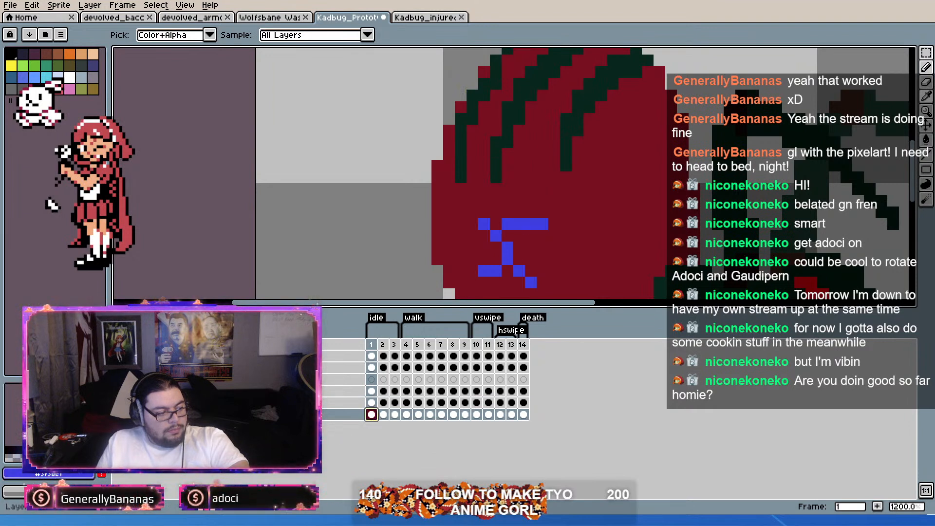
pyautogui.keyDown('alt'); pyautogui.click(119, 414); pyautogui.keyUp('alt')
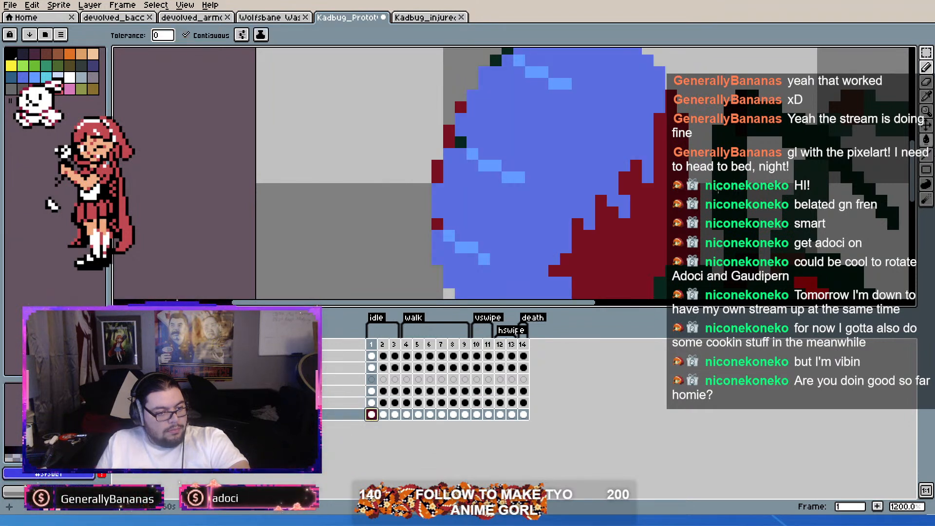
pyautogui.click(511, 205)
pyautogui.hotkey('ctrl', 'z')
pyautogui.click(370, 403)
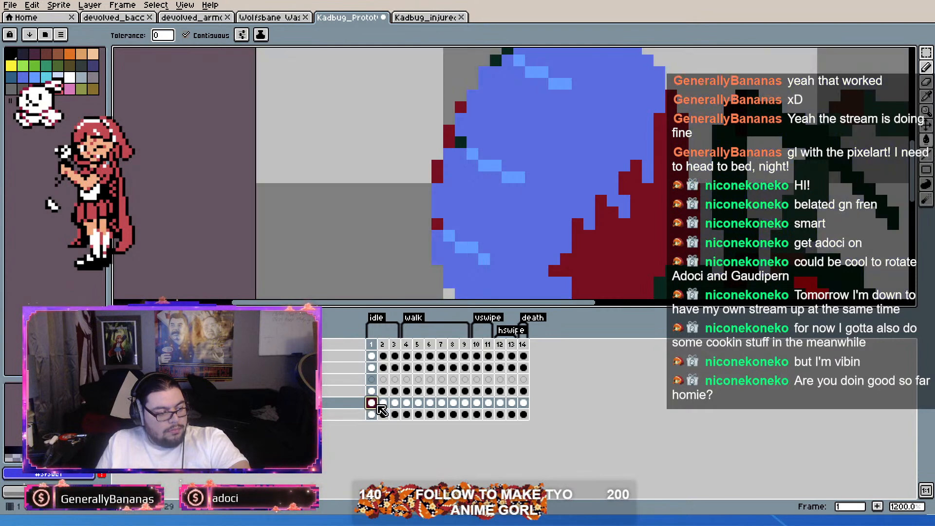
pyautogui.click(551, 215)
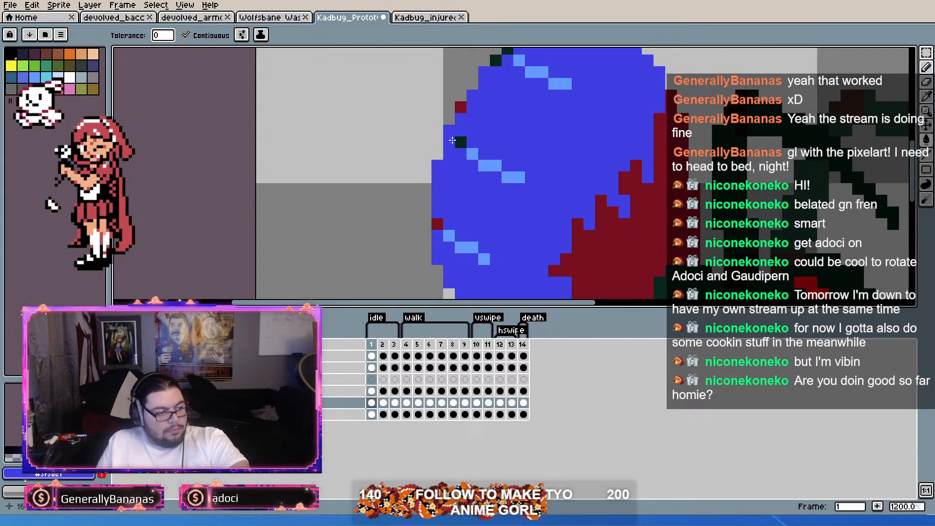
pyautogui.moveTo(493, 108); pyautogui.dragTo(477, 137)
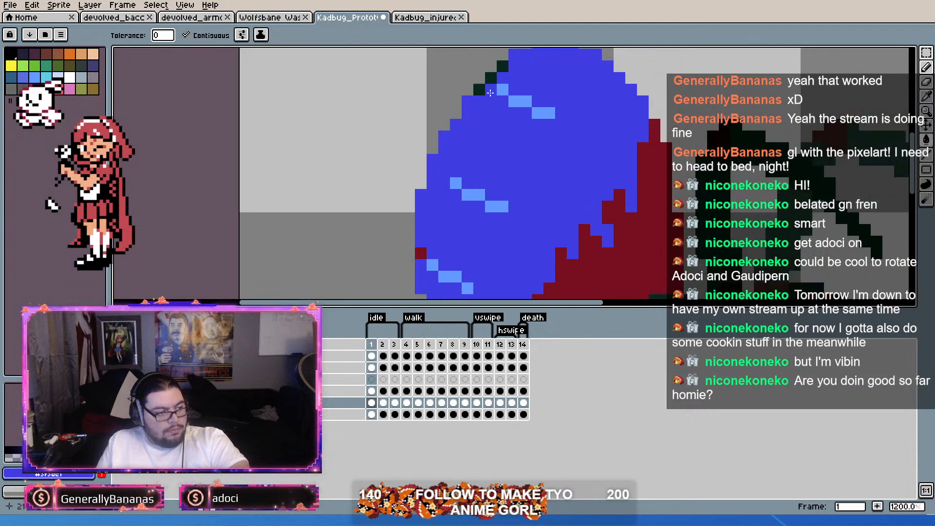
pyautogui.scroll(-1, 504, 69)
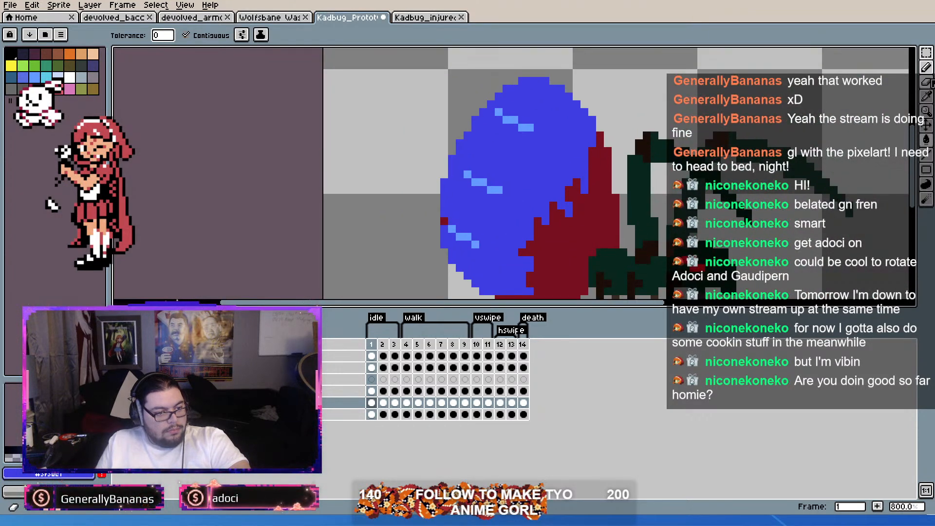
# Step: Erase the outermost pixels along the pasted abdomen's rear and upper-rear edges in frame 1
pyautogui.click(926, 67)
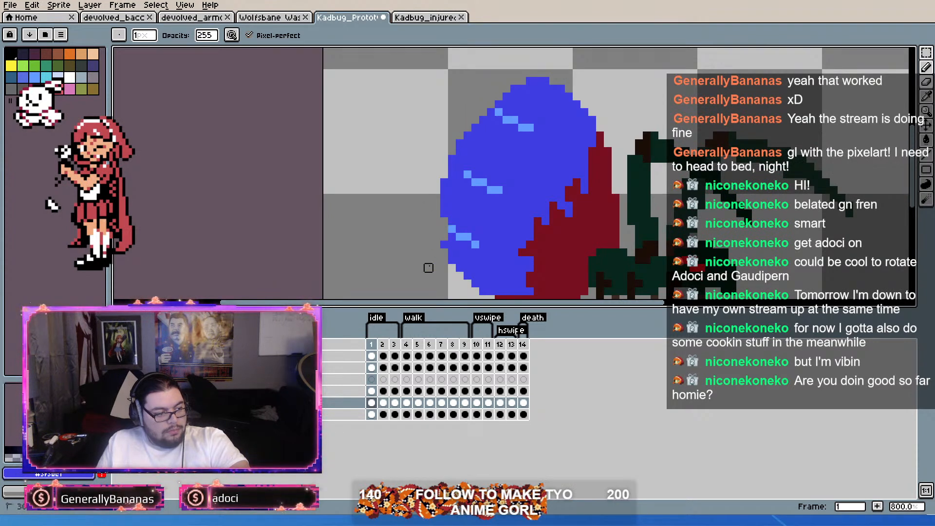
pyautogui.hotkey('ctrl', 'z')
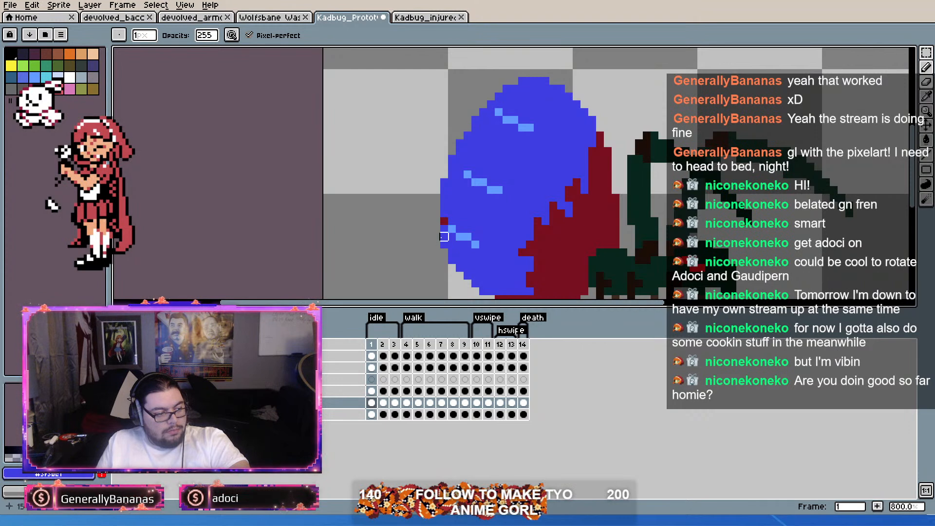
pyautogui.moveTo(437, 220); pyautogui.dragTo(452, 268)
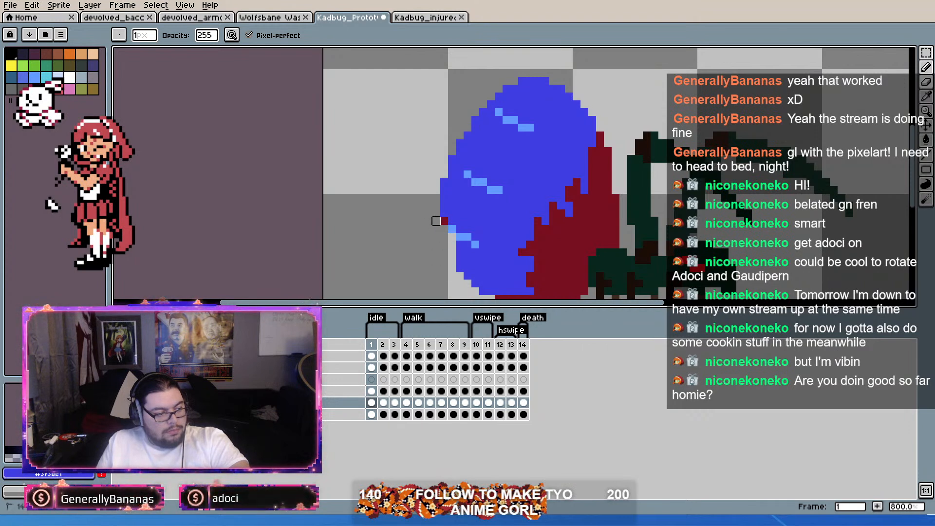
pyautogui.moveTo(443, 190); pyautogui.dragTo(444, 221)
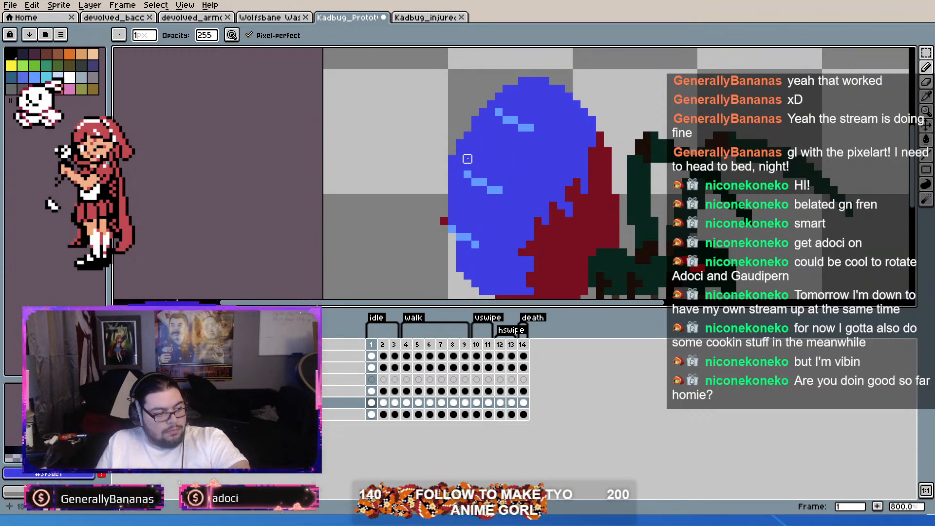
pyautogui.moveTo(460, 135)
pyautogui.mouseDown()
pyautogui.moveTo(499, 112)
pyautogui.moveTo(507, 88)
pyautogui.mouseUp()
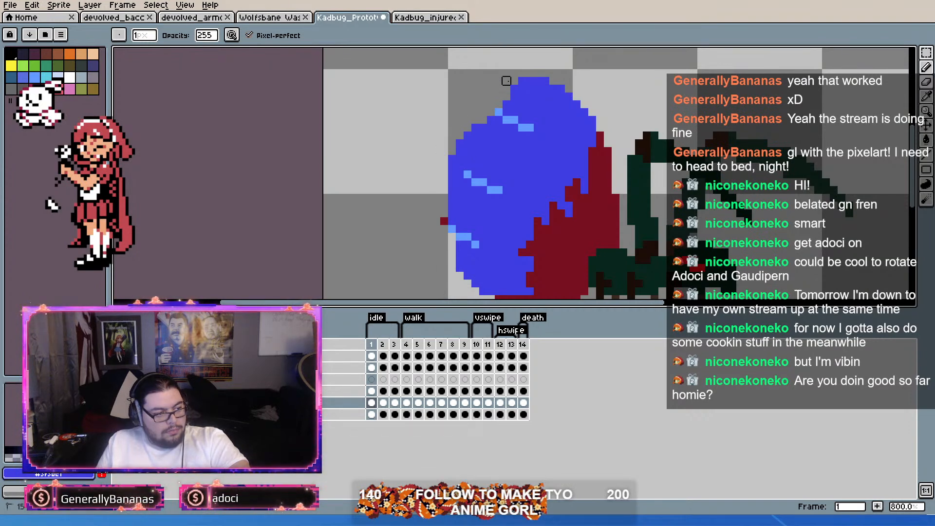
pyautogui.scroll(-1, 506, 81)
pyautogui.scroll(1, 532, 105)
pyautogui.moveTo(477, 89); pyautogui.dragTo(517, 89)
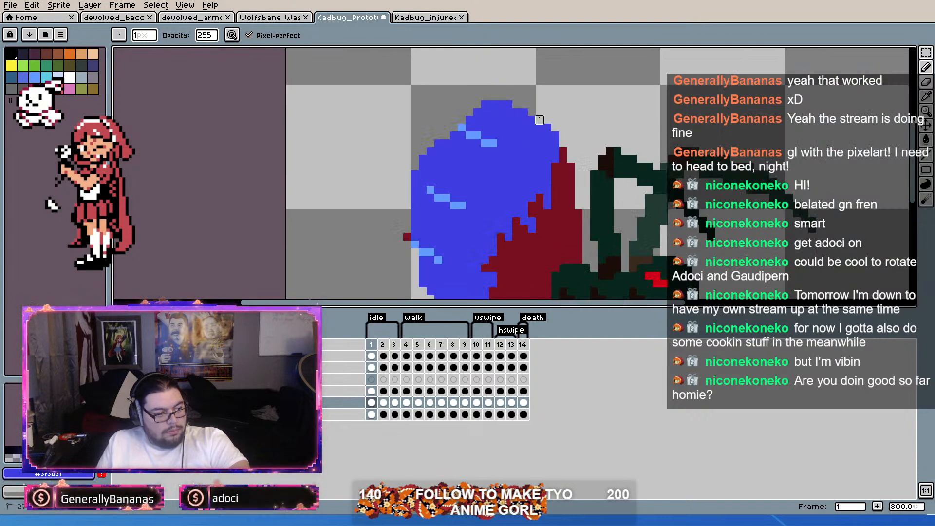
pyautogui.scroll(-2, 587, 135)
pyautogui.scroll(3, 466, 187)
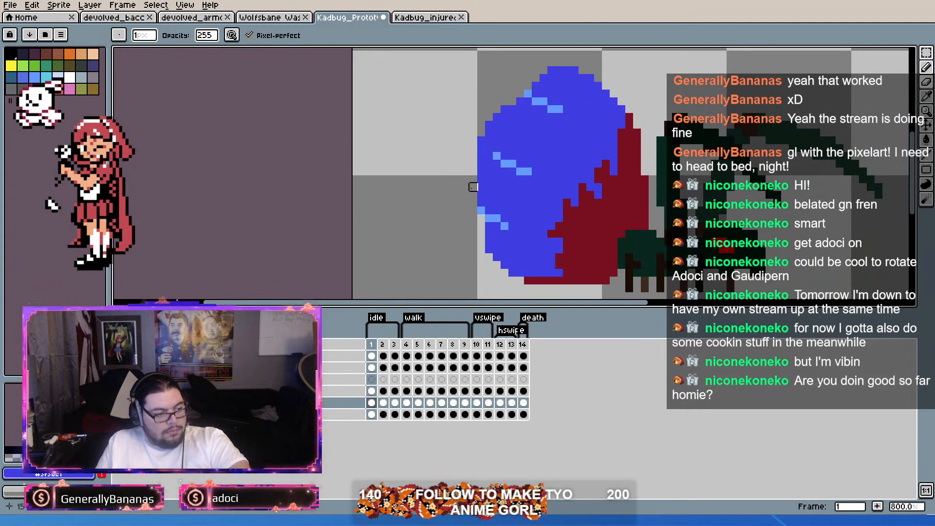
# Step: Reshape the abdomen with its darker blue, bulging the lower rear, flattening the top and covering most of the light blue marks
pyautogui.keyDown('alt'); pyautogui.click(530, 194); pyautogui.keyUp('alt')
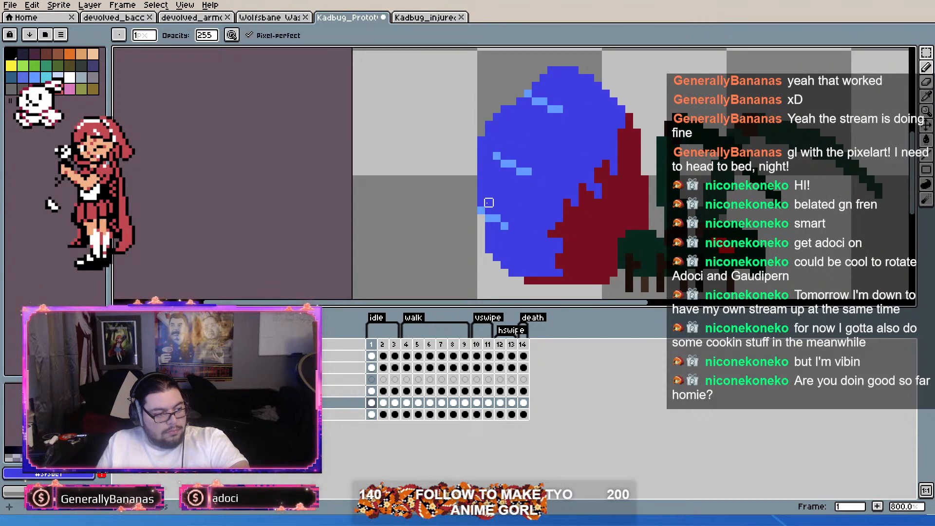
pyautogui.press('e')
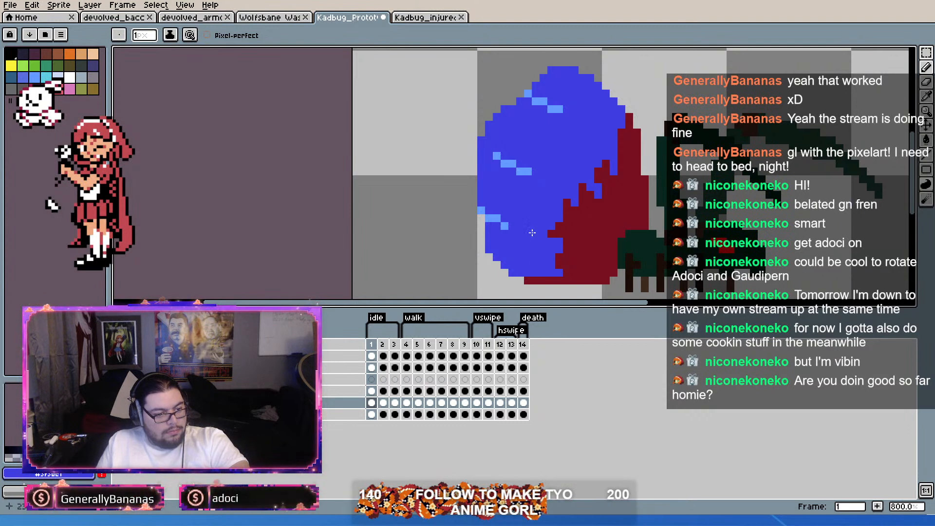
pyautogui.moveTo(488, 260)
pyautogui.mouseDown()
pyautogui.moveTo(464, 235)
pyautogui.moveTo(471, 192)
pyautogui.mouseUp()
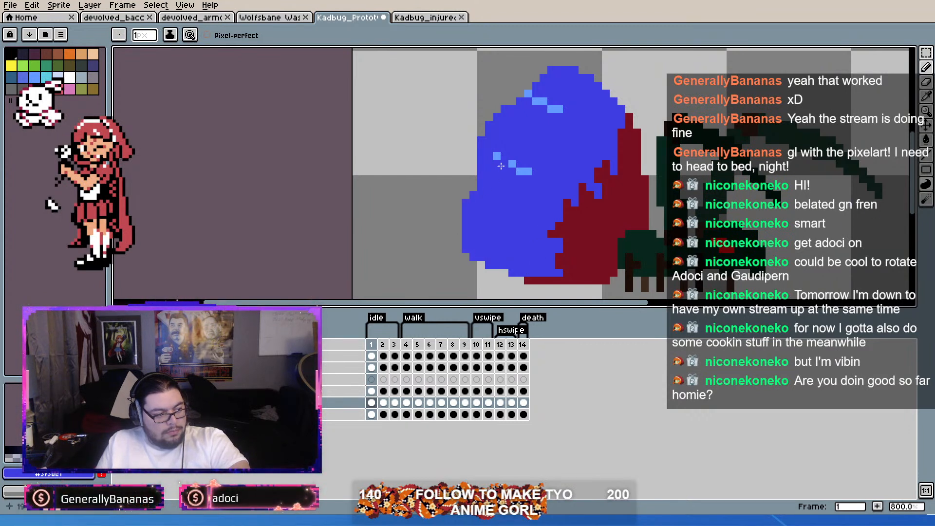
pyautogui.moveTo(482, 229)
pyautogui.mouseDown()
pyautogui.moveTo(464, 180)
pyautogui.moveTo(522, 134)
pyautogui.moveTo(493, 190)
pyautogui.moveTo(471, 178)
pyautogui.moveTo(477, 150)
pyautogui.moveTo(529, 116)
pyautogui.moveTo(540, 150)
pyautogui.moveTo(500, 177)
pyautogui.moveTo(474, 136)
pyautogui.moveTo(499, 106)
pyautogui.moveTo(565, 91)
pyautogui.mouseUp()
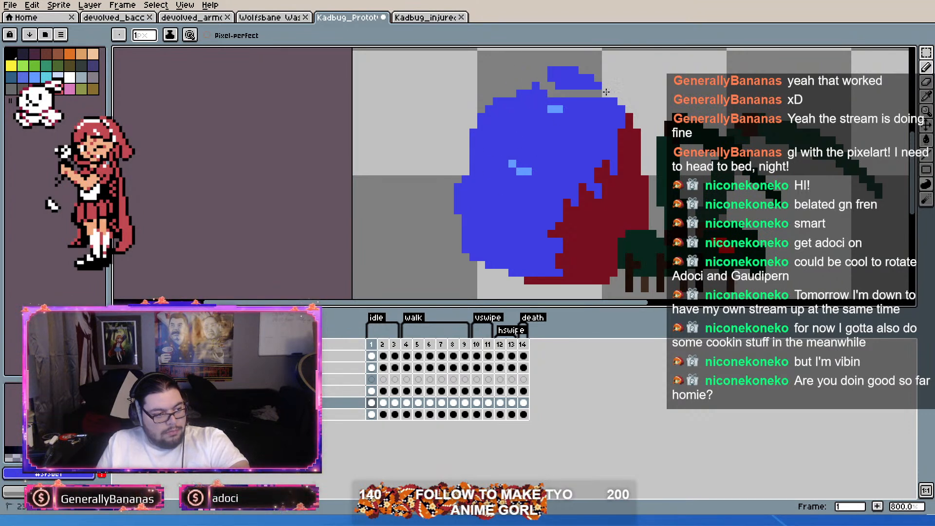
pyautogui.moveTo(551, 72)
pyautogui.mouseDown()
pyautogui.moveTo(636, 63)
pyautogui.moveTo(542, 51)
pyautogui.moveTo(551, 69)
pyautogui.mouseUp()
pyautogui.moveTo(497, 93); pyautogui.dragTo(556, 85)
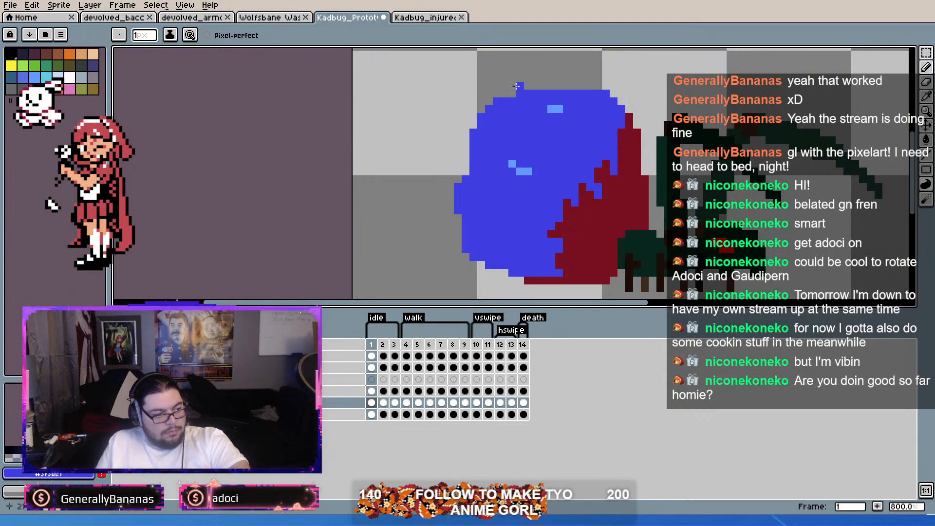
# Step: Sample the light blue of the remaining marks and try a diagonal highlight streak across the abdomen's upper rear
pyautogui.scroll(-4, 520, 78)
pyautogui.scroll(4, 523, 83)
pyautogui.scroll(-4, 528, 90)
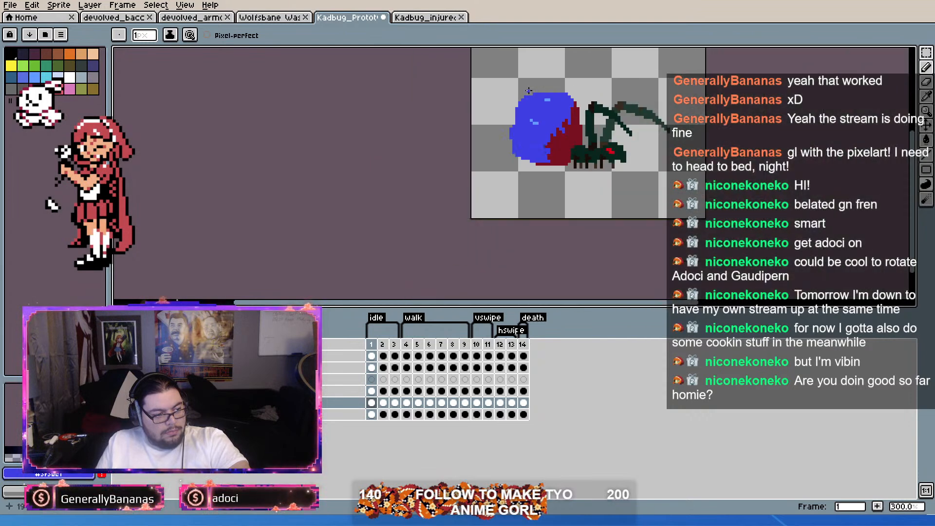
pyautogui.scroll(4, 528, 90)
pyautogui.keyDown('alt'); pyautogui.click(540, 152); pyautogui.keyUp('alt')
pyautogui.scroll(2, 539, 154)
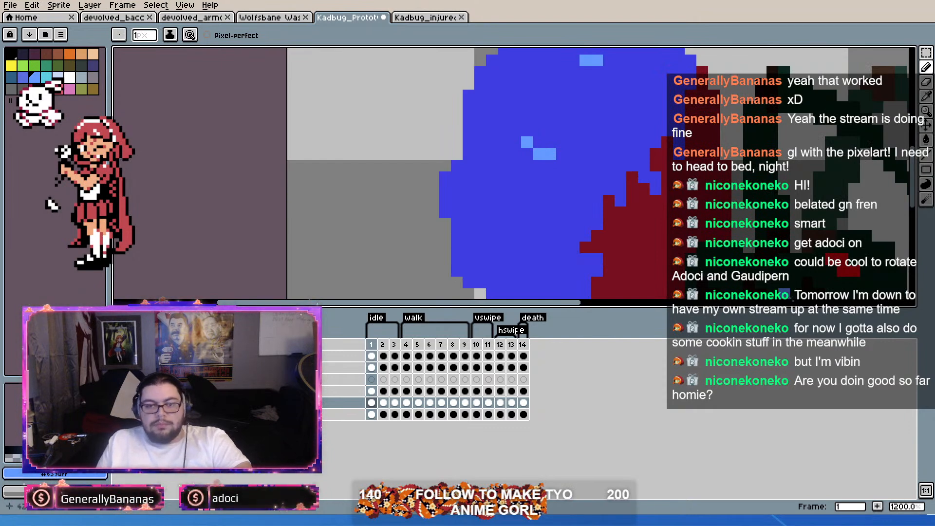
pyautogui.scroll(-3, 438, 173)
pyautogui.scroll(3, 438, 173)
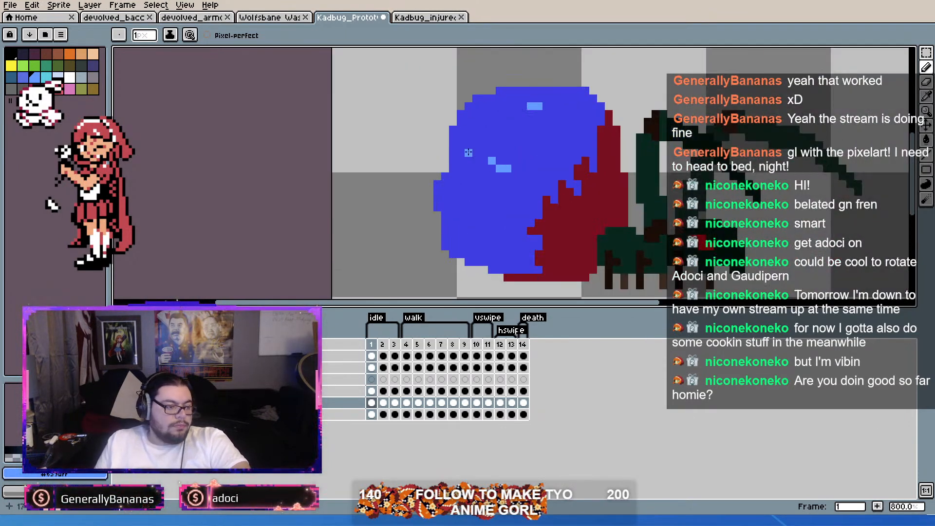
pyautogui.moveTo(450, 168)
pyautogui.mouseDown()
pyautogui.moveTo(437, 156)
pyautogui.moveTo(531, 192)
pyautogui.mouseUp()
pyautogui.hotkey('ctrl', 'z')
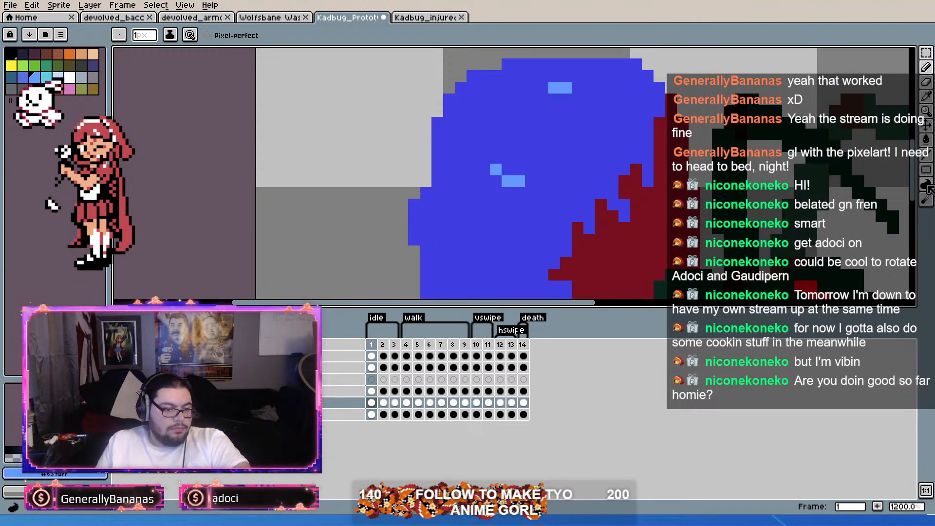
pyautogui.moveTo(437, 146)
pyautogui.mouseDown()
pyautogui.moveTo(438, 136)
pyautogui.moveTo(515, 191)
pyautogui.mouseUp()
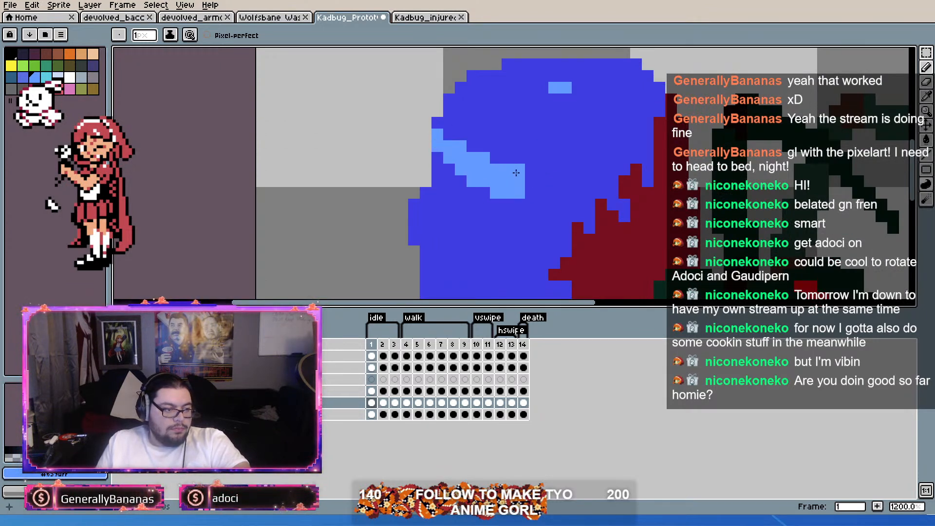
pyautogui.hotkey('ctrl', 'z')
pyautogui.moveTo(506, 179); pyautogui.dragTo(435, 132)
pyautogui.hotkey('ctrl', 'z')
pyautogui.moveTo(531, 184)
pyautogui.mouseDown()
pyautogui.moveTo(493, 173)
pyautogui.moveTo(438, 148)
pyautogui.mouseUp()
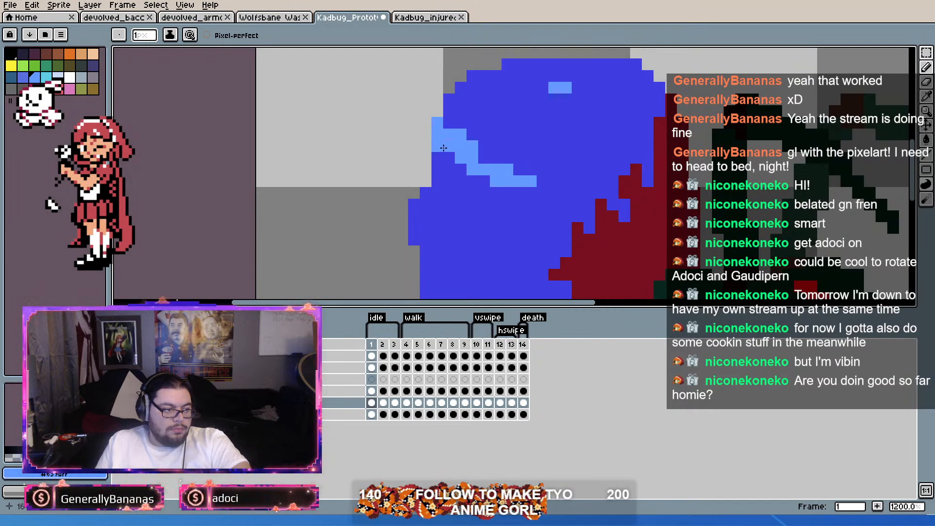
# Step: Try a second light blue streak along the abdomen's top and undo it
pyautogui.scroll(-3, 565, 170)
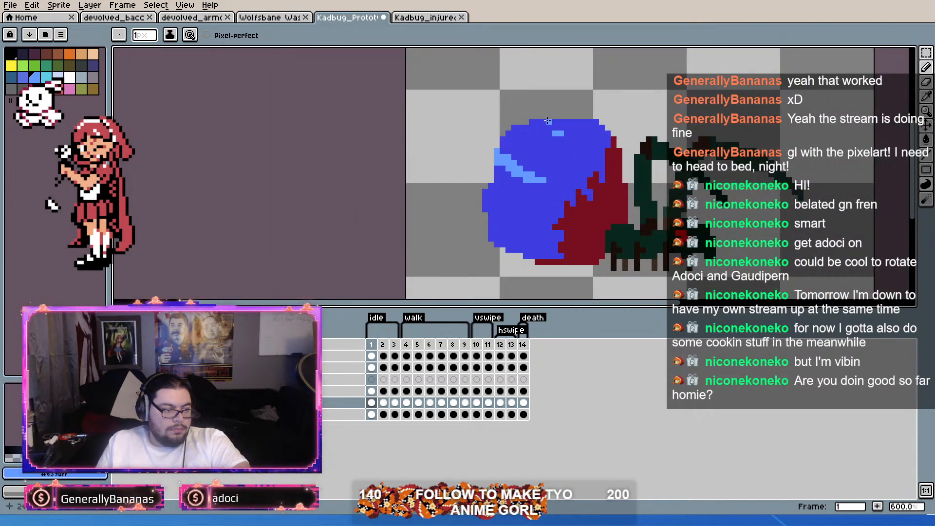
pyautogui.moveTo(527, 128)
pyautogui.mouseDown()
pyautogui.moveTo(549, 145)
pyautogui.moveTo(583, 145)
pyautogui.mouseUp()
pyautogui.scroll(-3, 589, 128)
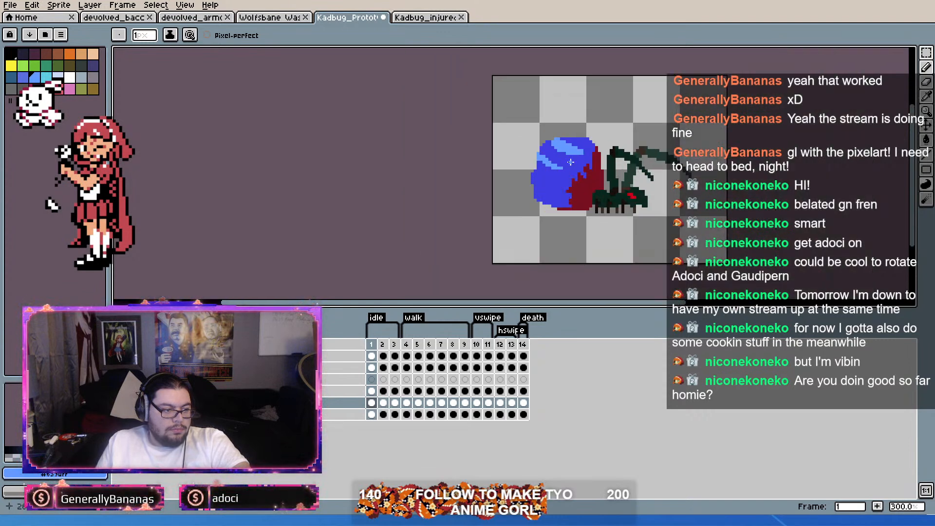
pyautogui.scroll(3, 575, 141)
pyautogui.hotkey('ctrl', 'z')
# Step: Sample the abdomen's darker blue and paint over all remaining light blue marks
pyautogui.keyDown('alt'); pyautogui.click(562, 193); pyautogui.keyUp('alt')
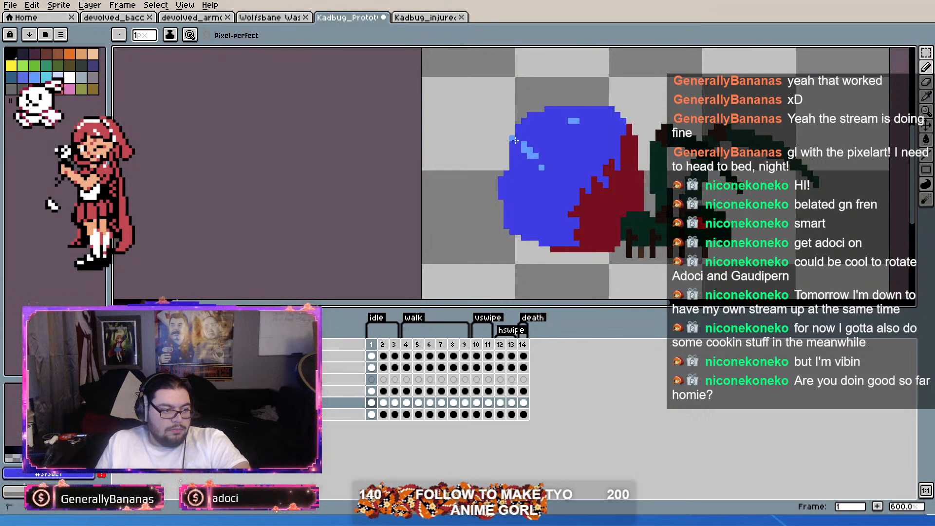
pyautogui.moveTo(521, 142); pyautogui.dragTo(541, 167)
pyautogui.moveTo(571, 121); pyautogui.dragTo(578, 119)
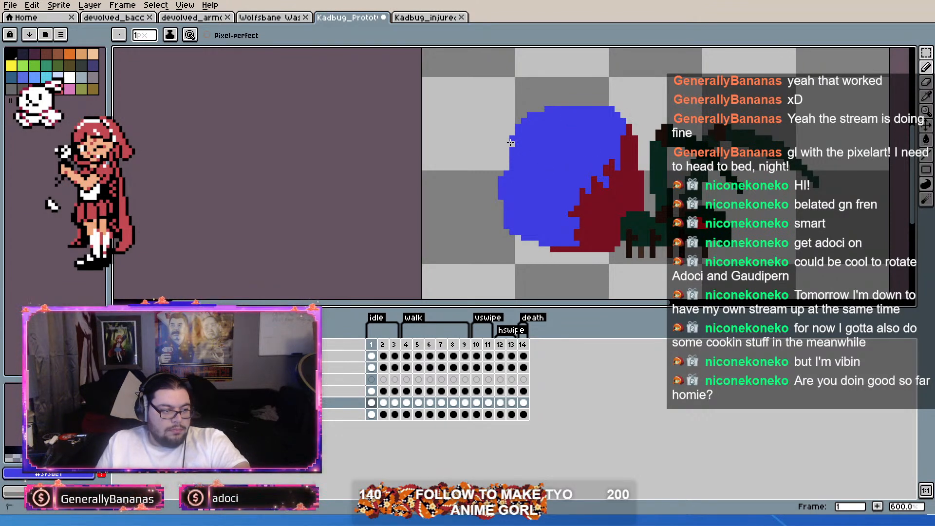
# Step: Trim the abdomen's upper-rear corner into a smooth slope running up to the top edge
pyautogui.moveTo(516, 125); pyautogui.dragTo(538, 112)
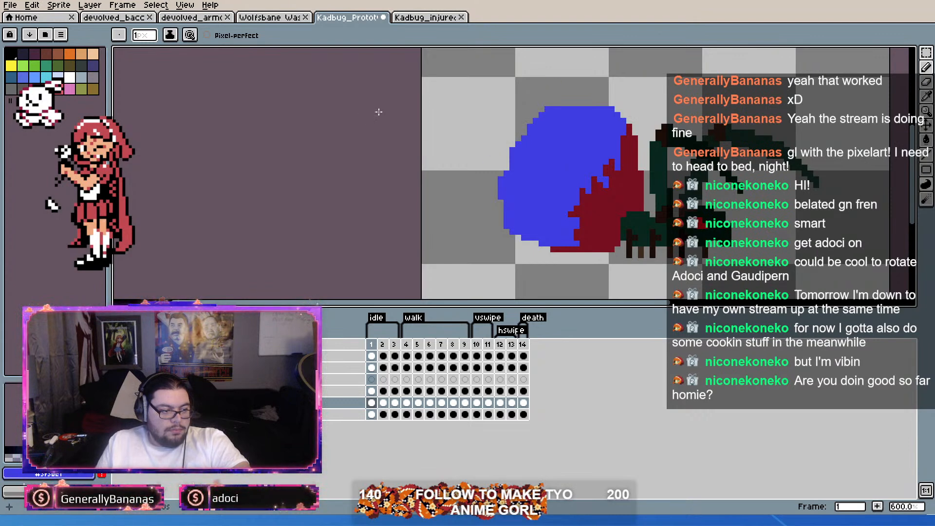
pyautogui.scroll(-3, 377, 113)
pyautogui.scroll(3, 527, 124)
pyautogui.moveTo(484, 103); pyautogui.dragTo(540, 99)
pyautogui.hotkey('ctrl', 'z')
pyautogui.moveTo(480, 119); pyautogui.dragTo(547, 90)
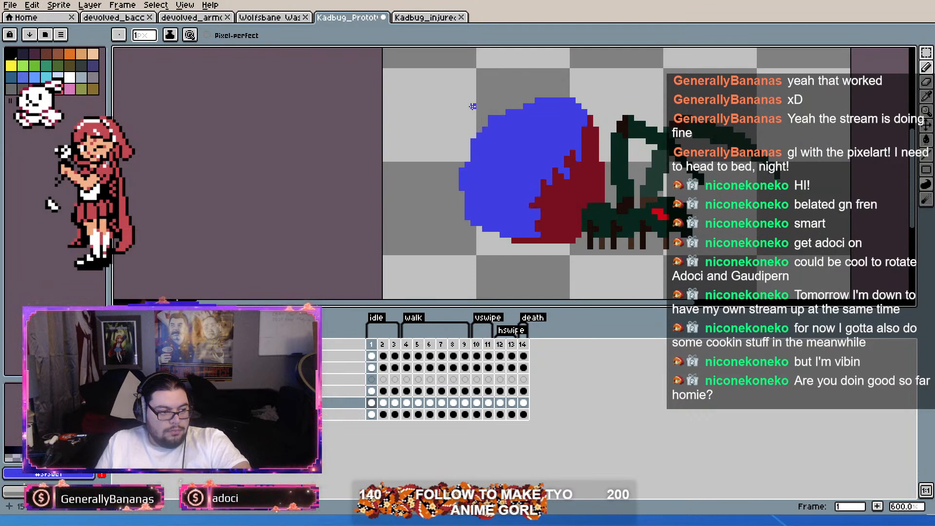
pyautogui.scroll(-3, 498, 105)
pyautogui.scroll(3, 490, 100)
pyautogui.scroll(-3, 484, 97)
pyautogui.scroll(4, 479, 91)
pyautogui.scroll(-3, 478, 91)
pyautogui.scroll(3, 478, 95)
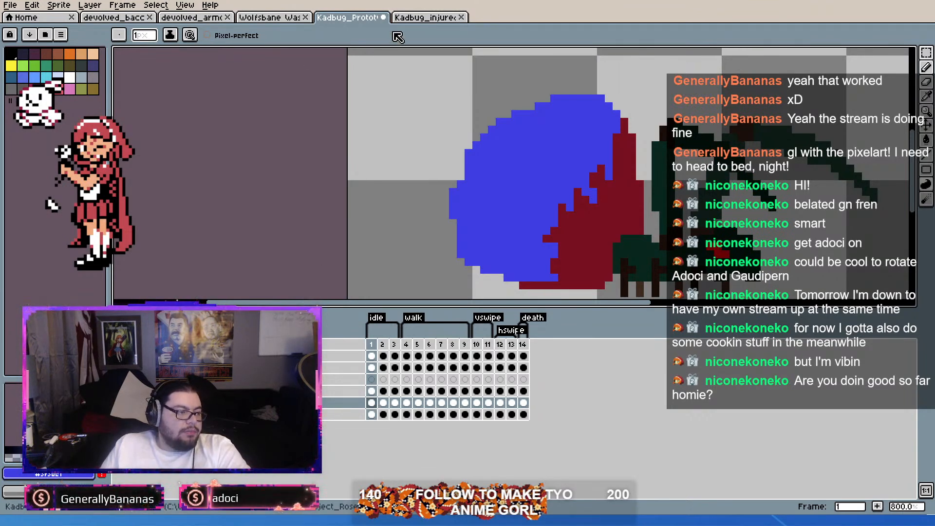
# Step: Sample the light blue highlight colour from the abdomen in the Kadbug_injured sprite and return to the Kadbug prototype
pyautogui.click(418, 21)
pyautogui.scroll(3, 560, 167)
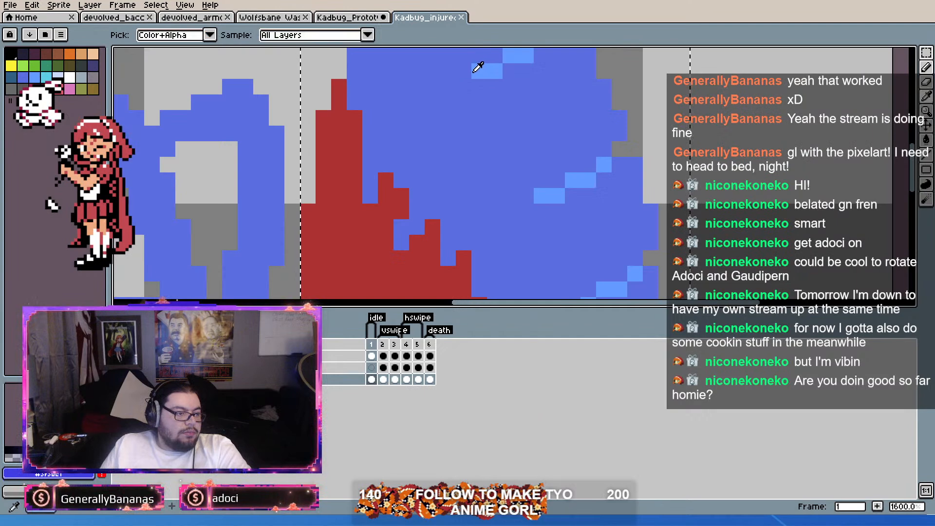
pyautogui.click(349, 17)
pyautogui.scroll(2, 471, 178)
pyautogui.scroll(-3, 472, 178)
pyautogui.scroll(3, 471, 178)
# Step: Try freehand light blue highlight strokes on the abdomen's upper rear and undo them
pyautogui.moveTo(519, 97)
pyautogui.mouseDown()
pyautogui.moveTo(561, 88)
pyautogui.moveTo(594, 127)
pyautogui.moveTo(592, 168)
pyautogui.mouseUp()
pyautogui.hotkey('ctrl', 'z')
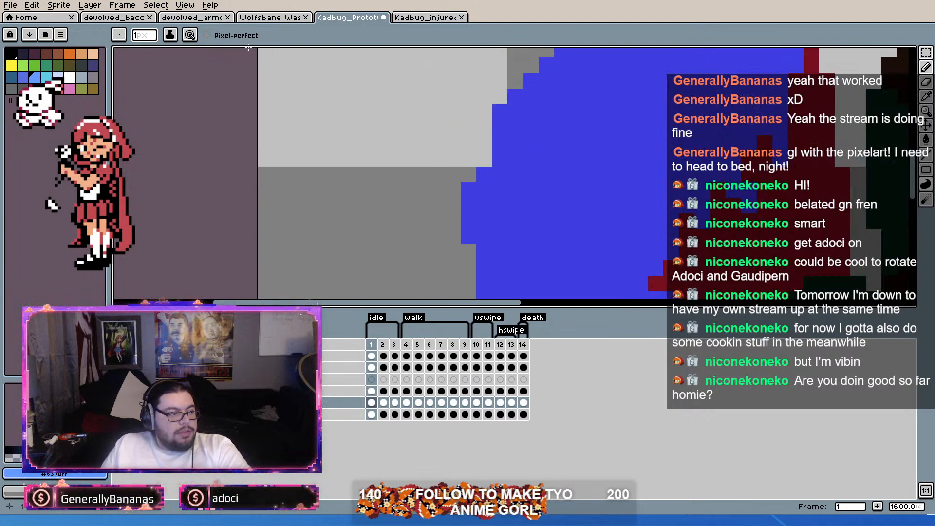
pyautogui.moveTo(571, 97); pyautogui.dragTo(549, 120)
pyautogui.moveTo(488, 132)
pyautogui.mouseDown()
pyautogui.moveTo(549, 166)
pyautogui.moveTo(509, 215)
pyautogui.mouseUp()
pyautogui.hotkey('ctrl', 'z')
# Step: Turn on pixel-perfect strokes and paint an arched light blue highlight across the abdomen's upper rear
pyautogui.click(207, 36)
pyautogui.moveTo(492, 135)
pyautogui.mouseDown()
pyautogui.moveTo(517, 130)
pyautogui.moveTo(573, 184)
pyautogui.moveTo(517, 232)
pyautogui.moveTo(509, 121)
pyautogui.moveTo(580, 112)
pyautogui.moveTo(617, 145)
pyautogui.moveTo(604, 172)
pyautogui.moveTo(639, 130)
pyautogui.mouseUp()
pyautogui.hotkey('ctrl', 'z')
pyautogui.scroll(-3, 588, 181)
pyautogui.hotkey('ctrl', 'z')
pyautogui.hotkey('ctrl', 'z')
pyautogui.moveTo(617, 162)
pyautogui.mouseDown()
pyautogui.moveTo(625, 140)
pyautogui.moveTo(649, 146)
pyautogui.mouseUp()
pyautogui.moveTo(574, 205); pyautogui.dragTo(591, 168)
pyautogui.scroll(1, 591, 168)
pyautogui.hotkey('ctrl', 'z')
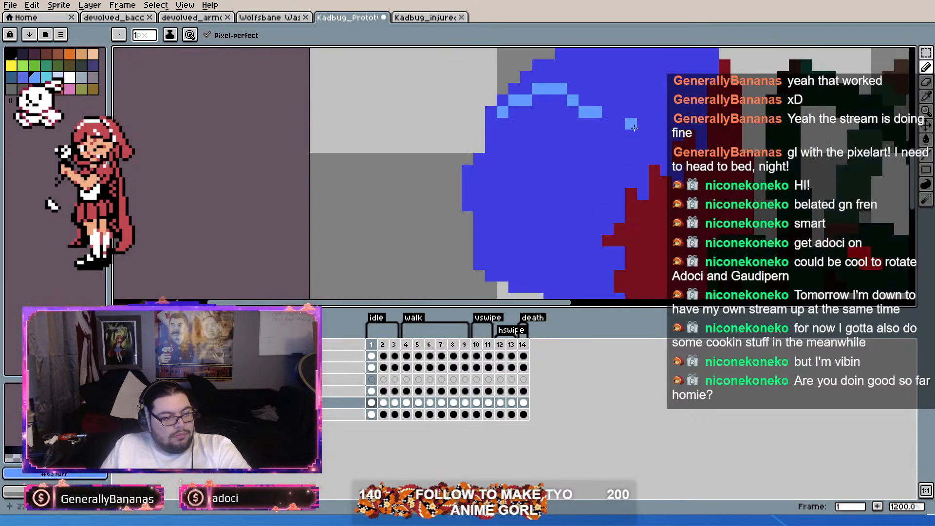
# Step: Paint a short light blue highlight curving down from the abdomen's top edge, in front of the arched highlight
pyautogui.scroll(-2, 632, 128)
pyautogui.moveTo(632, 128); pyautogui.dragTo(592, 167)
pyautogui.scroll(2, 621, 126)
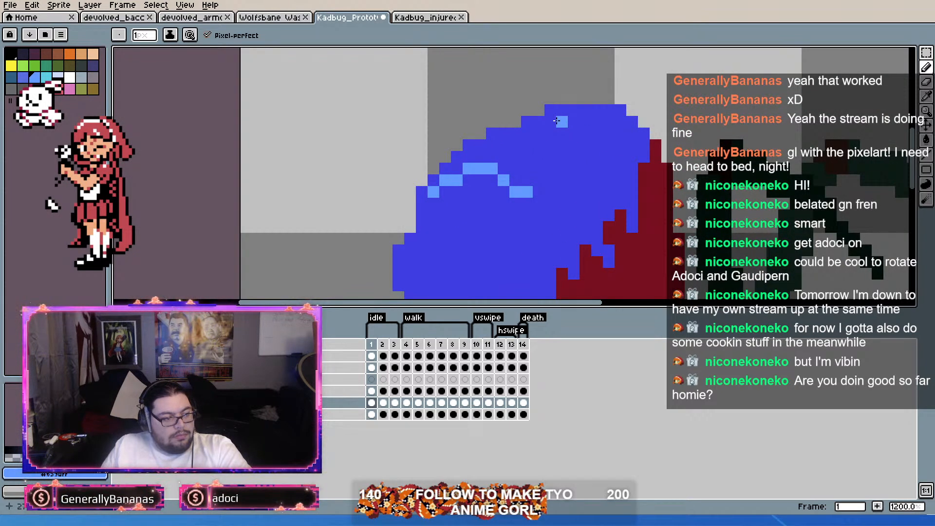
pyautogui.moveTo(563, 121)
pyautogui.mouseDown()
pyautogui.moveTo(573, 143)
pyautogui.moveTo(620, 129)
pyautogui.mouseUp()
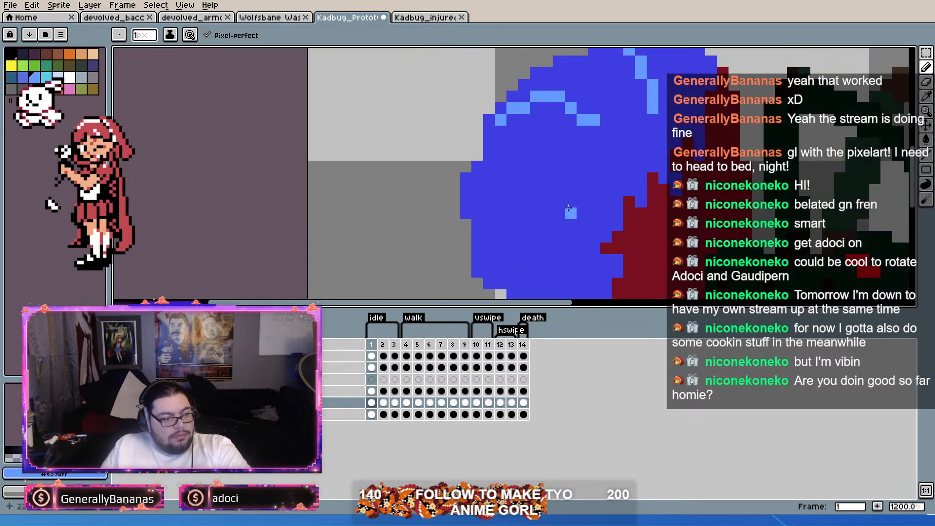
# Step: Paint a long curved light blue highlight from the abdomen's rear edge across its middle
pyautogui.scroll(-1, 551, 219)
pyautogui.moveTo(551, 220); pyautogui.dragTo(564, 163)
pyautogui.scroll(1, 564, 163)
pyautogui.moveTo(493, 166); pyautogui.dragTo(604, 107)
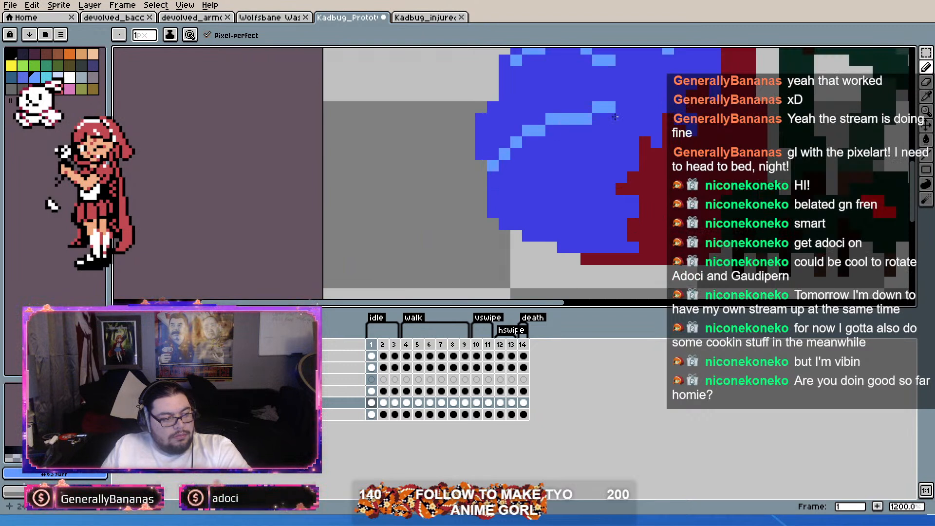
# Step: Paint a curved light blue highlight rising from the abdomen's lower edge toward the dark red wound, redoing it until the curve fits
pyautogui.moveTo(563, 235)
pyautogui.mouseDown()
pyautogui.moveTo(563, 200)
pyautogui.moveTo(610, 177)
pyautogui.mouseUp()
pyautogui.click(634, 223)
pyautogui.hotkey('ctrl', 'z')
pyautogui.hotkey('ctrl', 'z')
pyautogui.click(556, 236)
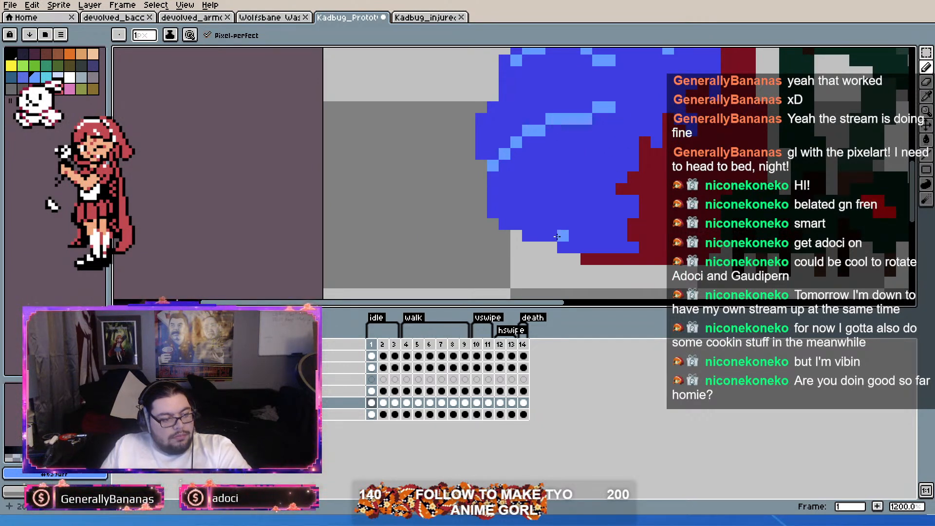
pyautogui.moveTo(551, 235); pyautogui.dragTo(634, 154)
pyautogui.hotkey('ctrl', 'z')
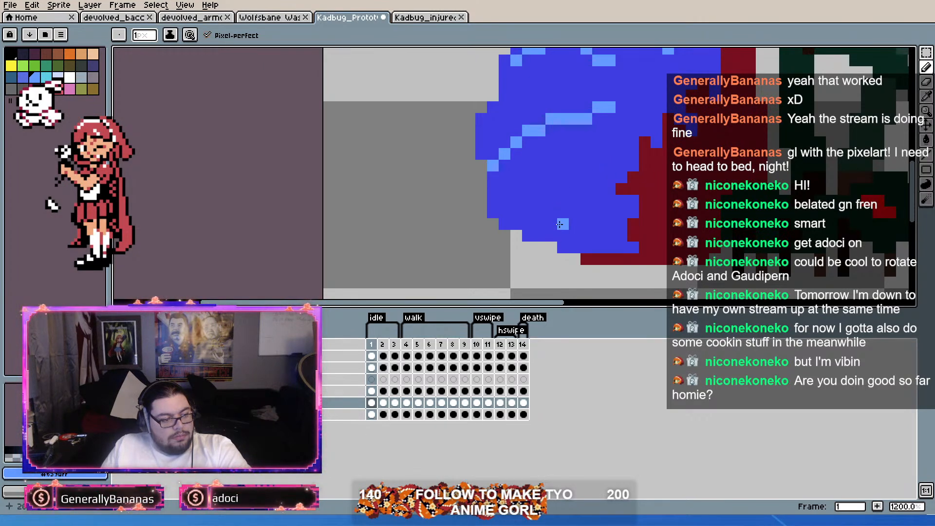
pyautogui.moveTo(548, 236)
pyautogui.mouseDown()
pyautogui.moveTo(548, 212)
pyautogui.moveTo(619, 149)
pyautogui.moveTo(638, 138)
pyautogui.mouseUp()
pyautogui.scroll(-2, 605, 190)
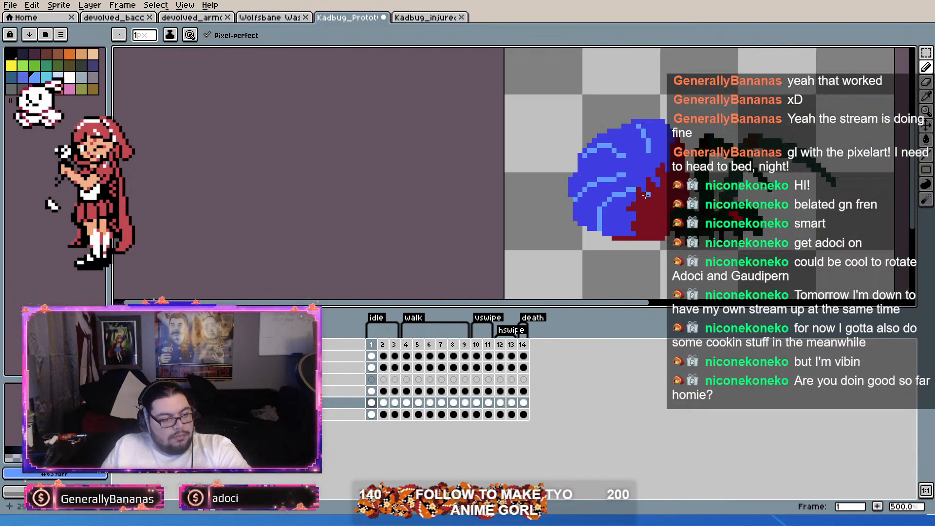
# Step: Sample the abdomen's darker blue as the background colour and review the highlights at a smaller scale
pyautogui.rightClick(624, 189)
pyautogui.keyDown('alt'); pyautogui.rightClick(633, 160); pyautogui.keyUp('alt')
pyautogui.scroll(-3, 626, 189)
pyautogui.scroll(4, 597, 154)
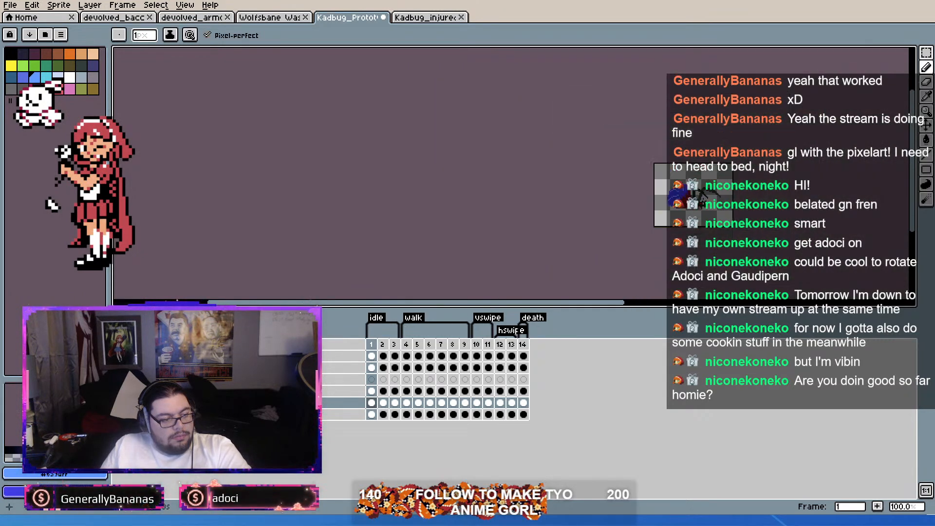
# Step: Examine the abdomen's light blue highlights and the wound's jagged edge at several magnifications
pyautogui.scroll(-2, 596, 154)
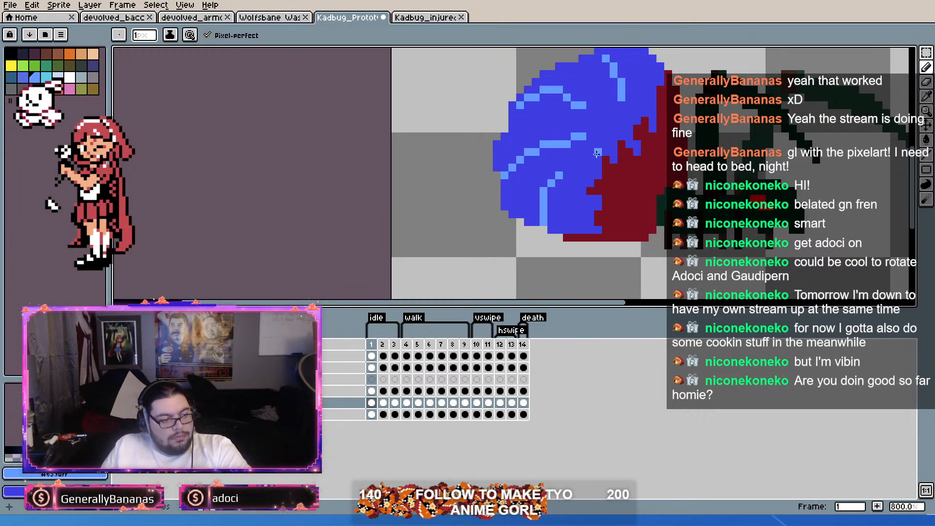
pyautogui.scroll(-2, 590, 159)
pyautogui.scroll(2, 604, 146)
pyautogui.scroll(-3, 619, 138)
pyautogui.scroll(-1, 618, 138)
pyautogui.scroll(4, 575, 136)
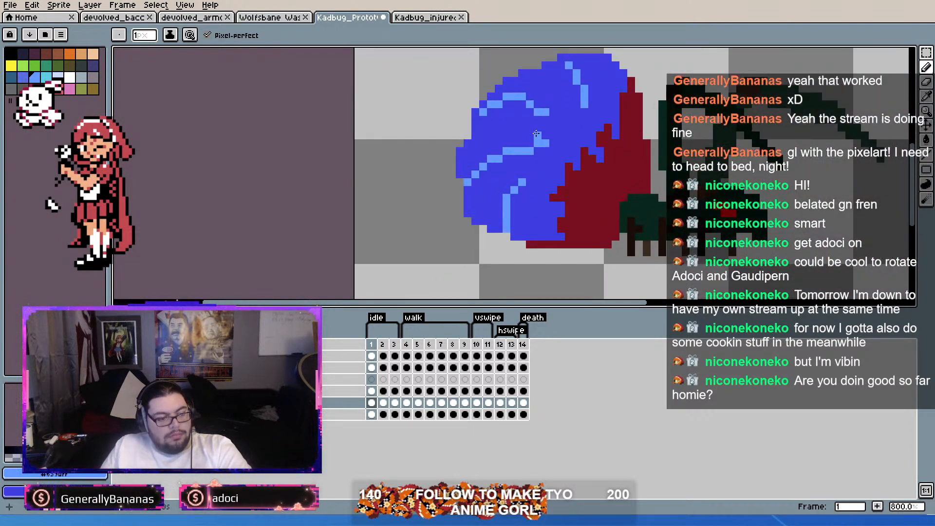
pyautogui.scroll(-2, 536, 133)
pyautogui.scroll(2, 536, 132)
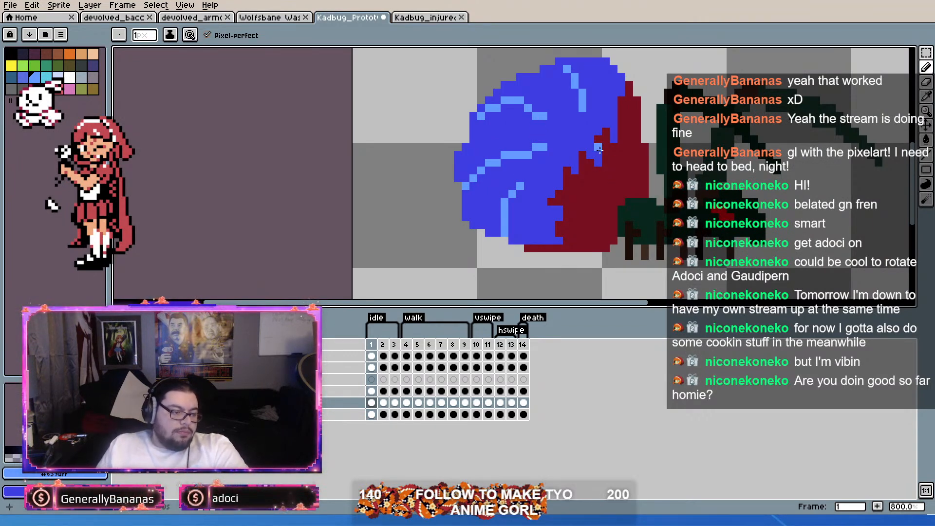
# Step: Sample the wound's dark red and roughen the jagged boundary between the wound and the blue abdomen with single pixels
pyautogui.keyDown('alt'); pyautogui.click(599, 178); pyautogui.keyUp('alt')
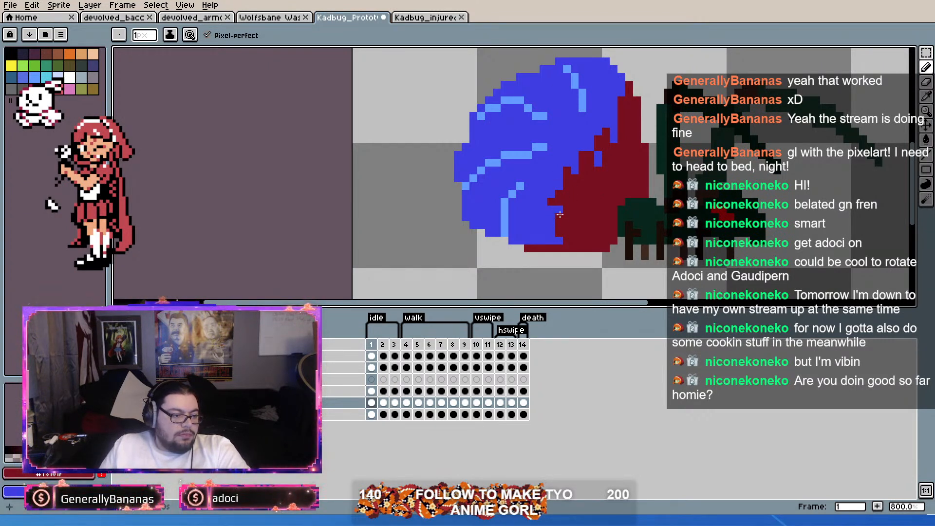
pyautogui.scroll(1, 597, 199)
pyautogui.scroll(-3, 597, 198)
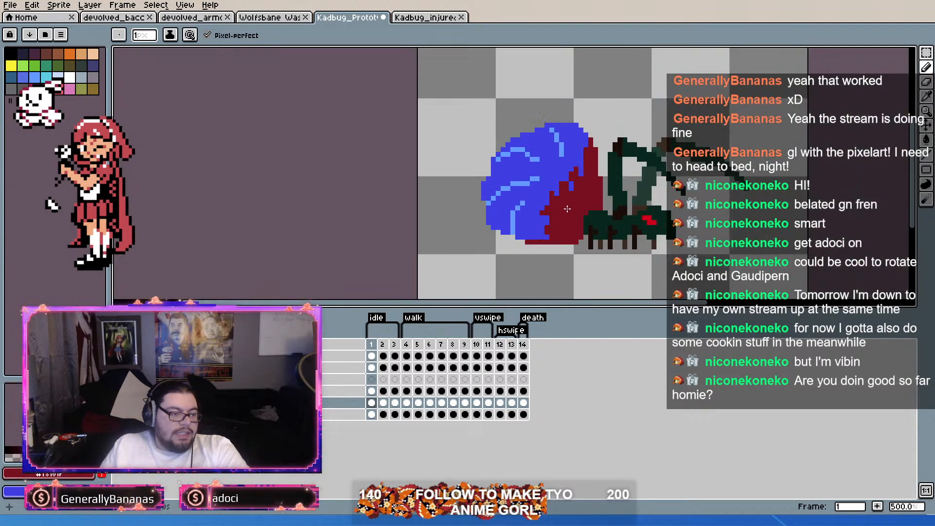
pyautogui.scroll(1, 568, 196)
pyautogui.press('alt')
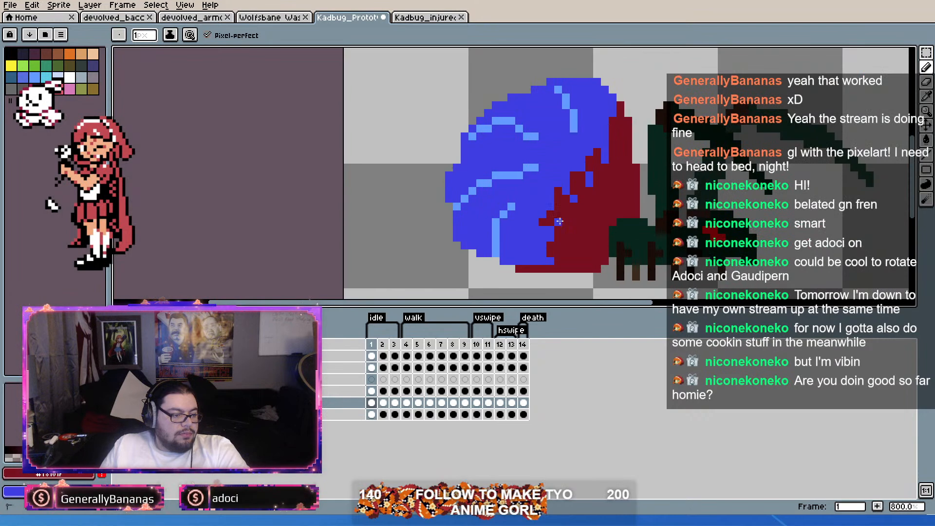
pyautogui.click(620, 178)
pyautogui.scroll(-3, 652, 179)
pyautogui.scroll(3, 624, 204)
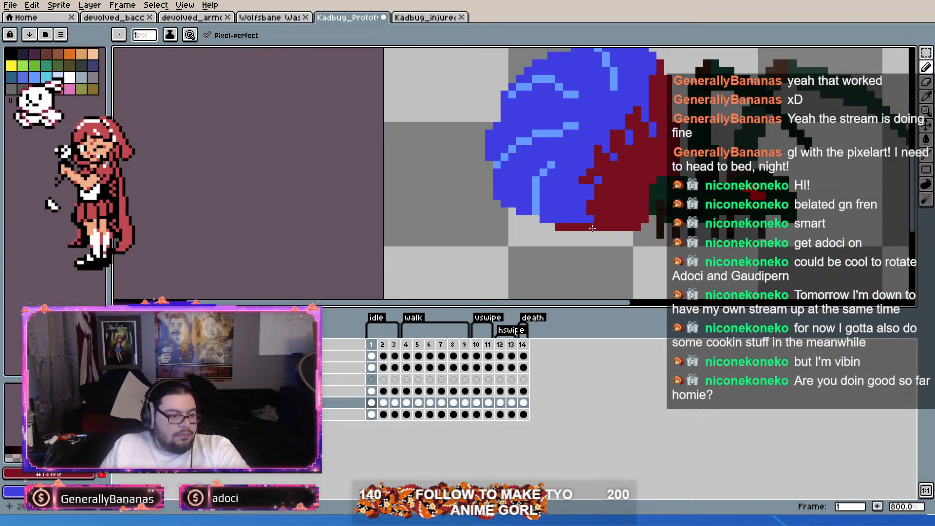
# Step: Review the roughened wound edge and the abdomen's outline against the whole bug at different magnifications
pyautogui.scroll(-3, 640, 210)
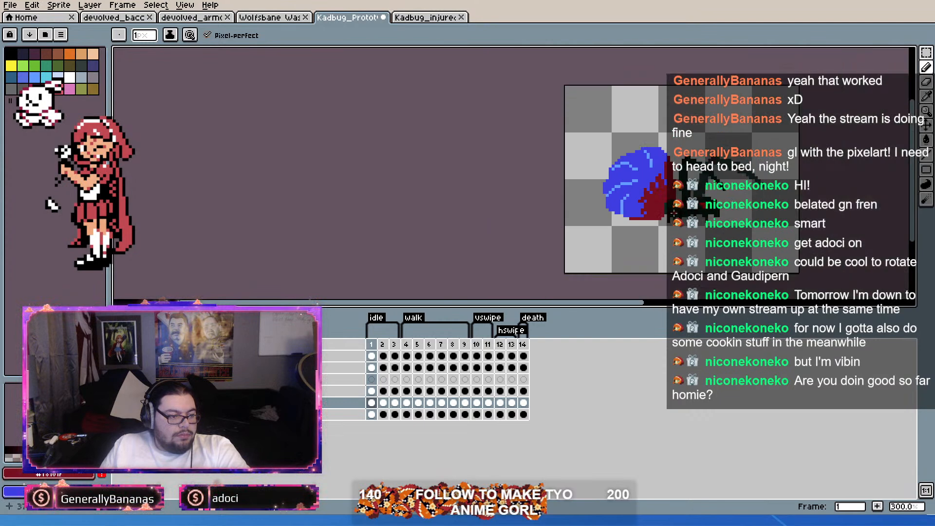
pyautogui.scroll(2, 692, 187)
pyautogui.scroll(1, 666, 176)
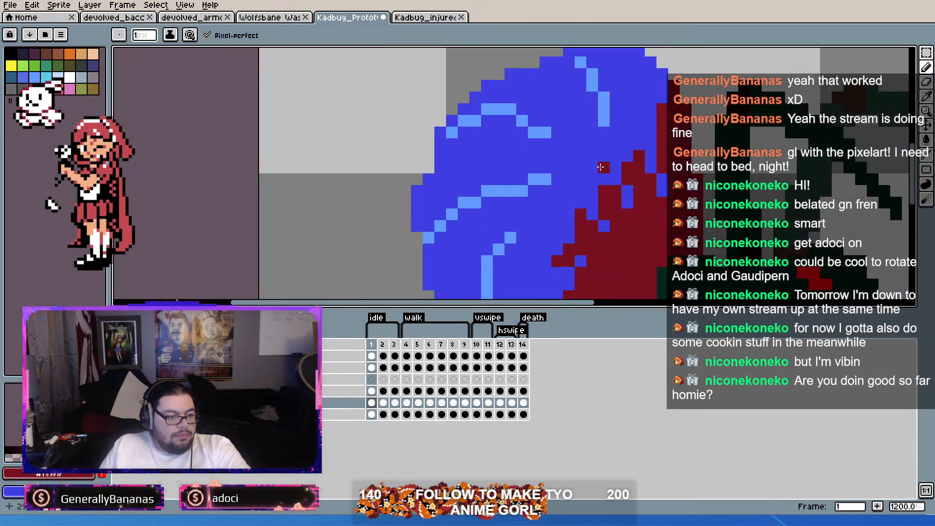
pyautogui.scroll(-1, 601, 167)
pyautogui.scroll(-3, 600, 166)
pyautogui.scroll(2, 600, 166)
pyautogui.scroll(-3, 601, 167)
pyautogui.scroll(6, 600, 166)
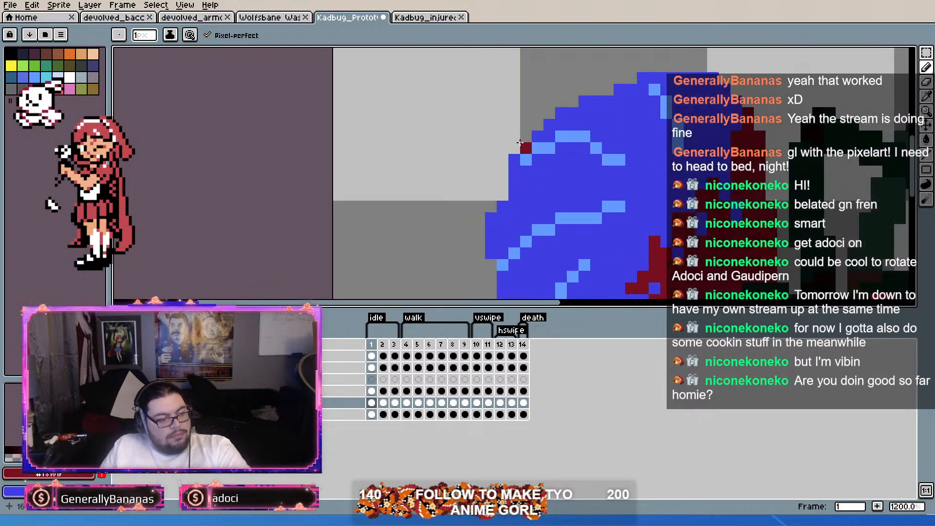
pyautogui.scroll(-3, 521, 144)
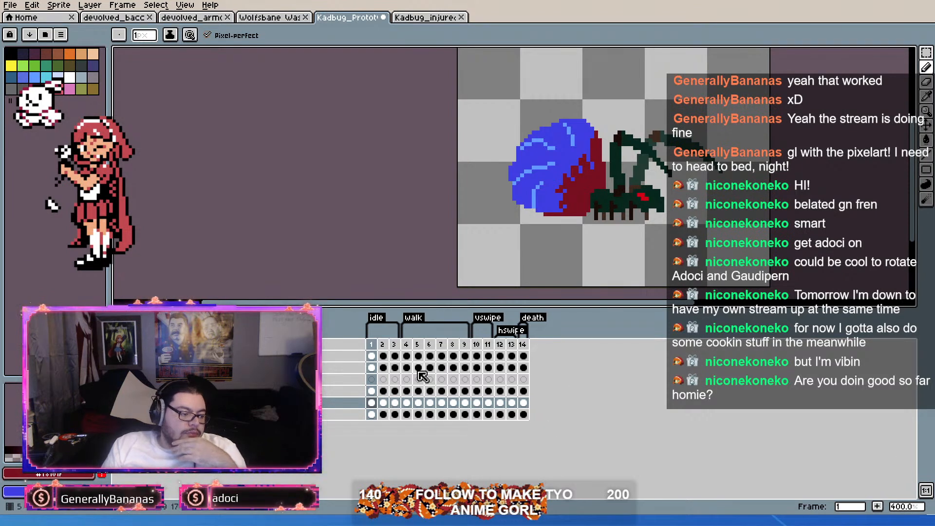
# Step: Copy the finished abdomen cel from frame 1 into frame 2 of the idle animation
pyautogui.moveTo(384, 346); pyautogui.dragTo(377, 345)
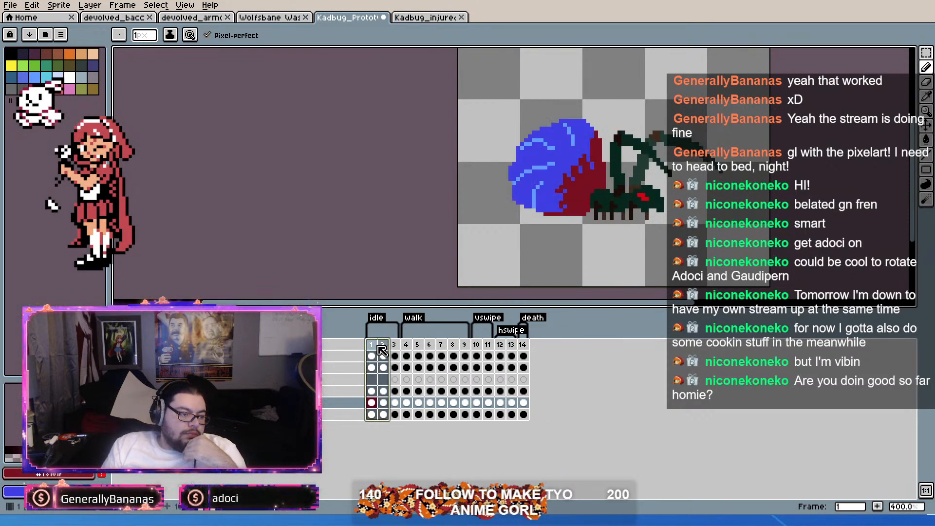
pyautogui.click(373, 403)
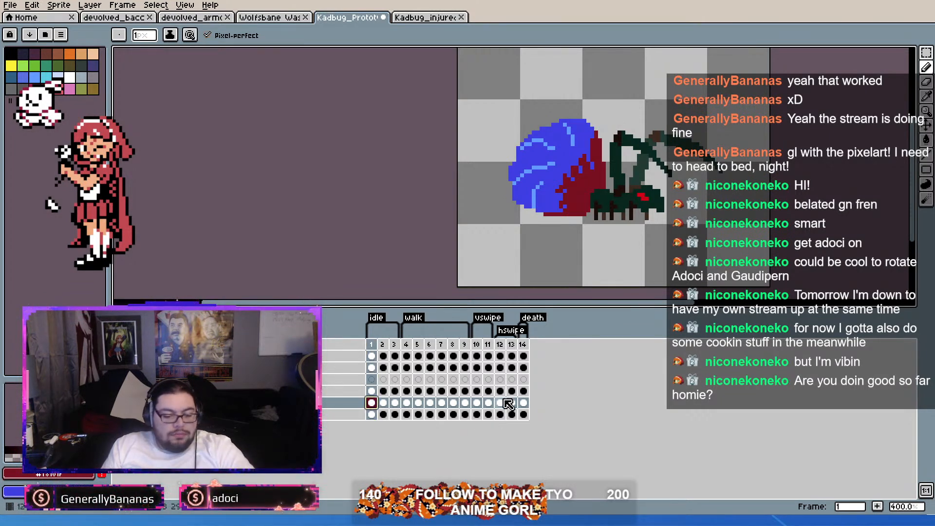
pyautogui.click(384, 406)
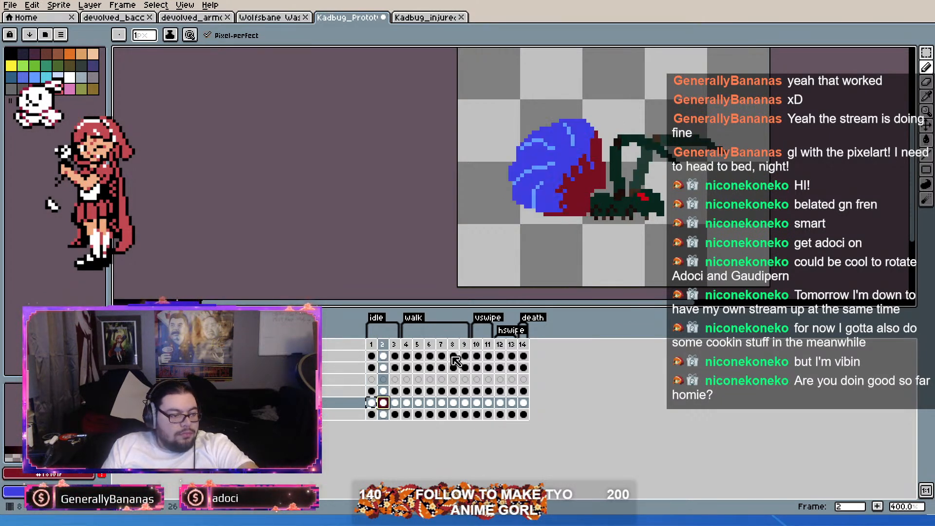
pyautogui.click(927, 126)
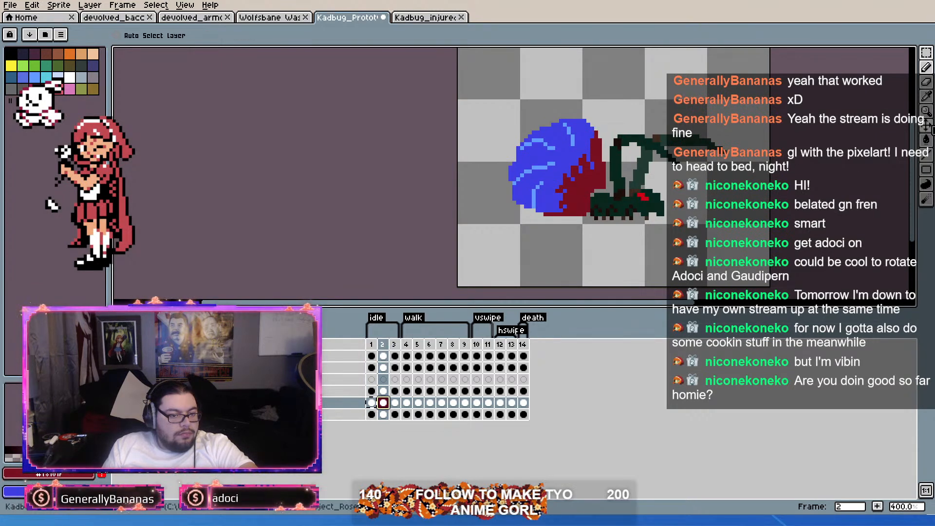
pyautogui.scroll(1, 599, 191)
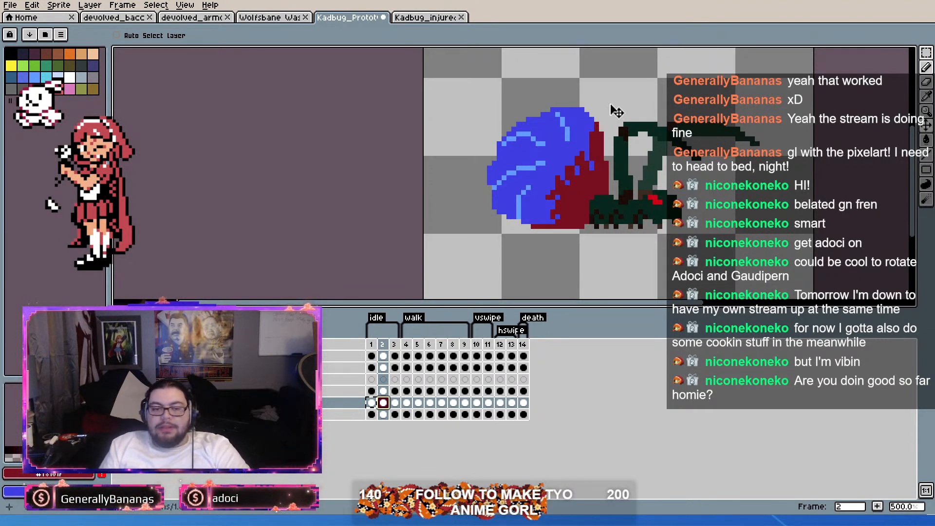
pyautogui.scroll(-1, 448, 261)
pyautogui.scroll(3, 495, 205)
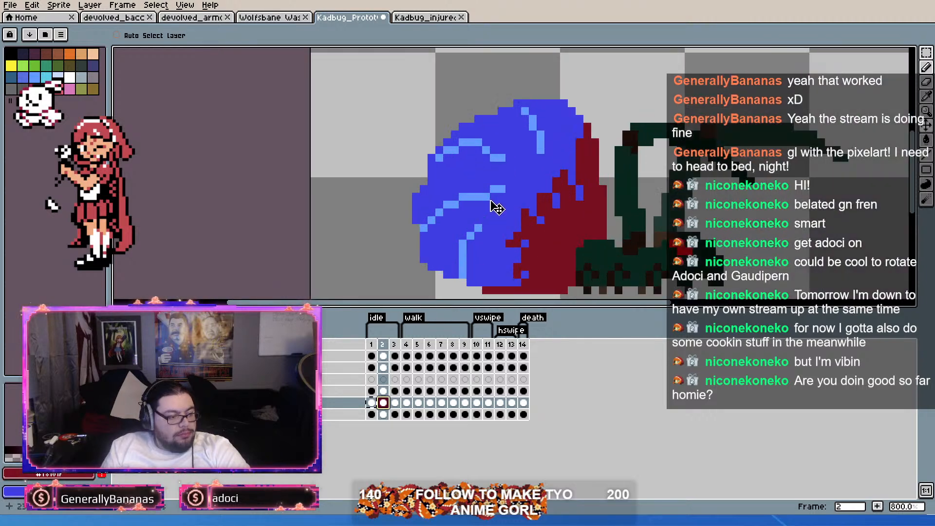
pyautogui.click(397, 348)
pyautogui.moveTo(396, 347)
pyautogui.mouseDown()
pyautogui.moveTo(372, 347)
pyautogui.moveTo(384, 347)
pyautogui.mouseUp()
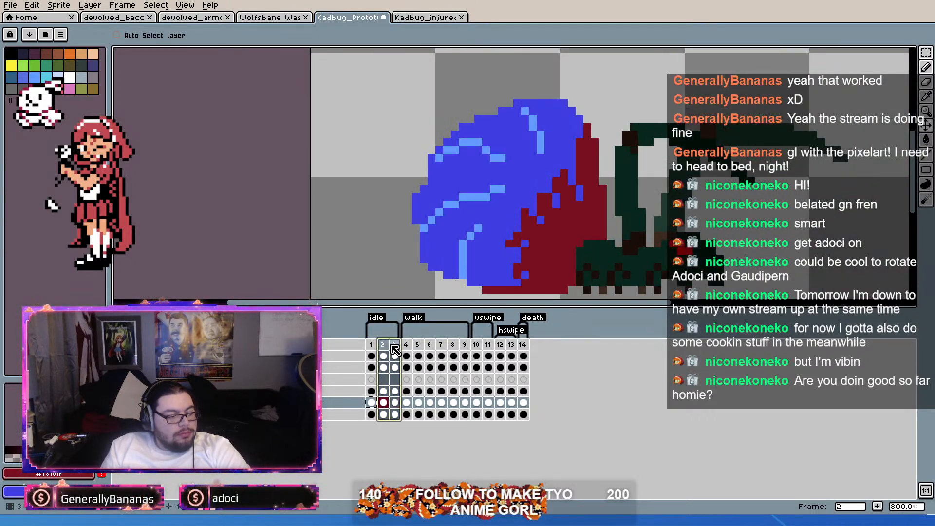
pyautogui.press('Escape')
pyautogui.scroll(-2, 486, 269)
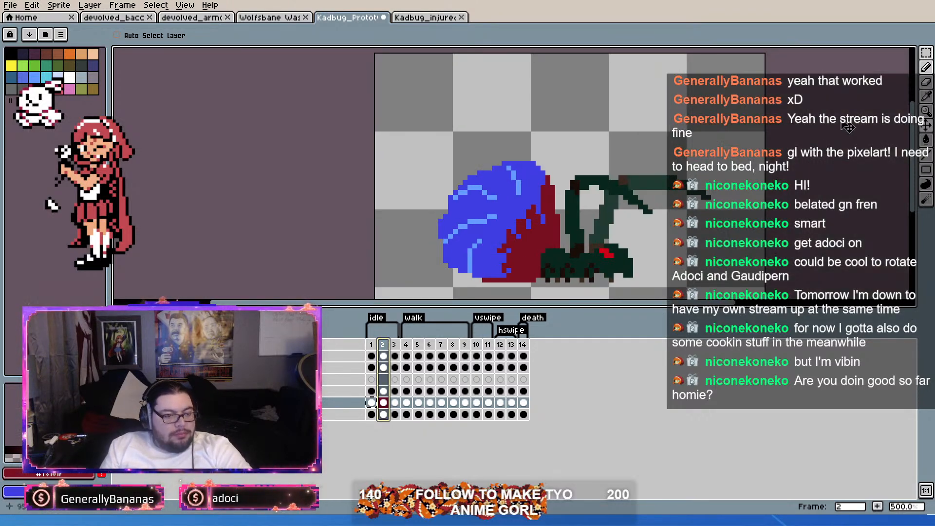
# Step: Select the blue abdomen on frame 2 together with its light blue highlights using the Magic Wand
pyautogui.click(927, 53)
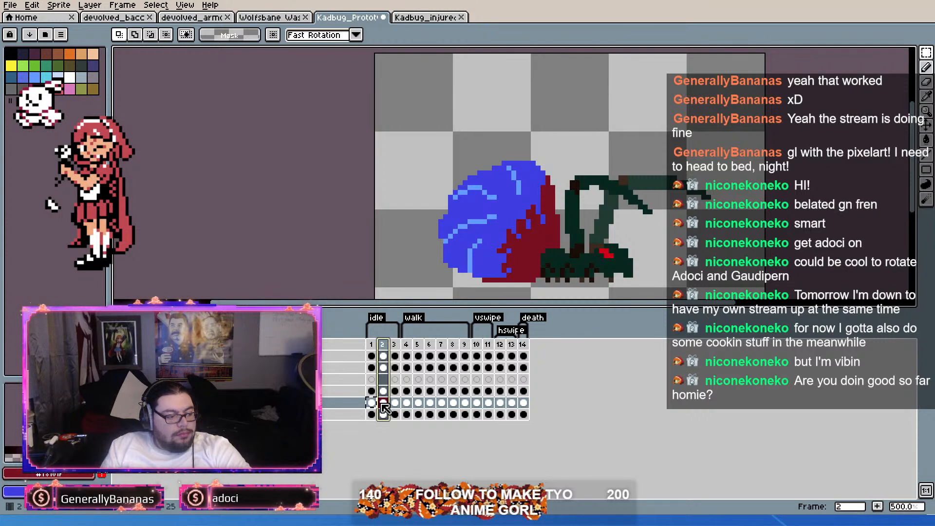
pyautogui.moveTo(372, 345); pyautogui.dragTo(382, 345)
pyautogui.moveTo(385, 117); pyautogui.dragTo(484, 220)
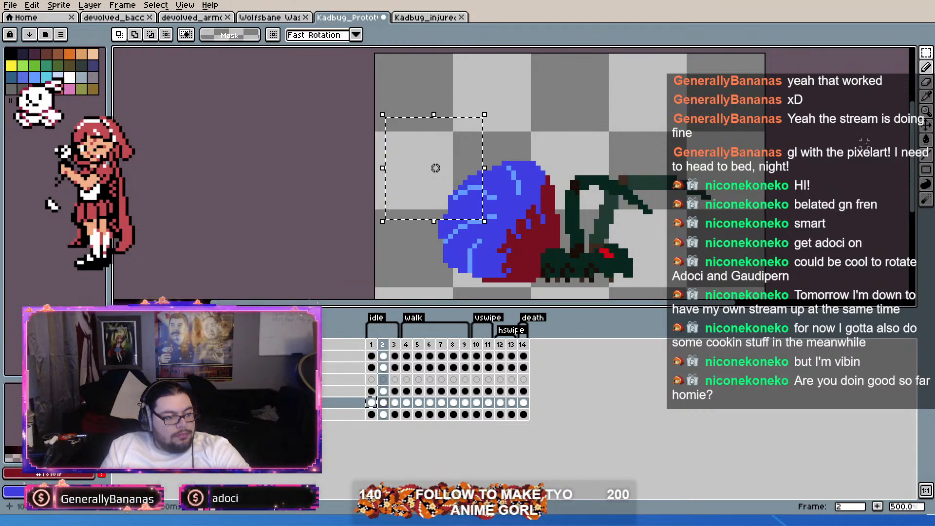
pyautogui.click(927, 52)
pyautogui.click(519, 220)
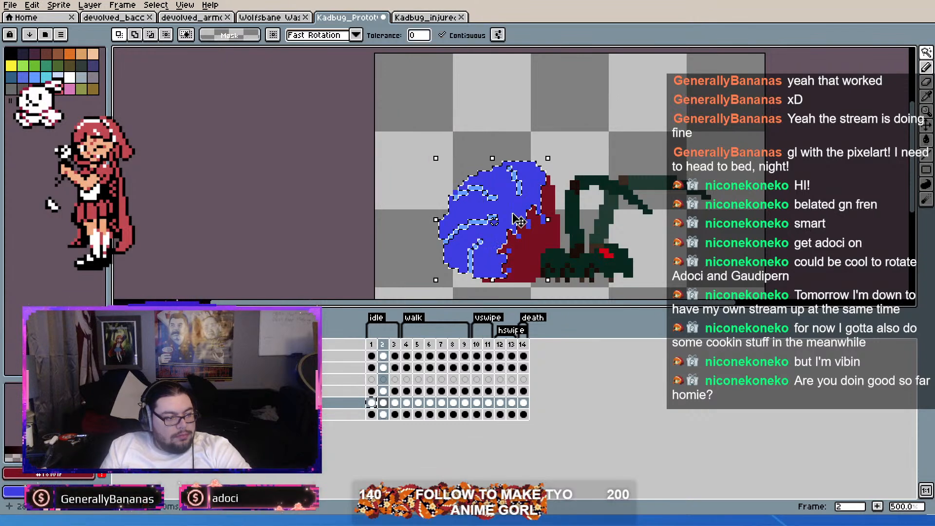
pyautogui.scroll(1, 485, 212)
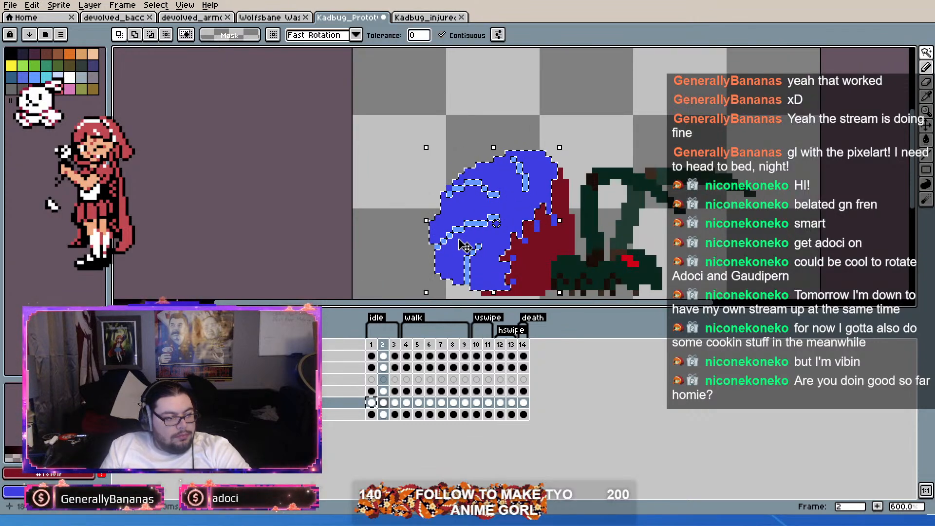
pyautogui.scroll(4, 465, 246)
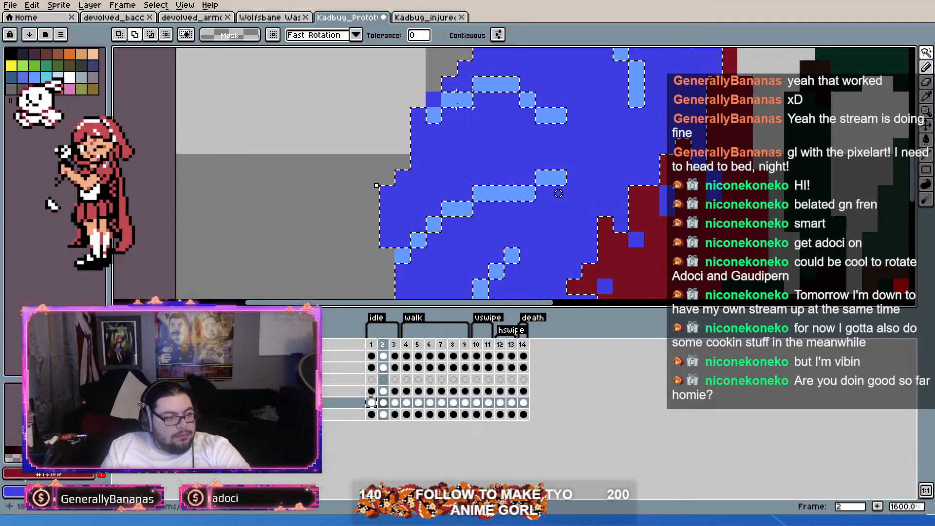
pyautogui.scroll(-4, 559, 194)
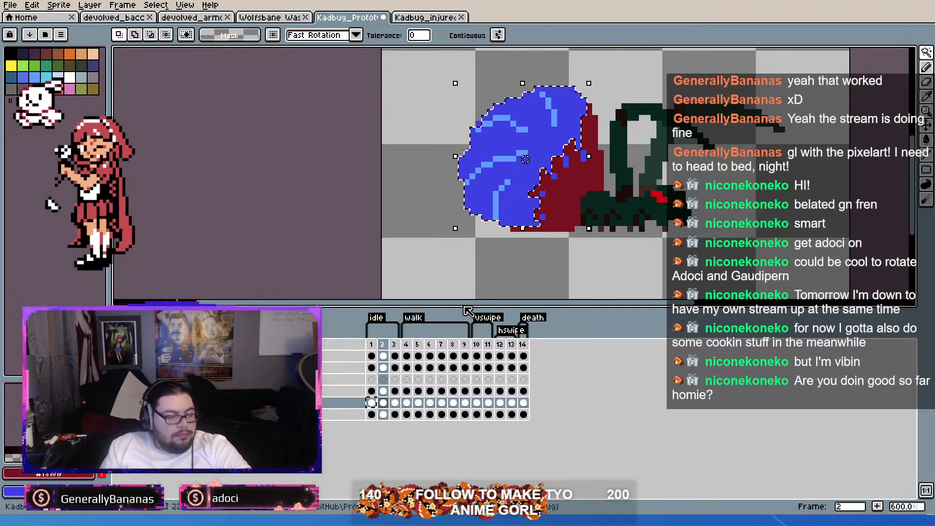
# Step: Try squashing the selected blue abdomen to 22 pixels tall and shifting it with frames 1 and 2 selected, and undo the transformation
pyautogui.moveTo(371, 345); pyautogui.dragTo(391, 348)
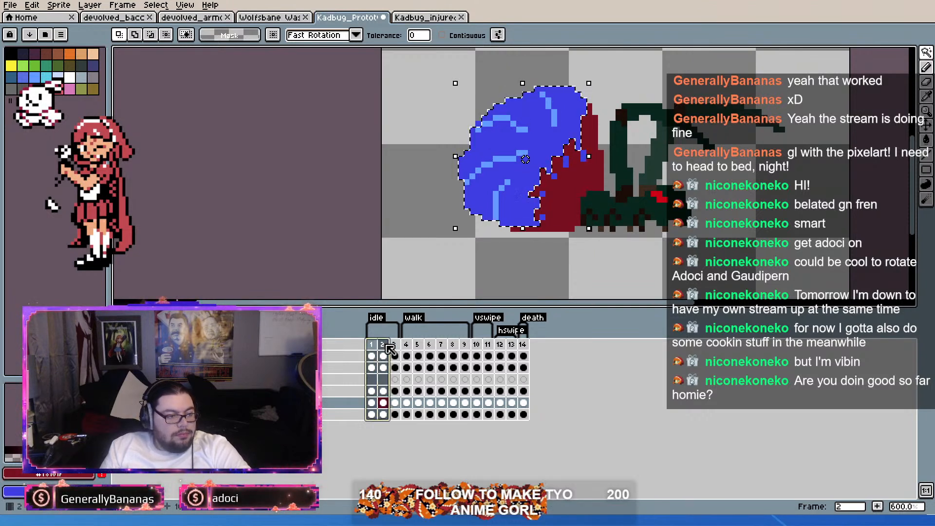
pyautogui.moveTo(523, 83); pyautogui.dragTo(524, 89)
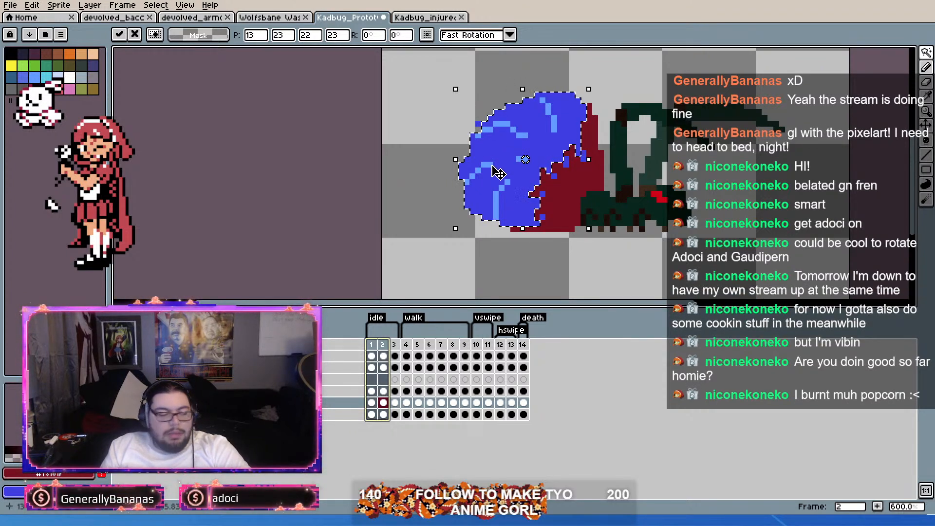
pyautogui.scroll(1, 499, 171)
pyautogui.scroll(-2, 501, 165)
pyautogui.scroll(1, 502, 163)
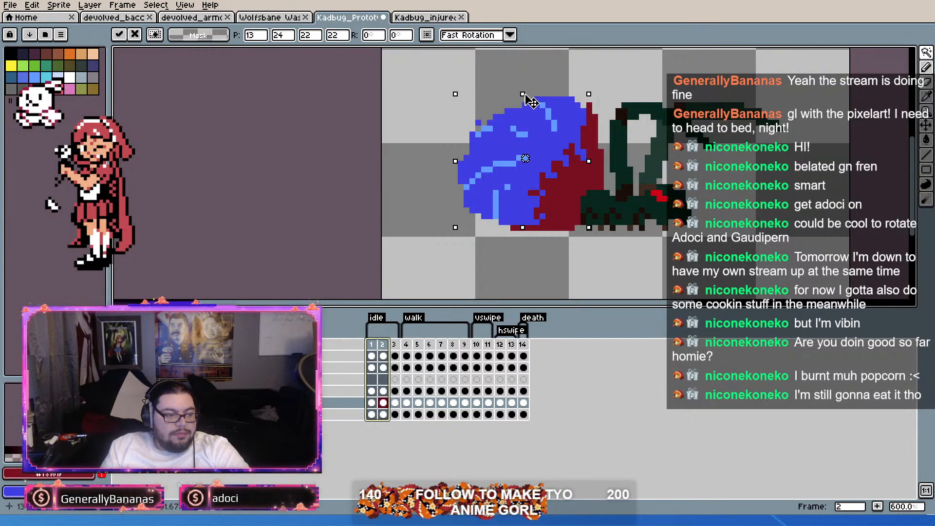
pyautogui.moveTo(527, 118); pyautogui.dragTo(523, 105)
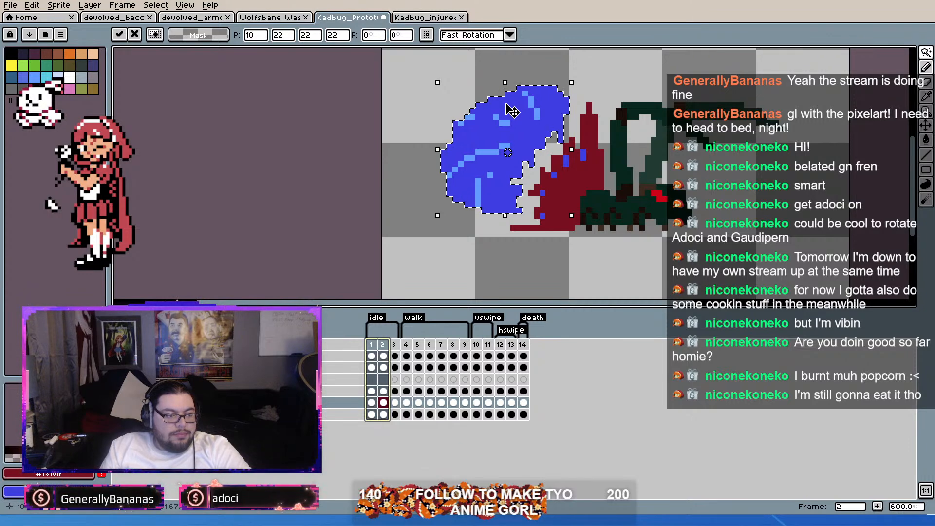
pyautogui.hotkey('ctrl', 'z')
pyautogui.hotkey('ctrl', 'y')
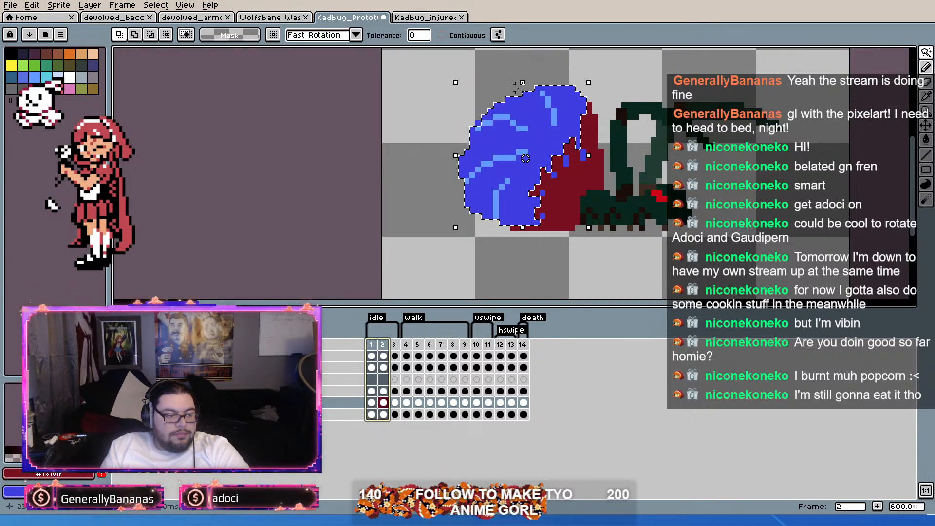
# Step: Remove the blue abdomen, its highlights and the stray blue pixels from the wound on frame 2, and add an empty layer directly below that layer
pyautogui.press('Delete')
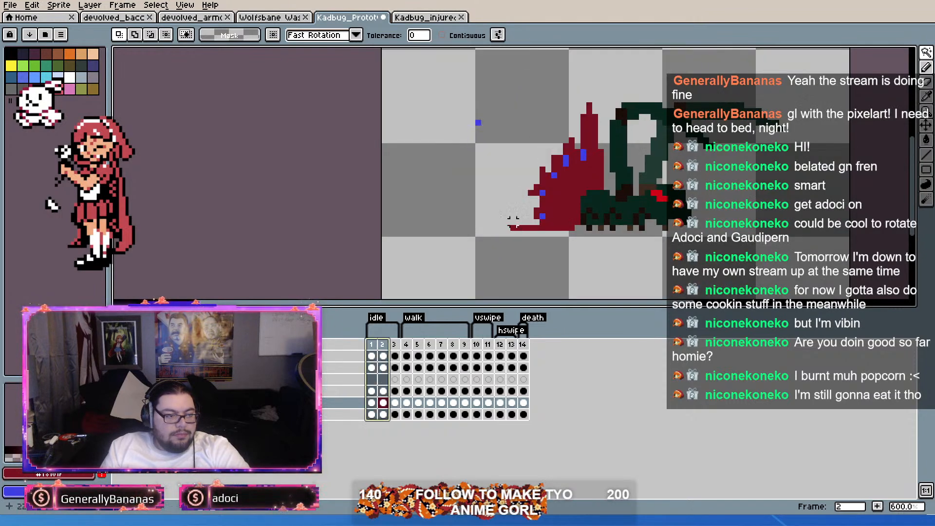
pyautogui.hotkey('ctrl', 'z')
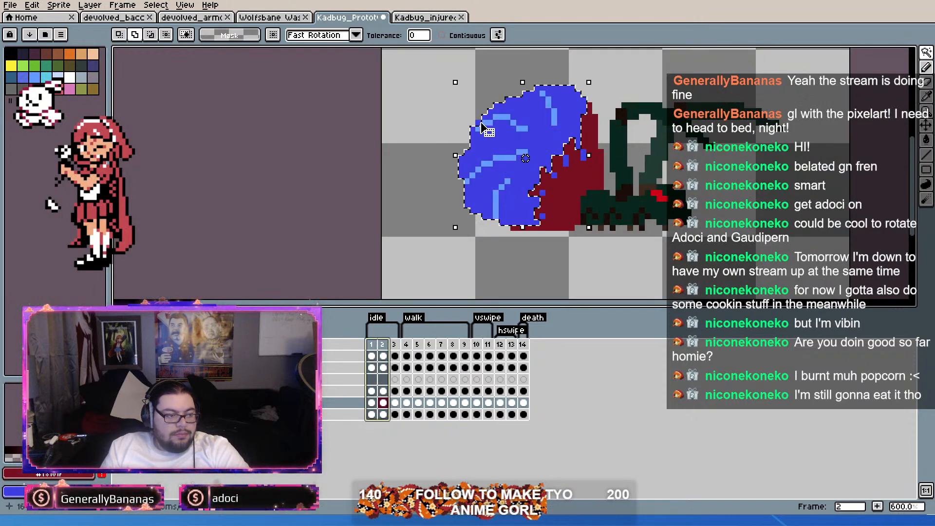
pyautogui.keyDown('shift'); pyautogui.click(479, 124); pyautogui.keyUp('shift')
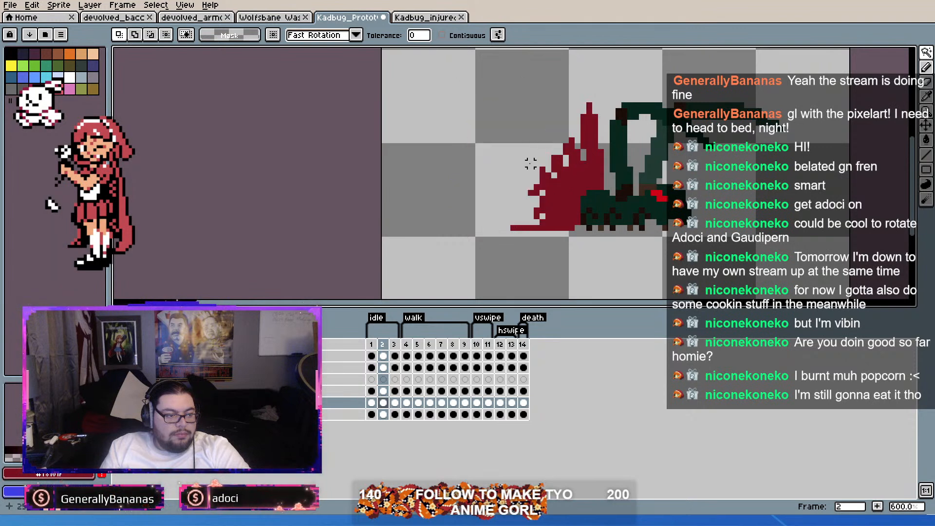
pyautogui.click(324, 415)
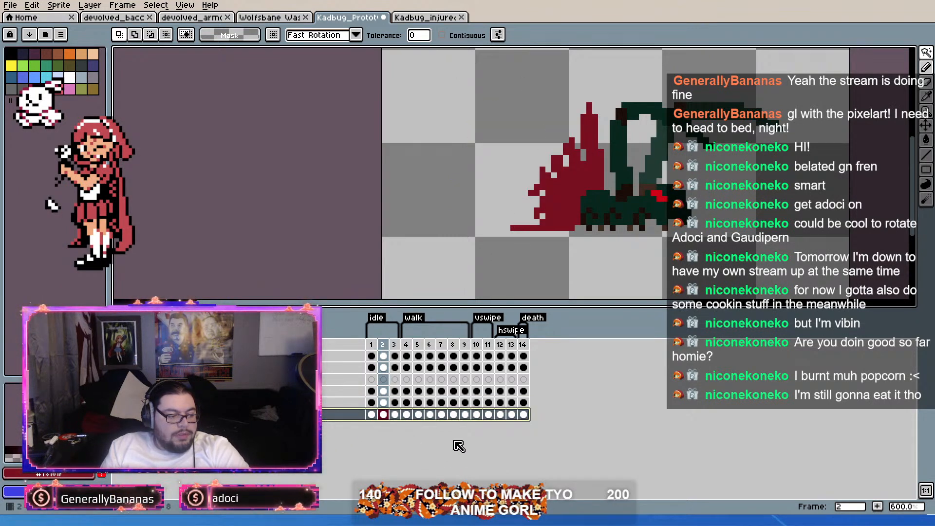
pyautogui.hotkey('shift', 'n')
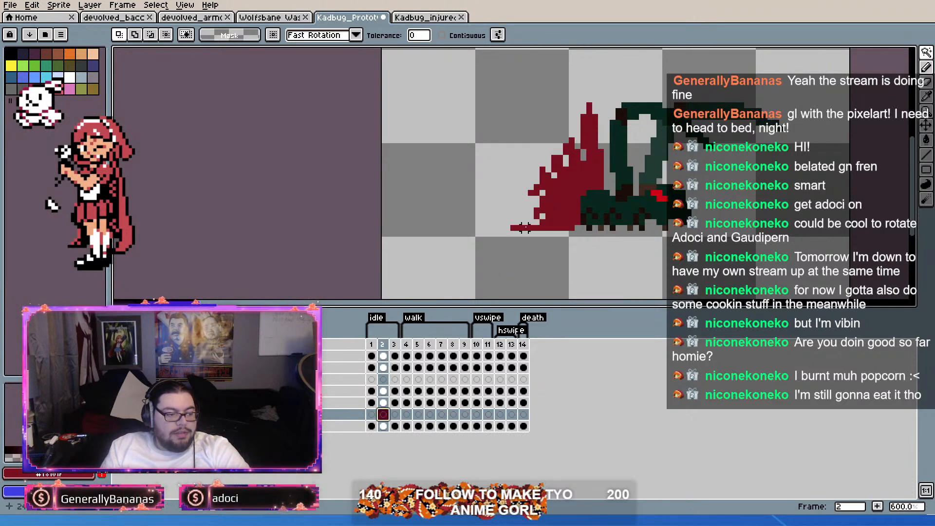
# Step: Paste the blue abdomen onto the new layer on frame 2, squash it to 22 pixels tall and widen it to 23 pixels
pyautogui.hotkey('ctrl', 'v')
pyautogui.moveTo(521, 79); pyautogui.dragTo(524, 94)
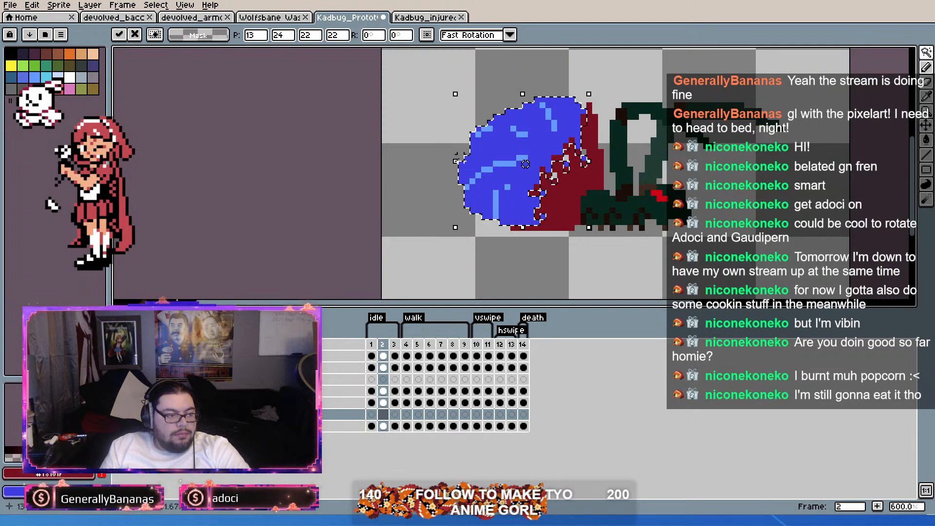
pyautogui.moveTo(456, 162); pyautogui.dragTo(450, 161)
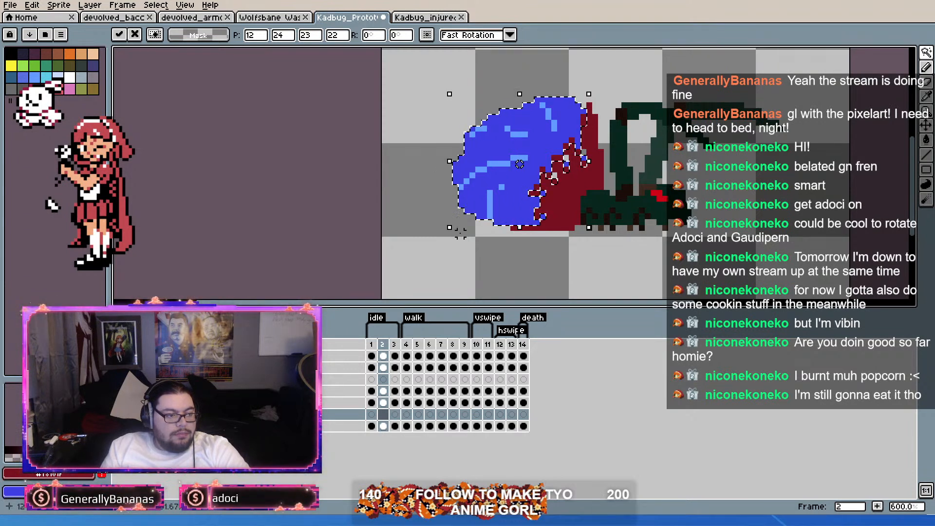
pyautogui.click(538, 252)
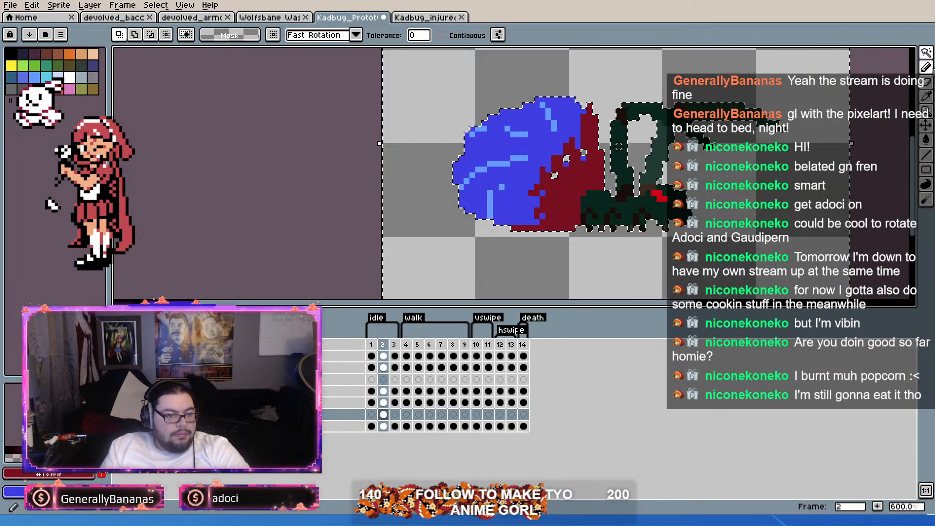
pyautogui.hotkey('ctrl', 'd')
# Step: Fill the gaps between the blue abdomen and the edge of the red wound on frame 2 with blue pixels
pyautogui.press('b')
pyautogui.scroll(3, 570, 182)
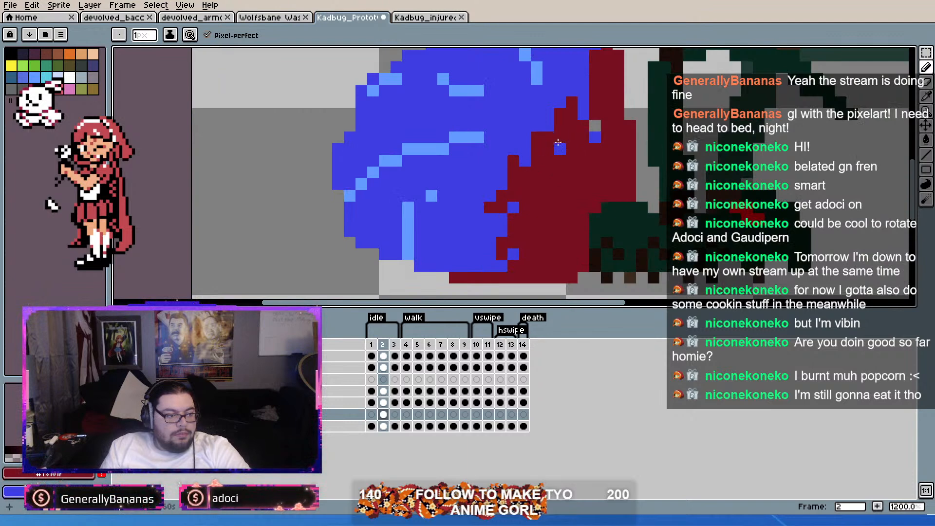
pyautogui.click(558, 147)
pyautogui.press('i')
pyautogui.press('b')
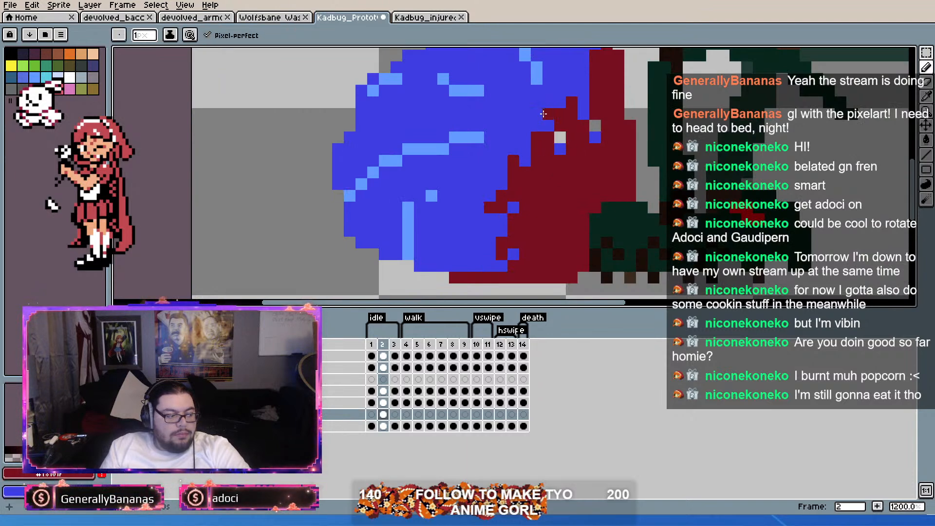
pyautogui.click(537, 172)
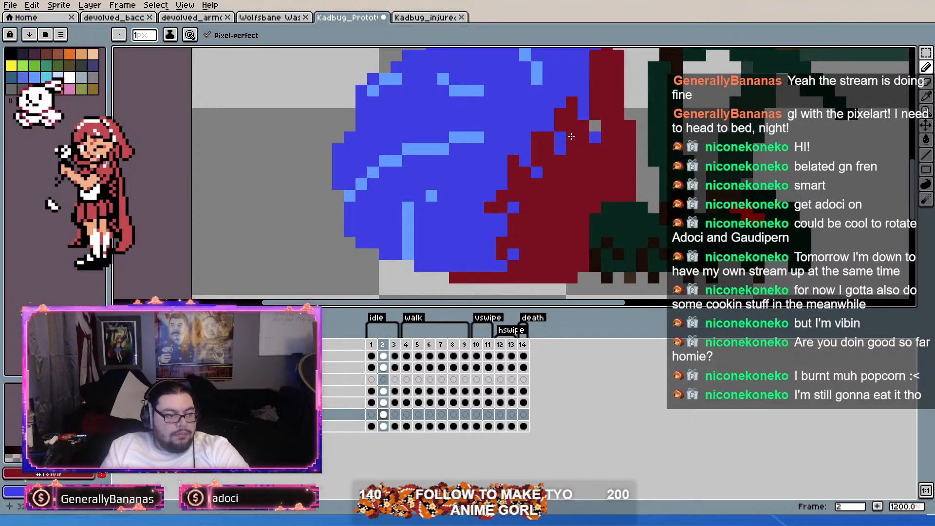
# Step: Reconnect the broken highlight lines on the squashed abdomen of frame 2 with light blue pixels
pyautogui.scroll(-5, 592, 131)
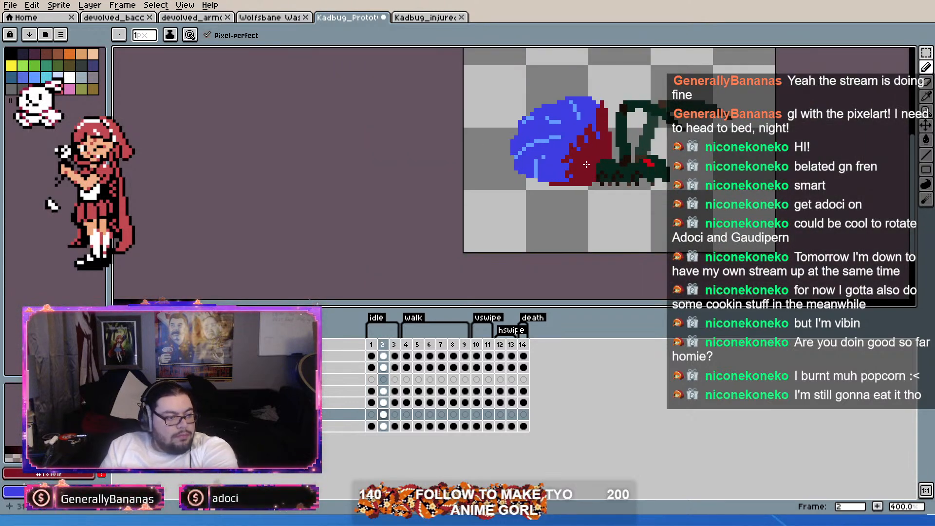
pyautogui.scroll(2, 536, 116)
pyautogui.scroll(4, 536, 116)
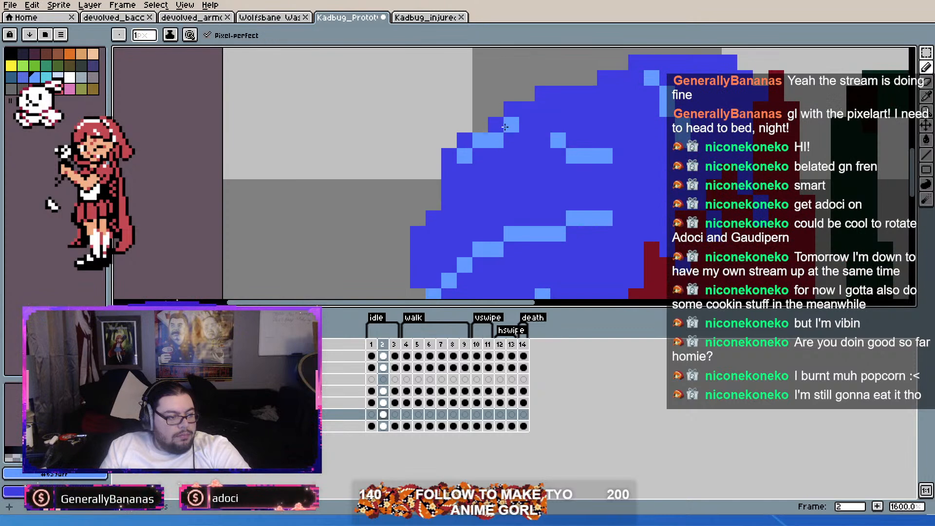
pyautogui.scroll(-2, 580, 139)
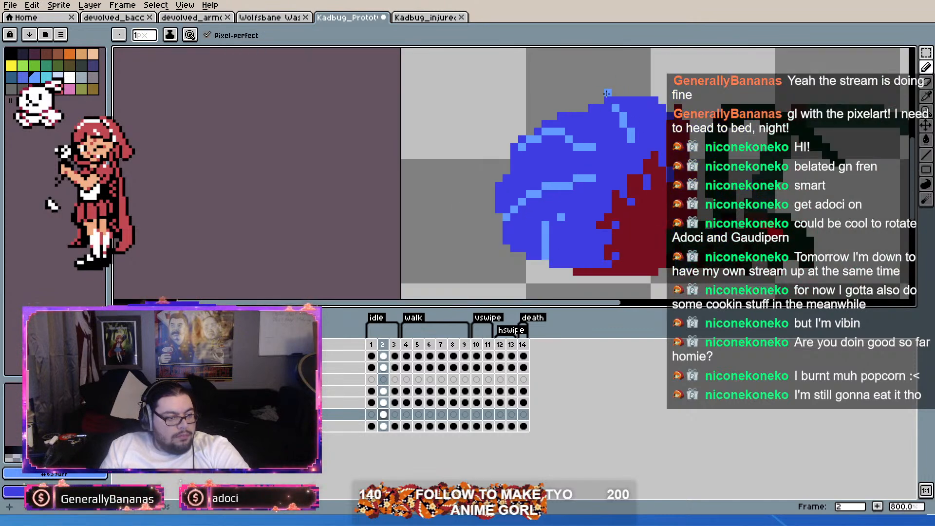
pyautogui.click(606, 109)
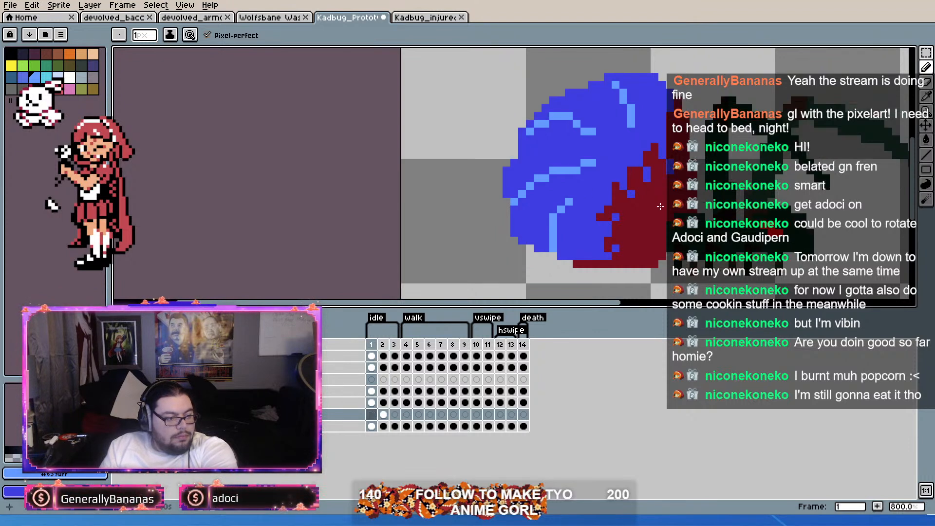
# Step: Compare the squashed abdomen on frame 2 with the abdomen on frames 1 and 3
pyautogui.press('Left')
pyautogui.press('Right')
pyautogui.press('Left')
pyautogui.press('Right')
pyautogui.press('Left')
pyautogui.press('Right')
pyautogui.press('Right')
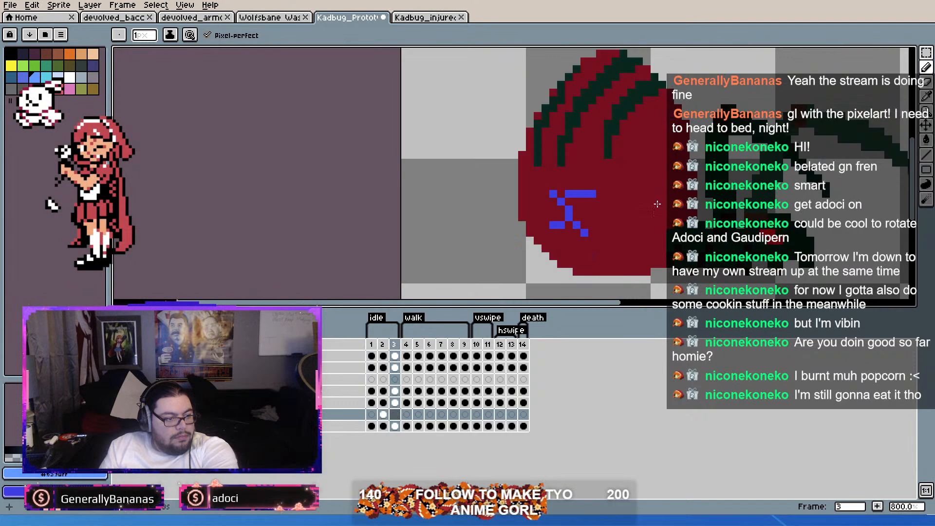
# Step: Copy the wound cel and the blue abdomen cel from frame 2 into frame 3
pyautogui.click(383, 402)
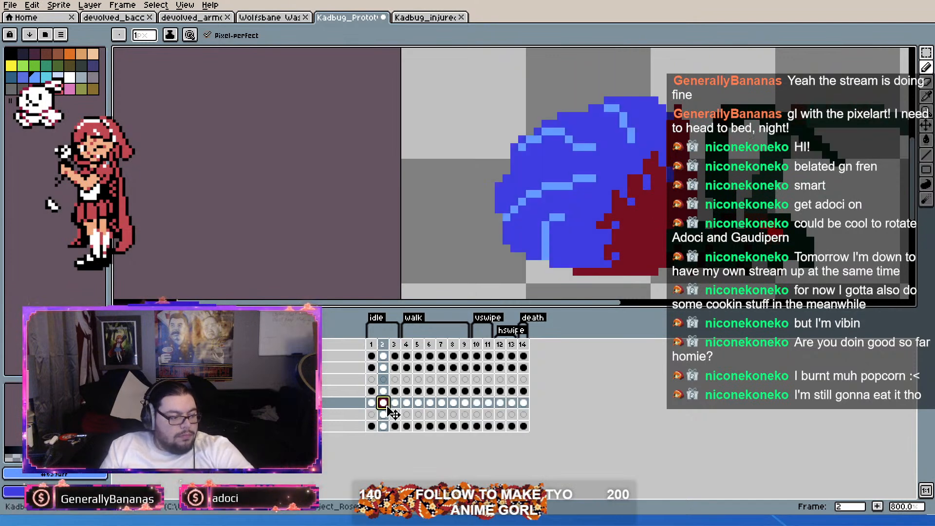
pyautogui.hotkey('ctrl', 'c')
pyautogui.click(395, 405)
pyautogui.hotkey('ctrl', 'v')
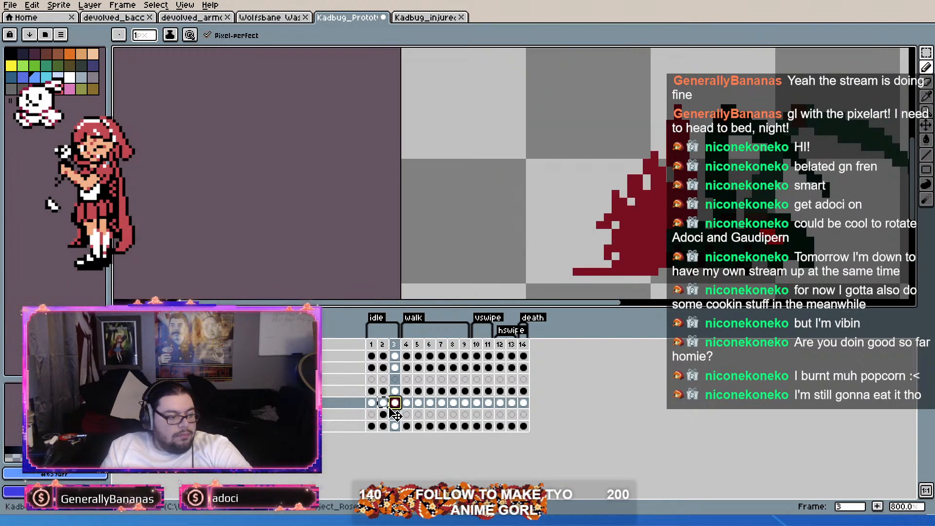
pyautogui.click(384, 415)
pyautogui.hotkey('ctrl', 'c')
pyautogui.click(395, 415)
pyautogui.hotkey('ctrl', 'v')
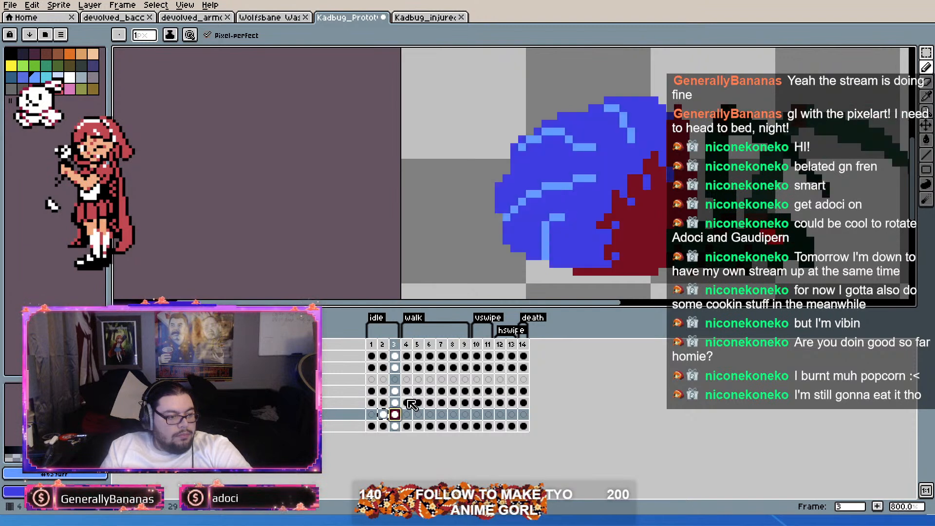
# Step: Select the blue abdomen with its light blue highlights on frame 1 using the Magic Wand and copy it
pyautogui.click(372, 403)
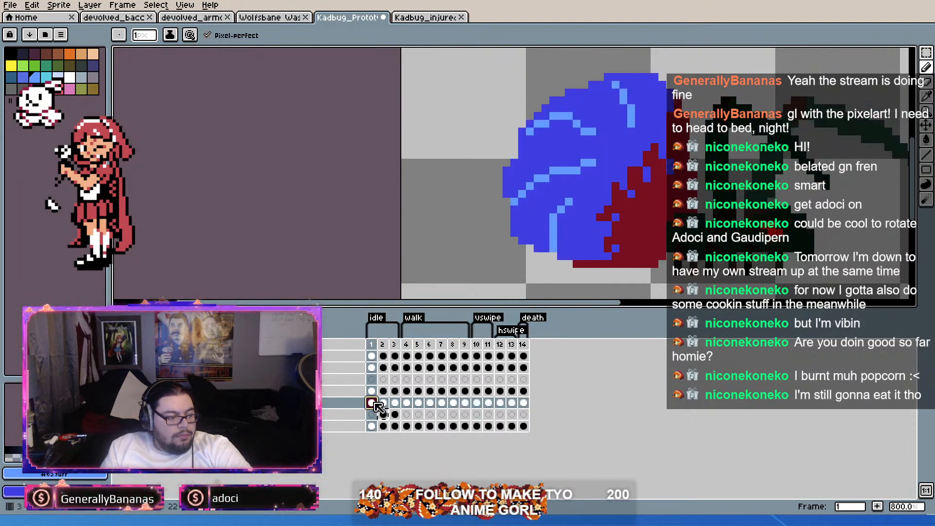
pyautogui.click(925, 53)
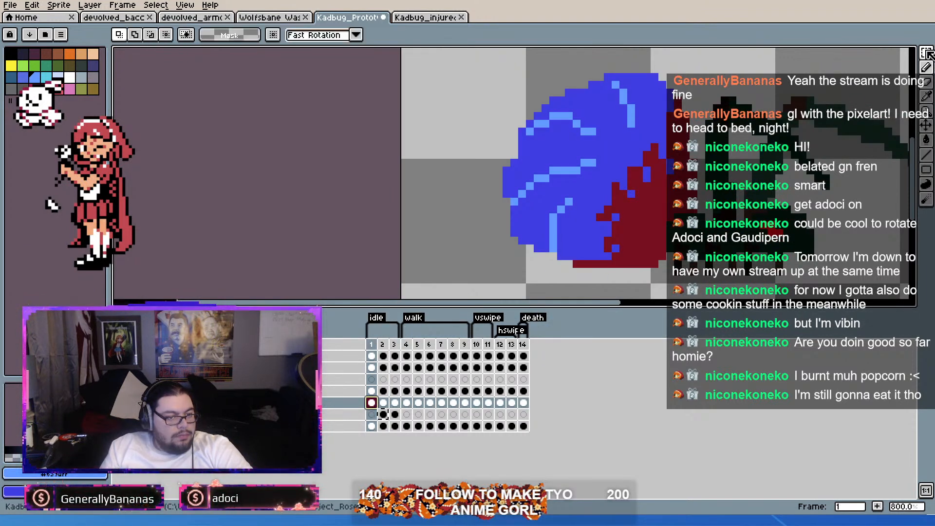
pyautogui.click(587, 146)
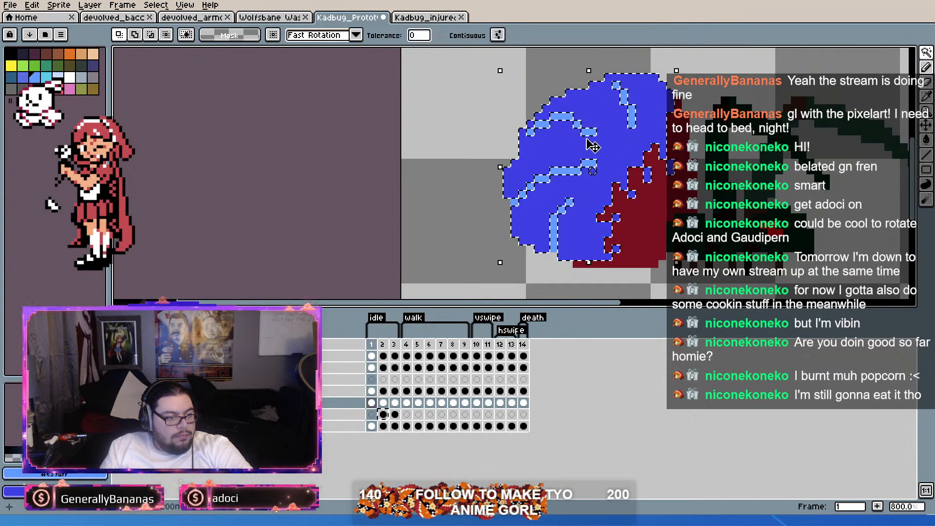
pyautogui.keyDown('shift'); pyautogui.click(563, 171); pyautogui.keyUp('shift')
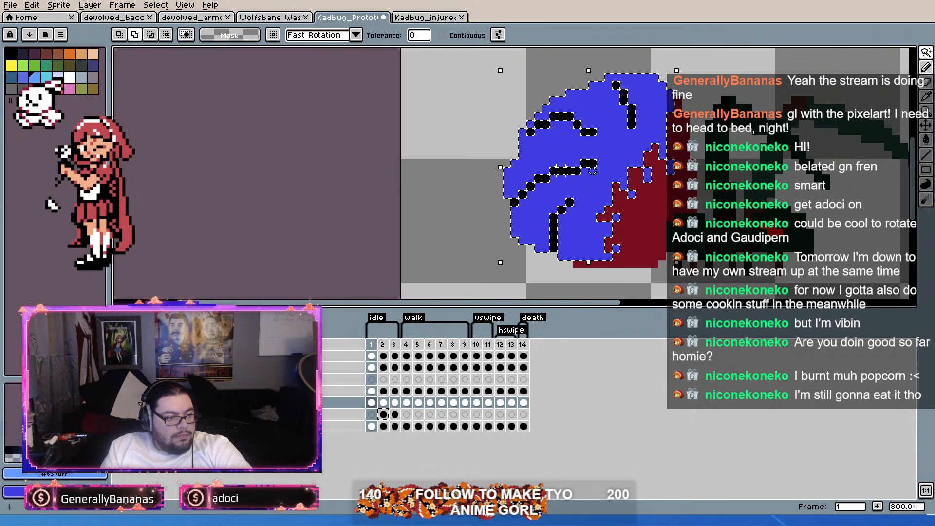
# Step: Paste the copied frame 1 abdomen over the existing blue abdomen on frame 3 and clear the selection
pyautogui.click(395, 415)
pyautogui.hotkey('ctrl', 'v')
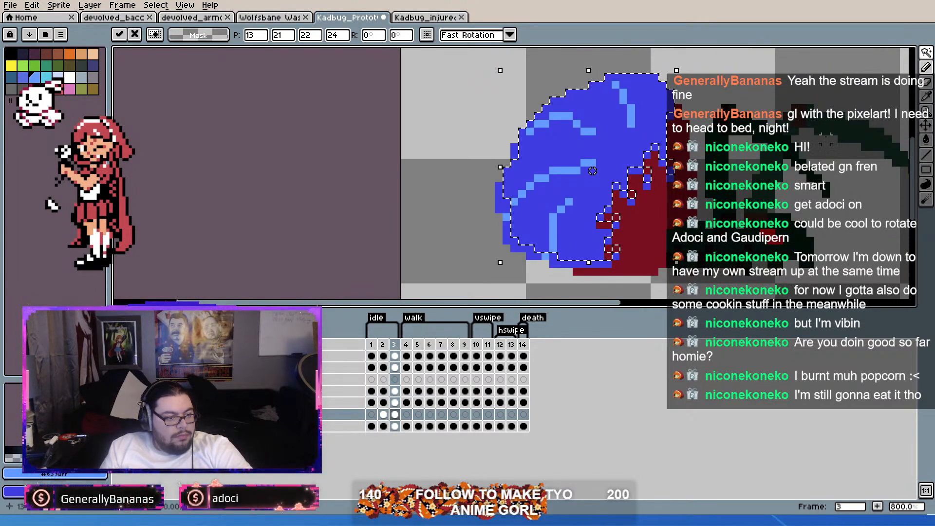
pyautogui.click(925, 55)
pyautogui.click(861, 58)
pyautogui.click(853, 53)
pyautogui.click(811, 100)
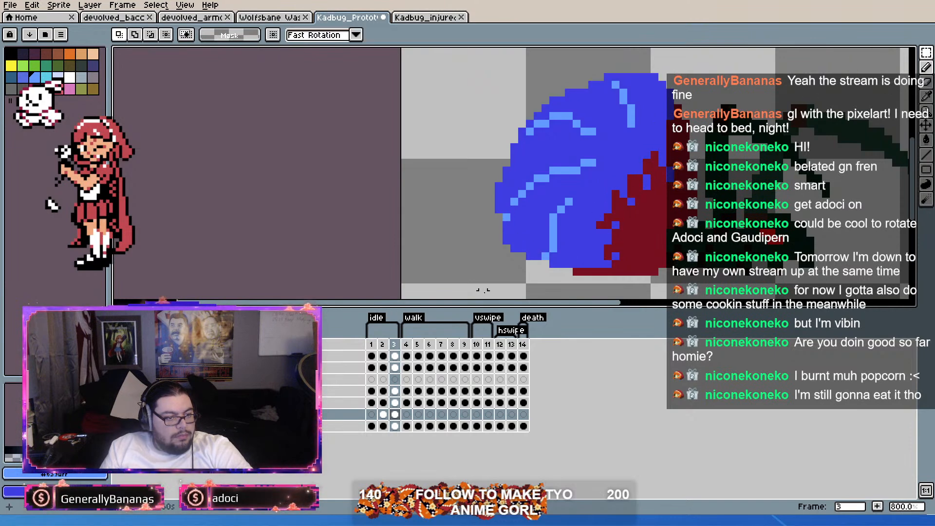
# Step: Play the idle animation and check the abdomen's shape on frames 1, 2 and 3
pyautogui.click(373, 347)
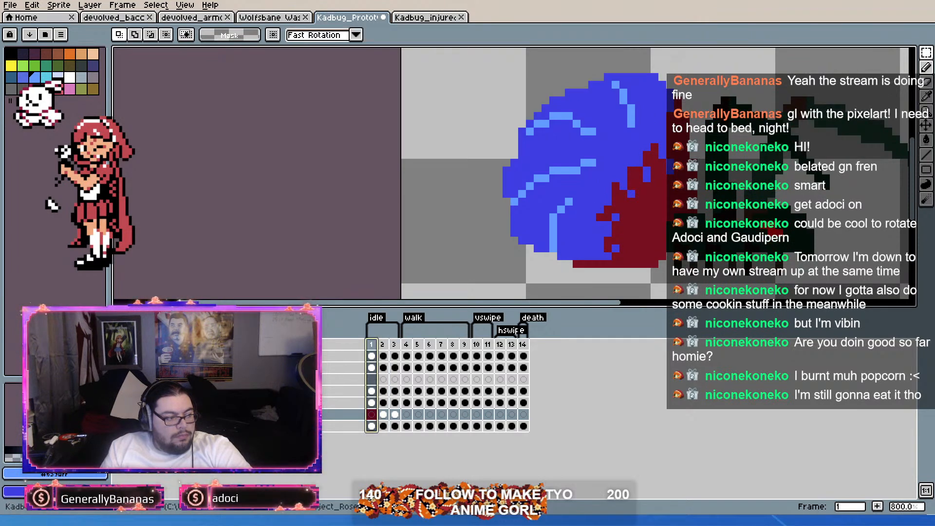
pyautogui.press('Return')
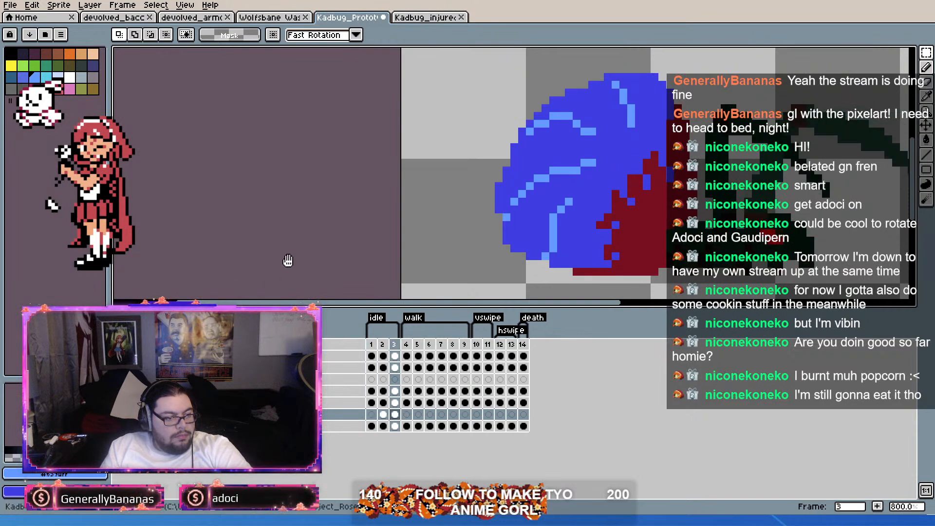
pyautogui.scroll(-1, 322, 249)
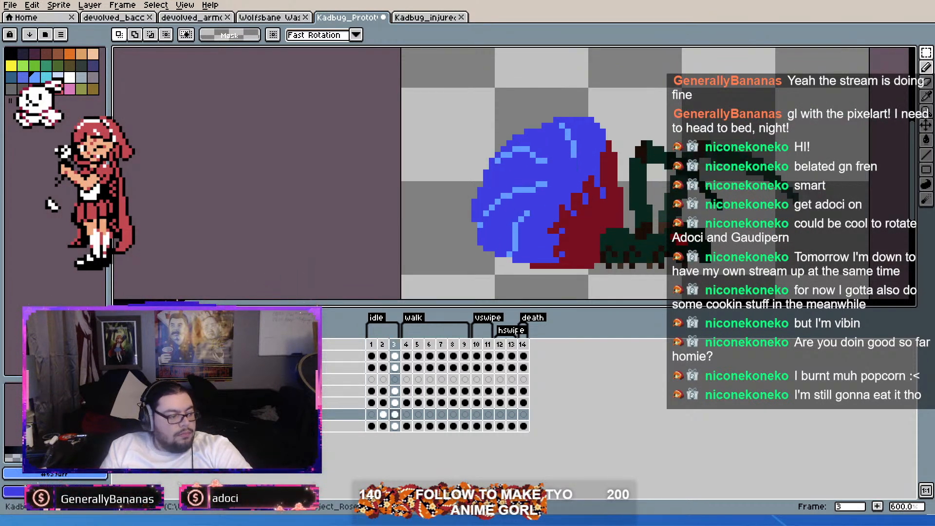
pyautogui.click(383, 345)
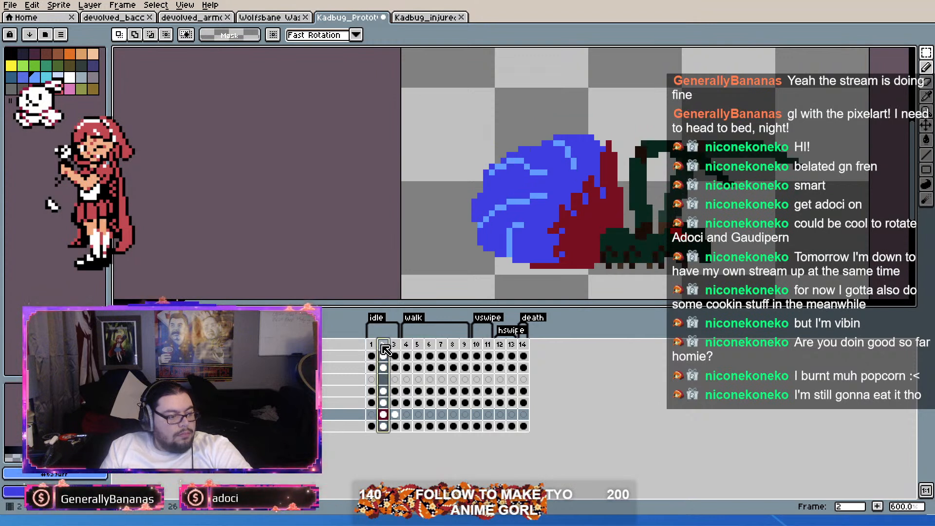
pyautogui.click(395, 345)
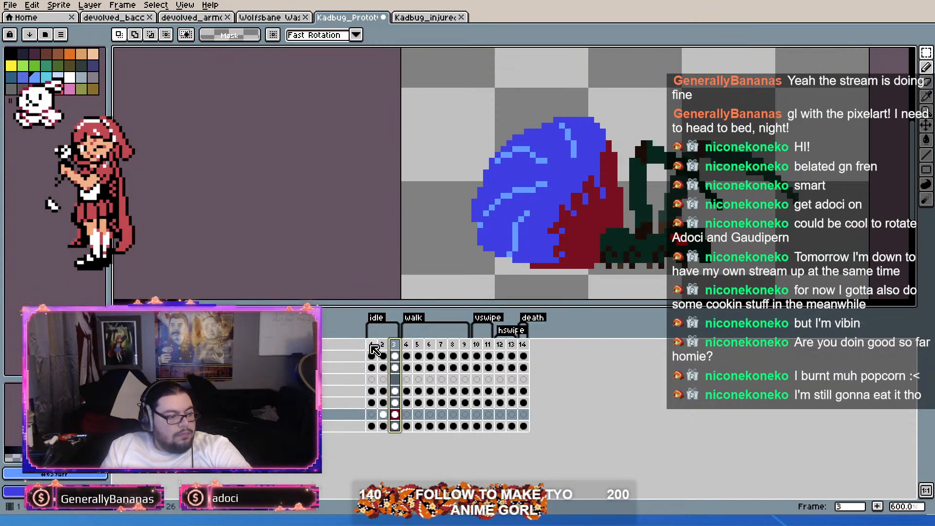
pyautogui.click(372, 345)
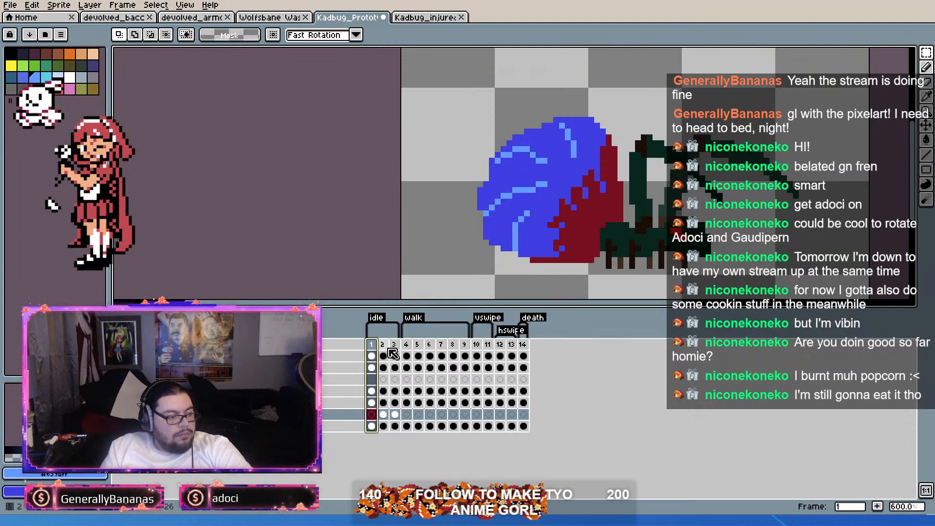
# Step: Replace the blue abdomen cel on frame 3 with the copied frame 1 abdomen, shifted one pixel down, and review the idle frames
pyautogui.click(396, 415)
pyautogui.press('Delete')
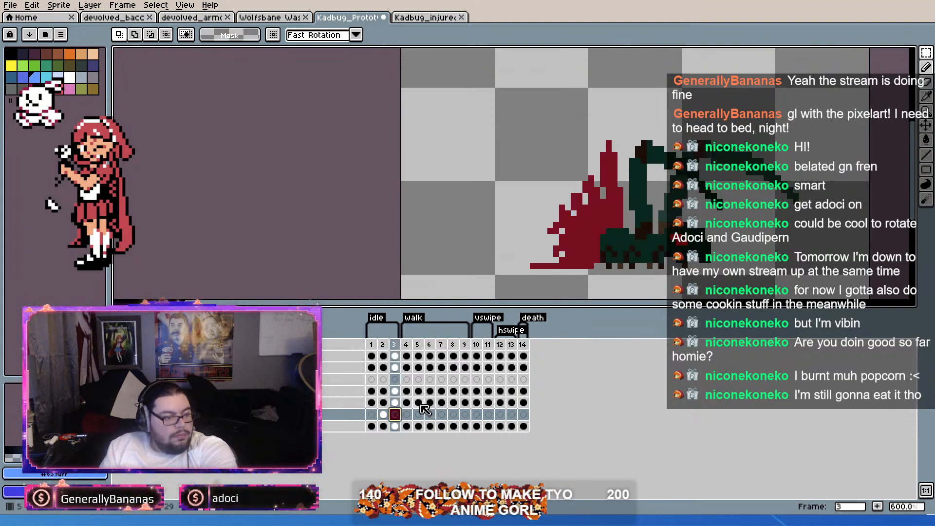
pyautogui.hotkey('ctrl', 'v')
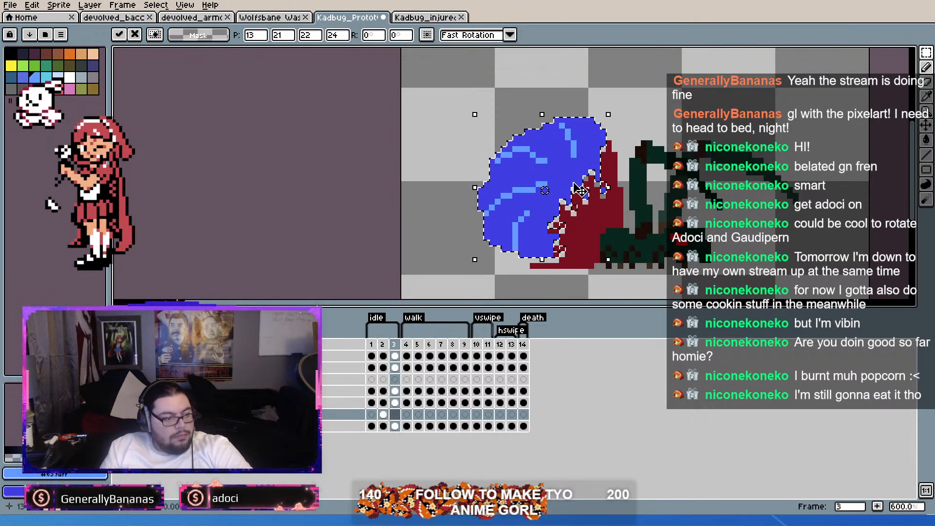
pyautogui.hotkey('ctrl', 'd')
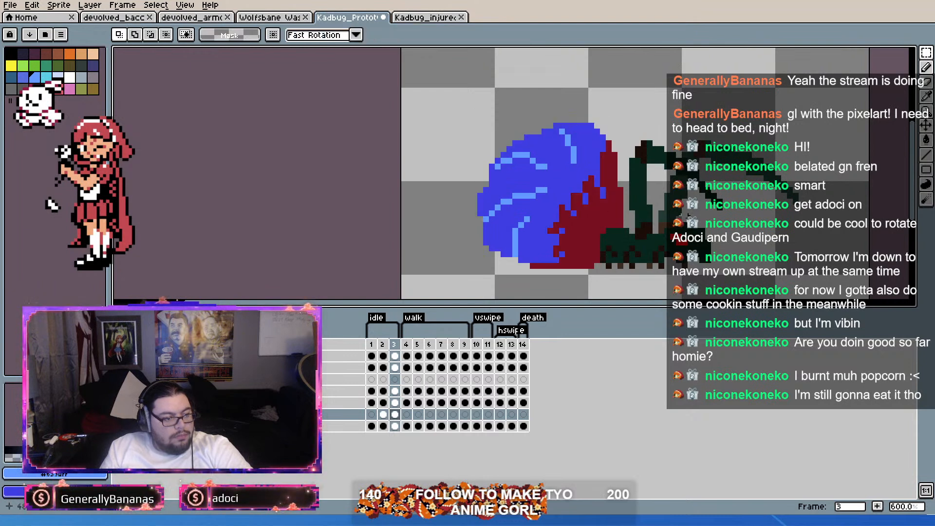
pyautogui.press('Left')
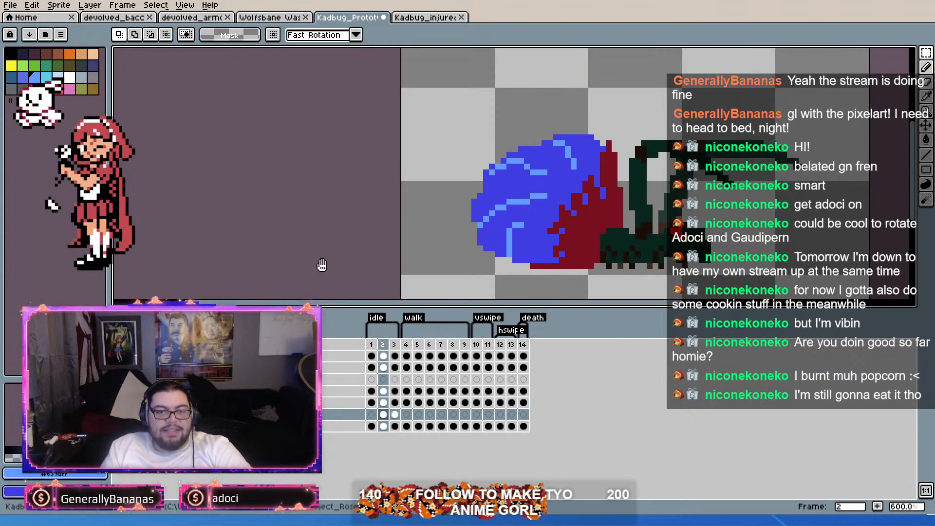
pyautogui.moveTo(436, 230)
pyautogui.mouseDown()
pyautogui.moveTo(397, 221)
pyautogui.moveTo(326, 239)
pyautogui.mouseUp()
pyautogui.press('Left')
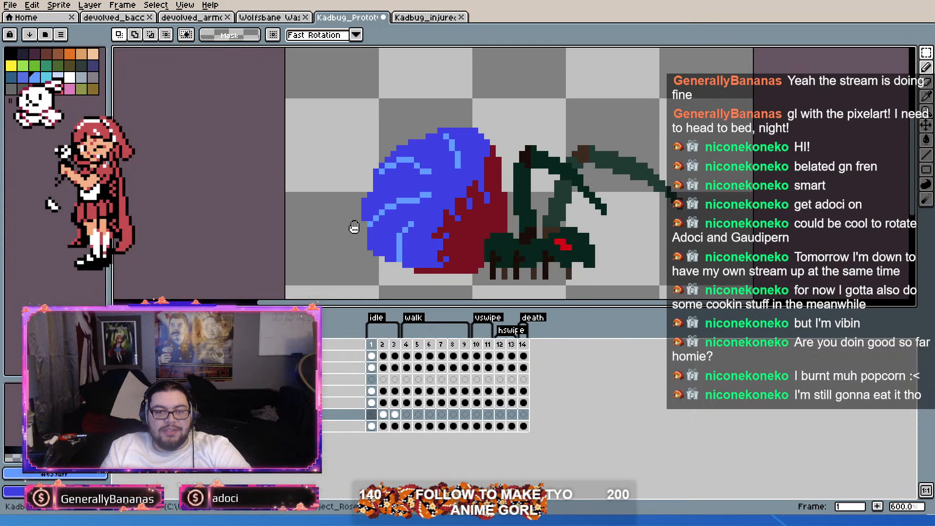
pyautogui.moveTo(377, 201); pyautogui.dragTo(395, 184)
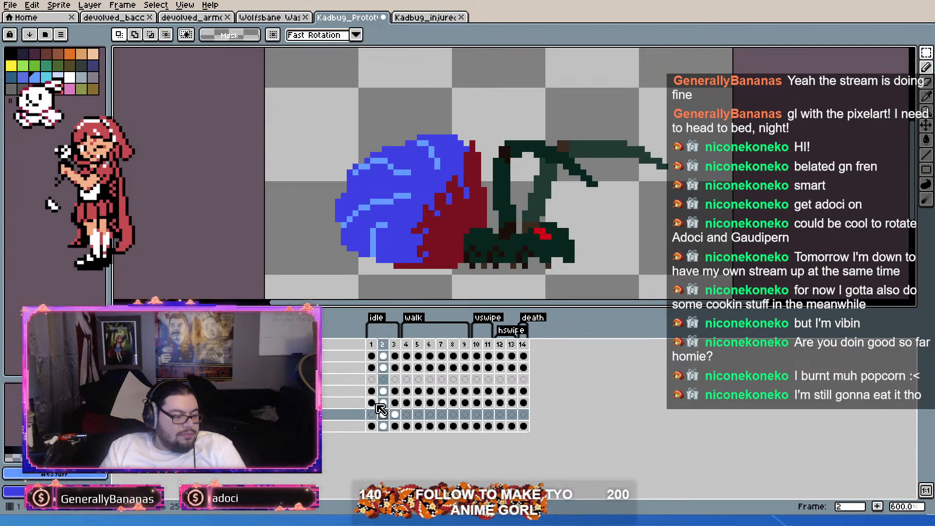
pyautogui.click(394, 404)
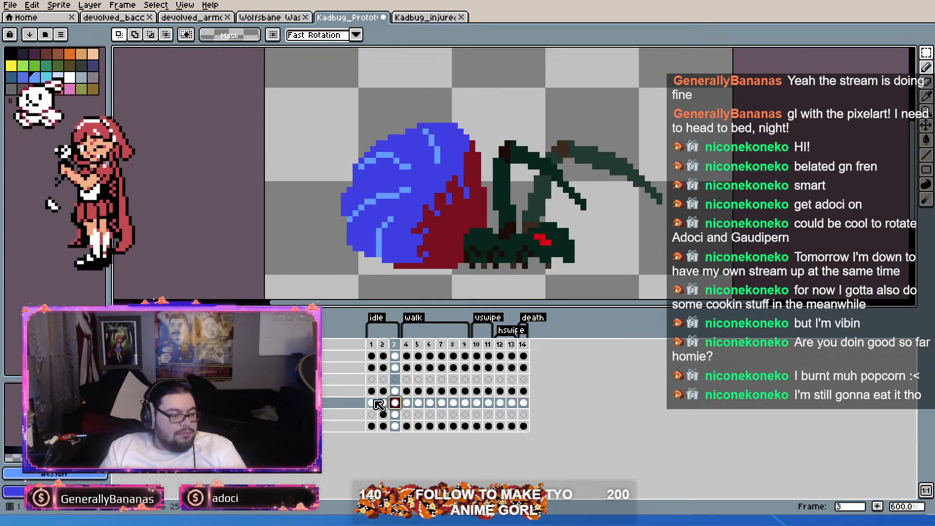
pyautogui.click(373, 403)
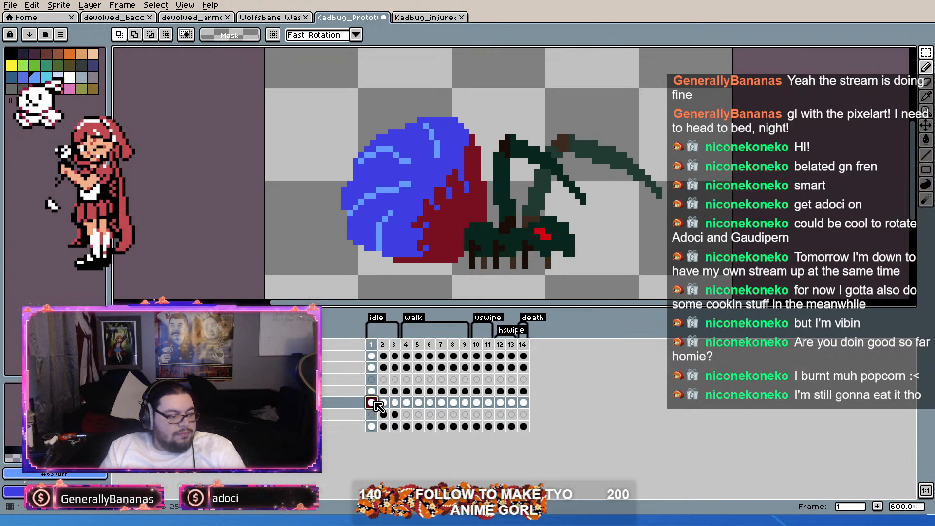
pyautogui.click(408, 406)
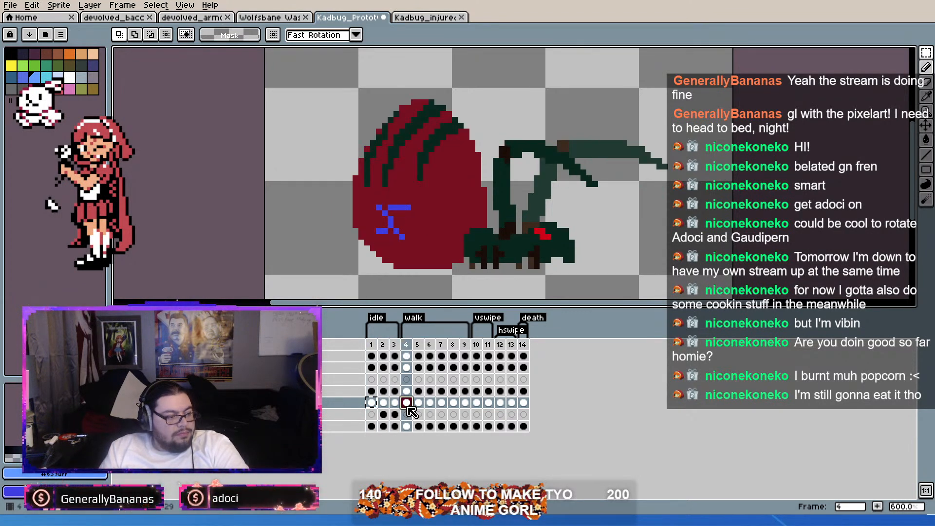
pyautogui.hotkey('ctrl', 'v')
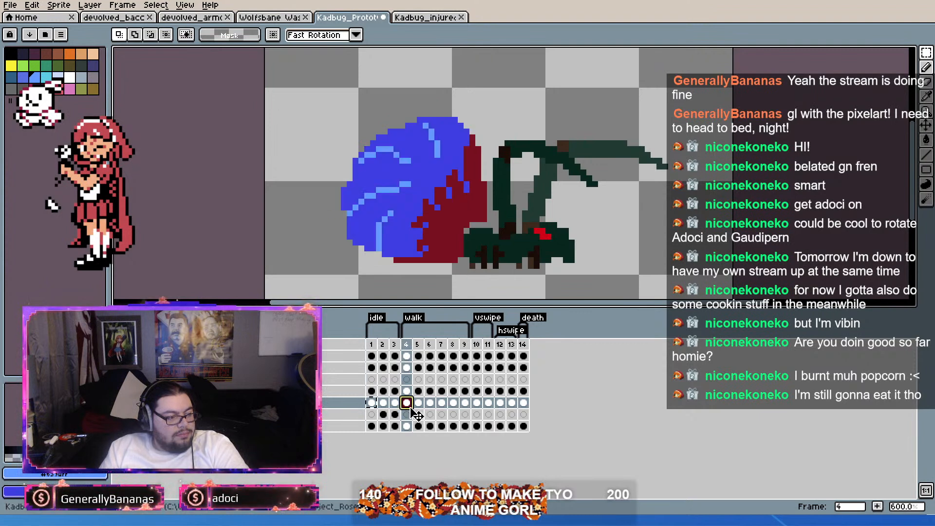
pyautogui.hotkey('ctrl', 'z')
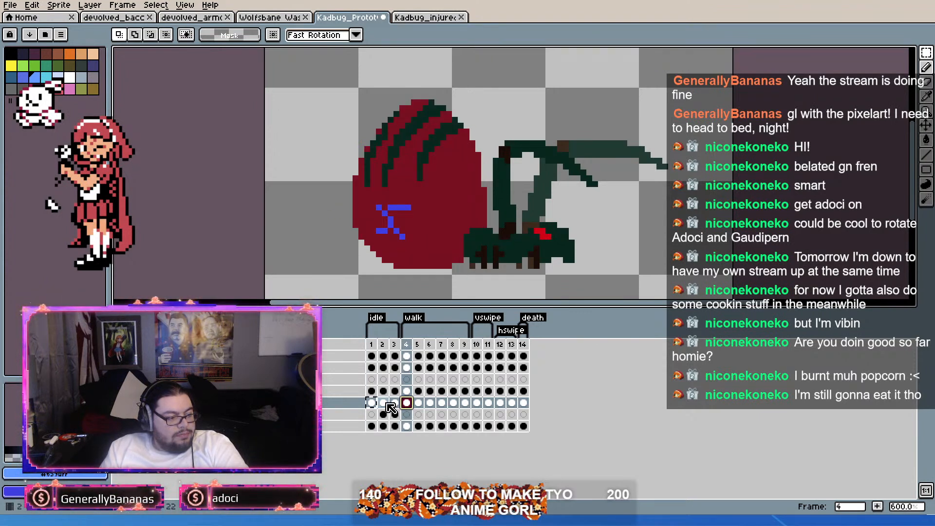
# Step: Copy the two abdomen cels of idle frame 2 to walk frame 4 and those of frame 3 to frame 5
pyautogui.hotkey('ctrl', 'y')
pyautogui.hotkey('ctrl', 'z')
pyautogui.hotkey('ctrl', 'y')
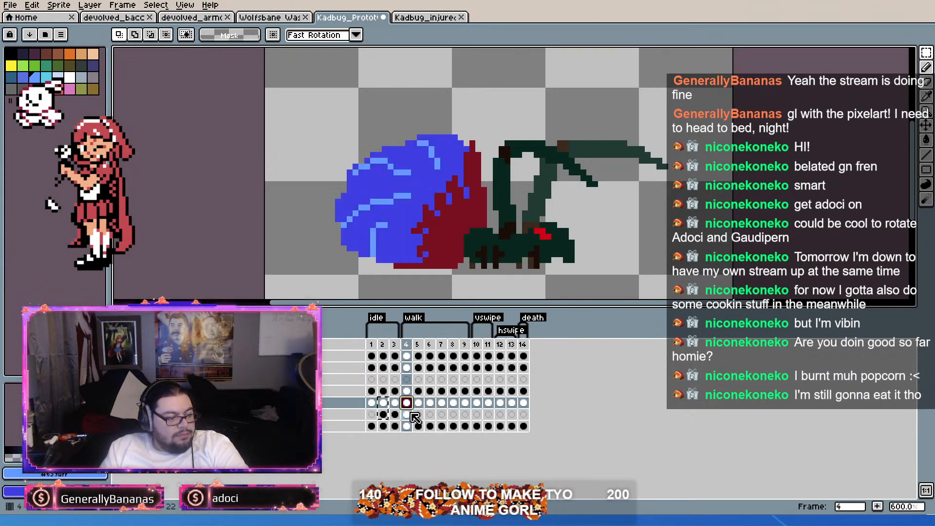
pyautogui.press('Left')
pyautogui.click(420, 404)
pyautogui.hotkey('ctrl', 'v')
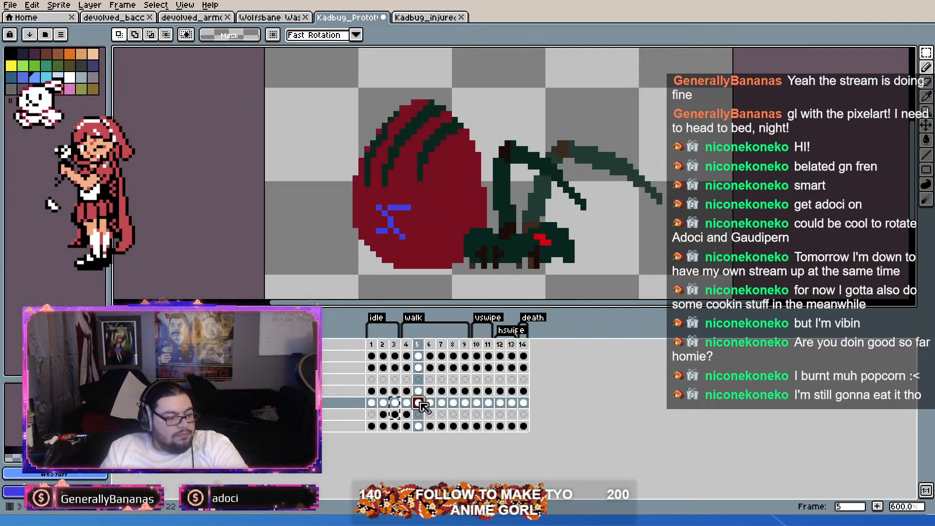
# Step: Copy the abdomen cel of frame 1 to walk frames 6 and 9
pyautogui.click(373, 404)
pyautogui.hotkey('ctrl', 'c')
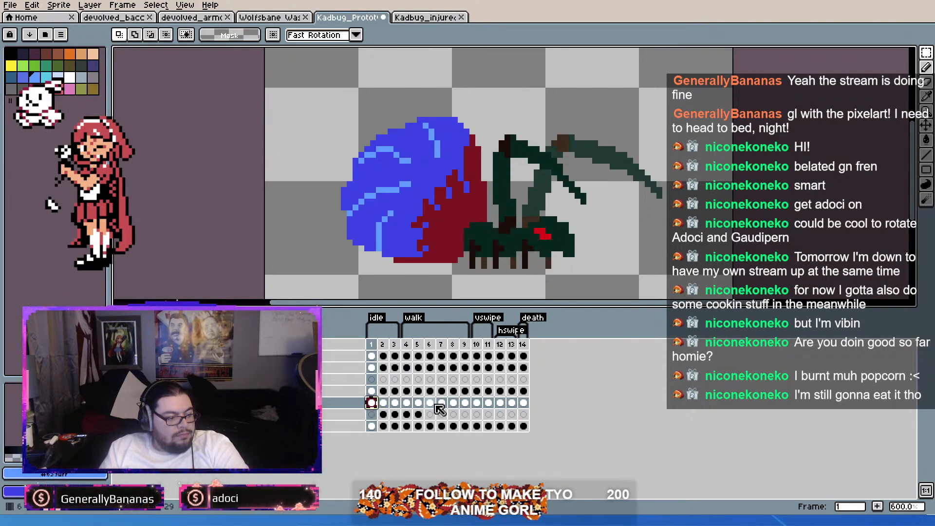
pyautogui.click(431, 404)
pyautogui.hotkey('ctrl', 'v')
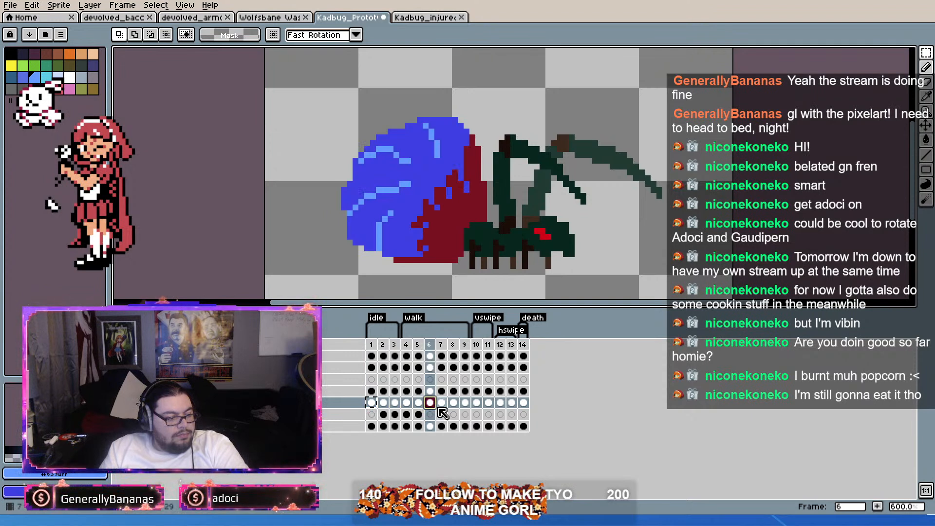
pyautogui.click(466, 403)
pyautogui.hotkey('ctrl', 'v')
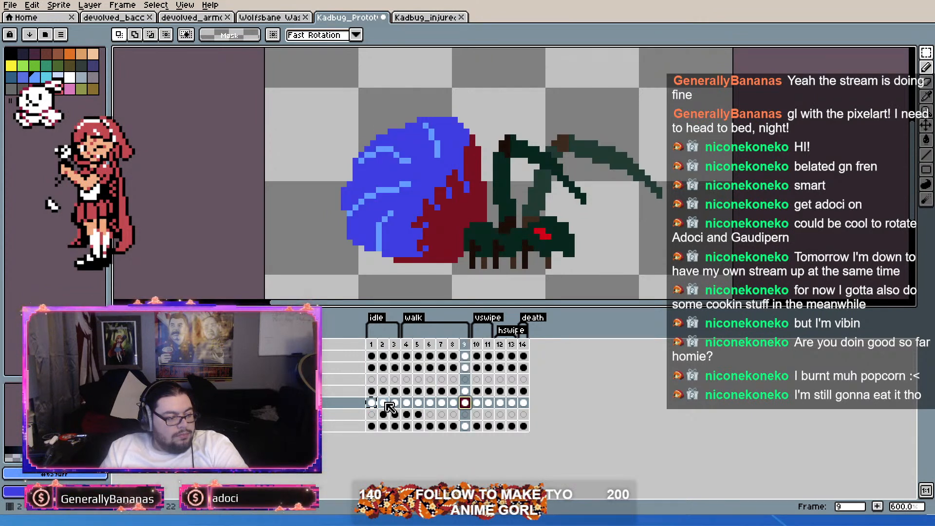
# Step: Copy the abdomen cels of frames 2 and 3 on both layers to walk frames 7 and 8
pyautogui.moveTo(385, 403); pyautogui.dragTo(395, 415)
pyautogui.hotkey('ctrl', 'c')
pyautogui.click(441, 404)
pyautogui.hotkey('ctrl', 'v')
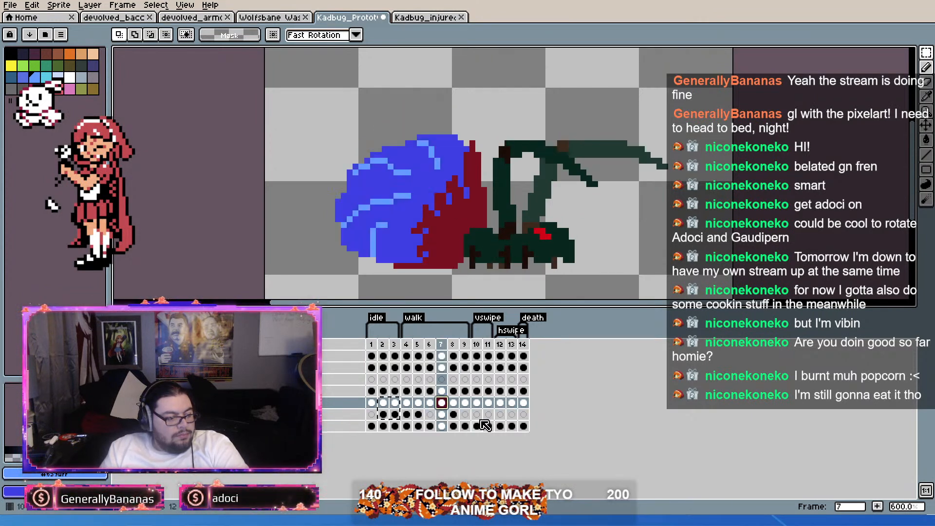
# Step: Copy the abdomen cel of frame 1 to vswipe frames 10 and 11
pyautogui.click(478, 404)
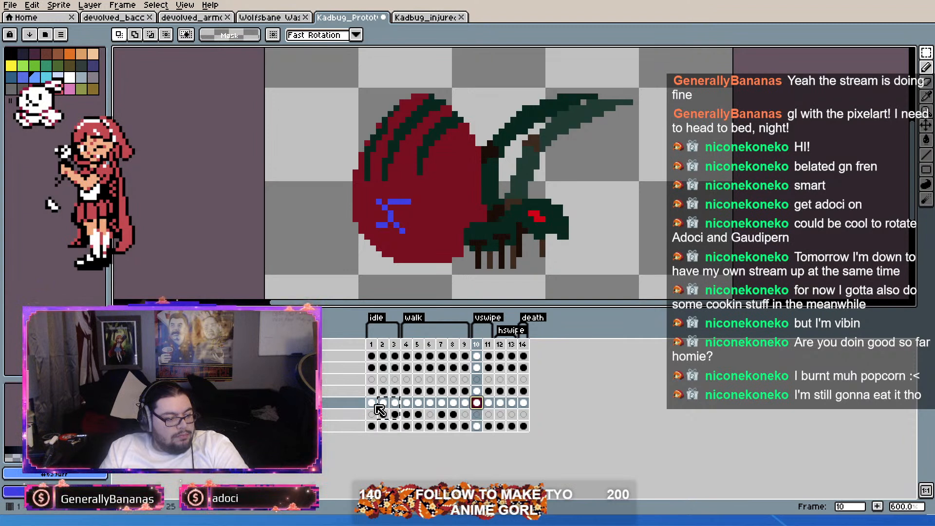
pyautogui.moveTo(373, 407); pyautogui.dragTo(484, 409)
pyautogui.hotkey('ctrl', 'v')
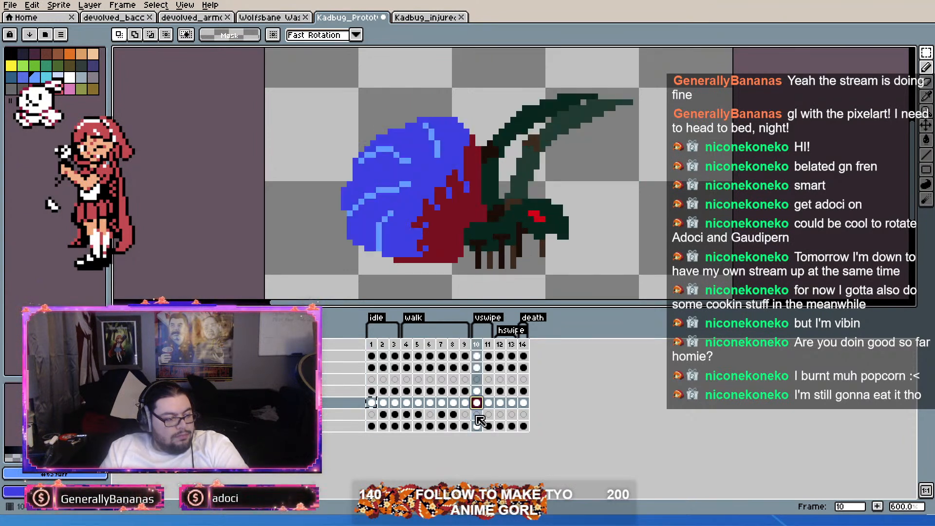
pyautogui.click(490, 406)
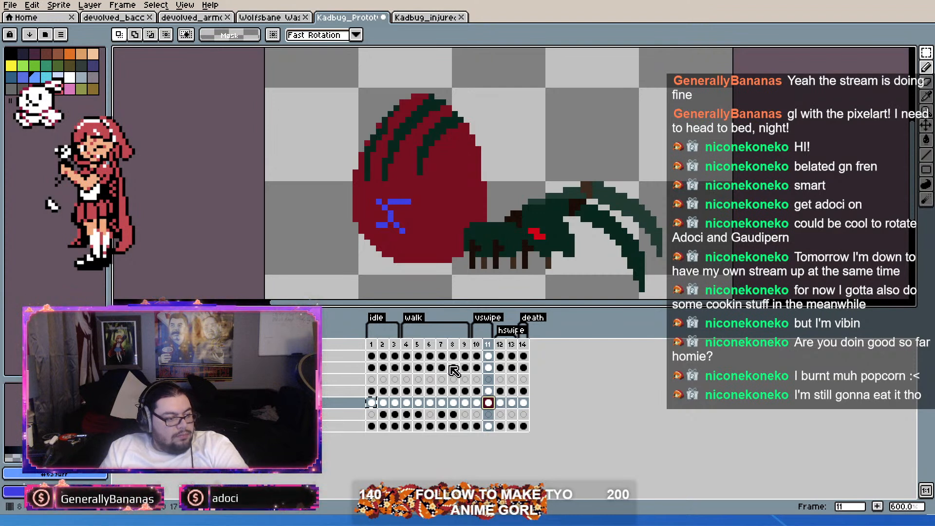
pyautogui.hotkey('ctrl', 'v')
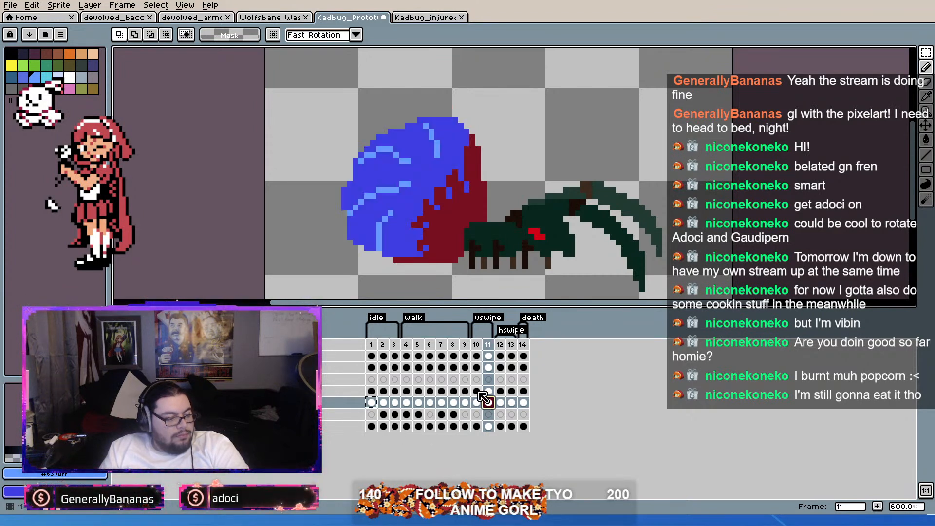
# Step: Cut the blue abdomen with its highlights out of the frame 11 cel and paste it on the layer below
pyautogui.click(925, 59)
pyautogui.scroll(3, 468, 197)
pyautogui.click(360, 181)
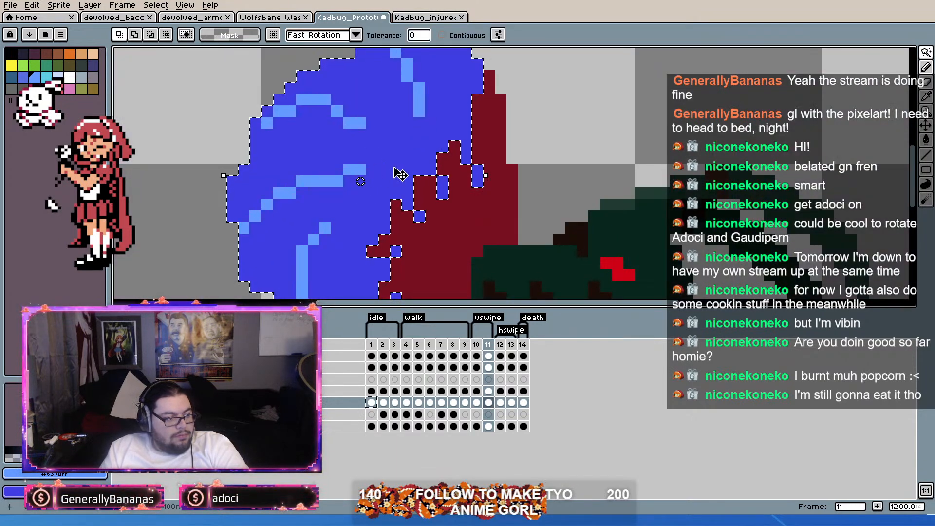
pyautogui.press('Delete')
pyautogui.click(488, 415)
pyautogui.hotkey('ctrl', 'v')
pyautogui.scroll(-3, 502, 194)
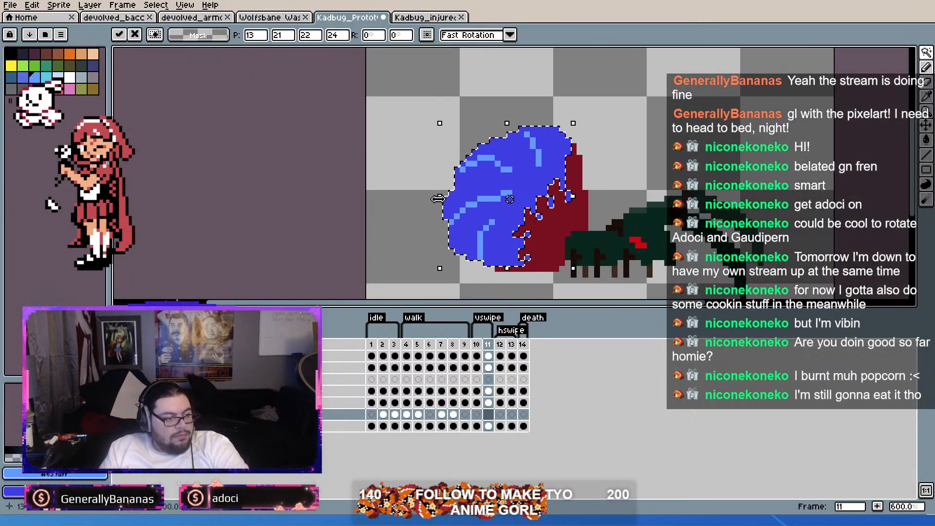
pyautogui.moveTo(440, 197); pyautogui.dragTo(452, 201)
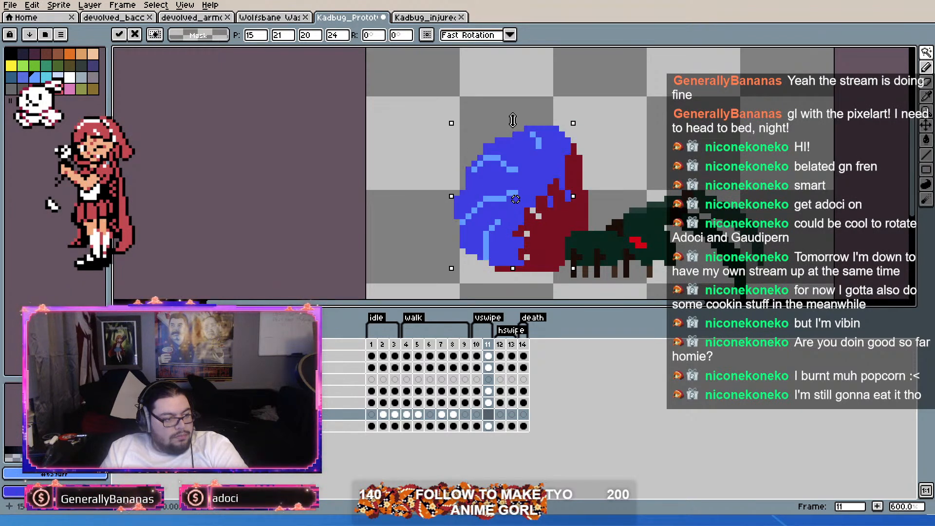
pyautogui.press('Escape')
pyautogui.hotkey('ctrl', 'v')
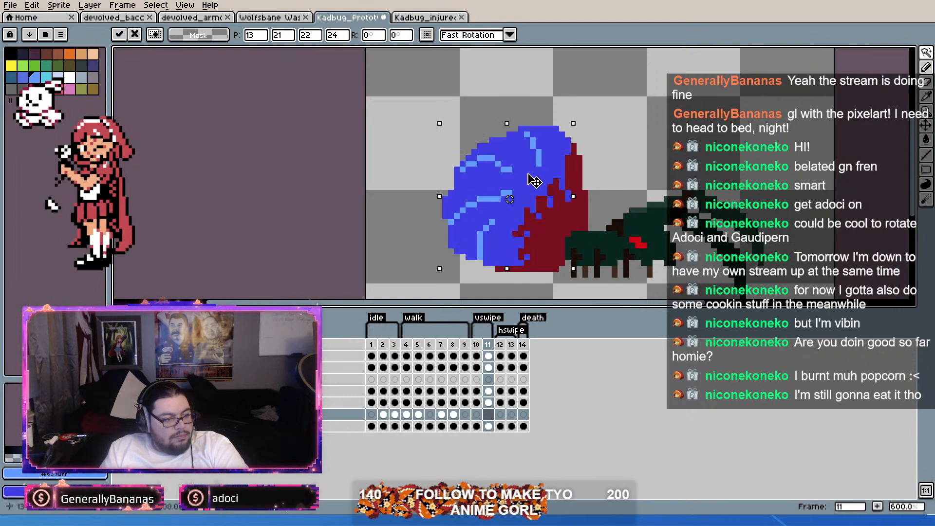
# Step: Shift the pasted blue abdomen on frame 11 two pixels right, stretch its top up to a height of 25 pixels, and clear the selection
pyautogui.press('Right')
pyautogui.moveTo(536, 175); pyautogui.dragTo(540, 175)
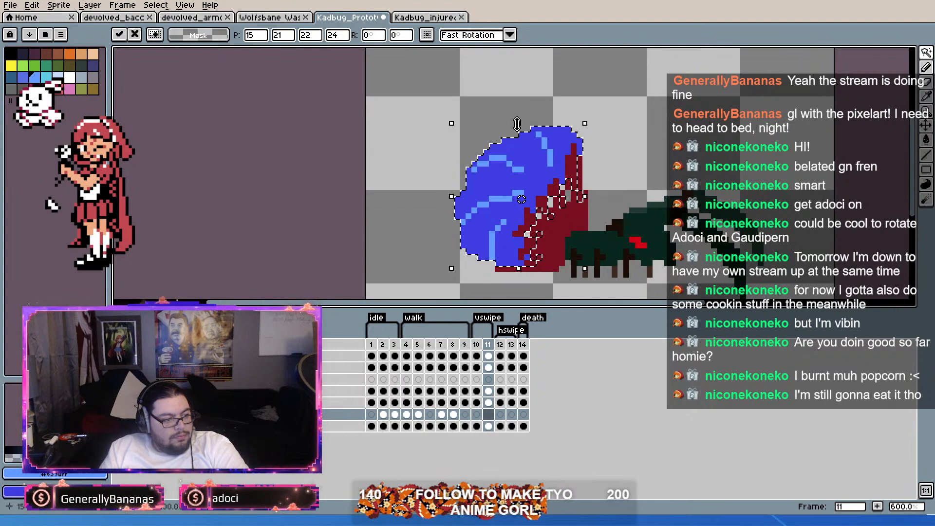
pyautogui.moveTo(517, 124); pyautogui.dragTo(519, 118)
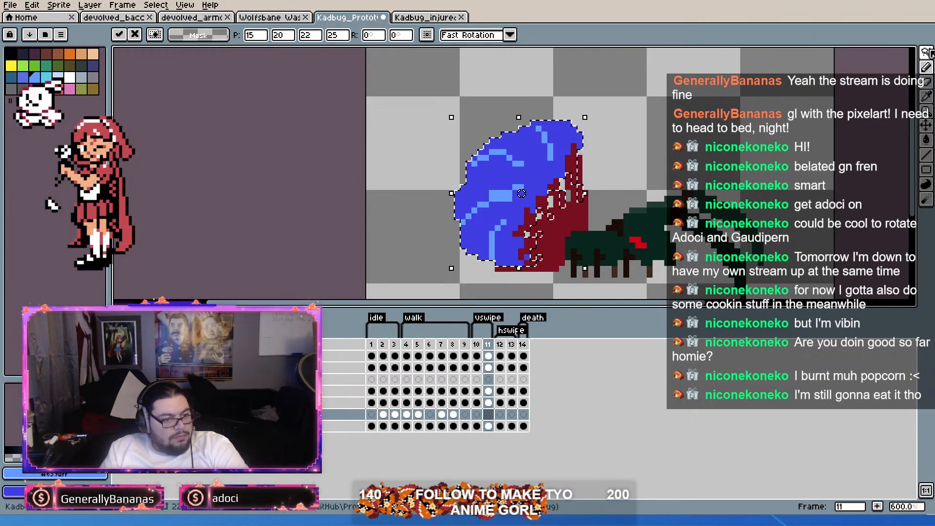
pyautogui.press('m')
pyautogui.click(855, 59)
# Step: Fill the transparent gaps along the abdomen's red wound edge on frame 11 with the sampled dark blue using the Pencil
pyautogui.scroll(2, 549, 183)
pyautogui.press('alt')
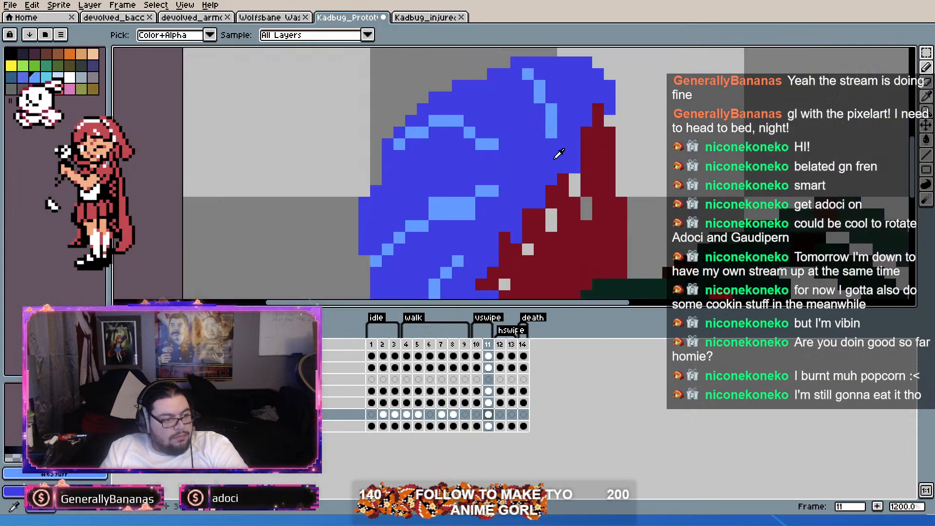
pyautogui.keyDown('alt'); pyautogui.click(555, 160); pyautogui.keyUp('alt')
pyautogui.click(925, 71)
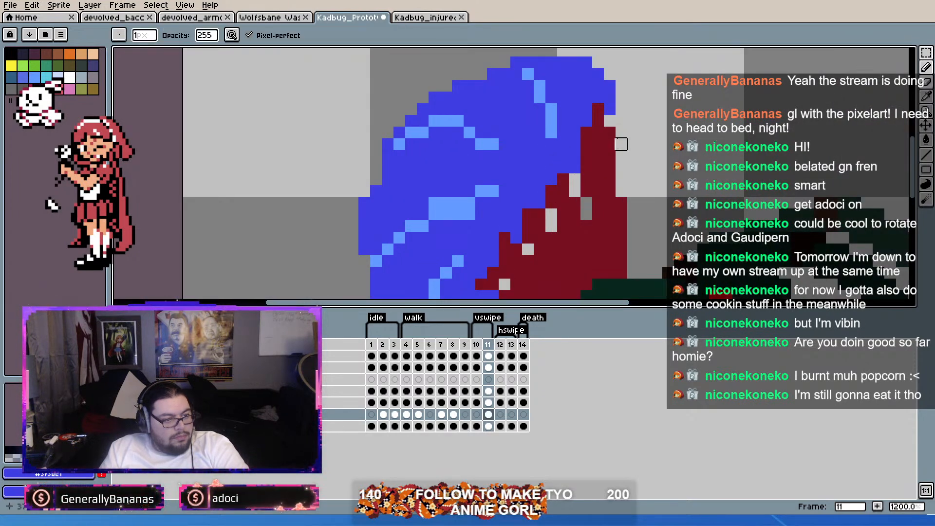
pyautogui.moveTo(618, 145); pyautogui.dragTo(662, 91)
pyautogui.click(926, 70)
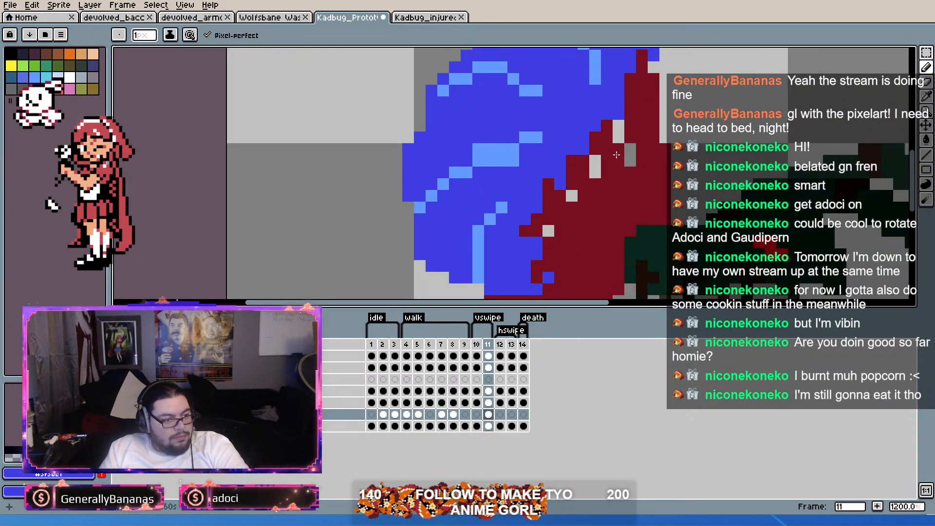
pyautogui.moveTo(597, 167); pyautogui.dragTo(594, 174)
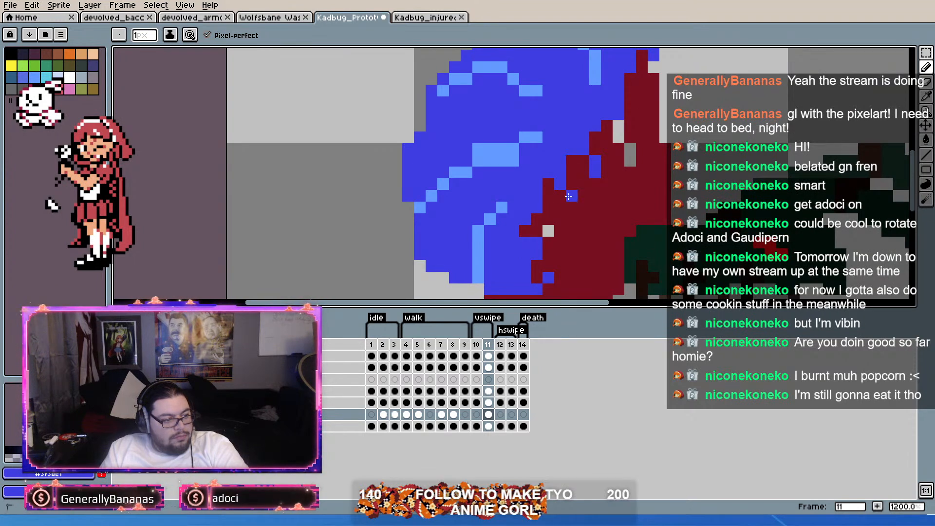
pyautogui.moveTo(619, 127); pyautogui.dragTo(629, 156)
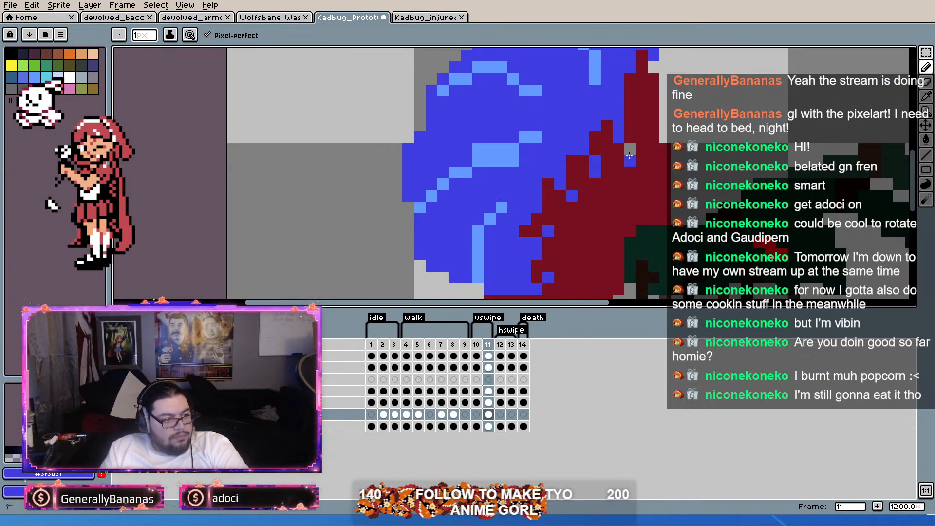
pyautogui.press('-')
pyautogui.press('-')
pyautogui.press('-')
pyautogui.press('-')
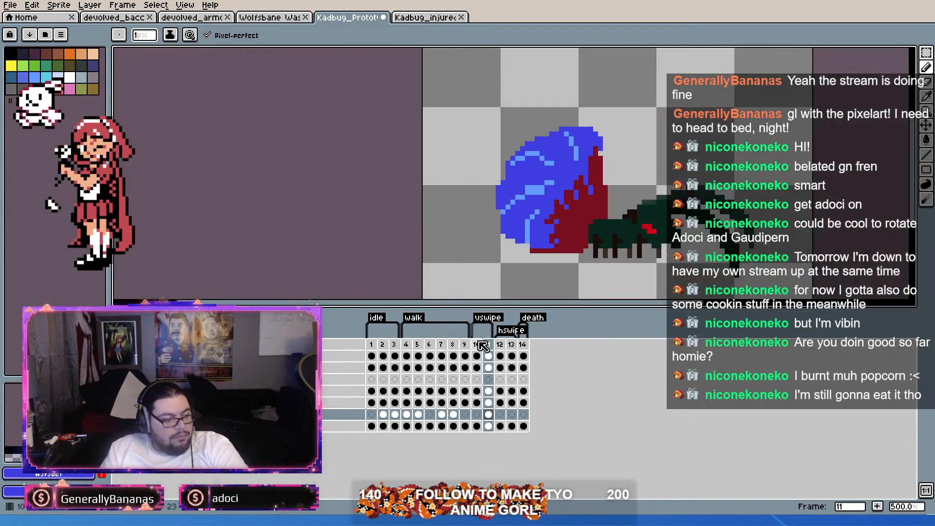
# Step: Thin the middle light blue highlight on frame 11's abdomen to a one-pixel line with dark blue and sample the light blue highlight colour
pyautogui.click(480, 344)
pyautogui.moveTo(480, 343)
pyautogui.mouseDown()
pyautogui.moveTo(497, 344)
pyautogui.moveTo(481, 343)
pyautogui.moveTo(489, 343)
pyautogui.mouseUp()
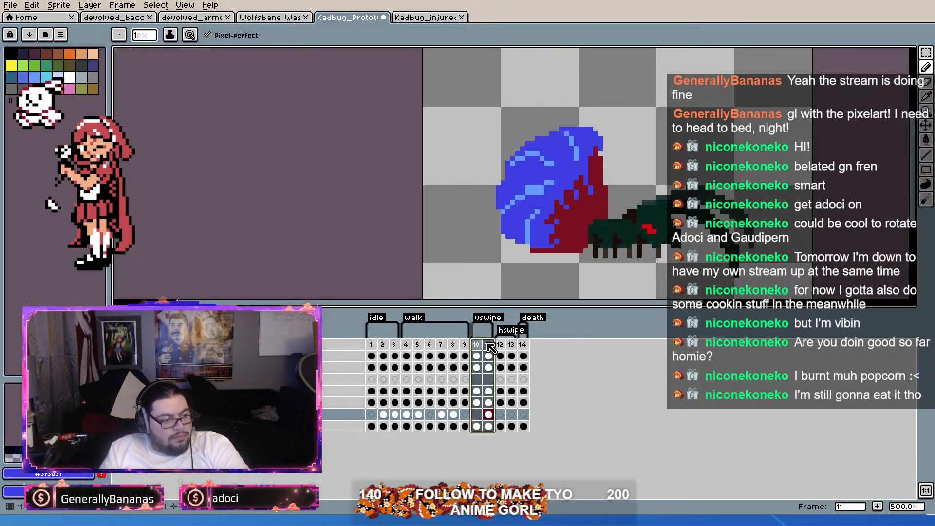
pyautogui.click(491, 345)
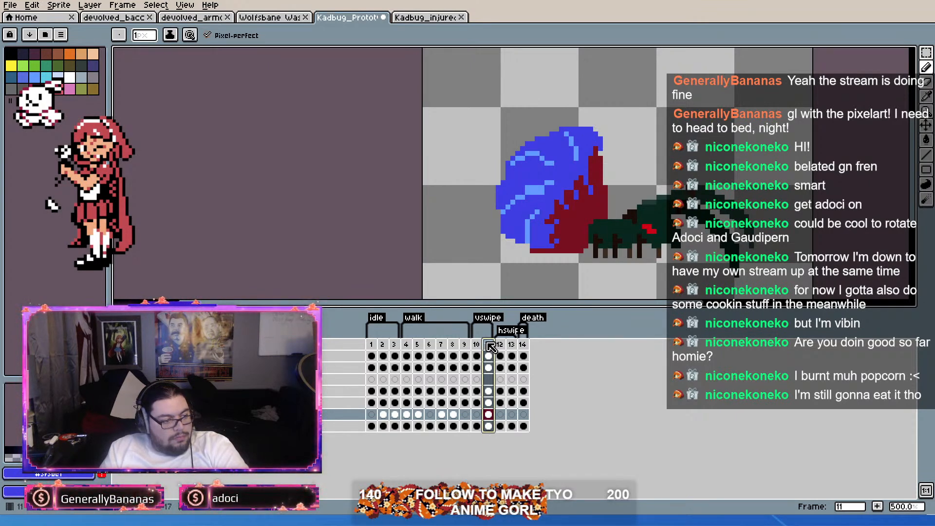
pyautogui.scroll(2, 536, 193)
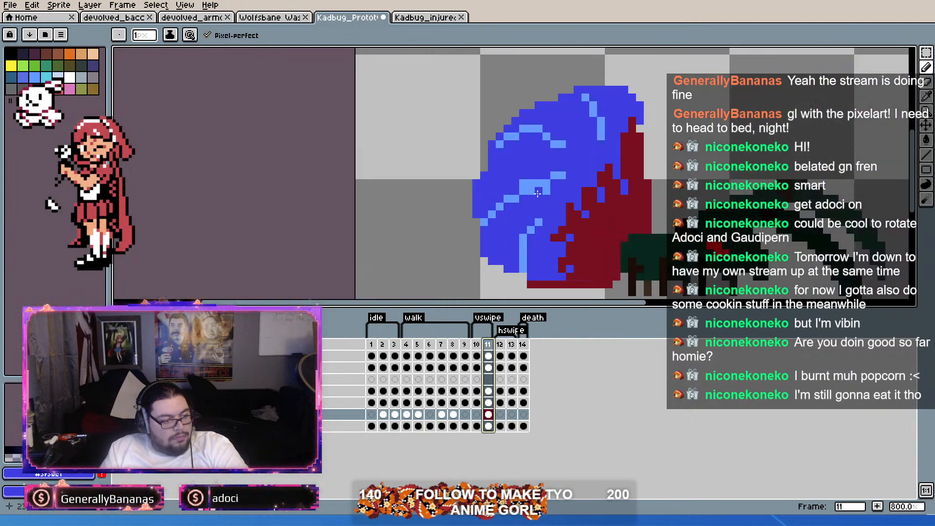
pyautogui.scroll(2, 539, 169)
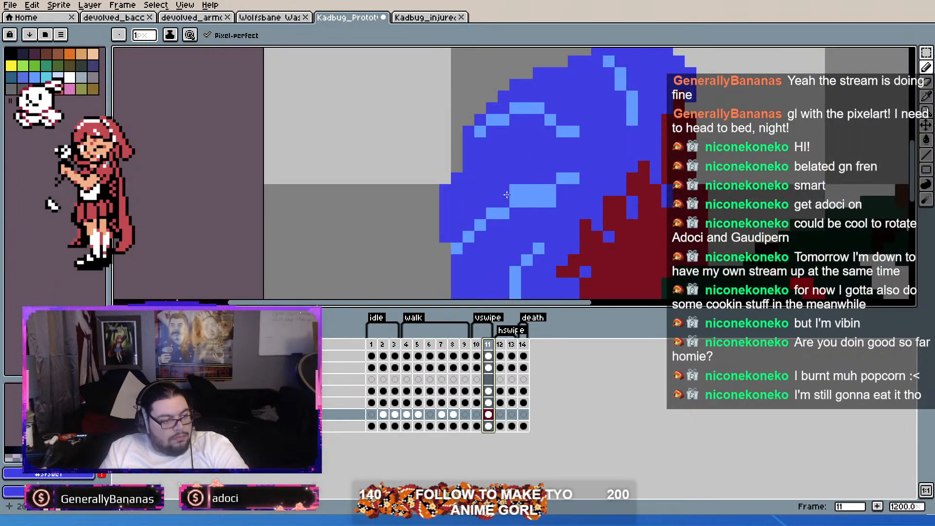
pyautogui.click(538, 201)
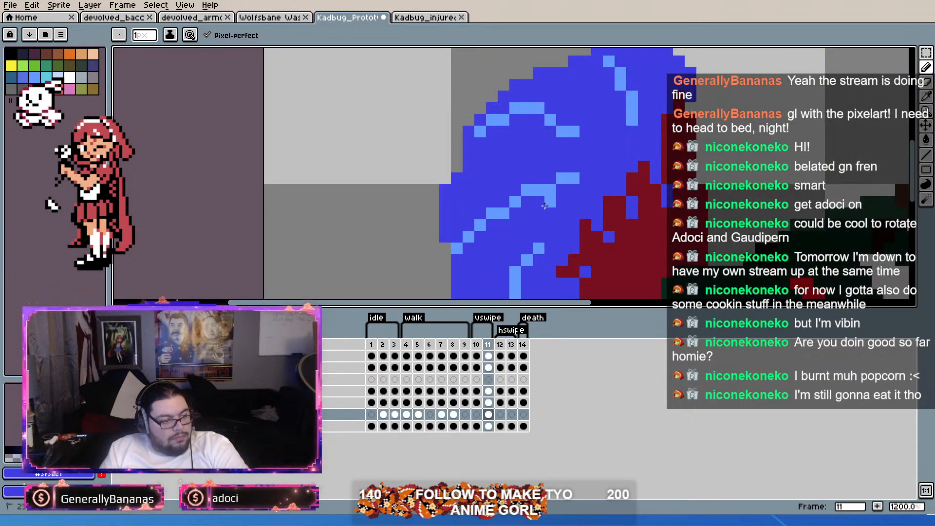
pyautogui.scroll(-2, 536, 201)
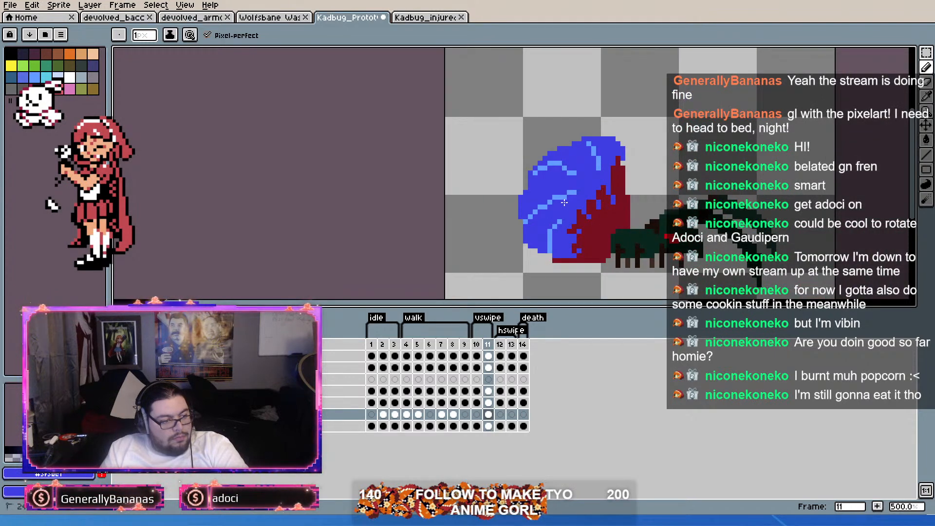
pyautogui.scroll(3, 594, 147)
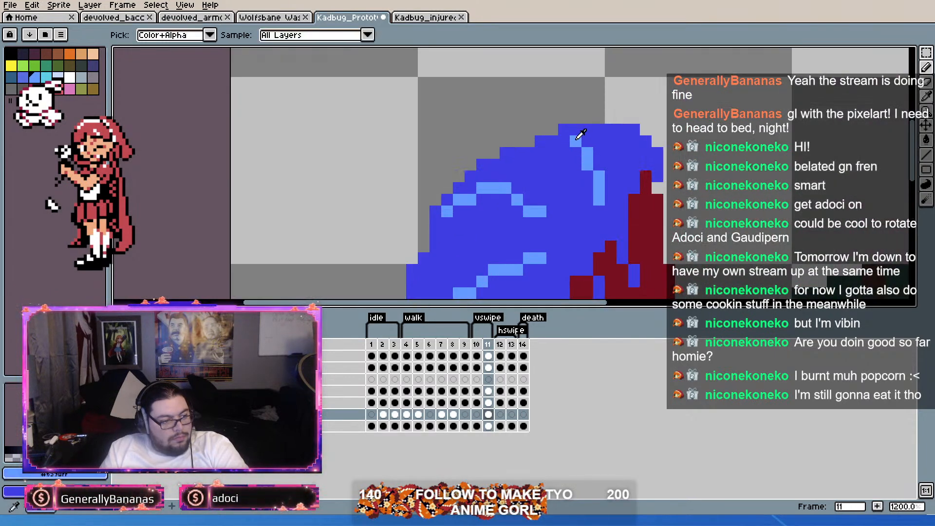
pyautogui.scroll(-2, 567, 128)
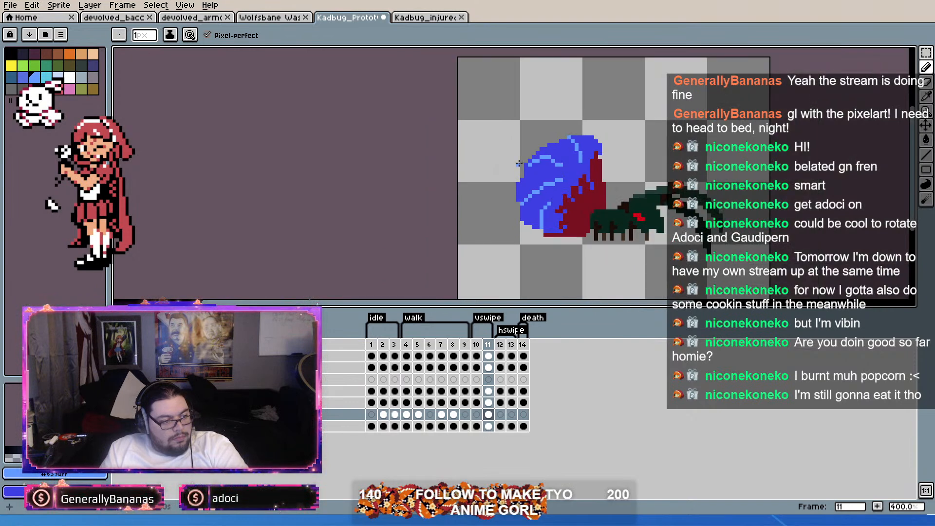
# Step: Compare the abdomen's shape and highlights between vswipe frames 10 and 11
pyautogui.scroll(2, 526, 165)
pyautogui.scroll(-3, 532, 169)
pyautogui.scroll(1, 613, 168)
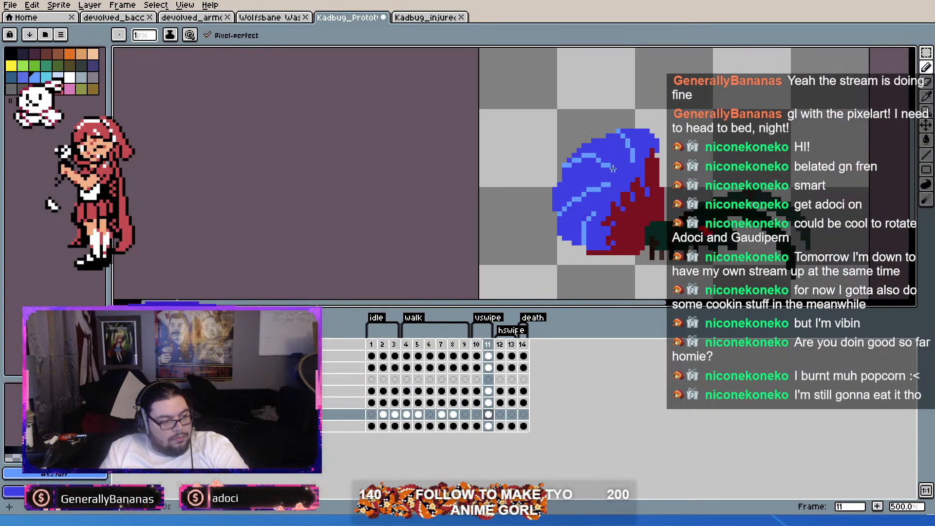
pyautogui.scroll(2, 647, 228)
pyautogui.scroll(-2, 640, 214)
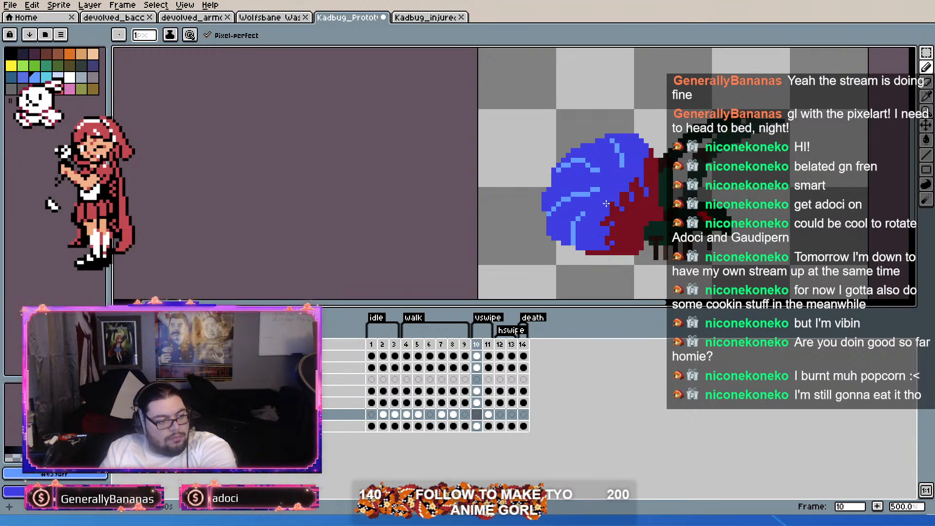
pyautogui.press('Left')
pyautogui.press('Right')
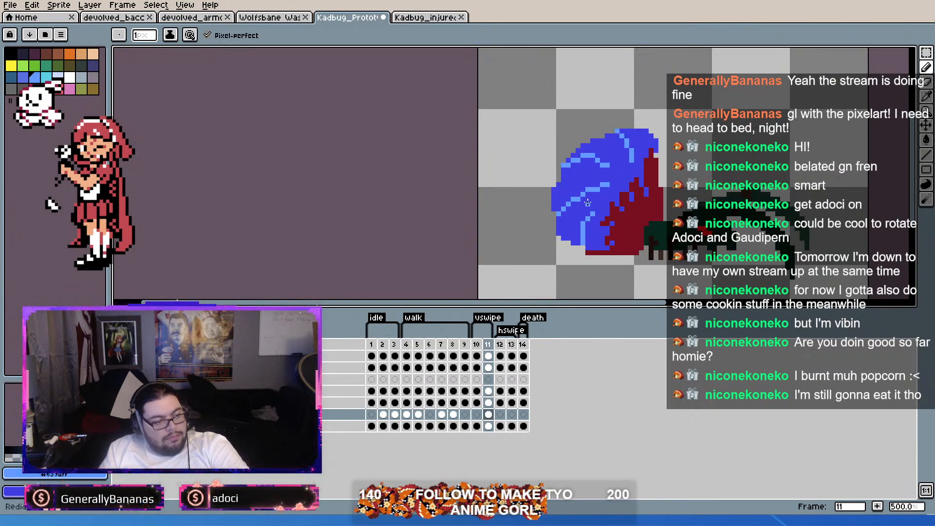
pyautogui.press('Left')
pyautogui.press('Right')
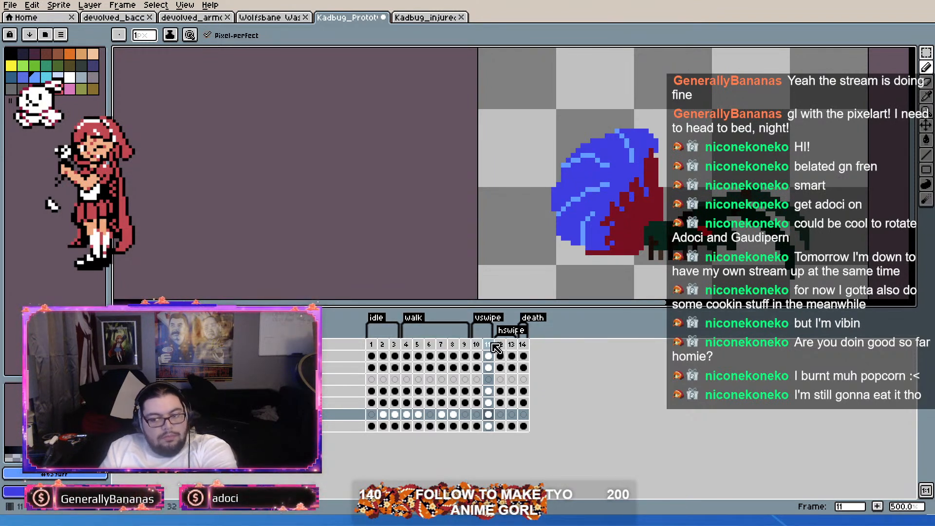
# Step: Duplicate frame 11 to add a third vswipe frame as frame 12
pyautogui.hotkey('alt', 'n')
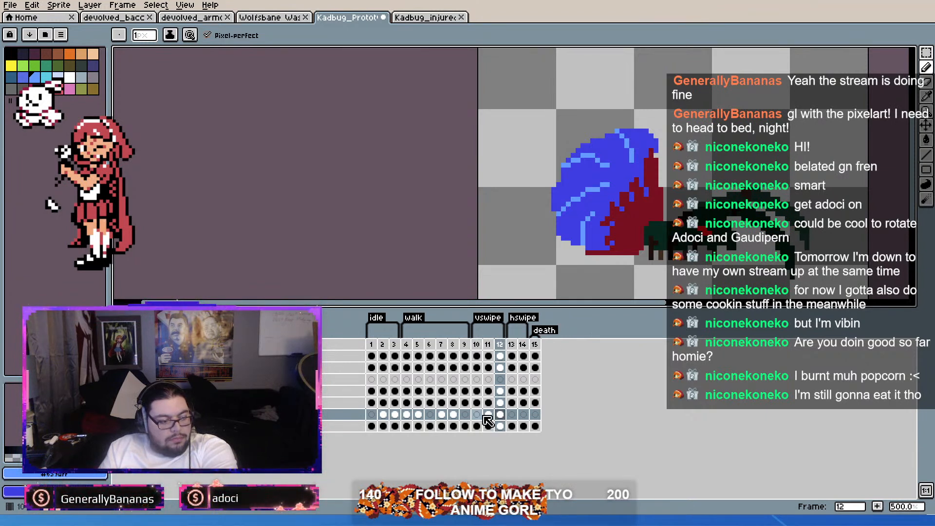
pyautogui.click(384, 416)
pyautogui.click(500, 415)
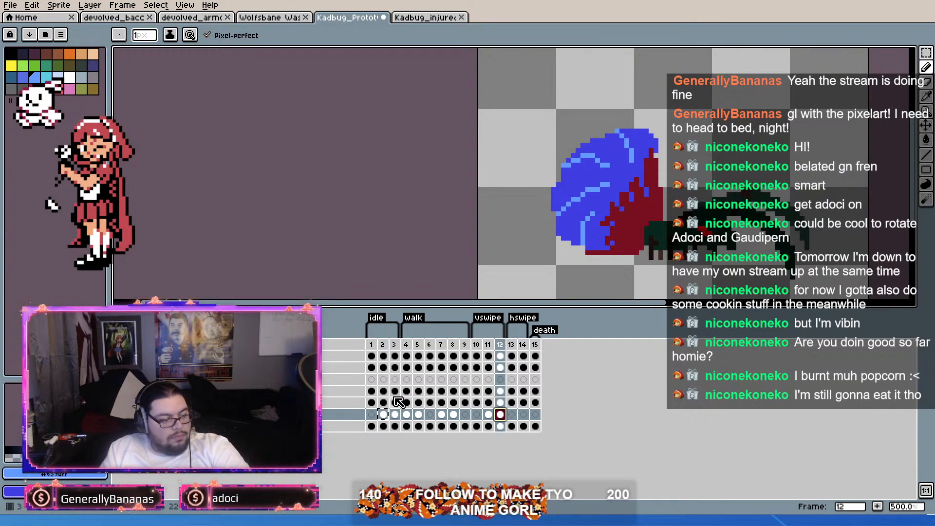
# Step: Select the blue abdomen together with its light blue highlights on frame 10's cel with the Magic Wand and copy it
pyautogui.click(375, 403)
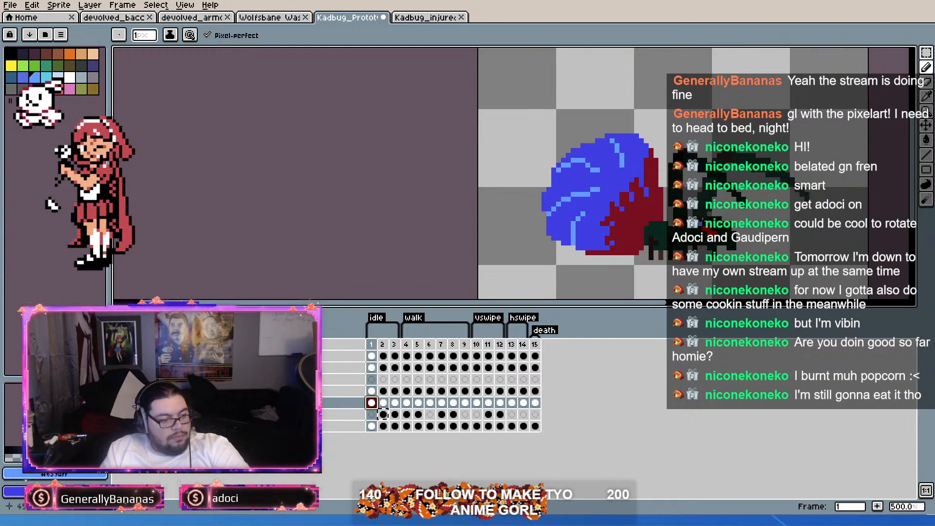
pyautogui.click(482, 404)
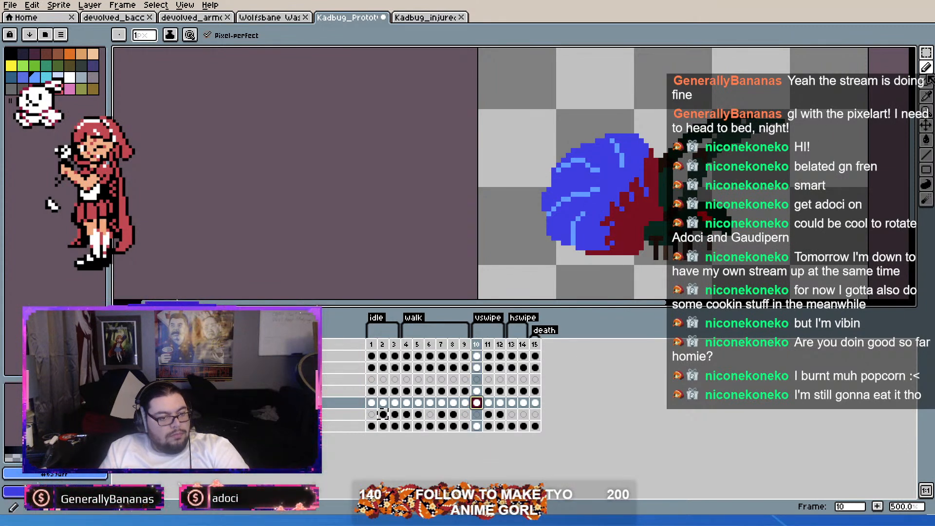
pyautogui.click(928, 54)
pyautogui.press('w')
pyautogui.click(592, 175)
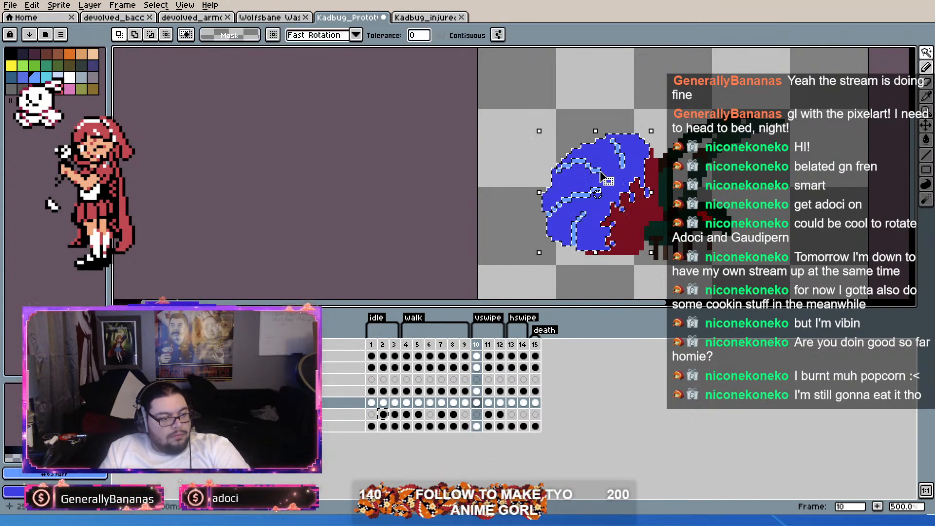
pyautogui.scroll(2, 596, 170)
pyautogui.scroll(2, 596, 171)
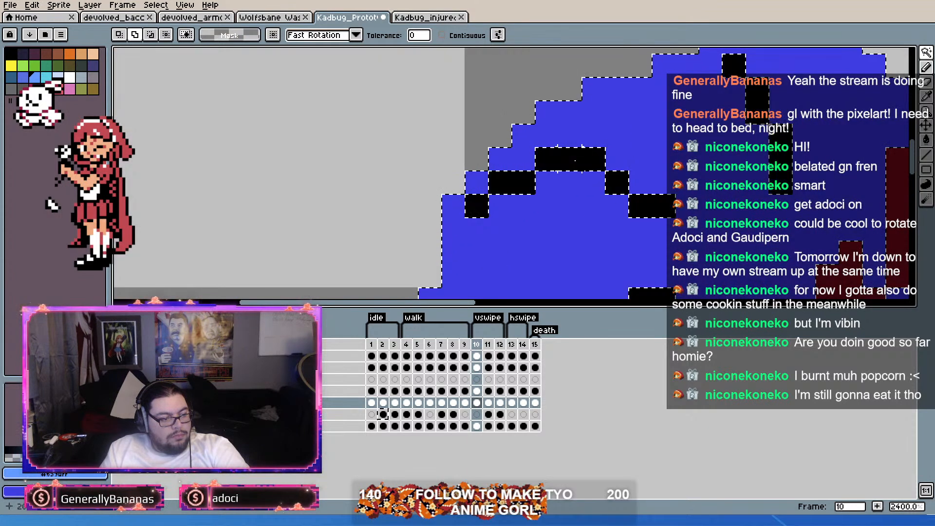
pyautogui.scroll(-3, 580, 169)
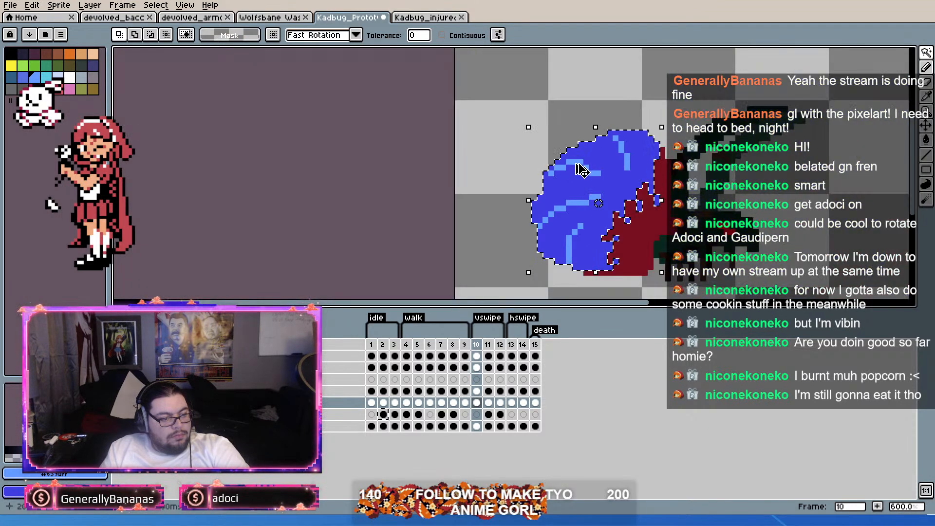
# Step: Delete the blue abdomen cel on frame 12 and paste the copied frame 10 abdomen in its place
pyautogui.click(500, 415)
pyautogui.click(587, 285)
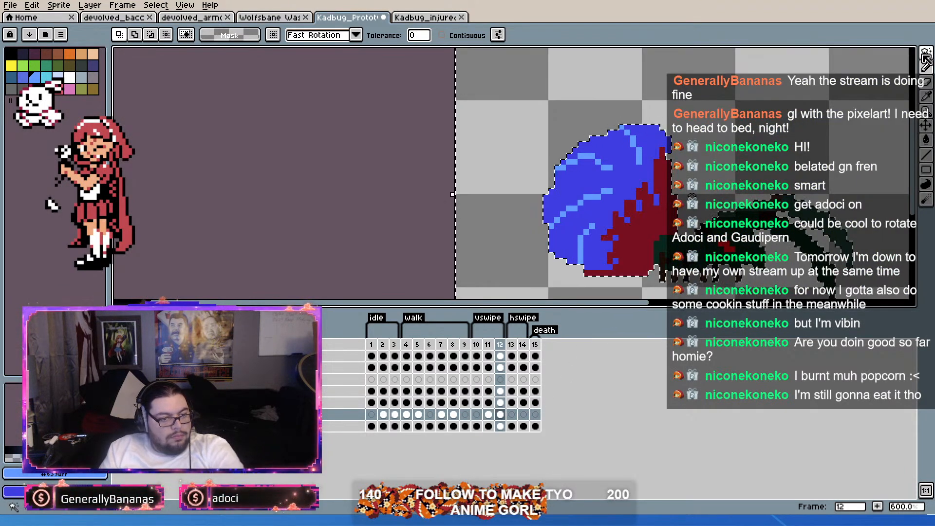
pyautogui.click(500, 414)
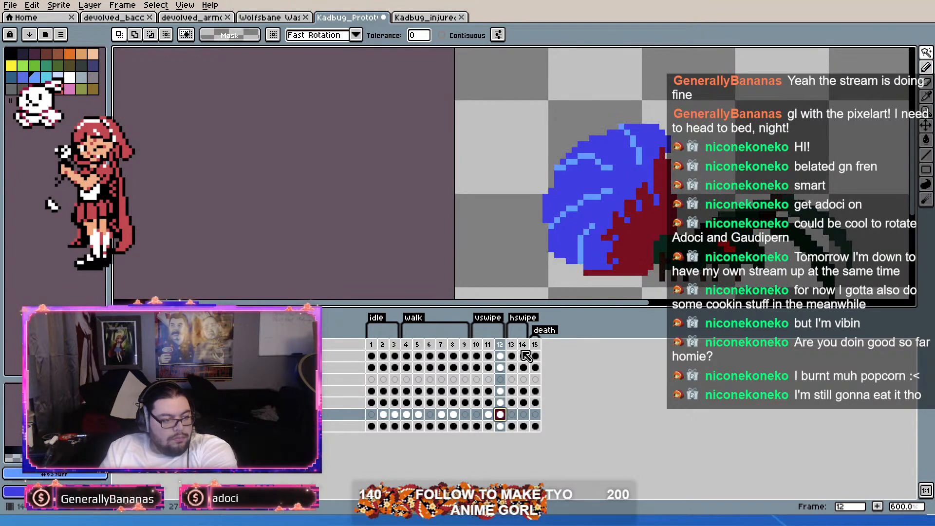
pyautogui.press('Delete')
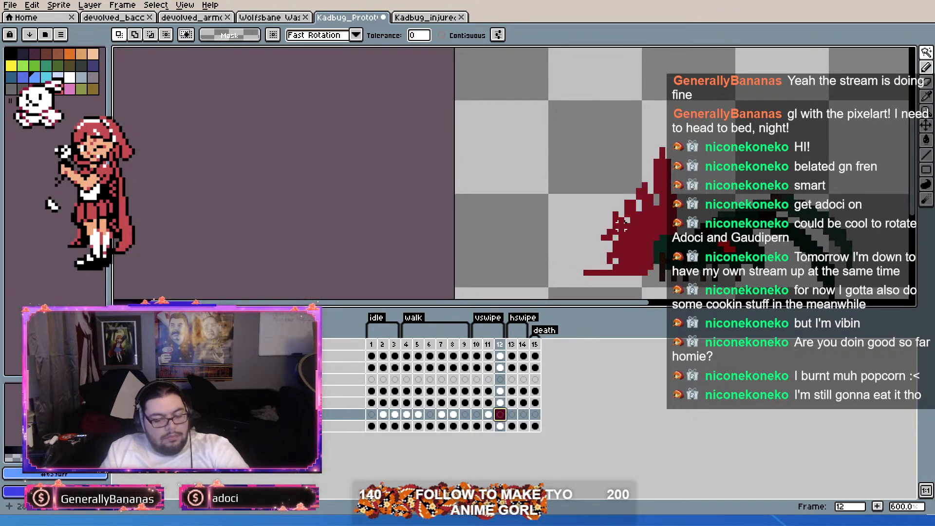
pyautogui.hotkey('ctrl', 'v')
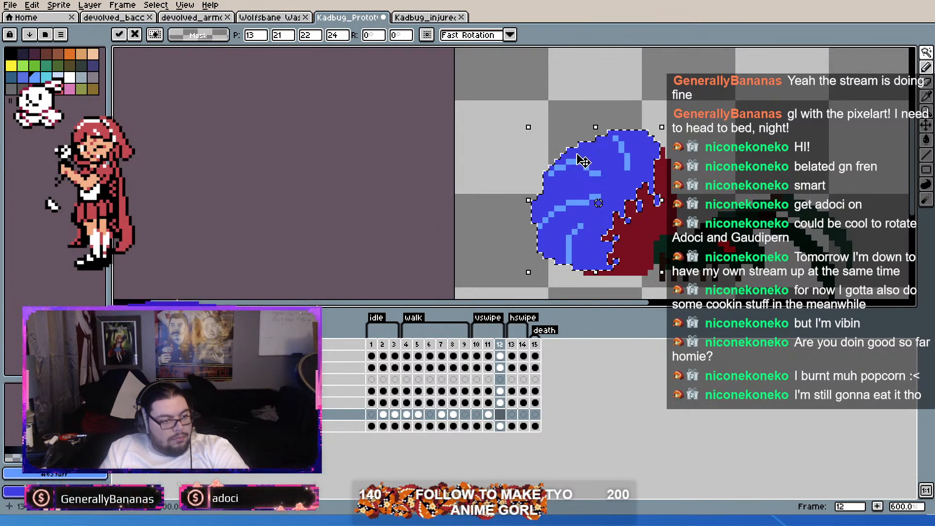
# Step: Stretch the pasted abdomen on frame 12 to 23 pixels wide, squash its top down to 23 pixels high, and clear the selection
pyautogui.moveTo(529, 199); pyautogui.dragTo(522, 200)
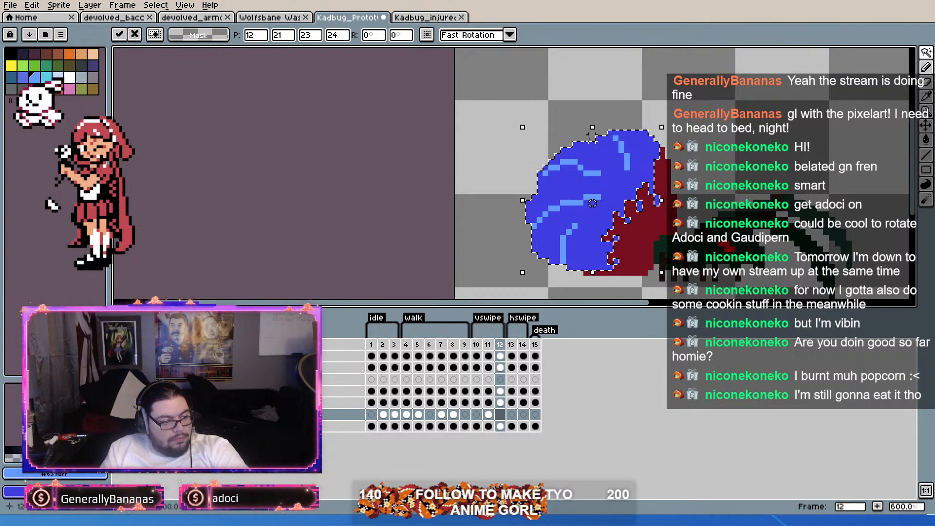
pyautogui.moveTo(591, 128); pyautogui.dragTo(591, 134)
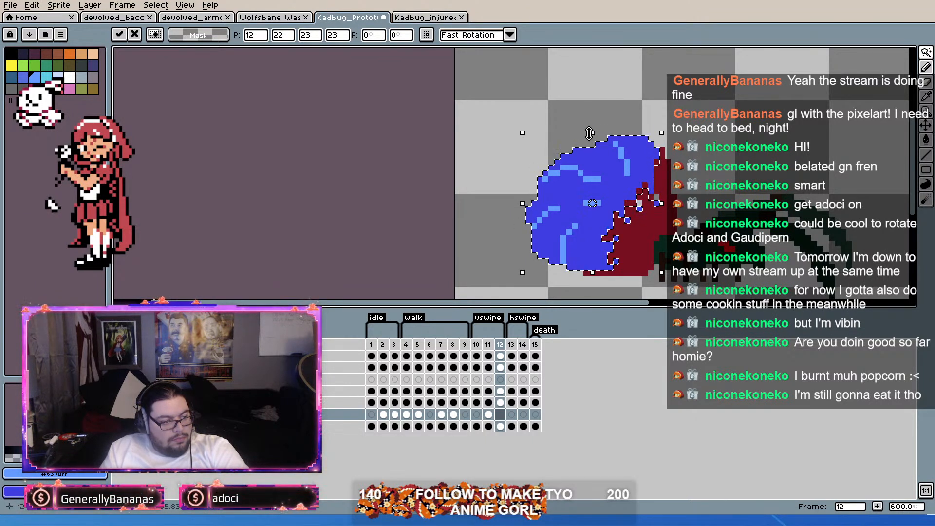
pyautogui.click(929, 52)
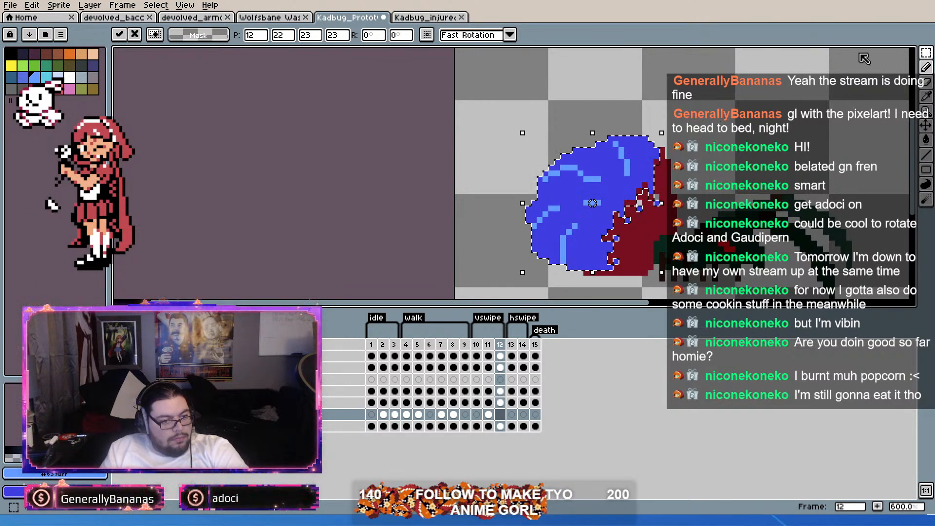
pyautogui.click(861, 55)
pyautogui.hotkey('ctrl', 'd')
# Step: Repair frame 12's abdomen with the Pencil, extending the upper light blue highlight to the top edge and closing the middle one's gap
pyautogui.scroll(2, 598, 160)
pyautogui.press('i')
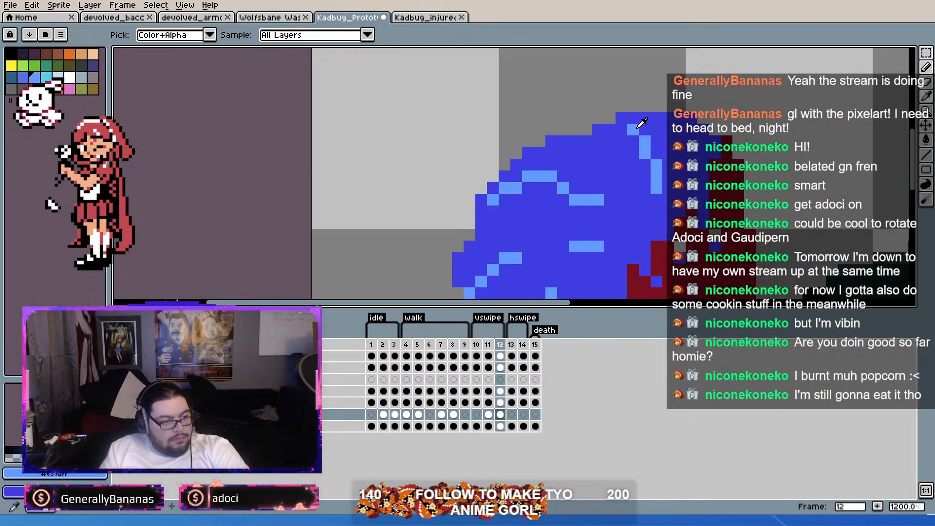
pyautogui.press('m')
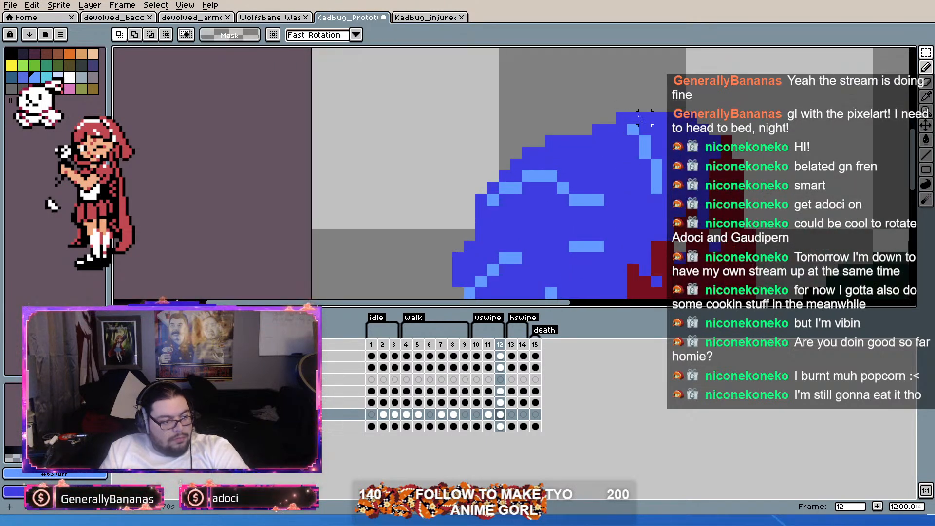
pyautogui.press('b')
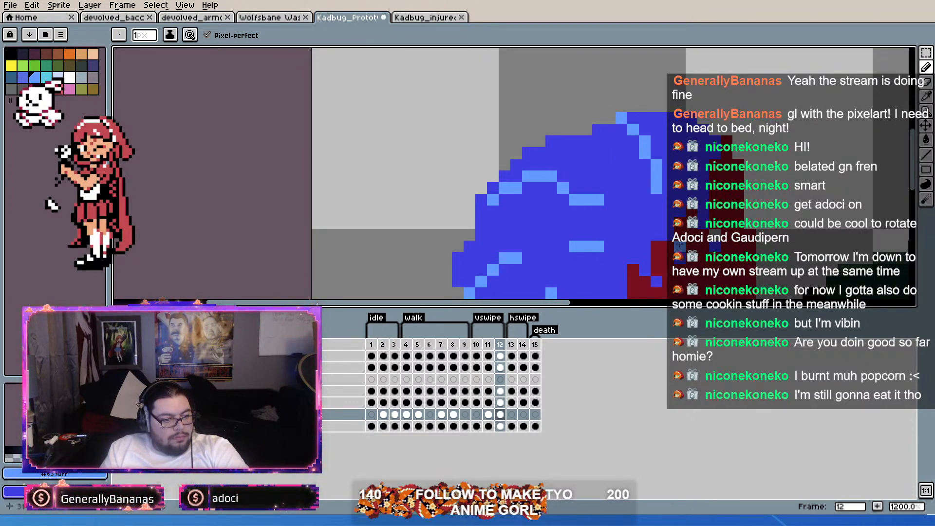
pyautogui.scroll(-5, 716, 234)
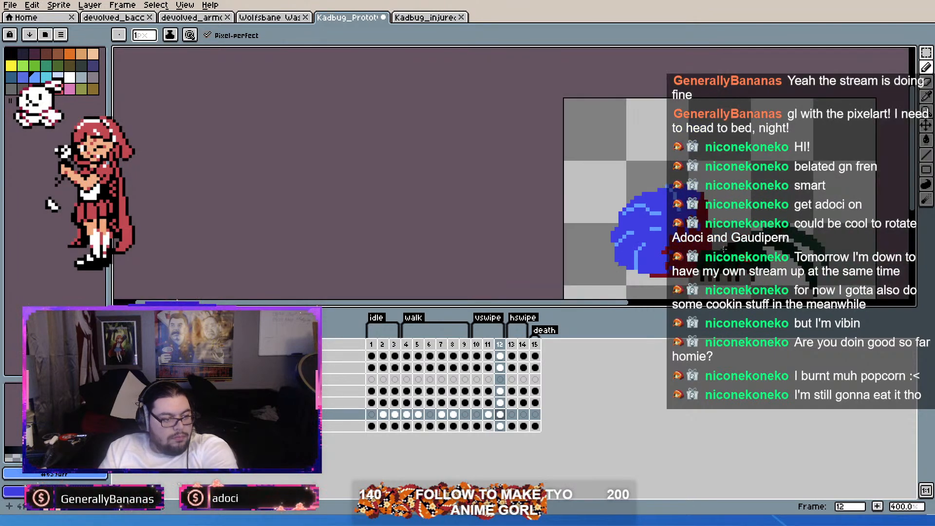
pyautogui.scroll(2, 706, 233)
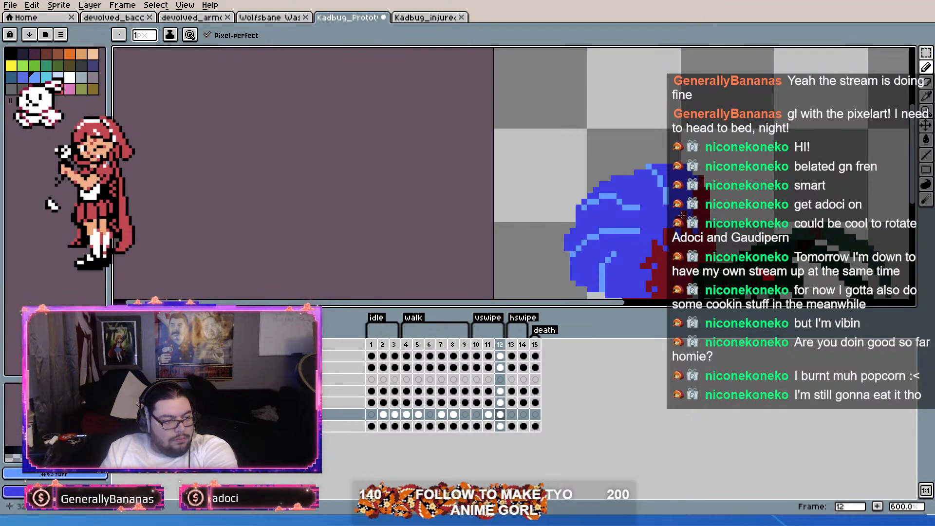
pyautogui.press('Left')
pyautogui.press('Right')
pyautogui.press('Right')
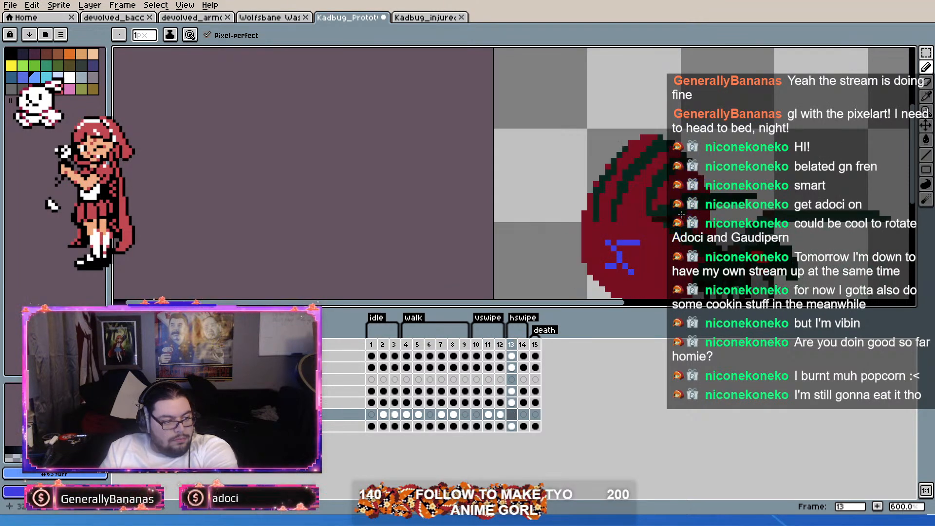
# Step: Duplicate frame 14 to add a third hswipe frame as frame 15
pyautogui.scroll(-1, 680, 215)
pyautogui.scroll(-1, 680, 182)
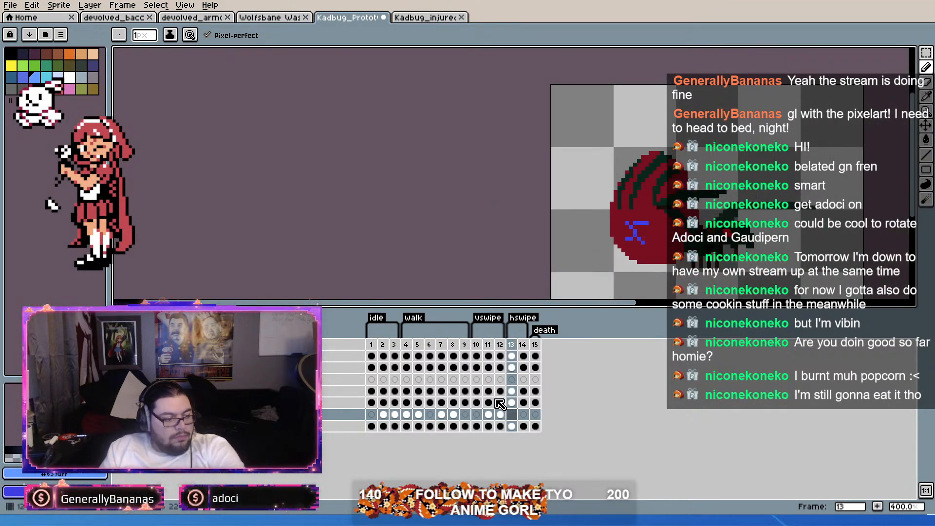
pyautogui.moveTo(477, 404); pyautogui.dragTo(500, 413)
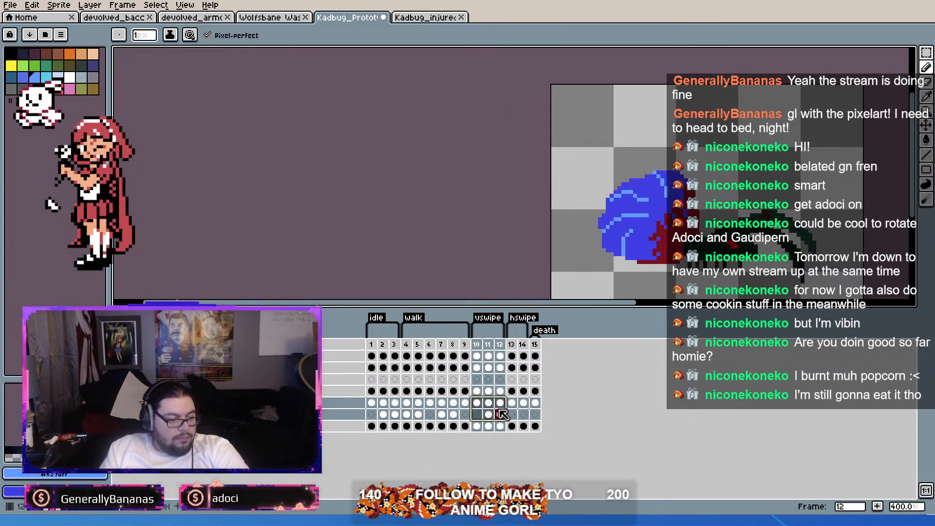
pyautogui.click(523, 345)
pyautogui.hotkey('alt', 'n')
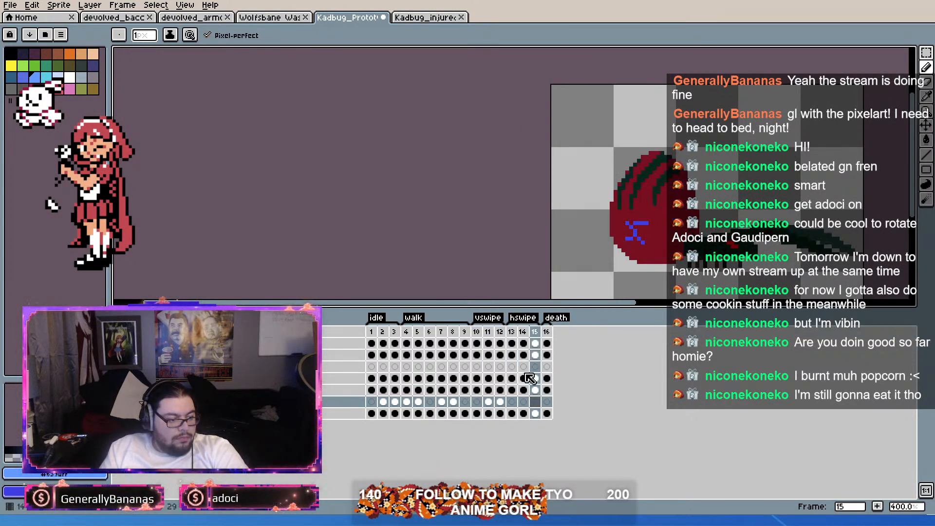
# Step: Copy the abdomen cels on both layers from vswipe frames 10 to 12 onto hswipe frames 13 to 15
pyautogui.moveTo(477, 390); pyautogui.dragTo(500, 402)
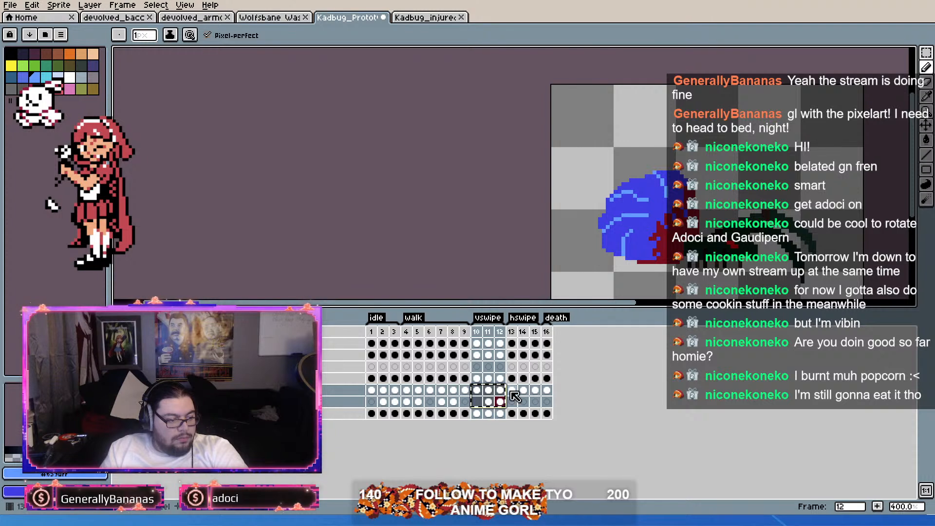
pyautogui.click(516, 387)
pyautogui.hotkey('ctrl', 'v')
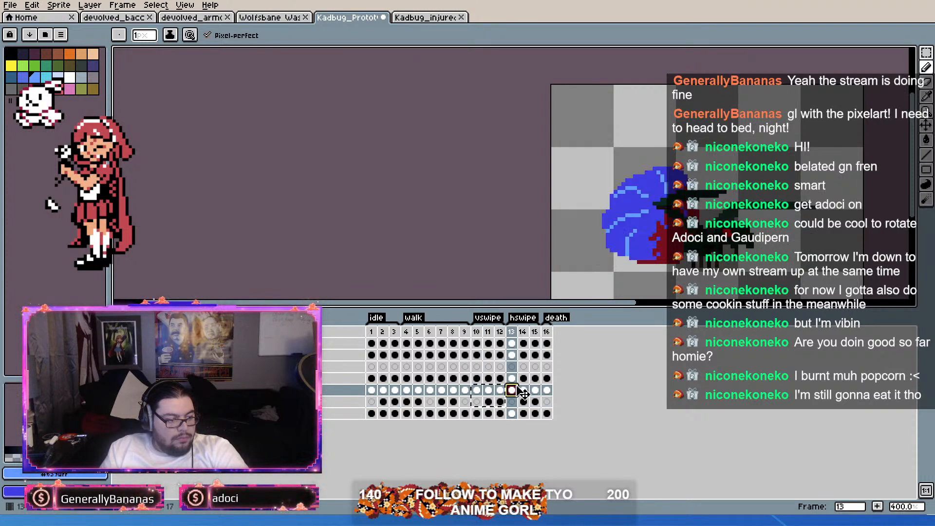
pyautogui.click(524, 391)
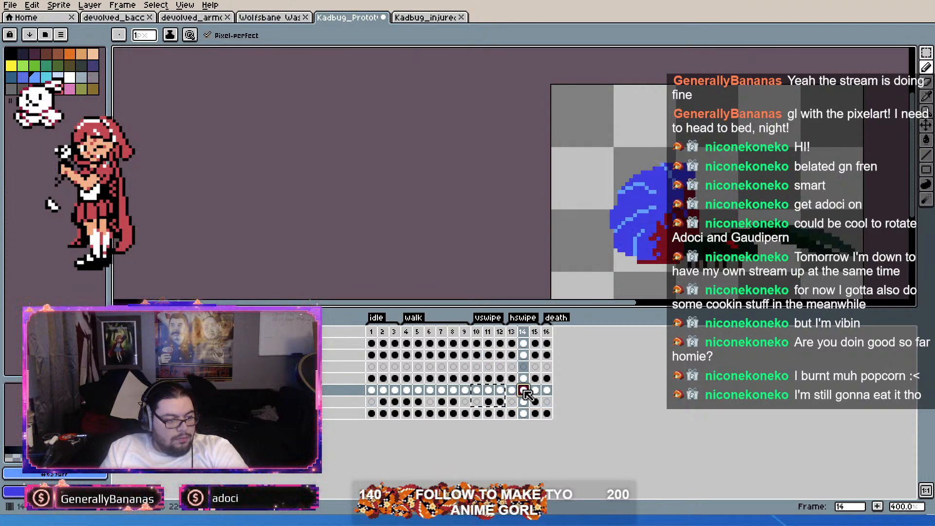
# Step: Copy the abdomen cel from idle frame 1 onto death frame 16 and select the abdomen layer
pyautogui.click(549, 332)
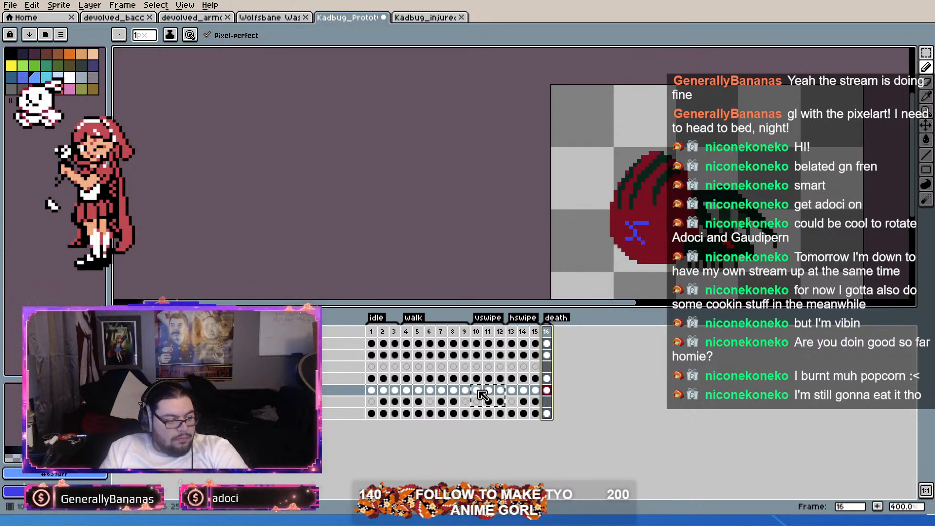
pyautogui.click(373, 391)
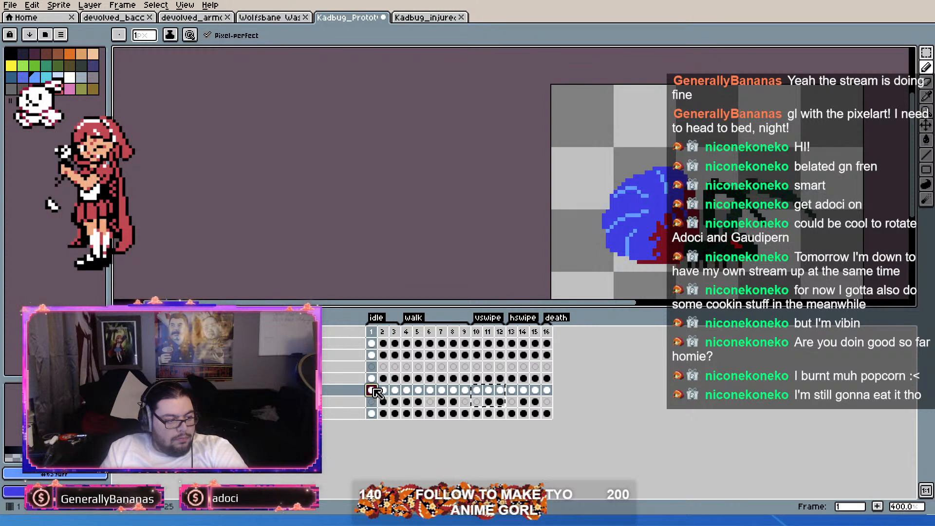
pyautogui.click(547, 390)
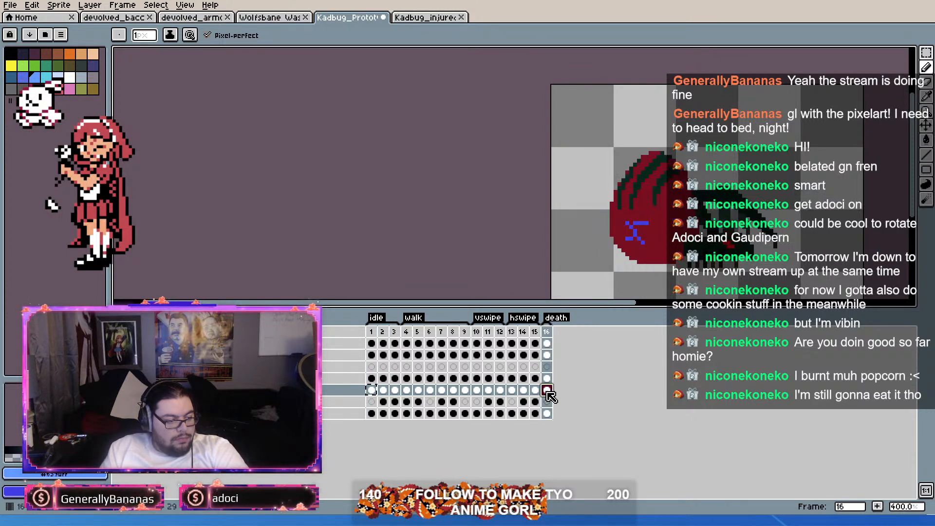
pyautogui.hotkey('ctrl', 'v')
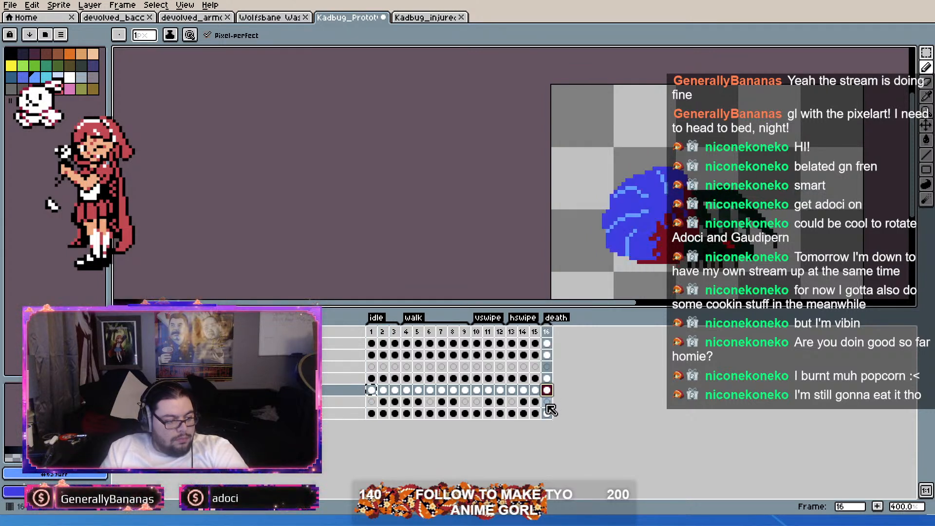
pyautogui.click(343, 391)
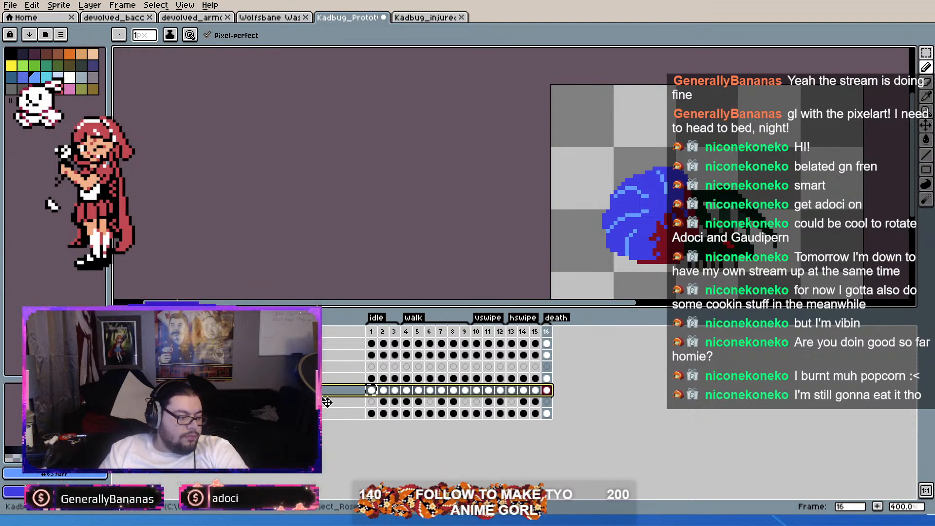
# Step: Merge the selected abdomen layer with the layer directly below it and save the Kadbug prototype sprite
pyautogui.hotkey('ctrl', 'e')
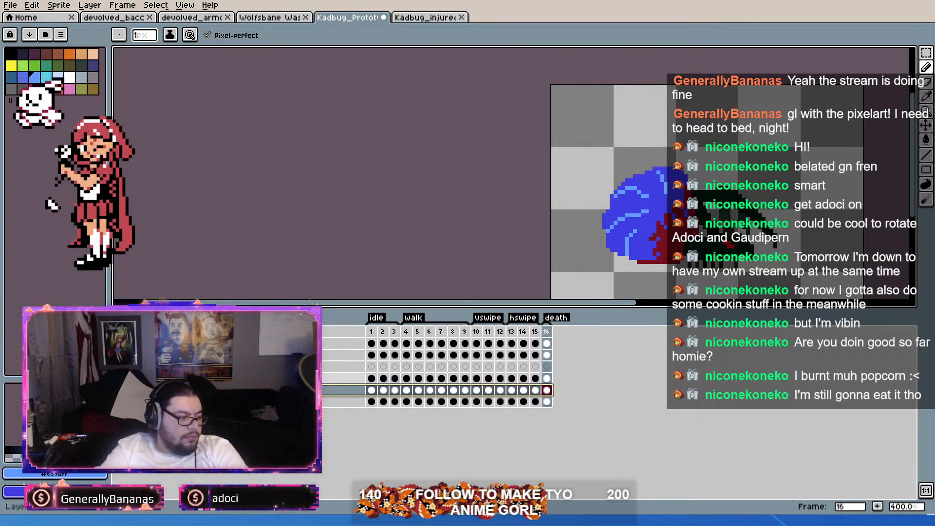
pyautogui.scroll(-2, 541, 275)
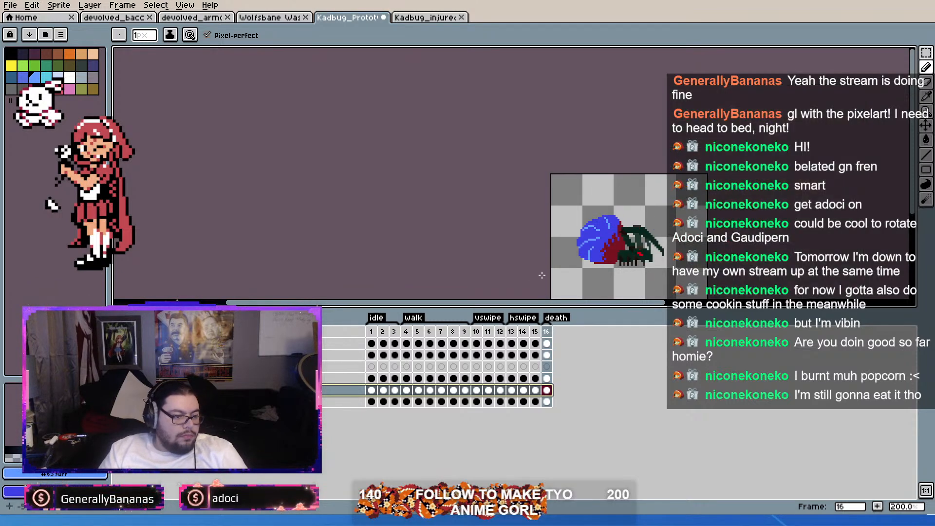
pyautogui.scroll(2, 708, 284)
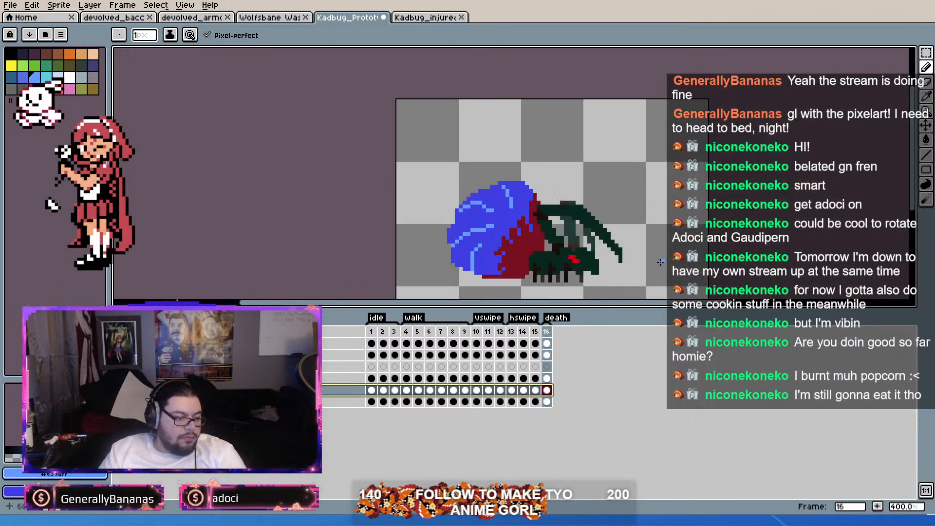
pyautogui.click(371, 333)
pyautogui.moveTo(384, 338); pyautogui.dragTo(507, 333)
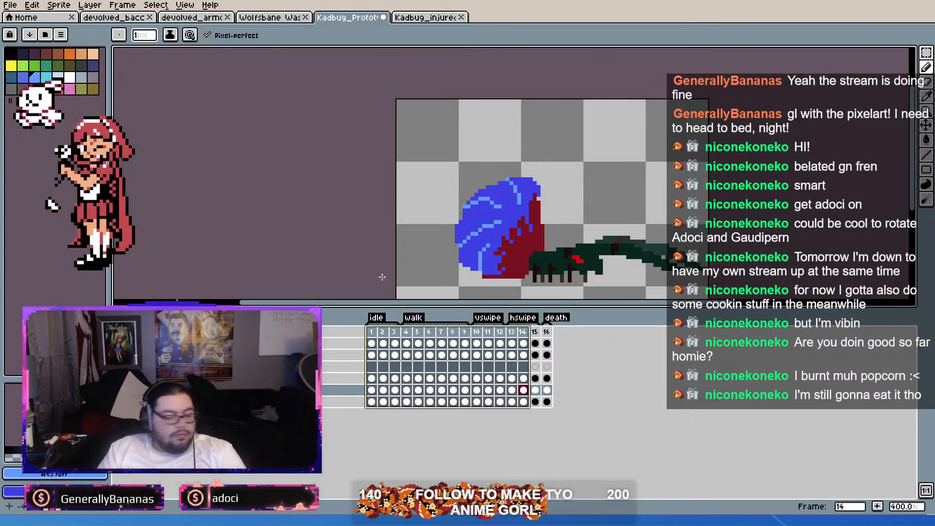
pyautogui.hotkey('ctrl', 's')
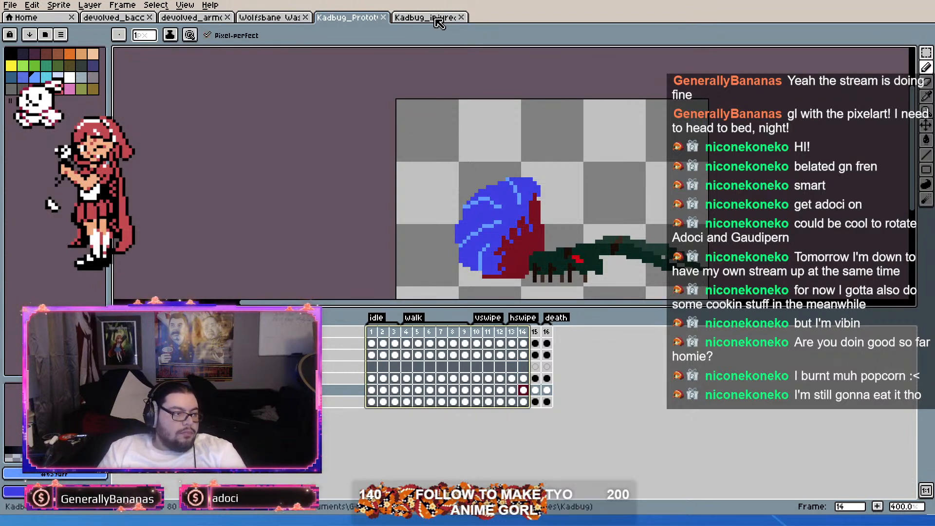
# Step: Close the Kadbug_injured sprite and save the Kadbug prototype under the name Gladid.aseprite
pyautogui.click(462, 18)
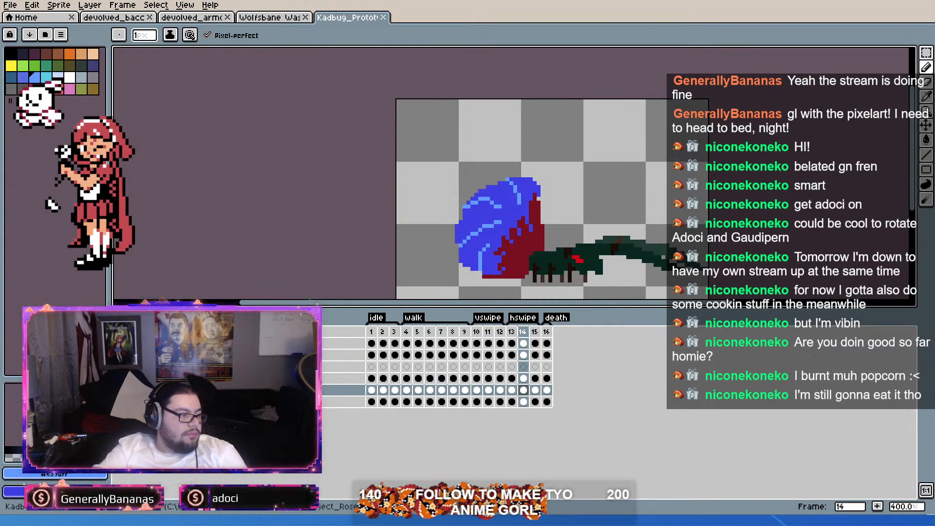
pyautogui.press('Return')
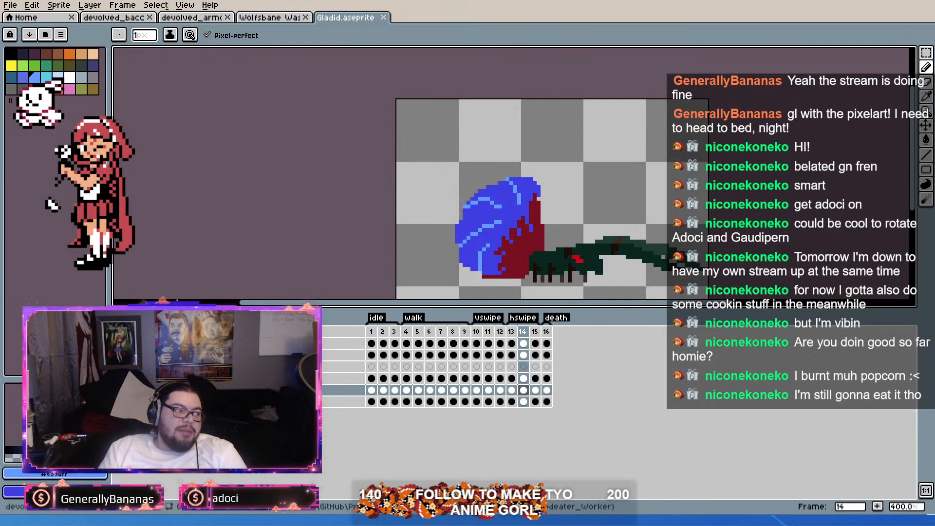
# Step: Examine the devolved_bacc and devolved_armo ant sprites and the whole Wolfsbane wasp sprite
pyautogui.click(116, 17)
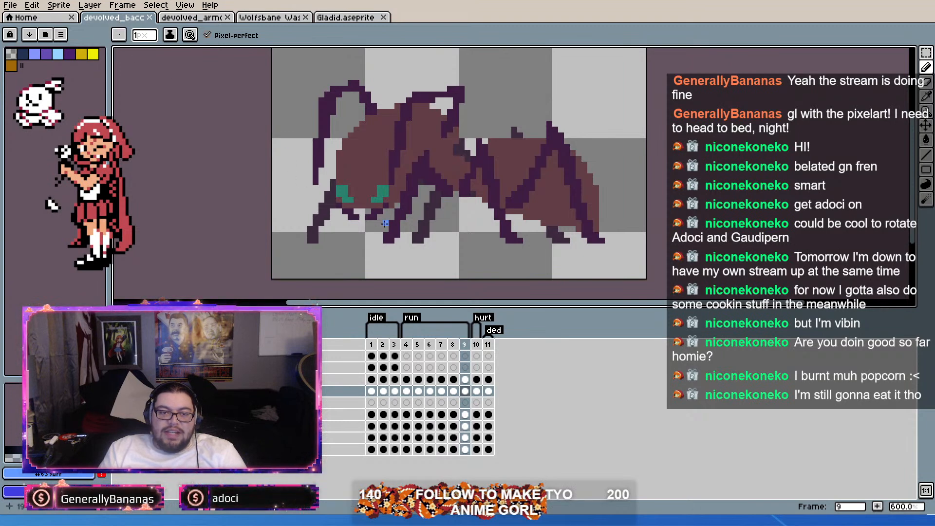
pyautogui.scroll(-2, 404, 194)
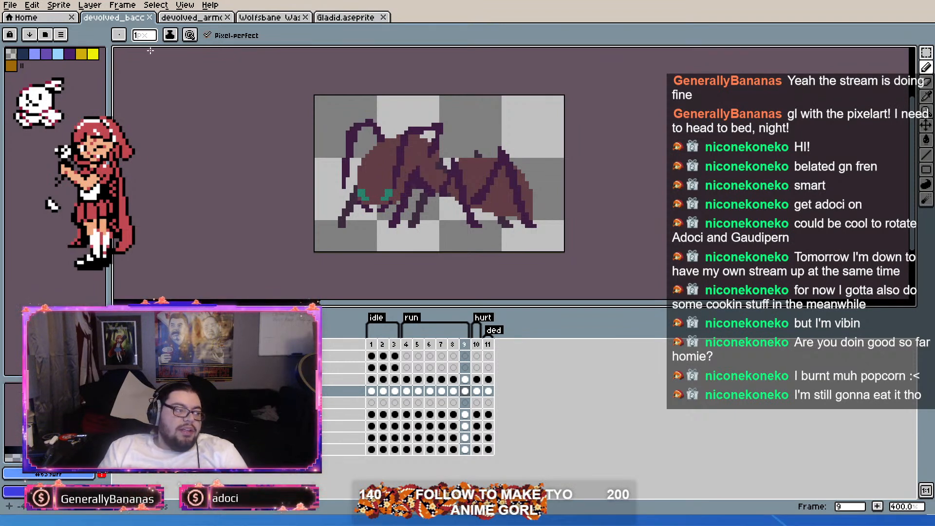
pyautogui.click(190, 20)
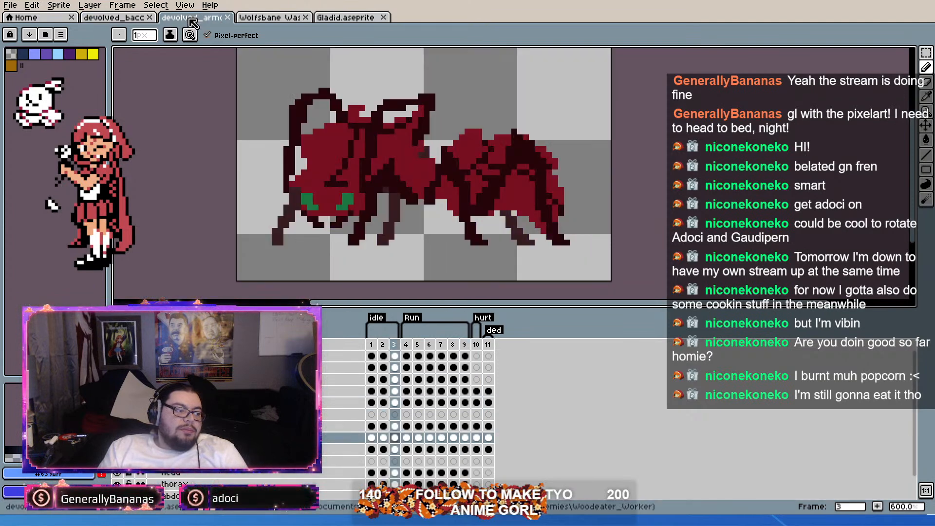
pyautogui.click(256, 18)
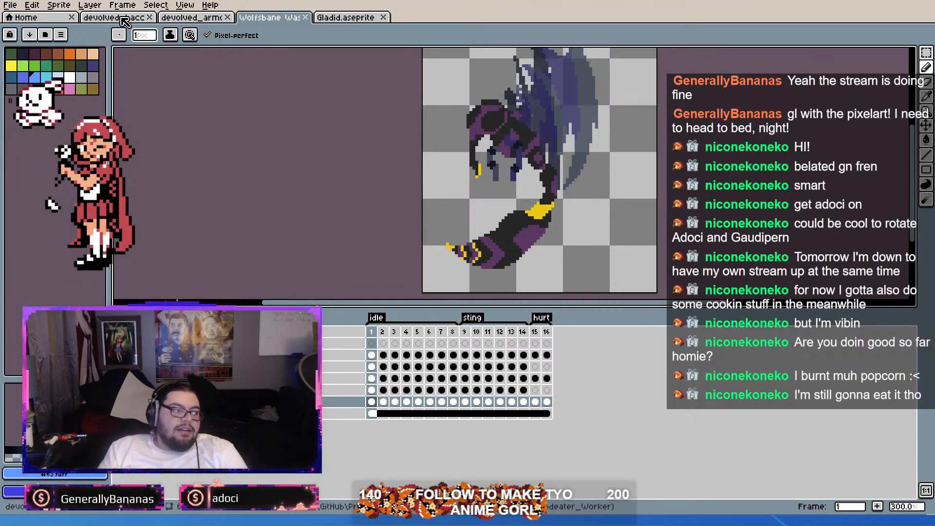
pyautogui.scroll(-3, 514, 144)
pyautogui.scroll(3, 514, 143)
pyautogui.moveTo(520, 124); pyautogui.dragTo(496, 148)
pyautogui.scroll(-2, 496, 147)
pyautogui.scroll(1, 513, 127)
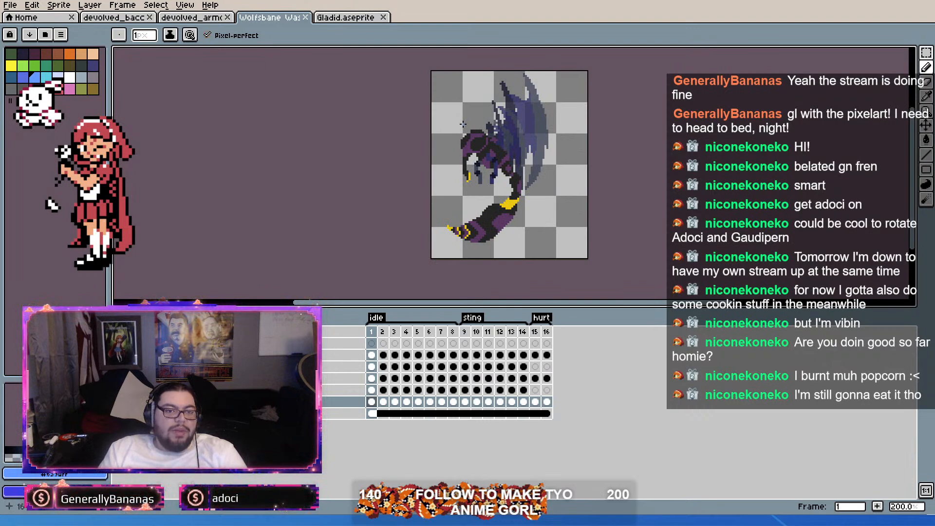
# Step: Compare the devolved_bacc ant sprite with the Wolfsbane wasp sprite
pyautogui.click(138, 18)
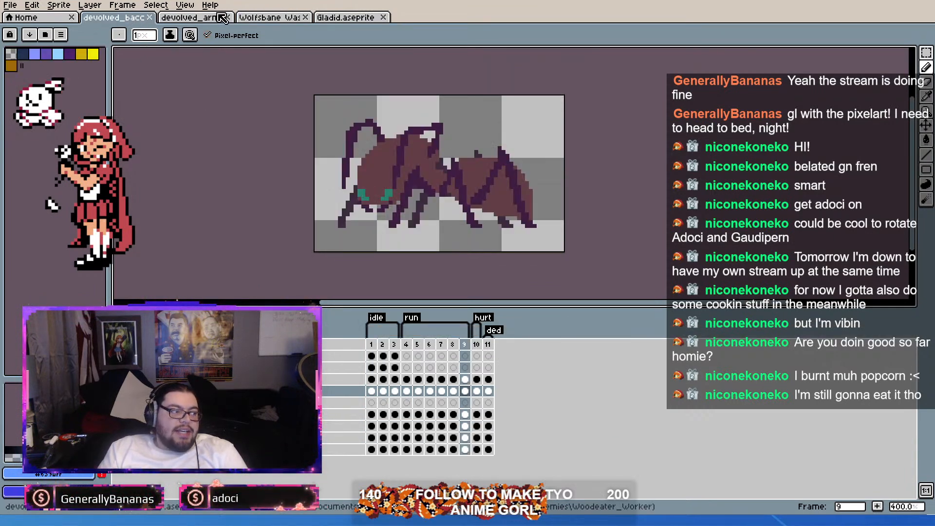
pyautogui.click(276, 20)
pyautogui.click(118, 19)
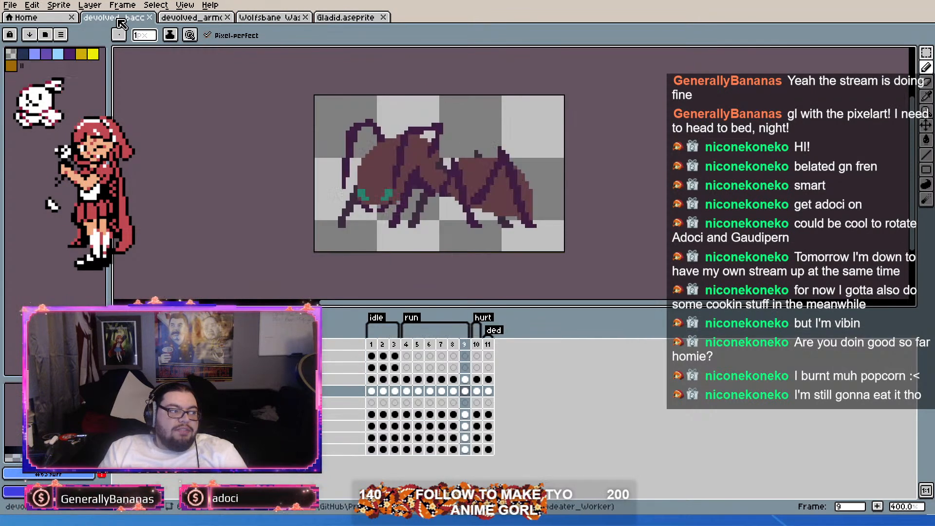
pyautogui.click(277, 20)
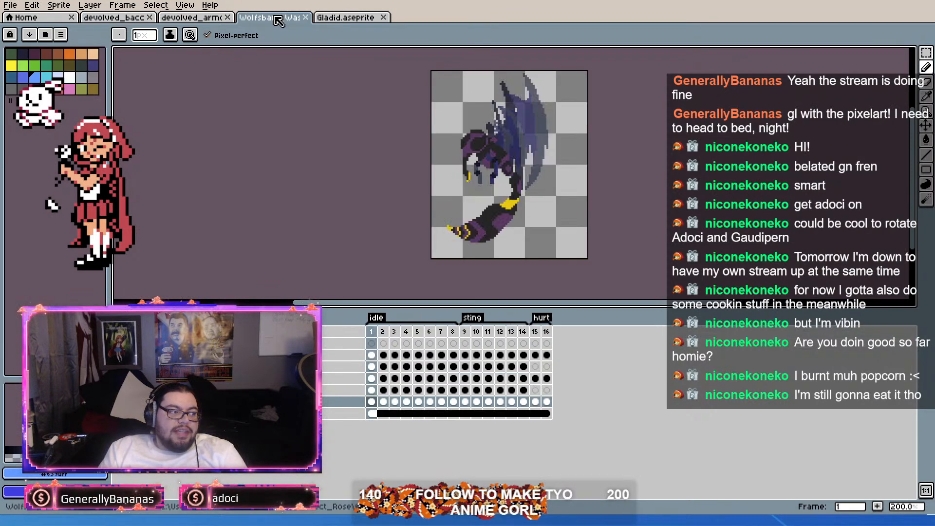
pyautogui.click(134, 19)
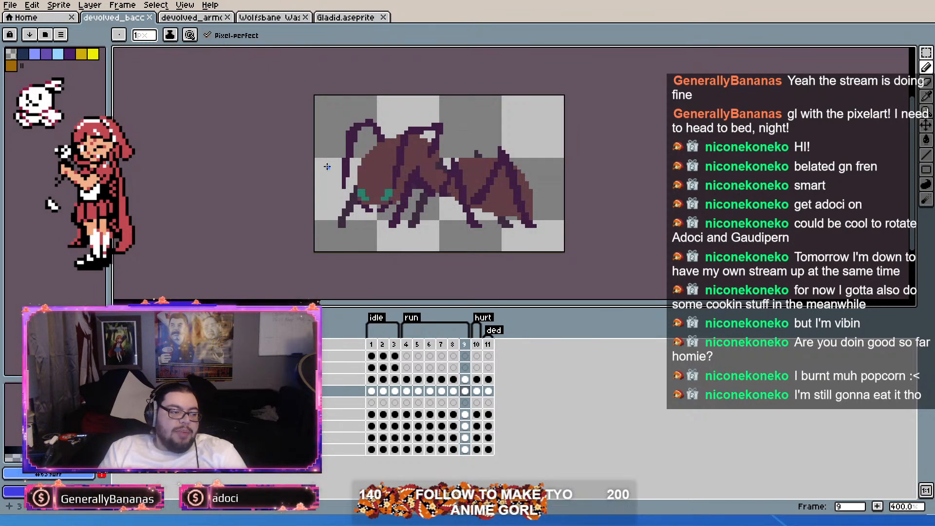
pyautogui.click(274, 18)
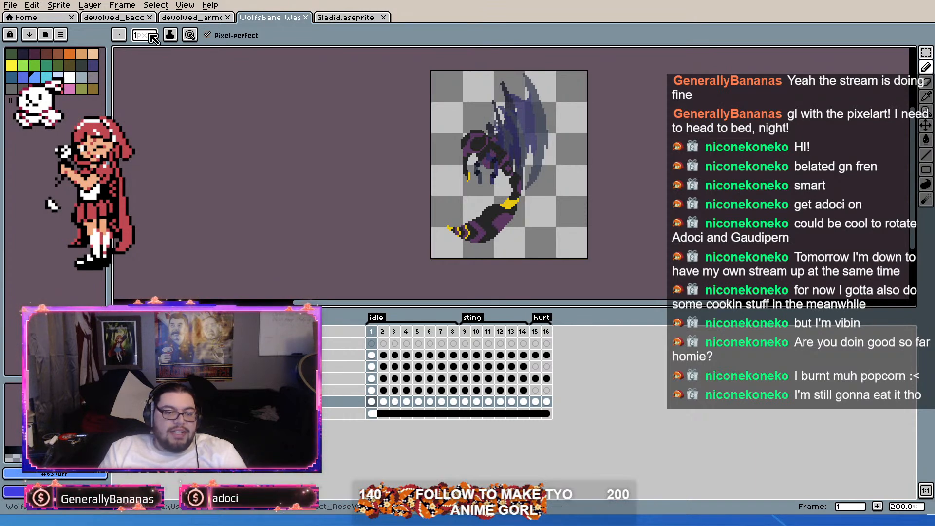
pyautogui.click(130, 20)
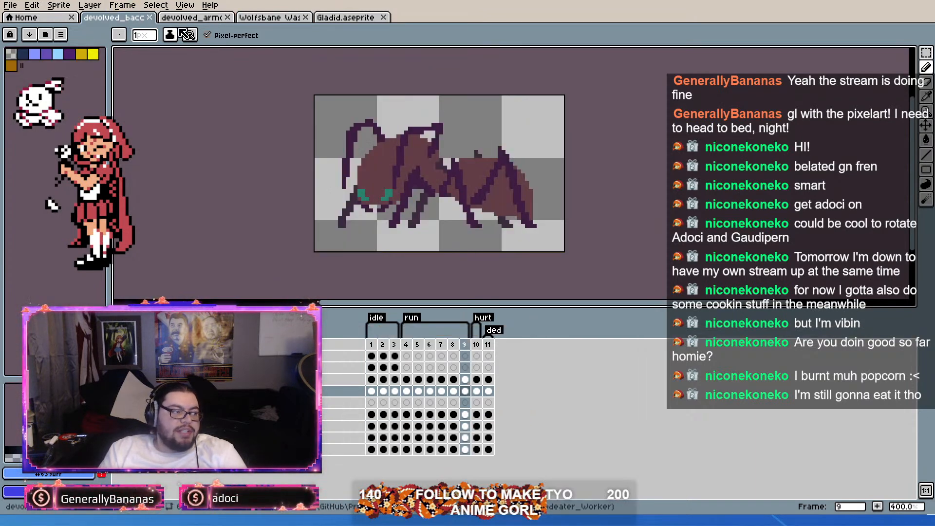
# Step: Review the devolved_armo ant against the Wolfsbane wasp, the Gladid sprite and the devolved_bacc ant
pyautogui.click(188, 20)
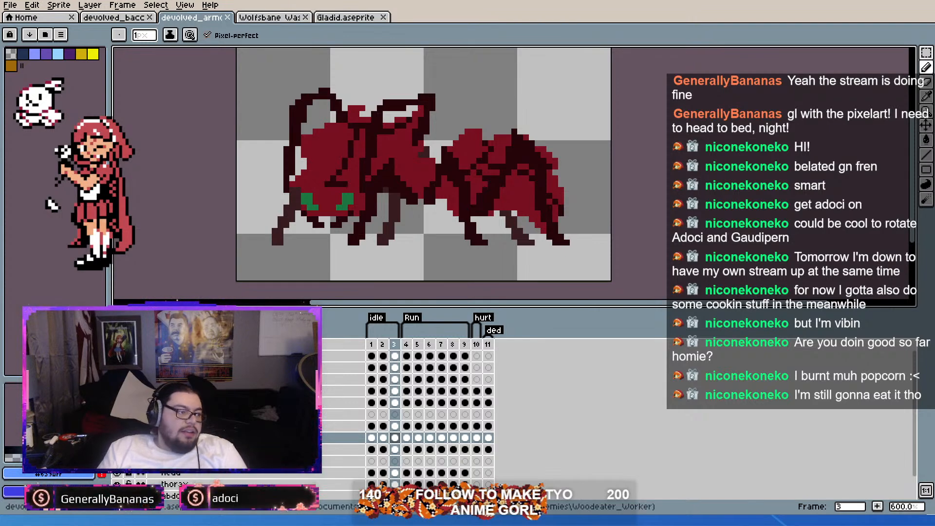
pyautogui.click(278, 18)
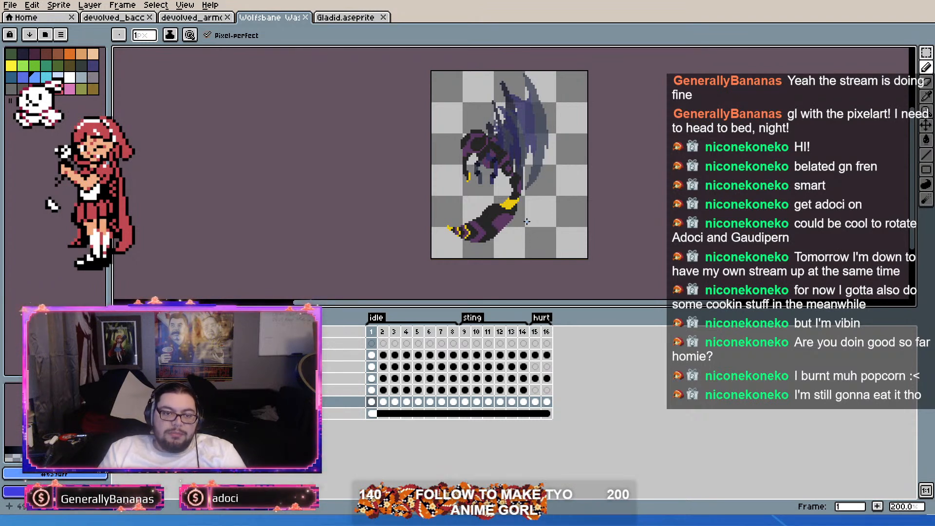
pyautogui.click(343, 20)
pyautogui.click(201, 21)
pyautogui.click(340, 21)
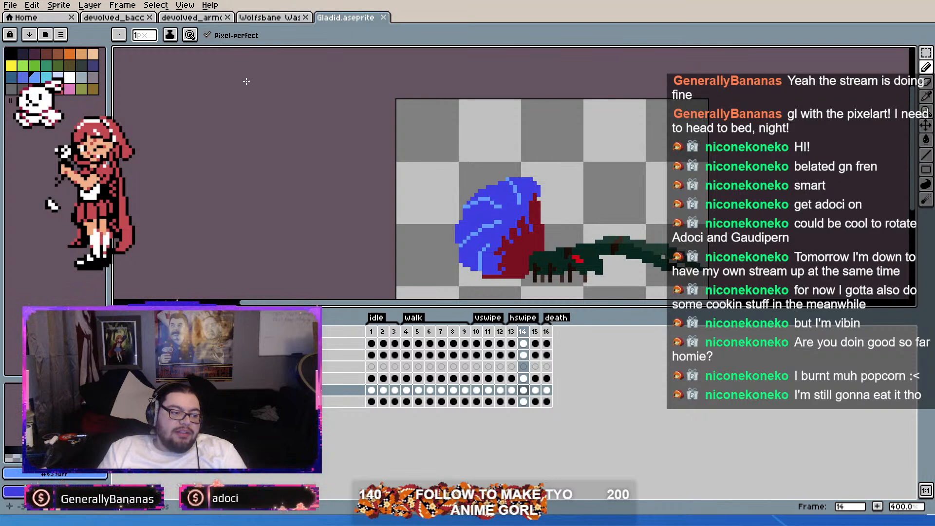
pyautogui.click(197, 19)
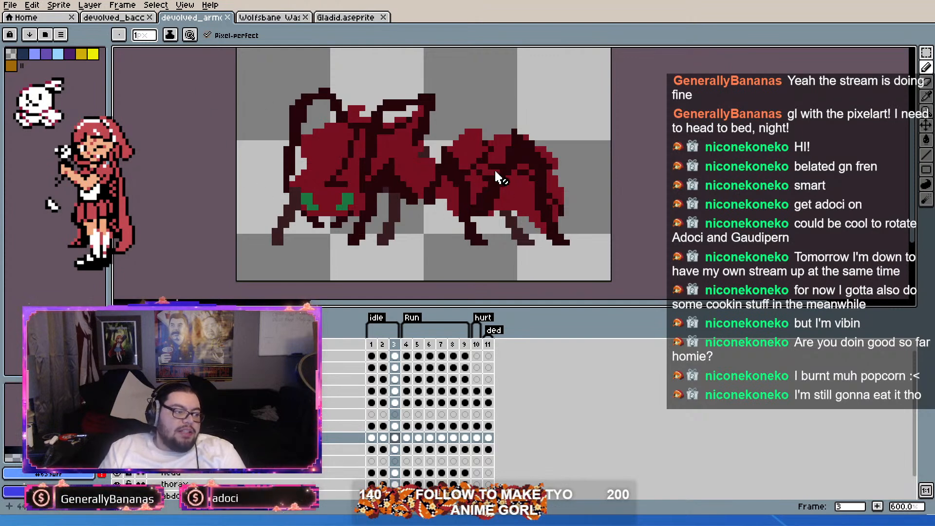
pyautogui.click(119, 18)
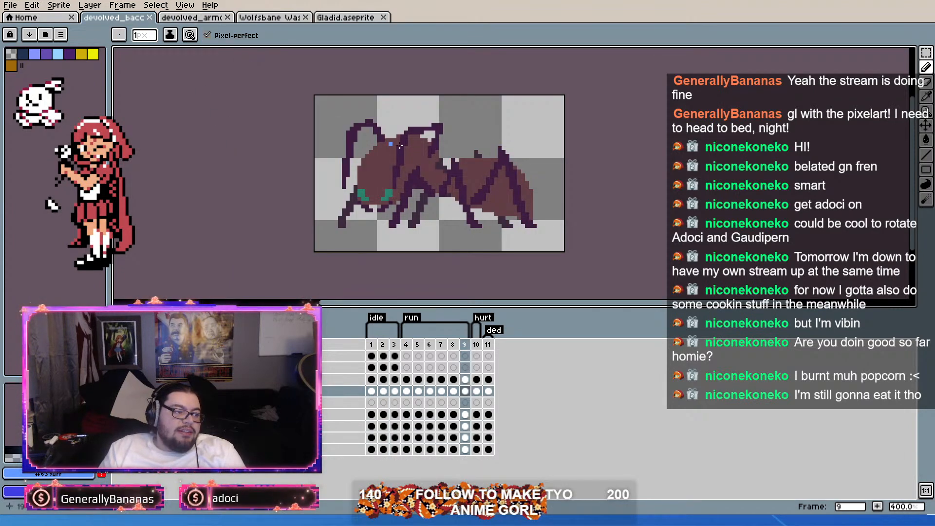
pyautogui.click(192, 18)
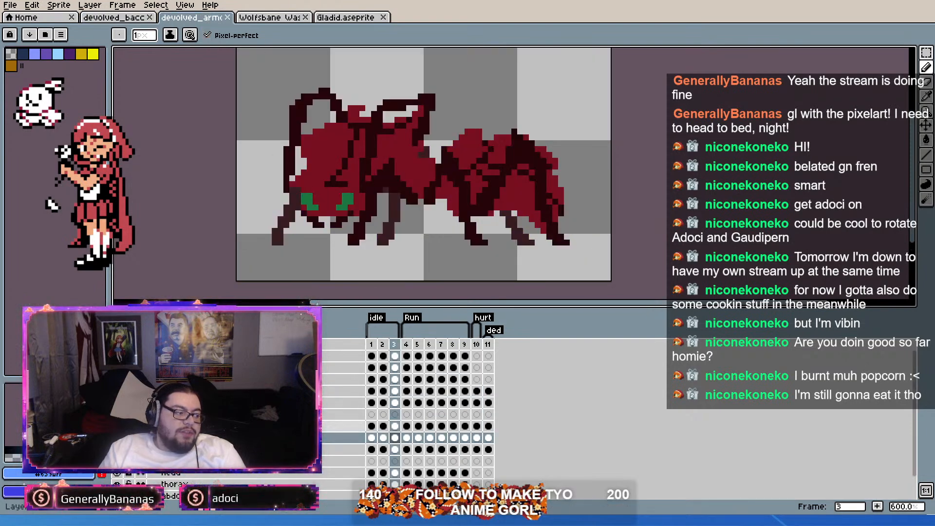
# Step: Toggle the red armor overlay's visibility in the devolved_armo sprite to compare the ant's two color versions
pyautogui.click(117, 415)
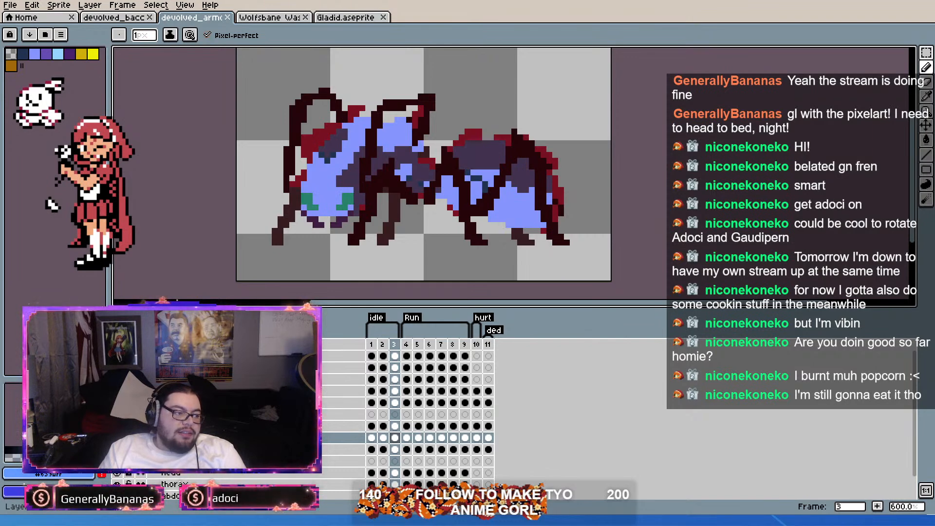
pyautogui.click(117, 414)
pyautogui.click(117, 415)
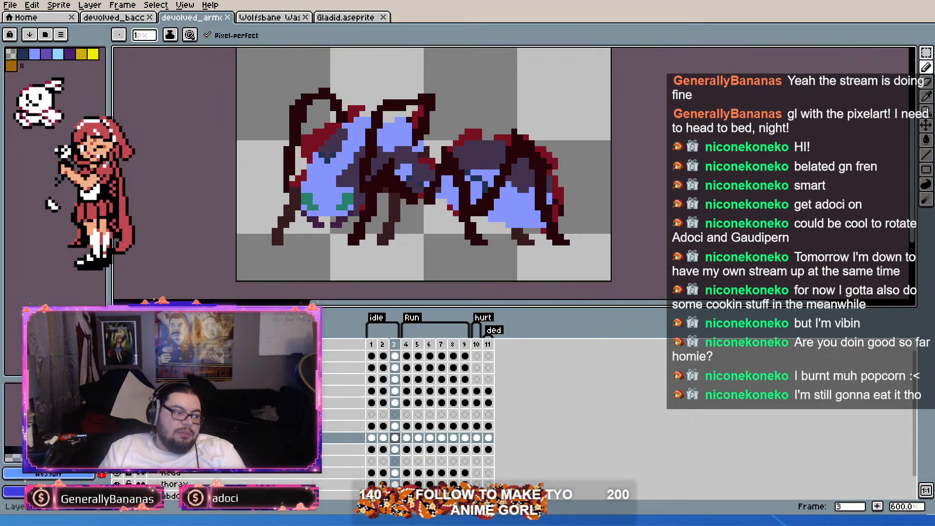
pyautogui.click(117, 415)
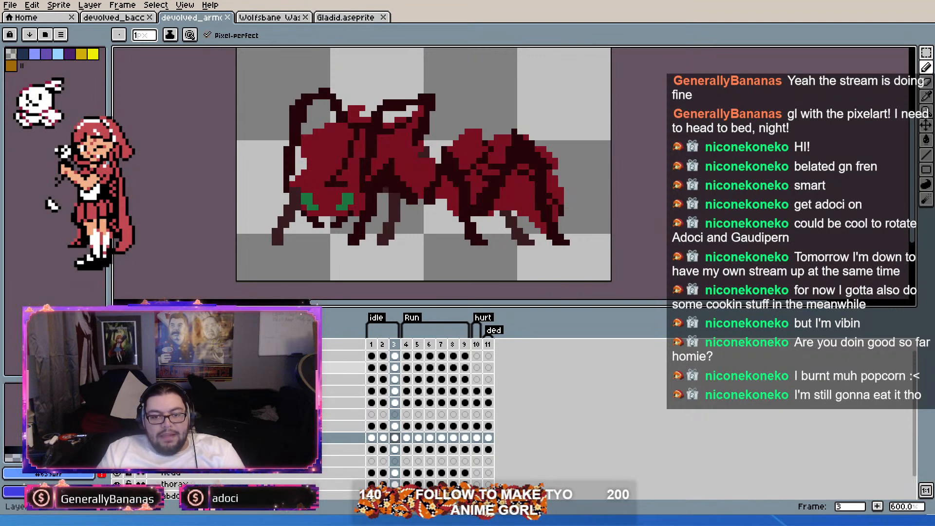
# Step: Compare the devolved_bacc and devolved_armo ants with each other and with the Gladid and Wolfsbane sprites
pyautogui.click(121, 22)
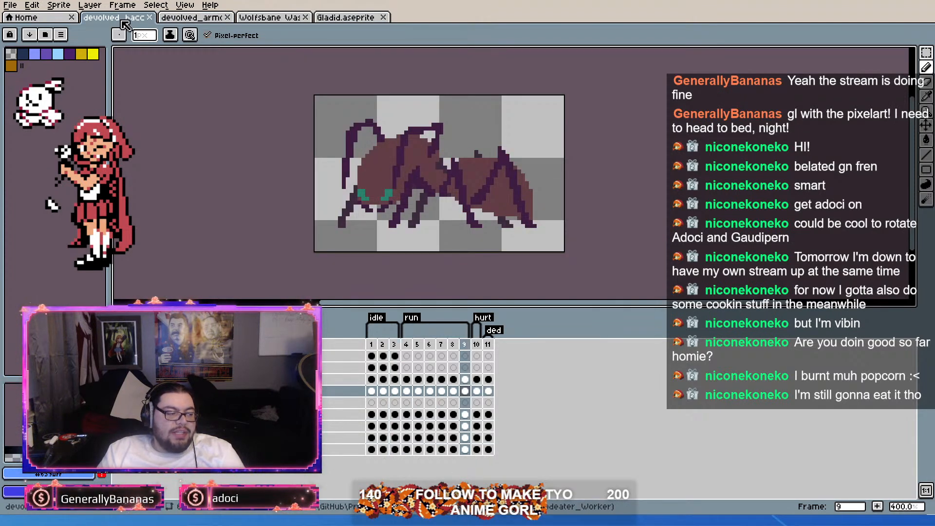
pyautogui.click(184, 23)
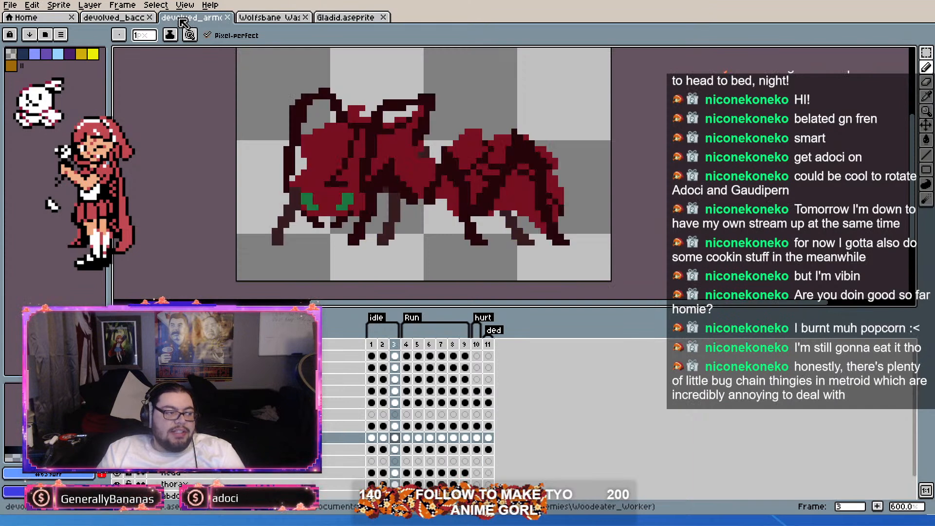
pyautogui.click(131, 22)
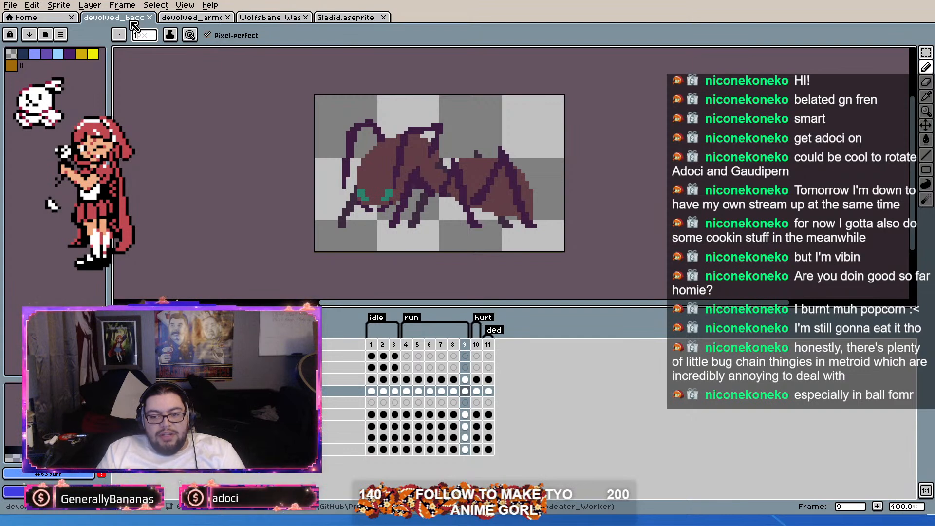
pyautogui.click(187, 21)
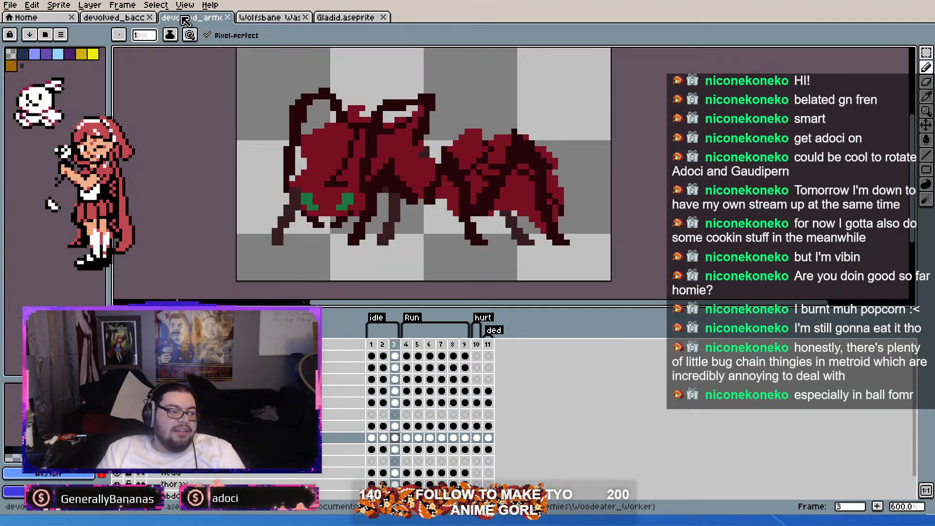
pyautogui.click(95, 22)
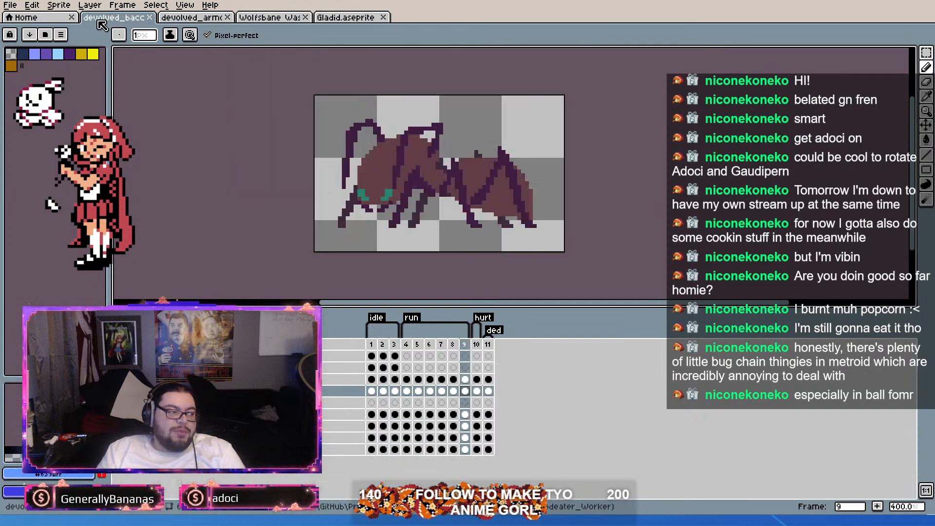
pyautogui.click(194, 22)
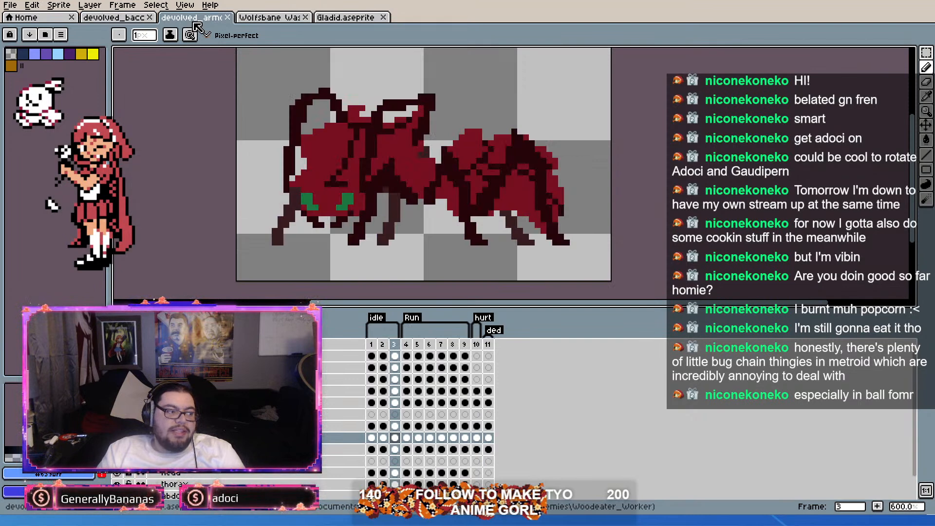
pyautogui.click(356, 18)
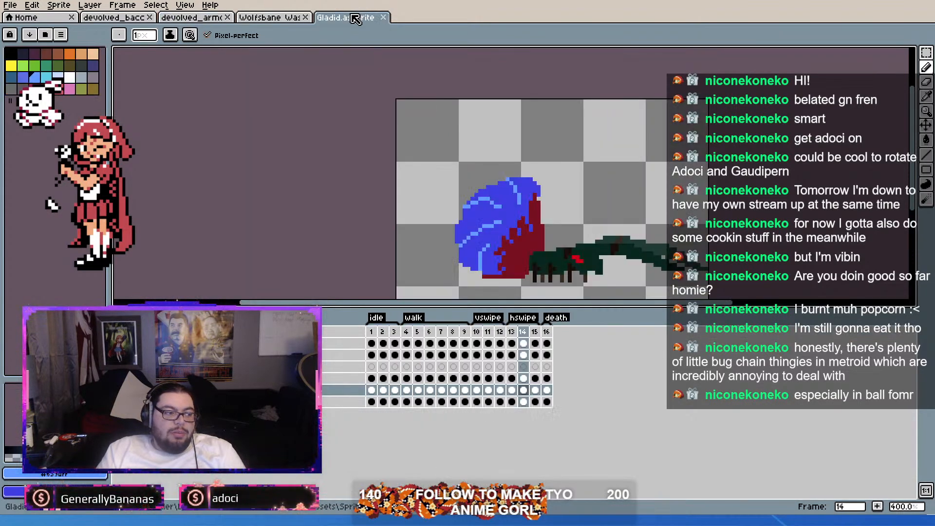
pyautogui.click(267, 22)
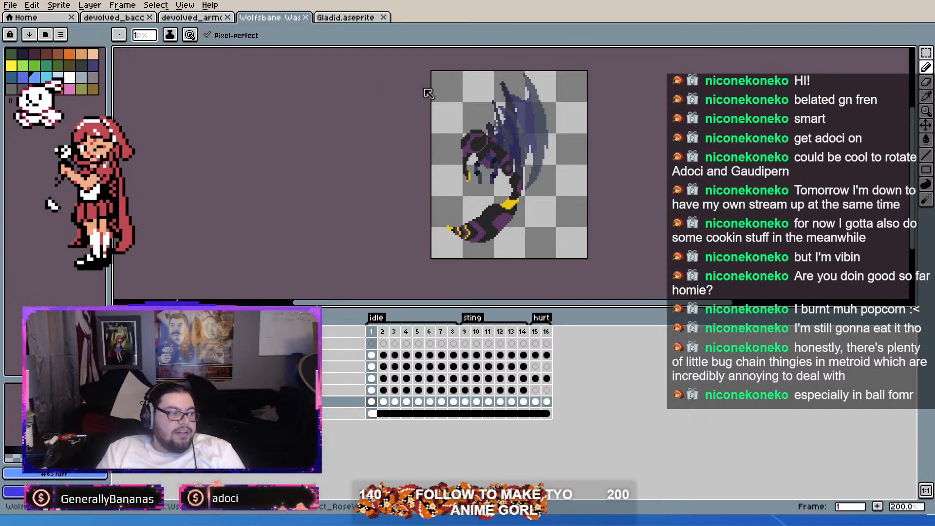
# Step: Open the Scaredy_Longlegs sprite and inspect the spider's body and legs up close
pyautogui.doubleClick(417, 62)
pyautogui.scroll(5, 530, 173)
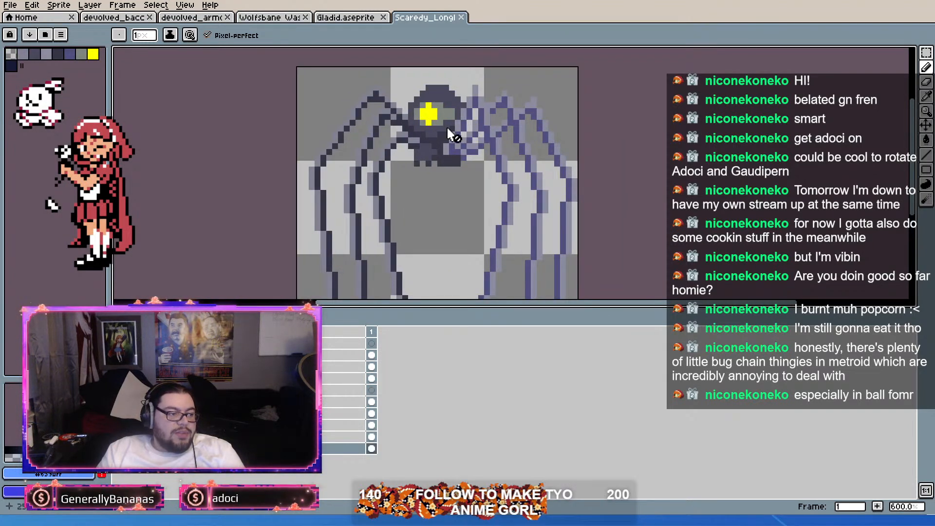
pyautogui.scroll(1, 446, 131)
pyautogui.scroll(-2, 441, 128)
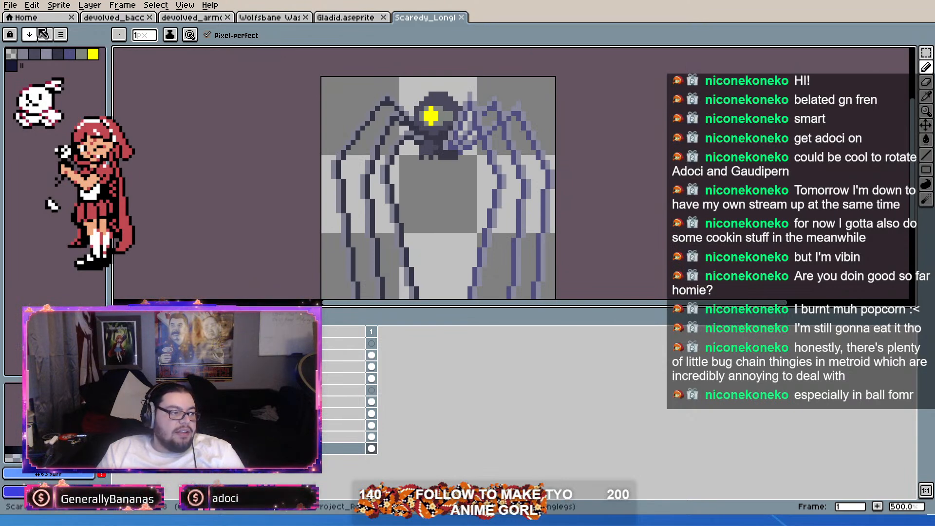
# Step: Open Spidahli.aseprite and inspect the spider sprite at a larger scale
pyautogui.doubleClick(560, 145)
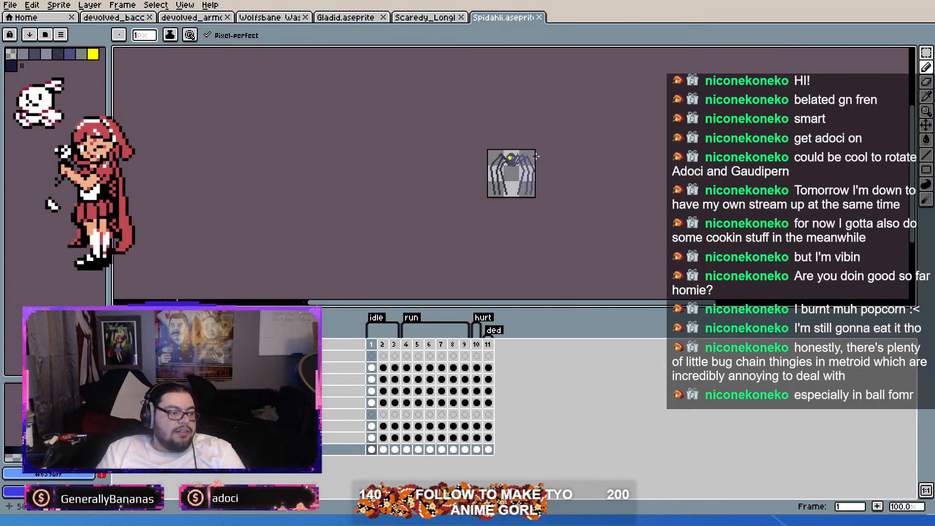
pyautogui.scroll(3, 514, 181)
pyautogui.scroll(1, 546, 93)
pyautogui.moveTo(542, 105); pyautogui.dragTo(522, 142)
# Step: Step through the Spidahli spider's idle frames and its run frames to check the poses
pyautogui.moveTo(371, 345)
pyautogui.mouseDown()
pyautogui.moveTo(488, 345)
pyautogui.moveTo(419, 337)
pyautogui.moveTo(487, 343)
pyautogui.moveTo(384, 344)
pyautogui.moveTo(491, 347)
pyautogui.moveTo(383, 347)
pyautogui.mouseUp()
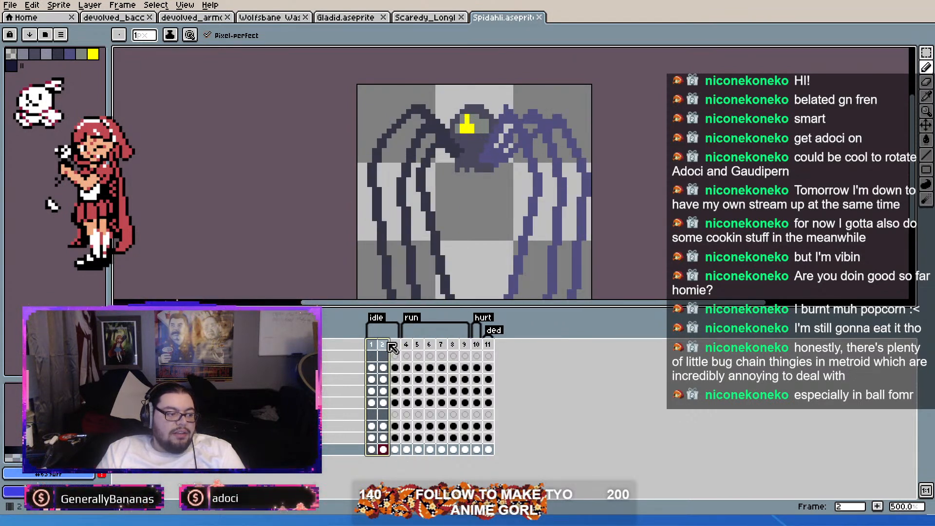
pyautogui.moveTo(347, 233)
pyautogui.mouseDown()
pyautogui.moveTo(357, 200)
pyautogui.moveTo(347, 217)
pyautogui.mouseUp()
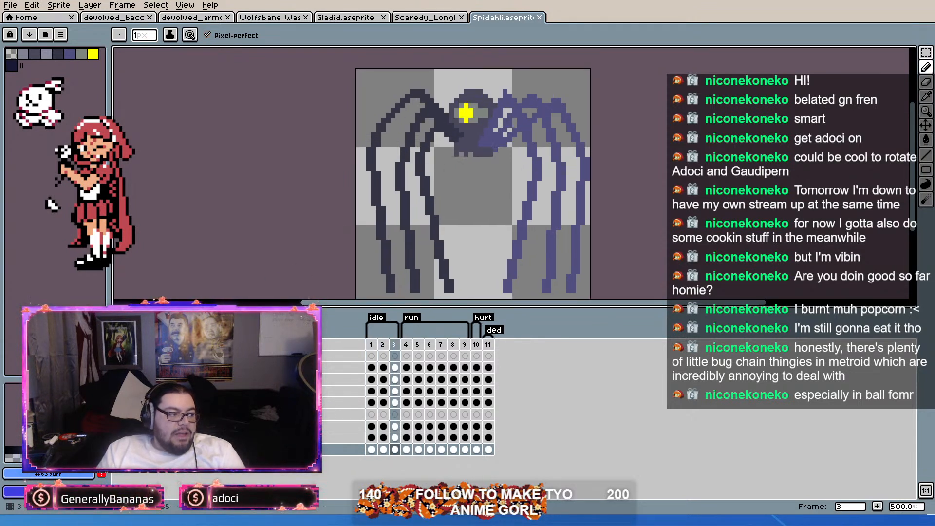
pyautogui.scroll(1, 434, 183)
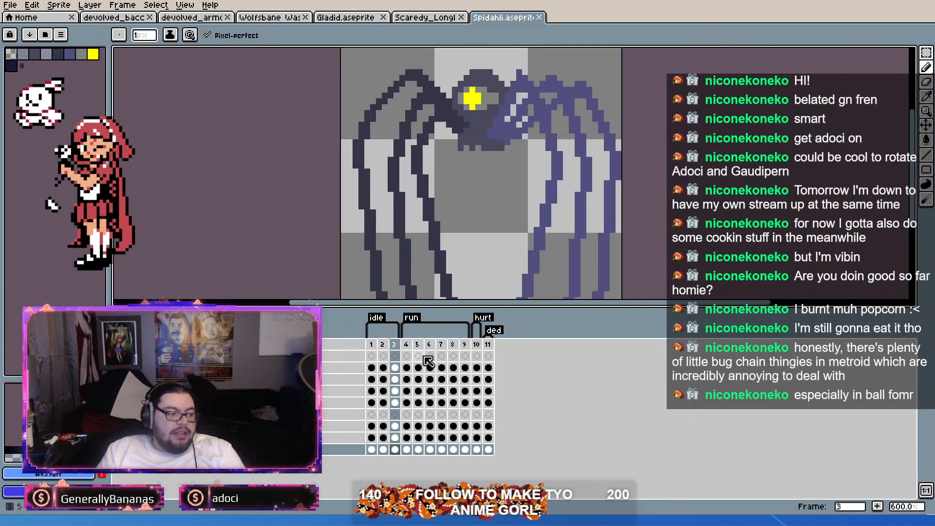
pyautogui.click(415, 337)
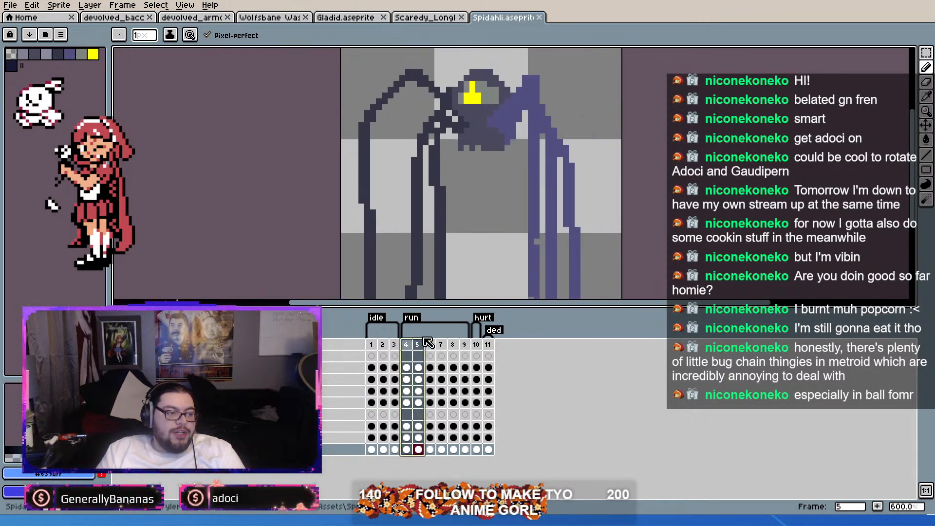
pyautogui.moveTo(460, 341); pyautogui.dragTo(418, 343)
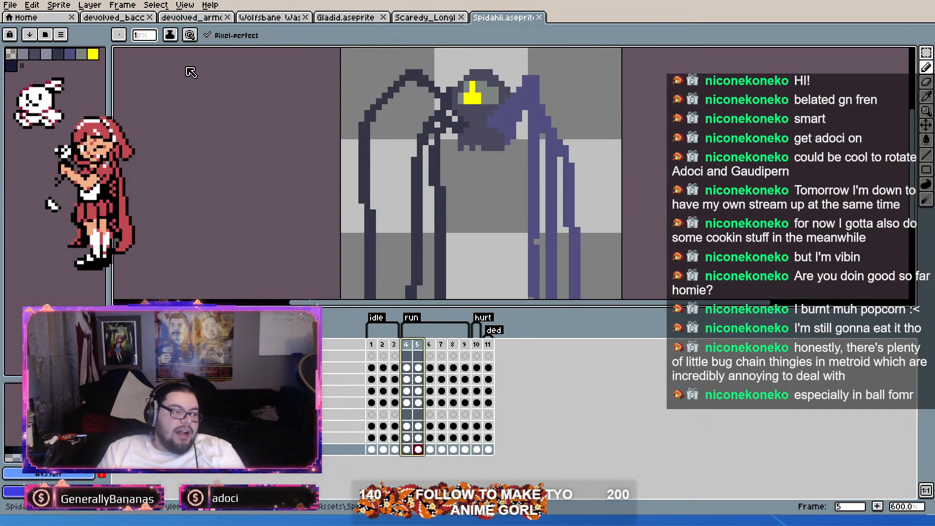
# Step: Open the Chompy_Longlegs sprite, examine its head and open jaws at several zoom levels, and close it
pyautogui.click(485, 19)
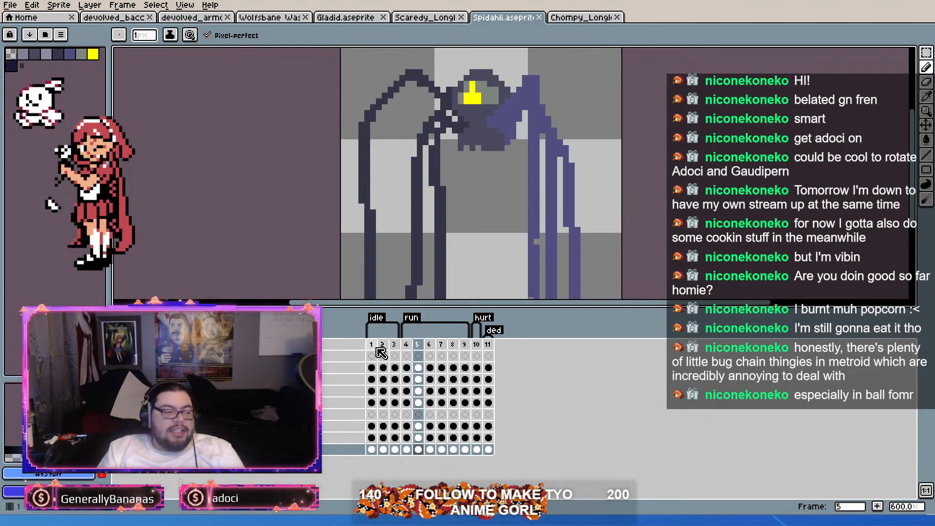
pyautogui.click(598, 18)
pyautogui.scroll(2, 531, 145)
pyautogui.scroll(-3, 532, 145)
pyautogui.scroll(3, 532, 145)
pyautogui.moveTo(528, 177); pyautogui.dragTo(586, 178)
pyautogui.scroll(-1, 586, 233)
pyautogui.scroll(1, 586, 234)
pyautogui.scroll(-1, 582, 229)
pyautogui.scroll(1, 580, 227)
pyautogui.scroll(-1, 577, 225)
pyautogui.middleClick(576, 18)
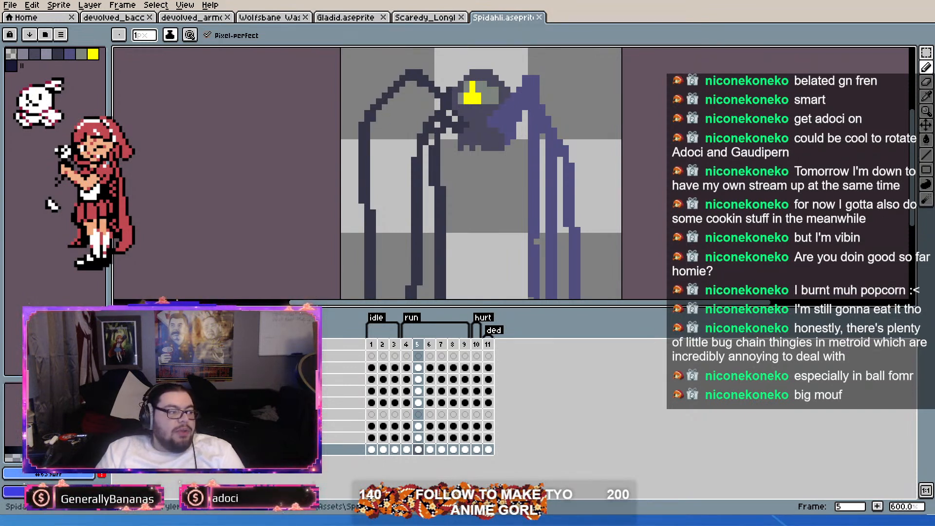
# Step: Compare the devolved_bacc ant with the Spidahli and Scaredy_Longlegs spiders, and close the Scaredy_Longlegs sprite
pyautogui.click(105, 19)
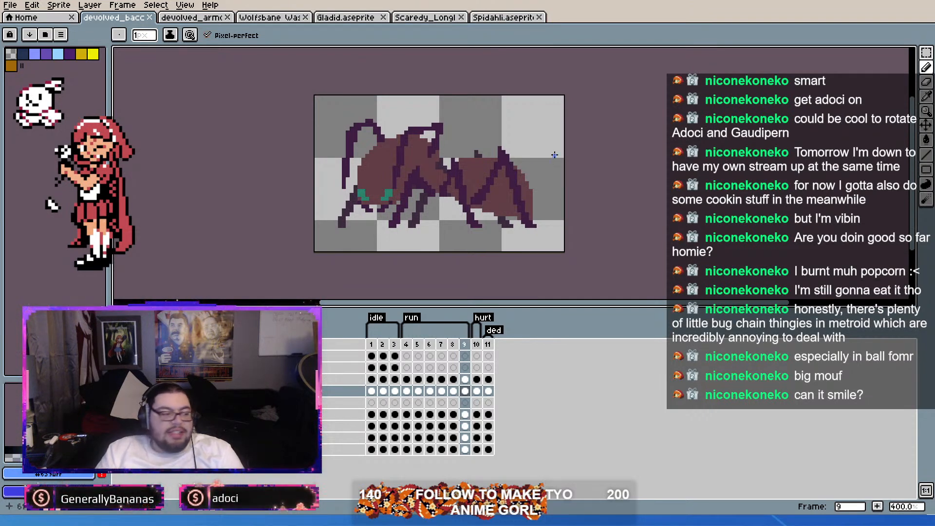
pyautogui.click(531, 17)
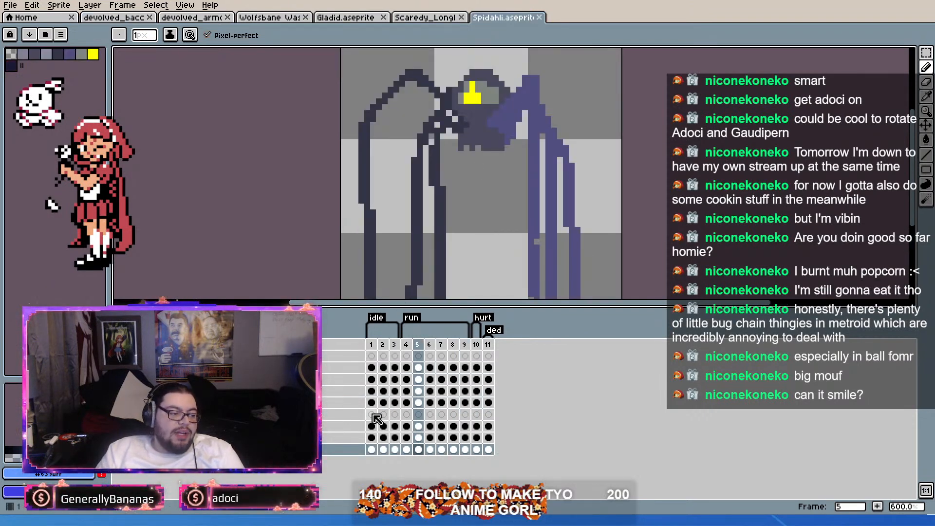
pyautogui.click(413, 18)
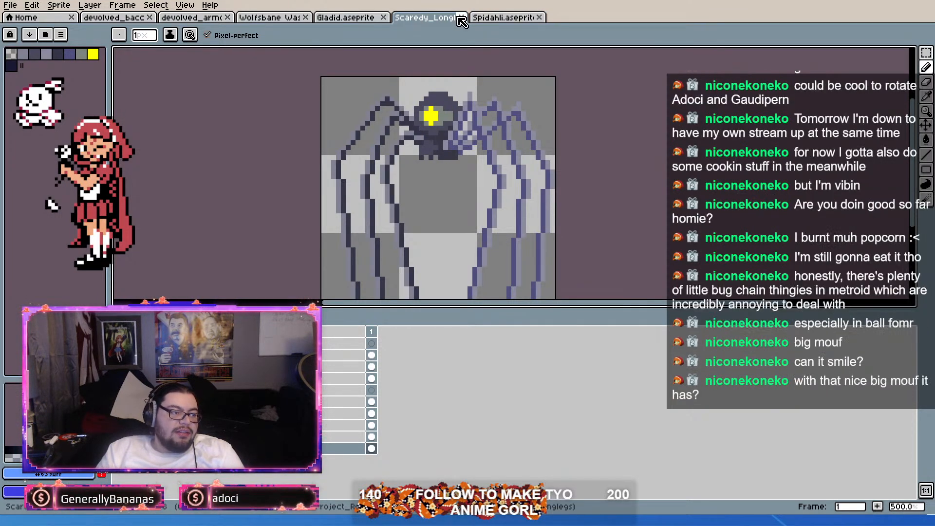
pyautogui.click(460, 19)
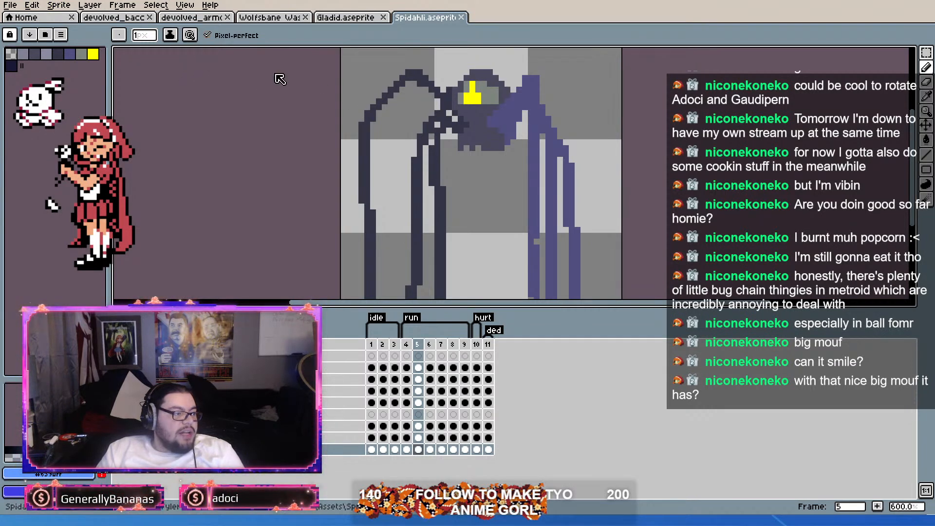
# Step: Reopen the Chompy_Longlegs sprite and examine its eye, jaws and legs both close up and as a whole
pyautogui.doubleClick(164, 51)
pyautogui.scroll(2, 533, 120)
pyautogui.scroll(-2, 512, 150)
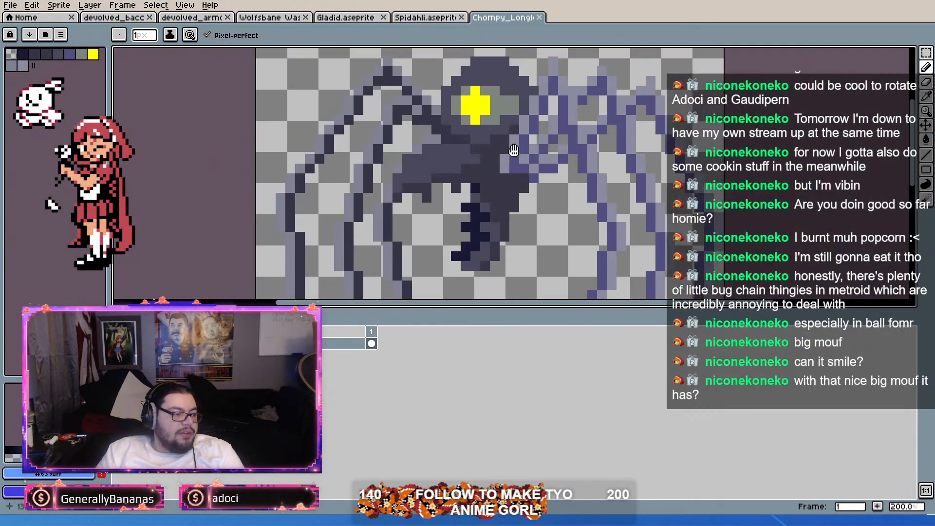
pyautogui.scroll(2, 511, 151)
pyautogui.moveTo(505, 154); pyautogui.dragTo(554, 115)
pyautogui.scroll(-1, 554, 115)
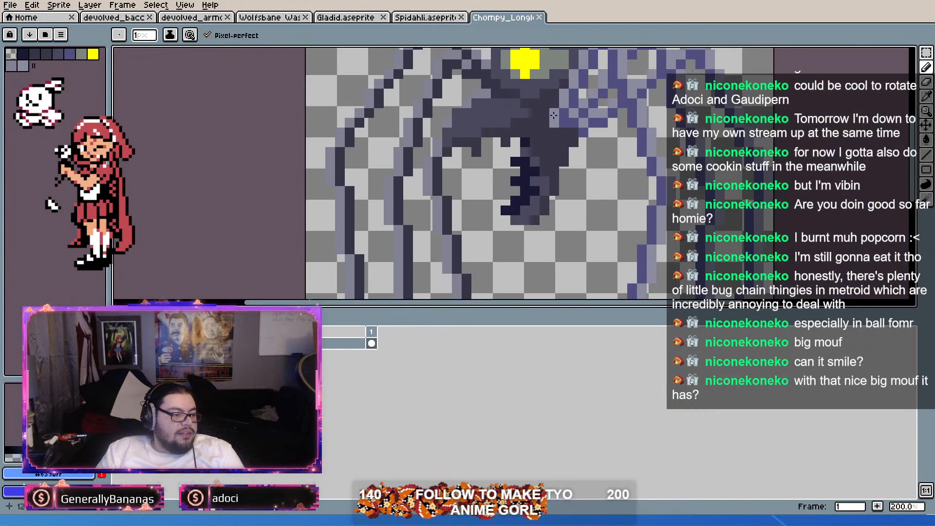
pyautogui.scroll(-4, 550, 120)
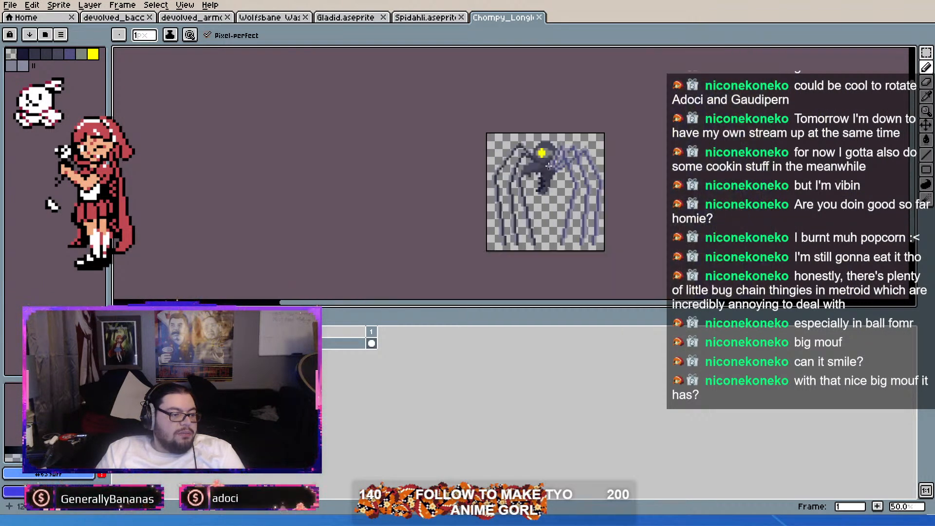
pyautogui.scroll(4, 580, 177)
# Step: Compare the Spidahli spider with the devolved_bacc ant, the devolved_armo ant and the Wolfsbane wasp
pyautogui.click(437, 18)
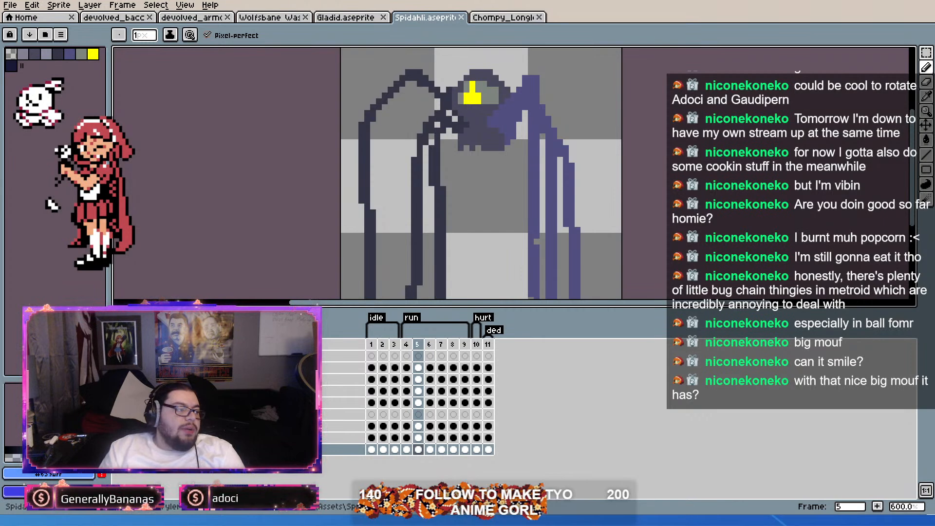
pyautogui.click(131, 19)
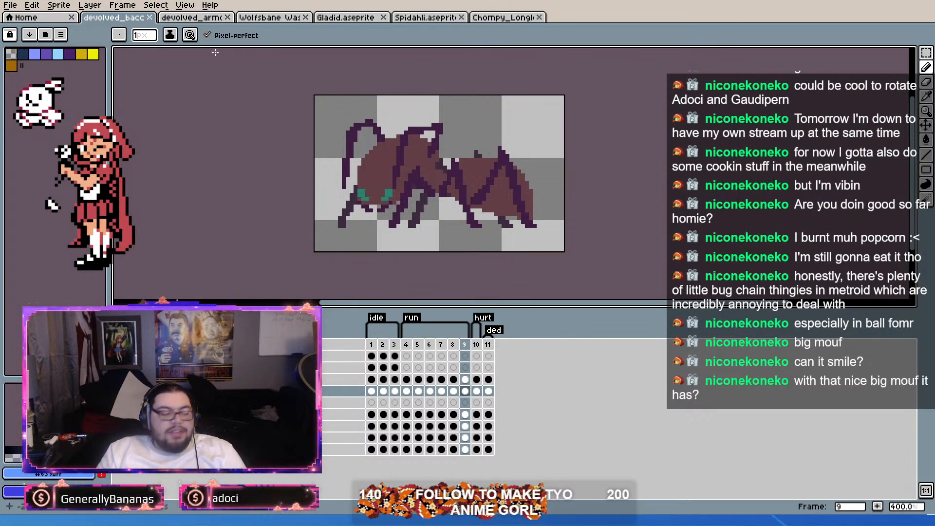
pyautogui.click(199, 18)
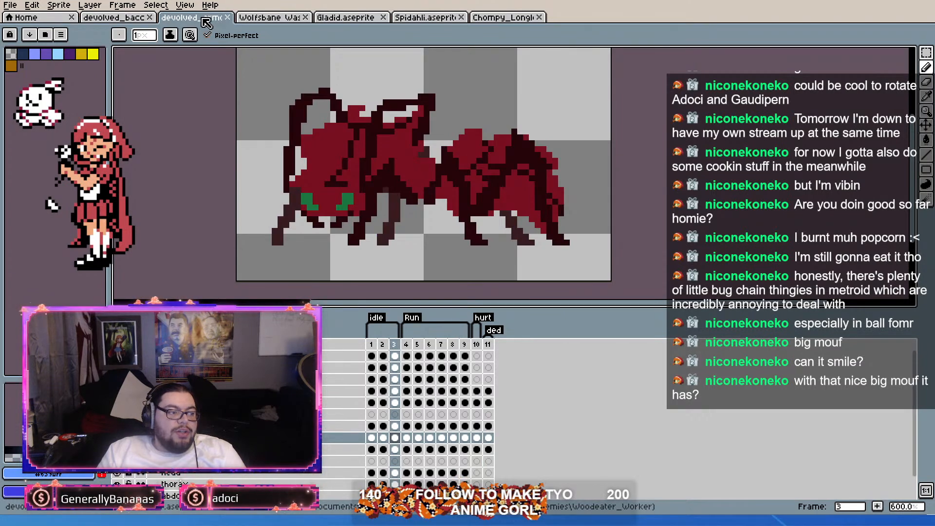
pyautogui.click(278, 17)
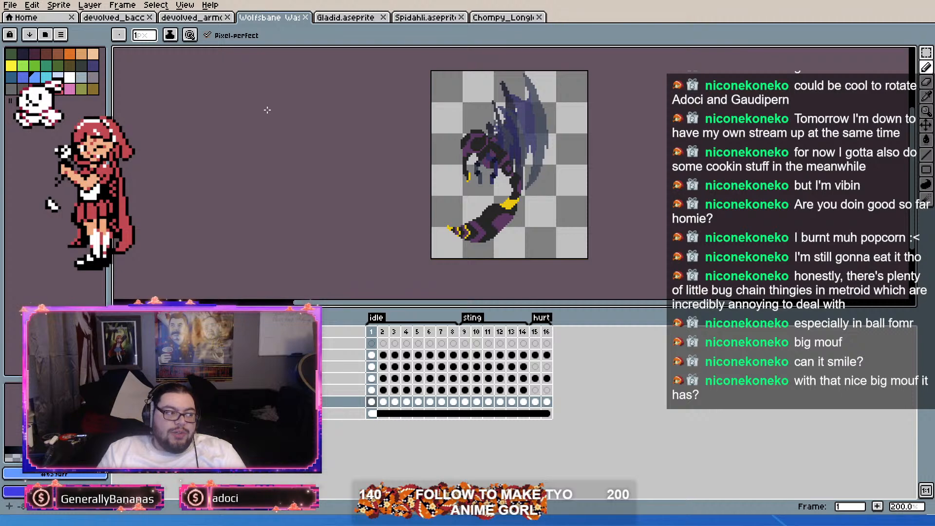
pyautogui.click(129, 19)
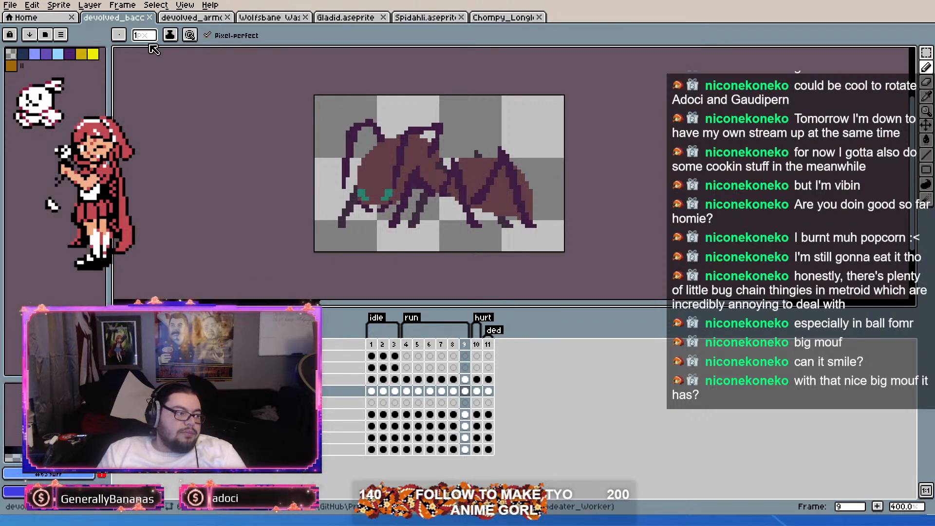
# Step: Review the Chompy_Longlegs, Spidahli and Gladid sprites, and examine the Wolfsbane wasp at different zoom levels
pyautogui.click(489, 18)
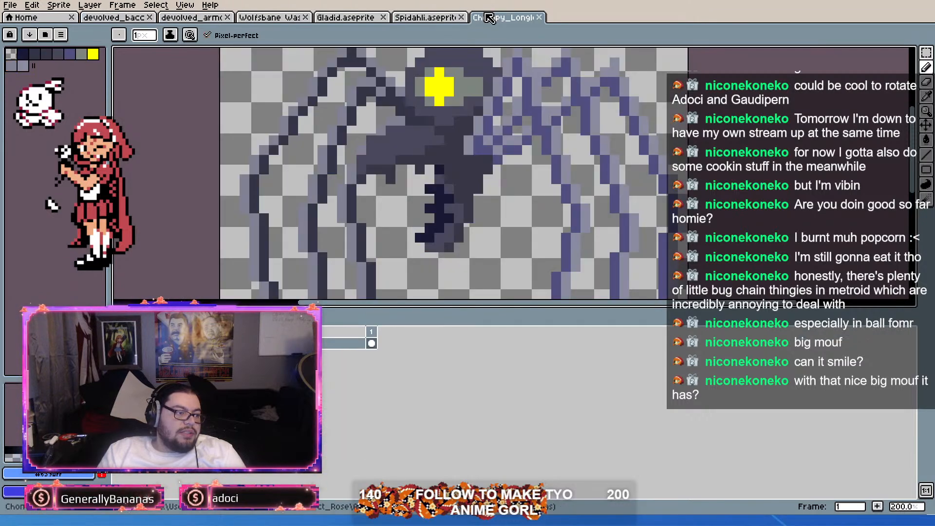
pyautogui.click(436, 19)
pyautogui.click(325, 15)
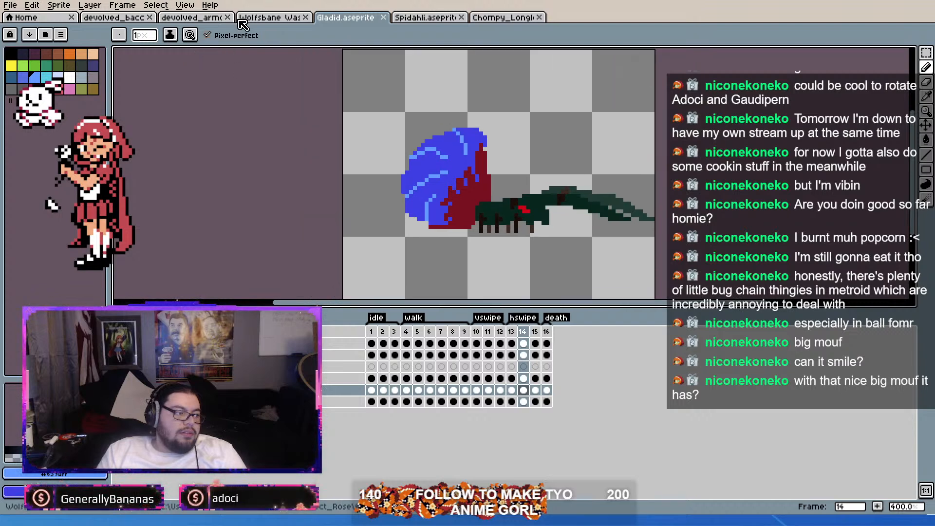
pyautogui.click(270, 18)
pyautogui.scroll(2, 492, 103)
pyautogui.scroll(-3, 485, 127)
pyautogui.scroll(3, 482, 141)
pyautogui.scroll(-3, 480, 149)
pyautogui.scroll(2, 479, 150)
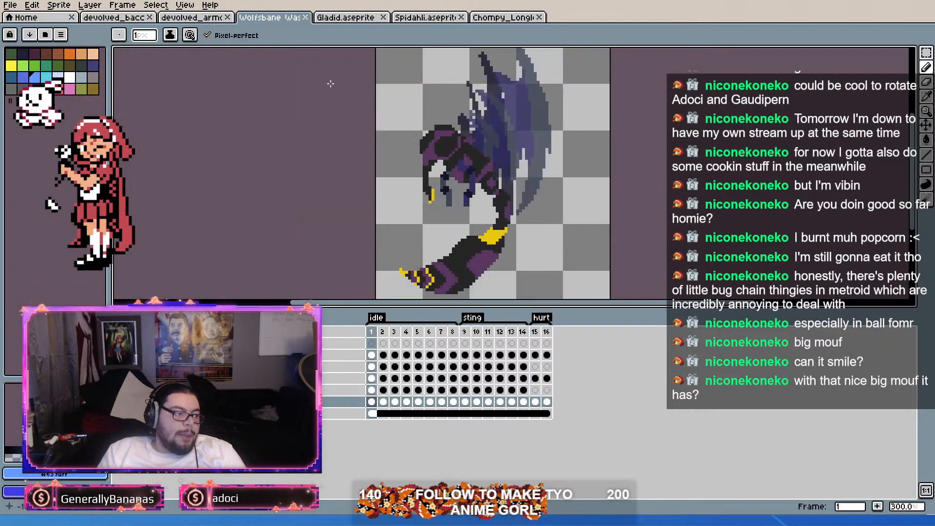
pyautogui.scroll(-1, 479, 150)
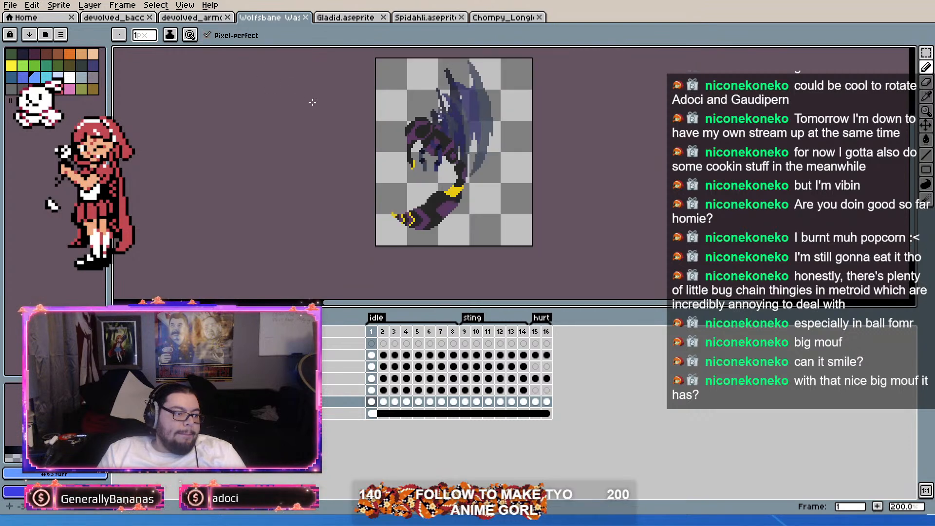
# Step: Select the Wolfsbane wasp's whole canvas and its frame 1 cels across the five sprite layers, and return to the devolved_bacc ant
pyautogui.click(132, 18)
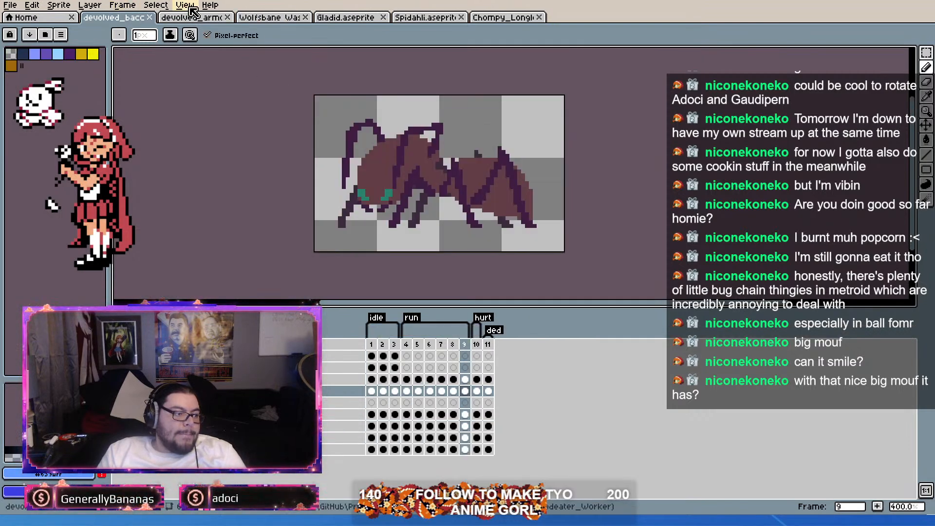
pyautogui.click(288, 19)
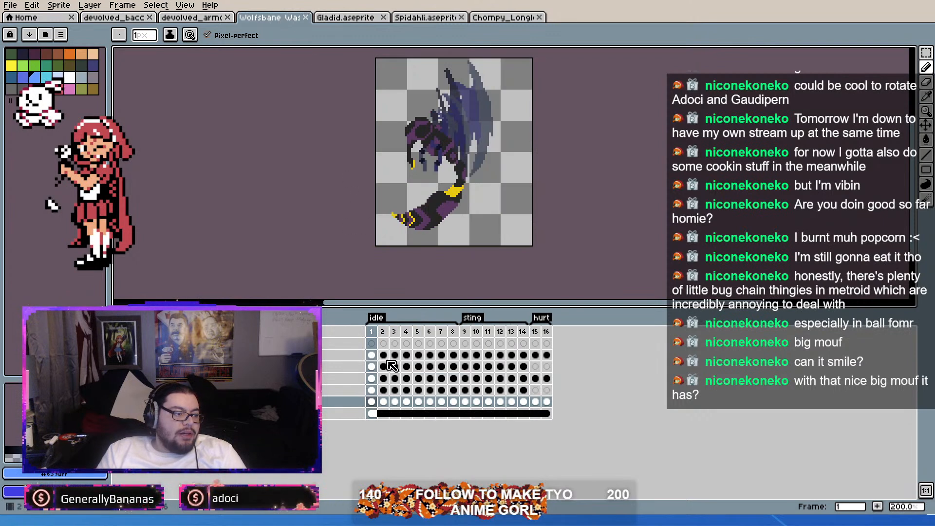
pyautogui.hotkey('ctrl', 'a')
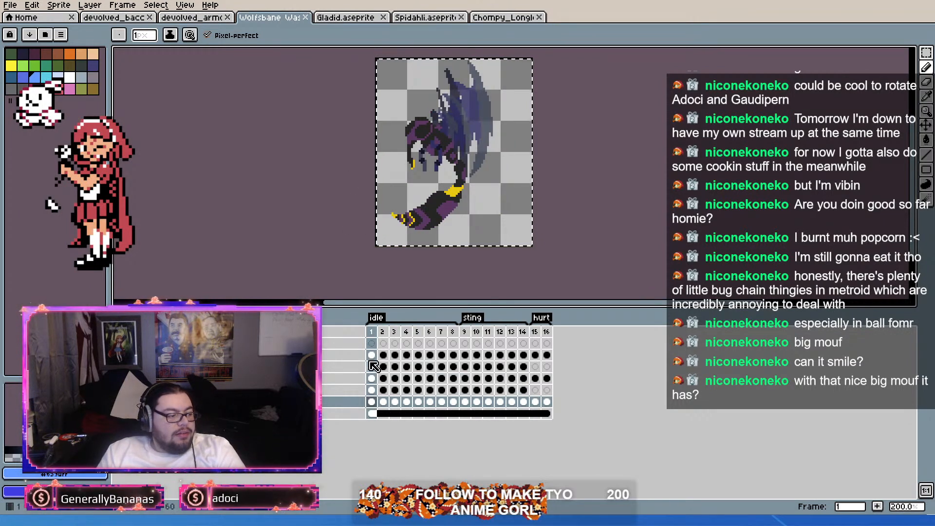
pyautogui.moveTo(372, 355); pyautogui.dragTo(373, 407)
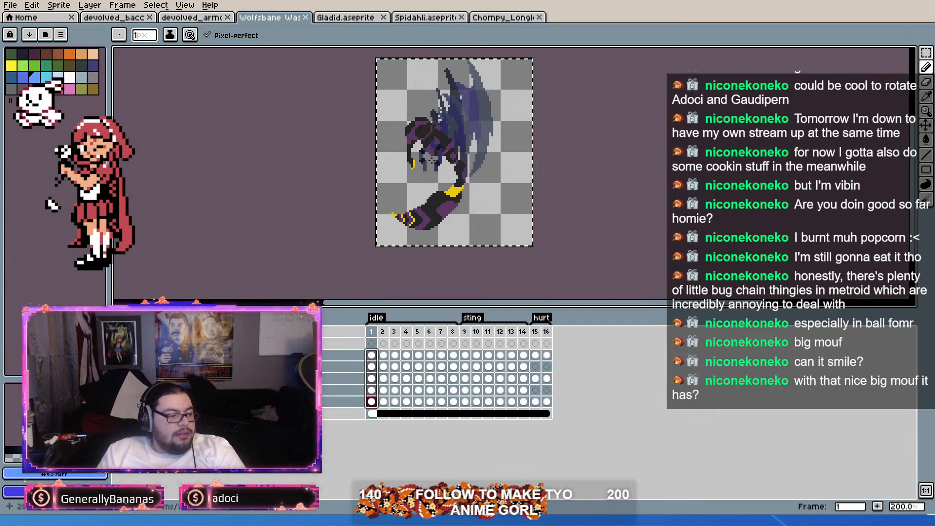
pyautogui.click(136, 18)
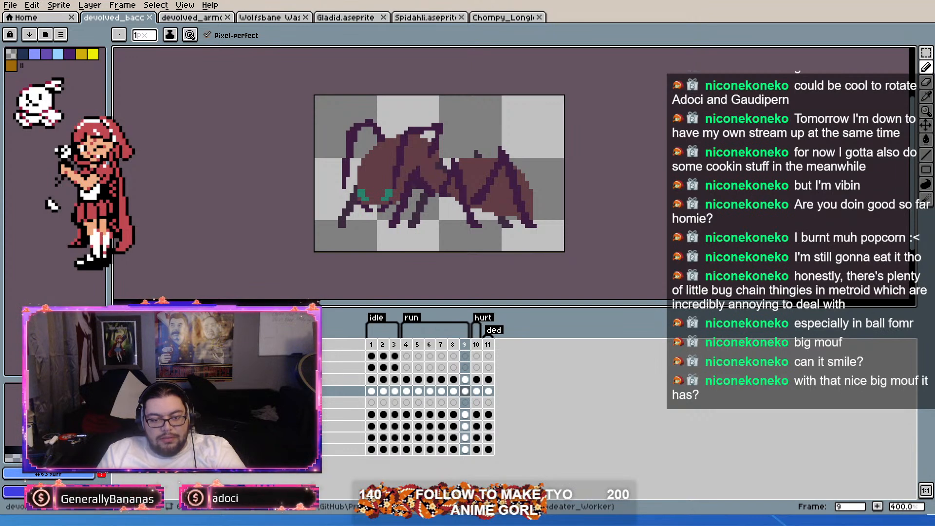
# Step: Switch to Godot and rotate the DirectionalLight2D in the TestShader scene to 428 degrees
pyautogui.hotkey('alt', 'Tab')
pyautogui.moveTo(599, 276); pyautogui.dragTo(507, 292)
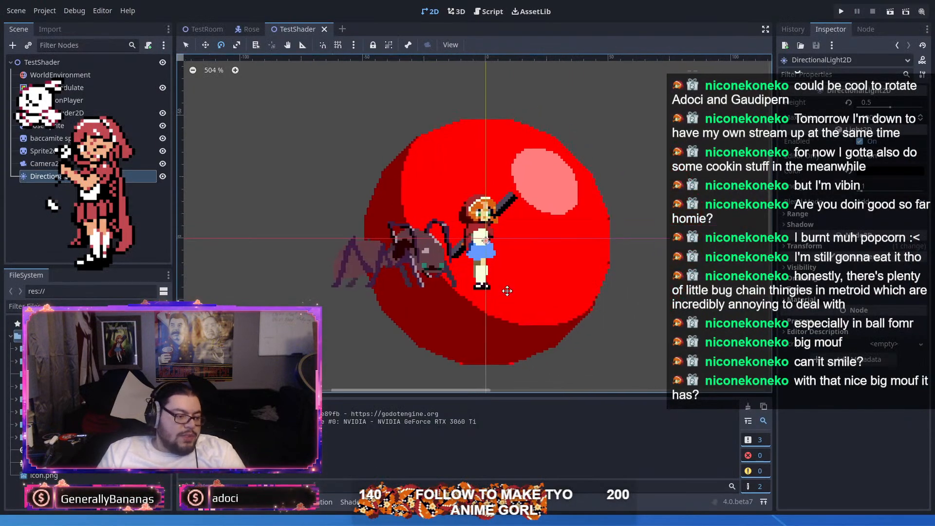
pyautogui.scroll(1, 319, 221)
pyautogui.scroll(4, 487, 260)
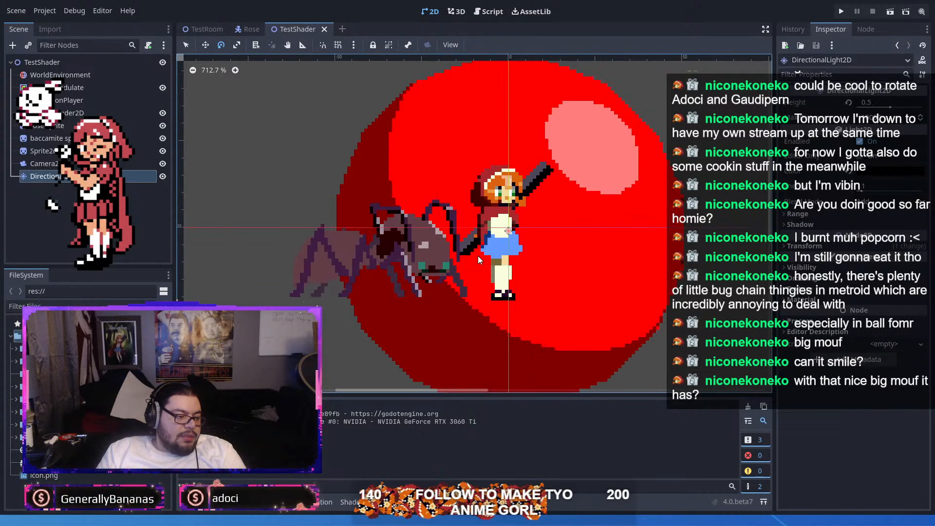
pyautogui.scroll(-4, 478, 256)
pyautogui.moveTo(624, 144)
pyautogui.mouseDown()
pyautogui.moveTo(462, 134)
pyautogui.moveTo(476, 125)
pyautogui.moveTo(571, 349)
pyautogui.moveTo(618, 290)
pyautogui.moveTo(622, 266)
pyautogui.moveTo(606, 297)
pyautogui.moveTo(568, 323)
pyautogui.moveTo(449, 315)
pyautogui.moveTo(390, 99)
pyautogui.moveTo(563, 113)
pyautogui.moveTo(636, 188)
pyautogui.mouseUp()
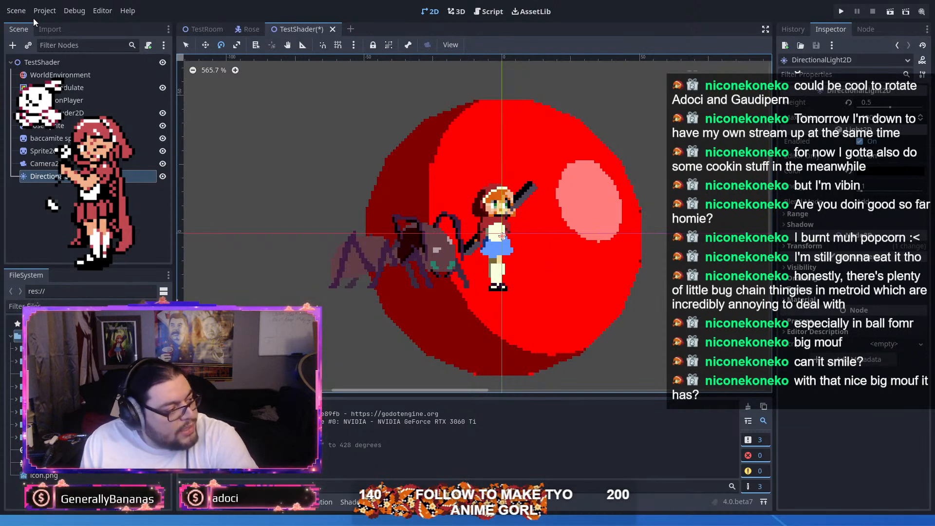
pyautogui.click(17, 363)
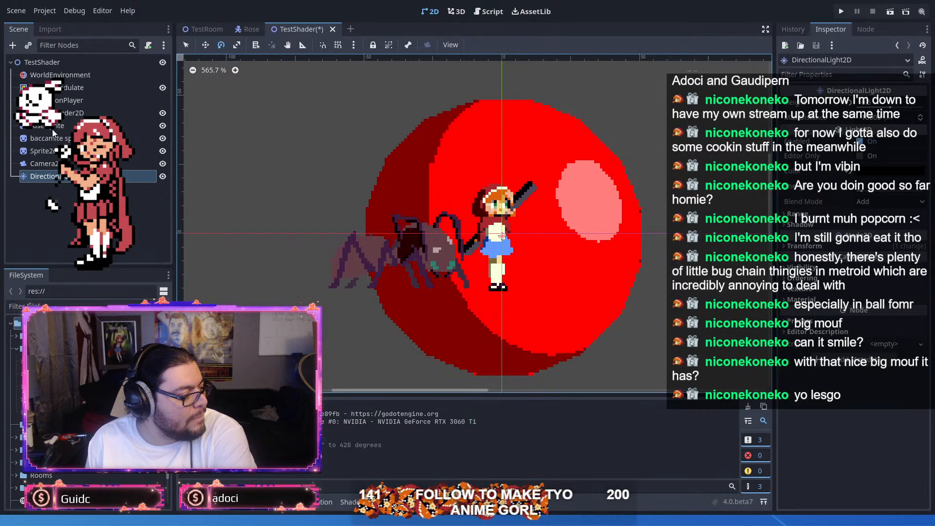
# Step: Add a Sprite2D node under the TestShader root and assign the wasp sprite sheet from Assets/Sprites/Actors/Enemies as its texture
pyautogui.click(59, 64)
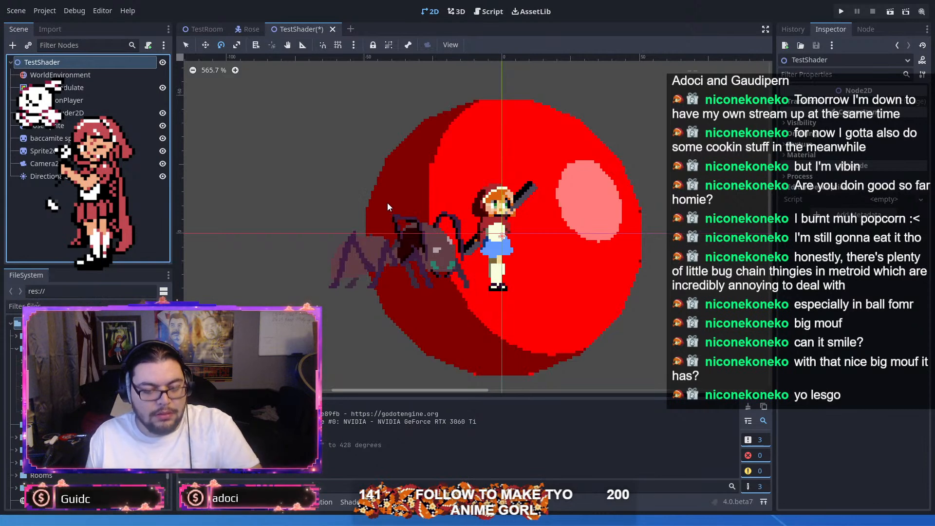
pyautogui.doubleClick(413, 225)
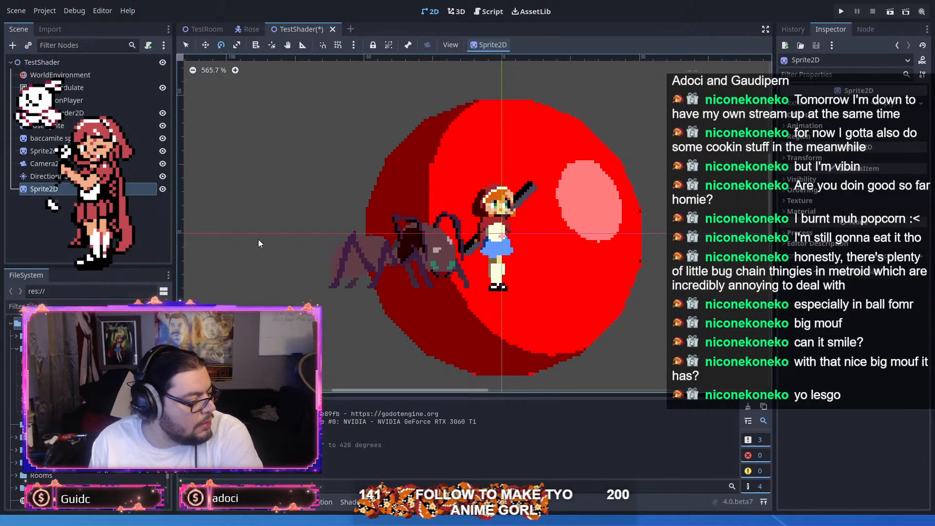
pyautogui.click(22, 400)
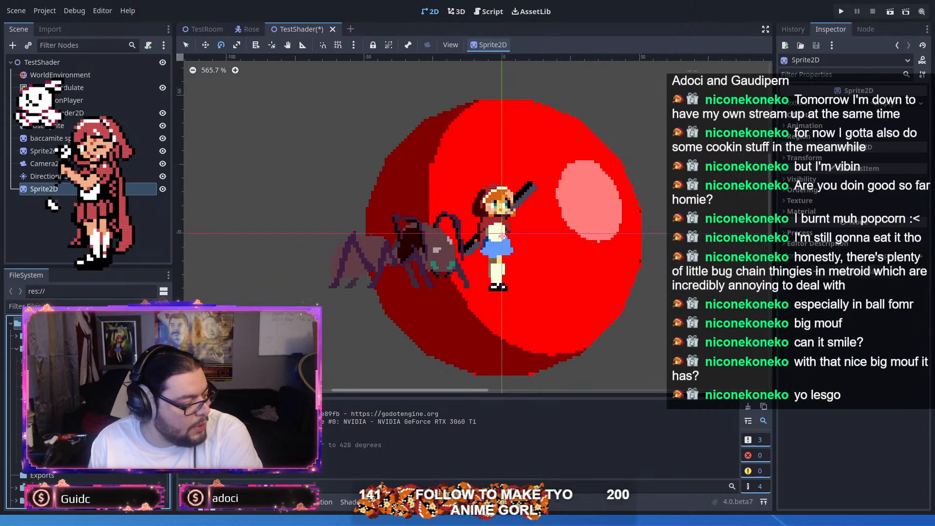
pyautogui.click(61, 425)
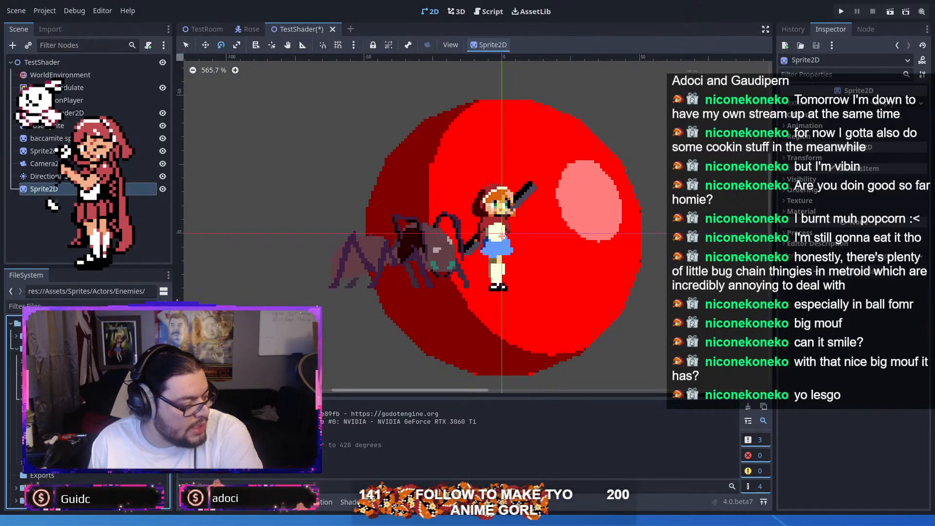
pyautogui.scroll(-5, 60, 425)
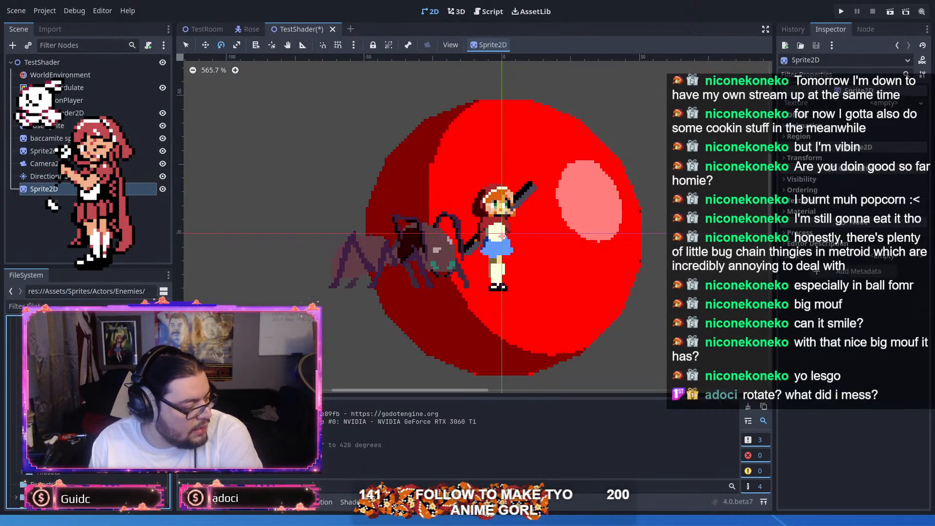
pyautogui.scroll(-3, 87, 412)
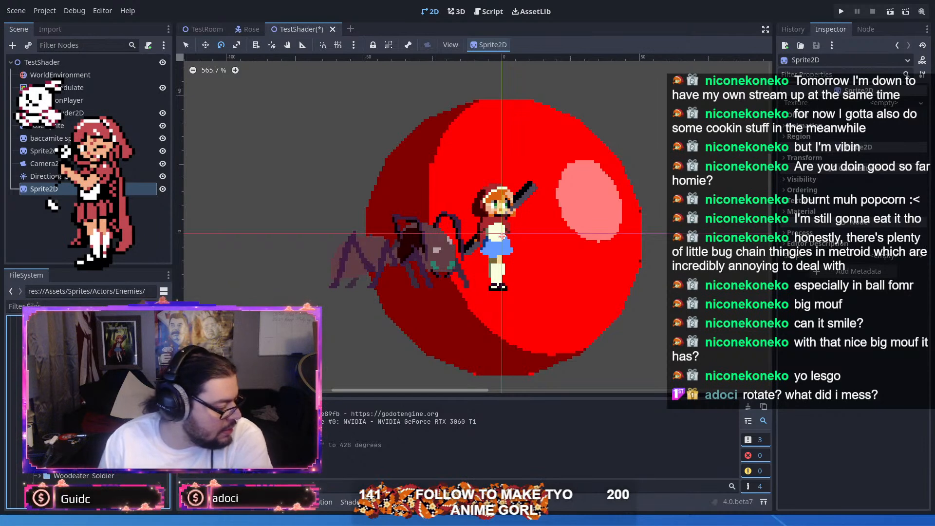
pyautogui.moveTo(88, 413); pyautogui.dragTo(585, 293)
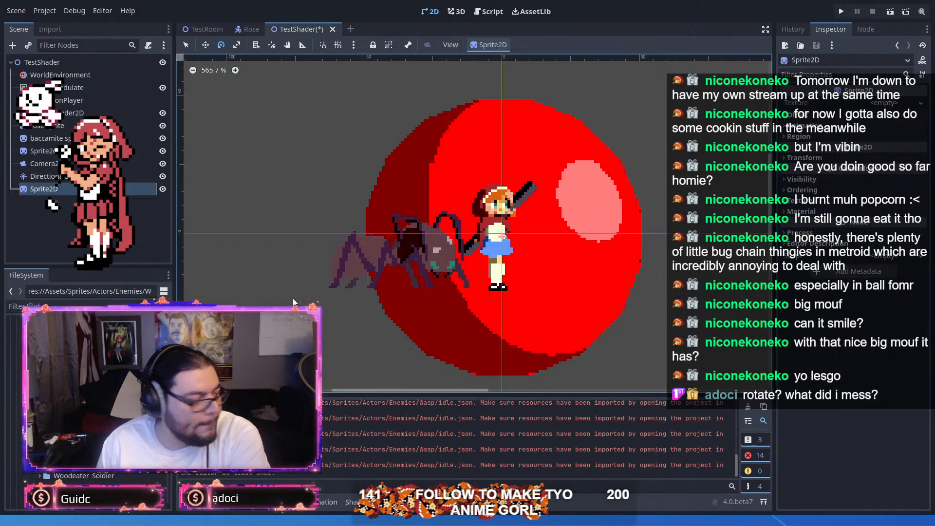
pyautogui.moveTo(88, 425); pyautogui.dragTo(891, 103)
# Step: Examine the wasp sprite sheet's frames against the red sphere, the girl and the ant at different zoom levels
pyautogui.scroll(-5, 513, 212)
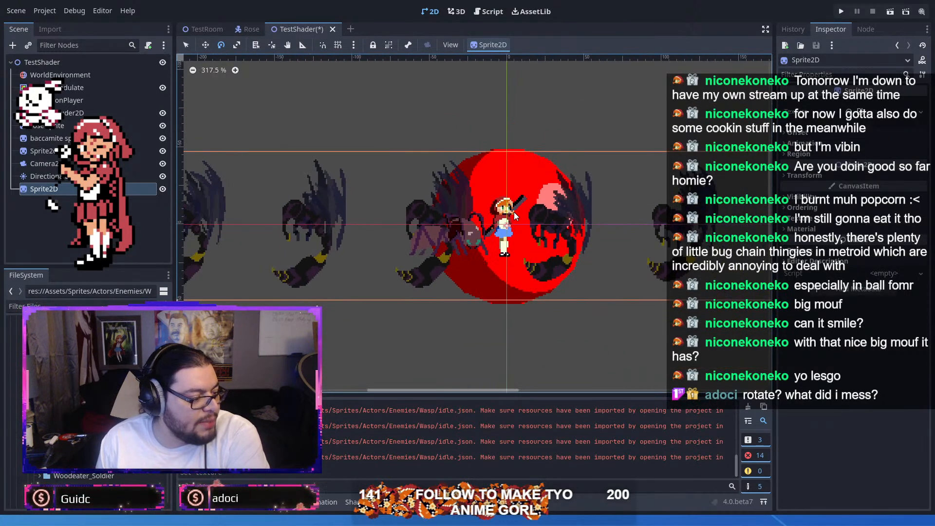
pyautogui.scroll(6, 505, 224)
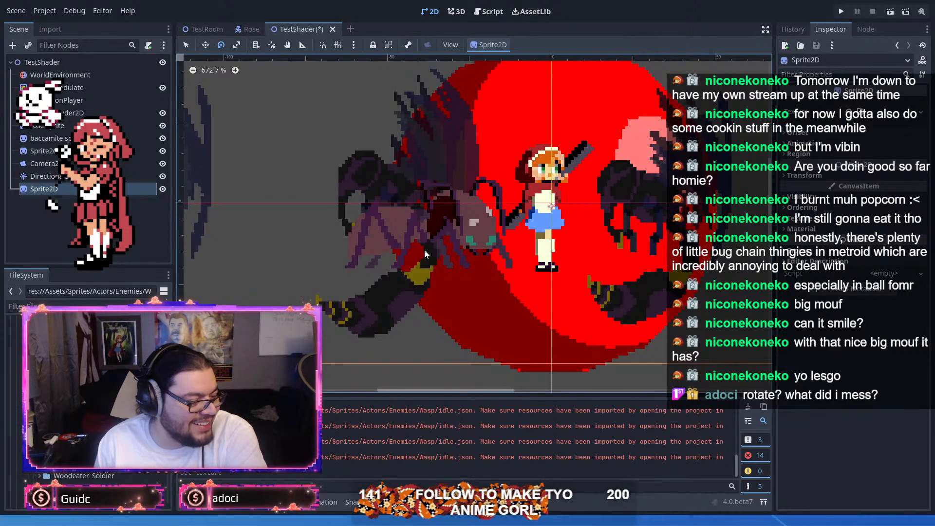
pyautogui.scroll(-12, 425, 250)
pyautogui.scroll(-1, 584, 254)
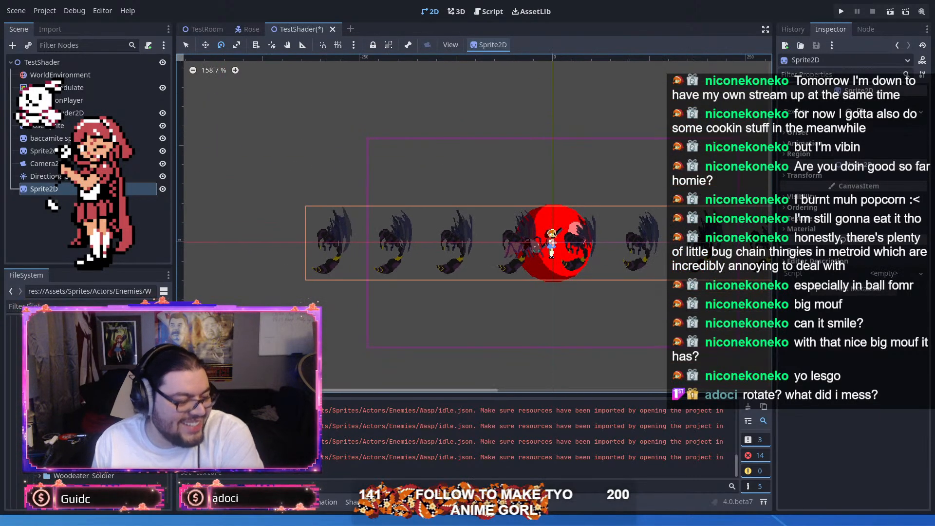
pyautogui.moveTo(678, 222); pyautogui.dragTo(571, 234)
pyautogui.scroll(10, 590, 277)
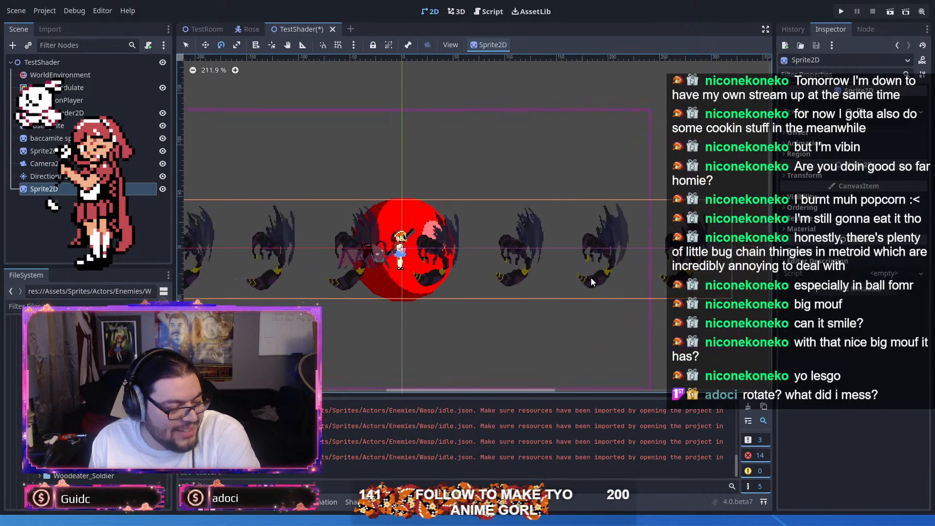
pyautogui.moveTo(442, 230); pyautogui.dragTo(653, 217)
pyautogui.scroll(11, 507, 234)
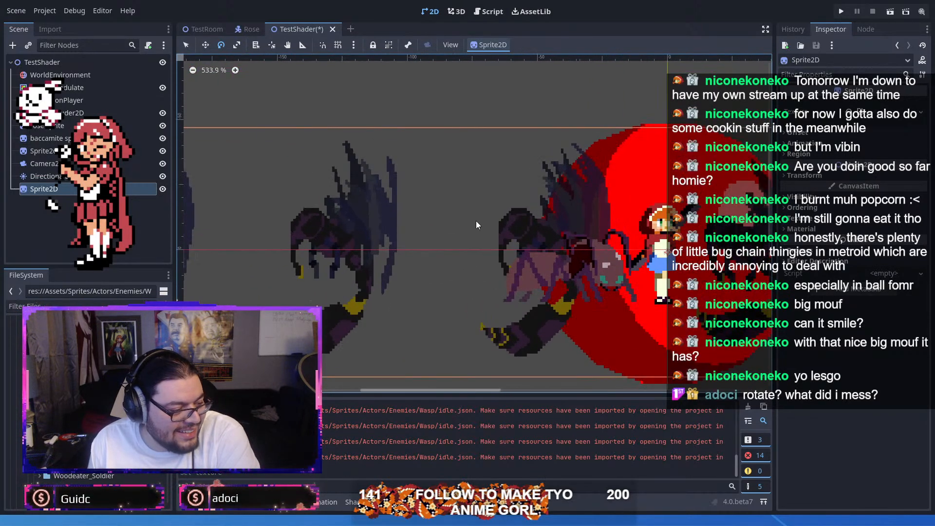
pyautogui.scroll(-17, 477, 220)
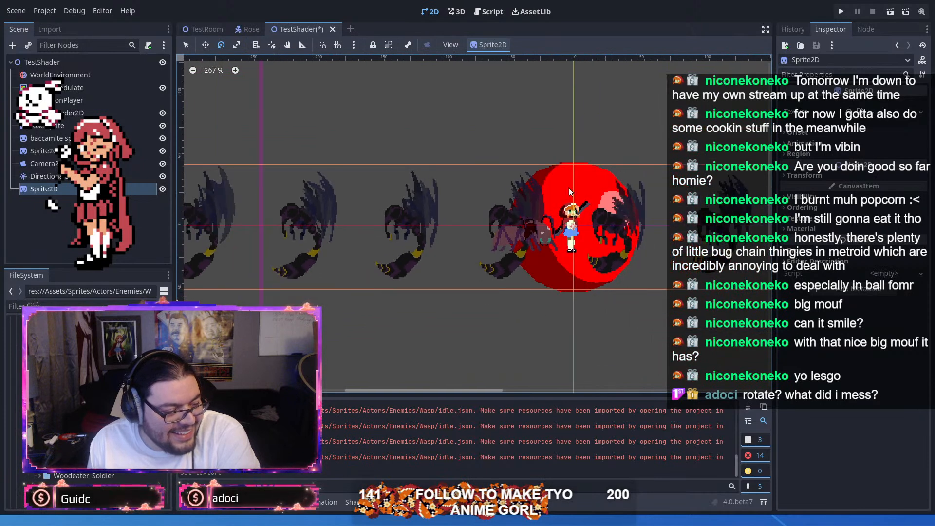
pyautogui.scroll(1, 698, 223)
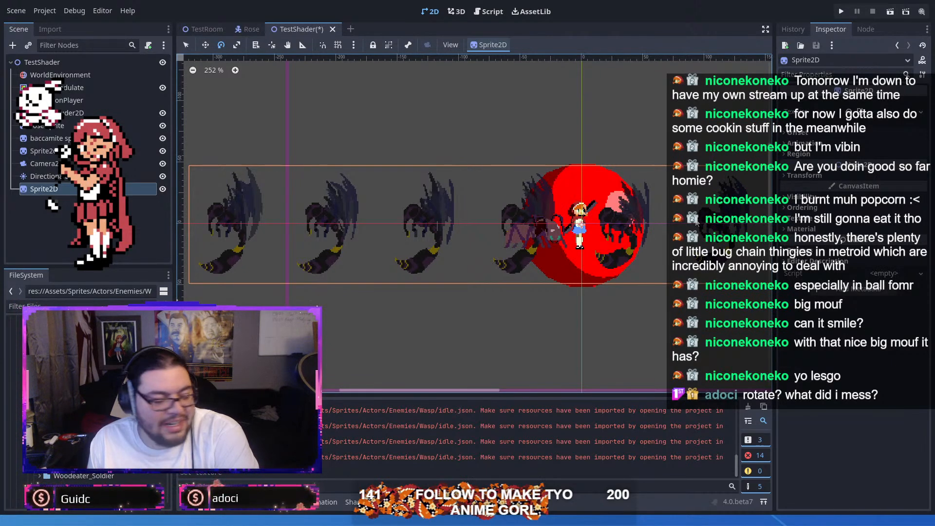
pyautogui.moveTo(696, 223); pyautogui.dragTo(591, 219)
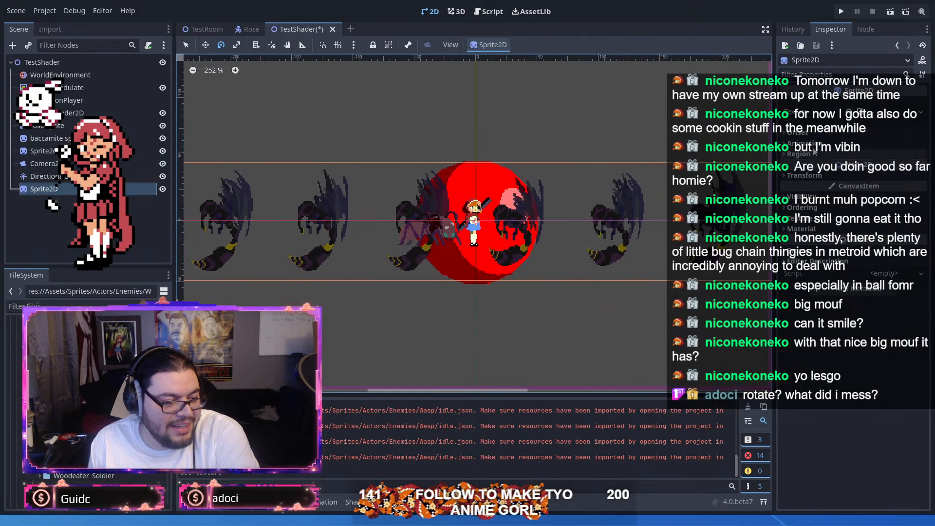
# Step: Set the wasp sprite's horizontal frame count to 10 in its animation properties
pyautogui.click(877, 108)
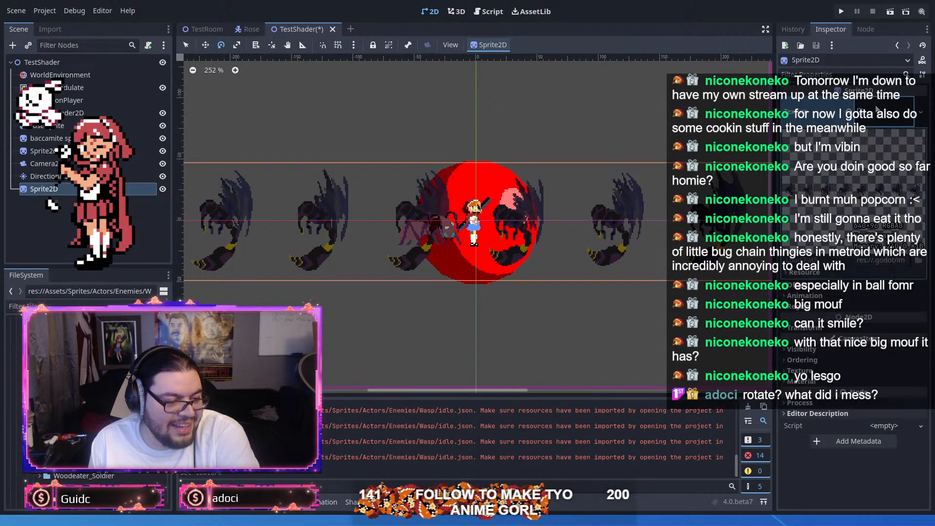
pyautogui.click(822, 296)
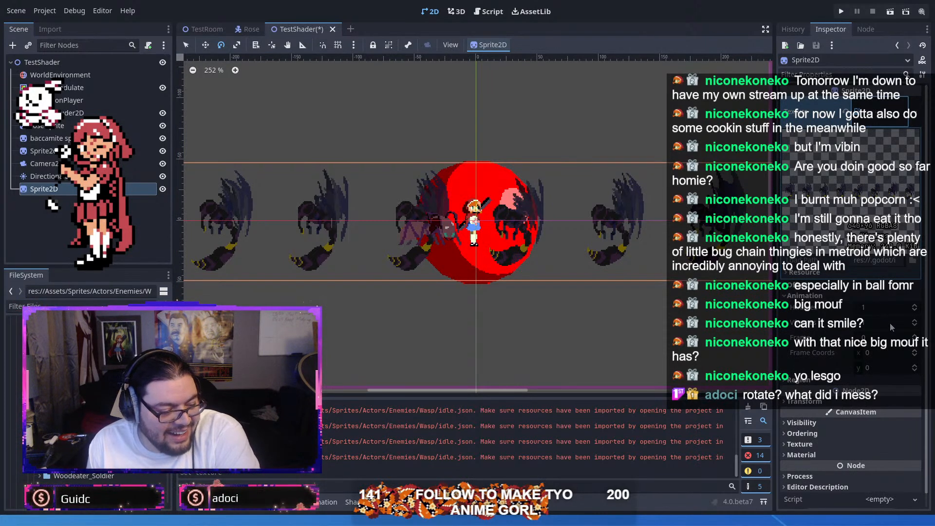
pyautogui.click(896, 307)
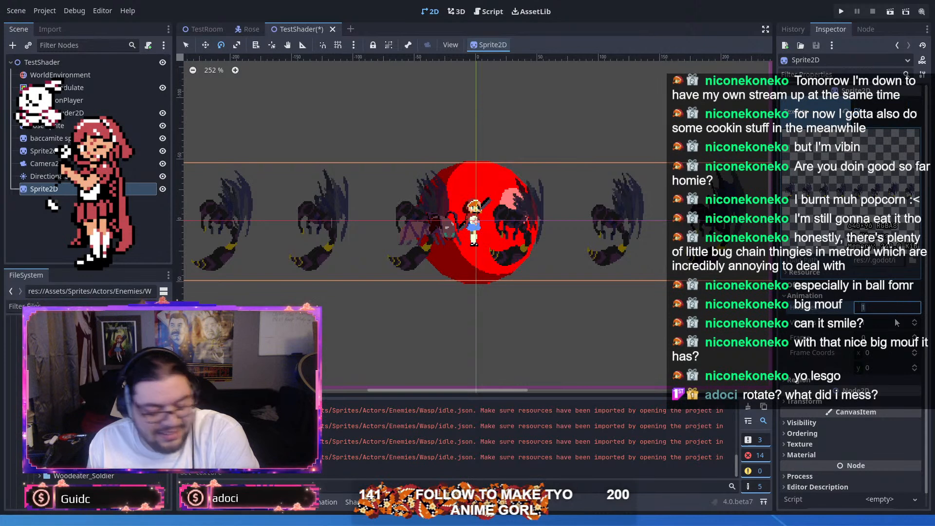
pyautogui.write('10')
pyautogui.press('Return')
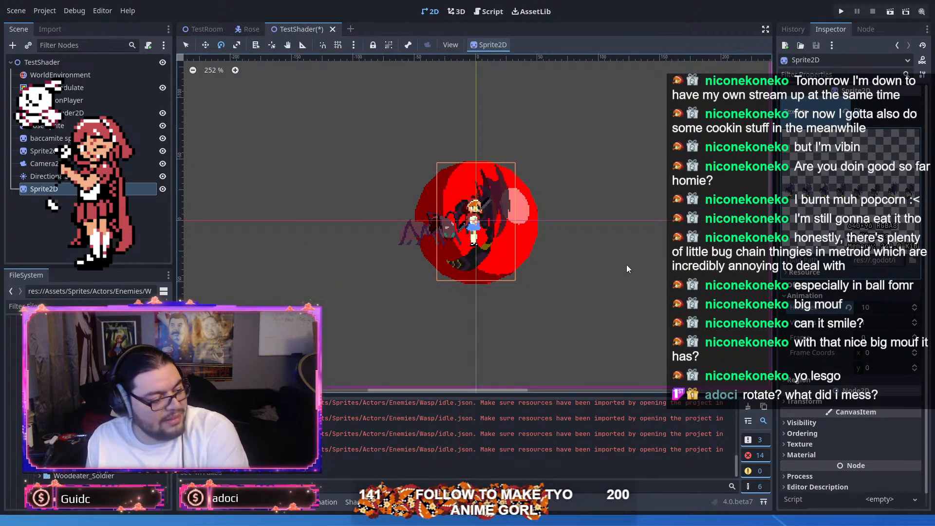
# Step: Move the wasp sprite off the girl to the red sphere's right edge, slightly above the girl and facing her
pyautogui.scroll(5, 530, 216)
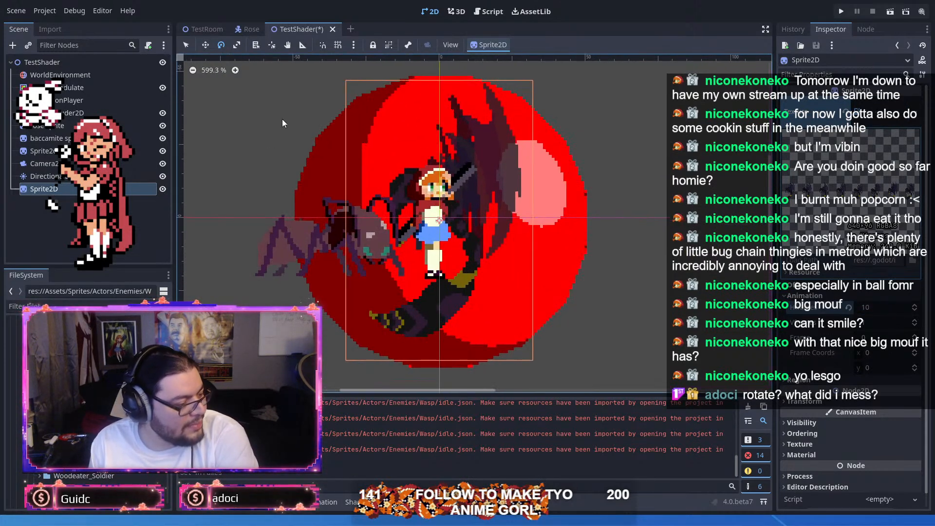
pyautogui.click(206, 45)
pyautogui.moveTo(471, 235); pyautogui.dragTo(649, 199)
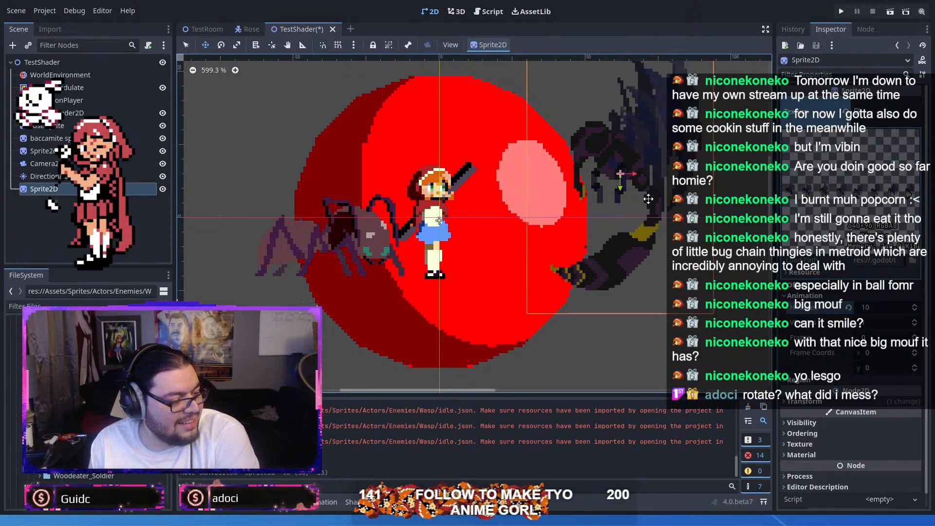
pyautogui.moveTo(648, 199); pyautogui.dragTo(624, 211)
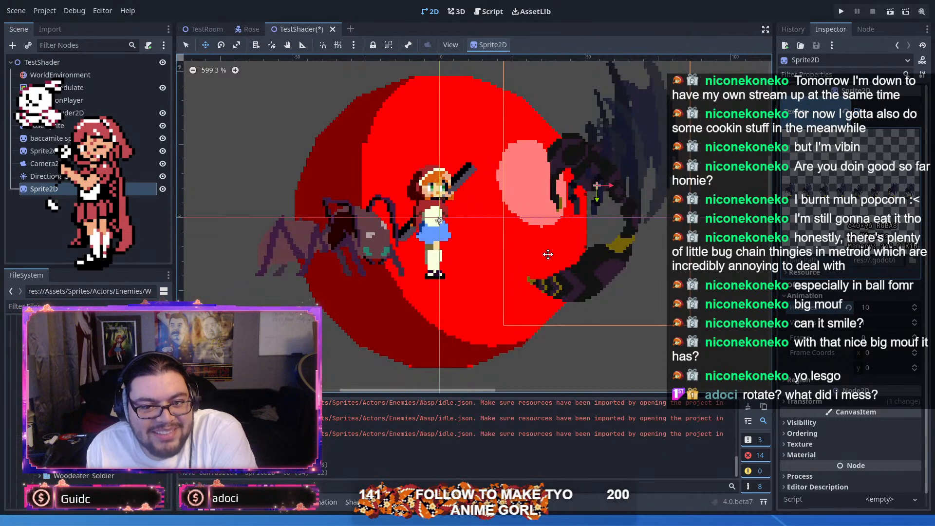
pyautogui.moveTo(565, 268)
pyautogui.mouseDown()
pyautogui.moveTo(578, 245)
pyautogui.moveTo(573, 257)
pyautogui.mouseUp()
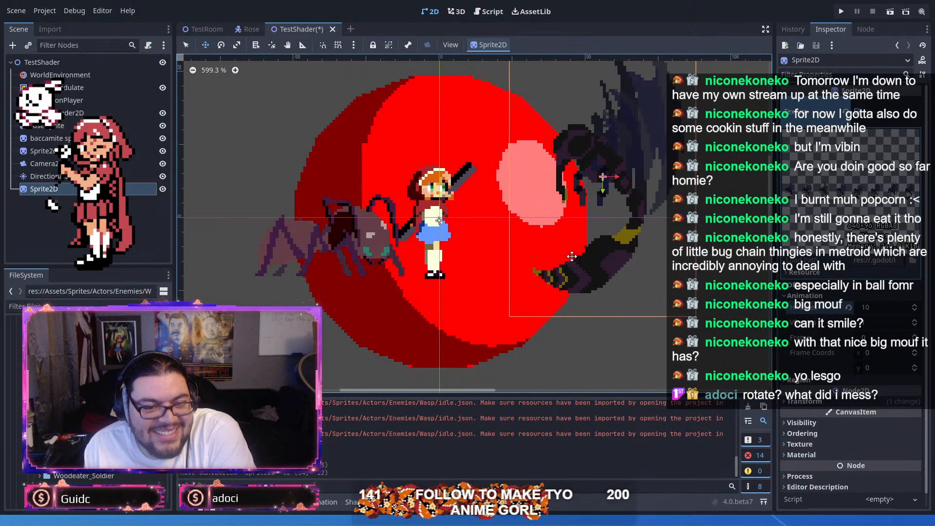
pyautogui.moveTo(572, 256); pyautogui.dragTo(572, 256)
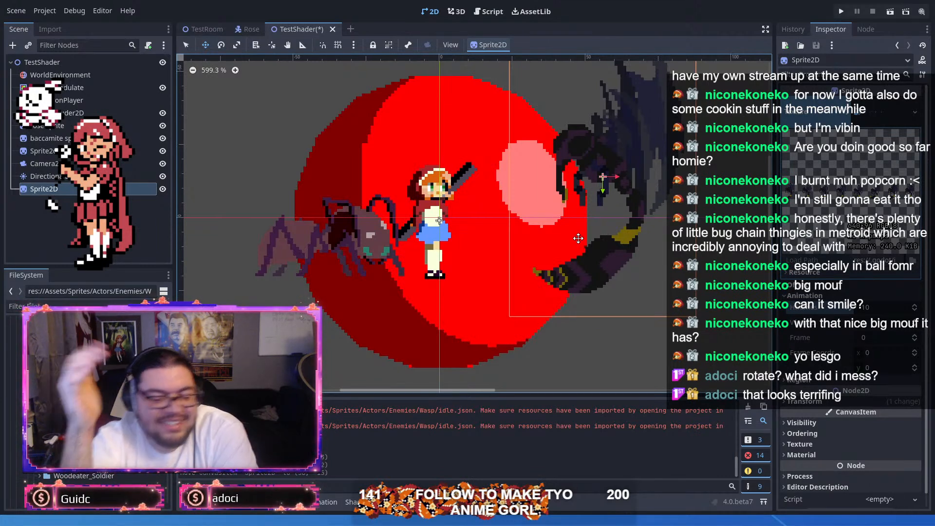
pyautogui.moveTo(623, 227); pyautogui.dragTo(674, 213)
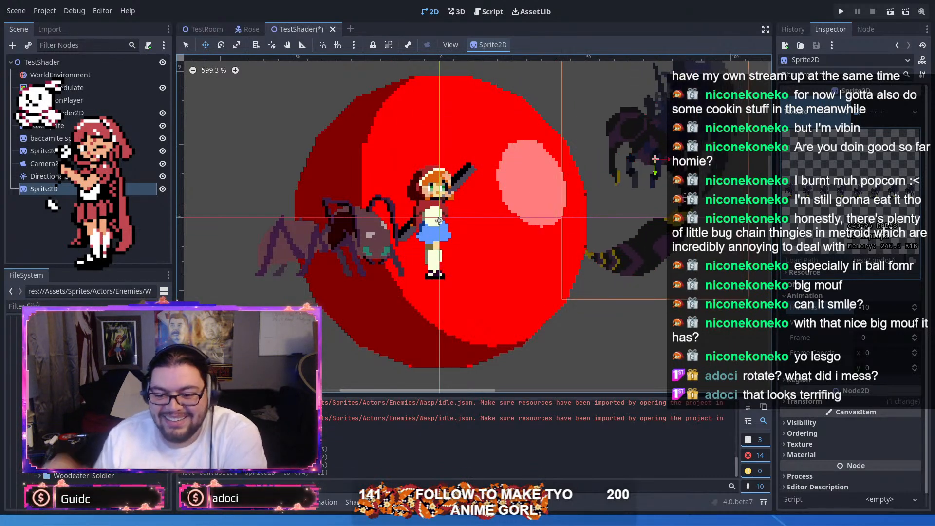
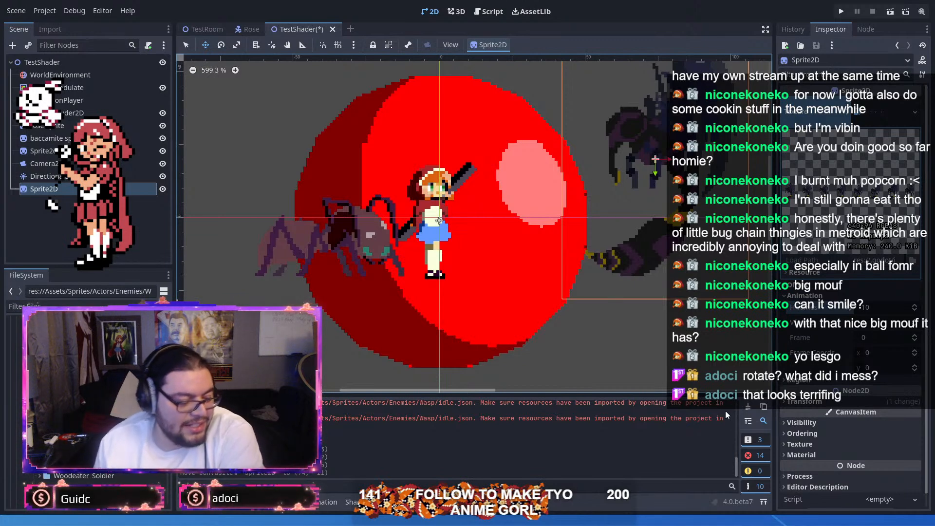
# Step: Move the wasp sprite slightly farther from the red sphere and a little lower
pyautogui.click(810, 455)
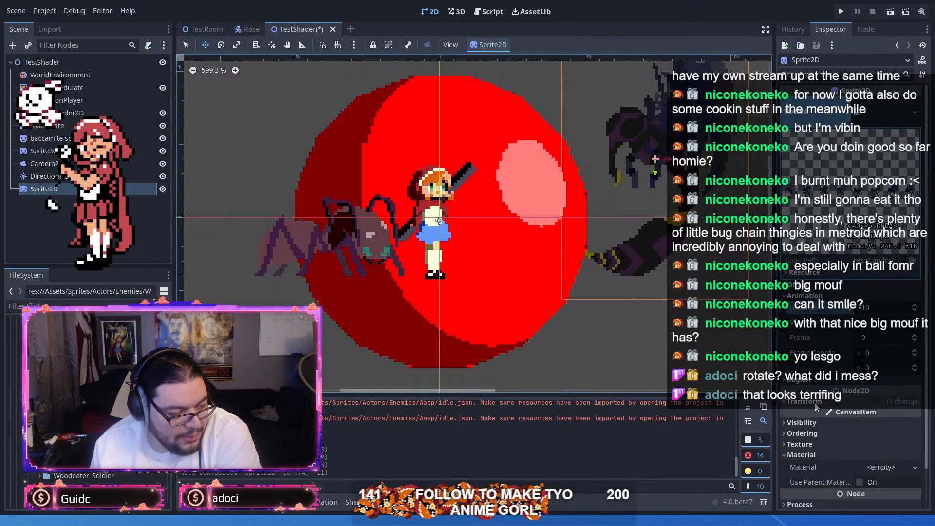
pyautogui.scroll(-2, 814, 425)
pyautogui.moveTo(707, 272); pyautogui.dragTo(717, 293)
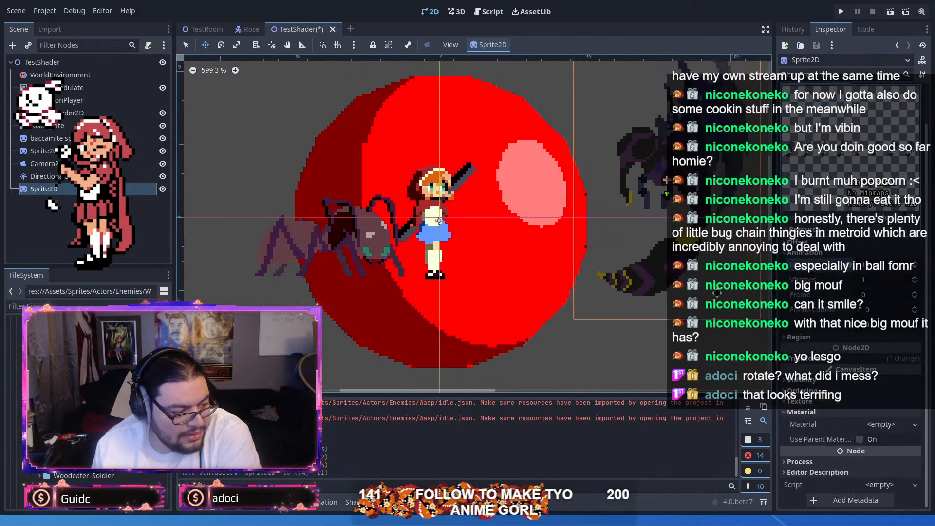
pyautogui.scroll(-2, 711, 290)
pyautogui.scroll(2, 857, 454)
pyautogui.scroll(-2, 804, 374)
# Step: Set the wasp sprite's scale to 0.5 on both axes and run the TestShader scene to compare its size
pyautogui.click(804, 358)
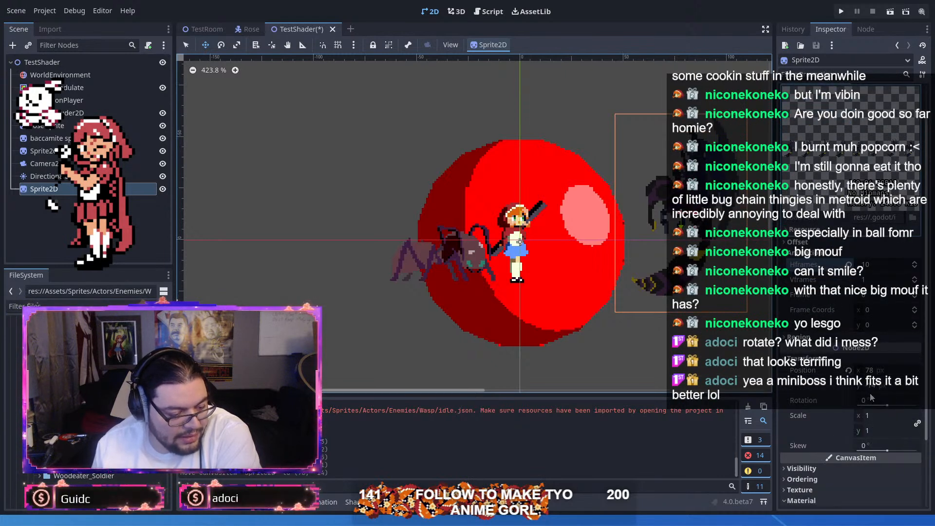
pyautogui.click(873, 416)
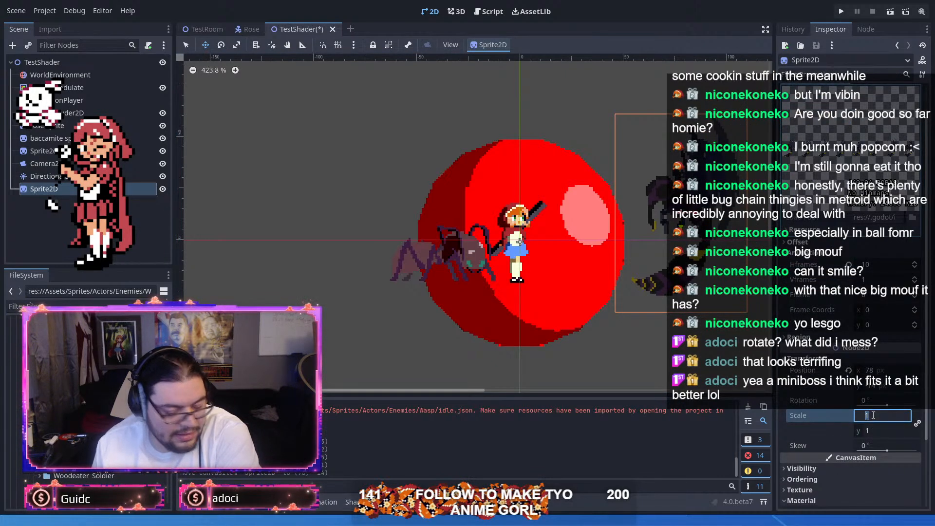
pyautogui.write('0.5')
pyautogui.press('Tab')
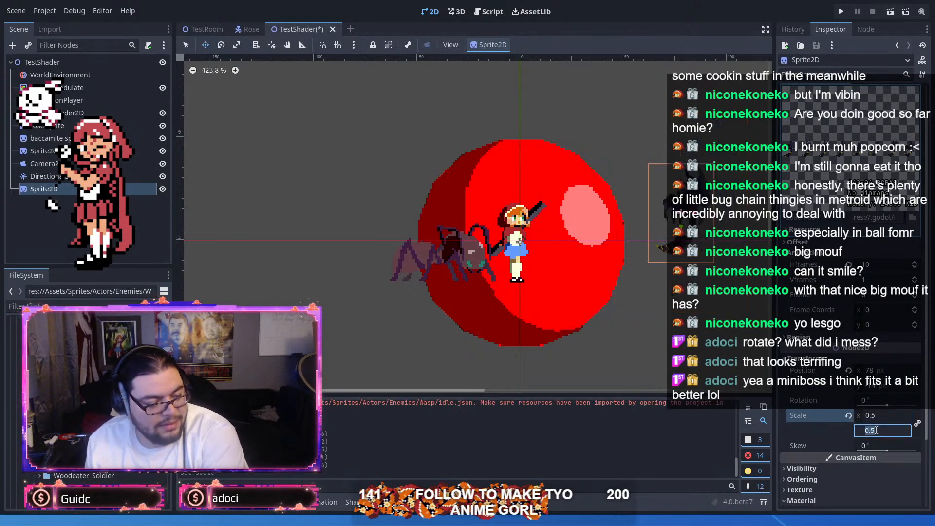
pyautogui.click(895, 10)
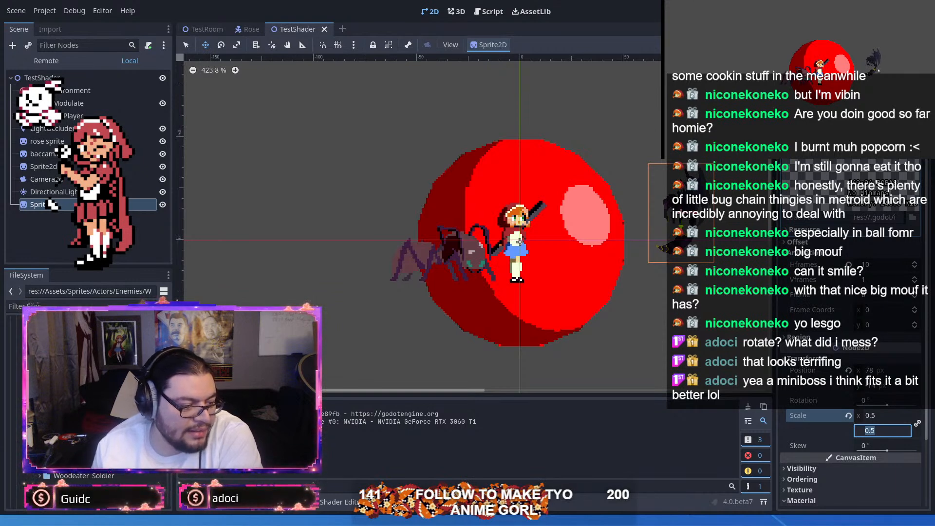
pyautogui.hotkey('alt', 'F4')
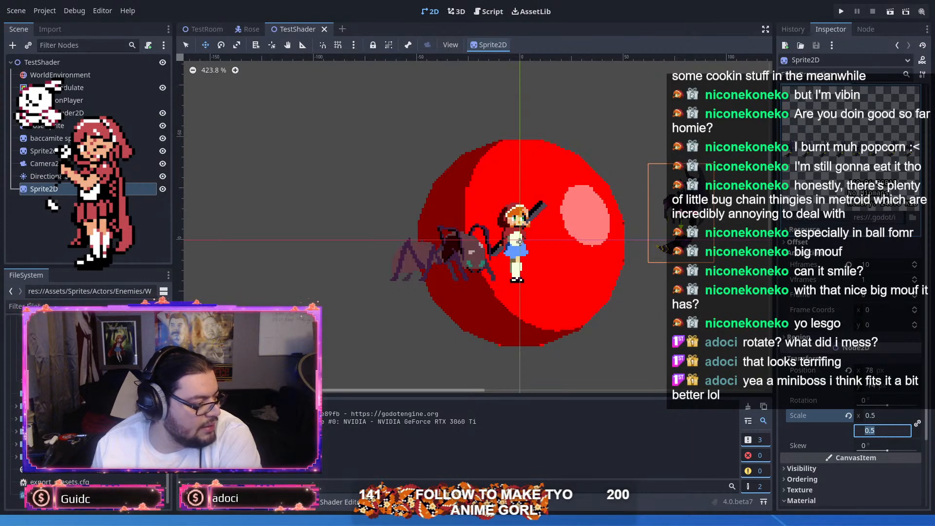
# Step: Add a track to the scene's animation by keying the wasp sprite's frame property
pyautogui.click(87, 101)
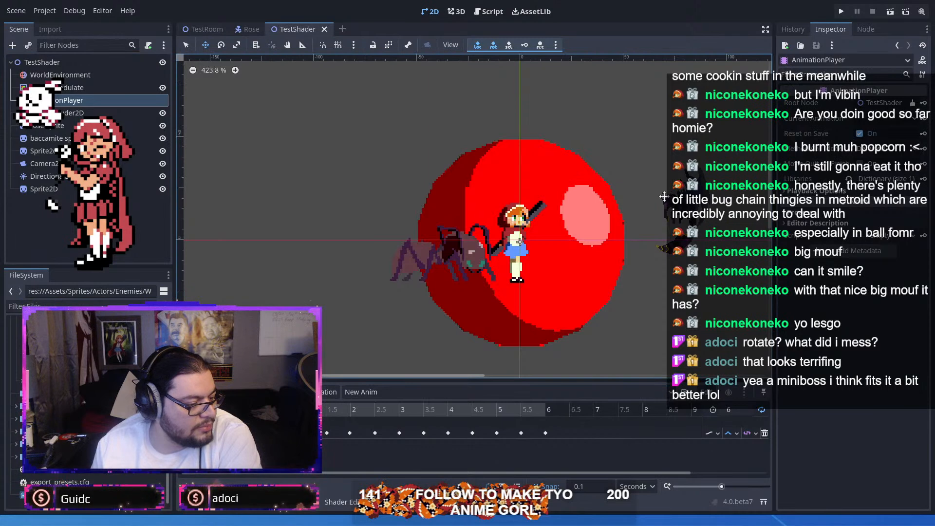
pyautogui.click(73, 190)
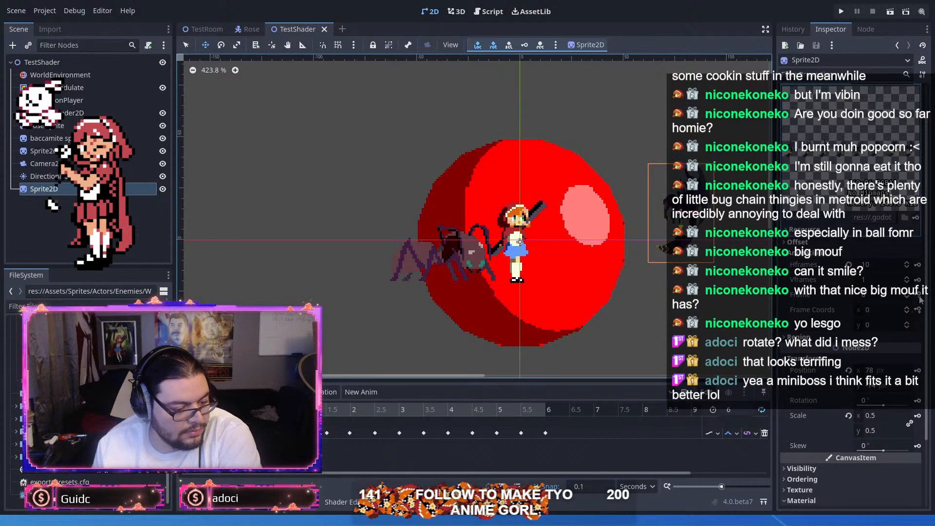
pyautogui.click(907, 308)
pyautogui.click(445, 267)
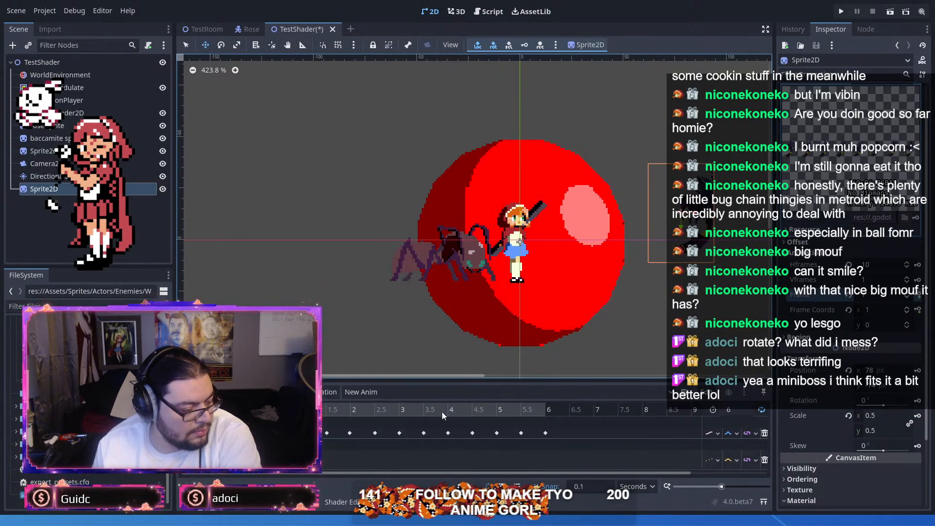
pyautogui.moveTo(324, 410)
pyautogui.mouseDown()
pyautogui.moveTo(332, 411)
pyautogui.moveTo(312, 411)
pyautogui.mouseUp()
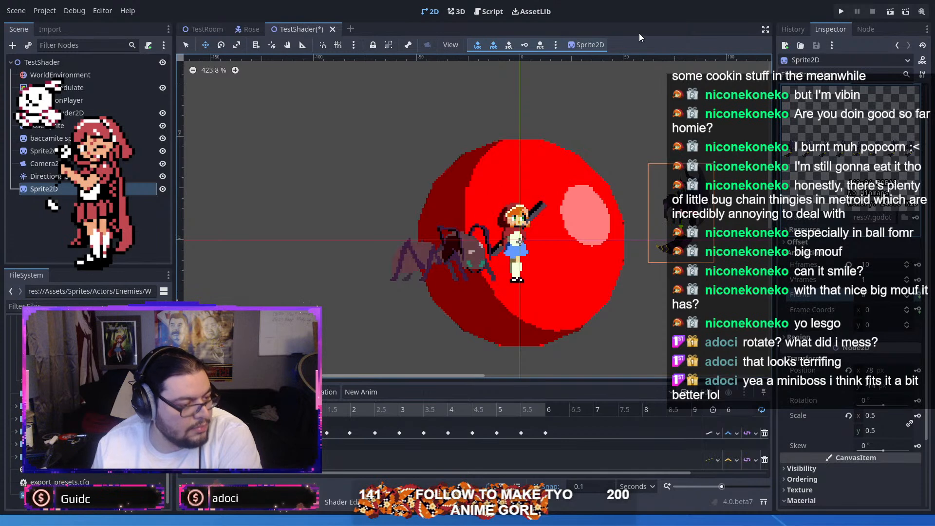
# Step: Set the wasp sprite's horizontal frame count to 8
pyautogui.click(916, 1)
pyautogui.doubleClick(331, 0)
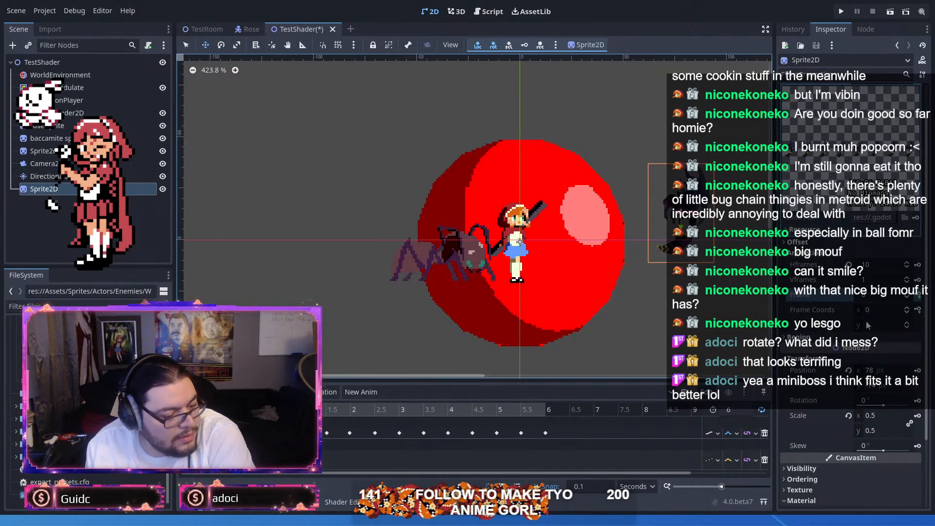
pyautogui.click(907, 268)
pyautogui.click(907, 268)
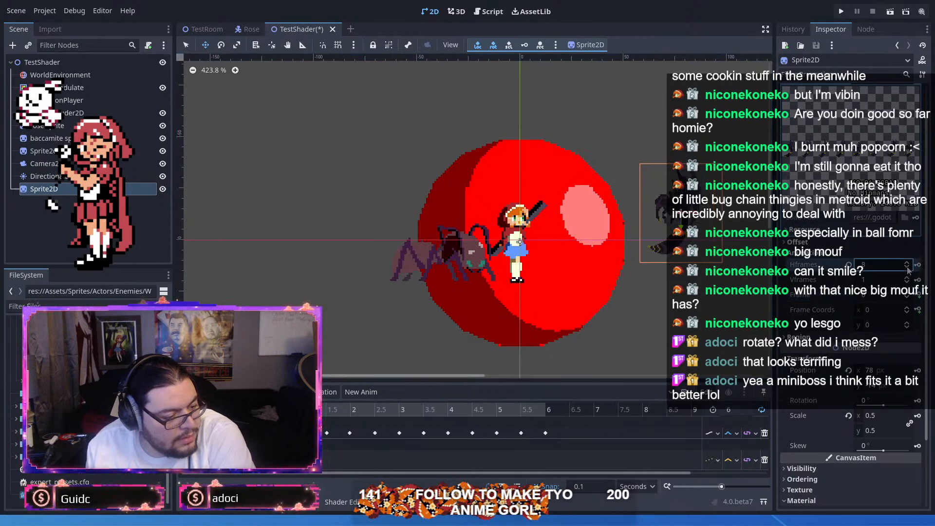
pyautogui.click(907, 268)
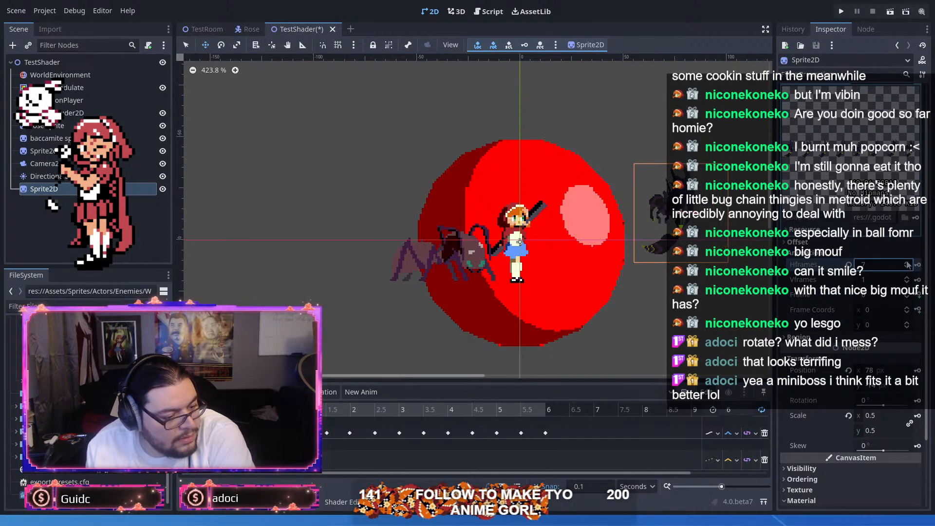
pyautogui.click(908, 264)
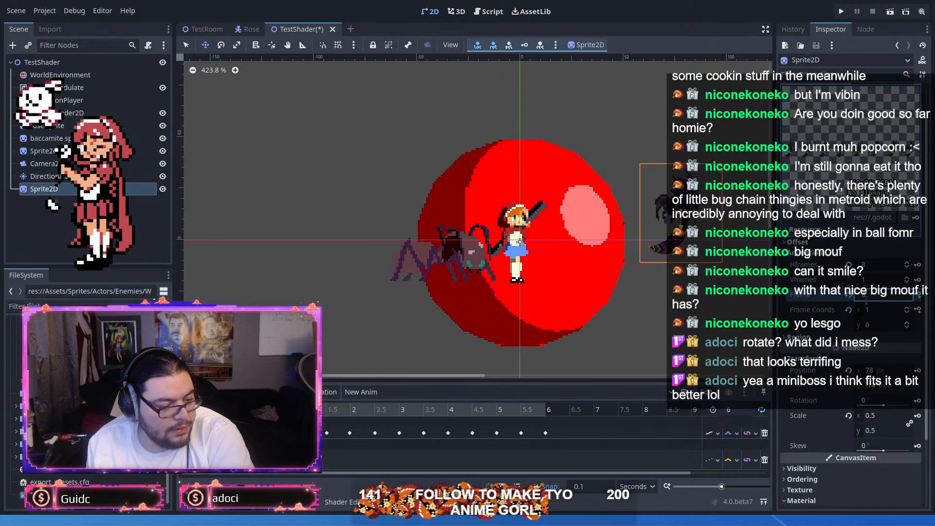
# Step: Set up the wasp's frame keys so the track starts at frame 0 and reaches frame 7 at 1 second
pyautogui.press('Up')
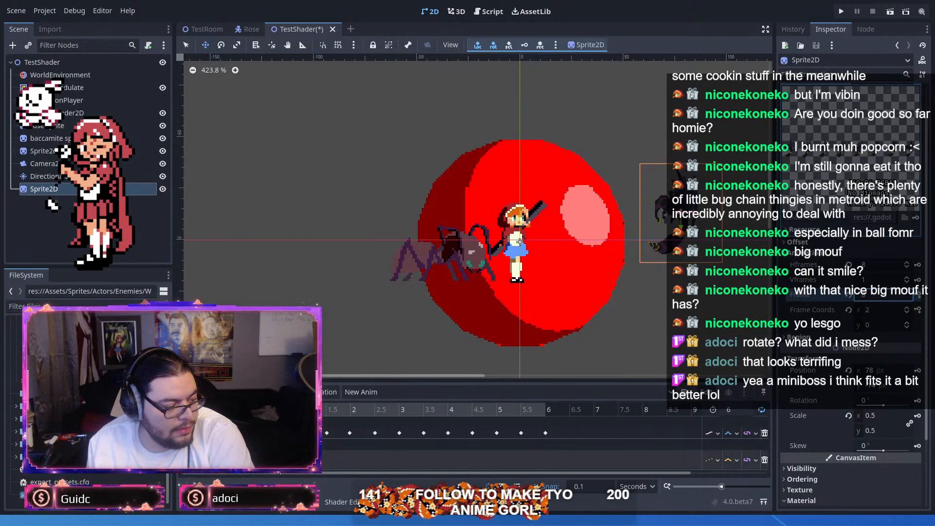
pyautogui.click(322, 464)
pyautogui.press('Delete')
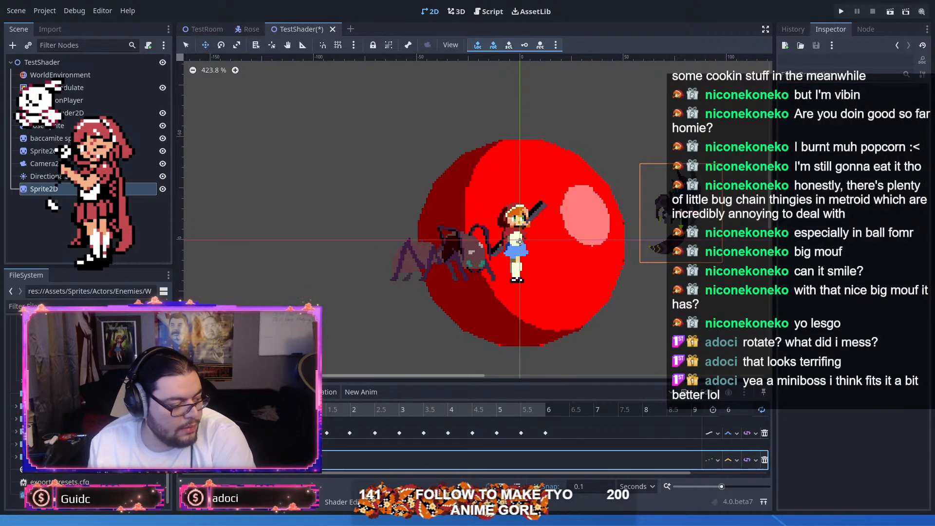
pyautogui.click(253, 460)
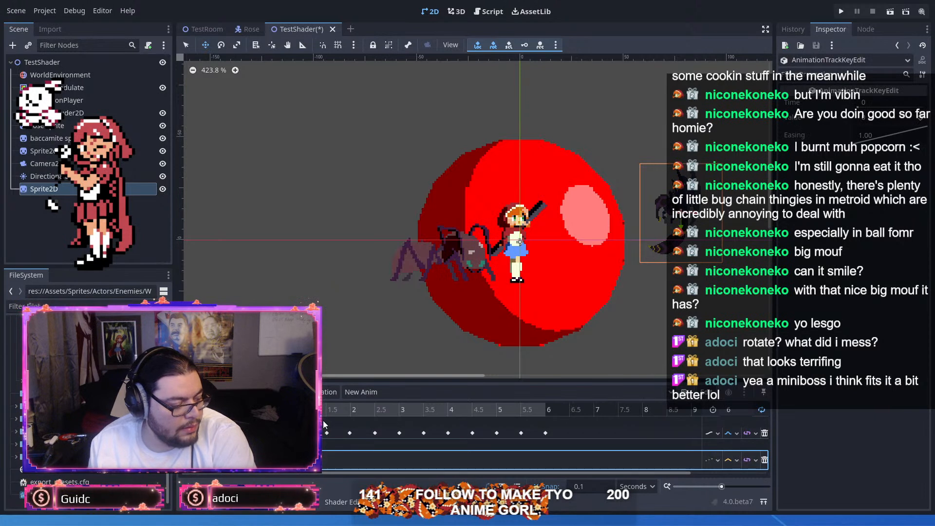
pyautogui.click(302, 460)
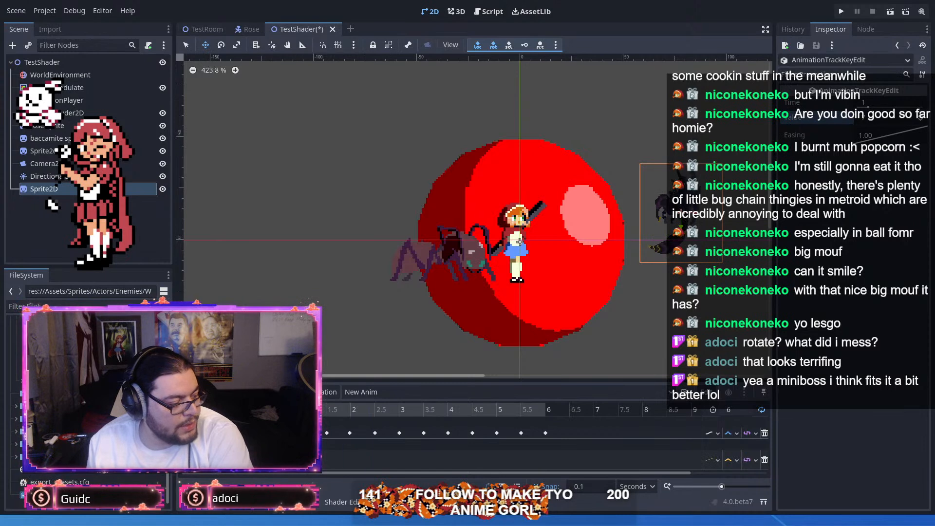
pyautogui.click(51, 190)
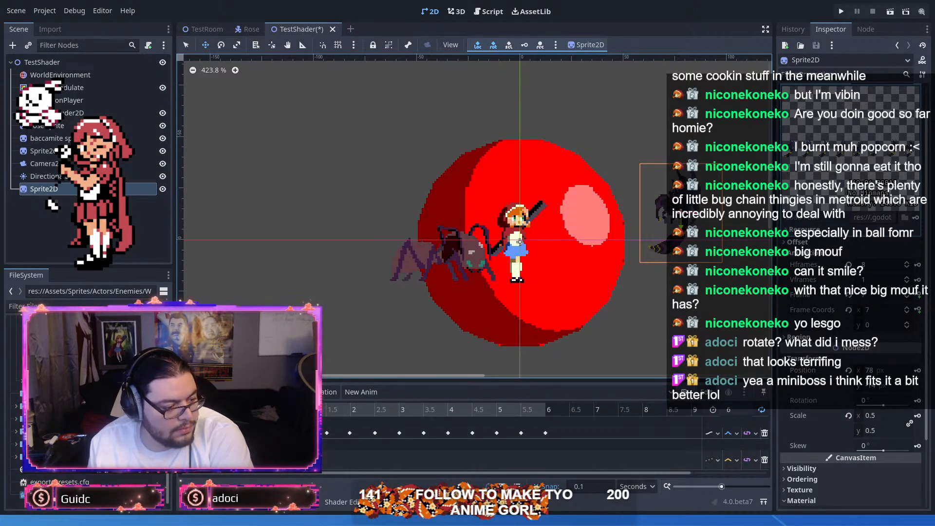
# Step: Switch the wasp's frame track to continuous updating and move its last key to 0.6 seconds
pyautogui.click(324, 409)
pyautogui.click(254, 409)
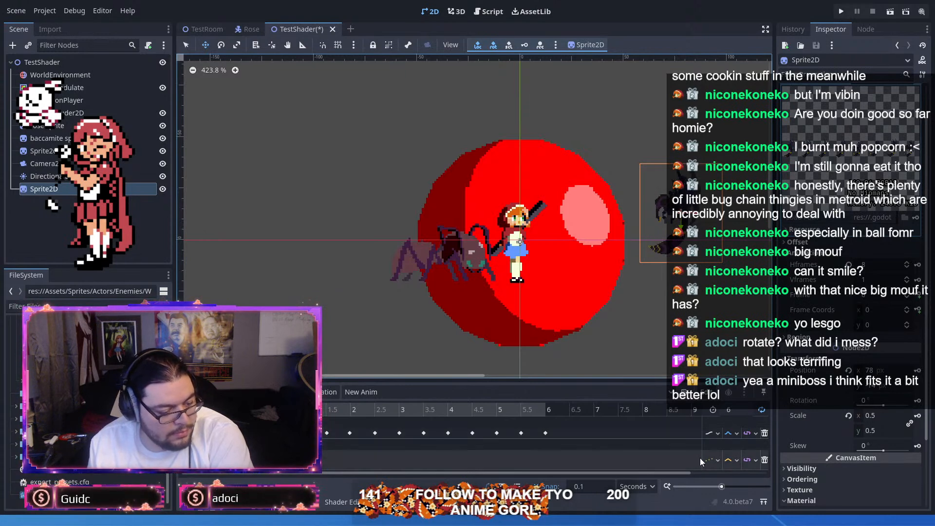
pyautogui.click(725, 469)
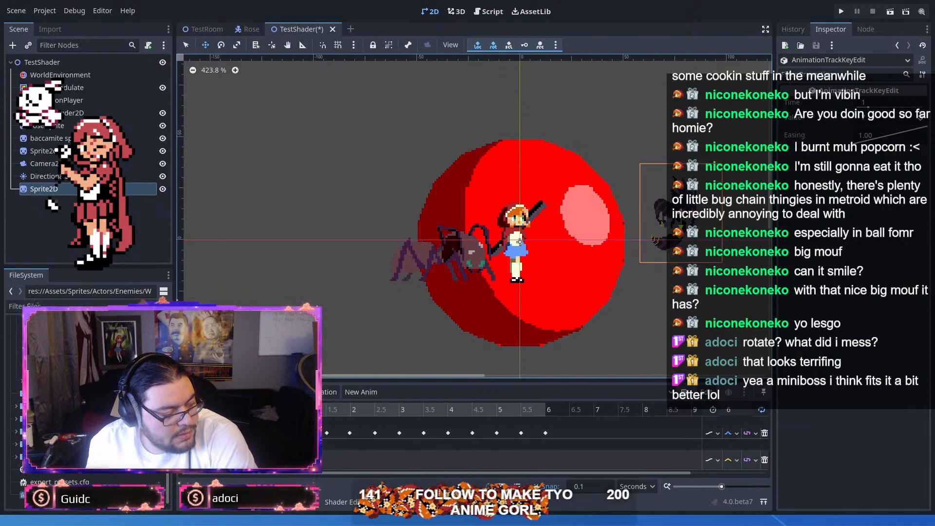
pyautogui.click(283, 460)
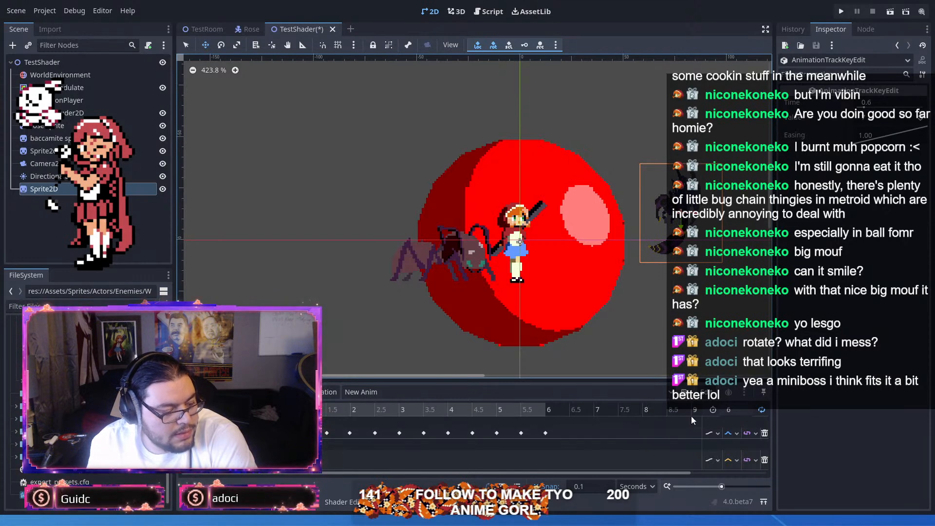
# Step: Shorten the animation's length to 0.6 seconds
pyautogui.click(737, 409)
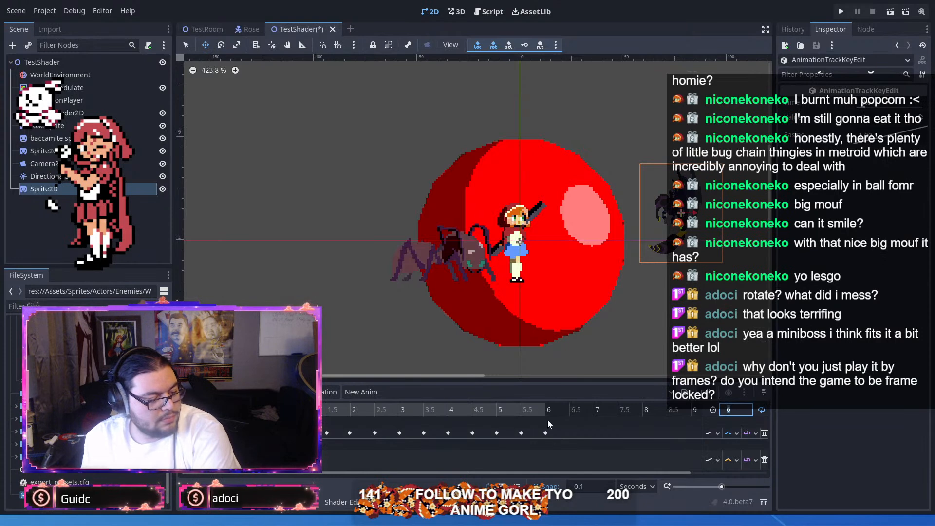
pyautogui.write('.6')
pyautogui.press('Return')
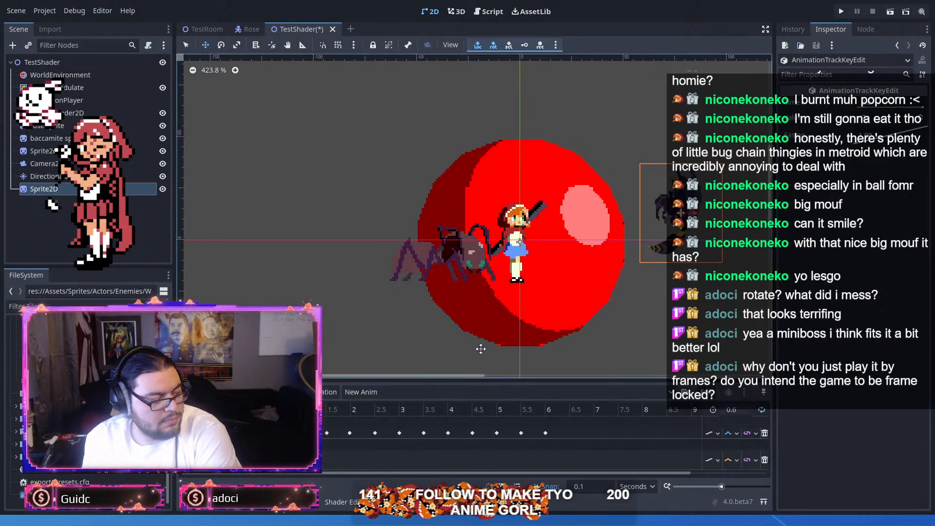
# Step: Run the TestShader scene and examine the wasp's looping animation in an enlarged game window beside the ant and the girl
pyautogui.click(883, 11)
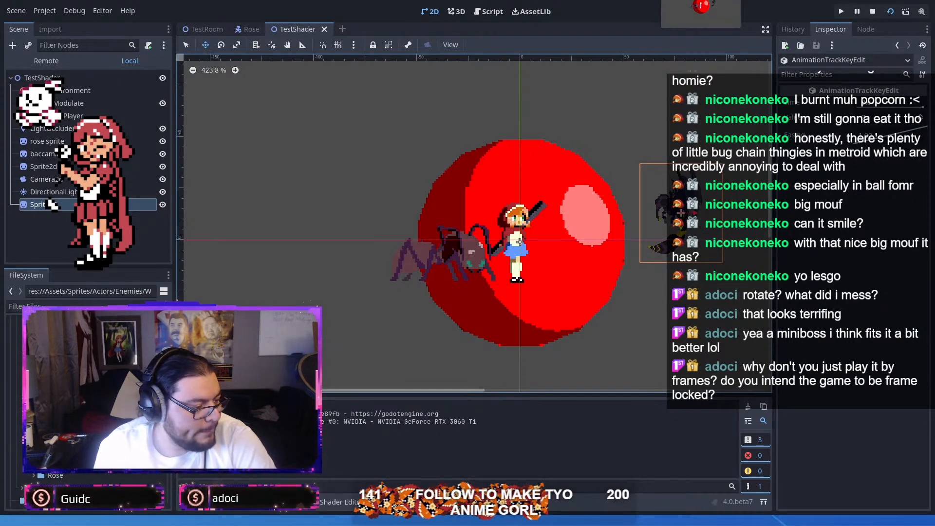
pyautogui.press('F8')
pyautogui.click(55, 100)
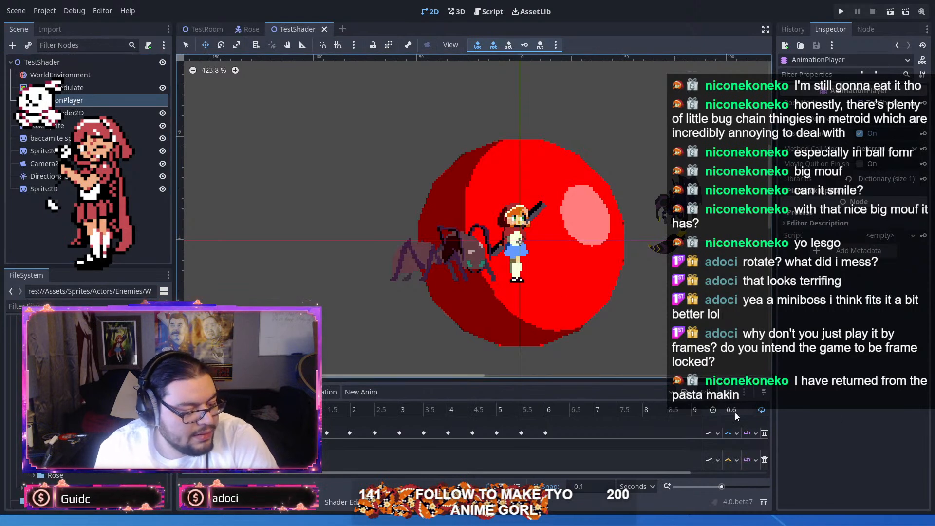
pyautogui.click(843, 11)
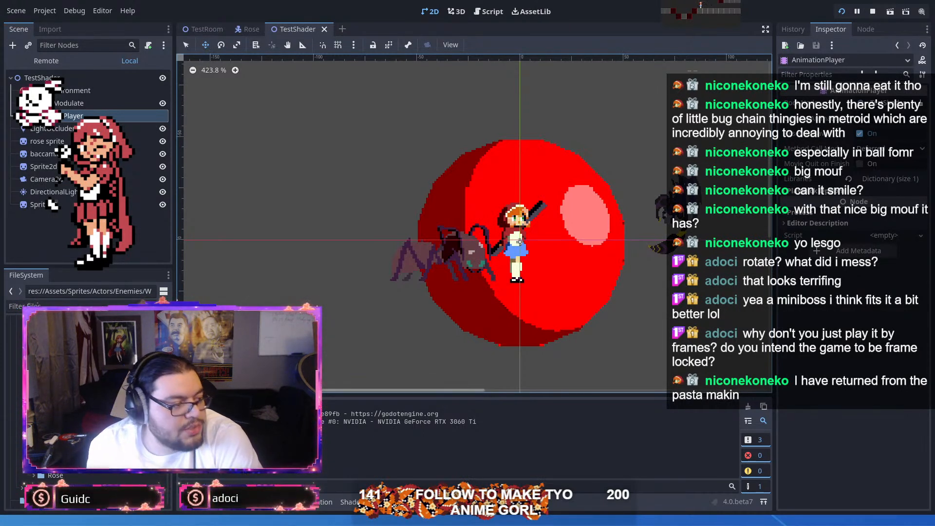
pyautogui.click(896, 11)
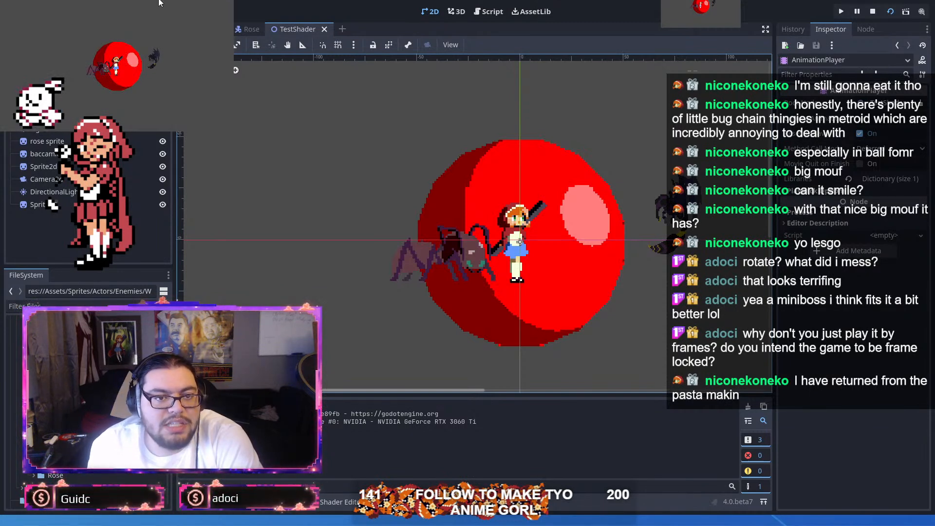
pyautogui.doubleClick(158, 2)
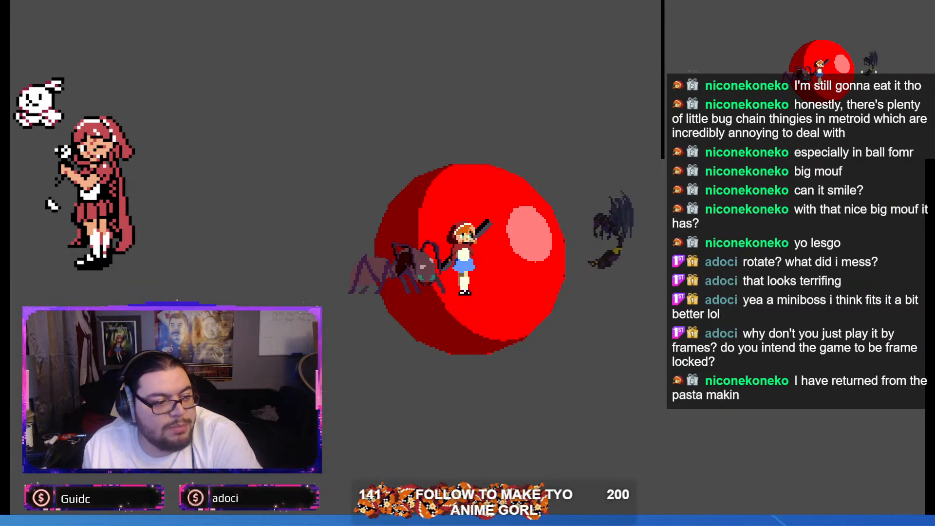
pyautogui.click(874, 14)
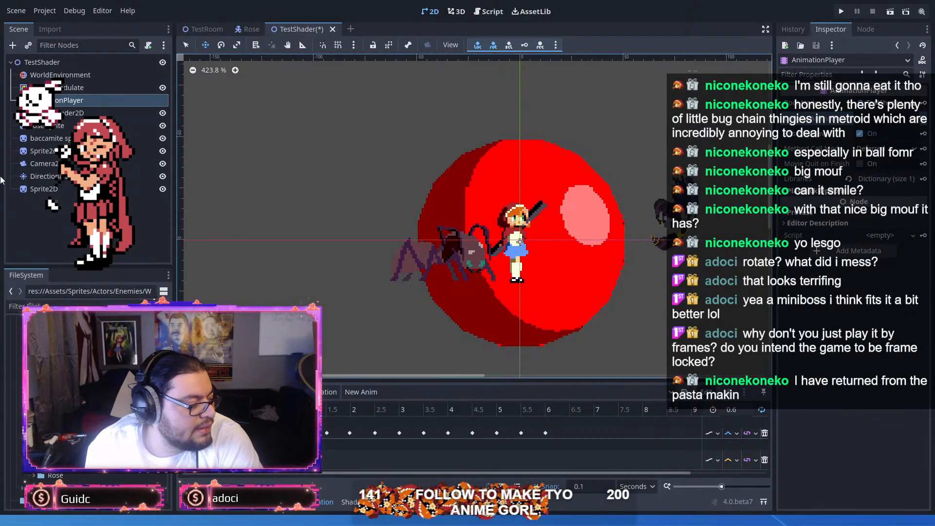
# Step: Reset the wasp sprite's scale to 1
pyautogui.click(63, 151)
pyautogui.click(72, 163)
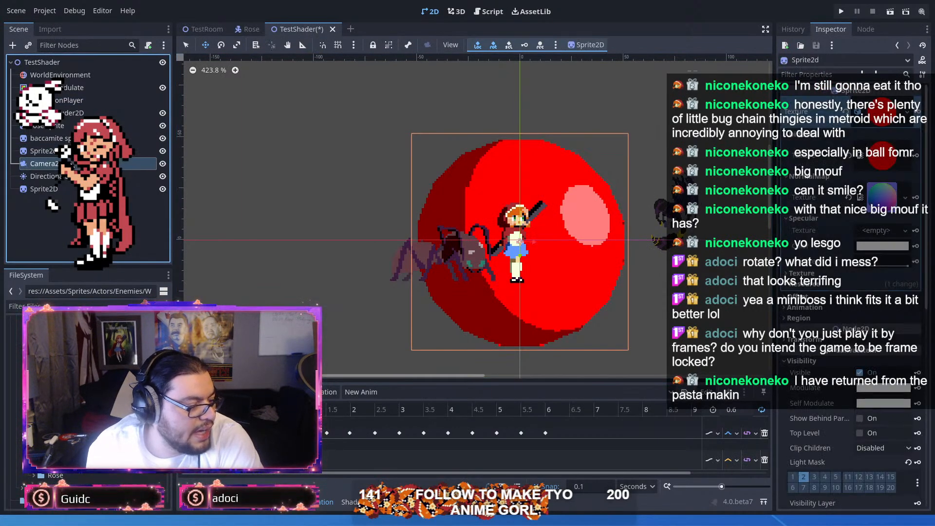
pyautogui.click(69, 187)
pyautogui.scroll(-3, 839, 399)
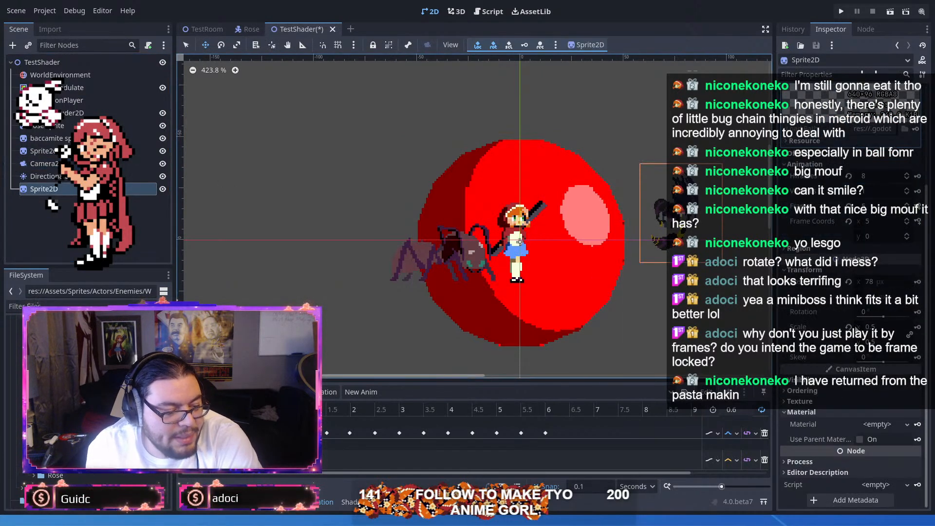
pyautogui.click(850, 329)
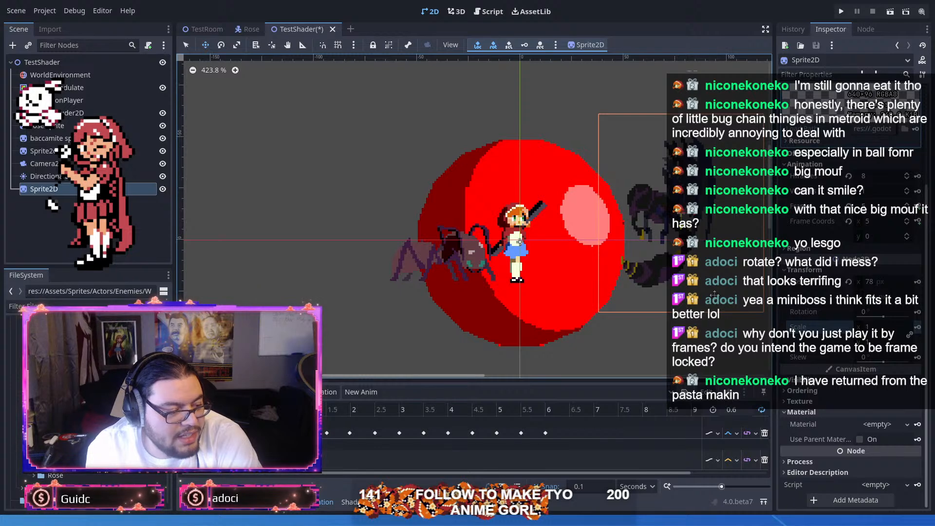
pyautogui.scroll(4, 565, 221)
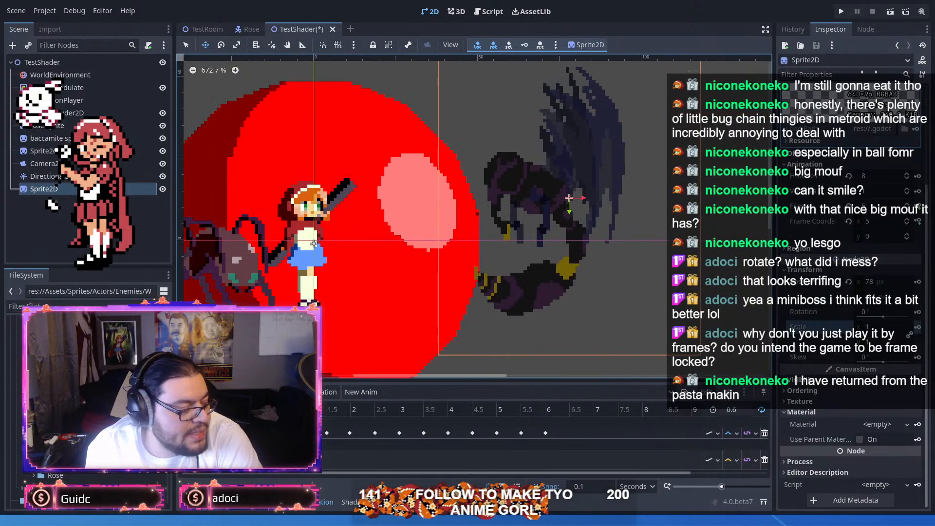
# Step: Move the wasp sprite closer to the girl, to an x position of 65 px
pyautogui.moveTo(541, 295); pyautogui.dragTo(623, 288)
pyautogui.moveTo(657, 275); pyautogui.dragTo(617, 272)
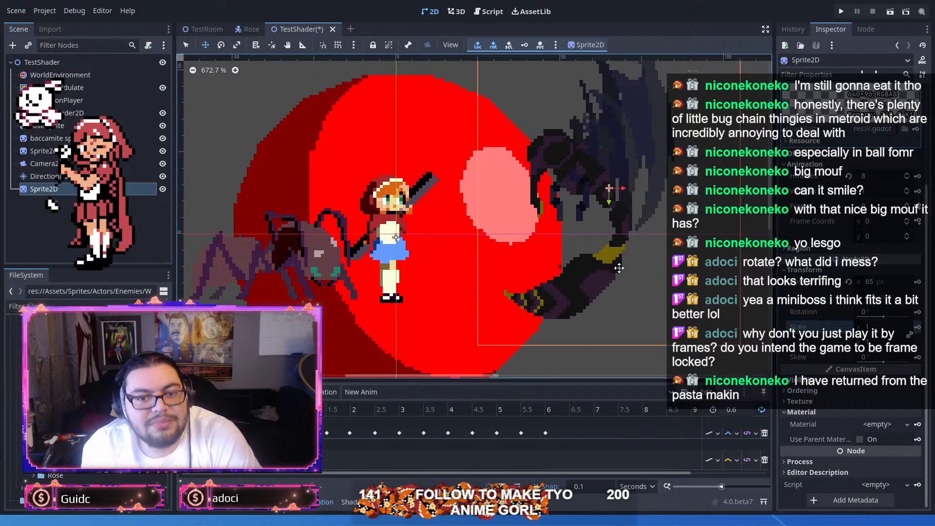
pyautogui.scroll(-1, 618, 267)
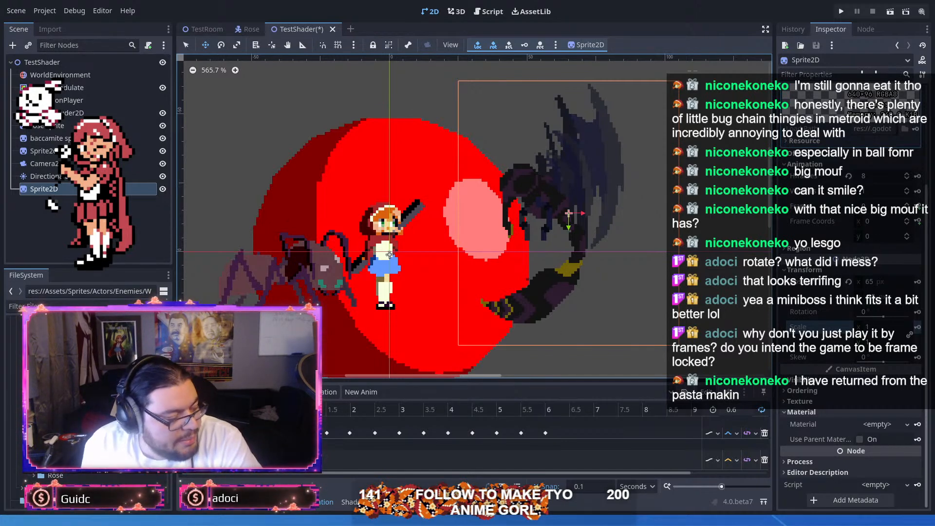
pyautogui.press('d')
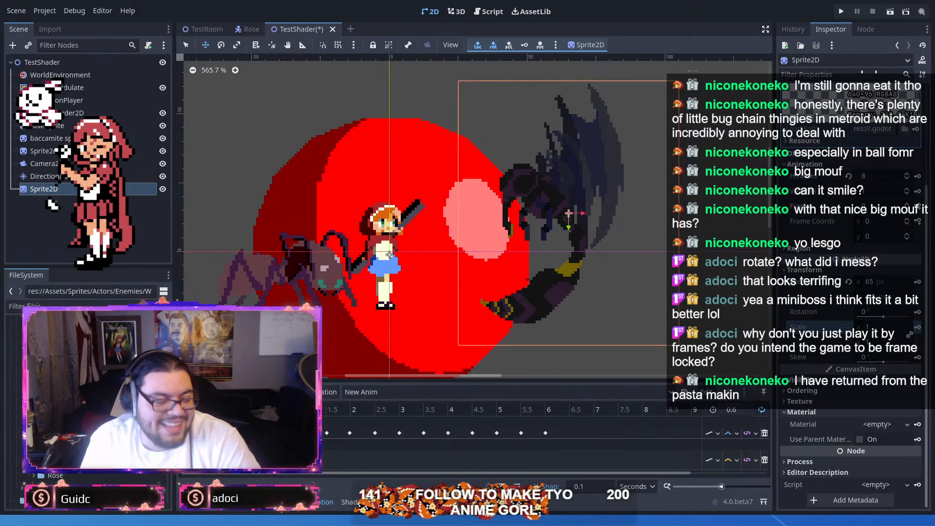
# Step: Switch to Aseprite and look over the Gladid and Spidahli sprites
pyautogui.click(883, 1)
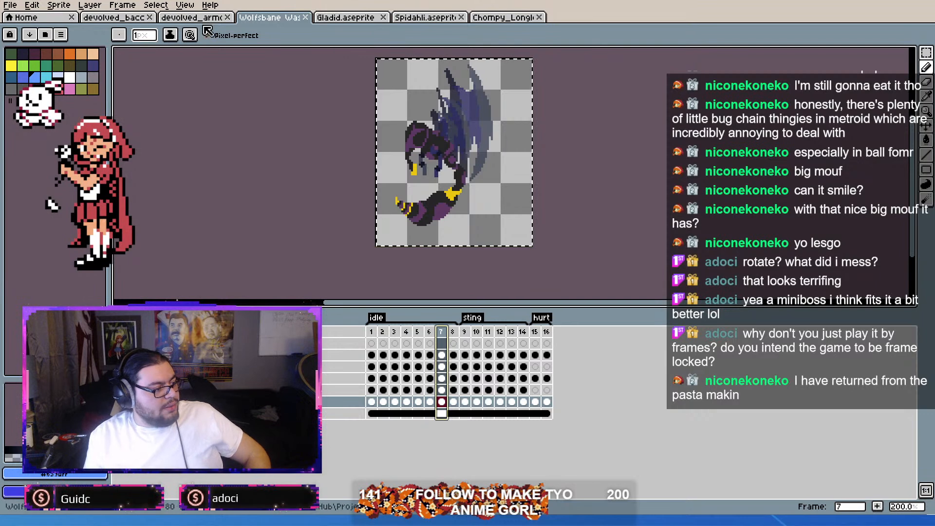
pyautogui.click(335, 18)
pyautogui.scroll(-3, 479, 176)
pyautogui.scroll(3, 479, 177)
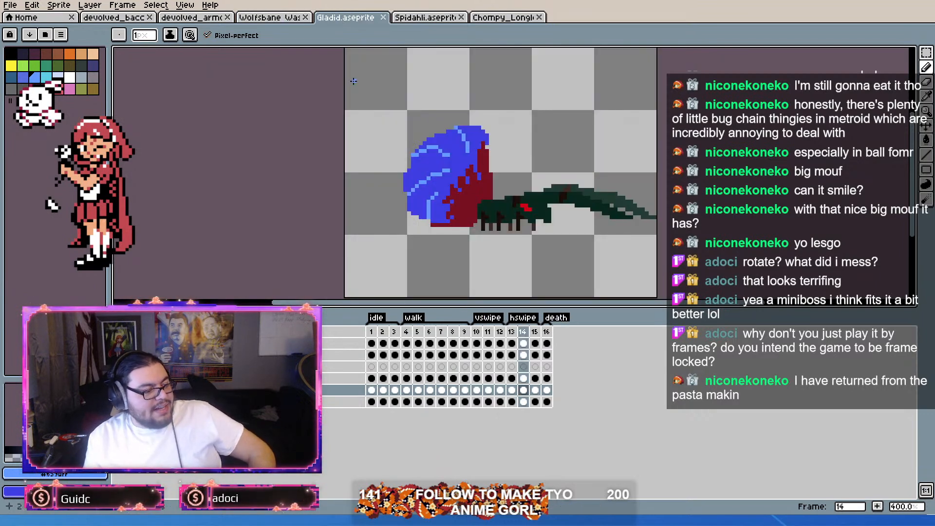
pyautogui.click(413, 19)
pyautogui.scroll(-1, 433, 79)
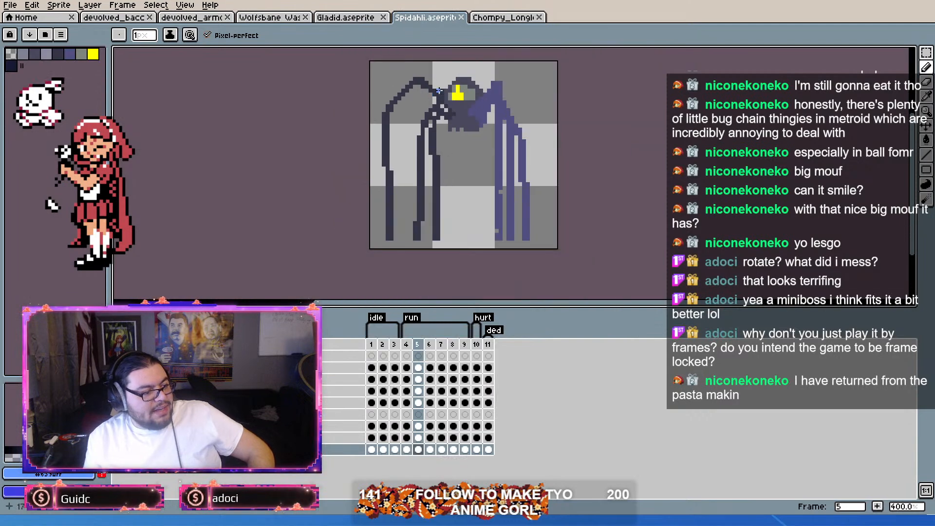
pyautogui.moveTo(439, 90); pyautogui.dragTo(450, 115)
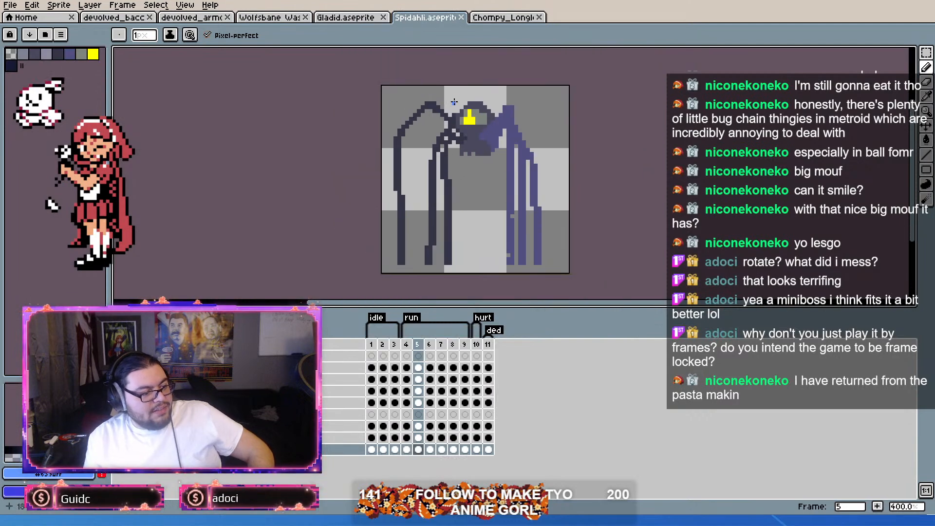
# Step: Inspect the long-legged Chompy sprite up close and close its file
pyautogui.click(512, 17)
pyautogui.scroll(-3, 480, 96)
pyautogui.scroll(2, 480, 96)
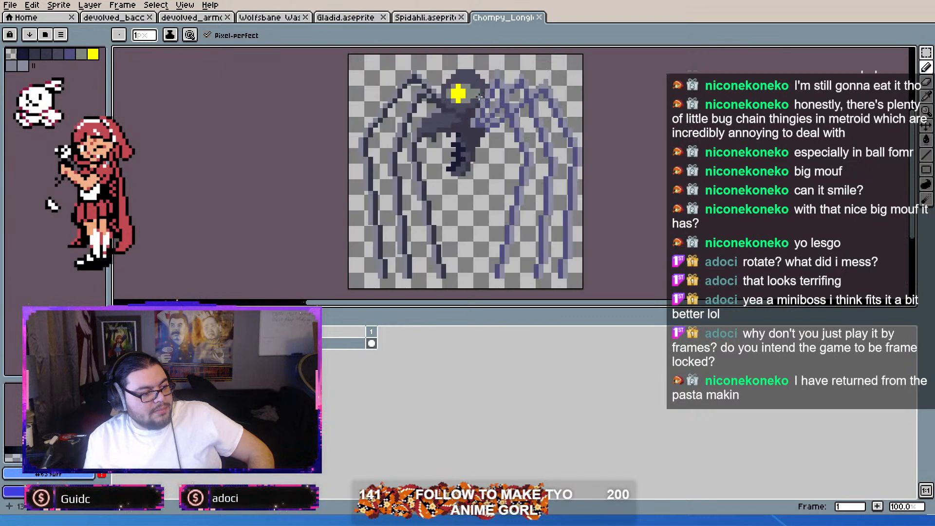
pyautogui.scroll(4, 481, 69)
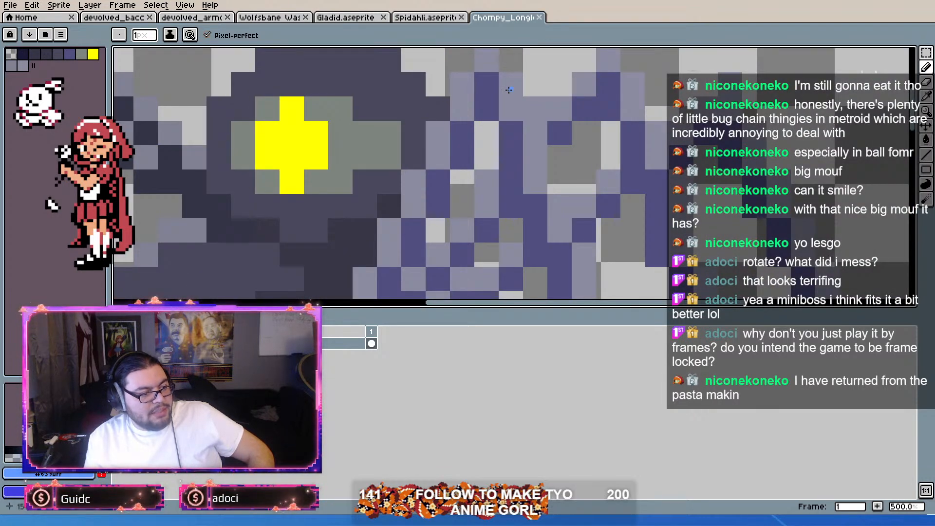
pyautogui.hotkey('ctrl', 'w')
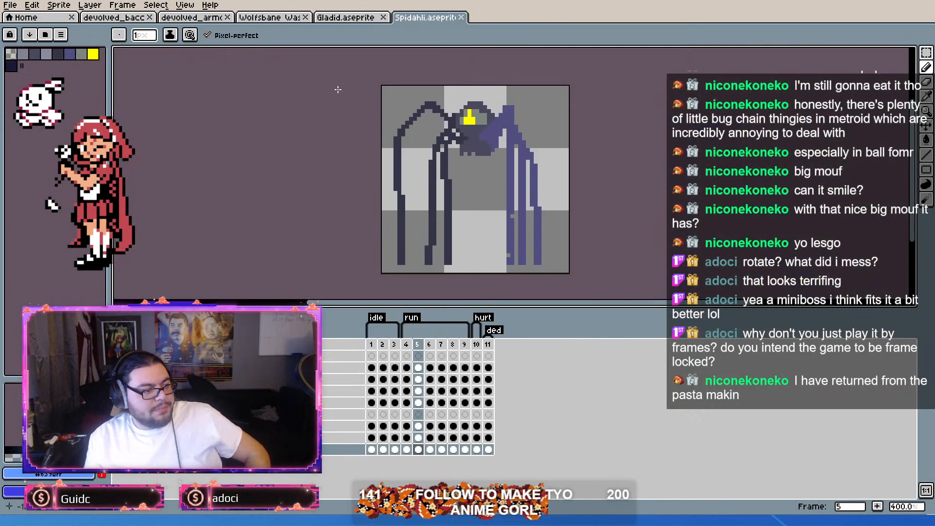
# Step: Examine frame 7 of the Wolfsbane wasp sprite, both in full and close up around the wings
pyautogui.click(281, 19)
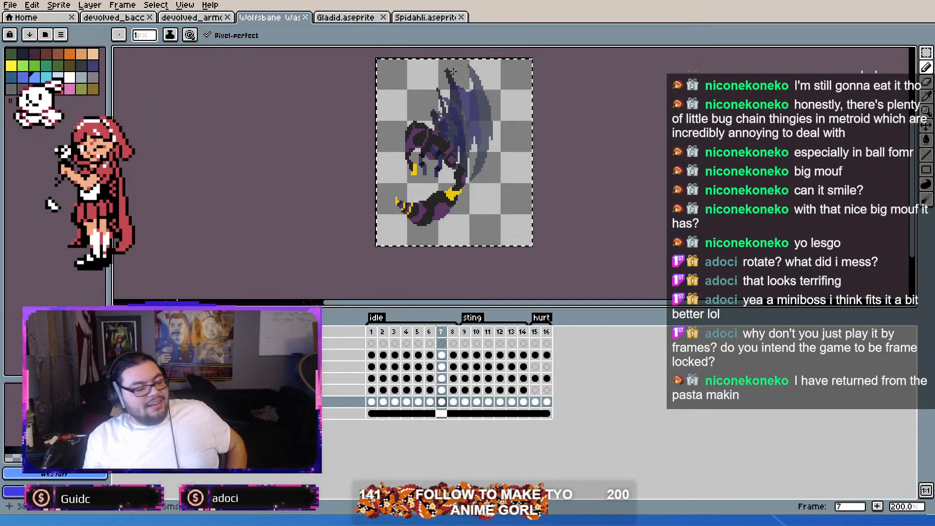
pyautogui.scroll(2, 478, 103)
pyautogui.scroll(-2, 477, 104)
pyautogui.scroll(2, 476, 104)
pyautogui.scroll(-2, 473, 105)
pyautogui.click(286, 85)
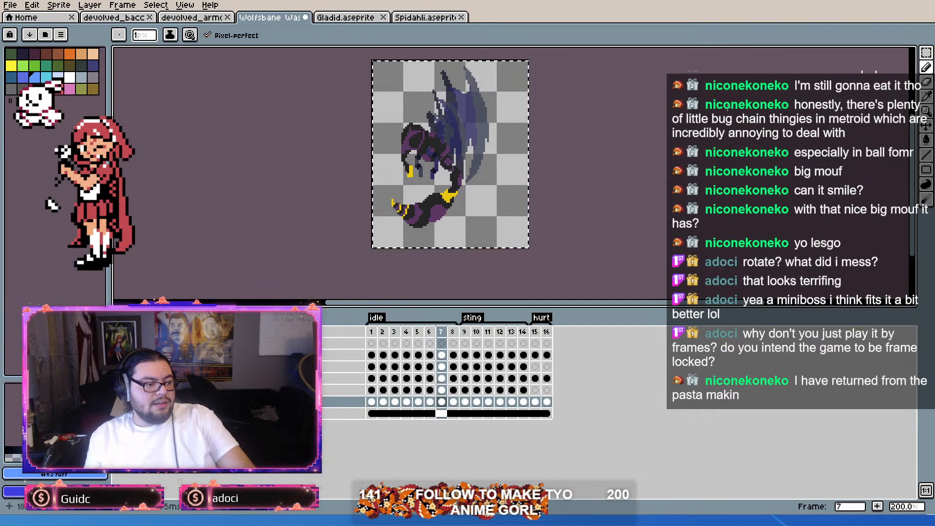
pyautogui.hotkey('ctrl', 'z')
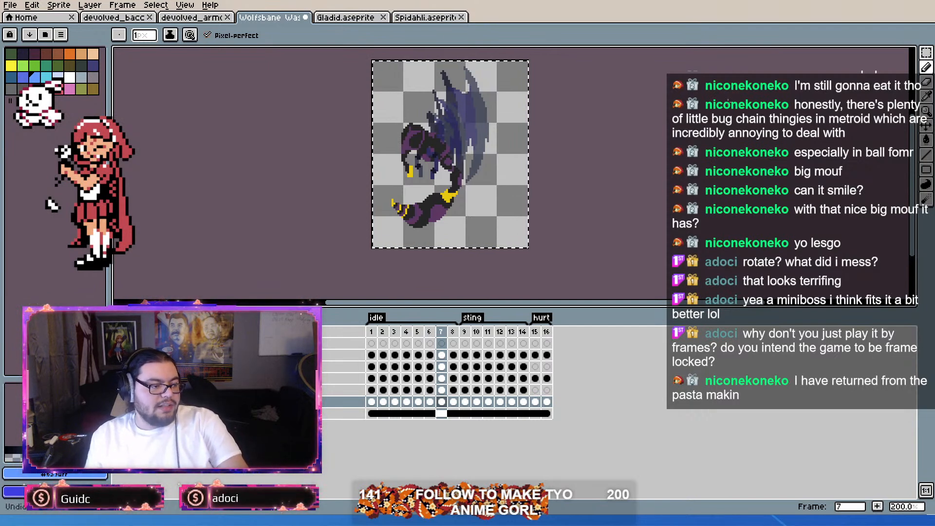
pyautogui.scroll(3, 573, 101)
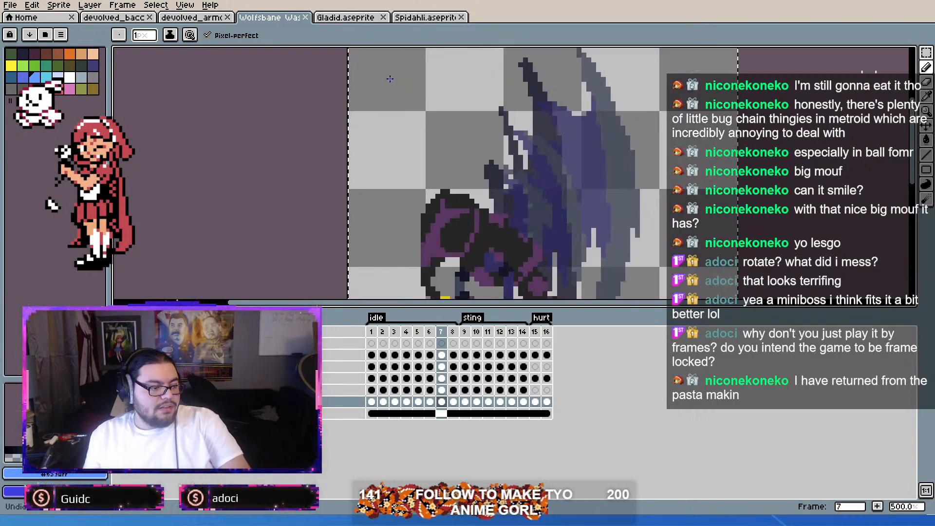
pyautogui.scroll(-3, 451, 135)
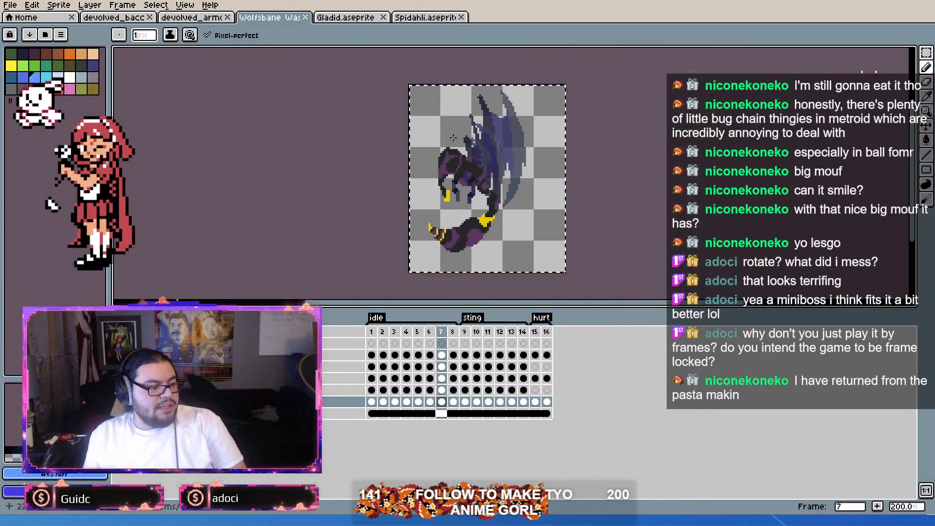
pyautogui.scroll(3, 453, 138)
pyautogui.scroll(-3, 443, 141)
pyautogui.scroll(3, 427, 144)
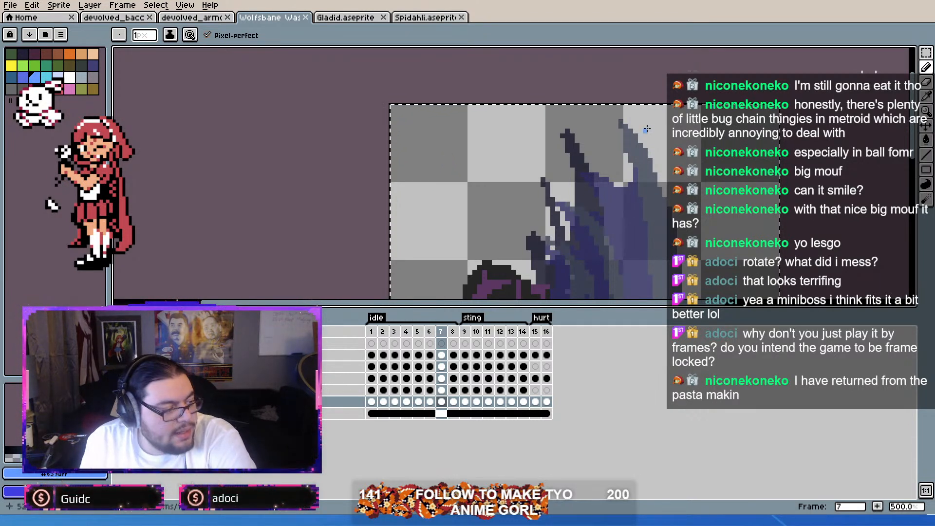
# Step: Marquee-select one checkerboard tile in the wasp canvas's upper-left corner and compare its size with the whole wasp
pyautogui.click(925, 51)
pyautogui.click(453, 168)
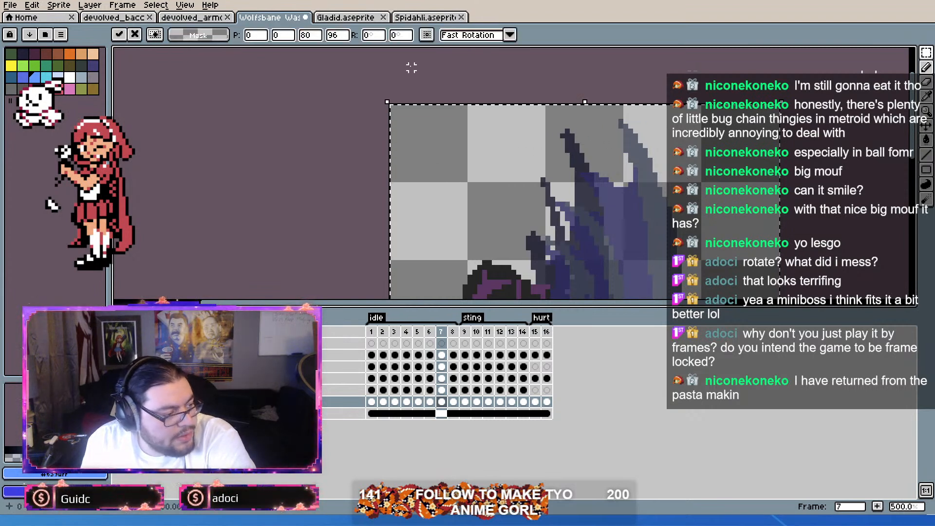
pyautogui.moveTo(390, 105); pyautogui.dragTo(464, 179)
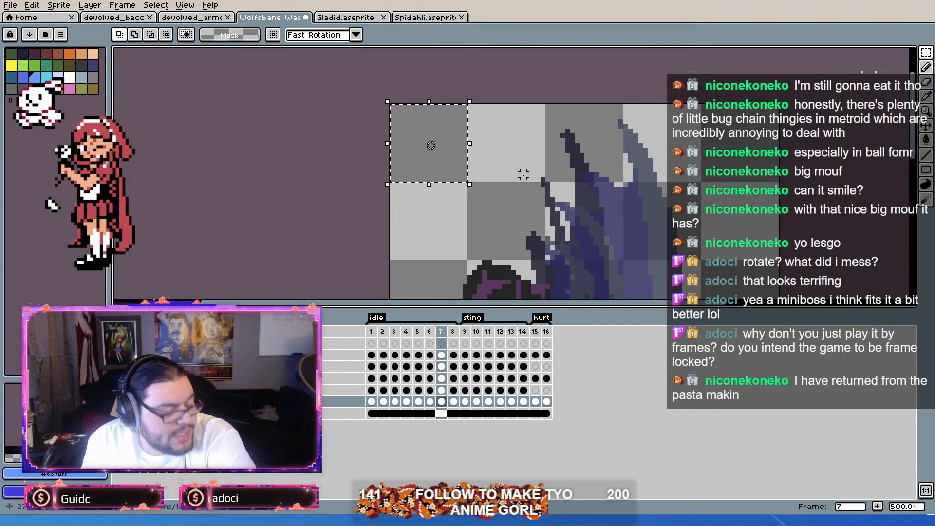
pyautogui.scroll(-4, 523, 125)
pyautogui.scroll(1, 523, 124)
pyautogui.scroll(-1, 508, 128)
pyautogui.scroll(3, 508, 128)
pyautogui.scroll(-4, 531, 139)
pyautogui.scroll(2, 530, 152)
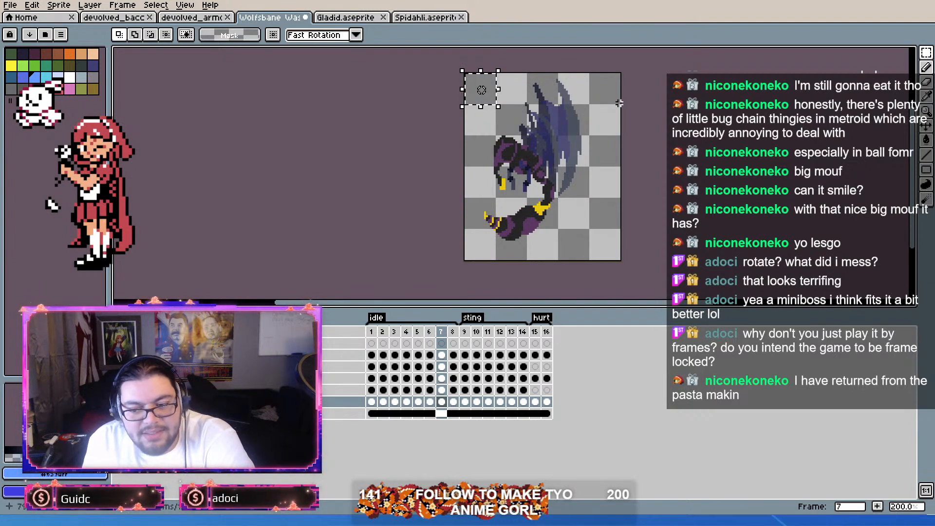
# Step: Glance at the red armored ant sprite, clear the selection in the wasp file and save it
pyautogui.click(195, 18)
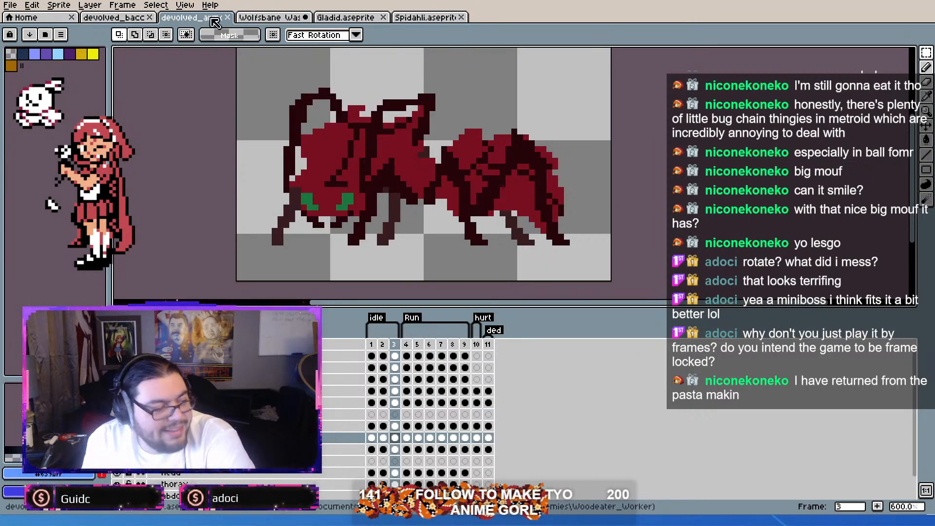
pyautogui.click(270, 18)
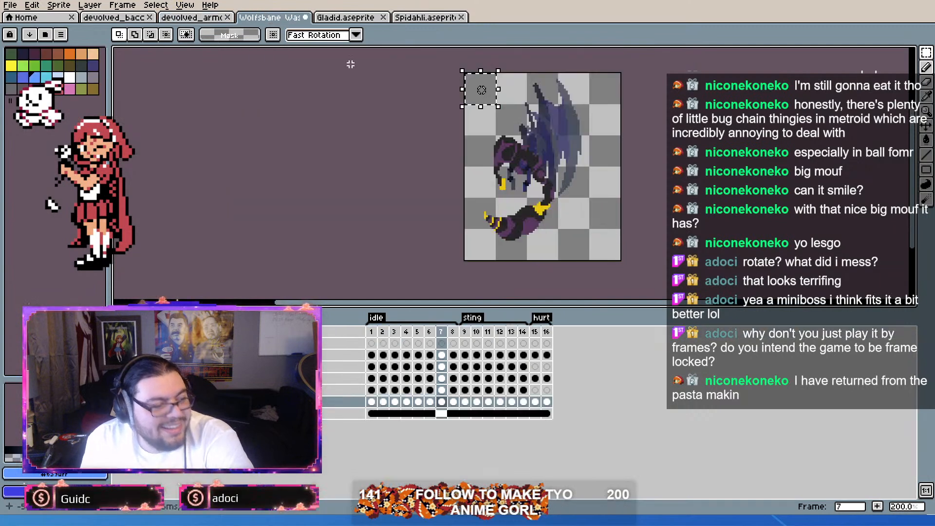
pyautogui.click(607, 142)
pyautogui.hotkey('ctrl', 's')
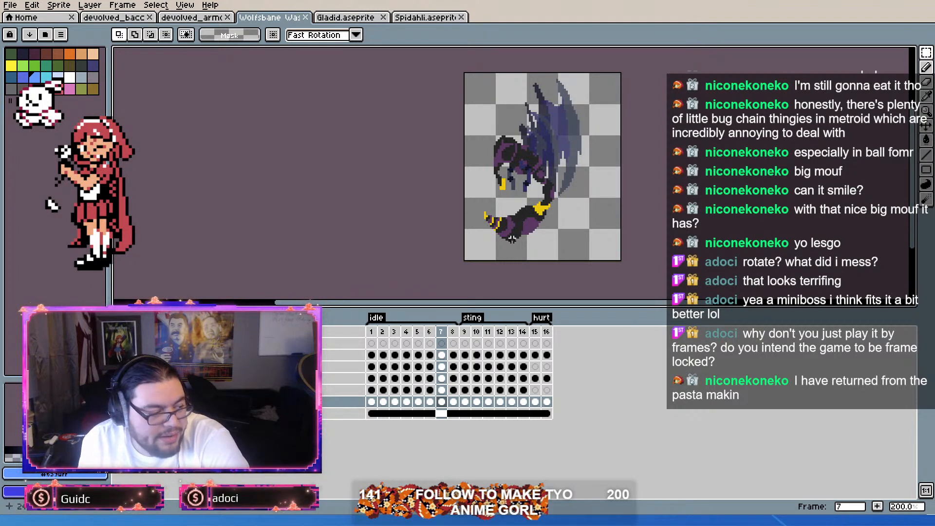
# Step: Review the wasp's sting frames and play the sting animation from frame 9
pyautogui.click(470, 332)
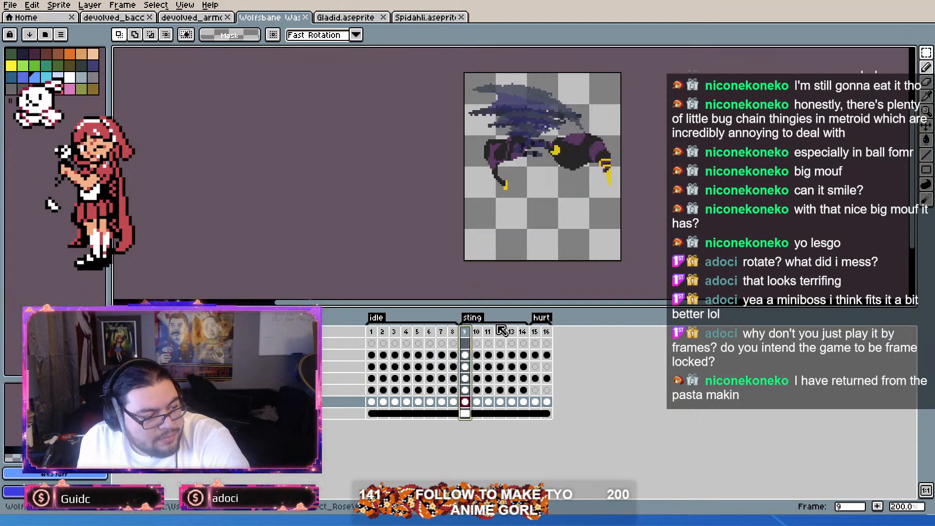
pyautogui.moveTo(479, 333); pyautogui.dragTo(407, 364)
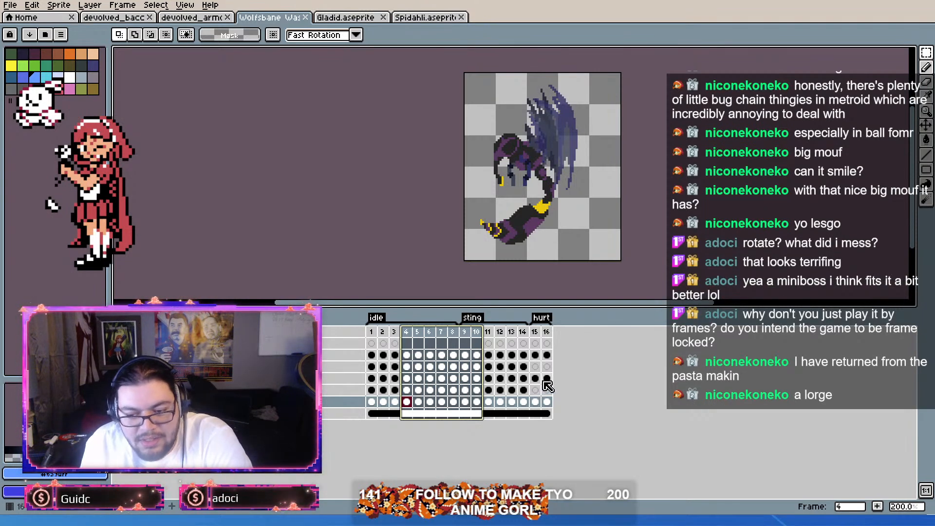
pyautogui.click(504, 332)
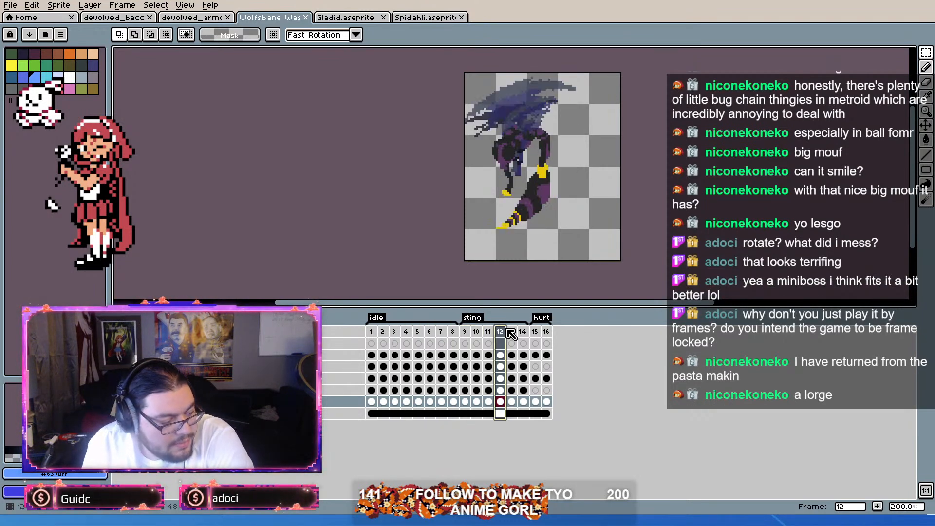
pyautogui.moveTo(466, 332)
pyautogui.mouseDown()
pyautogui.moveTo(543, 357)
pyautogui.moveTo(463, 343)
pyautogui.moveTo(530, 345)
pyautogui.moveTo(467, 344)
pyautogui.mouseUp()
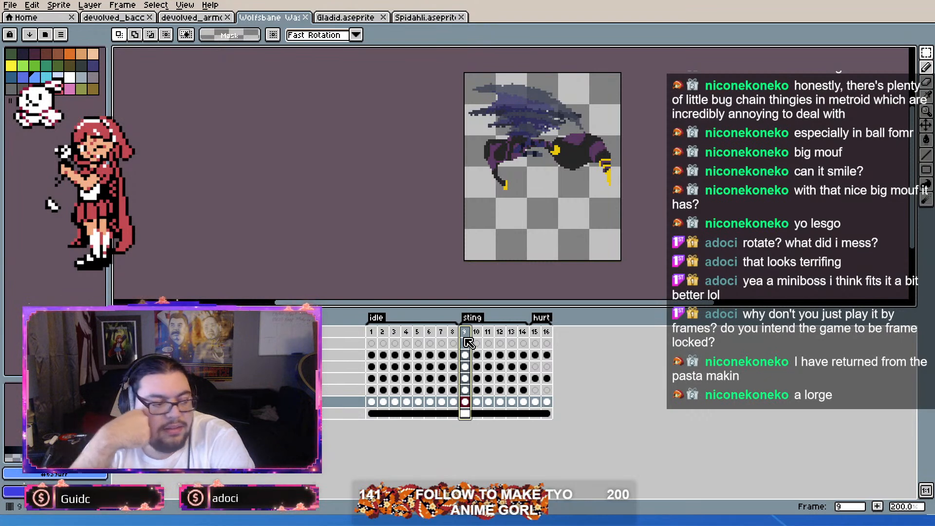
pyautogui.press('Return')
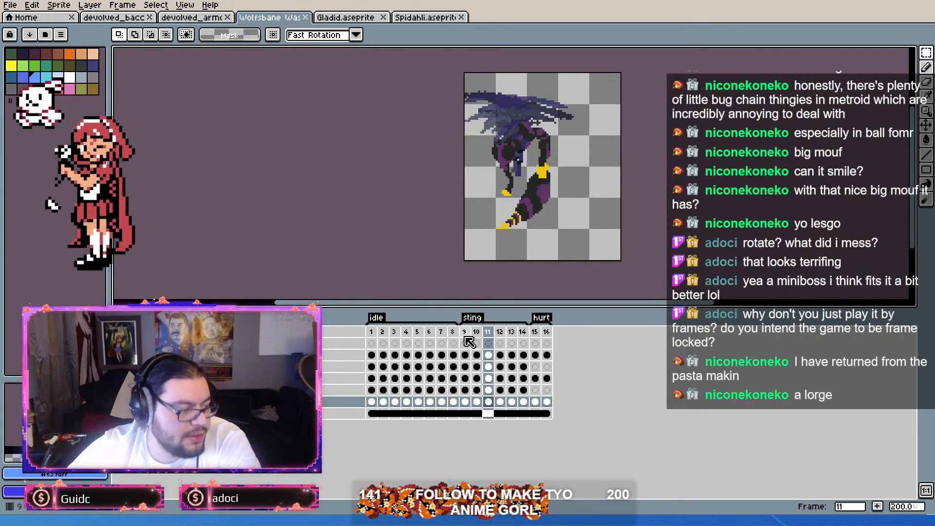
pyautogui.press('Return')
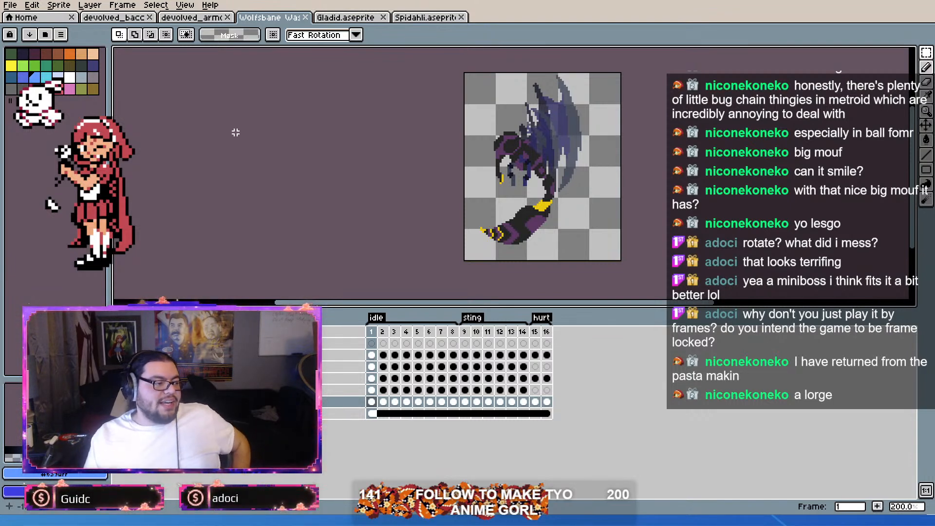
# Step: Compare the wasp with the red armored ant and the brown devolved ant by alternating between their open sprites
pyautogui.click(188, 18)
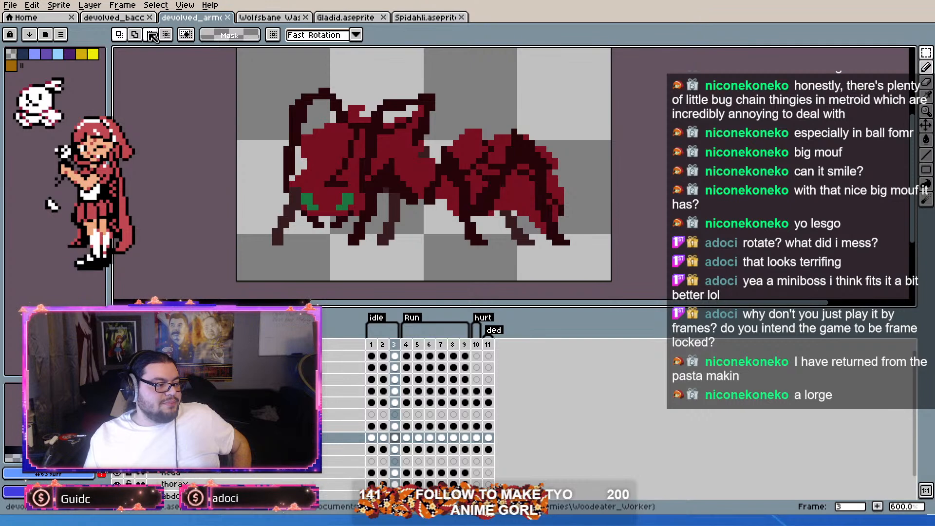
pyautogui.click(127, 19)
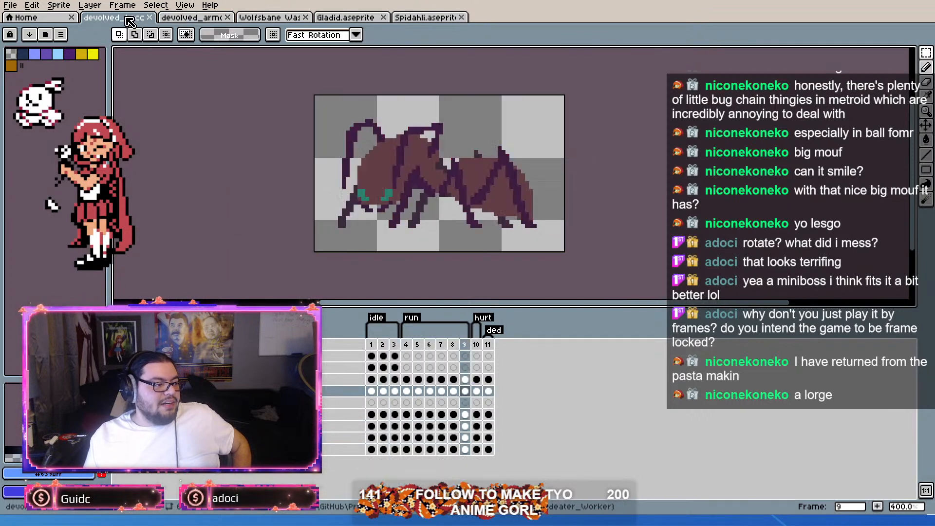
pyautogui.click(272, 18)
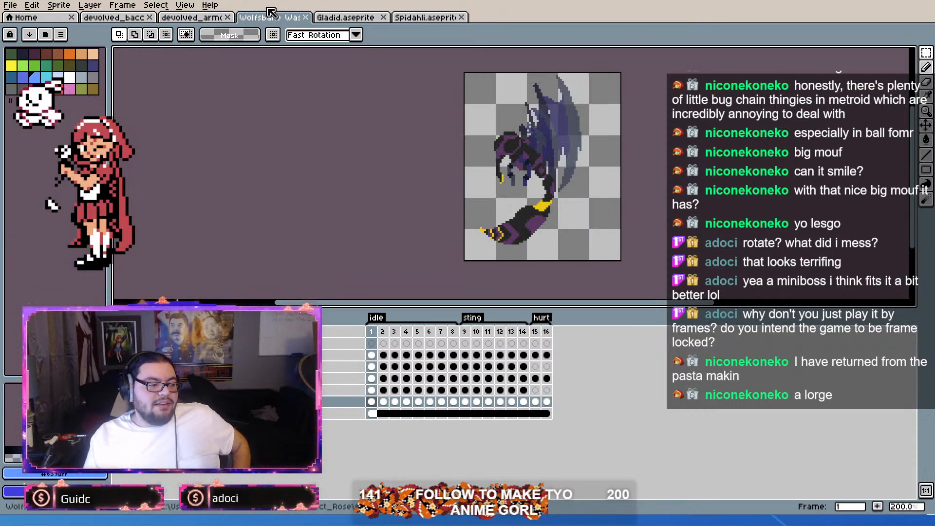
pyautogui.click(197, 19)
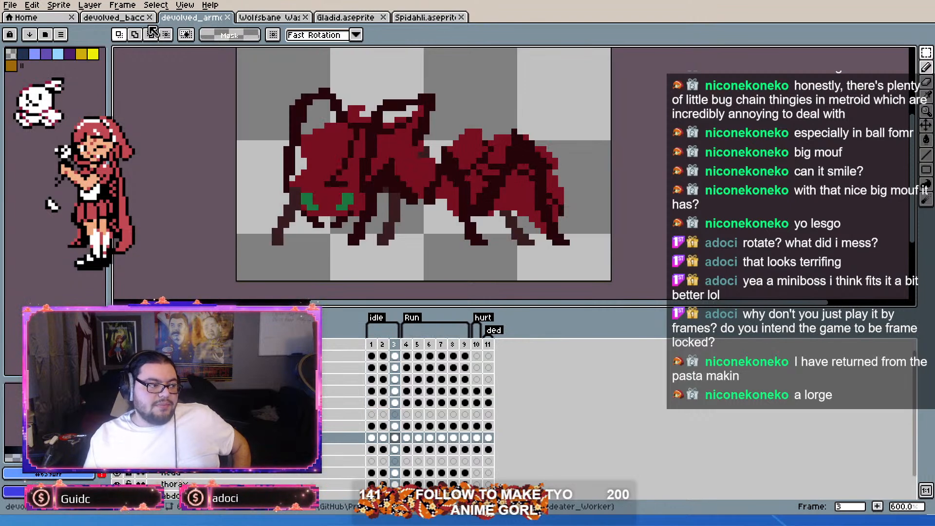
pyautogui.click(273, 18)
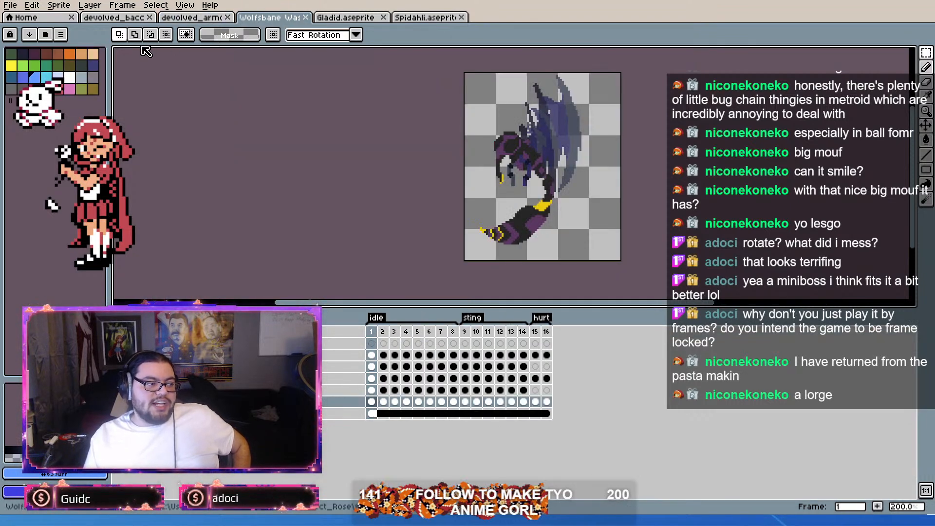
pyautogui.click(113, 18)
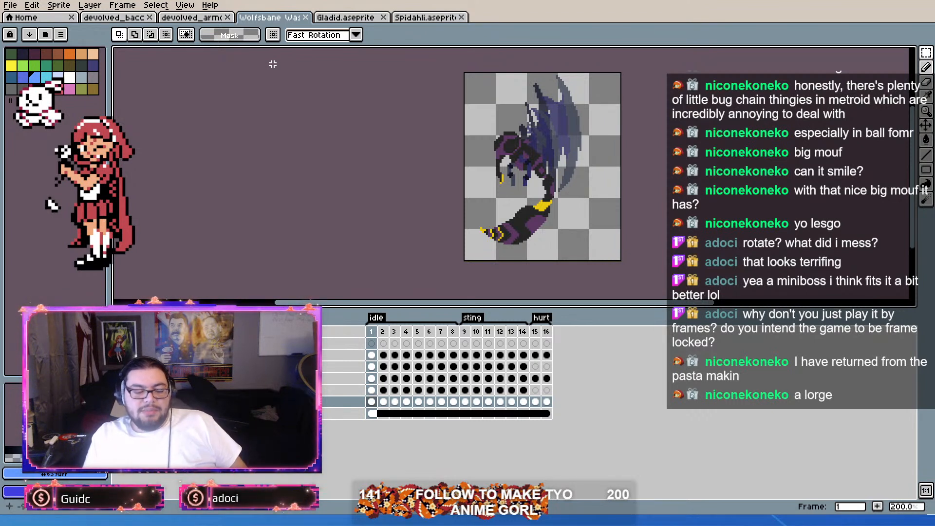
pyautogui.click(138, 19)
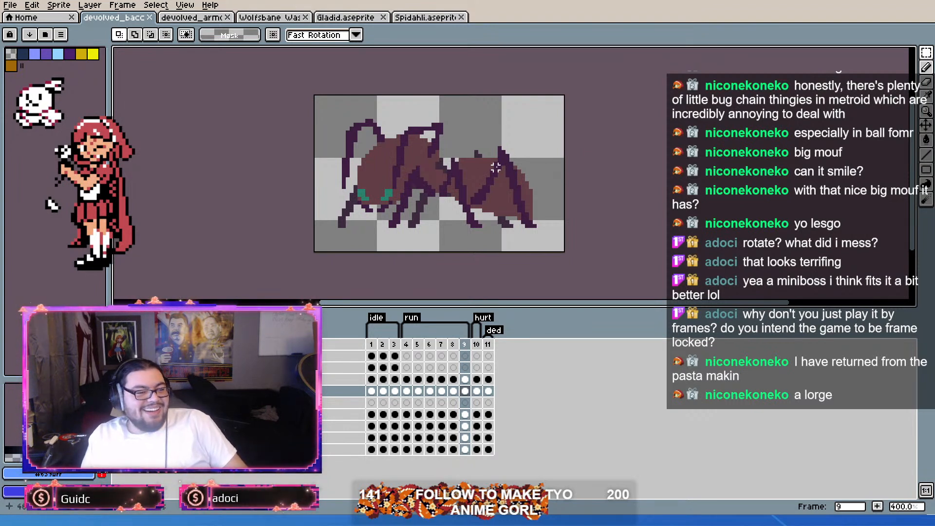
# Step: Compare the blue-shelled Gladid and the wasp with the brown devolved ant, then examine the ant's body up close
pyautogui.click(363, 18)
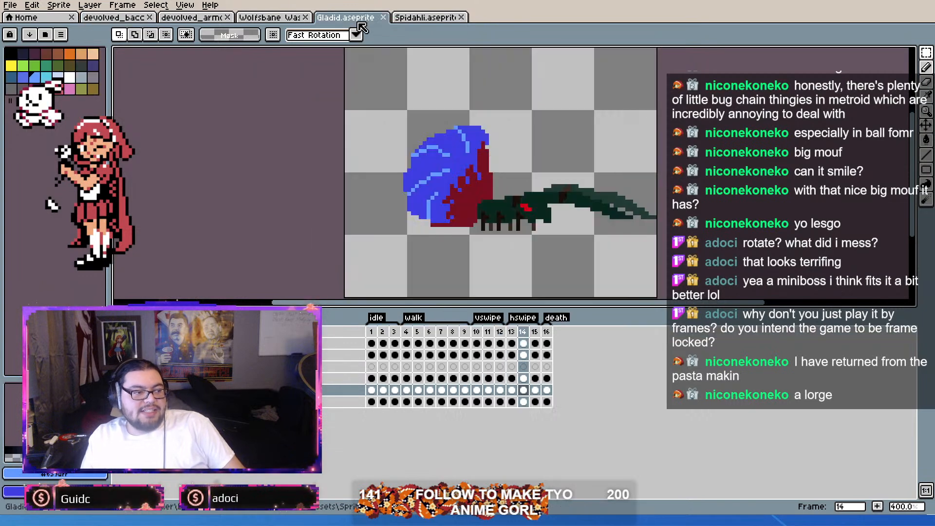
pyautogui.click(294, 20)
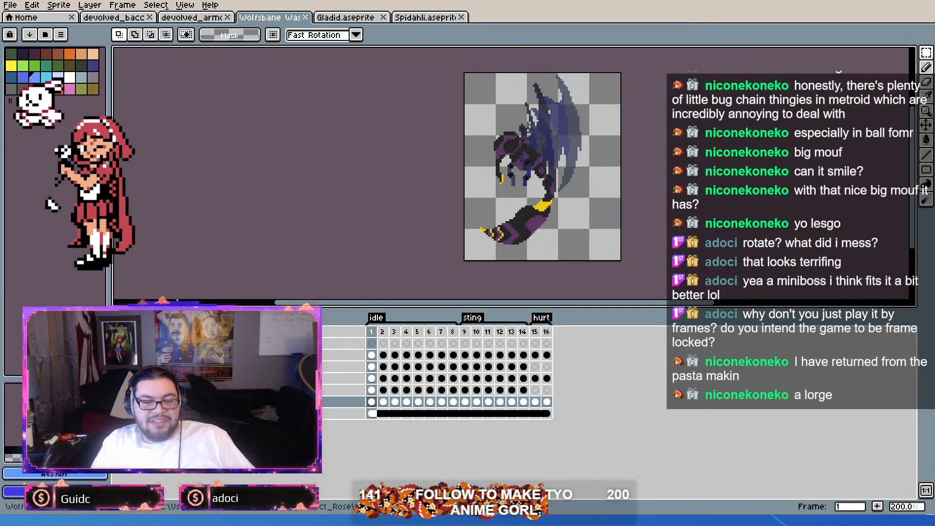
pyautogui.click(109, 19)
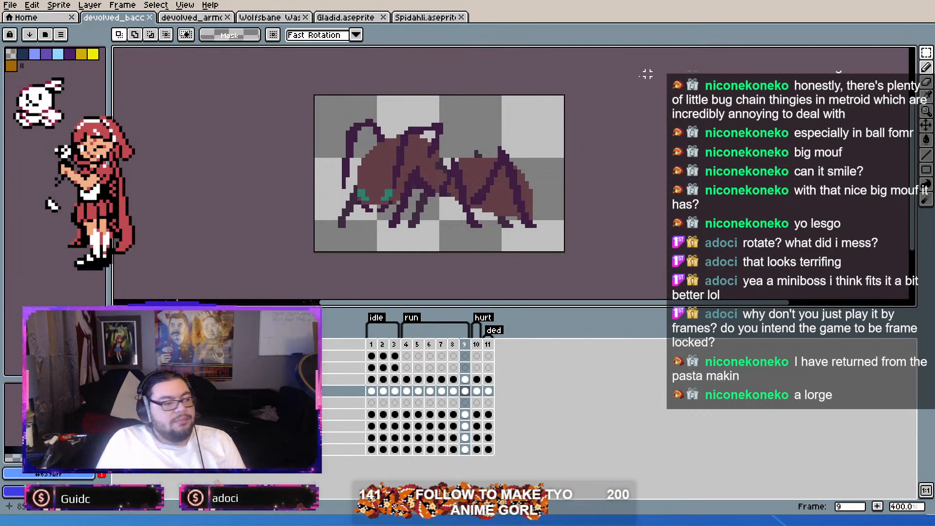
pyautogui.scroll(2, 520, 187)
pyautogui.scroll(-4, 438, 170)
pyautogui.scroll(4, 355, 156)
pyautogui.scroll(-1, 358, 161)
pyautogui.scroll(1, 356, 151)
pyautogui.scroll(-2, 354, 141)
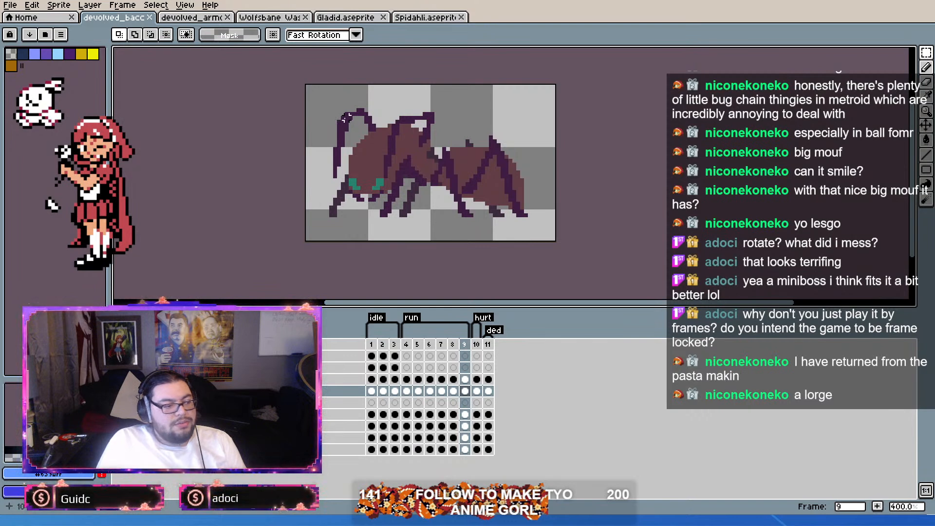
pyautogui.scroll(2, 354, 128)
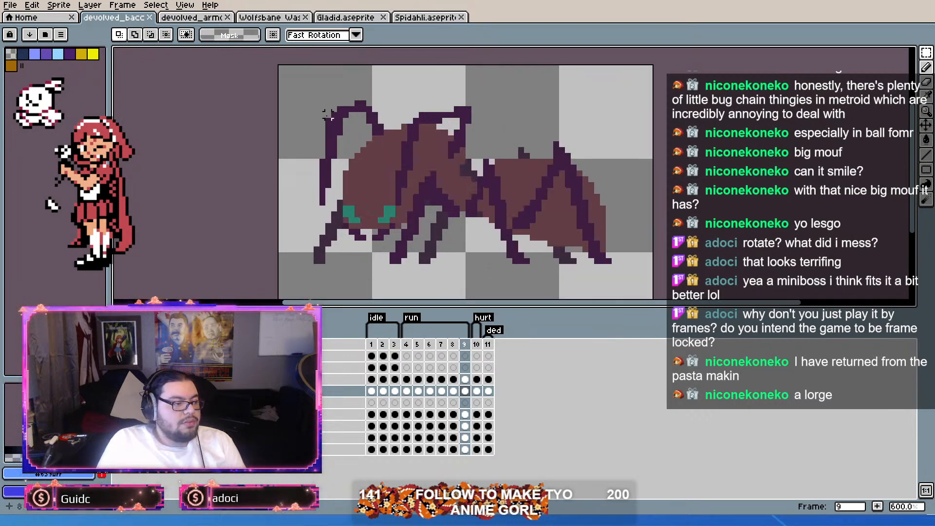
pyautogui.scroll(-2, 191, 116)
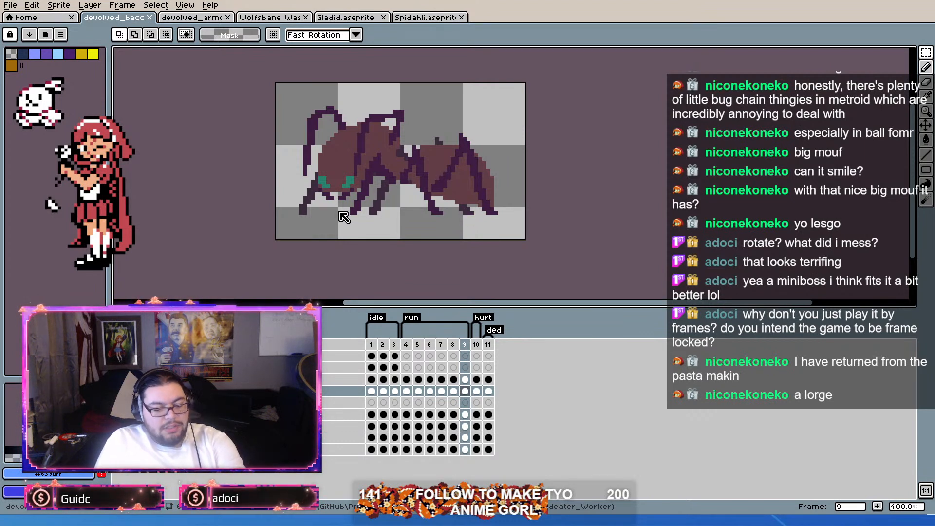
# Step: Create a new blank sprite and copy the ant's head cel from frame 1 of the brown devolved ant file
pyautogui.click(435, 339)
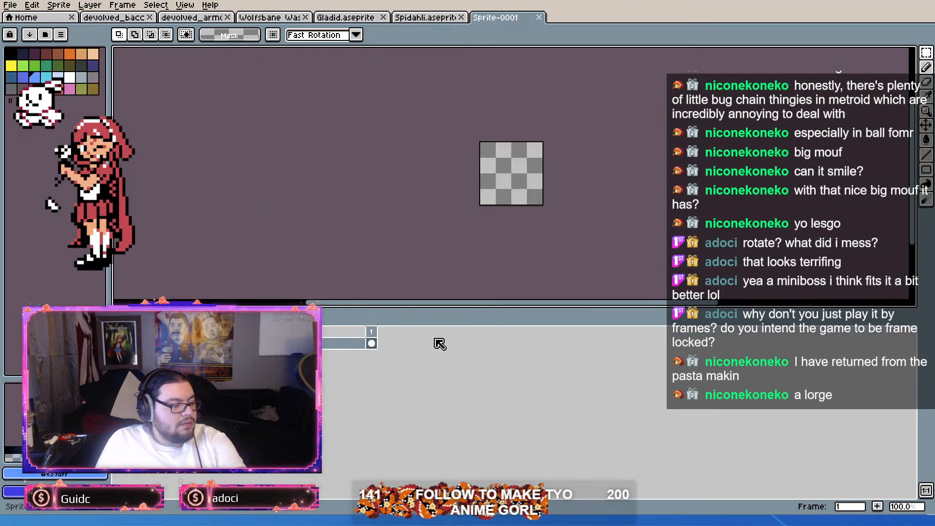
pyautogui.click(126, 18)
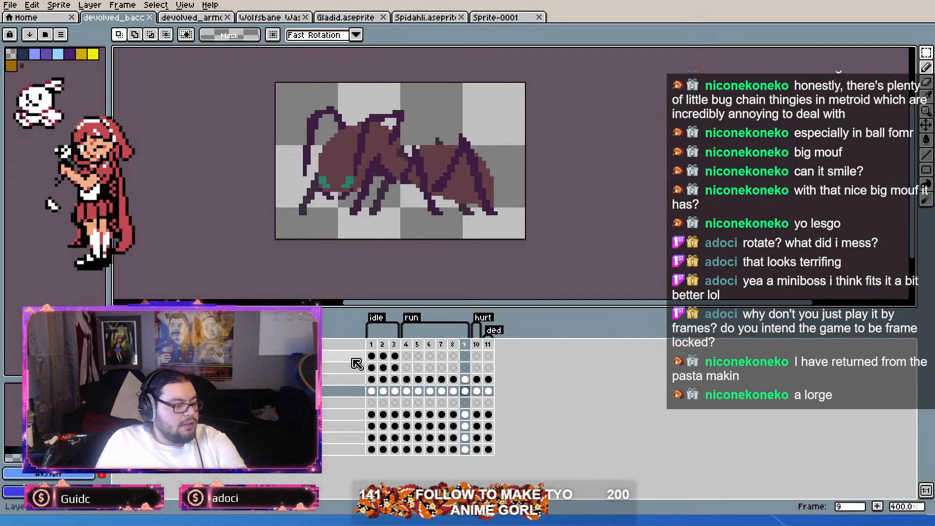
pyautogui.click(371, 415)
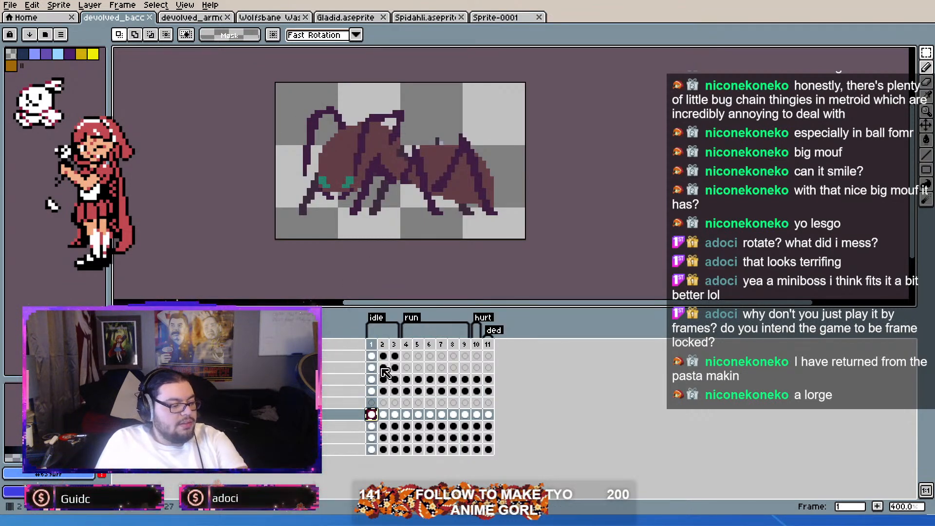
# Step: Paste the ant's head into the new sprite and place it near the canvas's upper-left corner
pyautogui.click(507, 18)
pyautogui.hotkey('ctrl', 'v')
pyautogui.scroll(3, 498, 152)
pyautogui.moveTo(608, 228); pyautogui.dragTo(547, 179)
pyautogui.scroll(-1, 508, 130)
pyautogui.scroll(2, 477, 112)
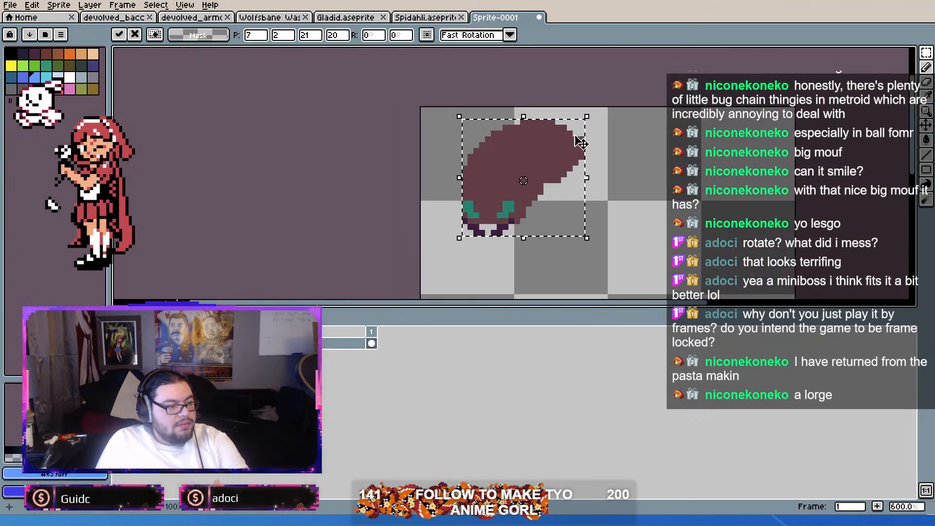
# Step: Scale the pasted head down to about 14 by 14 pixels and apply the transformation
pyautogui.moveTo(588, 116); pyautogui.dragTo(545, 146)
pyautogui.hotkey('ctrl', 'z')
pyautogui.click(585, 119)
pyautogui.moveTo(586, 116); pyautogui.dragTo(590, 187)
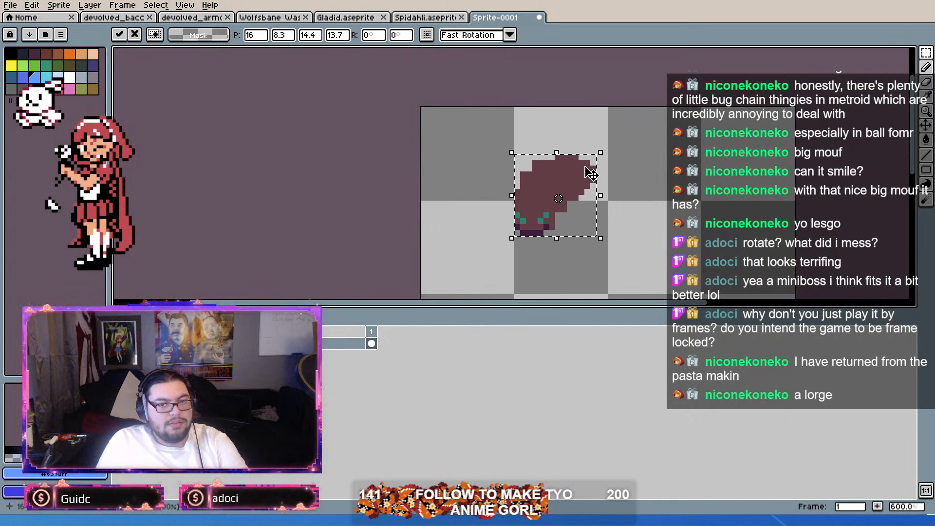
pyautogui.scroll(3, 590, 187)
pyautogui.press('Return')
# Step: Sample the head's brown and draw a small rounded thorax behind the head with the 1 px Pencil
pyautogui.scroll(-3, 620, 134)
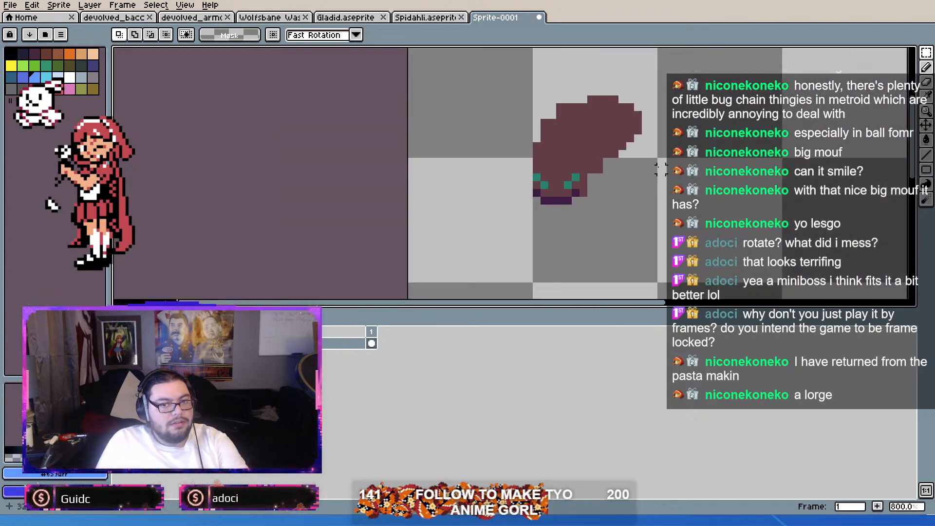
pyautogui.scroll(3, 621, 141)
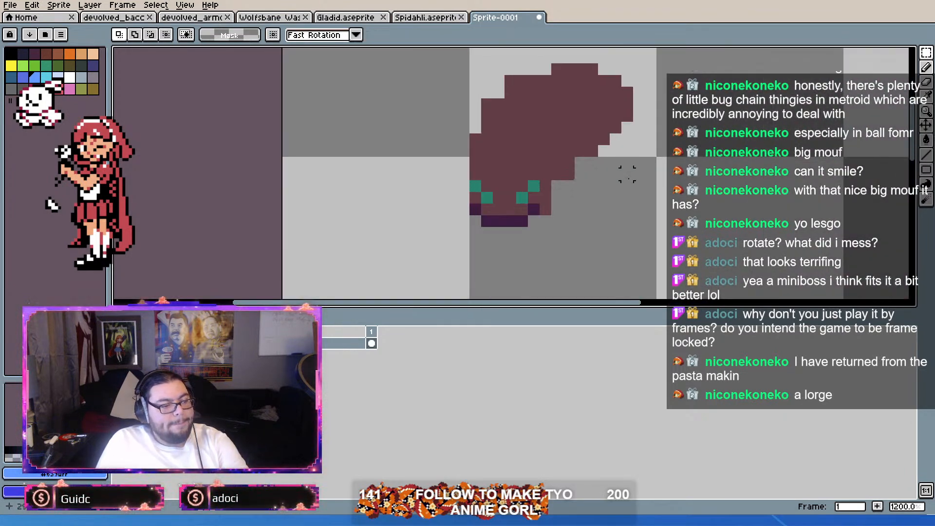
pyautogui.keyDown('alt'); pyautogui.click(515, 125); pyautogui.keyUp('alt')
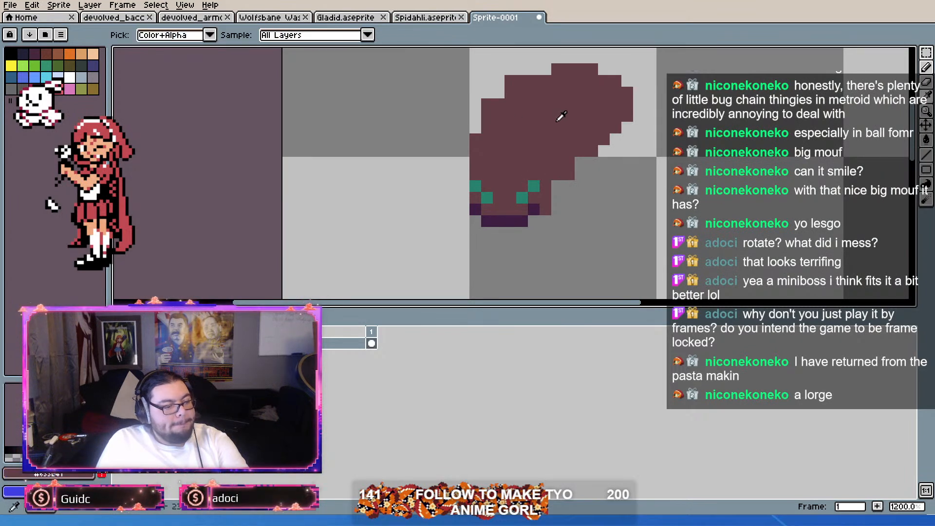
pyautogui.click(927, 67)
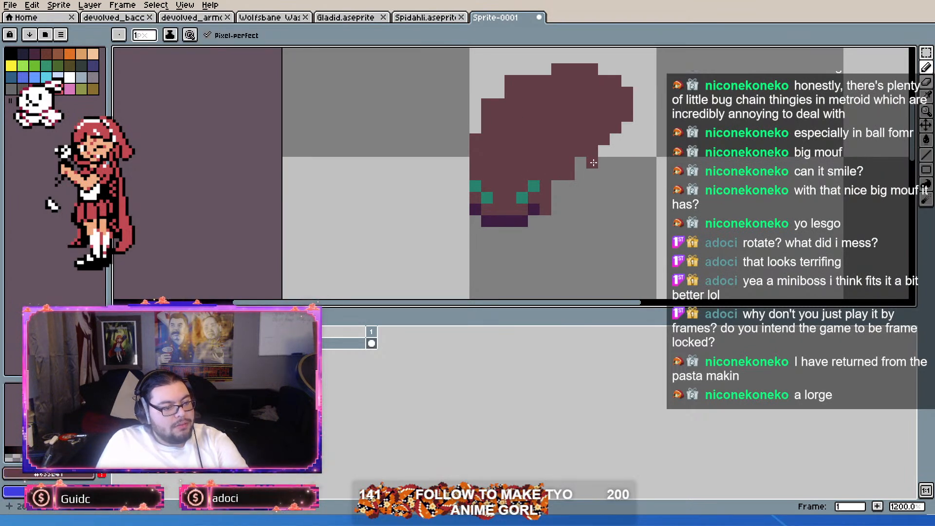
pyautogui.hotkey('ctrl', 'z')
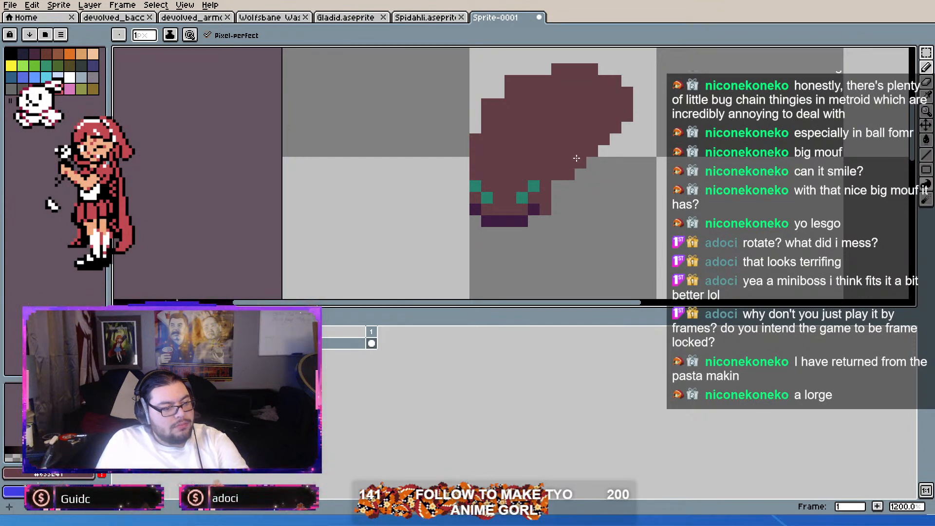
pyautogui.moveTo(610, 161)
pyautogui.mouseDown()
pyautogui.moveTo(640, 157)
pyautogui.moveTo(628, 209)
pyautogui.moveTo(592, 207)
pyautogui.moveTo(574, 172)
pyautogui.moveTo(586, 168)
pyautogui.mouseUp()
pyautogui.scroll(-1, 661, 171)
pyautogui.scroll(1, 655, 188)
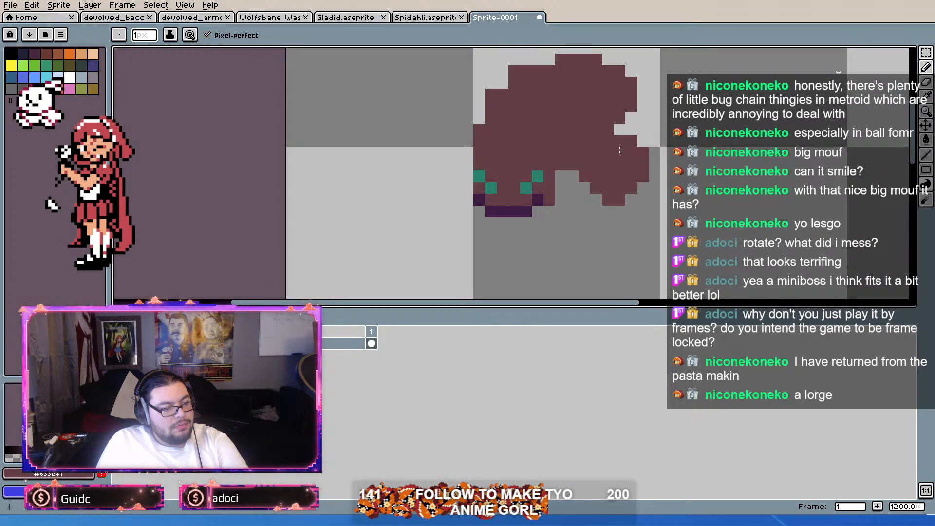
# Step: Switch the background color to transparent and erase the bottom row of pixels from the thorax
pyautogui.scroll(-1, 605, 144)
pyautogui.scroll(-1, 609, 156)
pyautogui.scroll(3, 614, 171)
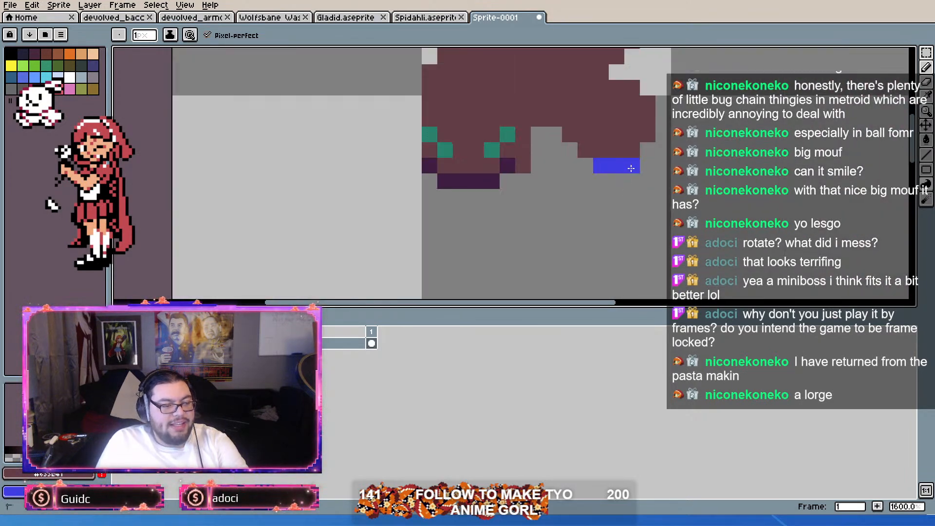
pyautogui.keyDown('alt'); pyautogui.click(667, 190); pyautogui.keyUp('alt')
pyautogui.moveTo(614, 166); pyautogui.dragTo(627, 166)
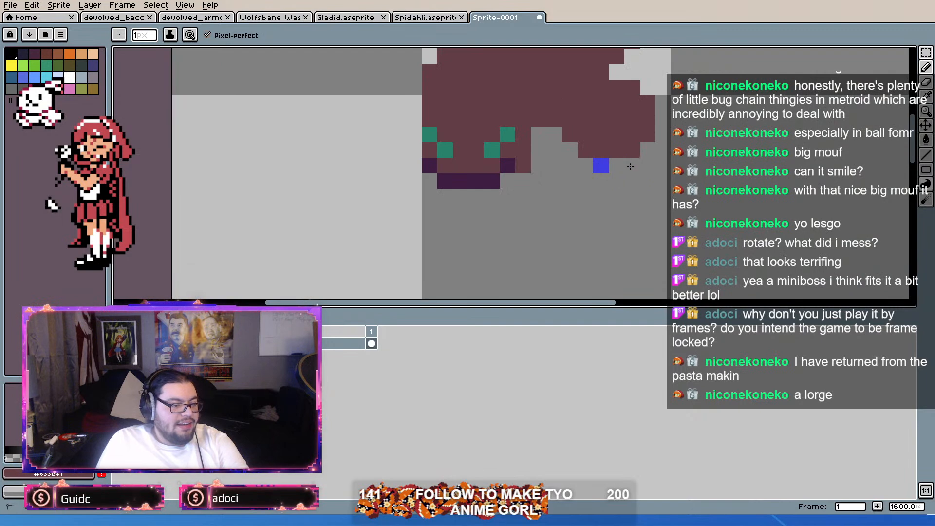
pyautogui.scroll(-4, 623, 168)
pyautogui.scroll(1, 505, 159)
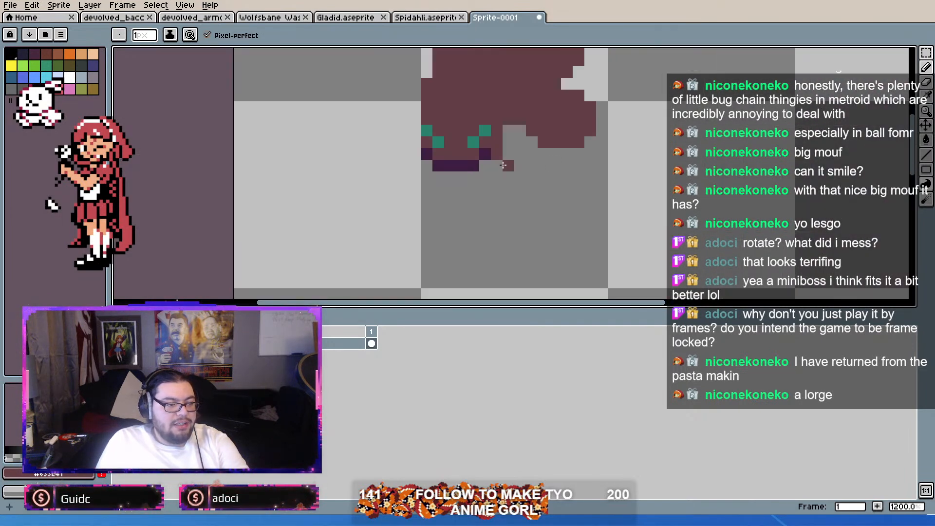
pyautogui.scroll(2, 593, 171)
pyautogui.scroll(-3, 601, 171)
pyautogui.scroll(3, 584, 169)
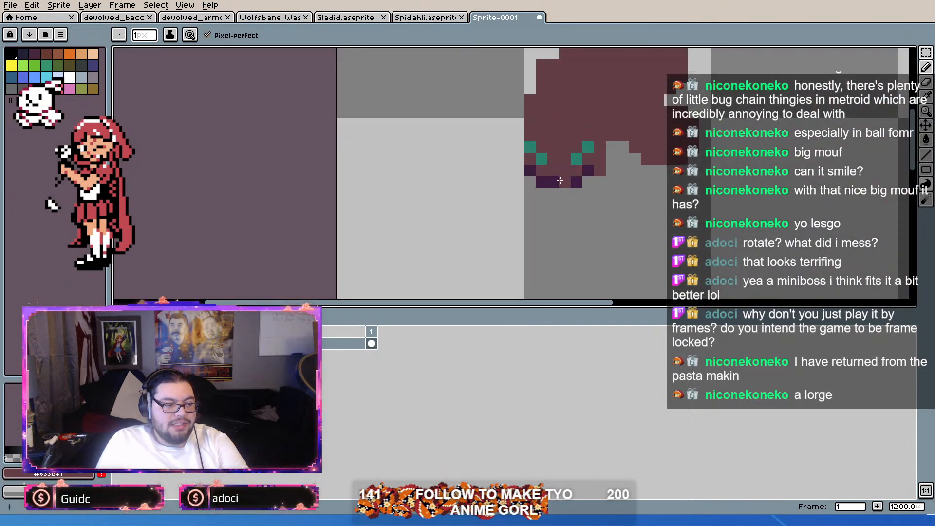
pyautogui.scroll(-4, 580, 183)
pyautogui.scroll(2, 609, 168)
pyautogui.scroll(2, 644, 156)
pyautogui.scroll(-2, 672, 141)
pyautogui.scroll(2, 628, 133)
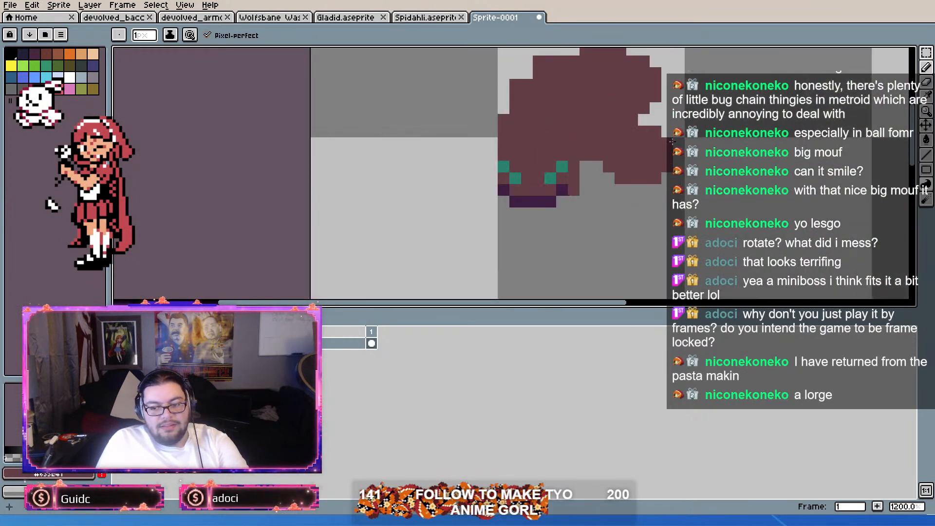
# Step: Draw a large drooping brown abdomen connected to the rear of the small ant's thorax
pyautogui.scroll(-1, 608, 184)
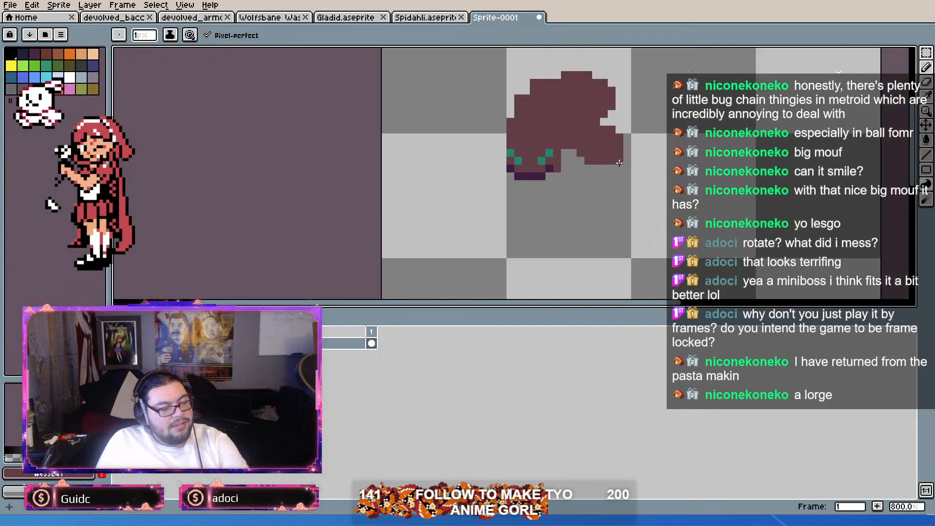
pyautogui.scroll(1, 624, 165)
pyautogui.click(627, 163)
pyautogui.hotkey('ctrl', 'z')
pyautogui.moveTo(630, 174)
pyautogui.mouseDown()
pyautogui.moveTo(636, 140)
pyautogui.moveTo(623, 140)
pyautogui.moveTo(681, 148)
pyautogui.moveTo(681, 206)
pyautogui.moveTo(592, 256)
pyautogui.moveTo(568, 216)
pyautogui.mouseUp()
pyautogui.hotkey('ctrl', 'z')
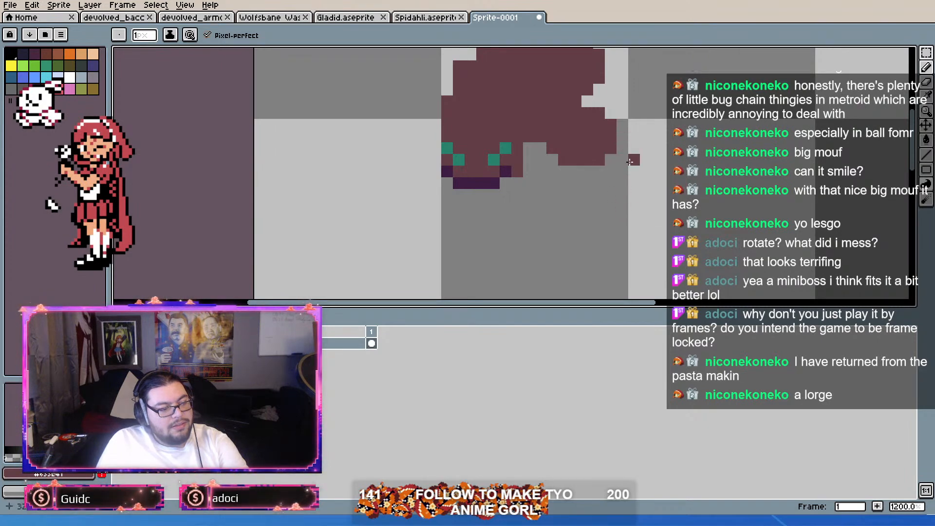
pyautogui.moveTo(612, 137)
pyautogui.mouseDown()
pyautogui.moveTo(663, 158)
pyautogui.moveTo(672, 253)
pyautogui.moveTo(588, 259)
pyautogui.moveTo(592, 188)
pyautogui.moveTo(628, 131)
pyautogui.mouseUp()
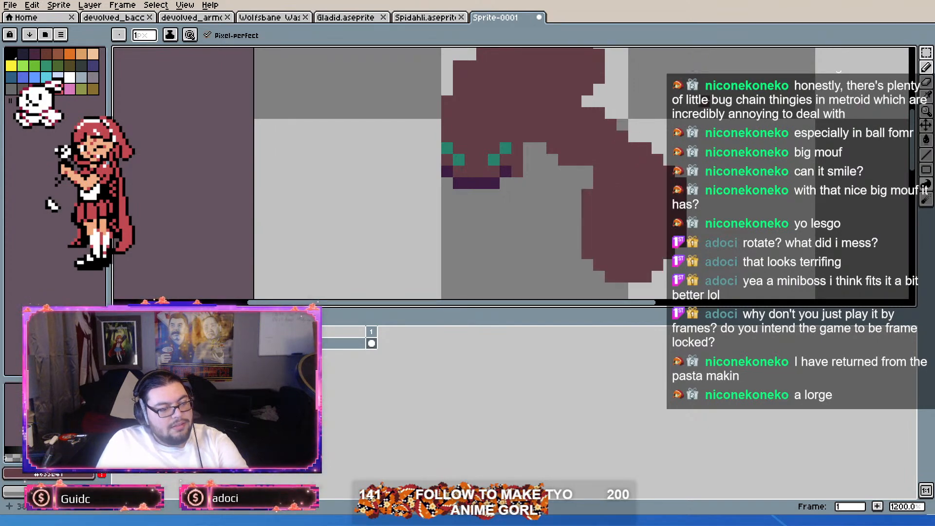
# Step: Move the whole small ant about 4 pixels to the left on the canvas
pyautogui.scroll(-4, 689, 143)
pyautogui.scroll(2, 688, 143)
pyautogui.scroll(-3, 689, 142)
pyautogui.scroll(3, 688, 143)
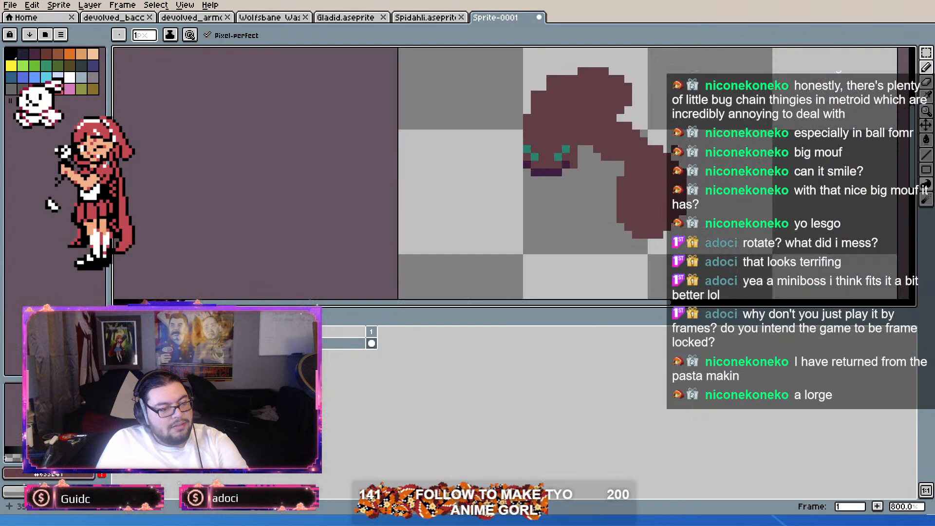
pyautogui.scroll(1, 585, 195)
pyautogui.scroll(-2, 618, 153)
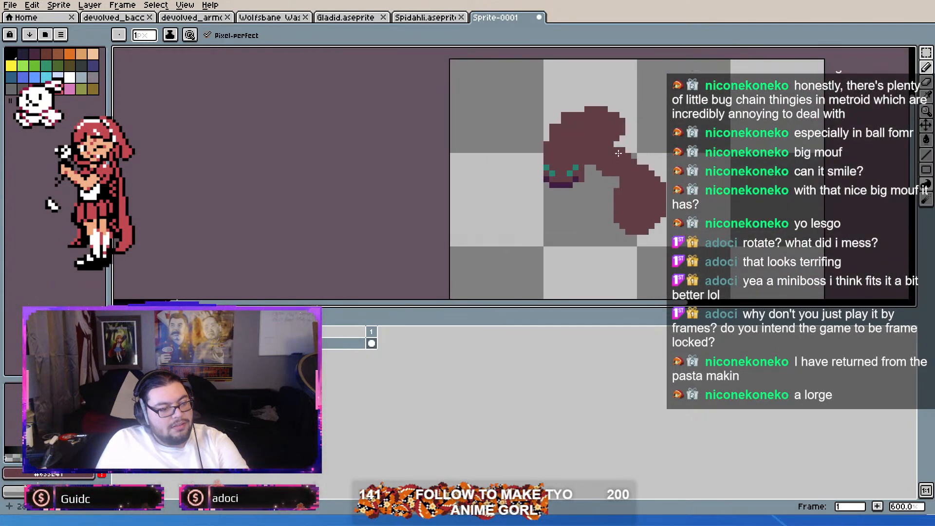
pyautogui.click(926, 125)
pyautogui.moveTo(716, 152)
pyautogui.mouseDown()
pyautogui.moveTo(650, 129)
pyautogui.moveTo(651, 118)
pyautogui.moveTo(652, 130)
pyautogui.moveTo(697, 153)
pyautogui.mouseUp()
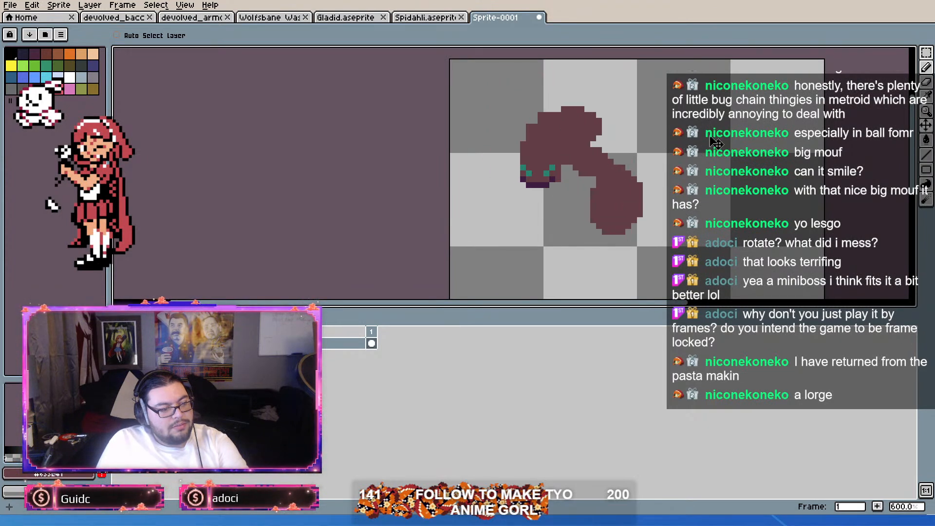
# Step: Smooth the stepped outline at the upper front of the small ant's head with brown pixels
pyautogui.click(926, 67)
pyautogui.scroll(3, 506, 104)
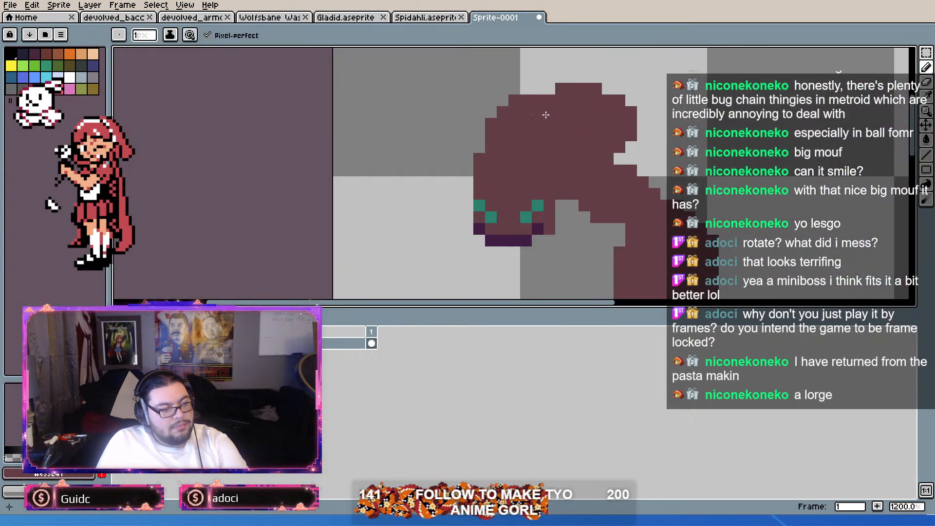
pyautogui.scroll(-3, 514, 112)
pyautogui.scroll(3, 584, 113)
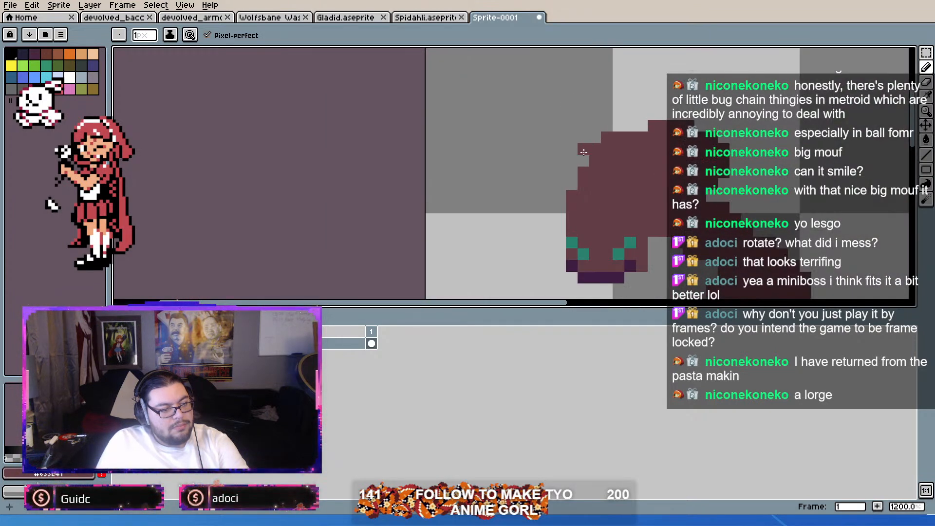
pyautogui.scroll(-4, 665, 112)
pyautogui.scroll(2, 702, 142)
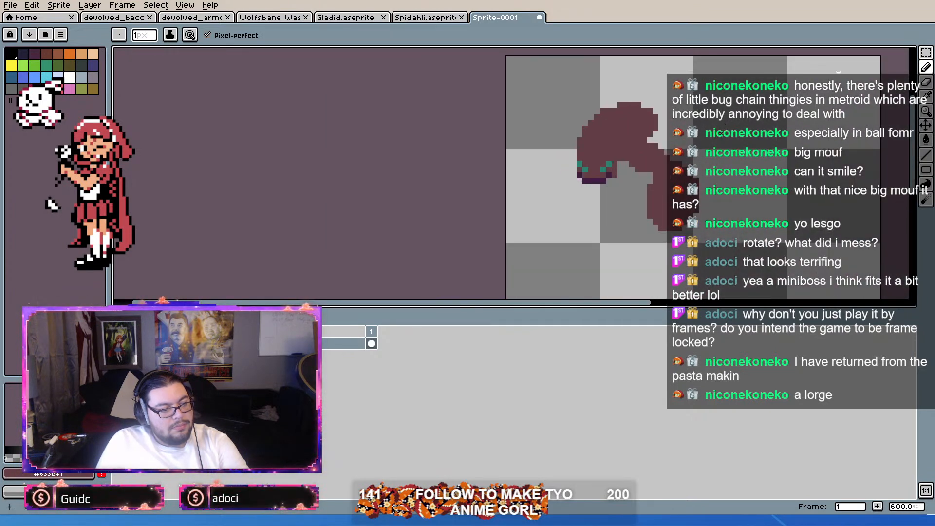
pyautogui.moveTo(702, 144); pyautogui.dragTo(697, 107)
pyautogui.scroll(1, 697, 146)
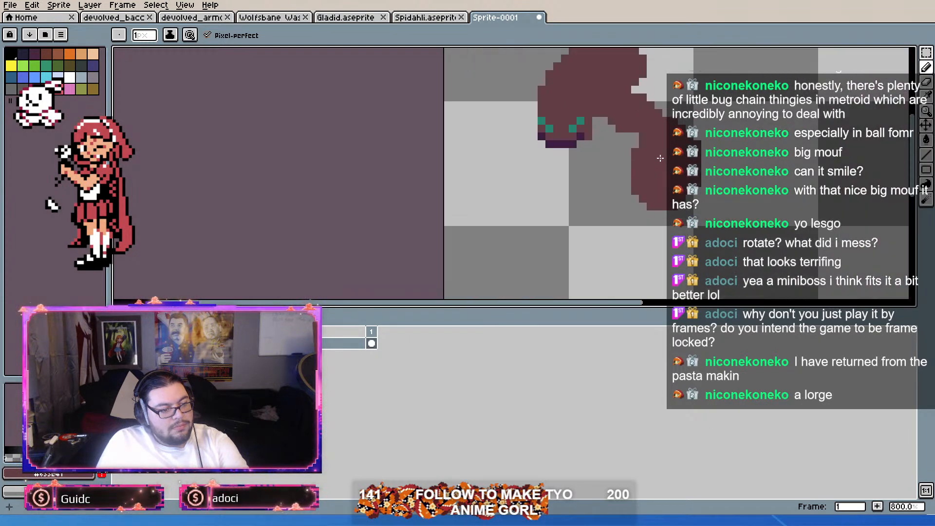
# Step: Sample the dark purple from the small ant's mouth and draw a bent near leg at the thorax
pyautogui.keyDown('alt'); pyautogui.click(568, 142); pyautogui.keyUp('alt')
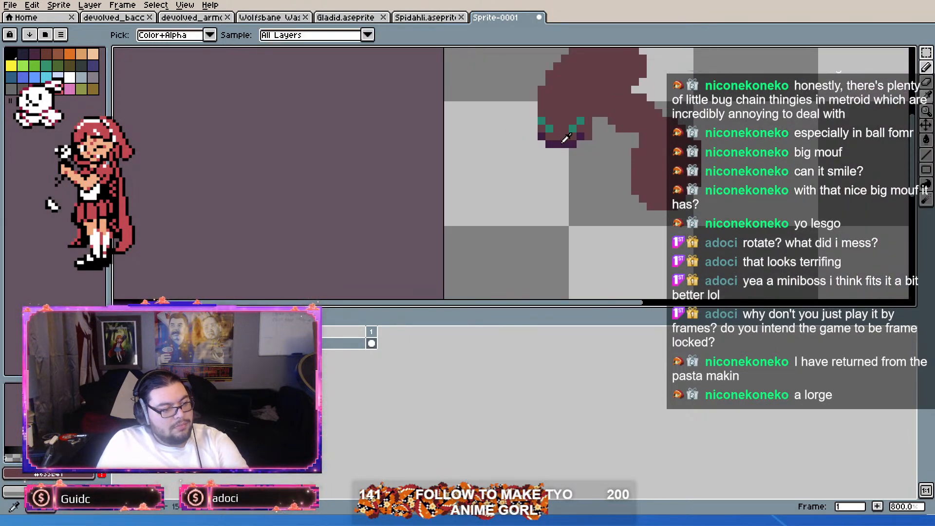
pyautogui.scroll(1, 633, 141)
pyautogui.moveTo(634, 115)
pyautogui.mouseDown()
pyautogui.moveTo(642, 134)
pyautogui.moveTo(625, 160)
pyautogui.mouseUp()
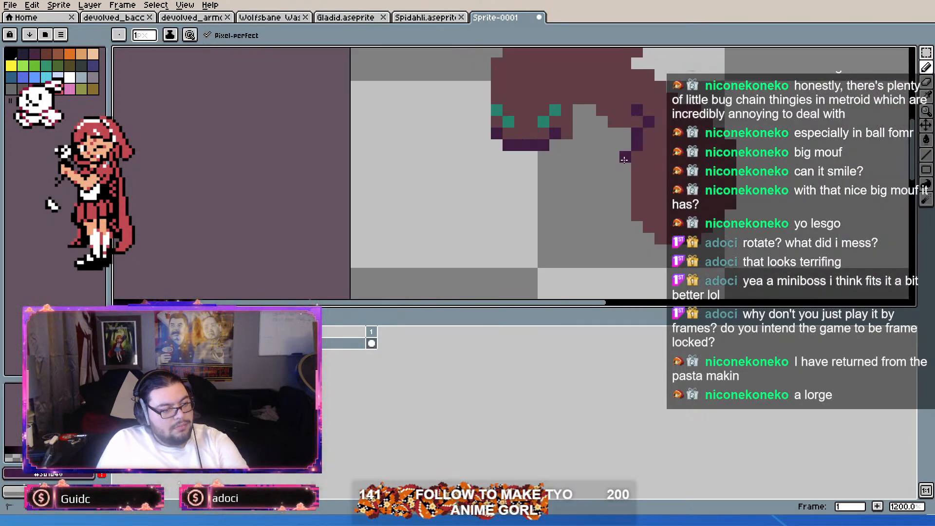
pyautogui.hotkey('ctrl', 'z')
pyautogui.moveTo(637, 110)
pyautogui.mouseDown()
pyautogui.moveTo(649, 123)
pyautogui.moveTo(642, 149)
pyautogui.mouseUp()
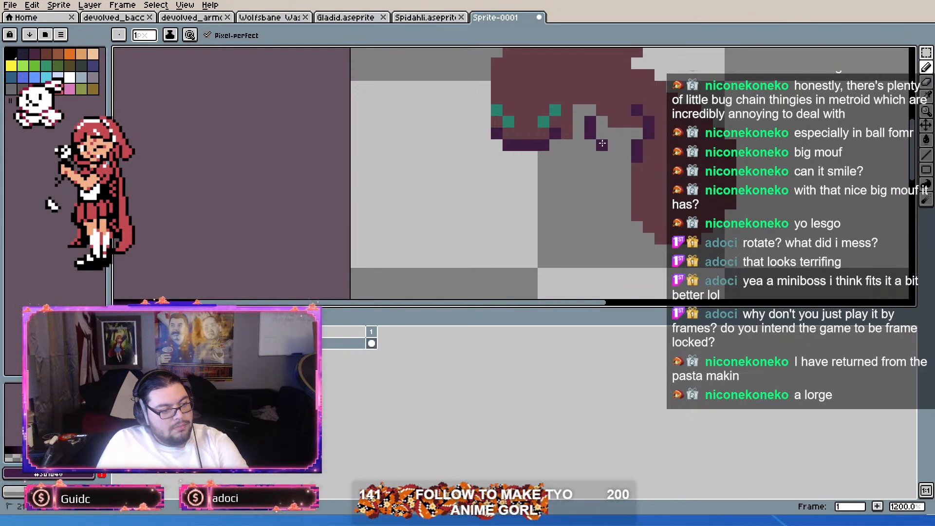
# Step: Draw a thin dark purple front leg hanging below the thorax and another leg running down the abdomen
pyautogui.click(601, 154)
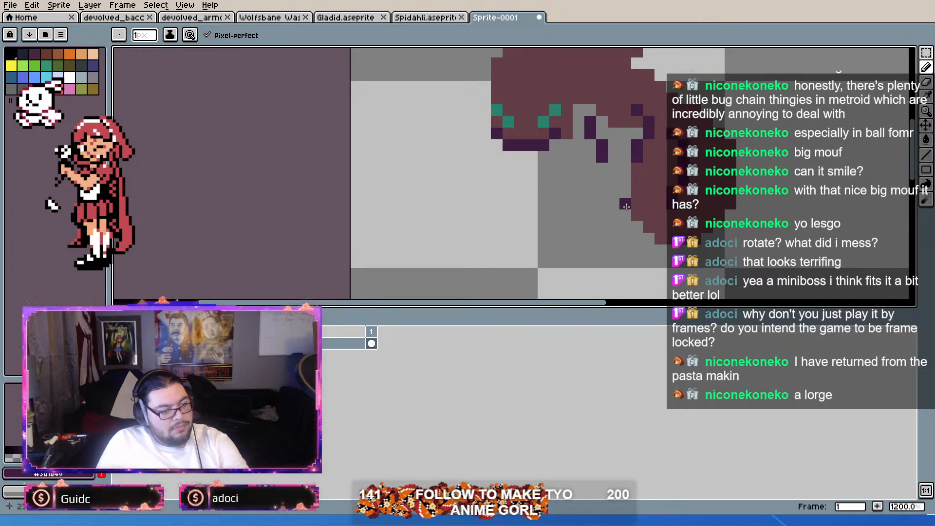
pyautogui.click(626, 145)
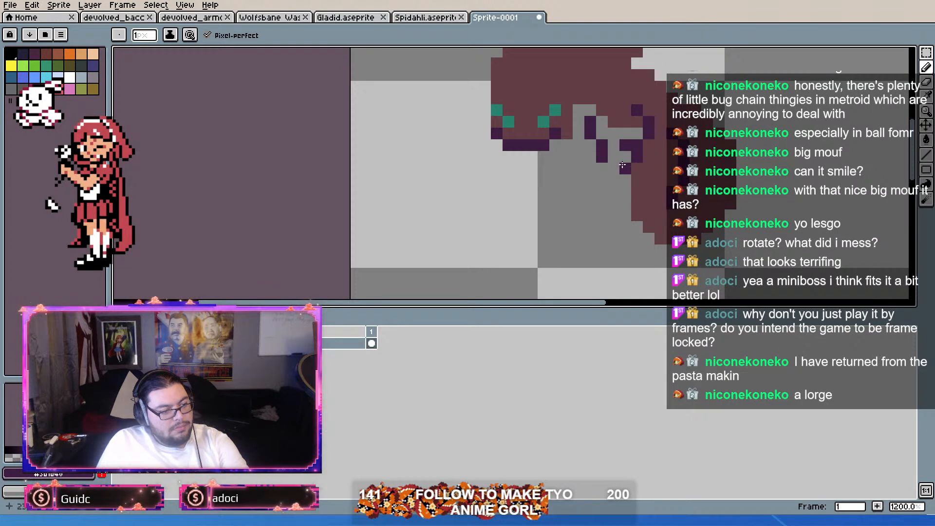
pyautogui.moveTo(625, 145); pyautogui.dragTo(613, 186)
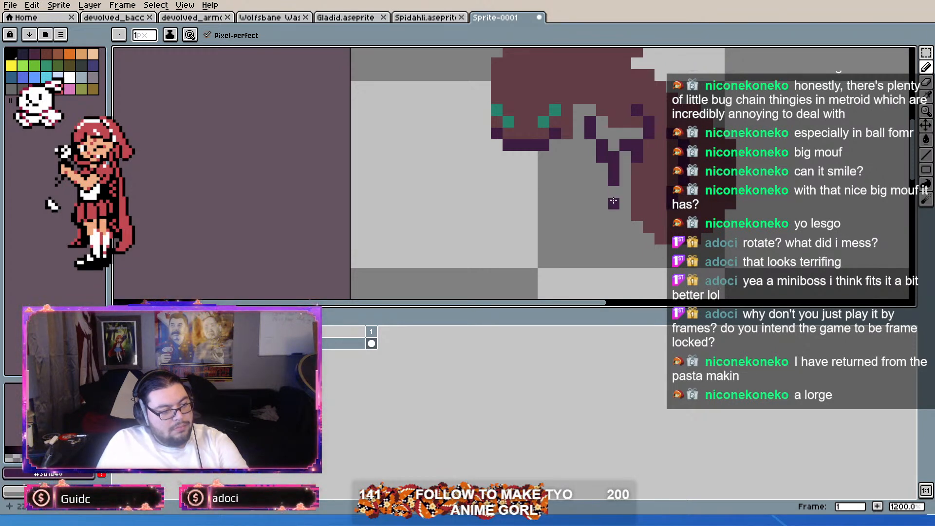
pyautogui.scroll(-3, 628, 209)
pyautogui.scroll(2, 648, 212)
pyautogui.scroll(-3, 682, 214)
pyautogui.scroll(2, 709, 217)
pyautogui.scroll(-2, 709, 217)
pyautogui.scroll(1, 710, 216)
pyautogui.scroll(-1, 712, 212)
pyautogui.scroll(2, 723, 204)
pyautogui.scroll(-2, 723, 205)
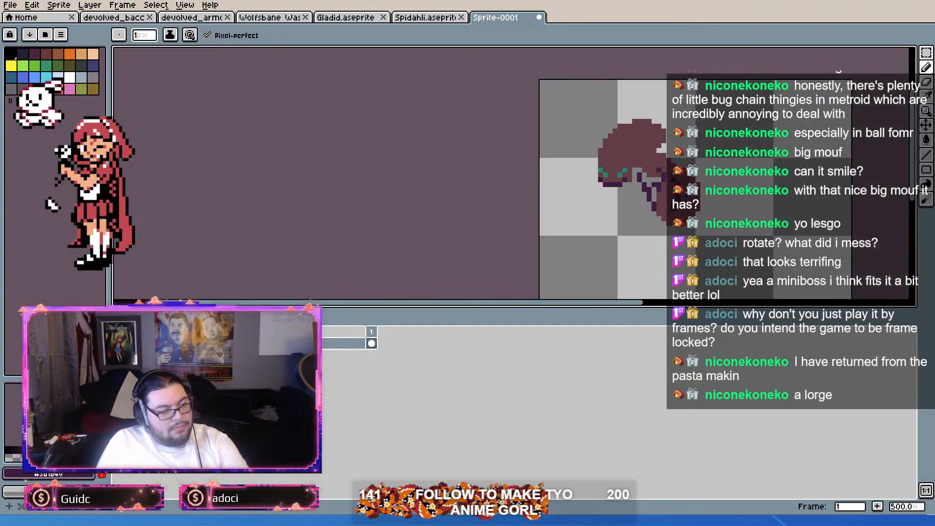
pyautogui.scroll(1, 723, 205)
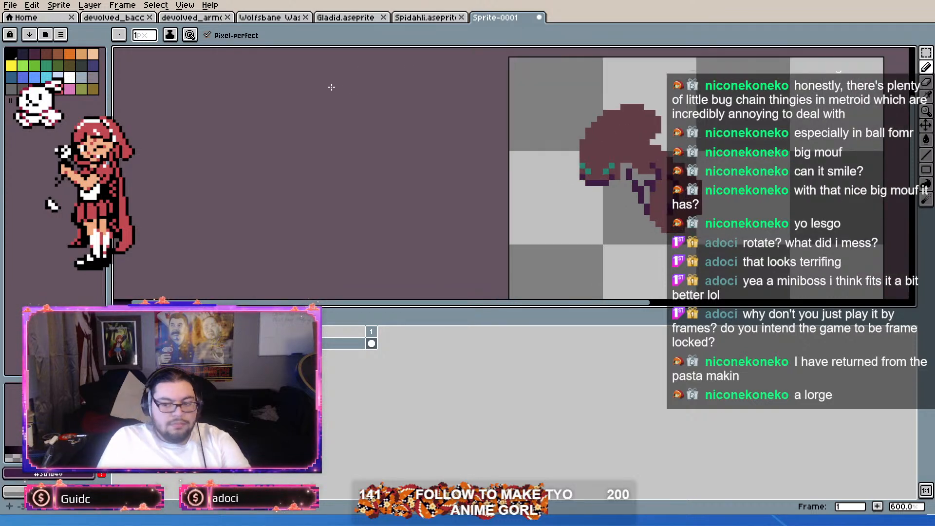
# Step: Sample the duller far-leg purple from the brown devolved ant and recolor and lengthen the small ant's front leg with it
pyautogui.click(216, 18)
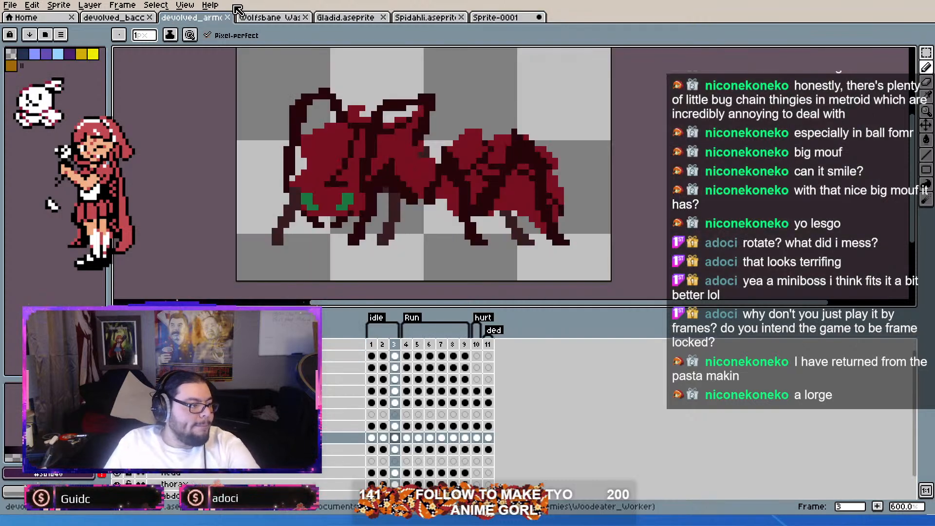
pyautogui.click(115, 18)
pyautogui.press('alt')
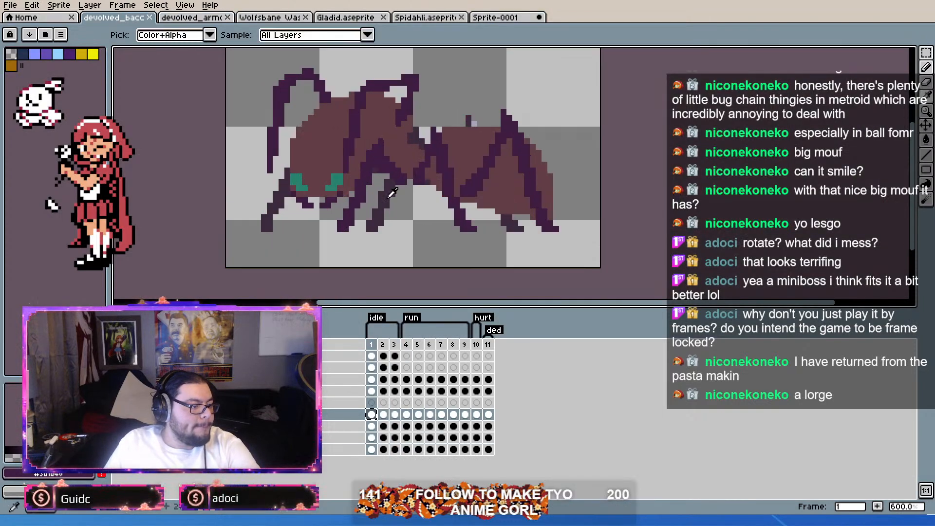
pyautogui.click(497, 18)
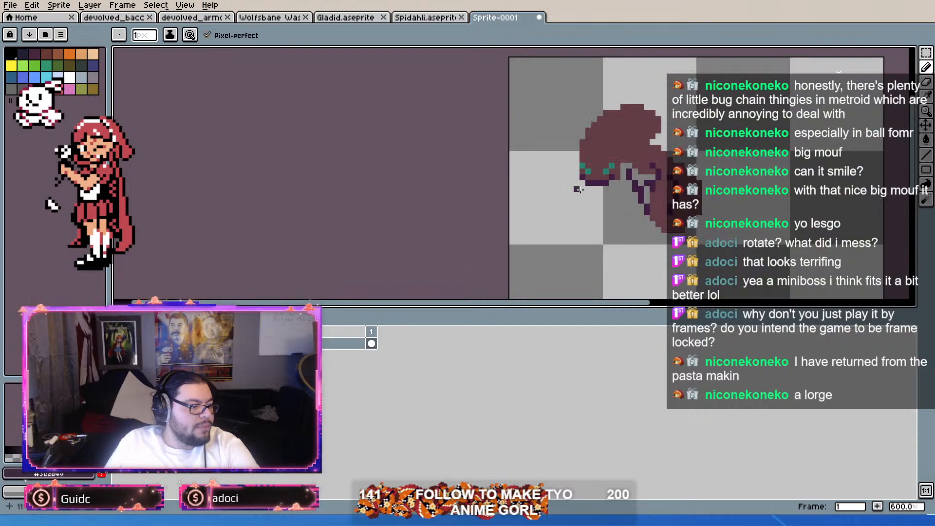
pyautogui.scroll(4, 536, 176)
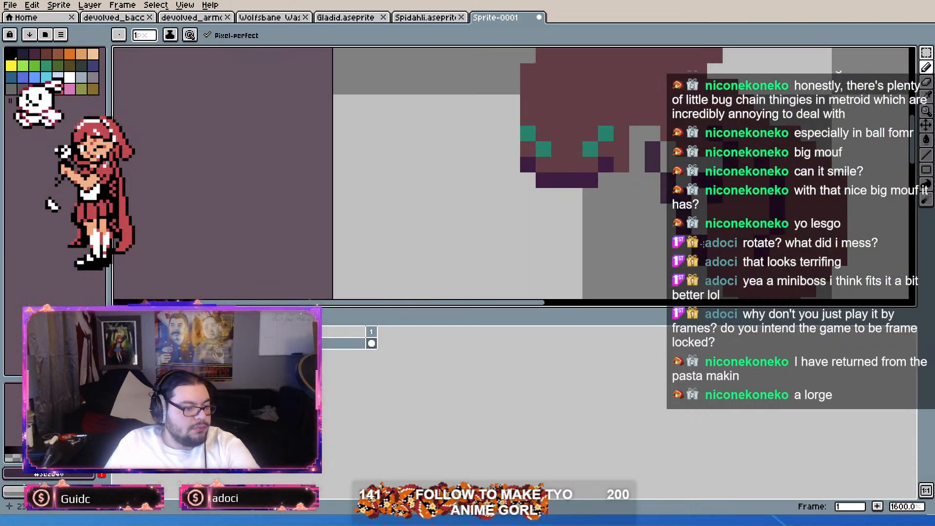
pyautogui.scroll(-3, 705, 181)
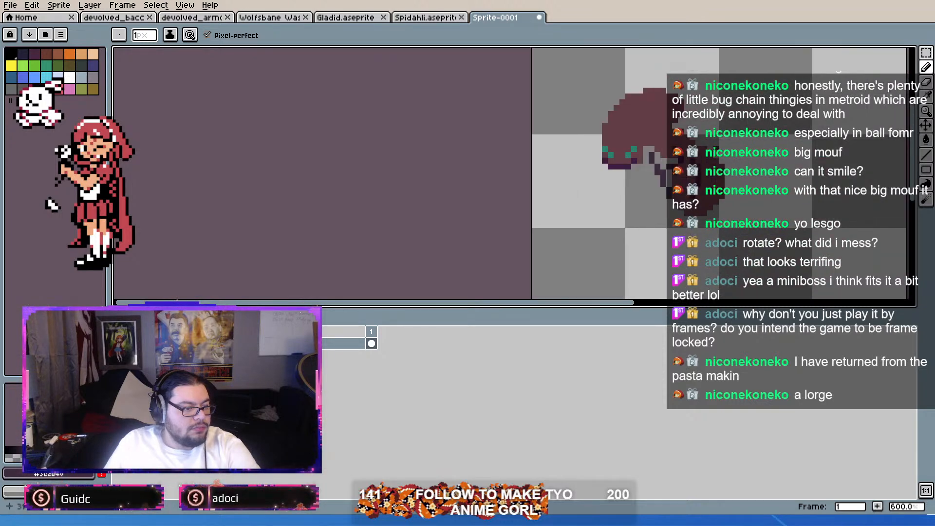
pyautogui.scroll(2, 699, 169)
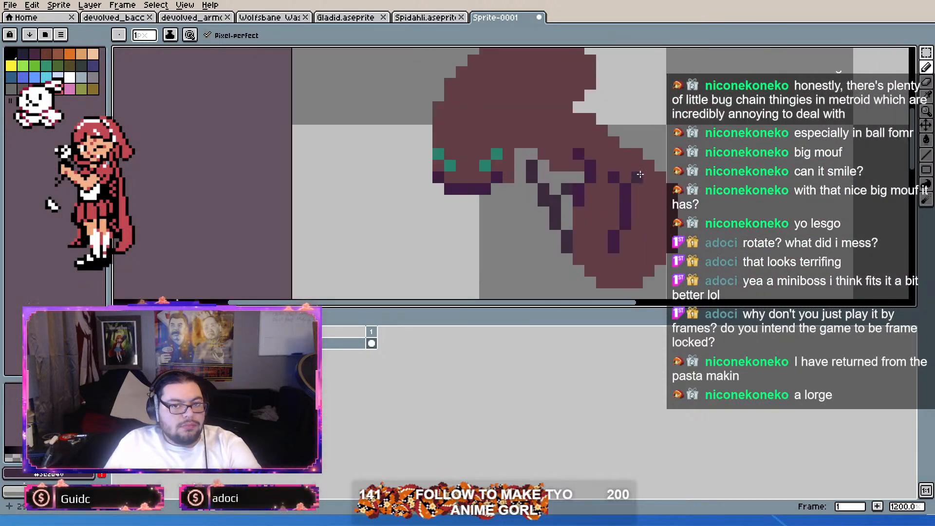
# Step: Compare the small ant with the brown devolved ant and examine its legs and proportions at several zoom levels
pyautogui.click(141, 19)
pyautogui.click(504, 22)
pyautogui.scroll(-2, 638, 163)
pyautogui.scroll(2, 639, 162)
pyautogui.scroll(-2, 638, 162)
pyautogui.scroll(1, 623, 156)
pyautogui.scroll(-2, 606, 150)
pyautogui.scroll(1, 605, 150)
pyautogui.scroll(-4, 585, 141)
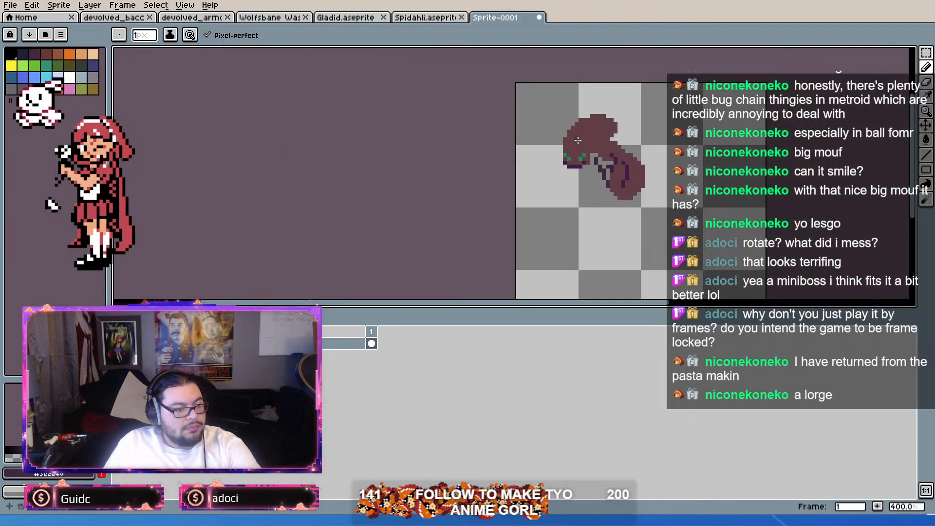
pyautogui.scroll(4, 579, 139)
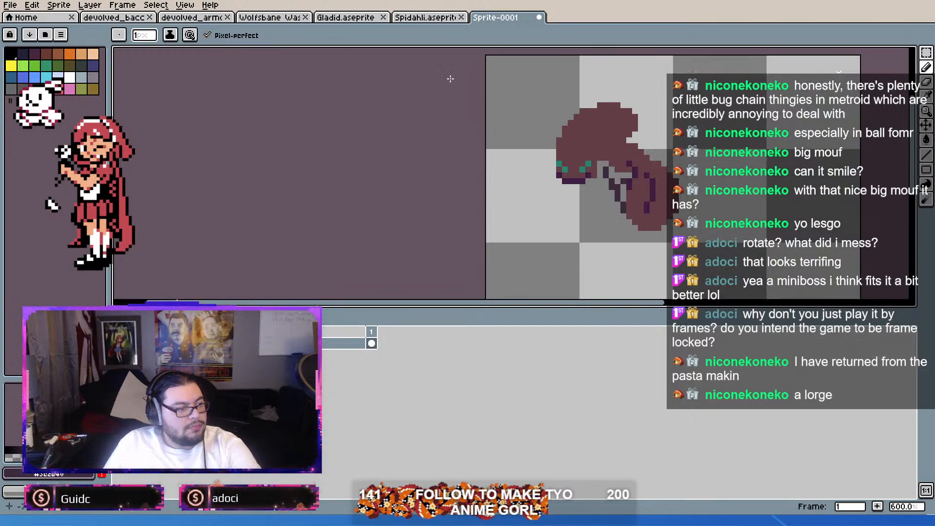
pyautogui.scroll(3, 611, 138)
pyautogui.scroll(-3, 611, 138)
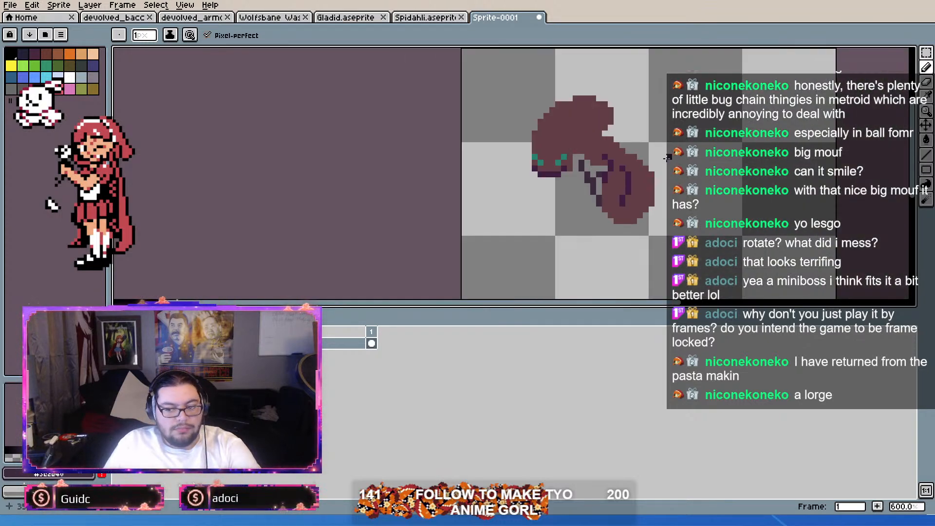
pyautogui.scroll(3, 611, 138)
pyautogui.scroll(-4, 611, 138)
pyautogui.scroll(5, 516, 175)
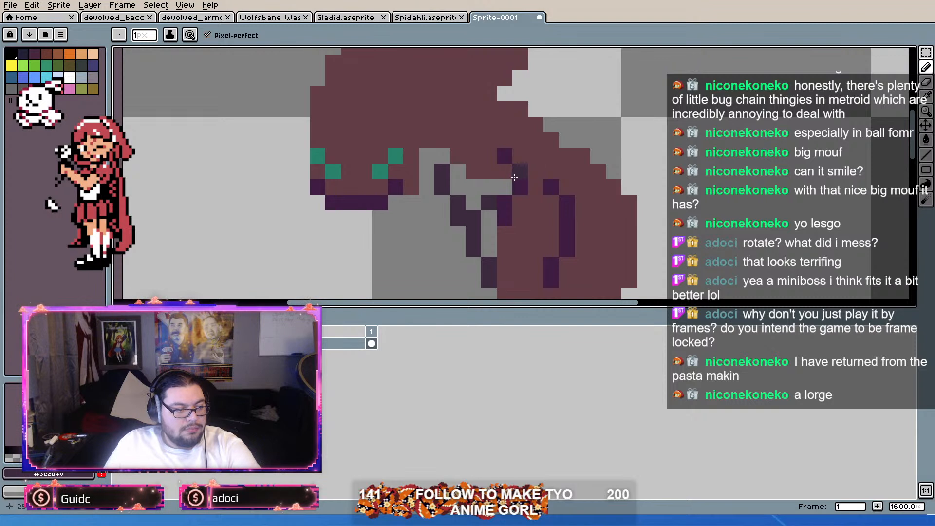
# Step: Add a new layer above the small ant's layer and make it active for drawing
pyautogui.hotkey('shift', 'n')
pyautogui.click(315, 355)
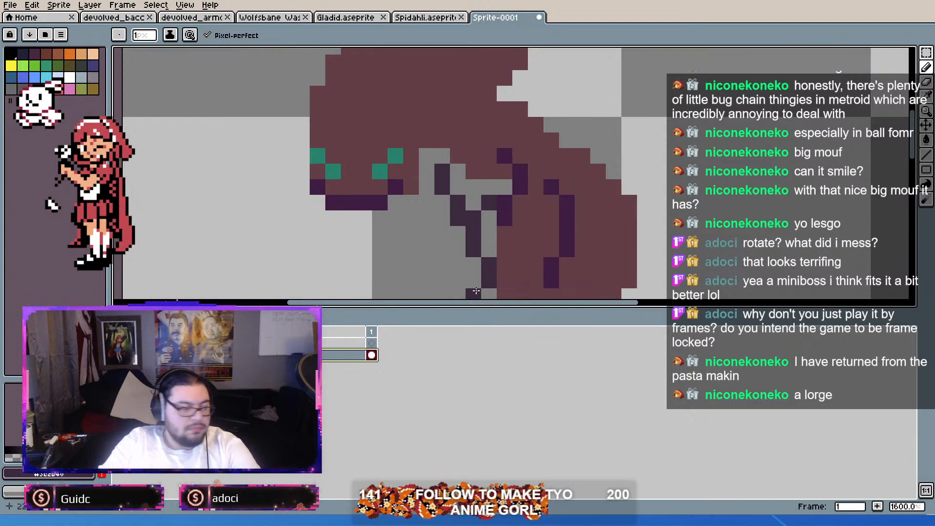
pyautogui.click(311, 343)
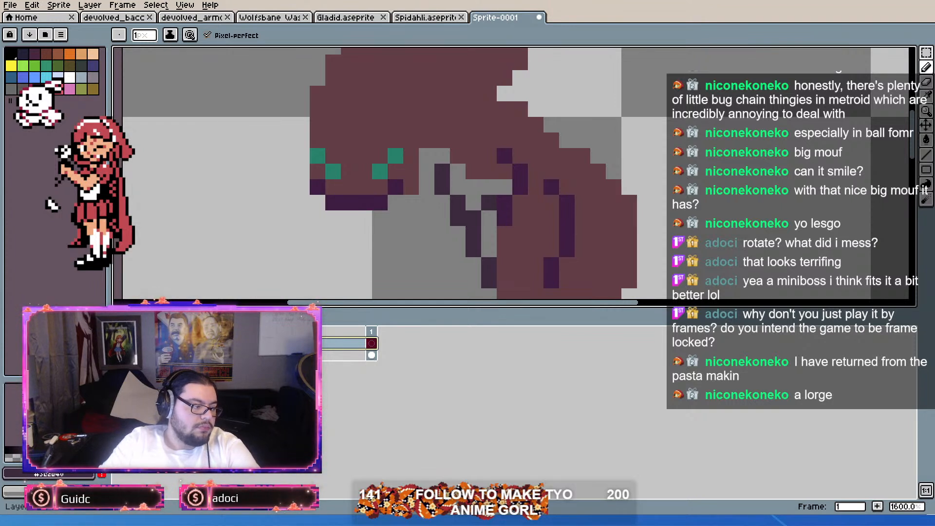
# Step: Sketch ragged dark purple wings spreading up and back from the small ant's thorax
pyautogui.scroll(-1, 633, 174)
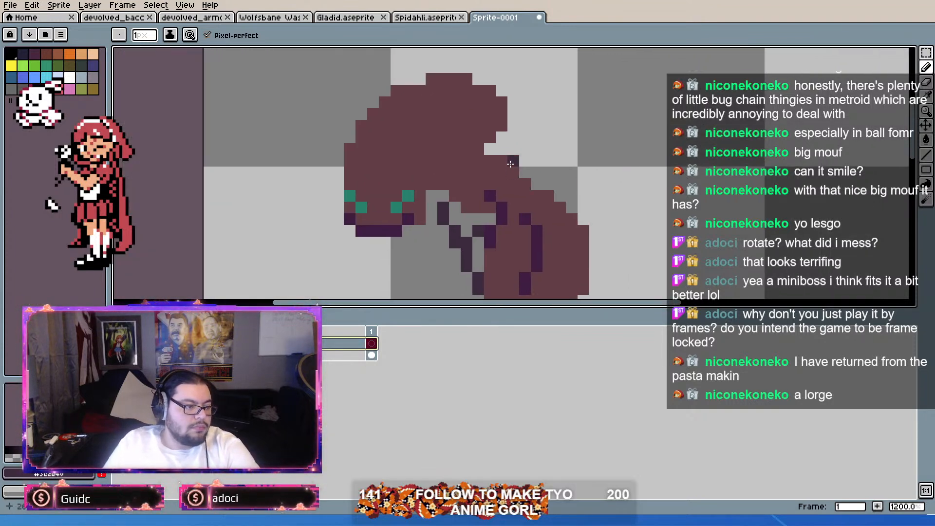
pyautogui.moveTo(538, 156)
pyautogui.mouseDown()
pyautogui.moveTo(577, 142)
pyautogui.moveTo(584, 166)
pyautogui.moveTo(615, 91)
pyautogui.moveTo(603, 88)
pyautogui.moveTo(619, 180)
pyautogui.moveTo(583, 91)
pyautogui.moveTo(645, 114)
pyautogui.moveTo(659, 236)
pyautogui.moveTo(618, 51)
pyautogui.mouseUp()
pyautogui.moveTo(535, 161)
pyautogui.mouseDown()
pyautogui.moveTo(578, 202)
pyautogui.moveTo(594, 193)
pyautogui.moveTo(637, 257)
pyautogui.moveTo(580, 205)
pyautogui.mouseUp()
pyautogui.scroll(-2, 645, 231)
pyautogui.scroll(2, 636, 189)
pyautogui.moveTo(557, 247); pyautogui.dragTo(566, 198)
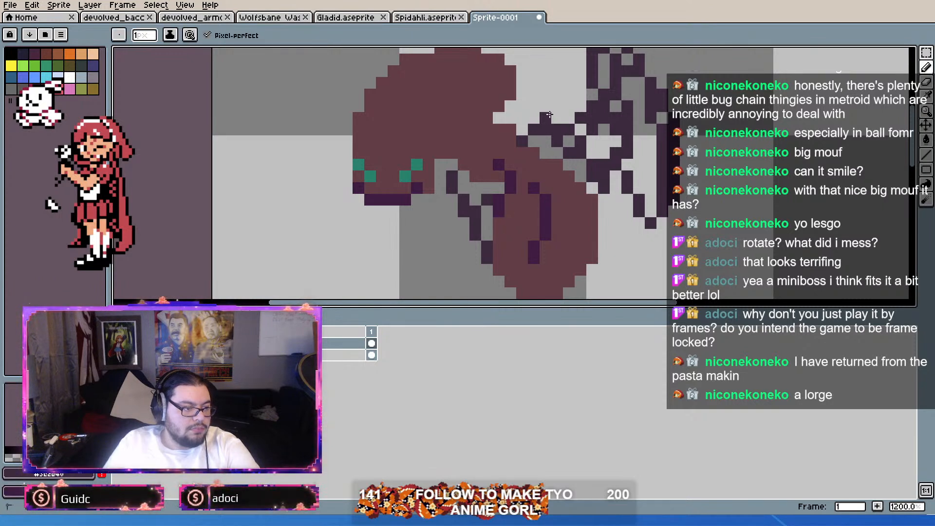
pyautogui.moveTo(568, 150)
pyautogui.mouseDown()
pyautogui.moveTo(570, 125)
pyautogui.moveTo(582, 155)
pyautogui.moveTo(570, 110)
pyautogui.moveTo(589, 176)
pyautogui.moveTo(581, 91)
pyautogui.moveTo(613, 184)
pyautogui.moveTo(604, 93)
pyautogui.moveTo(632, 216)
pyautogui.moveTo(622, 79)
pyautogui.moveTo(651, 228)
pyautogui.moveTo(637, 79)
pyautogui.moveTo(661, 153)
pyautogui.moveTo(578, 130)
pyautogui.moveTo(595, 159)
pyautogui.moveTo(573, 160)
pyautogui.moveTo(573, 179)
pyautogui.moveTo(552, 170)
pyautogui.moveTo(562, 193)
pyautogui.moveTo(576, 174)
pyautogui.moveTo(608, 216)
pyautogui.moveTo(617, 141)
pyautogui.moveTo(610, 105)
pyautogui.moveTo(625, 262)
pyautogui.moveTo(636, 167)
pyautogui.moveTo(647, 260)
pyautogui.moveTo(652, 70)
pyautogui.moveTo(666, 145)
pyautogui.mouseUp()
# Step: Fill out the wings with additional dark purple strokes along their rear section
pyautogui.scroll(-2, 661, 121)
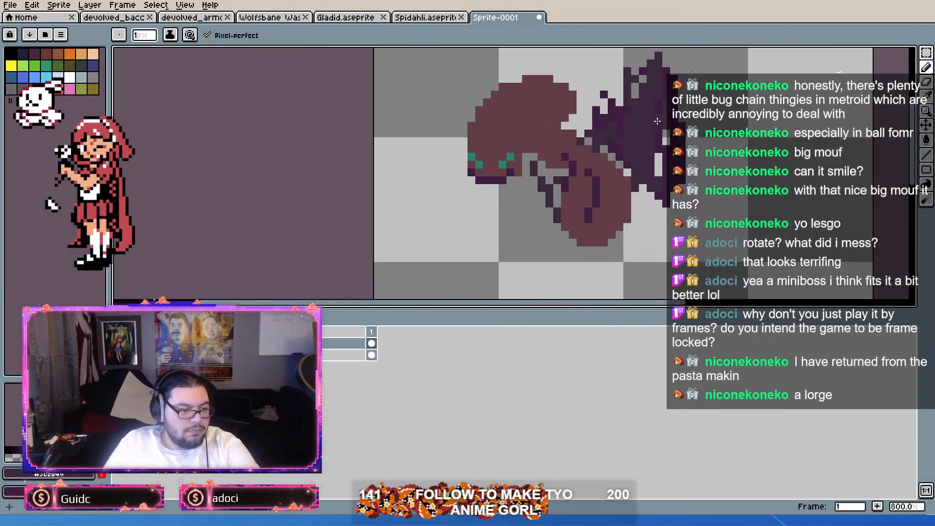
pyautogui.scroll(2, 655, 168)
pyautogui.moveTo(642, 234)
pyautogui.mouseDown()
pyautogui.moveTo(650, 74)
pyautogui.moveTo(663, 109)
pyautogui.moveTo(660, 76)
pyautogui.moveTo(665, 85)
pyautogui.moveTo(661, 183)
pyautogui.mouseUp()
pyautogui.moveTo(661, 149)
pyautogui.mouseDown()
pyautogui.moveTo(664, 80)
pyautogui.moveTo(684, 197)
pyautogui.mouseUp()
pyautogui.scroll(2, 668, 110)
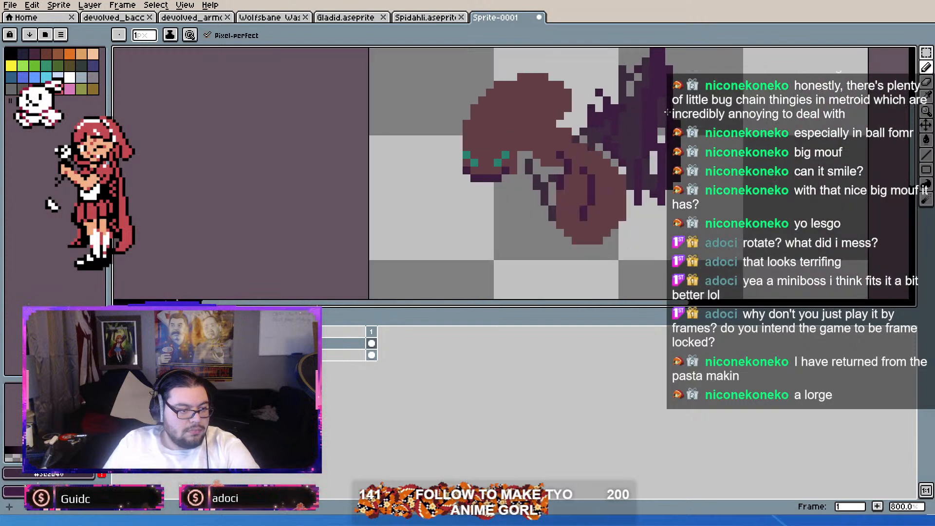
pyautogui.moveTo(661, 156); pyautogui.dragTo(662, 164)
# Step: Lower the wing layer's opacity so the wings are semi-transparent
pyautogui.click(292, 343)
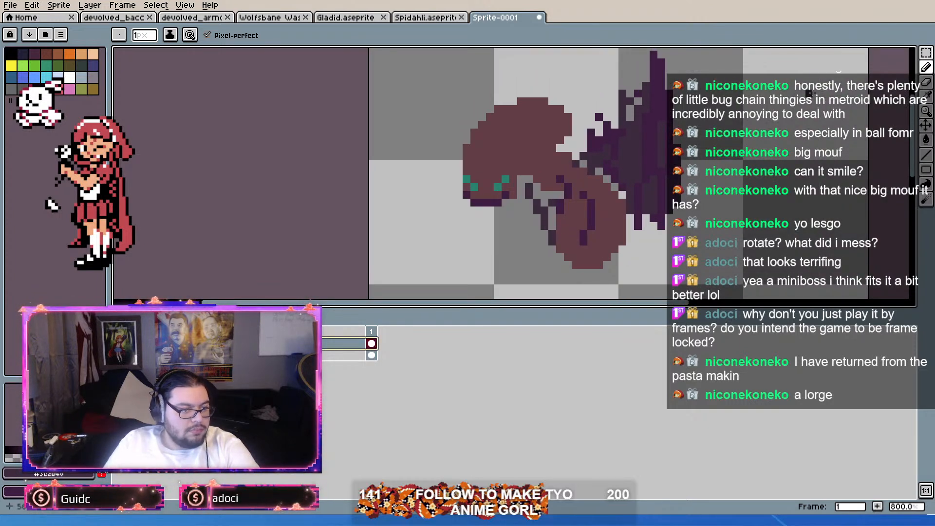
pyautogui.click(853, 54)
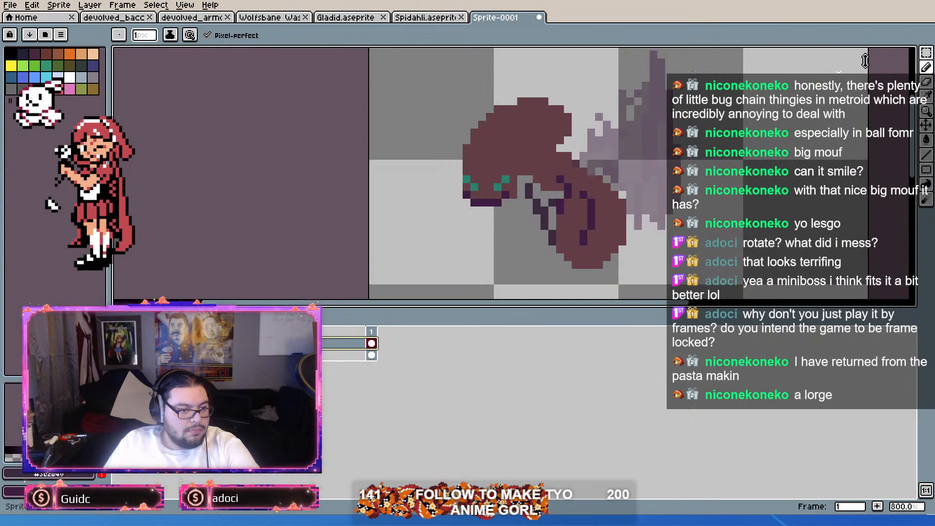
pyautogui.click(886, 61)
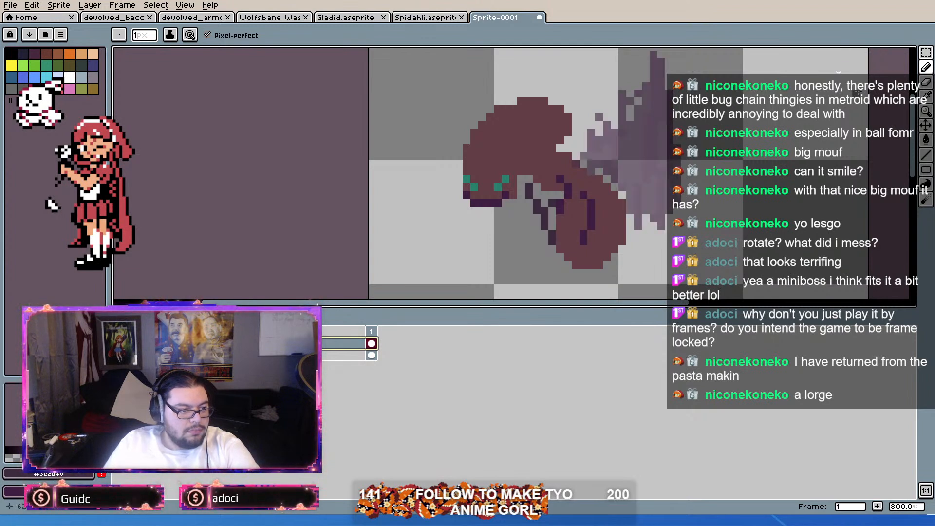
pyautogui.click(890, 53)
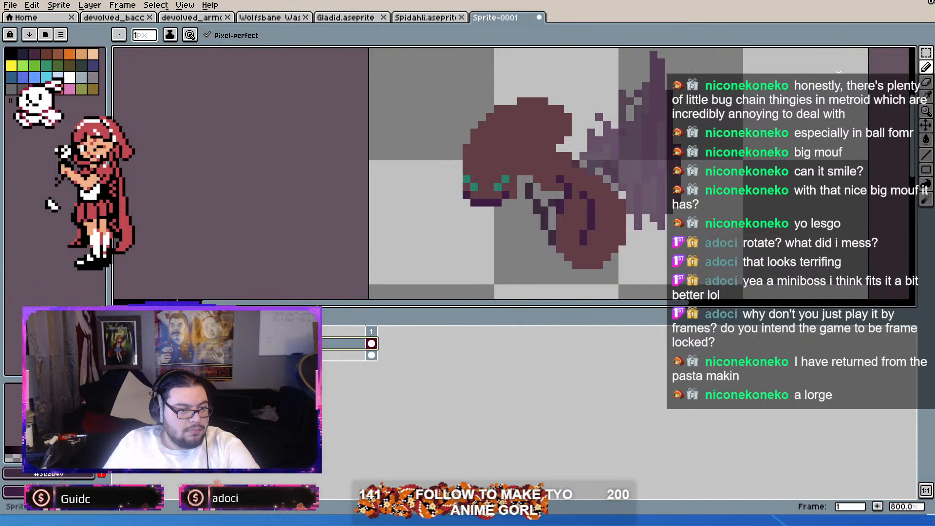
# Step: Extend the rear side of the translucent wings with long downward strokes, undoing the unwanted attempts
pyautogui.scroll(1, 663, 121)
pyautogui.scroll(-2, 663, 121)
pyautogui.moveTo(657, 84); pyautogui.dragTo(669, 176)
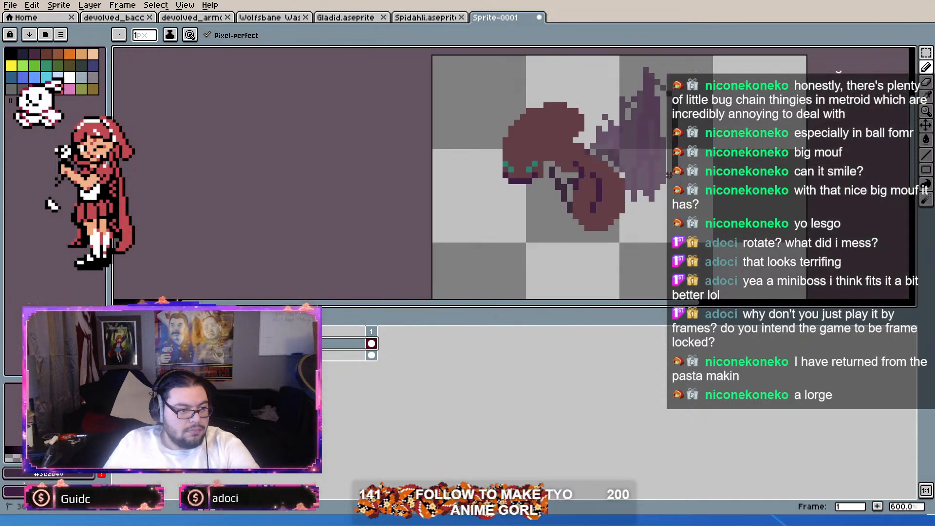
pyautogui.hotkey('ctrl', 'z')
pyautogui.moveTo(658, 88)
pyautogui.mouseDown()
pyautogui.moveTo(669, 134)
pyautogui.moveTo(672, 99)
pyautogui.moveTo(664, 192)
pyautogui.moveTo(639, 76)
pyautogui.moveTo(671, 174)
pyautogui.mouseUp()
pyautogui.moveTo(675, 141); pyautogui.dragTo(657, 74)
pyautogui.hotkey('ctrl', 'z')
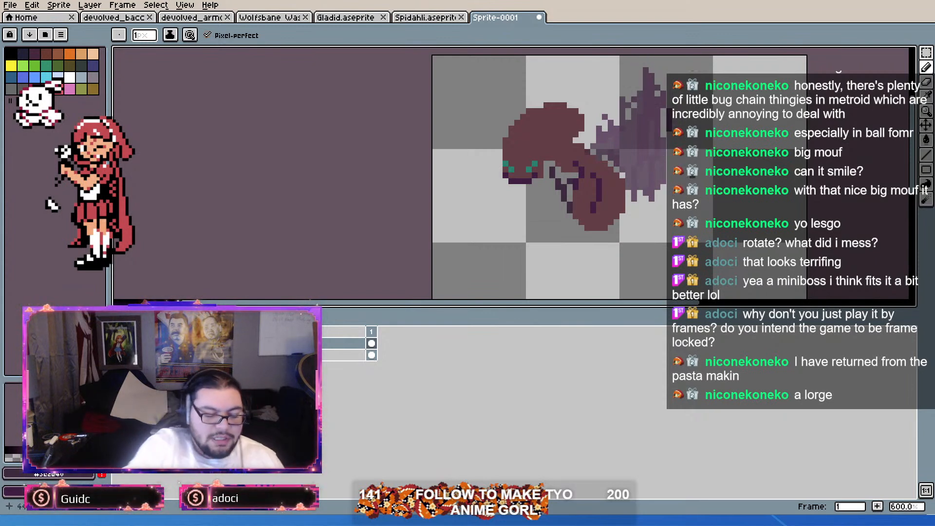
pyautogui.moveTo(652, 73); pyautogui.dragTo(689, 177)
pyautogui.moveTo(652, 76)
pyautogui.mouseDown()
pyautogui.moveTo(670, 141)
pyautogui.moveTo(661, 215)
pyautogui.mouseUp()
# Step: Add loose purple pixels along the front and upper edges of the wings
pyautogui.moveTo(605, 158)
pyautogui.mouseDown()
pyautogui.moveTo(588, 146)
pyautogui.moveTo(594, 158)
pyautogui.mouseUp()
pyautogui.moveTo(617, 123)
pyautogui.mouseDown()
pyautogui.moveTo(608, 114)
pyautogui.moveTo(616, 105)
pyautogui.moveTo(590, 135)
pyautogui.mouseUp()
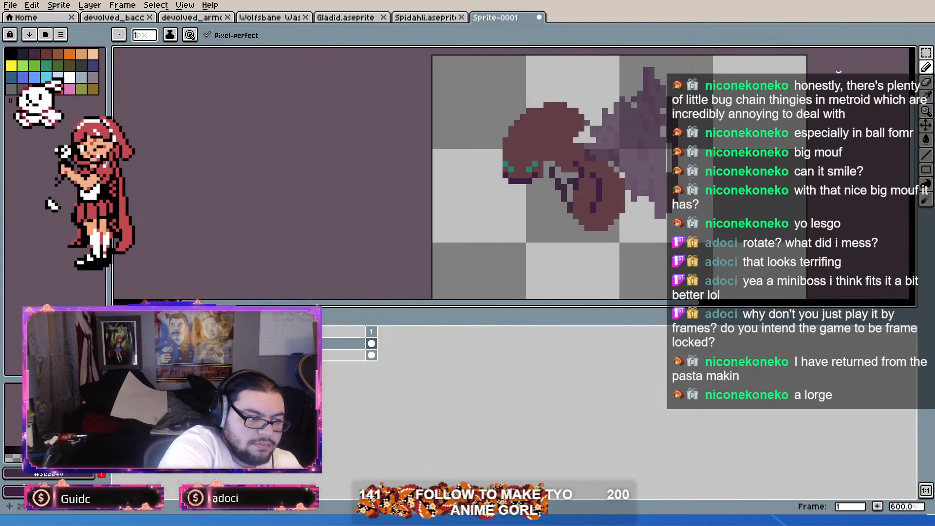
pyautogui.moveTo(634, 93); pyautogui.dragTo(629, 76)
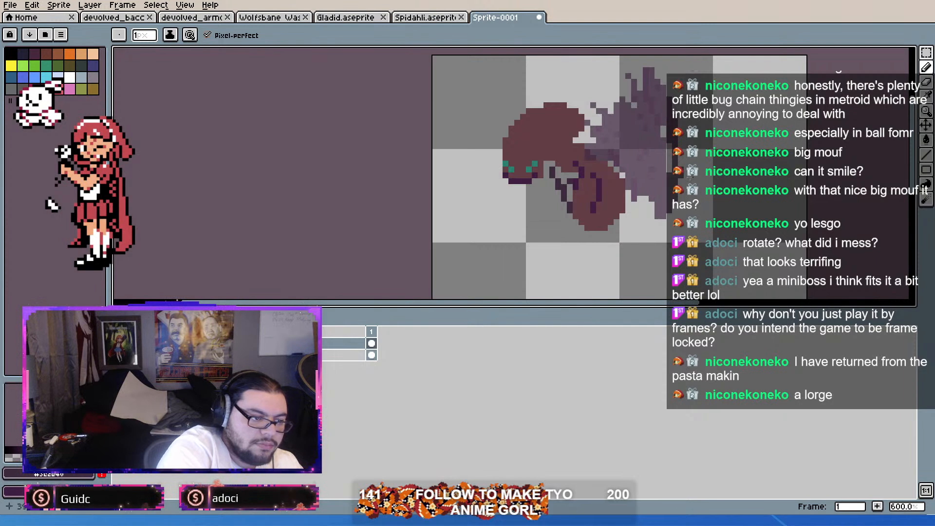
# Step: Scatter loose purple pixels along the upper and rear edges of the translucent wings
pyautogui.moveTo(675, 219)
pyautogui.mouseDown()
pyautogui.moveTo(652, 193)
pyautogui.moveTo(629, 193)
pyautogui.moveTo(634, 216)
pyautogui.mouseUp()
pyautogui.moveTo(677, 149); pyautogui.dragTo(641, 60)
pyautogui.moveTo(678, 169); pyautogui.dragTo(663, 88)
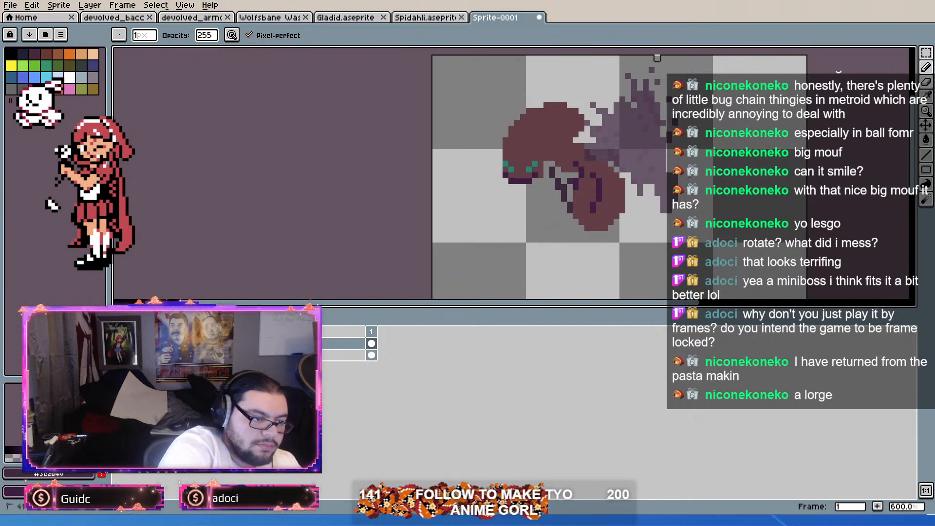
pyautogui.scroll(2, 663, 93)
pyautogui.scroll(-5, 691, 204)
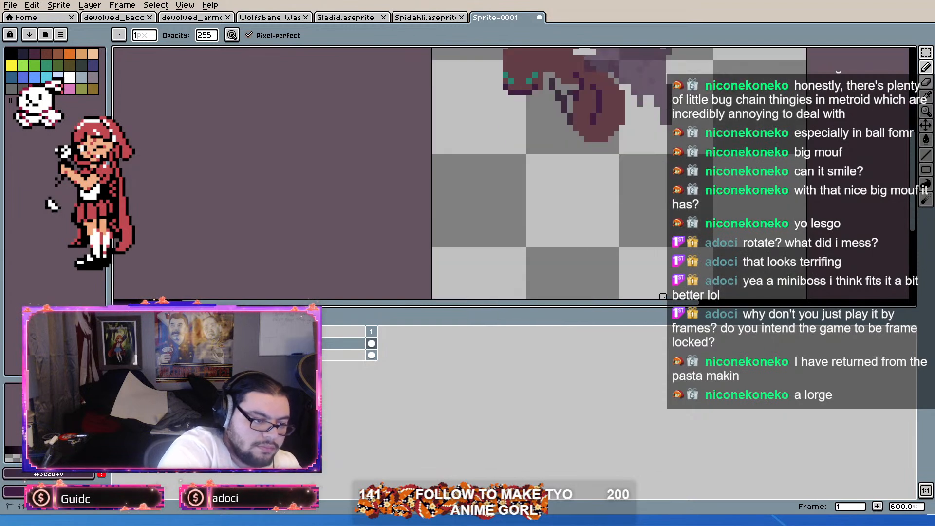
# Step: Shape the top of the wings into a tall tapered tip and clear the stray pixels behind them
pyautogui.press('b')
pyautogui.moveTo(675, 122)
pyautogui.mouseDown()
pyautogui.moveTo(659, 243)
pyautogui.moveTo(648, 98)
pyautogui.mouseUp()
pyautogui.press('e')
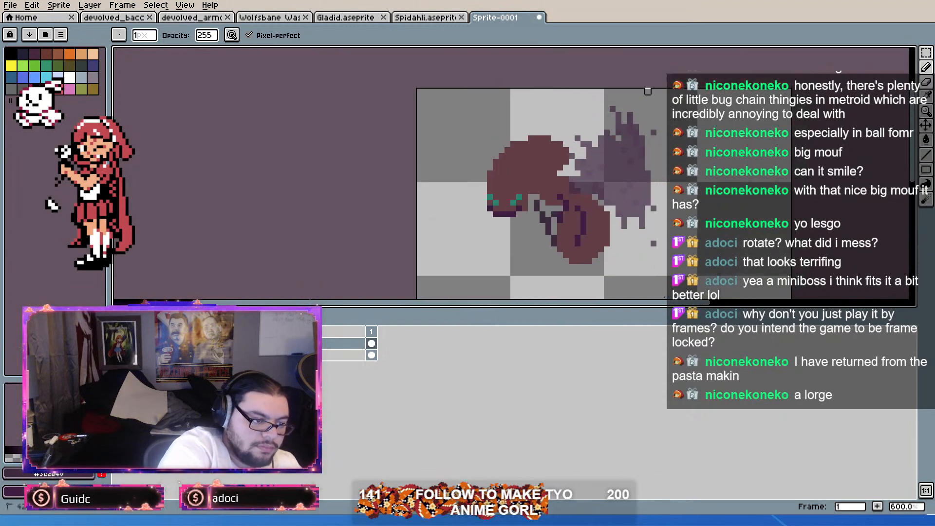
pyautogui.press('b')
pyautogui.moveTo(666, 232); pyautogui.dragTo(690, 217)
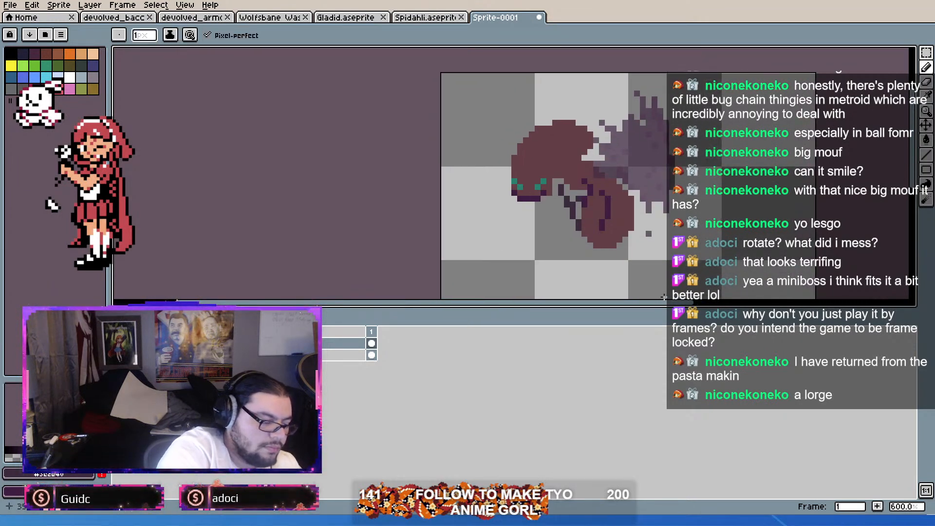
pyautogui.keyDown('alt'); pyautogui.click(608, 213); pyautogui.keyUp('alt')
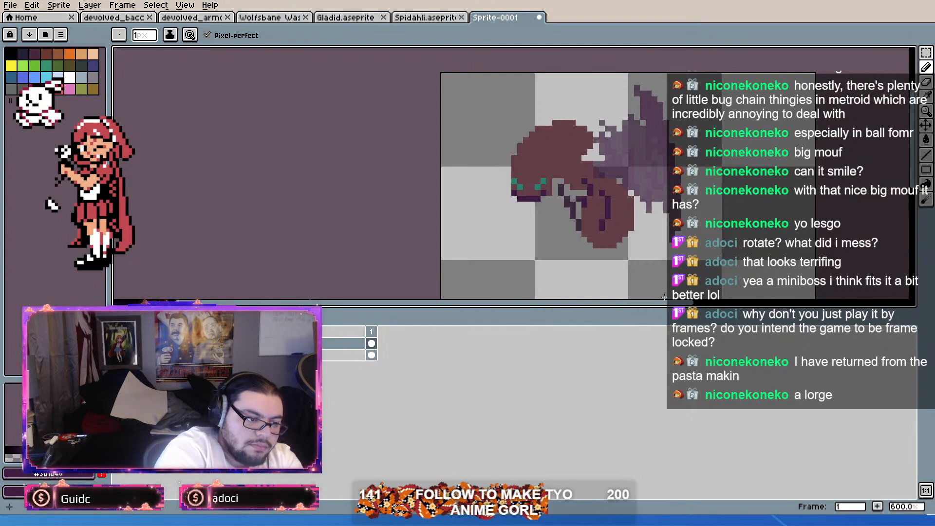
# Step: Refine the rear edge of the wings and add a smaller spike in front of the tall tip
pyautogui.moveTo(685, 190); pyautogui.dragTo(676, 241)
pyautogui.rightClick(690, 181)
pyautogui.moveTo(649, 94)
pyautogui.mouseDown()
pyautogui.moveTo(677, 170)
pyautogui.moveTo(661, 113)
pyautogui.mouseUp()
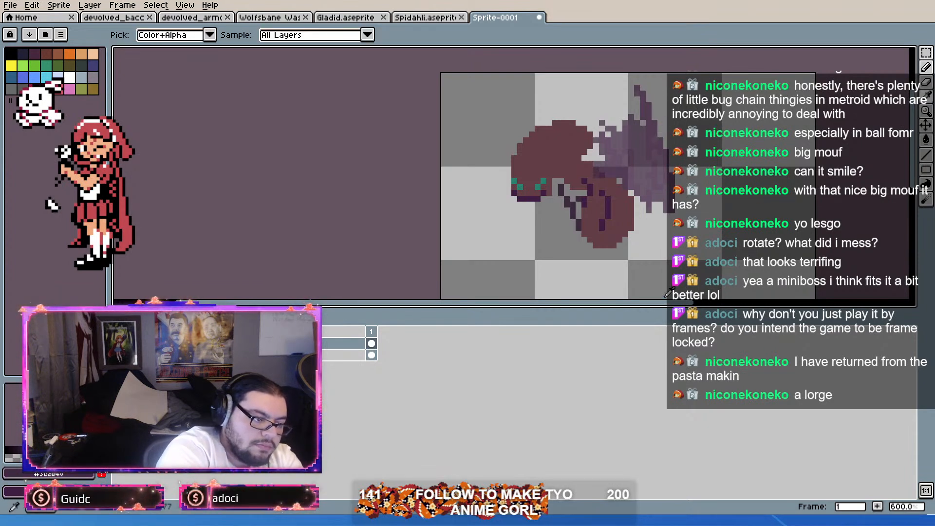
pyautogui.moveTo(643, 140)
pyautogui.mouseDown()
pyautogui.moveTo(643, 153)
pyautogui.moveTo(625, 106)
pyautogui.mouseUp()
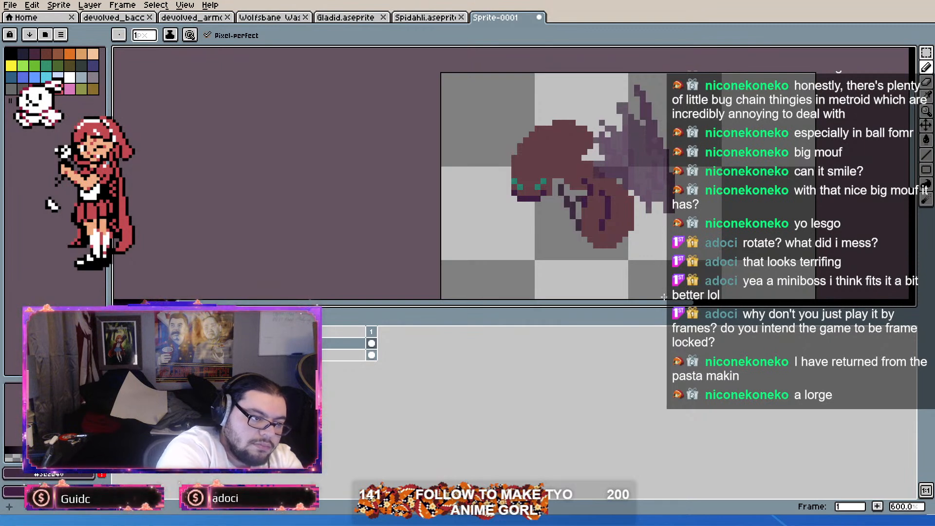
pyautogui.keyDown('alt'); pyautogui.click(638, 101); pyautogui.keyUp('alt')
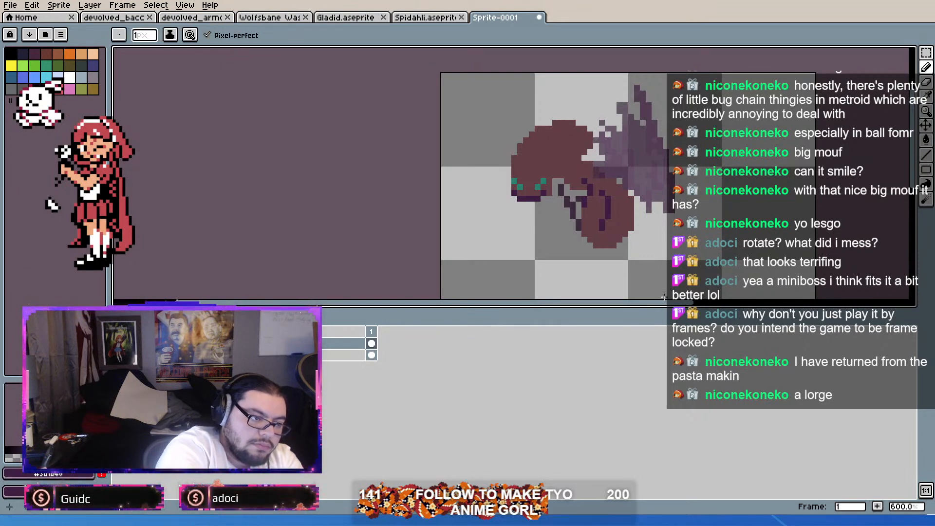
# Step: Trim the tall upper tip of the wings into a shorter, broken edge
pyautogui.moveTo(626, 82); pyautogui.dragTo(631, 94)
pyautogui.hotkey('ctrl', 'z')
pyautogui.rightClick(637, 88)
pyautogui.rightClick(637, 94)
pyautogui.keyDown('alt'); pyautogui.click(637, 106); pyautogui.keyUp('alt')
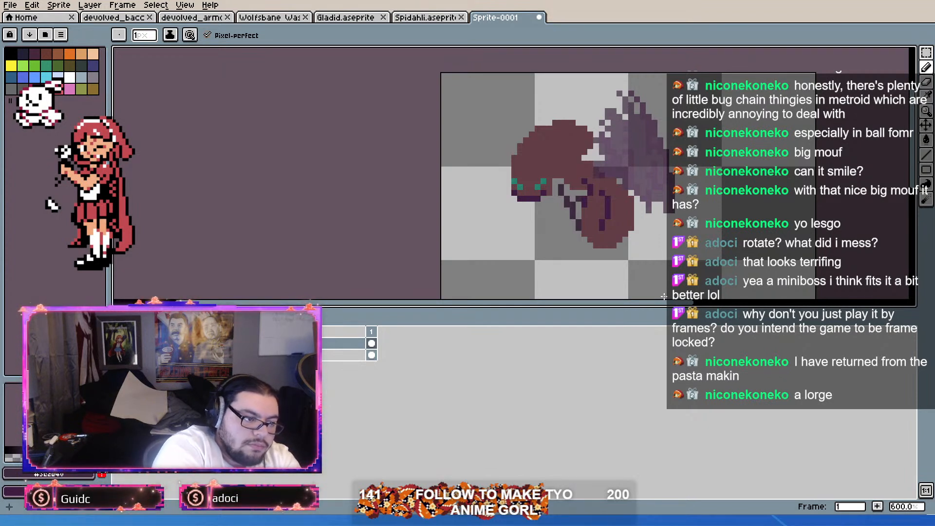
# Step: Try erasing the loose pixels along the front edge of the wings beside the ant's head
pyautogui.rightClick(596, 114)
pyautogui.rightClick(603, 117)
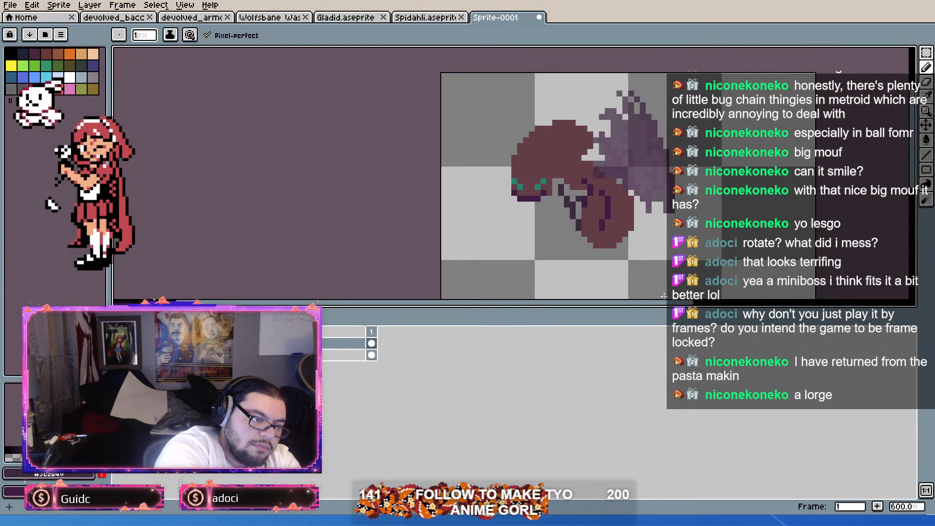
pyautogui.rightClick(608, 122)
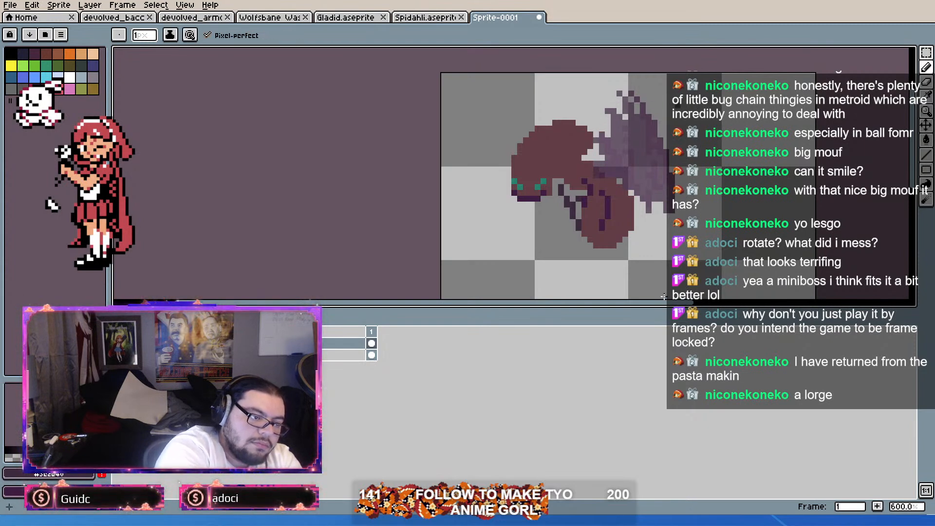
pyautogui.rightClick(596, 140)
pyautogui.rightClick(602, 152)
pyautogui.rightClick(602, 135)
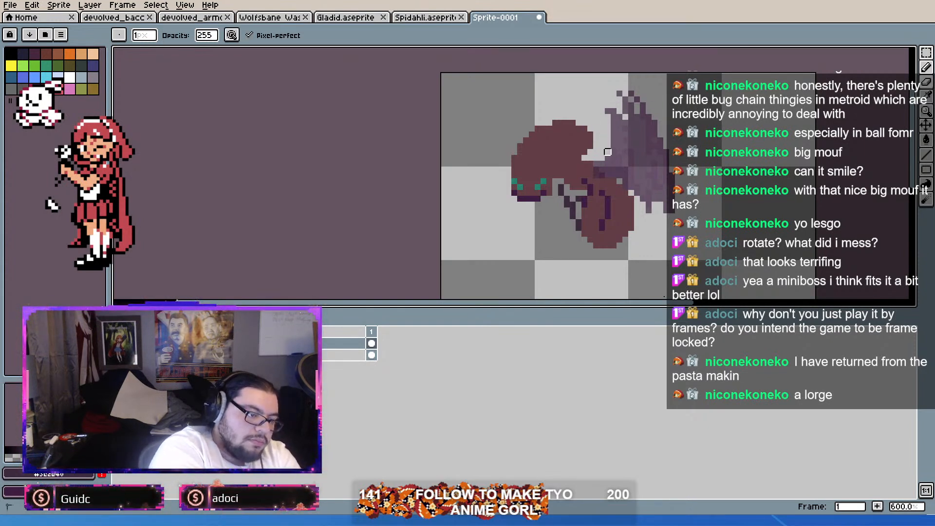
pyautogui.press('alt')
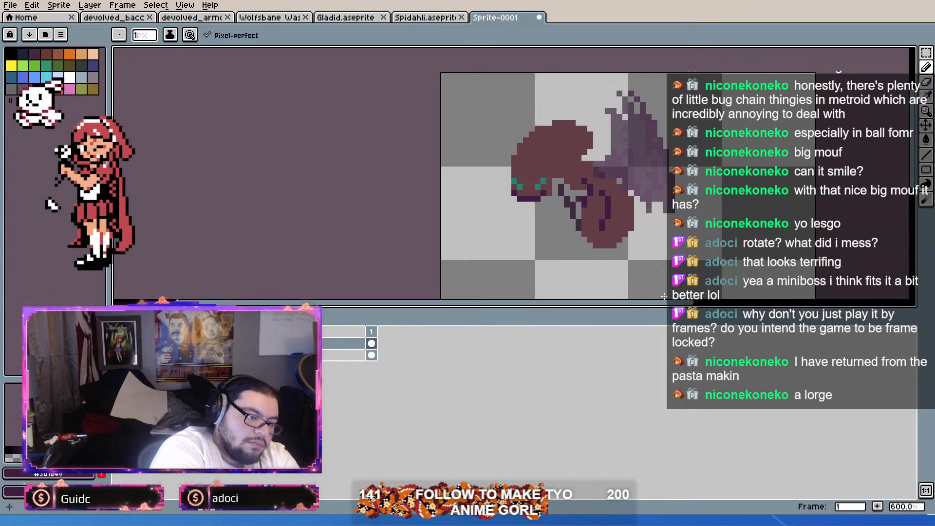
pyautogui.hotkey('ctrl', 'z')
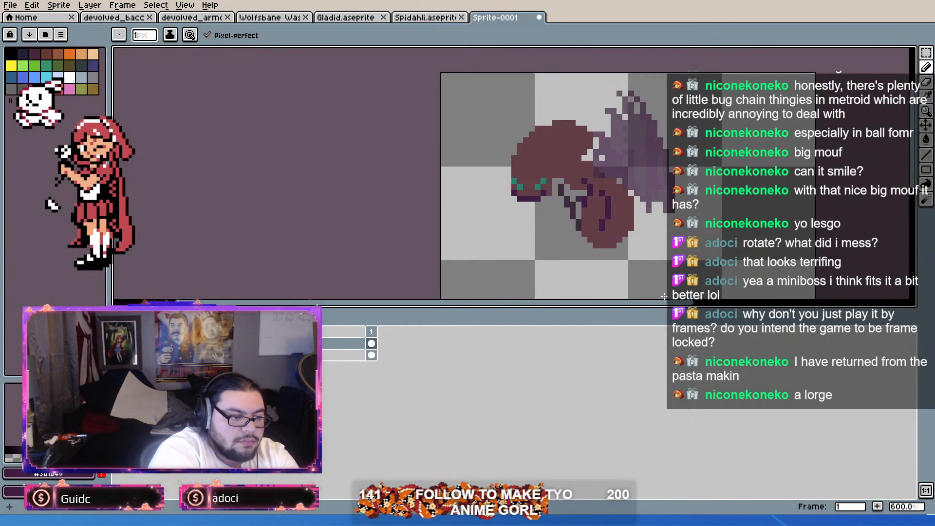
# Step: Sample the wings' purple shades and touch up the pixels next to the body, undoing unwanted changes
pyautogui.press('alt')
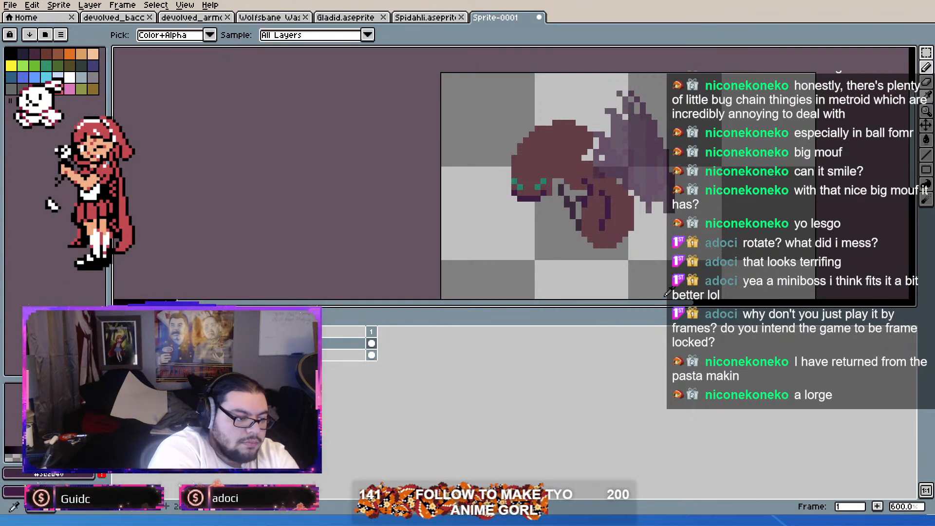
pyautogui.press('space')
pyautogui.moveTo(662, 290); pyautogui.dragTo(672, 303)
pyautogui.press('alt')
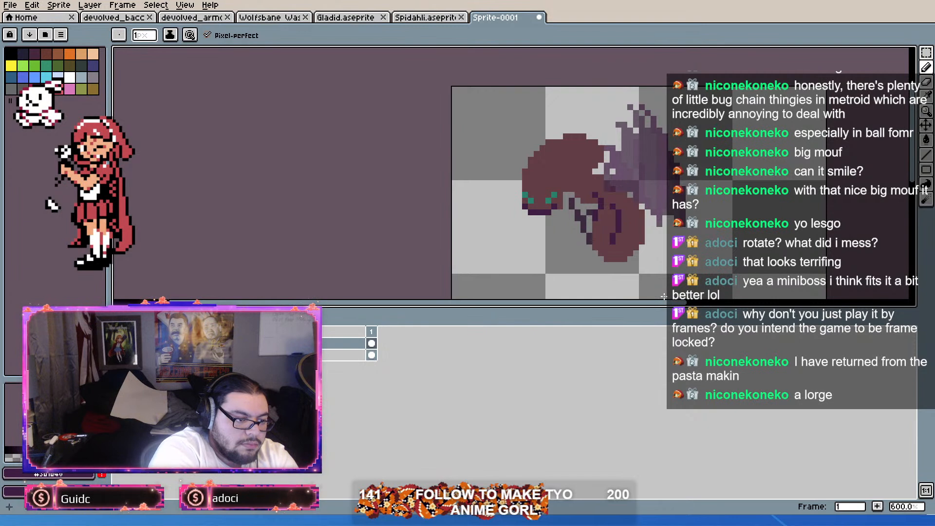
pyautogui.press('alt')
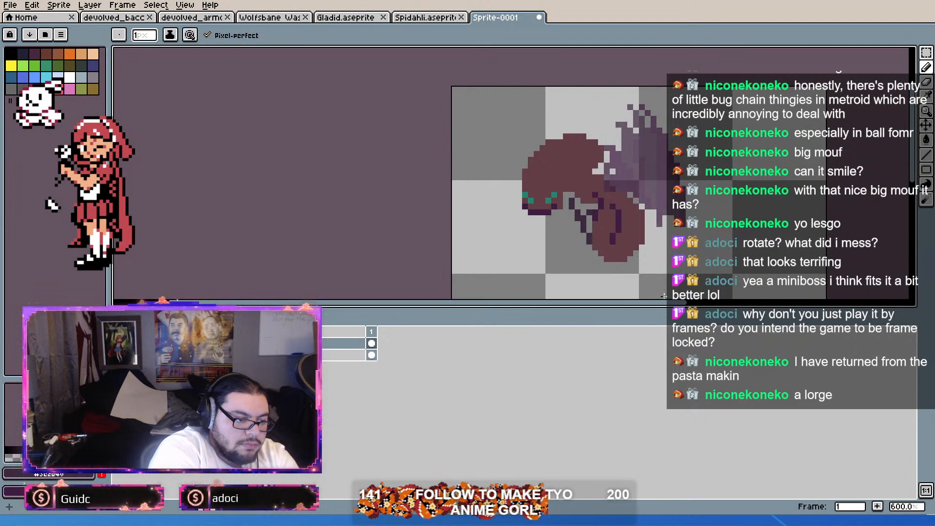
pyautogui.press('alt')
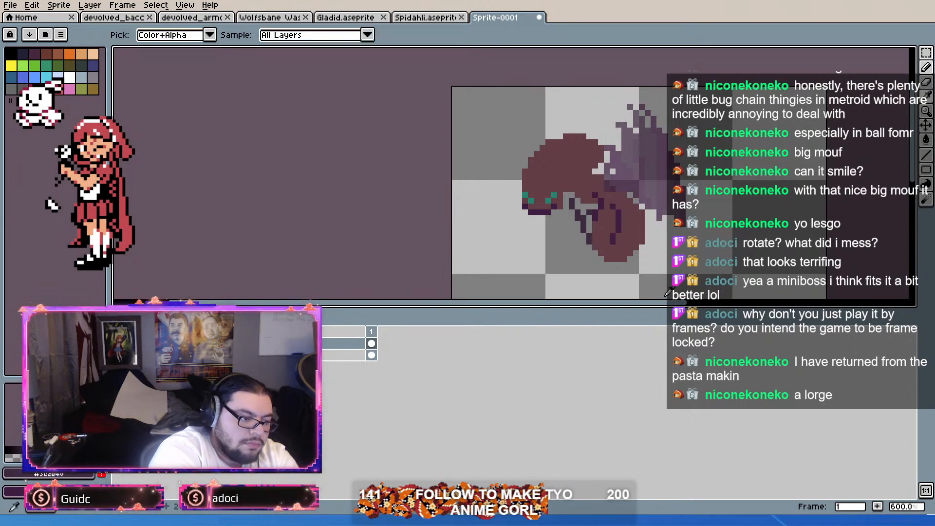
pyautogui.hotkey('ctrl', 'z')
pyautogui.hotkey('ctrl', 'z')
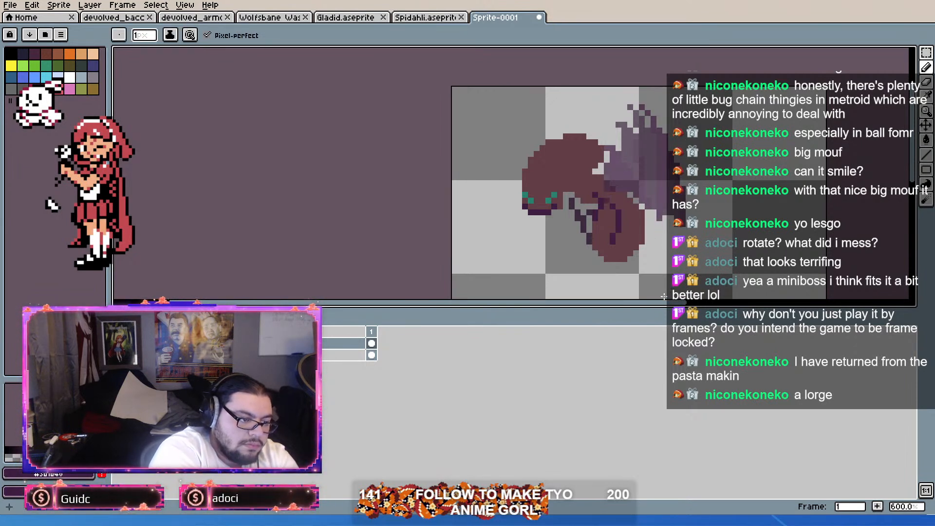
pyautogui.press('alt')
pyautogui.hotkey('ctrl', 'z')
pyautogui.hotkey('ctrl', 'z')
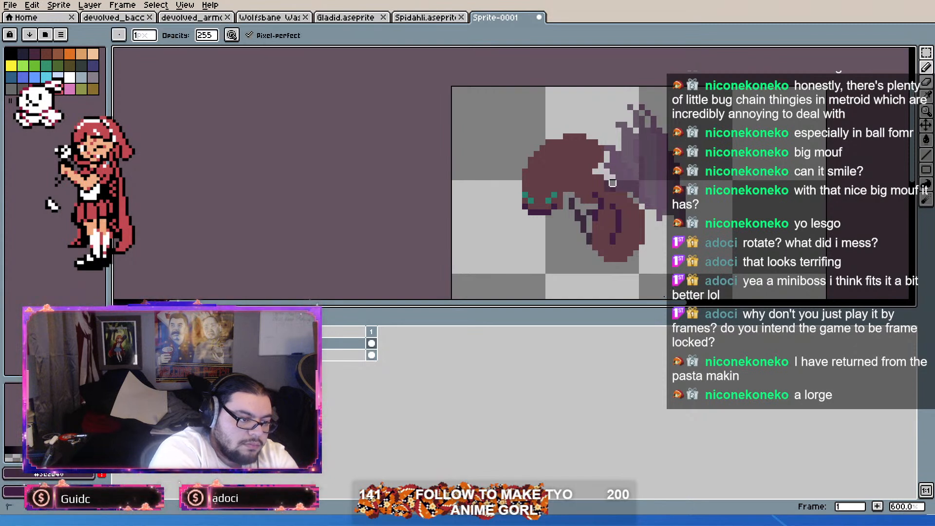
# Step: Rework the wings' front and lower edges near the body, stepping back and forth through the latest changes
pyautogui.hotkey('ctrl', 'z')
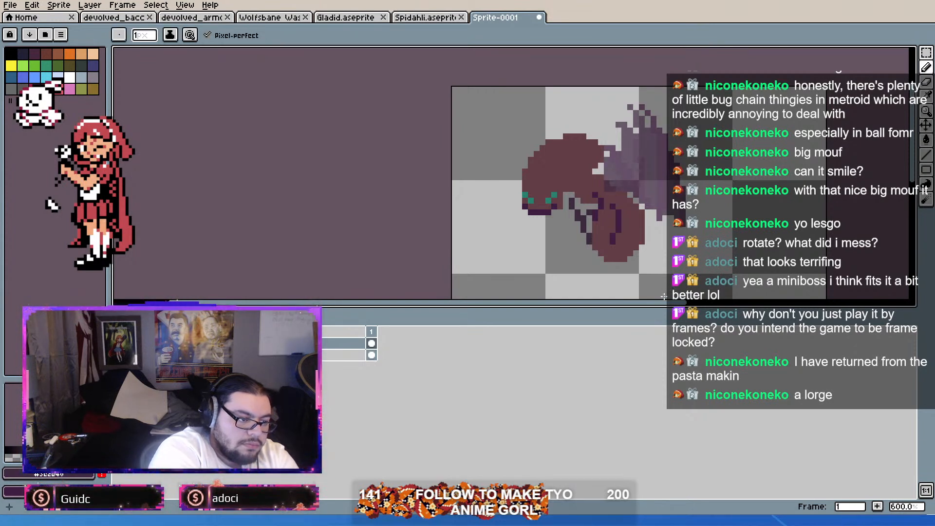
pyautogui.hotkey('ctrl', 'z')
pyautogui.hotkey('ctrl', 'z')
pyautogui.hotkey('ctrl', 'z')
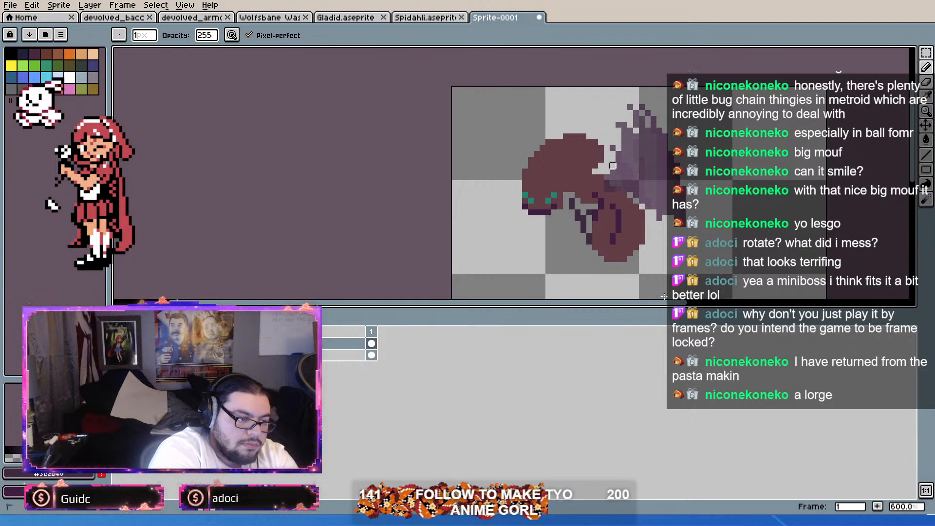
pyautogui.hotkey('ctrl', 'y')
pyautogui.hotkey('ctrl', 'y')
pyautogui.hotkey('ctrl', 'y')
pyautogui.hotkey('ctrl', 'y')
pyautogui.hotkey('ctrl', 'y')
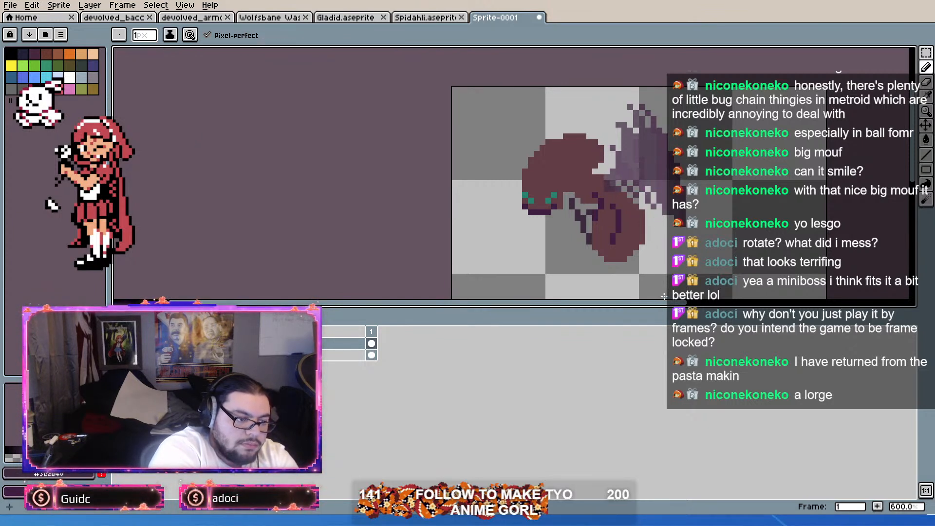
# Step: Erase scattered pixels along the lower edge of the wings to make it ragged
pyautogui.rightClick(663, 207)
pyautogui.rightClick(653, 177)
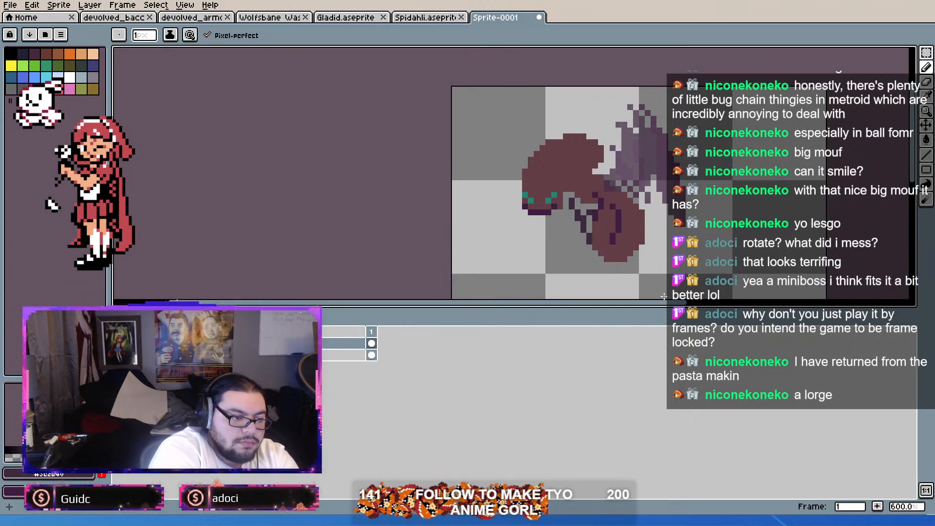
pyautogui.rightClick(672, 190)
pyautogui.rightClick(671, 224)
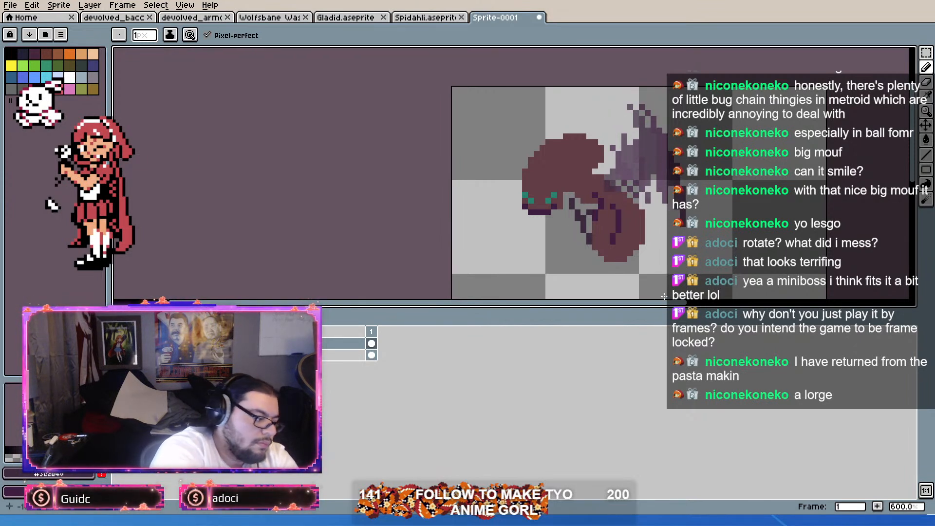
# Step: Sample alternating purple shades from the wings and dot them into the upper section as texture
pyautogui.press('alt')
pyautogui.press('alt')
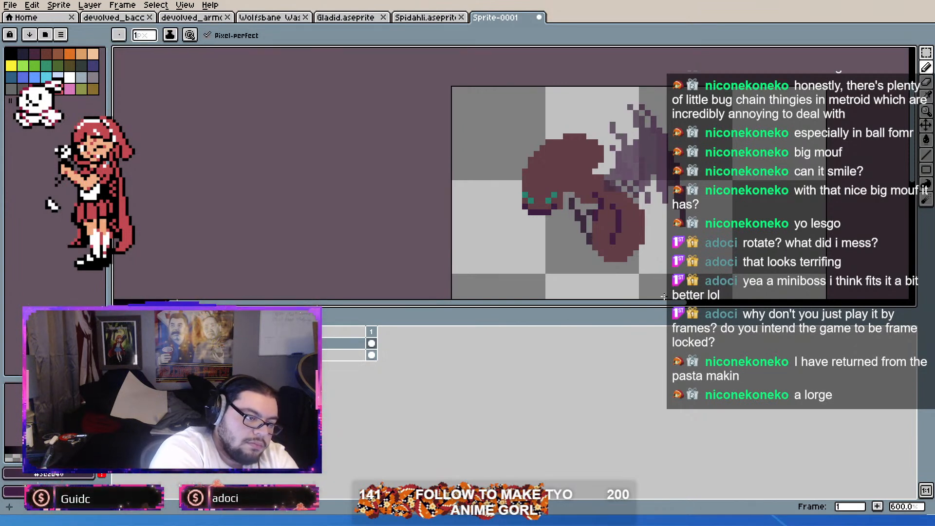
pyautogui.press('alt')
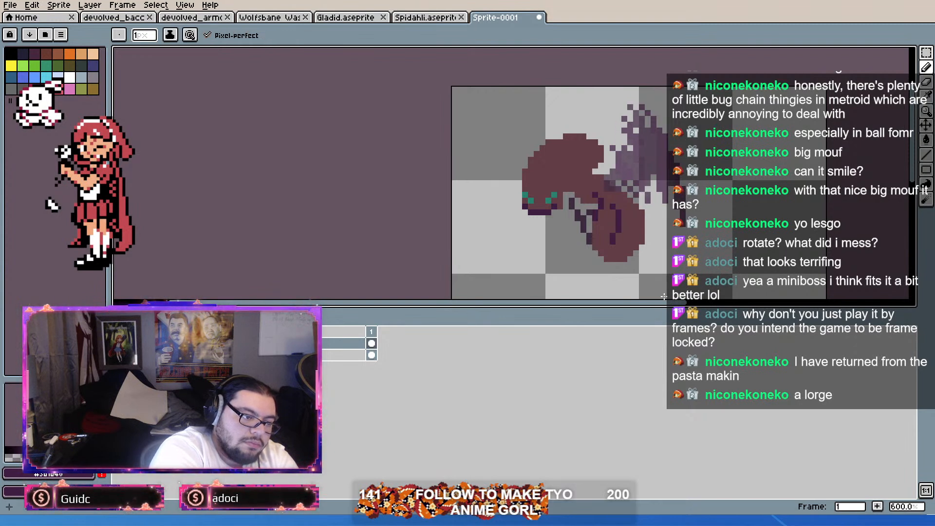
pyautogui.press('alt')
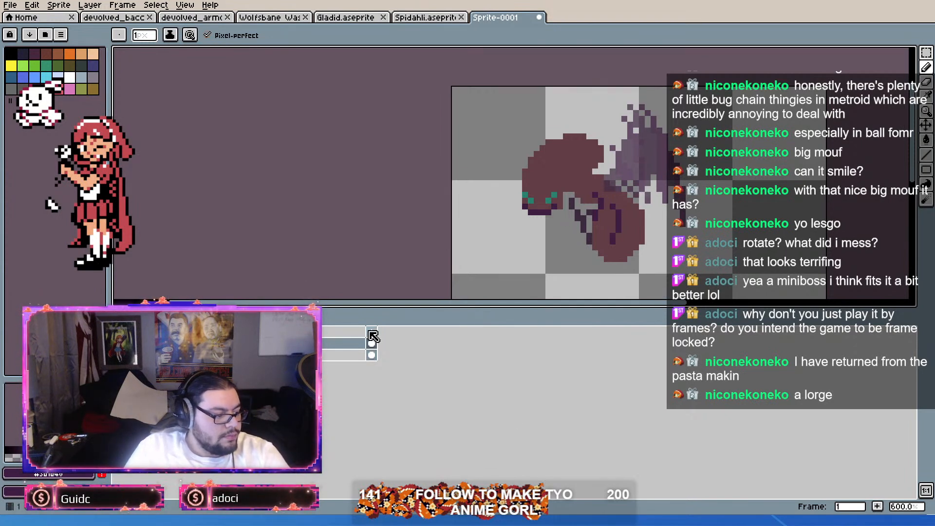
# Step: Add a second frame and clear the wing layer's drawing in it
pyautogui.hotkey('alt', 'n')
pyautogui.moveTo(516, 244); pyautogui.dragTo(416, 242)
pyautogui.scroll(1, 424, 210)
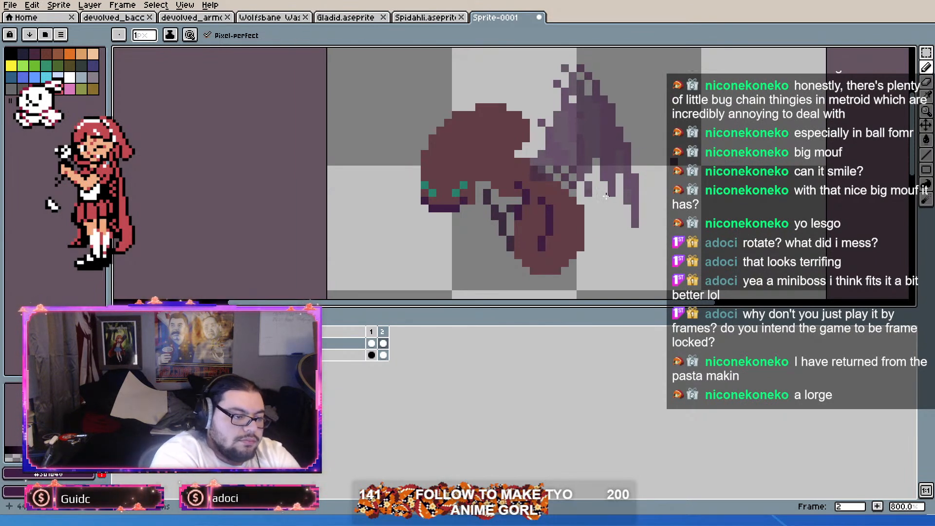
pyautogui.click(384, 344)
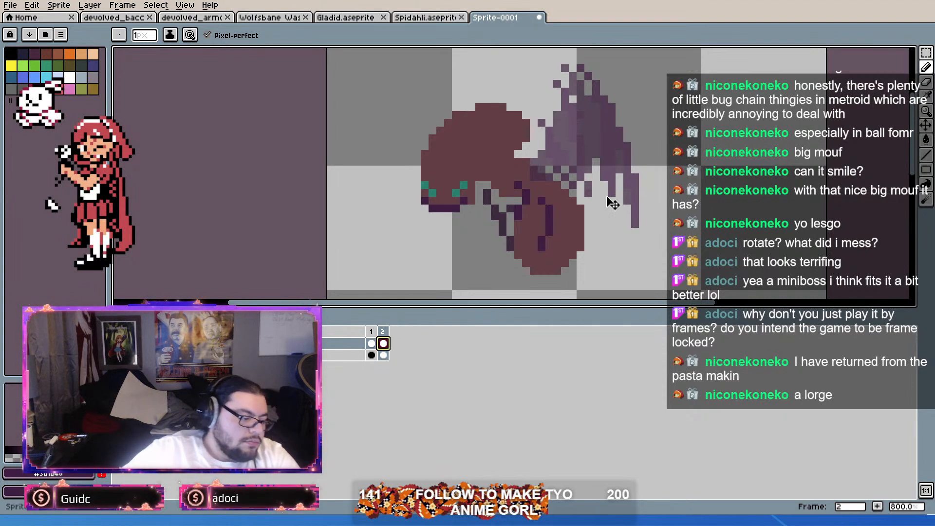
pyautogui.press('Delete')
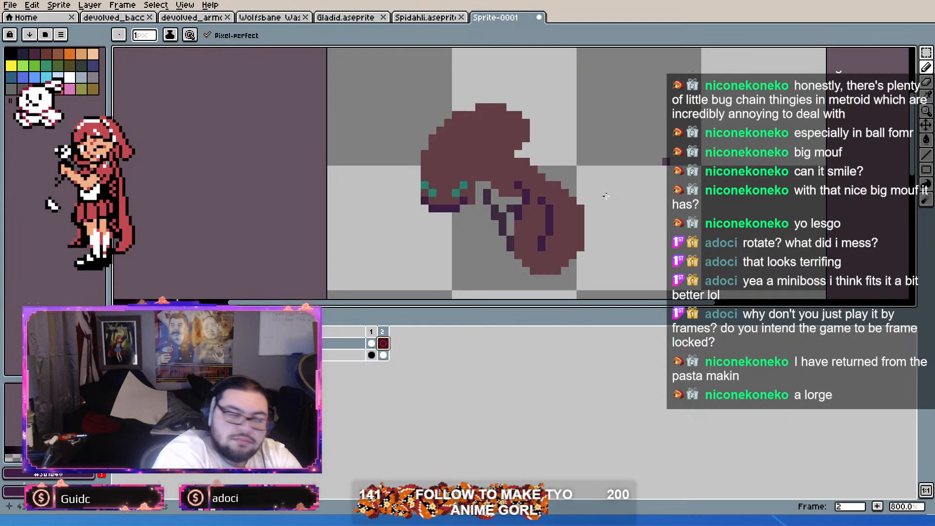
# Step: Draw the main shape of a new, more upright wing pose behind the body in frame 2
pyautogui.moveTo(526, 170)
pyautogui.mouseDown()
pyautogui.moveTo(534, 146)
pyautogui.moveTo(558, 184)
pyautogui.moveTo(541, 116)
pyautogui.moveTo(580, 193)
pyautogui.moveTo(534, 100)
pyautogui.moveTo(564, 168)
pyautogui.moveTo(534, 127)
pyautogui.mouseUp()
pyautogui.moveTo(581, 193)
pyautogui.mouseDown()
pyautogui.moveTo(604, 197)
pyautogui.moveTo(557, 76)
pyautogui.moveTo(580, 76)
pyautogui.moveTo(612, 197)
pyautogui.moveTo(604, 57)
pyautogui.moveTo(628, 185)
pyautogui.moveTo(612, 219)
pyautogui.moveTo(592, 88)
pyautogui.mouseUp()
pyautogui.moveTo(628, 168)
pyautogui.mouseDown()
pyautogui.moveTo(627, 218)
pyautogui.moveTo(612, 232)
pyautogui.moveTo(620, 232)
pyautogui.moveTo(612, 193)
pyautogui.moveTo(627, 201)
pyautogui.moveTo(627, 193)
pyautogui.moveTo(596, 185)
pyautogui.mouseUp()
pyautogui.moveTo(588, 201)
pyautogui.mouseDown()
pyautogui.moveTo(589, 162)
pyautogui.moveTo(608, 170)
pyautogui.moveTo(573, 162)
pyautogui.mouseUp()
pyautogui.moveTo(557, 139); pyautogui.dragTo(596, 193)
pyautogui.click(557, 146)
# Step: Fill in frame 2's wings and shape the lower rear edge with short hanging strands
pyautogui.click(573, 154)
pyautogui.moveTo(604, 169)
pyautogui.mouseDown()
pyautogui.moveTo(612, 208)
pyautogui.moveTo(596, 201)
pyautogui.mouseUp()
pyautogui.click(604, 177)
pyautogui.moveTo(589, 177); pyautogui.dragTo(581, 185)
pyautogui.rightClick(604, 217)
pyautogui.moveTo(566, 123)
pyautogui.mouseDown()
pyautogui.moveTo(558, 100)
pyautogui.moveTo(558, 138)
pyautogui.moveTo(534, 138)
pyautogui.moveTo(589, 131)
pyautogui.mouseUp()
pyautogui.moveTo(596, 161); pyautogui.dragTo(596, 169)
# Step: Add pointed strands along the front and top of frame 2's wings, erasing excess pixels near the head
pyautogui.moveTo(597, 103)
pyautogui.mouseDown()
pyautogui.moveTo(596, 119)
pyautogui.moveTo(581, 111)
pyautogui.moveTo(534, 131)
pyautogui.moveTo(534, 154)
pyautogui.mouseUp()
pyautogui.moveTo(526, 107)
pyautogui.mouseDown()
pyautogui.moveTo(534, 119)
pyautogui.moveTo(550, 107)
pyautogui.mouseUp()
pyautogui.click(557, 100)
pyautogui.rightClick(566, 107)
pyautogui.rightClick(557, 115)
pyautogui.rightClick(557, 107)
pyautogui.moveTo(565, 108); pyautogui.dragTo(557, 68)
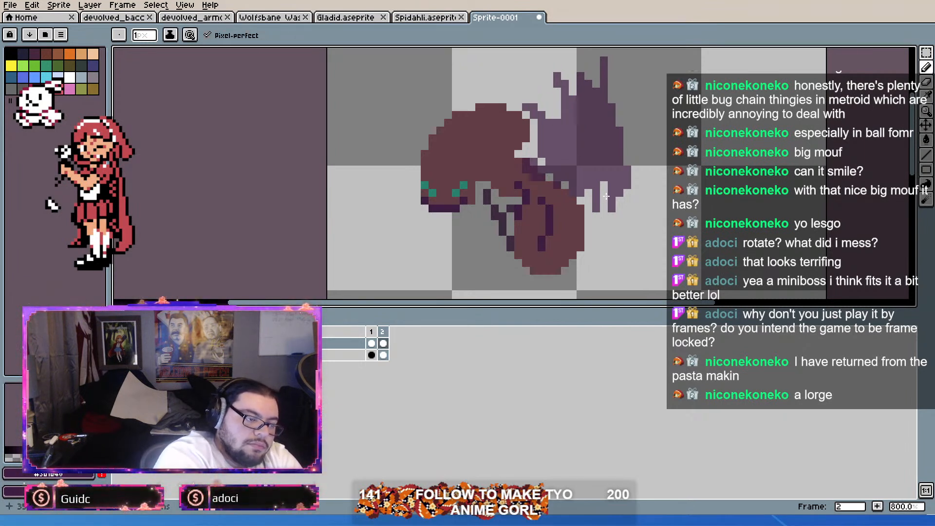
pyautogui.click(534, 154)
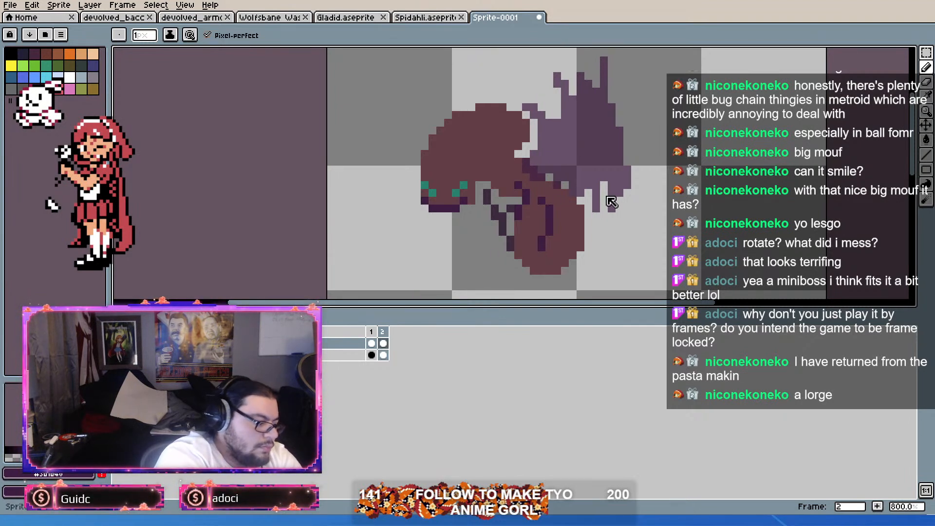
# Step: Add shading to frame 2's wings with a sampled purple shade, undoing the unwanted attempts
pyautogui.press('alt')
pyautogui.keyDown('alt'); pyautogui.click(607, 195); pyautogui.keyUp('alt')
pyautogui.hotkey('ctrl', 'z')
pyautogui.hotkey('ctrl', 'z')
pyautogui.hotkey('ctrl', 'z')
pyautogui.hotkey('ctrl', 'z')
pyautogui.hotkey('ctrl', 'z')
pyautogui.hotkey('ctrl', 'z')
pyautogui.hotkey('ctrl', 'z')
pyautogui.hotkey('ctrl', 'z')
pyautogui.hotkey('ctrl', 'z')
pyautogui.hotkey('ctrl', 'z')
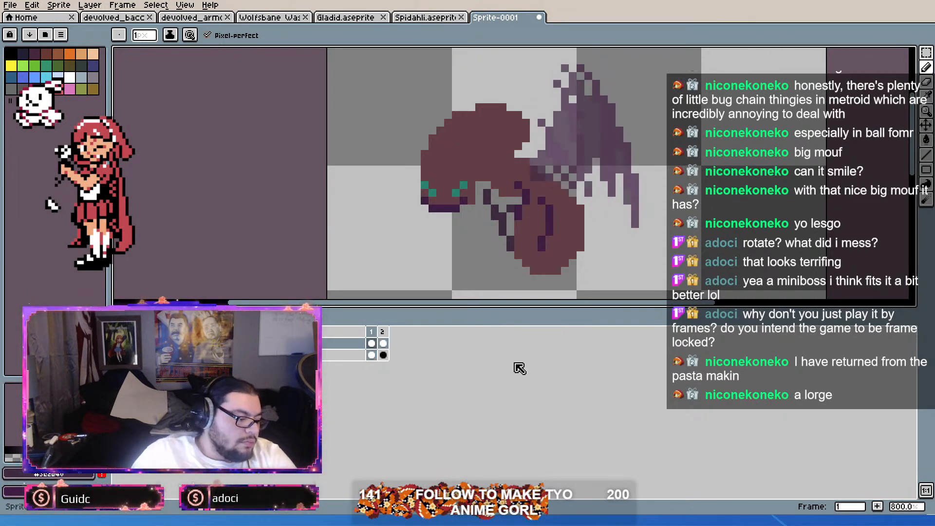
# Step: Add a third animation frame copied from frame 2
pyautogui.click(383, 333)
pyautogui.hotkey('alt', 'n')
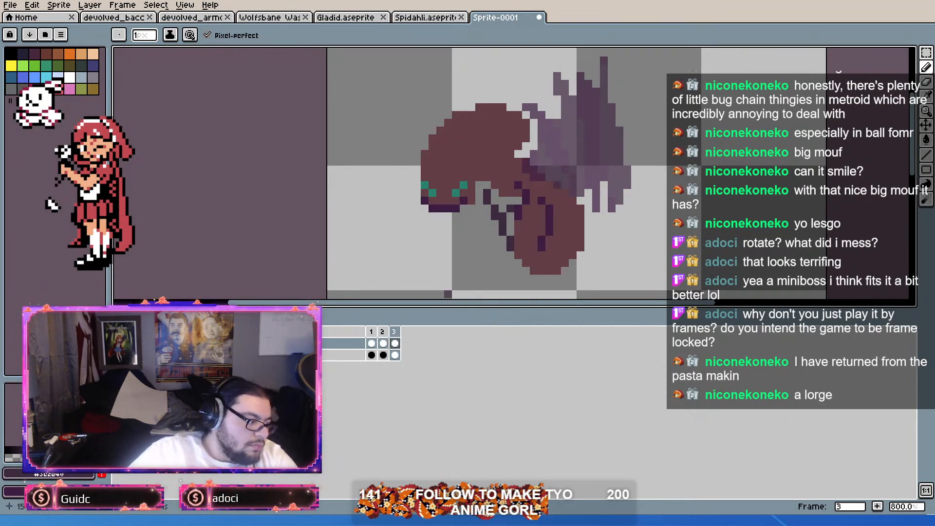
# Step: Clear the copied wings from frame 3 and draw a new upright wing shape with a pointed tip behind the body
pyautogui.click(399, 343)
pyautogui.press('Delete')
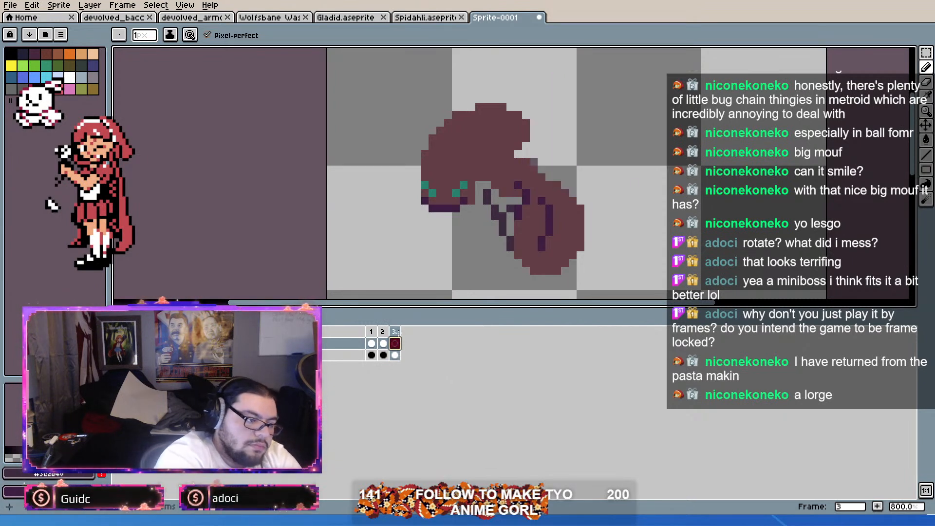
pyautogui.moveTo(534, 166)
pyautogui.mouseDown()
pyautogui.moveTo(550, 169)
pyautogui.moveTo(534, 146)
pyautogui.moveTo(541, 116)
pyautogui.moveTo(573, 146)
pyautogui.moveTo(587, 126)
pyautogui.moveTo(592, 78)
pyautogui.moveTo(604, 201)
pyautogui.mouseUp()
pyautogui.moveTo(597, 146)
pyautogui.mouseDown()
pyautogui.moveTo(596, 131)
pyautogui.moveTo(596, 138)
pyautogui.mouseUp()
pyautogui.moveTo(596, 76)
pyautogui.mouseDown()
pyautogui.moveTo(612, 185)
pyautogui.moveTo(596, 216)
pyautogui.moveTo(612, 193)
pyautogui.moveTo(589, 185)
pyautogui.mouseUp()
pyautogui.click(596, 162)
pyautogui.click(581, 115)
pyautogui.moveTo(581, 99); pyautogui.dragTo(588, 92)
pyautogui.moveTo(596, 146); pyautogui.dragTo(596, 154)
pyautogui.click(596, 107)
pyautogui.moveTo(580, 61); pyautogui.dragTo(588, 68)
pyautogui.click(580, 123)
pyautogui.moveTo(588, 178)
pyautogui.mouseDown()
pyautogui.moveTo(589, 193)
pyautogui.moveTo(573, 185)
pyautogui.mouseUp()
pyautogui.click(557, 146)
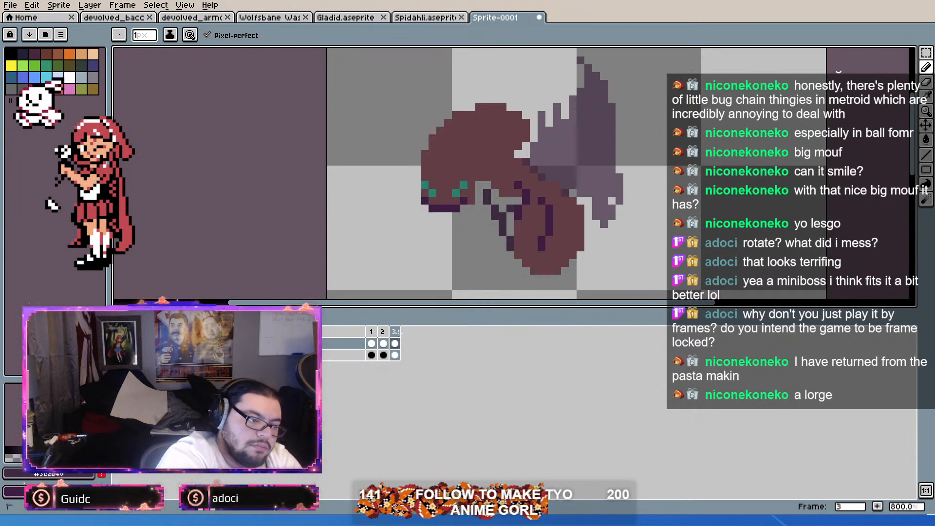
# Step: Add tall pointed strands along the front of frame 3's wings and touch up the lower rear edge
pyautogui.moveTo(550, 107); pyautogui.dragTo(549, 76)
pyautogui.moveTo(557, 92); pyautogui.dragTo(565, 115)
pyautogui.click(573, 84)
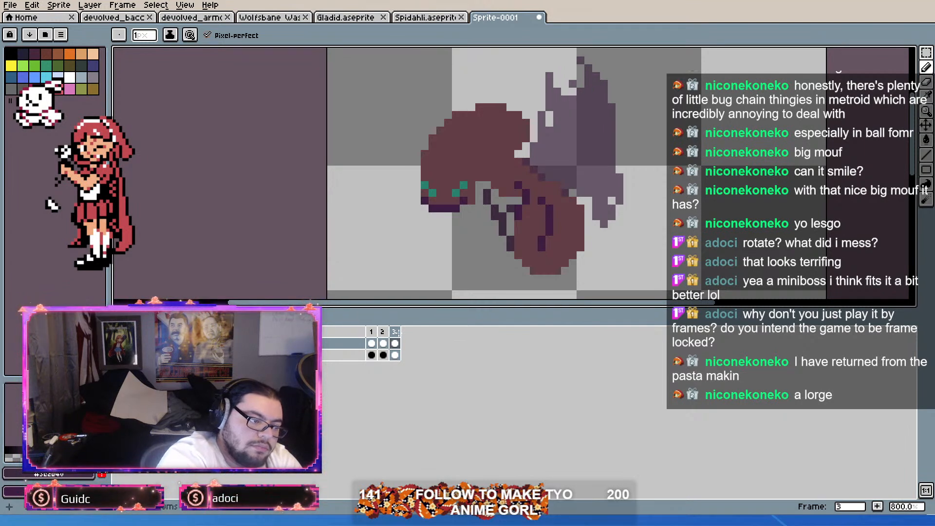
pyautogui.moveTo(589, 200); pyautogui.dragTo(589, 208)
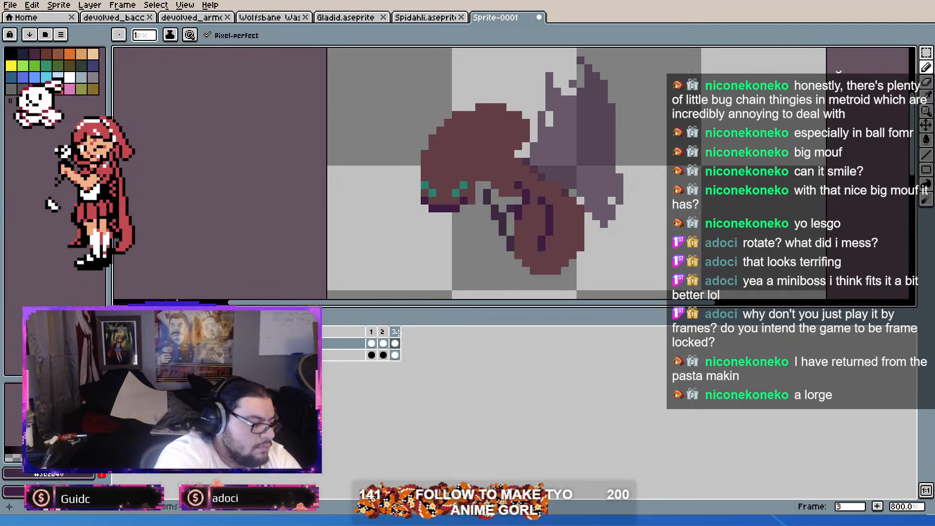
# Step: Shade frame 3's wings with a sampled purple and step through the frames to check the flapping
pyautogui.press('i')
pyautogui.press('b')
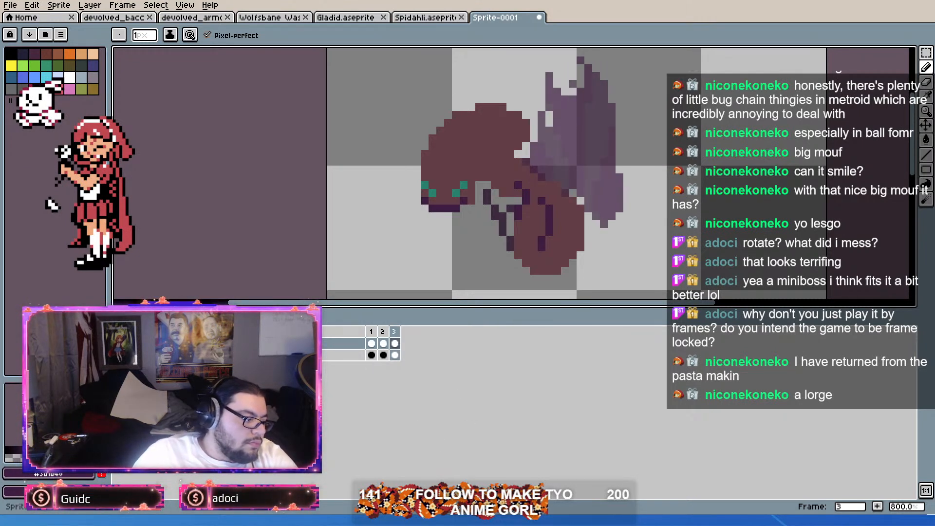
pyautogui.press('Left')
pyautogui.press('Left')
pyautogui.press('Left')
pyautogui.press('Left')
pyautogui.press('Left')
pyautogui.press('Left')
pyautogui.press('Left')
pyautogui.press('Left')
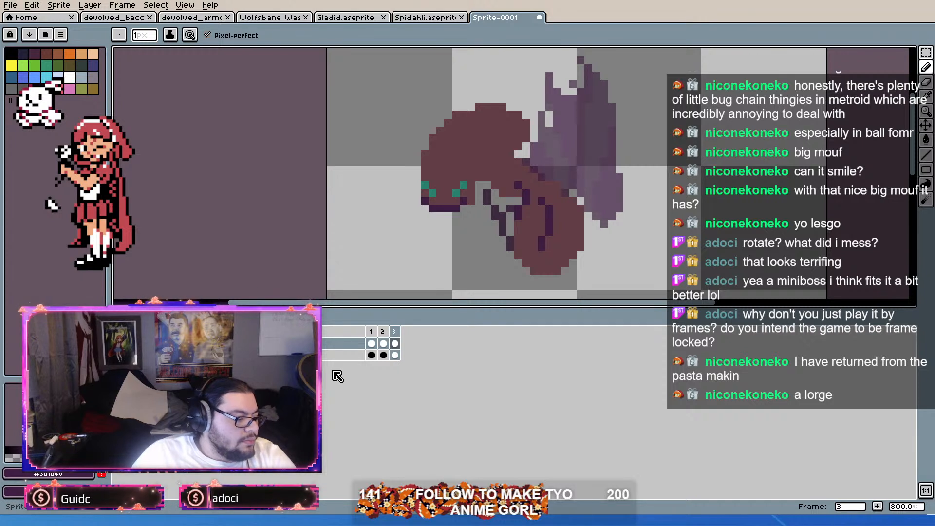
# Step: Widen the upper rear edge of frame 2's wings with a purple sampled from them
pyautogui.click(371, 334)
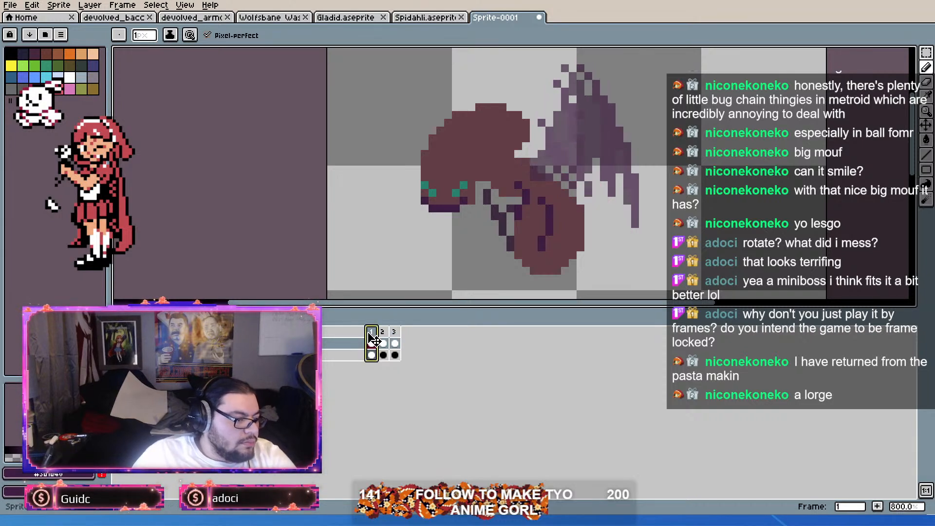
pyautogui.press('Right')
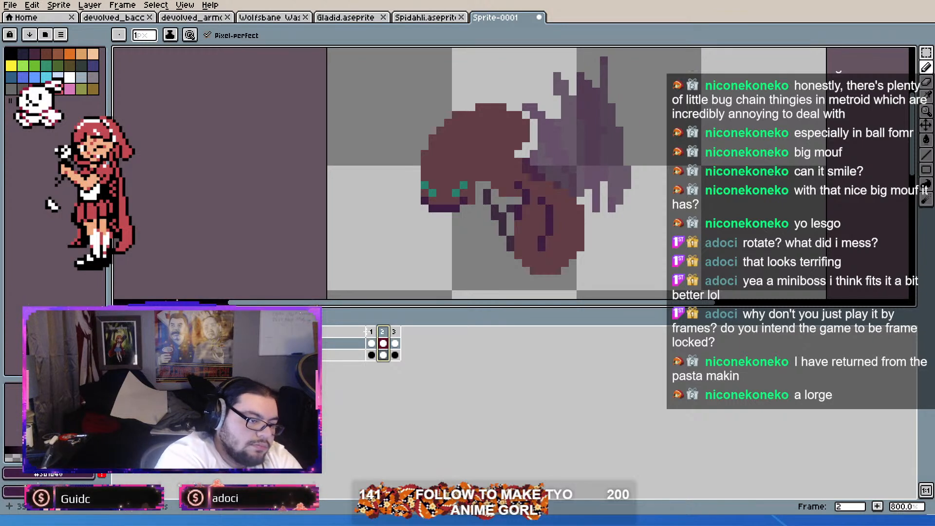
pyautogui.press('i')
pyautogui.keyDown('alt'); pyautogui.click(618, 139); pyautogui.keyUp('alt')
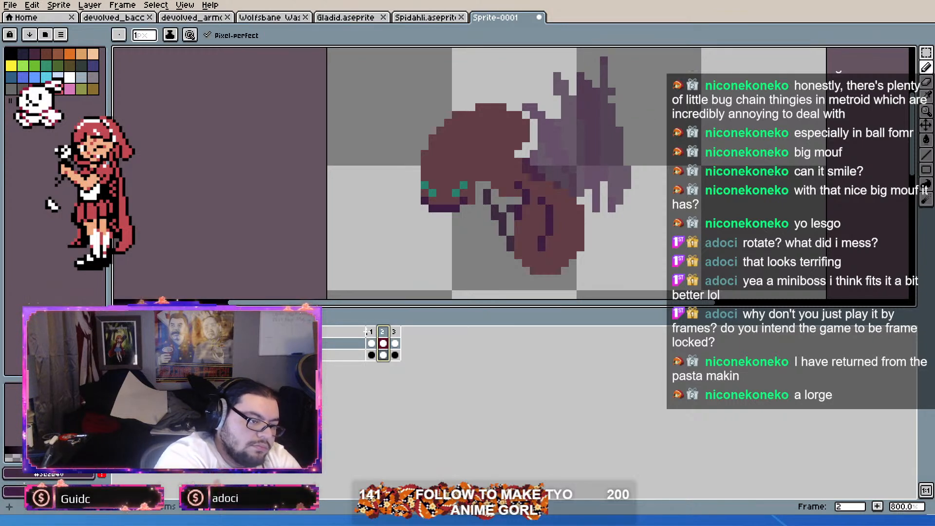
pyautogui.moveTo(620, 123); pyautogui.dragTo(612, 92)
pyautogui.click(619, 92)
pyautogui.click(612, 99)
pyautogui.moveTo(627, 139)
pyautogui.mouseDown()
pyautogui.moveTo(627, 154)
pyautogui.moveTo(628, 115)
pyautogui.mouseUp()
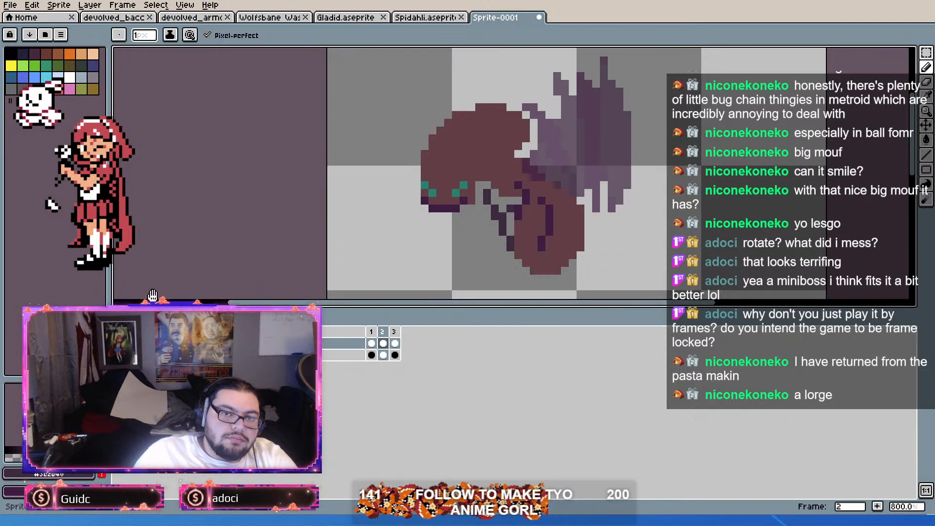
# Step: Touch up the pixels where frame 1's wings meet the body and flip through the frames to compare them
pyautogui.click(372, 332)
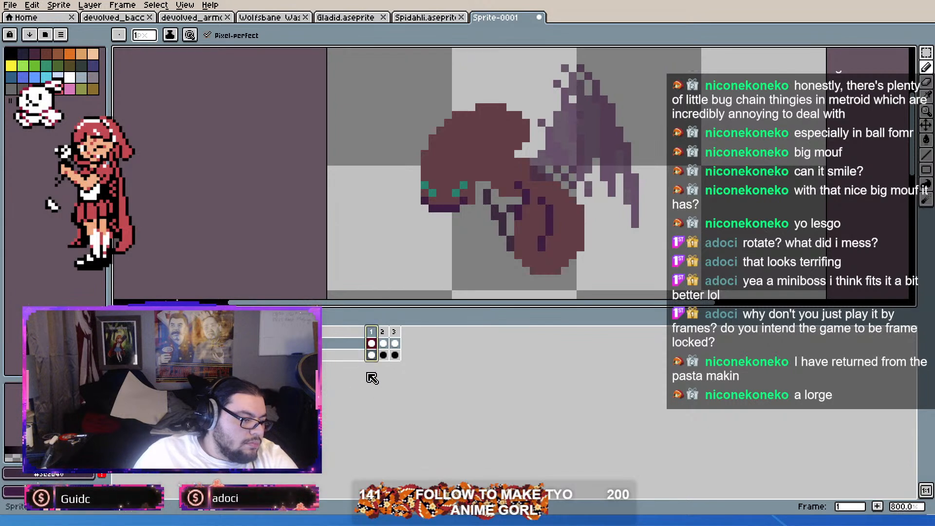
pyautogui.press('i')
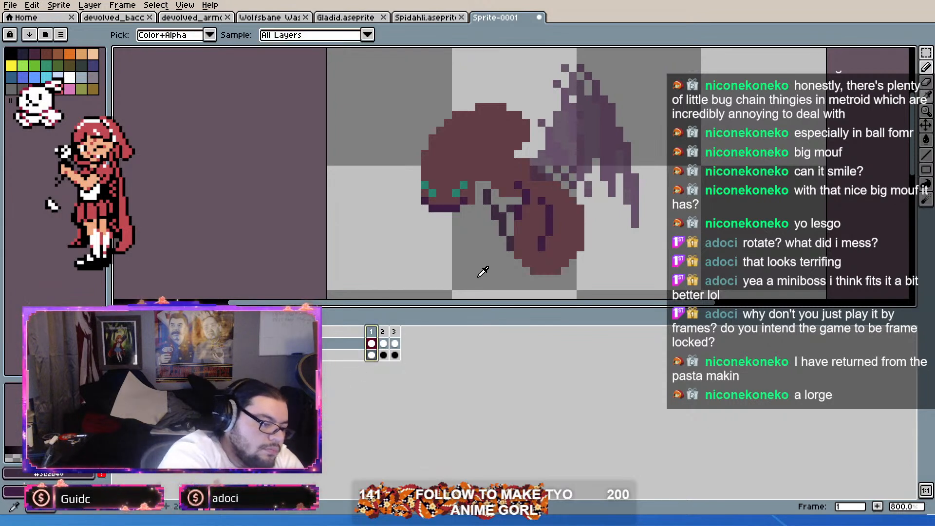
pyautogui.press('b')
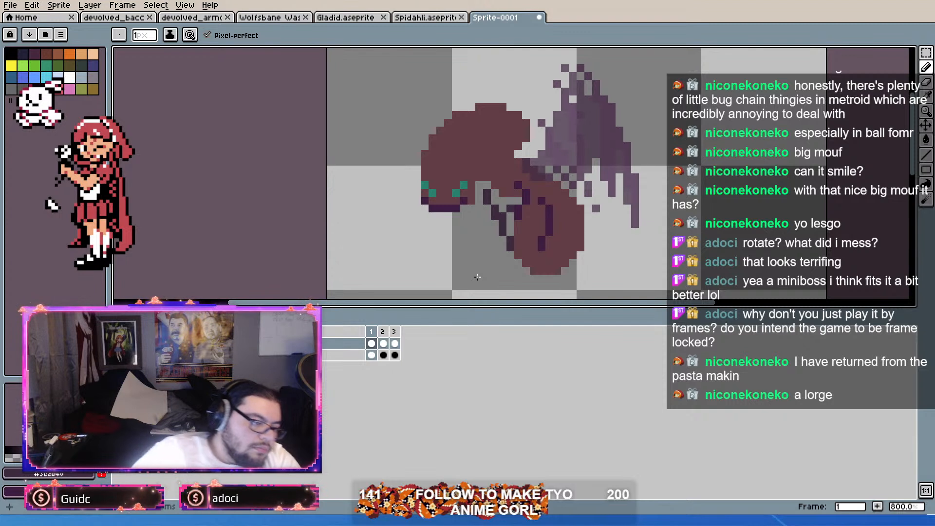
pyautogui.press('Left')
pyautogui.press('Right')
pyautogui.press('Left')
pyautogui.press('Right')
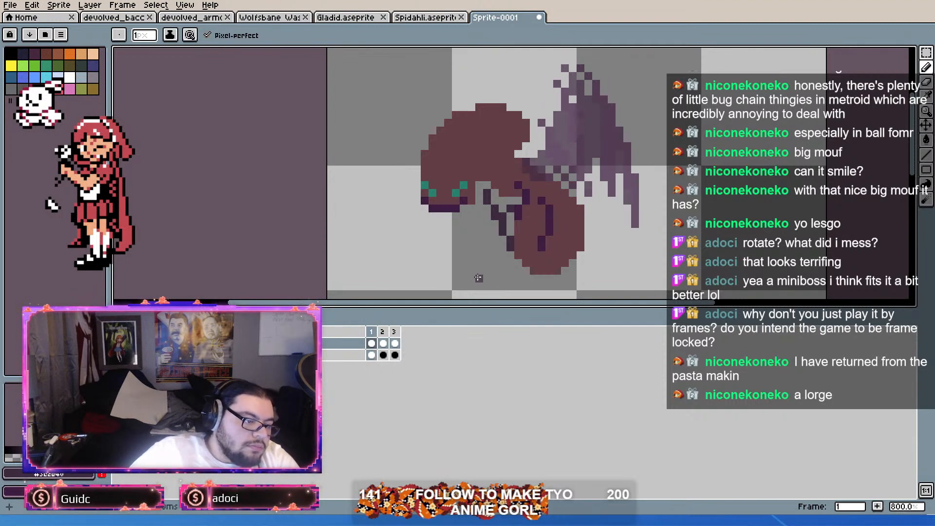
pyautogui.rightClick(526, 169)
pyautogui.rightClick(534, 177)
pyautogui.press('Right')
pyautogui.press('Left')
pyautogui.press('Right')
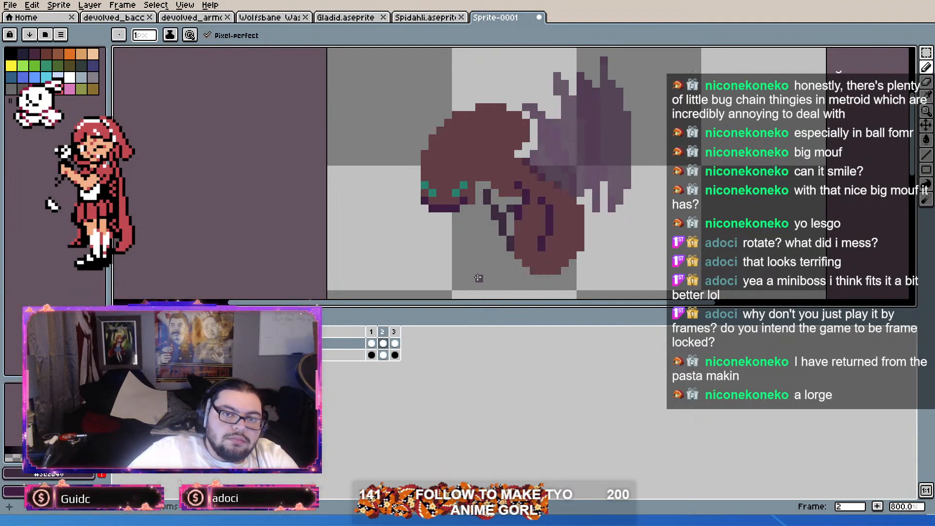
pyautogui.press('Right')
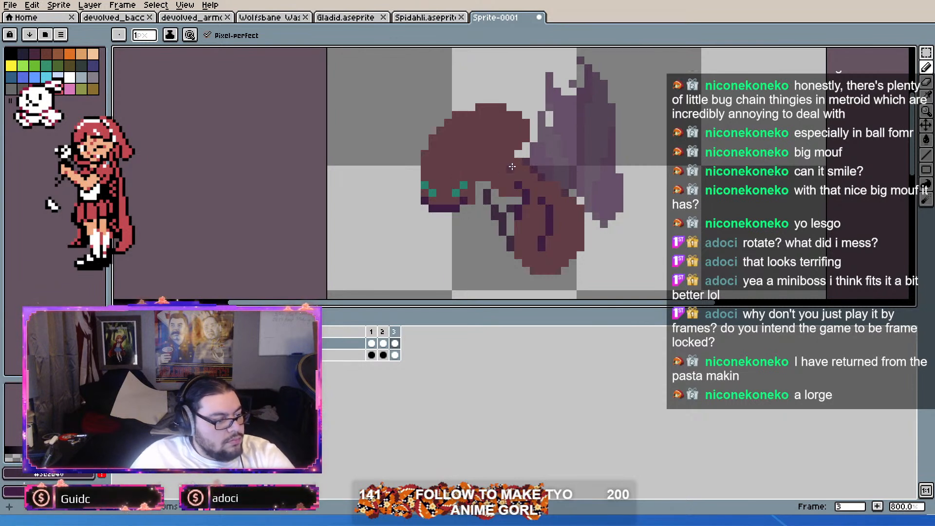
# Step: Pick a purple for the Paint Bucket, test it on frame 1's wings, and turn off contiguous filling
pyautogui.keyDown('alt'); pyautogui.click(496, 138); pyautogui.keyUp('alt')
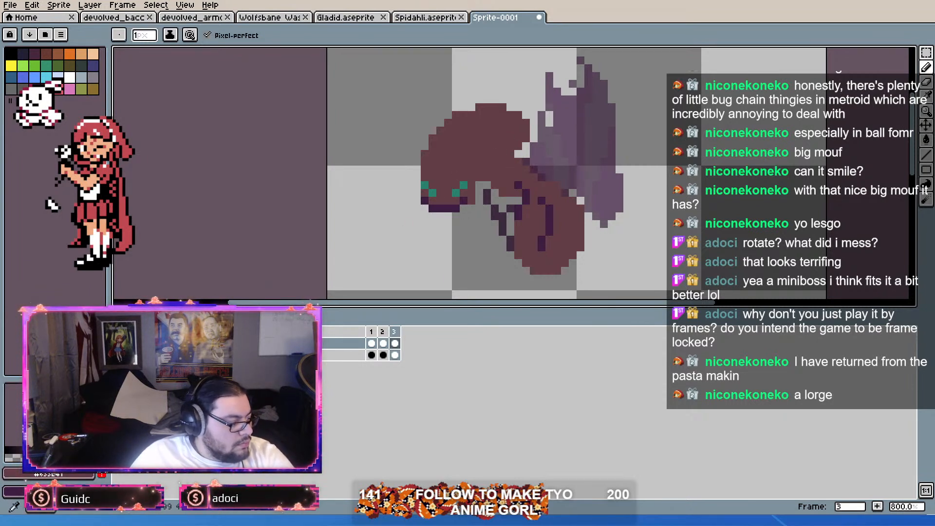
pyautogui.keyDown('alt'); pyautogui.click(531, 187); pyautogui.keyUp('alt')
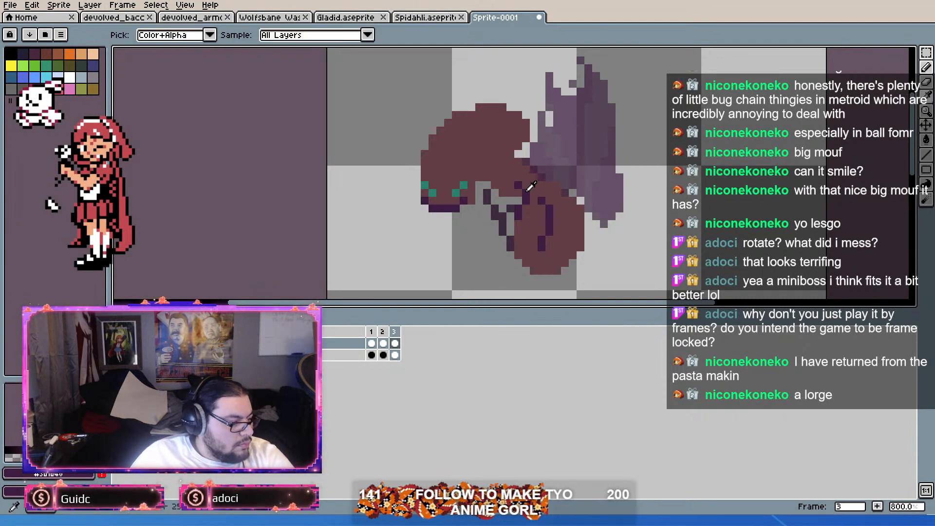
pyautogui.keyDown('alt'); pyautogui.click(511, 173); pyautogui.keyUp('alt')
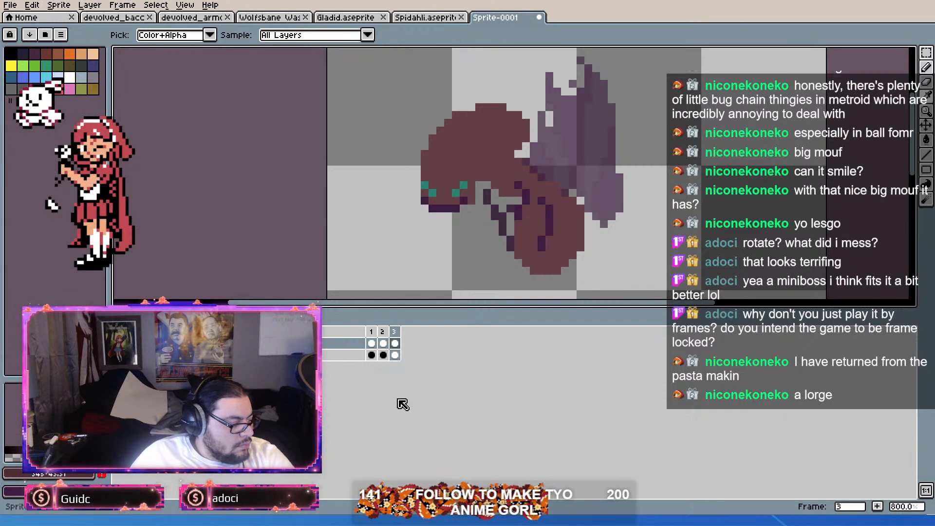
pyautogui.click(927, 141)
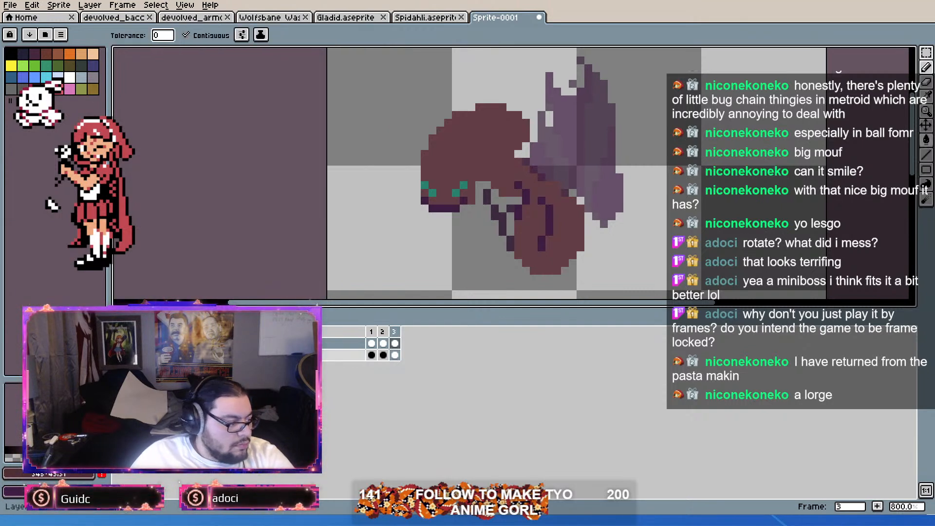
pyautogui.click(371, 344)
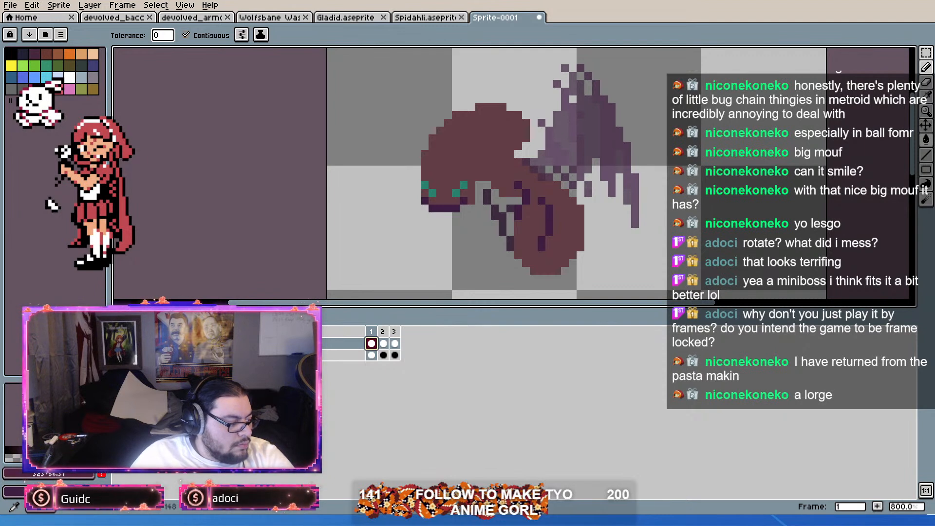
pyautogui.press('i')
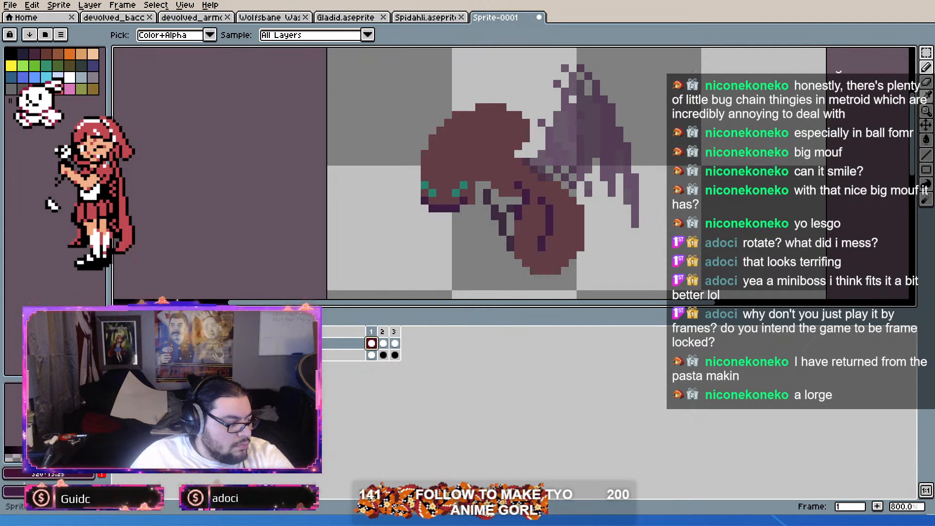
pyautogui.press('g')
pyautogui.click(544, 176)
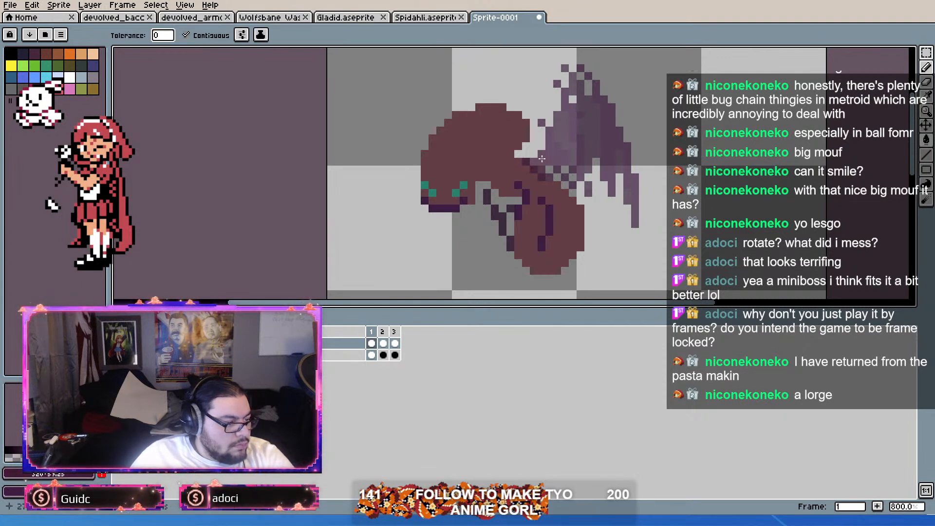
pyautogui.click(215, 35)
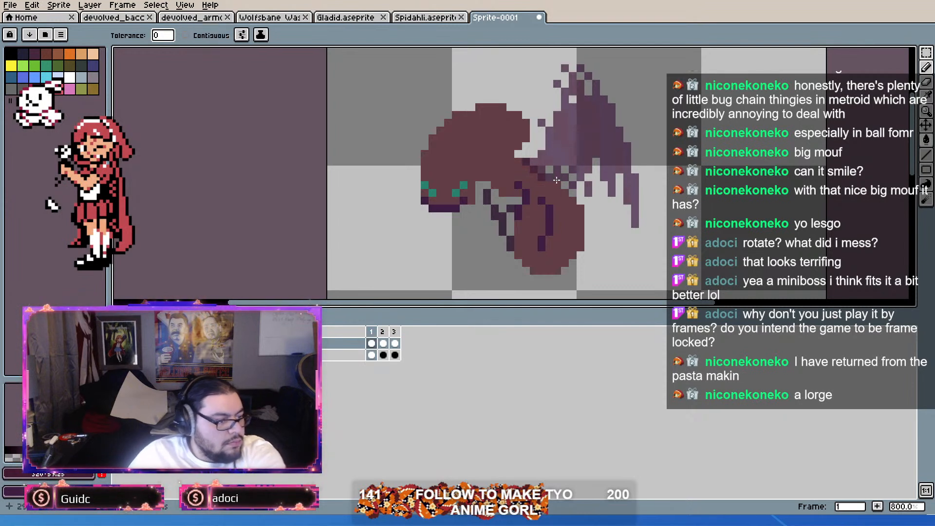
# Step: Try filling the wing shades in frames 2 and 3 with the picked purple, and undo the recolouring
pyautogui.press('Right')
pyautogui.click(547, 170)
pyautogui.press('Right')
pyautogui.click(549, 147)
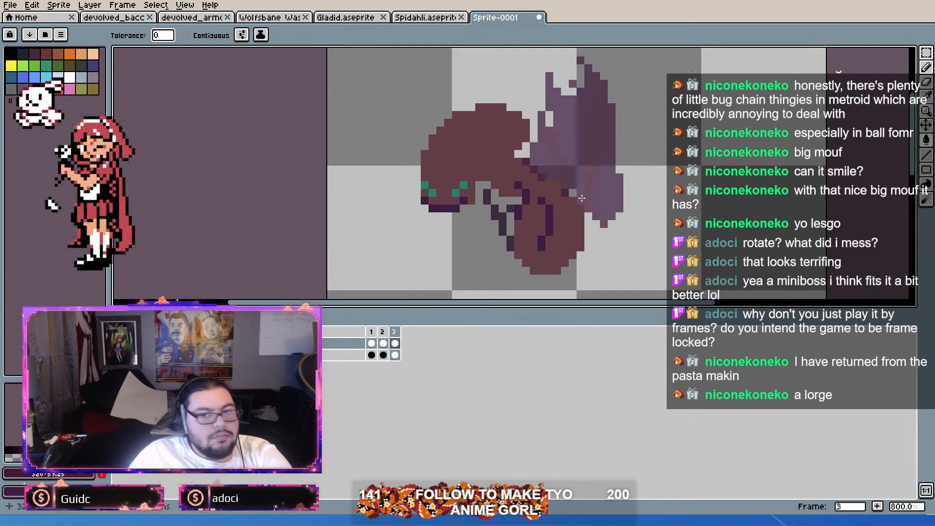
pyautogui.press('Left')
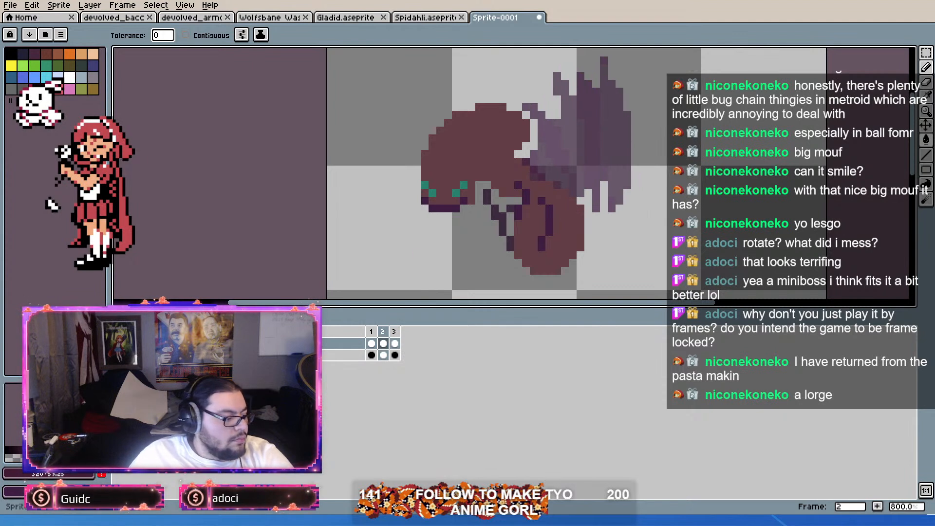
pyautogui.hotkey('ctrl', 'y')
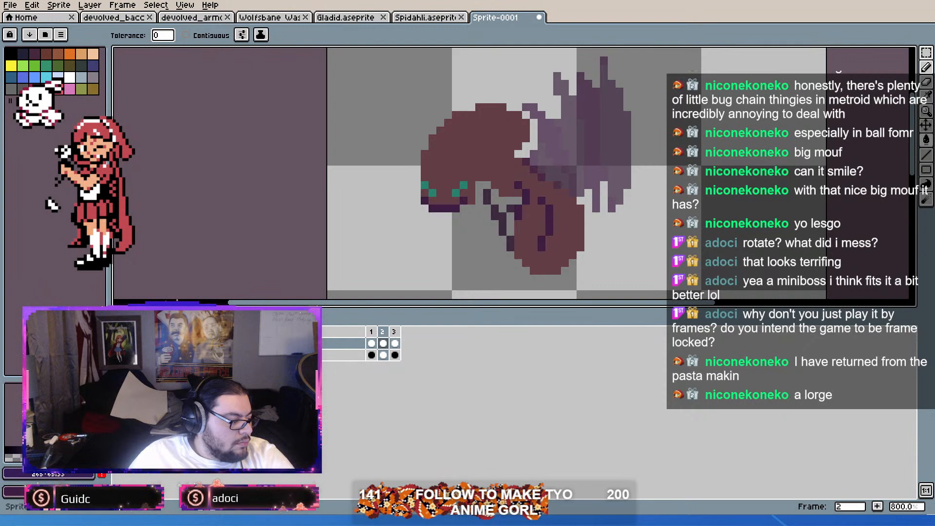
# Step: Recolour a shade of the wings in frames 2 and 1 with a bluer purple using the Paint Bucket
pyautogui.click(571, 132)
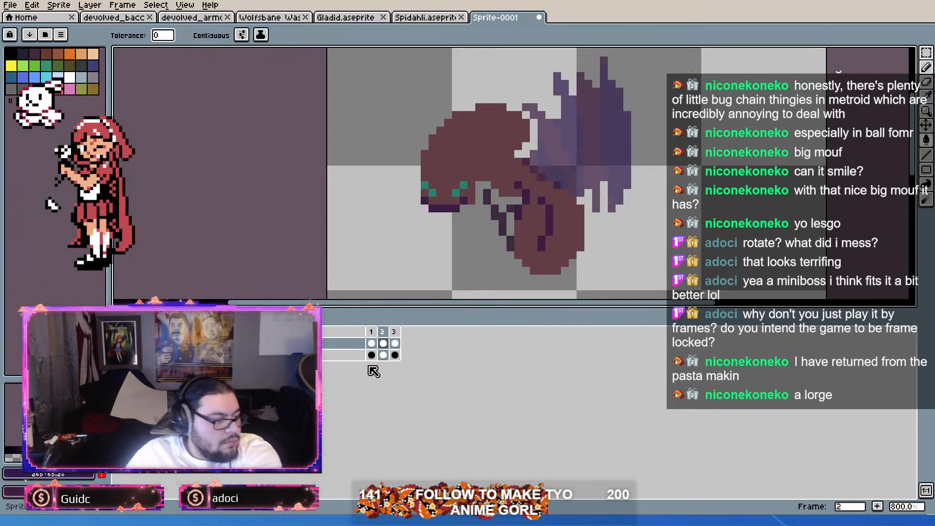
pyautogui.press('Right')
pyautogui.press('Right')
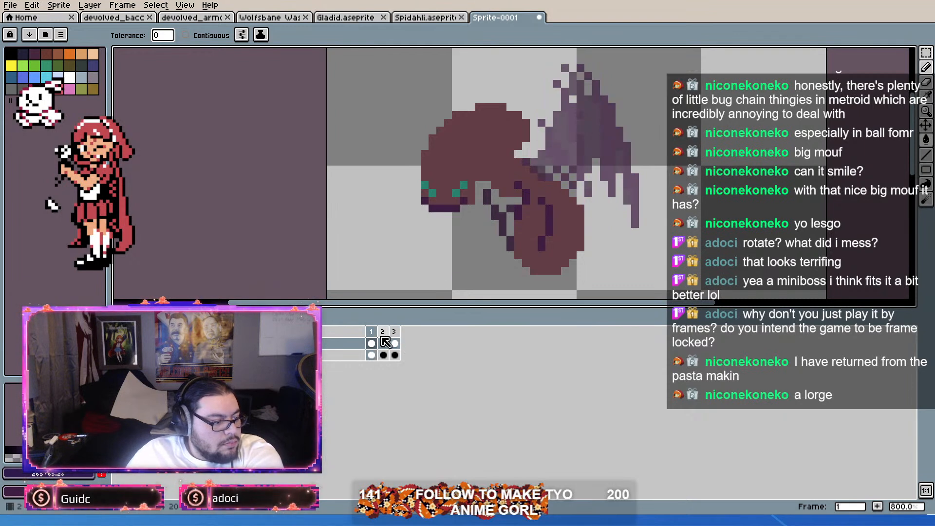
pyautogui.click(564, 125)
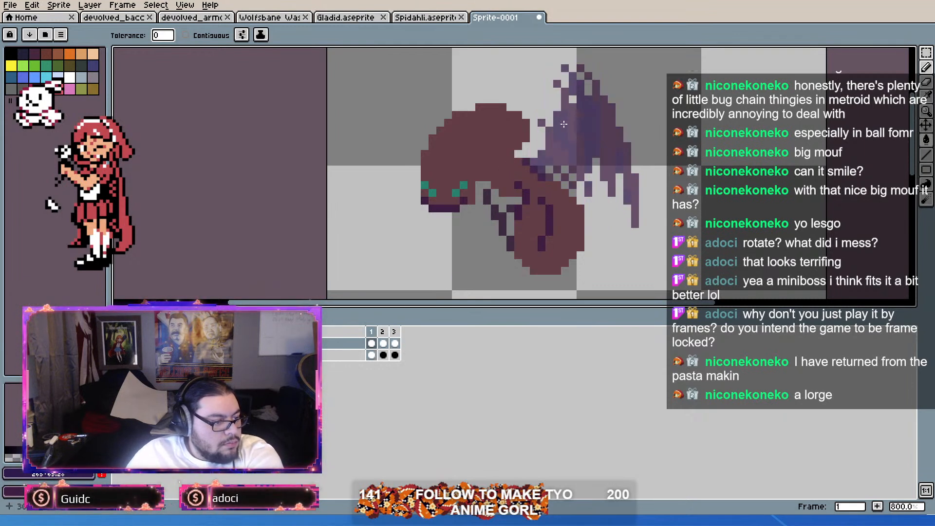
# Step: Apply the bluish purple to frame 3's wings and cycle through the frames to compare the wing colours
pyautogui.press('Right')
pyautogui.press('Right')
pyautogui.press('Right')
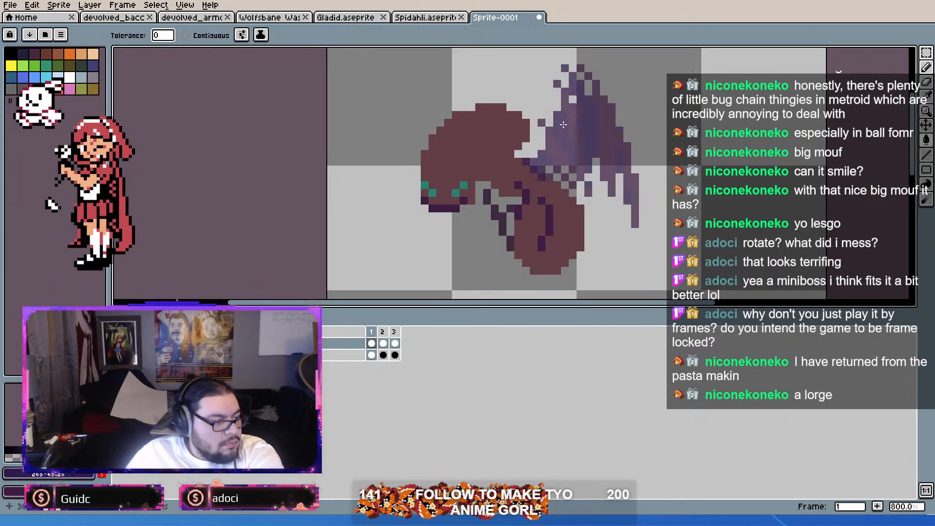
pyautogui.press('Right')
pyautogui.press('Right')
pyautogui.press('Right')
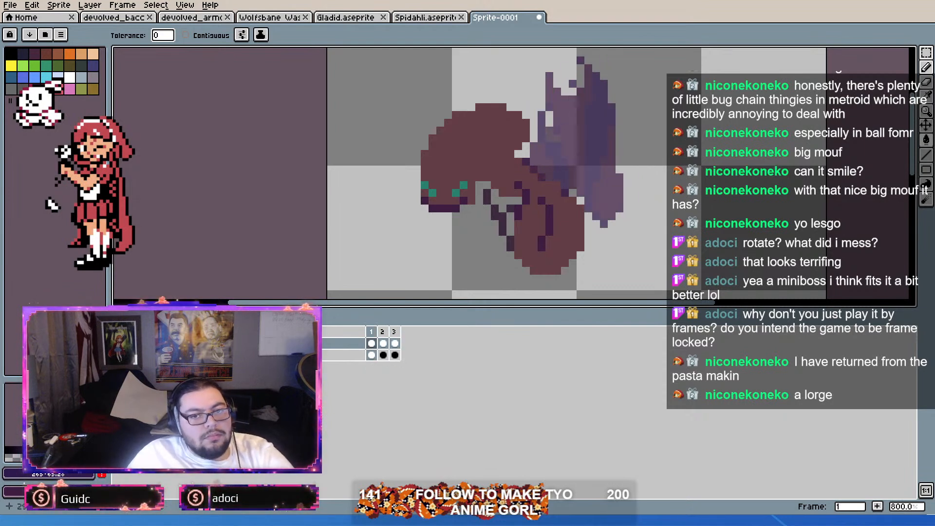
pyautogui.press('Right')
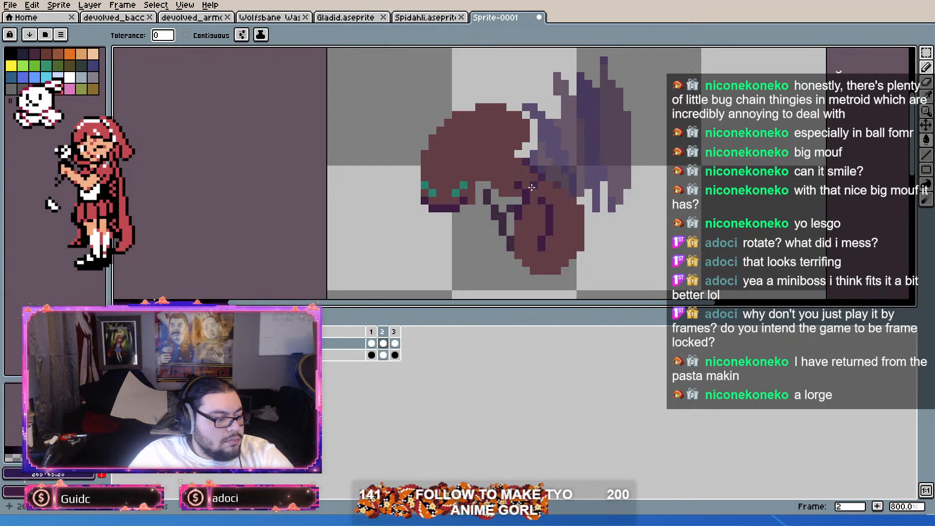
pyautogui.press('Right')
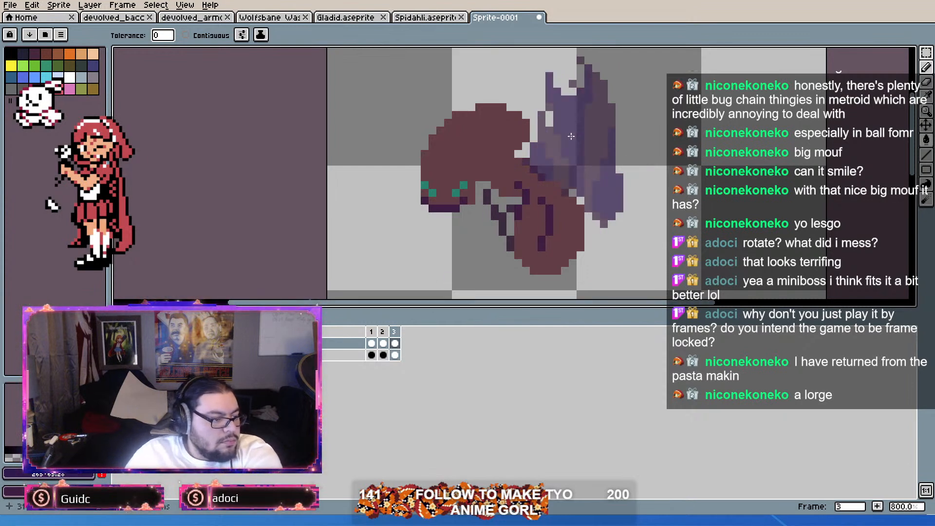
pyautogui.press('Right')
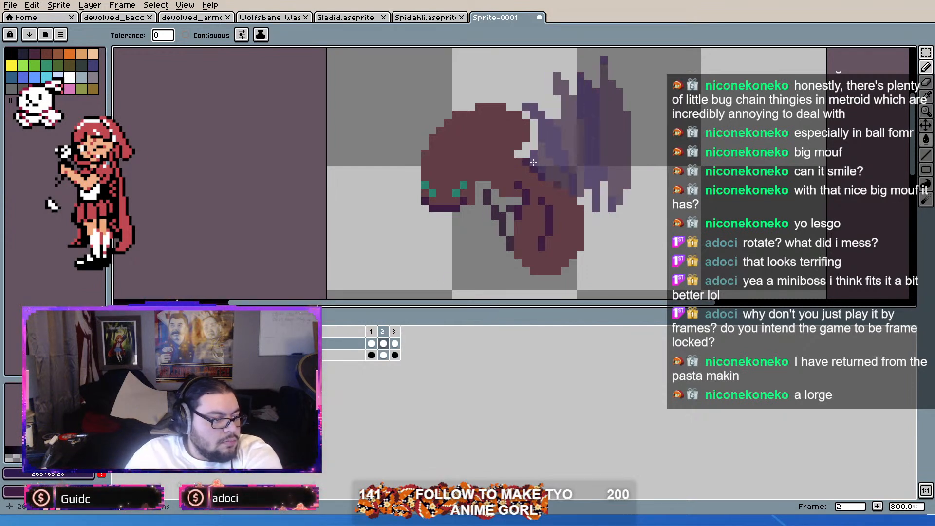
# Step: Step through the three frames and play the animation to check the recoloured wings in motion
pyautogui.press('Right')
pyautogui.press('Left')
pyautogui.press('Right')
pyautogui.press('Right')
pyautogui.press('Right')
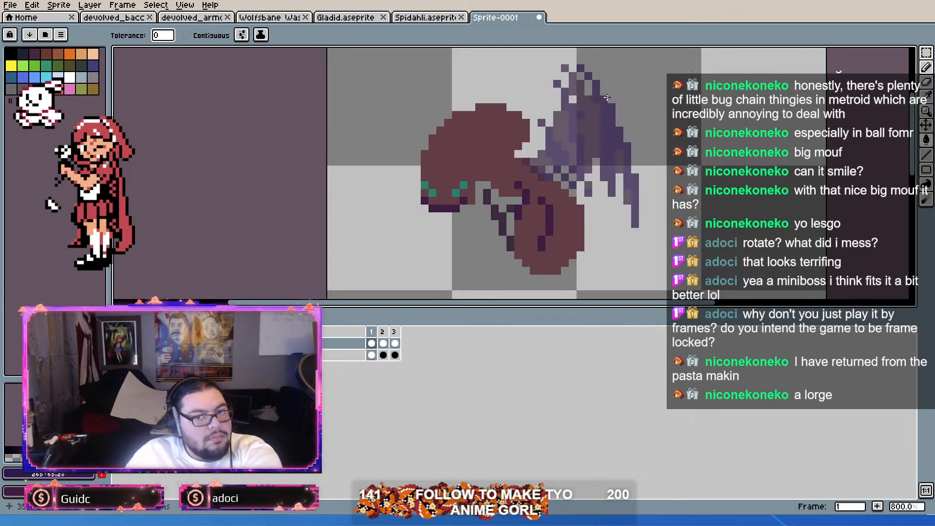
pyautogui.press('Right')
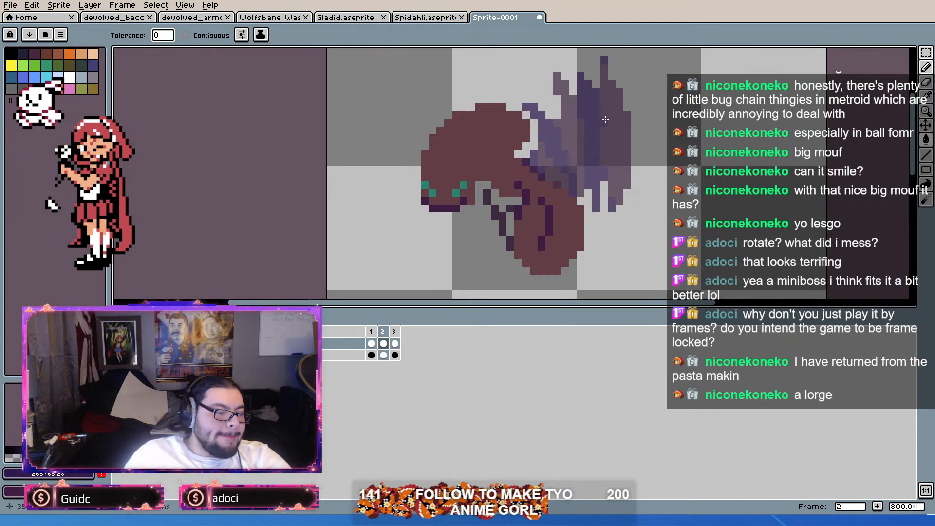
pyautogui.press('Return')
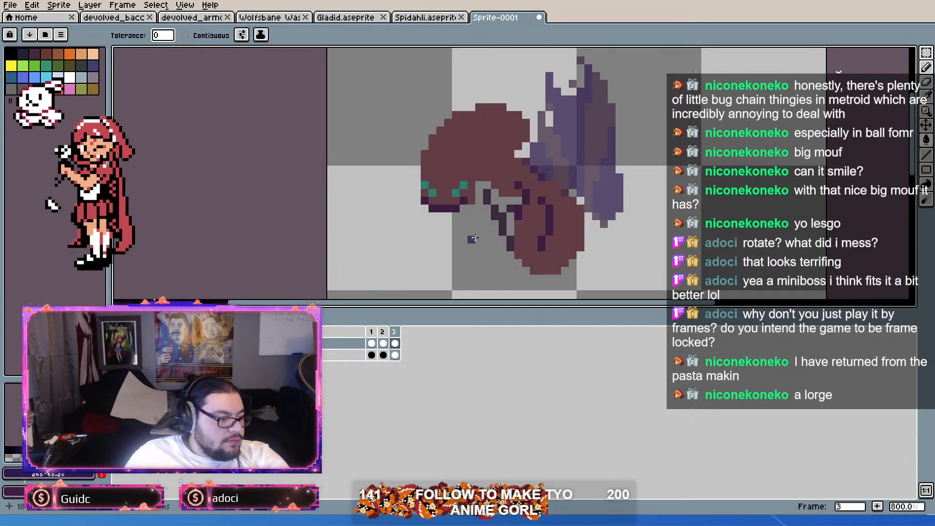
# Step: Switch to the Pencil tool with a newly picked colour and add an empty layer between the body and wings layers
pyautogui.press('i')
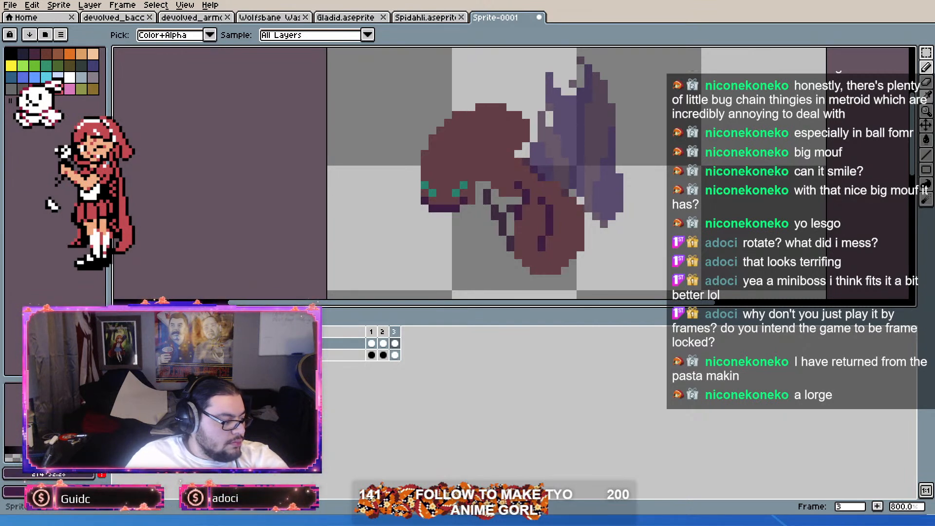
pyautogui.press('g')
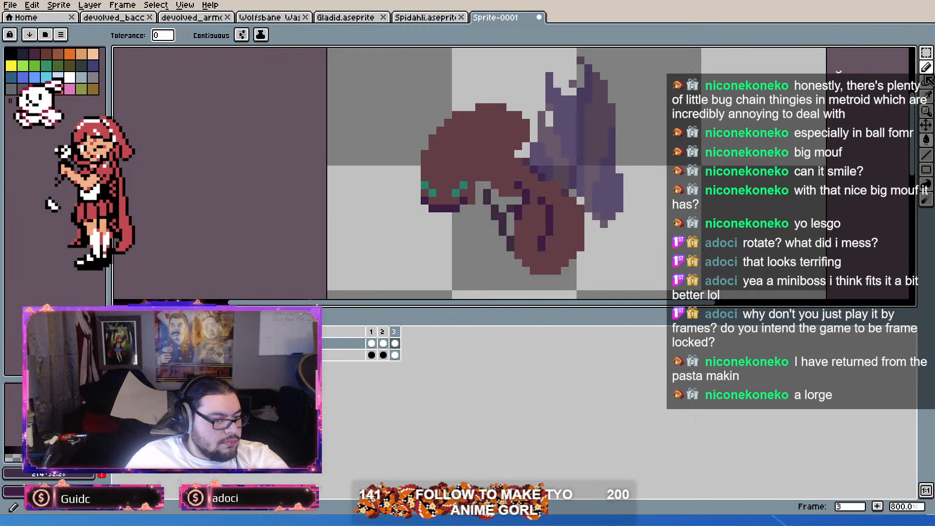
pyautogui.click(925, 72)
pyautogui.click(302, 355)
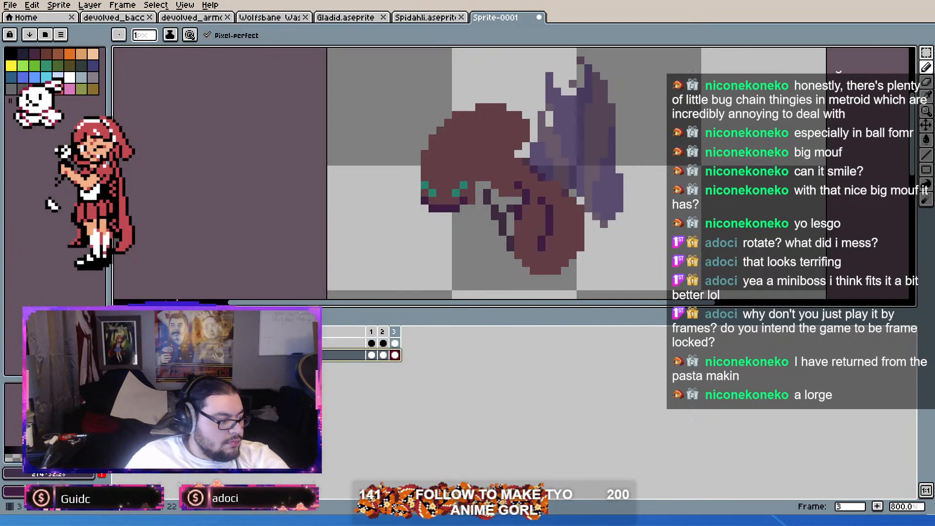
pyautogui.hotkey('shift', 'n')
pyautogui.click(344, 368)
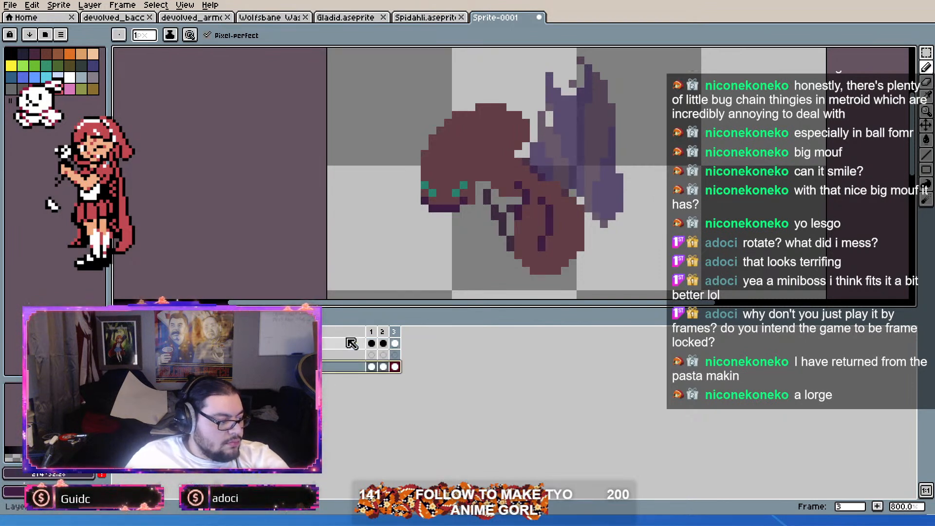
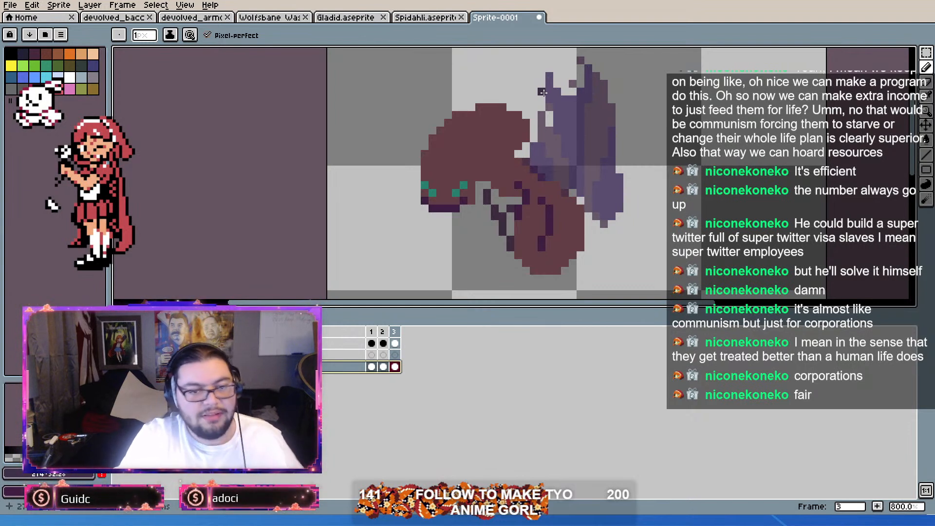
pyautogui.moveTo(534, 178)
pyautogui.mouseDown()
pyautogui.moveTo(519, 163)
pyautogui.moveTo(528, 193)
pyautogui.moveTo(573, 154)
pyautogui.mouseUp()
pyautogui.hotkey('ctrl', 'z')
pyautogui.hotkey('ctrl', 'z')
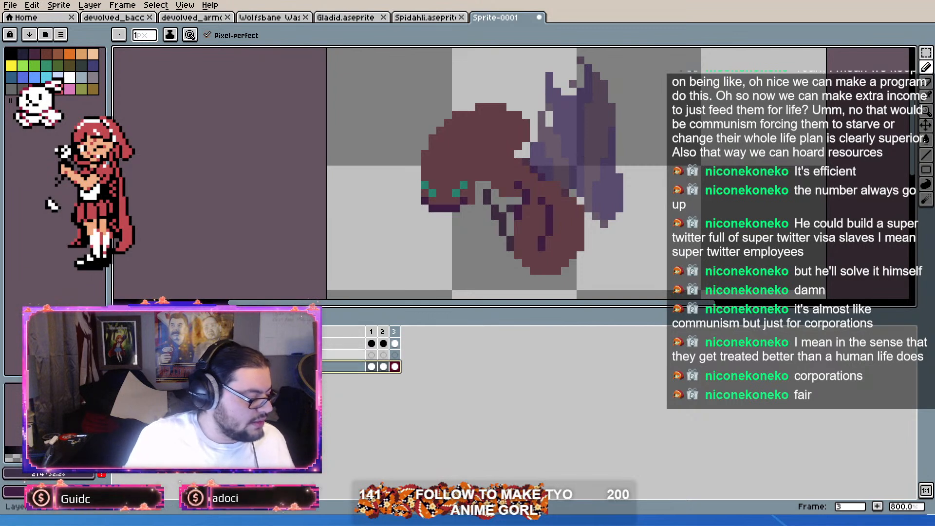
# Step: Move the empty layer beneath the body layer, make it active and hide the old wings layer
pyautogui.click(297, 355)
pyautogui.moveTo(297, 361); pyautogui.dragTo(297, 371)
pyautogui.click(297, 355)
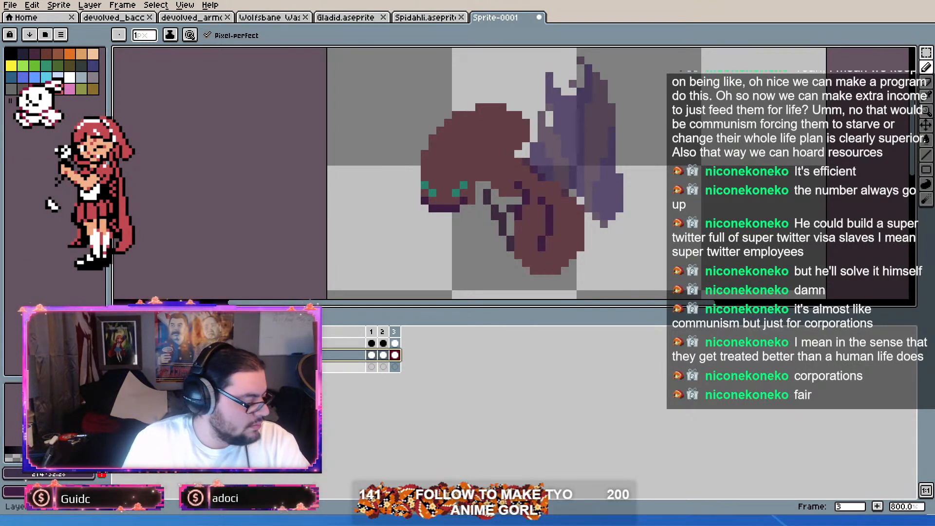
pyautogui.click(298, 367)
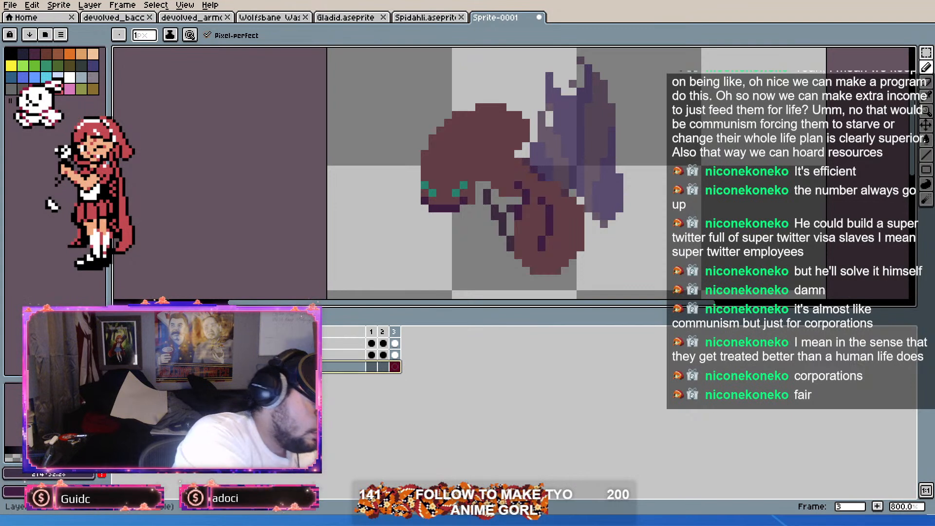
pyautogui.click(119, 343)
# Step: Draw a smaller solid dark purple wing behind the ant's back in frame 3 on the new bottom layer
pyautogui.moveTo(534, 161)
pyautogui.mouseDown()
pyautogui.moveTo(542, 114)
pyautogui.moveTo(565, 177)
pyautogui.mouseUp()
pyautogui.moveTo(565, 99); pyautogui.dragTo(580, 201)
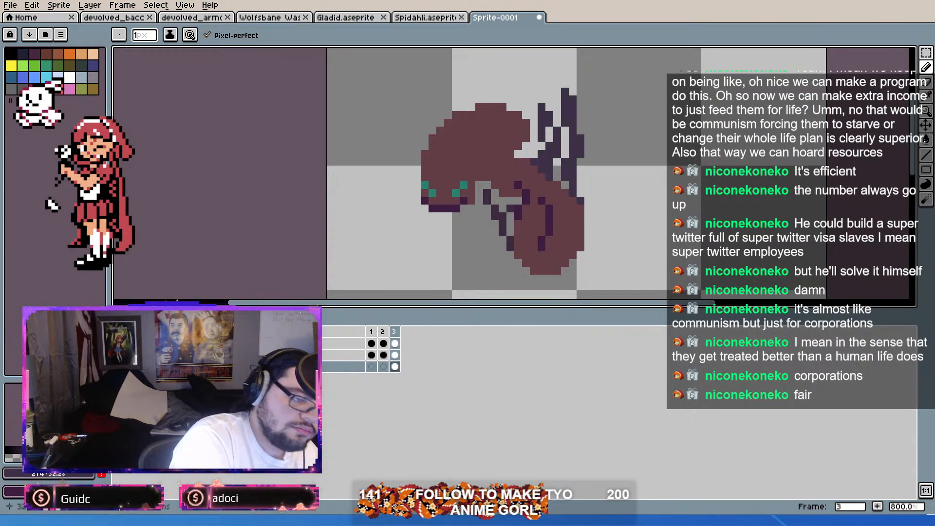
pyautogui.moveTo(550, 103); pyautogui.dragTo(549, 141)
pyautogui.moveTo(558, 99); pyautogui.dragTo(565, 146)
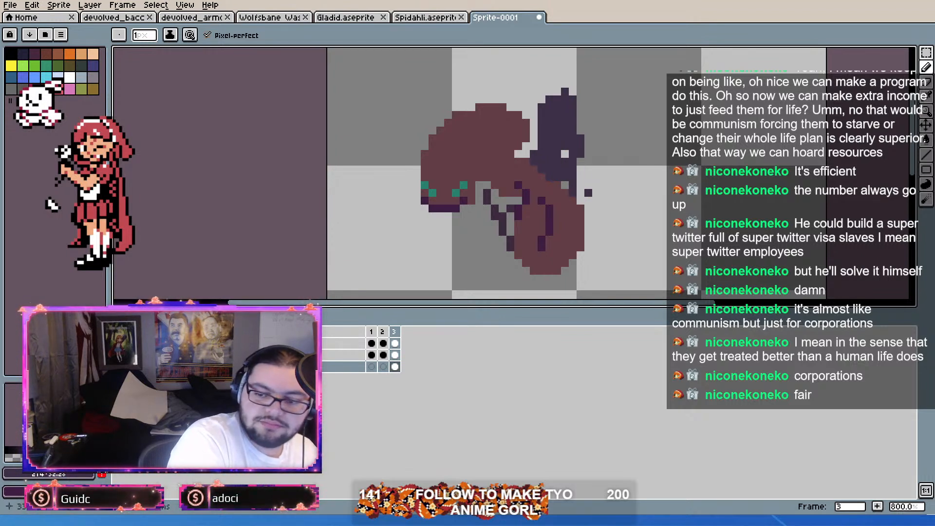
pyautogui.moveTo(580, 162); pyautogui.dragTo(589, 154)
pyautogui.moveTo(573, 91); pyautogui.dragTo(581, 201)
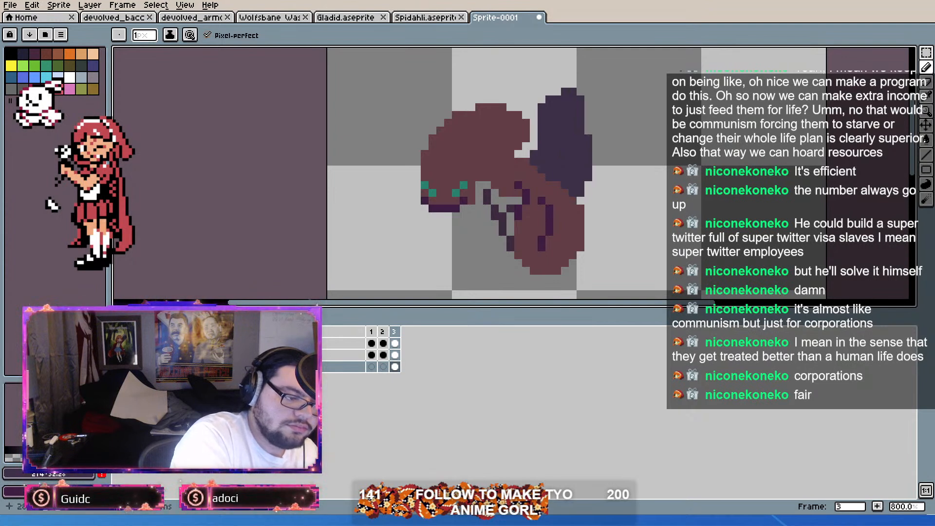
# Step: Erase pixels along the upper and lower edges of frame 3's new wing to give it a jagged outline
pyautogui.press('e')
pyautogui.moveTo(542, 130)
pyautogui.mouseDown()
pyautogui.moveTo(534, 107)
pyautogui.moveTo(565, 91)
pyautogui.mouseUp()
pyautogui.press('b')
pyautogui.press('e')
pyautogui.click(581, 193)
pyautogui.moveTo(550, 169); pyautogui.dragTo(565, 185)
pyautogui.press('b')
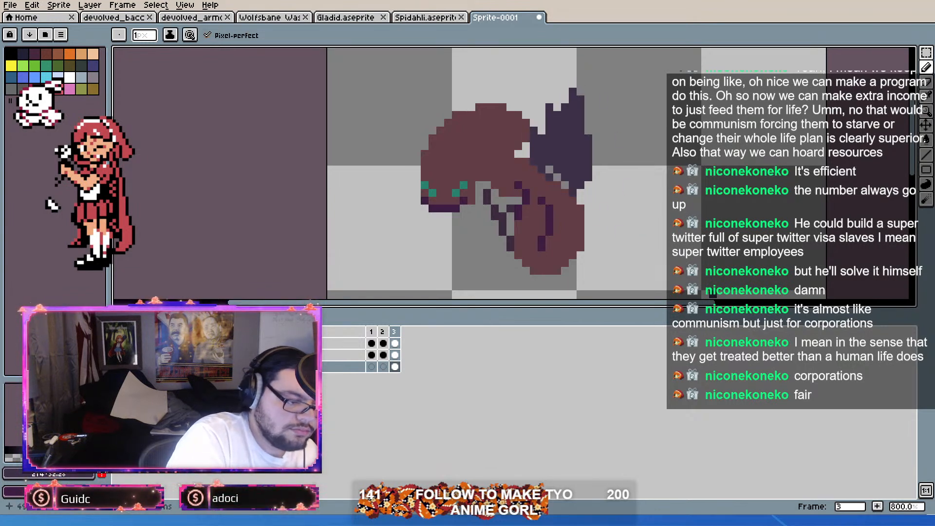
# Step: Lower the opacity of the new wing layer so the wing is translucent
pyautogui.click(343, 367)
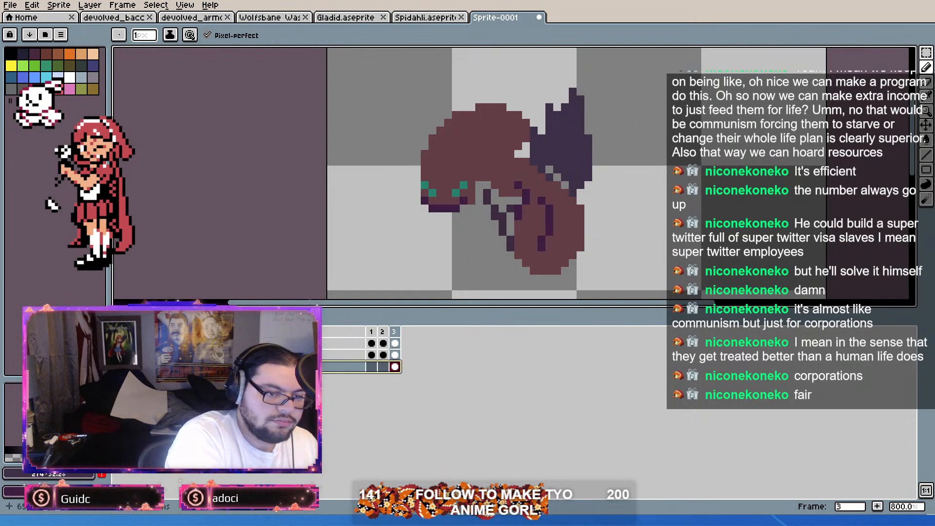
pyautogui.moveTo(845, 64); pyautogui.dragTo(846, 63)
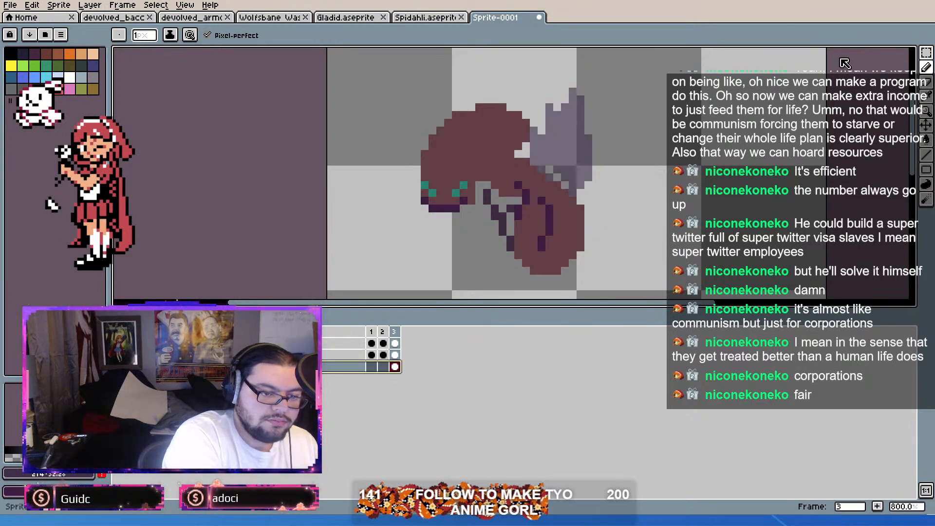
pyautogui.click(926, 2)
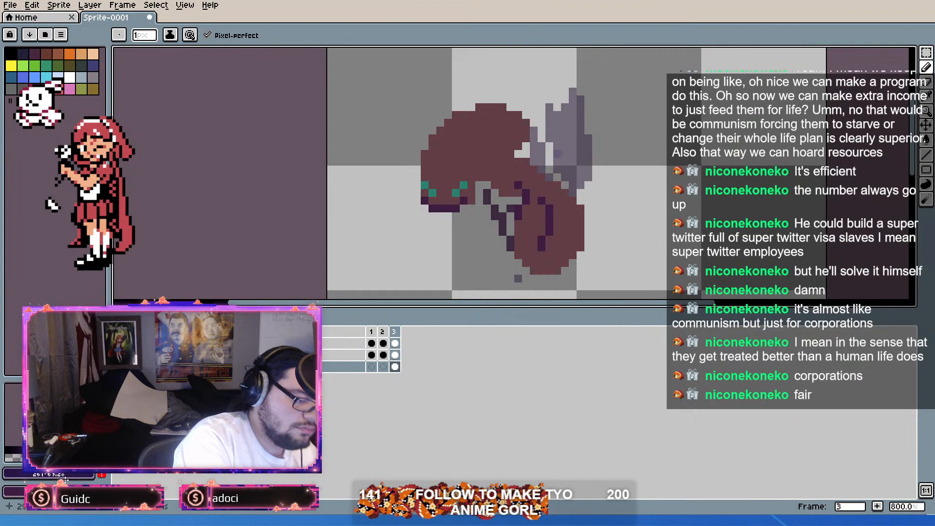
# Step: Paint bluish purple vertical streaks through frame 3's new wing and compare it with the neighbouring frame
pyautogui.moveTo(550, 170); pyautogui.dragTo(550, 131)
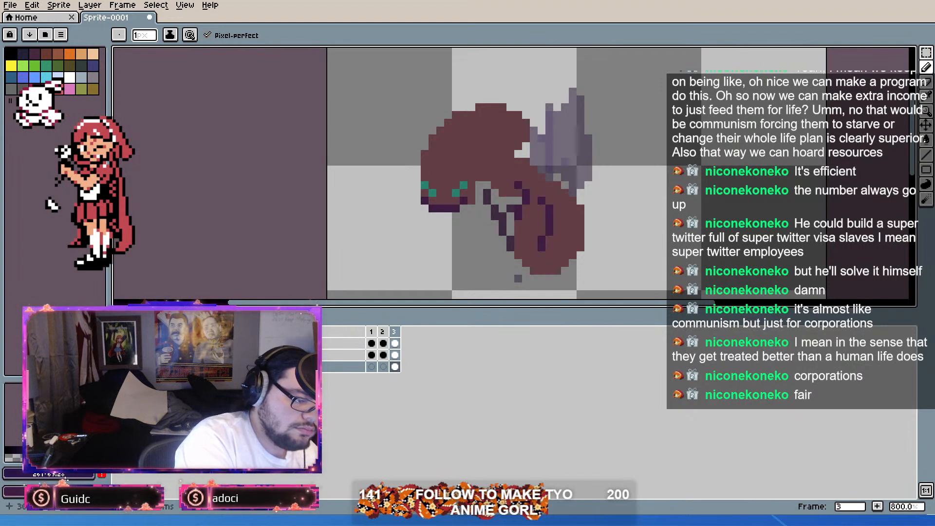
pyautogui.moveTo(565, 170); pyautogui.dragTo(565, 115)
pyautogui.moveTo(573, 185)
pyautogui.mouseDown()
pyautogui.moveTo(573, 154)
pyautogui.moveTo(588, 152)
pyautogui.mouseUp()
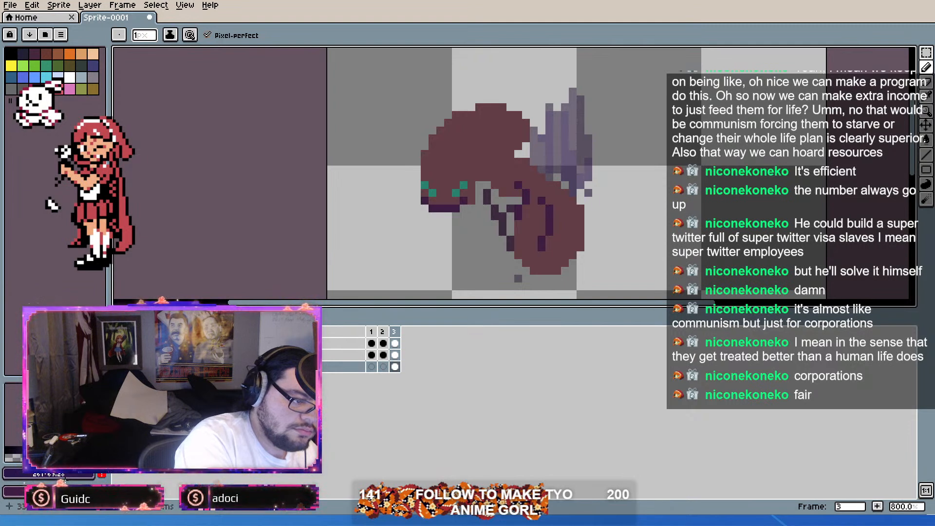
pyautogui.press('Left')
pyautogui.press('Right')
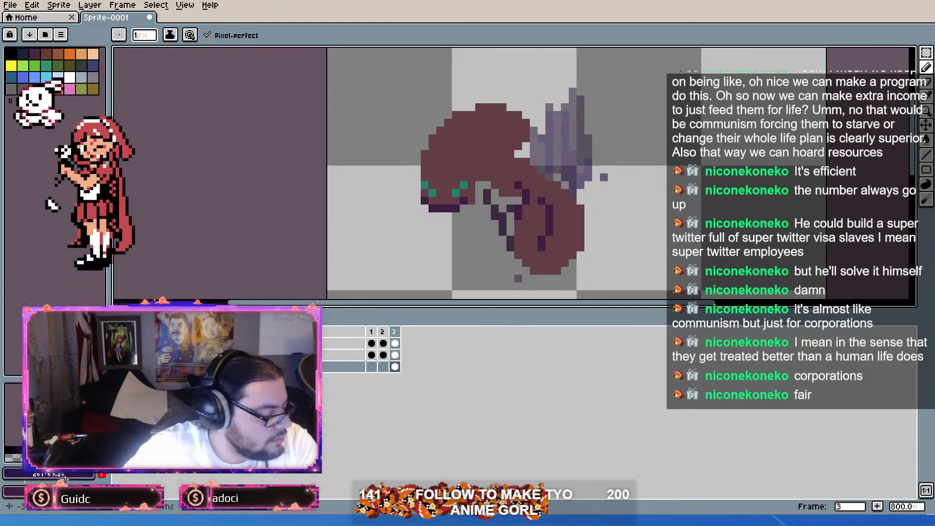
# Step: Draw a small pointed bluish purple wing behind the ant's back in frame 1 on the new wing layer
pyautogui.click(371, 367)
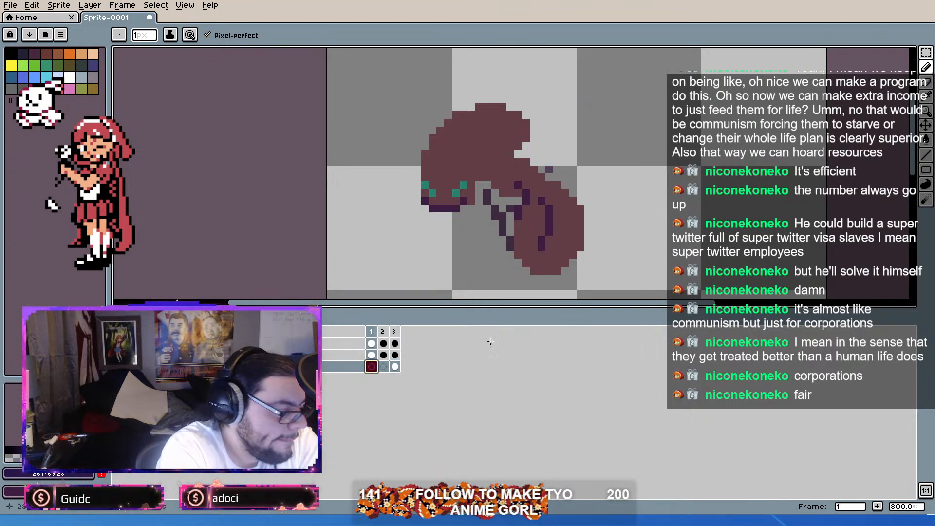
pyautogui.moveTo(541, 146)
pyautogui.mouseDown()
pyautogui.moveTo(547, 175)
pyautogui.moveTo(534, 156)
pyautogui.moveTo(549, 129)
pyautogui.moveTo(565, 181)
pyautogui.moveTo(557, 97)
pyautogui.moveTo(581, 192)
pyautogui.moveTo(581, 161)
pyautogui.moveTo(534, 123)
pyautogui.mouseUp()
pyautogui.moveTo(573, 193); pyautogui.dragTo(589, 185)
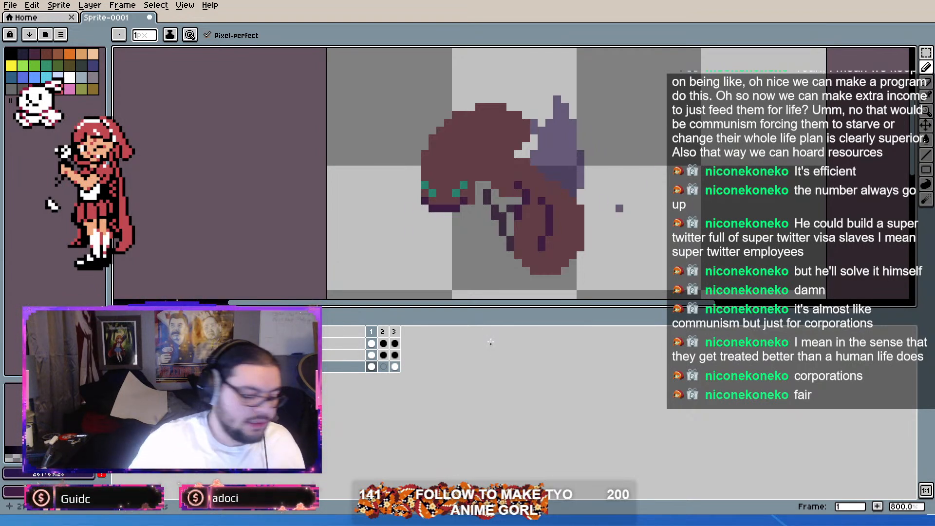
# Step: Return to frame 3's new wing and raise its layer's opacity to full
pyautogui.click(396, 367)
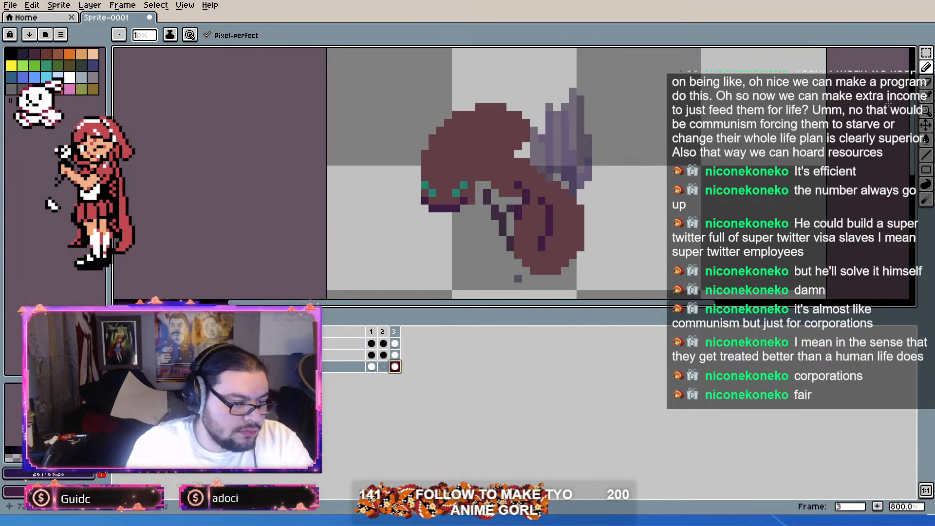
pyautogui.press('b')
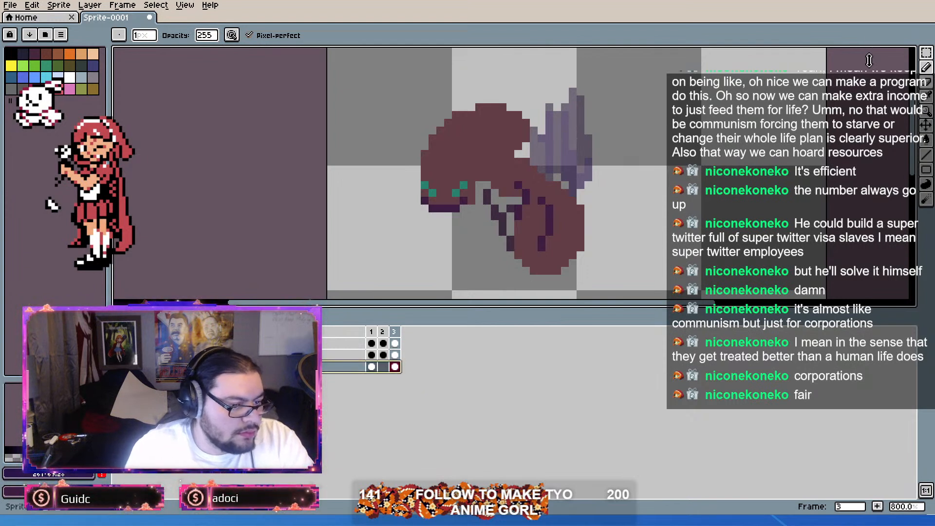
pyautogui.moveTo(874, 55); pyautogui.dragTo(929, 42)
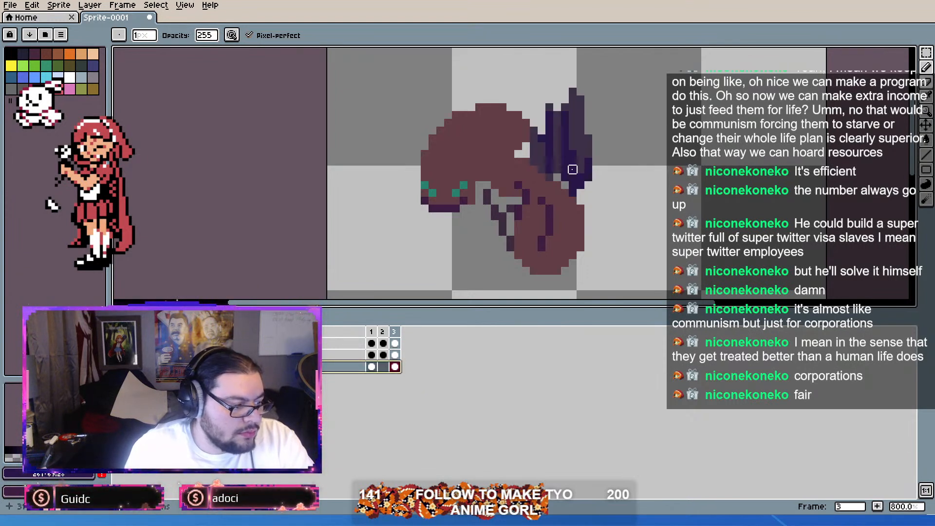
# Step: Pick the wing's dark purple and dab a colour swatch beside the ant in frame 3, checking the wing translucent and opaque
pyautogui.press('i')
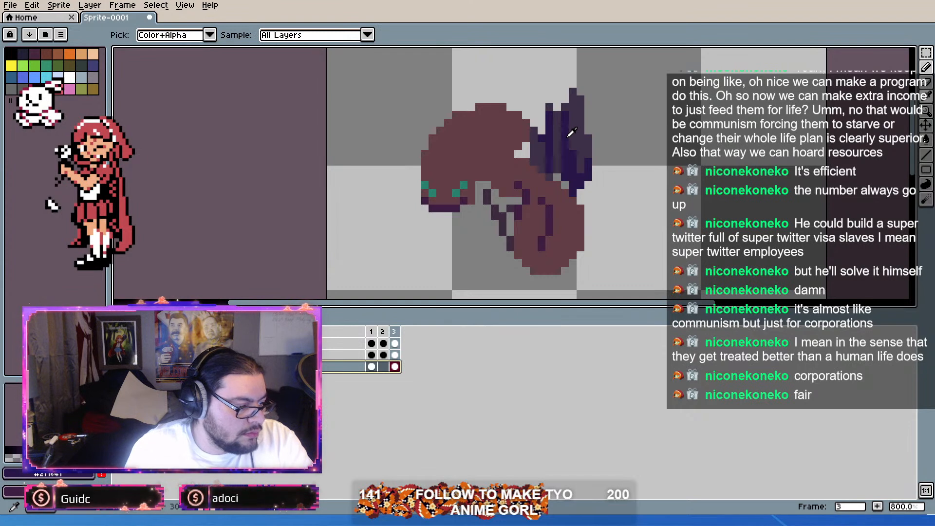
pyautogui.press('b')
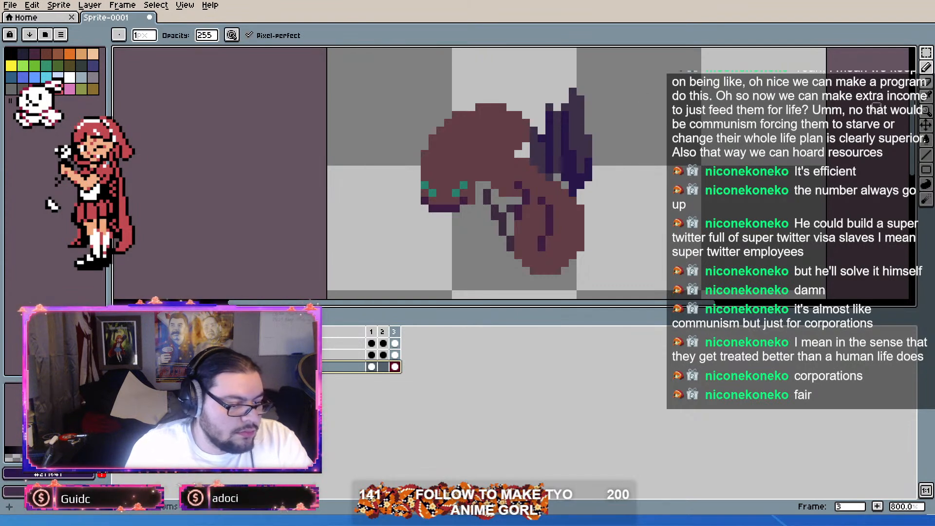
pyautogui.click(927, 79)
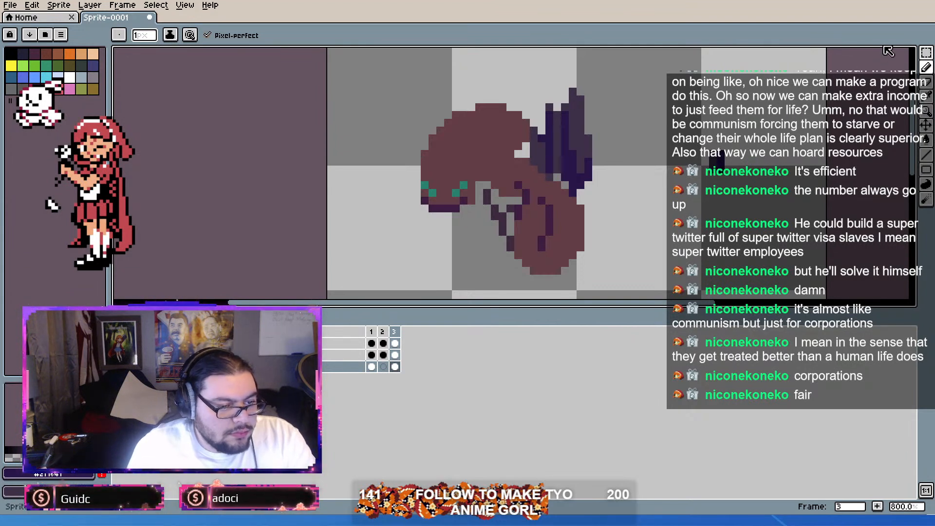
pyautogui.hotkey('ctrl', 'z')
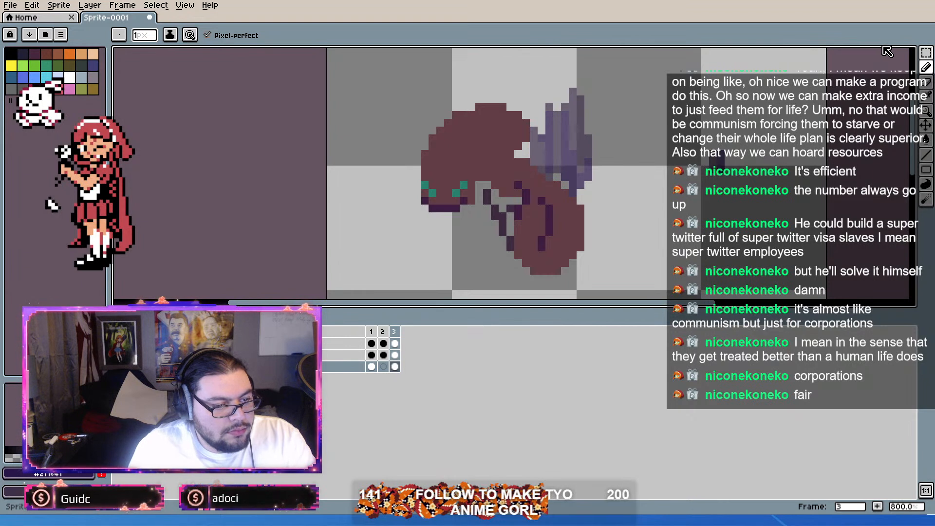
pyautogui.hotkey('ctrl', 'y')
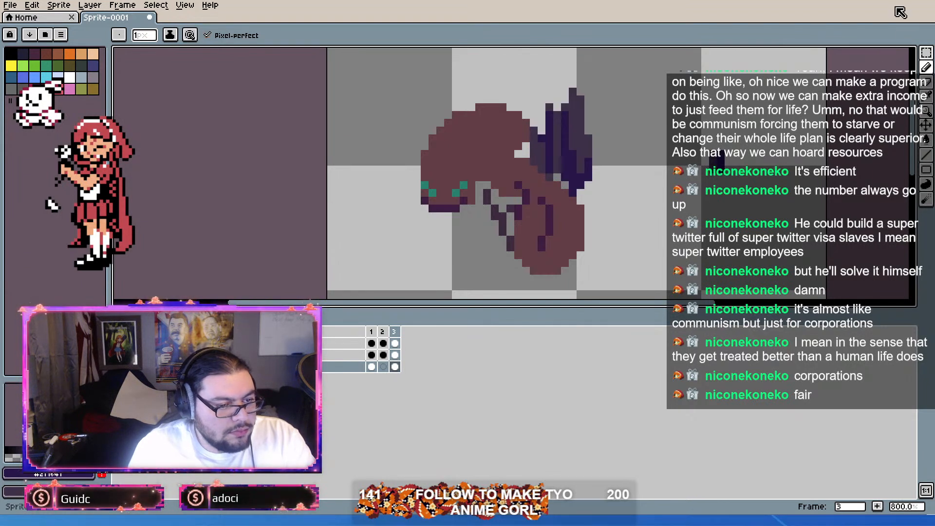
# Step: Select the colour swatch beside the ant on frame 3 of the wing layer with the Rectangular Marquee and copy it
pyautogui.click(926, 52)
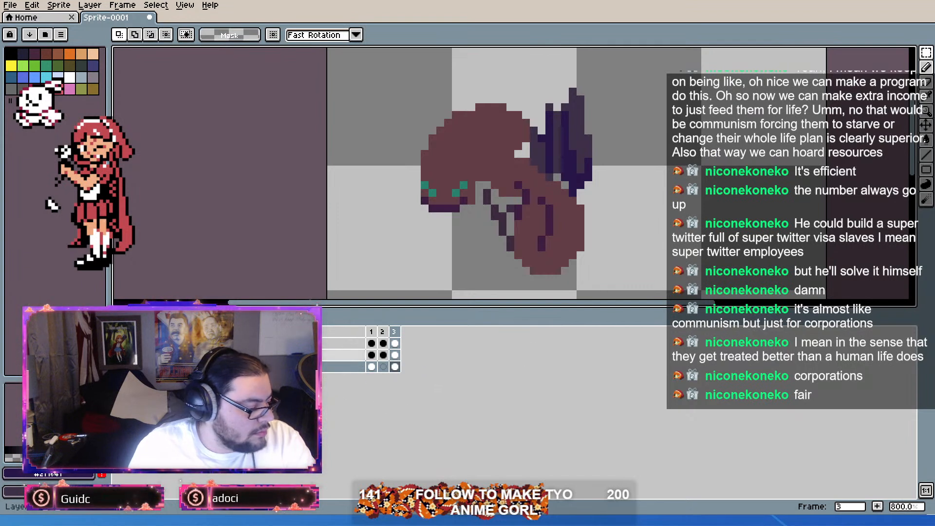
pyautogui.click(349, 356)
pyautogui.hotkey('ctrl', 'v')
pyautogui.click(838, 209)
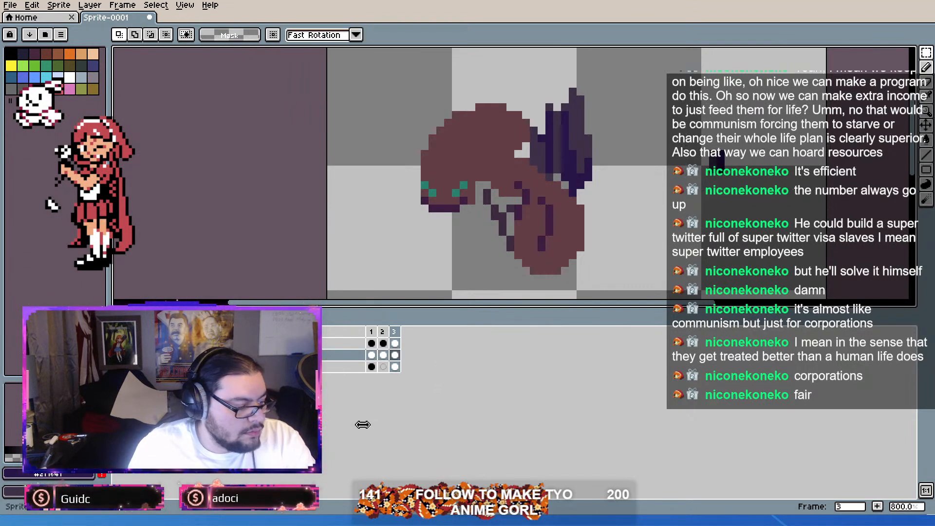
pyautogui.click(324, 368)
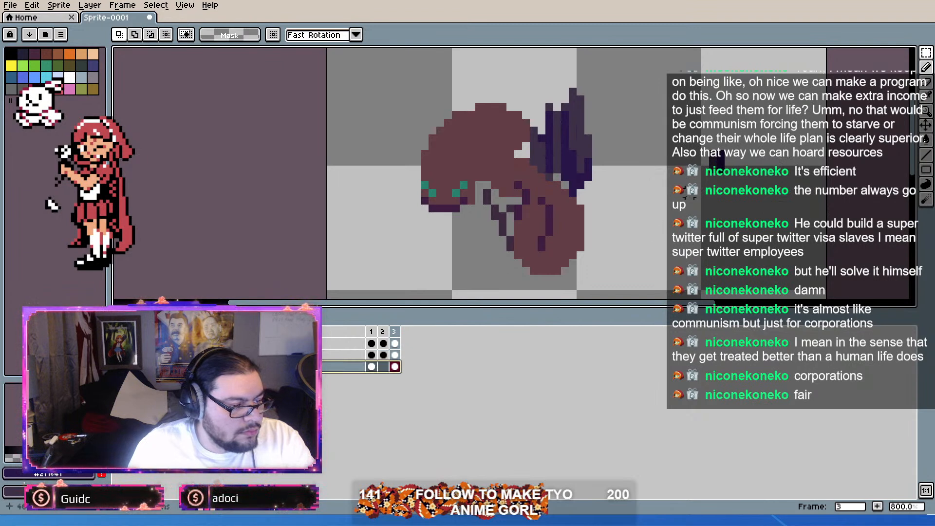
pyautogui.click(373, 367)
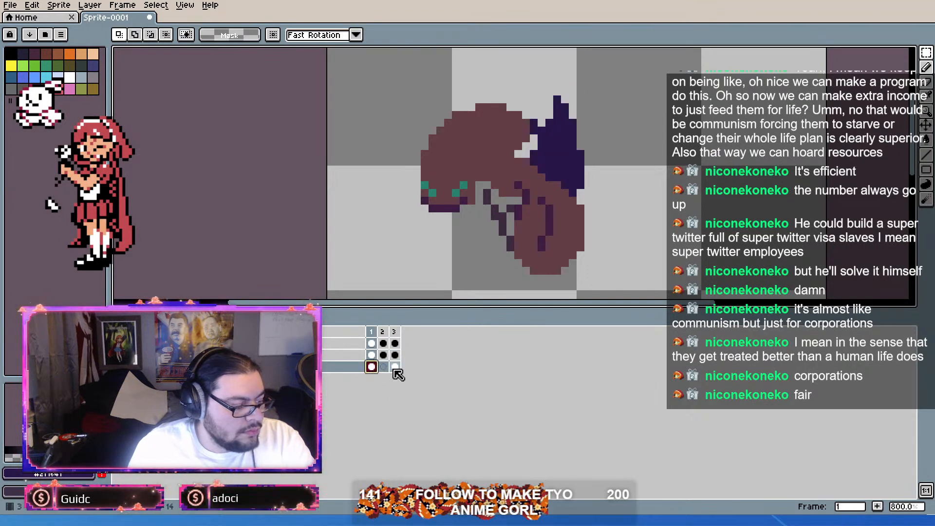
pyautogui.click(395, 367)
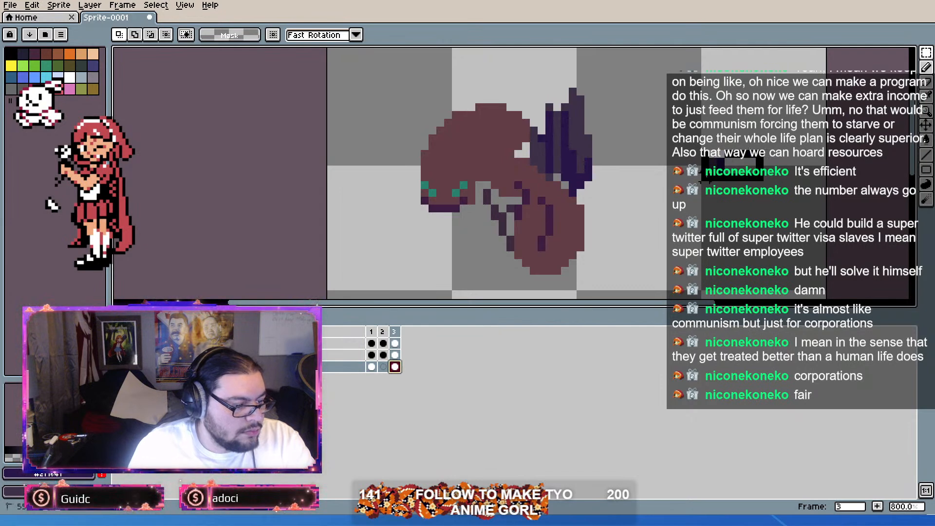
# Step: Paste the colour swatch onto the body layer in frames 2, 3 and 1
pyautogui.click(383, 355)
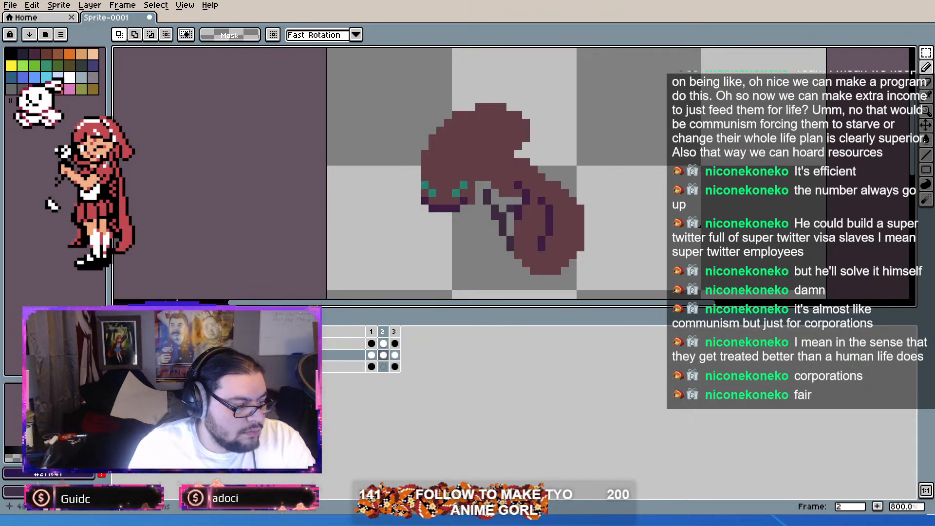
pyautogui.hotkey('ctrl', 'v')
pyautogui.click(396, 356)
pyautogui.hotkey('ctrl', 'v')
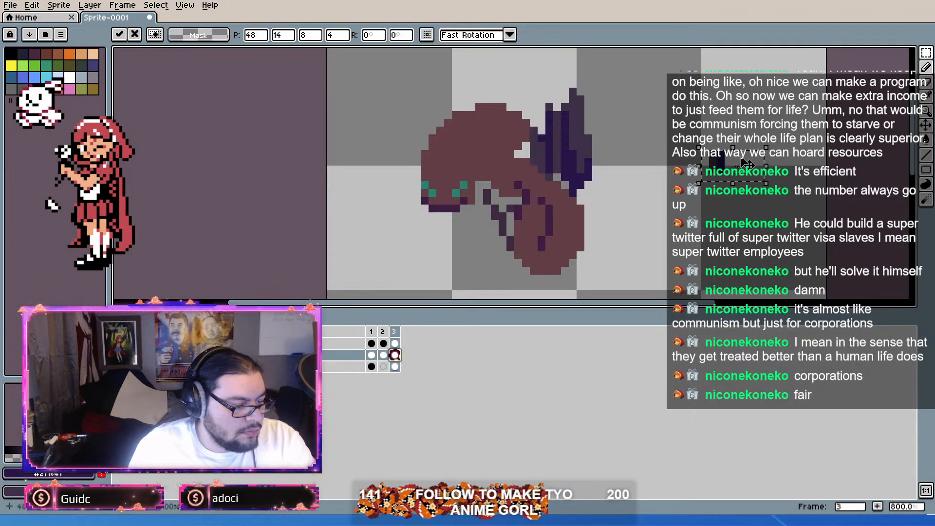
pyautogui.click(385, 355)
pyautogui.hotkey('ctrl', 'v')
pyautogui.click(372, 356)
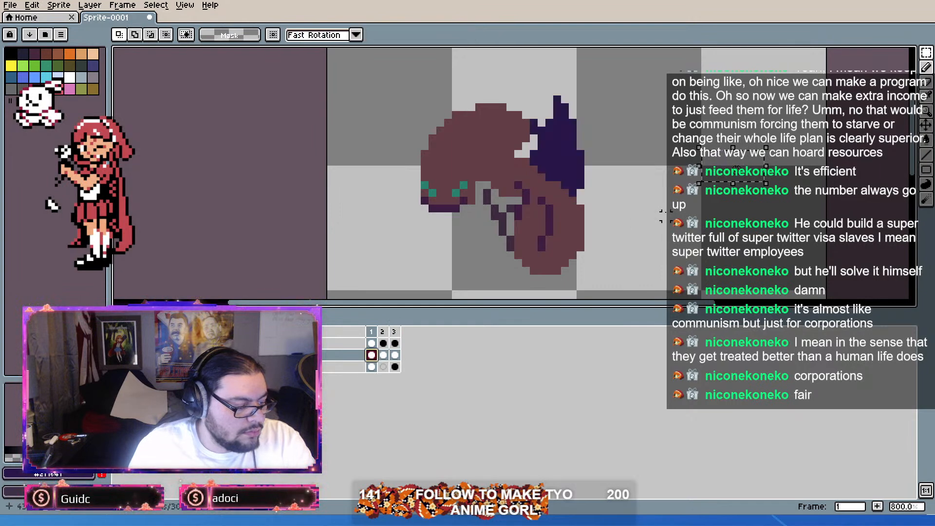
pyautogui.hotkey('ctrl', 'v')
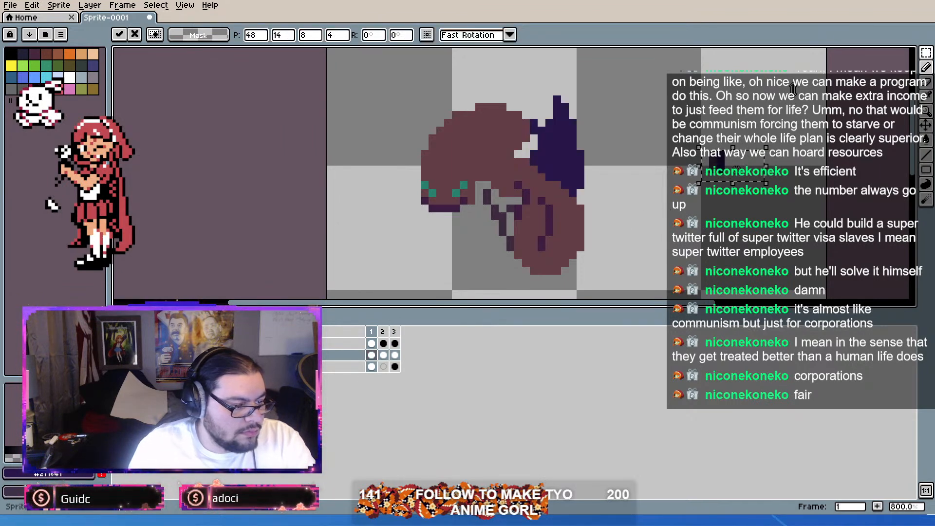
# Step: Lower the new wing layer's opacity again, clear the selection and switch back to the Pencil tool
pyautogui.click(371, 367)
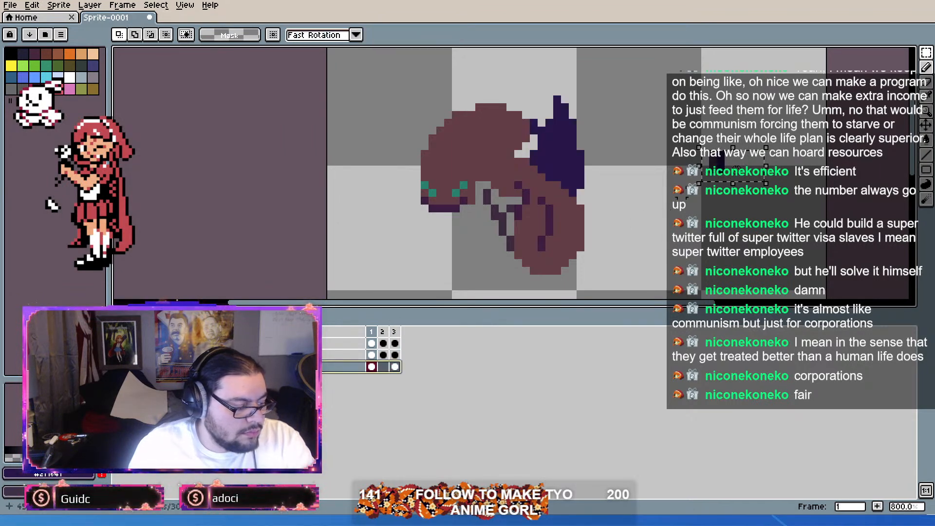
pyautogui.click(786, 85)
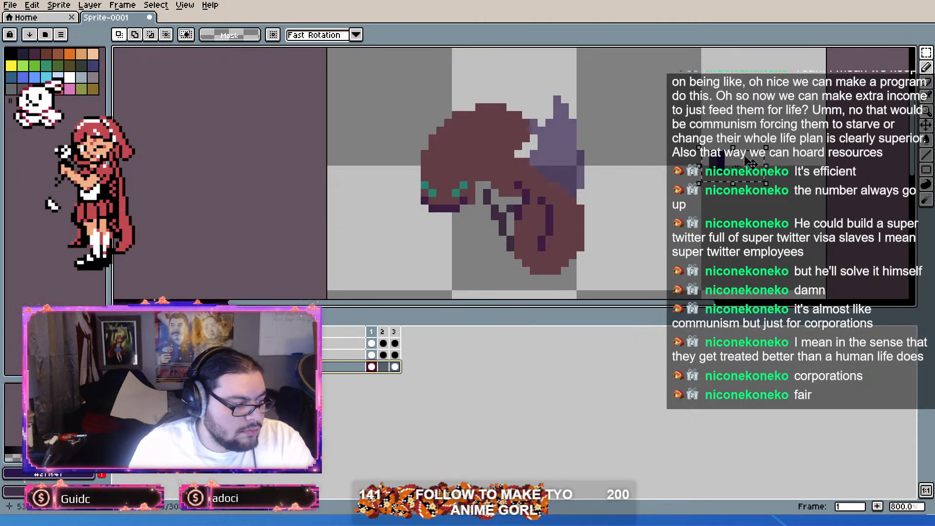
pyautogui.hotkey('ctrl', 'd')
pyautogui.click(927, 68)
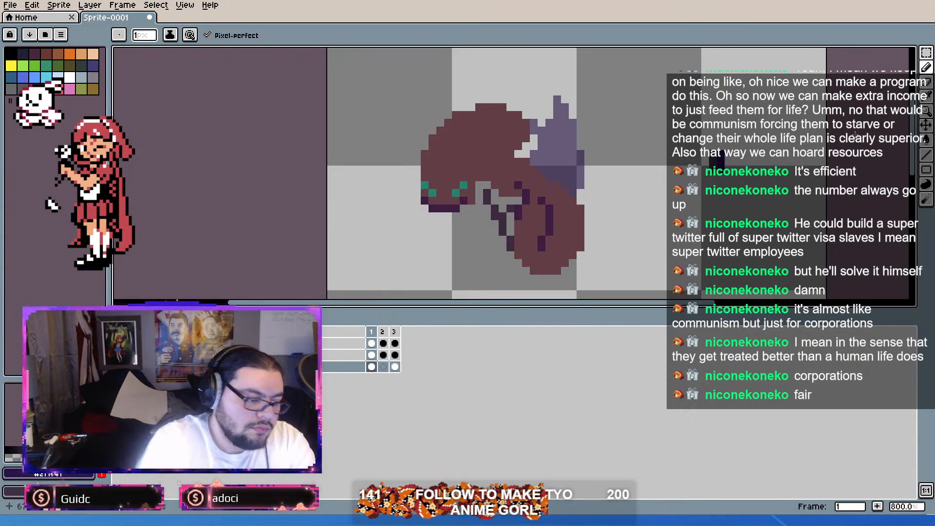
# Step: Draw thin greyish vein streaks through the small rear wing behind the ant's body in frame 1
pyautogui.keyDown('alt'); pyautogui.click(542, 158); pyautogui.keyUp('alt')
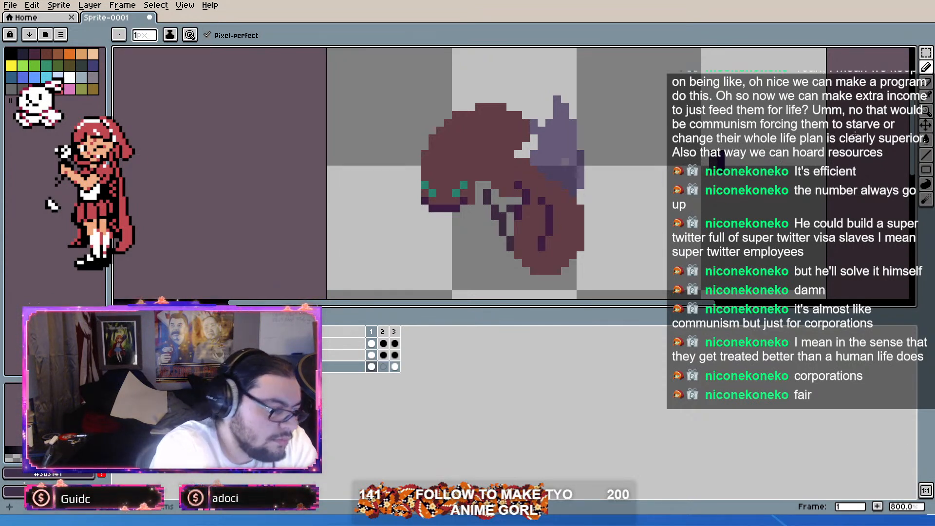
pyautogui.moveTo(542, 154); pyautogui.dragTo(557, 169)
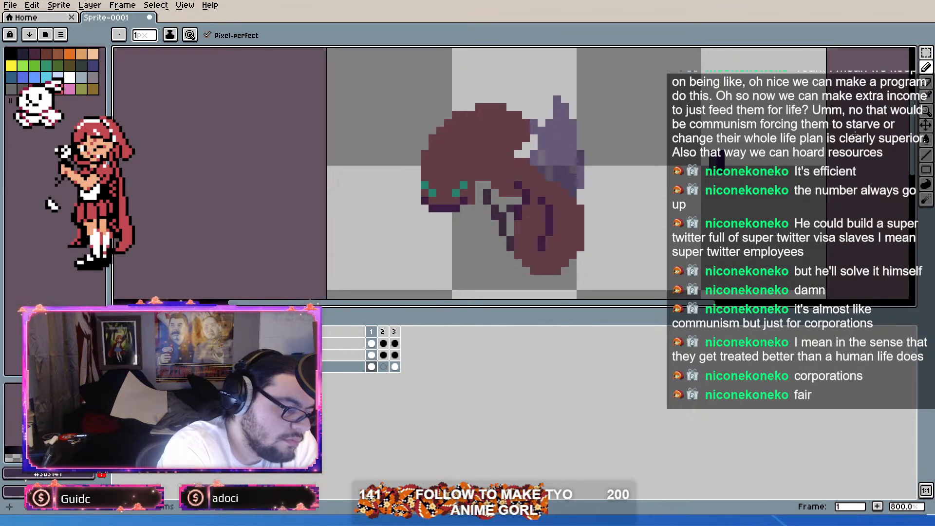
pyautogui.moveTo(550, 125); pyautogui.dragTo(572, 193)
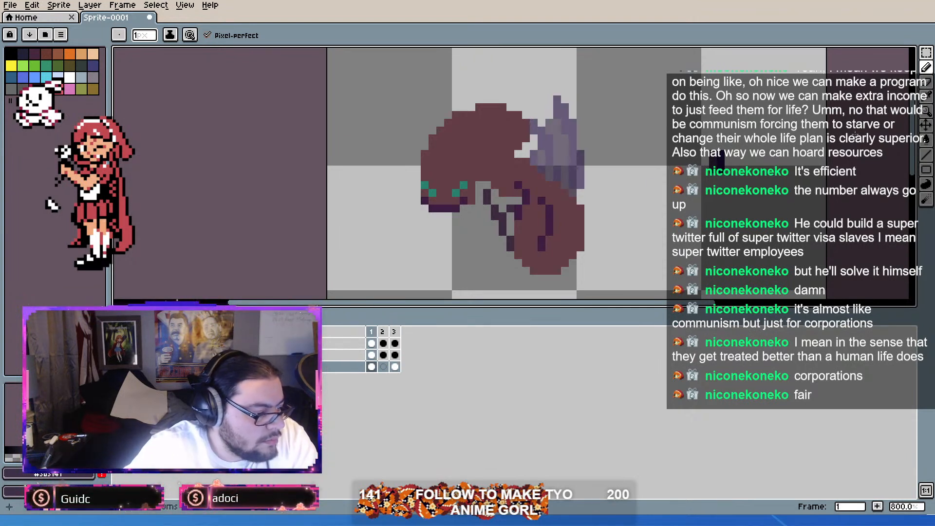
# Step: Draw the small rear wing in dark purple in frame 2 with pointed tips, adding greyish vein streaks from the swatch colour
pyautogui.press('Right')
pyautogui.press('i')
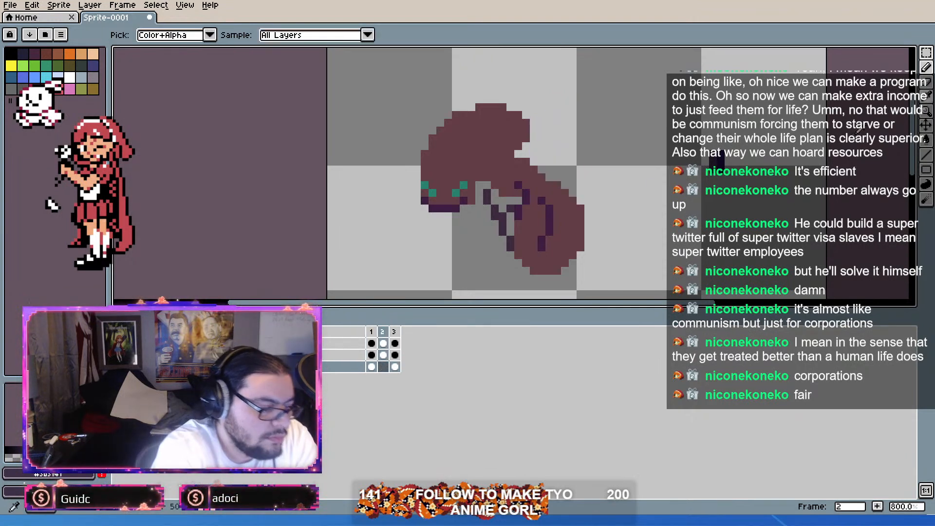
pyautogui.moveTo(534, 162)
pyautogui.mouseDown()
pyautogui.moveTo(533, 123)
pyautogui.moveTo(572, 185)
pyautogui.moveTo(580, 181)
pyautogui.moveTo(565, 123)
pyautogui.moveTo(596, 201)
pyautogui.mouseUp()
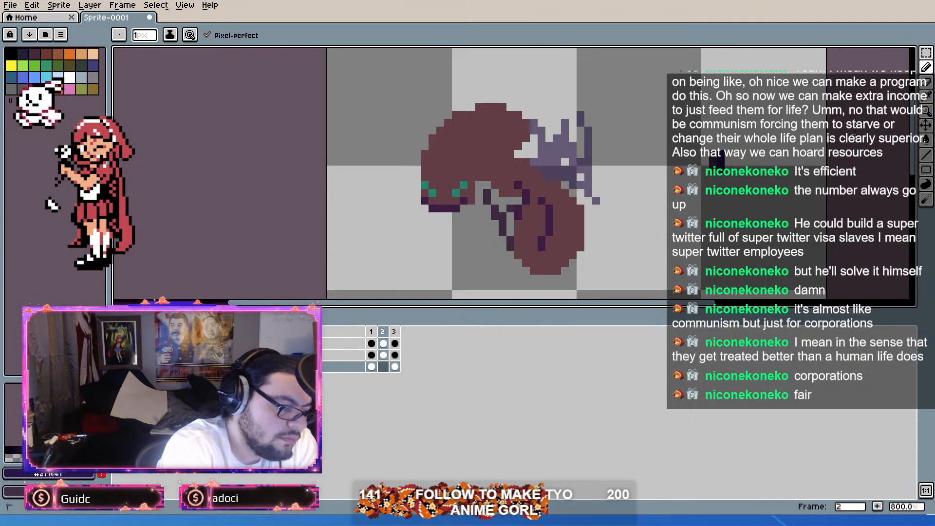
pyautogui.moveTo(581, 147); pyautogui.dragTo(573, 107)
pyautogui.moveTo(581, 177); pyautogui.dragTo(565, 84)
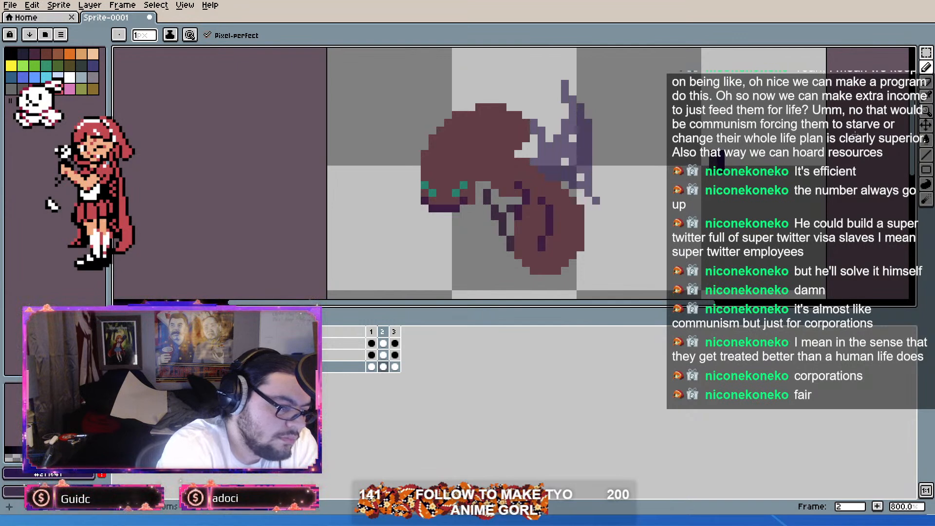
pyautogui.moveTo(565, 162); pyautogui.dragTo(573, 193)
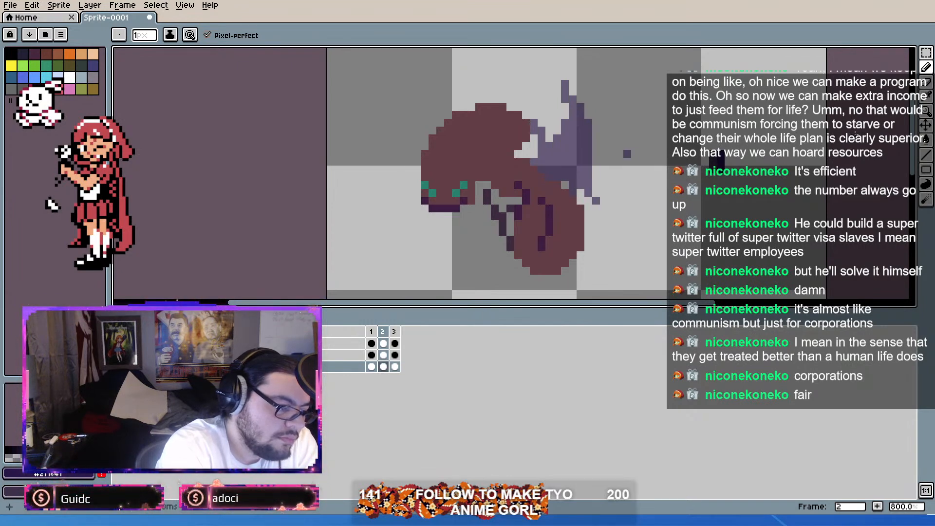
pyautogui.keyDown('alt'); pyautogui.click(721, 161); pyautogui.keyUp('alt')
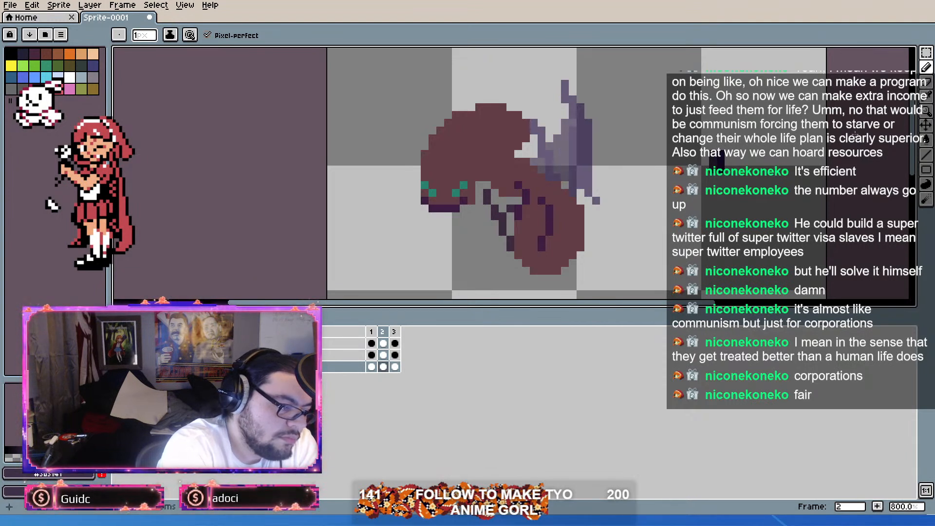
pyautogui.moveTo(588, 122); pyautogui.dragTo(597, 200)
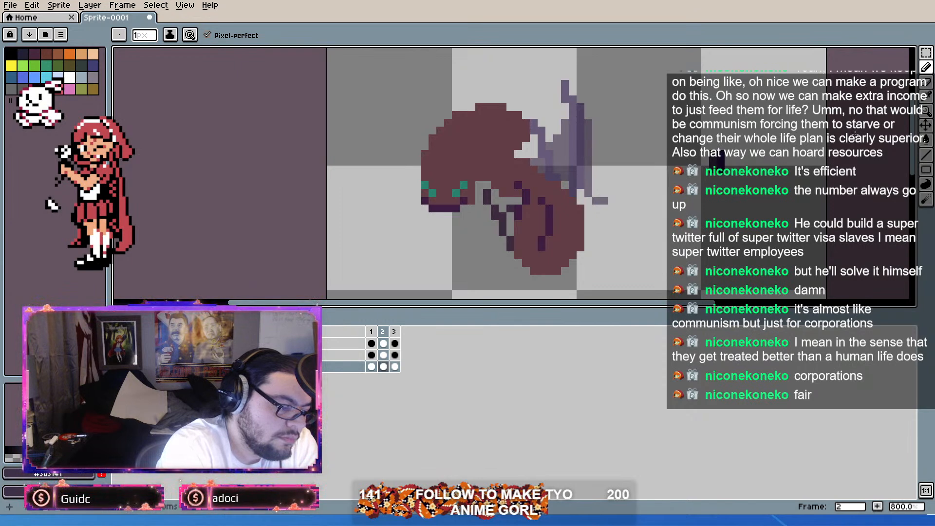
# Step: Examine how the small rear wing changes across frames 1, 2 and 3, alone and together with the body and large wings
pyautogui.press('Left')
pyautogui.press('Right')
pyautogui.press('Right')
pyautogui.press('Right')
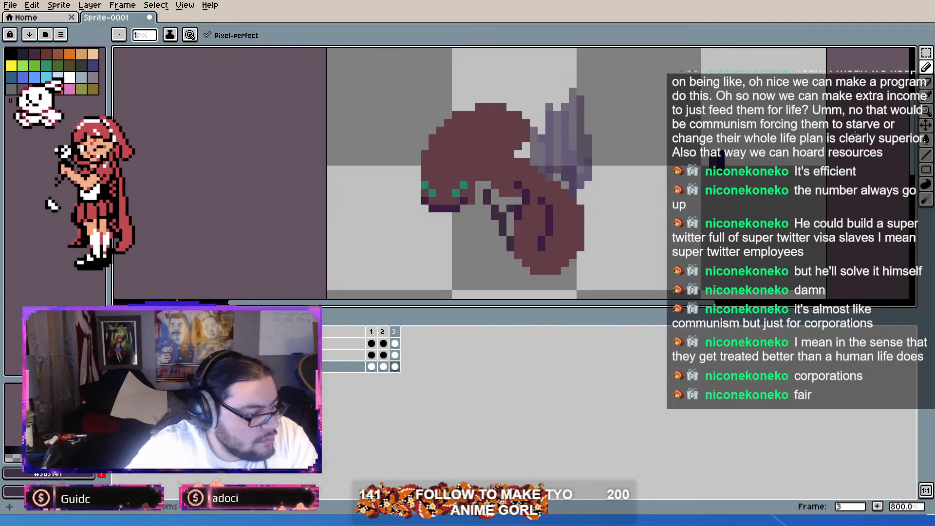
pyautogui.press('Right')
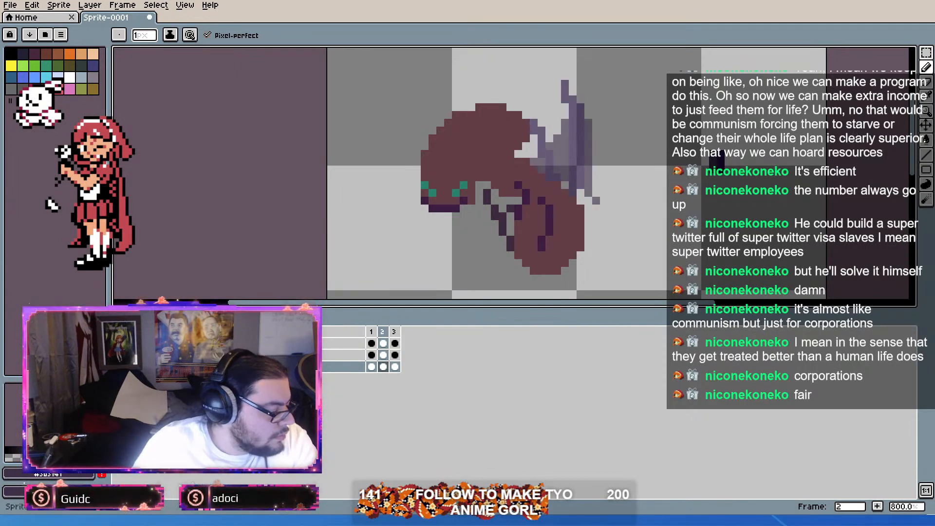
pyautogui.press('Left')
pyautogui.press('Left')
pyautogui.press('Left')
pyautogui.press('Left')
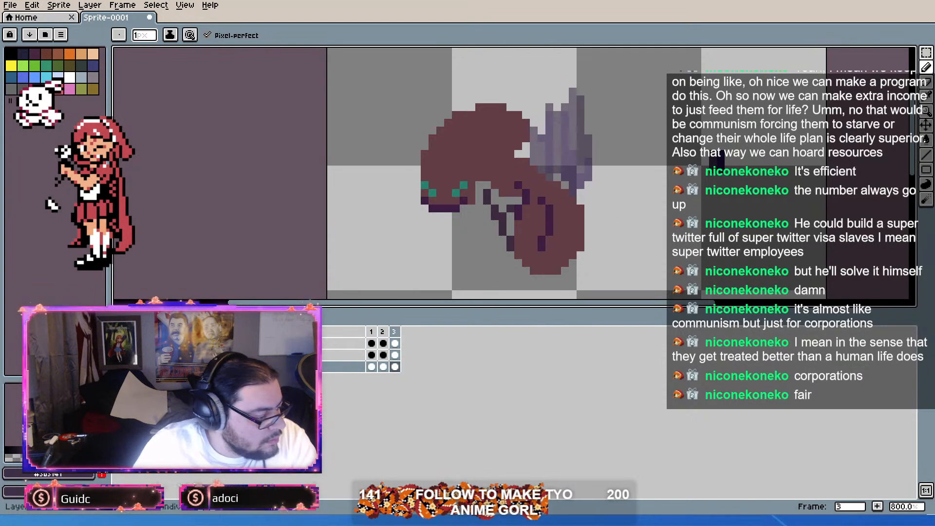
pyautogui.scroll(-3, 384, 153)
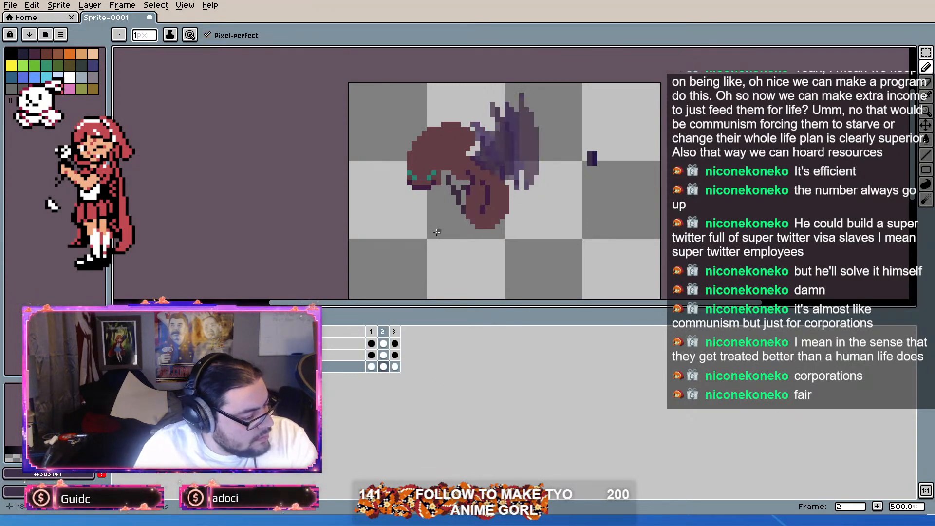
pyautogui.scroll(2, 438, 227)
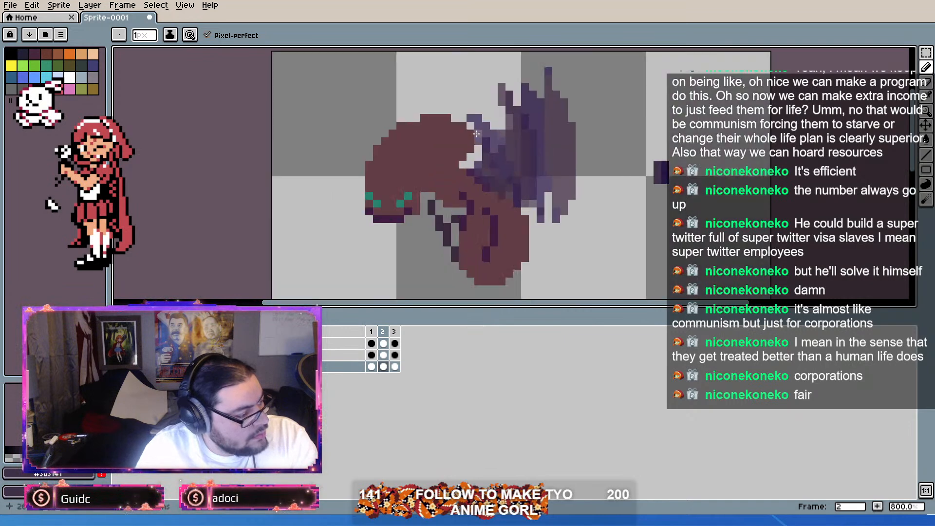
# Step: Select and delete the colour swatch beside the ant on the body layer in frames 1, 2 and 3
pyautogui.click(372, 355)
pyautogui.click(928, 53)
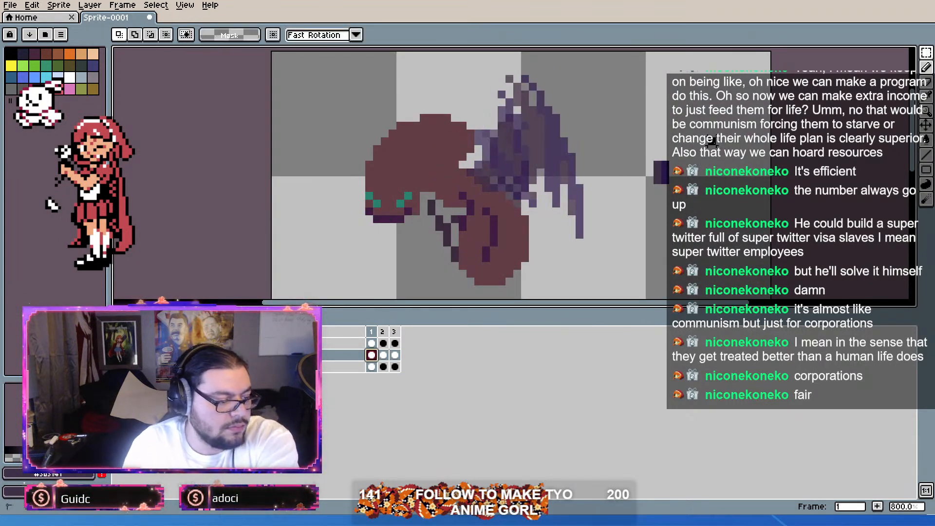
pyautogui.moveTo(712, 141); pyautogui.dragTo(603, 204)
pyautogui.press('Delete')
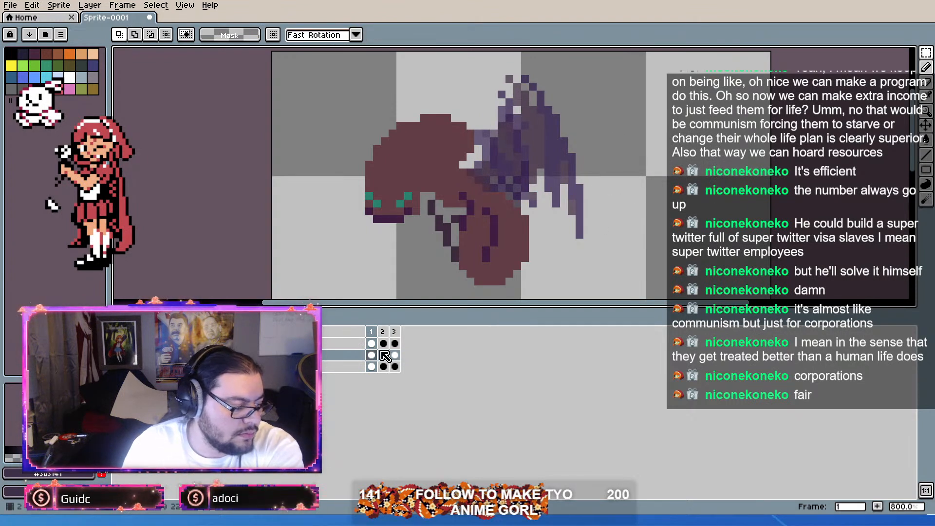
pyautogui.click(384, 356)
pyautogui.moveTo(636, 136); pyautogui.dragTo(711, 178)
pyautogui.press('Delete')
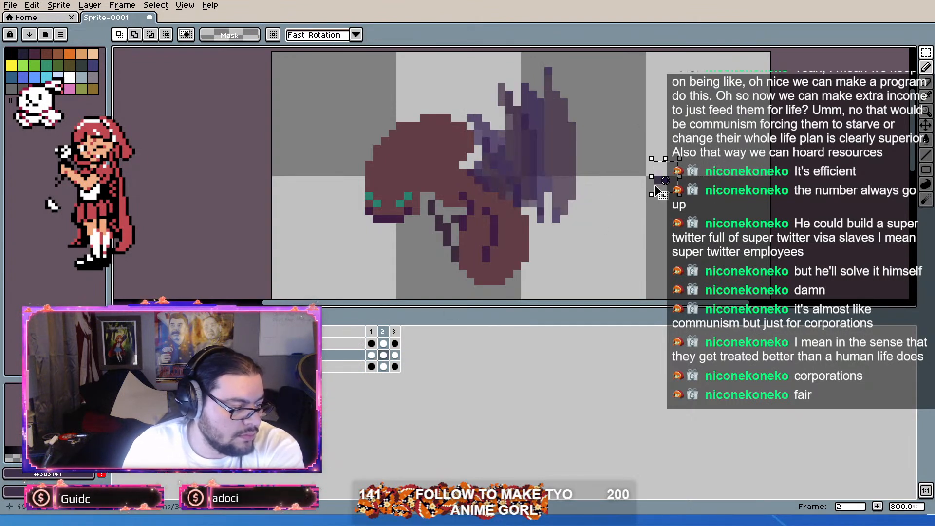
pyautogui.click(395, 355)
pyautogui.moveTo(760, 132); pyautogui.dragTo(610, 227)
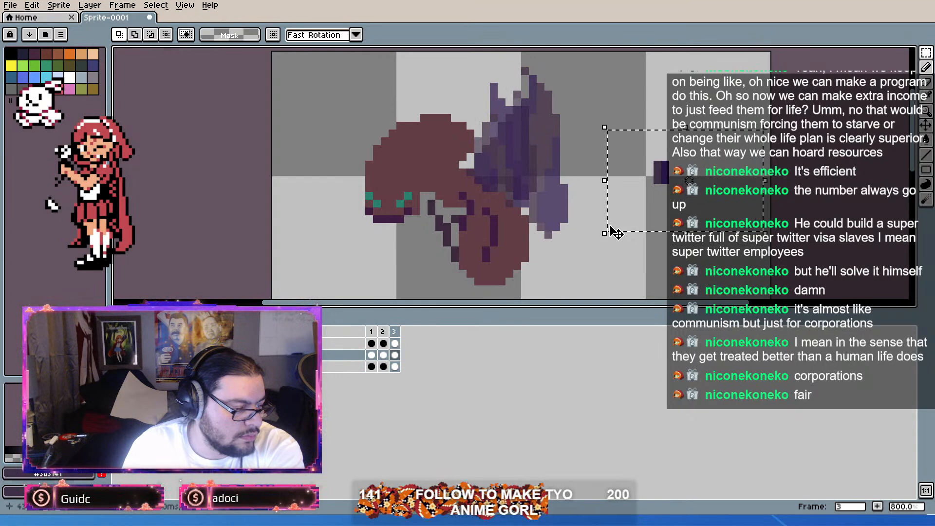
pyautogui.press('Delete')
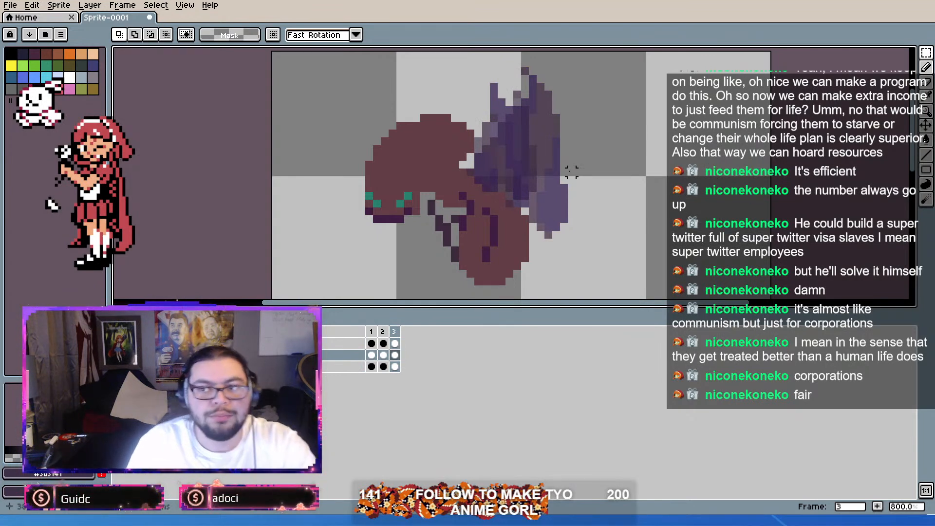
# Step: Examine the wing flap by stepping through the three frames at several zoom levels, comparing frames 1 and 2
pyautogui.scroll(-1, 408, 209)
pyautogui.scroll(1, 409, 209)
pyautogui.scroll(-1, 408, 209)
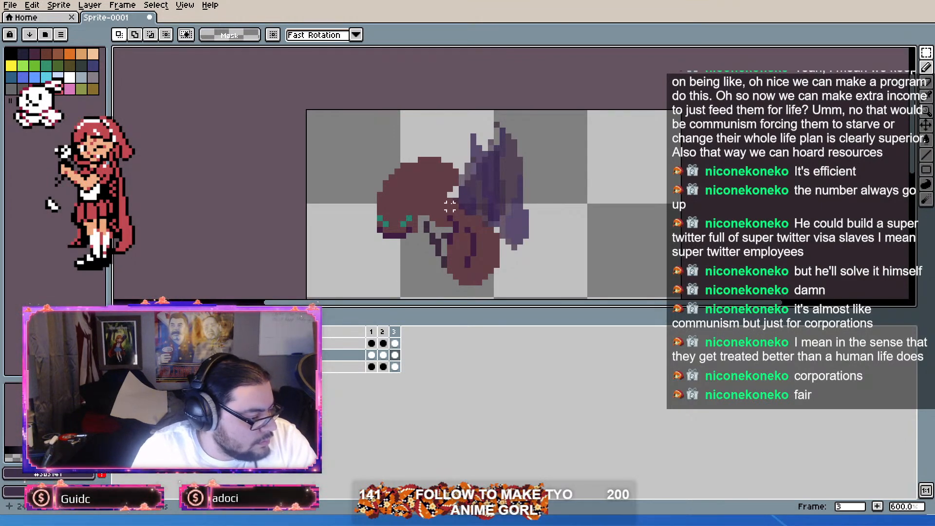
pyautogui.scroll(2, 450, 207)
pyautogui.moveTo(448, 217); pyautogui.dragTo(447, 202)
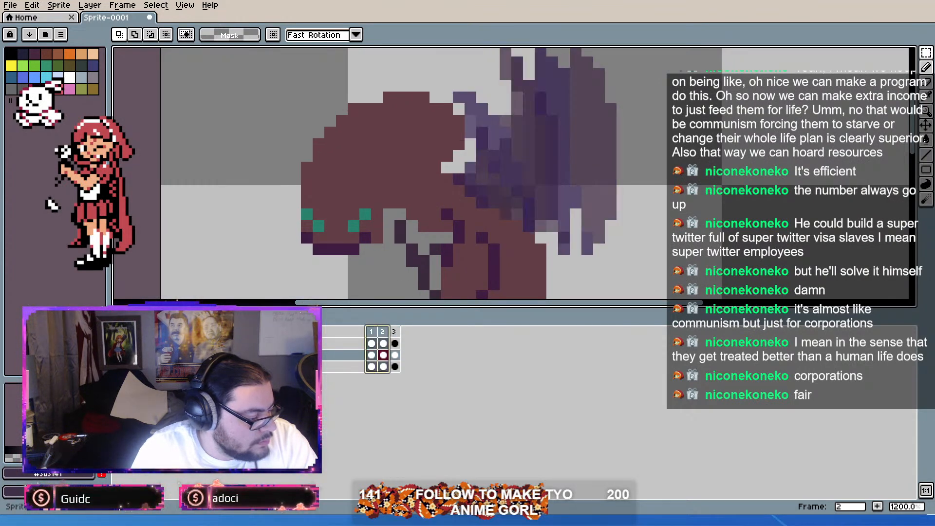
pyautogui.scroll(-4, 268, 185)
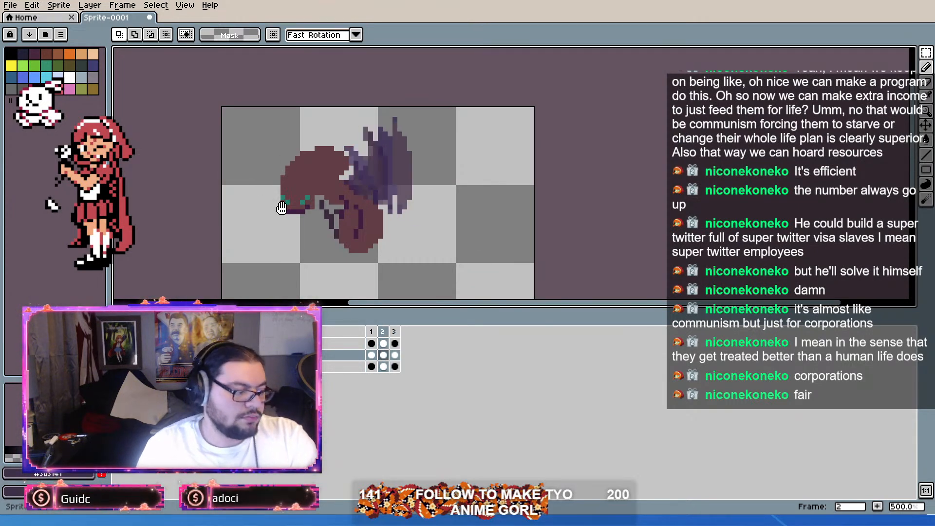
pyautogui.scroll(2, 285, 188)
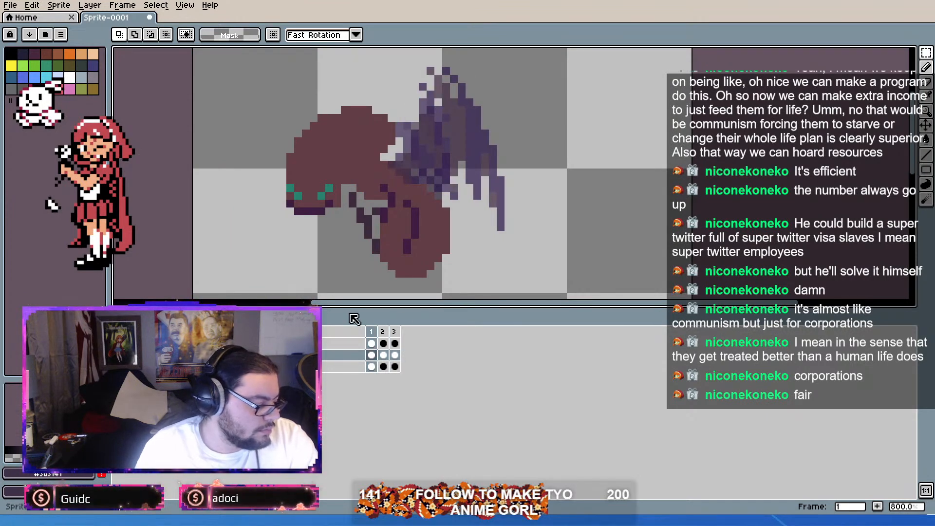
pyautogui.moveTo(374, 332)
pyautogui.mouseDown()
pyautogui.moveTo(405, 334)
pyautogui.moveTo(384, 333)
pyautogui.mouseUp()
pyautogui.press('Right')
pyautogui.press('Left')
pyautogui.press('Right')
pyautogui.scroll(2, 290, 249)
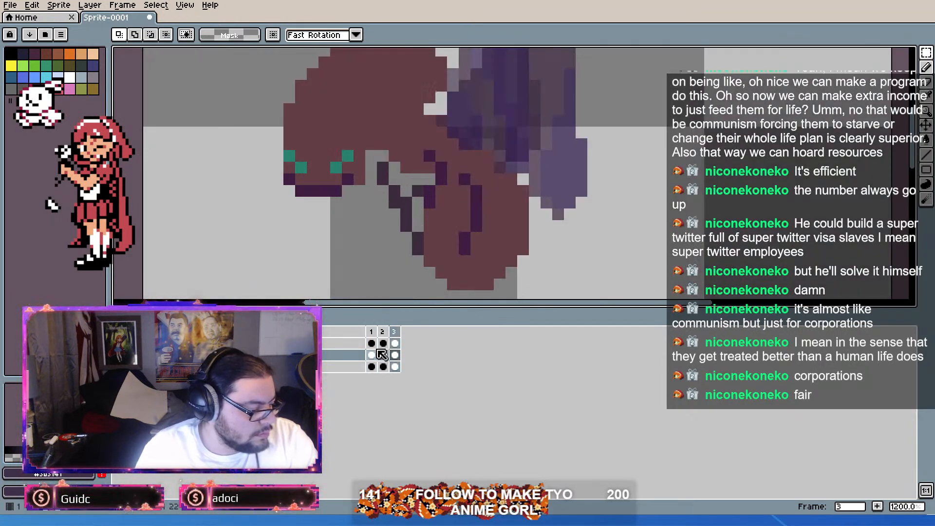
# Step: Duplicate frame 1 and copy the large wing cel from frame 4 into the new frame 2
pyautogui.click(373, 333)
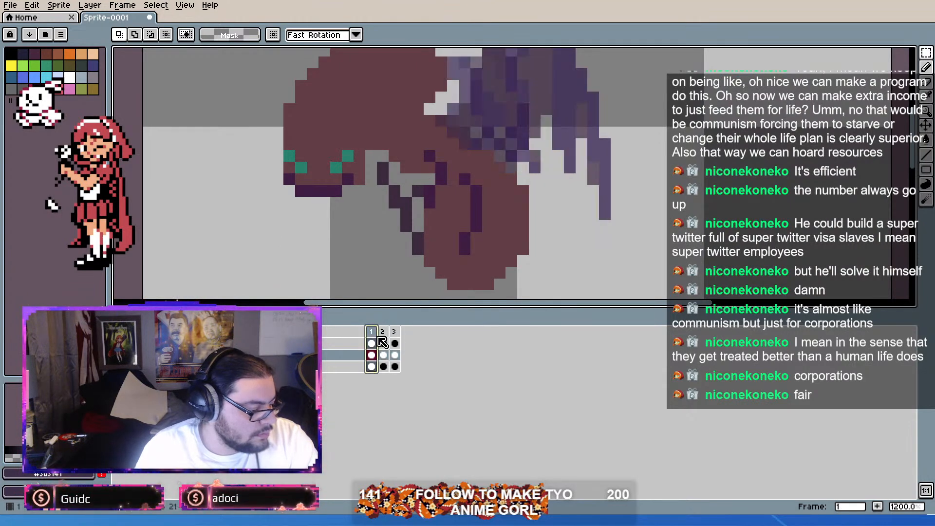
pyautogui.hotkey('alt', 'n')
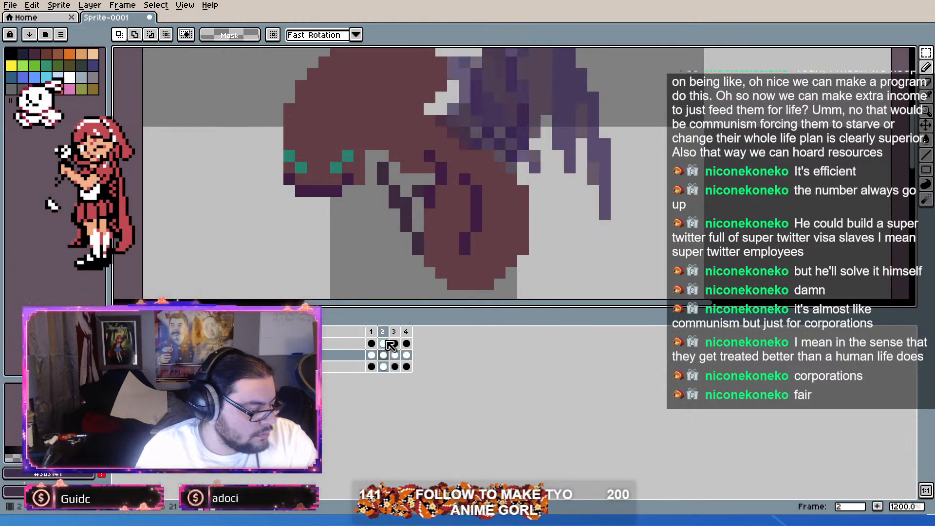
pyautogui.click(408, 345)
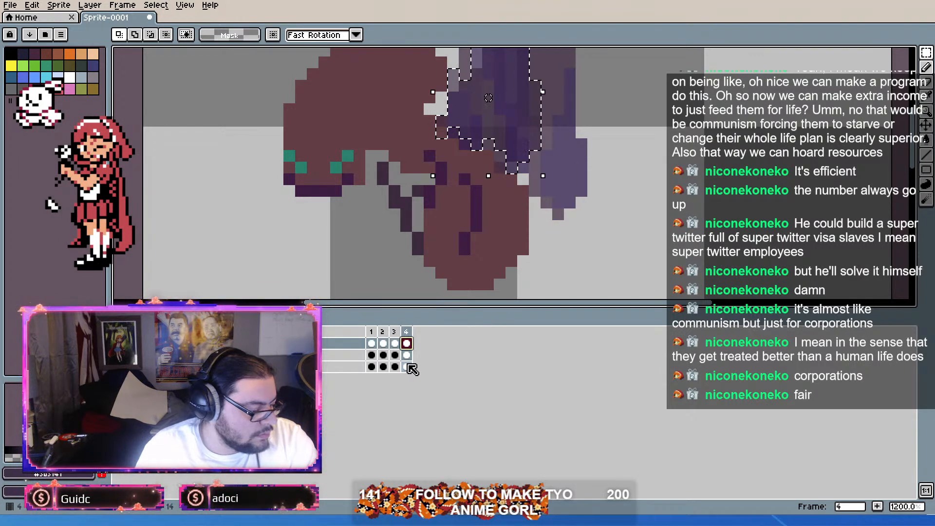
pyautogui.click(409, 342)
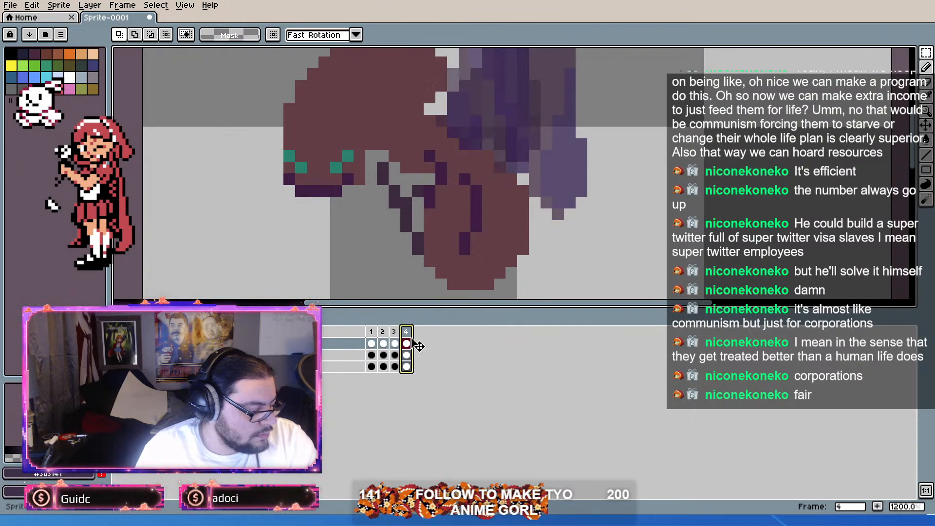
pyautogui.click(408, 354)
pyautogui.click(409, 344)
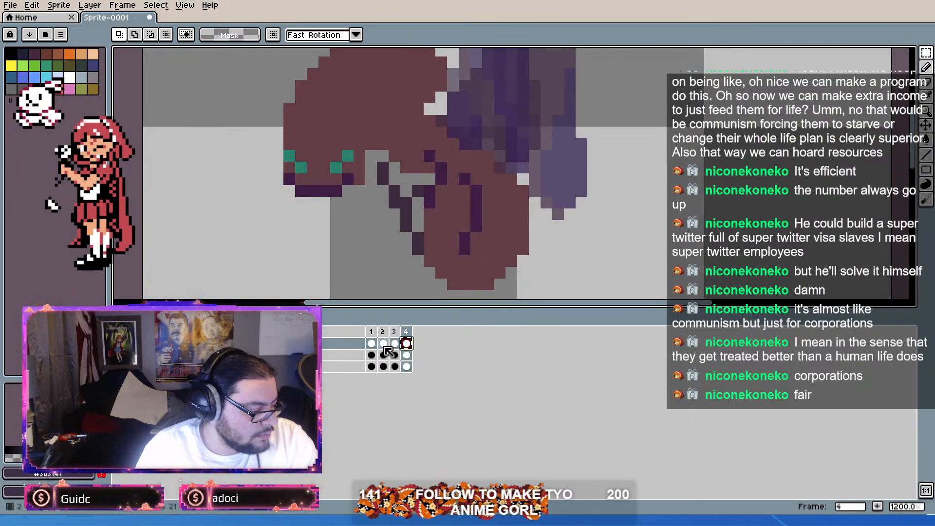
pyautogui.click(383, 344)
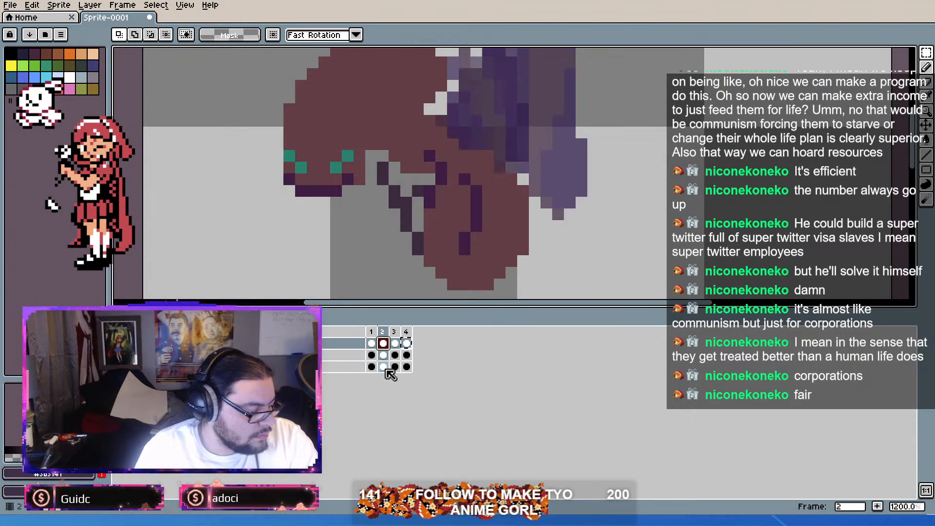
# Step: Replace frame 2's small rear wing cel with a copy of frame 4's, and again with a copy of frame 3's
pyautogui.click(407, 367)
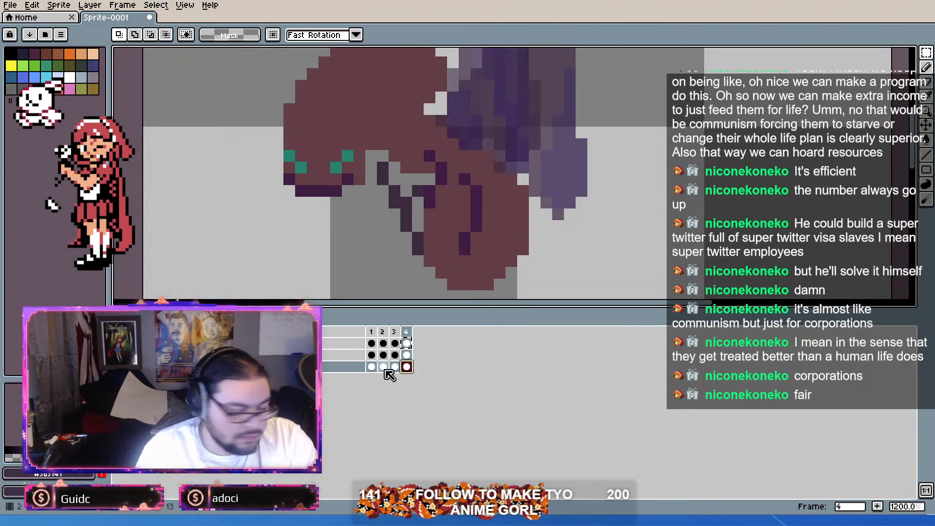
pyautogui.click(384, 368)
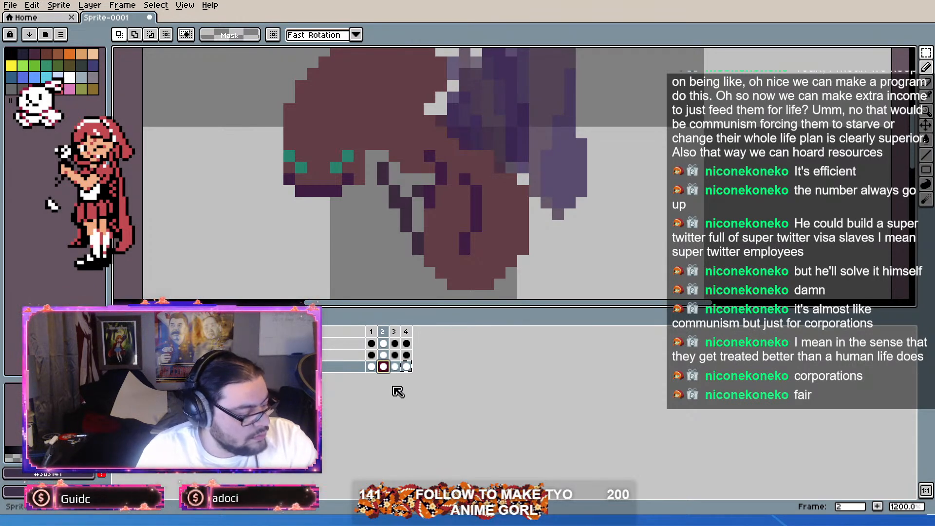
pyautogui.click(395, 368)
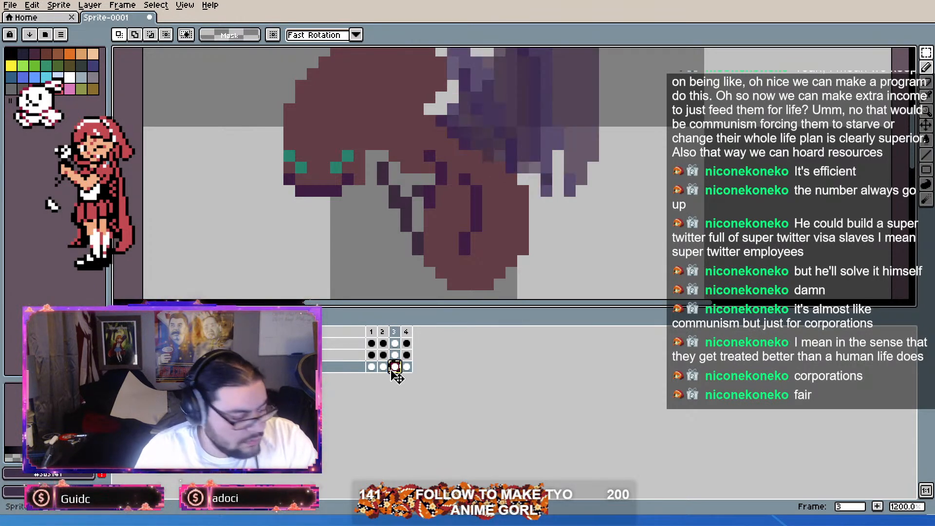
pyautogui.click(385, 368)
pyautogui.scroll(-2, 452, 219)
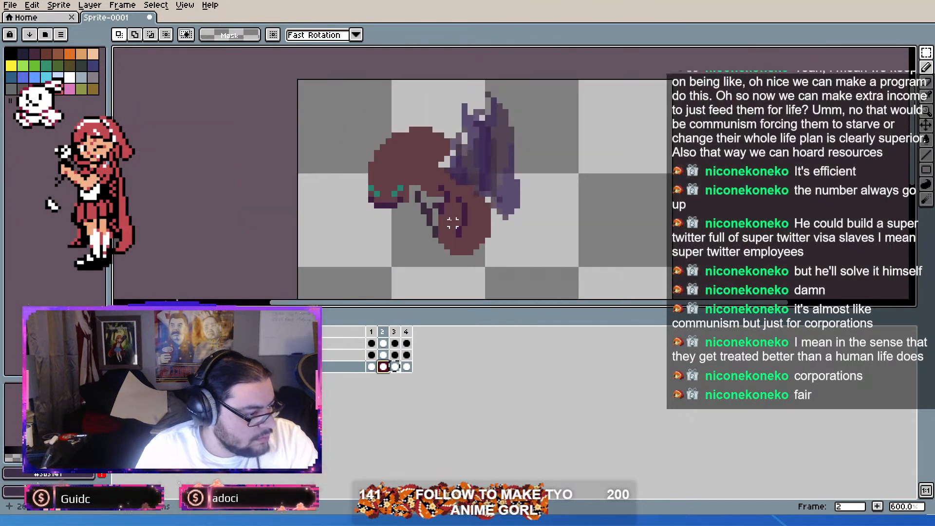
pyautogui.scroll(1, 426, 219)
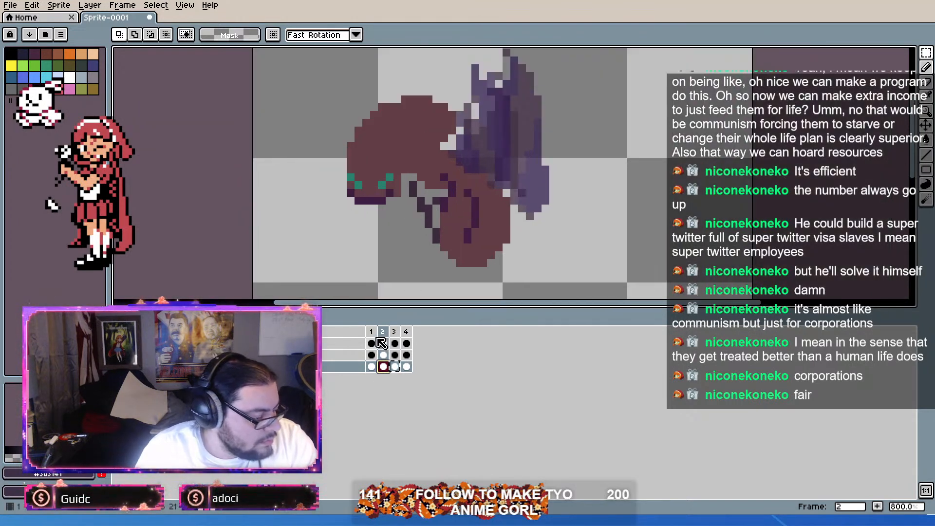
# Step: Try moving the ant's body cel in frame 1 down by one pixel
pyautogui.click(374, 356)
pyautogui.moveTo(382, 330); pyautogui.dragTo(340, 327)
pyautogui.click(373, 333)
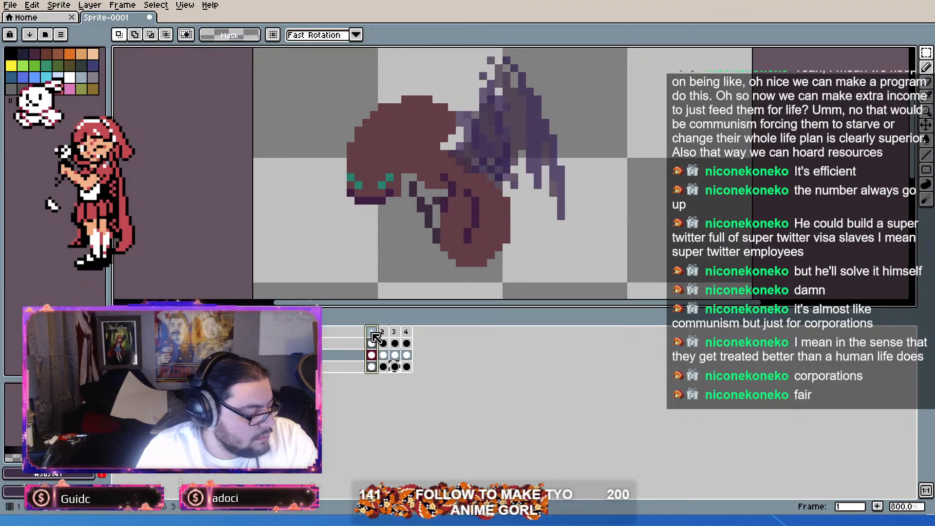
pyautogui.scroll(1, 382, 225)
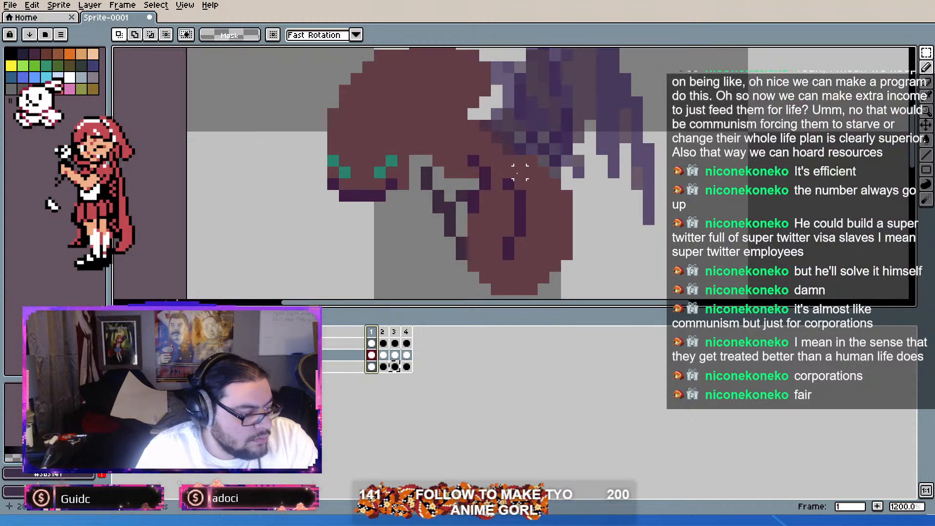
pyautogui.scroll(-1, 567, 135)
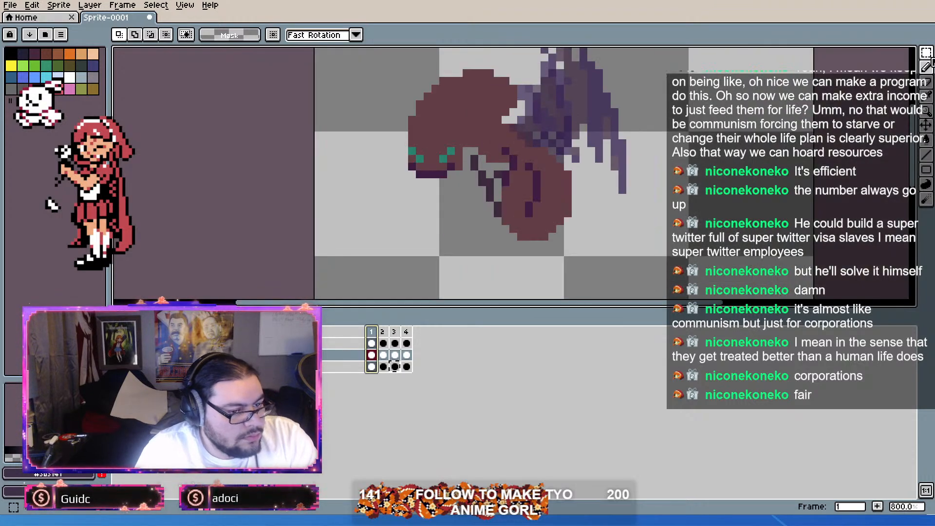
pyautogui.click(373, 356)
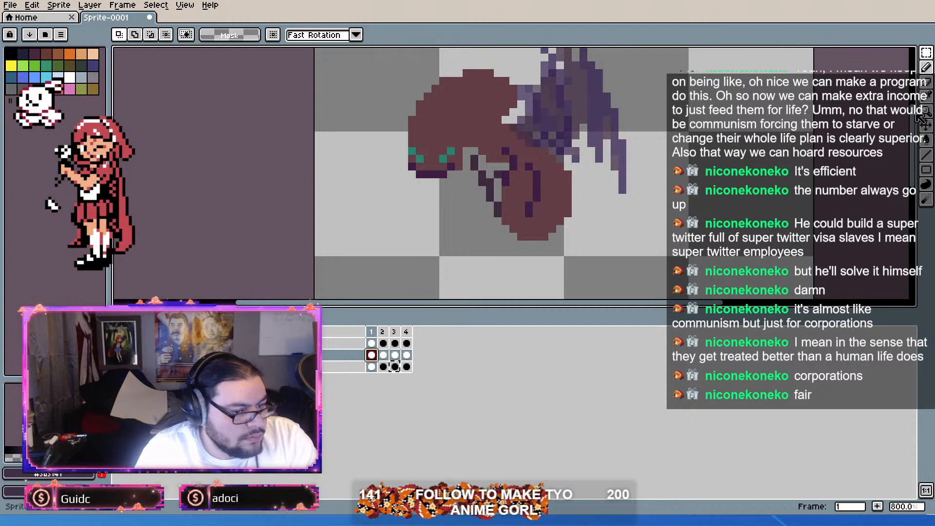
pyautogui.click(928, 125)
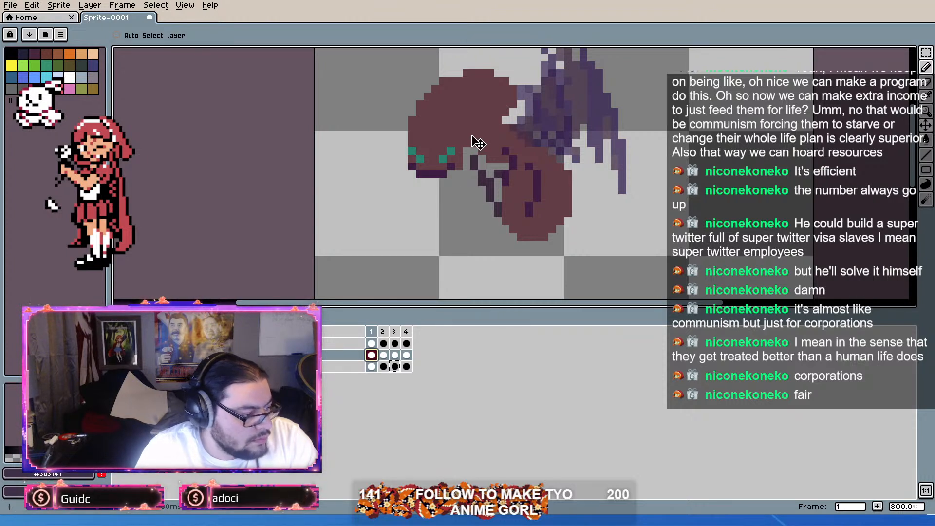
pyautogui.moveTo(497, 125); pyautogui.dragTo(498, 135)
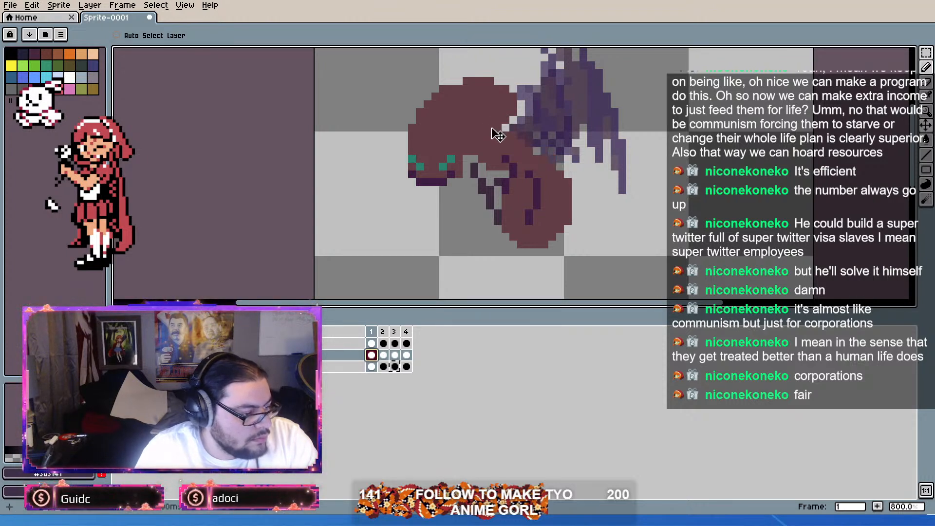
# Step: Try moving only the ant's body cel in frame 2 down by one pixel, and undo the body moves
pyautogui.click(383, 355)
pyautogui.moveTo(557, 165); pyautogui.dragTo(558, 175)
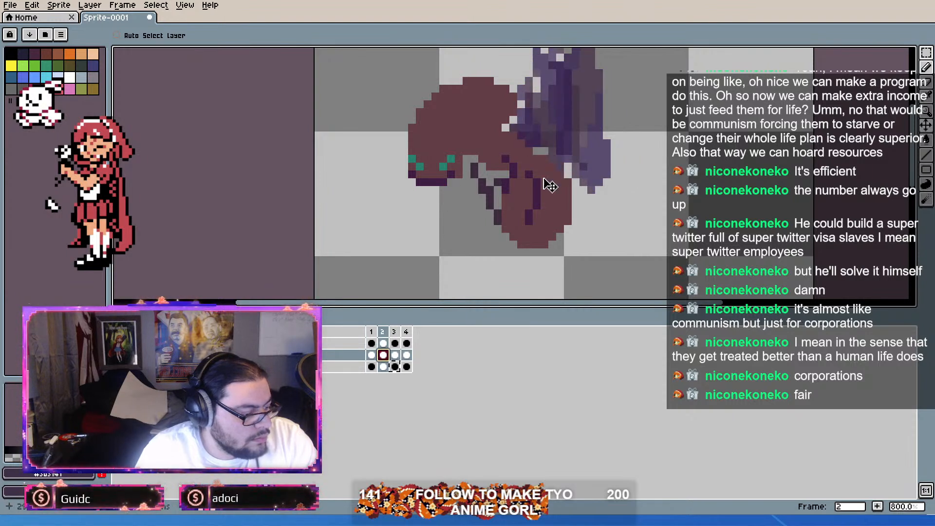
pyautogui.hotkey('ctrl', 'z')
pyautogui.click(372, 355)
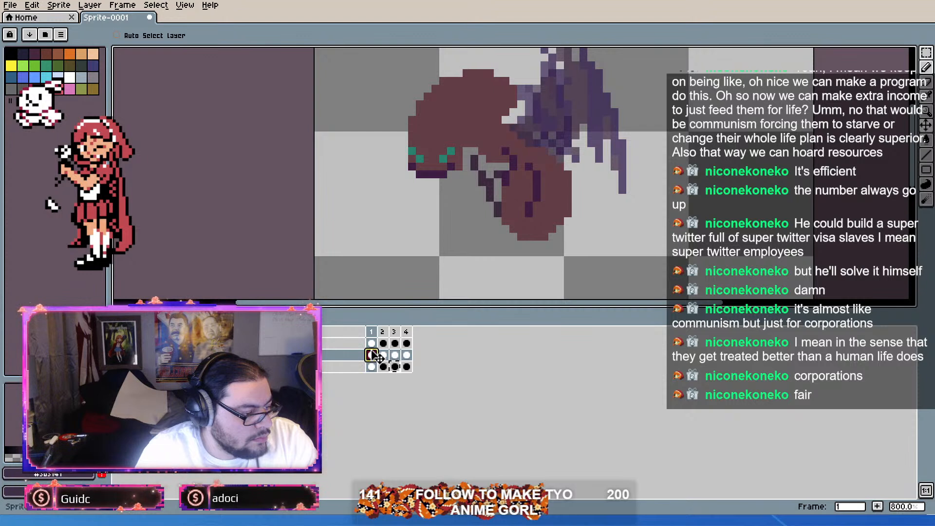
pyautogui.click(385, 355)
pyautogui.hotkey('ctrl', 'y')
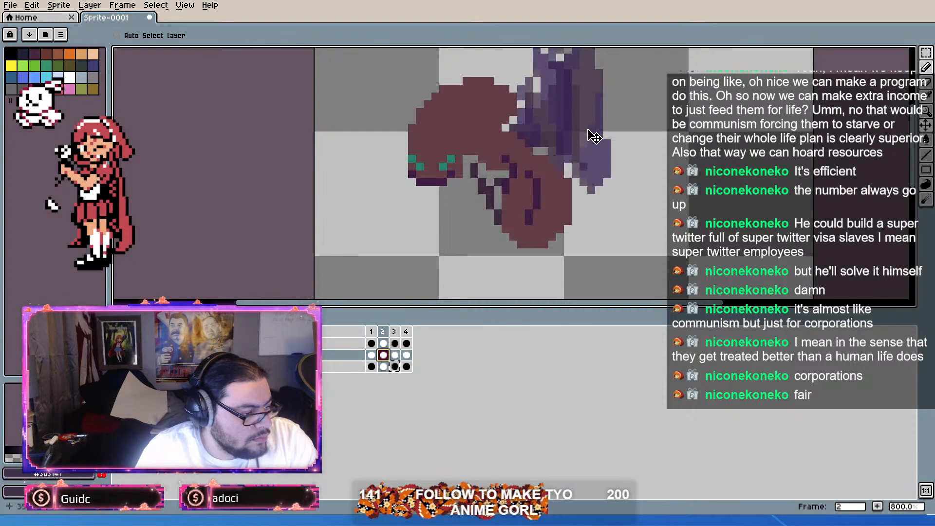
pyautogui.hotkey('ctrl', 'z')
# Step: Shift the body and both wing cels together, down one pixel in frame 2 and two pixels in frame 3
pyautogui.moveTo(385, 342); pyautogui.dragTo(382, 364)
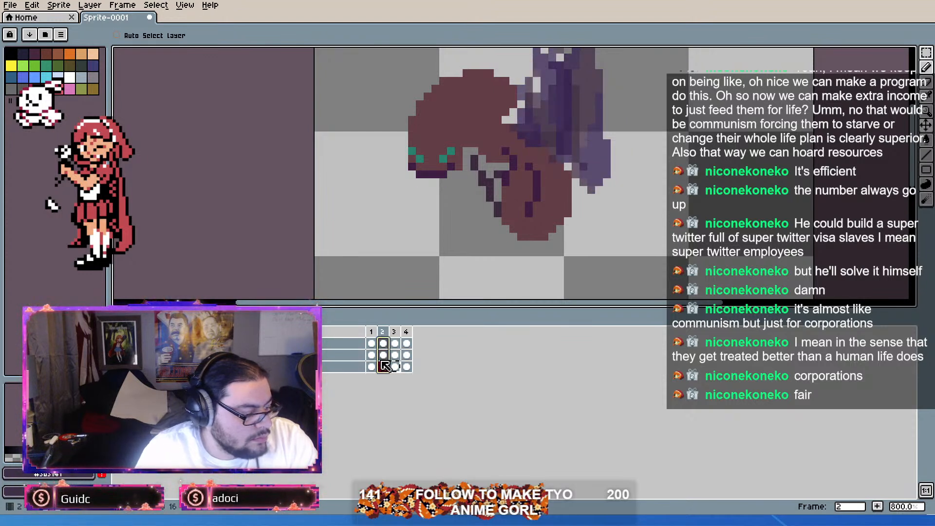
pyautogui.hotkey('ctrl', 'y')
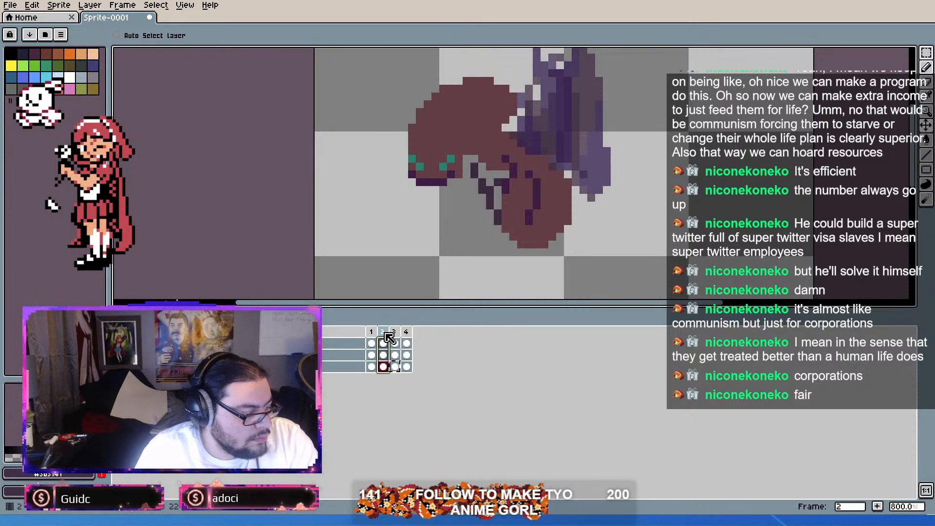
pyautogui.moveTo(397, 343); pyautogui.dragTo(397, 374)
pyautogui.moveTo(553, 180); pyautogui.dragTo(553, 196)
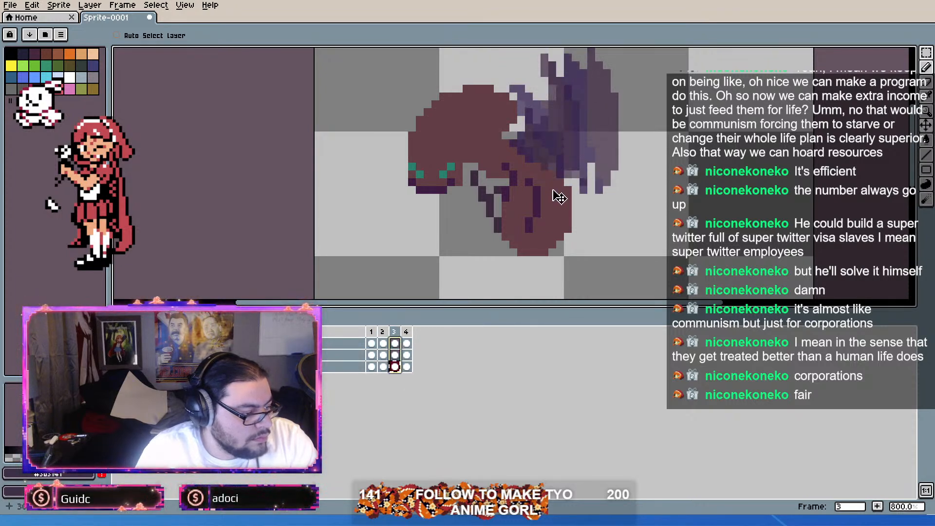
# Step: Duplicate frame 3 and replace the large wing cel in the new frame 4 with a copy of frame 1's
pyautogui.click(408, 344)
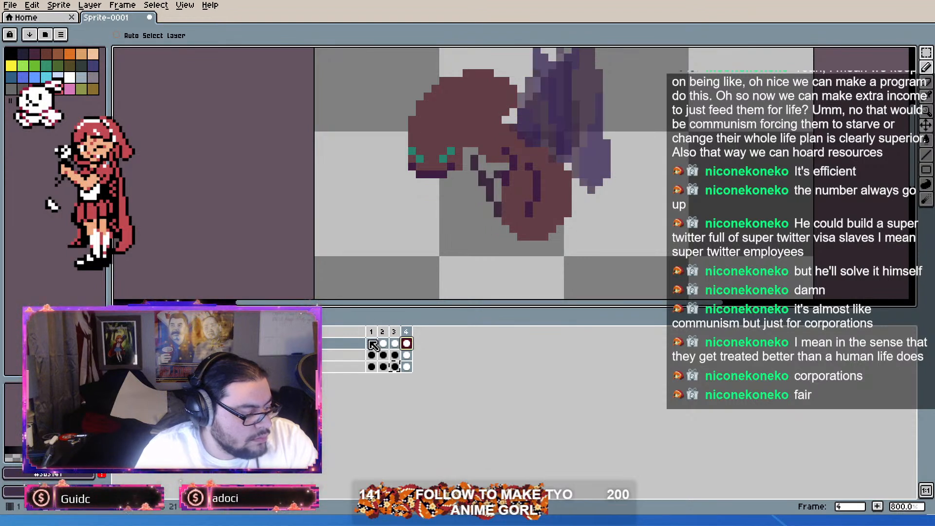
pyautogui.click(395, 342)
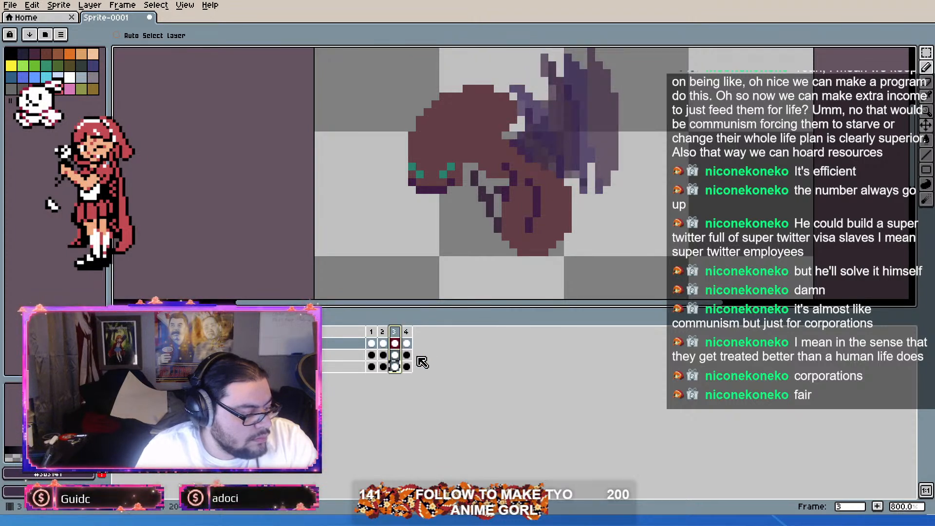
pyautogui.hotkey('alt', 'n')
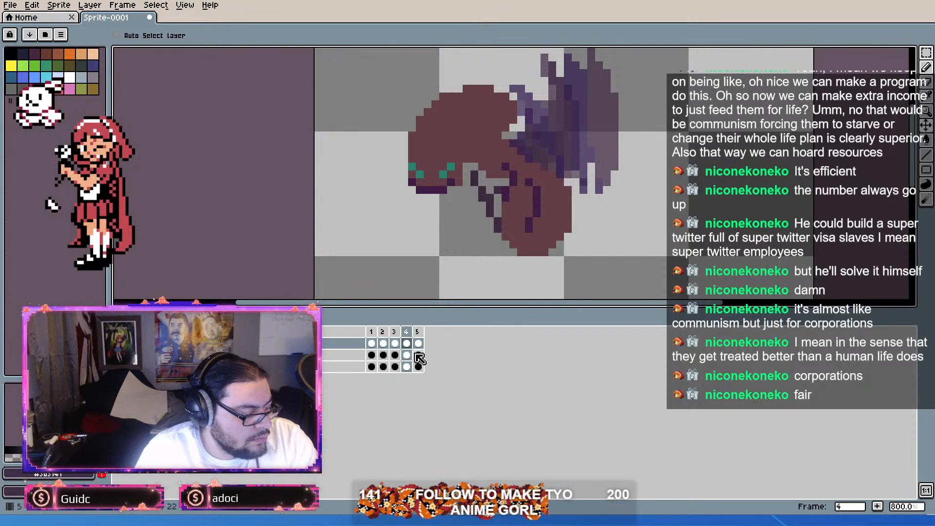
pyautogui.click(374, 344)
pyautogui.click(408, 343)
pyautogui.hotkey('ctrl', 'v')
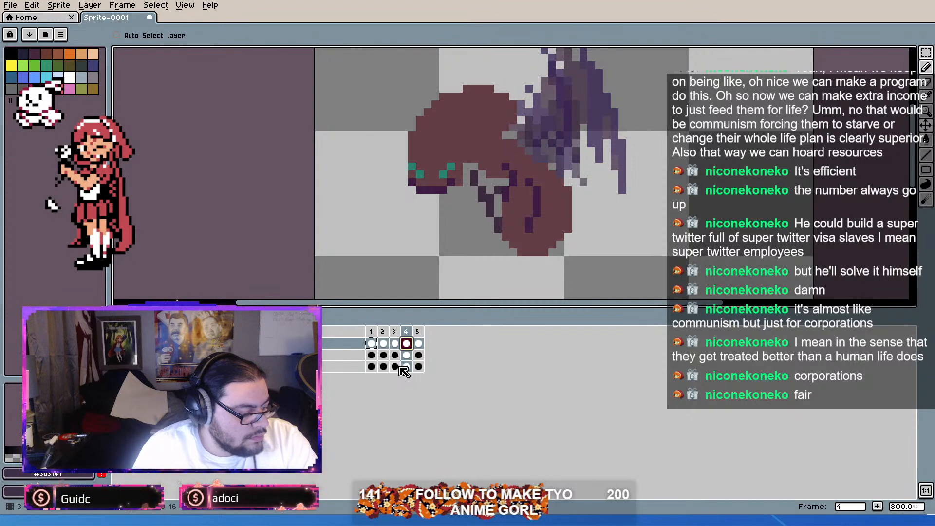
# Step: Review the body bob and wing flap by stepping through the five frames and playing the animation
pyautogui.moveTo(374, 331); pyautogui.dragTo(395, 339)
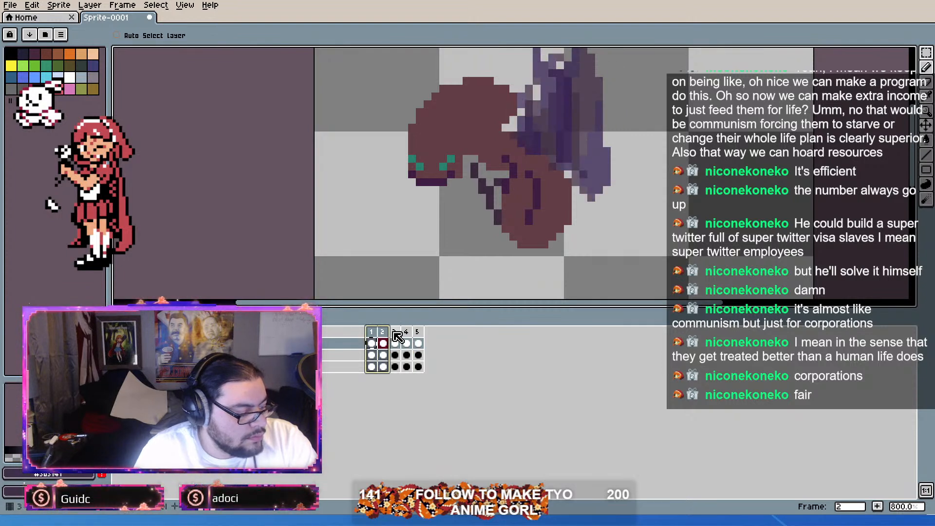
pyautogui.click(397, 333)
pyautogui.click(409, 334)
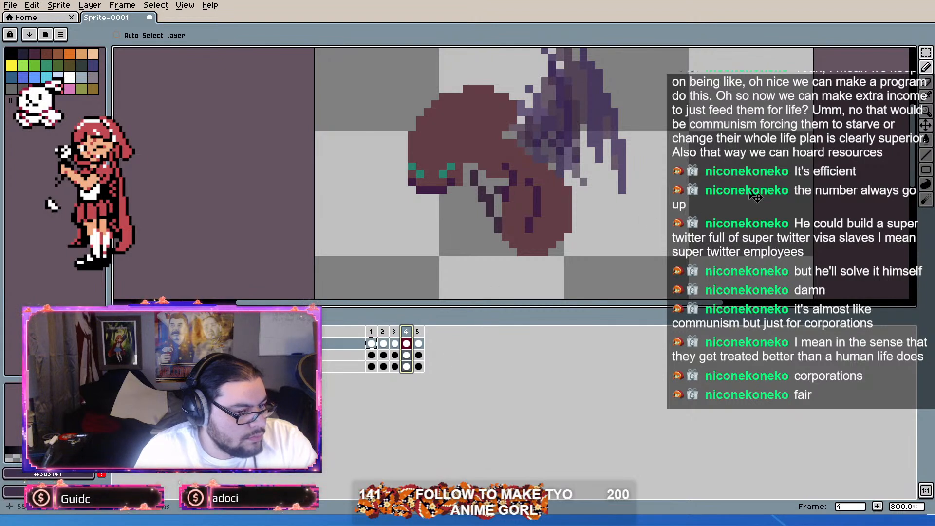
pyautogui.click(420, 332)
pyautogui.moveTo(420, 332); pyautogui.dragTo(363, 329)
pyautogui.press('Return')
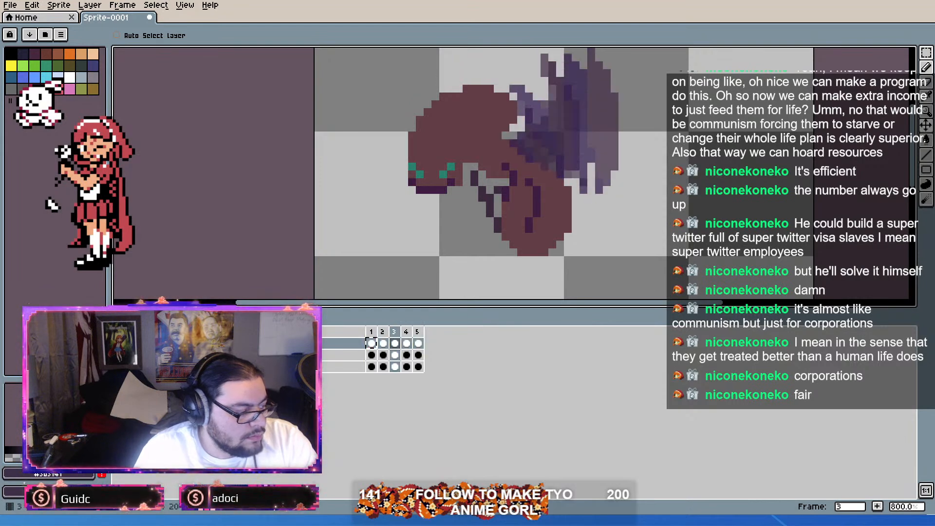
pyautogui.scroll(-2, 327, 233)
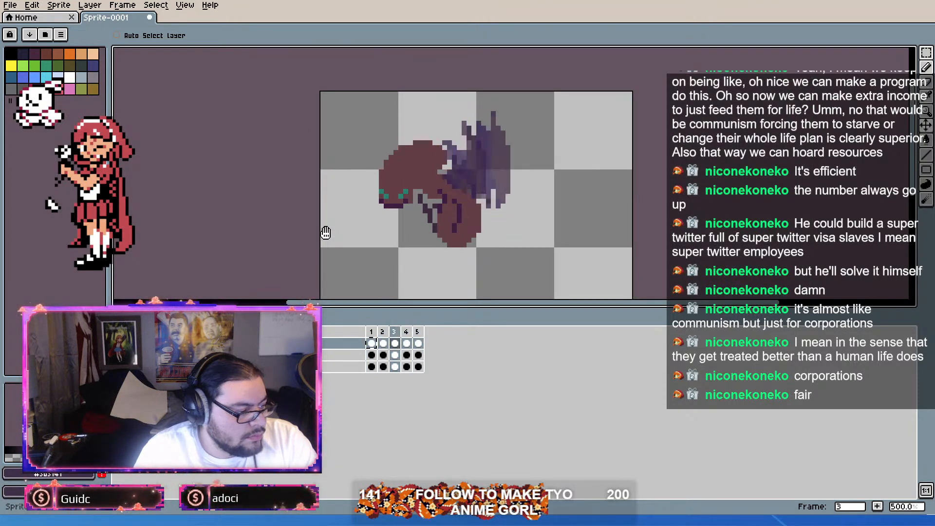
pyautogui.scroll(2, 325, 234)
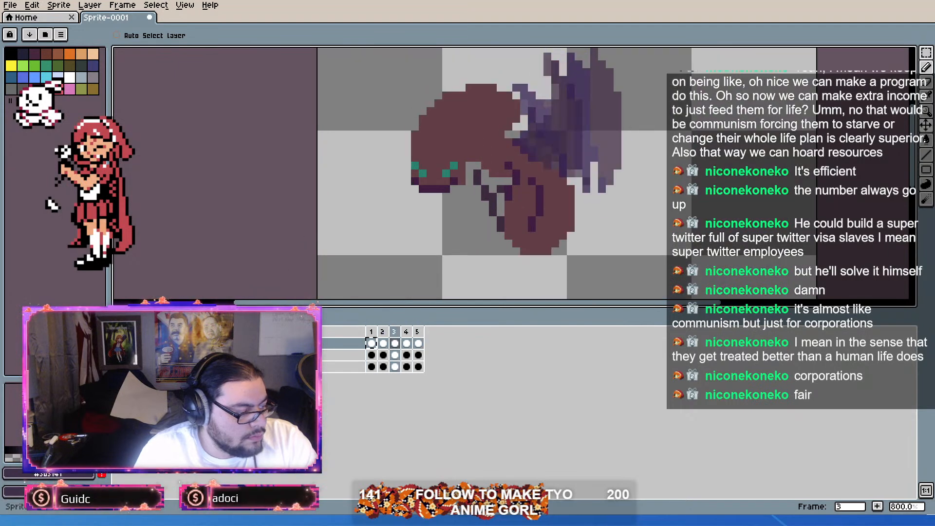
pyautogui.press('Return')
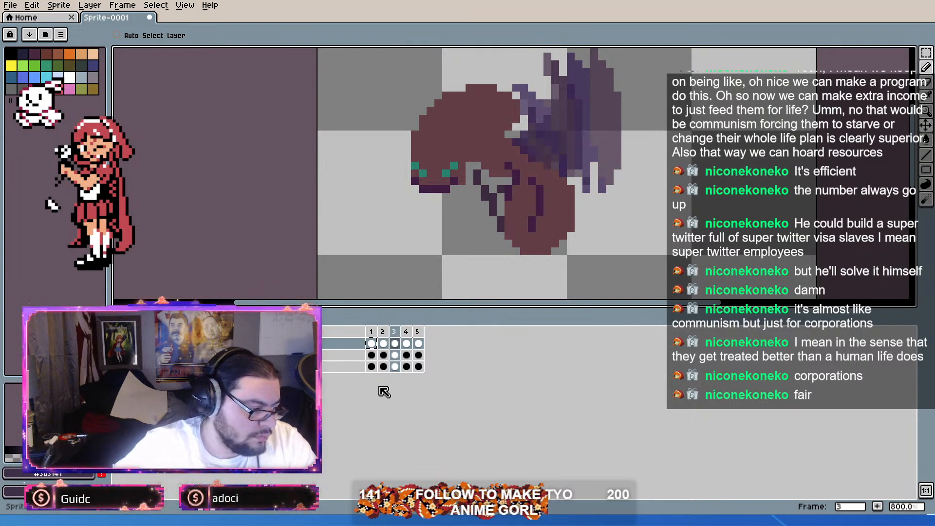
pyautogui.press('Return')
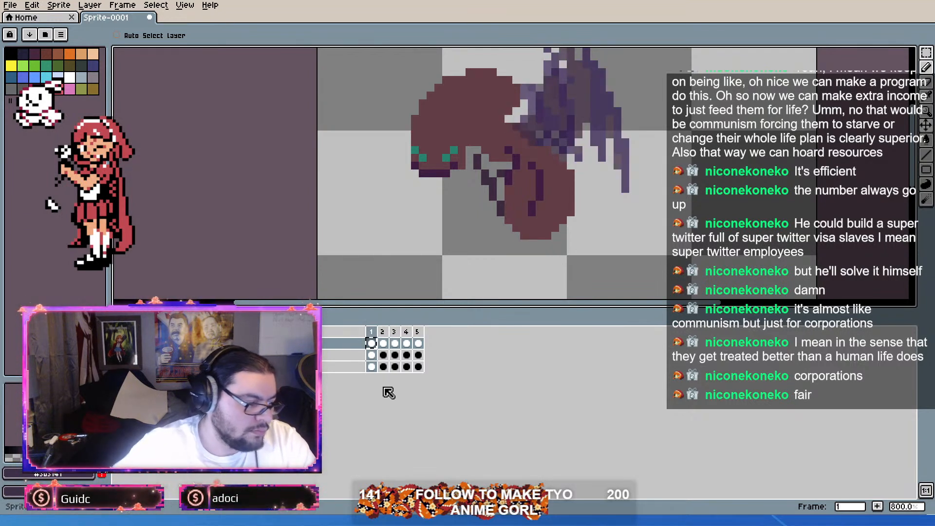
# Step: Extend the tops of the two dark purple leg lines on frame 2's body layer by one pixel
pyautogui.scroll(1, 463, 190)
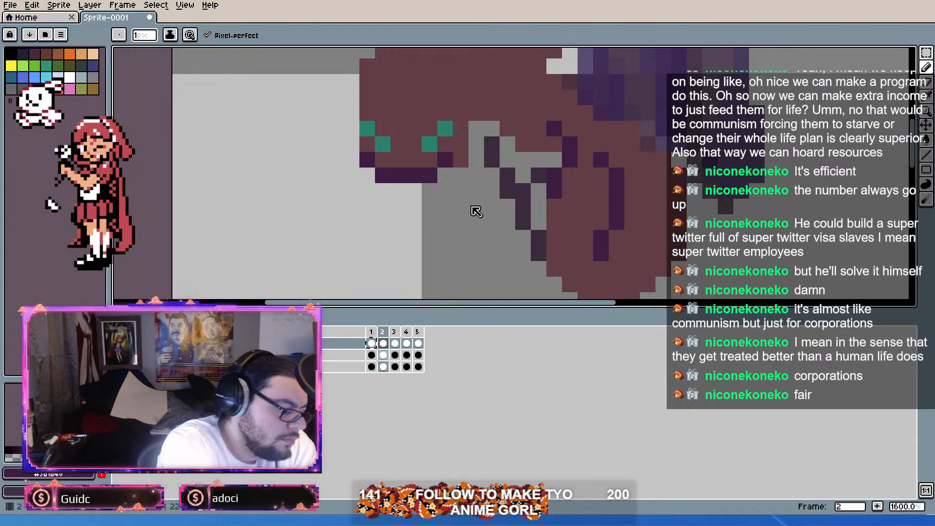
pyautogui.click(383, 355)
pyautogui.keyDown('alt'); pyautogui.click(570, 146); pyautogui.keyUp('alt')
pyautogui.click(570, 128)
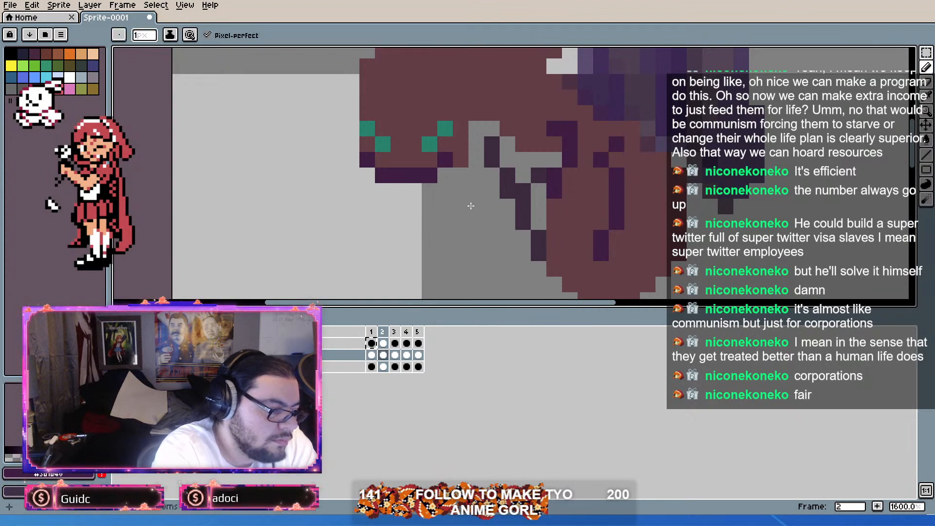
pyautogui.click(616, 160)
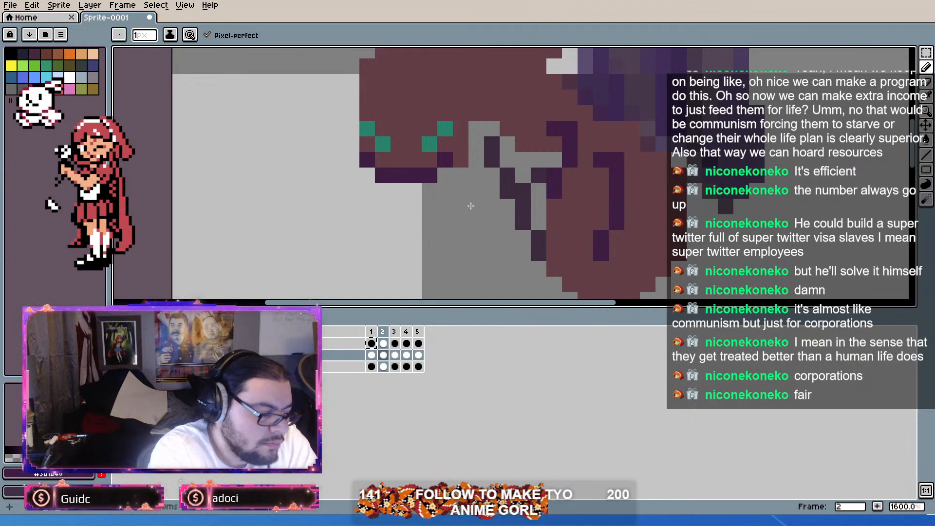
# Step: Sample the body red and paint over the lower pixels of both purple leg lines in frame 2
pyautogui.press('alt')
pyautogui.click(617, 223)
pyautogui.click(601, 238)
pyautogui.click(601, 254)
pyautogui.click(570, 160)
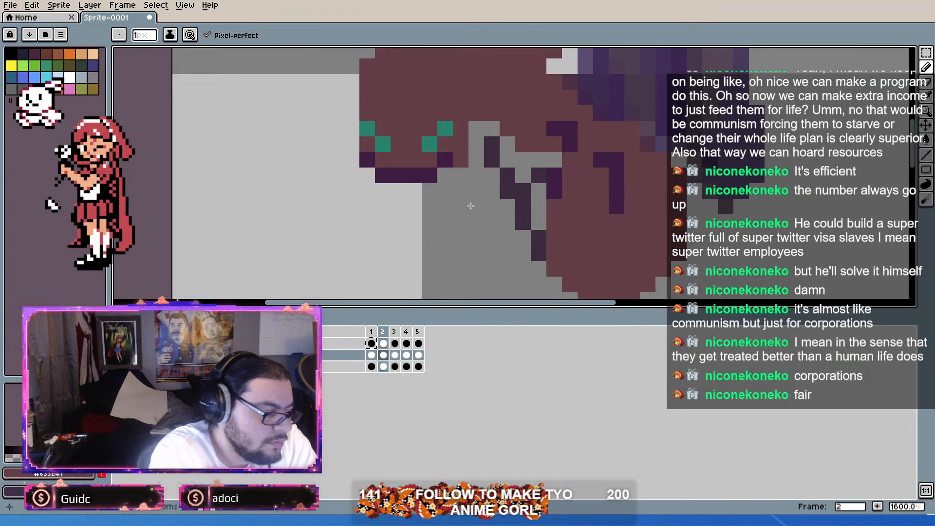
# Step: Redraw the lower bends of frame 2's purple leg lines one pixel higher, undoing misplaced pixels and covering the surplus with body red
pyautogui.click(555, 175)
pyautogui.click(554, 191)
pyautogui.keyDown('alt'); pyautogui.click(570, 145); pyautogui.keyUp('alt')
pyautogui.click(570, 160)
pyautogui.click(554, 175)
pyautogui.click(554, 191)
pyautogui.hotkey('ctrl', 'z')
pyautogui.hotkey('ctrl', 'z')
pyautogui.click(571, 176)
pyautogui.hotkey('ctrl', 'z')
pyautogui.hotkey('ctrl', 'z')
pyautogui.hotkey('ctrl', 'z')
pyautogui.hotkey('ctrl', 'z')
pyautogui.hotkey('ctrl', 'z')
pyautogui.hotkey('ctrl', 'z')
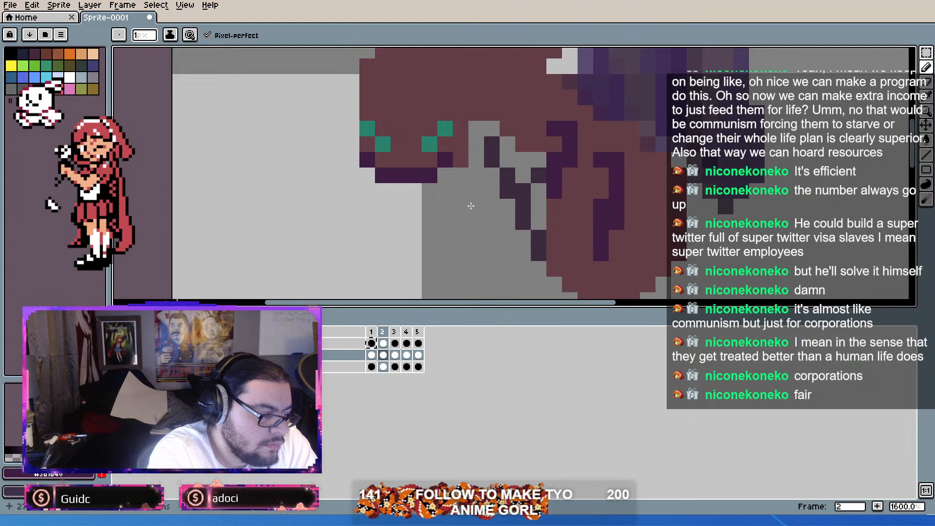
pyautogui.keyDown('alt'); pyautogui.click(570, 191); pyautogui.keyUp('alt')
pyautogui.click(555, 191)
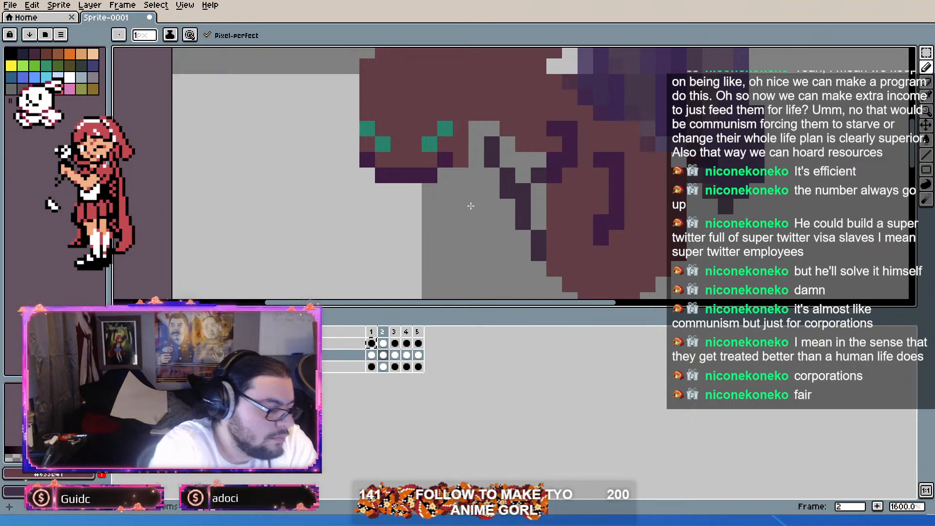
# Step: Raise the thin dark front leg in frame 2 by one pixel, erasing its old pixels, and compare it with frame 3
pyautogui.keyDown('alt'); pyautogui.click(523, 191); pyautogui.keyUp('alt')
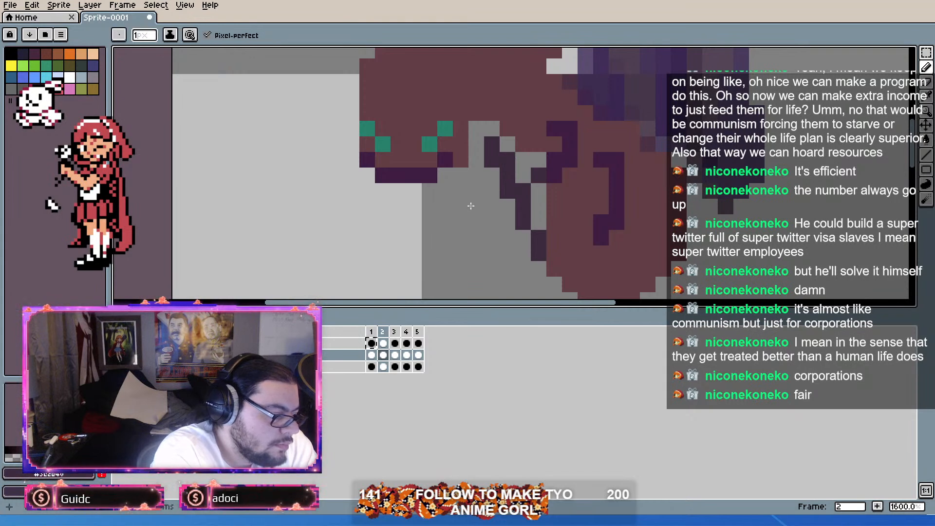
pyautogui.click(492, 129)
pyautogui.rightClick(508, 191)
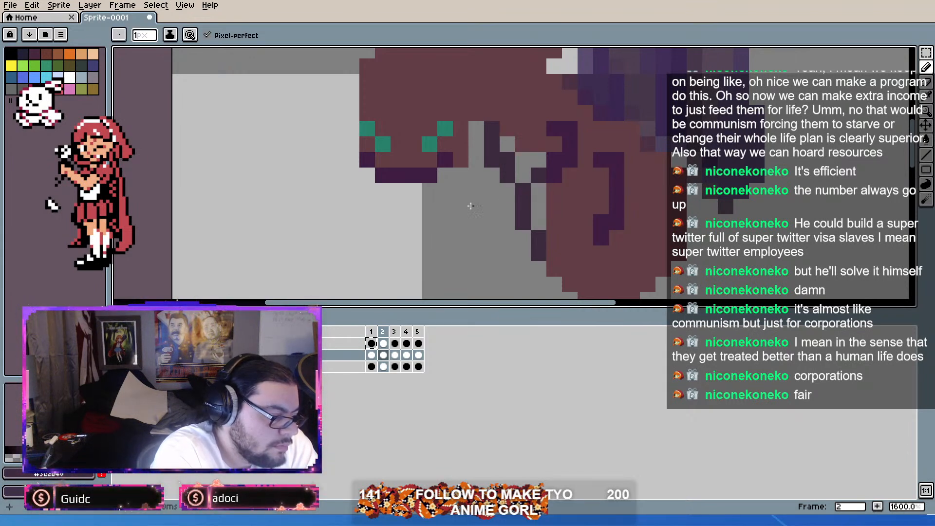
pyautogui.click(524, 176)
pyautogui.click(539, 222)
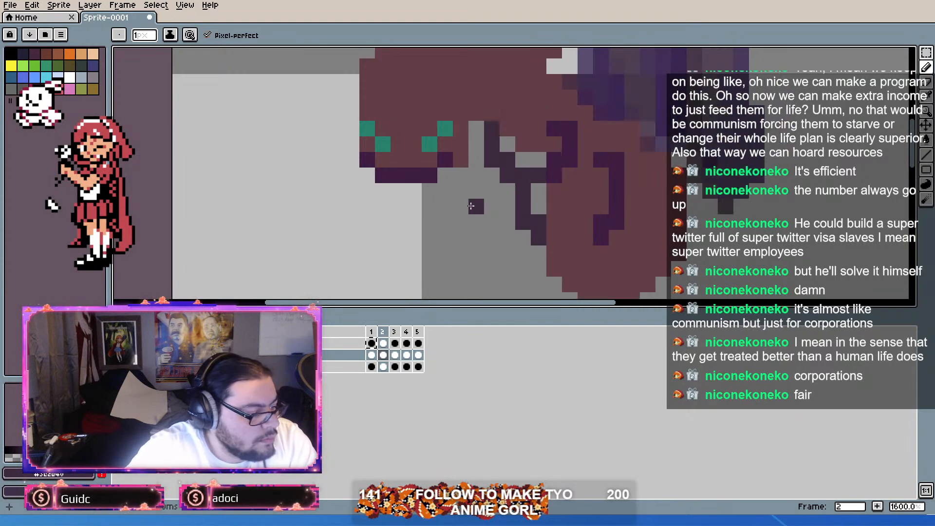
pyautogui.press('Right')
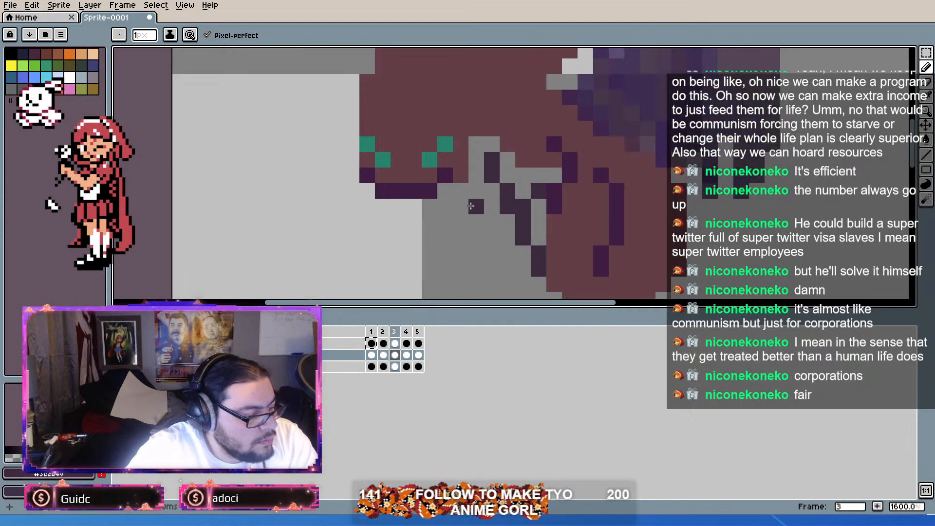
pyautogui.press('Left')
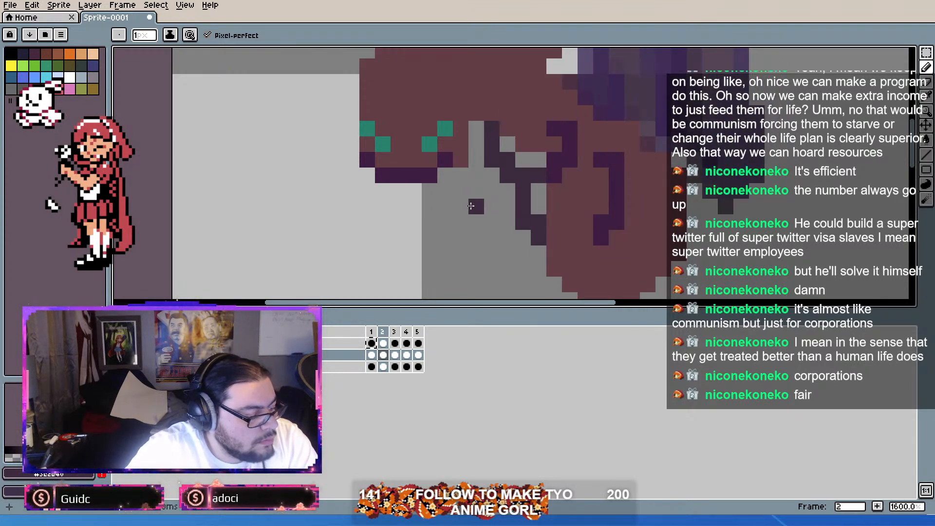
pyautogui.press('Right')
pyautogui.press('Left')
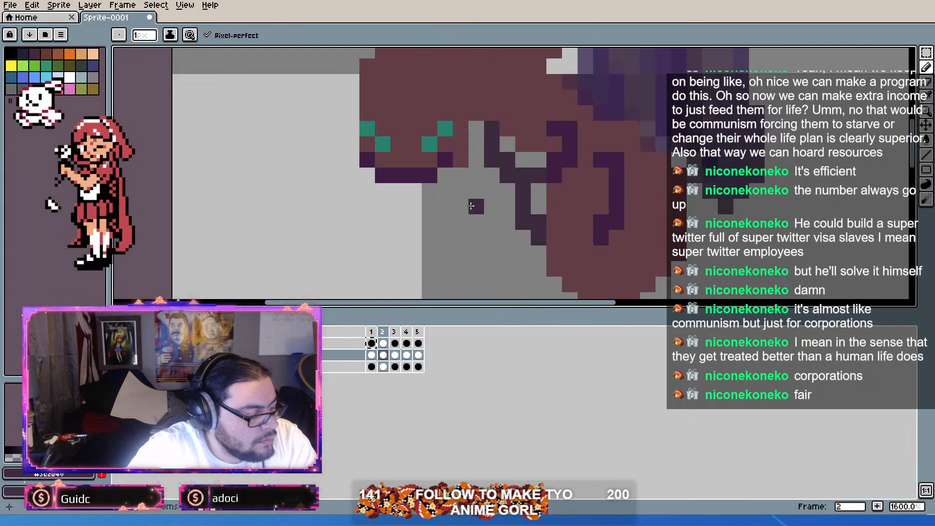
# Step: Copy frame 2's body cel over frame 3's body cel and move it down one pixel
pyautogui.click(397, 357)
pyautogui.hotkey('ctrl', 'v')
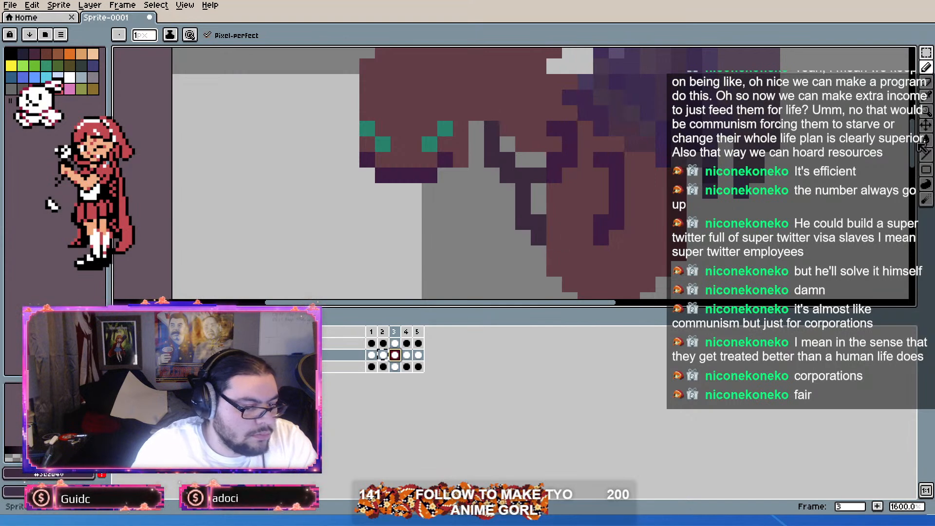
pyautogui.click(926, 131)
pyautogui.moveTo(758, 198); pyautogui.dragTo(758, 206)
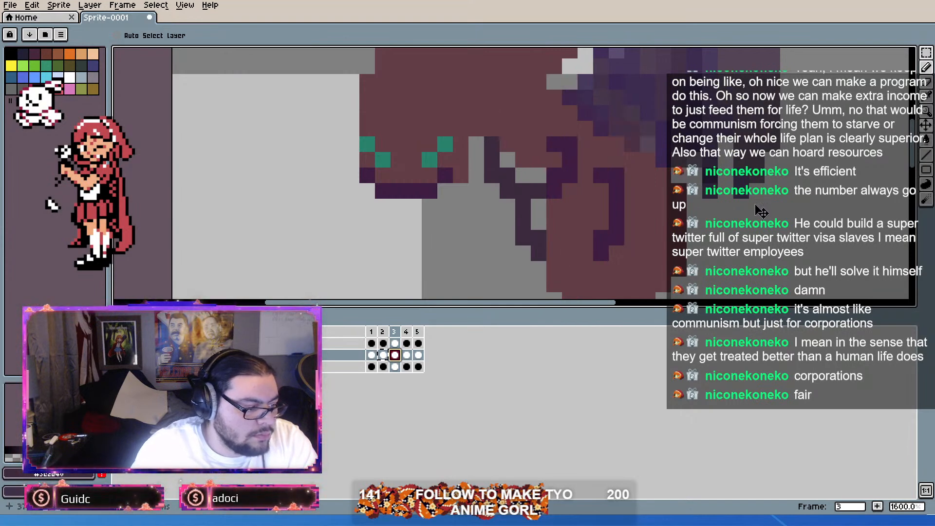
# Step: Lower the bottom bends of the purple leg lines on frame 5's body layer by one pixel, covering surplus pixels with body red
pyautogui.click(408, 356)
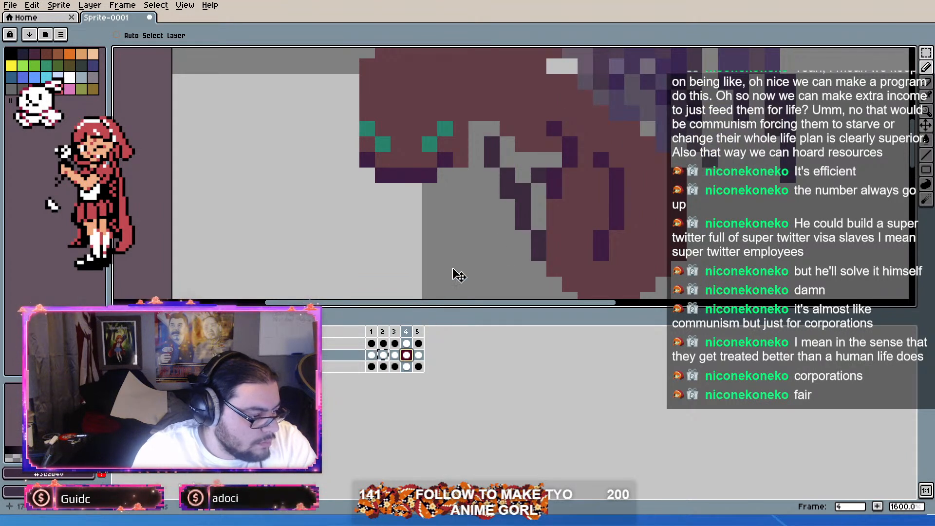
pyautogui.click(418, 357)
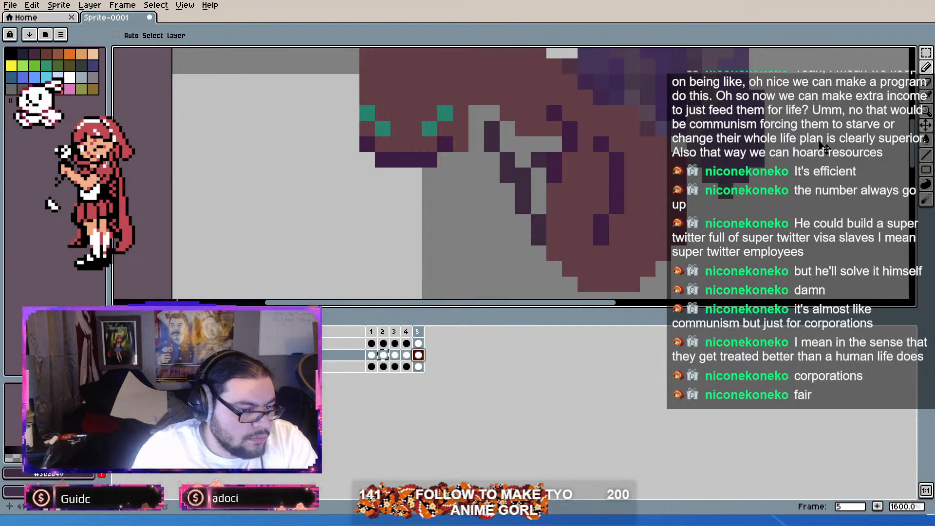
pyautogui.keyDown('alt'); pyautogui.click(621, 186); pyautogui.keyUp('alt')
pyautogui.click(926, 68)
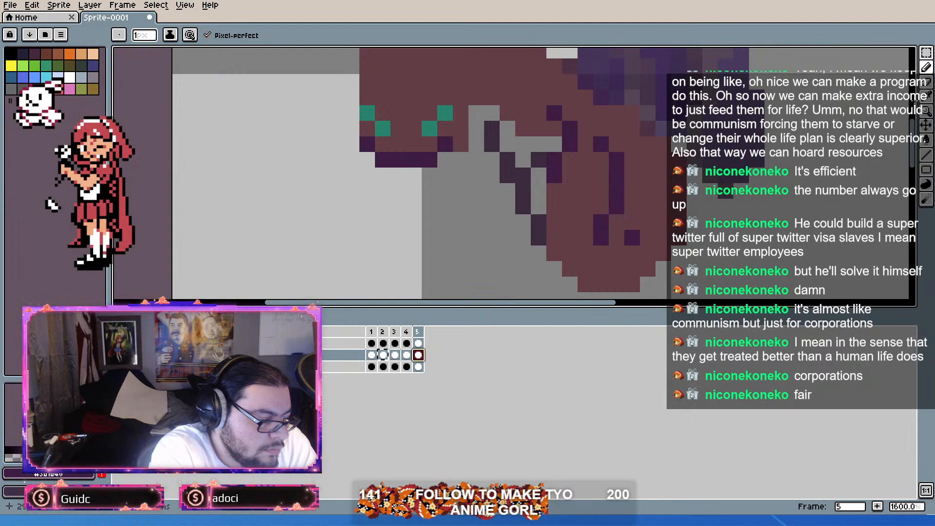
pyautogui.click(617, 222)
pyautogui.click(602, 253)
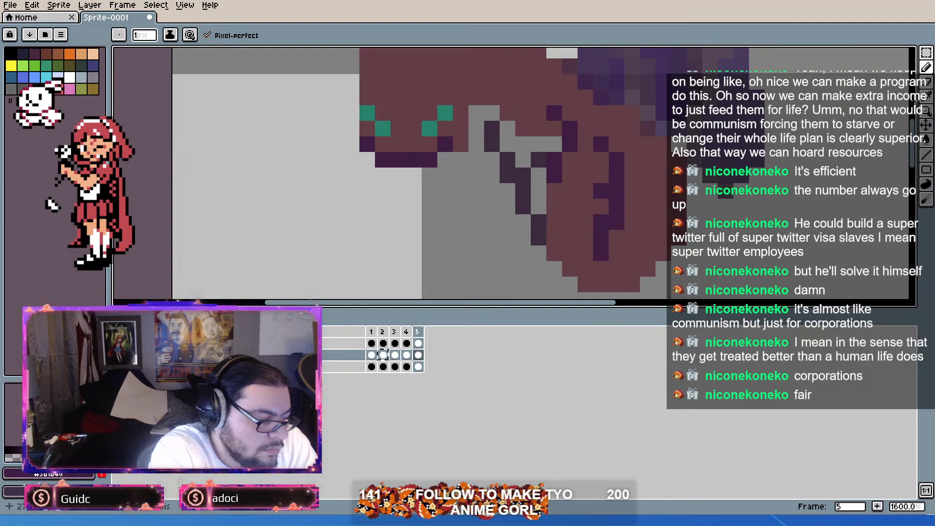
pyautogui.rightClick(555, 160)
pyautogui.rightClick(601, 222)
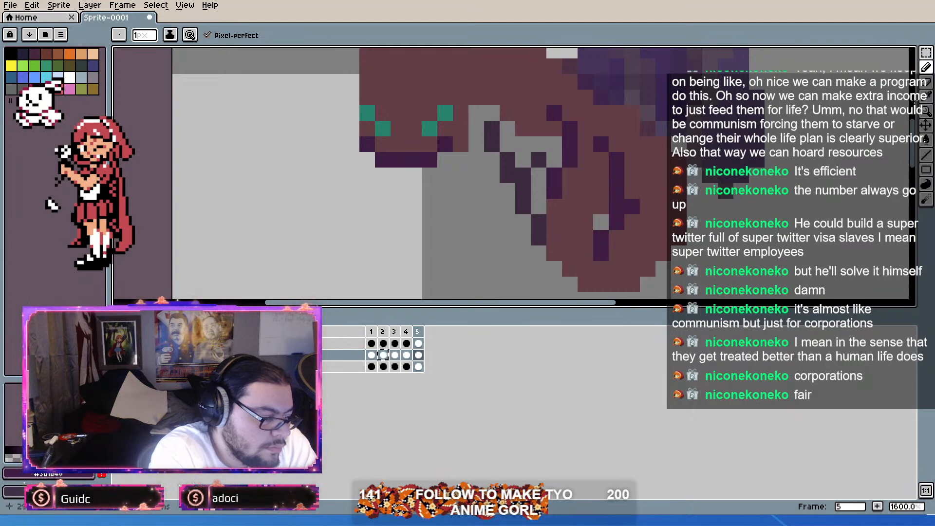
pyautogui.keyDown('alt'); pyautogui.click(633, 206); pyautogui.keyUp('alt')
pyautogui.click(601, 222)
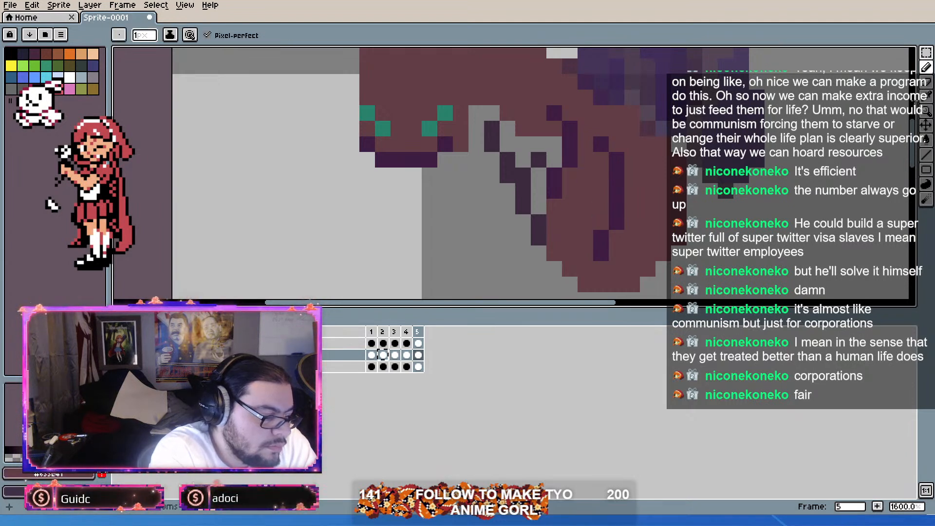
# Step: Play the animation to check the leg movement across frames 2 to 5
pyautogui.click(371, 332)
pyautogui.moveTo(382, 333); pyautogui.dragTo(418, 333)
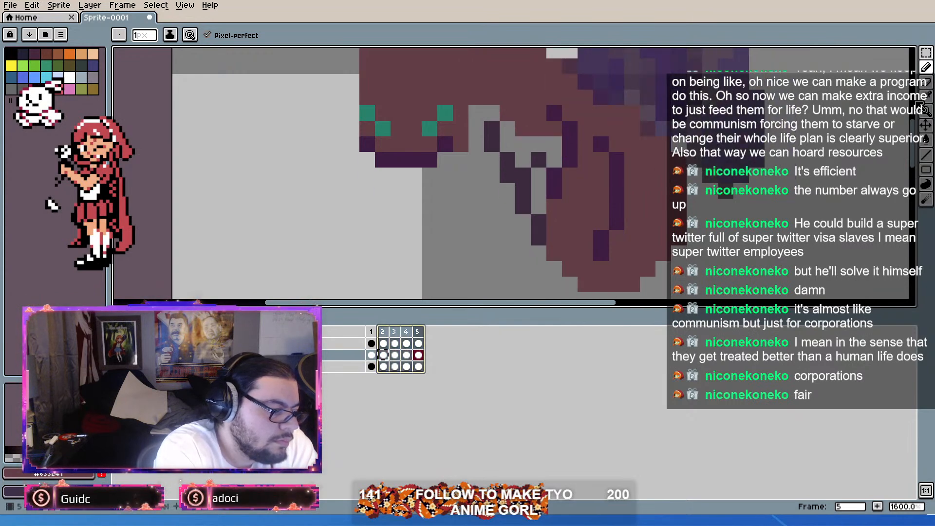
pyautogui.click(554, 160)
pyautogui.hotkey('ctrl', 'z')
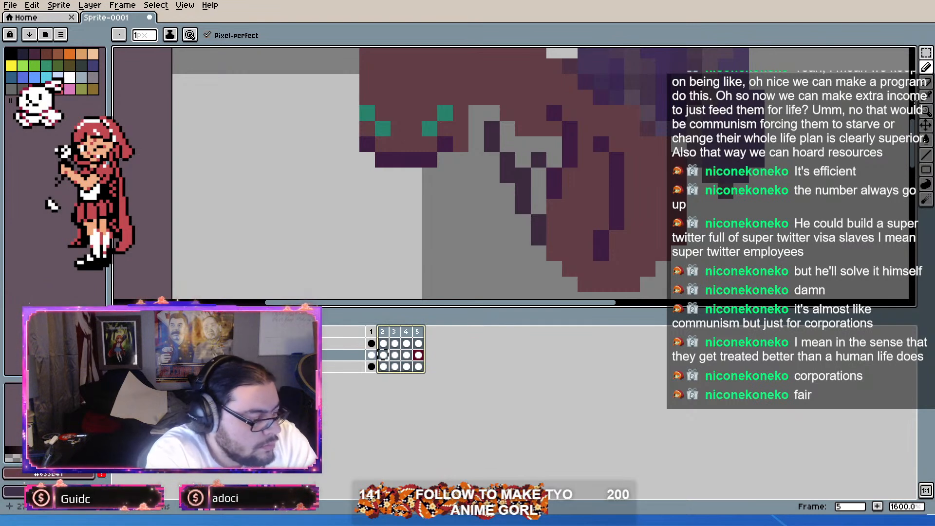
pyautogui.press('Return')
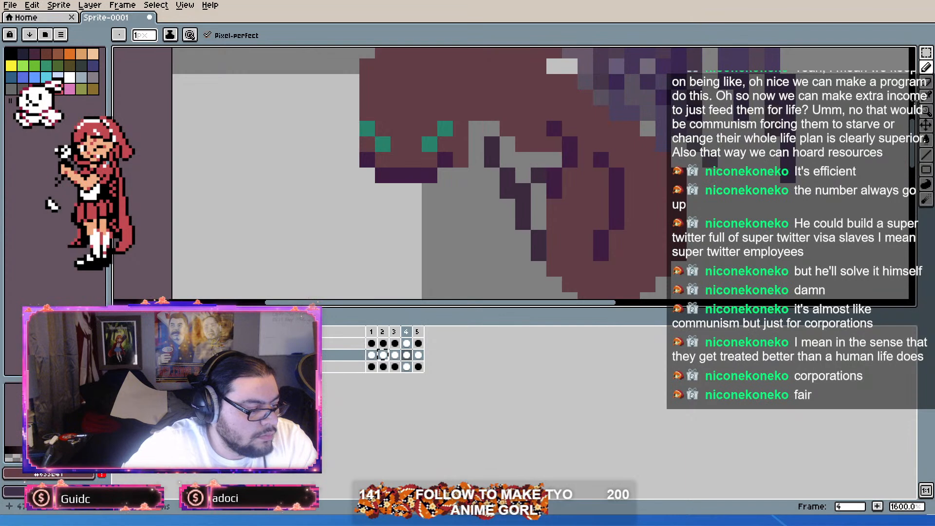
# Step: Sample the dark leg colour and redraw the thin front leg in frame 5 one pixel lower, erasing its surplus upper pixel
pyautogui.press('alt')
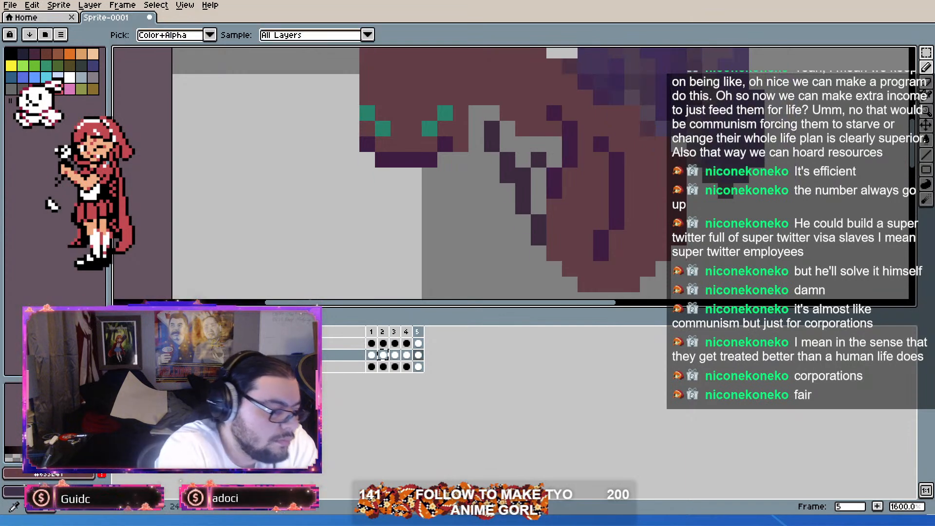
pyautogui.press('alt')
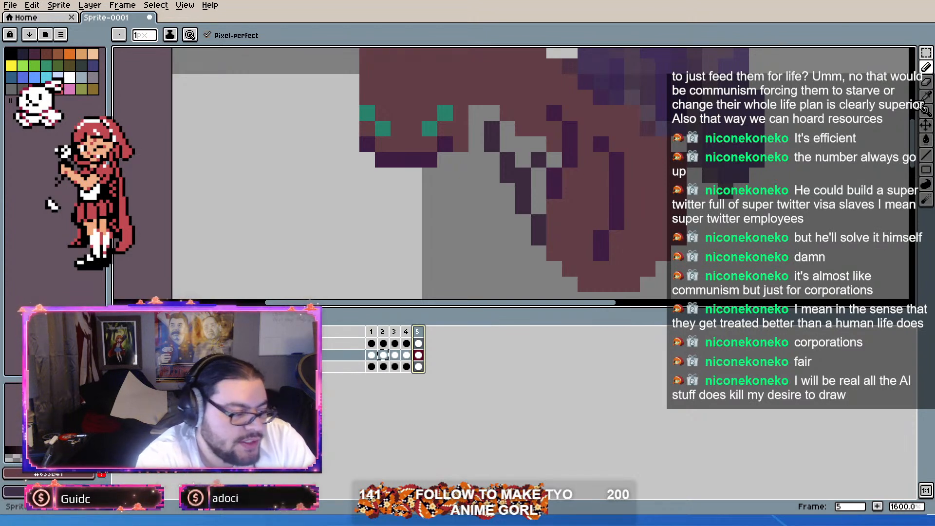
pyautogui.keyDown('alt'); pyautogui.click(538, 238); pyautogui.keyUp('alt')
pyautogui.click(538, 253)
pyautogui.click(523, 223)
pyautogui.click(492, 160)
pyautogui.click(508, 190)
pyautogui.click(925, 96)
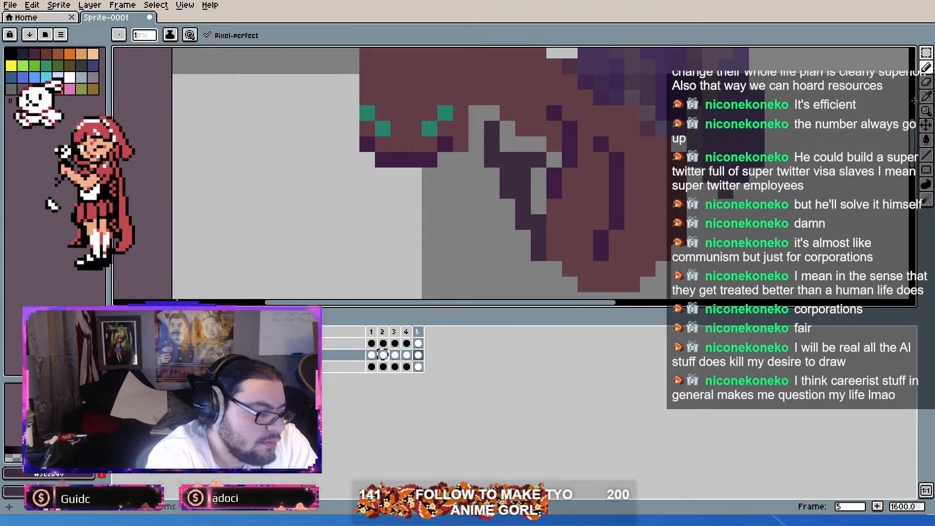
pyautogui.rightClick(508, 160)
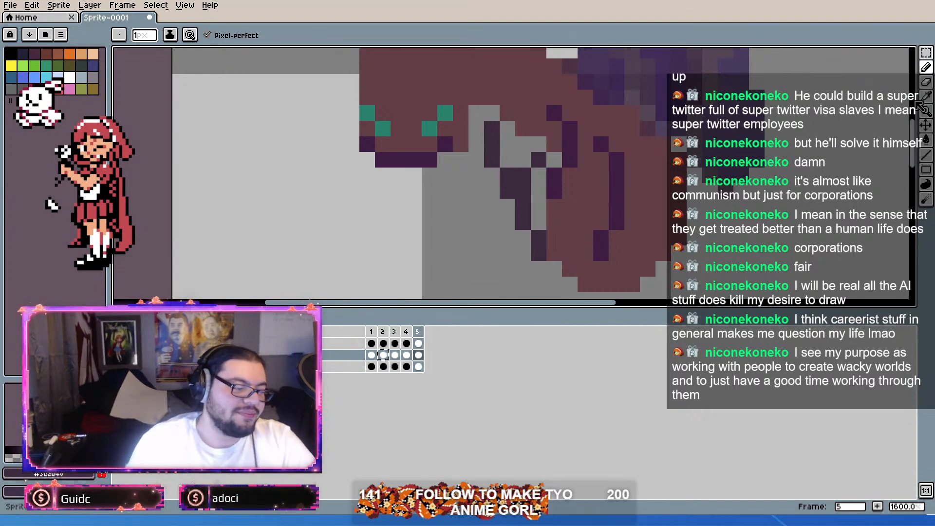
# Step: Compare the ant's pose in frames 1, 2 and 5 and play the whole animation from frame 1
pyautogui.scroll(-4, 503, 259)
pyautogui.scroll(5, 503, 259)
pyautogui.scroll(-5, 503, 259)
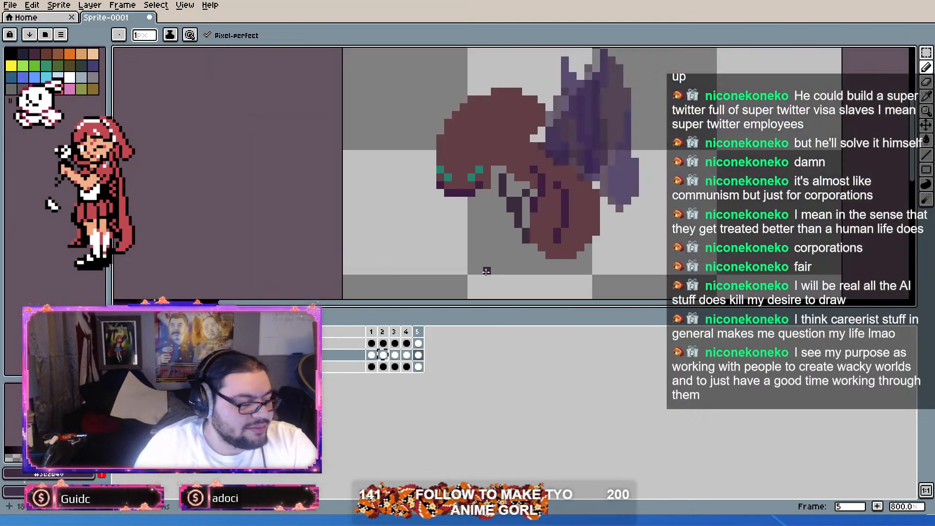
pyautogui.scroll(2, 484, 267)
pyautogui.moveTo(374, 332); pyautogui.dragTo(393, 339)
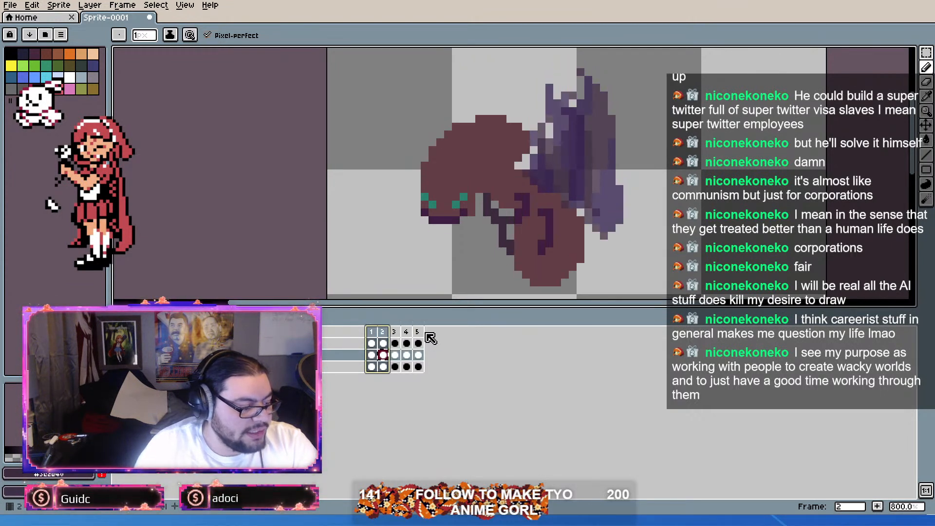
pyautogui.click(420, 334)
pyautogui.click(376, 332)
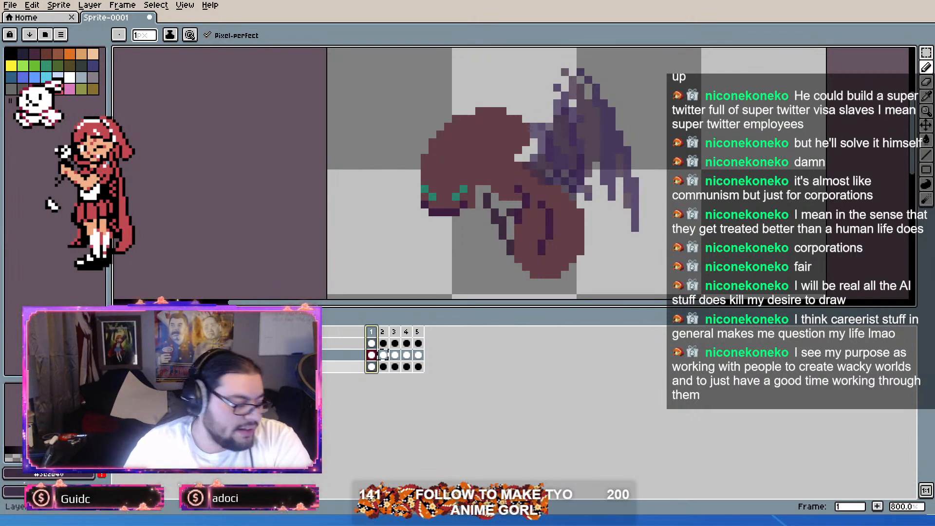
pyautogui.press('Return')
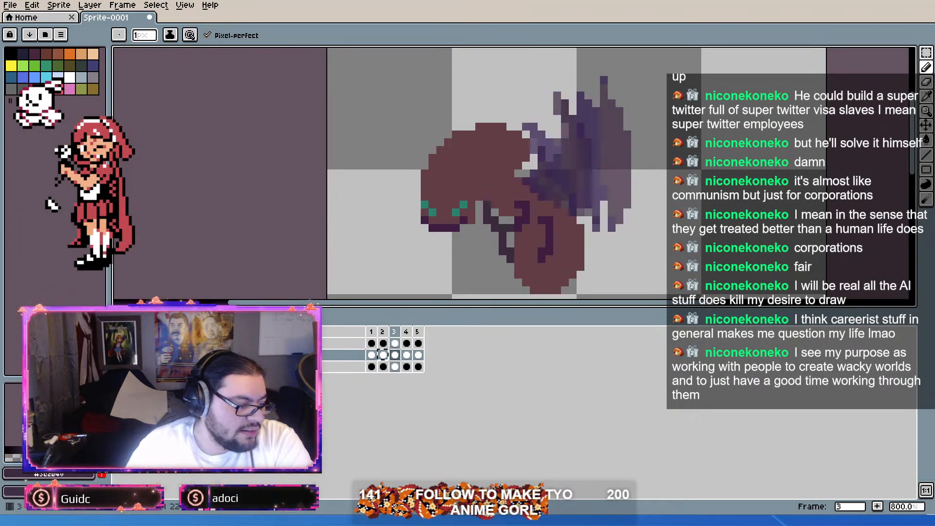
# Step: Select a rectangle enclosing the whole ant and its wings and crop the sprite canvas to it
pyautogui.scroll(-2, 413, 191)
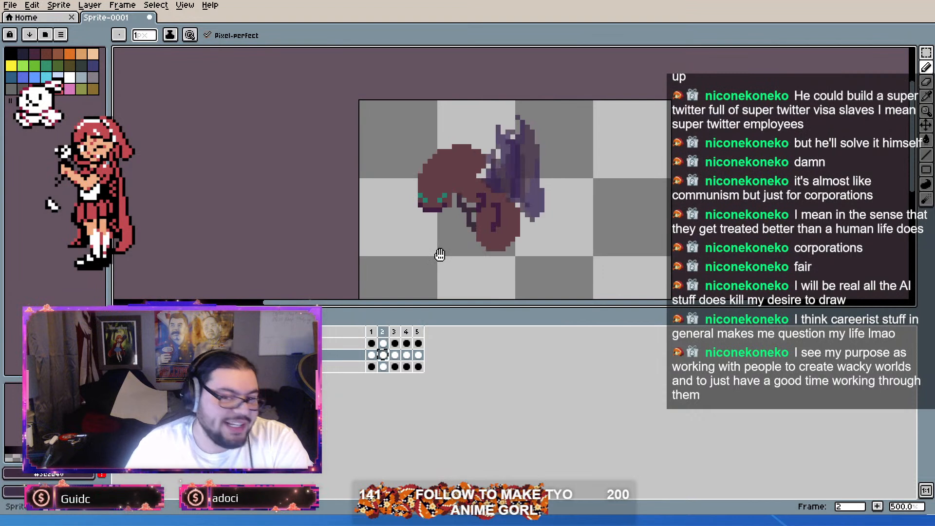
pyautogui.moveTo(526, 230); pyautogui.dragTo(534, 167)
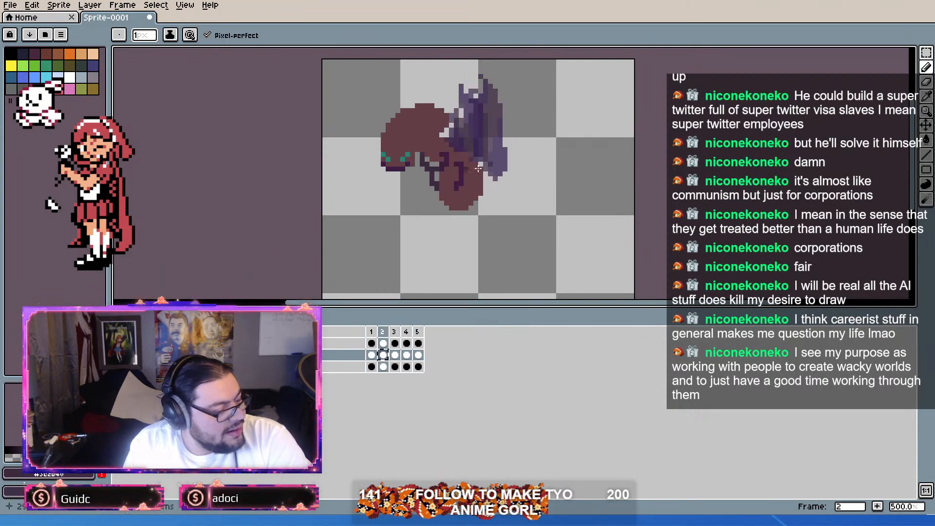
pyautogui.click(926, 53)
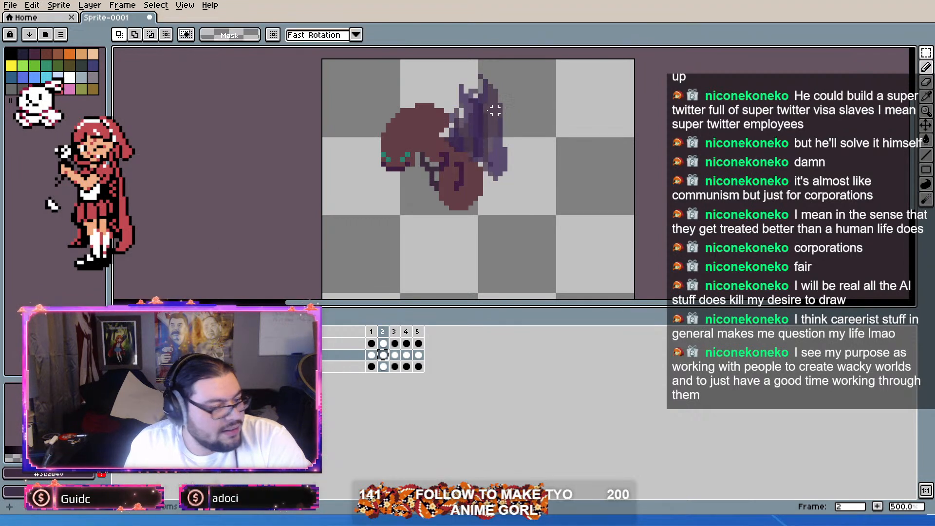
pyautogui.moveTo(352, 61); pyautogui.dragTo(510, 212)
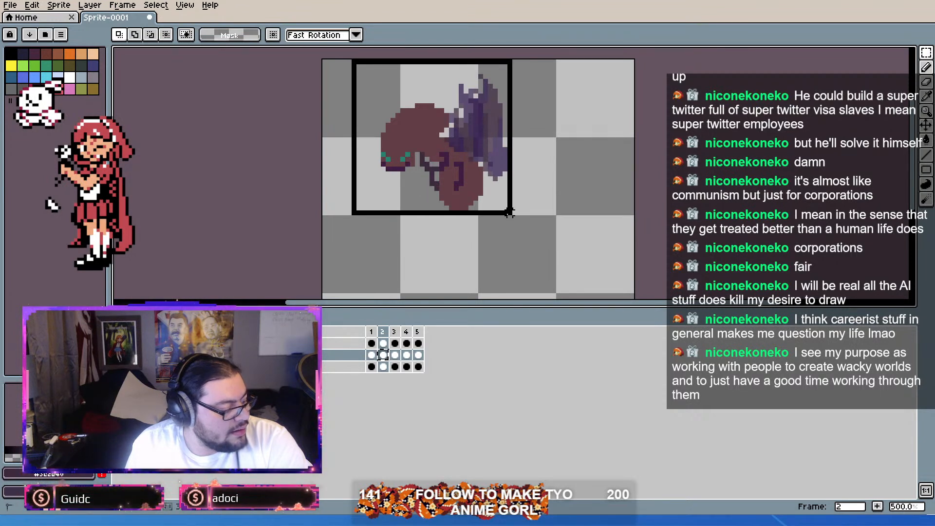
pyautogui.moveTo(510, 213); pyautogui.dragTo(513, 216)
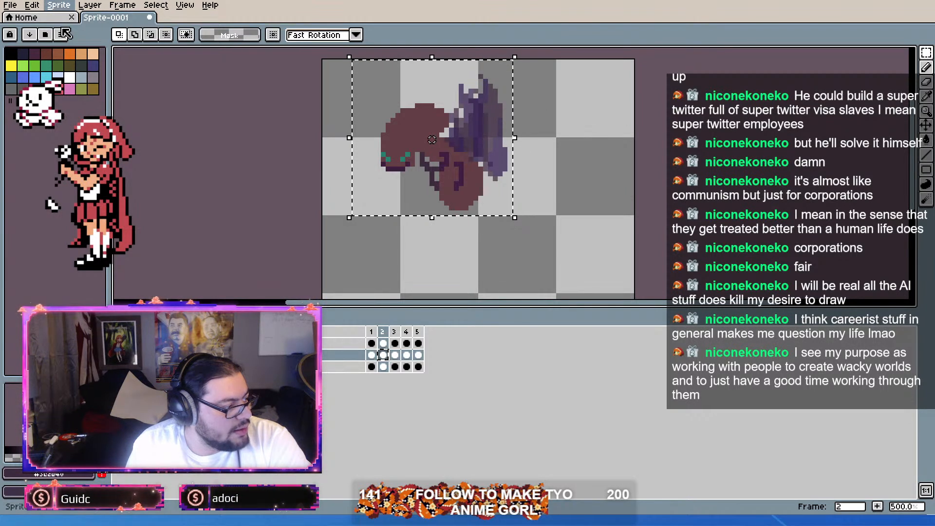
pyautogui.click(77, 95)
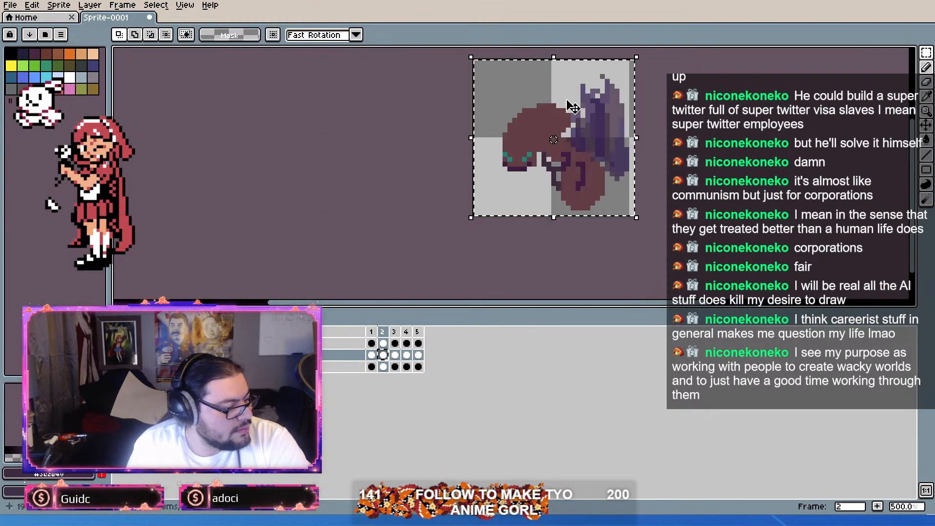
# Step: Select every cel on all layers and frames and move the artwork about 3 pixels left and 1 pixel up
pyautogui.moveTo(626, 167); pyautogui.dragTo(602, 190)
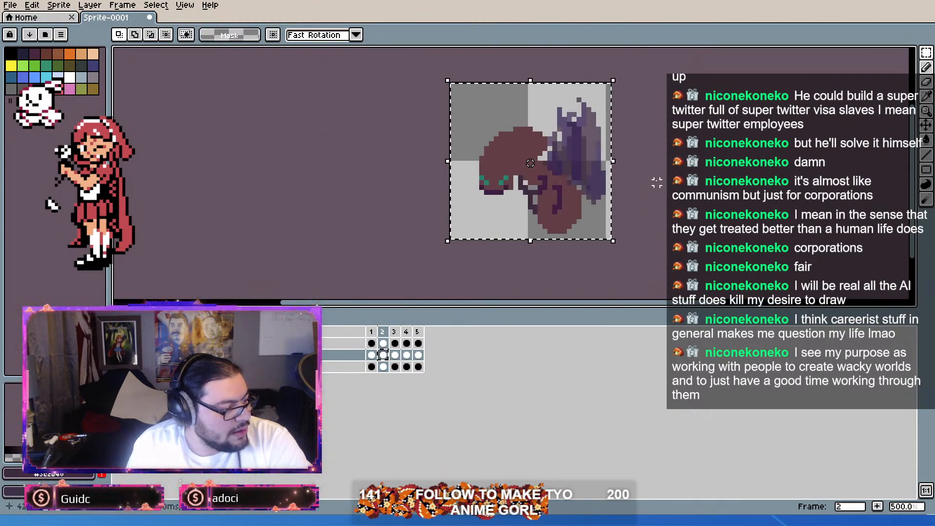
pyautogui.click(419, 367)
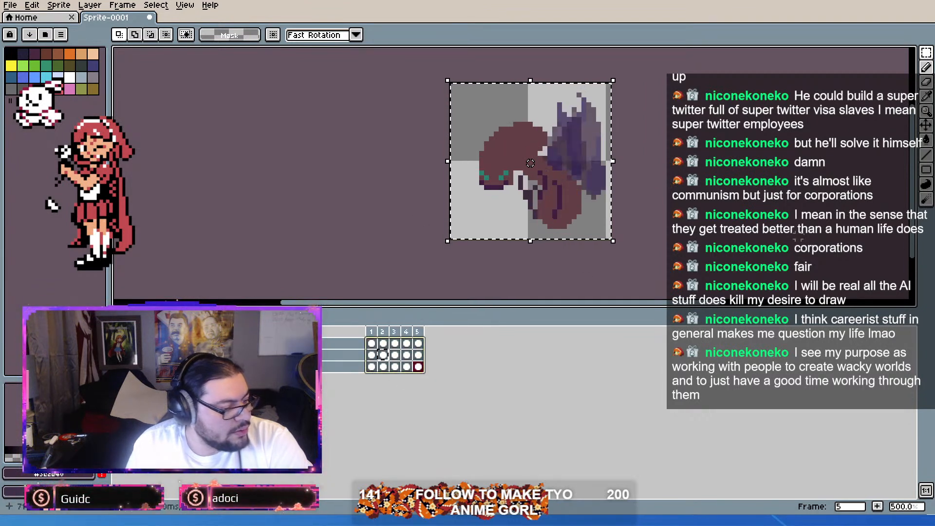
pyautogui.click(926, 125)
pyautogui.moveTo(568, 205); pyautogui.dragTo(557, 198)
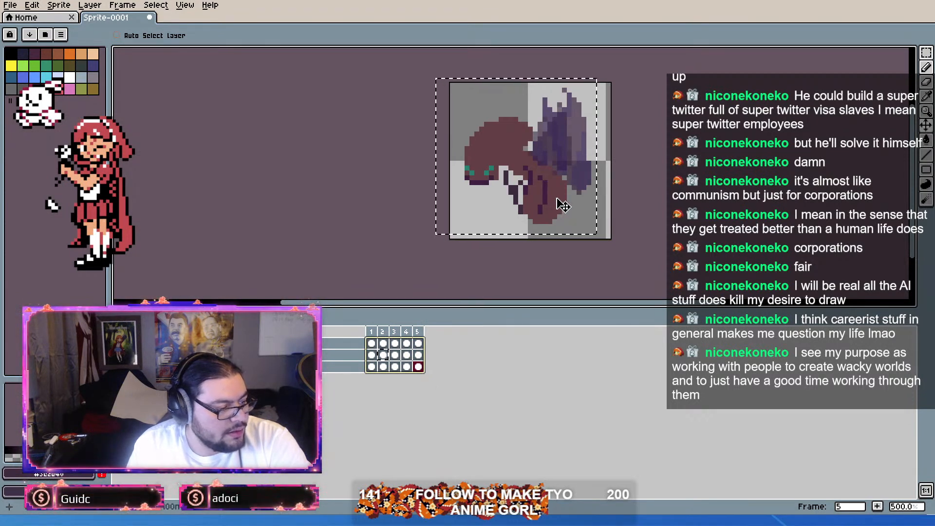
# Step: Select the canvas without its surplus right-hand column and crop the sprite to that square area
pyautogui.click(927, 52)
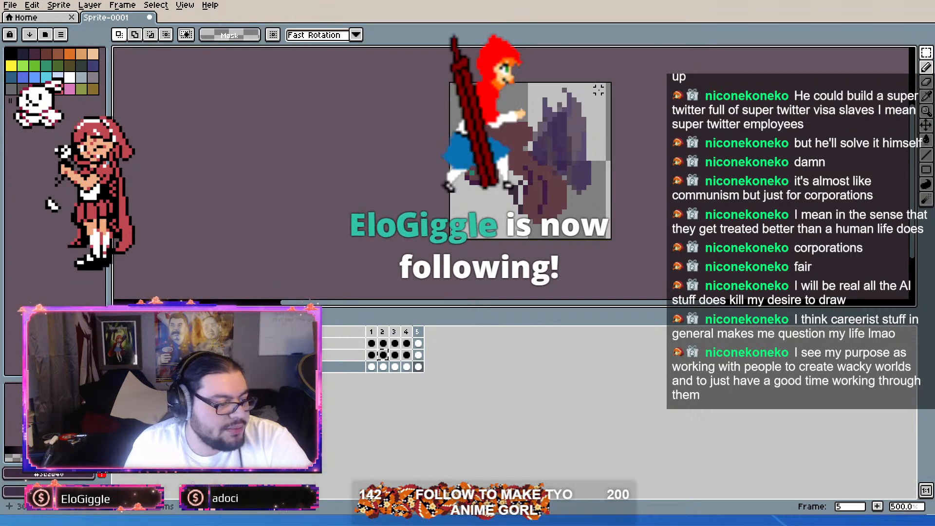
pyautogui.moveTo(603, 86); pyautogui.dragTo(448, 240)
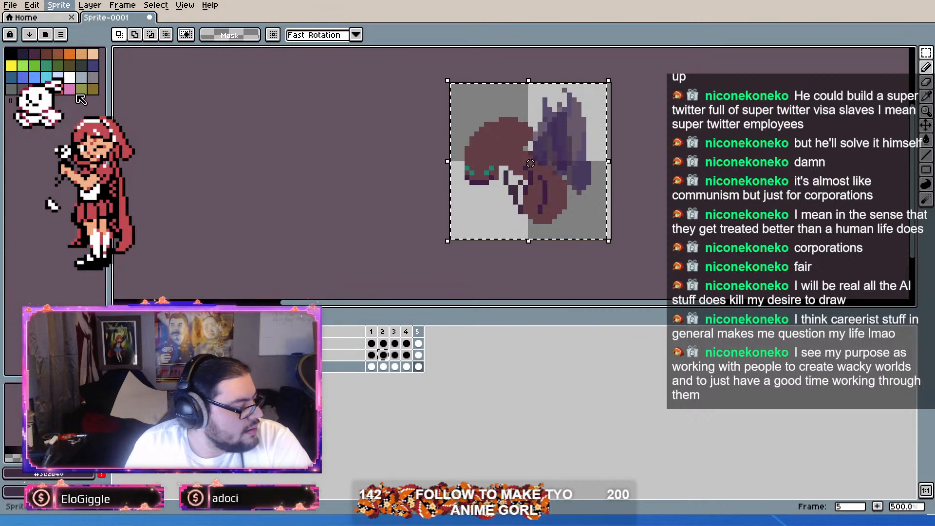
pyautogui.press('Right')
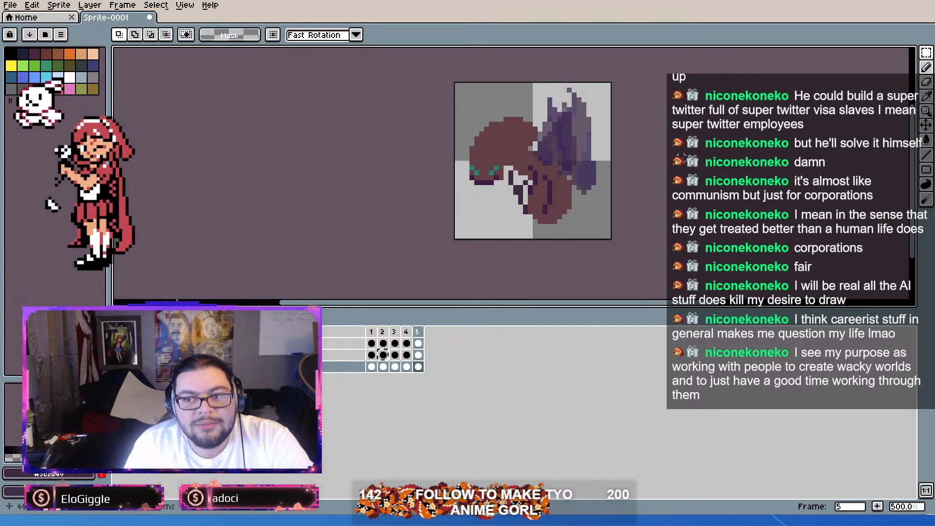
# Step: Play the cropped animation from frame 1 and save the sprite under a file name starting with "Baccamite_"
pyautogui.scroll(1, 583, 183)
pyautogui.scroll(-1, 583, 183)
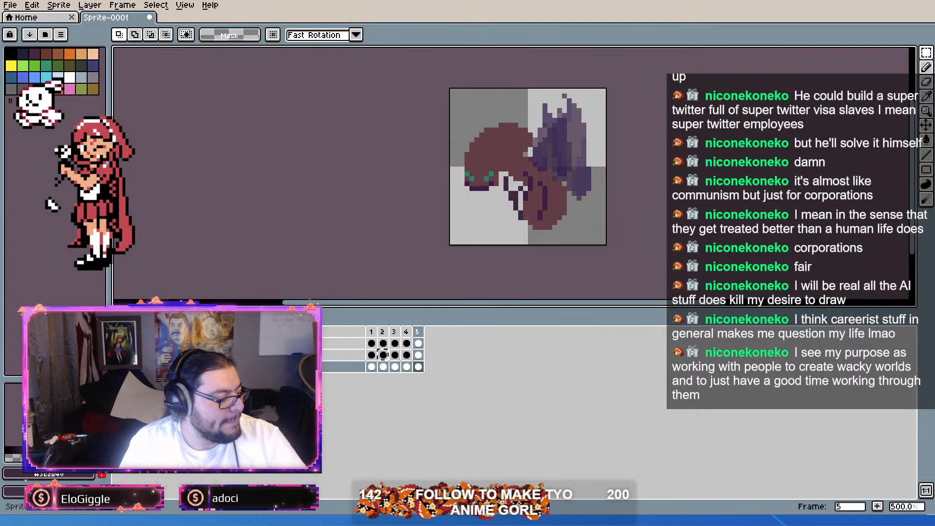
pyautogui.click(372, 331)
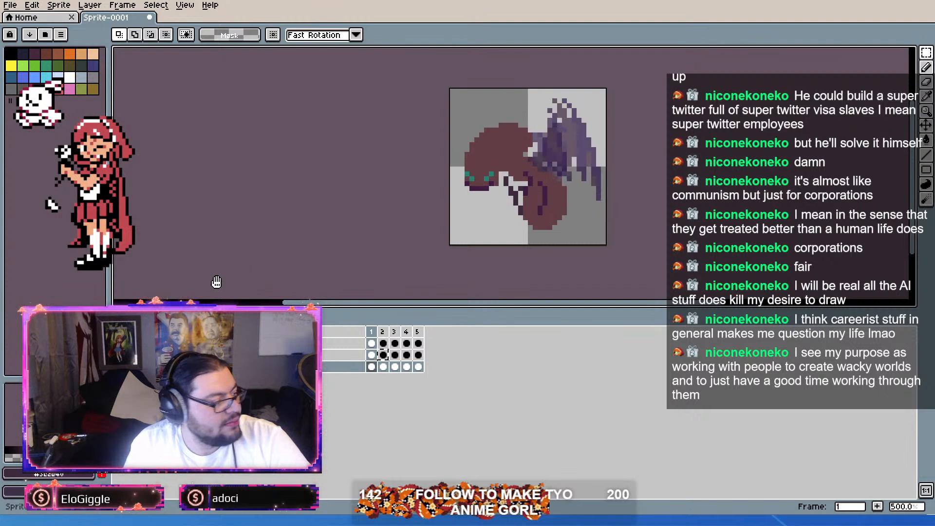
pyautogui.press('Return')
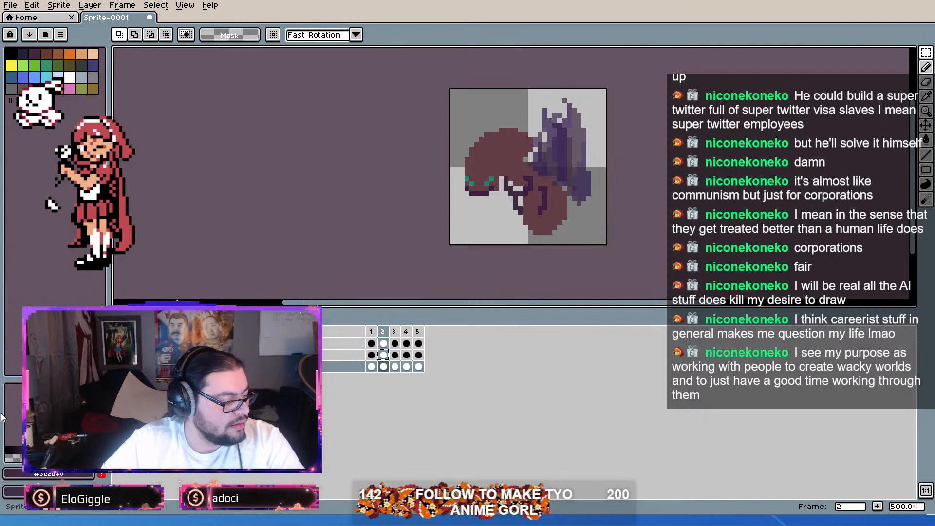
pyautogui.press('Return')
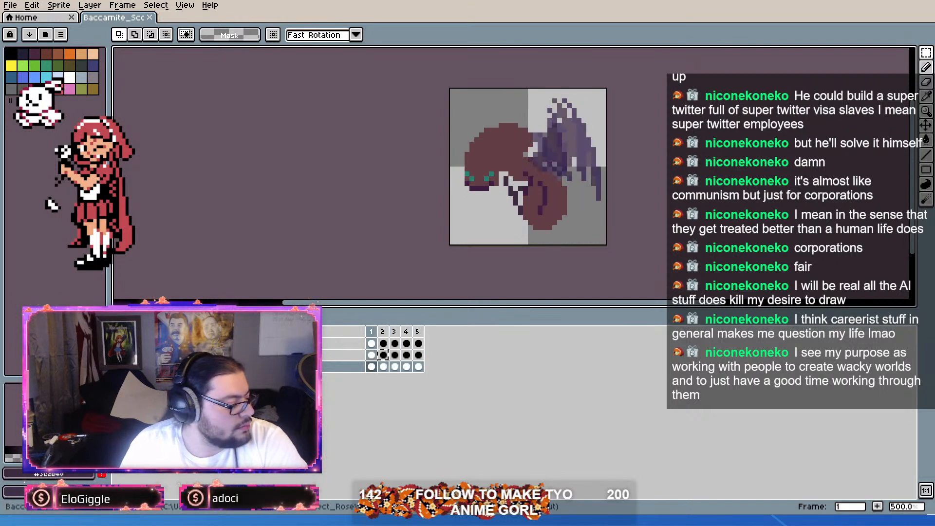
# Step: Add a sixth frame after frame 5 and tag frames 1 to 5 as "idle"
pyautogui.click(417, 331)
pyautogui.hotkey('alt', 'n')
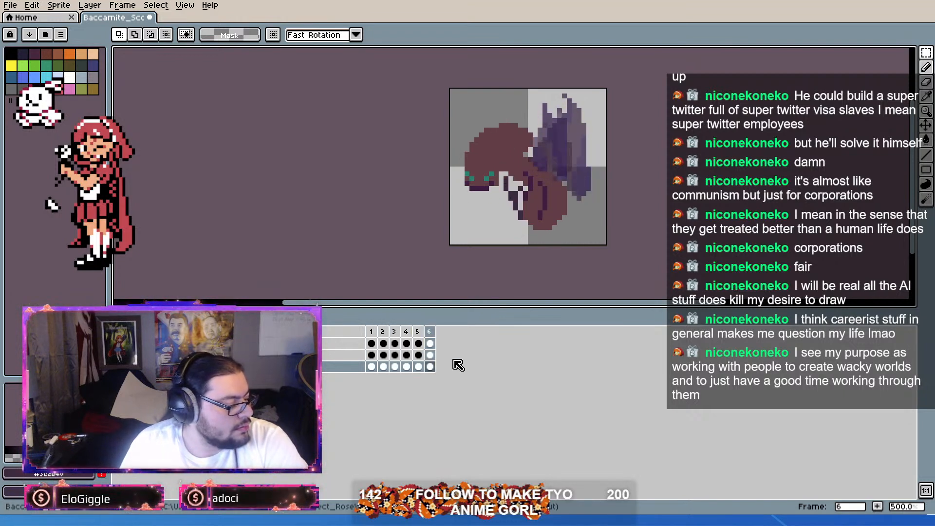
pyautogui.moveTo(419, 334); pyautogui.dragTo(372, 332)
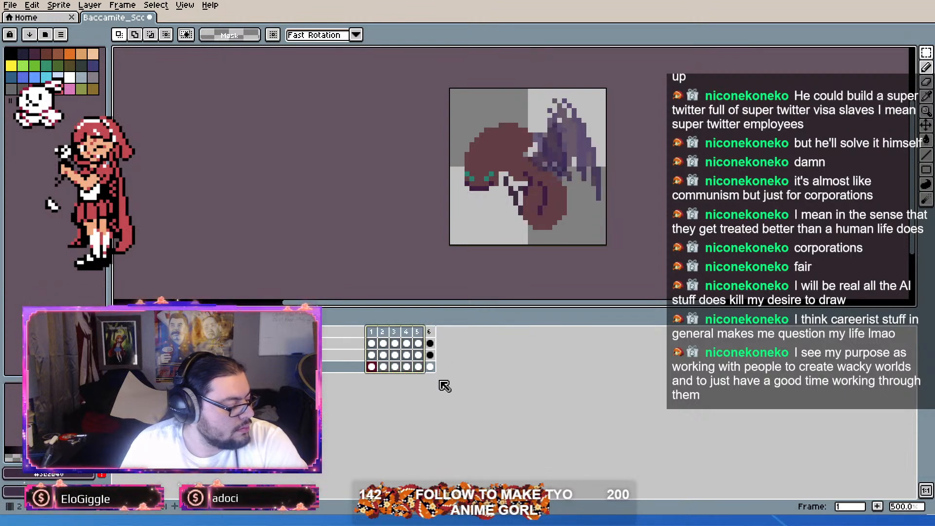
pyautogui.write('idle')
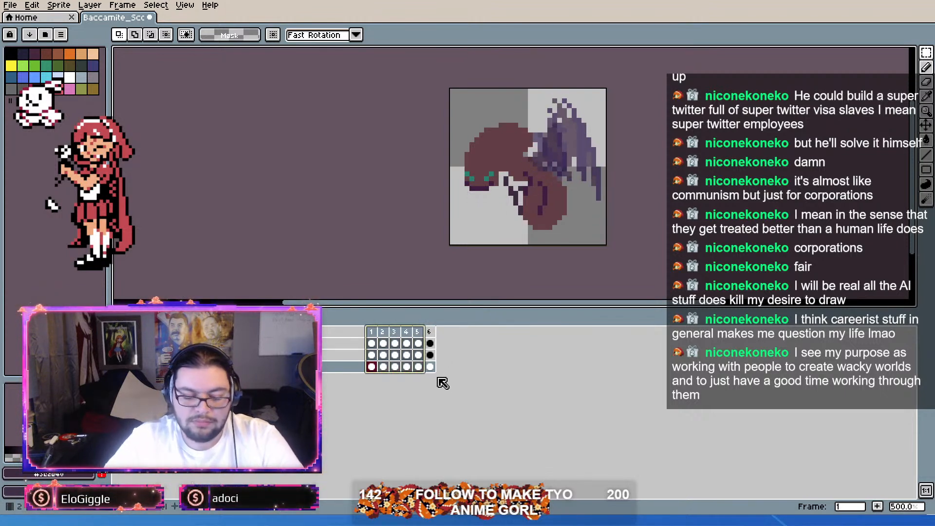
pyautogui.press('Return')
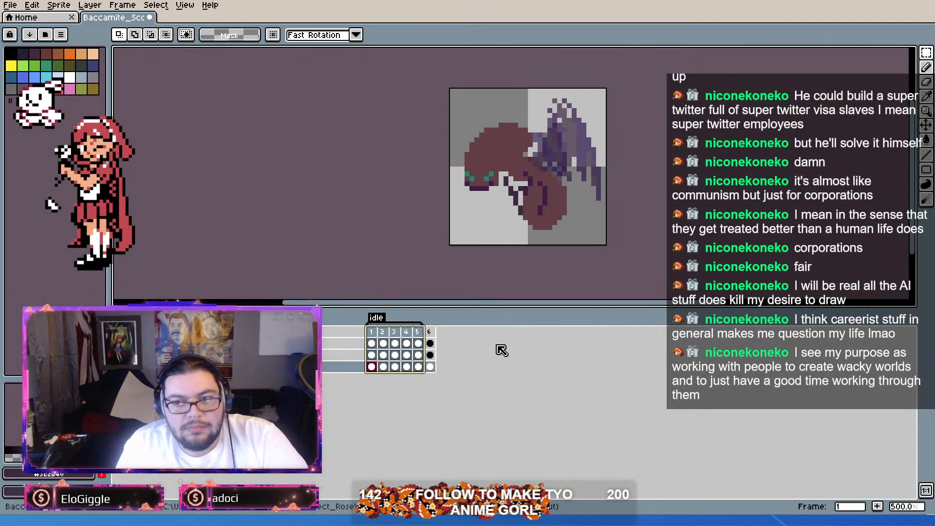
# Step: Clear the artwork from frame 6 on all three layers
pyautogui.click(431, 332)
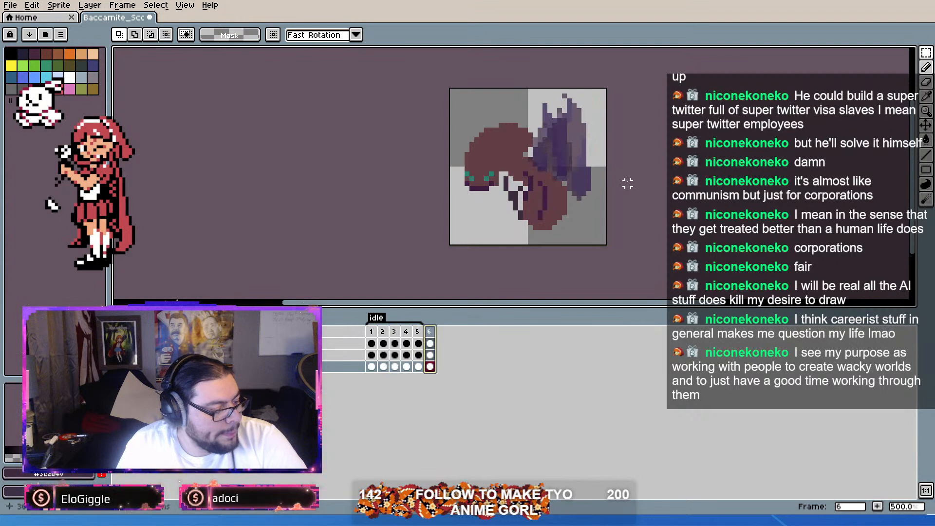
pyautogui.press('4')
pyautogui.moveTo(431, 343); pyautogui.dragTo(433, 363)
pyautogui.press('Delete')
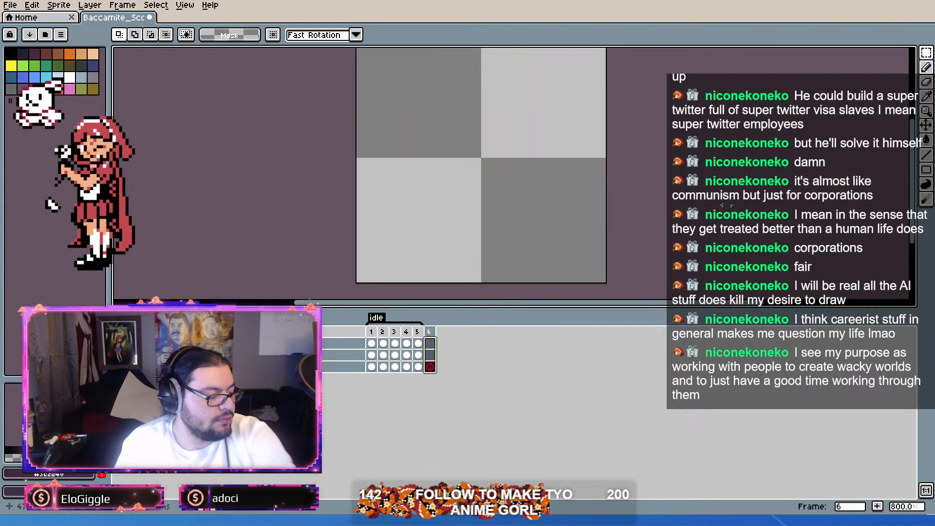
# Step: Select the empty frame 6 cel on the middle layer and turn on onion skinning
pyautogui.press('b')
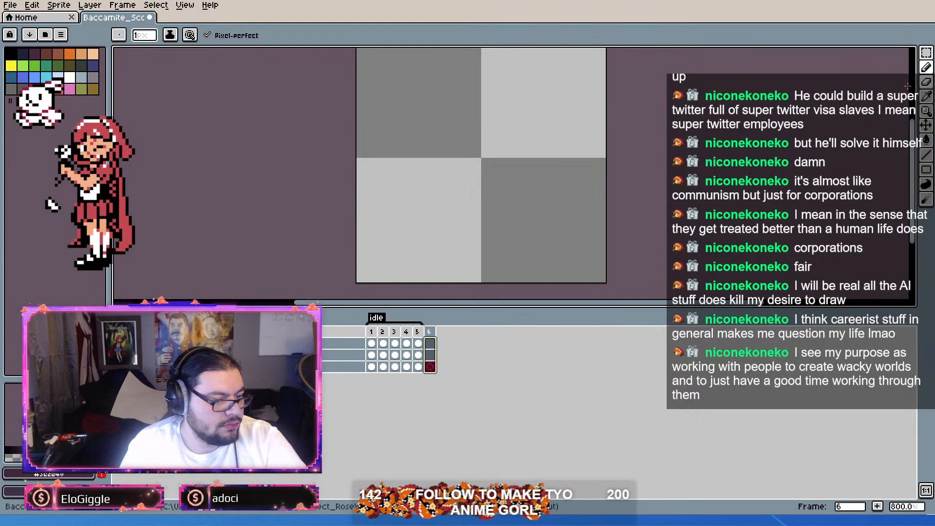
pyautogui.click(371, 344)
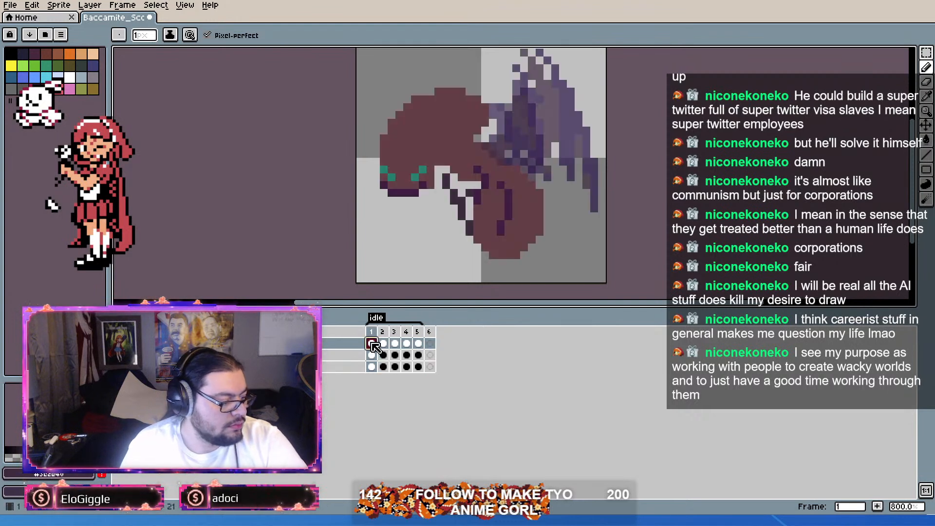
pyautogui.click(430, 355)
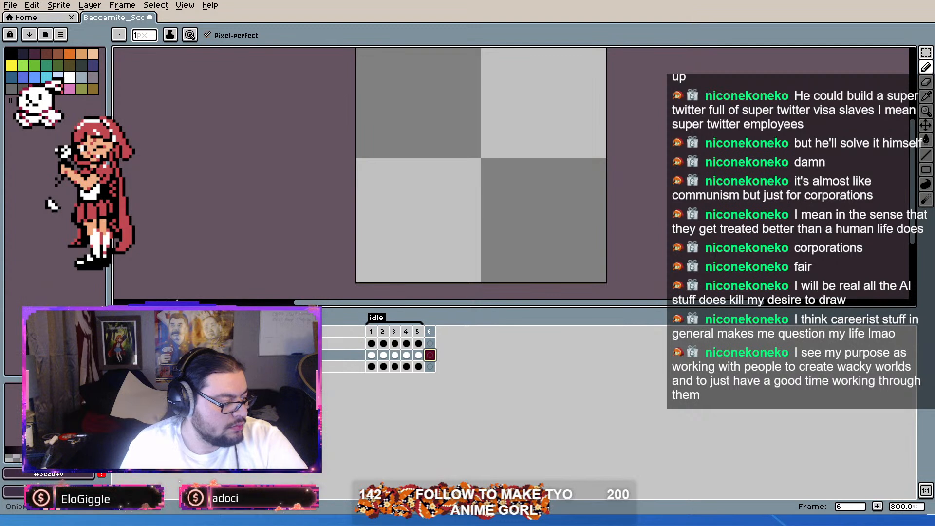
pyautogui.click(167, 331)
pyautogui.scroll(1, 493, 225)
pyautogui.scroll(-2, 493, 225)
pyautogui.scroll(1, 493, 224)
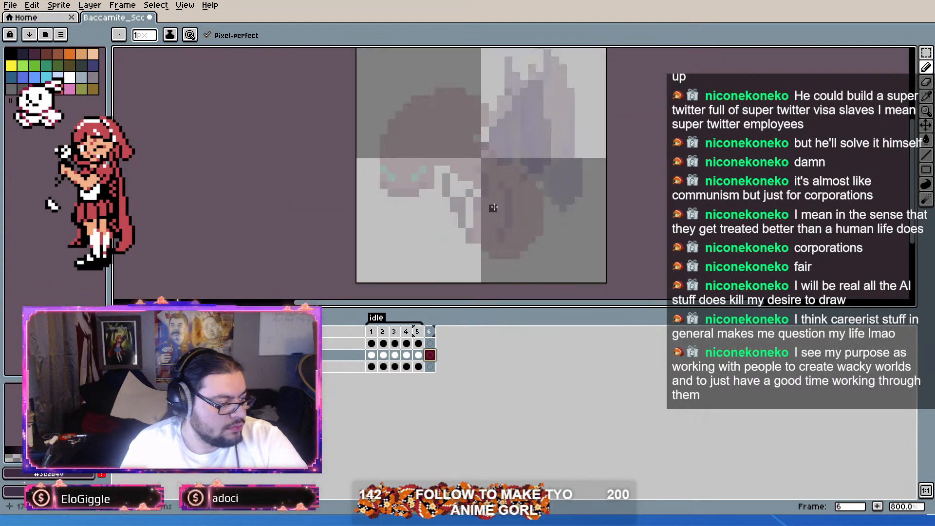
# Step: Select the ant's head in frame 1 of the middle layer with a freehand lasso, leaving out the abdomen and legs
pyautogui.click(372, 355)
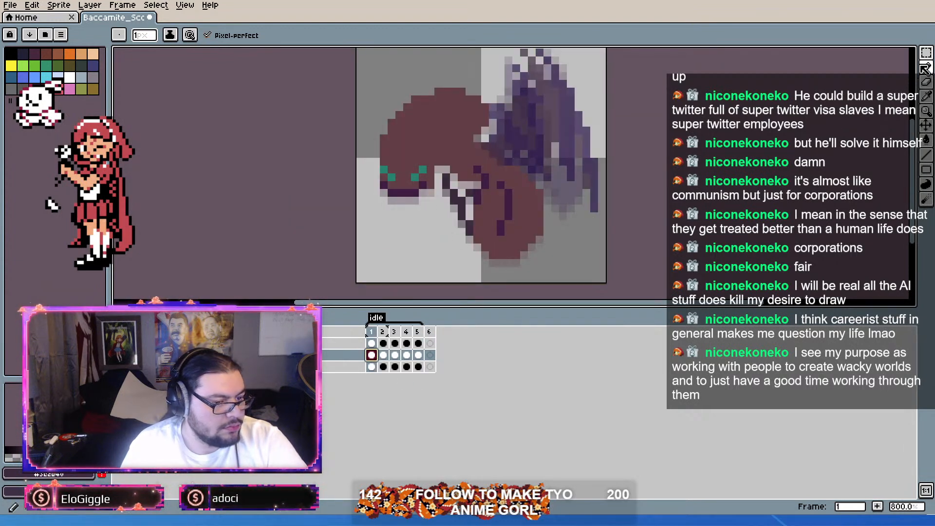
pyautogui.press('q')
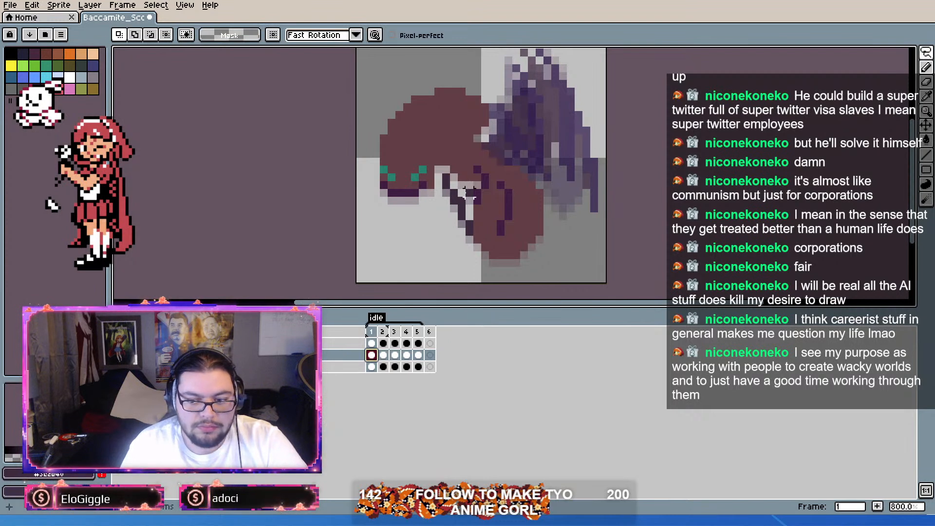
pyautogui.scroll(1, 414, 176)
pyautogui.scroll(-1, 495, 117)
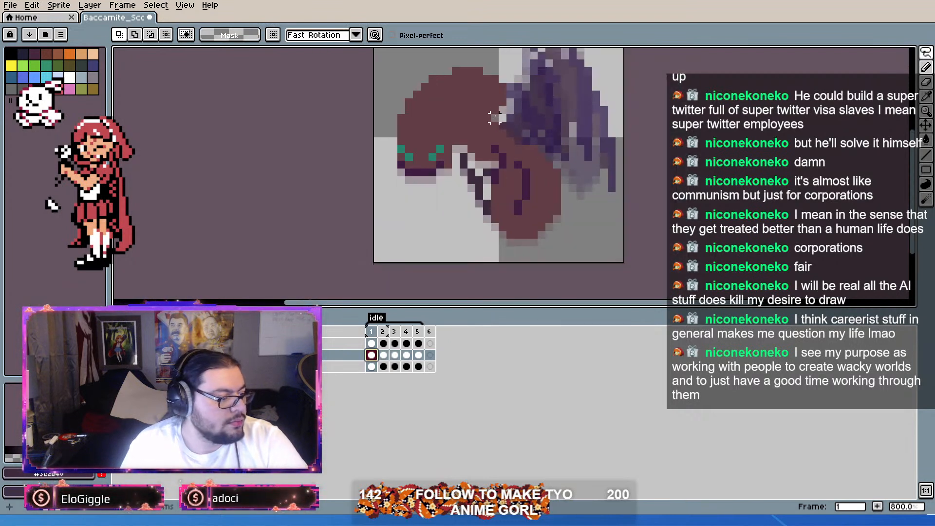
pyautogui.moveTo(502, 109)
pyautogui.mouseDown()
pyautogui.moveTo(495, 70)
pyautogui.moveTo(464, 63)
pyautogui.moveTo(393, 92)
pyautogui.moveTo(378, 125)
pyautogui.moveTo(394, 202)
pyautogui.moveTo(440, 196)
pyautogui.moveTo(456, 140)
pyautogui.moveTo(502, 110)
pyautogui.mouseUp()
pyautogui.moveTo(509, 76); pyautogui.dragTo(507, 78)
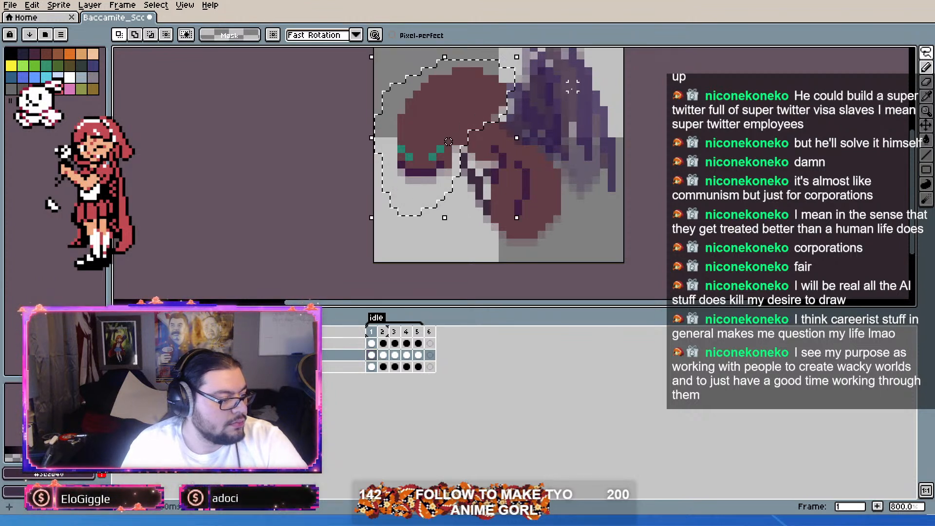
pyautogui.scroll(3, 475, 130)
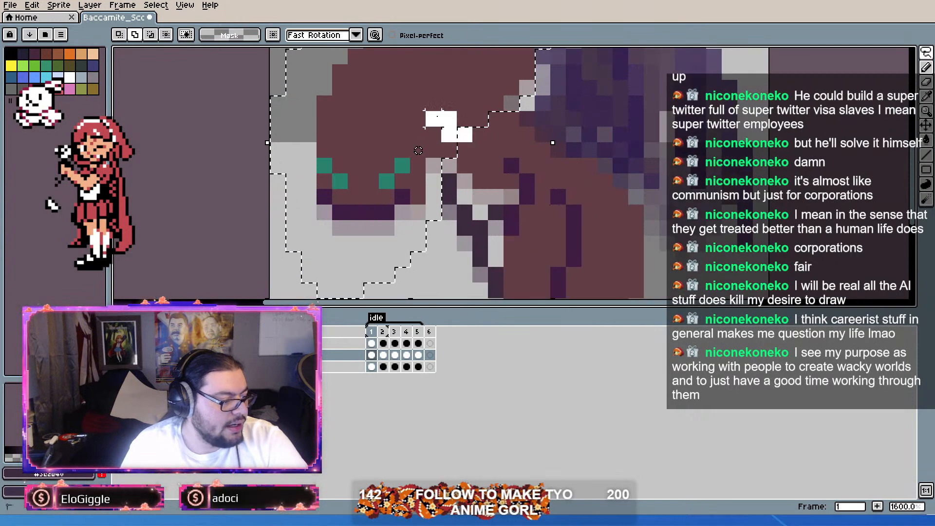
pyautogui.scroll(-5, 475, 135)
pyautogui.scroll(2, 476, 142)
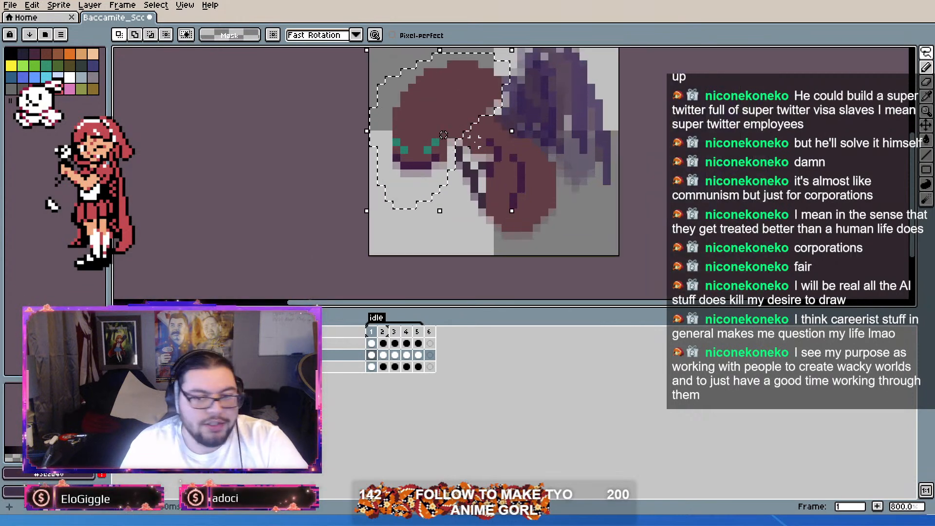
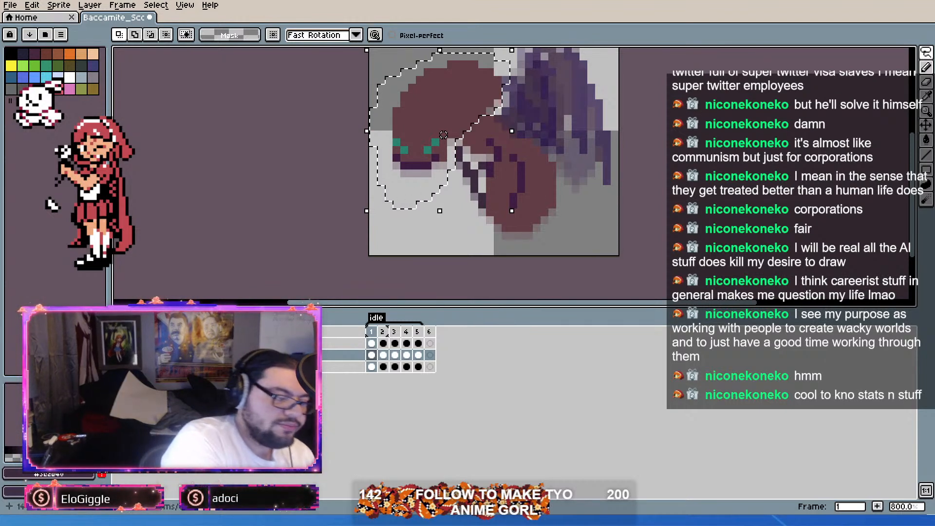
# Step: Nudge the selected head one pixel down in frame 1 and paste it into frame 6 rotated 180°
pyautogui.moveTo(443, 135)
pyautogui.mouseDown()
pyautogui.moveTo(452, 135)
pyautogui.moveTo(443, 142)
pyautogui.mouseUp()
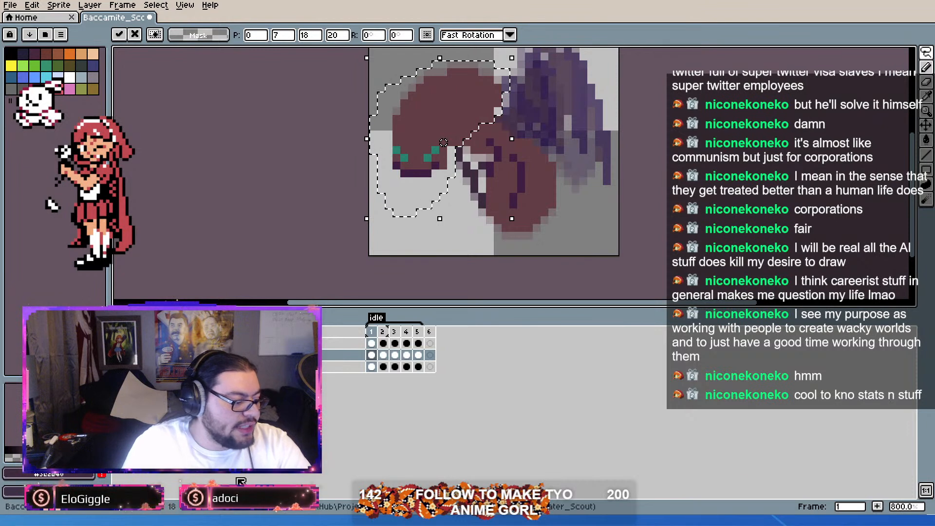
pyautogui.click(429, 332)
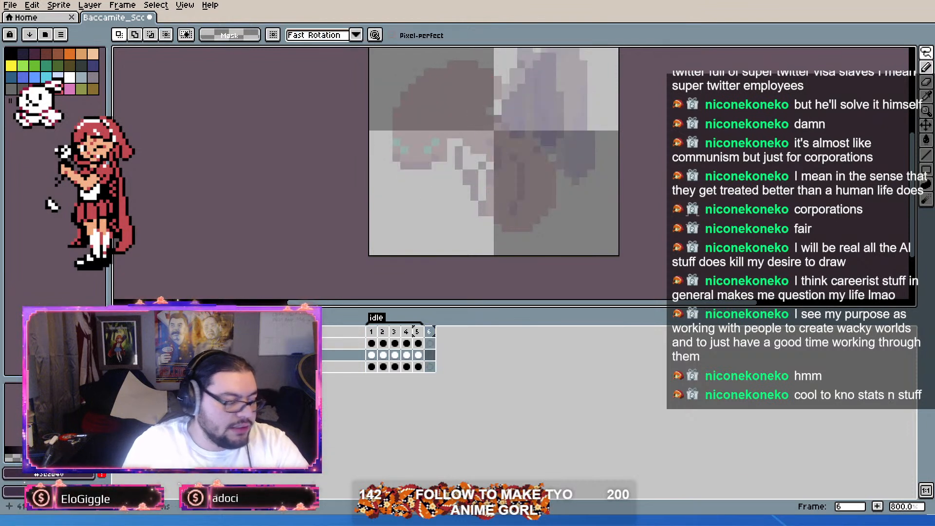
pyautogui.hotkey('ctrl', 'v')
pyautogui.moveTo(503, 118); pyautogui.dragTo(522, 150)
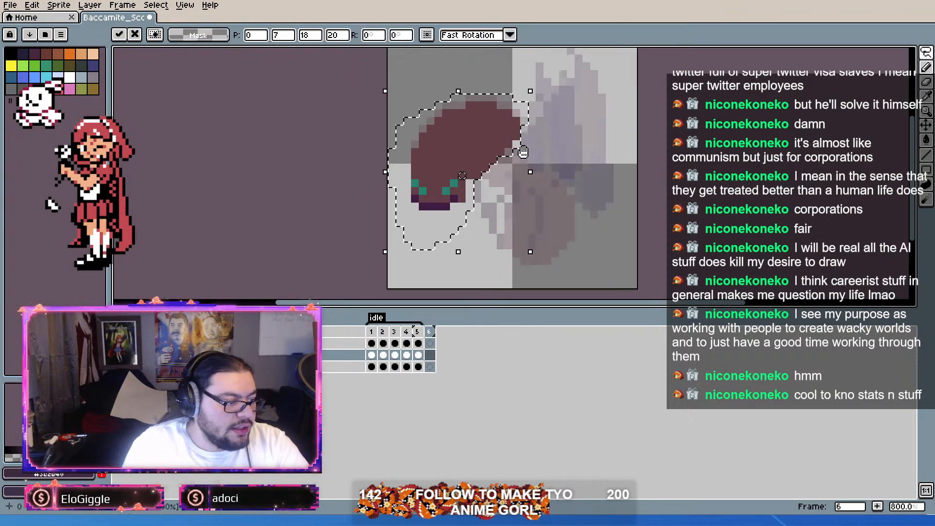
pyautogui.moveTo(541, 82); pyautogui.dragTo(415, 214)
pyautogui.hotkey('ctrl', 'z')
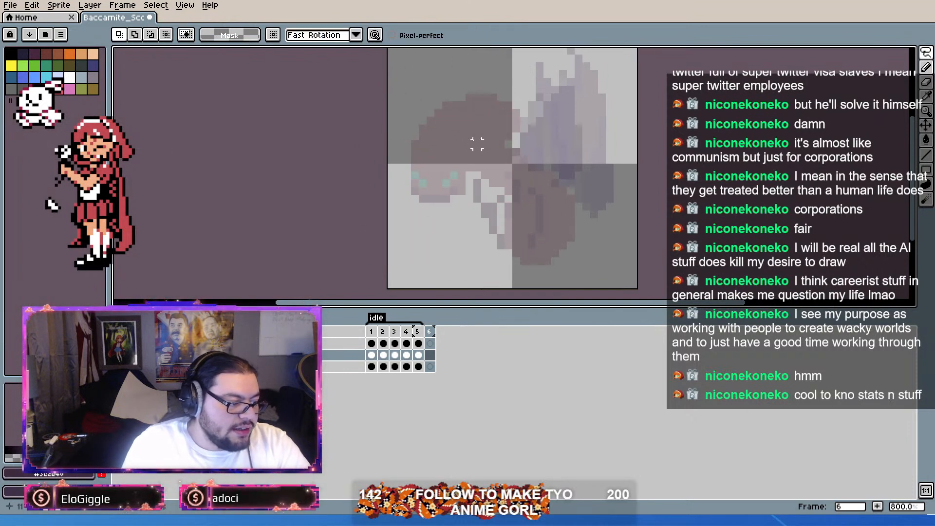
pyautogui.hotkey('ctrl', 'v')
pyautogui.moveTo(538, 84); pyautogui.dragTo(395, 239)
# Step: Position the rotated head in the lower right of the frame 6 canvas at 16, 13 and deselect it
pyautogui.moveTo(476, 224); pyautogui.dragTo(609, 270)
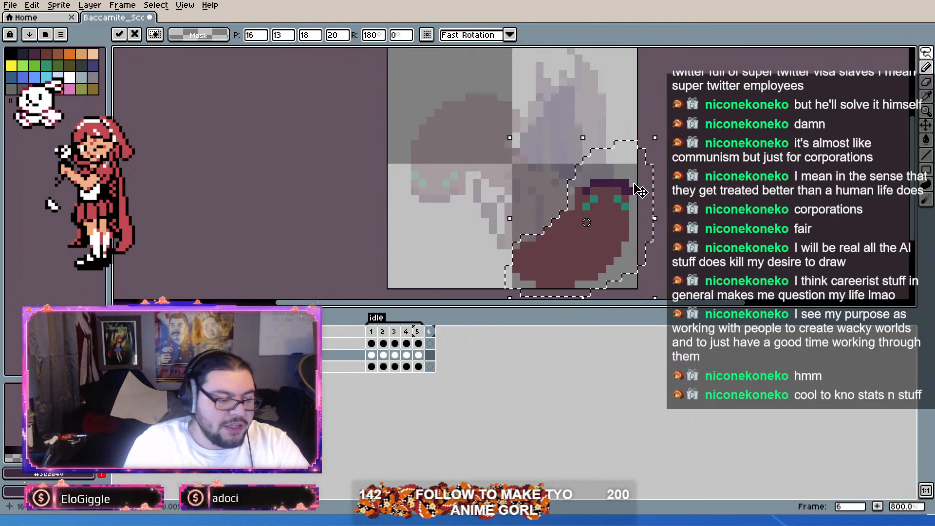
pyautogui.moveTo(633, 185); pyautogui.dragTo(597, 160)
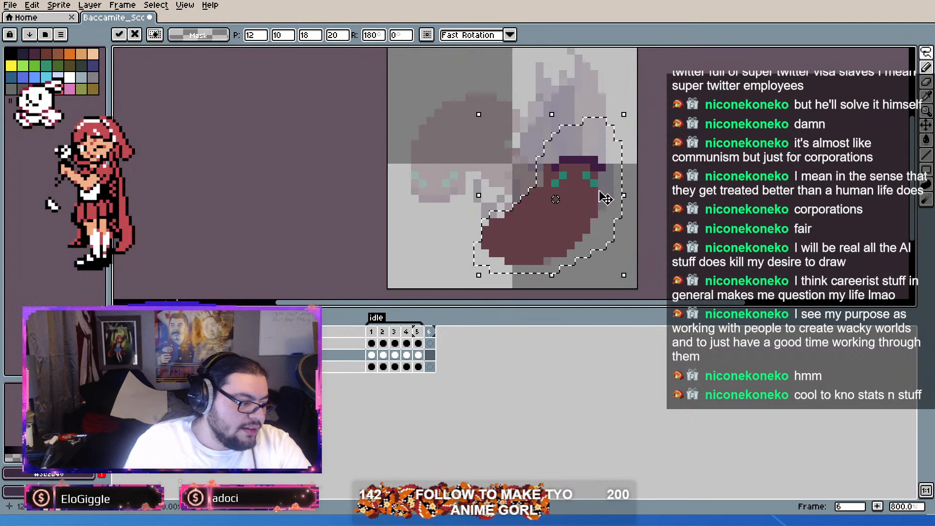
pyautogui.moveTo(576, 230); pyautogui.dragTo(604, 250)
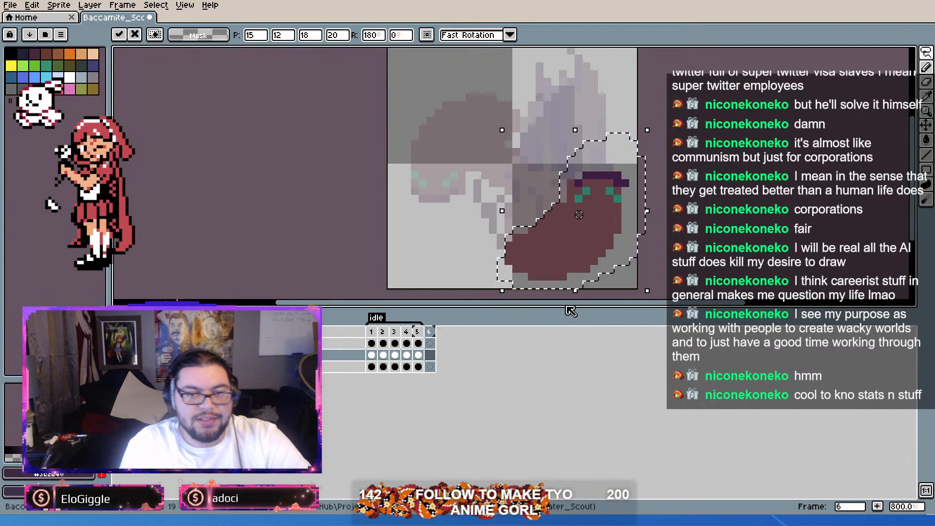
pyautogui.press('Down')
pyautogui.press('Right')
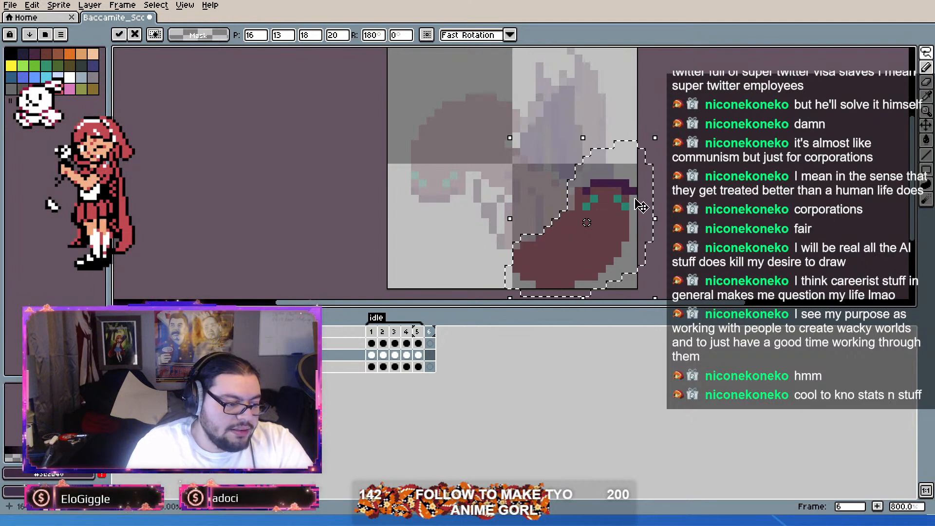
pyautogui.hotkey('ctrl', 'd')
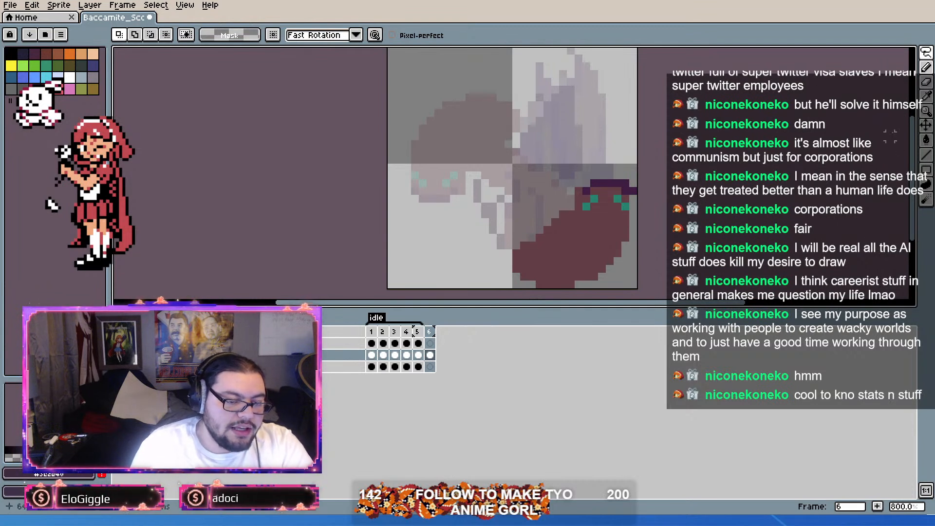
# Step: Paint over the rotated head's green eyes with the reddish-brown body colour and erase the purple pixel at the canvas edge
pyautogui.click(928, 67)
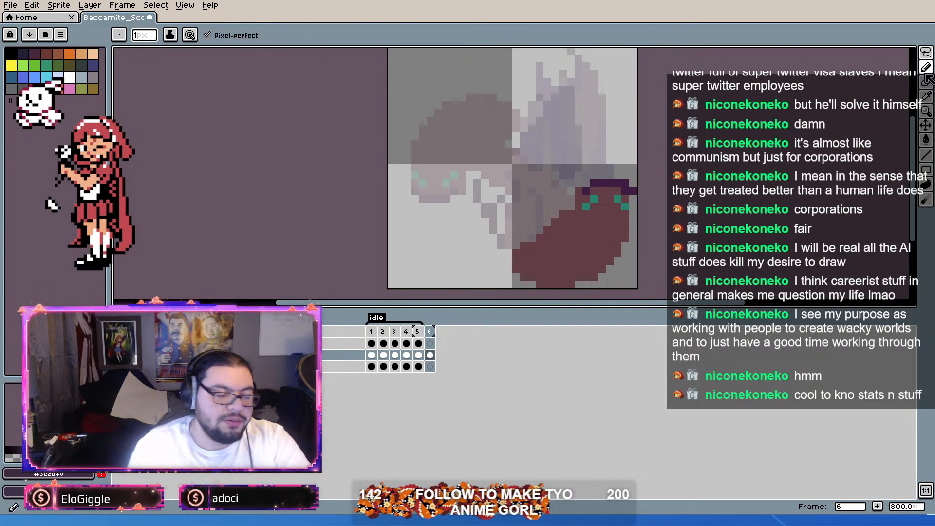
pyautogui.click(587, 206)
pyautogui.keyDown('alt'); pyautogui.click(602, 198); pyautogui.keyUp('alt')
pyautogui.moveTo(594, 199)
pyautogui.mouseDown()
pyautogui.moveTo(586, 206)
pyautogui.moveTo(625, 206)
pyautogui.mouseUp()
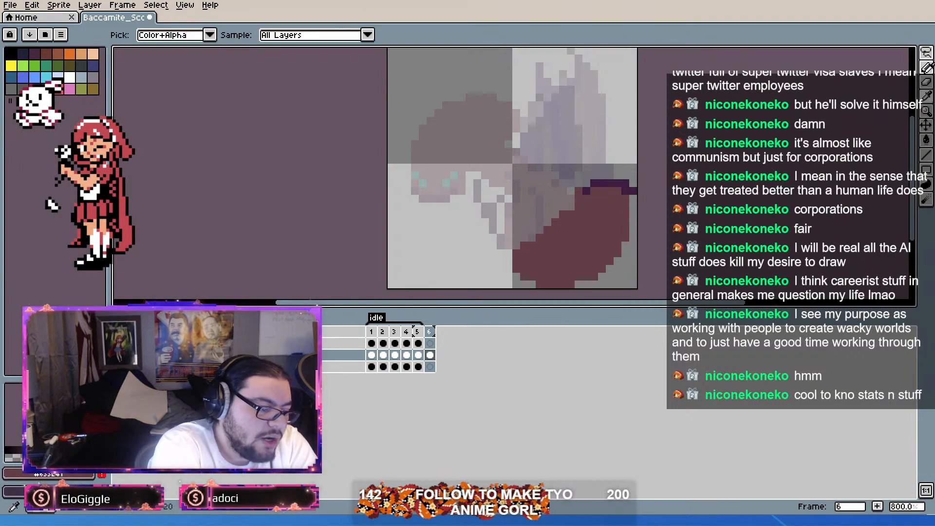
pyautogui.press('alt')
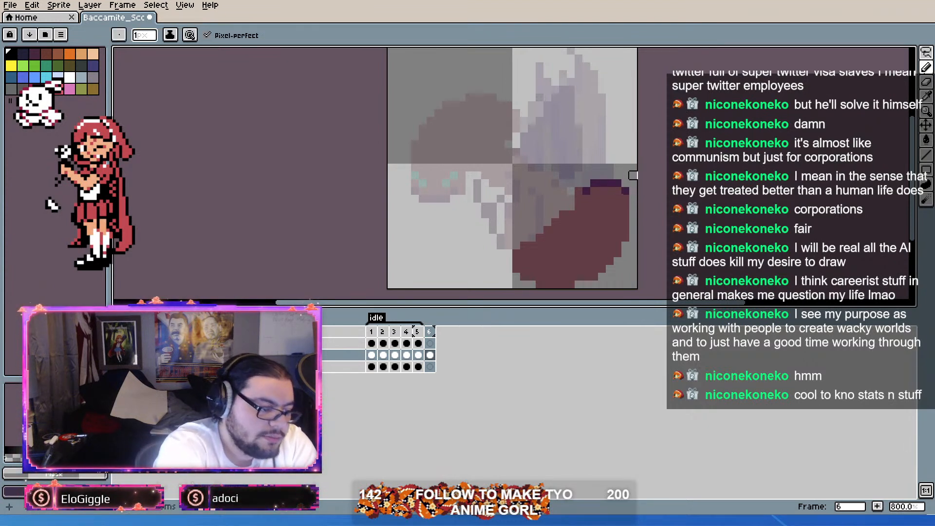
# Step: Extend the left end of the body in frame 6 by about two pixels using the body colour
pyautogui.press('alt')
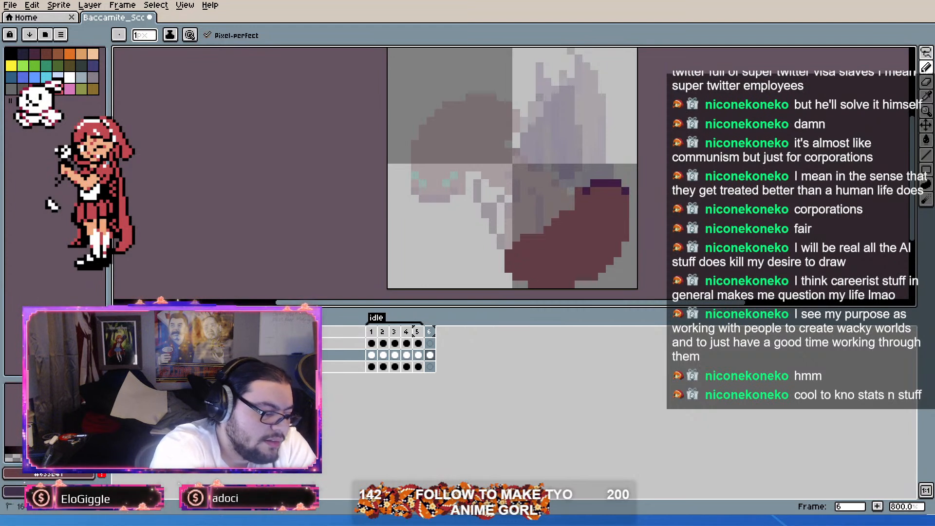
pyautogui.moveTo(508, 254)
pyautogui.mouseDown()
pyautogui.moveTo(508, 269)
pyautogui.moveTo(501, 246)
pyautogui.moveTo(532, 238)
pyautogui.moveTo(524, 230)
pyautogui.mouseUp()
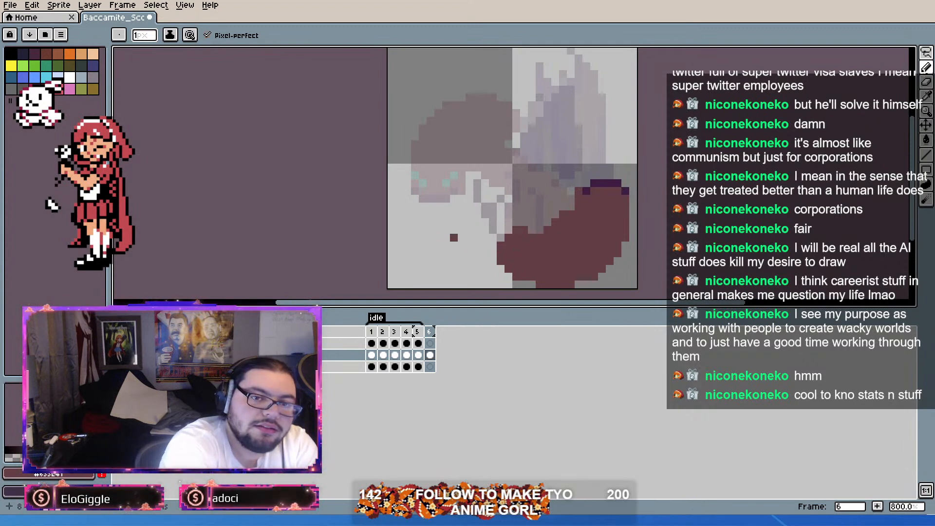
pyautogui.moveTo(501, 254); pyautogui.dragTo(494, 167)
pyautogui.hotkey('ctrl', 'z')
# Step: Try outlining a large rounded lobe left of the body and filling it with a contiguous fill
pyautogui.moveTo(501, 261)
pyautogui.mouseDown()
pyautogui.moveTo(438, 168)
pyautogui.moveTo(524, 183)
pyautogui.moveTo(509, 230)
pyautogui.mouseUp()
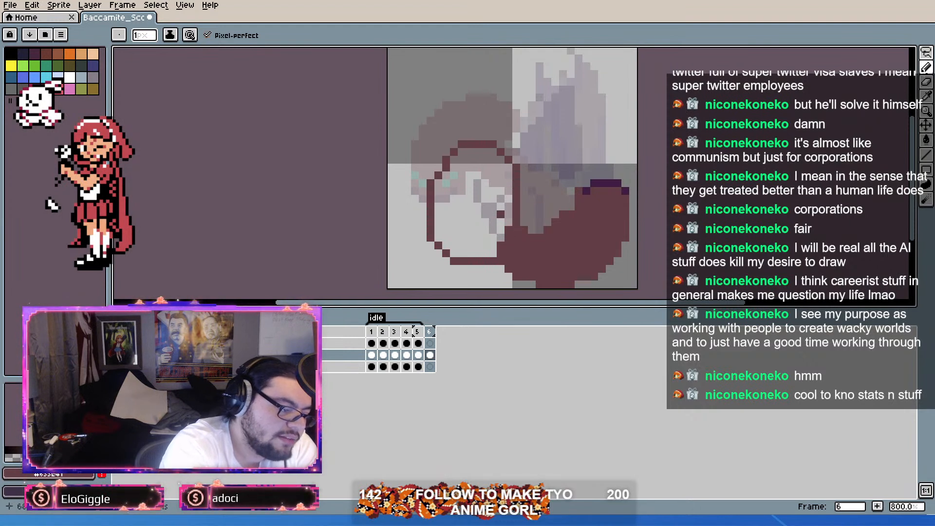
pyautogui.press('g')
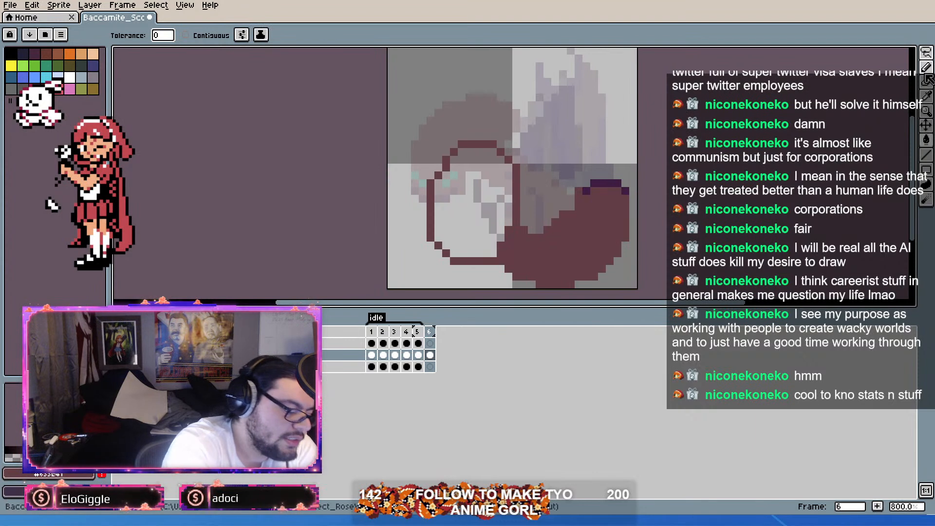
pyautogui.click(466, 214)
pyautogui.hotkey('ctrl', 'z')
pyautogui.click(185, 35)
pyautogui.click(467, 215)
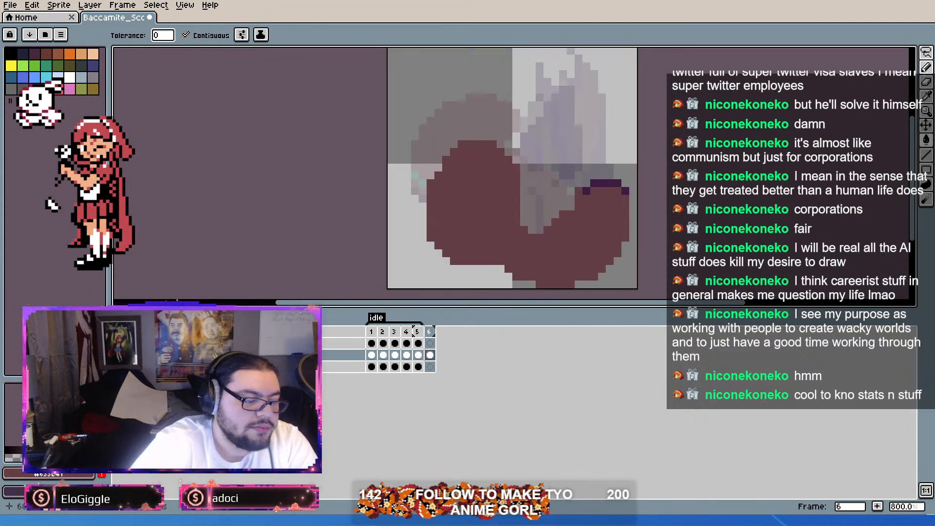
# Step: Remove the filled rounded lobe from the left of the body in frame 6
pyautogui.press('b')
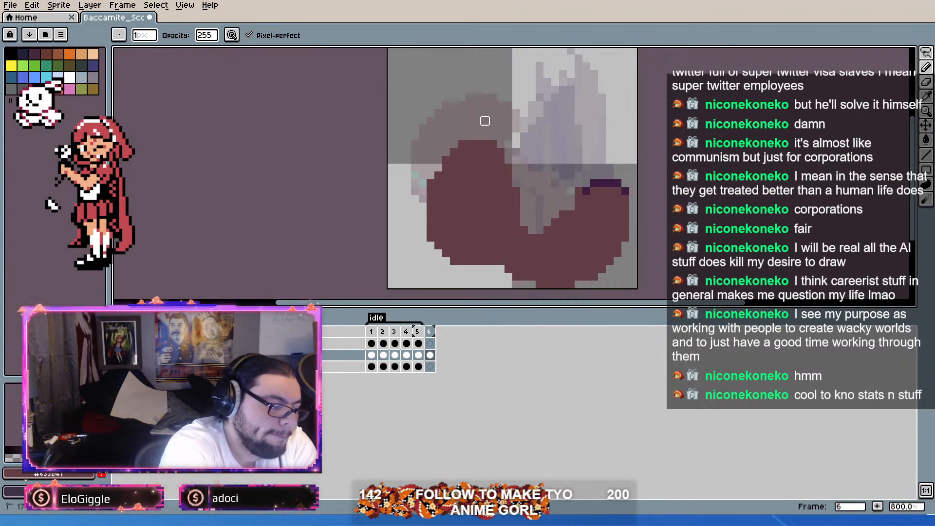
pyautogui.rightClick(461, 144)
pyautogui.rightClick(454, 152)
pyautogui.rightClick(446, 160)
pyautogui.rightClick(431, 183)
pyautogui.rightClick(431, 191)
pyautogui.rightClick(431, 198)
pyautogui.rightClick(431, 237)
pyautogui.moveTo(431, 222)
pyautogui.mouseDown()
pyautogui.moveTo(439, 246)
pyautogui.moveTo(431, 207)
pyautogui.mouseUp()
pyautogui.moveTo(516, 199)
pyautogui.mouseDown()
pyautogui.moveTo(486, 246)
pyautogui.moveTo(494, 245)
pyautogui.mouseUp()
pyautogui.moveTo(516, 215)
pyautogui.mouseDown()
pyautogui.moveTo(486, 261)
pyautogui.moveTo(493, 262)
pyautogui.mouseUp()
pyautogui.moveTo(500, 199); pyautogui.dragTo(477, 261)
pyautogui.moveTo(509, 183)
pyautogui.mouseDown()
pyautogui.moveTo(486, 249)
pyautogui.moveTo(482, 195)
pyautogui.moveTo(468, 219)
pyautogui.moveTo(469, 191)
pyautogui.moveTo(492, 145)
pyautogui.moveTo(433, 177)
pyautogui.moveTo(446, 245)
pyautogui.moveTo(445, 161)
pyautogui.moveTo(478, 106)
pyautogui.mouseUp()
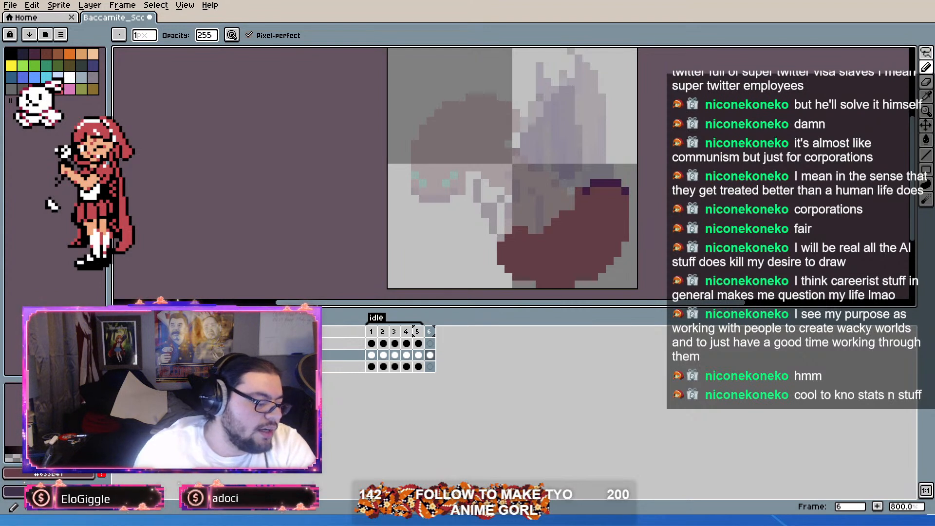
# Step: Lasso the ant's abdomen in frame 1 and copy it into frame 6 at 7, 15, overlapping the body's left end
pyautogui.click(371, 332)
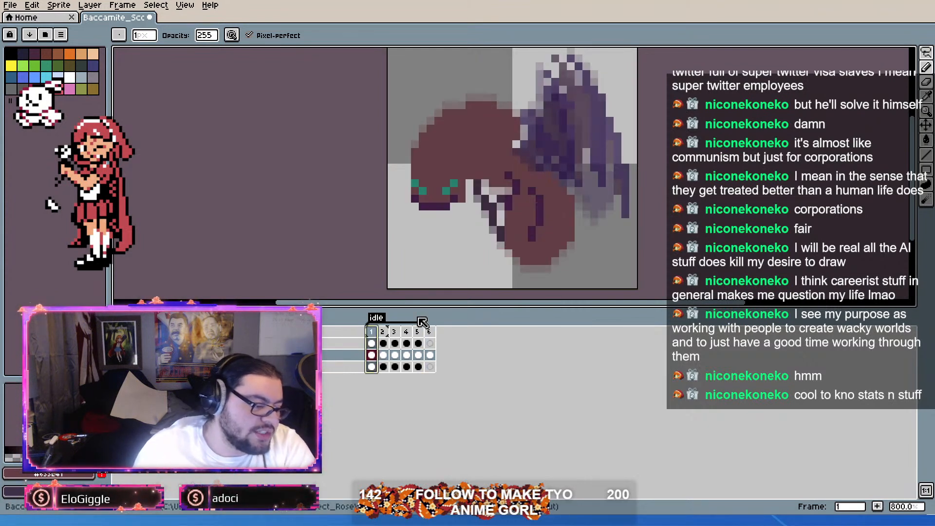
pyautogui.click(927, 52)
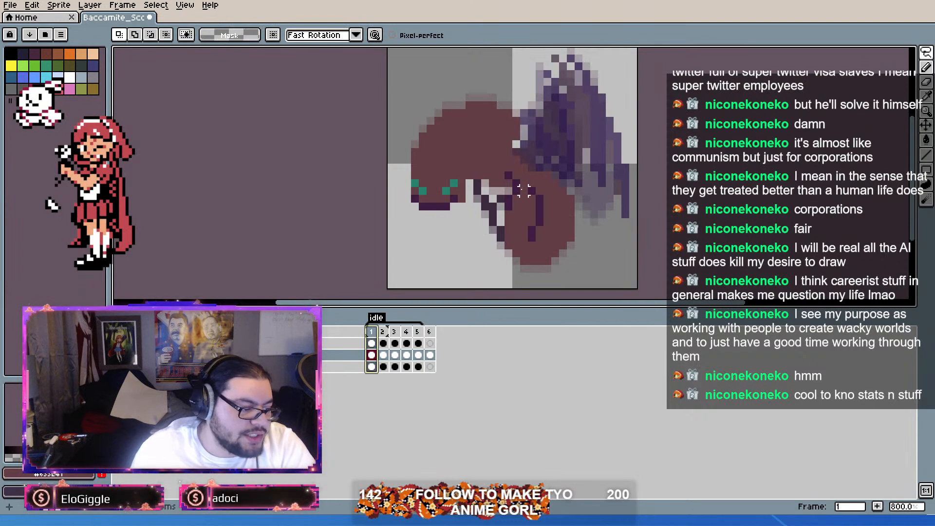
pyautogui.moveTo(530, 190)
pyautogui.mouseDown()
pyautogui.moveTo(545, 175)
pyautogui.moveTo(569, 174)
pyautogui.moveTo(579, 252)
pyautogui.moveTo(488, 270)
pyautogui.moveTo(506, 209)
pyautogui.moveTo(521, 195)
pyautogui.moveTo(523, 205)
pyautogui.mouseUp()
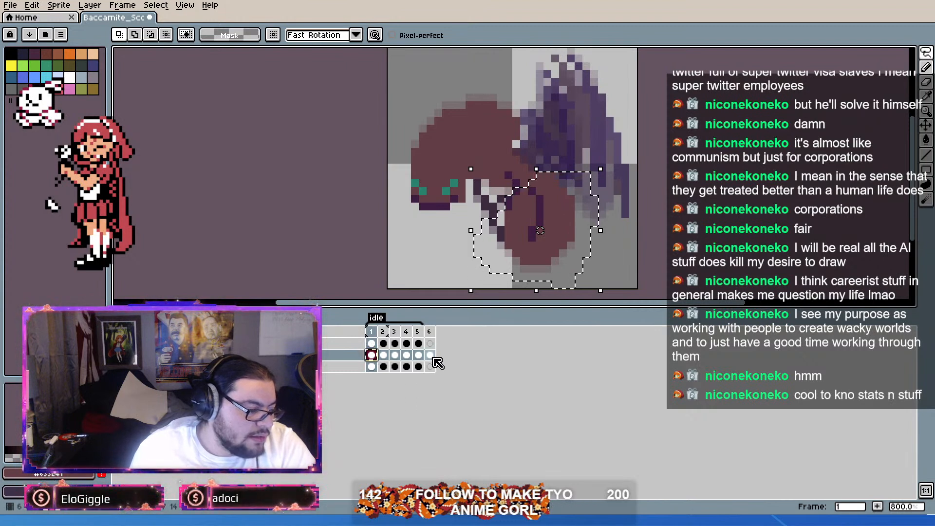
pyautogui.hotkey('ctrl', 't')
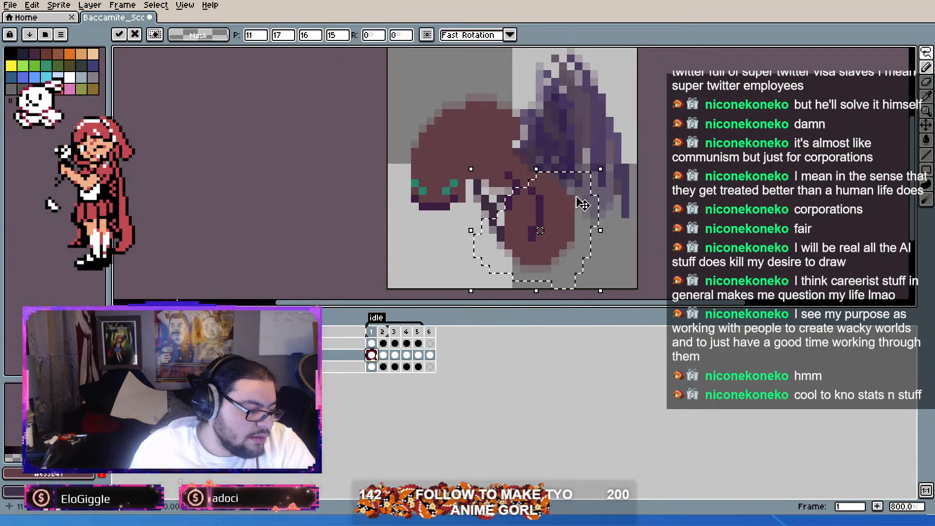
pyautogui.click(429, 355)
pyautogui.moveTo(562, 264); pyautogui.dragTo(518, 239)
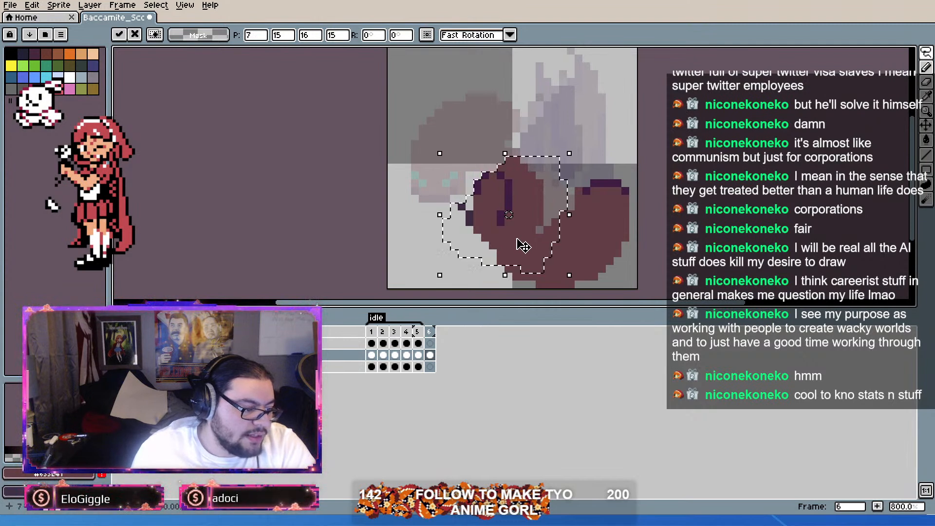
pyautogui.click(696, 119)
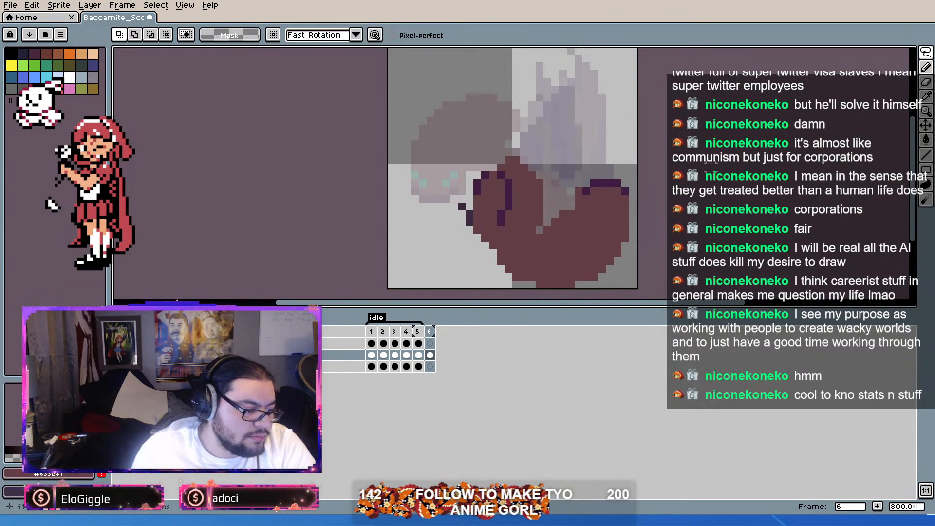
# Step: Lasso the whole combined body in frame 6 and move it three pixels left and one pixel down
pyautogui.moveTo(696, 119); pyautogui.dragTo(438, 297)
pyautogui.moveTo(634, 147)
pyautogui.mouseDown()
pyautogui.moveTo(497, 142)
pyautogui.moveTo(438, 282)
pyautogui.moveTo(661, 272)
pyautogui.moveTo(620, 192)
pyautogui.moveTo(570, 198)
pyautogui.moveTo(590, 210)
pyautogui.mouseUp()
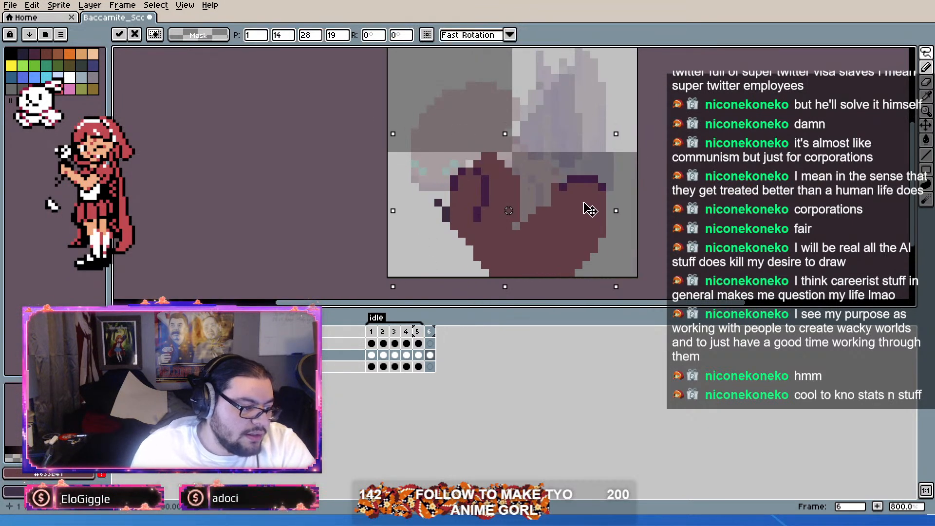
pyautogui.click(676, 169)
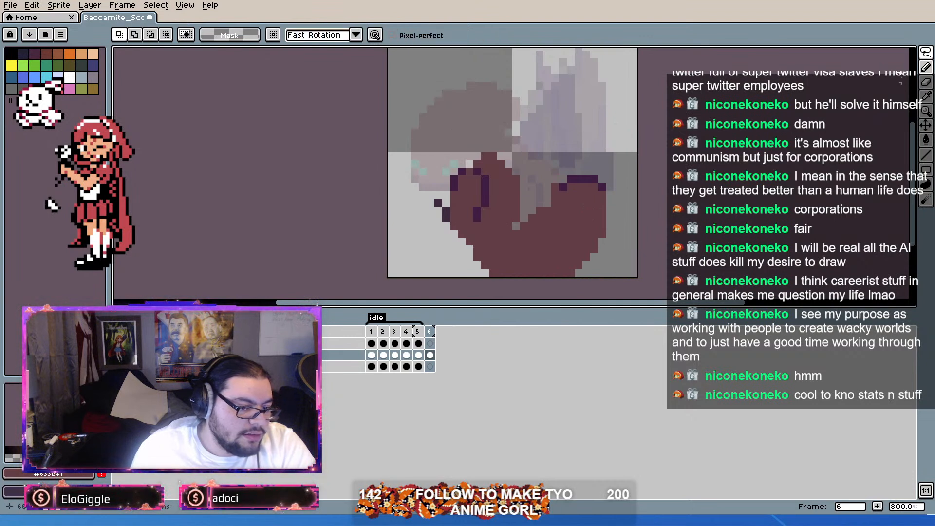
# Step: Reshape the notch between the two body lobes and trim the pointed top of the left lobe pixel by pixel
pyautogui.press('b')
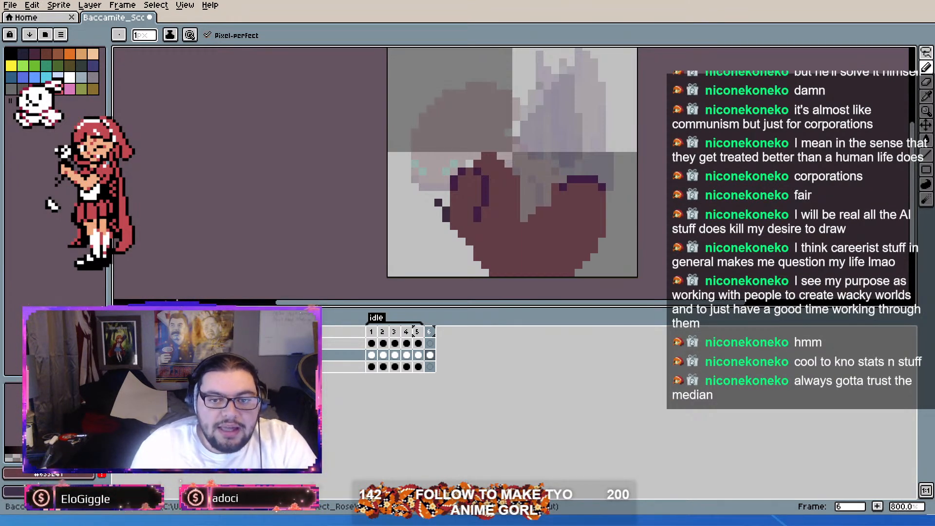
pyautogui.scroll(-1, 515, 233)
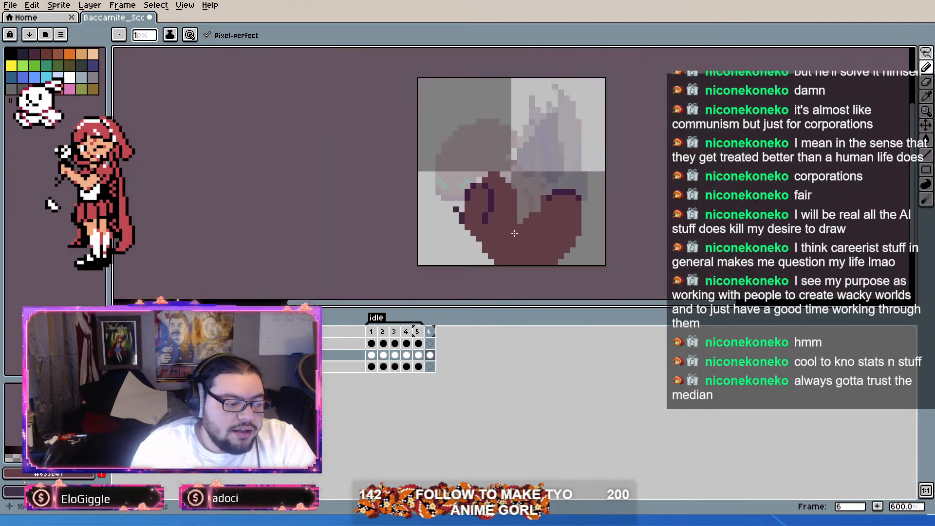
pyautogui.scroll(3, 515, 234)
pyautogui.click(430, 355)
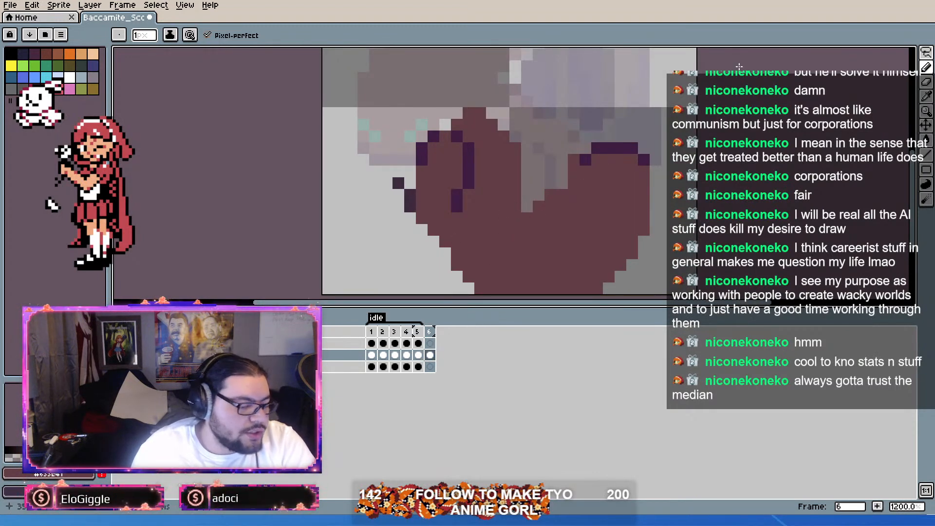
pyautogui.click(927, 82)
pyautogui.click(516, 206)
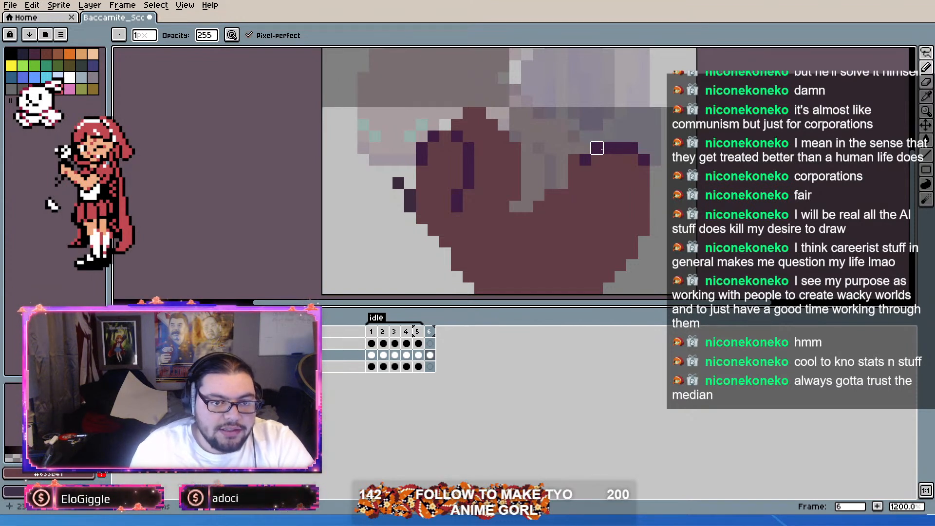
# Step: Lasso the left lobe of the body in frame 6 and move it one pixel down
pyautogui.click(926, 51)
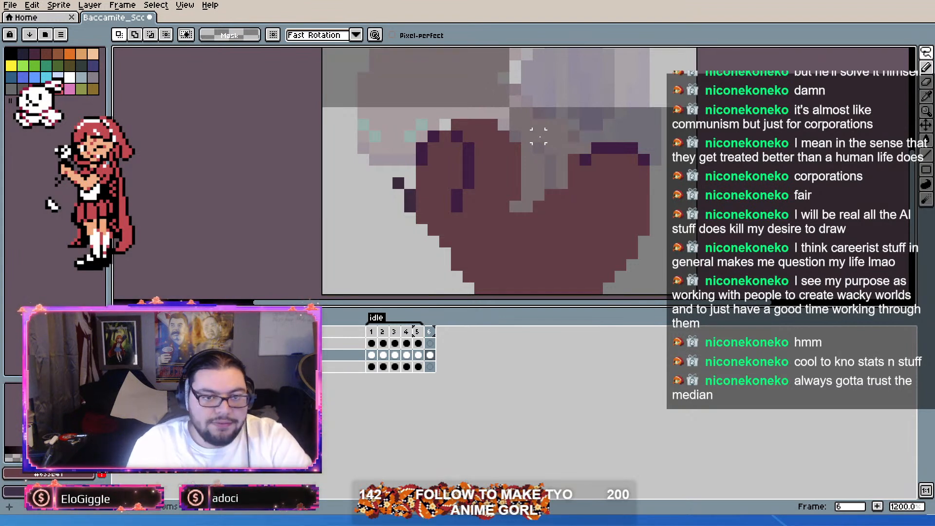
pyautogui.scroll(-2, 574, 114)
pyautogui.scroll(1, 572, 101)
pyautogui.scroll(-1, 572, 100)
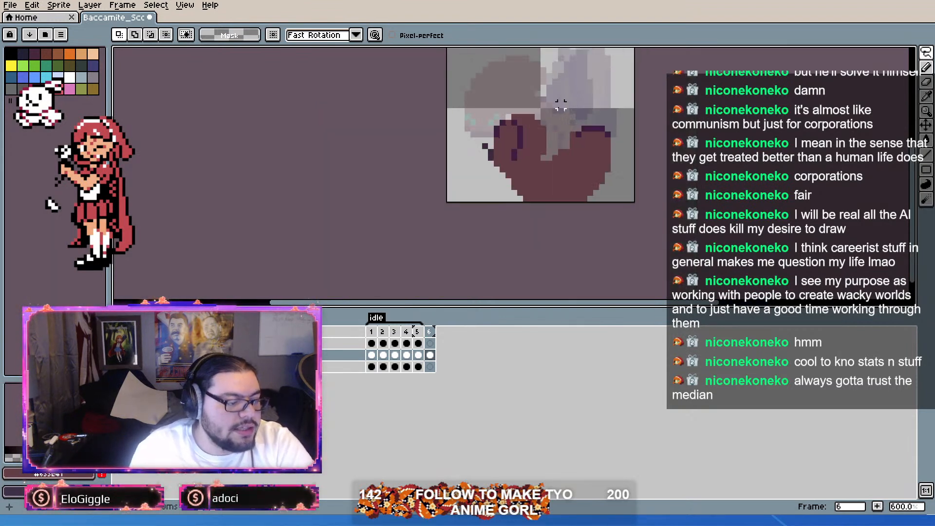
pyautogui.scroll(2, 547, 119)
pyautogui.moveTo(540, 122)
pyautogui.mouseDown()
pyautogui.moveTo(519, 100)
pyautogui.moveTo(448, 89)
pyautogui.moveTo(389, 217)
pyautogui.moveTo(437, 264)
pyautogui.moveTo(483, 253)
pyautogui.moveTo(541, 205)
pyautogui.moveTo(554, 170)
pyautogui.moveTo(553, 76)
pyautogui.moveTo(473, 60)
pyautogui.mouseUp()
pyautogui.moveTo(524, 180); pyautogui.dragTo(530, 188)
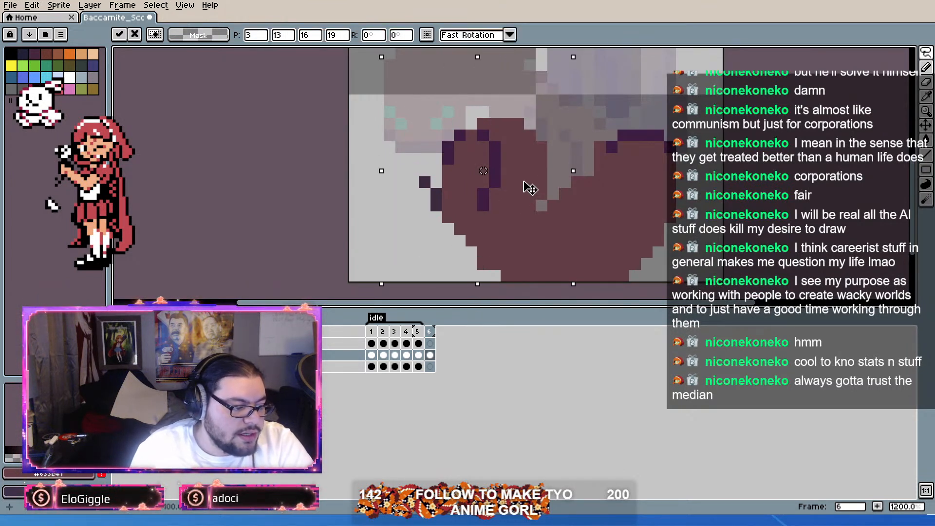
pyautogui.click(588, 99)
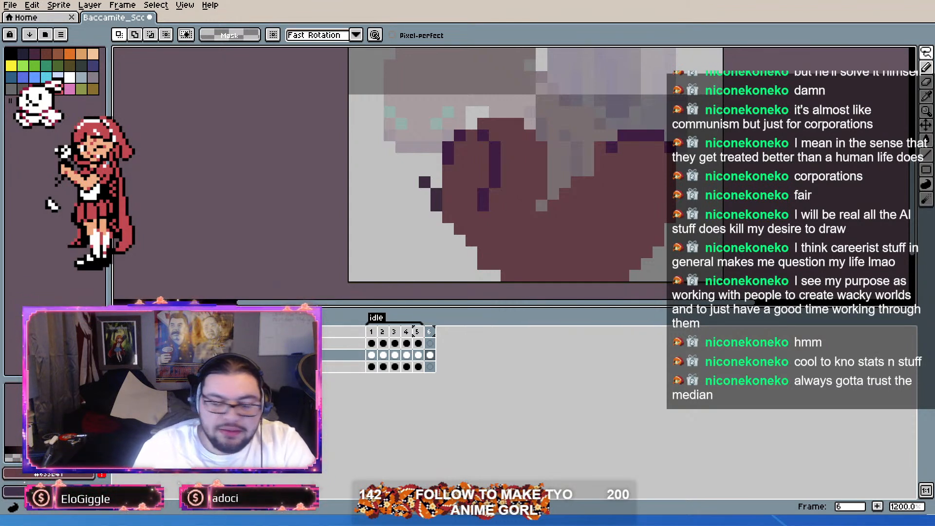
pyautogui.scroll(-3, 565, 240)
pyautogui.scroll(4, 563, 233)
pyautogui.scroll(-4, 561, 229)
pyautogui.scroll(4, 558, 225)
pyautogui.scroll(-1, 559, 225)
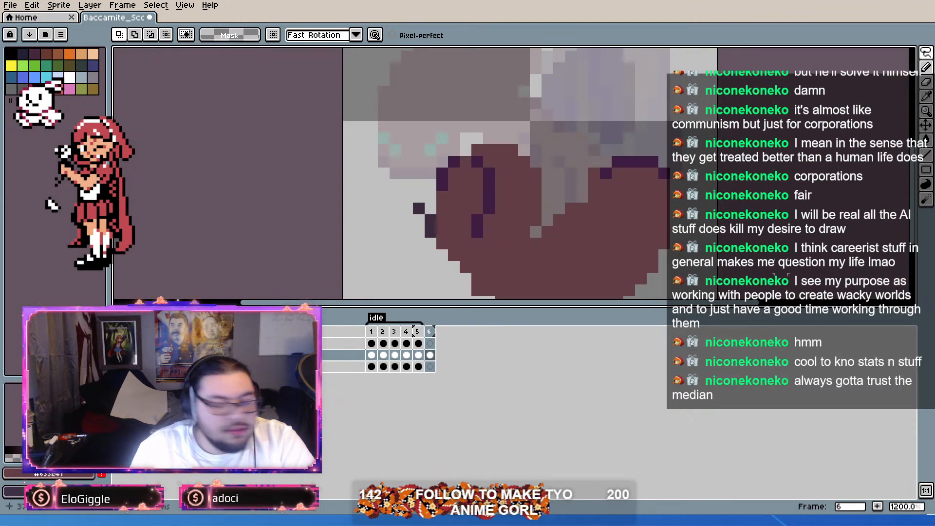
pyautogui.scroll(3, 518, 221)
pyautogui.scroll(-1, 599, 197)
pyautogui.scroll(-1, 614, 194)
pyautogui.scroll(1, 622, 191)
# Step: Widen the notch between the two body lobes in frame 6 by clearing the pixels along its lower right edge
pyautogui.moveTo(622, 192)
pyautogui.mouseDown()
pyautogui.moveTo(591, 208)
pyautogui.moveTo(606, 207)
pyautogui.moveTo(600, 225)
pyautogui.mouseUp()
pyautogui.hotkey('ctrl', 'z')
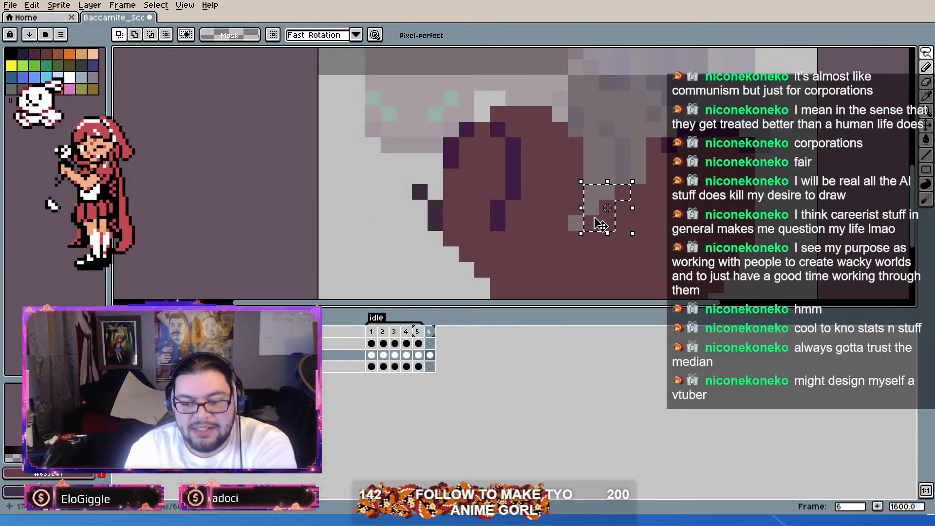
pyautogui.click(926, 65)
pyautogui.click(925, 54)
pyautogui.press('b')
pyautogui.click(607, 223)
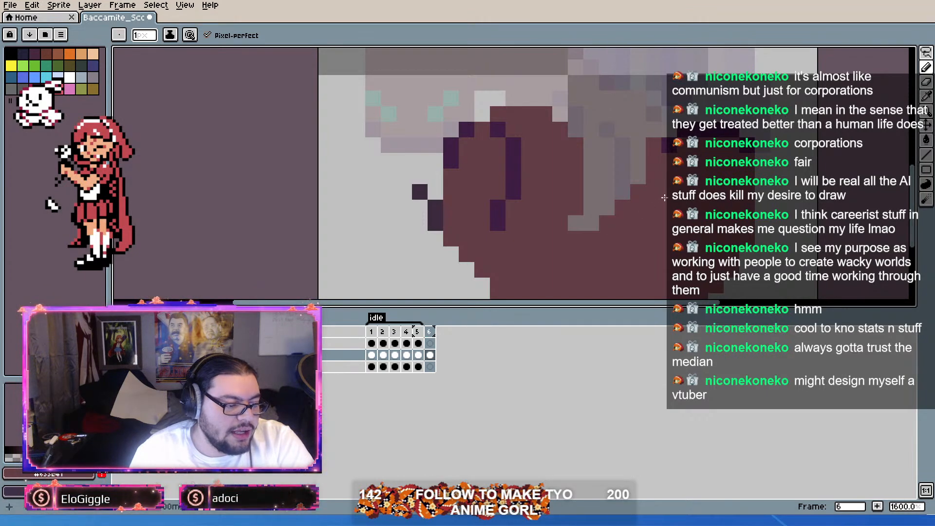
pyautogui.rightClick(606, 224)
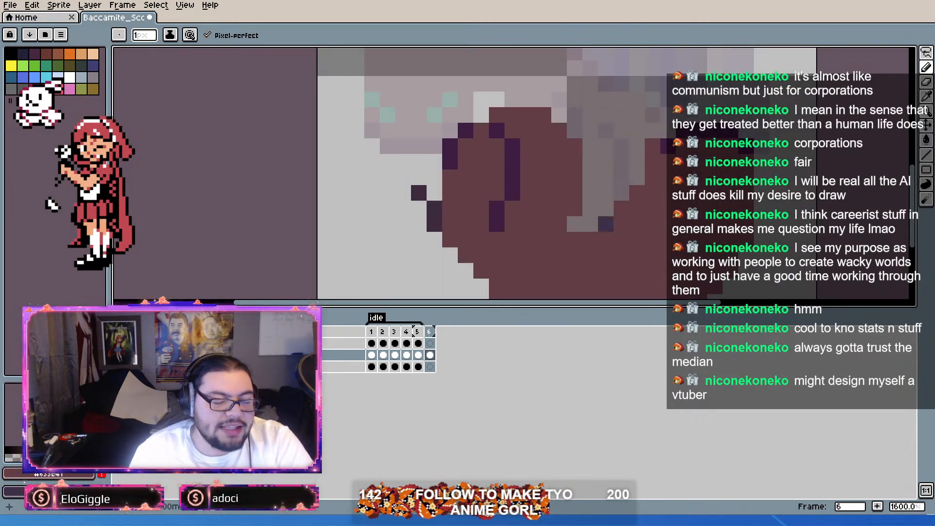
pyautogui.keyDown('alt'); pyautogui.rightClick(810, 150); pyautogui.keyUp('alt')
pyautogui.hotkey('ctrl', 'z')
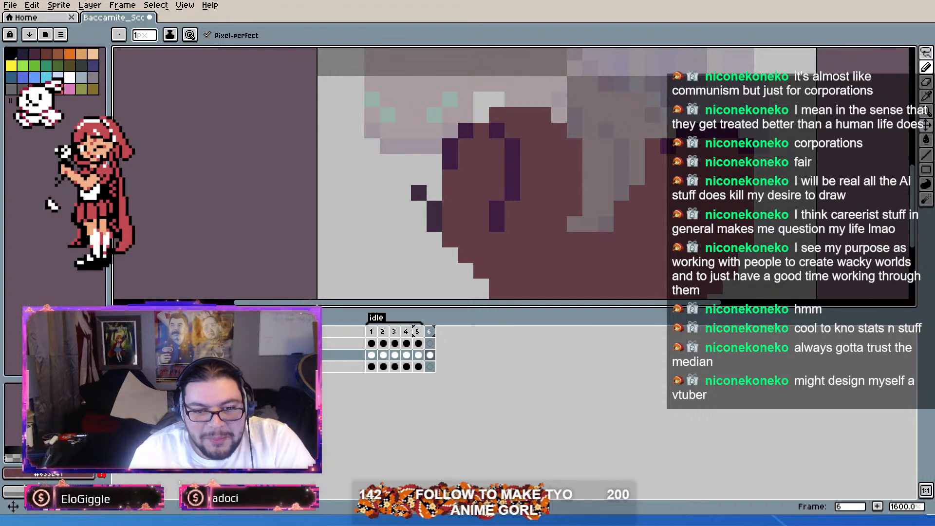
# Step: Undo the last notch pixel edit, and lasso the upper part of the right lobe and move it one pixel down
pyautogui.scroll(-1, 605, 161)
pyautogui.scroll(1, 605, 273)
pyautogui.scroll(-1, 763, 165)
pyautogui.scroll(1, 655, 171)
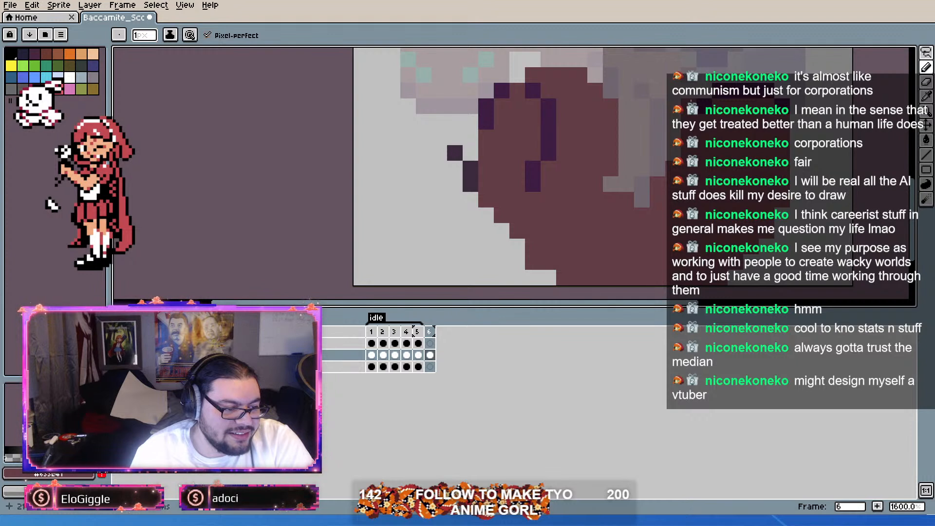
pyautogui.hotkey('ctrl', 'z')
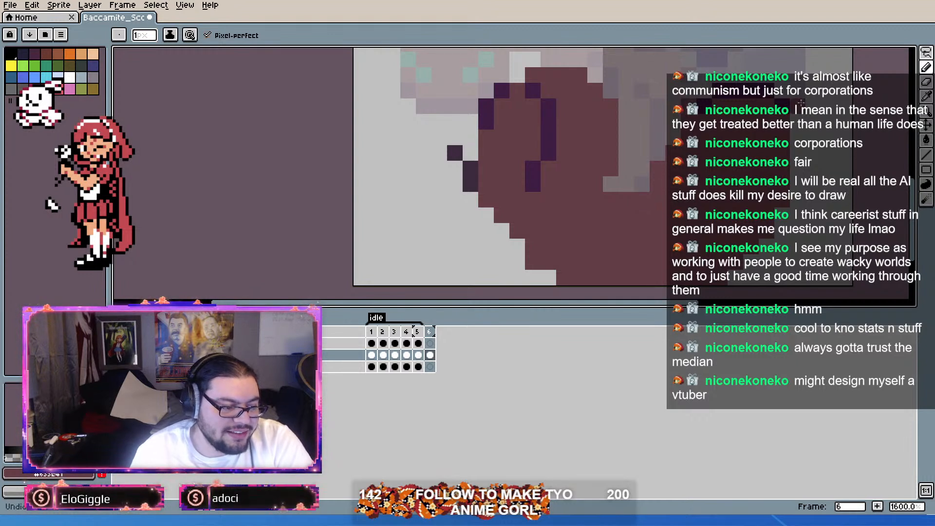
pyautogui.press('m')
pyautogui.moveTo(641, 184); pyautogui.dragTo(819, 68)
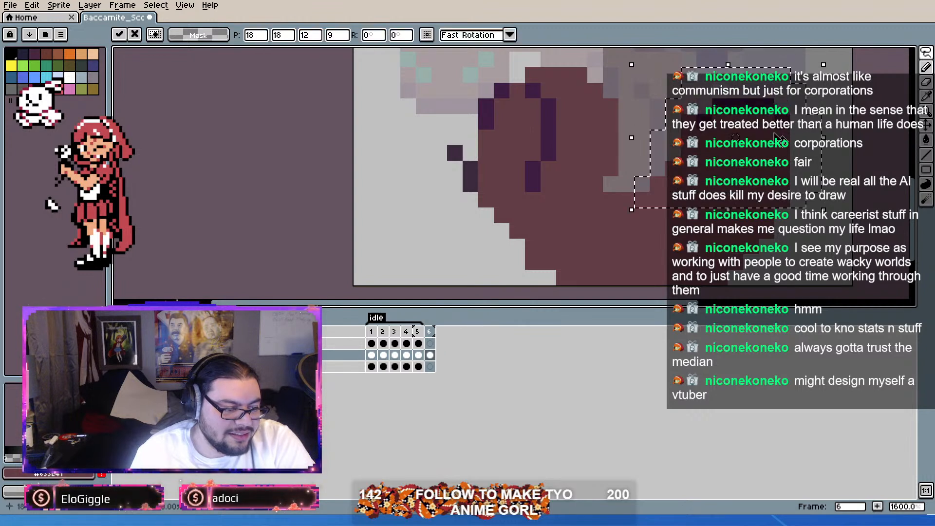
pyautogui.click(836, 101)
# Step: Lasso the entire body in frame 6 and move it one pixel down
pyautogui.scroll(-2, 836, 101)
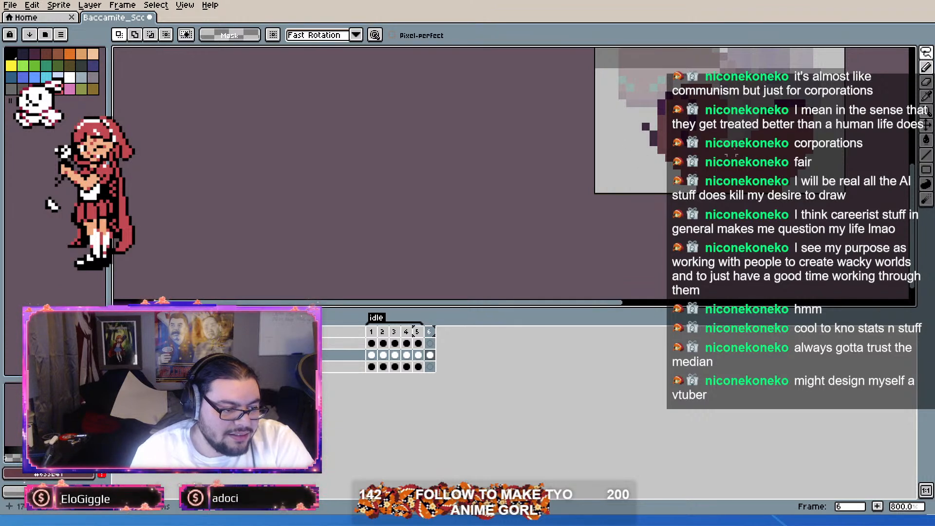
pyautogui.moveTo(820, 165); pyautogui.dragTo(638, 165)
pyautogui.moveTo(733, 61); pyautogui.dragTo(794, 152)
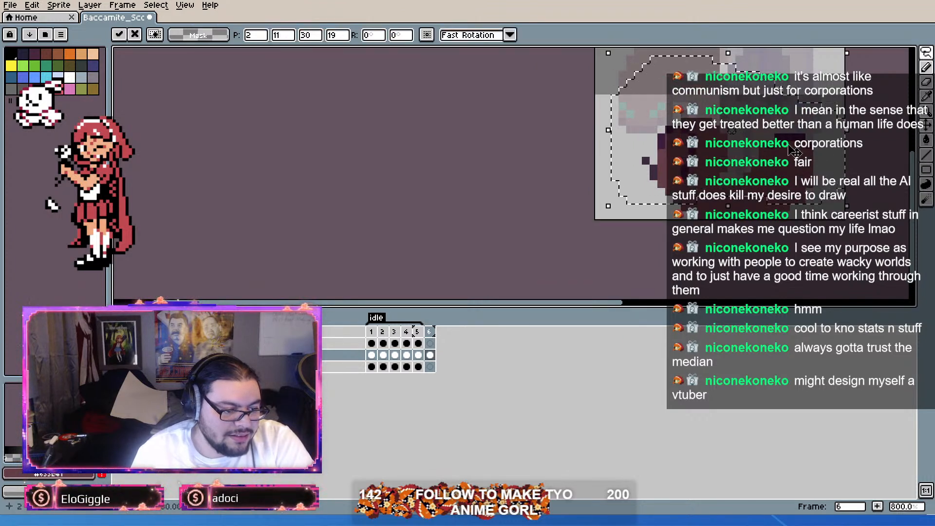
pyautogui.click(801, 238)
# Step: Try lassoing the right lobe of the body and moving it closer to the left lobe
pyautogui.moveTo(739, 230)
pyautogui.mouseDown()
pyautogui.moveTo(792, 82)
pyautogui.moveTo(805, 223)
pyautogui.mouseUp()
pyautogui.moveTo(806, 153); pyautogui.dragTo(781, 151)
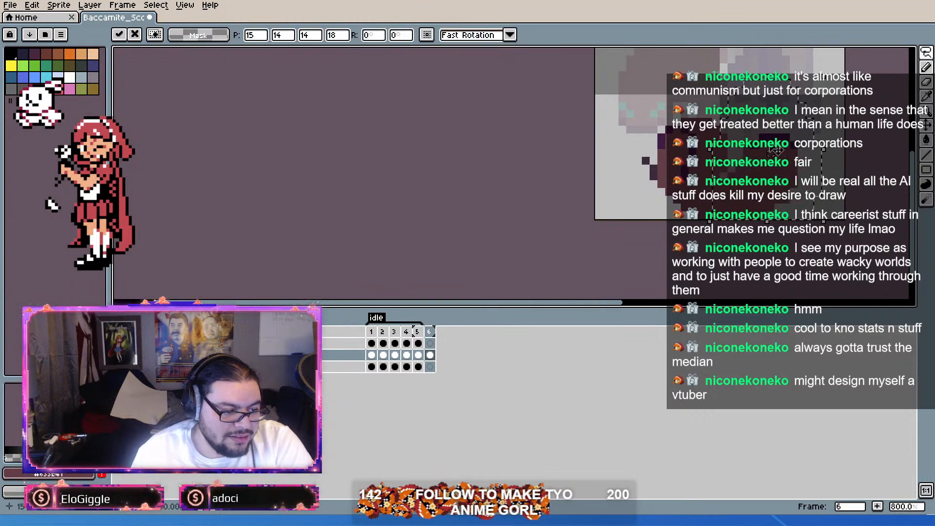
pyautogui.click(646, 199)
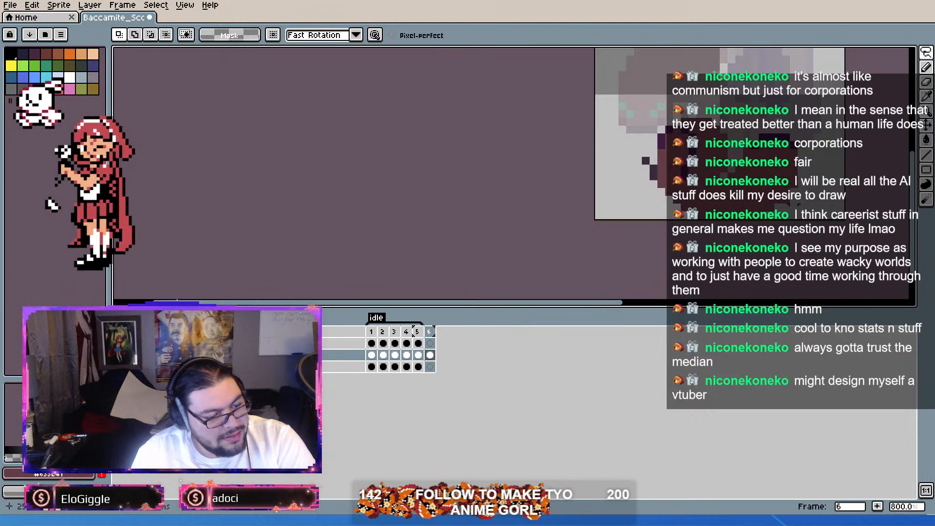
# Step: Try reshaping the dark purple band along the top of the right lobe pixel by pixel with the Pencil tool
pyautogui.click(926, 67)
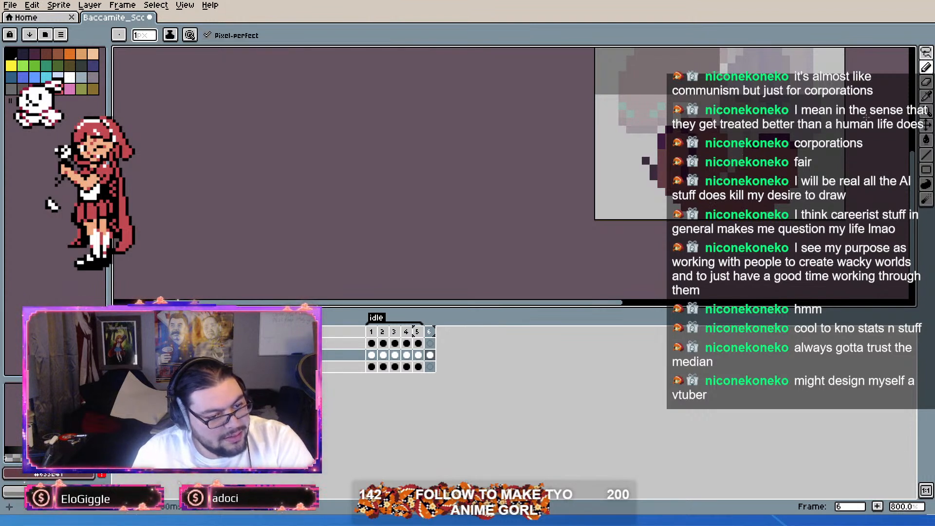
pyautogui.scroll(3, 787, 134)
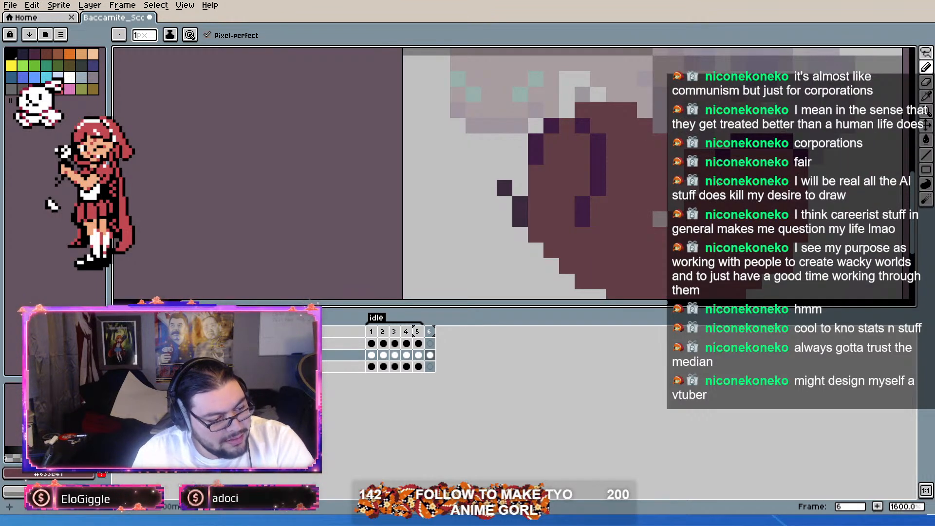
pyautogui.keyDown('alt'); pyautogui.click(731, 149); pyautogui.keyUp('alt')
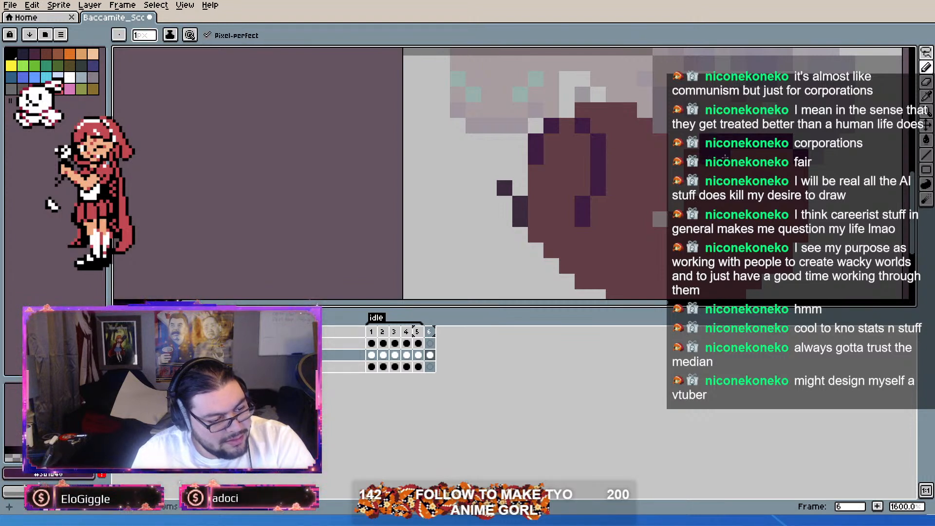
pyautogui.keyDown('alt'); pyautogui.rightClick(741, 170); pyautogui.keyUp('alt')
pyautogui.keyDown('alt'); pyautogui.rightClick(703, 114); pyautogui.keyUp('alt')
pyautogui.rightClick(705, 140)
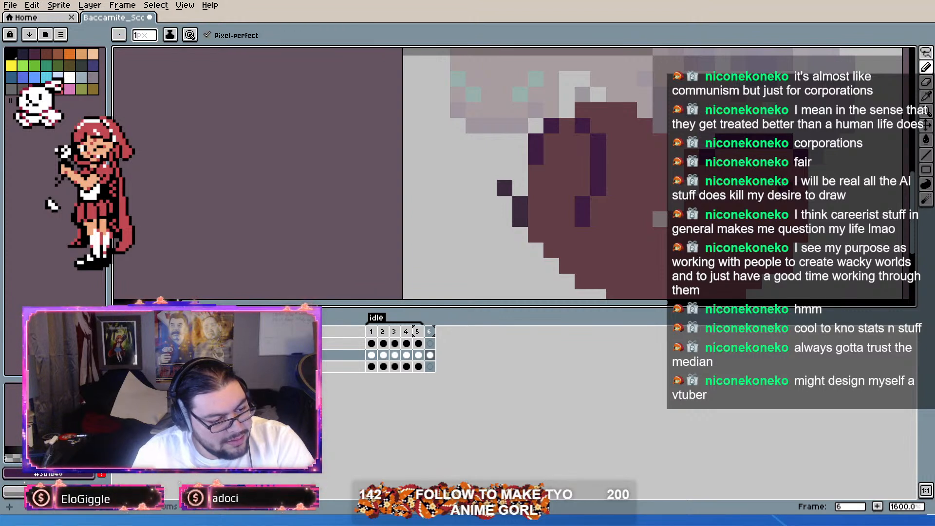
pyautogui.keyDown('alt'); pyautogui.click(774, 141); pyautogui.keyUp('alt')
pyautogui.click(770, 157)
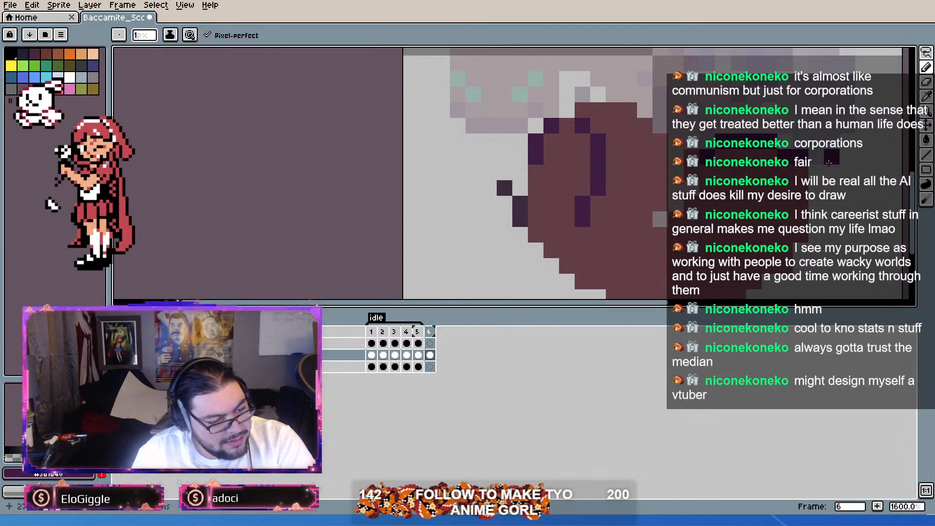
pyautogui.keyDown('alt'); pyautogui.click(784, 201); pyautogui.keyUp('alt')
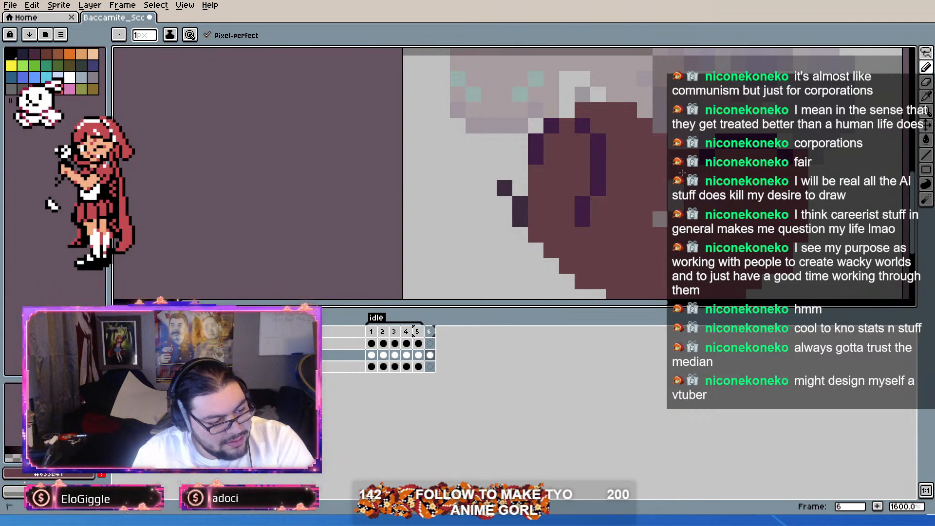
# Step: Undo the purple band edits and the leftward move of the right lobe
pyautogui.hotkey('ctrl', 'z')
pyautogui.hotkey('ctrl', 'z')
pyautogui.hotkey('ctrl', 'z')
pyautogui.hotkey('ctrl', 'z')
pyautogui.hotkey('ctrl', 'z')
pyautogui.hotkey('ctrl', 'z')
pyautogui.hotkey('ctrl', 'z')
pyautogui.hotkey('ctrl', 'z')
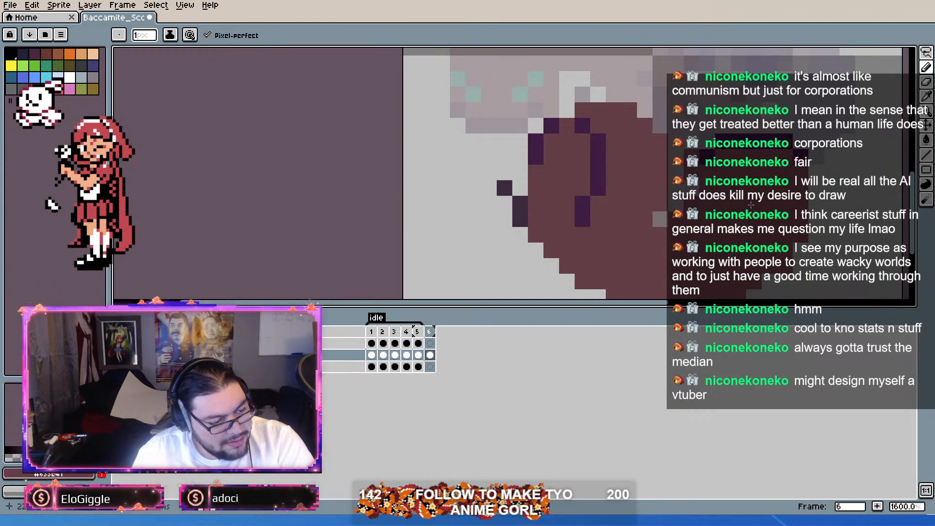
pyautogui.hotkey('ctrl', 'z')
pyautogui.hotkey('ctrl', 'z')
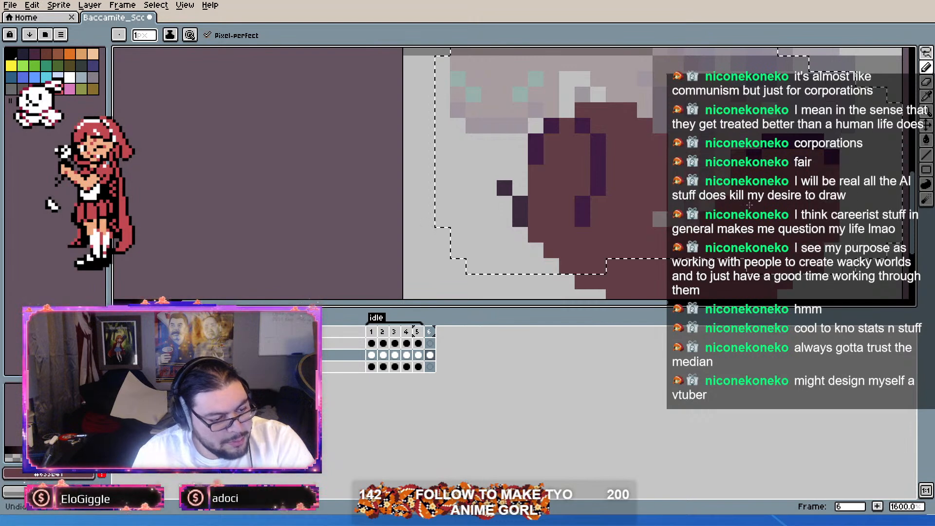
pyautogui.hotkey('ctrl', 'z')
pyautogui.hotkey('ctrl', 'z')
# Step: Lasso the ant's whole head in frame 1, extending the selection to cover its top, and copy it
pyautogui.scroll(-1, 751, 206)
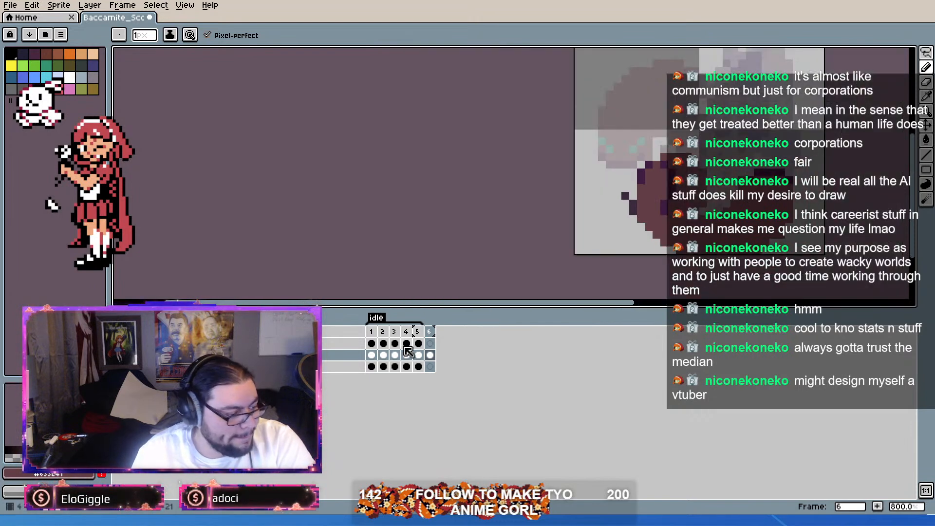
pyautogui.click(372, 334)
pyautogui.click(926, 52)
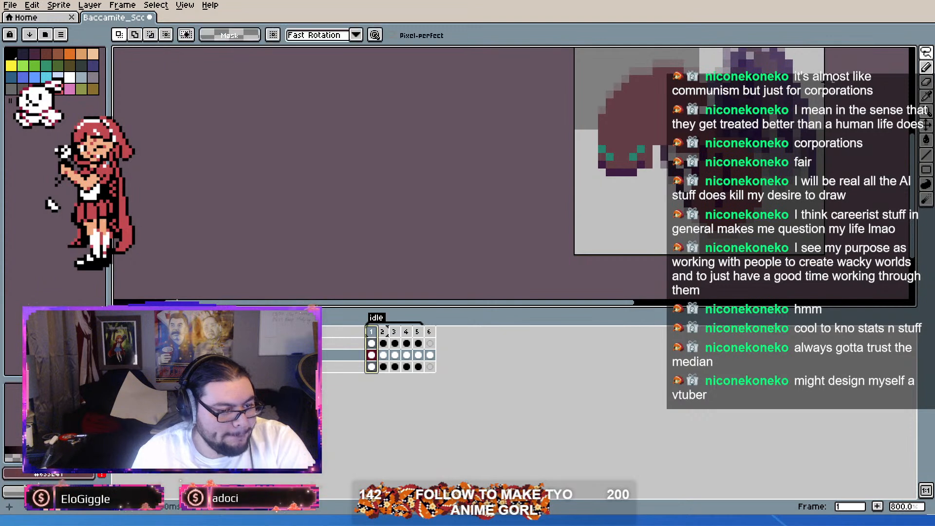
pyautogui.scroll(2, 656, 140)
pyautogui.moveTo(656, 140)
pyautogui.mouseDown()
pyautogui.moveTo(730, 56)
pyautogui.moveTo(687, 52)
pyautogui.moveTo(590, 88)
pyautogui.moveTo(540, 195)
pyautogui.moveTo(633, 234)
pyautogui.moveTo(656, 180)
pyautogui.moveTo(654, 157)
pyautogui.moveTo(647, 233)
pyautogui.mouseUp()
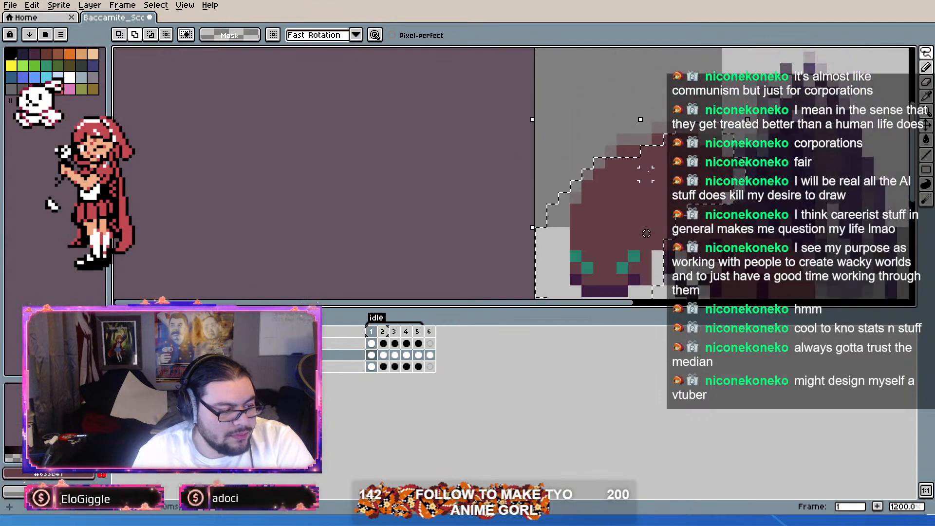
pyautogui.moveTo(681, 93)
pyautogui.mouseDown()
pyautogui.moveTo(611, 116)
pyautogui.moveTo(639, 214)
pyautogui.mouseUp()
pyautogui.scroll(-2, 688, 131)
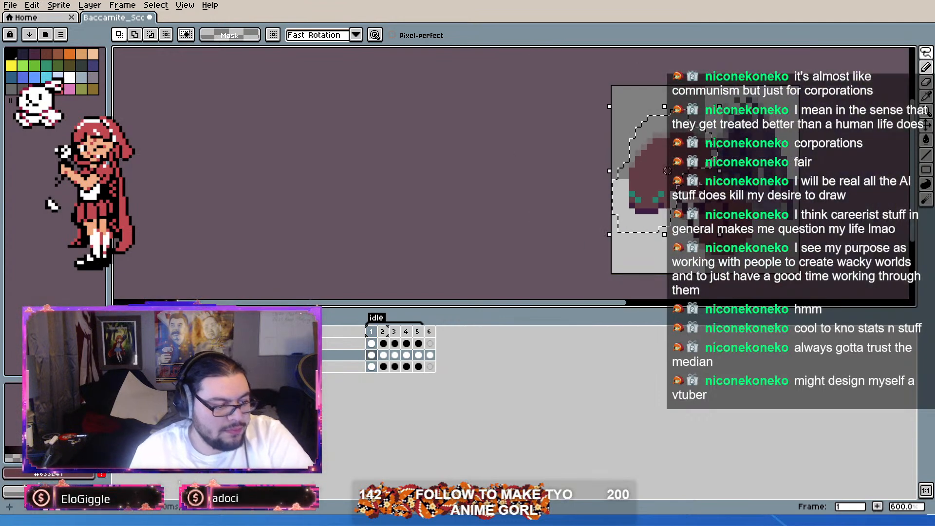
# Step: Paste the head into frame 6, rotate it to about -131.8 degrees and place it at 14, 15 over the right lobe
pyautogui.click(430, 355)
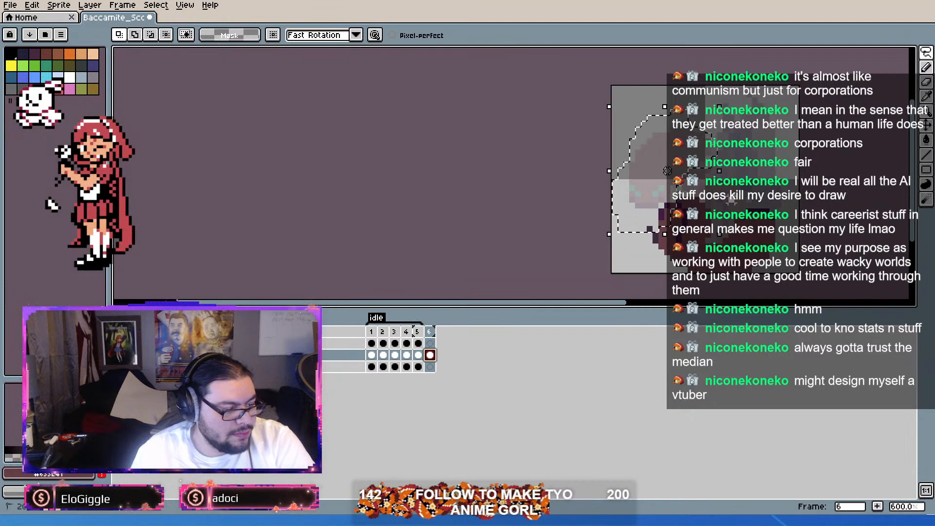
pyautogui.hotkey('ctrl', 'v')
pyautogui.moveTo(705, 113); pyautogui.dragTo(747, 200)
pyautogui.moveTo(817, 92); pyautogui.dragTo(769, 83)
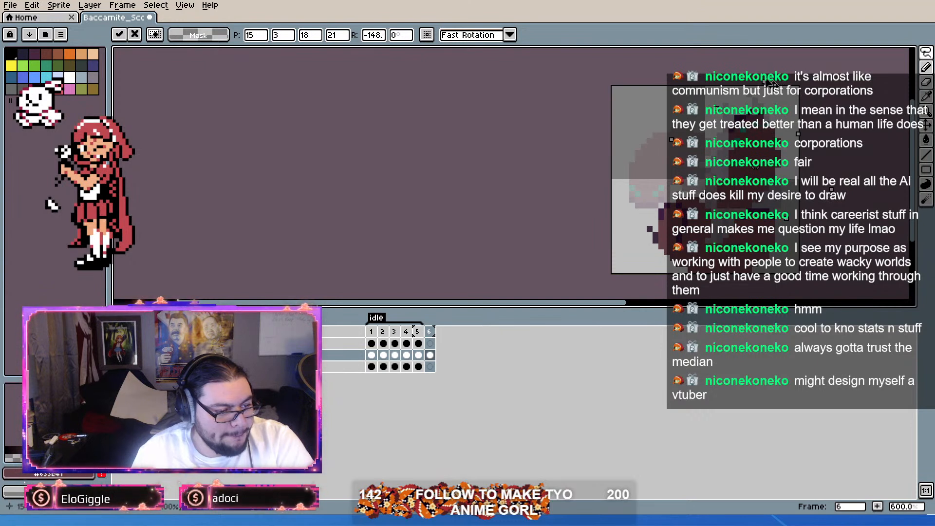
pyautogui.moveTo(767, 149); pyautogui.dragTo(749, 131)
pyautogui.moveTo(763, 55); pyautogui.dragTo(730, 62)
pyautogui.moveTo(751, 141); pyautogui.dragTo(755, 218)
pyautogui.scroll(1, 758, 221)
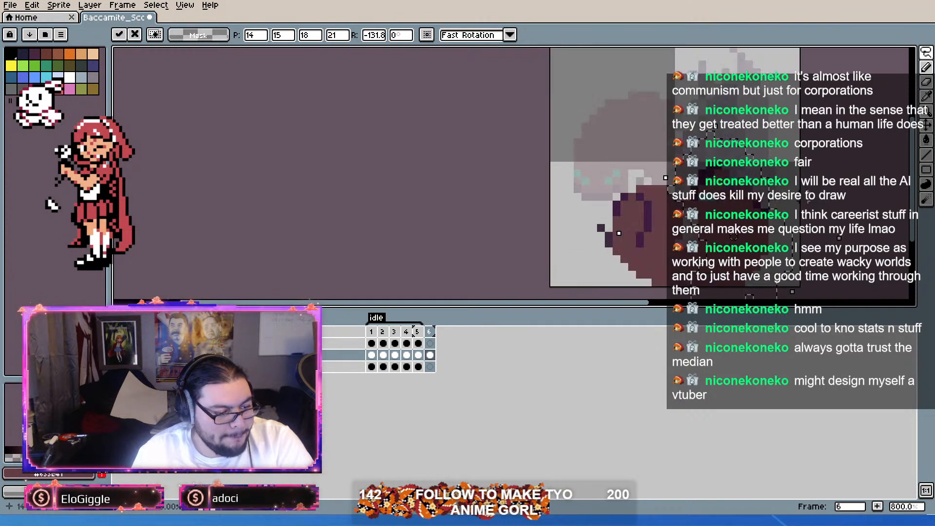
pyautogui.press('Return')
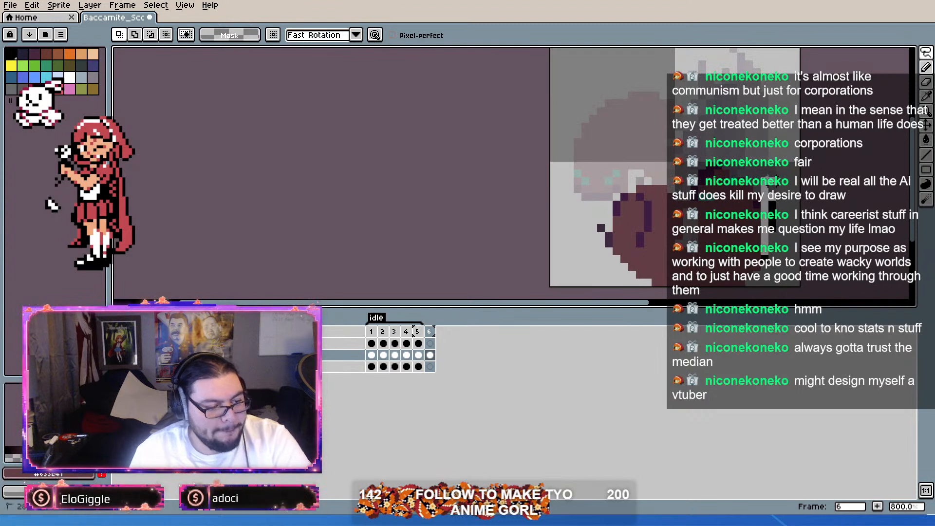
# Step: Paint over the pasted head's green eye pixels with the reddish-brown body color
pyautogui.scroll(1, 747, 234)
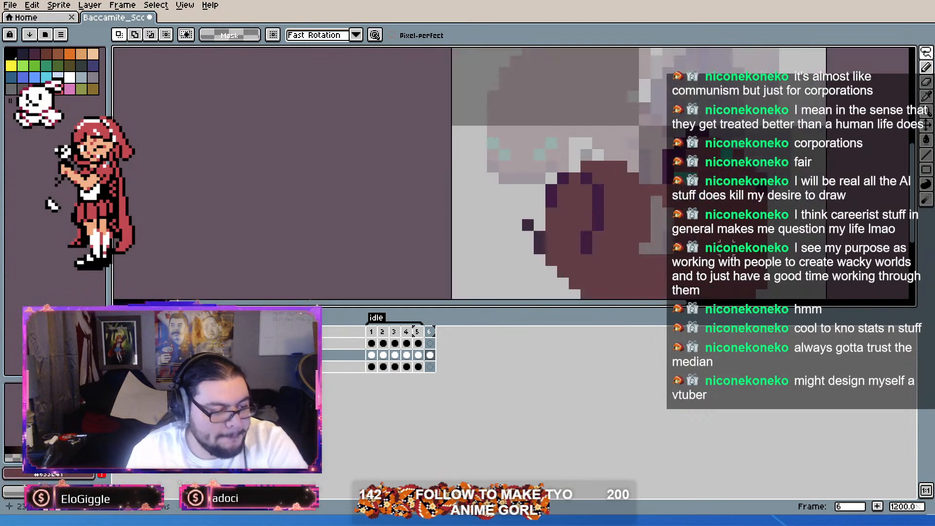
pyautogui.click(926, 68)
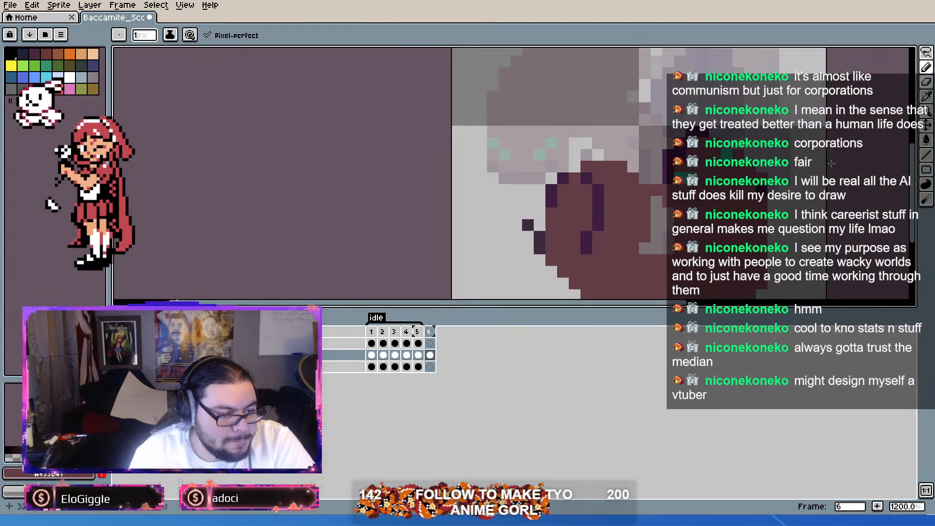
pyautogui.press('alt')
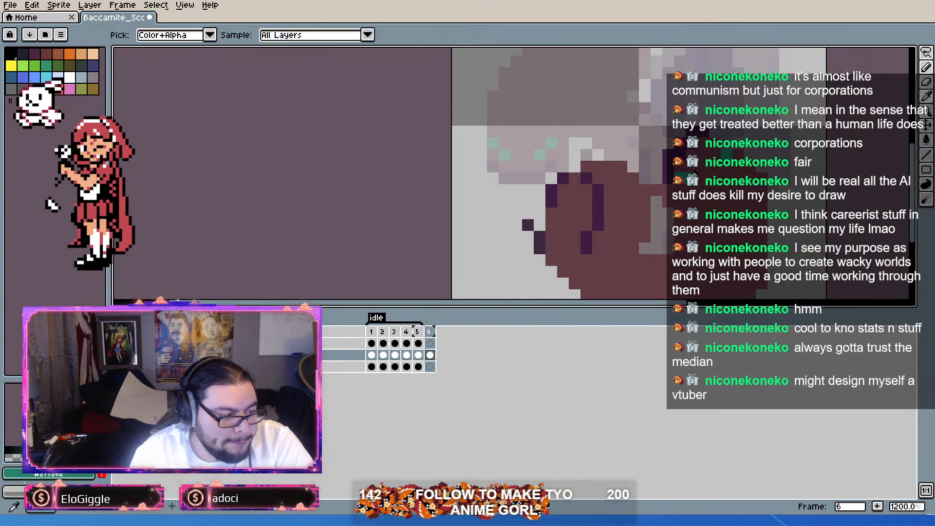
pyautogui.keyDown('alt'); pyautogui.click(700, 207); pyautogui.keyUp('alt')
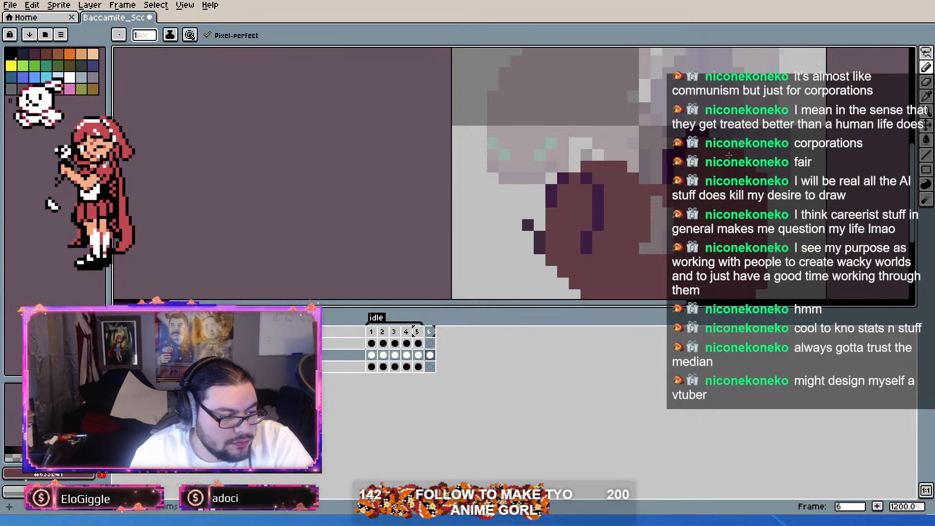
# Step: Lasso the pasted head shape on the right lobe and move it about two pixels down to 16, 15
pyautogui.scroll(-2, 664, 174)
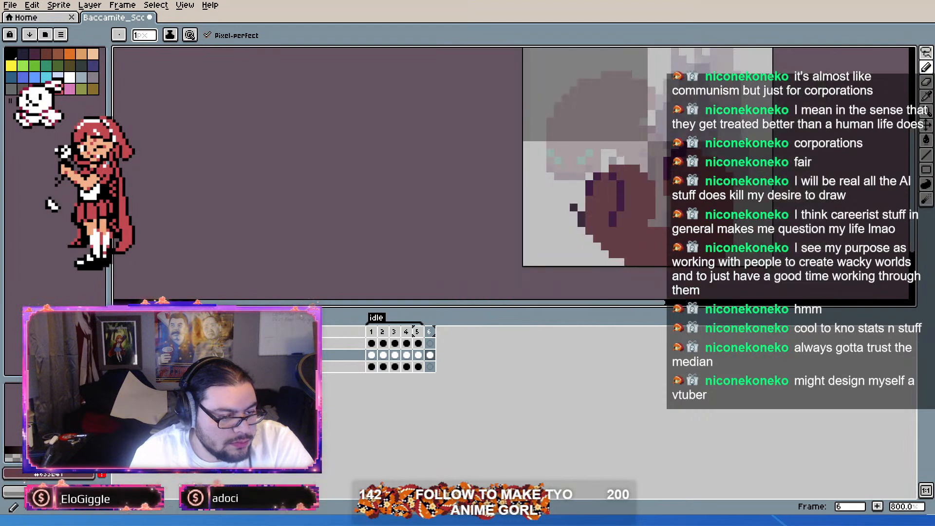
pyautogui.click(923, 63)
pyautogui.moveTo(768, 207)
pyautogui.mouseDown()
pyautogui.moveTo(670, 212)
pyautogui.moveTo(652, 139)
pyautogui.moveTo(772, 195)
pyautogui.moveTo(767, 217)
pyautogui.mouseUp()
pyautogui.moveTo(725, 186); pyautogui.dragTo(725, 200)
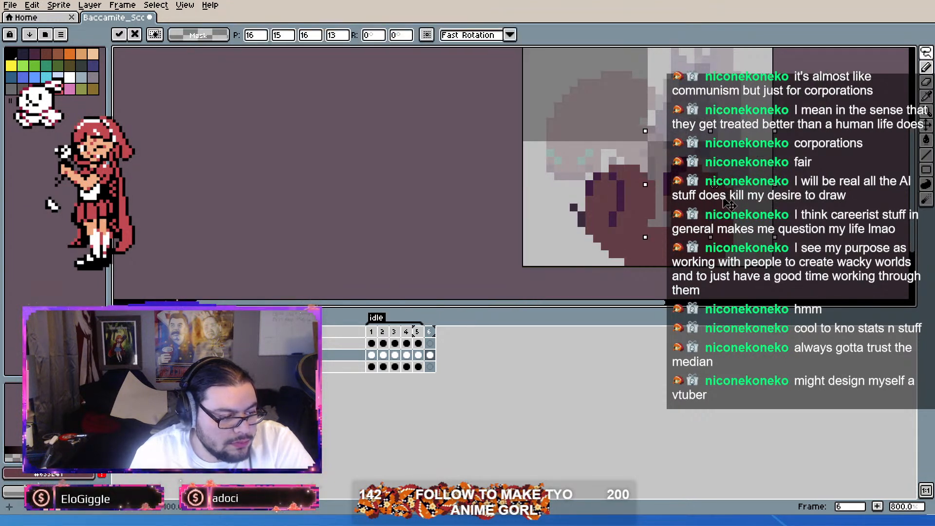
pyautogui.hotkey('ctrl', 'd')
pyautogui.scroll(1, 686, 217)
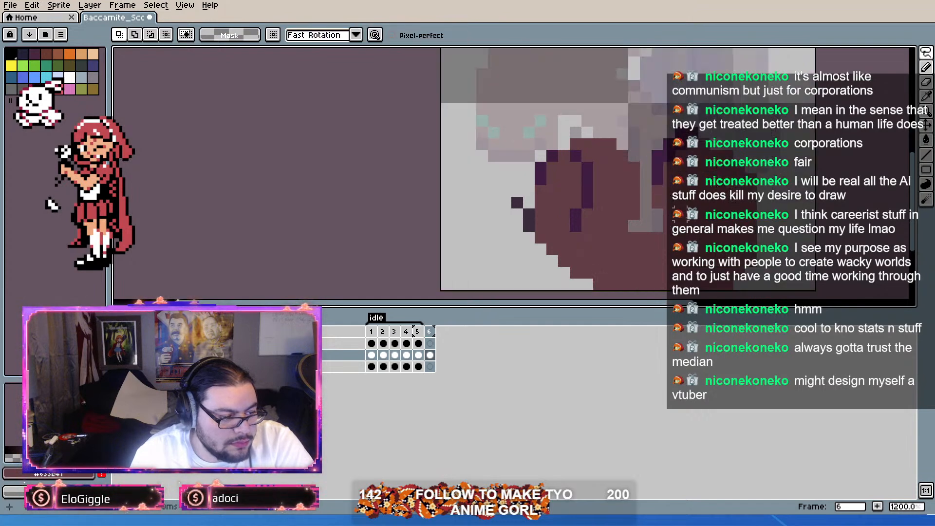
# Step: Paint over the purple lines on frame 6's left lobe with the reddish-brown body color and clear the stray dark pixels beside its outer edge
pyautogui.click(927, 80)
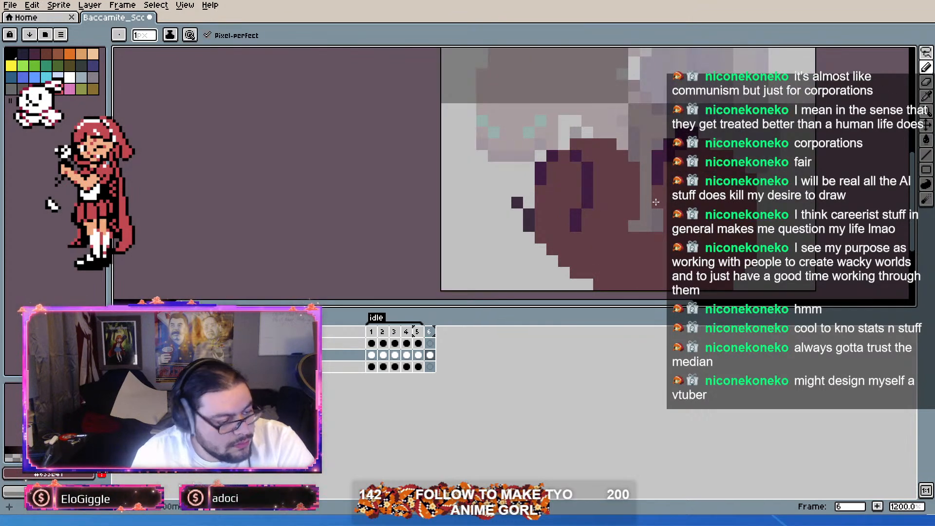
pyautogui.scroll(-3, 690, 189)
pyautogui.scroll(2, 690, 189)
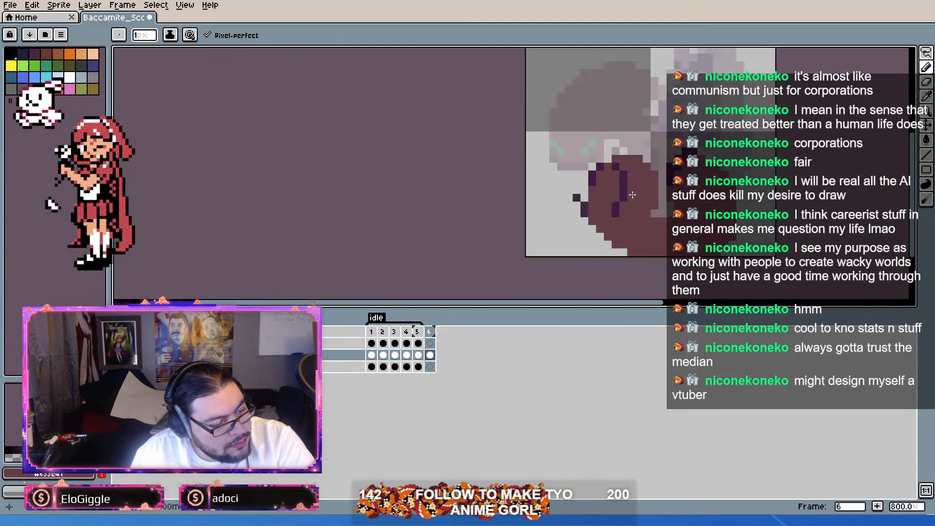
pyautogui.scroll(1, 578, 207)
pyautogui.moveTo(646, 178); pyautogui.dragTo(631, 139)
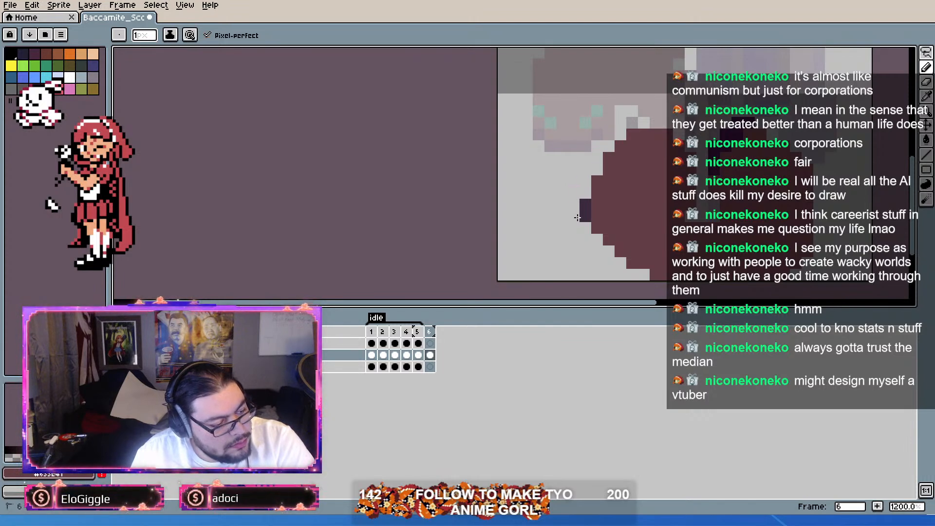
pyautogui.scroll(-4, 647, 198)
pyautogui.scroll(3, 648, 197)
pyautogui.scroll(-3, 685, 181)
pyautogui.scroll(4, 685, 183)
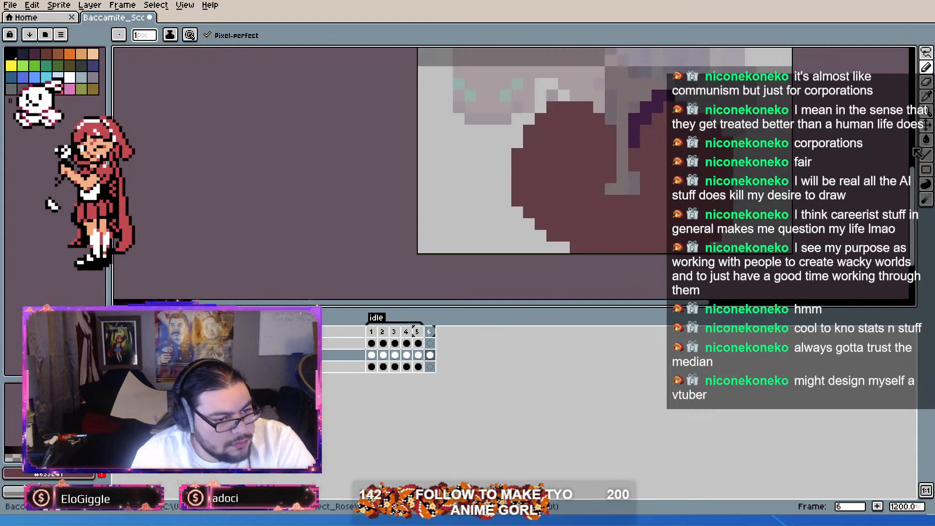
# Step: Lasso the upper part of both lobes in frame 6 and move it down one pixel
pyautogui.click(928, 54)
pyautogui.moveTo(657, 270)
pyautogui.mouseDown()
pyautogui.moveTo(628, 192)
pyautogui.moveTo(618, 115)
pyautogui.moveTo(785, 185)
pyautogui.moveTo(705, 165)
pyautogui.mouseUp()
pyautogui.click(647, 282)
pyautogui.moveTo(631, 230)
pyautogui.mouseDown()
pyautogui.moveTo(542, 200)
pyautogui.moveTo(483, 166)
pyautogui.moveTo(565, 59)
pyautogui.moveTo(705, 55)
pyautogui.moveTo(774, 167)
pyautogui.moveTo(754, 157)
pyautogui.mouseUp()
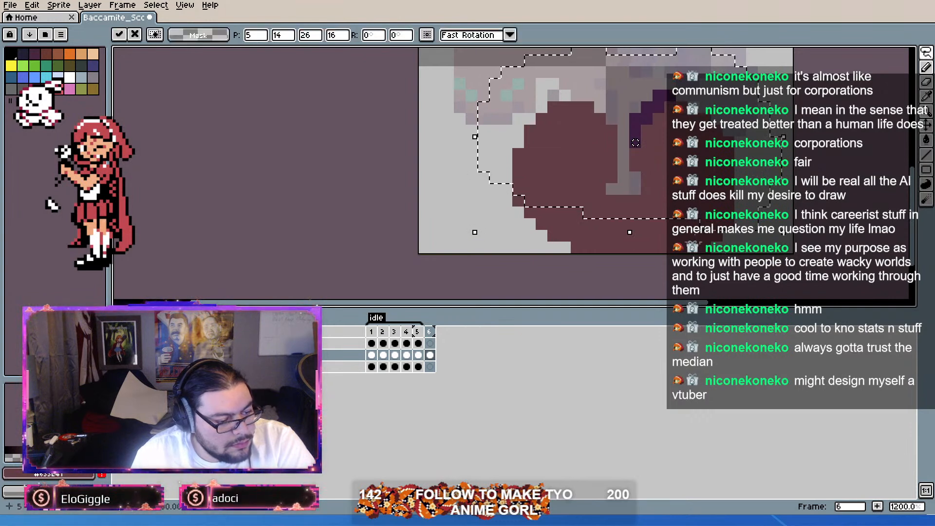
pyautogui.moveTo(693, 234); pyautogui.dragTo(697, 244)
pyautogui.moveTo(731, 114); pyautogui.dragTo(731, 122)
pyautogui.click(811, 177)
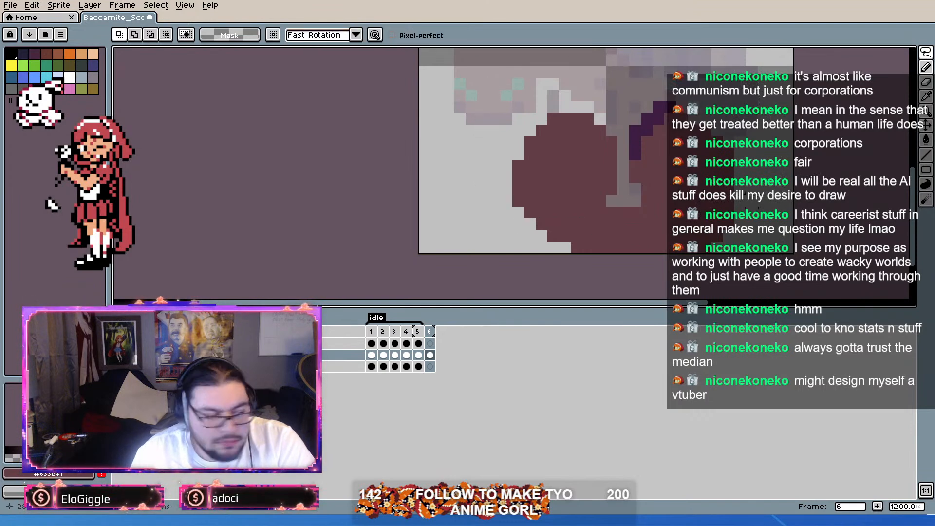
pyautogui.scroll(-3, 696, 207)
pyautogui.scroll(3, 695, 210)
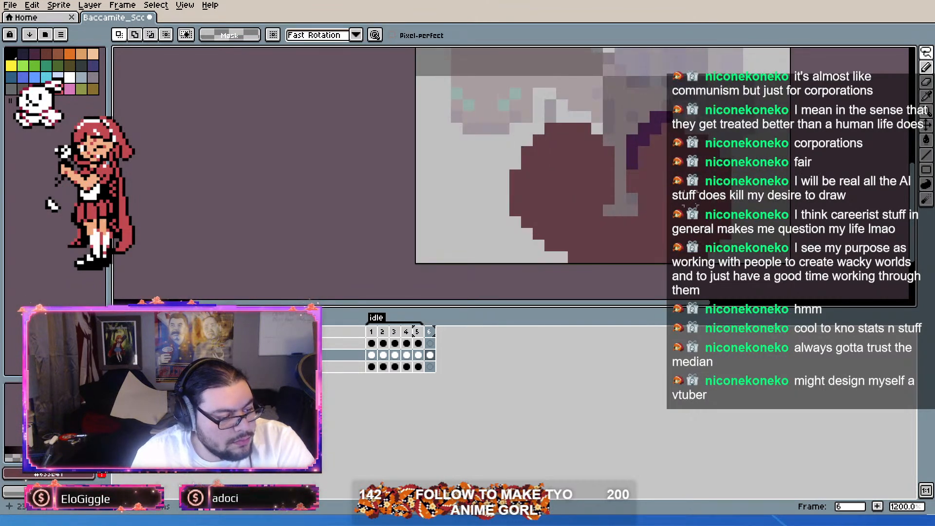
# Step: Pick the dark purple from frame 1 and draw a small looping outline between the two lobes in frame 6
pyautogui.click(374, 333)
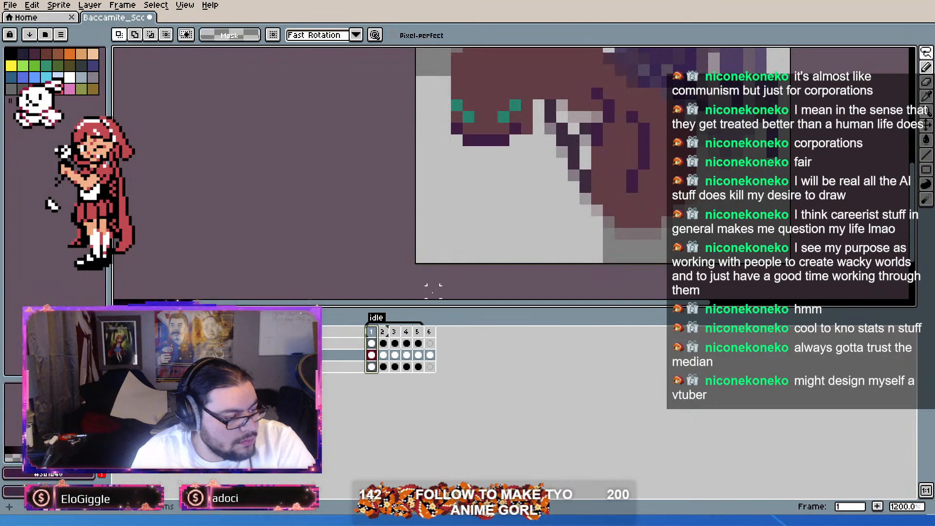
pyautogui.click(431, 343)
pyautogui.click(430, 355)
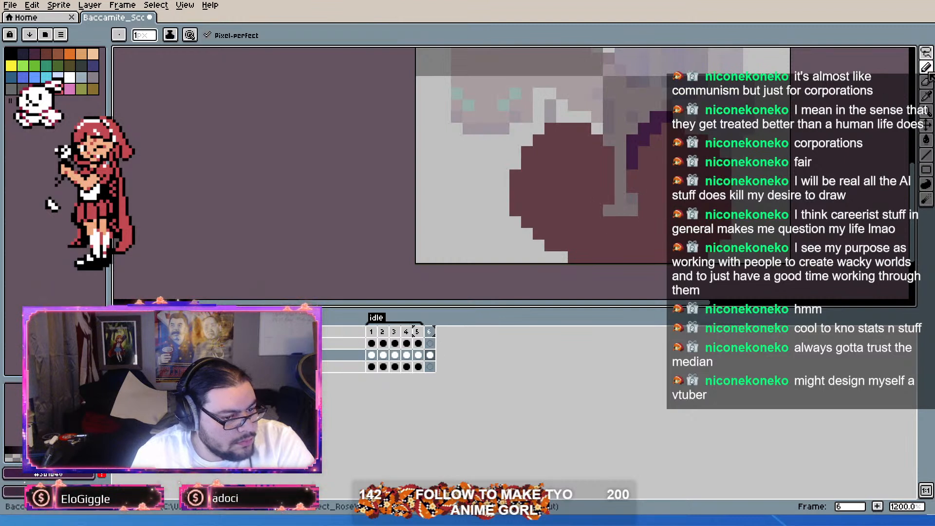
pyautogui.press('b')
pyautogui.scroll(1, 629, 187)
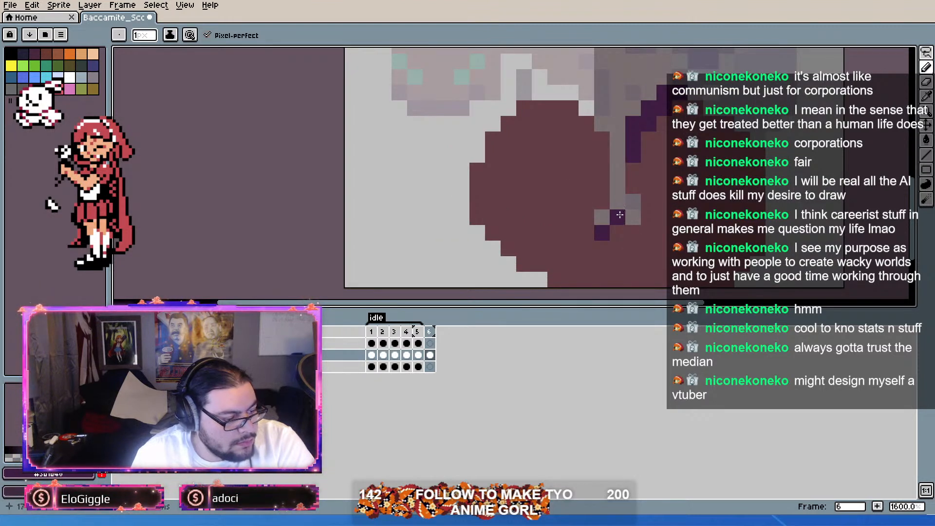
pyautogui.click(618, 185)
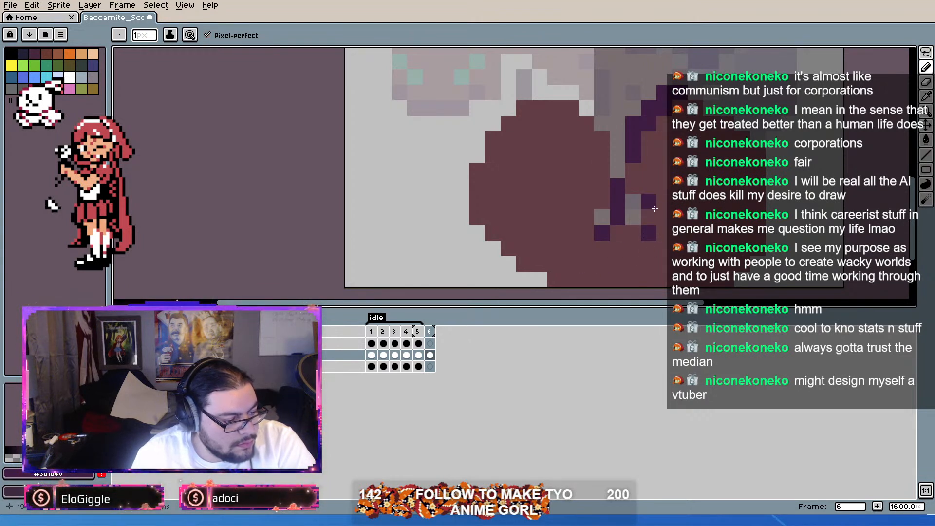
pyautogui.moveTo(656, 232)
pyautogui.mouseDown()
pyautogui.moveTo(664, 217)
pyautogui.moveTo(650, 188)
pyautogui.mouseUp()
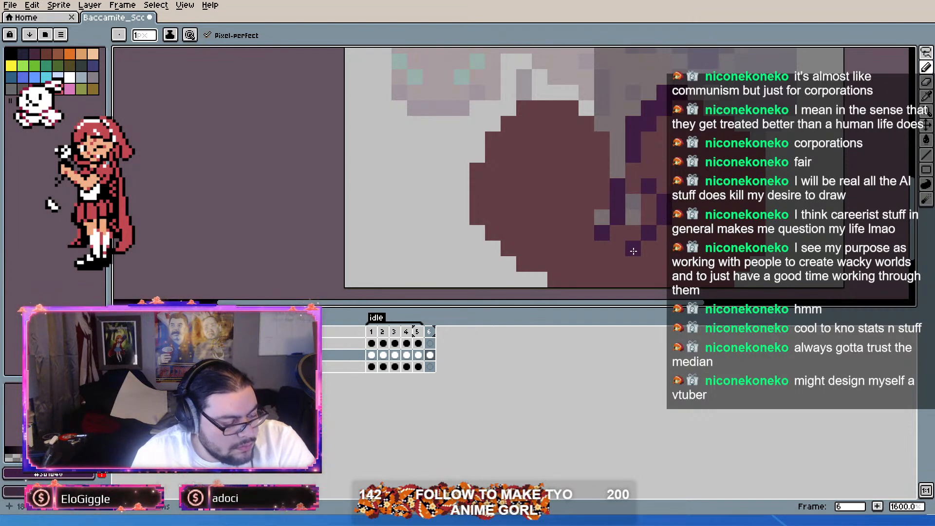
pyautogui.scroll(-4, 645, 227)
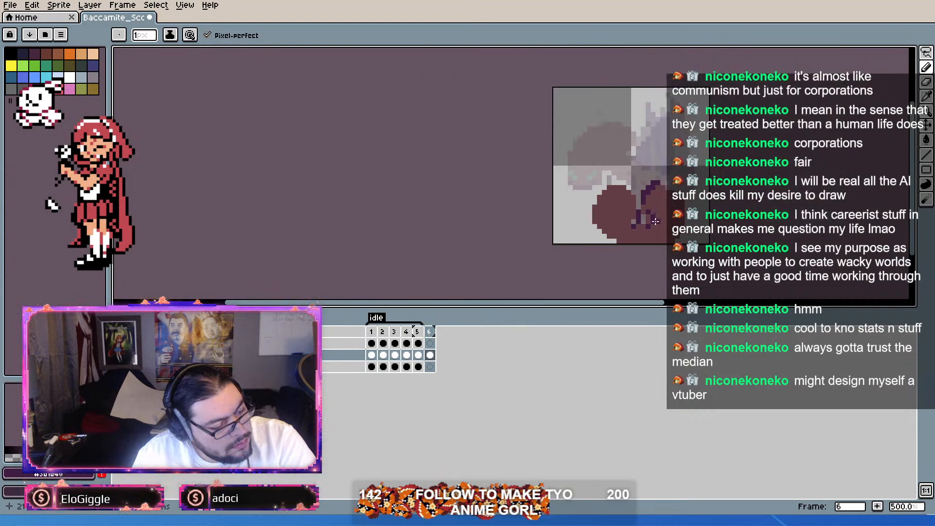
pyautogui.scroll(3, 672, 247)
pyautogui.scroll(-2, 666, 235)
pyautogui.scroll(2, 676, 227)
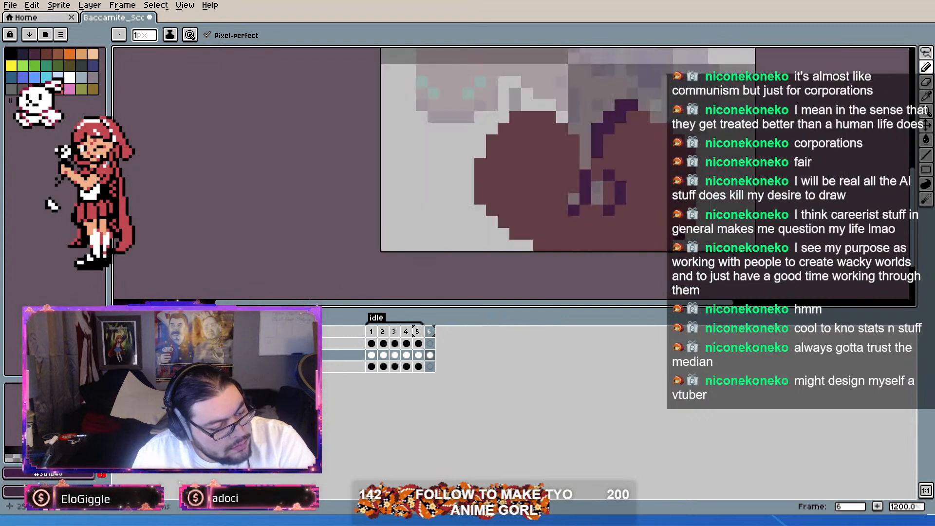
# Step: Lasso the outer part of the right lobe, then of the left lobe, and move each one pixel inward
pyautogui.click(927, 54)
pyautogui.moveTo(675, 252)
pyautogui.mouseDown()
pyautogui.moveTo(656, 246)
pyautogui.moveTo(651, 146)
pyautogui.moveTo(746, 160)
pyautogui.moveTo(743, 252)
pyautogui.mouseUp()
pyautogui.moveTo(716, 183); pyautogui.dragTo(703, 178)
pyautogui.click(767, 156)
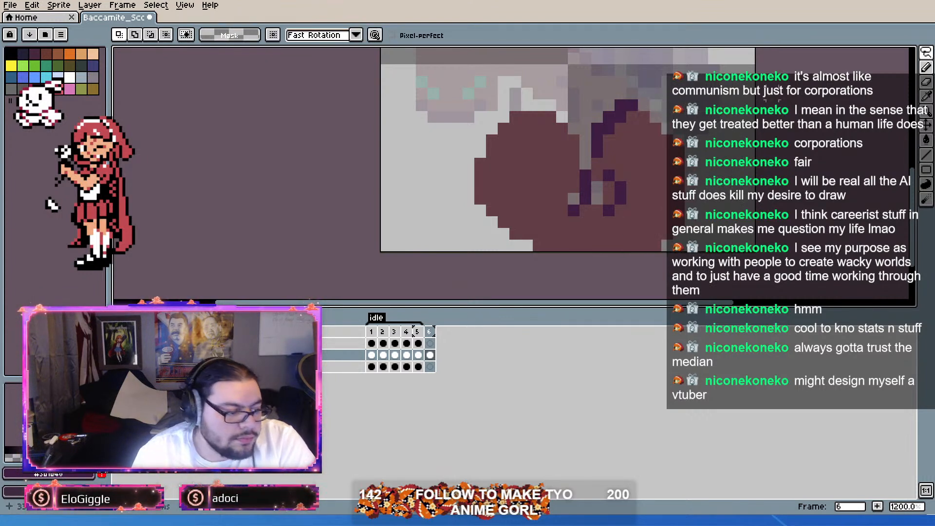
pyautogui.scroll(-4, 613, 155)
pyautogui.scroll(4, 589, 152)
pyautogui.moveTo(561, 84)
pyautogui.mouseDown()
pyautogui.moveTo(547, 263)
pyautogui.moveTo(484, 114)
pyautogui.moveTo(565, 78)
pyautogui.mouseUp()
pyautogui.moveTo(547, 140); pyautogui.dragTo(558, 152)
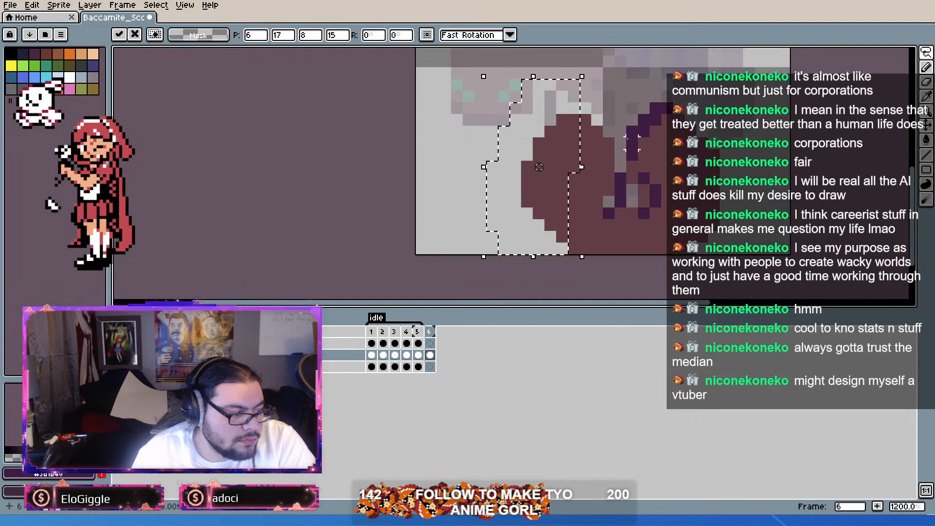
# Step: Lasso the outermost pixels in the bottom row of the lobes and delete them
pyautogui.click(585, 213)
pyautogui.moveTo(578, 246); pyautogui.dragTo(551, 250)
pyautogui.press('Delete')
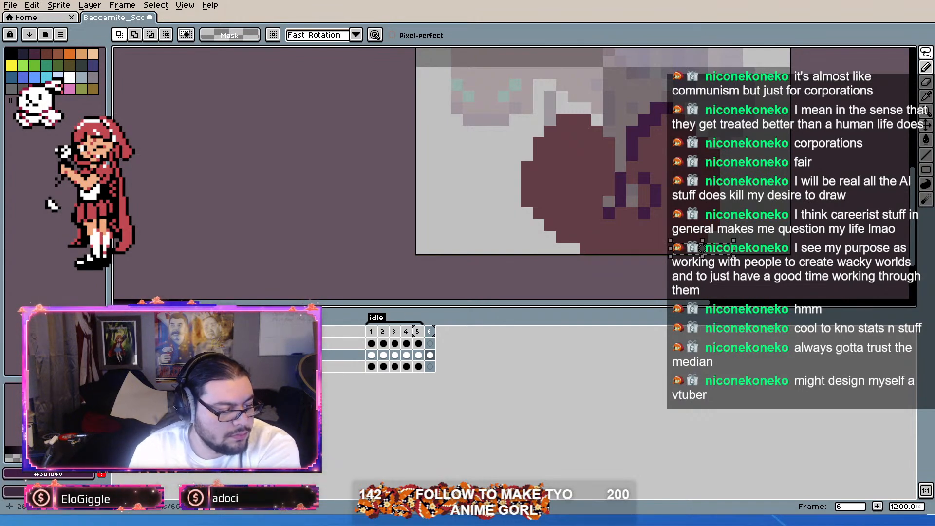
pyautogui.scroll(-2, 785, 176)
pyautogui.scroll(2, 769, 171)
pyautogui.scroll(-4, 745, 187)
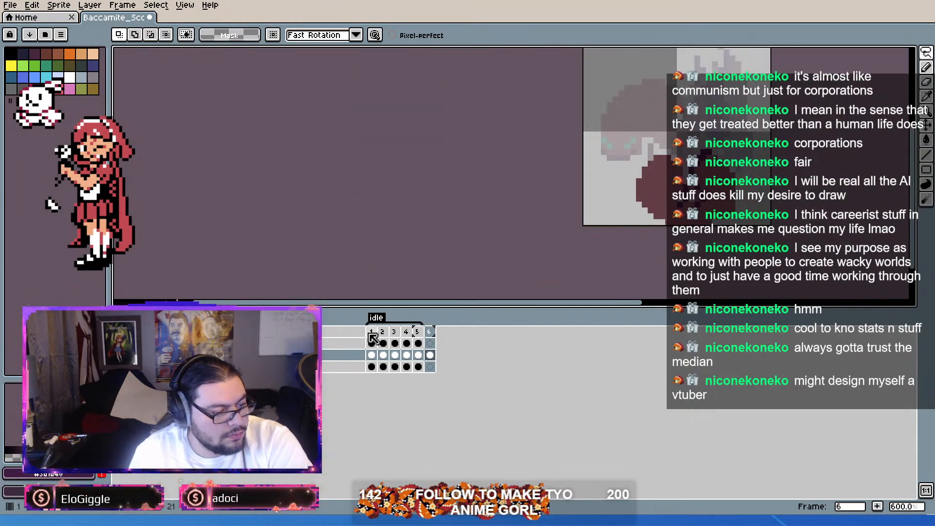
# Step: Erase the stray corner pixel on the left lobe's upper edge, then pick the reddish-brown body color for the pencil
pyautogui.scroll(6, 595, 190)
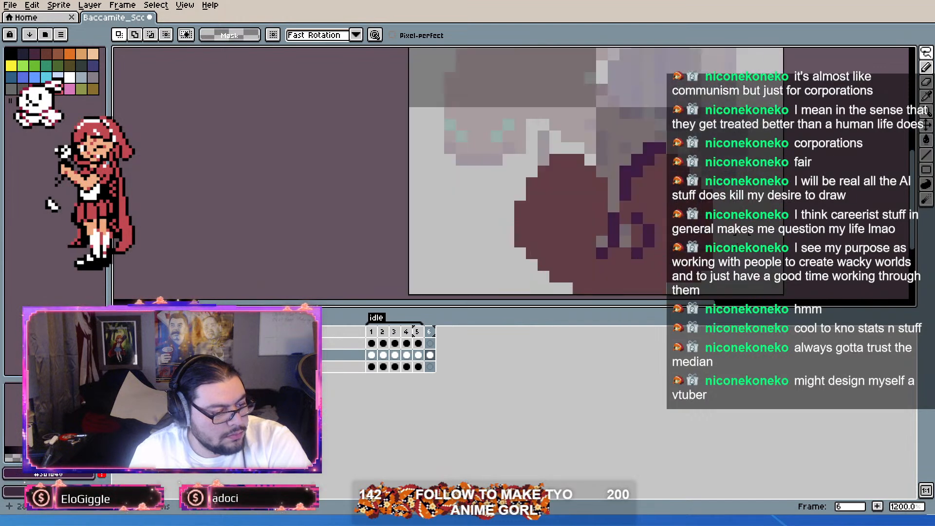
pyautogui.press('i')
pyautogui.press('b')
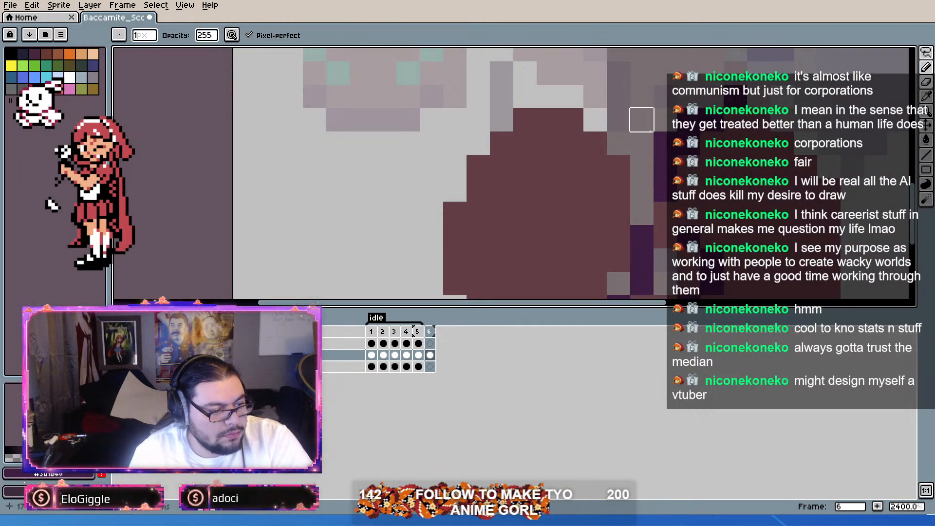
pyautogui.scroll(-5, 665, 144)
pyautogui.scroll(1, 837, 148)
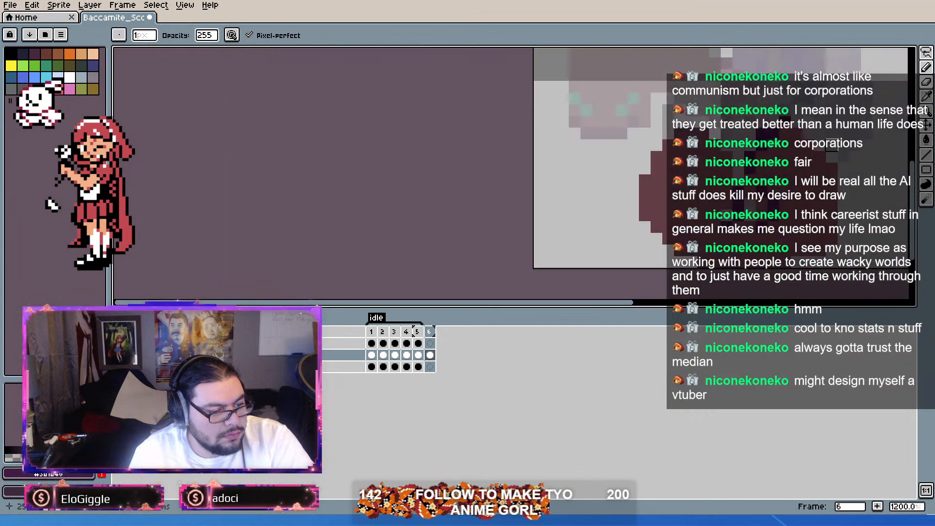
pyautogui.scroll(-5, 832, 146)
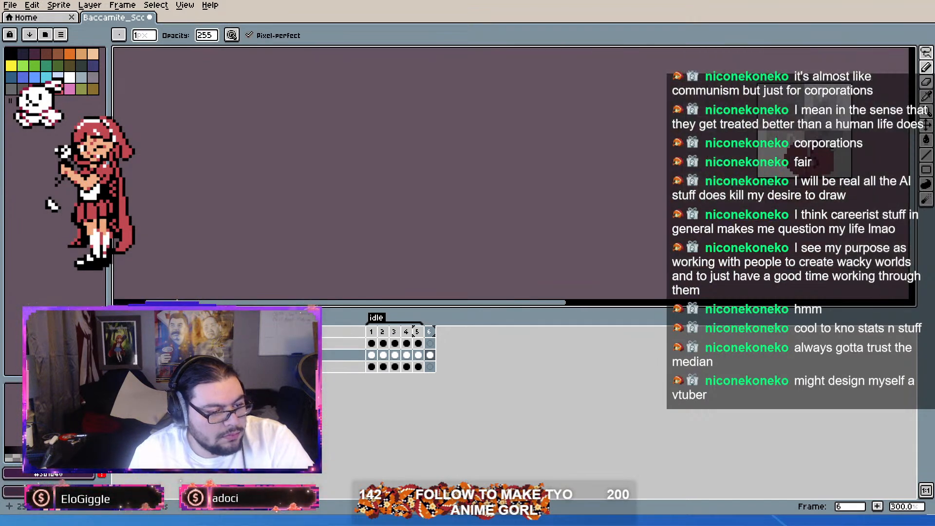
pyautogui.scroll(5, 830, 147)
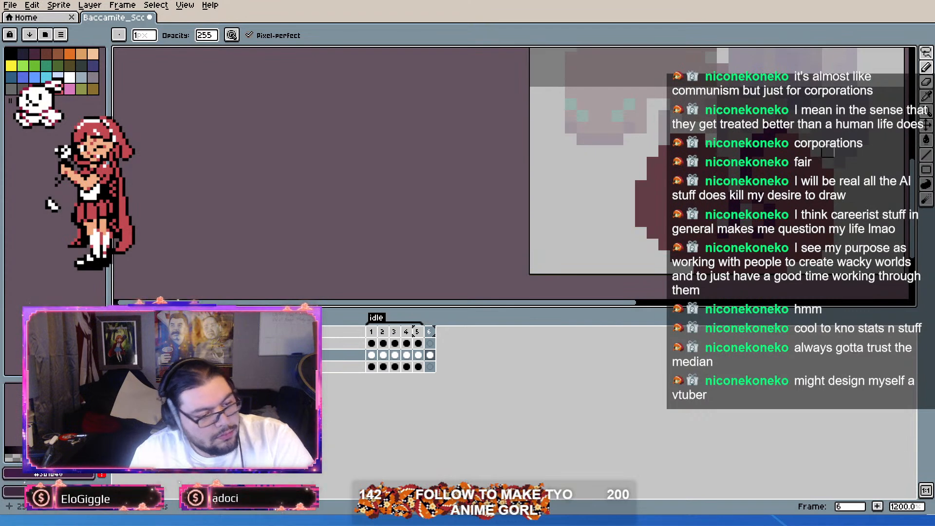
pyautogui.scroll(1, 828, 152)
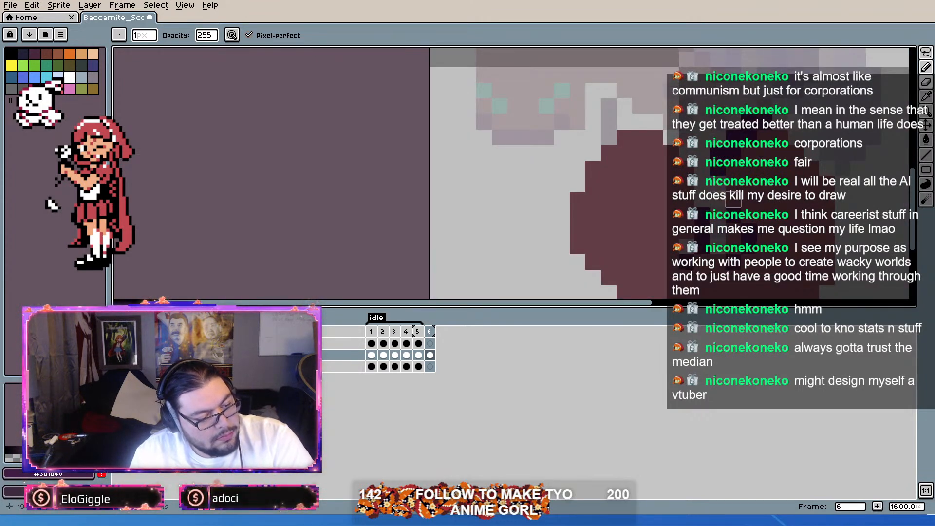
pyautogui.scroll(-3, 822, 156)
pyautogui.scroll(3, 823, 156)
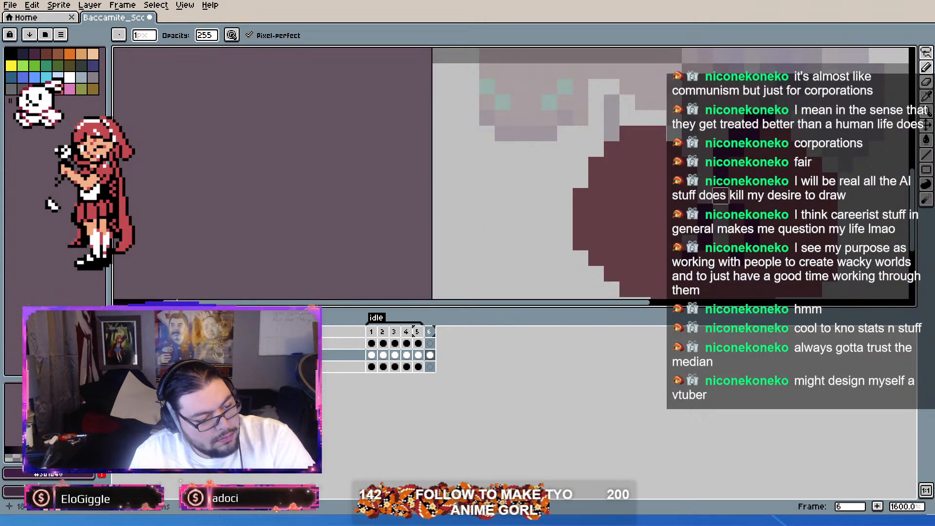
pyautogui.keyDown('alt'); pyautogui.click(737, 166); pyautogui.keyUp('alt')
pyautogui.click(931, 67)
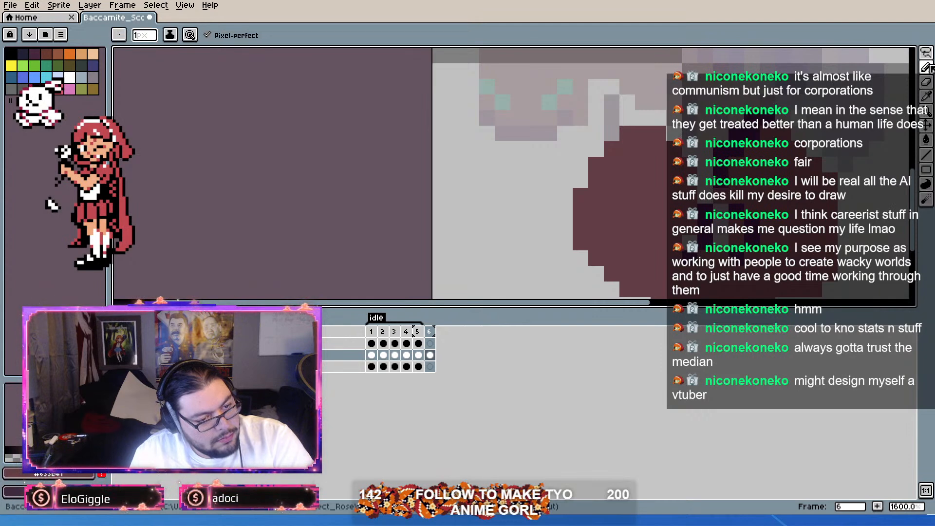
pyautogui.scroll(-4, 794, 127)
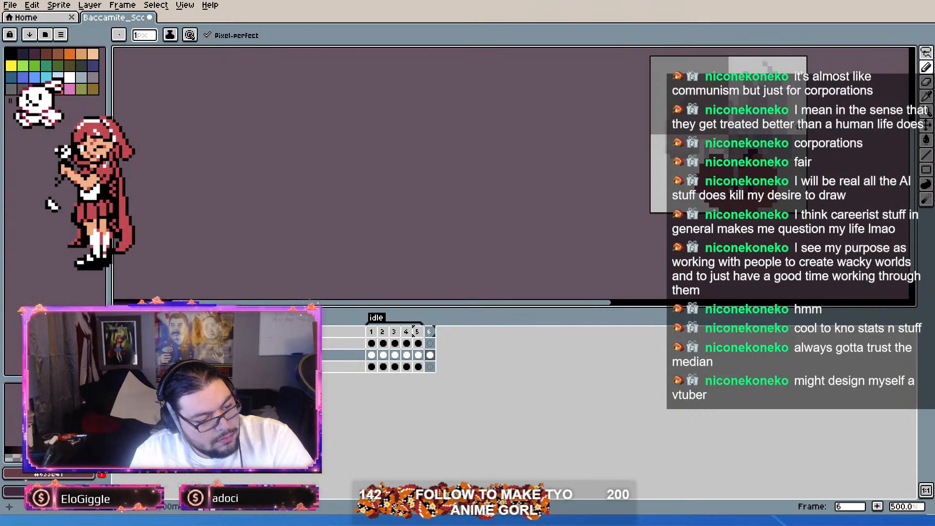
pyautogui.scroll(-3, 798, 126)
pyautogui.scroll(3, 801, 109)
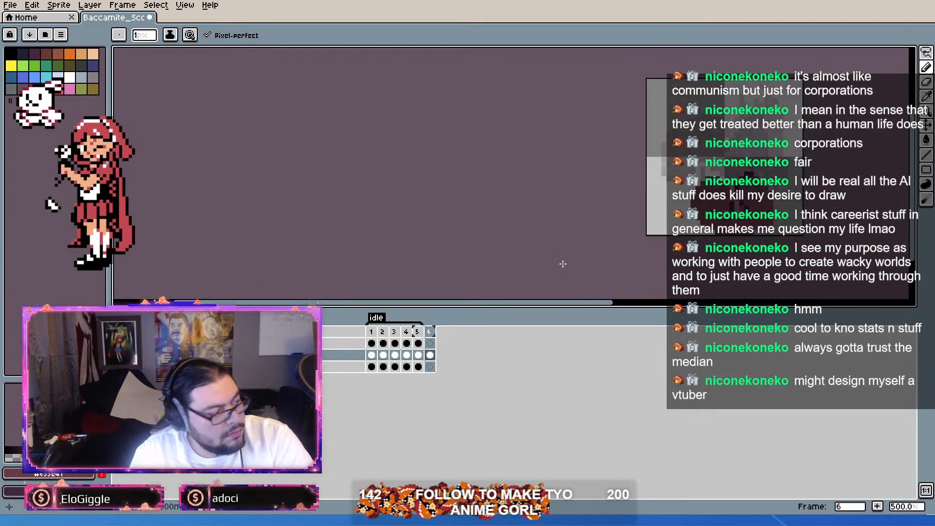
# Step: Tag frame 6 as "ded", then go to frame 1 and turn off onion skinning
pyautogui.click(432, 333)
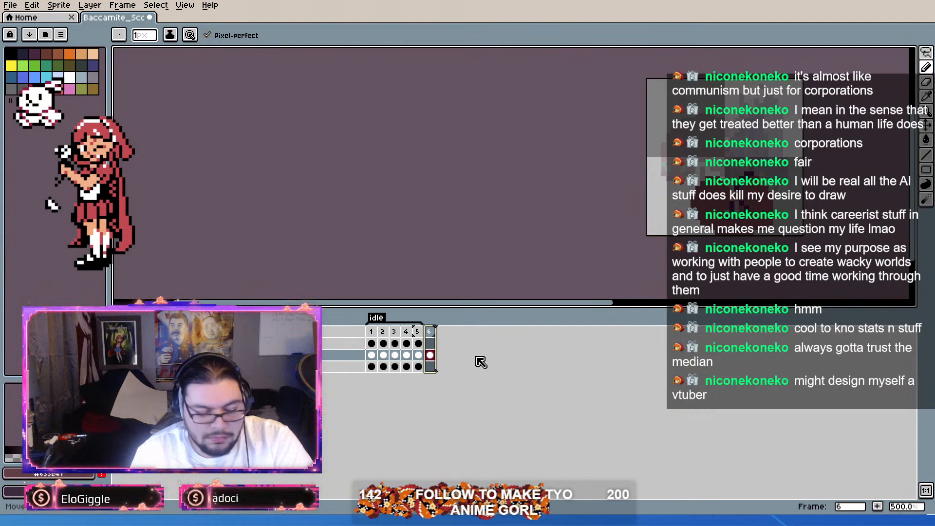
pyautogui.click(372, 333)
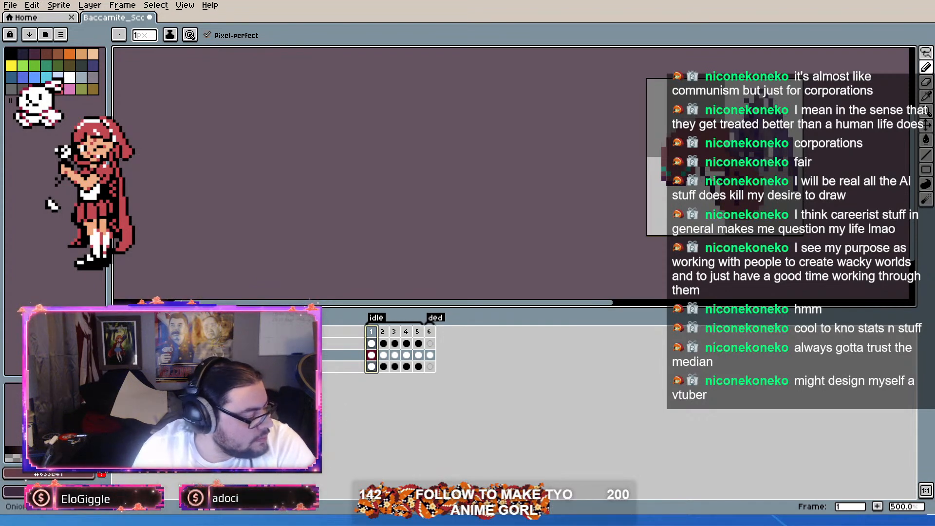
pyautogui.scroll(1, 511, 216)
pyautogui.moveTo(511, 216); pyautogui.dragTo(380, 259)
pyautogui.scroll(2, 702, 233)
pyautogui.scroll(-2, 622, 233)
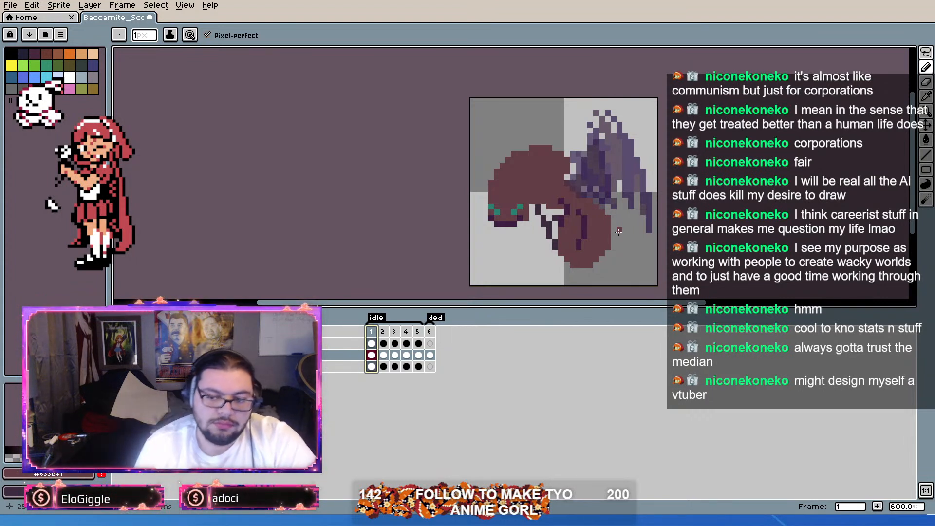
pyautogui.scroll(-1, 658, 232)
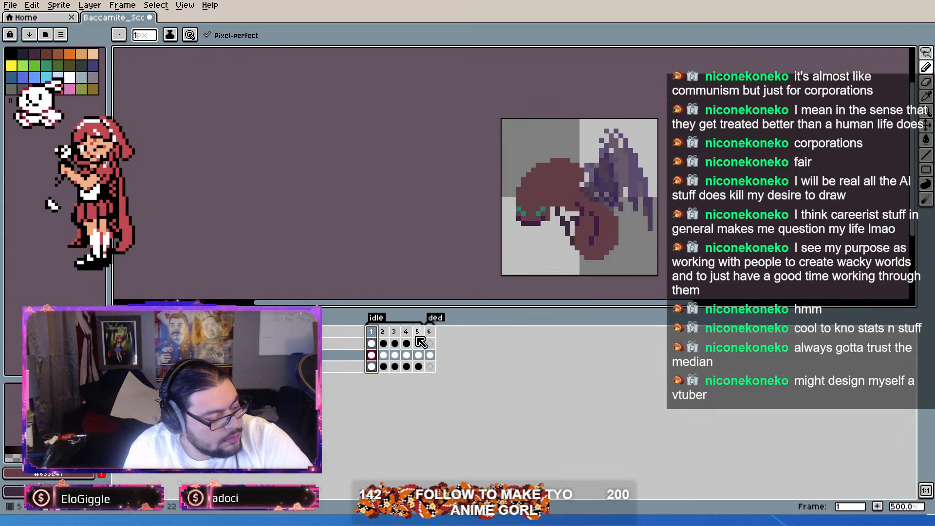
# Step: Duplicate frame 1 and move the copy to position 6, between the idle and ded tags
pyautogui.hotkey('alt', 'n')
pyautogui.click(383, 332)
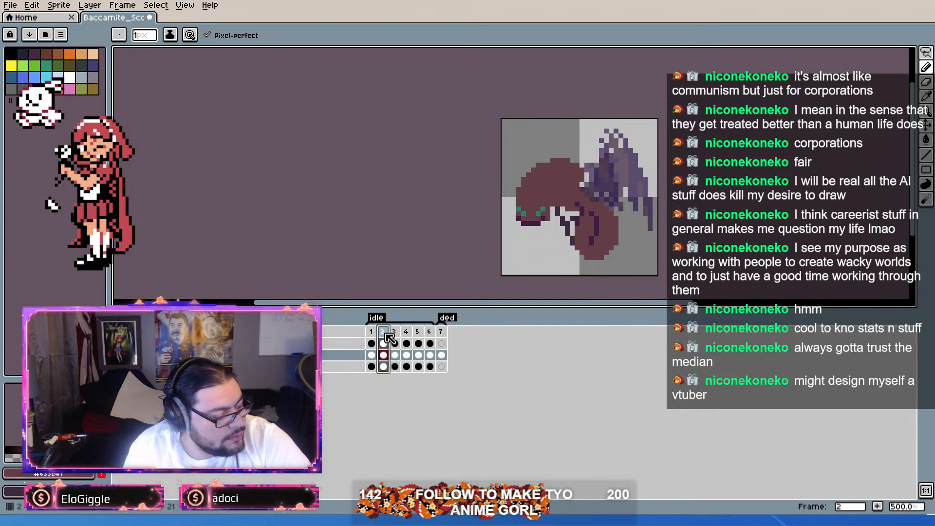
pyautogui.moveTo(436, 327); pyautogui.dragTo(437, 329)
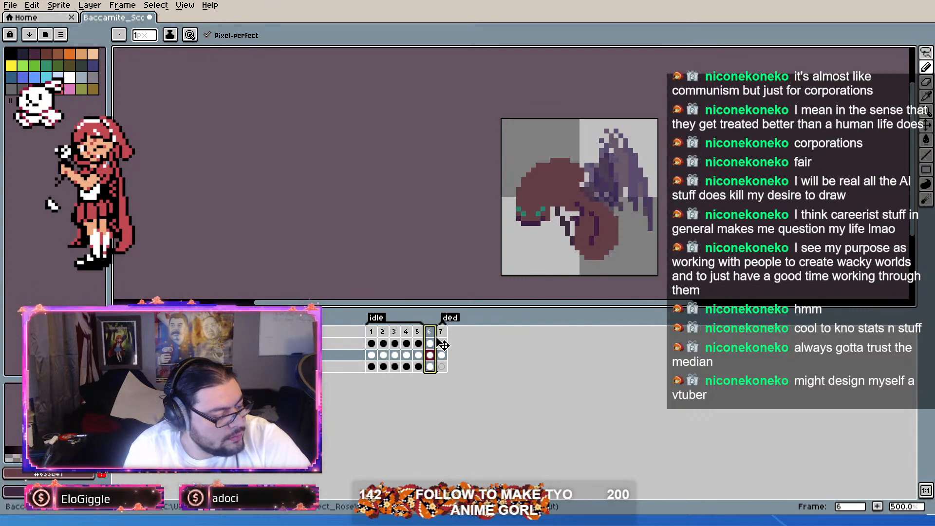
pyautogui.scroll(3, 601, 207)
pyautogui.scroll(-2, 549, 238)
pyautogui.scroll(3, 549, 237)
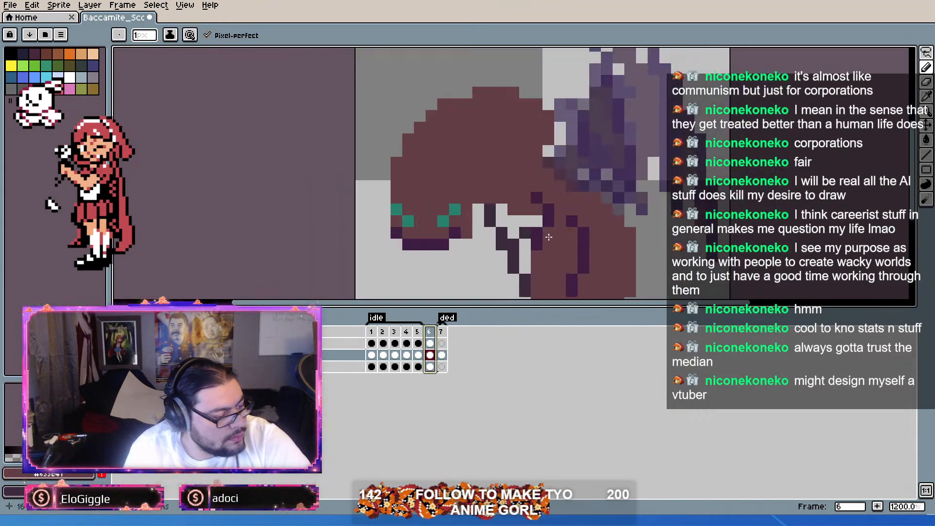
# Step: Lasso the ant's head on frame 6 and try to narrow the selection to 15 pixels wide
pyautogui.scroll(-2, 590, 154)
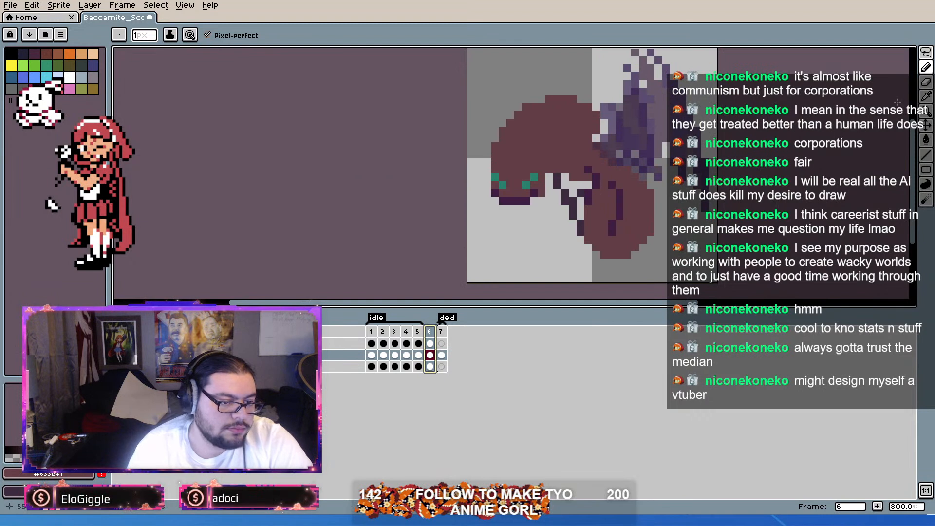
pyautogui.click(926, 68)
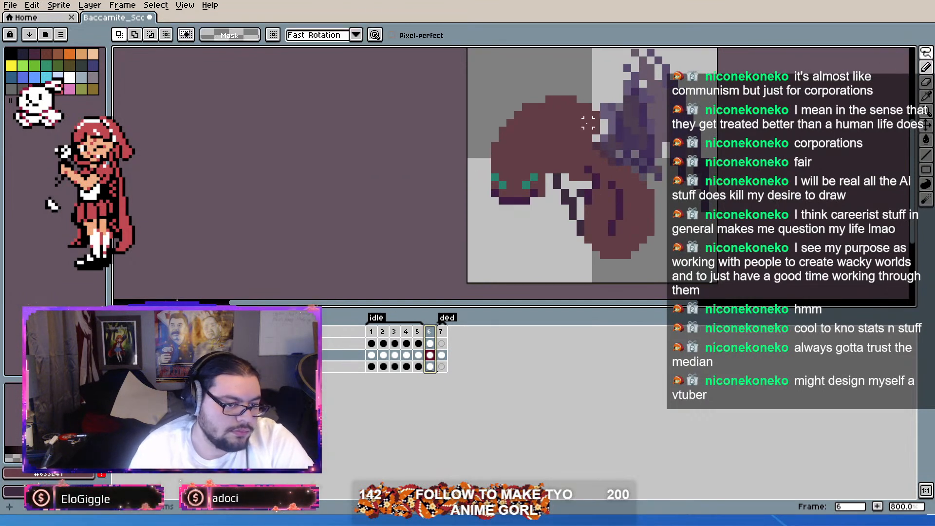
pyautogui.moveTo(595, 143)
pyautogui.mouseDown()
pyautogui.moveTo(549, 177)
pyautogui.moveTo(533, 222)
pyautogui.moveTo(480, 215)
pyautogui.moveTo(463, 115)
pyautogui.moveTo(525, 68)
pyautogui.moveTo(587, 79)
pyautogui.moveTo(602, 99)
pyautogui.moveTo(603, 131)
pyautogui.mouseUp()
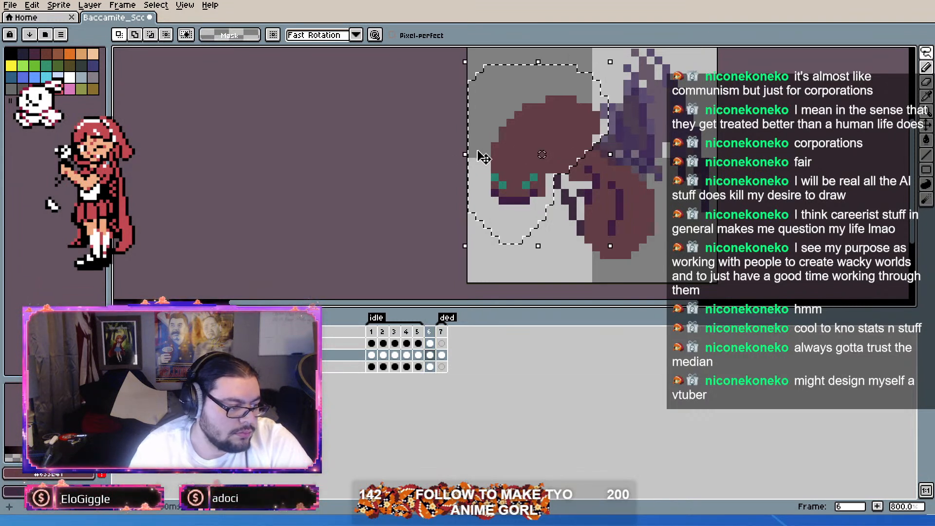
pyautogui.moveTo(467, 153); pyautogui.dragTo(490, 160)
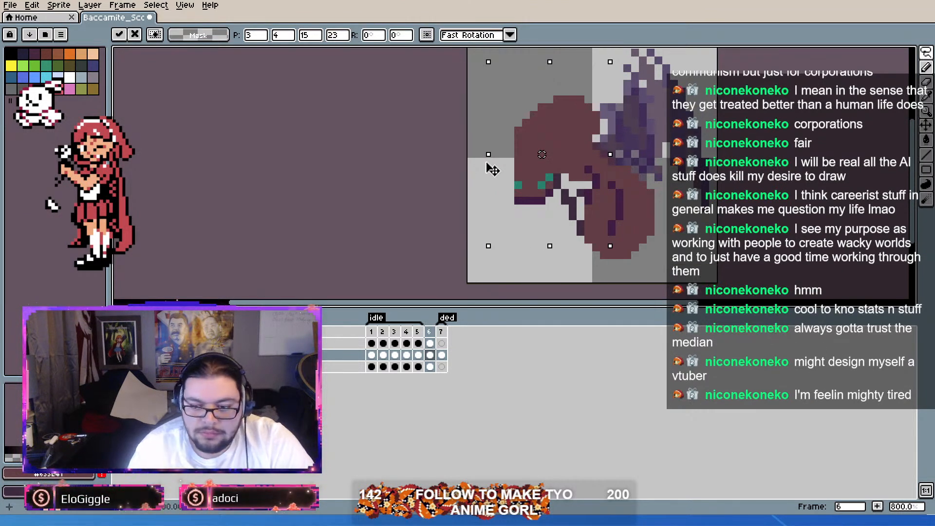
pyautogui.press('Left')
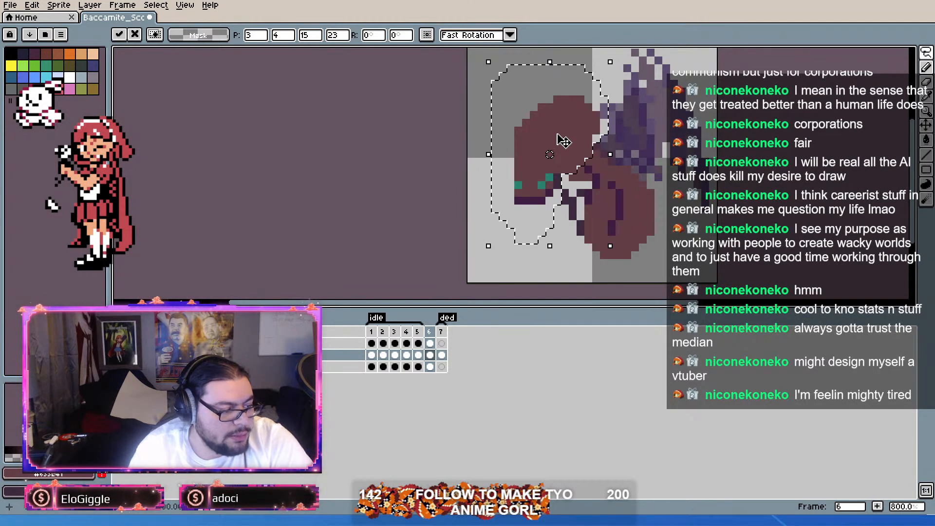
pyautogui.press('Right')
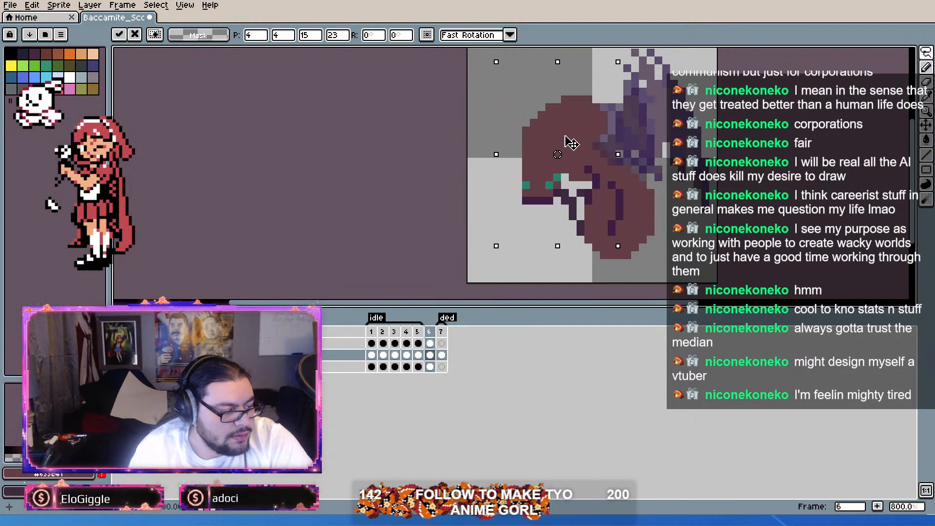
pyautogui.hotkey('ctrl', 'z')
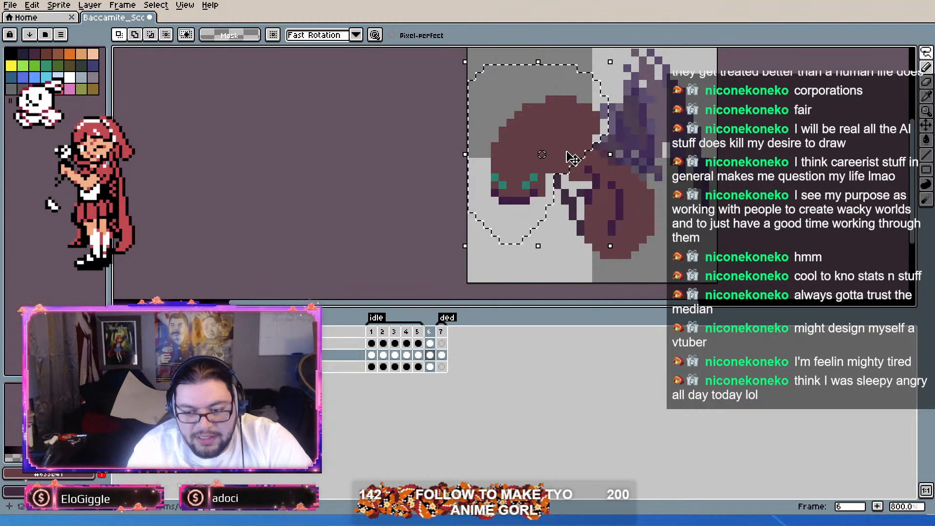
pyautogui.hotkey('ctrl', 'd')
pyautogui.hotkey('ctrl', 'shift', 'd')
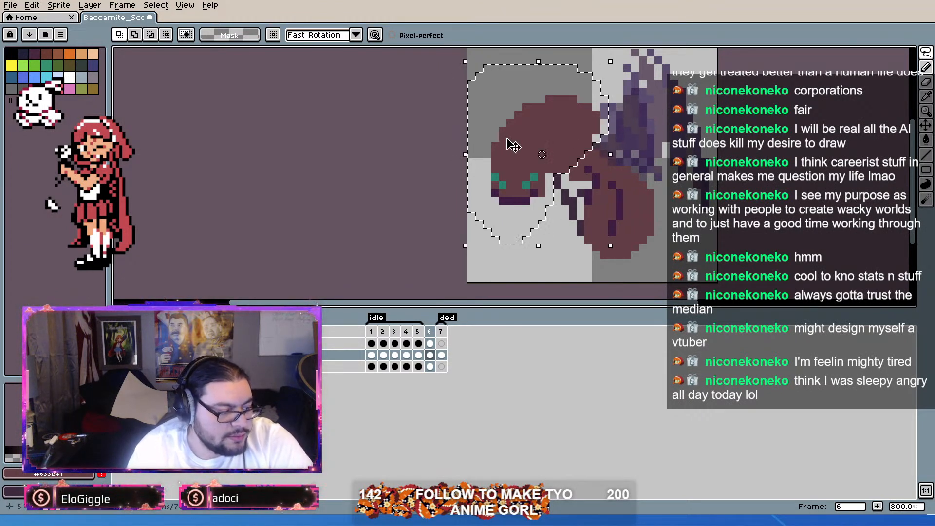
# Step: Pick the reddish-brown body color and fill out the stepped upper-left contour of the head with the pencil
pyautogui.scroll(2, 518, 139)
pyautogui.click(926, 67)
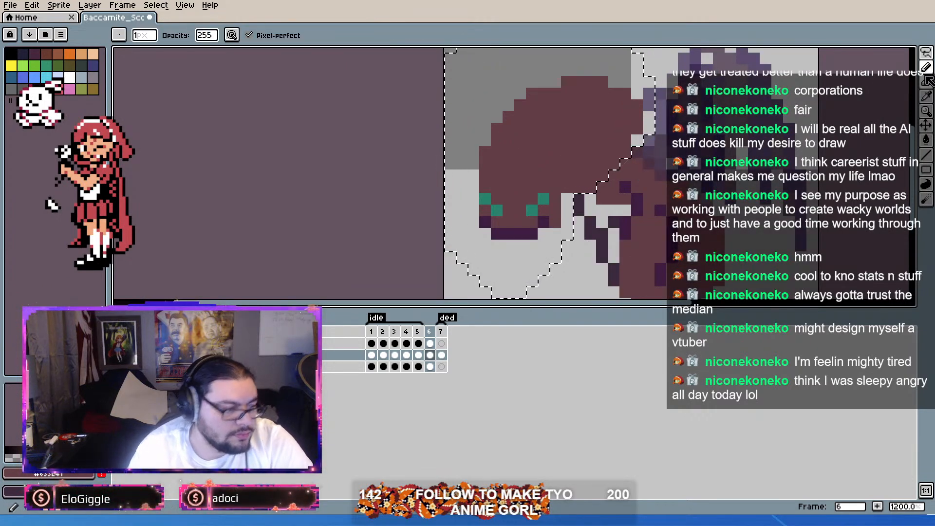
pyautogui.keyDown('alt'); pyautogui.click(531, 117); pyautogui.keyUp('alt')
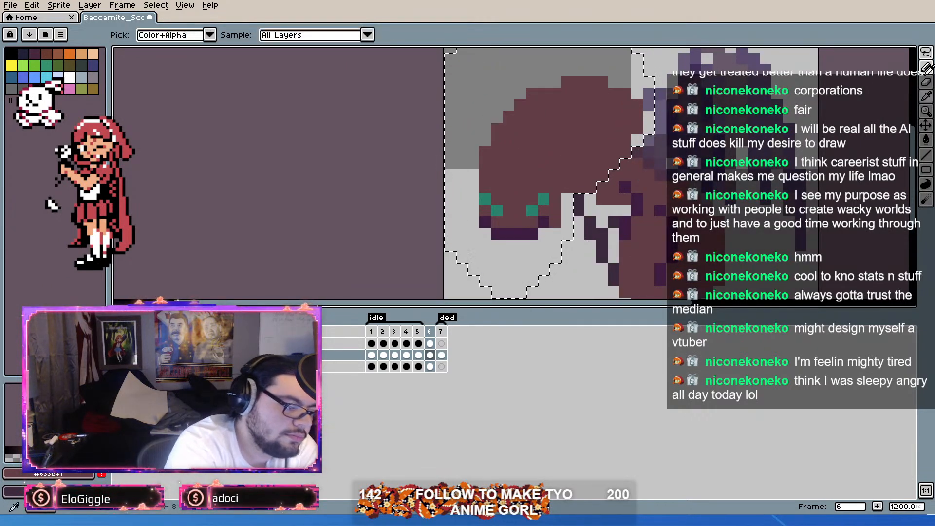
pyautogui.click(927, 72)
pyautogui.moveTo(555, 82)
pyautogui.mouseDown()
pyautogui.moveTo(526, 82)
pyautogui.moveTo(508, 105)
pyautogui.mouseUp()
pyautogui.click(508, 105)
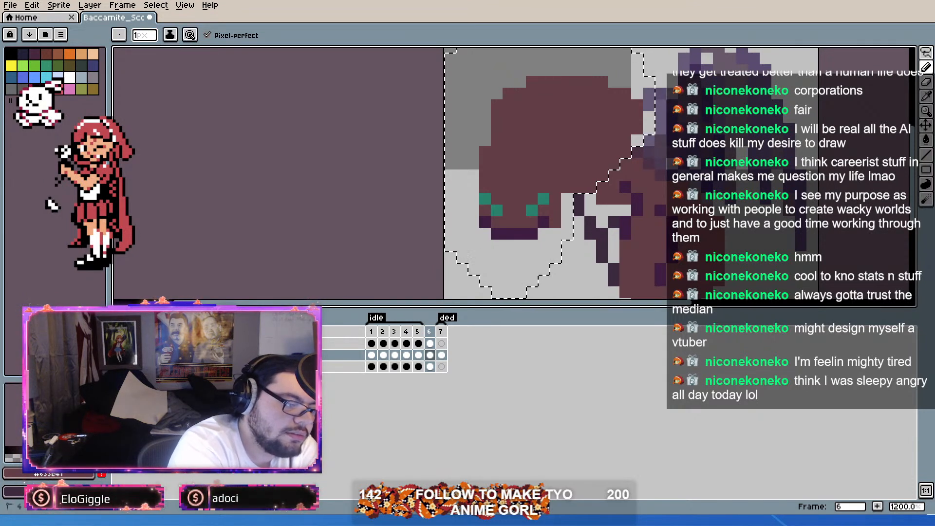
# Step: Erase the head's right edge to cut it away from the body and widen its left side by one pixel
pyautogui.press('e')
pyautogui.moveTo(591, 187)
pyautogui.mouseDown()
pyautogui.moveTo(614, 164)
pyautogui.moveTo(602, 163)
pyautogui.moveTo(626, 93)
pyautogui.mouseUp()
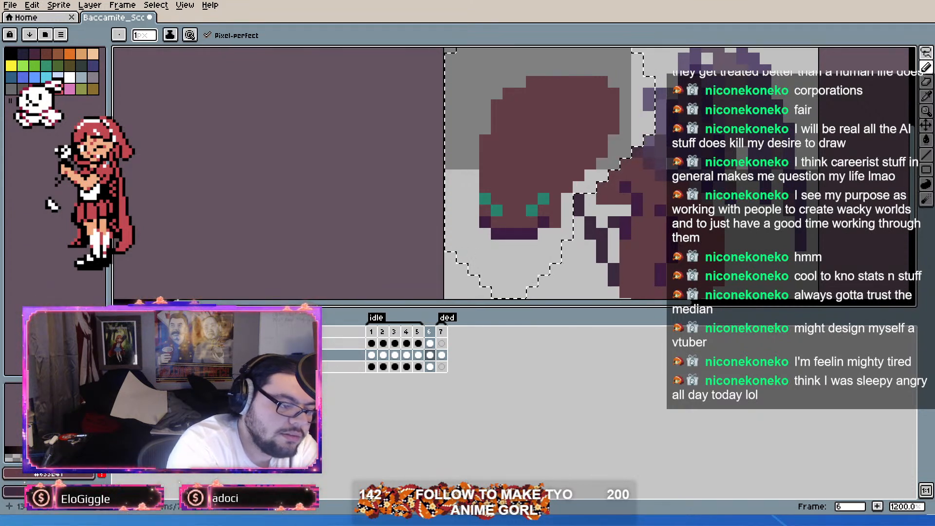
pyautogui.moveTo(474, 164); pyautogui.dragTo(485, 117)
pyautogui.click(520, 81)
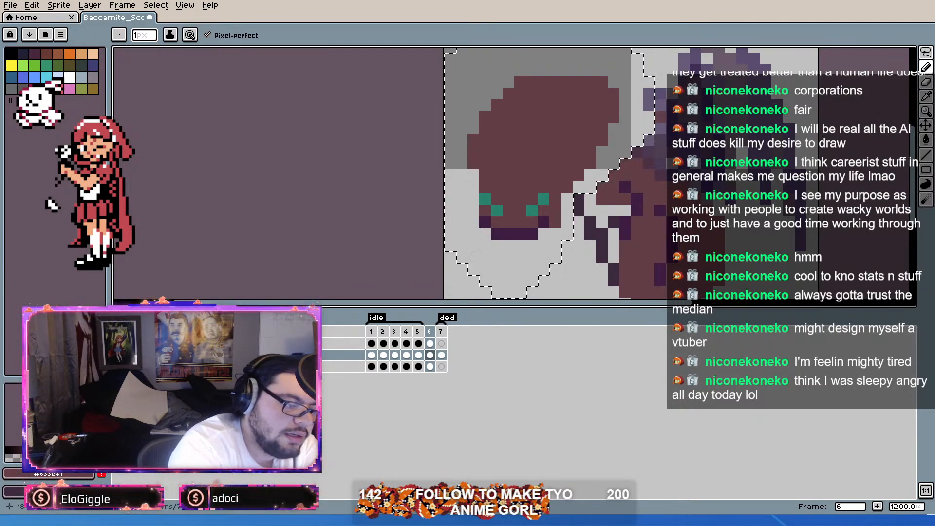
pyautogui.hotkey('ctrl', 'z')
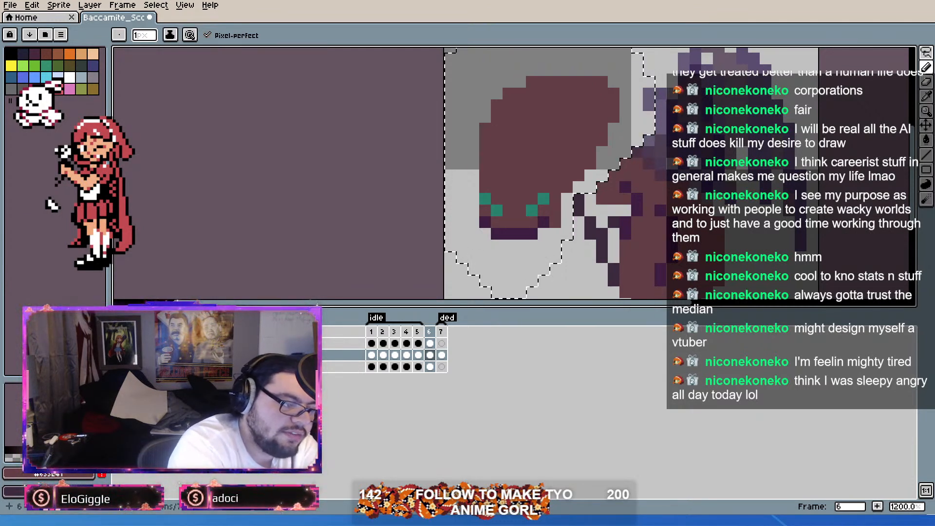
pyautogui.click(521, 81)
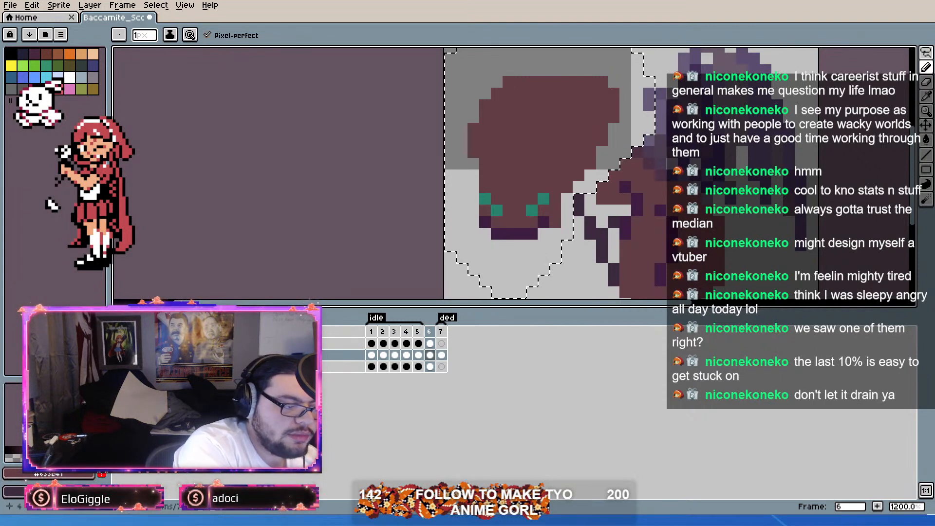
pyautogui.moveTo(485, 117)
pyautogui.mouseDown()
pyautogui.moveTo(486, 97)
pyautogui.moveTo(508, 82)
pyautogui.mouseUp()
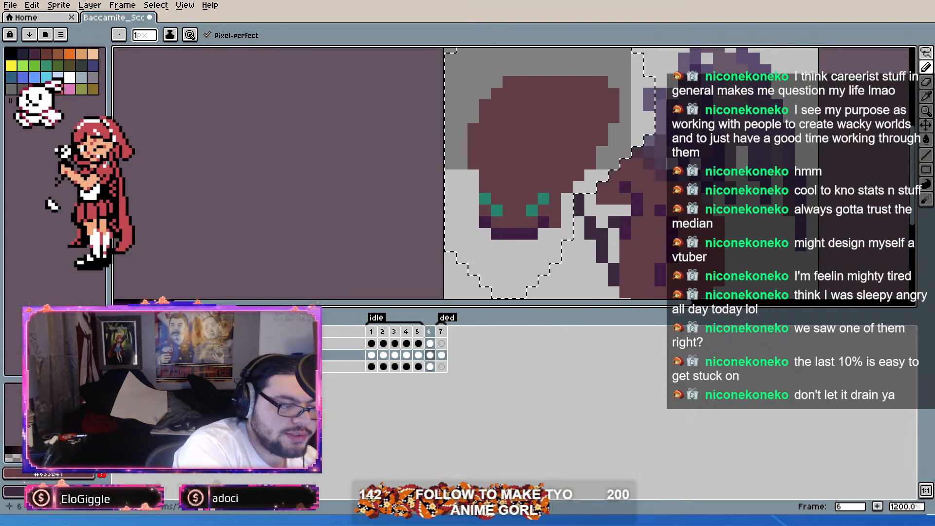
# Step: Erase the protruding pixels along the head's upper-right side to round off the corner
pyautogui.press('b')
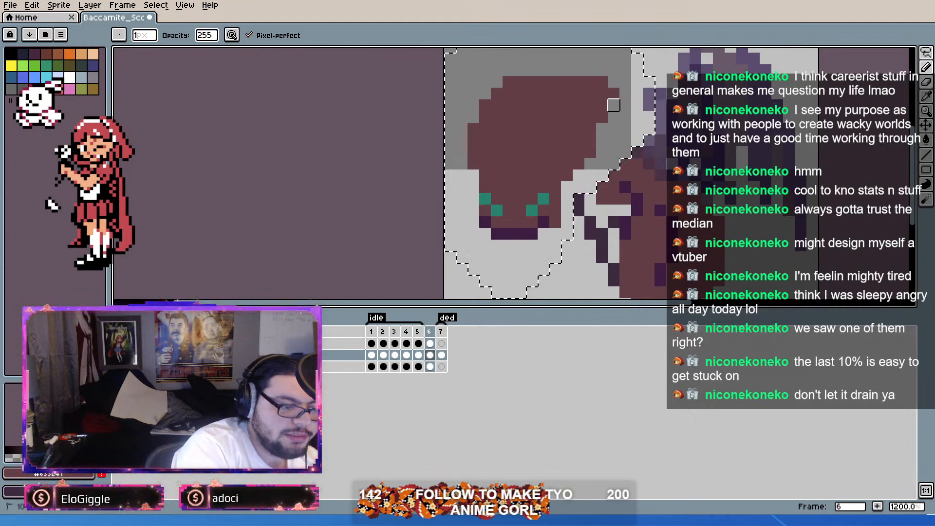
pyautogui.rightClick(602, 82)
pyautogui.rightClick(602, 94)
pyautogui.rightClick(590, 81)
pyautogui.rightClick(603, 105)
pyautogui.rightClick(602, 117)
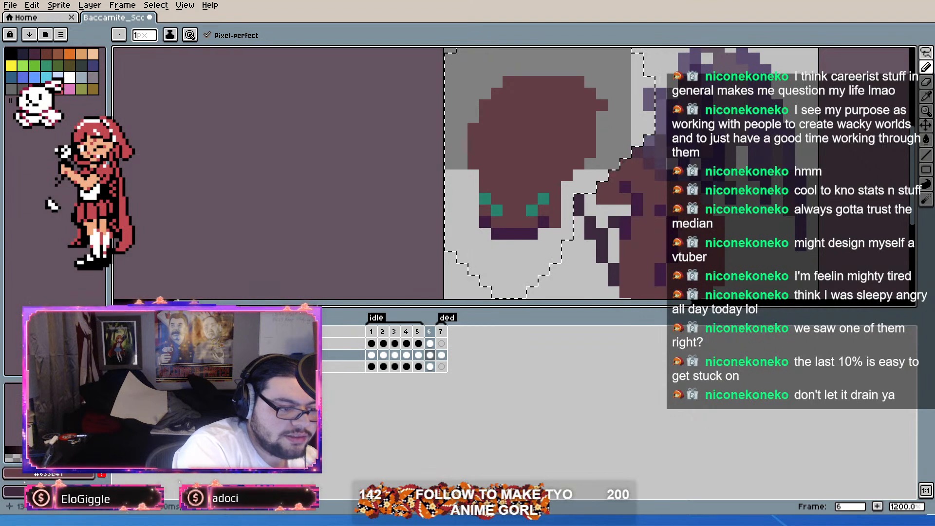
# Step: Try trimming the pixels on the head's lower-right side above the eye, and undo the last cut
pyautogui.rightClick(567, 188)
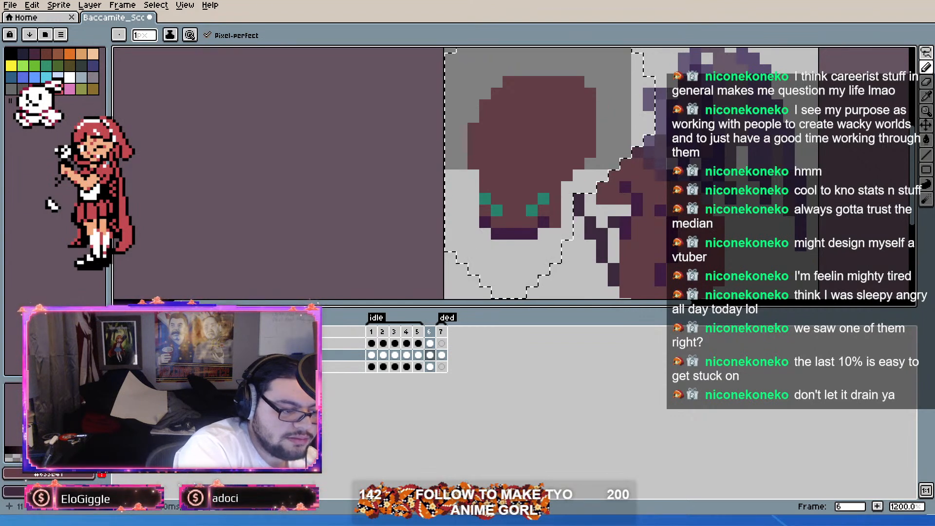
pyautogui.rightClick(567, 176)
pyautogui.rightClick(579, 163)
pyautogui.rightClick(579, 152)
pyautogui.rightClick(591, 152)
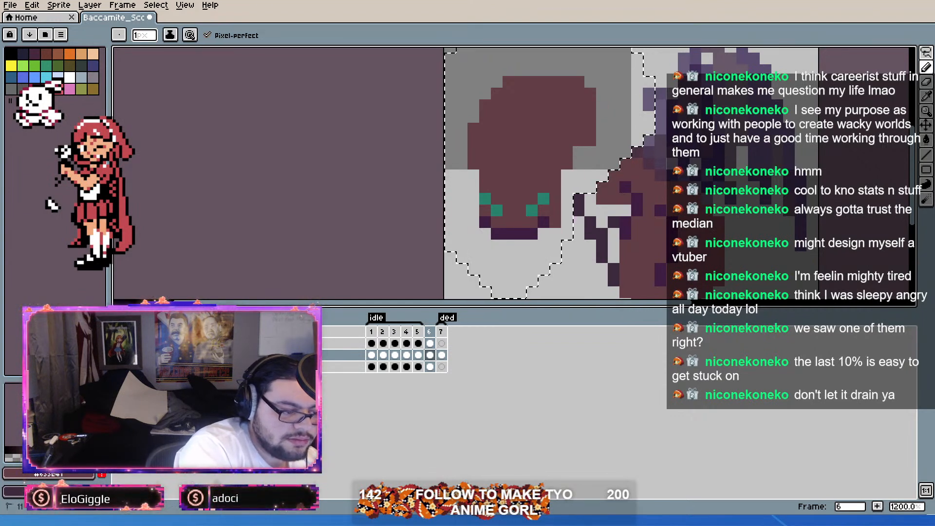
pyautogui.hotkey('ctrl', 'z')
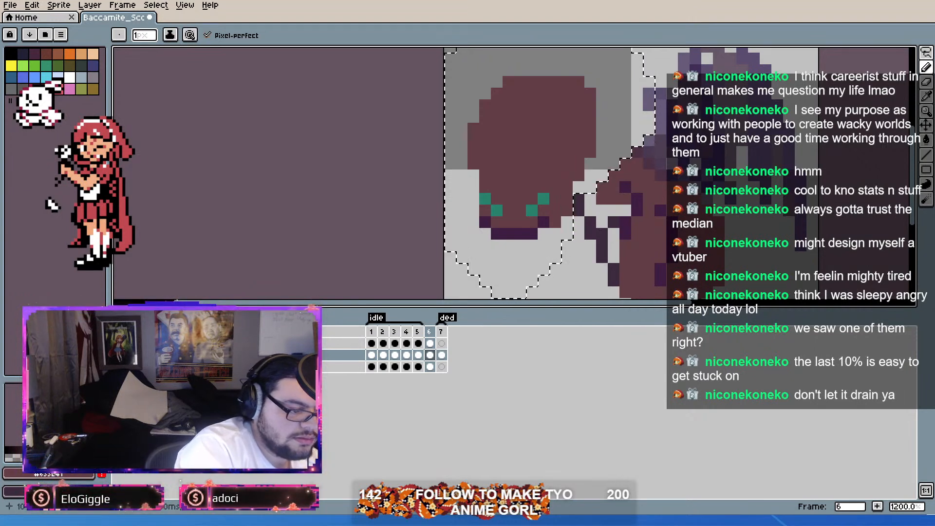
# Step: Pick the teal eye color and redraw both slanted eyes as upright bars two pixels tall, covering the leftover pixels with body color
pyautogui.press('i')
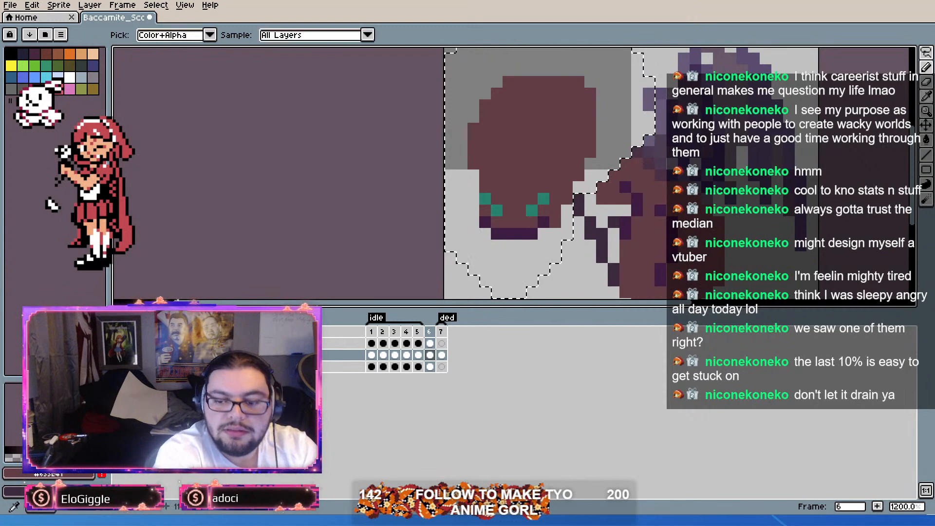
pyautogui.keyDown('alt'); pyautogui.click(543, 199); pyautogui.keyUp('alt')
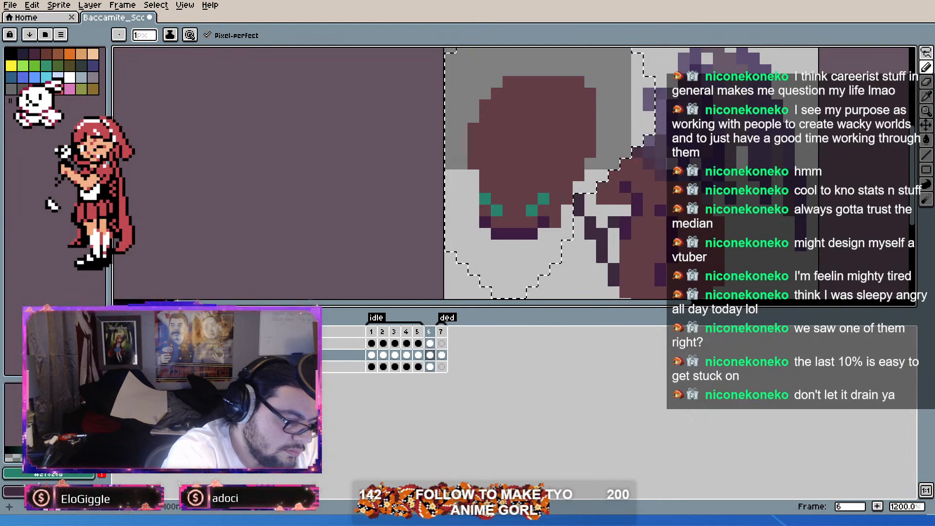
pyautogui.click(497, 199)
pyautogui.keyDown('alt'); pyautogui.click(509, 187); pyautogui.keyUp('alt')
pyautogui.click(485, 199)
pyautogui.click(555, 199)
pyautogui.click(532, 211)
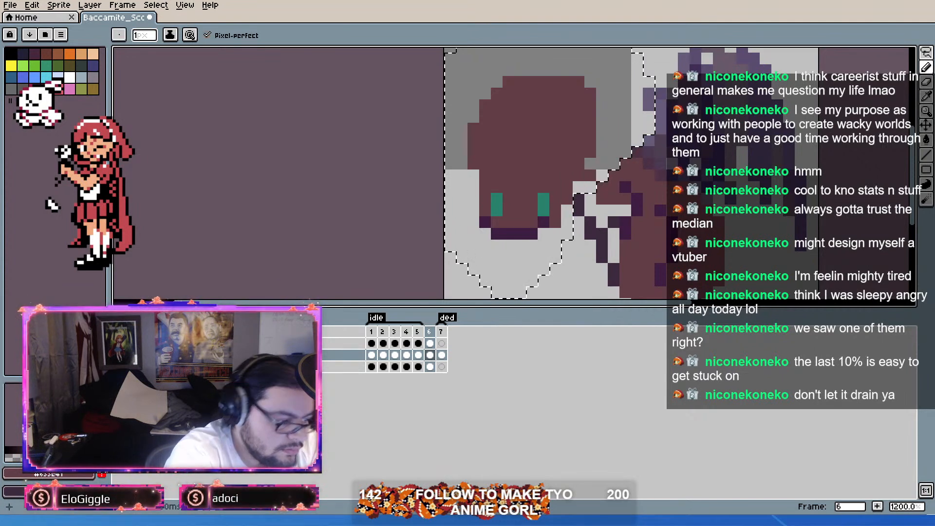
# Step: Pick the dark purple jaw color and redraw the jaw as two separate mandibles with a one-pixel gap between them
pyautogui.keyDown('alt'); pyautogui.click(543, 222); pyautogui.keyUp('alt')
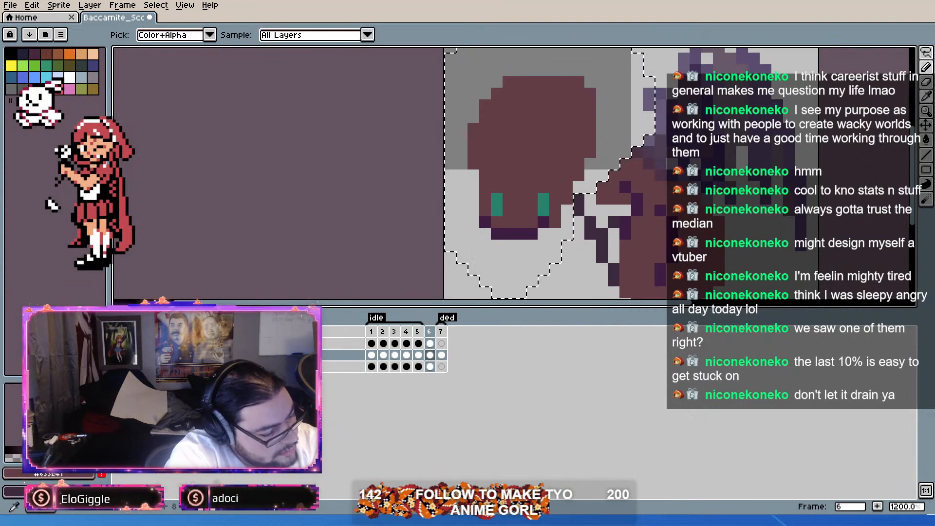
pyautogui.click(556, 222)
pyautogui.keyDown('alt'); pyautogui.click(556, 234); pyautogui.keyUp('alt')
pyautogui.keyDown('alt'); pyautogui.click(544, 222); pyautogui.keyUp('alt')
pyautogui.click(544, 234)
pyautogui.keyDown('alt'); pyautogui.click(544, 234); pyautogui.keyUp('alt')
pyautogui.keyDown('alt'); pyautogui.click(520, 222); pyautogui.keyUp('alt')
pyautogui.click(520, 234)
pyautogui.keyDown('alt'); pyautogui.click(521, 210); pyautogui.keyUp('alt')
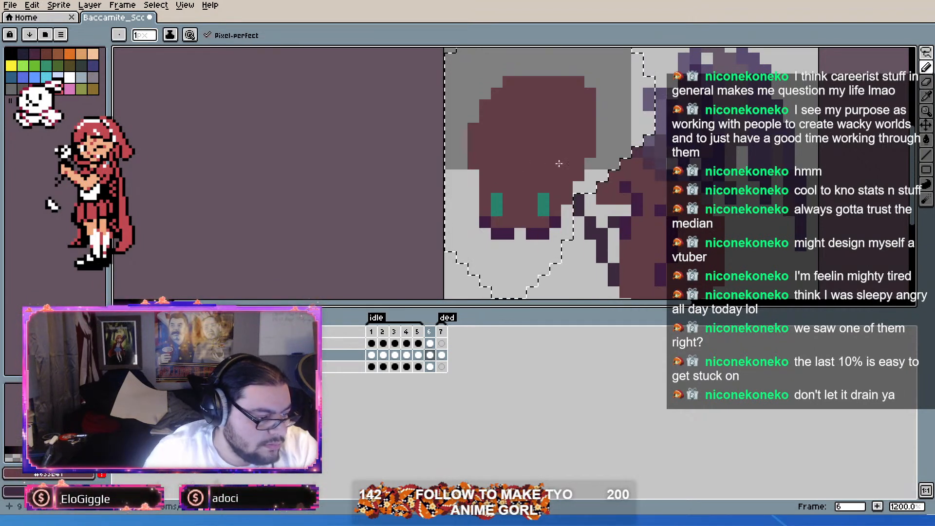
# Step: Erase the head's upper-right corner pixel and extend its left cheek down by one pixel in body color
pyautogui.click(928, 83)
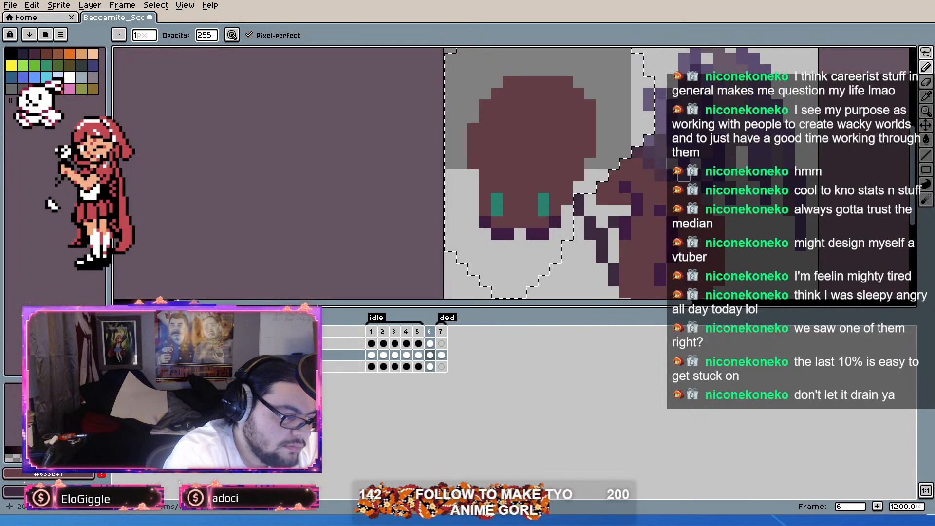
pyautogui.press('alt')
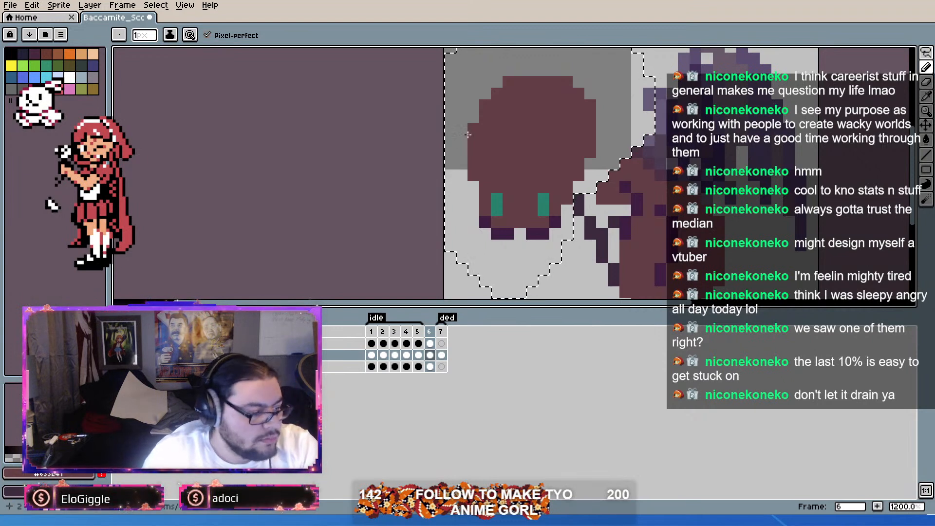
# Step: Move the selected head one pixel up and one pixel left and deselect it
pyautogui.press('m')
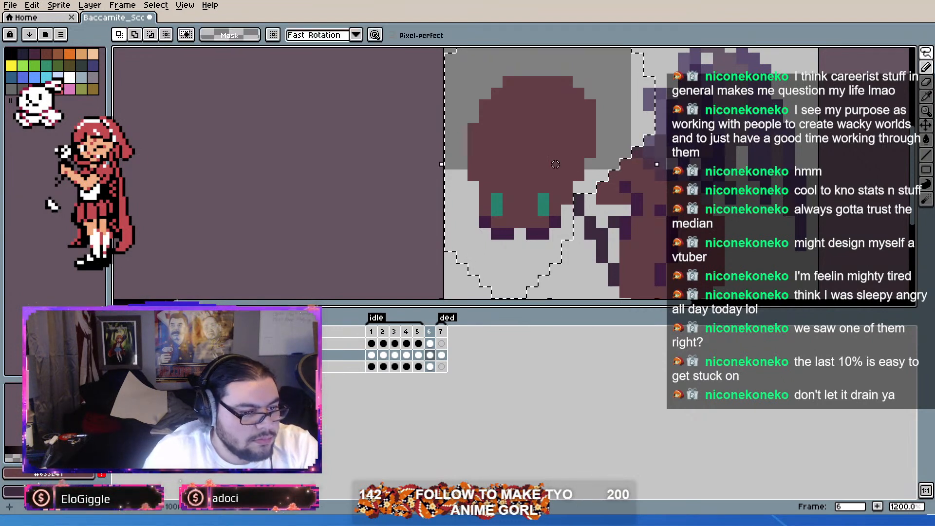
pyautogui.moveTo(616, 147); pyautogui.dragTo(592, 119)
pyautogui.hotkey('ctrl', 'd')
pyautogui.scroll(-4, 666, 222)
pyautogui.scroll(4, 669, 227)
pyautogui.scroll(-3, 661, 227)
pyautogui.scroll(3, 648, 195)
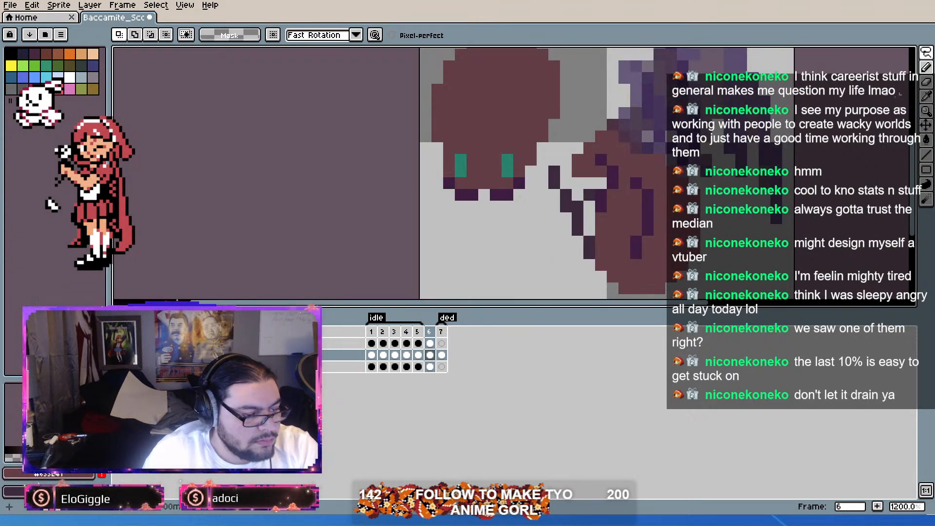
# Step: Lasso only the dark purple leg markings on the body and move them four pixels right
pyautogui.moveTo(602, 160)
pyautogui.mouseDown()
pyautogui.moveTo(613, 160)
pyautogui.moveTo(607, 215)
pyautogui.mouseUp()
pyautogui.scroll(1, 609, 168)
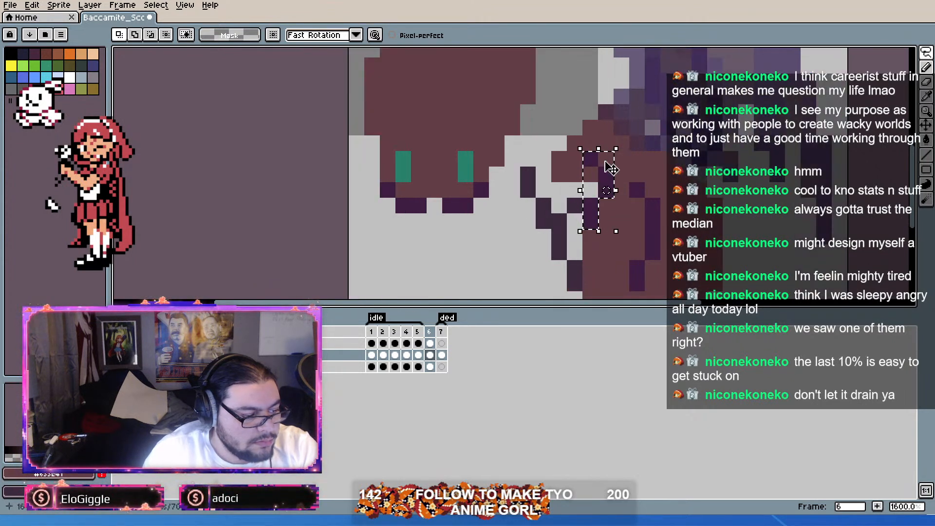
pyautogui.hotkey('shift', 'alt')
pyautogui.keyDown('alt'); pyautogui.keyDown('shift'); pyautogui.click(588, 175); pyautogui.keyUp('shift'); pyautogui.keyUp('alt')
pyautogui.moveTo(605, 160); pyautogui.dragTo(624, 143)
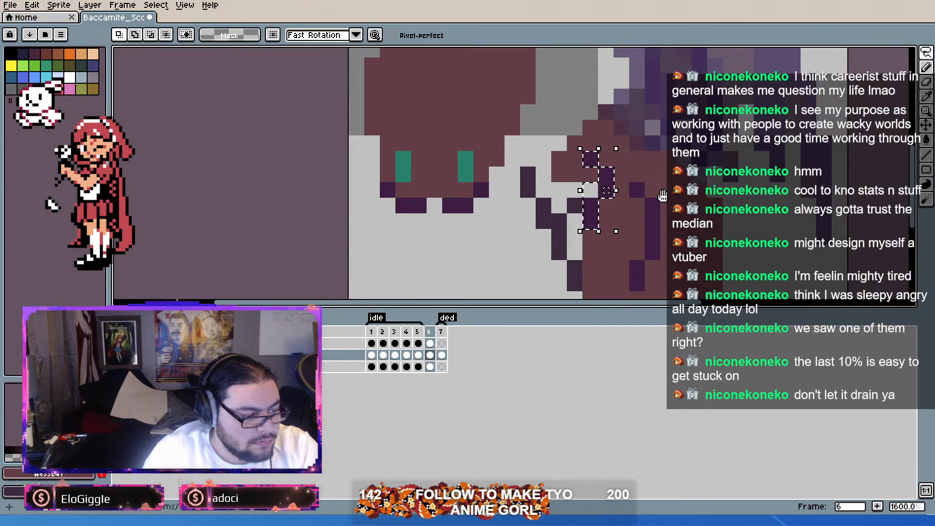
pyautogui.moveTo(664, 197); pyautogui.dragTo(636, 149)
pyautogui.keyDown('shift'); pyautogui.click(609, 148); pyautogui.keyUp('shift')
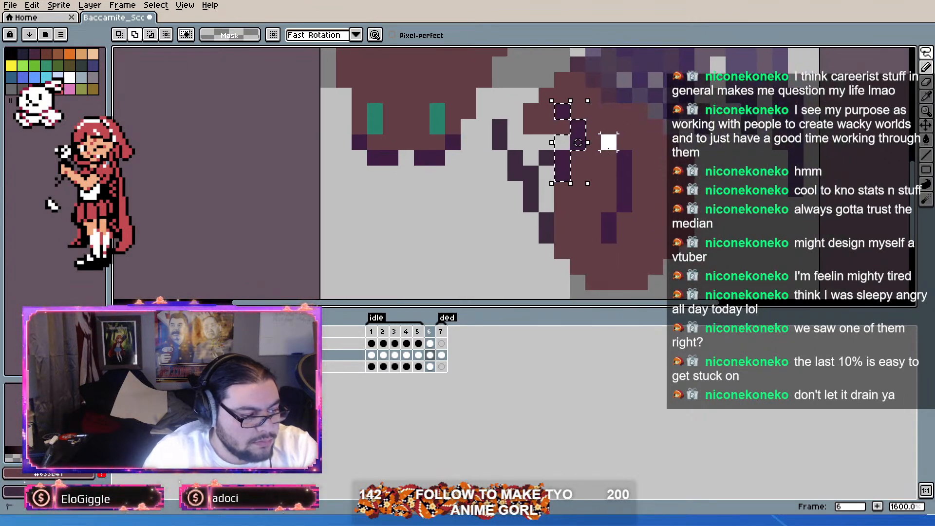
pyautogui.moveTo(625, 158)
pyautogui.mouseDown()
pyautogui.moveTo(628, 201)
pyautogui.moveTo(609, 235)
pyautogui.mouseUp()
pyautogui.moveTo(635, 178); pyautogui.dragTo(692, 179)
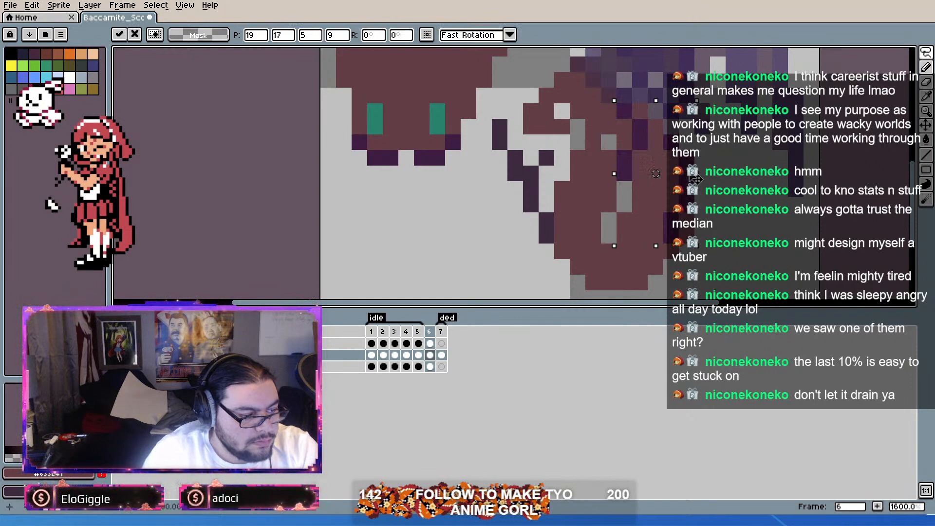
pyautogui.click(592, 143)
# Step: Lasso the head, move it about nine pixels right over the body, and ready the pencil with the body color
pyautogui.scroll(-3, 590, 142)
pyautogui.scroll(2, 567, 100)
pyautogui.moveTo(566, 95)
pyautogui.mouseDown()
pyautogui.moveTo(578, 127)
pyautogui.moveTo(555, 138)
pyautogui.moveTo(555, 69)
pyautogui.moveTo(519, 50)
pyautogui.moveTo(439, 69)
pyautogui.moveTo(391, 151)
pyautogui.moveTo(427, 241)
pyautogui.moveTo(532, 257)
pyautogui.moveTo(555, 161)
pyautogui.mouseUp()
pyautogui.moveTo(495, 138)
pyautogui.mouseDown()
pyautogui.moveTo(600, 136)
pyautogui.moveTo(580, 139)
pyautogui.moveTo(593, 138)
pyautogui.moveTo(588, 131)
pyautogui.mouseUp()
pyautogui.moveTo(654, 122); pyautogui.dragTo(653, 23)
pyautogui.click(731, 157)
pyautogui.moveTo(654, 166); pyautogui.dragTo(674, 187)
pyautogui.press('alt')
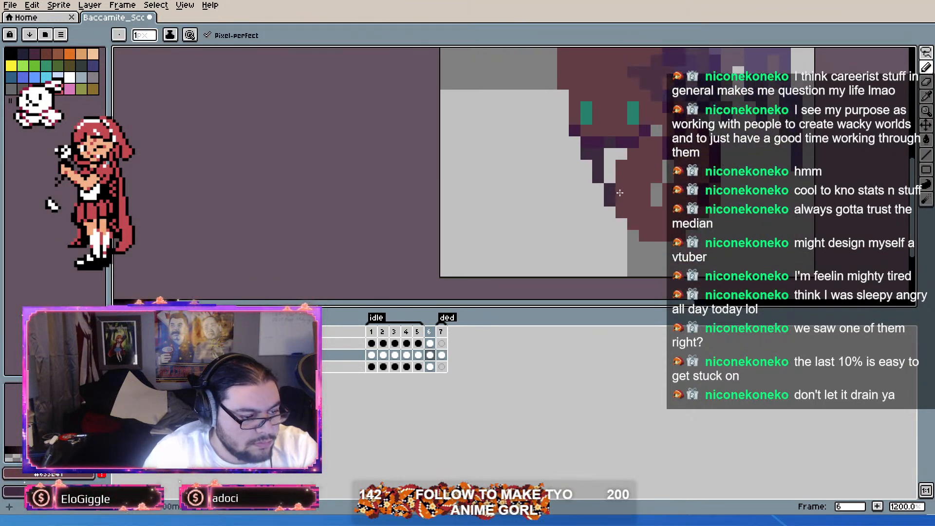
# Step: Fill the small gap in the lower body with body color and move the head, body and legs two pixels left
pyautogui.click(658, 201)
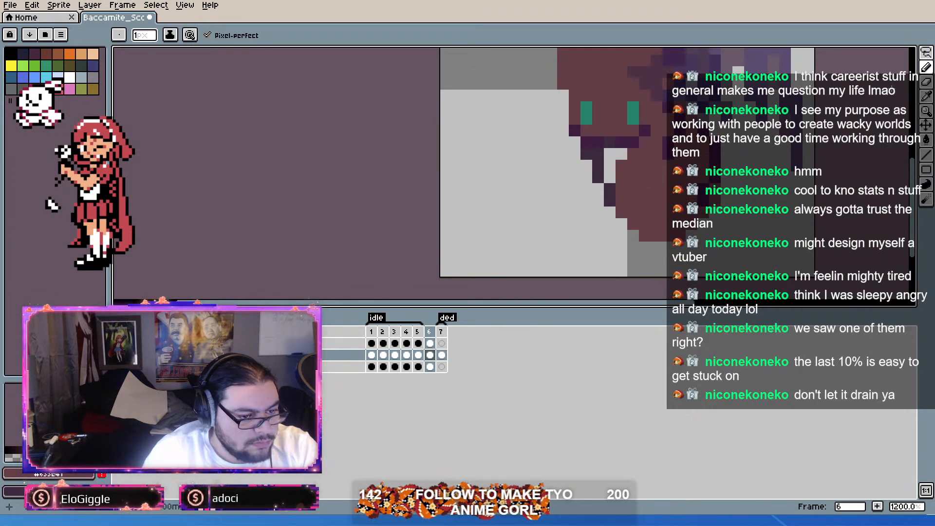
pyautogui.click(926, 52)
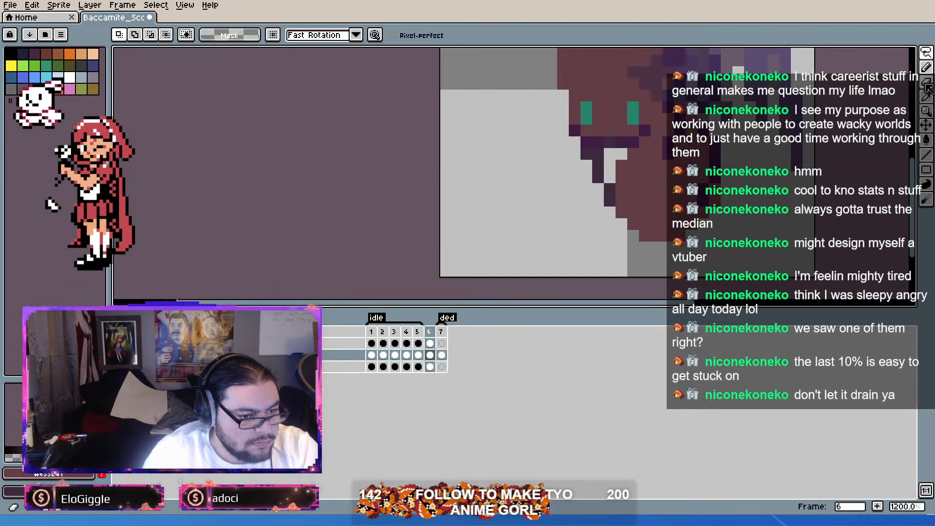
pyautogui.scroll(-2, 720, 157)
pyautogui.scroll(1, 718, 150)
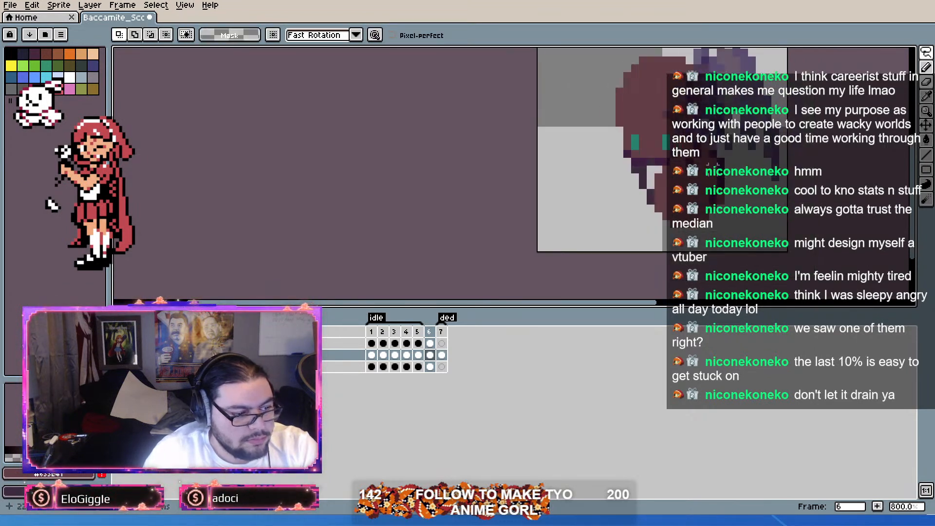
pyautogui.moveTo(719, 150); pyautogui.dragTo(702, 162)
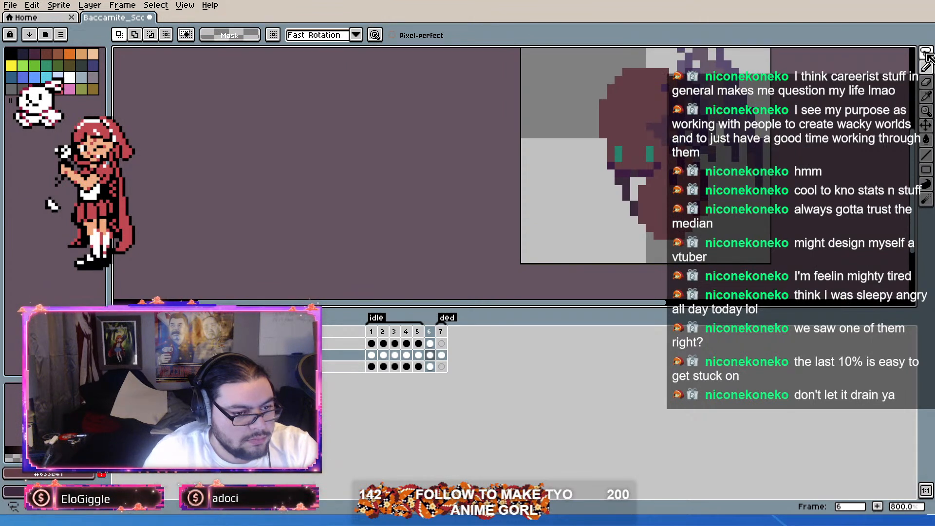
pyautogui.moveTo(720, 235)
pyautogui.mouseDown()
pyautogui.moveTo(660, 243)
pyautogui.moveTo(557, 180)
pyautogui.moveTo(580, 72)
pyautogui.moveTo(678, 53)
pyautogui.moveTo(738, 154)
pyautogui.moveTo(724, 264)
pyautogui.mouseUp()
pyautogui.moveTo(711, 203)
pyautogui.mouseDown()
pyautogui.moveTo(692, 197)
pyautogui.moveTo(710, 177)
pyautogui.moveTo(701, 174)
pyautogui.mouseUp()
pyautogui.click(790, 150)
pyautogui.scroll(2, 592, 251)
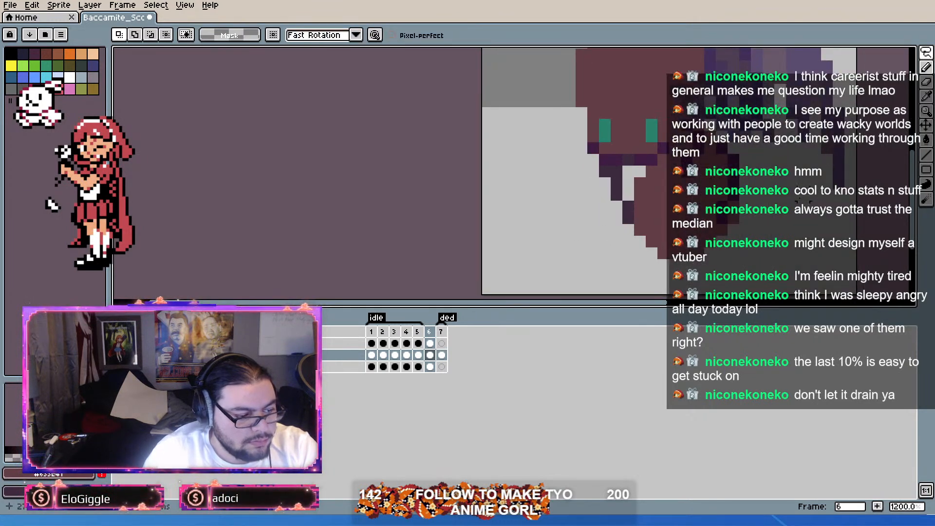
# Step: Lasso the front leg marking below the head, shift it one pixel right, and ready the pencil with dark purple
pyautogui.moveTo(629, 227); pyautogui.dragTo(628, 155)
pyautogui.moveTo(617, 199)
pyautogui.mouseDown()
pyautogui.moveTo(606, 180)
pyautogui.moveTo(616, 172)
pyautogui.moveTo(637, 177)
pyautogui.moveTo(638, 189)
pyautogui.moveTo(637, 178)
pyautogui.moveTo(652, 180)
pyautogui.mouseUp()
pyautogui.click(674, 171)
pyautogui.keyDown('alt'); pyautogui.click(655, 158); pyautogui.keyUp('alt')
pyautogui.click(929, 68)
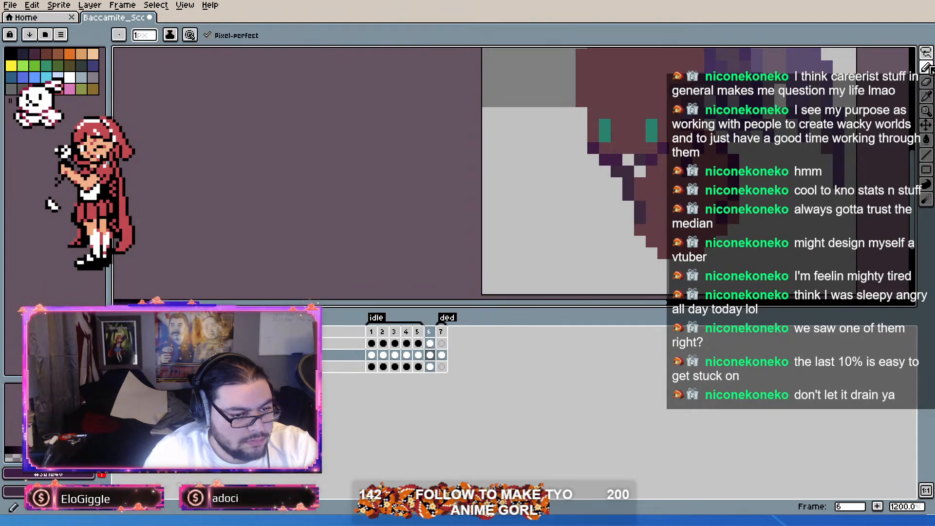
# Step: Move the selected front leg marking off the body onto empty canvas and delete it
pyautogui.scroll(-2, 714, 151)
pyautogui.scroll(2, 705, 155)
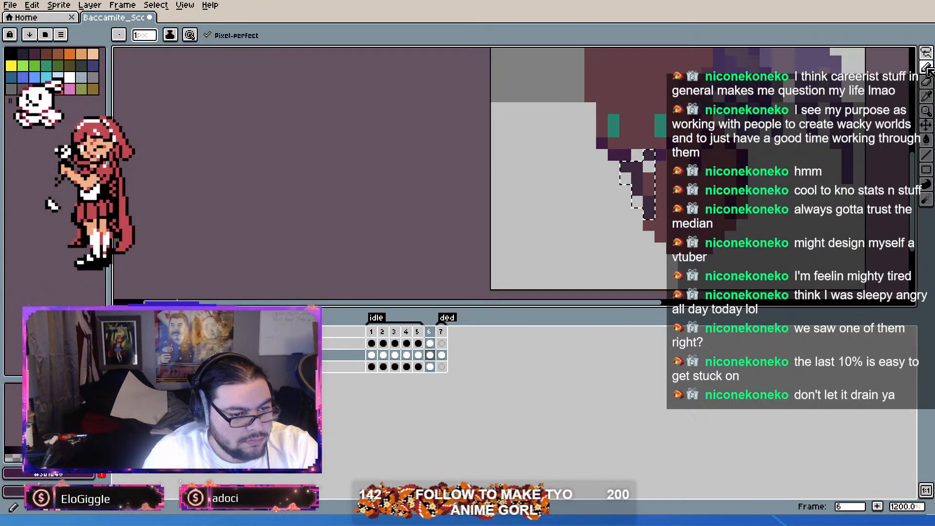
pyautogui.press('m')
pyautogui.press('Right')
pyautogui.press('Down')
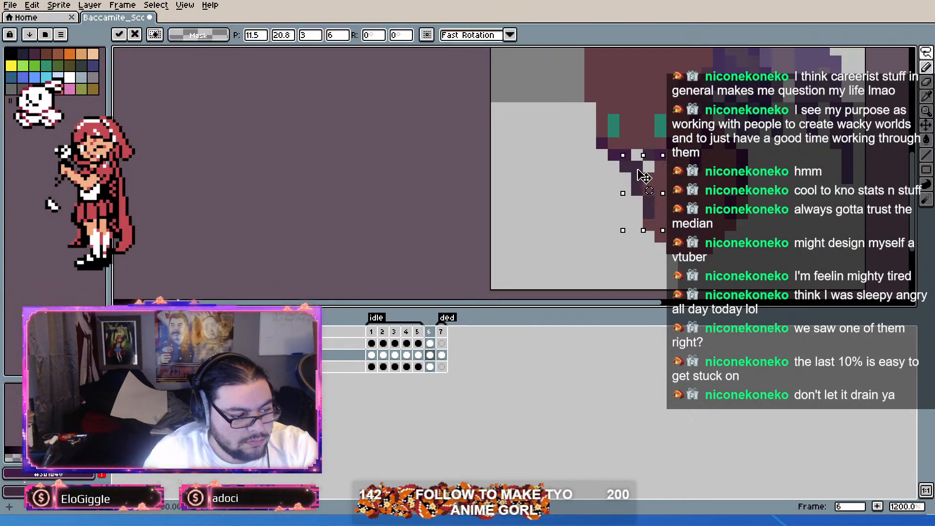
pyautogui.moveTo(650, 178); pyautogui.dragTo(674, 167)
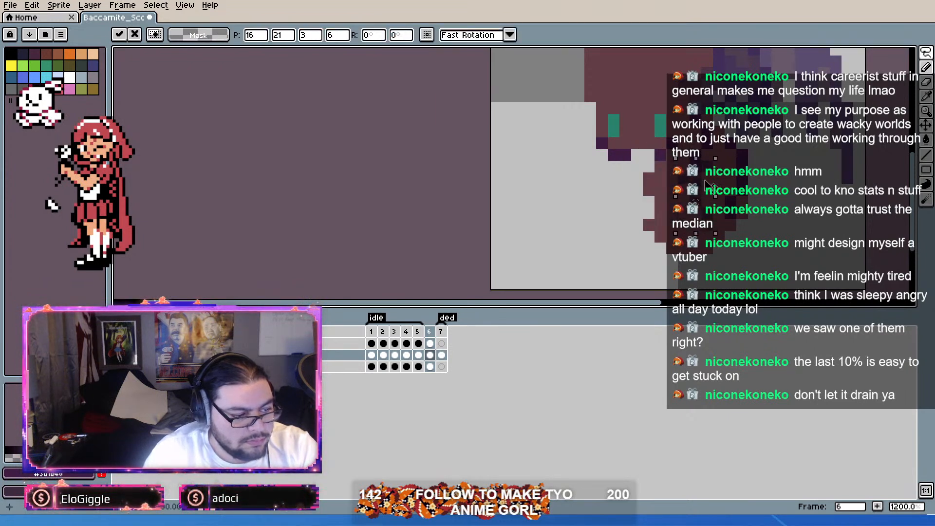
pyautogui.press('Up')
pyautogui.moveTo(670, 147); pyautogui.dragTo(567, 213)
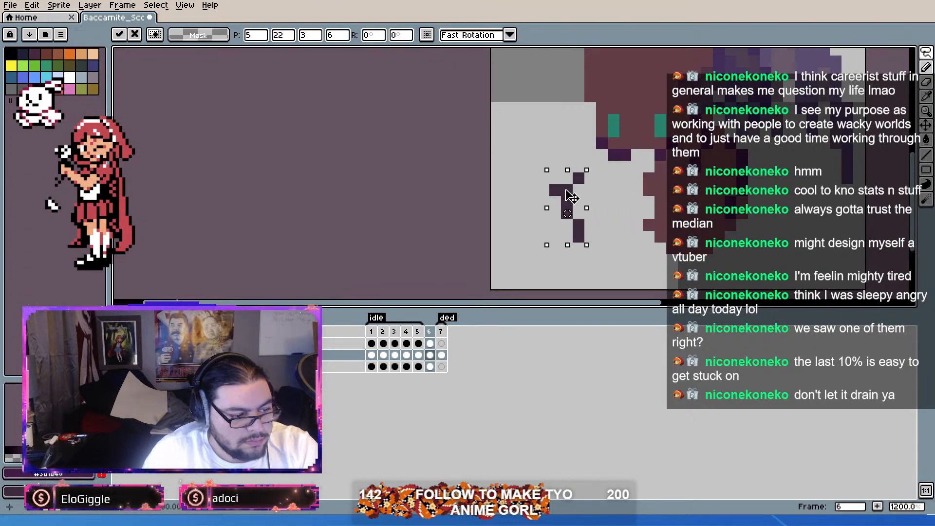
pyautogui.press('Return')
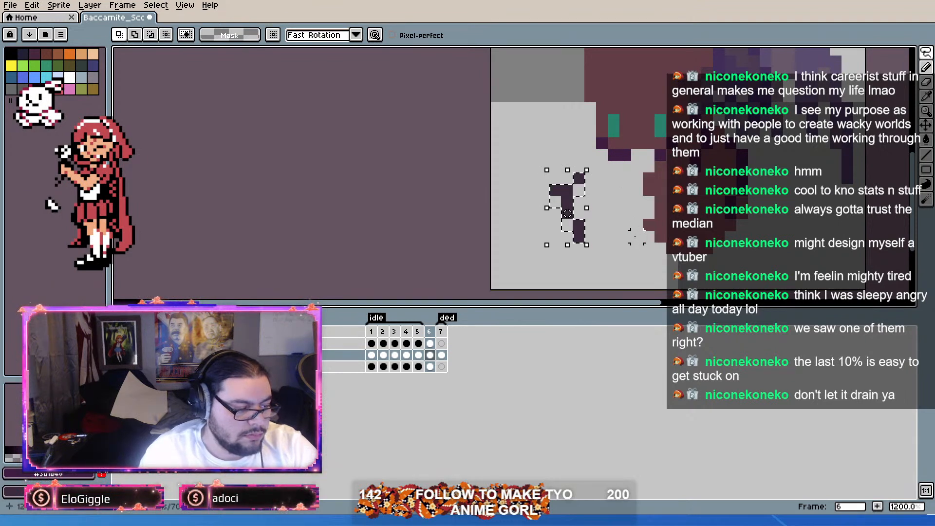
pyautogui.press('Delete')
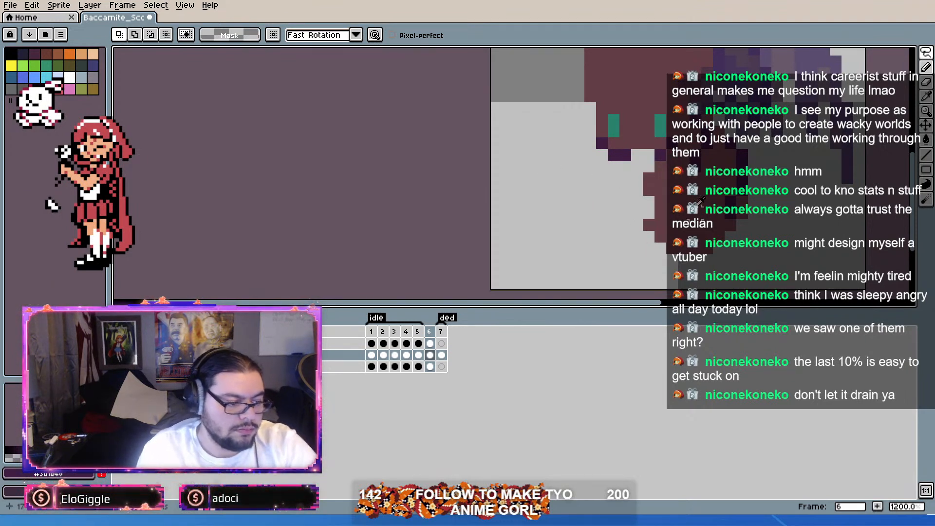
# Step: Fill the notch in the body's edge with body color and draw a dark purple leg marking over the body
pyautogui.press('b')
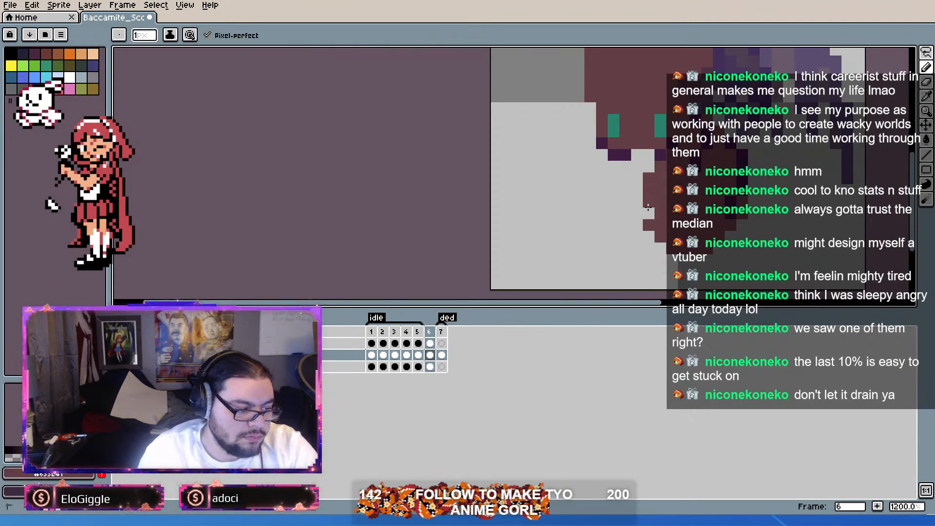
pyautogui.moveTo(725, 141); pyautogui.dragTo(718, 161)
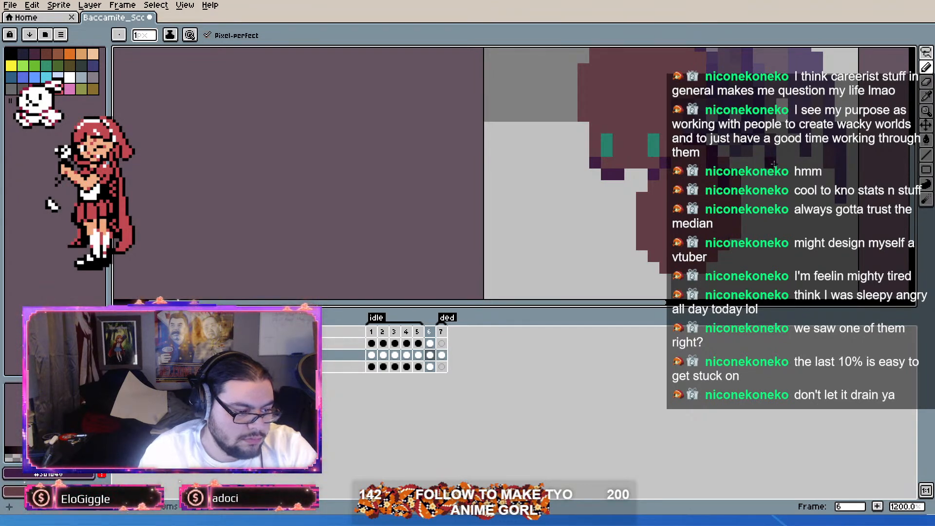
pyautogui.scroll(-3, 758, 185)
pyautogui.scroll(1, 753, 185)
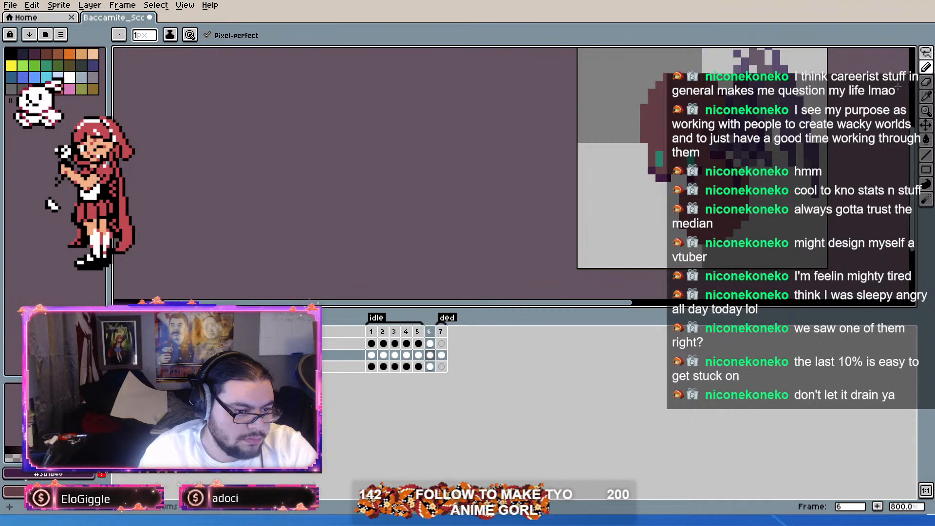
pyautogui.press('b')
pyautogui.scroll(2, 753, 168)
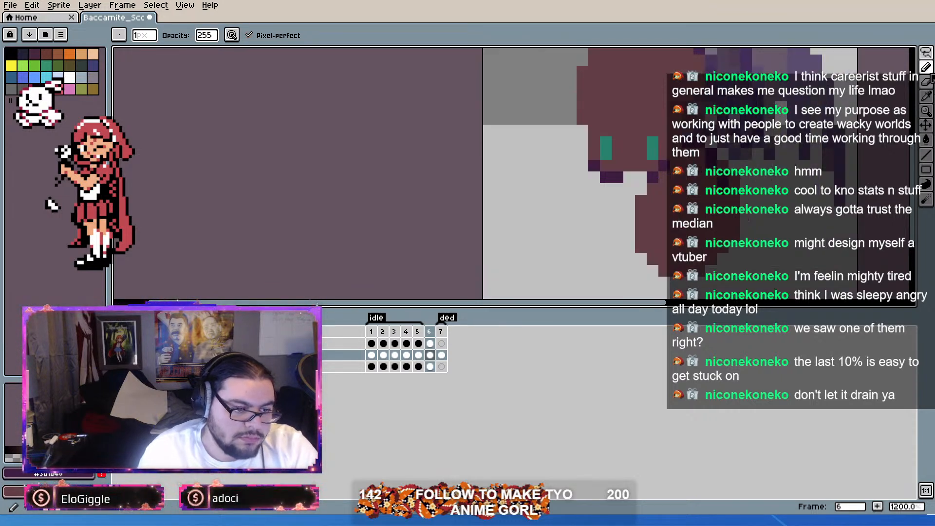
pyautogui.press('b')
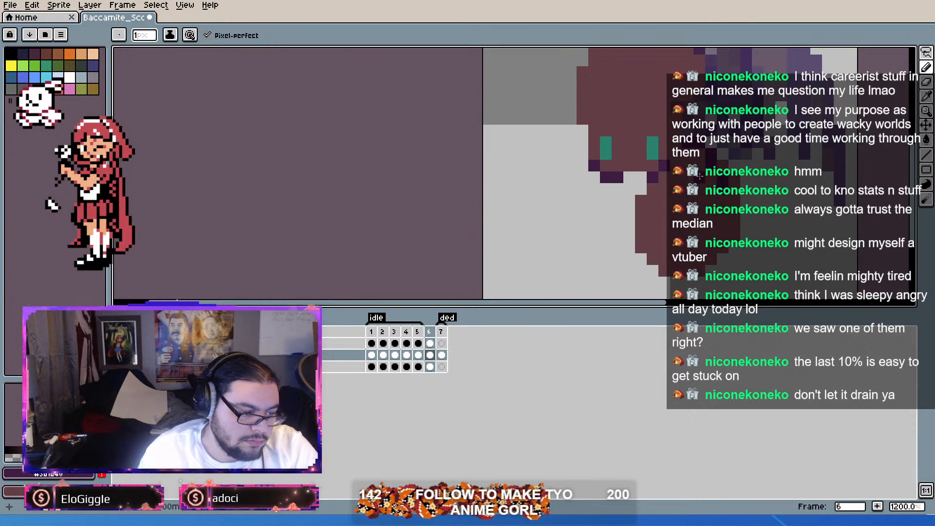
pyautogui.moveTo(723, 201)
pyautogui.mouseDown()
pyautogui.moveTo(723, 216)
pyautogui.moveTo(699, 239)
pyautogui.mouseUp()
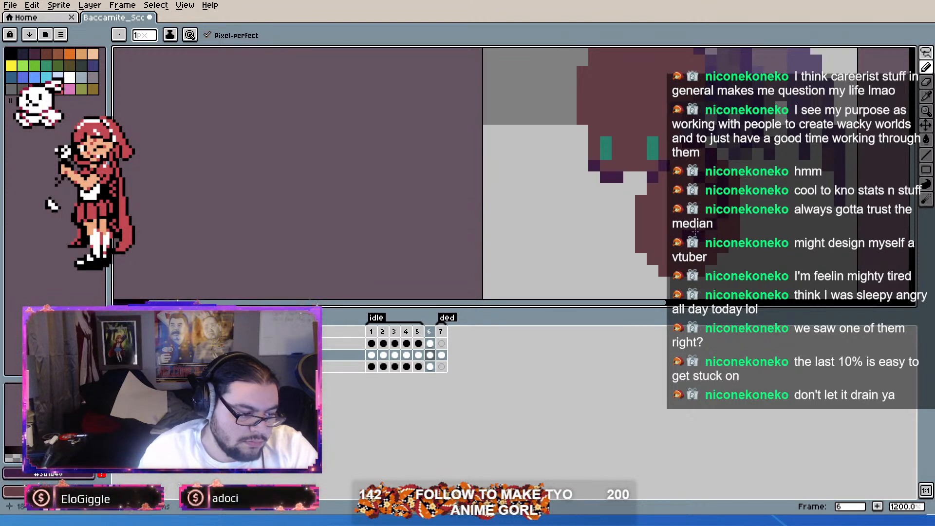
# Step: Sample the leg color from frame 1 and draw a front leg on frame 6, extending left beneath the head
pyautogui.click(371, 331)
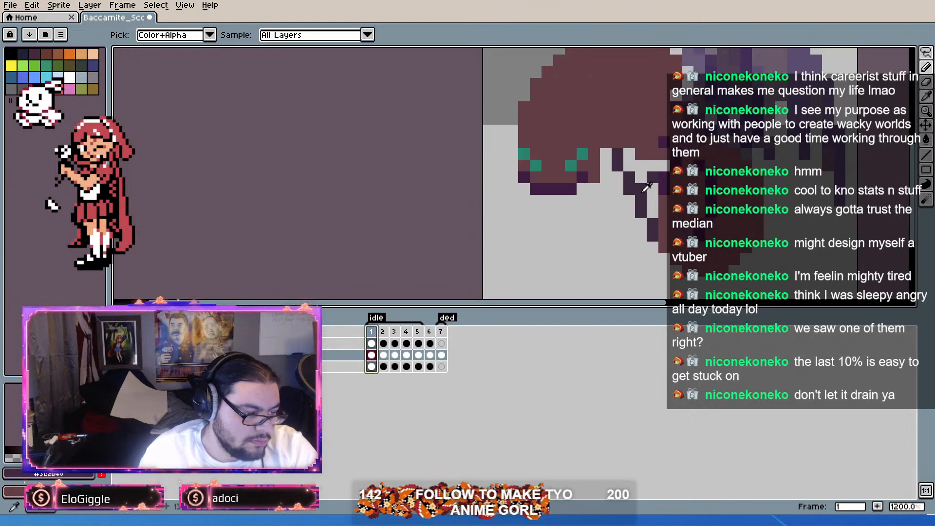
pyautogui.click(430, 332)
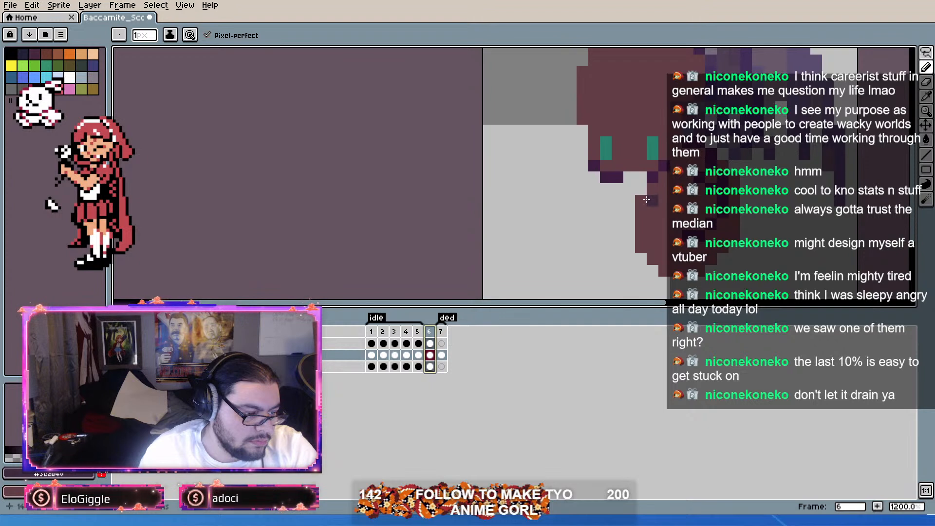
pyautogui.click(630, 178)
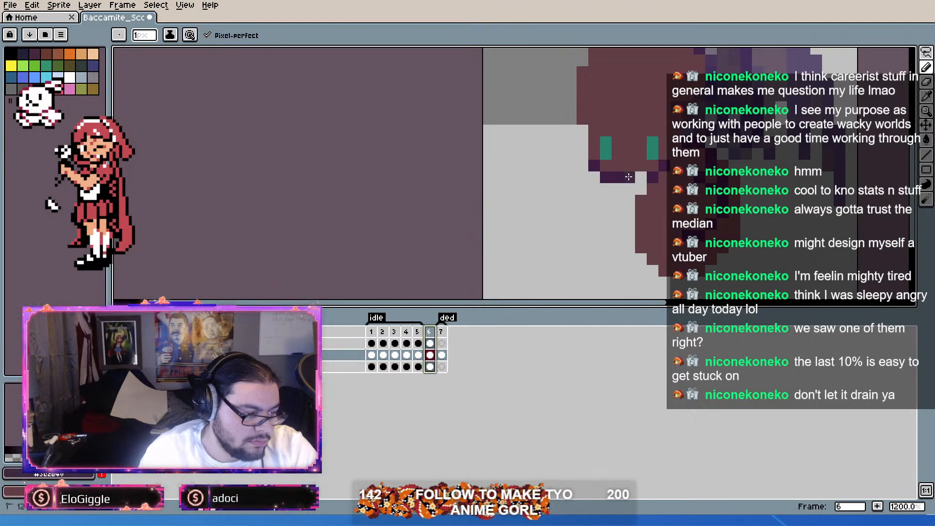
pyautogui.moveTo(617, 190); pyautogui.dragTo(593, 199)
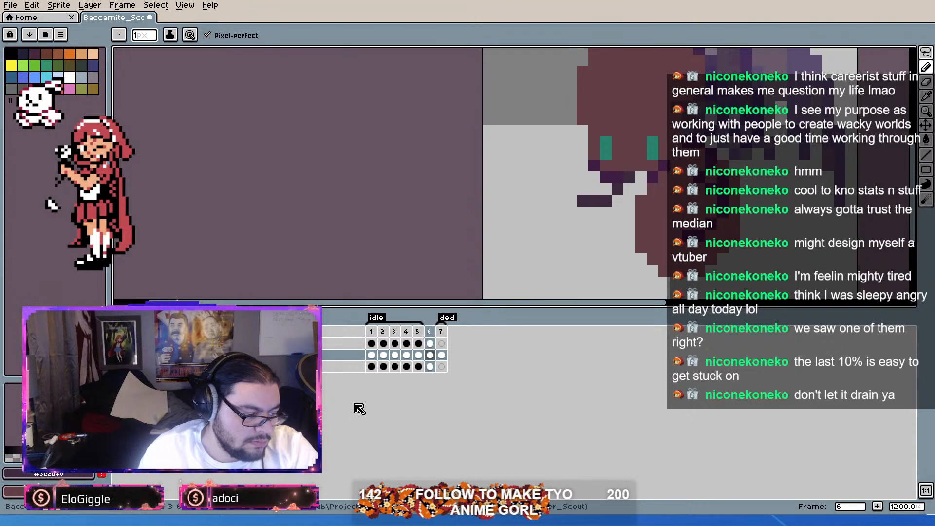
# Step: Draw a second front leg on frame 6, slanting down and left below the first one
pyautogui.click(417, 333)
pyautogui.keyDown('shift'); pyautogui.click(431, 336); pyautogui.keyUp('shift')
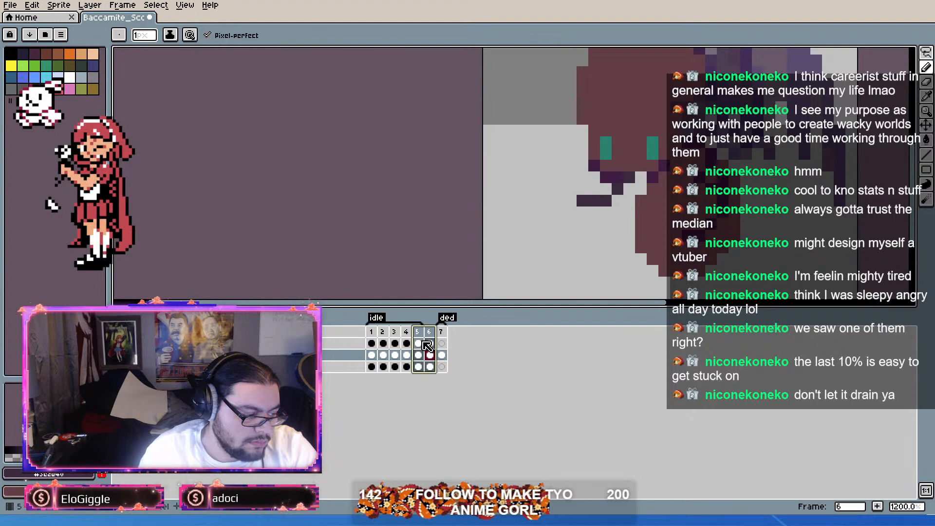
pyautogui.click(421, 332)
pyautogui.keyDown('shift'); pyautogui.click(427, 336); pyautogui.keyUp('shift')
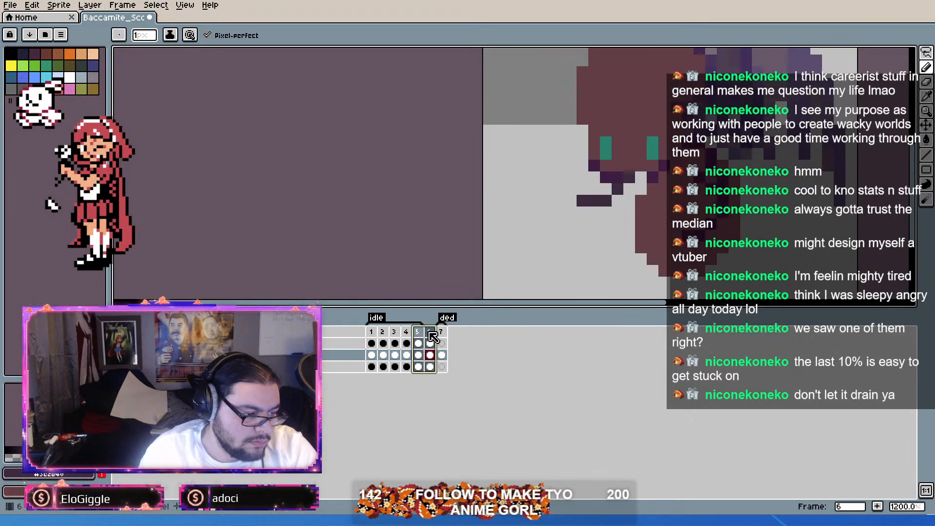
pyautogui.moveTo(632, 194); pyautogui.dragTo(595, 260)
pyautogui.scroll(-1, 652, 239)
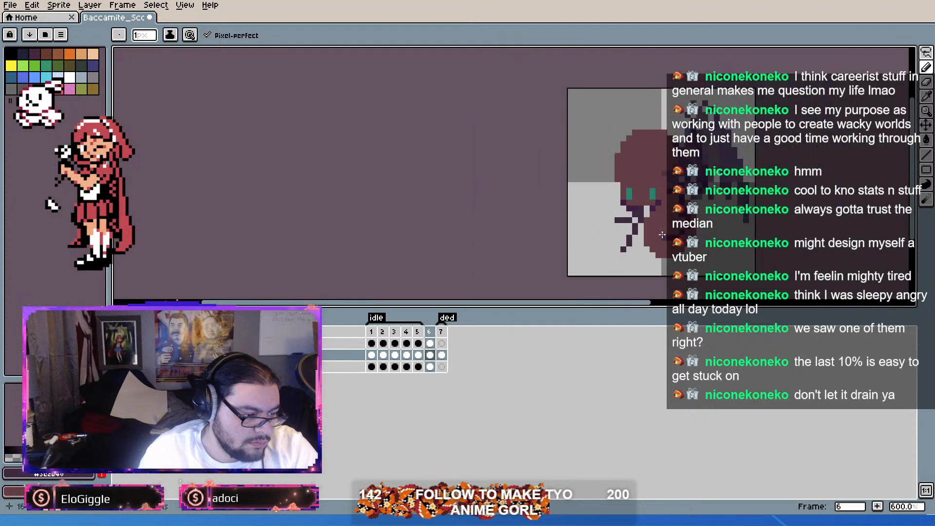
pyautogui.scroll(-1, 604, 239)
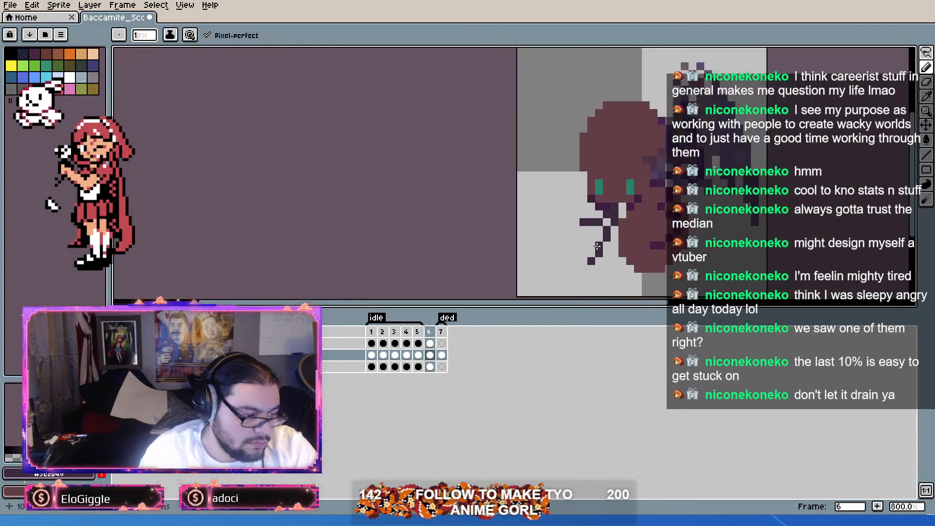
# Step: Undo the second front leg's slanted foot and redraw it as a horizontal line three pixels long
pyautogui.moveTo(598, 248); pyautogui.dragTo(603, 255)
pyautogui.hotkey('ctrl', 'z')
pyautogui.hotkey('ctrl', 'z')
pyautogui.click(585, 246)
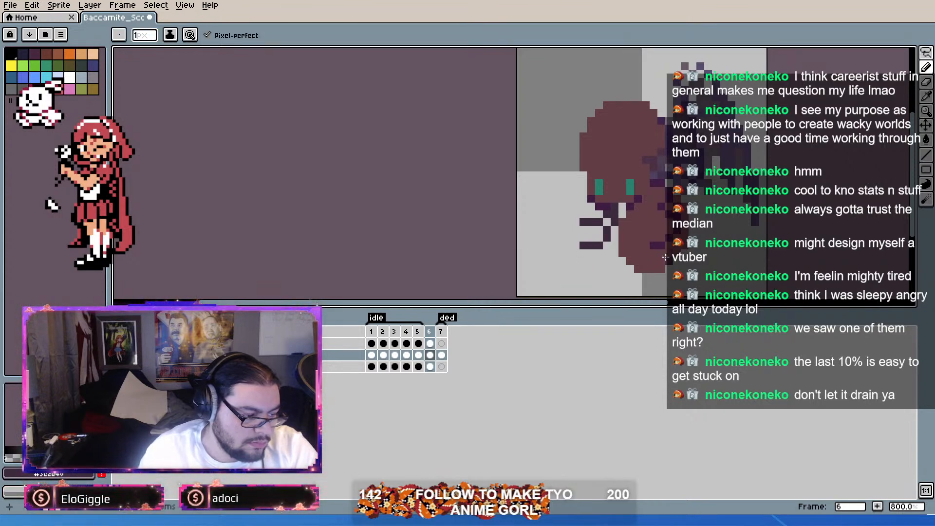
# Step: Select the wing in the lowest layer's frame 6 cel and move it beside the head to position 4, 9
pyautogui.scroll(-1, 666, 257)
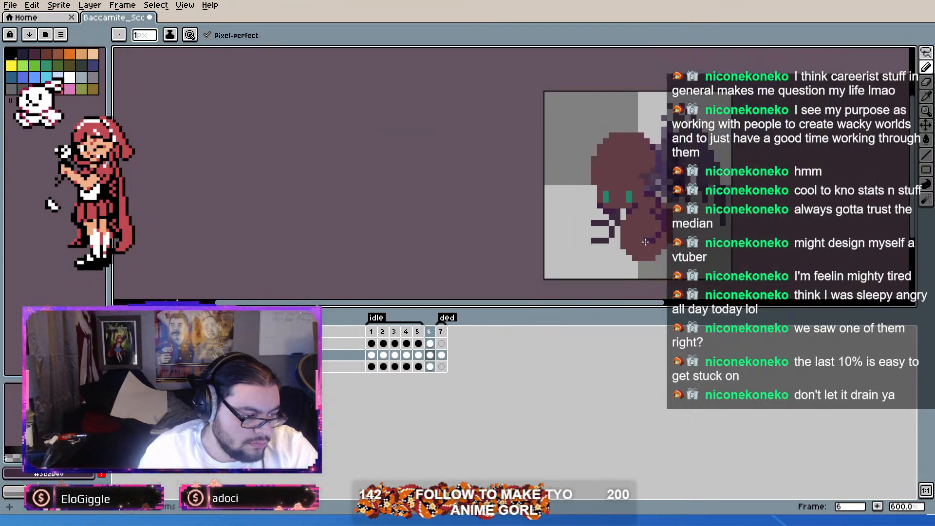
pyautogui.click(428, 366)
pyautogui.hotkey('ctrl', 't')
pyautogui.moveTo(652, 190); pyautogui.dragTo(592, 188)
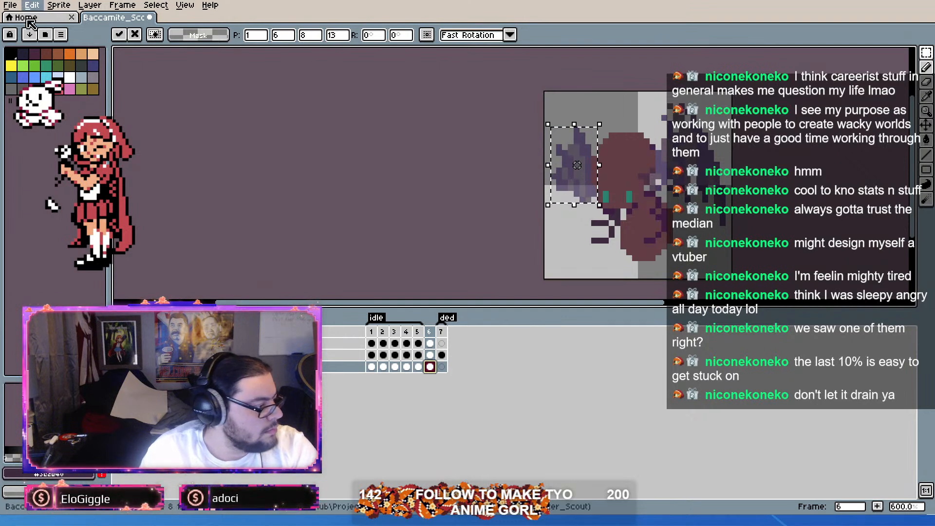
pyautogui.moveTo(595, 192); pyautogui.dragTo(613, 210)
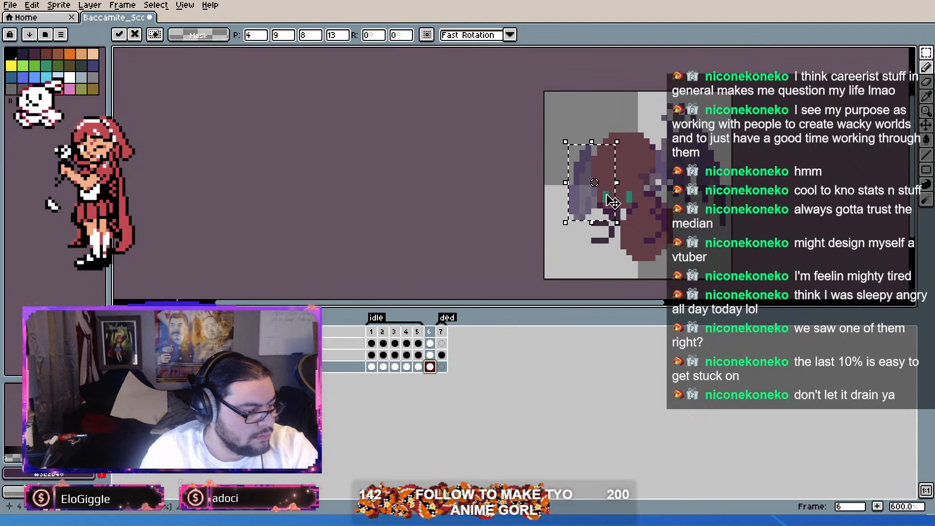
# Step: Stretch the wing to 8 by 15 pixels, rotate it 19.3°, place it at 4, 10, and apply the transform
pyautogui.moveTo(593, 138); pyautogui.dragTo(604, 112)
pyautogui.moveTo(597, 170); pyautogui.dragTo(596, 187)
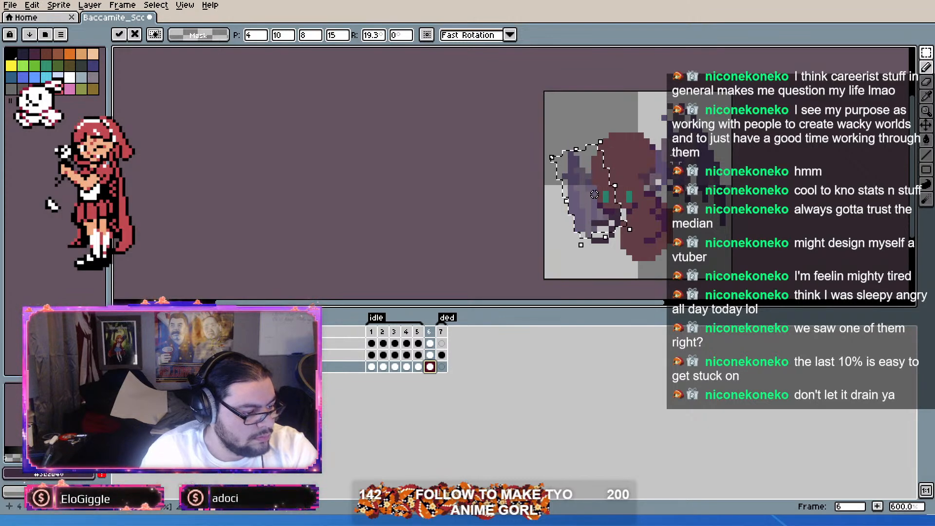
pyautogui.press('Return')
pyautogui.scroll(1, 581, 204)
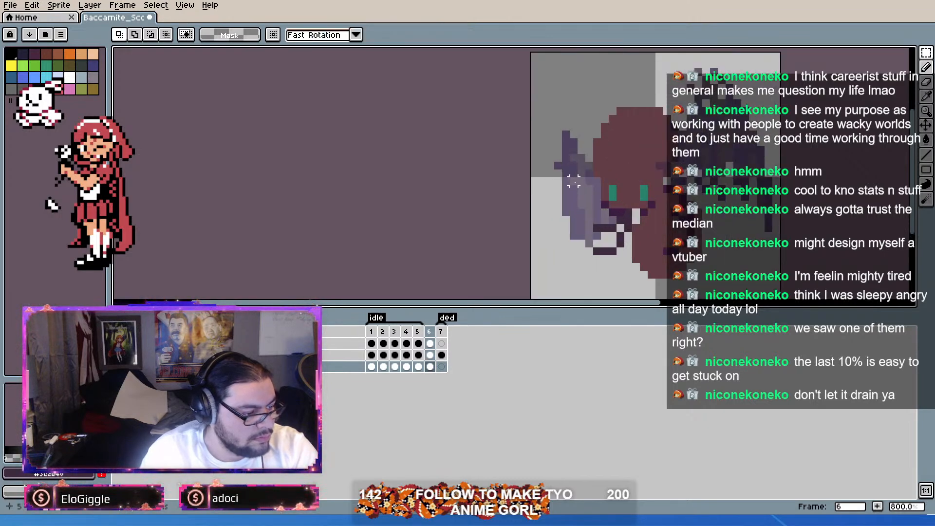
pyautogui.scroll(3, 579, 175)
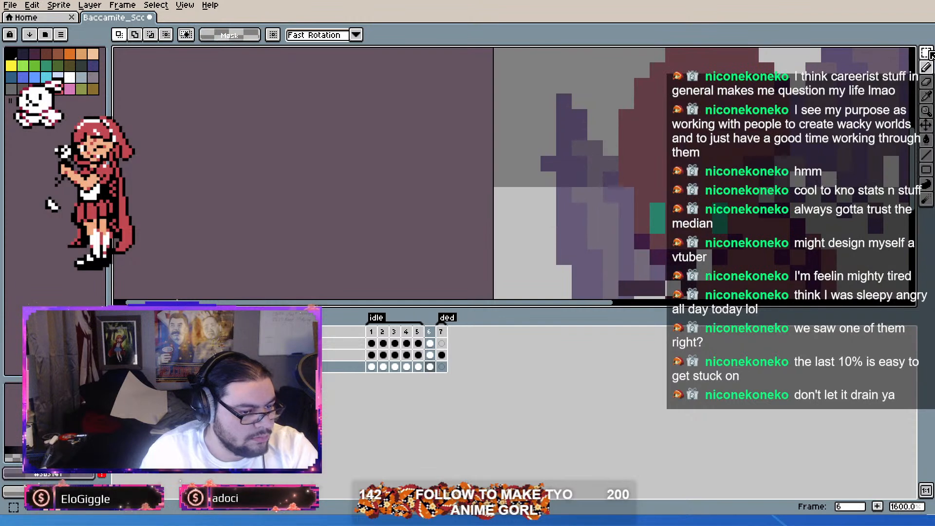
pyautogui.press('b')
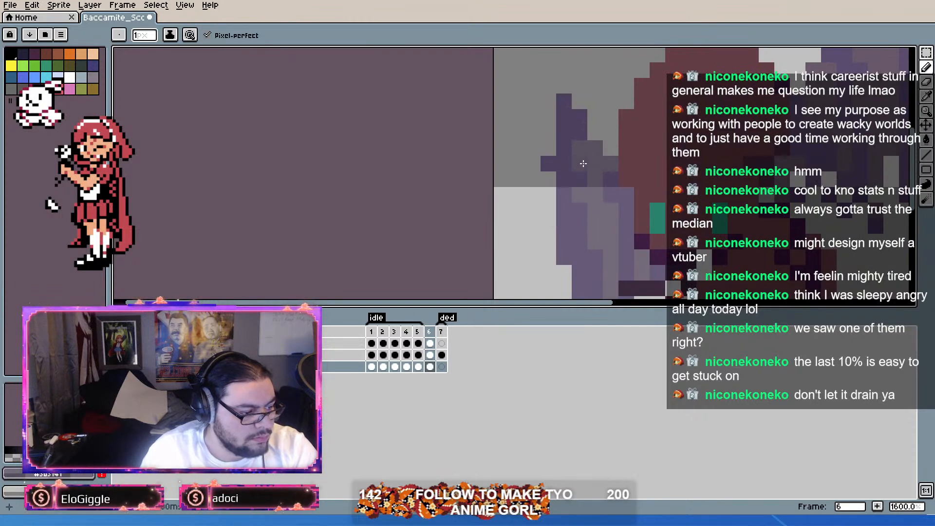
pyautogui.scroll(-6, 574, 224)
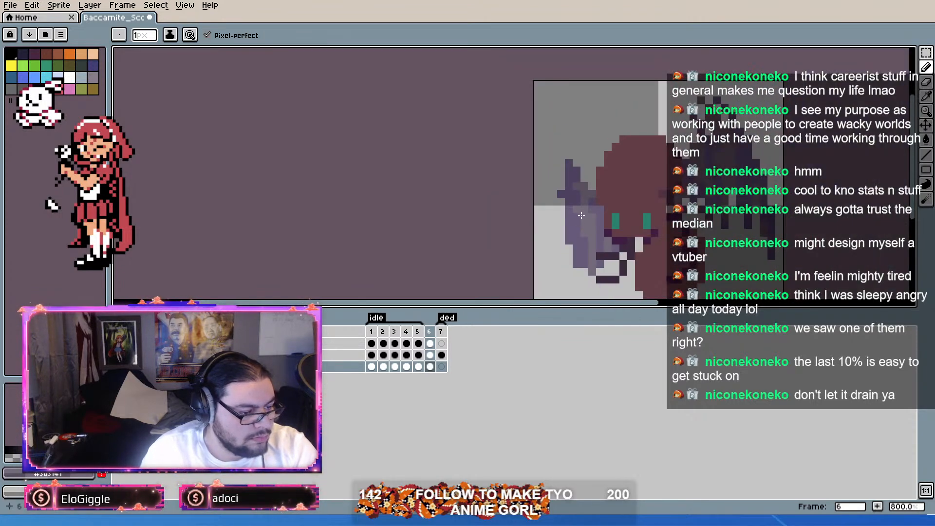
pyautogui.scroll(1, 715, 225)
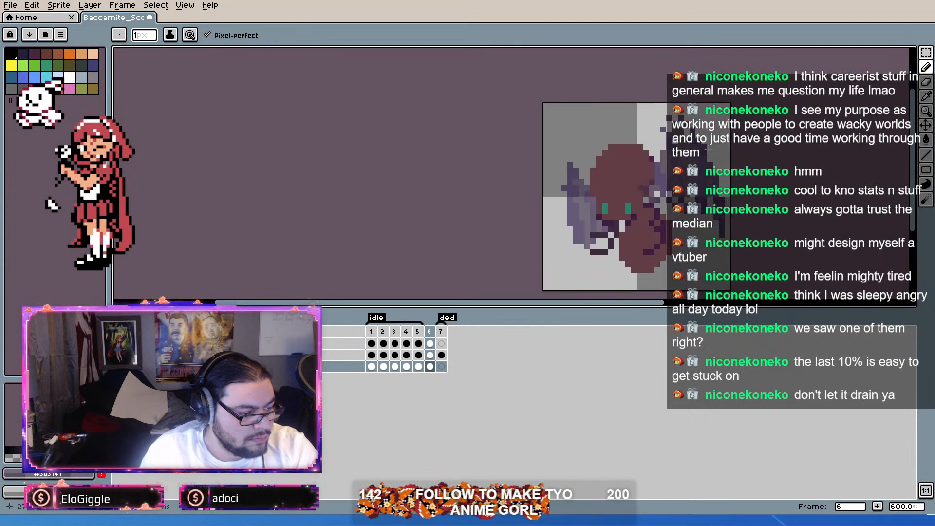
pyautogui.click(927, 68)
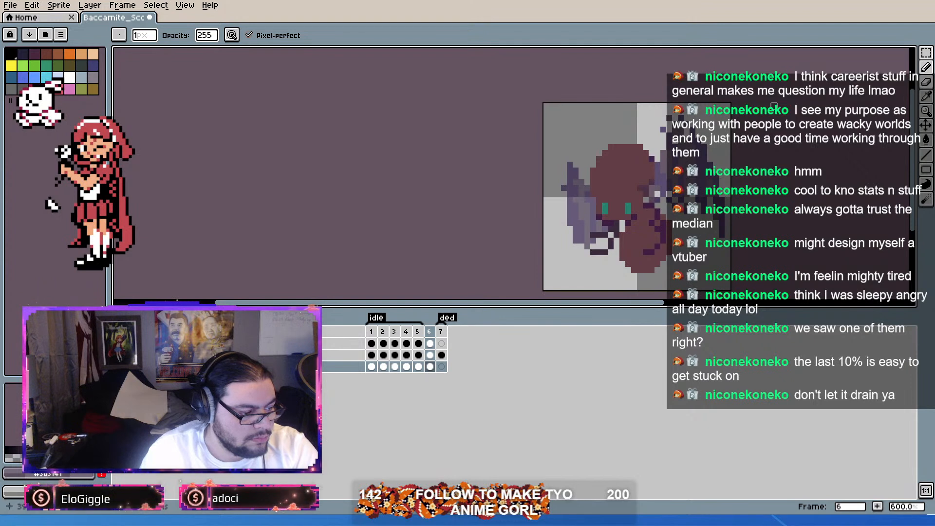
pyautogui.click(926, 81)
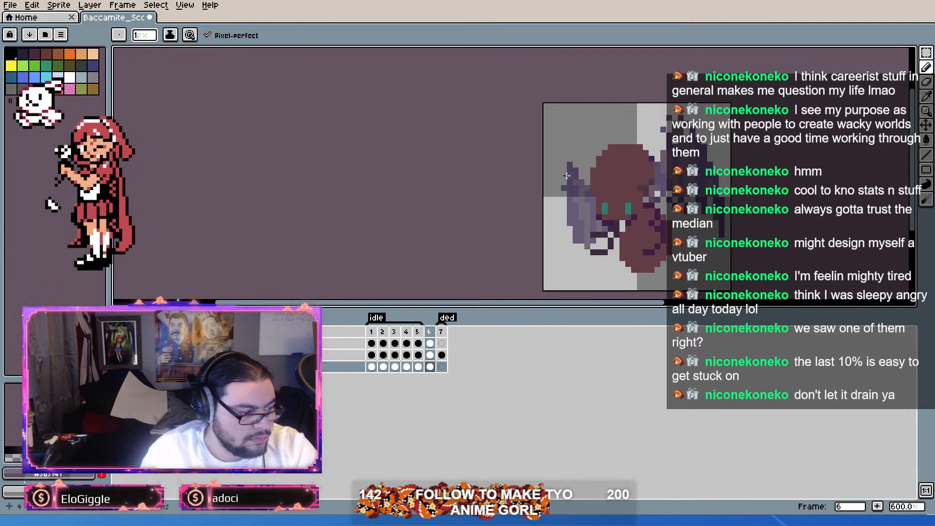
# Step: Duplicate frame 6 as frame 7 and replace its lowest-layer wing with a copy of frame 2's wing, moved to position 1, 6
pyautogui.scroll(-1, 590, 237)
pyautogui.scroll(-1, 591, 237)
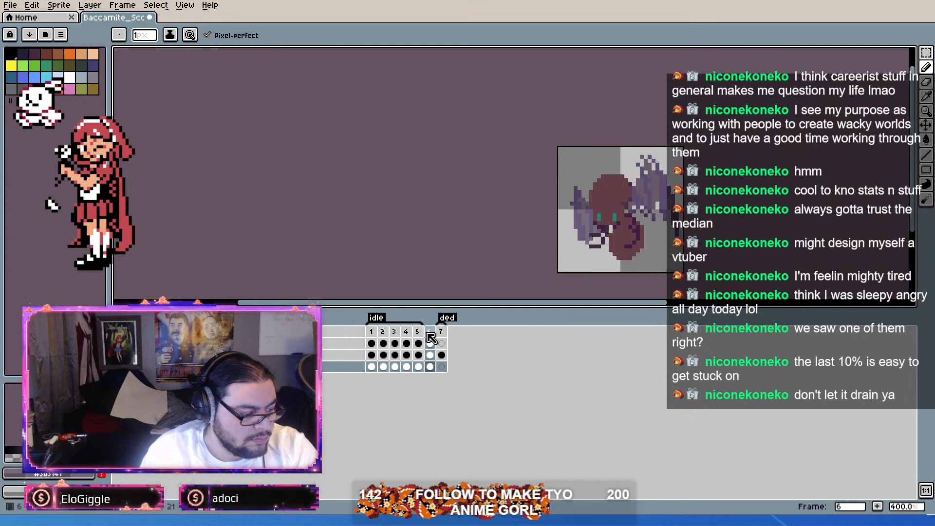
pyautogui.hotkey('alt', 'n')
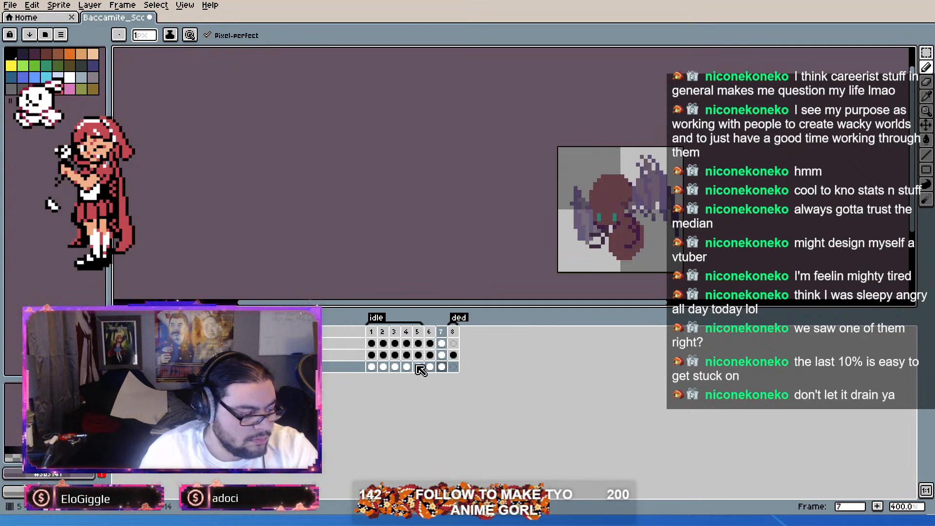
pyautogui.click(384, 367)
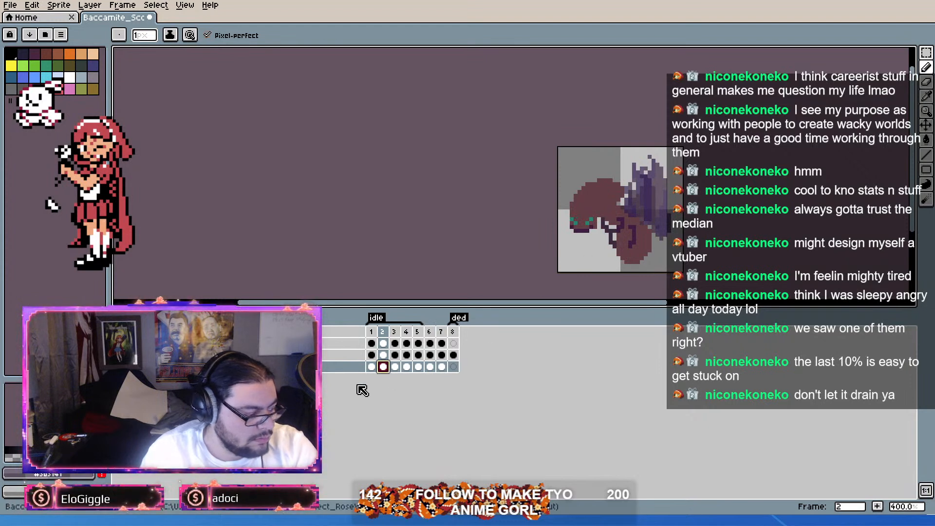
pyautogui.click(442, 366)
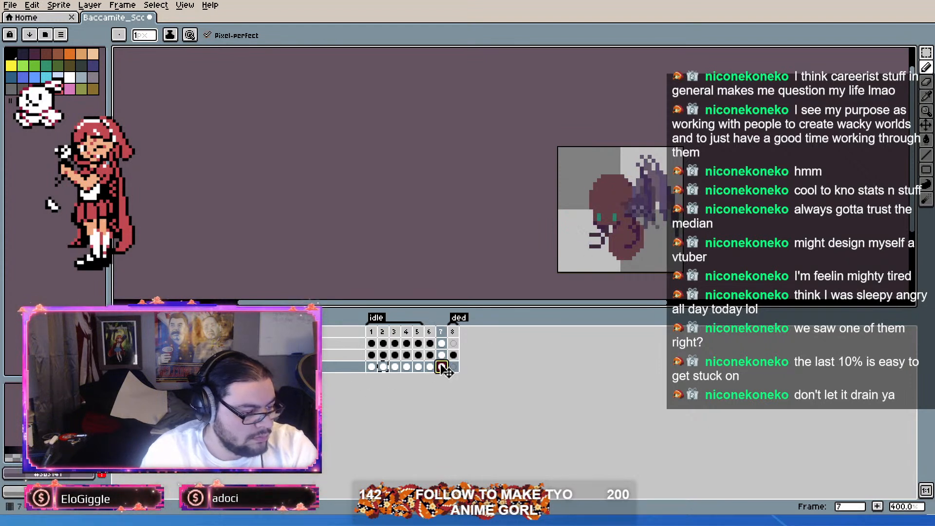
pyautogui.hotkey('ctrl', 'v')
pyautogui.moveTo(648, 217); pyautogui.dragTo(600, 216)
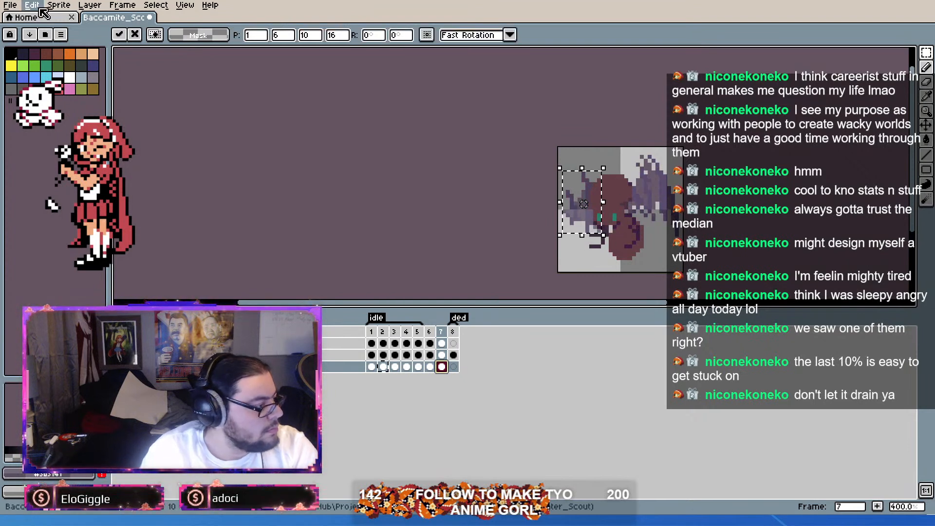
# Step: Flip the pasted wing horizontally, rotate it 18.4°, place it at 3, 9, and apply the transform
pyautogui.click(70, 160)
pyautogui.moveTo(592, 228); pyautogui.dragTo(608, 235)
pyautogui.moveTo(623, 169); pyautogui.dragTo(607, 162)
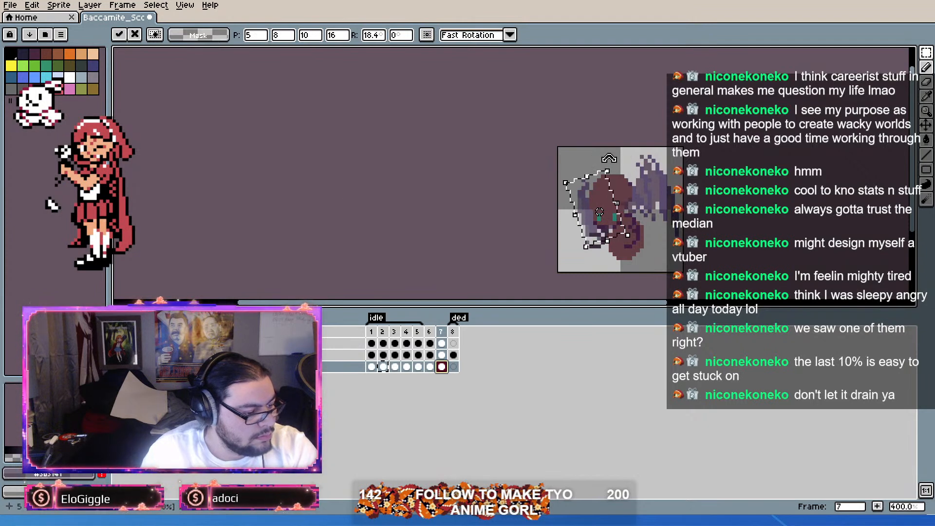
pyautogui.moveTo(586, 201); pyautogui.dragTo(584, 204)
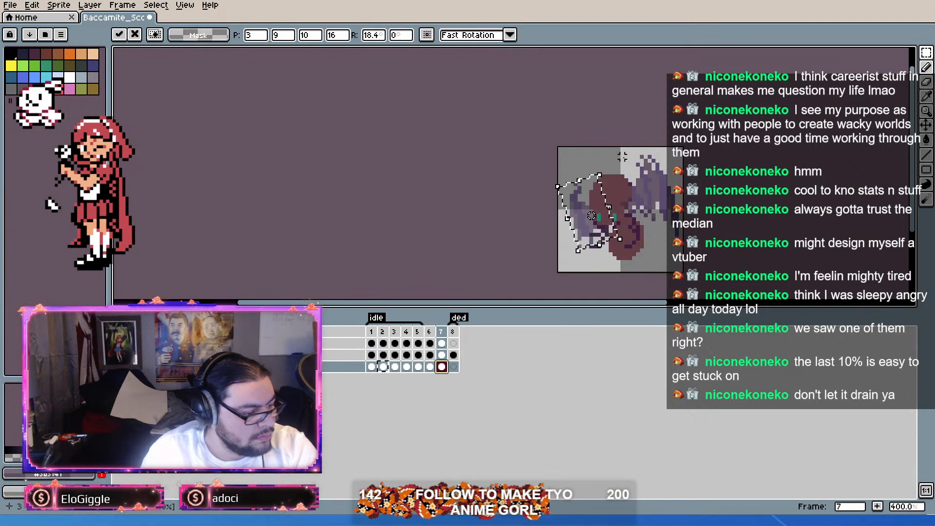
pyautogui.click(661, 144)
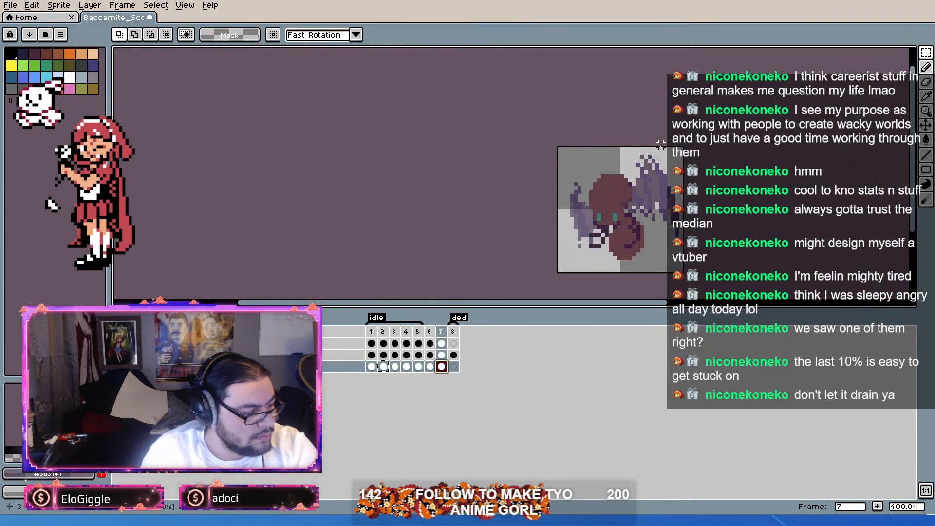
# Step: Replace the top layer's wing on frame 7 with a copy of the wing from frame 3's cel
pyautogui.click(385, 345)
pyautogui.click(395, 345)
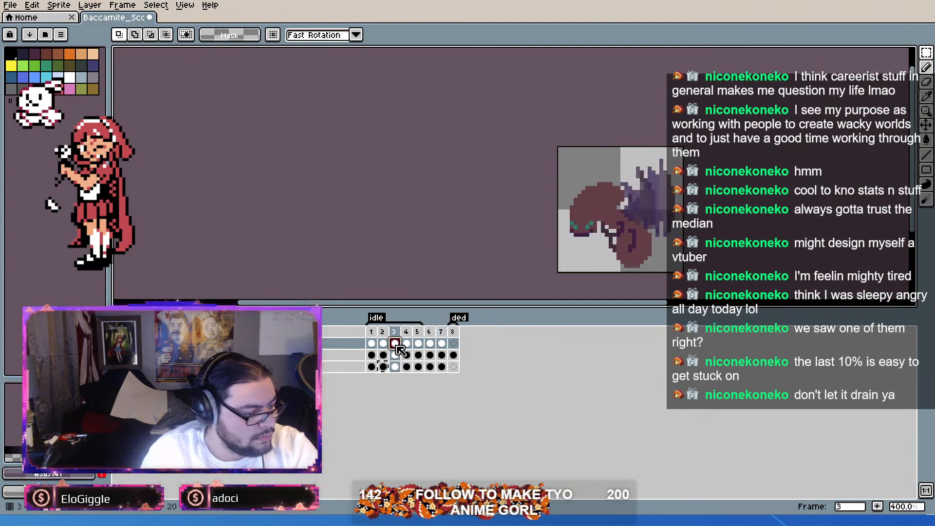
pyautogui.click(430, 344)
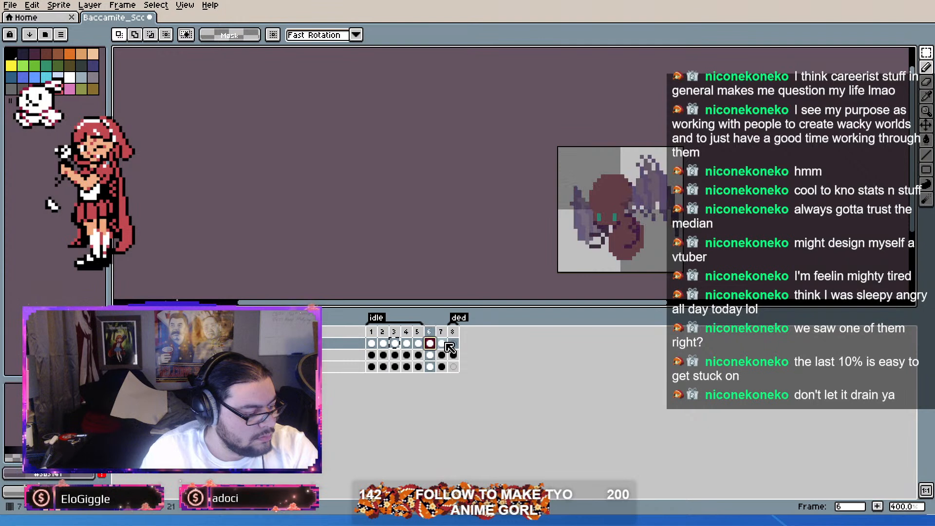
pyautogui.click(442, 344)
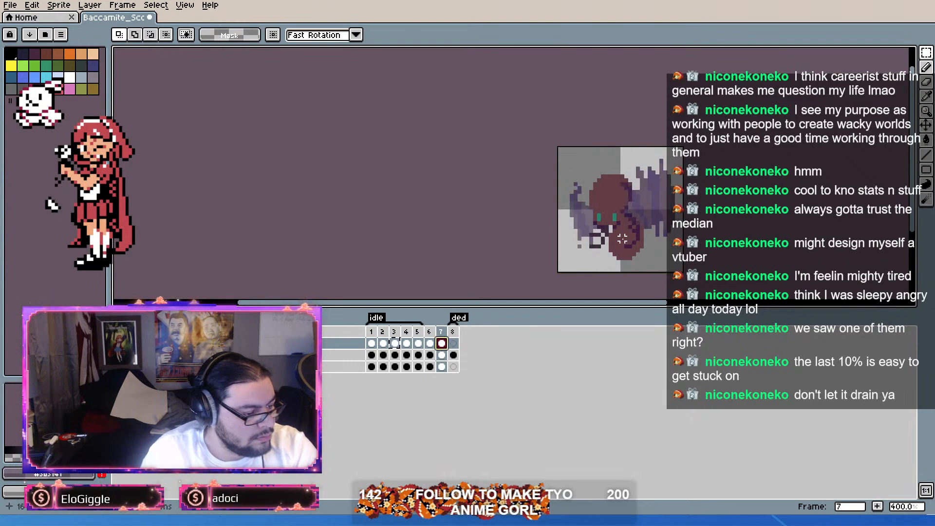
# Step: Erase the top-layer wing pixels that overlap the ant's head on frame 7, undoing the last eraser stroke
pyautogui.scroll(3, 668, 223)
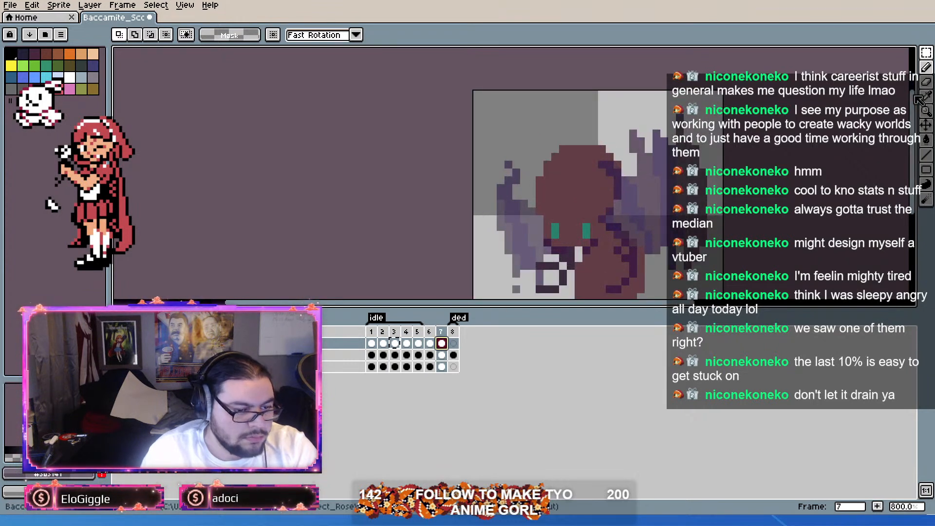
pyautogui.click(926, 68)
pyautogui.scroll(3, 631, 195)
pyautogui.moveTo(609, 131); pyautogui.dragTo(606, 145)
pyautogui.click(592, 130)
pyautogui.click(601, 220)
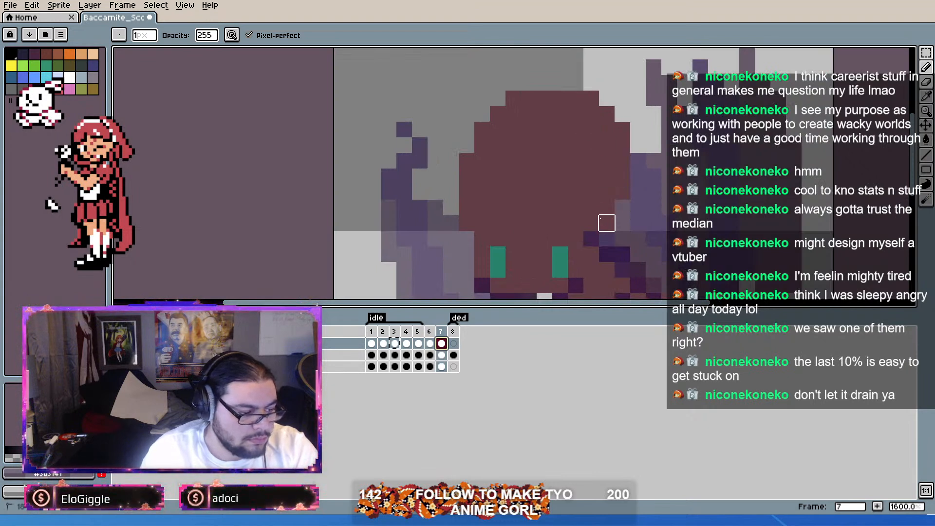
pyautogui.moveTo(591, 238); pyautogui.dragTo(572, 145)
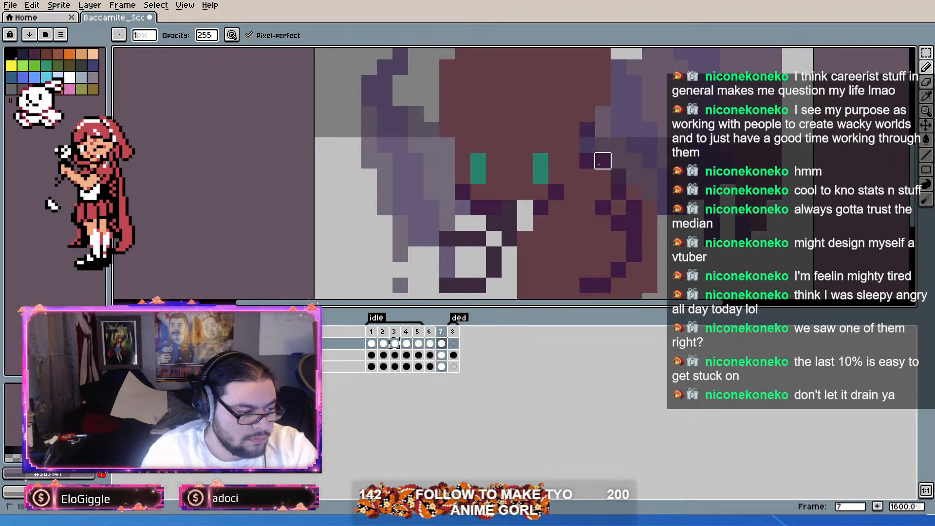
pyautogui.moveTo(602, 145); pyautogui.dragTo(586, 141)
pyautogui.hotkey('ctrl', 'z')
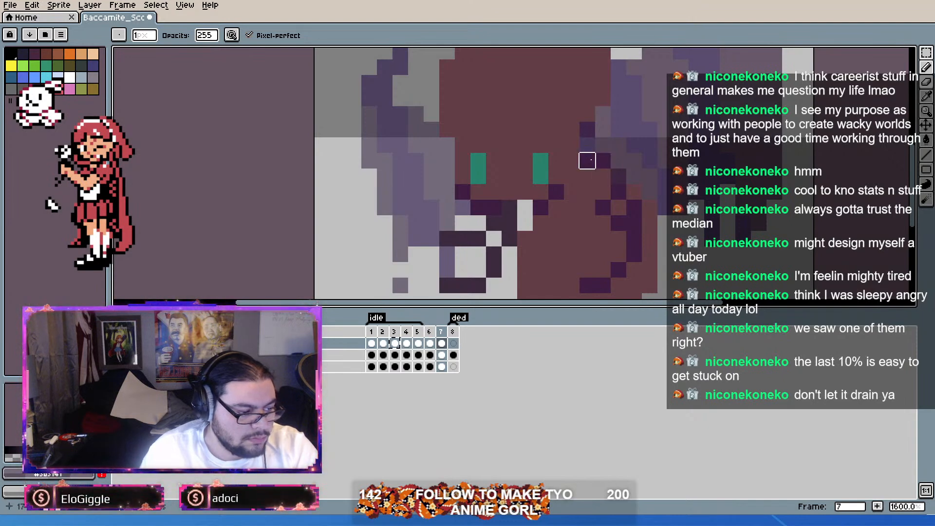
pyautogui.scroll(-2, 618, 191)
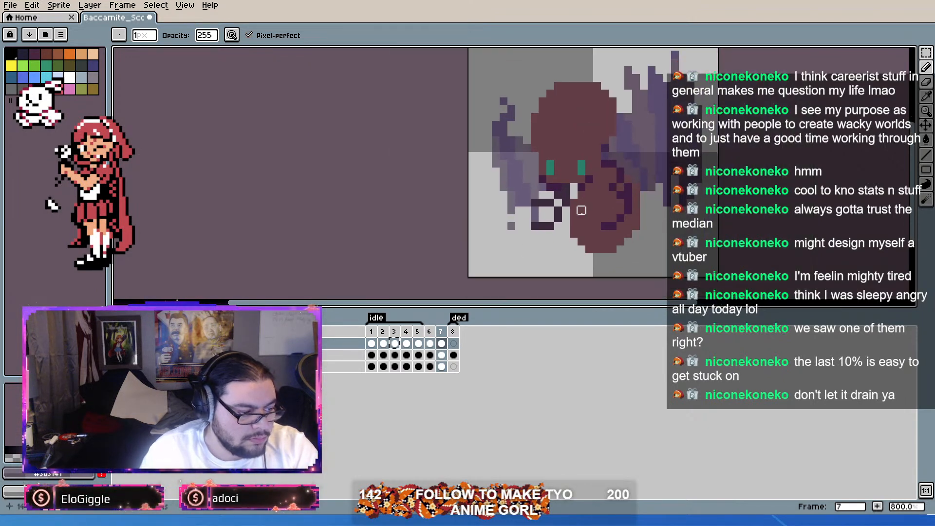
# Step: Move the top layer's wing on frame 6 down about three pixels
pyautogui.click(430, 331)
pyautogui.scroll(1, 585, 153)
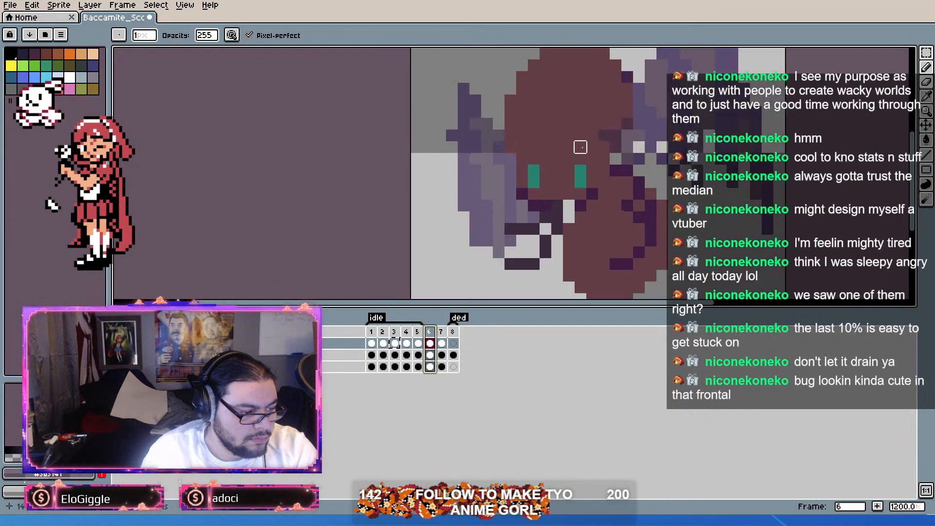
pyautogui.scroll(-2, 629, 161)
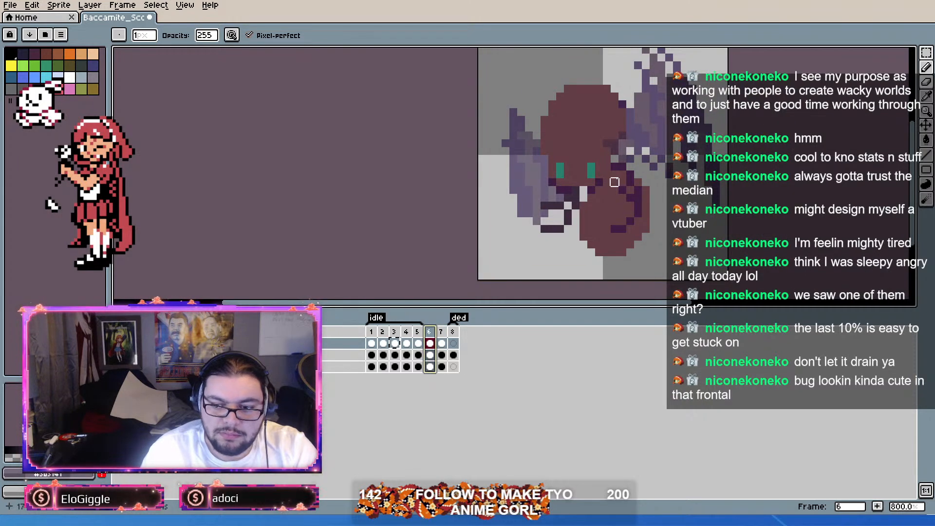
pyautogui.moveTo(622, 182); pyautogui.dragTo(605, 198)
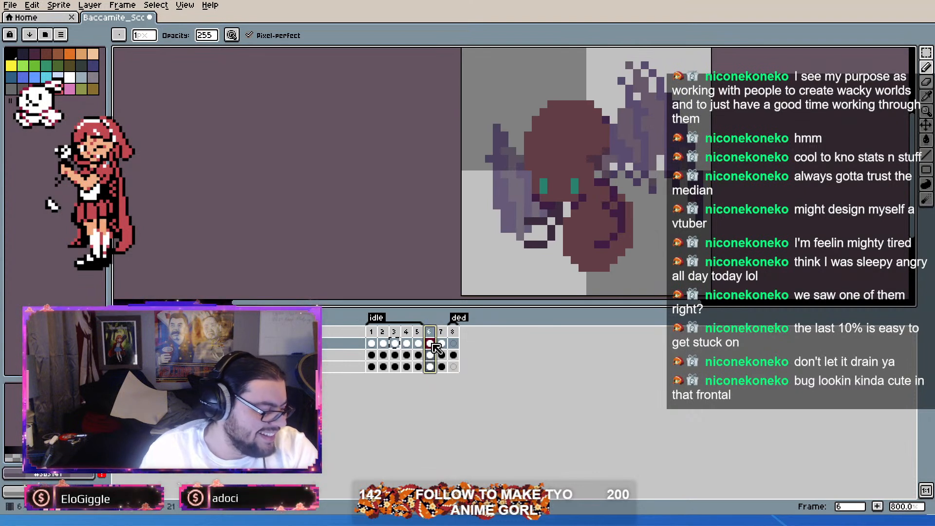
pyautogui.press('v')
pyautogui.scroll(2, 642, 186)
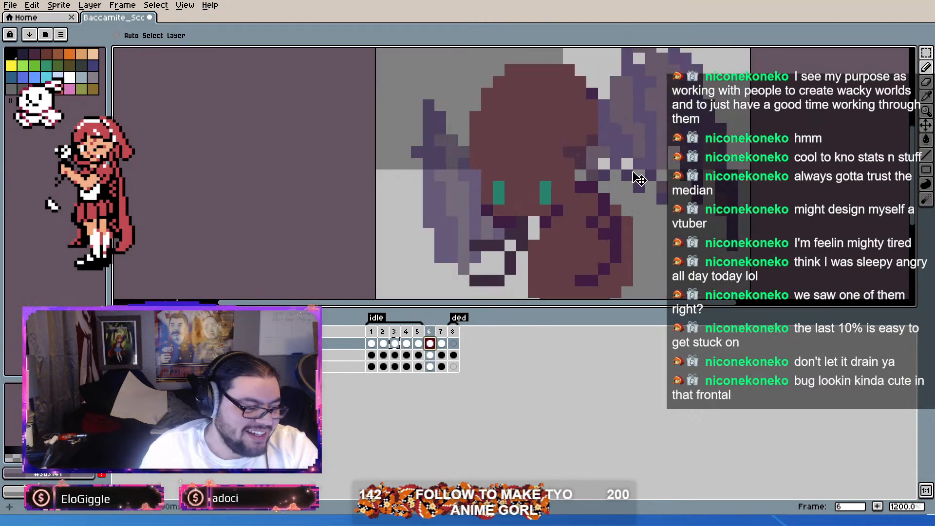
pyautogui.scroll(-2, 653, 194)
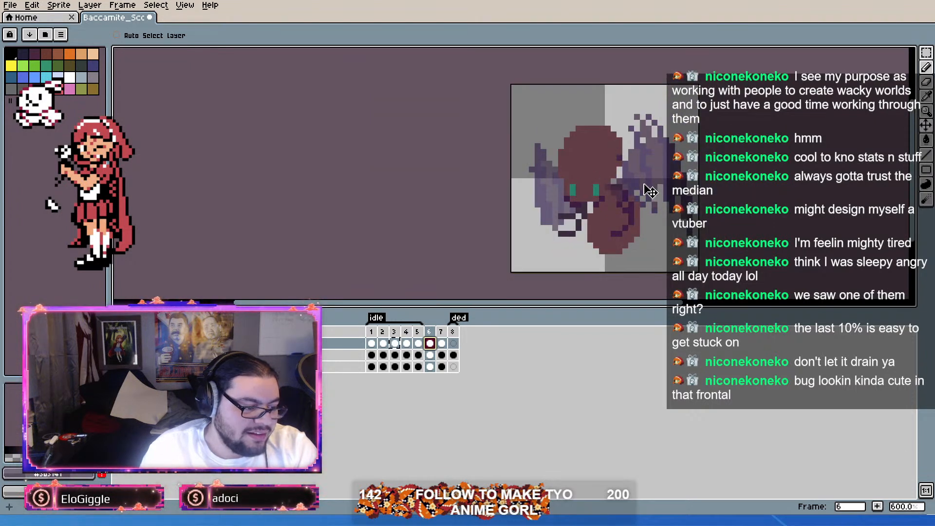
pyautogui.scroll(2, 650, 191)
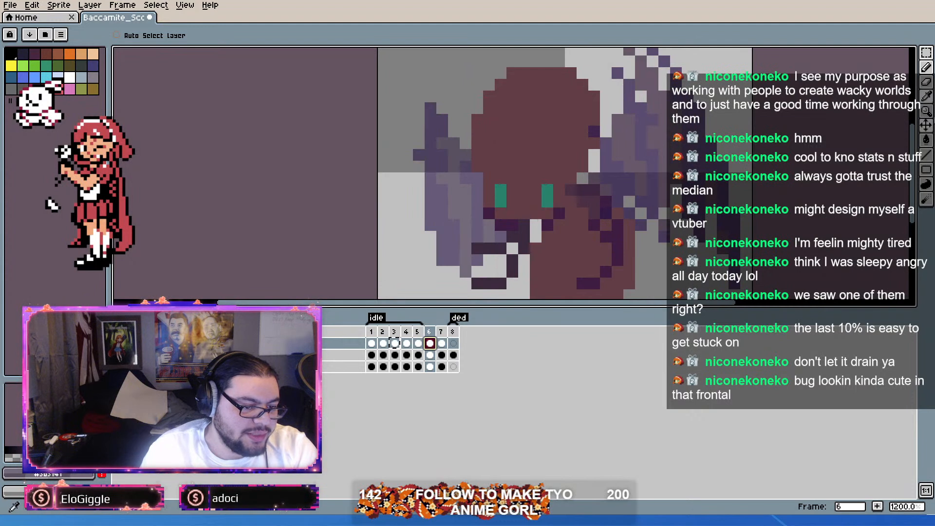
# Step: Erase the pixels of frame 6's top-layer wing that overlap the ant's head and body
pyautogui.click(928, 83)
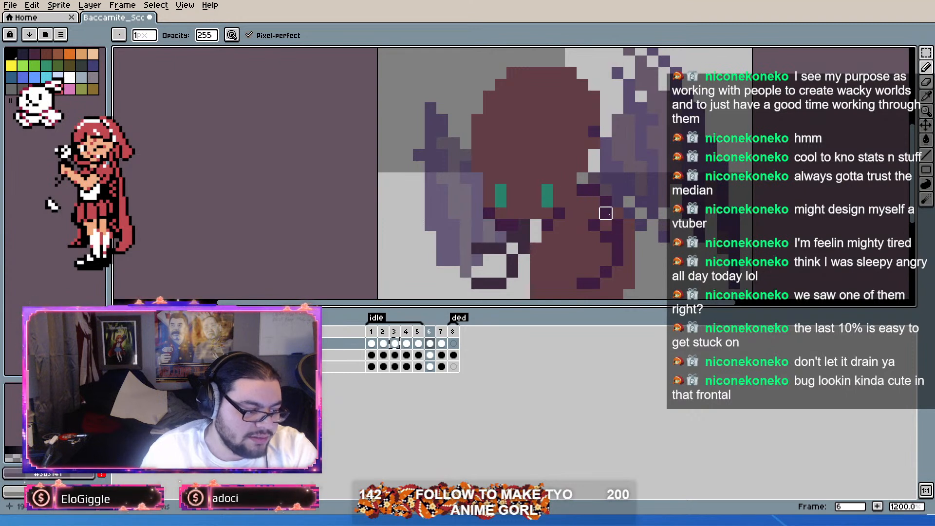
pyautogui.scroll(-4, 655, 260)
pyautogui.moveTo(655, 260); pyautogui.dragTo(653, 246)
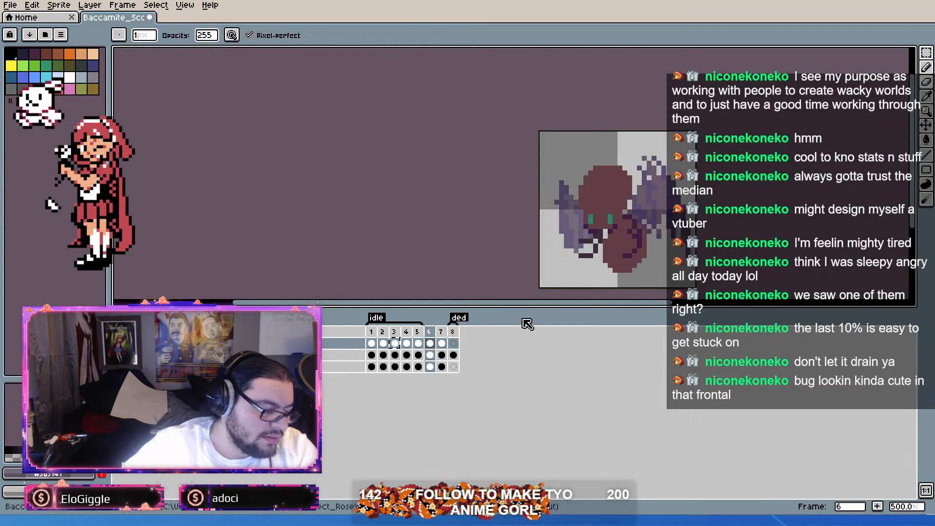
# Step: Tag frames 6 and 7 as hurt and flip between the two frames to compare them
pyautogui.press('Right')
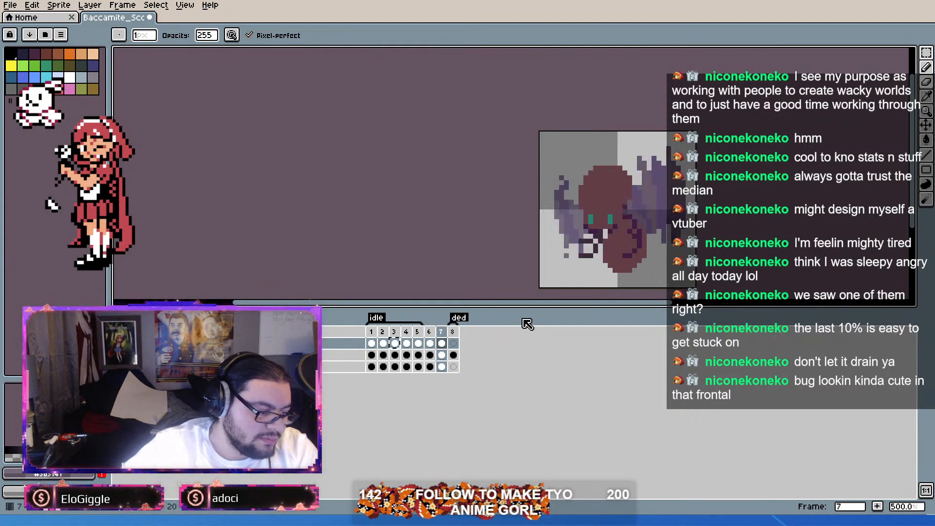
pyautogui.moveTo(429, 333); pyautogui.dragTo(442, 338)
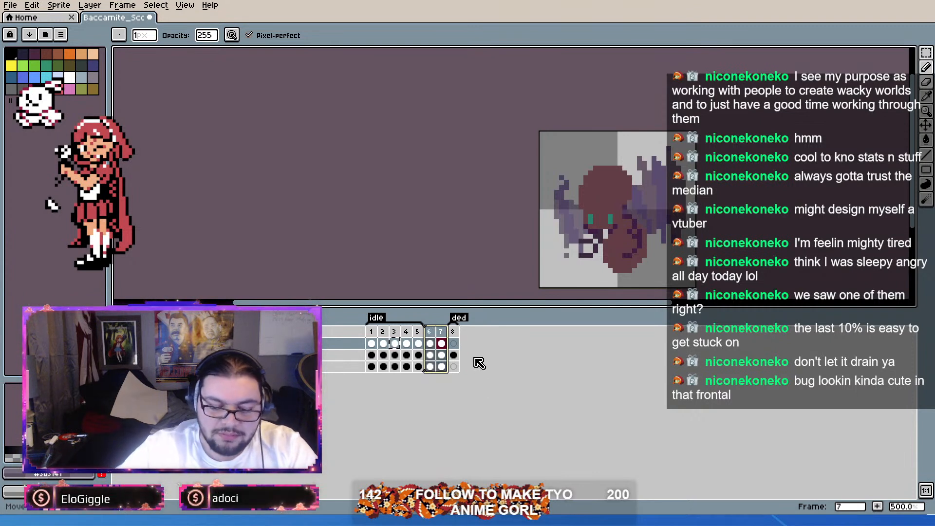
pyautogui.hotkey('ctrl', 'z')
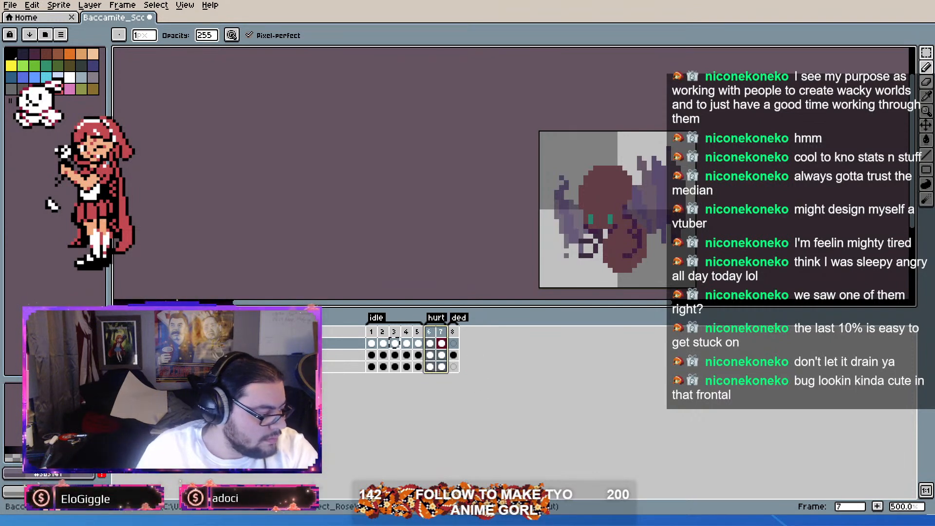
pyautogui.press('Left')
pyautogui.press('Right')
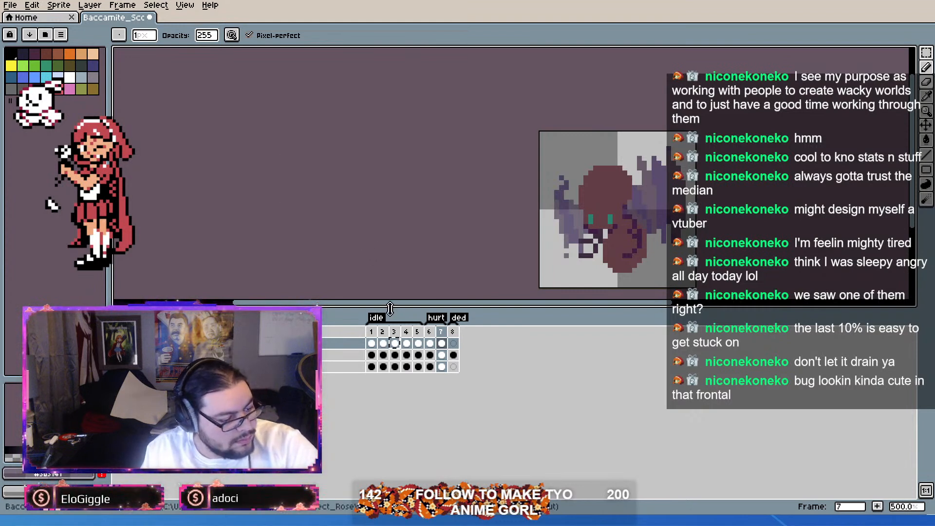
# Step: Check frames 5 and 8 of the Baccamite sprite and save the file
pyautogui.moveTo(429, 331); pyautogui.dragTo(418, 332)
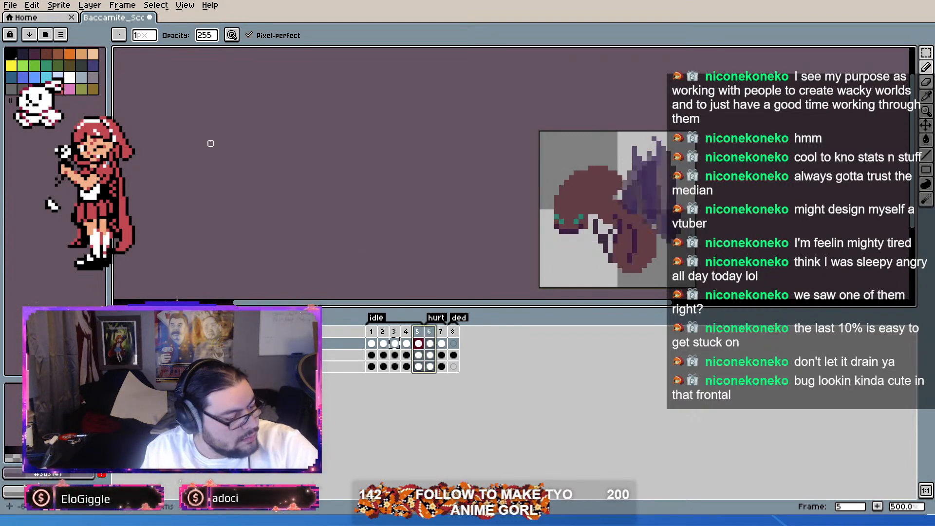
pyautogui.click(454, 332)
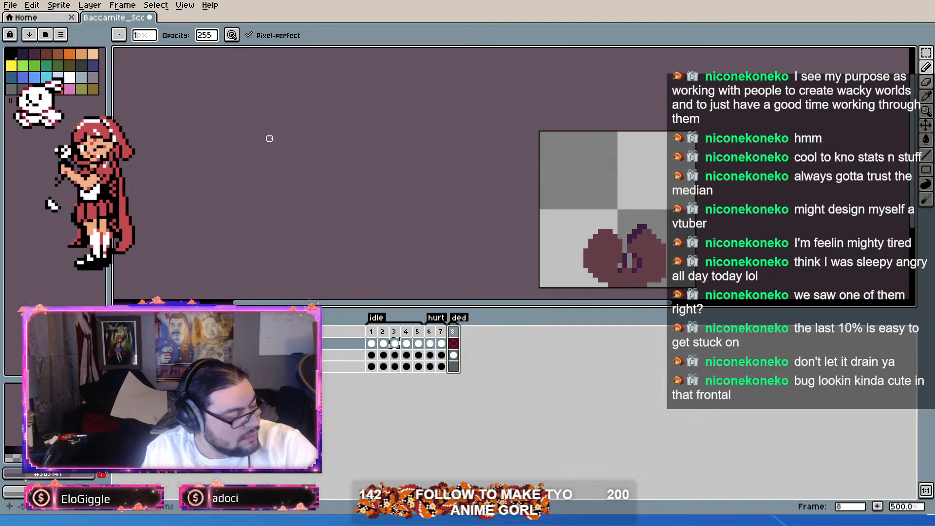
pyautogui.hotkey('ctrl', 's')
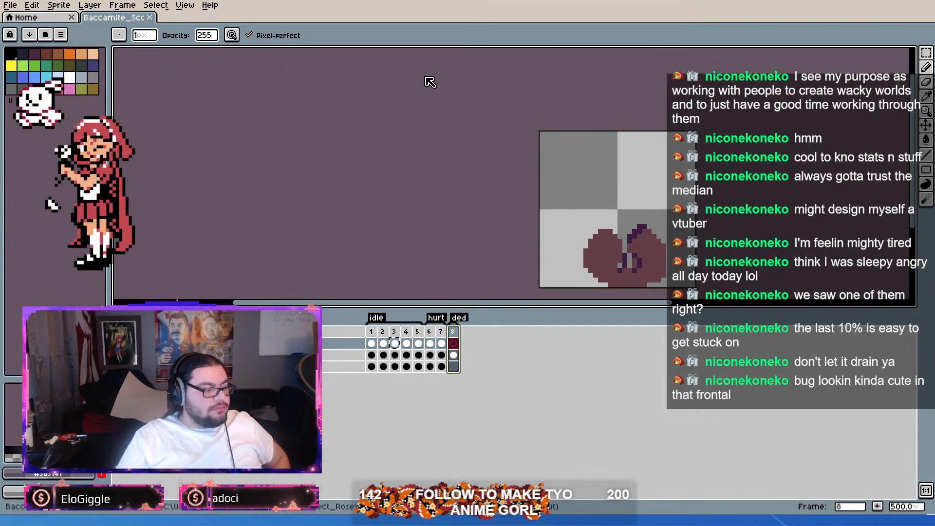
# Step: Open the devolved_bacc sprite and look over its tagged animation frames
pyautogui.doubleClick(468, 67)
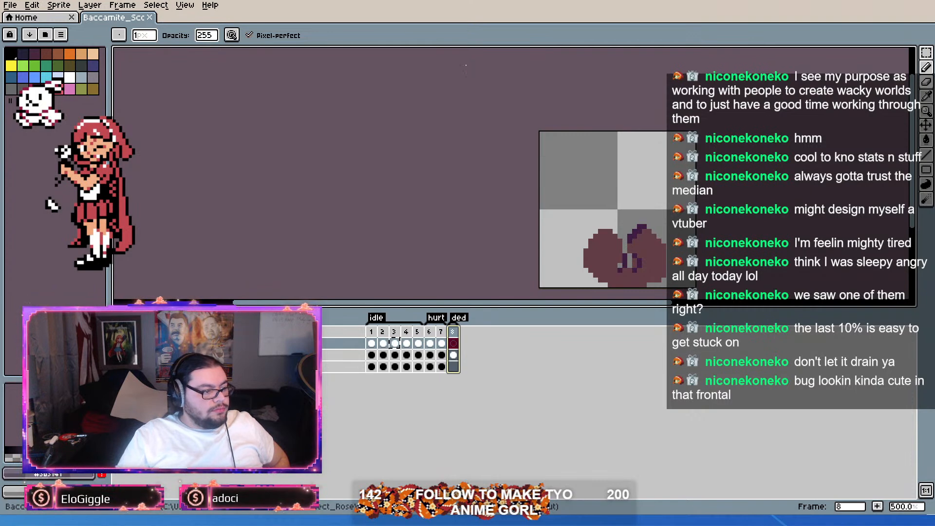
pyautogui.scroll(3, 518, 191)
pyautogui.moveTo(371, 344)
pyautogui.mouseDown()
pyautogui.moveTo(468, 346)
pyautogui.moveTo(478, 349)
pyautogui.moveTo(472, 357)
pyautogui.moveTo(485, 355)
pyautogui.moveTo(371, 357)
pyautogui.mouseUp()
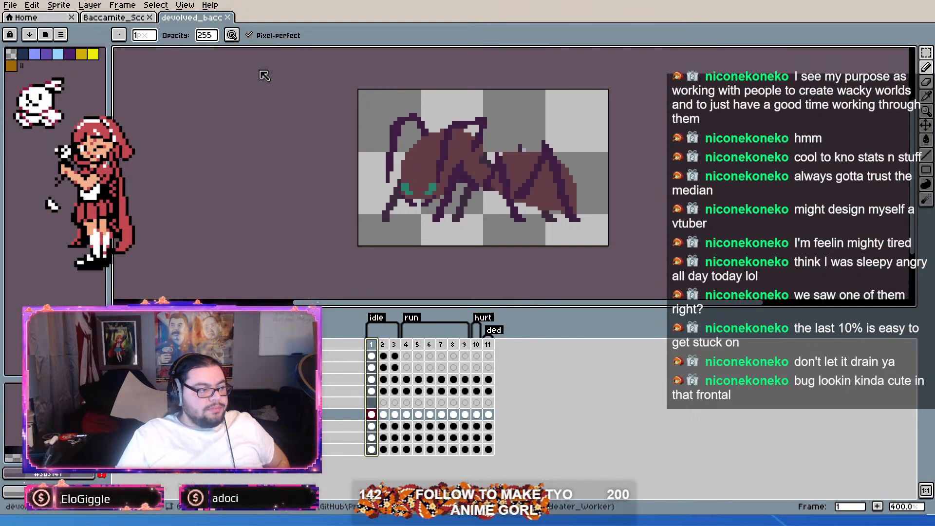
# Step: Open Gladid.aseprite and rename the death tag on frame 16 to hurt
pyautogui.doubleClick(214, 93)
pyautogui.scroll(2, 548, 167)
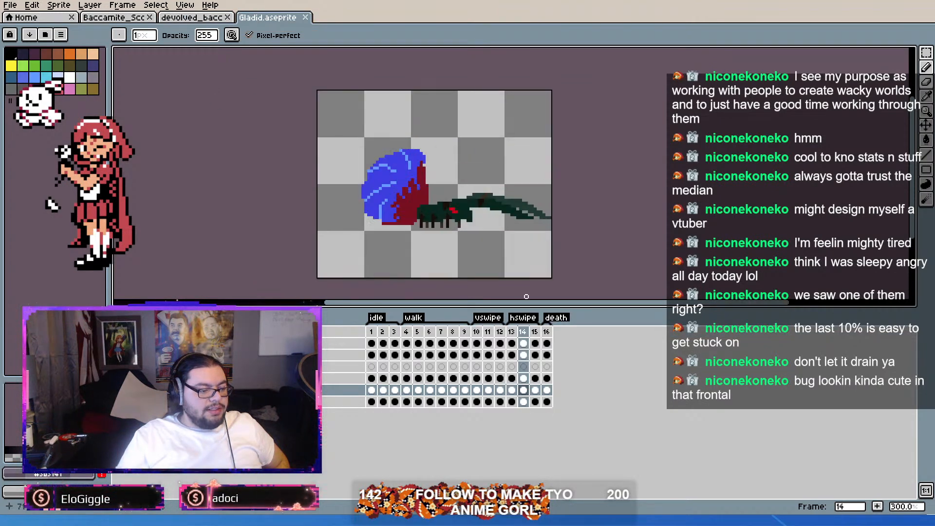
pyautogui.click(547, 337)
pyautogui.scroll(3, 416, 244)
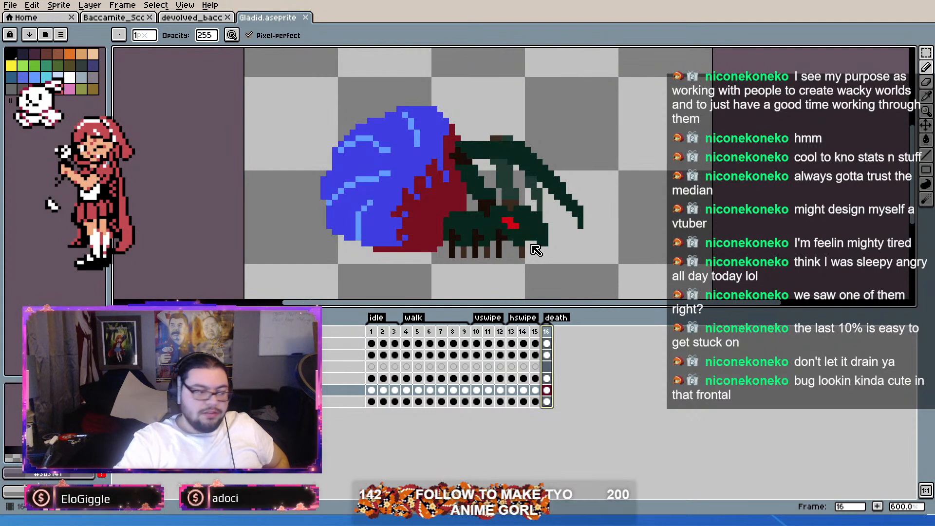
pyautogui.press('Return')
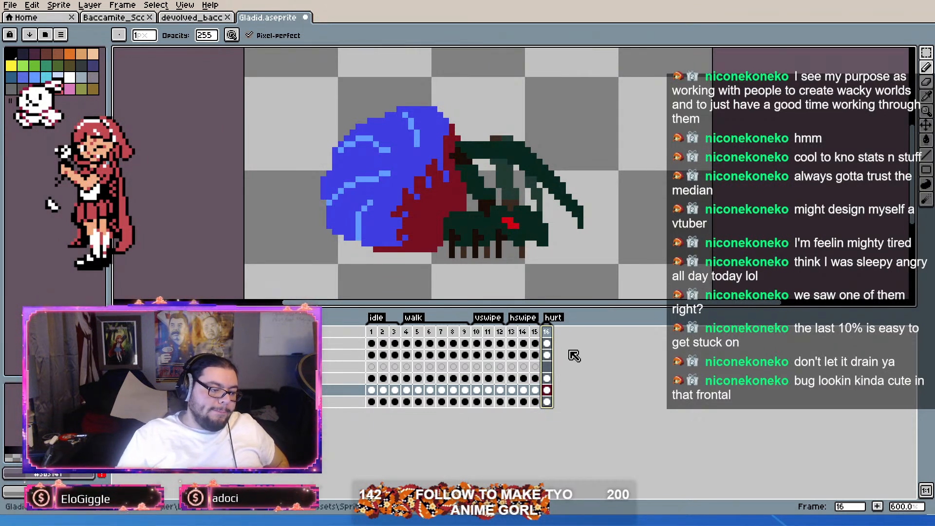
# Step: Add frame 17 as a copy of frame 16, tag it ded, and keep only frame 16 tagged hurt
pyautogui.hotkey('alt', 'n')
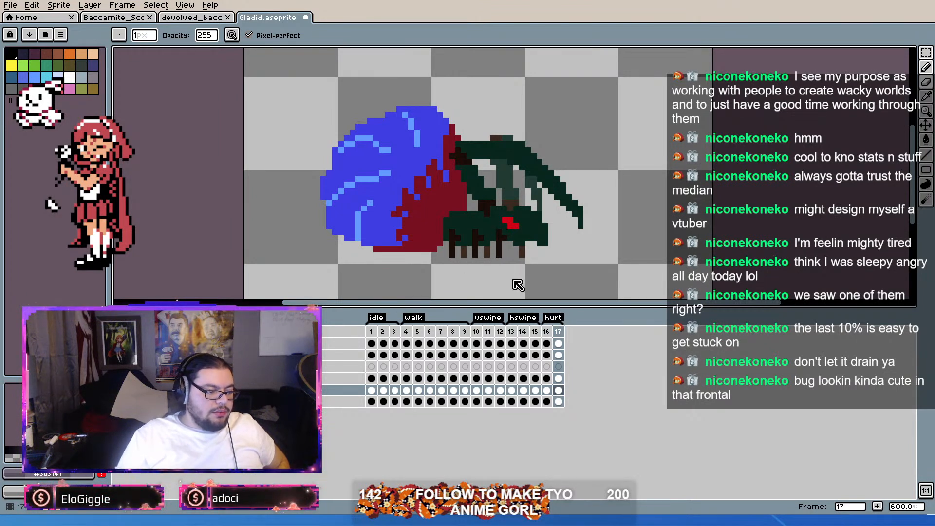
pyautogui.press('Return')
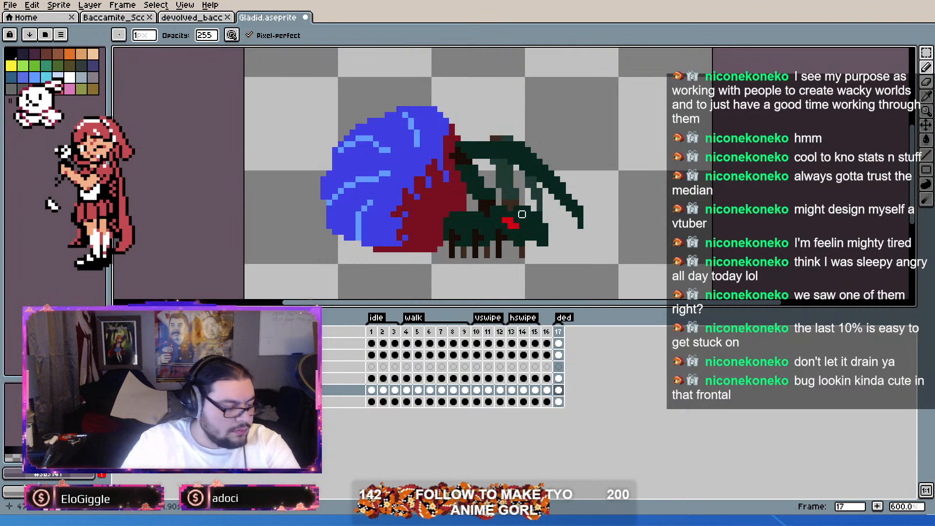
pyautogui.click(552, 333)
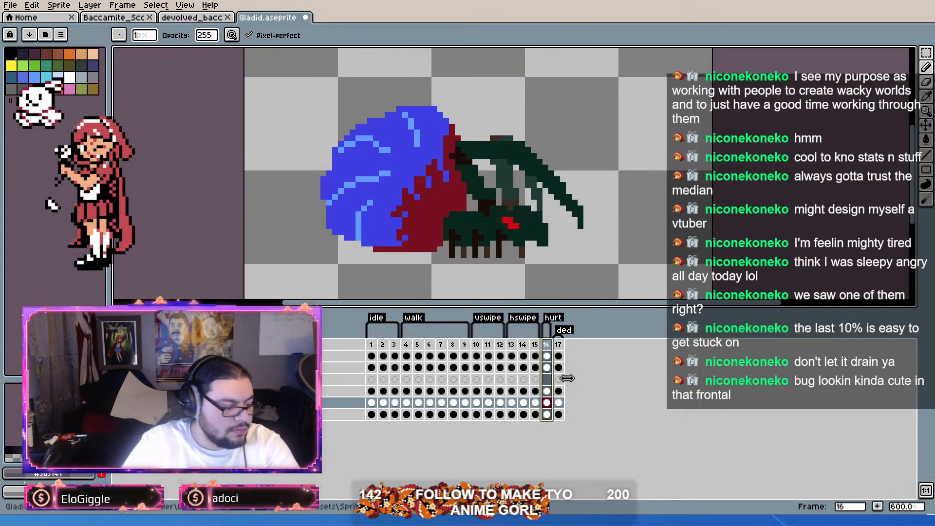
pyautogui.click(558, 348)
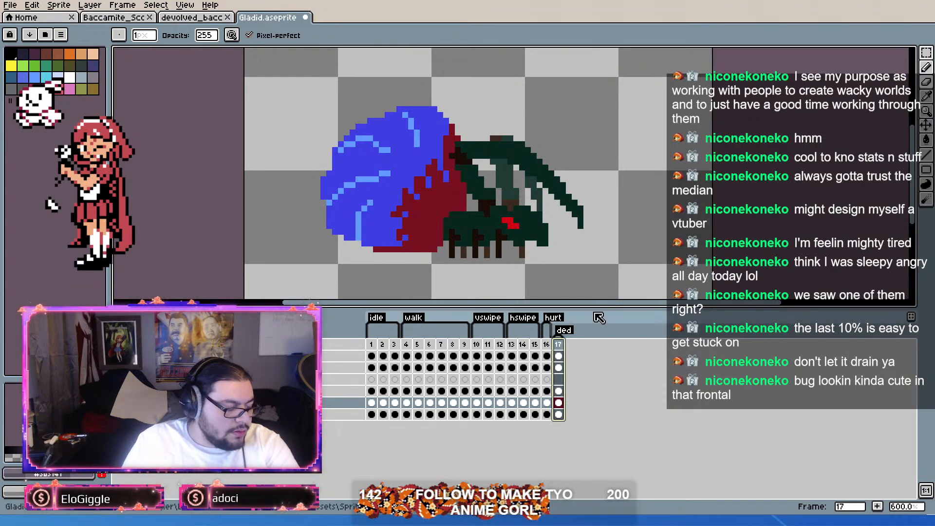
# Step: Select the dark blue and light blue abdomen pixels on frame 17 by color with the Magic Wand and delete them
pyautogui.scroll(1, 341, 215)
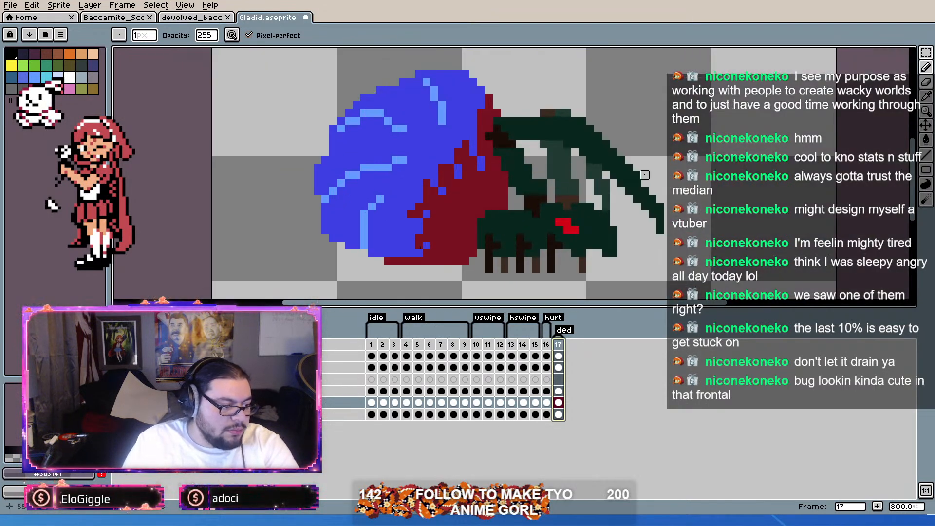
pyautogui.click(928, 52)
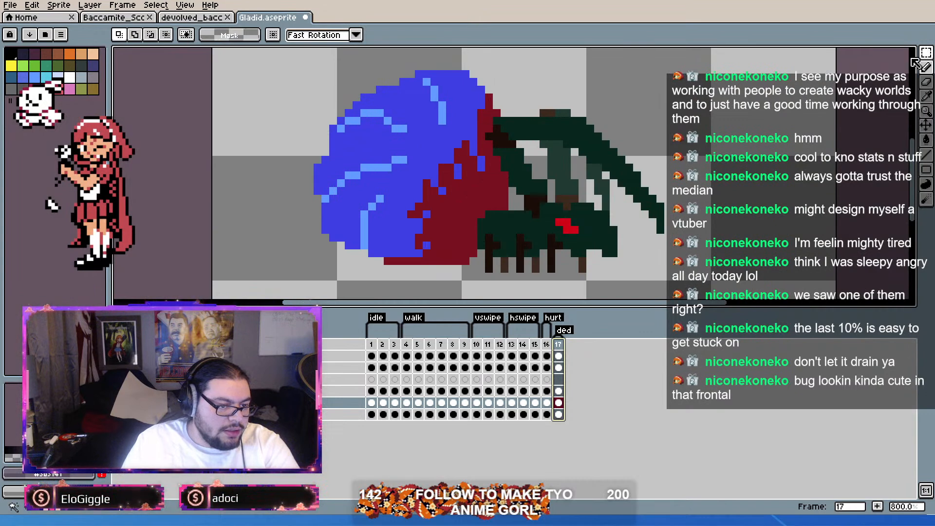
pyautogui.press('w')
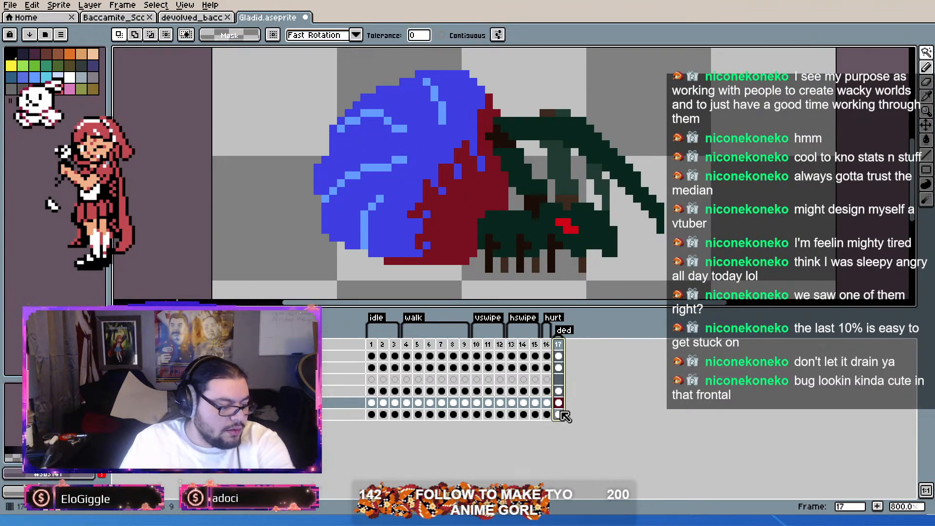
pyautogui.click(427, 152)
pyautogui.press('Delete')
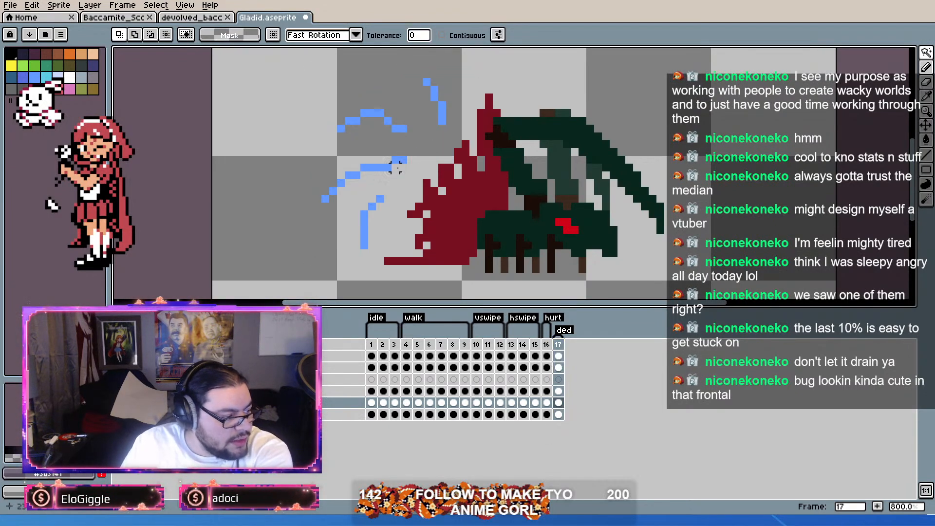
pyautogui.click(401, 161)
pyautogui.press('Delete')
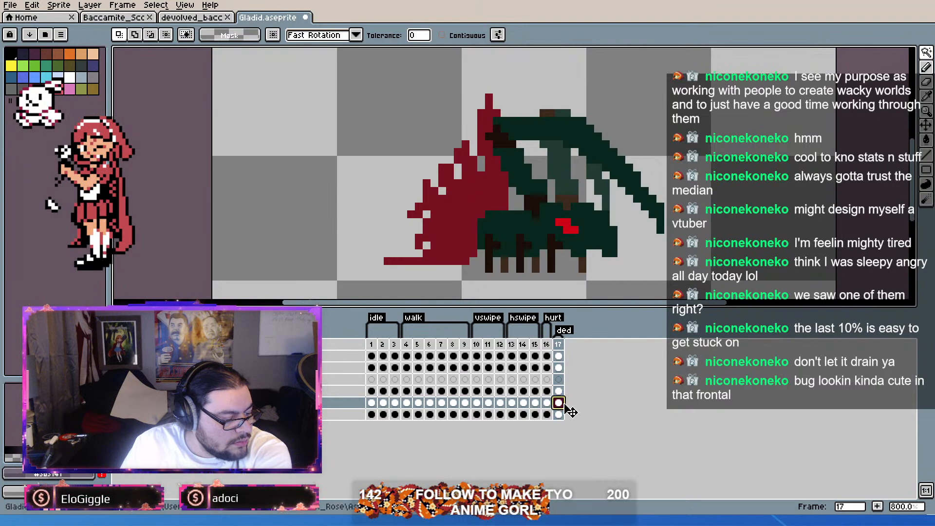
# Step: Go through the cels of the three lowest layers on frame 17 to check their contents
pyautogui.moveTo(566, 404); pyautogui.dragTo(565, 395)
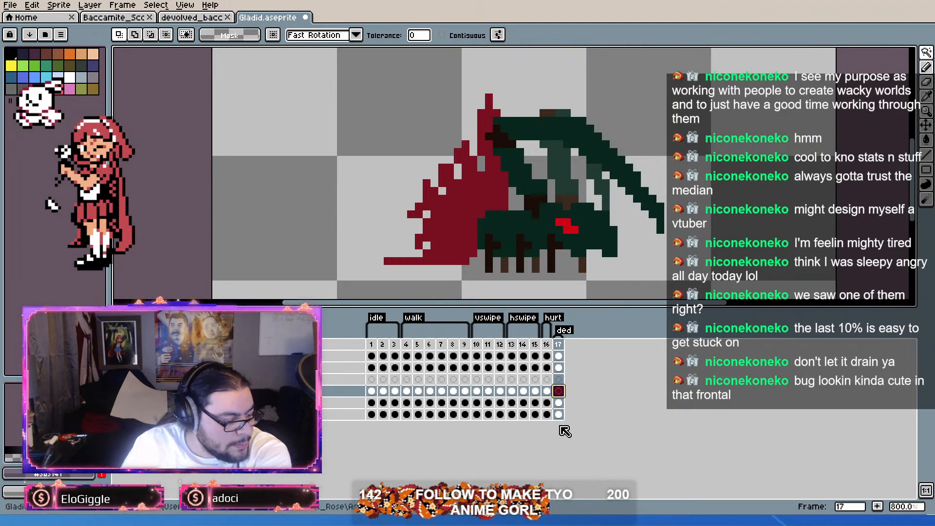
pyautogui.click(559, 415)
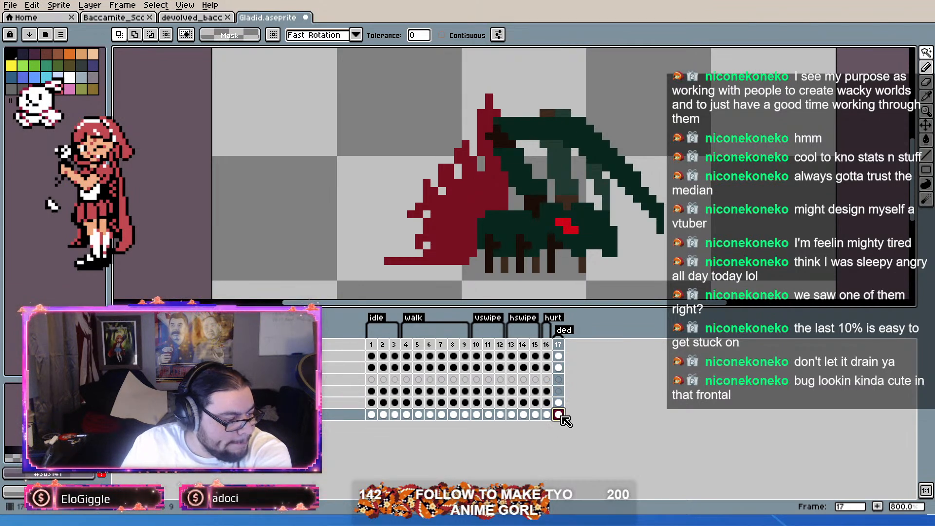
pyautogui.scroll(-5, 499, 220)
pyautogui.scroll(3, 499, 220)
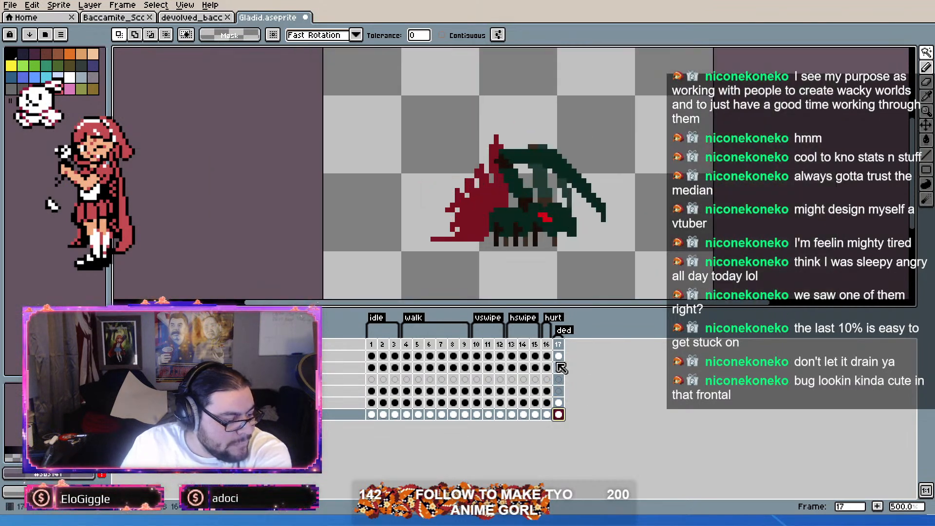
pyautogui.moveTo(559, 415); pyautogui.dragTo(560, 390)
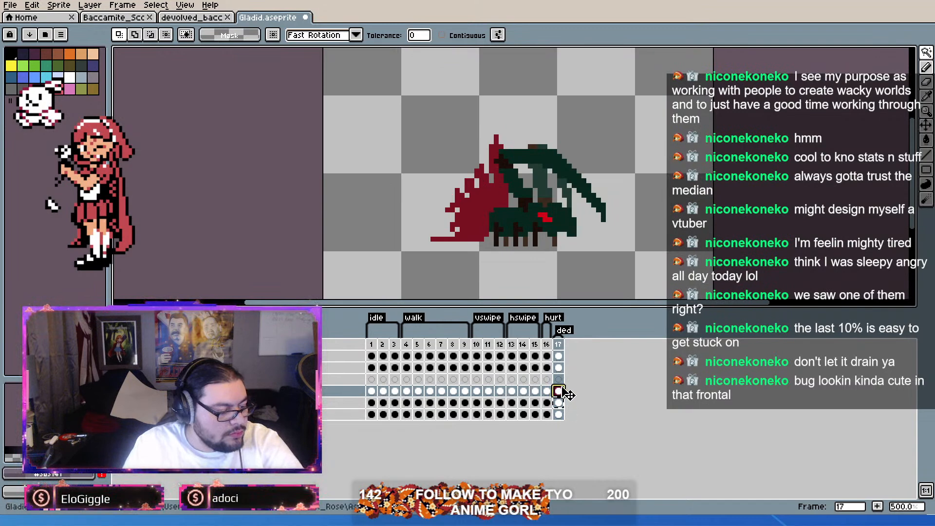
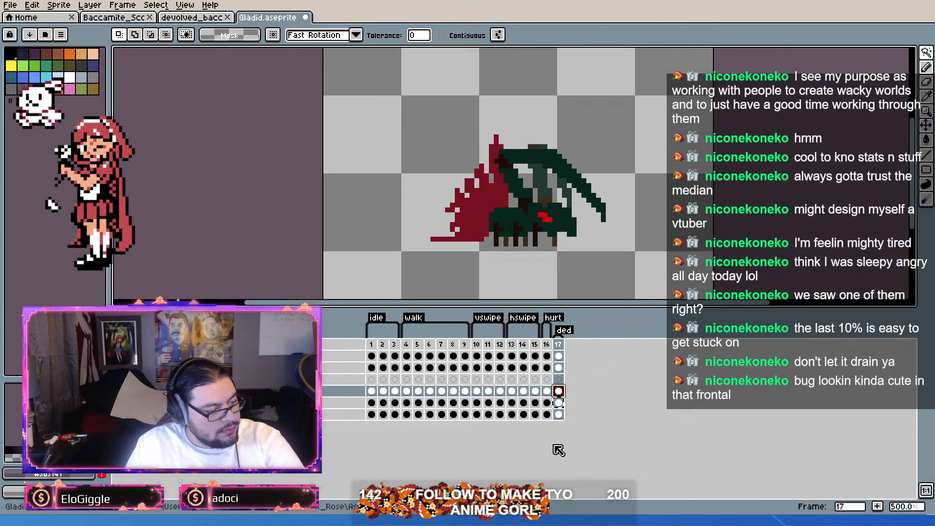
# Step: Flip the dark green body with the red eye vertically on the bottommost layer of frame 17
pyautogui.scroll(3, 569, 215)
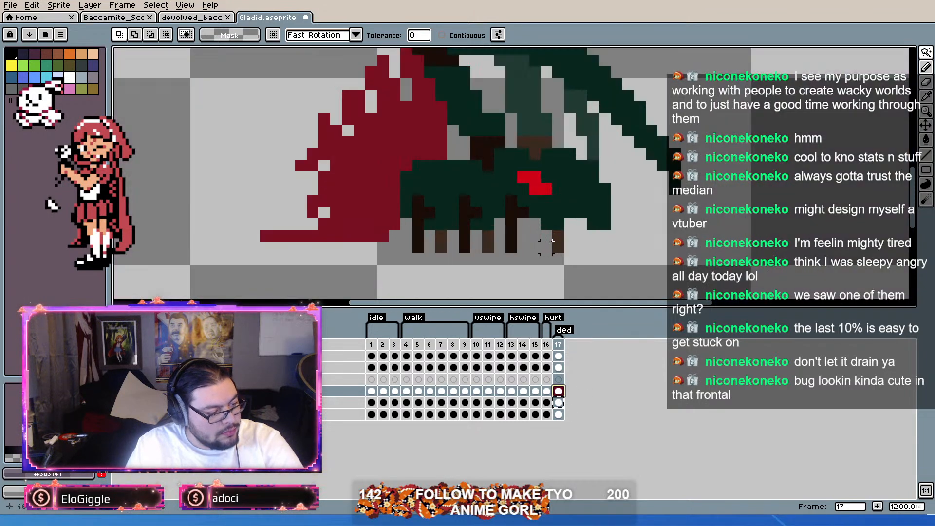
pyautogui.scroll(-3, 584, 219)
pyautogui.scroll(2, 634, 226)
pyautogui.click(559, 403)
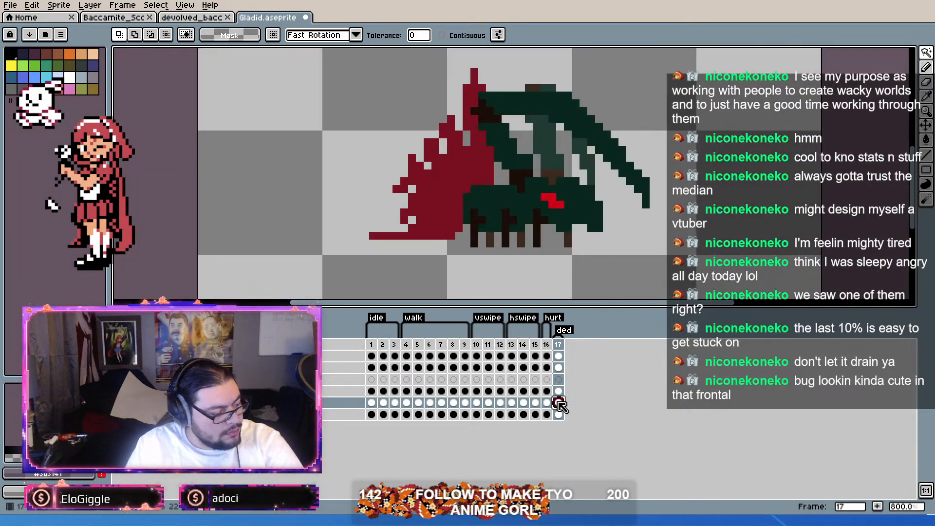
pyautogui.click(558, 415)
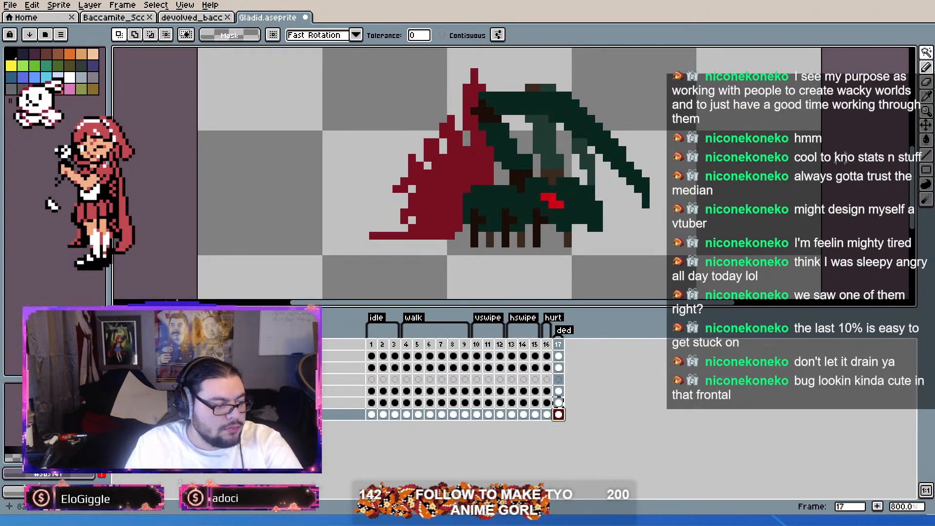
pyautogui.hotkey('ctrl', 't')
pyautogui.click(42, 8)
pyautogui.click(55, 171)
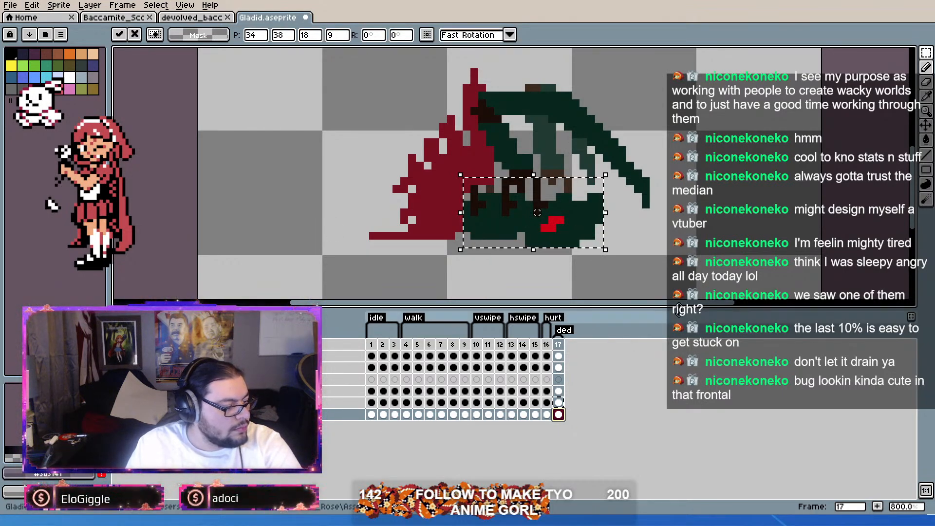
# Step: Clear the body selection and marquee-select the area around the red wing in frame 17
pyautogui.click(559, 391)
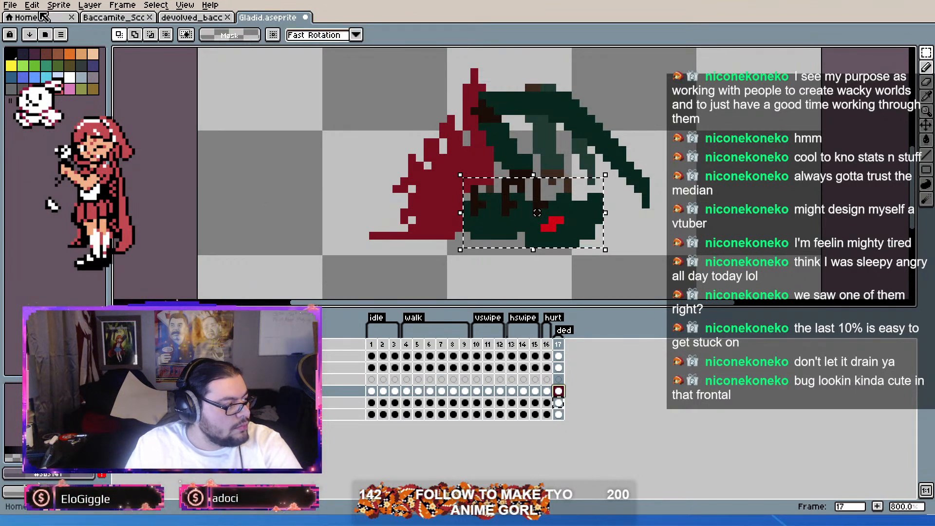
pyautogui.hotkey('ctrl', 't')
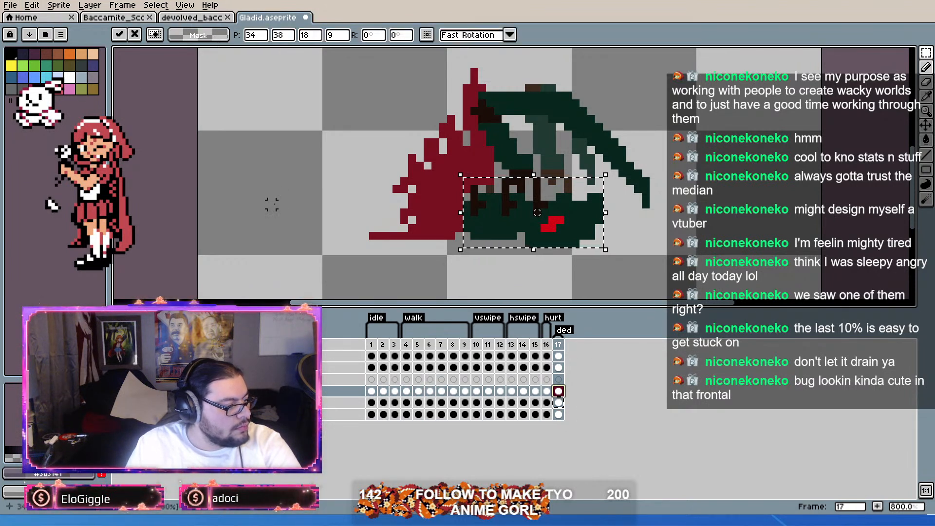
pyautogui.click(490, 267)
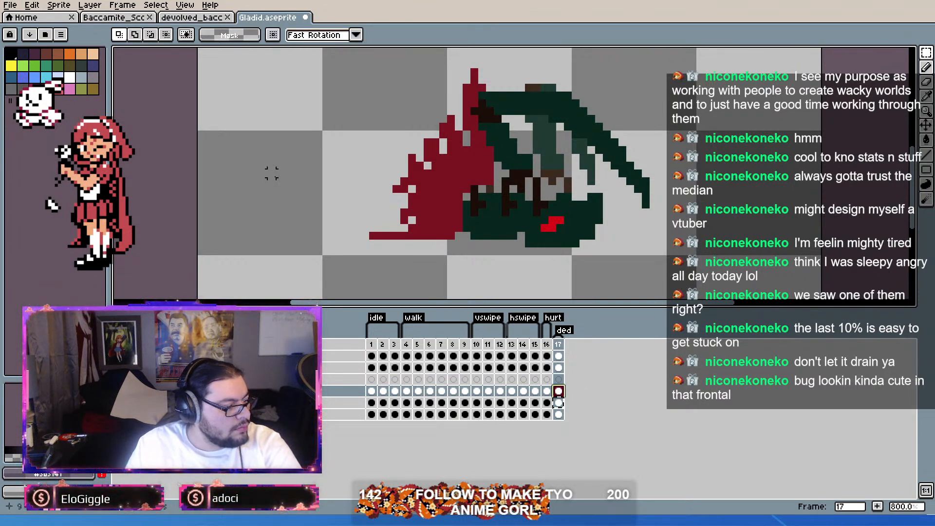
pyautogui.moveTo(513, 72); pyautogui.dragTo(296, 265)
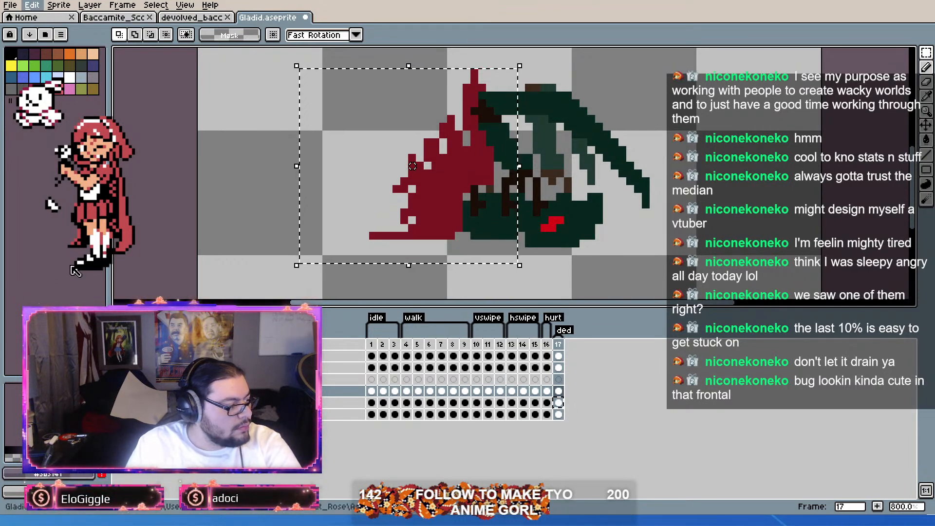
pyautogui.click(455, 174)
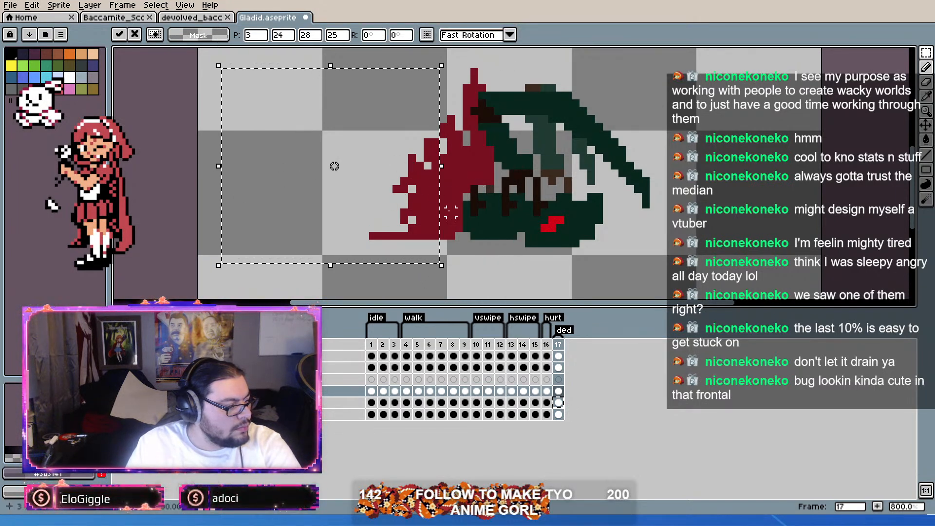
pyautogui.press('Return')
# Step: Try flipping the red wing vertically, rotating it -90° and placing it against the body's rear
pyautogui.click(559, 403)
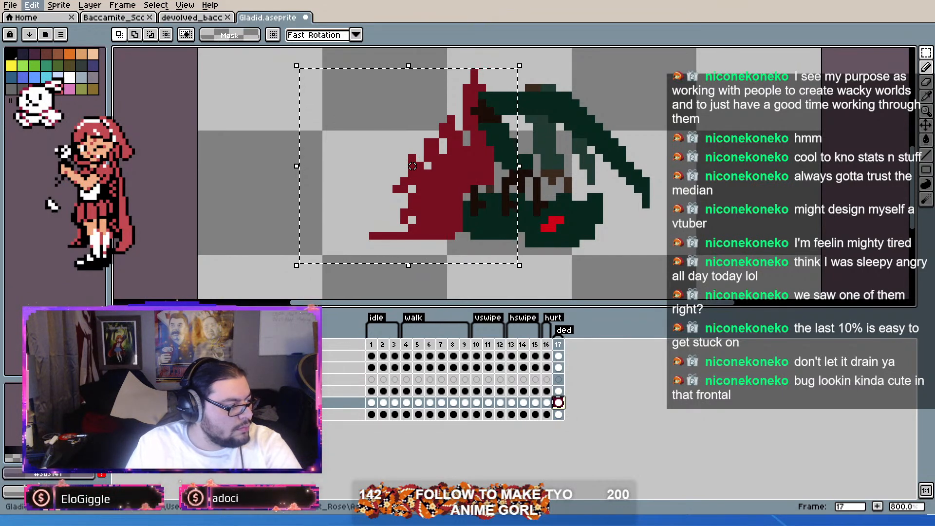
pyautogui.hotkey('shift', 'v')
pyautogui.moveTo(450, 175); pyautogui.dragTo(452, 270)
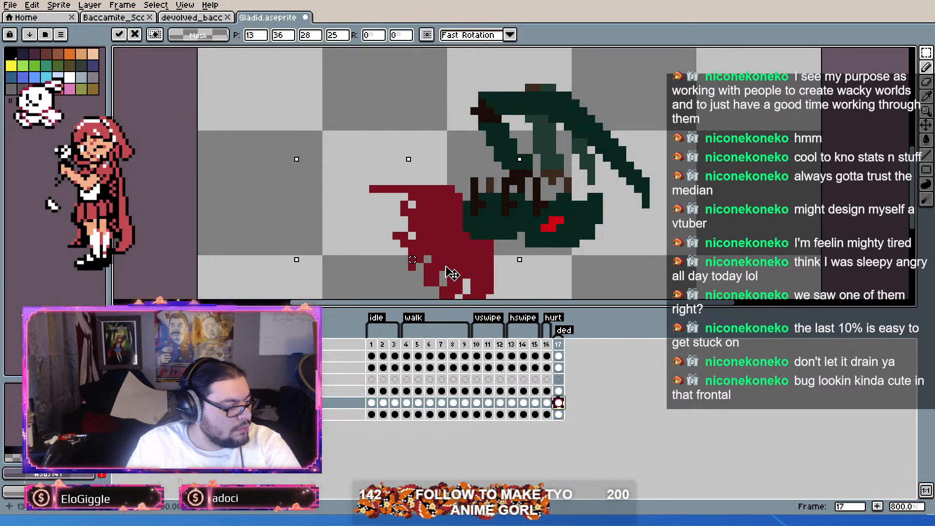
pyautogui.scroll(-3, 454, 244)
pyautogui.scroll(1, 495, 141)
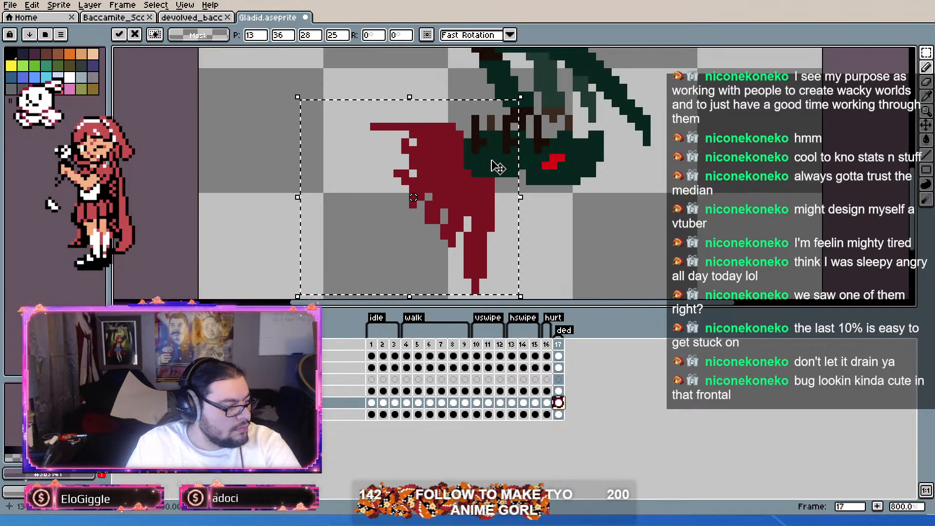
pyautogui.moveTo(516, 101); pyautogui.dragTo(487, 258)
pyautogui.moveTo(468, 215); pyautogui.dragTo(459, 115)
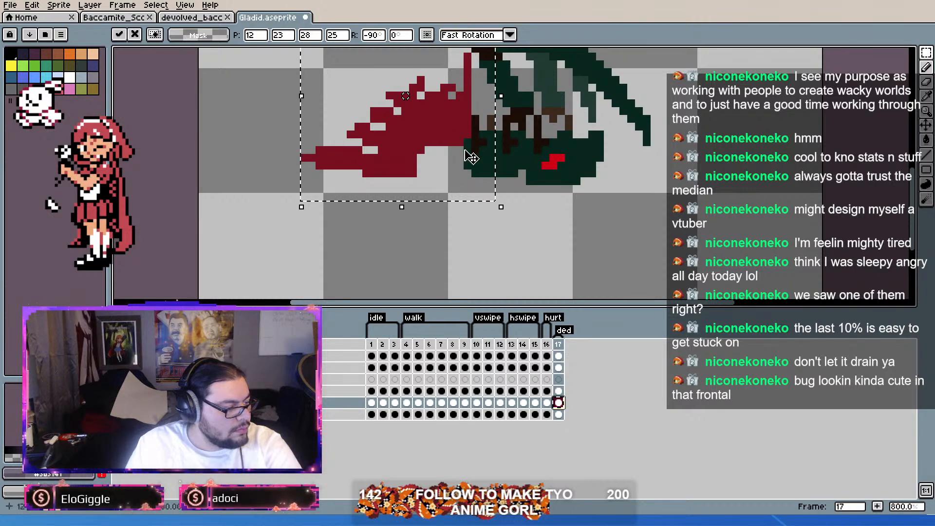
# Step: Sample the wing's red for the Pencil, then undo the wing's flip, rotation and move
pyautogui.scroll(1, 472, 154)
pyautogui.hotkey('ctrl', 'd')
pyautogui.press('i')
pyautogui.press('m')
pyautogui.press('b')
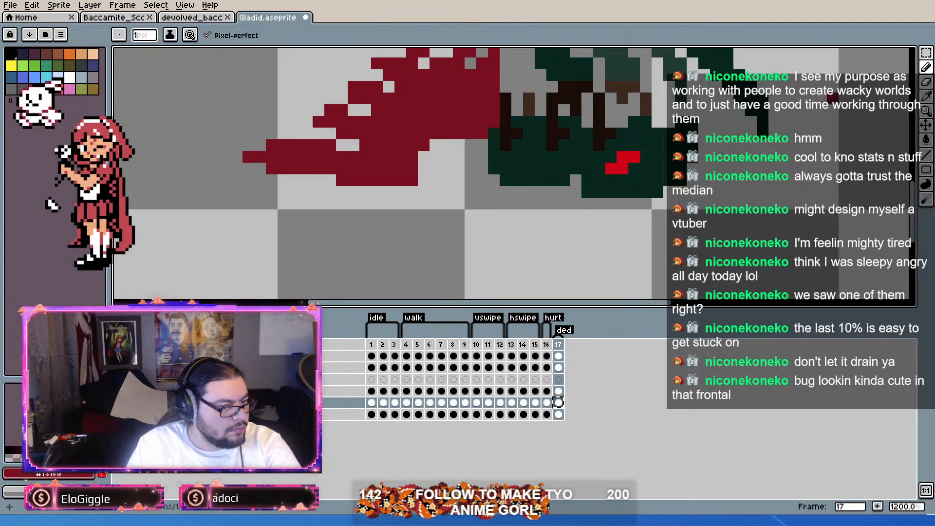
pyautogui.scroll(-2, 479, 131)
pyautogui.hotkey('ctrl', 'shift', 'd')
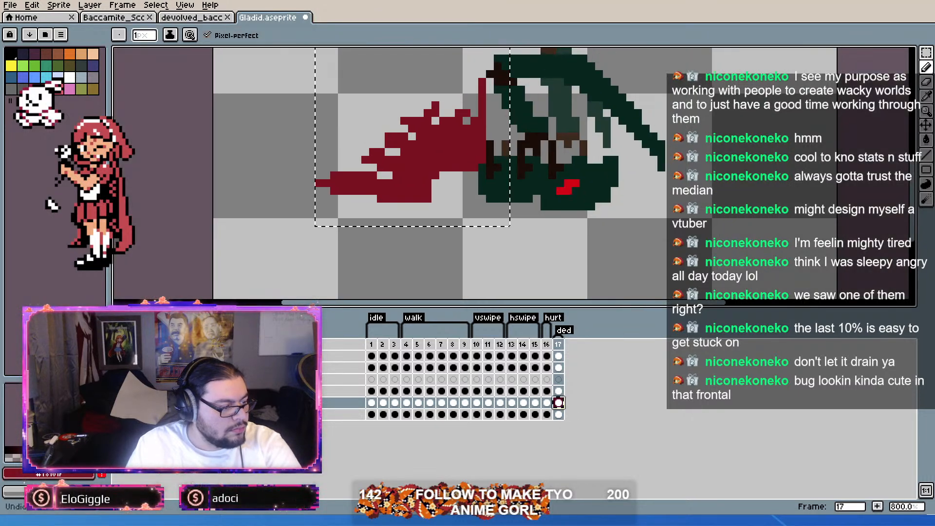
pyautogui.click(474, 172)
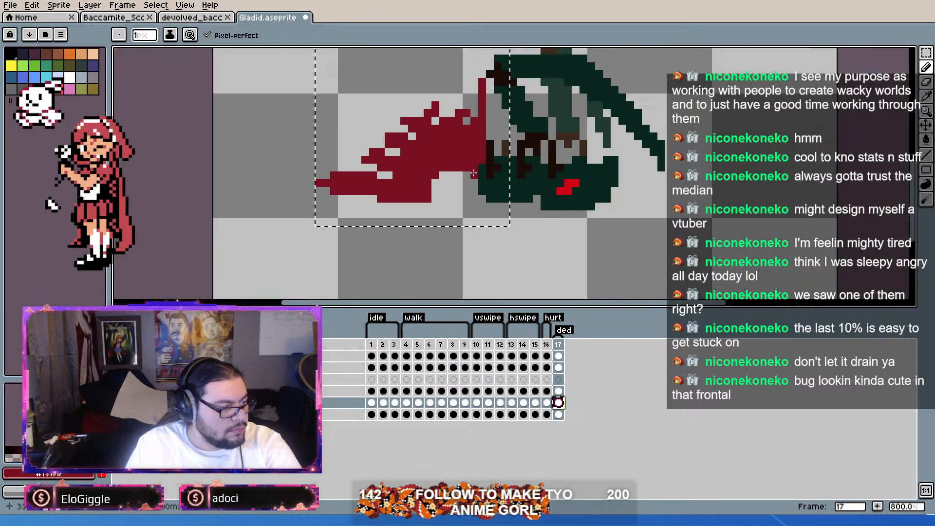
pyautogui.hotkey('ctrl', 'z')
pyautogui.hotkey('ctrl', 'z')
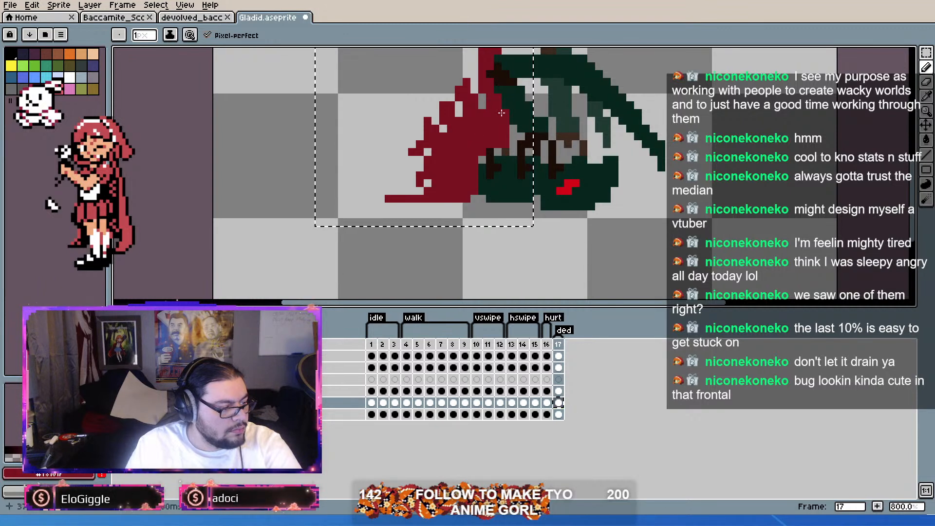
pyautogui.press('m')
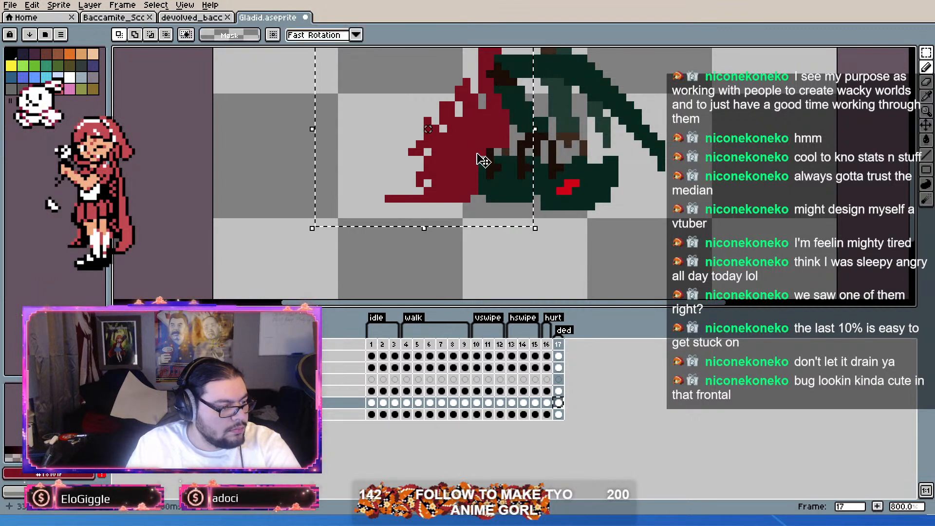
pyautogui.click(559, 403)
pyautogui.moveTo(467, 156)
pyautogui.mouseDown()
pyautogui.moveTo(438, 170)
pyautogui.moveTo(460, 164)
pyautogui.mouseUp()
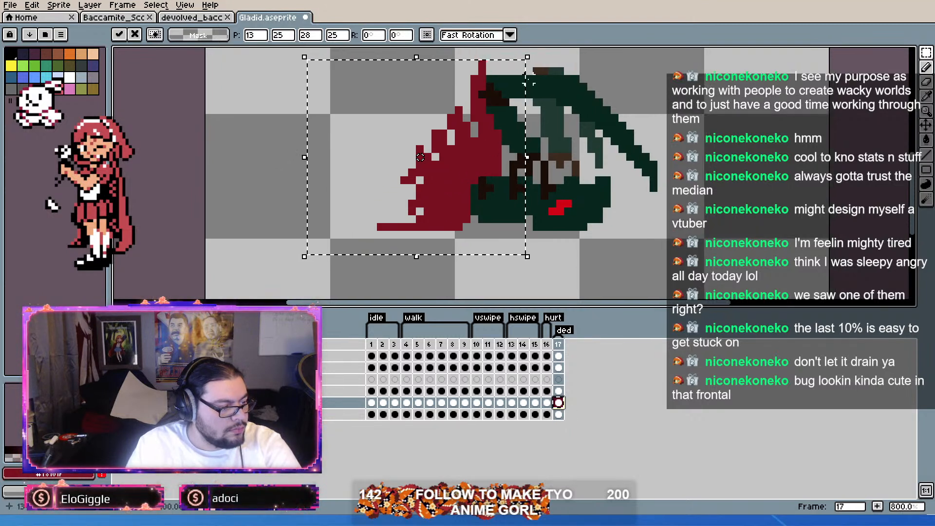
pyautogui.moveTo(535, 51); pyautogui.dragTo(359, 144)
pyautogui.press('Escape')
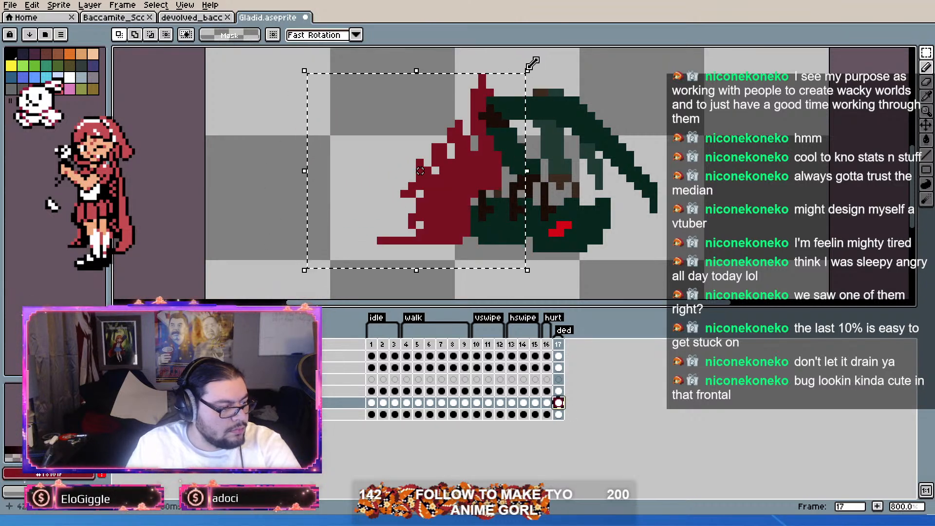
# Step: Flip the red wing vertically, rotate it -61.6° and place it behind the body
pyautogui.click(31, 5)
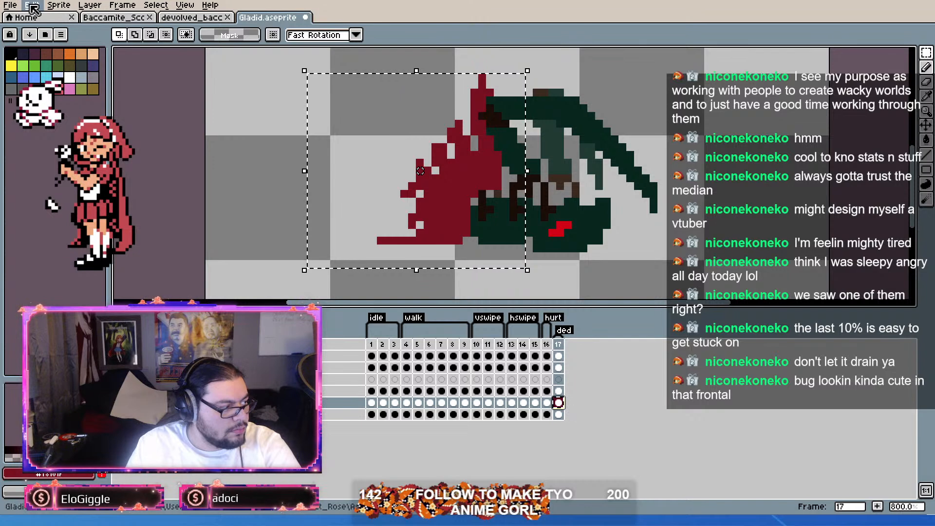
pyautogui.click(68, 168)
pyautogui.moveTo(476, 185); pyautogui.dragTo(475, 276)
pyautogui.moveTo(531, 159); pyautogui.dragTo(501, 184)
pyautogui.moveTo(450, 204); pyautogui.dragTo(459, 138)
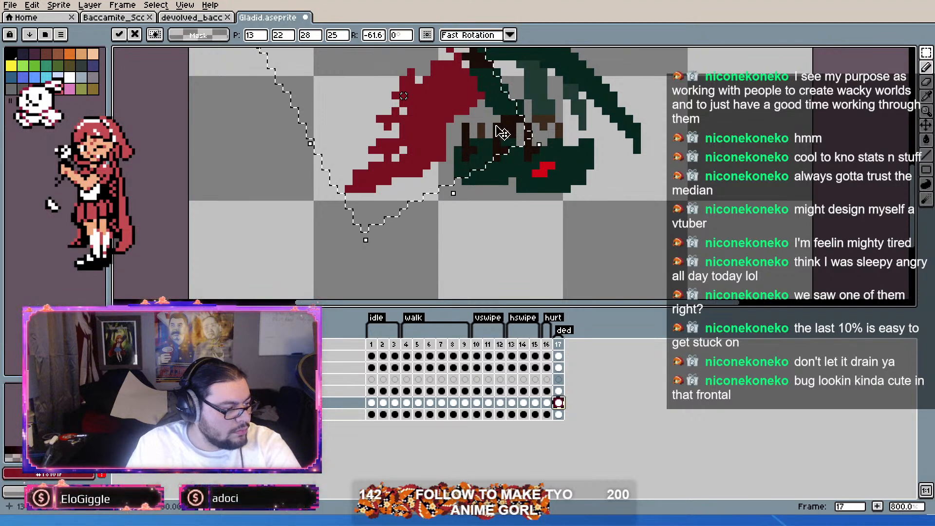
pyautogui.scroll(2, 524, 119)
pyautogui.click(578, 180)
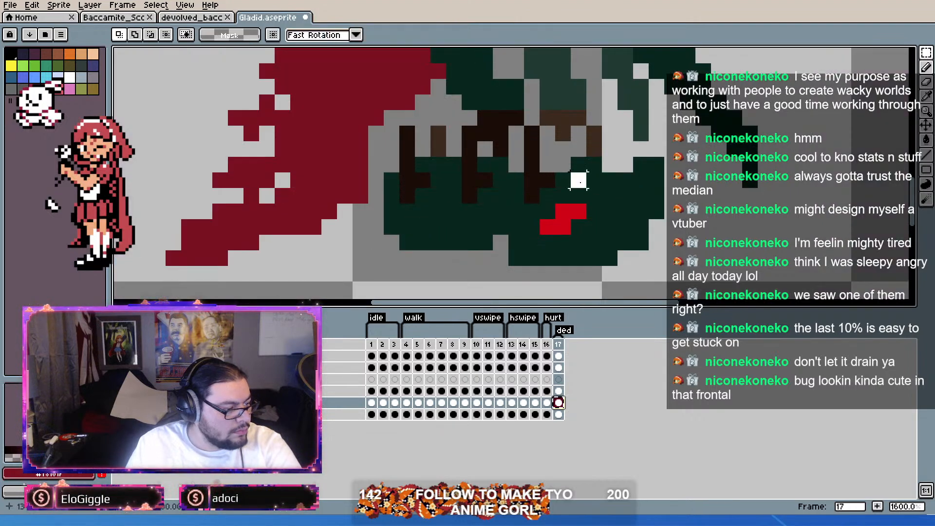
# Step: Select the rear half of the green body, rotate it -48.6° and place it against the red wing
pyautogui.click(559, 414)
pyautogui.moveTo(507, 249); pyautogui.dragTo(383, 140)
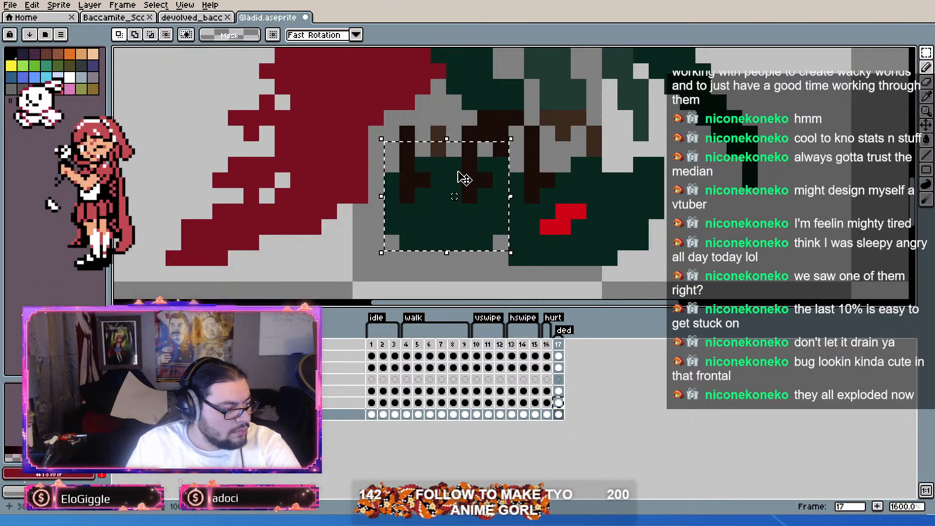
pyautogui.moveTo(502, 134)
pyautogui.mouseDown()
pyautogui.moveTo(408, 165)
pyautogui.moveTo(414, 171)
pyautogui.moveTo(464, 146)
pyautogui.moveTo(451, 117)
pyautogui.moveTo(455, 94)
pyautogui.moveTo(432, 104)
pyautogui.moveTo(454, 123)
pyautogui.moveTo(453, 107)
pyautogui.moveTo(495, 122)
pyautogui.moveTo(492, 133)
pyautogui.mouseUp()
pyautogui.scroll(-3, 453, 107)
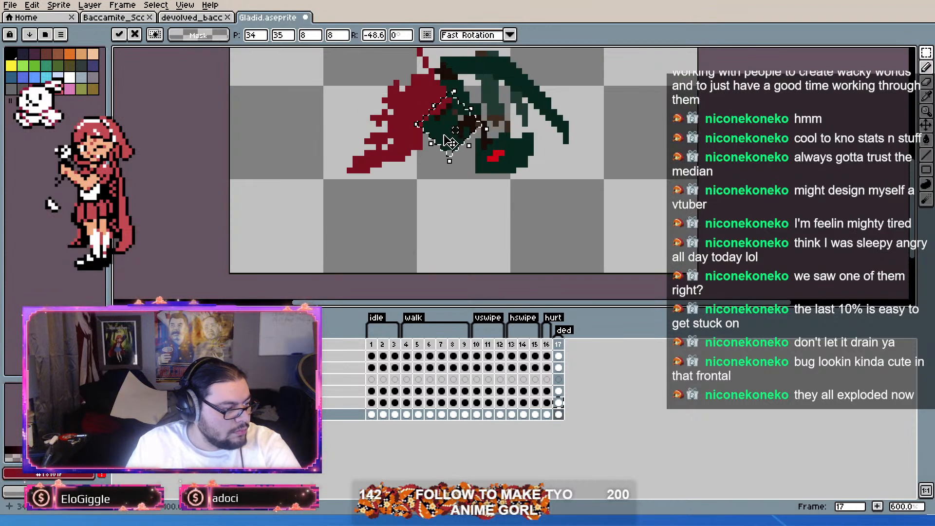
pyautogui.click(443, 182)
pyautogui.moveTo(442, 183); pyautogui.dragTo(444, 215)
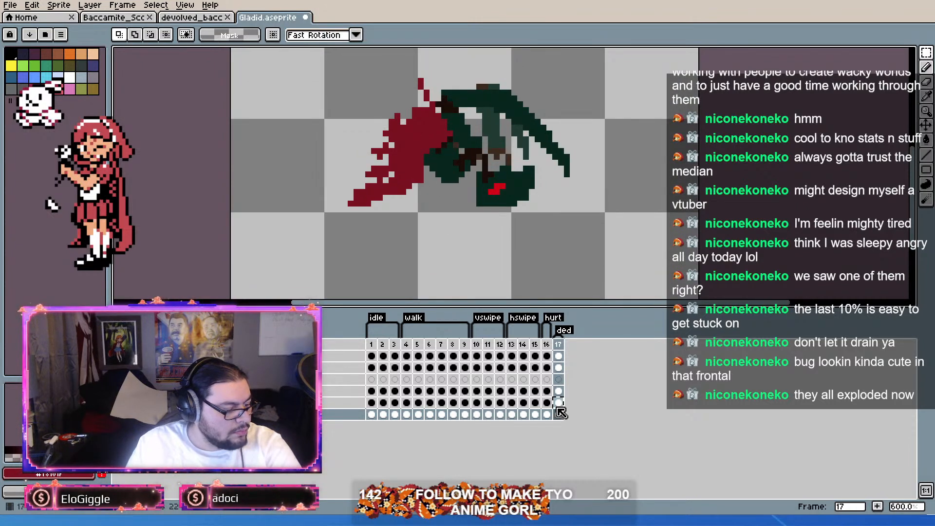
# Step: Select the wing and rear body area across the two bottommost layers of frame 17 and try moving it slightly downward
pyautogui.moveTo(559, 405); pyautogui.dragTo(558, 418)
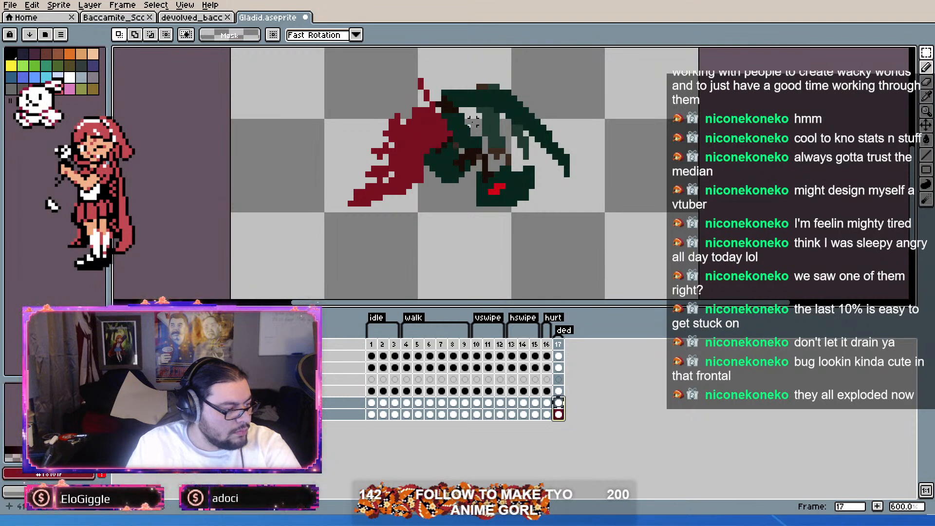
pyautogui.moveTo(482, 91); pyautogui.dragTo(319, 254)
pyautogui.hotkey('alt', 'shift')
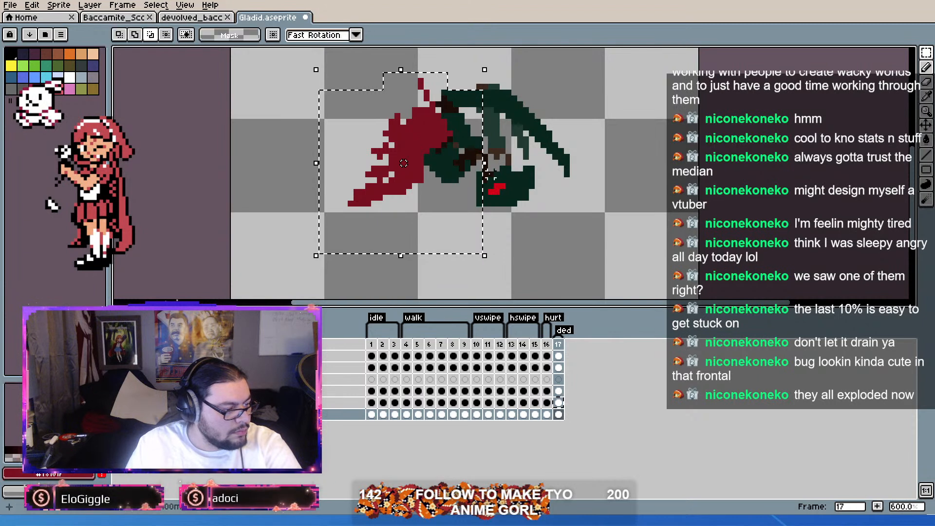
pyautogui.moveTo(437, 179); pyautogui.dragTo(431, 208)
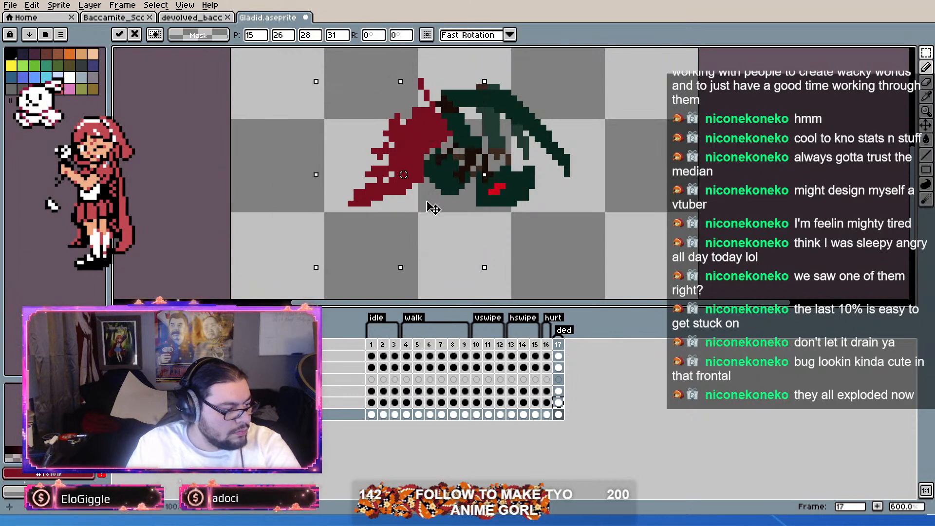
pyautogui.press('Return')
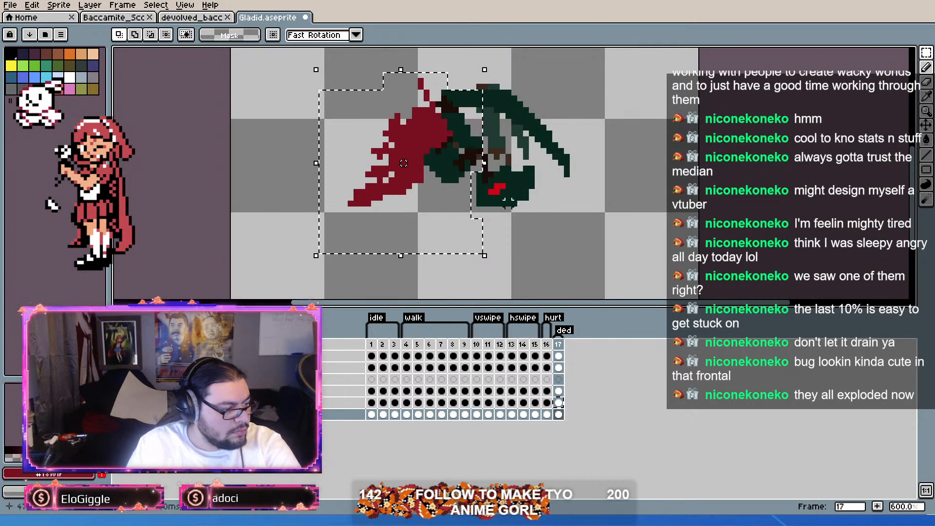
# Step: Try shifting the whole green body diagonally downward with the Move tool, and undo it
pyautogui.click(927, 126)
pyautogui.moveTo(459, 148); pyautogui.dragTo(470, 160)
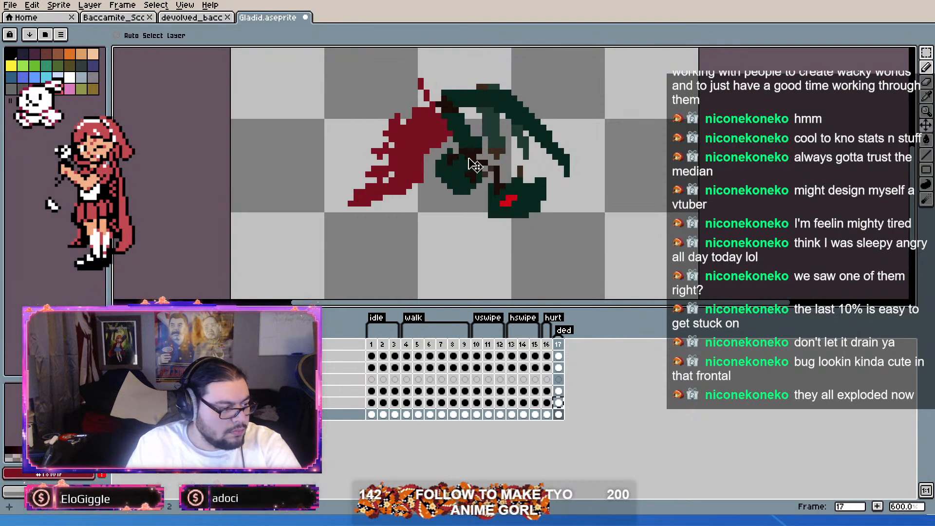
pyautogui.hotkey('ctrl', 'z')
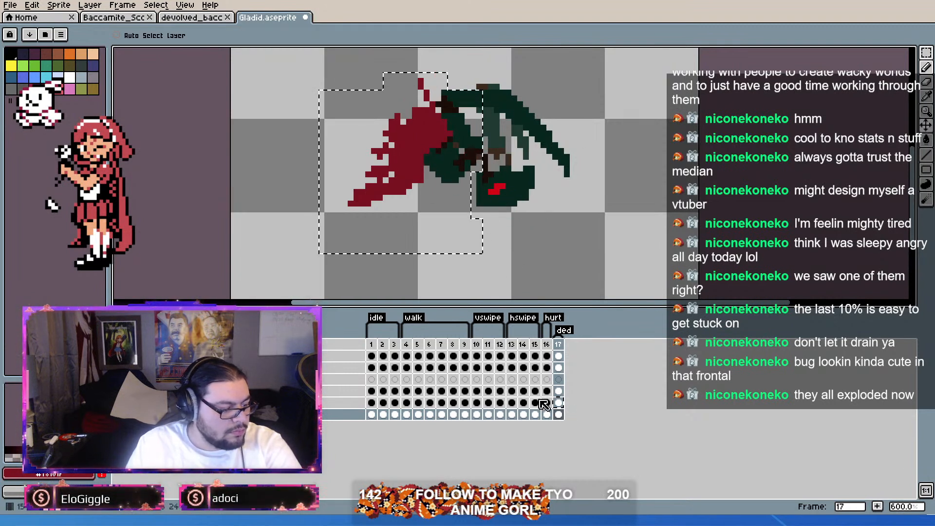
# Step: Try shifting the red wing closer to the body across the selected layers' cels, and undo the moves
pyautogui.moveTo(563, 396); pyautogui.dragTo(564, 403)
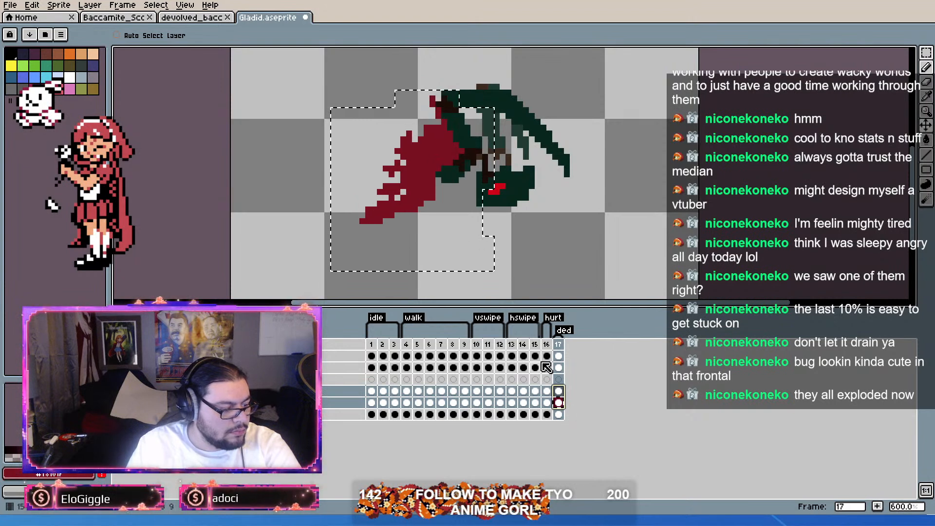
pyautogui.moveTo(559, 405); pyautogui.dragTo(558, 418)
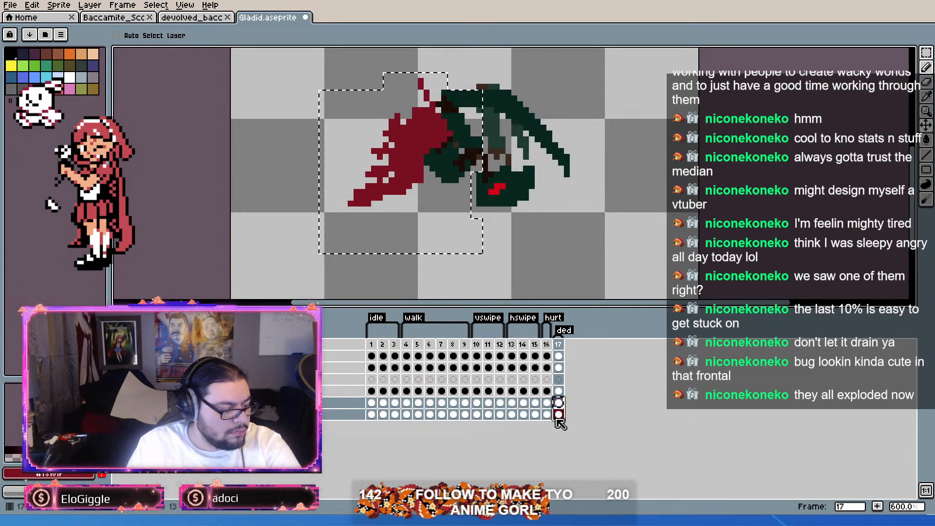
pyautogui.hotkey('ctrl', 'z')
pyautogui.hotkey('ctrl', 'z')
pyautogui.hotkey('ctrl', 'z')
pyautogui.hotkey('ctrl', 'z')
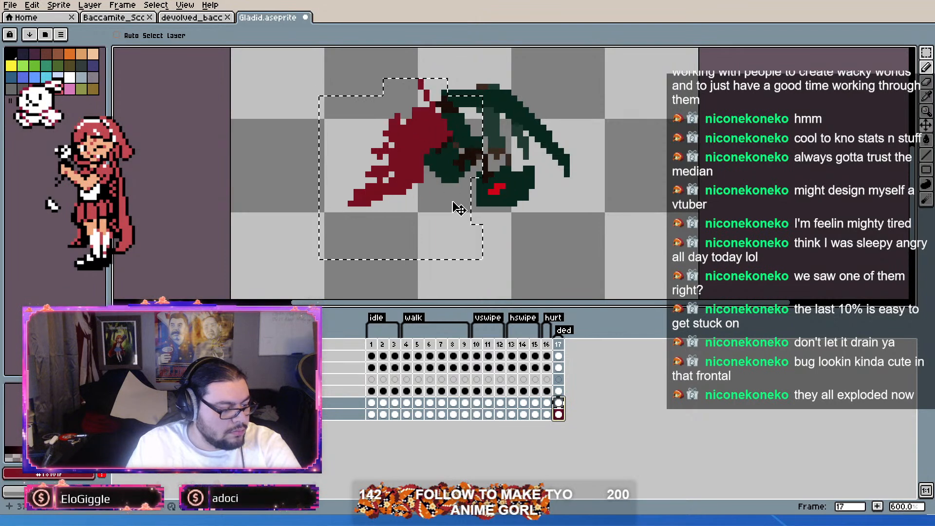
# Step: Try shifting the selected wing and rear body area diagonally downward by 3 pixels with the marquee tool, and undo it
pyautogui.hotkey('ctrl', 'y')
pyautogui.hotkey('ctrl', 'z')
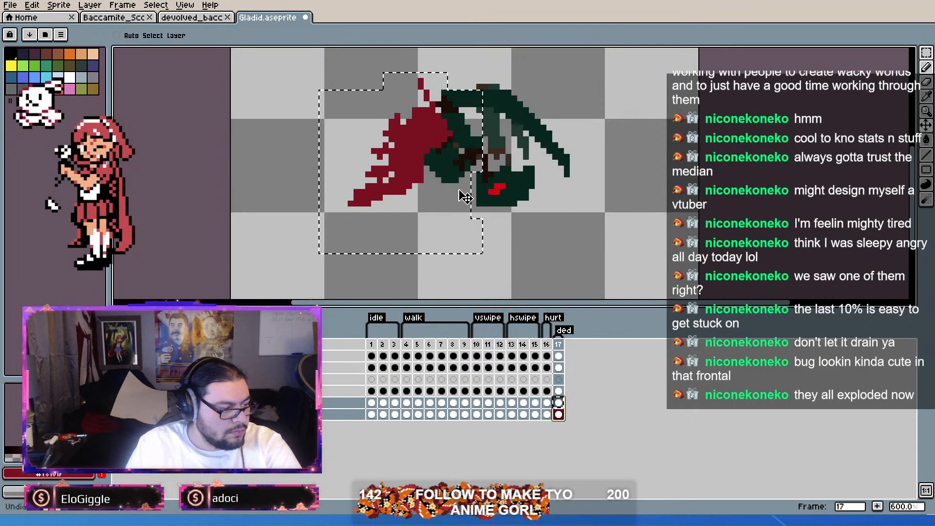
pyautogui.scroll(1, 465, 196)
pyautogui.click(929, 52)
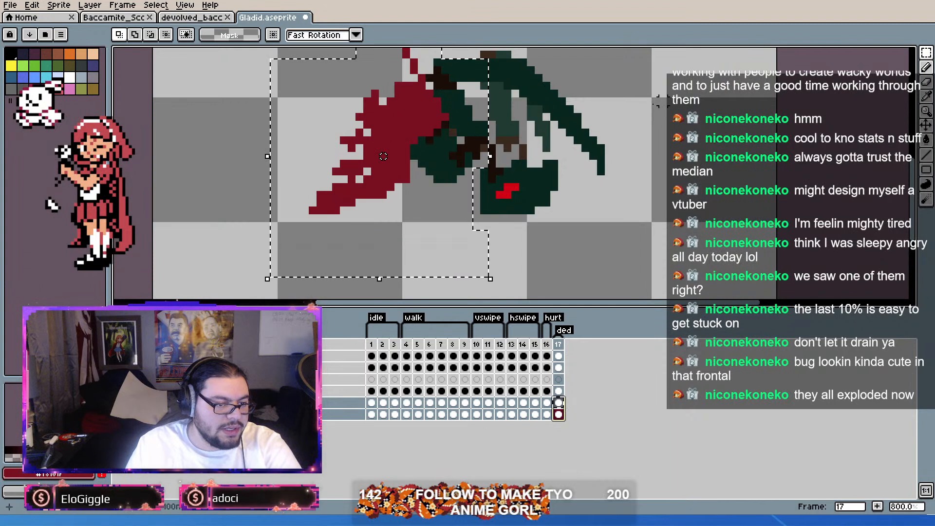
pyautogui.moveTo(423, 201); pyautogui.dragTo(446, 225)
pyautogui.press('Right')
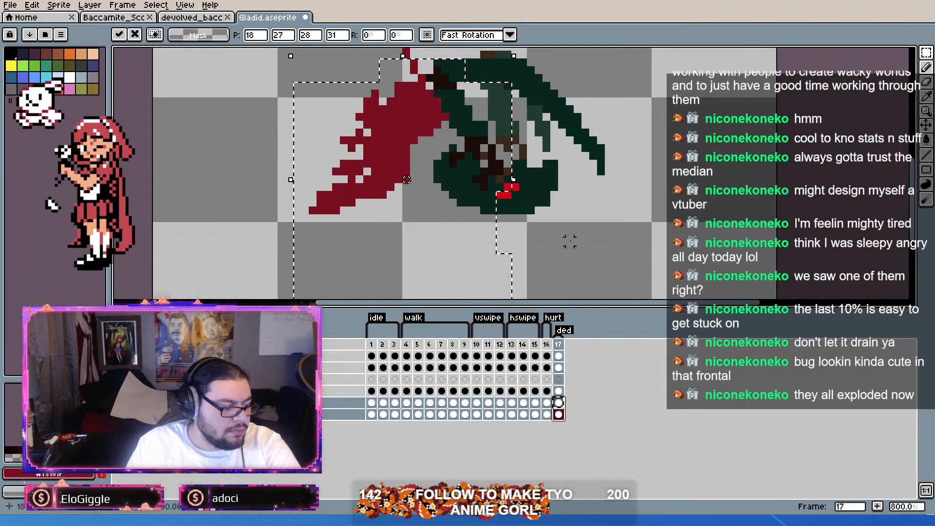
pyautogui.hotkey('ctrl', 'z')
pyautogui.click(446, 151)
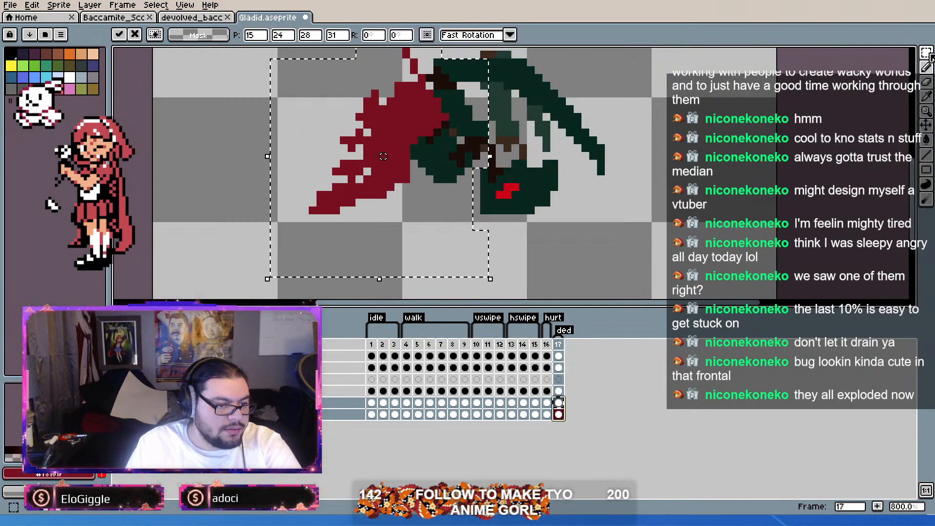
# Step: Reselect the wing and rear body area across the two bottommost layers of frame 17 and shift it diagonally down to meet the head
pyautogui.scroll(-2, 594, 152)
pyautogui.scroll(1, 481, 165)
pyautogui.click(591, 190)
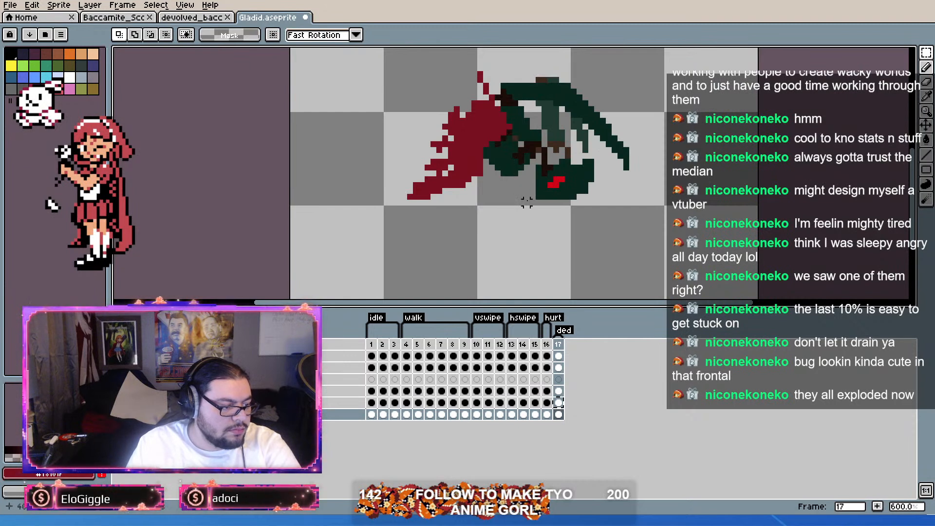
pyautogui.moveTo(530, 199); pyautogui.dragTo(352, 51)
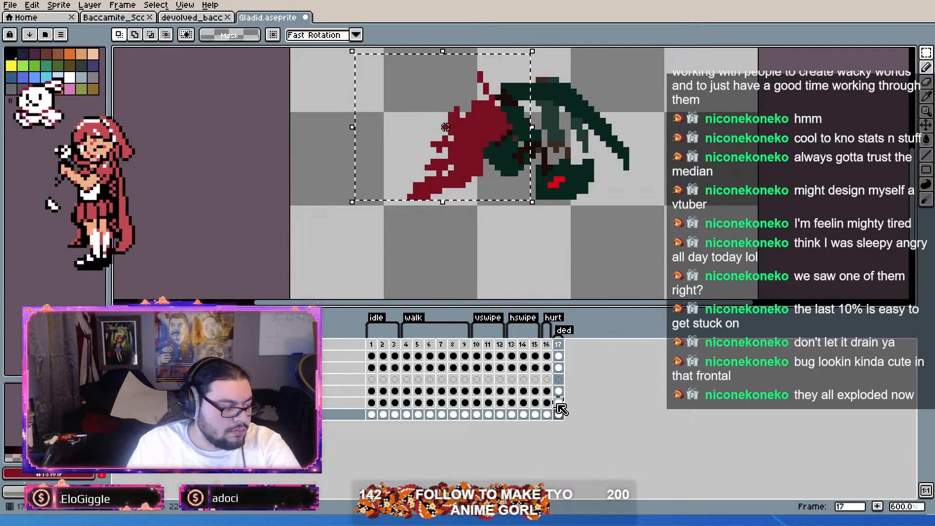
pyautogui.moveTo(559, 404); pyautogui.dragTo(559, 417)
pyautogui.moveTo(509, 168); pyautogui.dragTo(528, 188)
pyautogui.click(660, 144)
pyautogui.scroll(2, 523, 146)
pyautogui.scroll(-2, 522, 148)
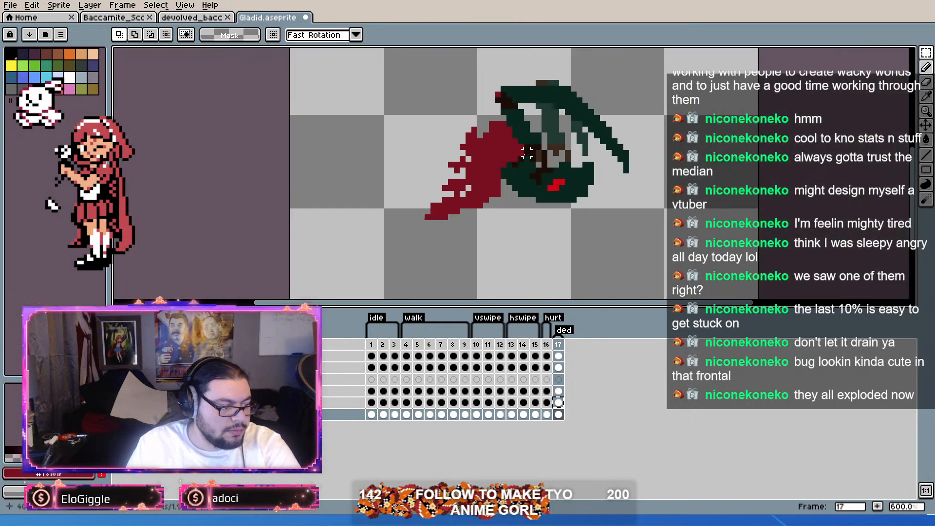
# Step: Select the area around the red wing on the second-lowest layer of frame 17 and move the wing up about 2 pixels
pyautogui.scroll(1, 523, 145)
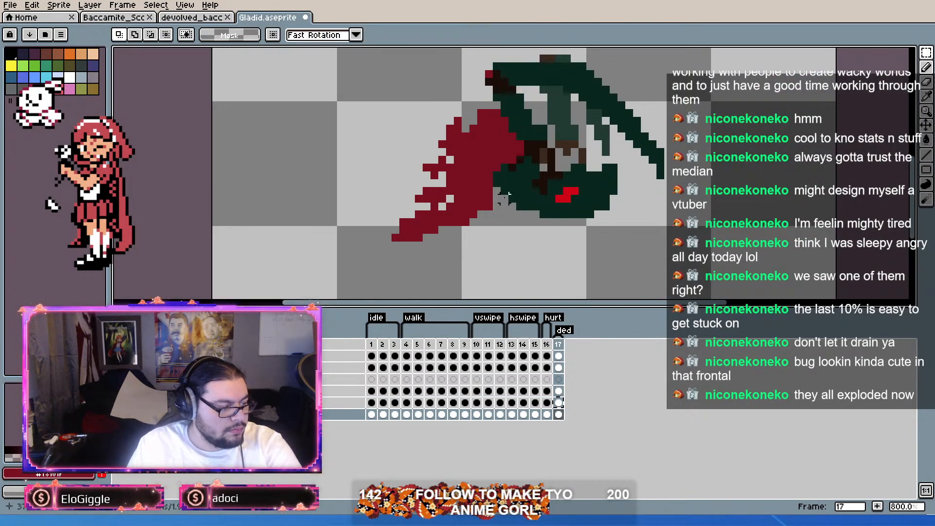
pyautogui.scroll(-1, 504, 207)
pyautogui.scroll(1, 504, 207)
pyautogui.scroll(1, 504, 207)
pyautogui.scroll(-2, 504, 207)
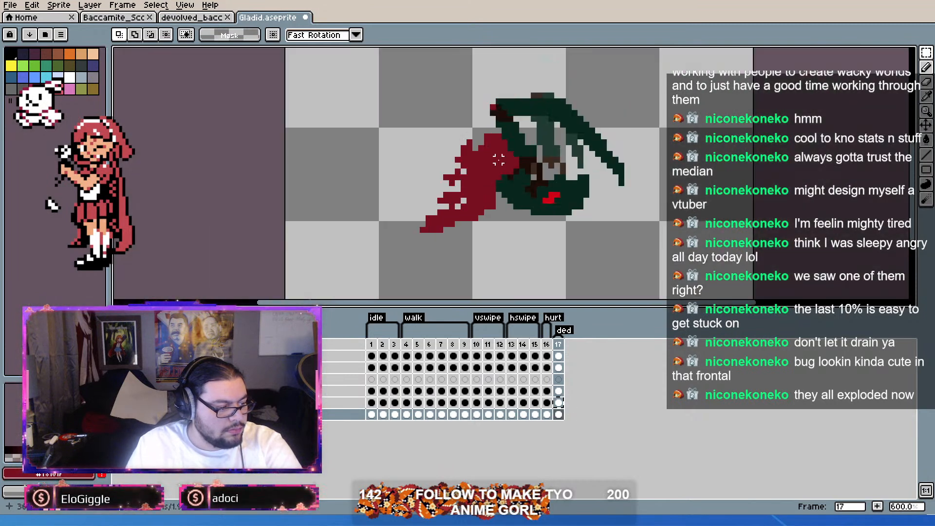
pyautogui.moveTo(494, 107); pyautogui.dragTo(382, 258)
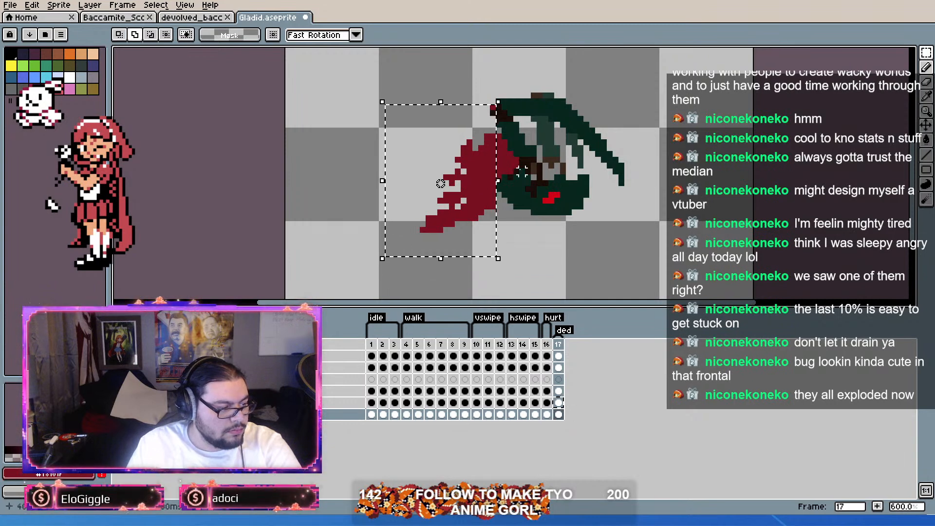
pyautogui.moveTo(533, 169); pyautogui.dragTo(470, 84)
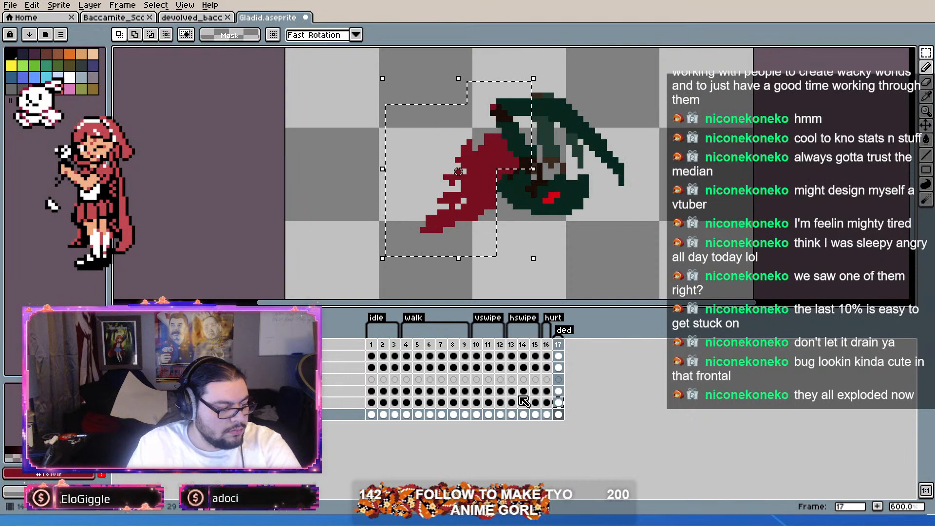
pyautogui.click(558, 403)
pyautogui.click(486, 173)
pyautogui.moveTo(486, 173); pyautogui.dragTo(487, 162)
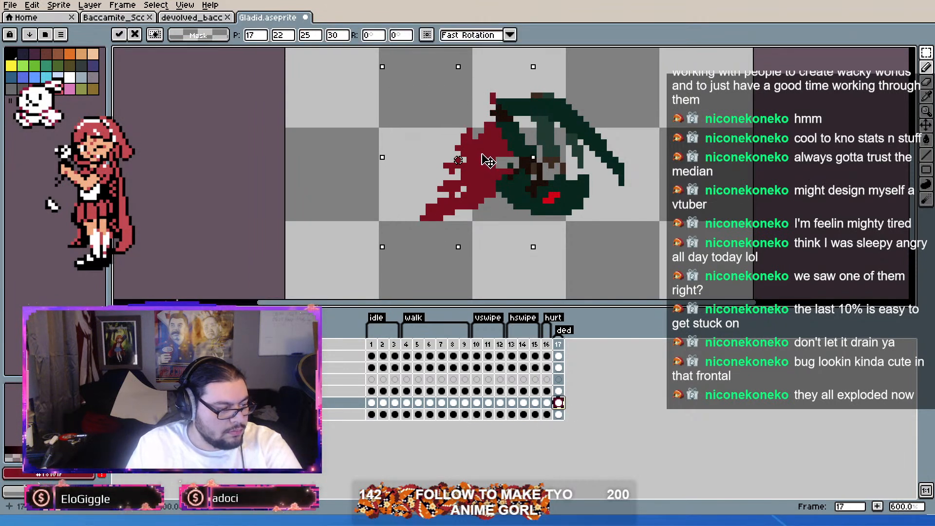
pyautogui.click(565, 136)
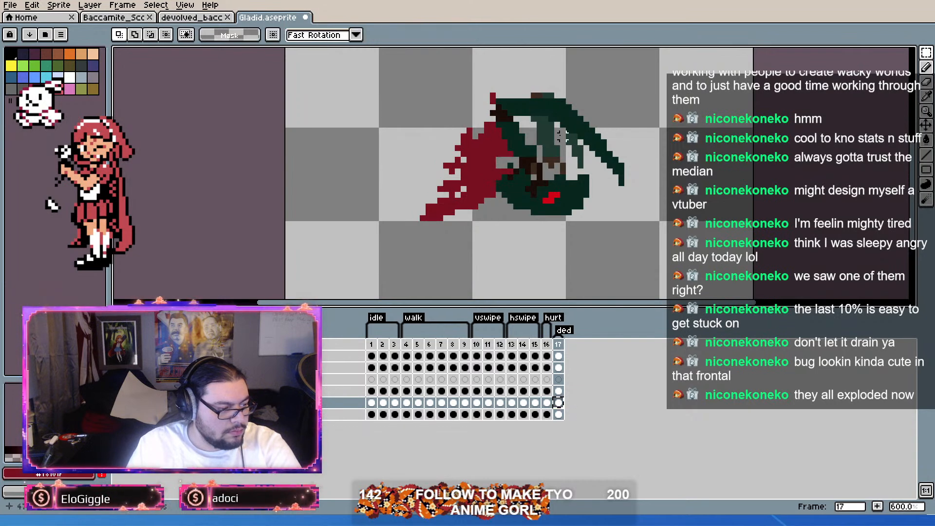
# Step: Flip the green limb piece on the second layer of frame 17 vertically
pyautogui.scroll(3, 510, 148)
pyautogui.press('b')
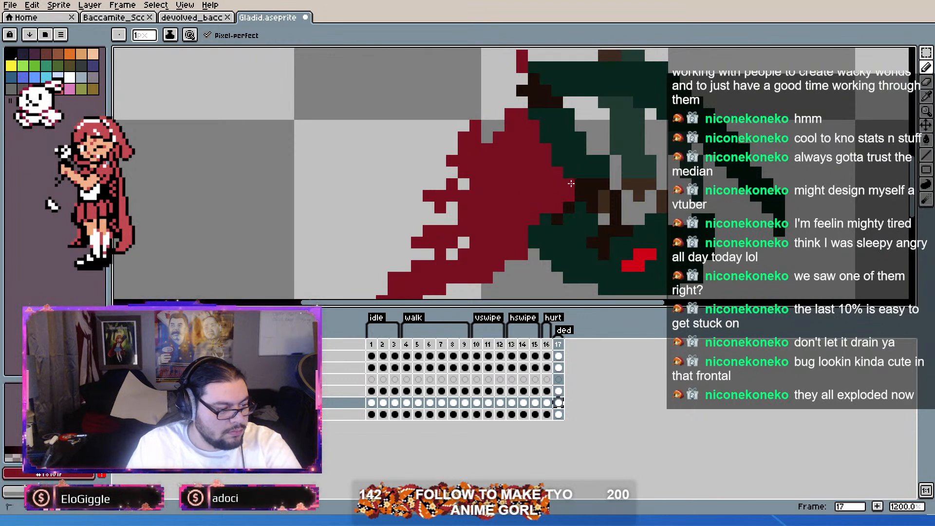
pyautogui.moveTo(529, 228); pyautogui.dragTo(493, 213)
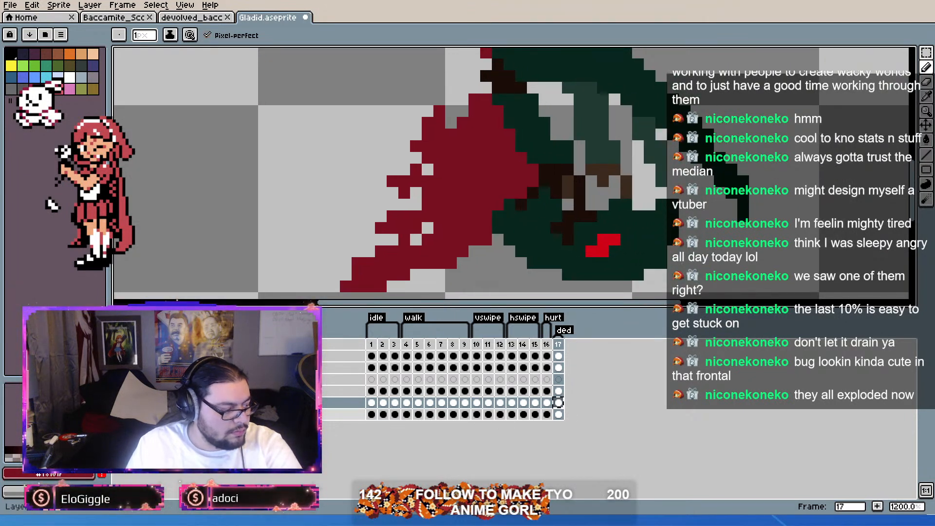
pyautogui.press('-')
pyautogui.press('-')
pyautogui.press('-')
pyautogui.press('-')
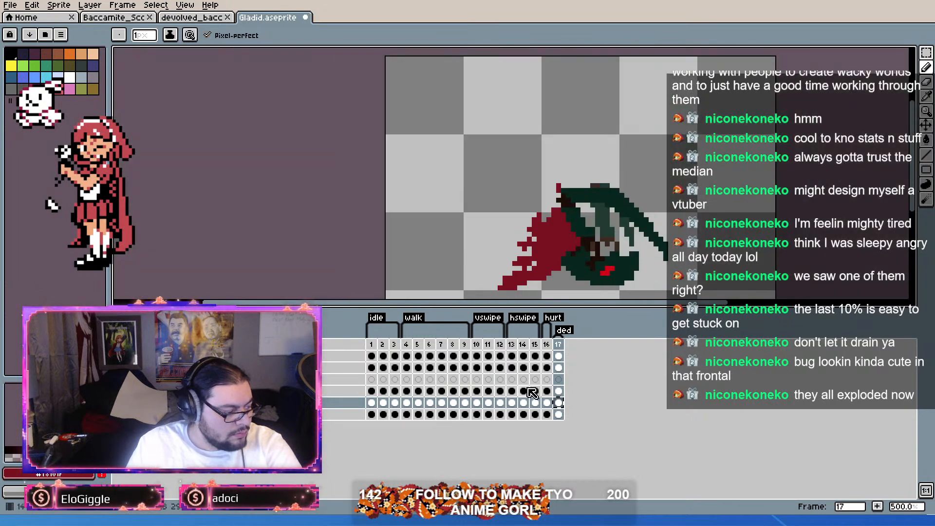
pyautogui.click(559, 368)
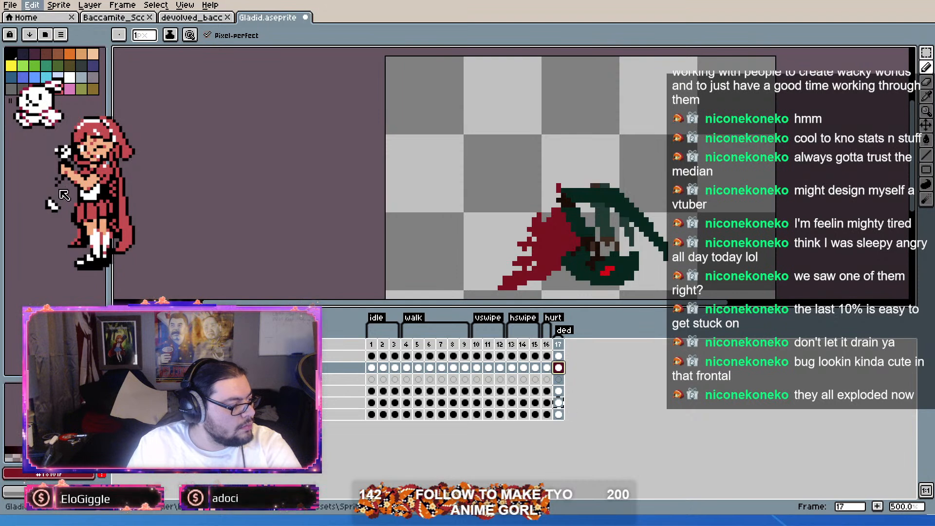
pyautogui.hotkey('ctrl', 'z')
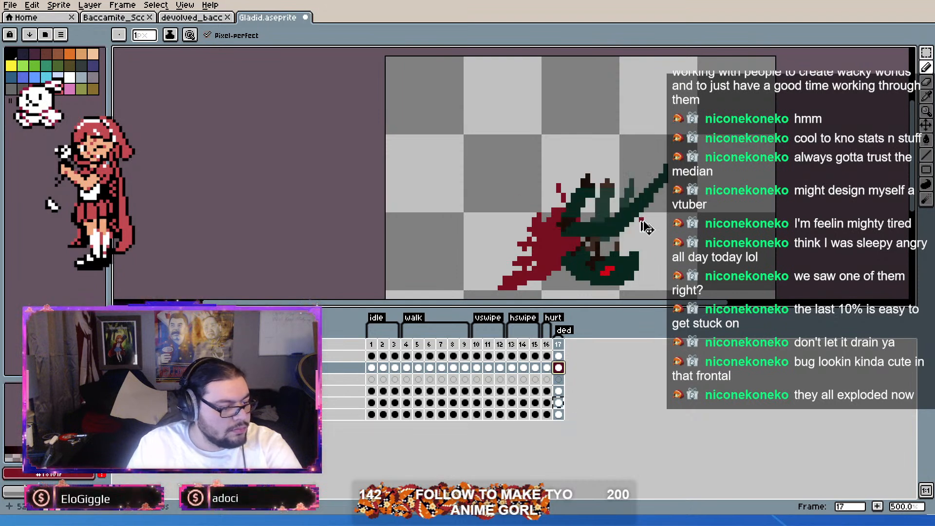
# Step: Move the flipped limb piece below the head to position 33, 46 and deselect it
pyautogui.hotkey('ctrl', 't')
pyautogui.moveTo(612, 229); pyautogui.dragTo(607, 298)
pyautogui.moveTo(646, 230); pyautogui.dragTo(605, 185)
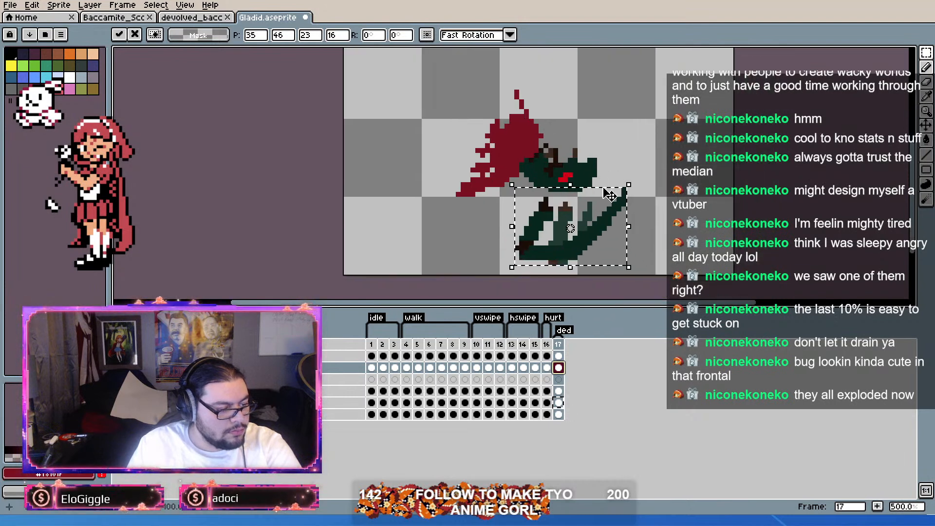
pyautogui.scroll(1, 591, 215)
pyautogui.moveTo(591, 225)
pyautogui.mouseDown()
pyautogui.moveTo(522, 245)
pyautogui.moveTo(577, 245)
pyautogui.moveTo(574, 232)
pyautogui.mouseUp()
pyautogui.scroll(2, 589, 162)
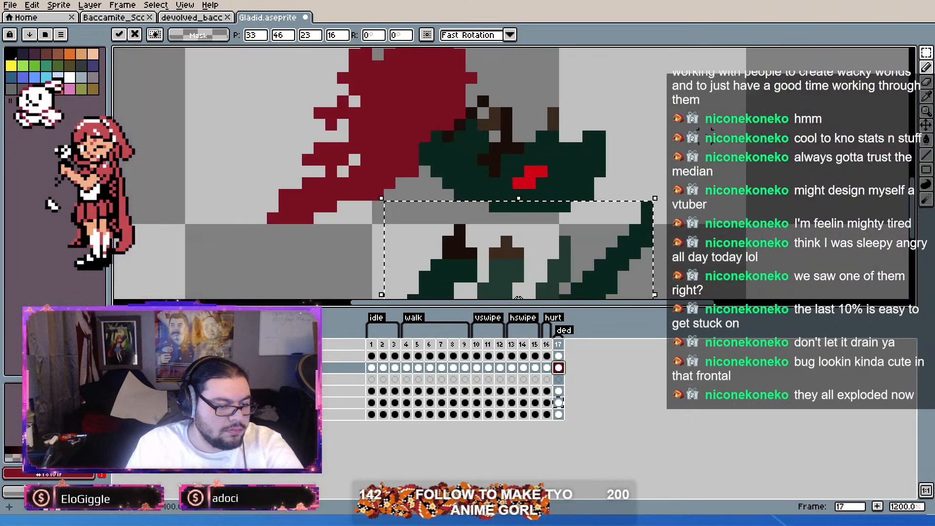
pyautogui.hotkey('ctrl', 'd')
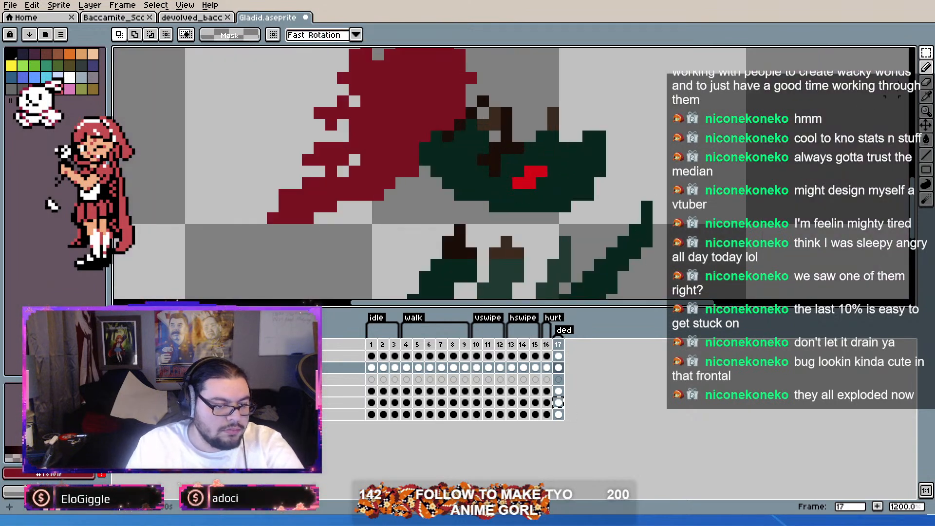
# Step: Fill the bright red eye on the bottommost layer of frame 17 with a darker red
pyautogui.click(931, 71)
pyautogui.keyDown('alt'); pyautogui.click(535, 175); pyautogui.keyUp('alt')
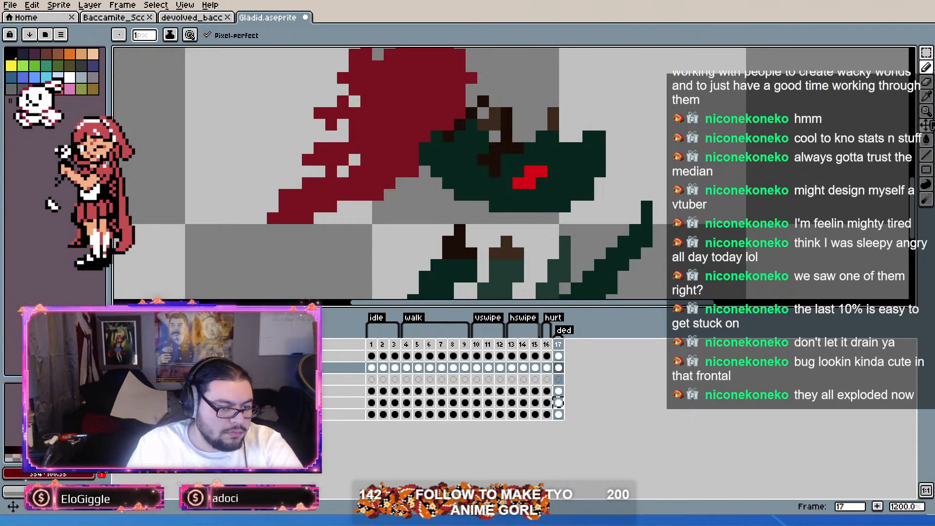
pyautogui.click(926, 139)
pyautogui.click(531, 177)
pyautogui.hotkey('ctrl', 'z')
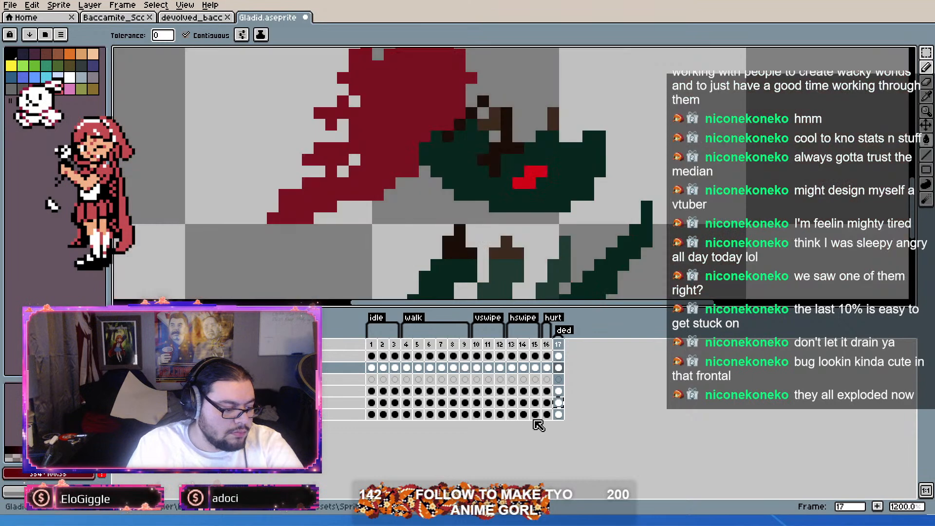
pyautogui.click(559, 404)
pyautogui.click(559, 414)
pyautogui.click(530, 171)
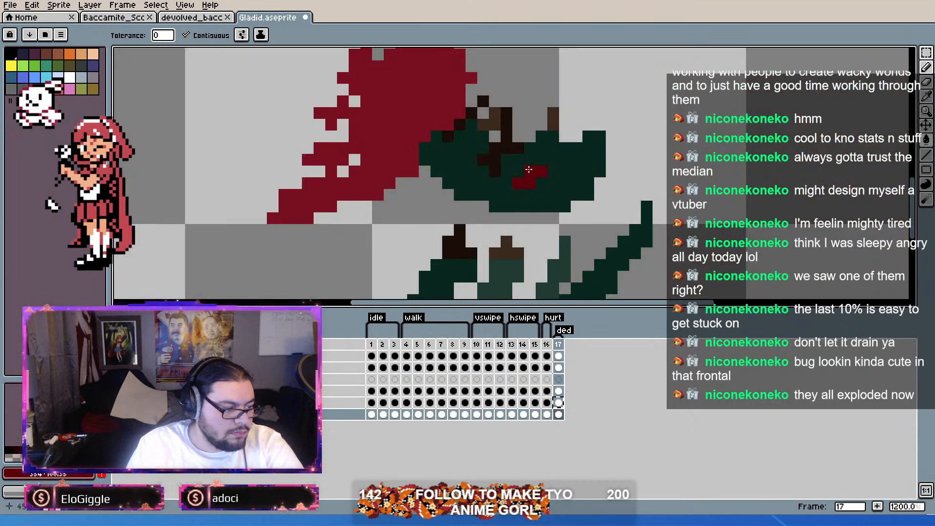
# Step: Sample the limb's dark brown and pencil a small brown joint on the lower edge of the head
pyautogui.scroll(-5, 656, 174)
pyautogui.scroll(3, 600, 184)
pyautogui.scroll(-1, 583, 180)
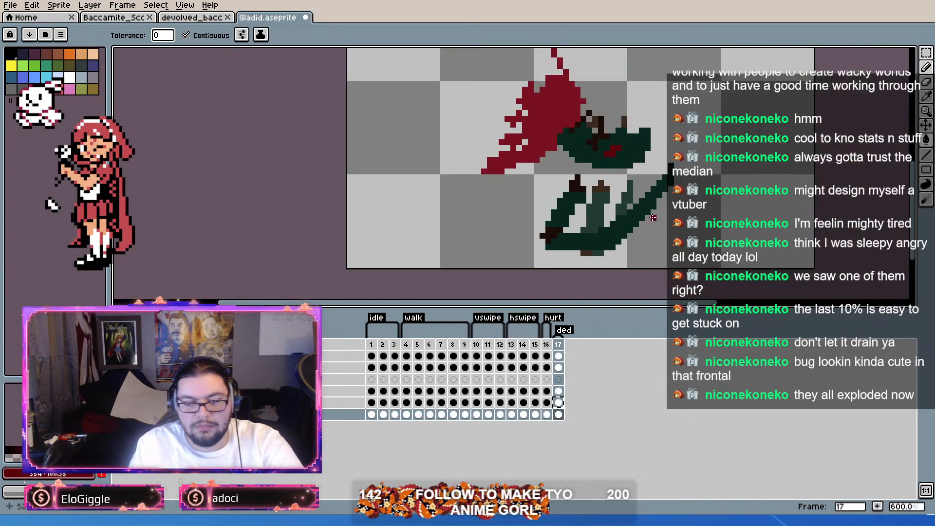
pyautogui.scroll(2, 656, 145)
pyautogui.scroll(-2, 656, 142)
pyautogui.scroll(1, 658, 140)
pyautogui.scroll(2, 634, 120)
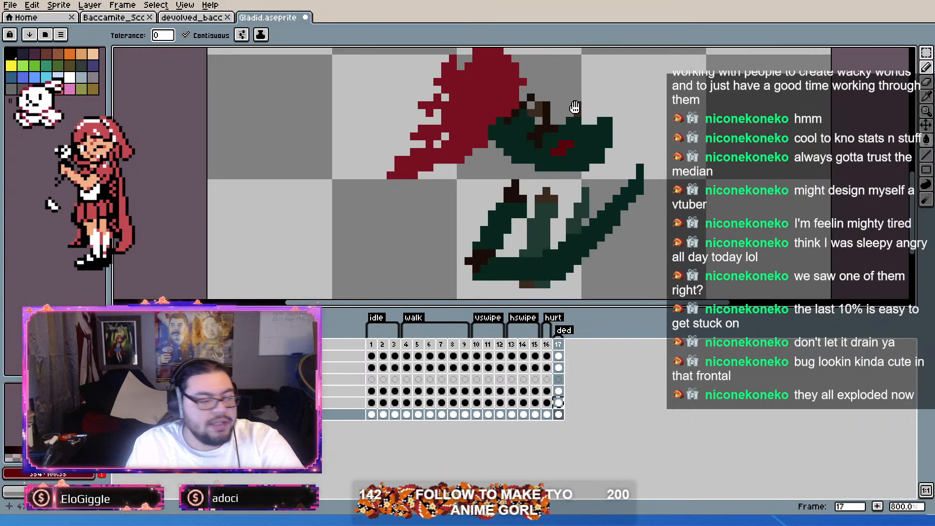
pyautogui.keyDown('alt'); pyautogui.click(518, 216); pyautogui.keyUp('alt')
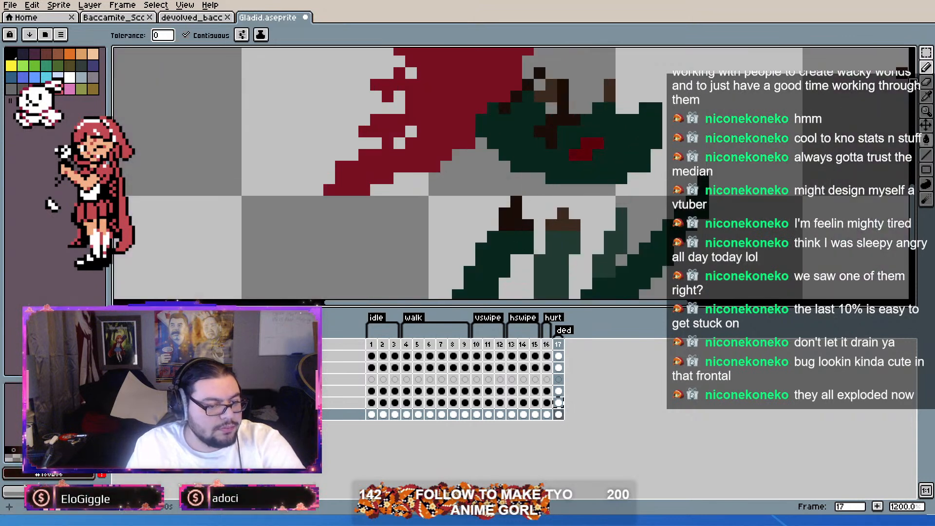
pyautogui.click(926, 67)
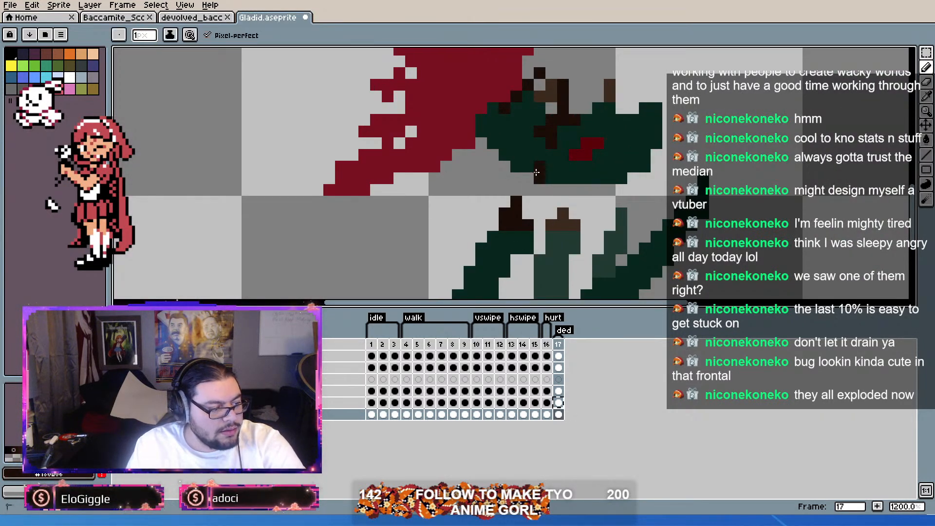
pyautogui.scroll(-3, 613, 194)
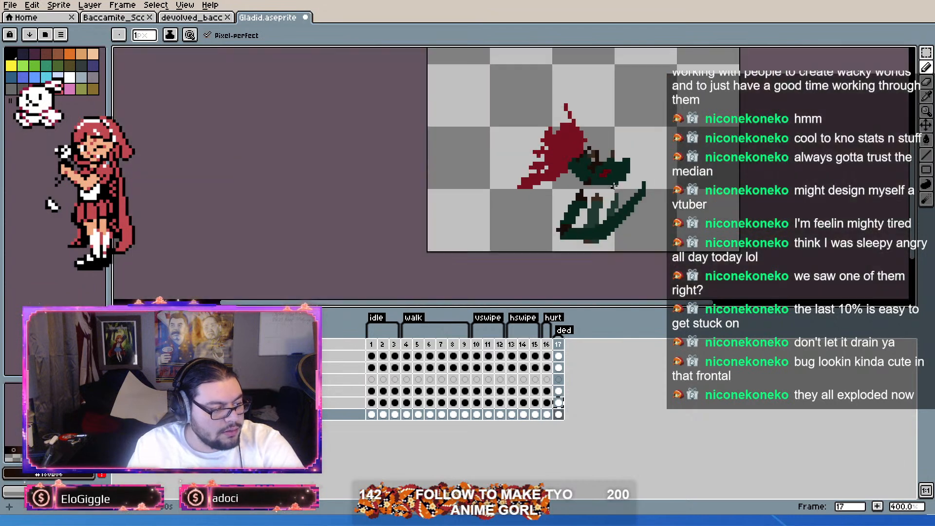
# Step: Pencil a dark green limb extending sideways from the head's lower edge, with a dark brown joint and an upward-rising end section
pyautogui.scroll(1, 583, 185)
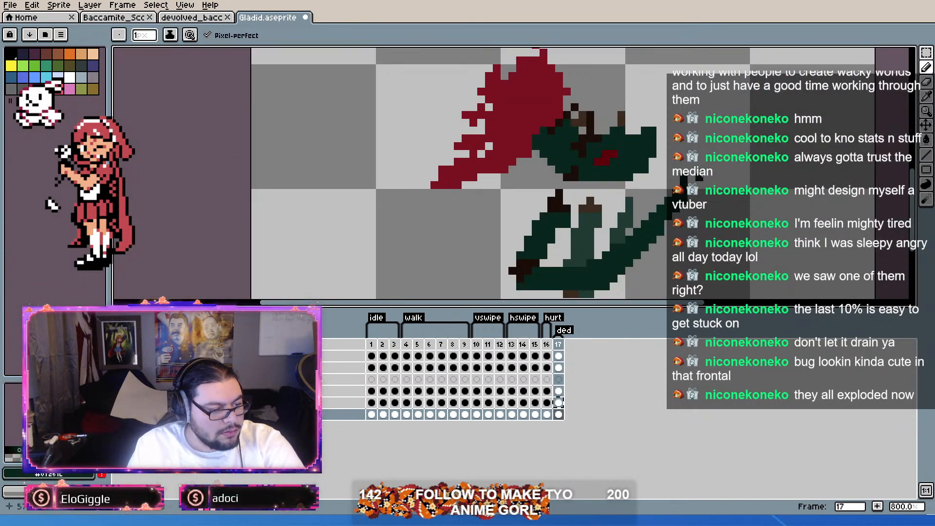
pyautogui.moveTo(638, 178)
pyautogui.mouseDown()
pyautogui.moveTo(716, 177)
pyautogui.moveTo(685, 169)
pyautogui.mouseUp()
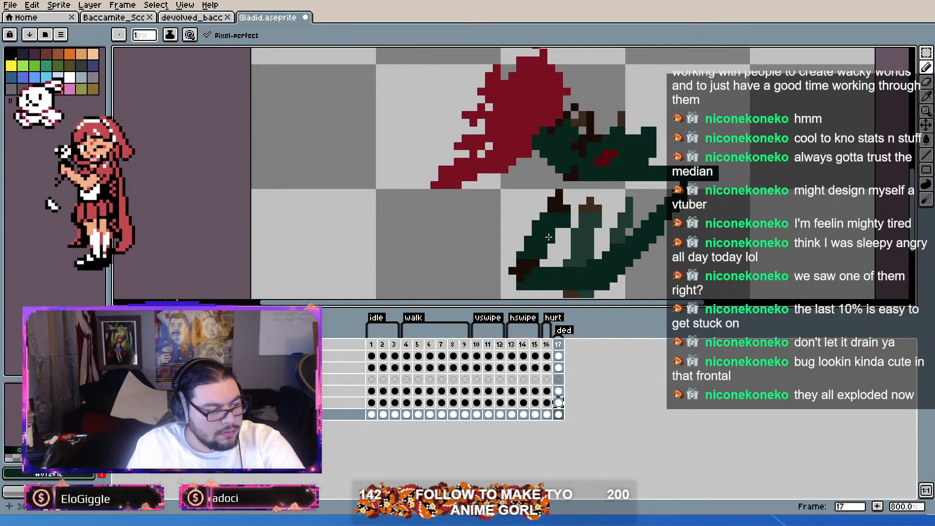
pyautogui.keyDown('alt'); pyautogui.click(525, 265); pyautogui.keyUp('alt')
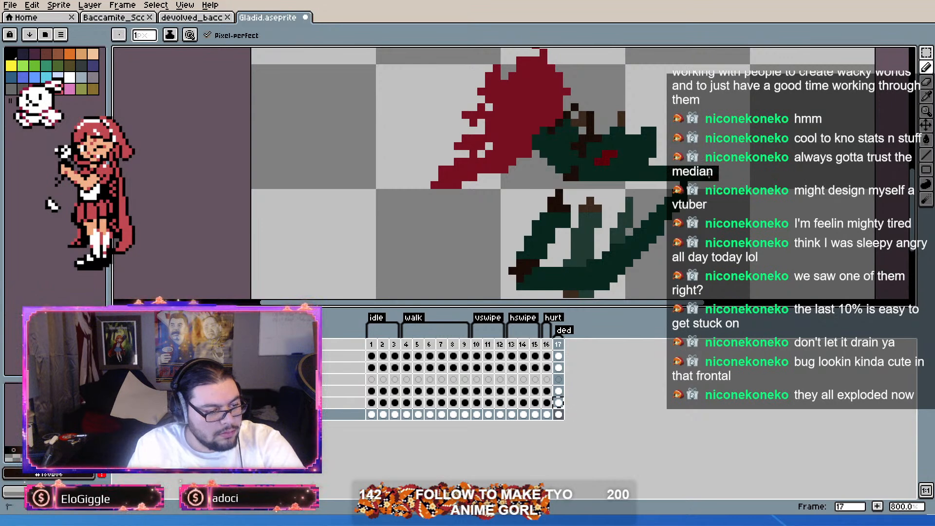
pyautogui.keyDown('alt'); pyautogui.click(661, 213); pyautogui.keyUp('alt')
pyautogui.moveTo(692, 186)
pyautogui.mouseDown()
pyautogui.moveTo(623, 202)
pyautogui.moveTo(690, 147)
pyautogui.moveTo(663, 193)
pyautogui.moveTo(695, 164)
pyautogui.moveTo(709, 132)
pyautogui.moveTo(680, 164)
pyautogui.mouseUp()
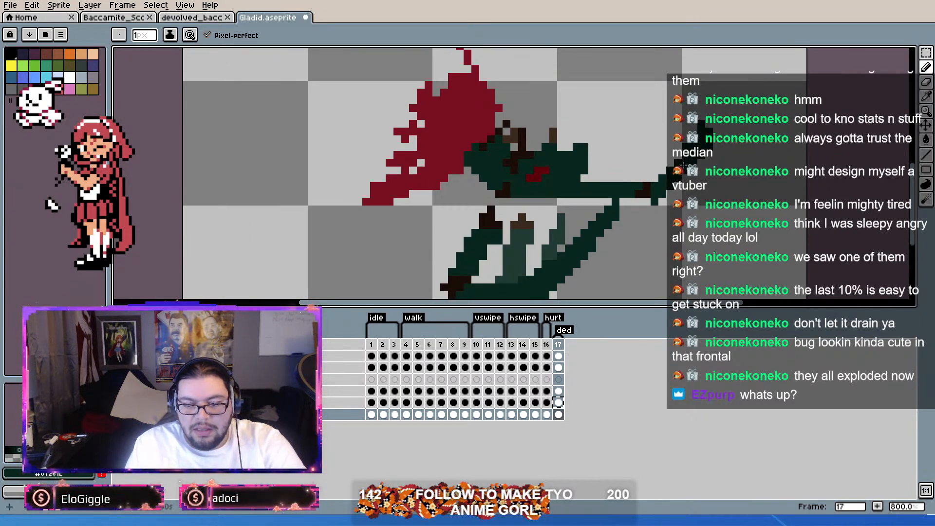
pyautogui.scroll(1, 685, 166)
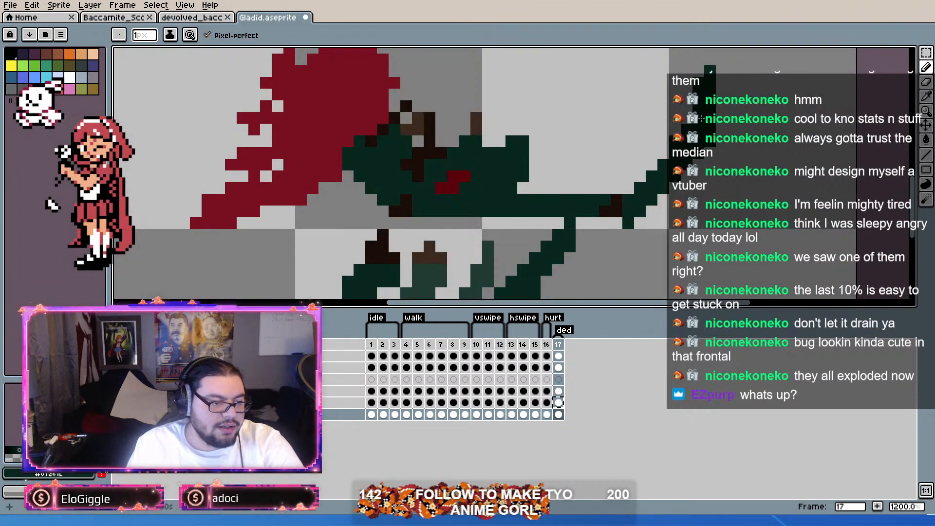
pyautogui.scroll(-2, 706, 90)
pyautogui.scroll(2, 709, 100)
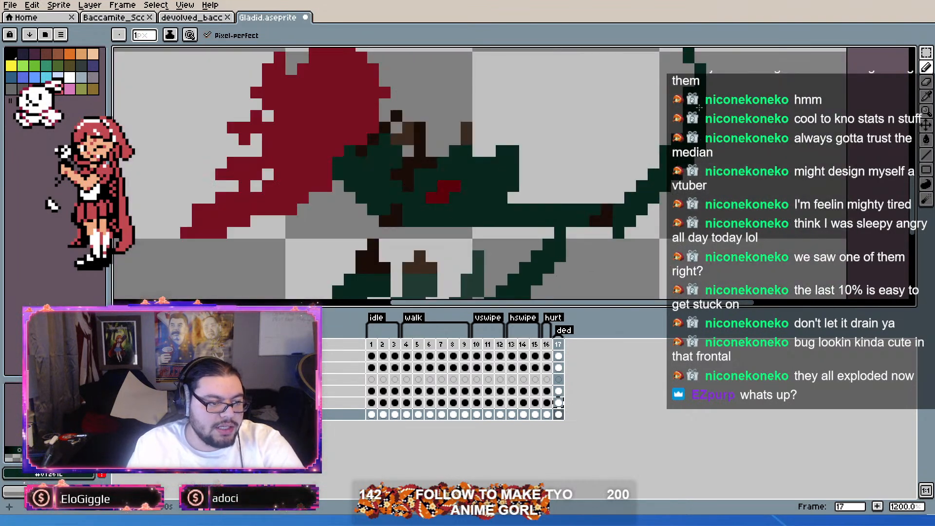
pyautogui.scroll(-2, 695, 76)
pyautogui.moveTo(745, 200); pyautogui.dragTo(737, 220)
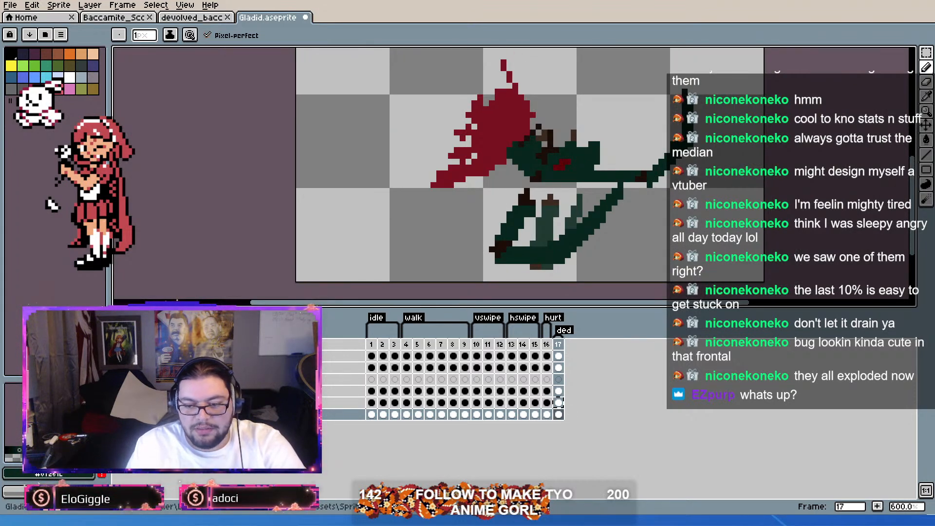
pyautogui.scroll(1, 641, 187)
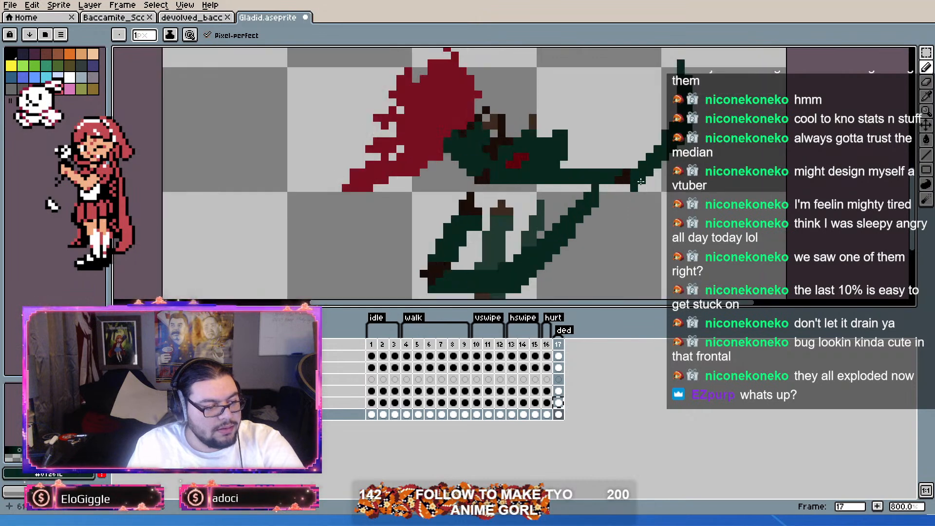
pyautogui.scroll(1, 641, 187)
pyautogui.scroll(-1, 646, 187)
pyautogui.moveTo(647, 178)
pyautogui.mouseDown()
pyautogui.moveTo(697, 144)
pyautogui.moveTo(694, 84)
pyautogui.moveTo(684, 68)
pyautogui.moveTo(667, 145)
pyautogui.mouseUp()
pyautogui.hotkey('ctrl', 'z')
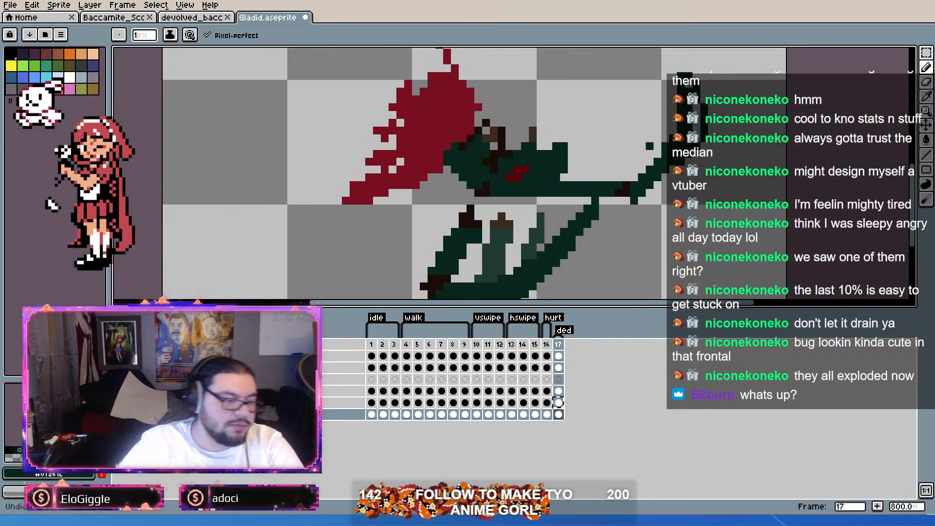
# Step: Try thickening the limb's upward-rising end section in dark green and trimming stray pixels along its edge
pyautogui.moveTo(673, 93)
pyautogui.mouseDown()
pyautogui.moveTo(658, 67)
pyautogui.moveTo(673, 131)
pyautogui.moveTo(651, 149)
pyautogui.mouseUp()
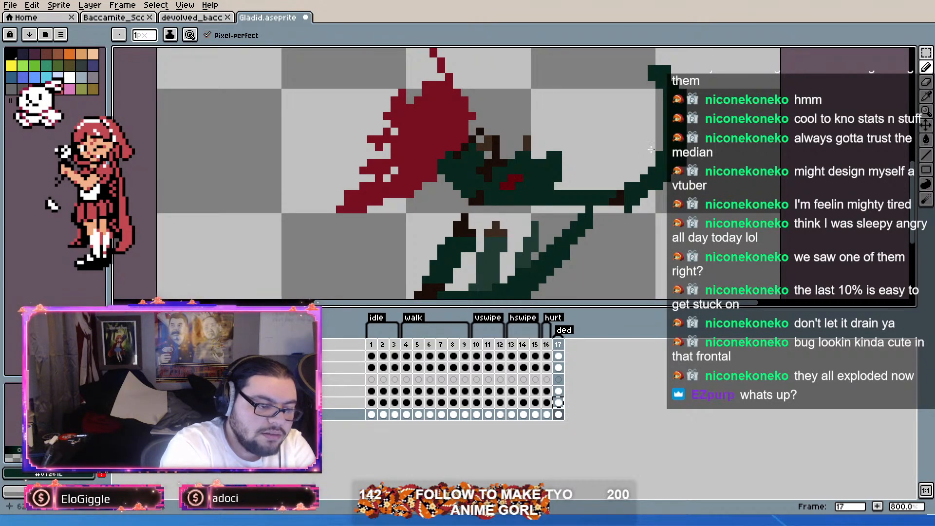
pyautogui.moveTo(636, 178); pyautogui.dragTo(659, 132)
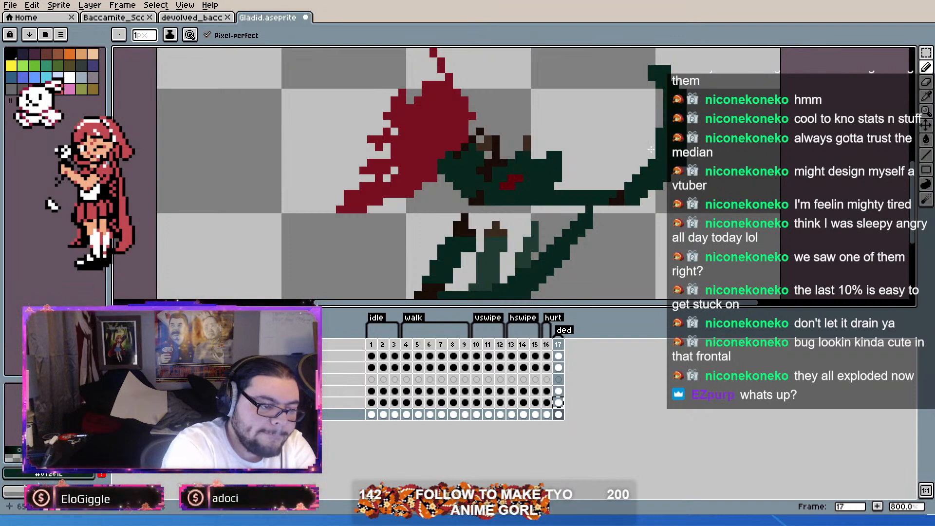
pyautogui.moveTo(683, 77); pyautogui.dragTo(692, 99)
pyautogui.rightClick(669, 107)
pyautogui.rightClick(660, 95)
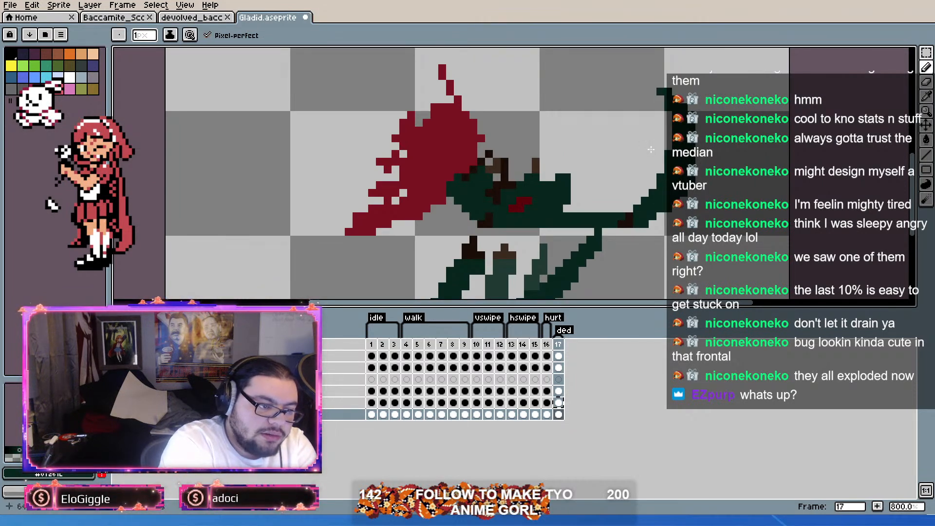
pyautogui.moveTo(651, 149)
pyautogui.mouseDown()
pyautogui.moveTo(661, 168)
pyautogui.moveTo(665, 131)
pyautogui.mouseUp()
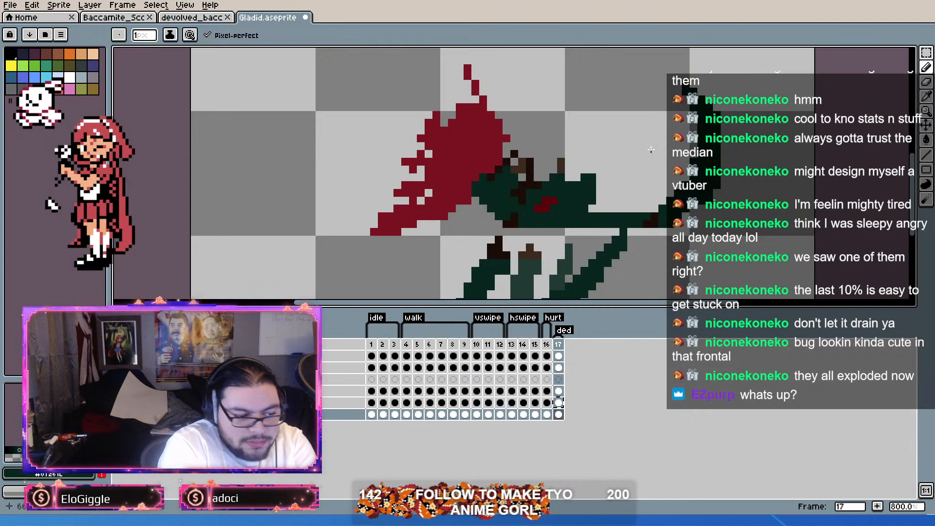
pyautogui.rightClick(710, 197)
pyautogui.rightClick(725, 168)
pyautogui.rightClick(733, 177)
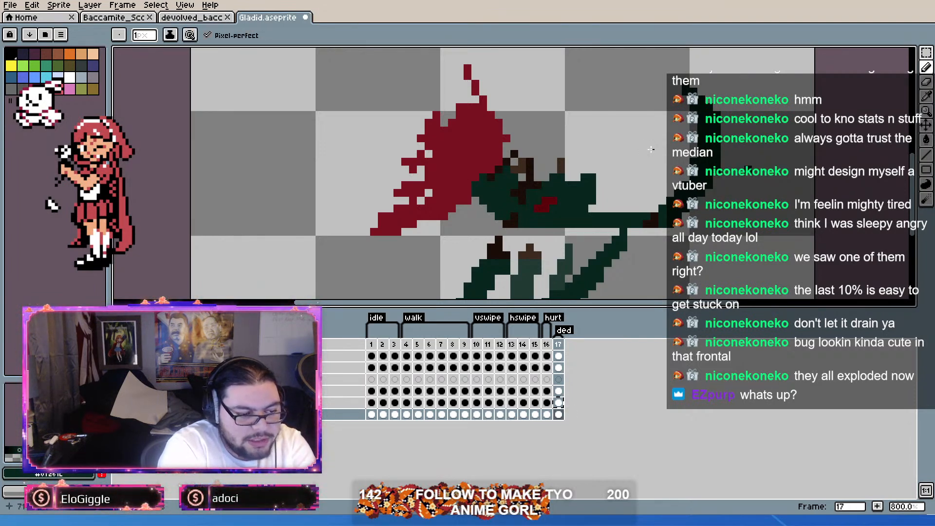
pyautogui.moveTo(741, 169); pyautogui.dragTo(737, 185)
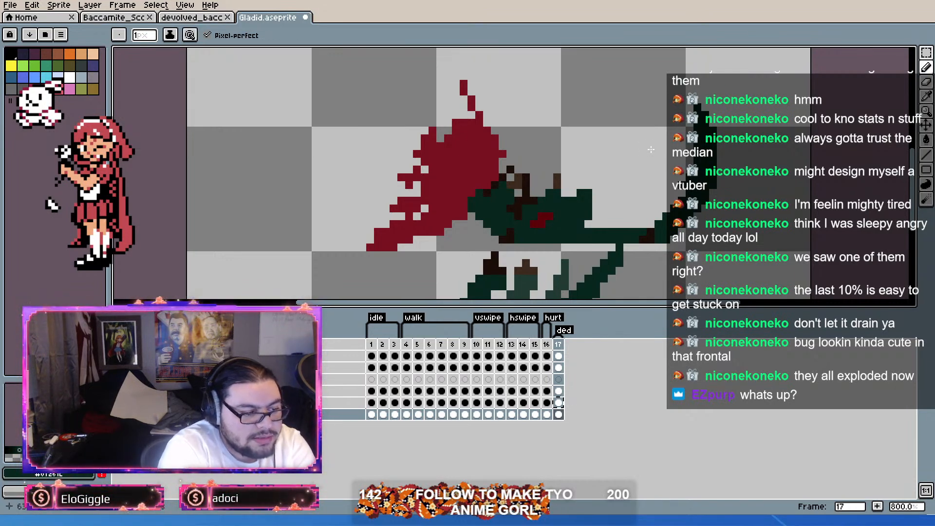
# Step: Erase the limb's upward-rising end section beyond the dark brown joint
pyautogui.hotkey('ctrl', 'z')
pyautogui.moveTo(660, 228)
pyautogui.mouseDown()
pyautogui.moveTo(697, 193)
pyautogui.moveTo(713, 146)
pyautogui.moveTo(674, 201)
pyautogui.moveTo(709, 154)
pyautogui.moveTo(702, 115)
pyautogui.mouseUp()
pyautogui.hotkey('ctrl', 'z')
pyautogui.moveTo(711, 165)
pyautogui.mouseDown()
pyautogui.moveTo(705, 216)
pyautogui.moveTo(689, 239)
pyautogui.moveTo(673, 208)
pyautogui.moveTo(658, 234)
pyautogui.mouseUp()
pyautogui.press('b')
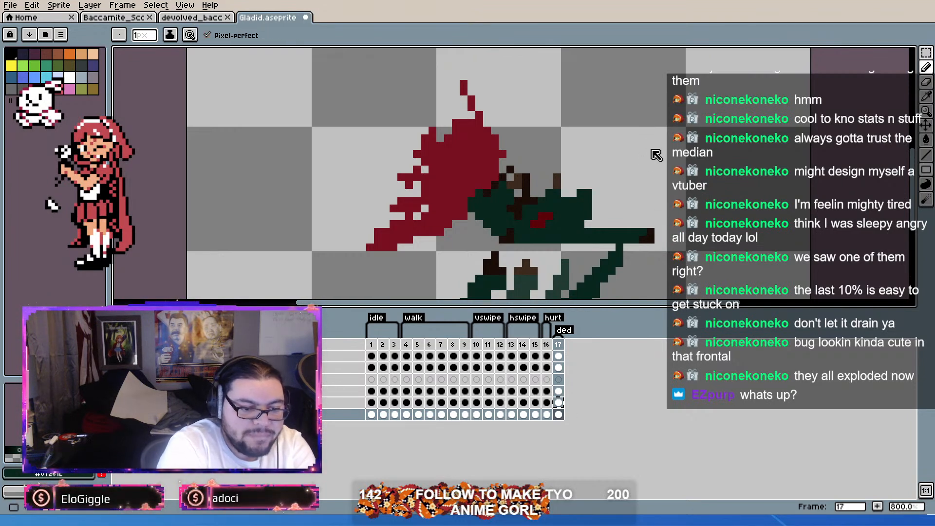
# Step: Pencil a straight dark green end section rising diagonally from the limb's dark brown joint
pyautogui.moveTo(659, 232); pyautogui.dragTo(651, 247)
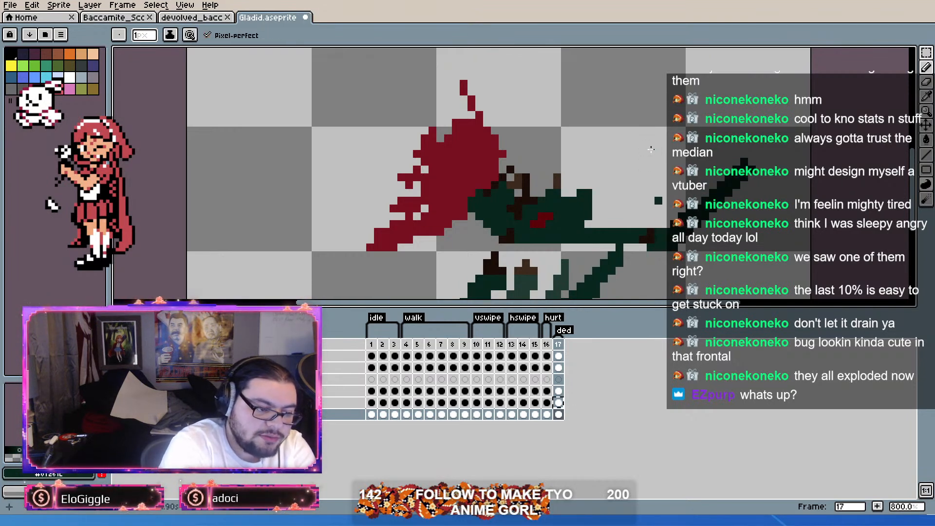
pyautogui.press('space')
pyautogui.moveTo(776, 235)
pyautogui.mouseDown()
pyautogui.moveTo(785, 204)
pyautogui.moveTo(797, 207)
pyautogui.mouseUp()
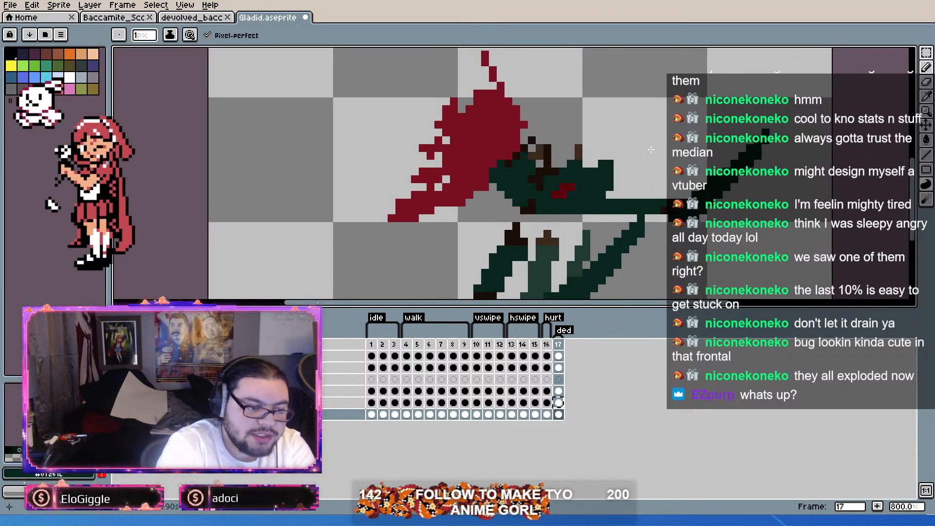
pyautogui.press('space')
pyautogui.moveTo(672, 257); pyautogui.dragTo(702, 232)
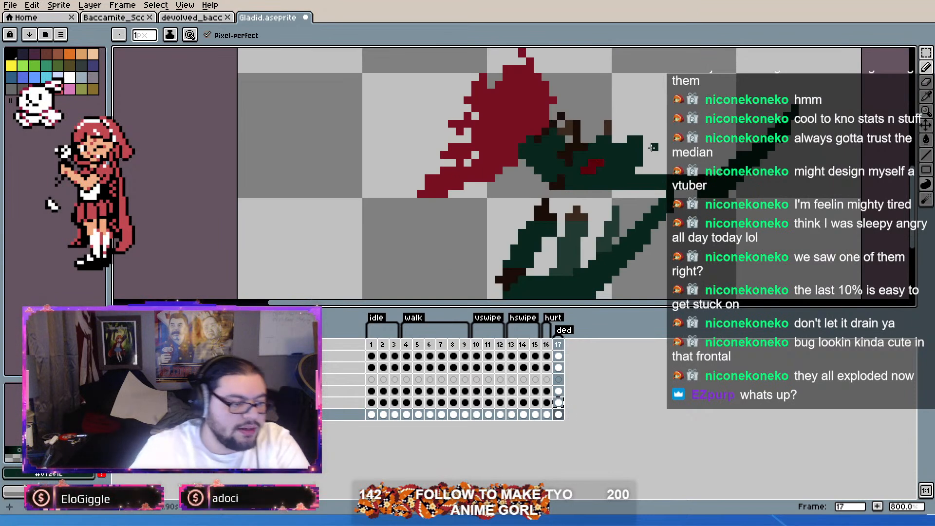
pyautogui.scroll(-3, 642, 238)
pyautogui.scroll(3, 660, 214)
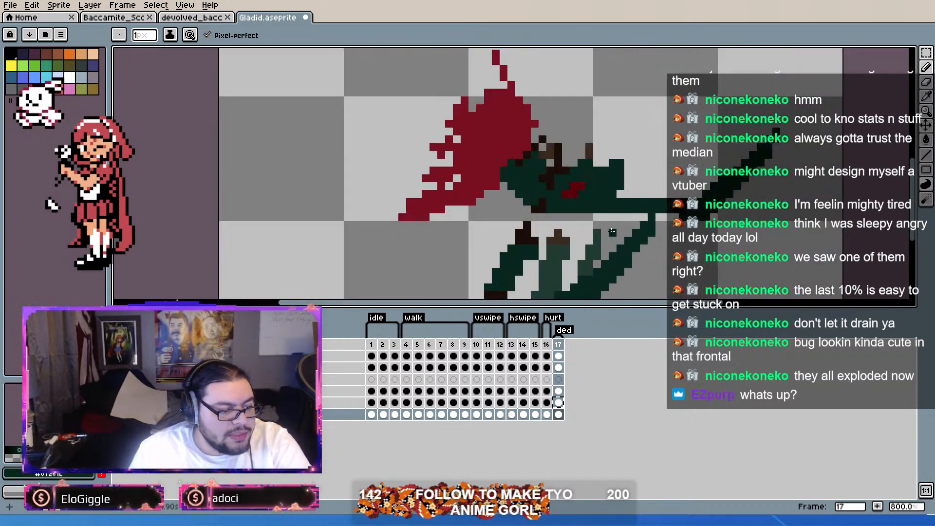
# Step: Select the new diagonal end section of the limb, move it to position 49, 31 and deselect it
pyautogui.press('m')
pyautogui.moveTo(835, 97)
pyautogui.mouseDown()
pyautogui.moveTo(657, 223)
pyautogui.moveTo(668, 218)
pyautogui.mouseUp()
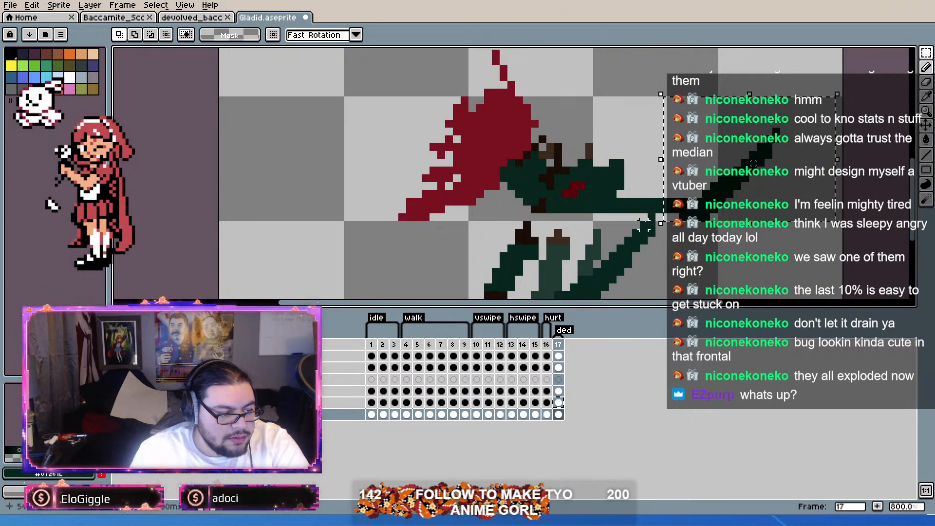
pyautogui.scroll(-1, 652, 218)
pyautogui.moveTo(652, 218); pyautogui.dragTo(667, 197)
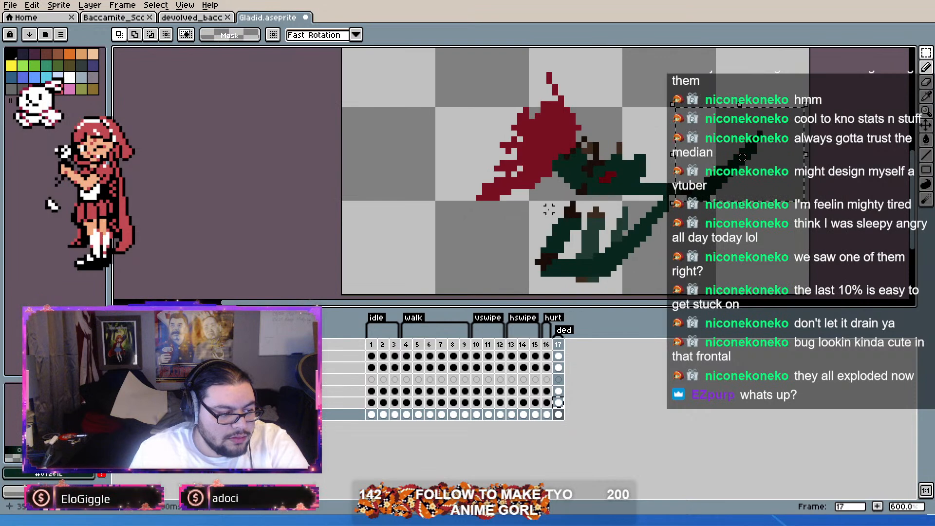
pyautogui.moveTo(626, 203); pyautogui.dragTo(684, 274)
pyautogui.hotkey('ctrl', 'd')
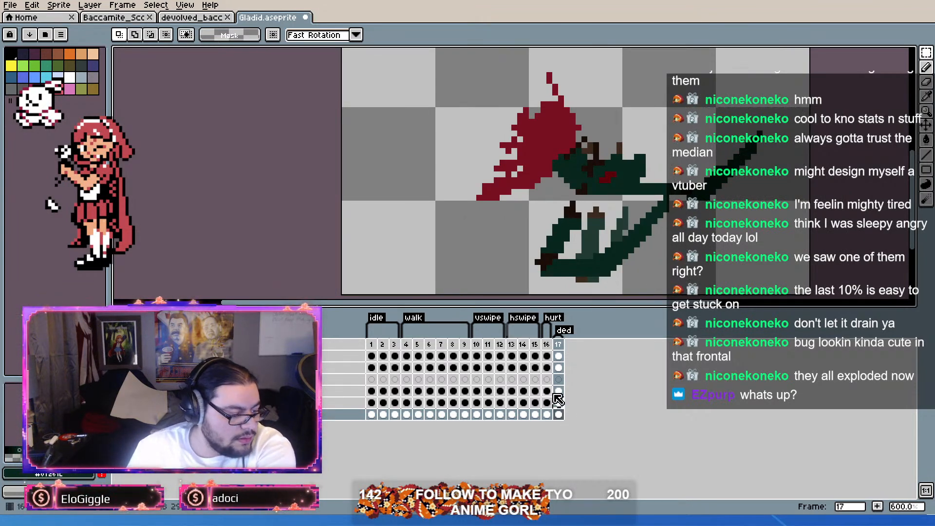
pyautogui.moveTo(791, 103); pyautogui.dragTo(658, 196)
pyautogui.moveTo(709, 179); pyautogui.dragTo(684, 179)
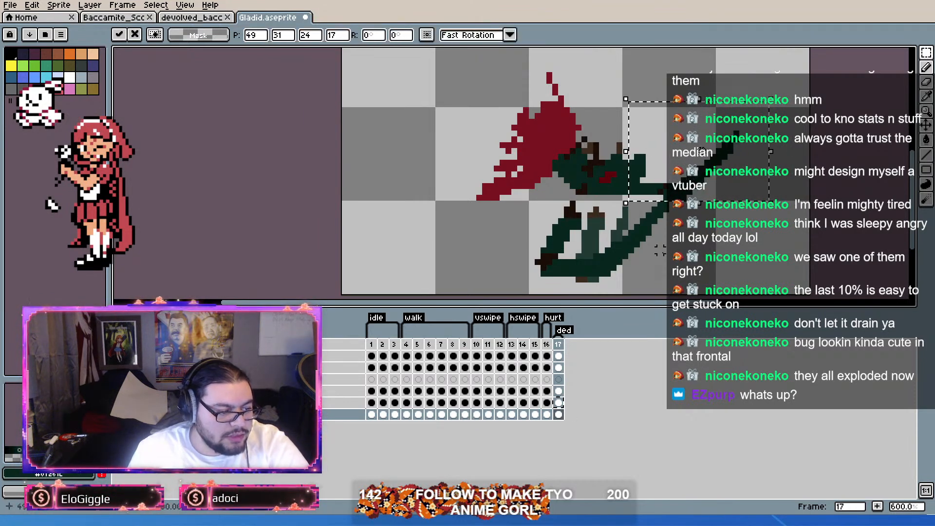
pyautogui.scroll(1, 659, 244)
pyautogui.hotkey('ctrl', 'd')
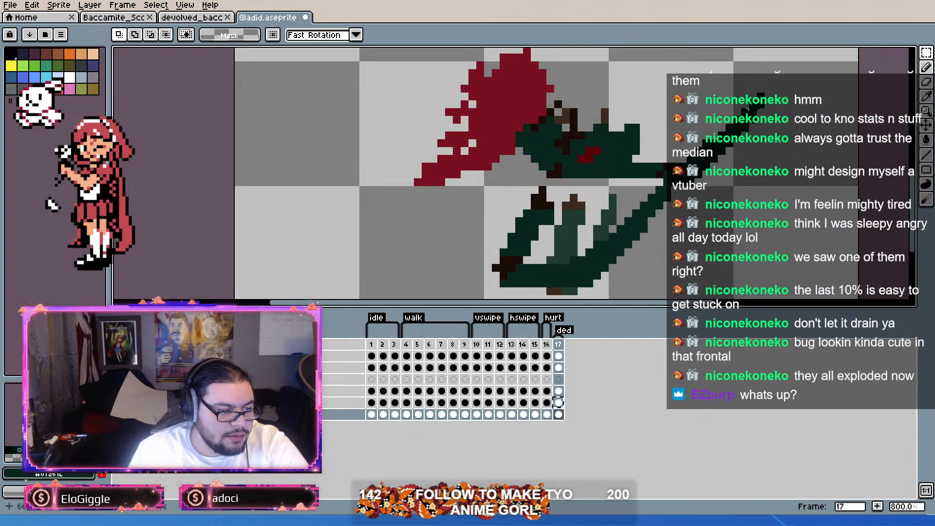
# Step: On frame 17 of the second layer, delete the old long diagonal limb section below the head and clear the selection
pyautogui.moveTo(764, 91); pyautogui.dragTo(675, 166)
pyautogui.scroll(3, 630, 169)
pyautogui.scroll(-3, 678, 167)
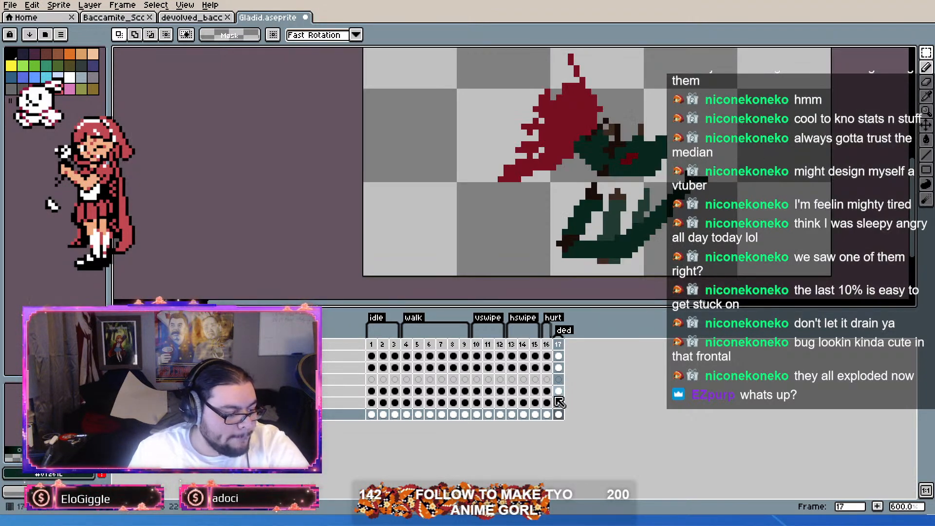
pyautogui.click(560, 367)
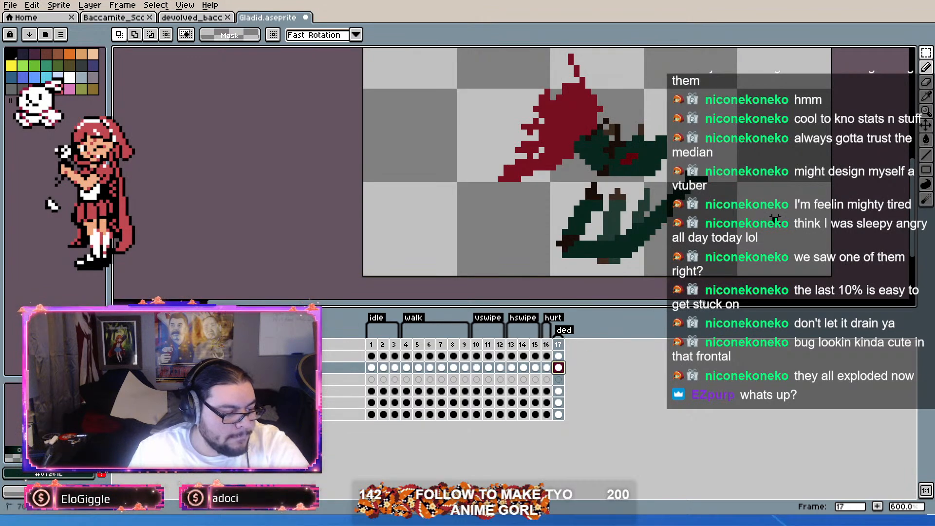
pyautogui.hotkey('ctrl', 'v')
pyautogui.press('Return')
pyautogui.scroll(1, 707, 212)
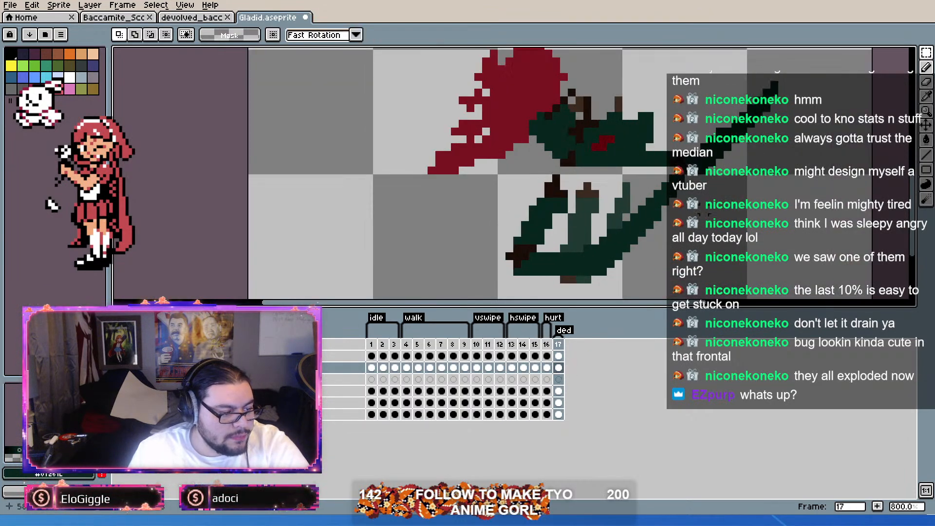
pyautogui.moveTo(709, 167); pyautogui.dragTo(601, 284)
pyautogui.press('Delete')
pyautogui.hotkey('ctrl', 'd')
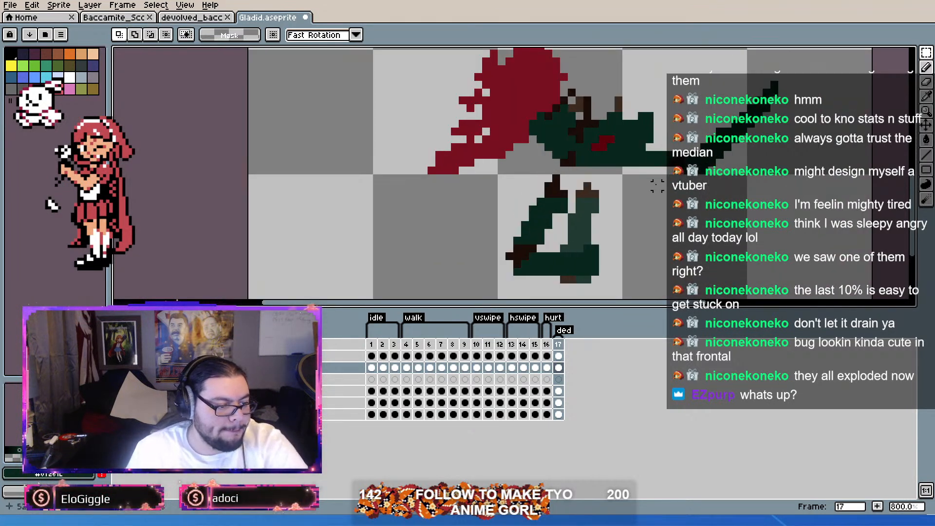
# Step: Sample the lighter muted green and pencil a curved second limb rising from the joint beside the diagonal one
pyautogui.scroll(2, 548, 237)
pyautogui.press('i')
pyautogui.keyDown('alt'); pyautogui.click(548, 237); pyautogui.keyUp('alt')
pyautogui.moveTo(646, 176); pyautogui.dragTo(614, 246)
pyautogui.press('b')
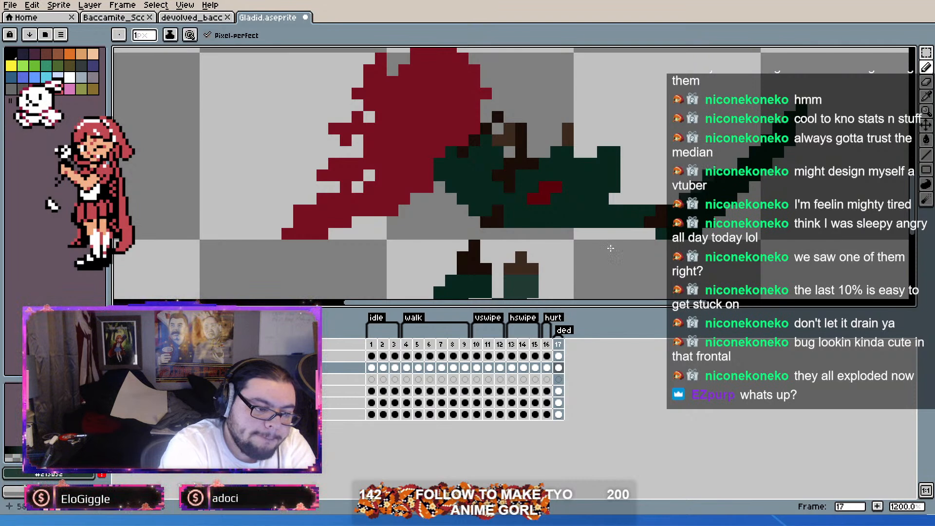
pyautogui.hotkey('ctrl', 'z')
pyautogui.hotkey('ctrl', 'z')
pyautogui.hotkey('ctrl', 'z')
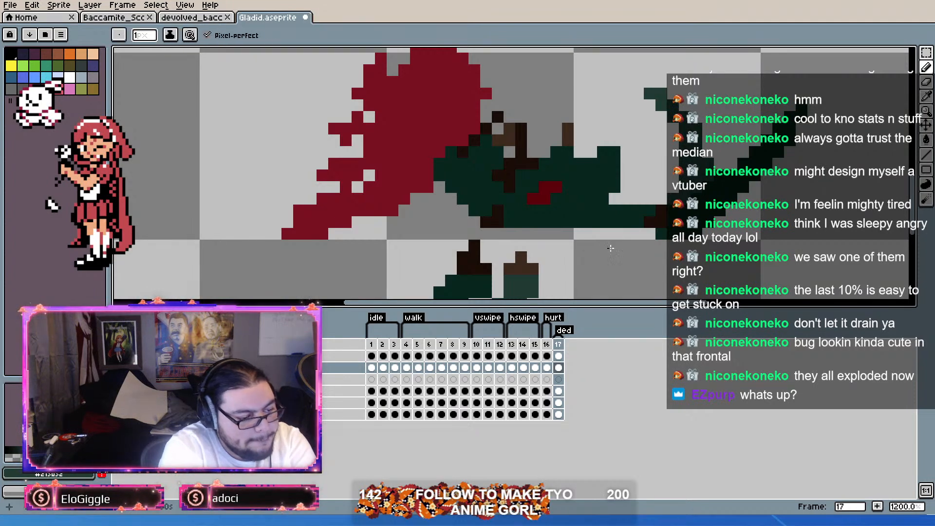
# Step: Select the two raised limb sections, move them closer to the head at position 50, 31, and deselect them on the bottommost layer
pyautogui.scroll(-5, 611, 246)
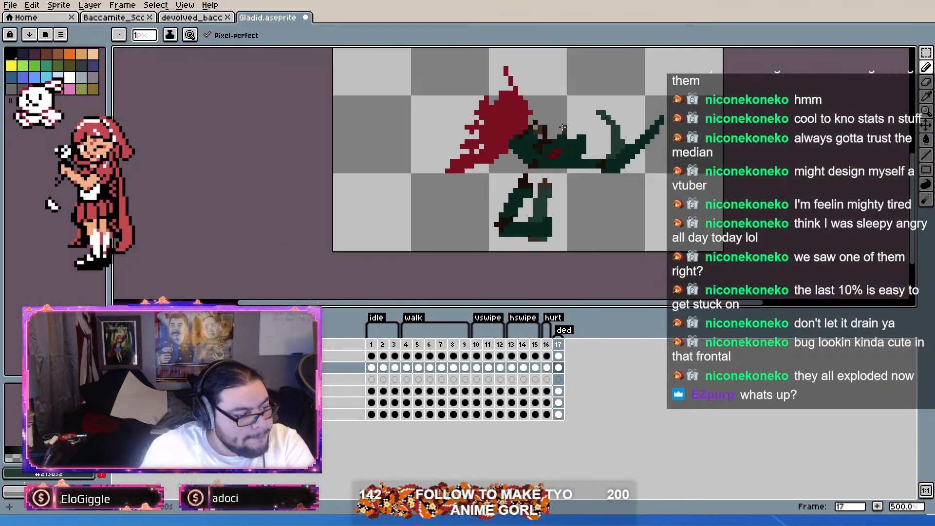
pyautogui.scroll(-1, 584, 172)
pyautogui.scroll(3, 639, 146)
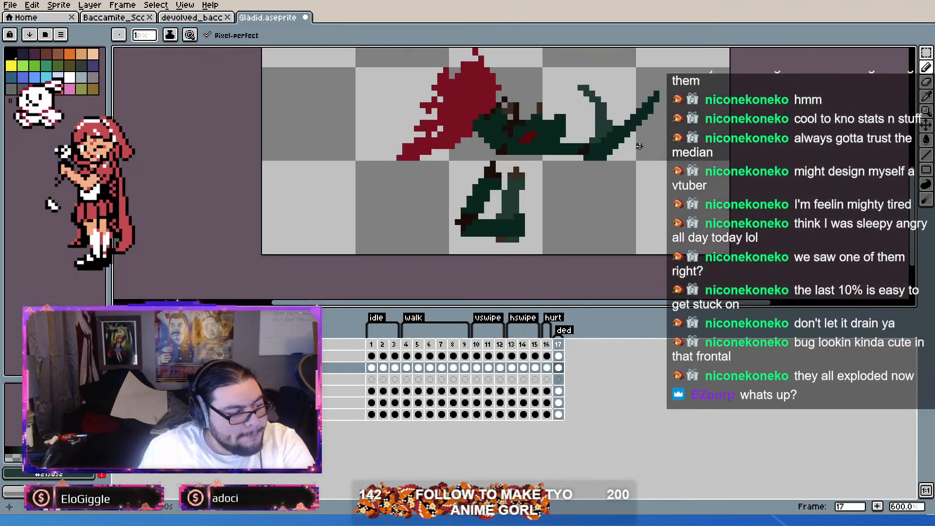
pyautogui.click(928, 56)
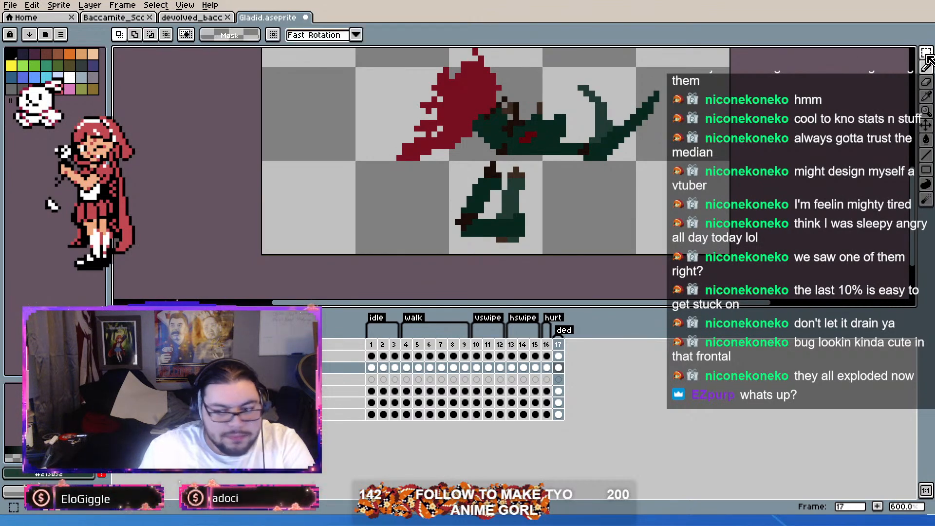
pyautogui.moveTo(510, 99); pyautogui.dragTo(520, 136)
pyautogui.moveTo(695, 95); pyautogui.dragTo(573, 210)
pyautogui.moveTo(652, 155); pyautogui.dragTo(632, 154)
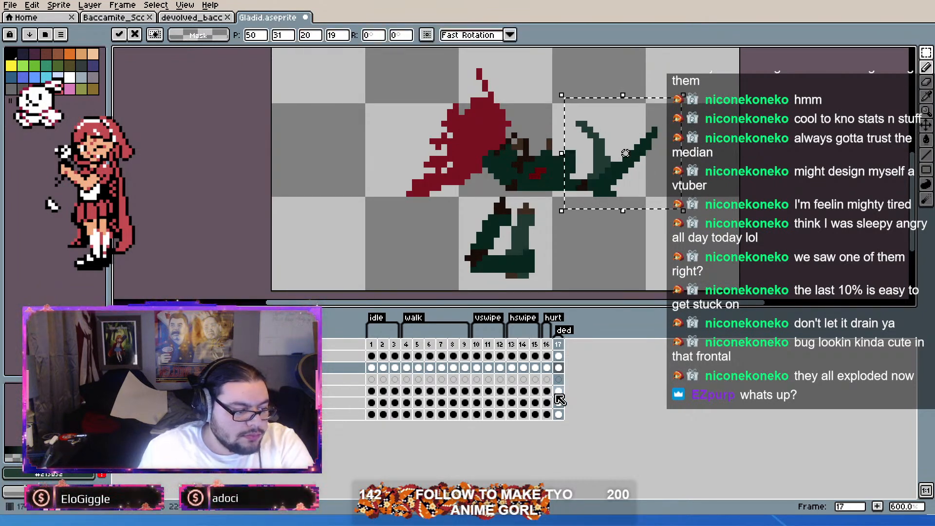
pyautogui.click(559, 414)
pyautogui.click(643, 246)
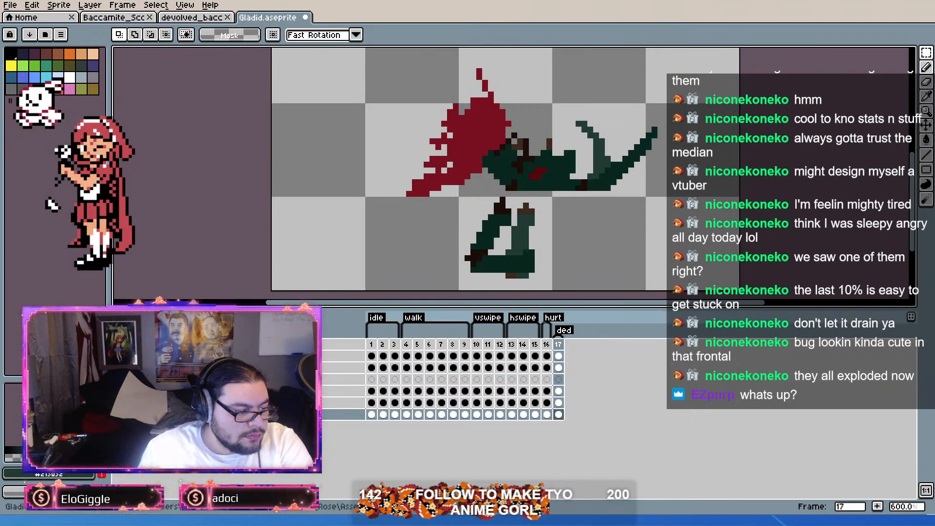
# Step: On frame 17 of the second layer, place the 9 by 3 selection under the limb joint at 50, 47 and deselect it
pyautogui.click(560, 369)
pyautogui.hotkey('ctrl', 'v')
pyautogui.moveTo(630, 206); pyautogui.dragTo(617, 207)
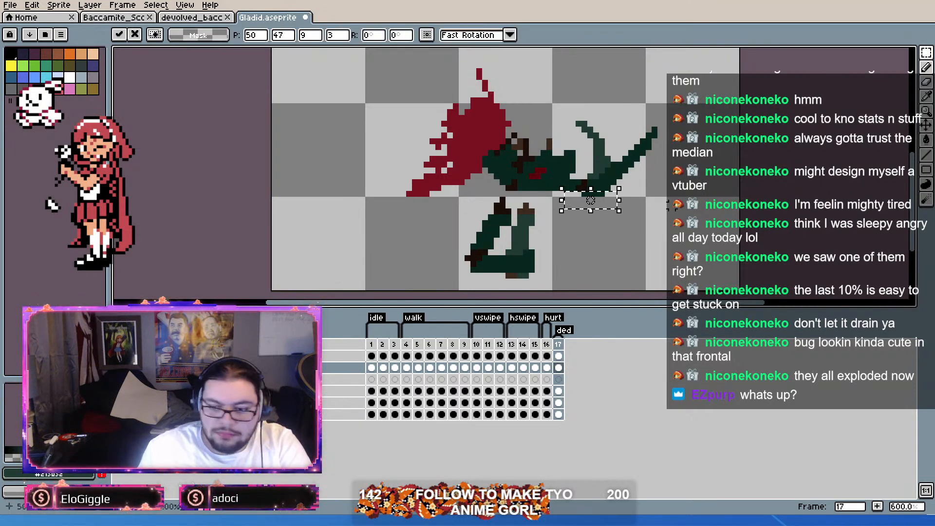
pyautogui.click(669, 206)
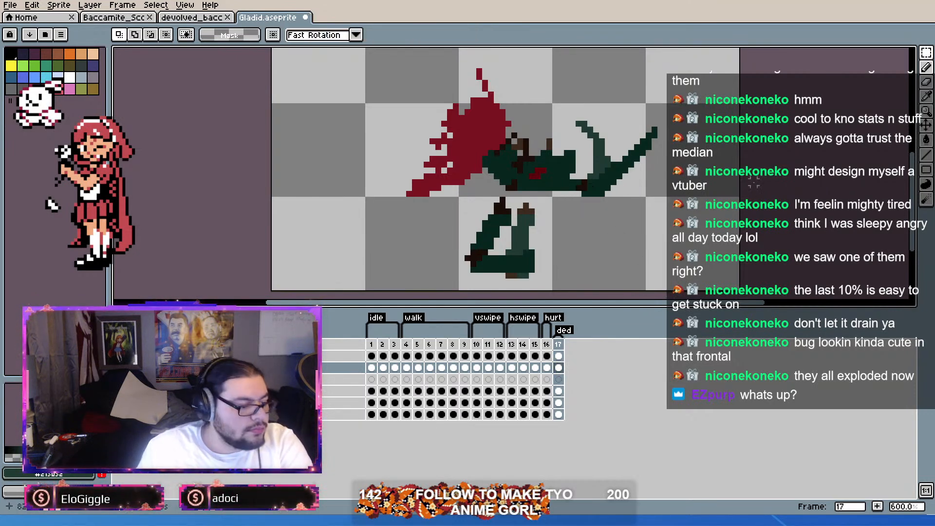
# Step: Delete the leftover detached limb pieces below the bug's body on the second layer
pyautogui.scroll(-2, 598, 184)
pyautogui.scroll(2, 586, 191)
pyautogui.scroll(-1, 593, 233)
pyautogui.scroll(2, 592, 244)
pyautogui.moveTo(602, 173); pyautogui.dragTo(472, 291)
pyautogui.press('Delete')
pyautogui.scroll(-1, 634, 235)
pyautogui.scroll(-4, 634, 236)
pyautogui.scroll(4, 640, 204)
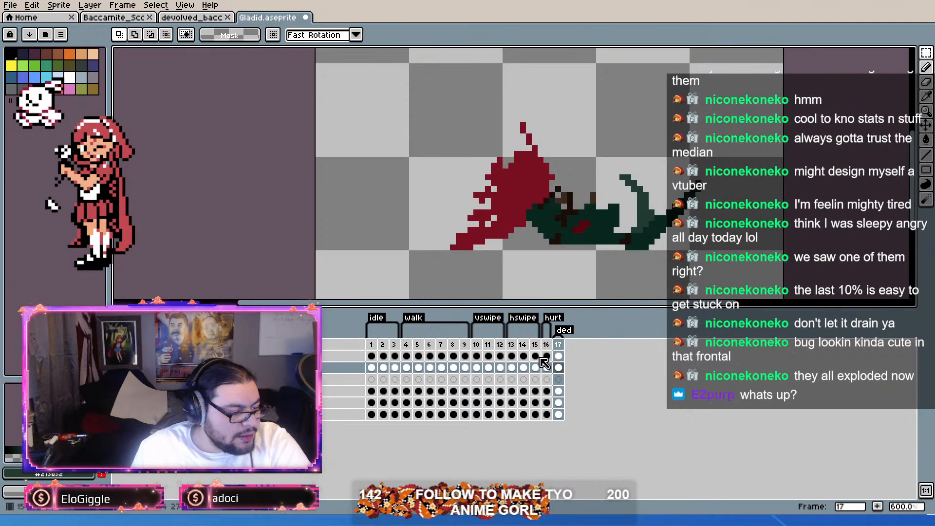
# Step: Go to frame 4 of the walk animation, clear the frame range selection and save the sprite
pyautogui.moveTo(545, 347); pyautogui.dragTo(404, 322)
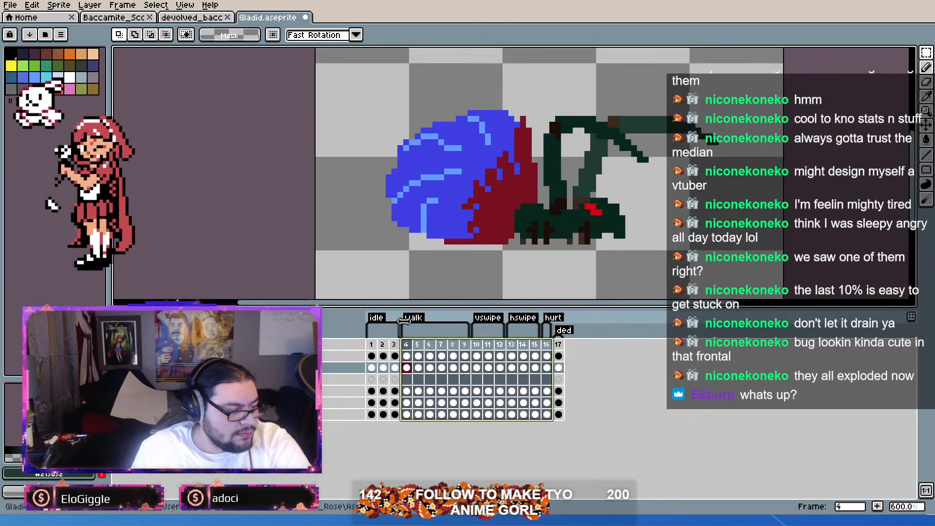
pyautogui.click(716, 171)
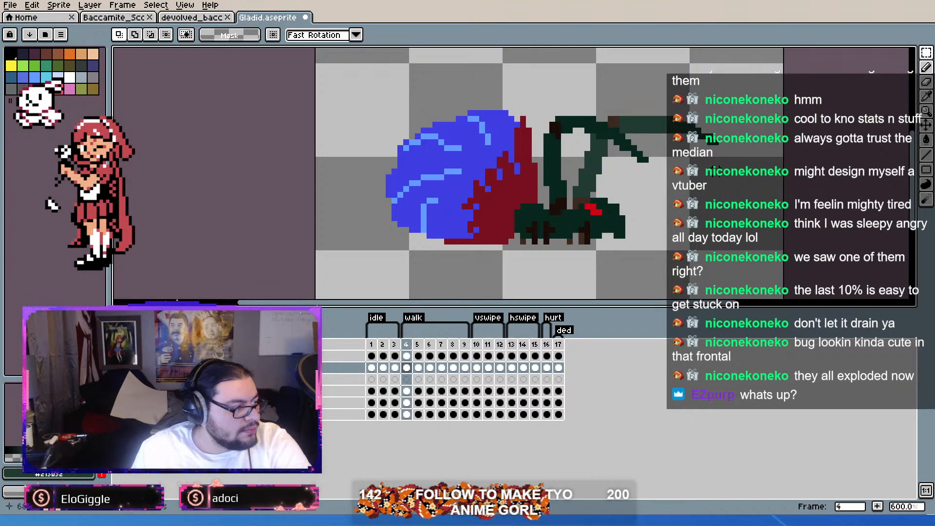
# Step: In the devolved_bacc sprite, recolor both eyes dark green on death frame 11 and save the sprite
pyautogui.click(190, 17)
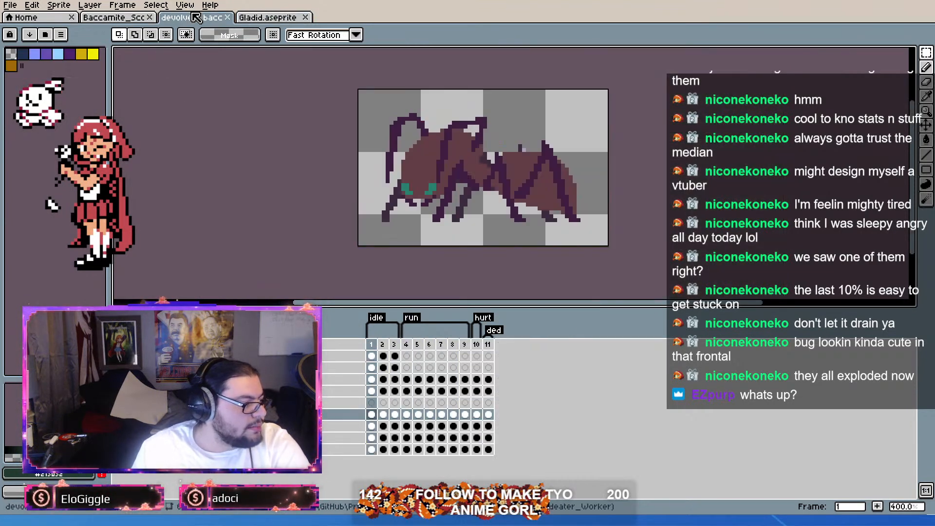
pyautogui.click(488, 345)
pyautogui.scroll(3, 459, 186)
pyautogui.press('i')
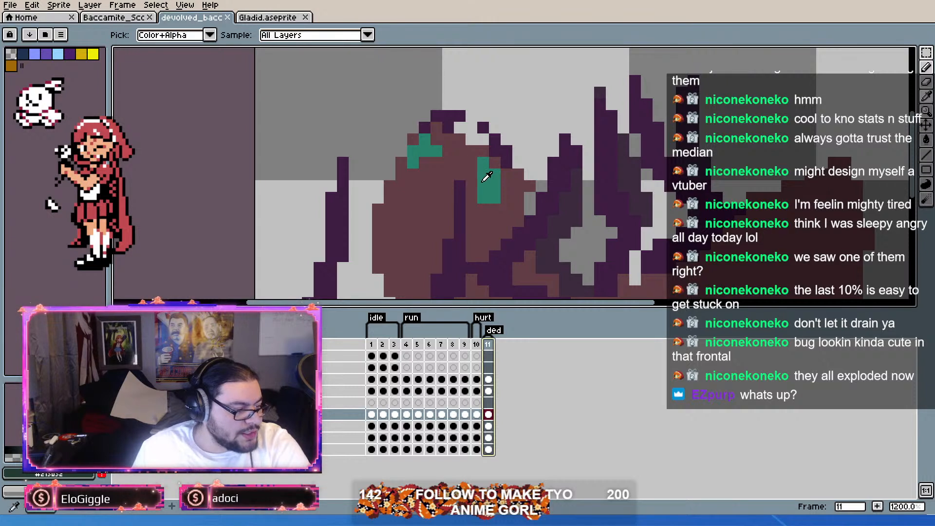
pyautogui.press('m')
pyautogui.click(925, 142)
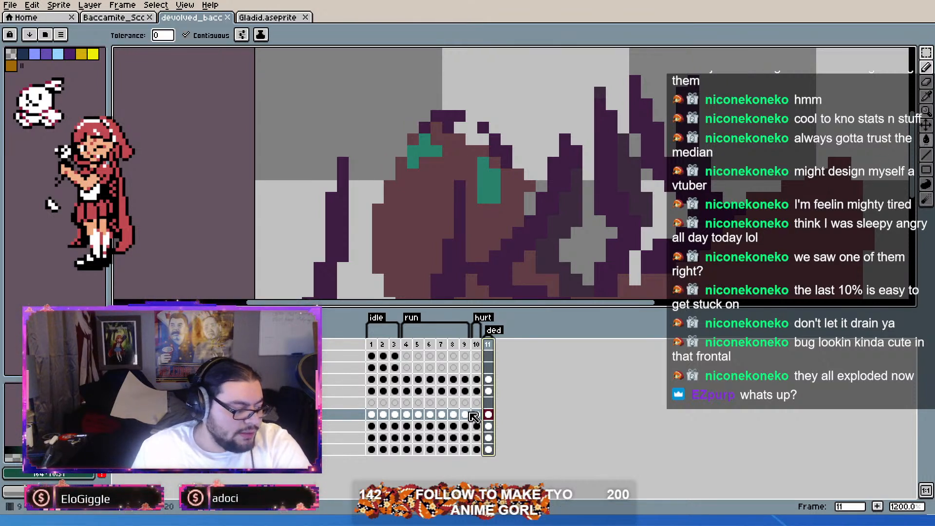
pyautogui.click(486, 195)
pyautogui.click(427, 164)
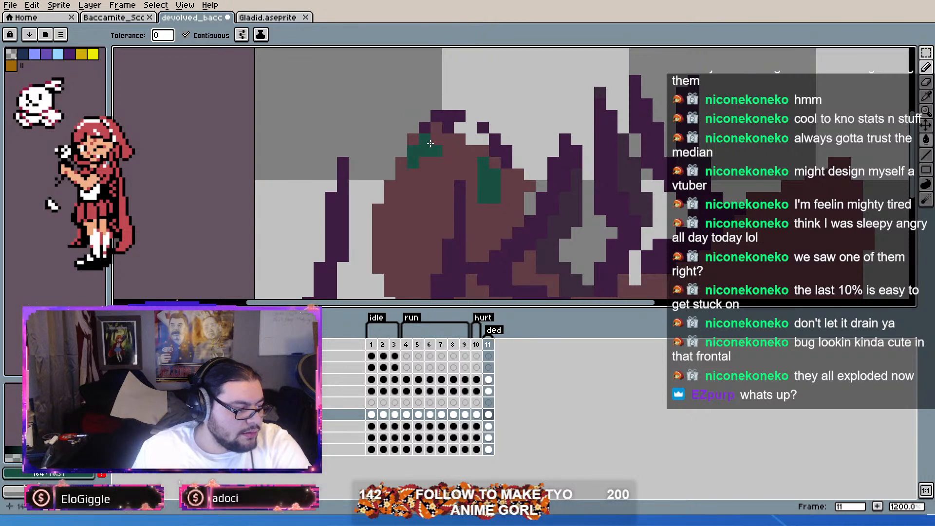
pyautogui.scroll(-5, 572, 166)
pyautogui.moveTo(476, 345); pyautogui.dragTo(488, 344)
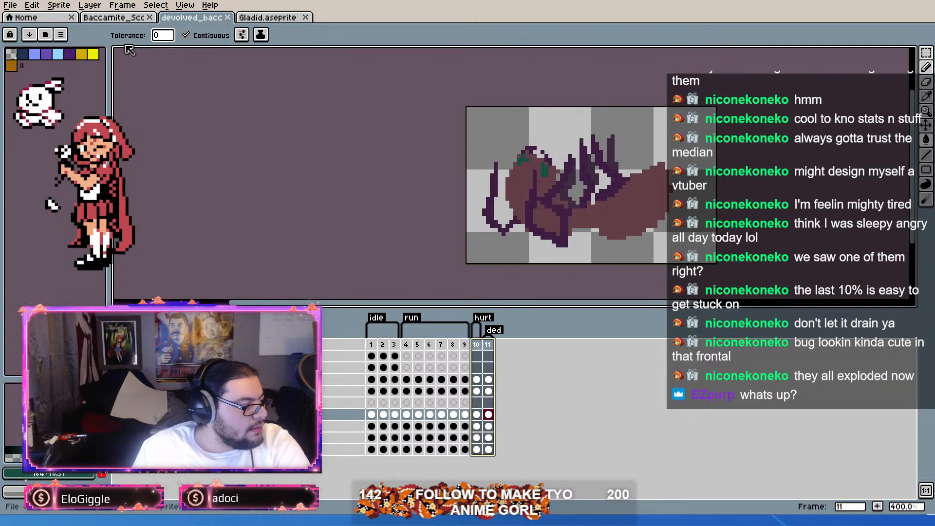
# Step: Examine the death frame of the Baccamite_Scc sprite for eyes that need recoloring
pyautogui.click(124, 18)
pyautogui.scroll(3, 644, 261)
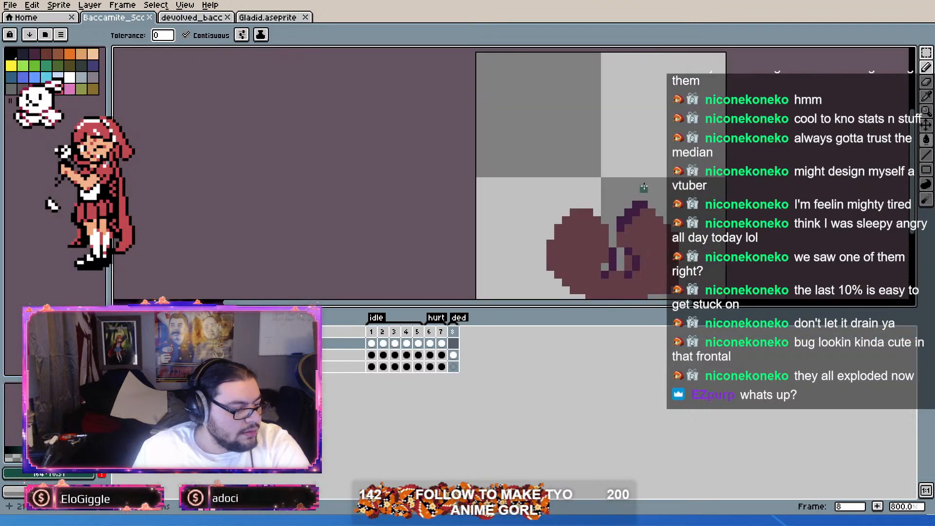
pyautogui.scroll(-2, 660, 220)
pyautogui.scroll(2, 388, 112)
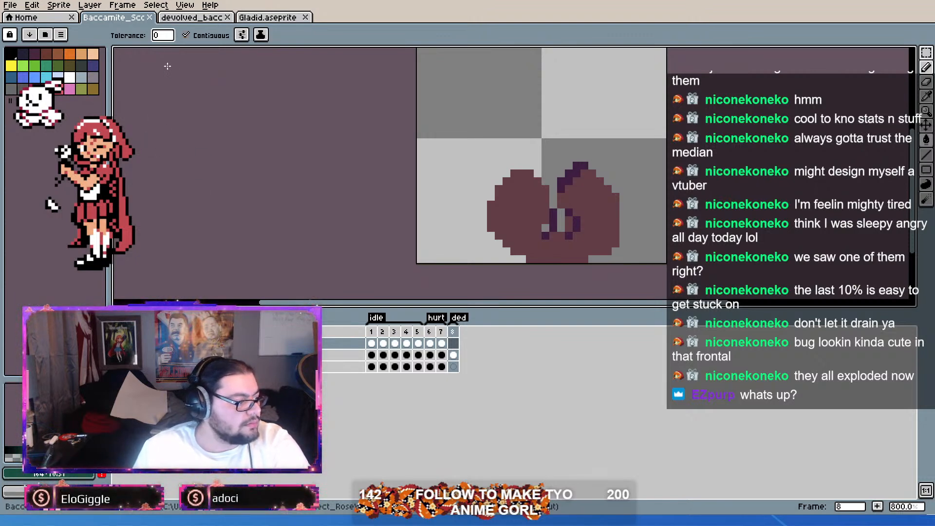
# Step: Open the devolved_armo sprite and go to frame 11, its "ded" frame, around the head and eyes
pyautogui.doubleClick(168, 67)
pyautogui.scroll(6, 491, 155)
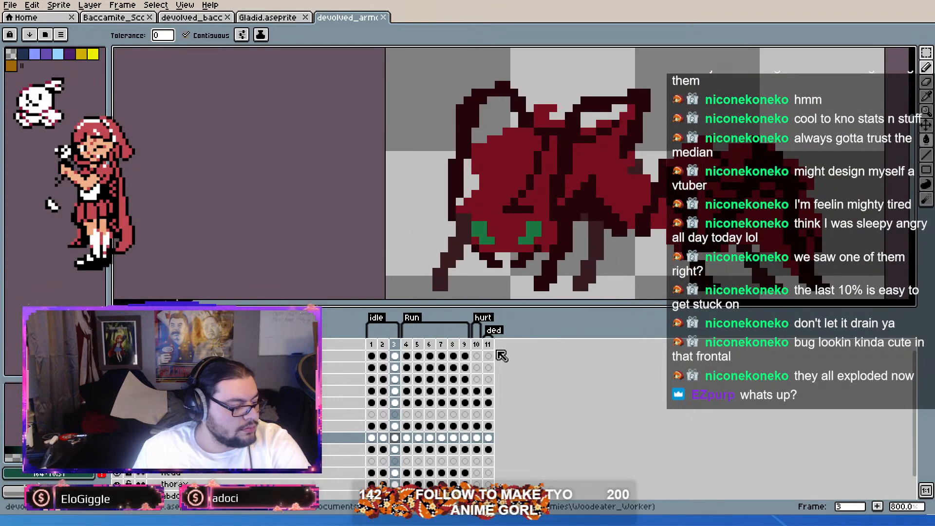
pyautogui.click(487, 344)
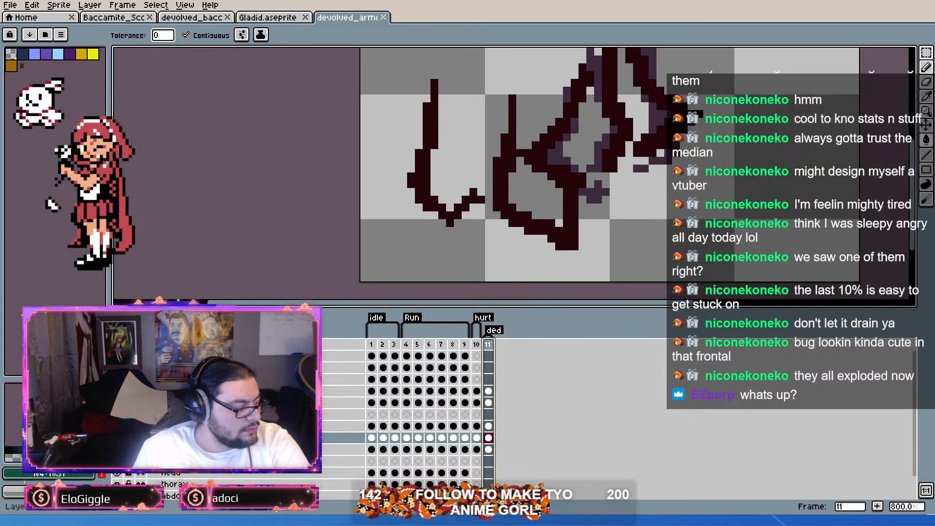
pyautogui.moveTo(528, 95); pyautogui.dragTo(539, 150)
pyautogui.keyDown('alt'); pyautogui.click(535, 158); pyautogui.keyUp('alt')
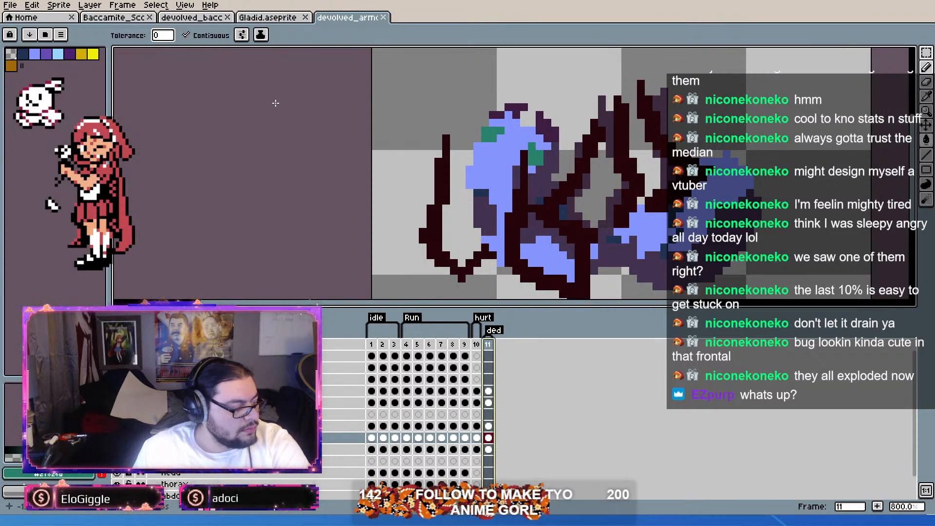
# Step: Sample the dark green eye color from devolved_bacc, fill both eyes on devolved_armo's frame 11 with it and save the sprite
pyautogui.click(123, 18)
pyautogui.click(190, 18)
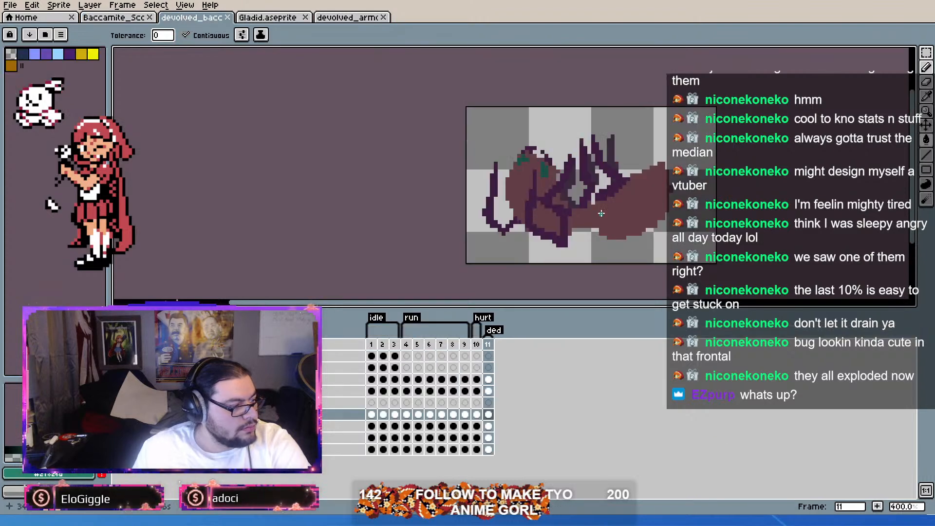
pyautogui.press('alt')
pyautogui.click(347, 17)
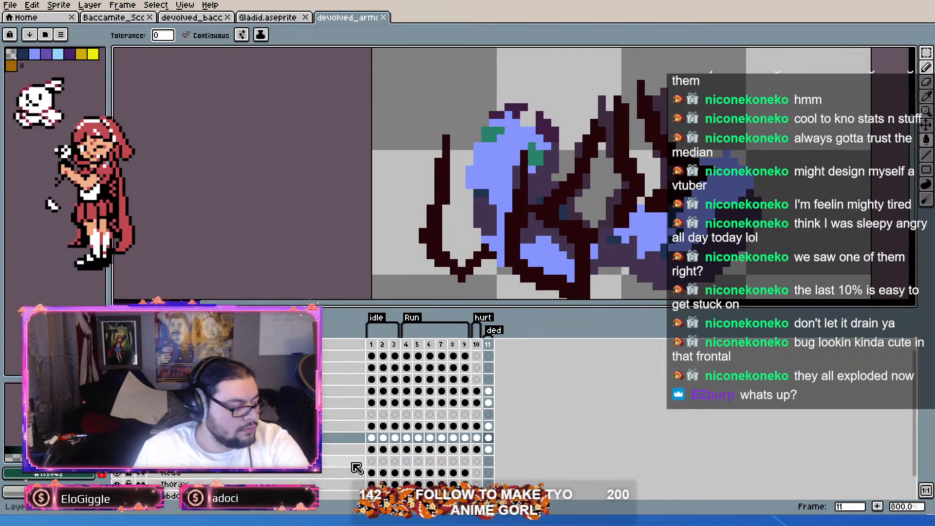
pyautogui.click(488, 426)
pyautogui.click(534, 161)
pyautogui.scroll(-3, 396, 359)
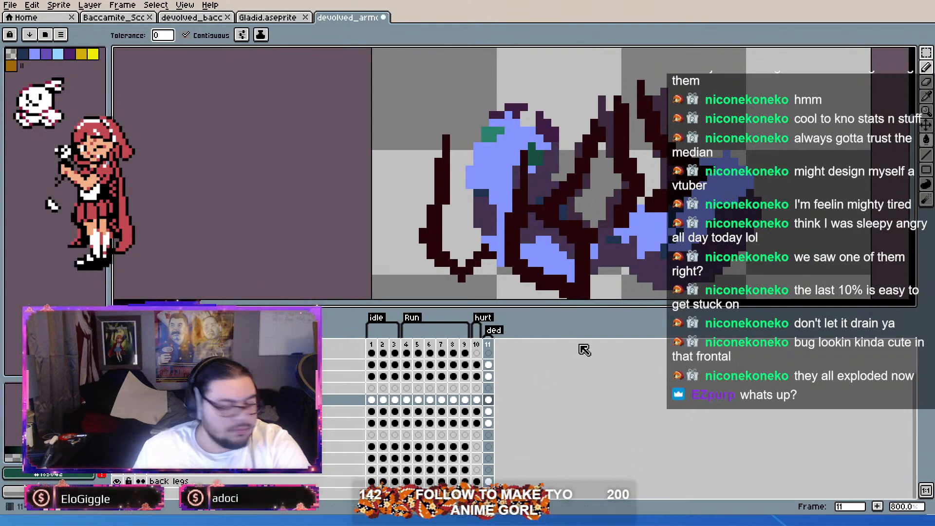
pyautogui.moveTo(505, 143); pyautogui.dragTo(499, 153)
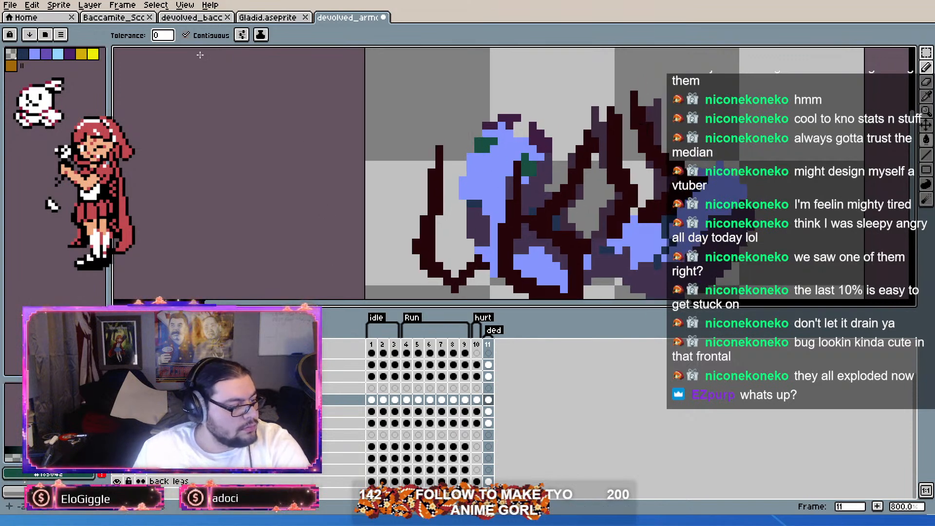
pyautogui.hotkey('ctrl', 's')
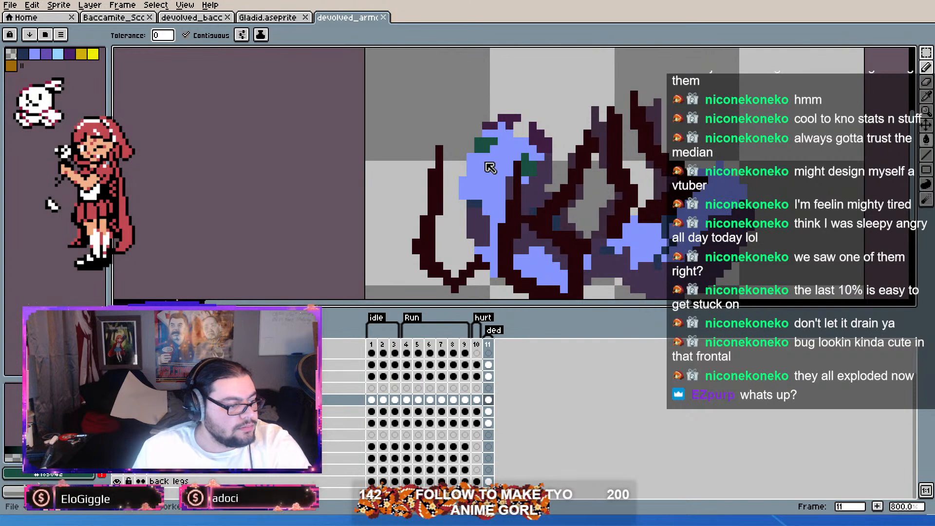
# Step: Open the Spidahli sprite at death frame 11, sample the eyes' yellow and set a darker yellow as the fill color
pyautogui.doubleClick(558, 141)
pyautogui.moveTo(527, 180); pyautogui.dragTo(525, 157)
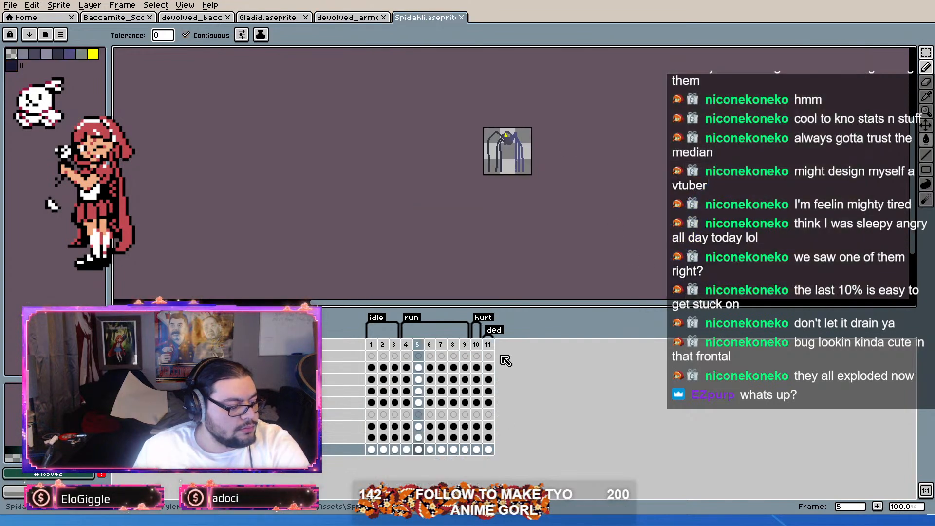
pyautogui.click(490, 345)
pyautogui.scroll(8, 487, 155)
pyautogui.click(549, 215)
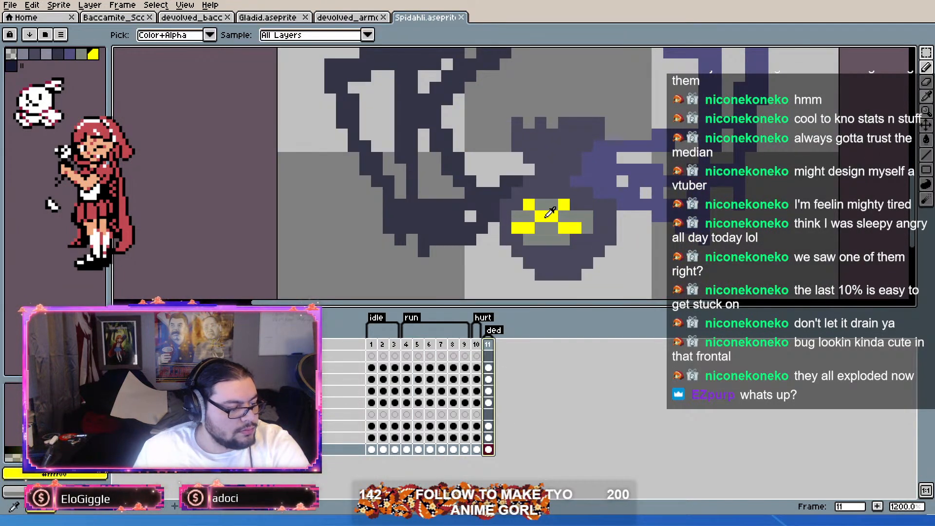
pyautogui.press('g')
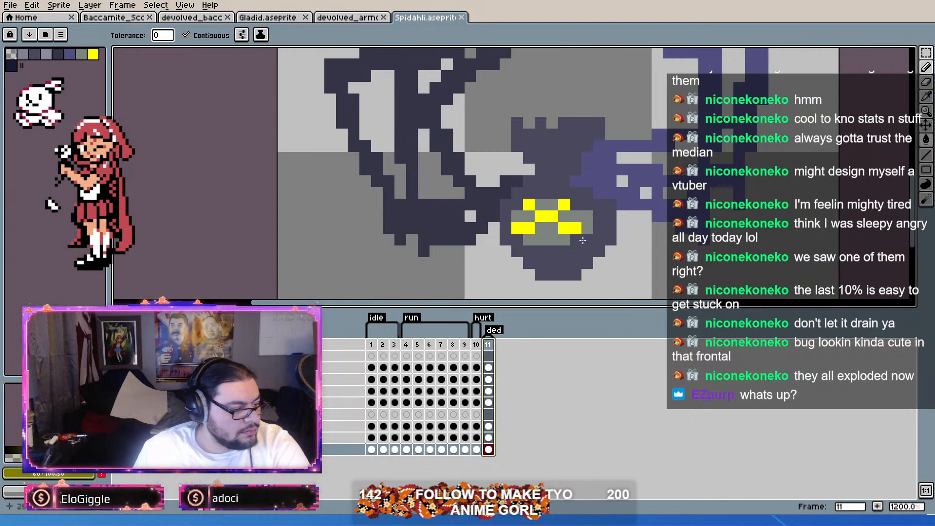
# Step: Fill all yellow eye pixels on the spider's death frame with the dark yellow on their own layer and save the sprite
pyautogui.click(536, 215)
pyautogui.hotkey('ctrl', 'z')
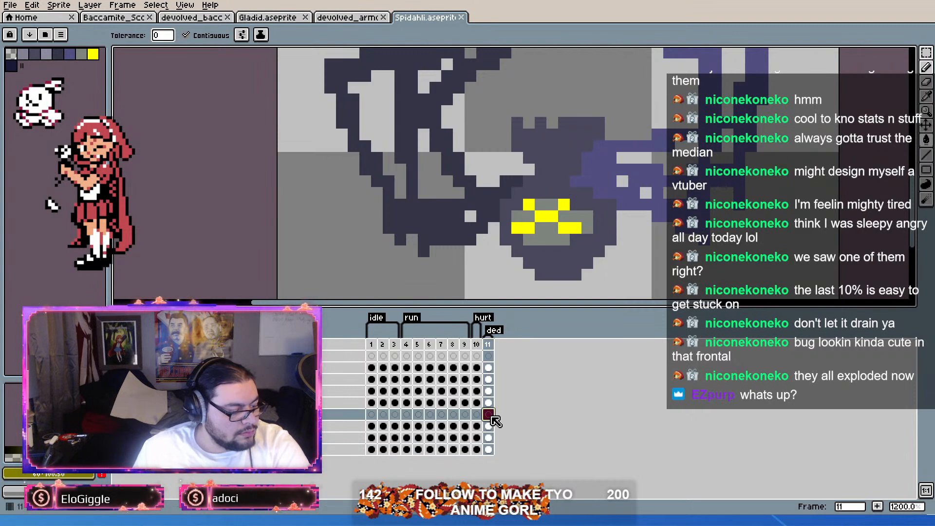
pyautogui.click(488, 403)
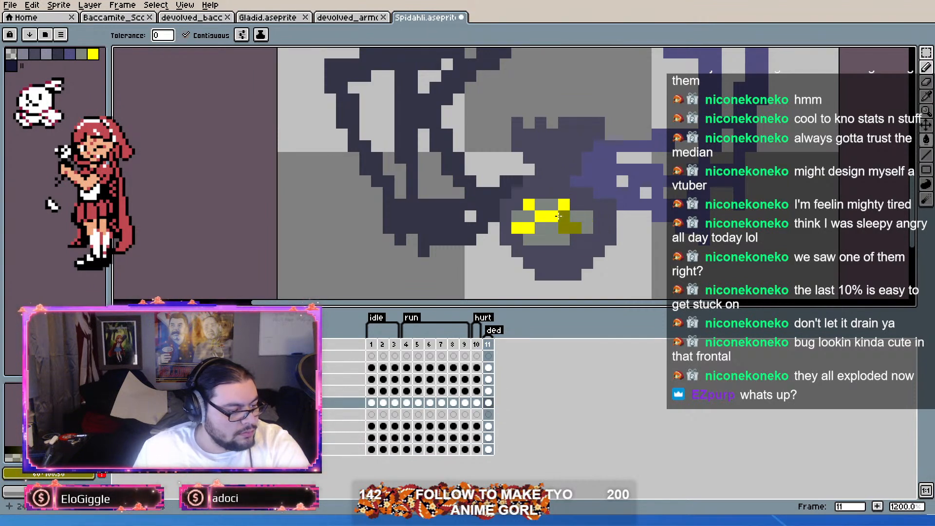
pyautogui.click(555, 218)
pyautogui.click(566, 203)
pyautogui.click(520, 228)
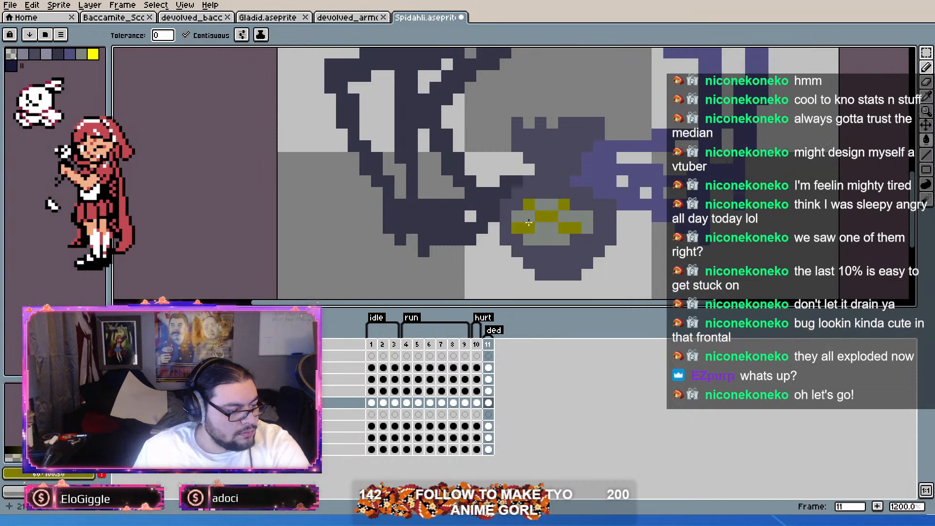
pyautogui.scroll(-4, 600, 175)
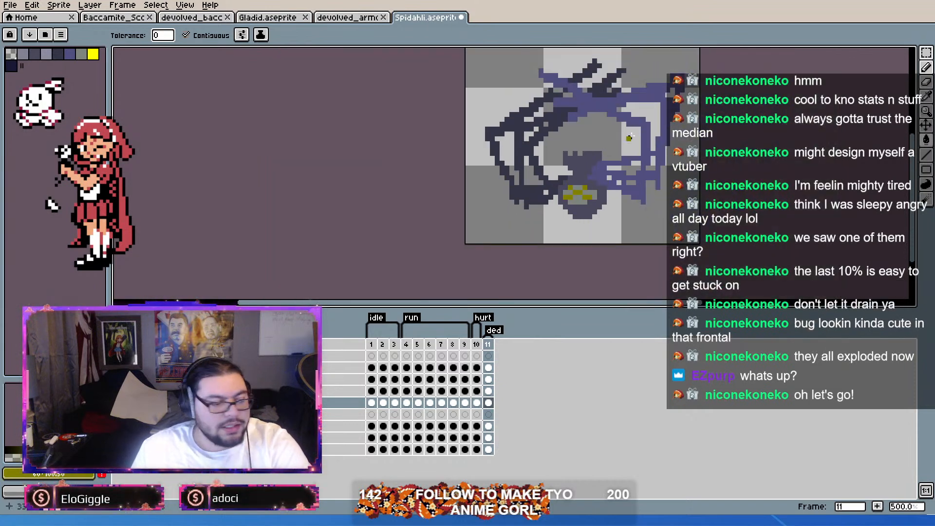
pyautogui.moveTo(638, 129); pyautogui.dragTo(600, 146)
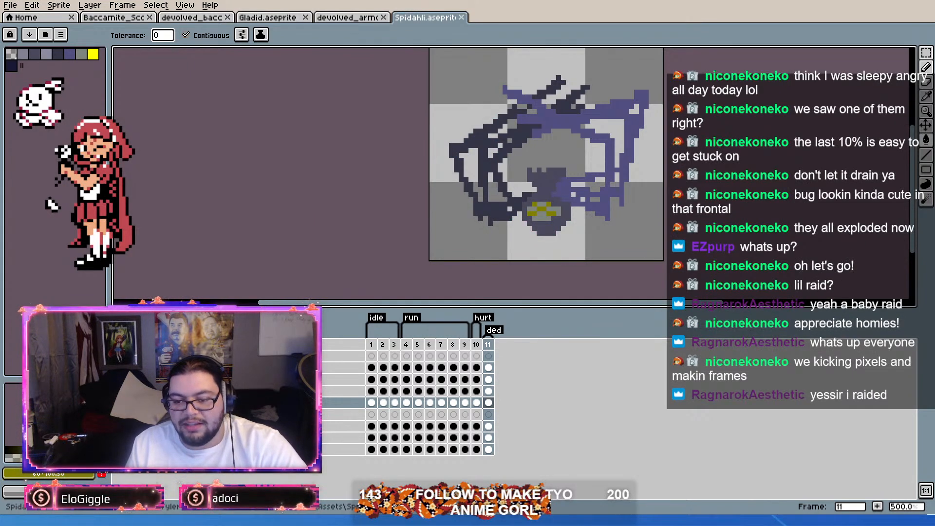
# Step: Refill the spider's eye pixels on frame 11 with a slightly lighter, more muted yellow and save the sprite
pyautogui.scroll(3, 589, 222)
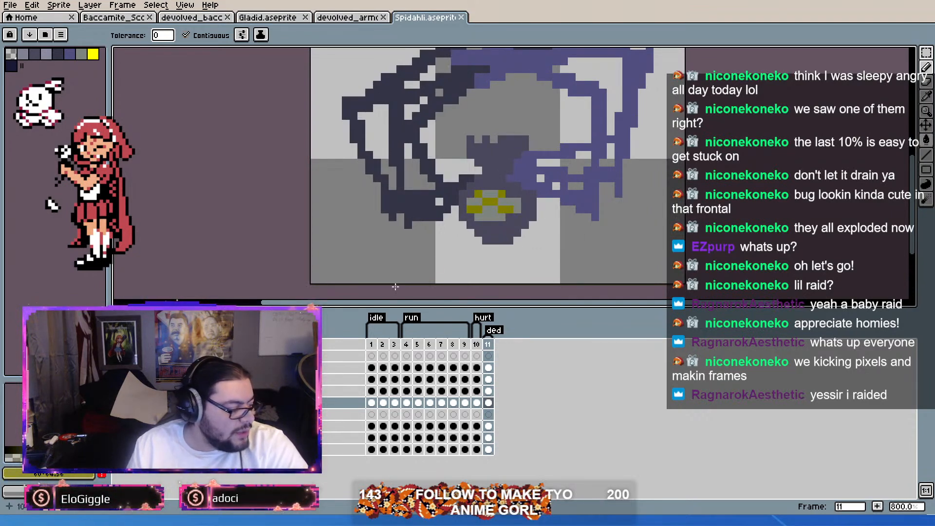
pyautogui.scroll(1, 499, 193)
pyautogui.click(500, 193)
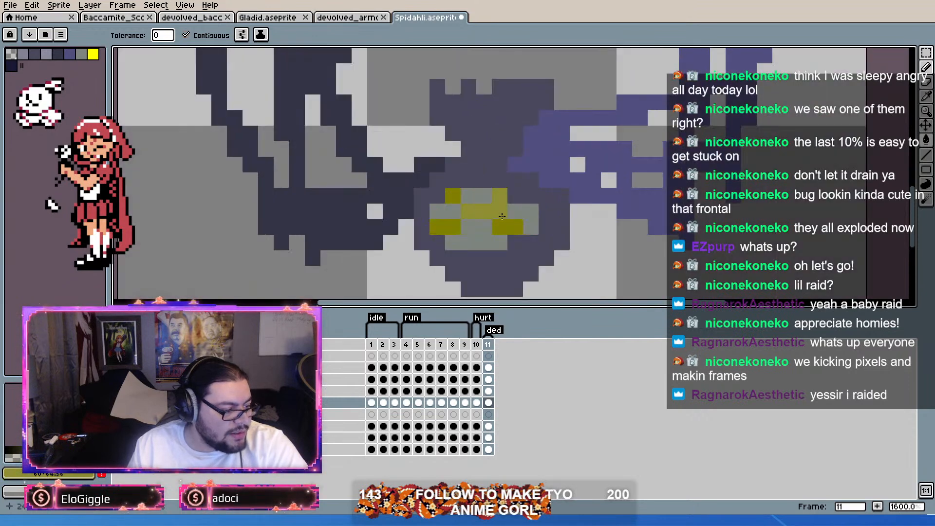
pyautogui.moveTo(500, 226); pyautogui.dragTo(515, 226)
pyautogui.moveTo(438, 226); pyautogui.dragTo(453, 226)
pyautogui.click(453, 196)
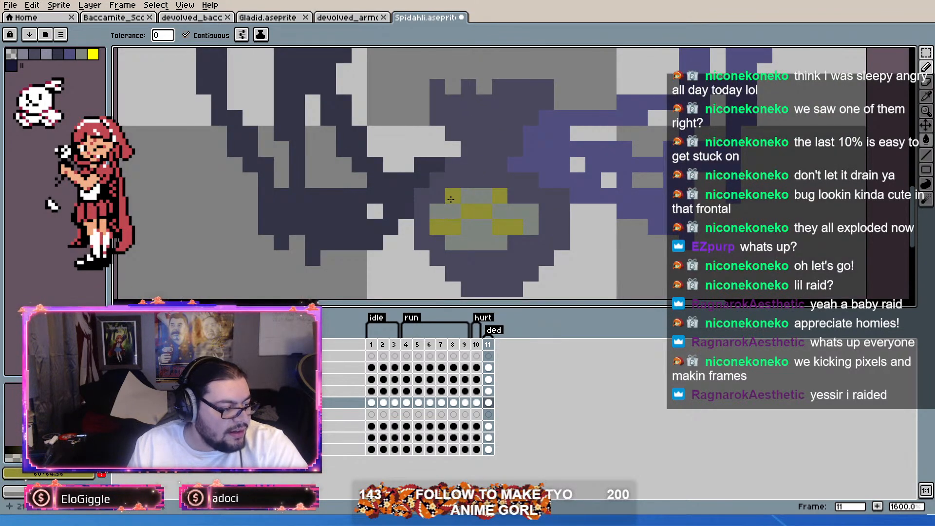
pyautogui.scroll(-5, 523, 195)
pyautogui.hotkey('ctrl', 's')
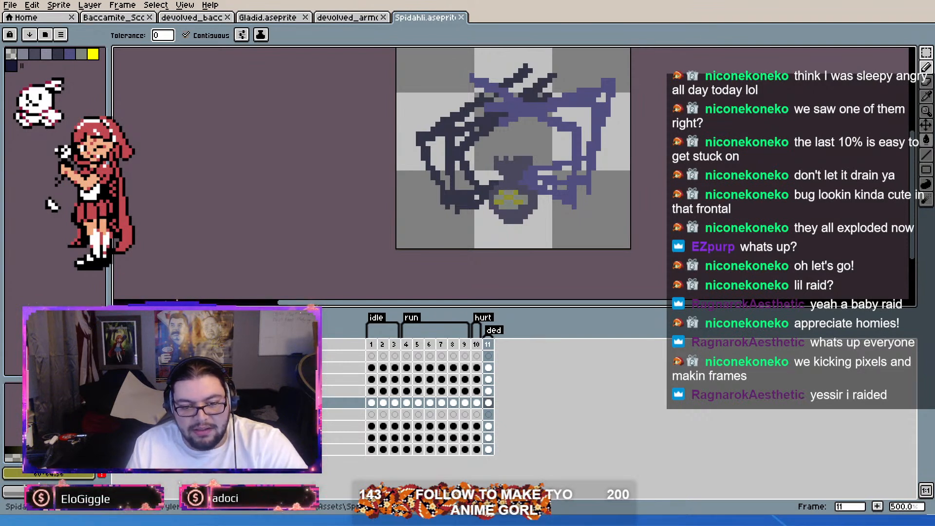
# Step: Switch to the Godot editor and examine the lit sprites in the TestShader scene
pyautogui.hotkey('alt', 'Tab')
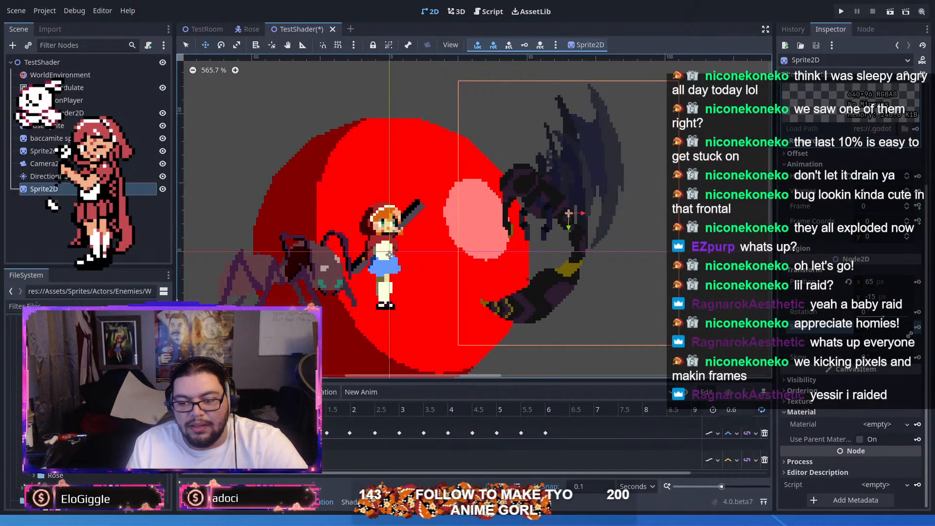
pyautogui.moveTo(445, 222); pyautogui.dragTo(500, 228)
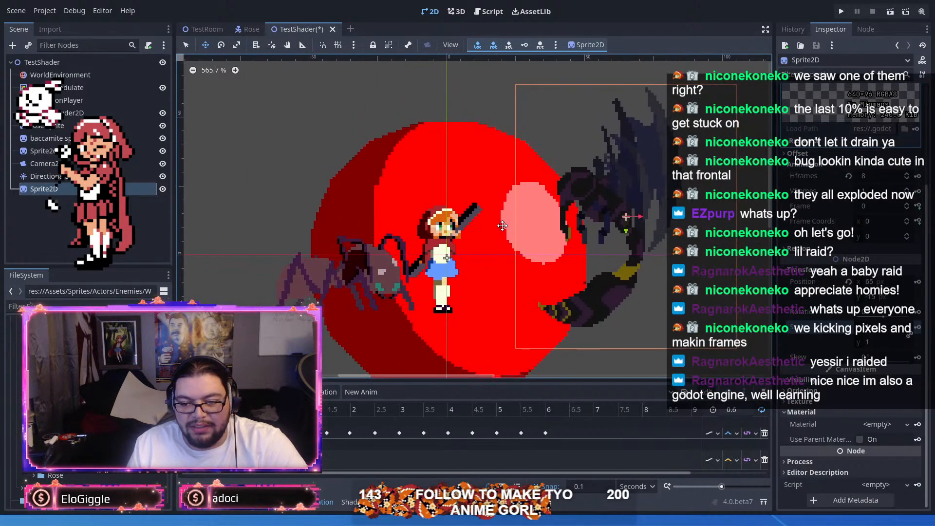
pyautogui.scroll(-1, 500, 227)
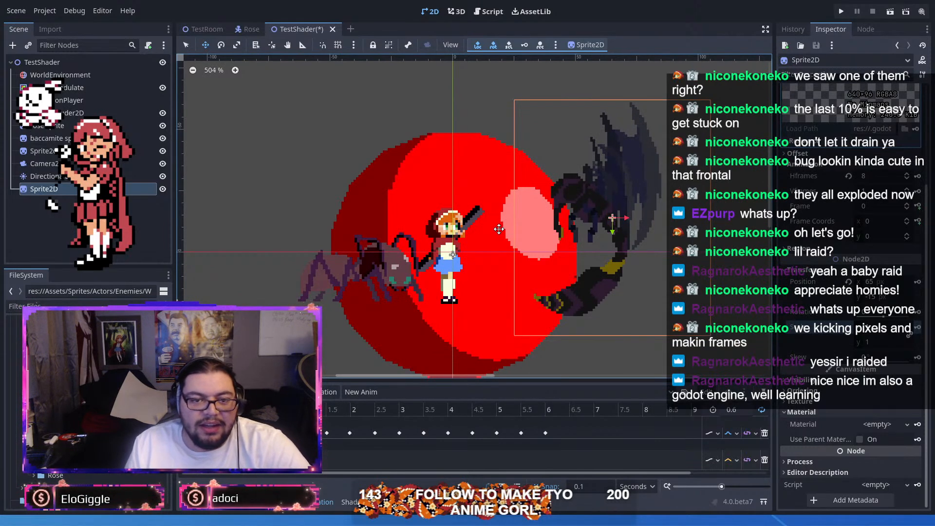
pyautogui.moveTo(528, 225); pyautogui.dragTo(507, 212)
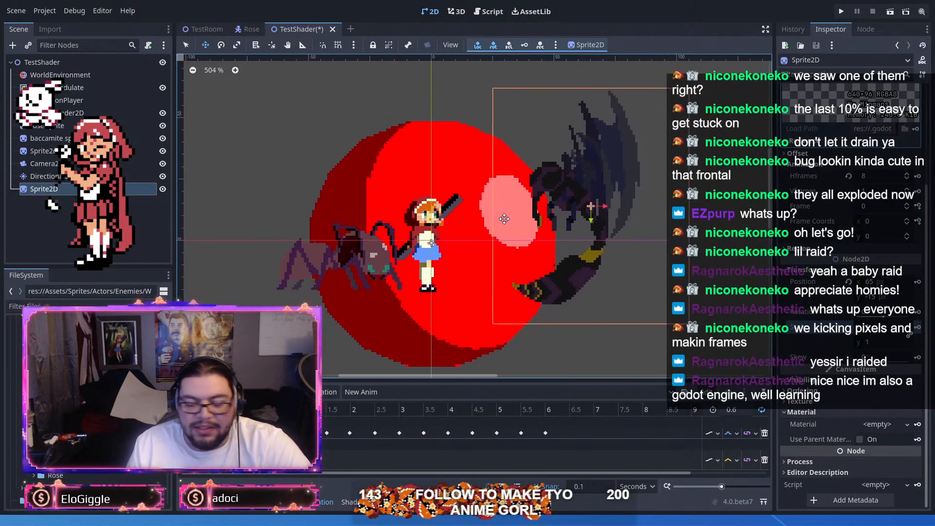
pyautogui.scroll(-1, 505, 219)
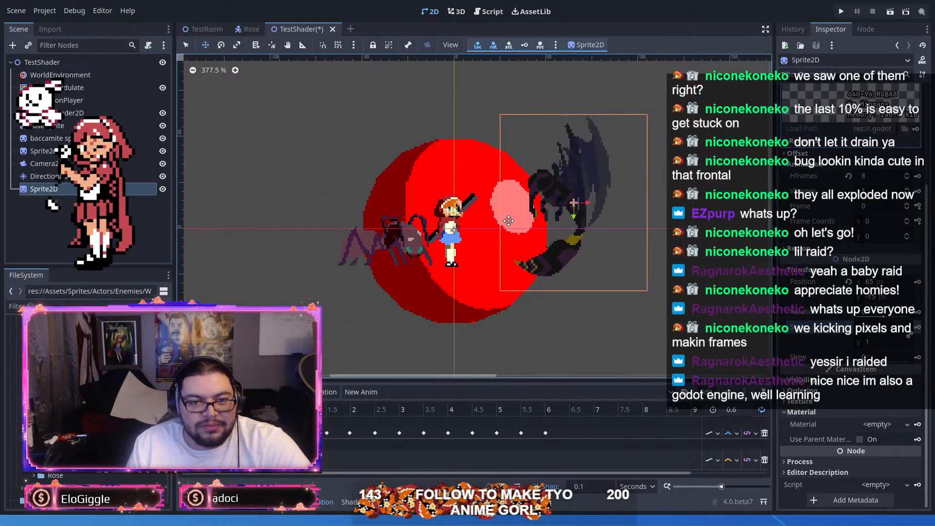
pyautogui.moveTo(480, 198); pyautogui.dragTo(499, 242)
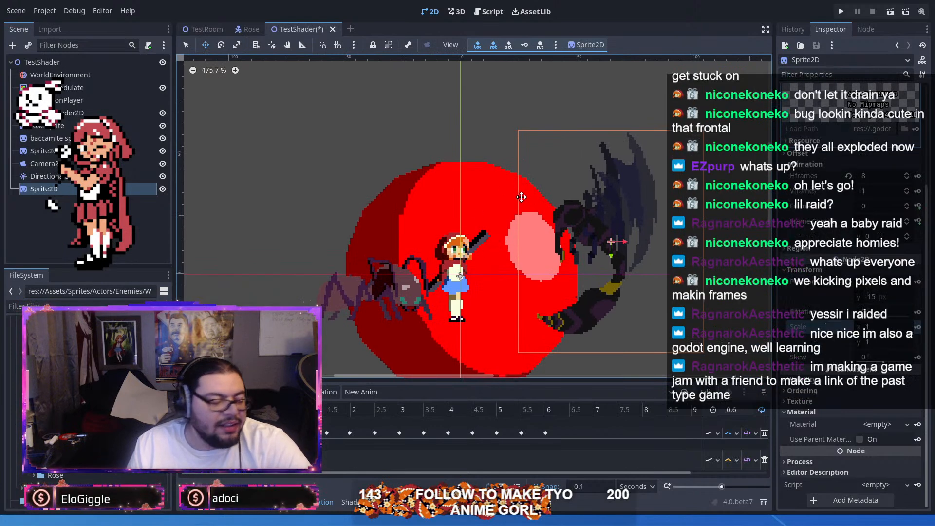
# Step: Try to rotate the winged scorpion's Sprite2D in the TestShader scene and undo the rotation
pyautogui.click(222, 45)
pyautogui.moveTo(546, 155); pyautogui.dragTo(539, 136)
pyautogui.moveTo(681, 178)
pyautogui.mouseDown()
pyautogui.moveTo(656, 140)
pyautogui.moveTo(686, 168)
pyautogui.mouseUp()
pyautogui.hotkey('ctrl', 'z')
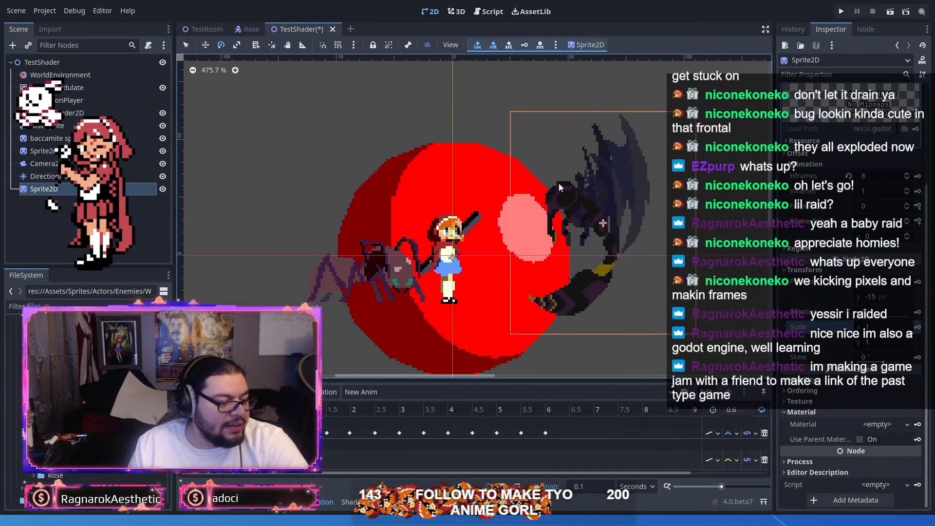
# Step: Rotate the scene's DirectionalLight2D to change the direction of the shading on the sprites
pyautogui.click(53, 176)
pyautogui.moveTo(516, 122); pyautogui.dragTo(563, 127)
pyautogui.scroll(-1, 573, 136)
pyautogui.moveTo(564, 128); pyautogui.dragTo(536, 178)
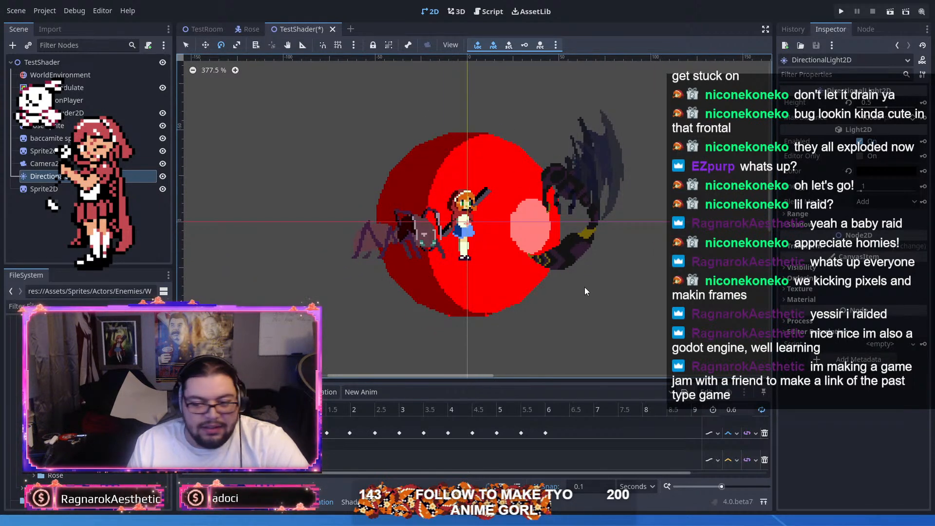
# Step: Rotate the DirectionalLight2D further until the highlight sits near the top of the red ball, and run the project
pyautogui.moveTo(563, 149); pyautogui.dragTo(612, 120)
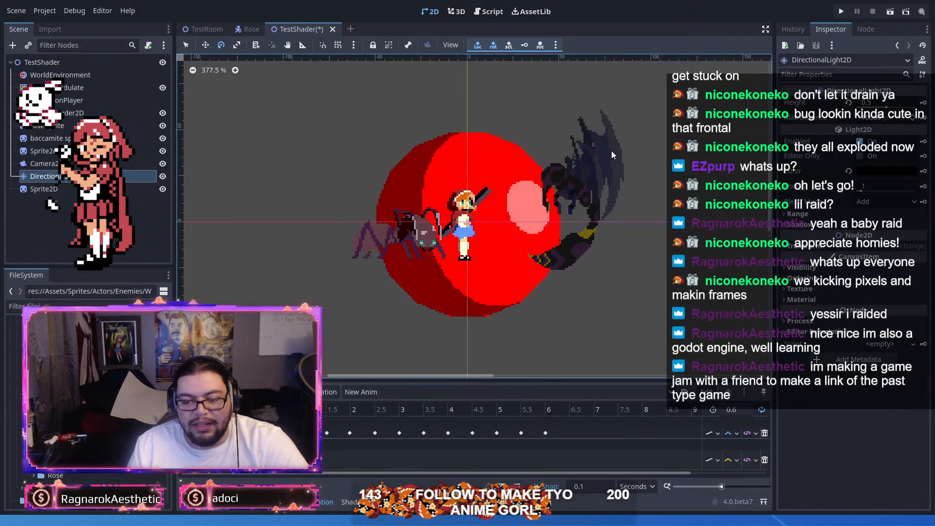
pyautogui.moveTo(560, 102); pyautogui.dragTo(638, 164)
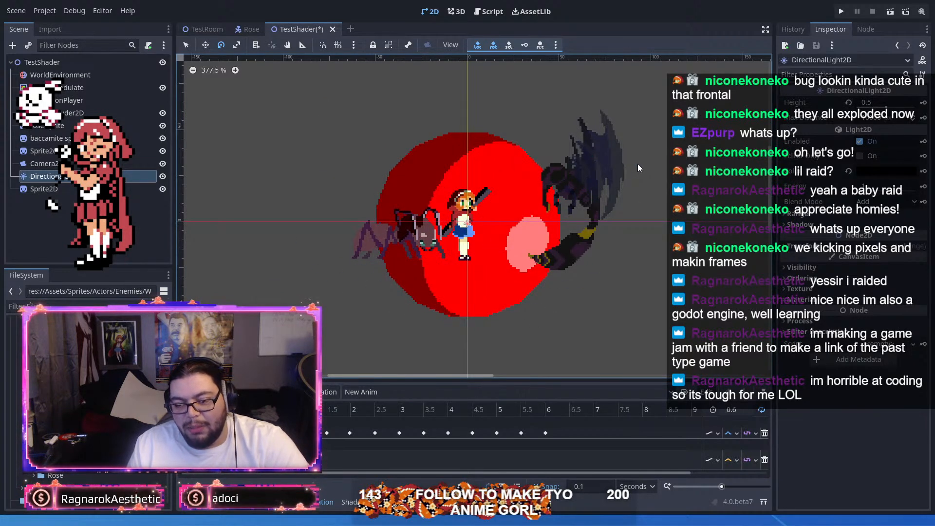
pyautogui.moveTo(599, 200); pyautogui.dragTo(596, 97)
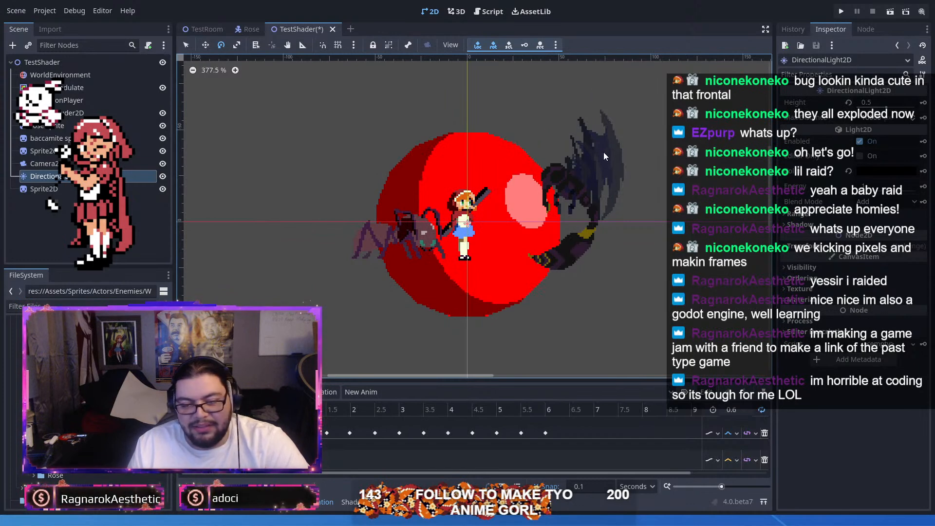
pyautogui.moveTo(604, 151)
pyautogui.mouseDown()
pyautogui.moveTo(603, 192)
pyautogui.moveTo(569, 107)
pyautogui.moveTo(600, 149)
pyautogui.mouseUp()
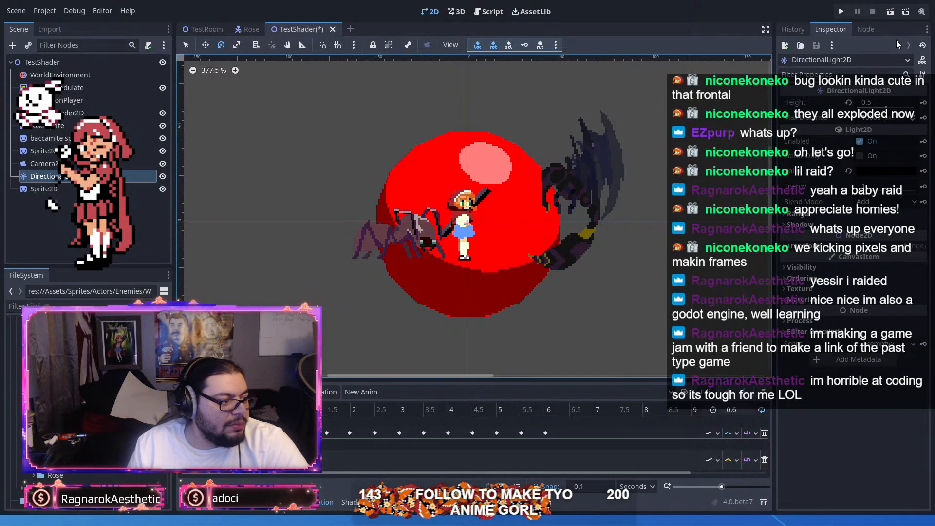
pyautogui.moveTo(598, 160); pyautogui.dragTo(633, 37)
pyautogui.click(844, 12)
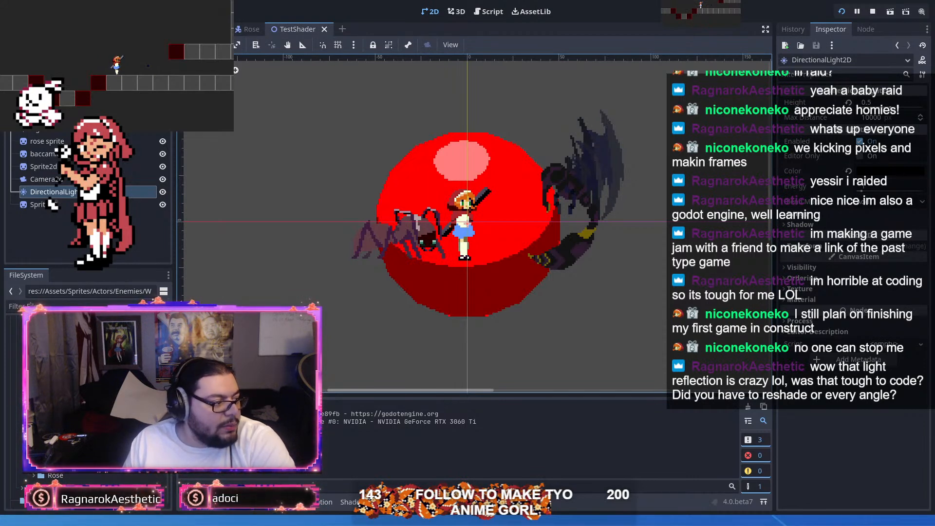
# Step: Inspect the texture of the winged scorpion's Sprite2D and the diffuse and specular textures of the rose sprite
pyautogui.click(63, 204)
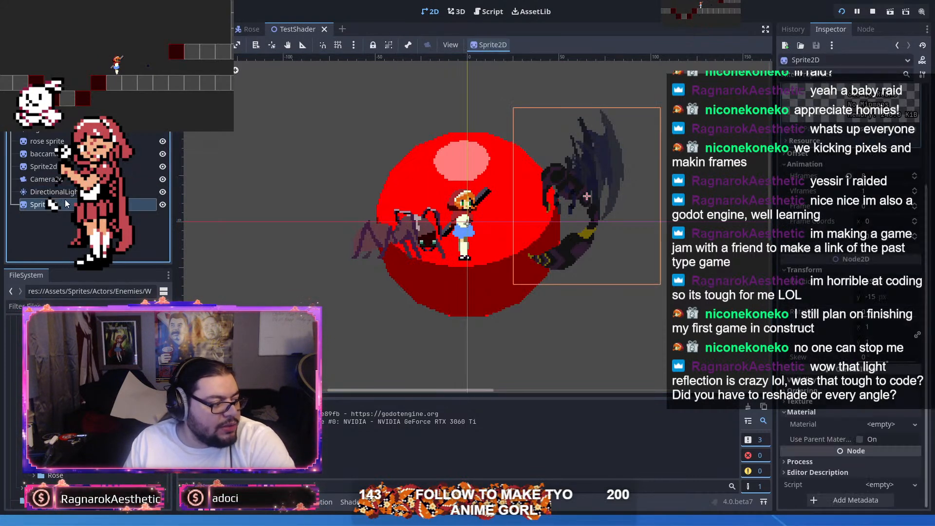
pyautogui.click(815, 116)
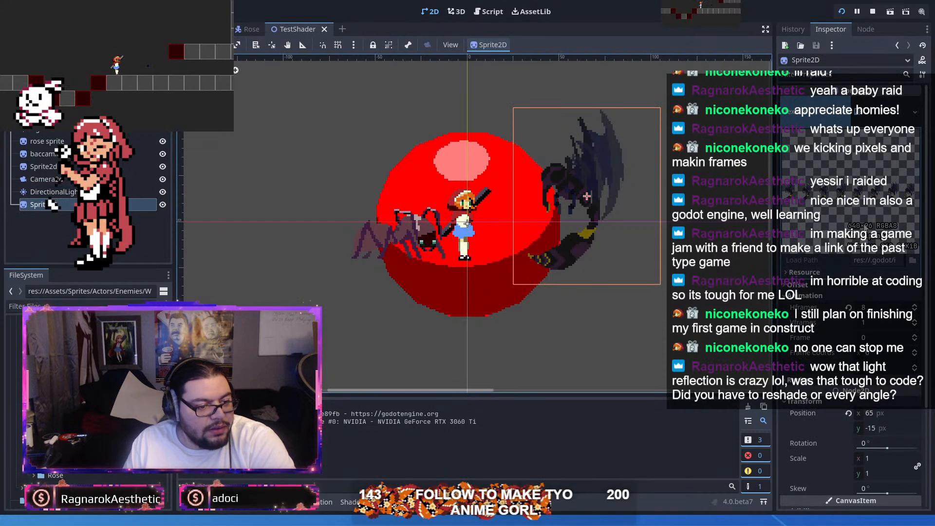
pyautogui.click(45, 141)
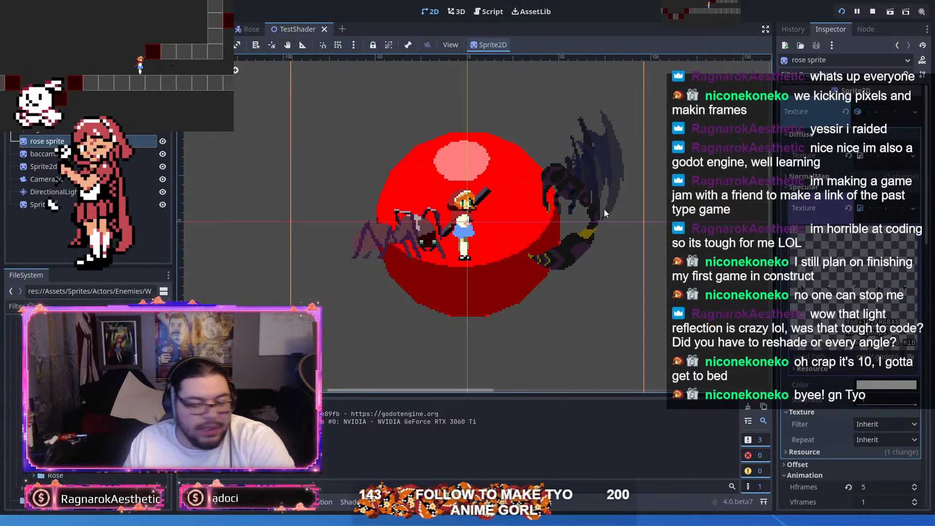
pyautogui.moveTo(605, 211); pyautogui.dragTo(592, 226)
pyautogui.scroll(2, 511, 238)
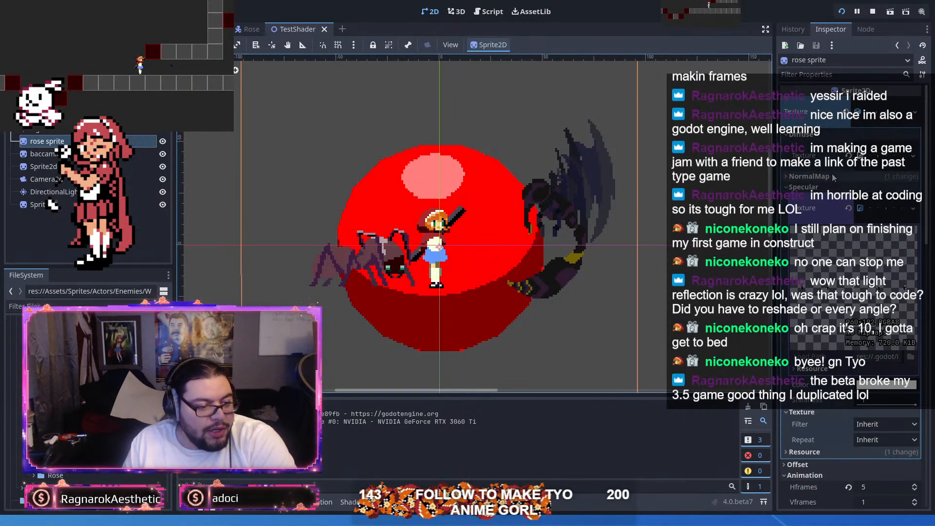
# Step: Open the shader of the rose sprite's ShaderMaterial and examine its uniforms and fragment function
pyautogui.scroll(-5, 832, 182)
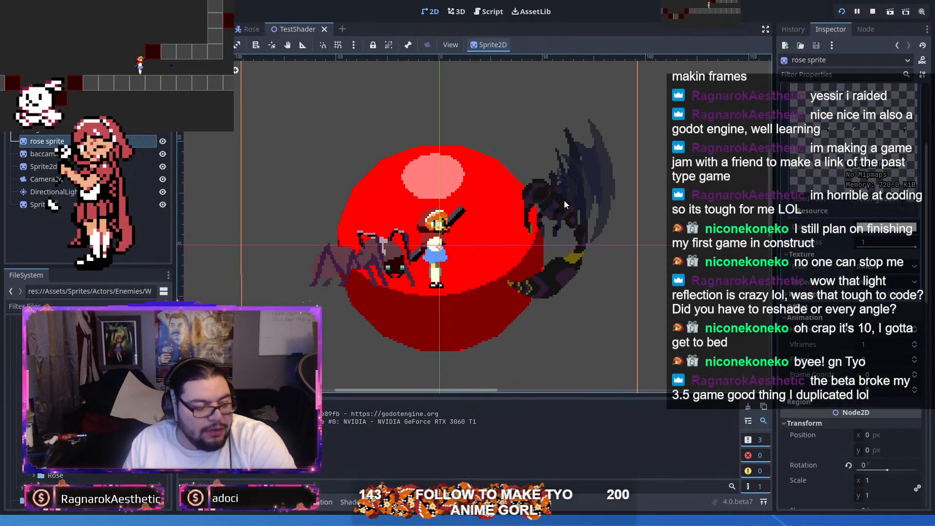
pyautogui.scroll(-6, 862, 283)
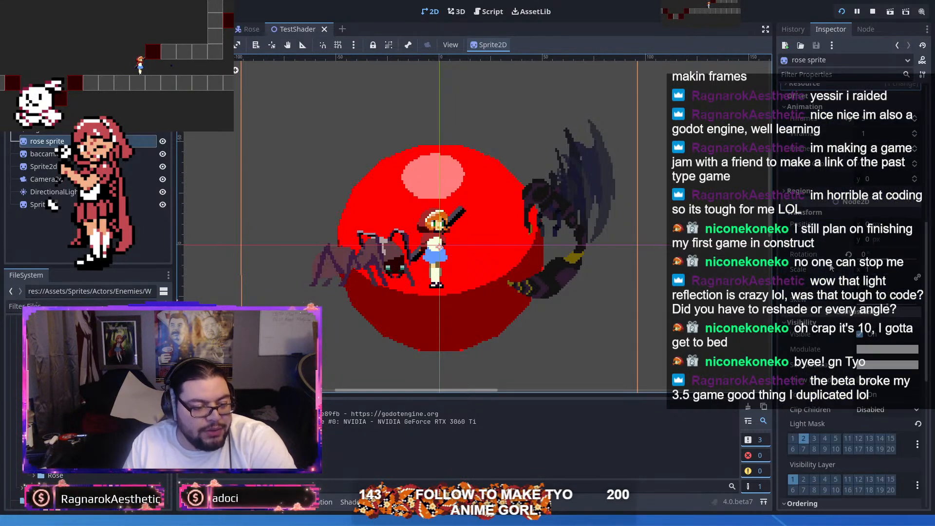
pyautogui.scroll(-10, 830, 266)
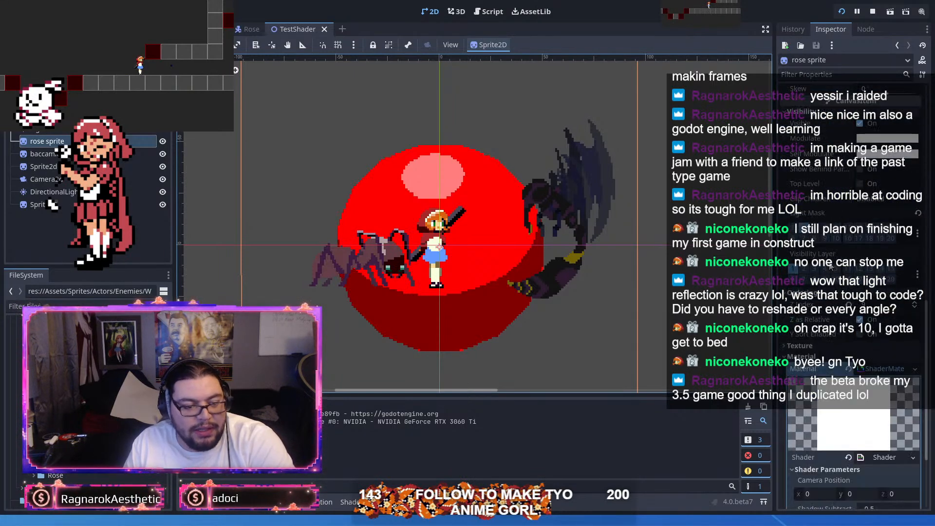
pyautogui.click(899, 336)
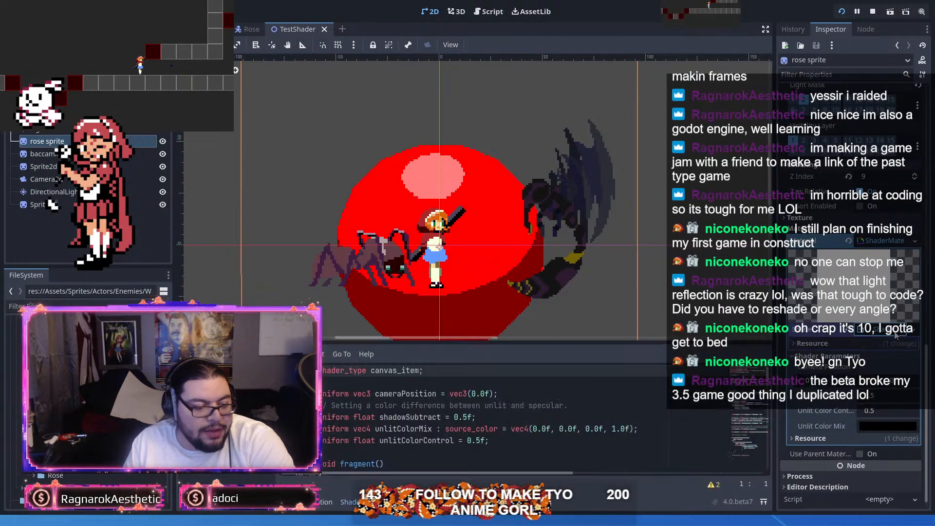
pyautogui.scroll(-1, 487, 196)
pyautogui.scroll(-12, 477, 408)
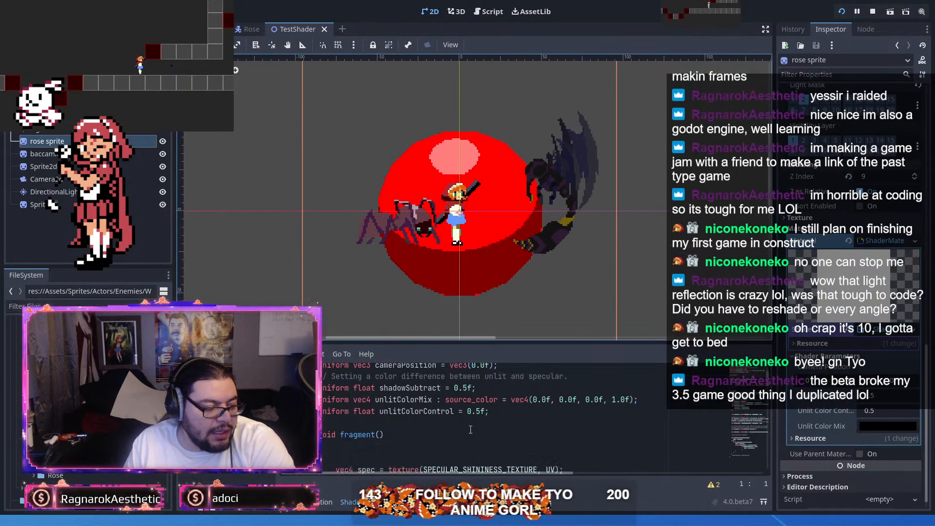
pyautogui.scroll(12, 477, 409)
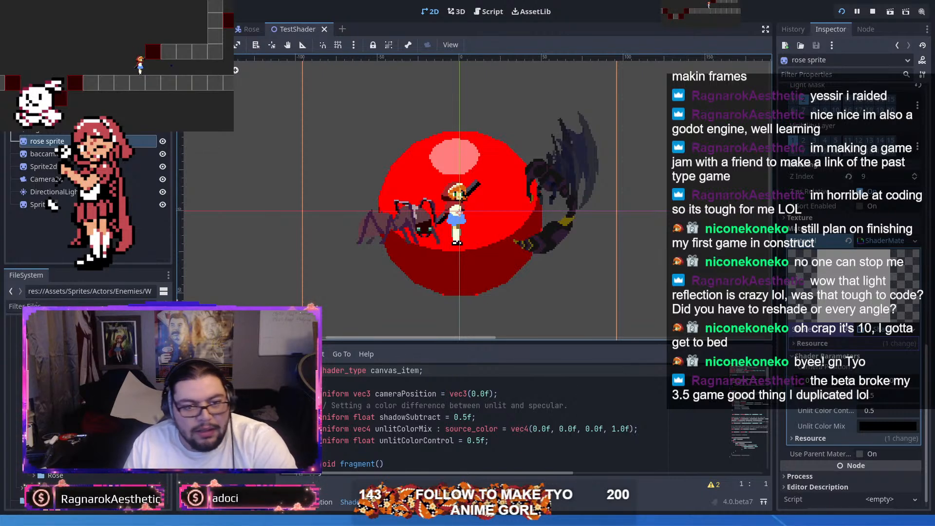
pyautogui.scroll(-10, 658, 412)
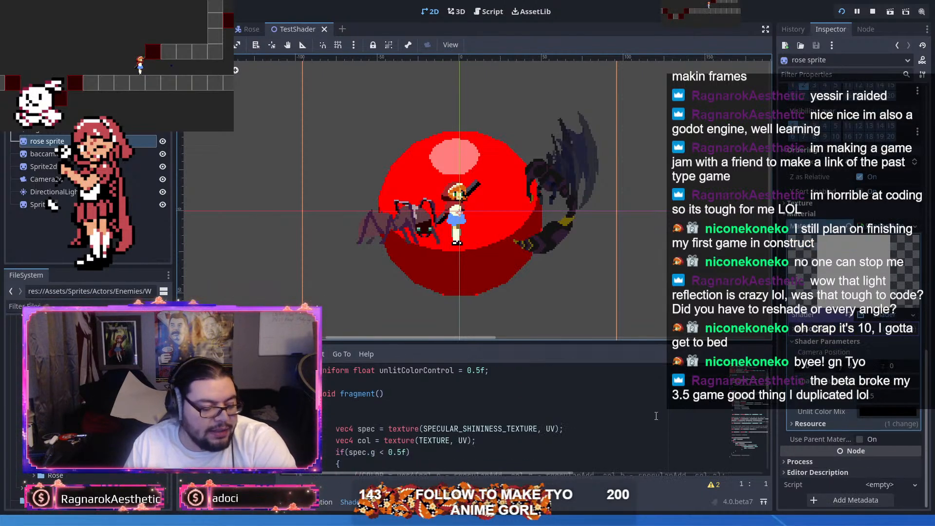
pyautogui.scroll(10, 658, 412)
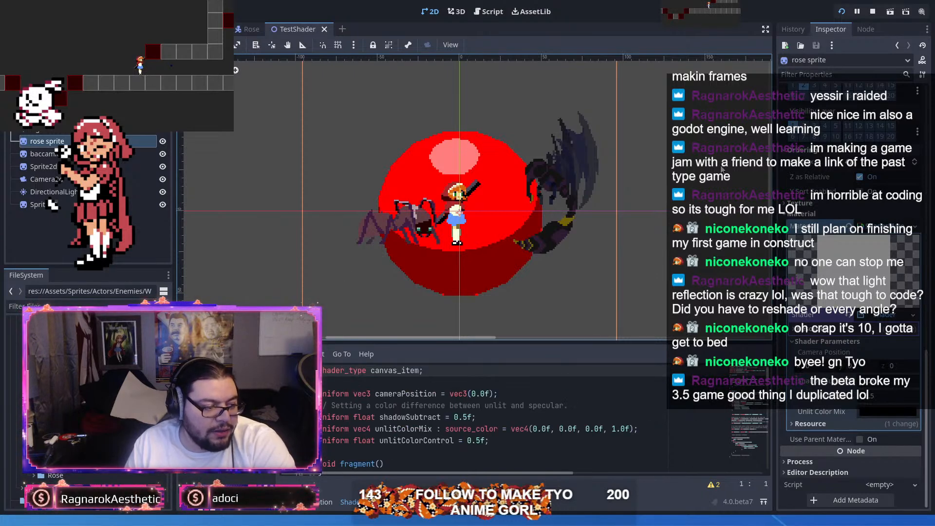
# Step: Try a slight rotation of the rose sprite, restore its orientation and save the TestShader scene
pyautogui.moveTo(718, 174)
pyautogui.mouseDown()
pyautogui.moveTo(720, 219)
pyautogui.moveTo(719, 170)
pyautogui.mouseUp()
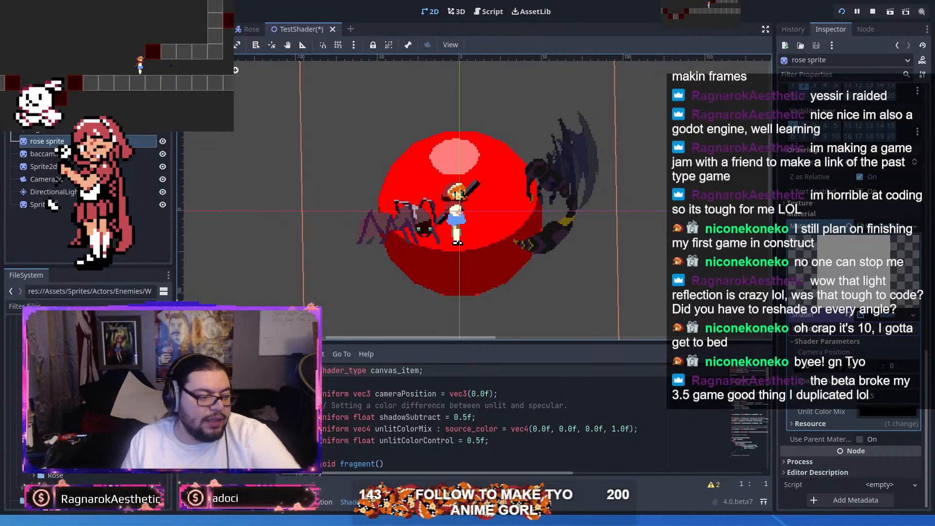
pyautogui.hotkey('ctrl', 's')
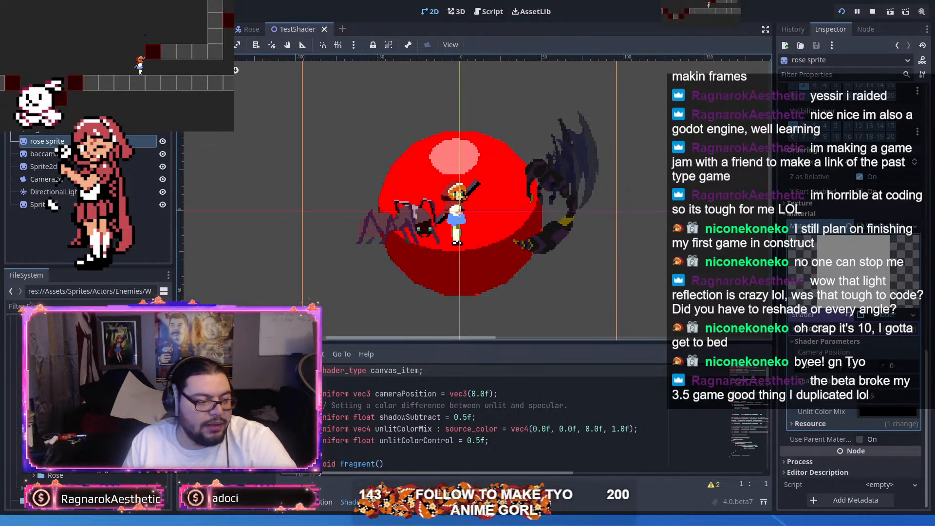
# Step: Enlarge the running game window and test the character's running, turning and jumping in the test room
pyautogui.press('super+Up')
pyautogui.press('Left')
pyautogui.press('Right')
pyautogui.press('space')
pyautogui.press('Left')
pyautogui.press('space')
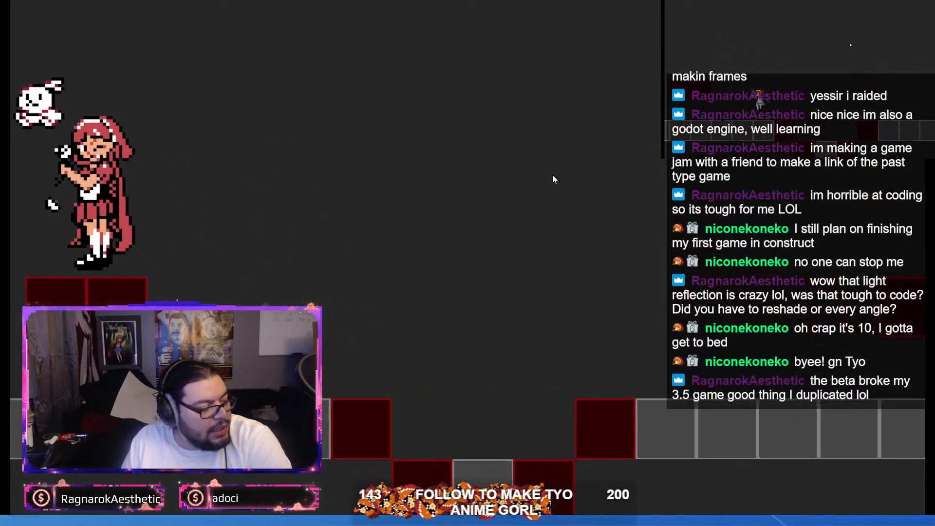
pyautogui.press('space')
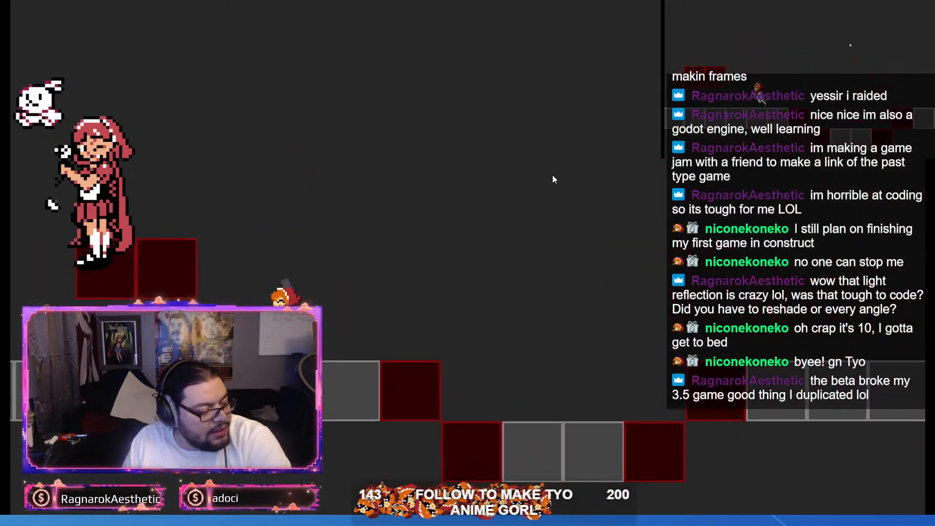
pyautogui.press('Right')
pyautogui.press('Left')
pyautogui.press('Right')
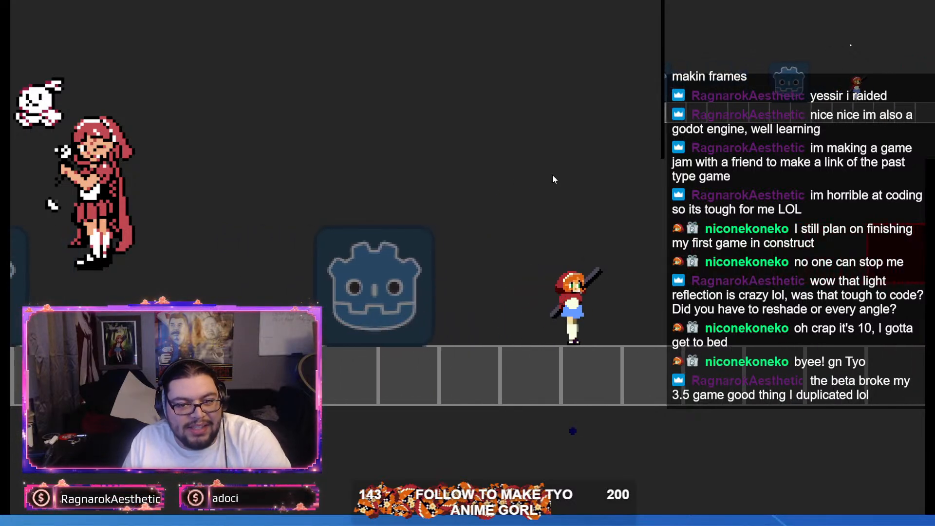
# Step: Test the character's look-up, crawling and direction changes while moving along the flat floor
pyautogui.press('Right')
pyautogui.press('Left')
pyautogui.press('Up')
pyautogui.press('Down')
pyautogui.press('Left')
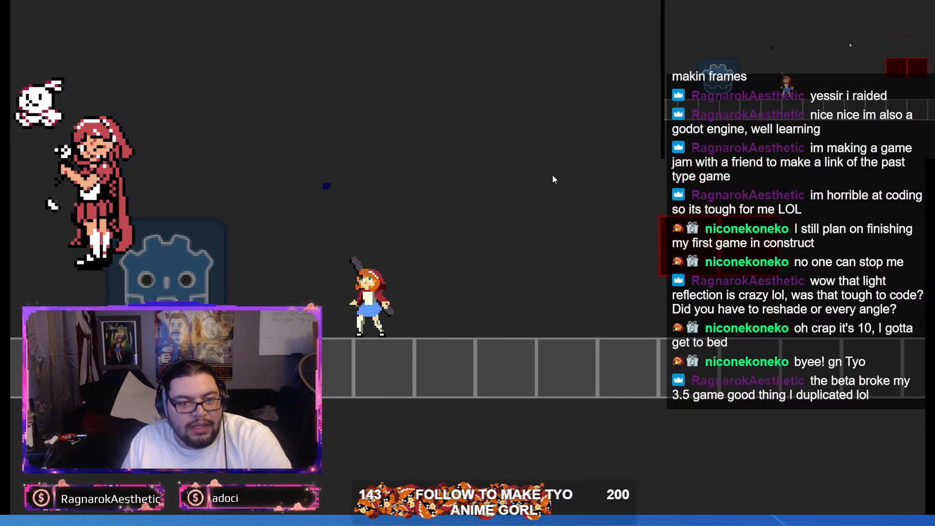
pyautogui.press('Right')
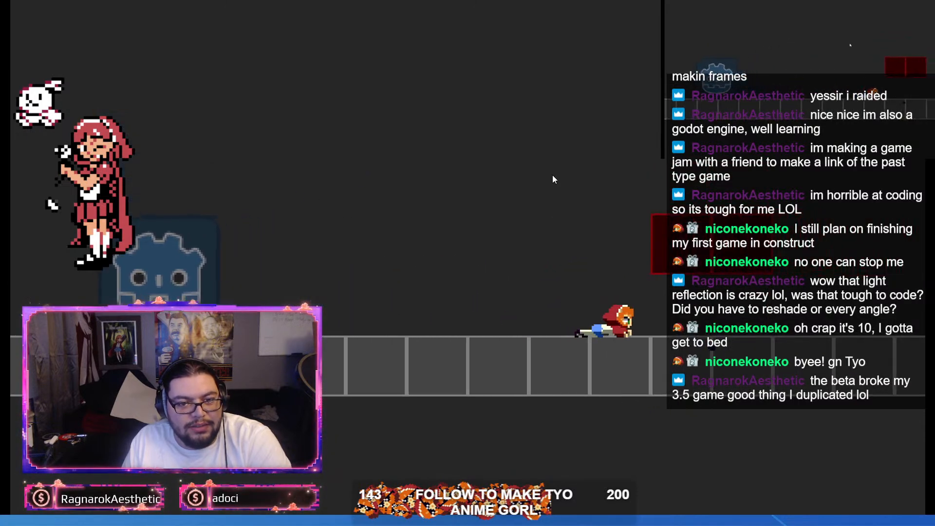
pyautogui.press('Right')
pyautogui.press('Right')
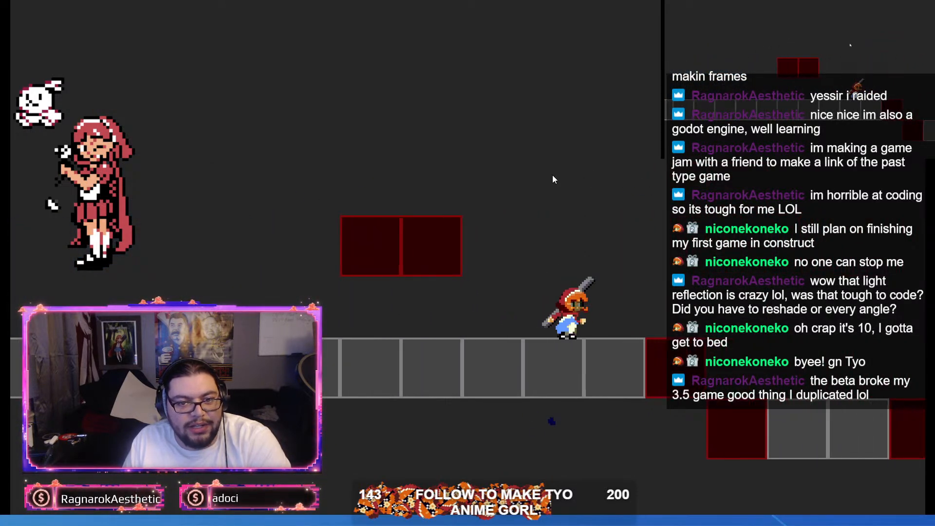
pyautogui.press('Left')
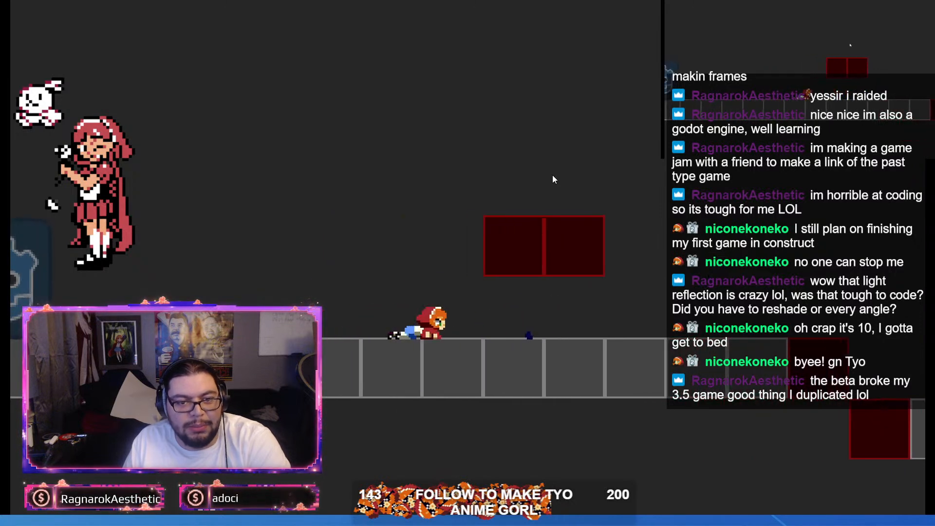
pyautogui.press('Left')
pyautogui.press('Right')
pyautogui.press('Left')
pyautogui.press('Right')
# Step: Test the character's jumps over the gaps and wall jumps up the shaft between the block columns
pyautogui.press('space')
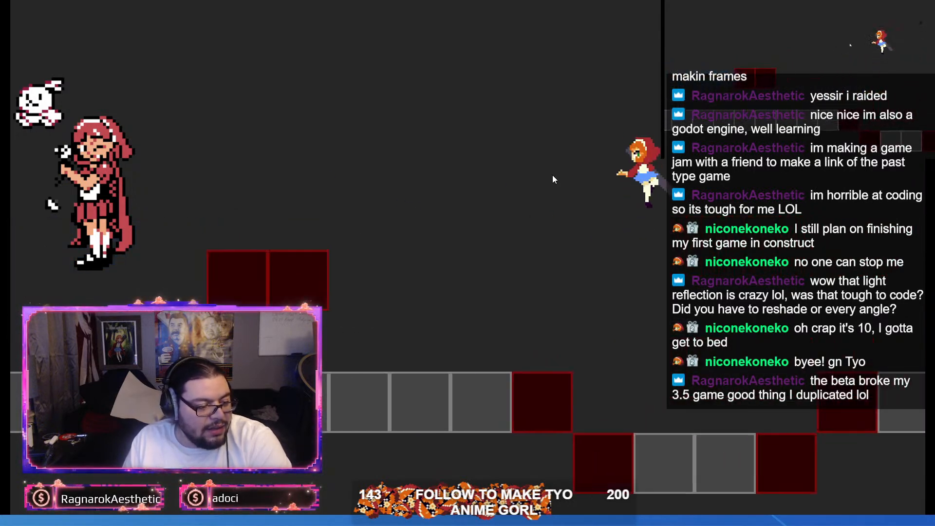
pyautogui.press('space')
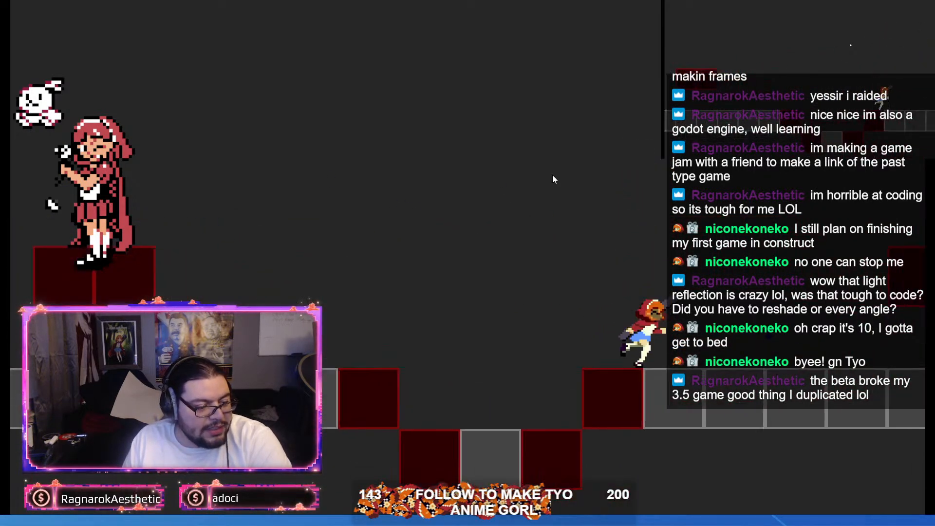
pyautogui.press('Down')
pyautogui.press('space')
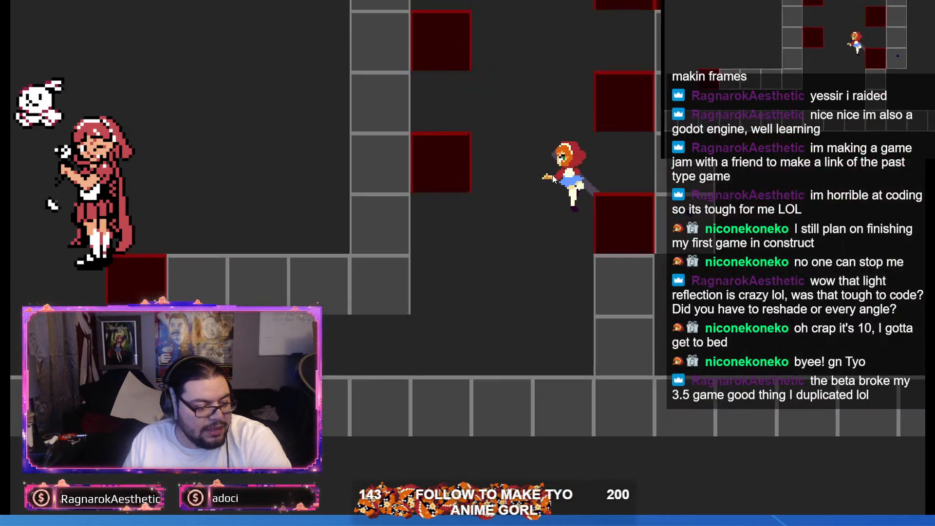
pyautogui.press('space')
pyautogui.press('space')
pyautogui.press('space')
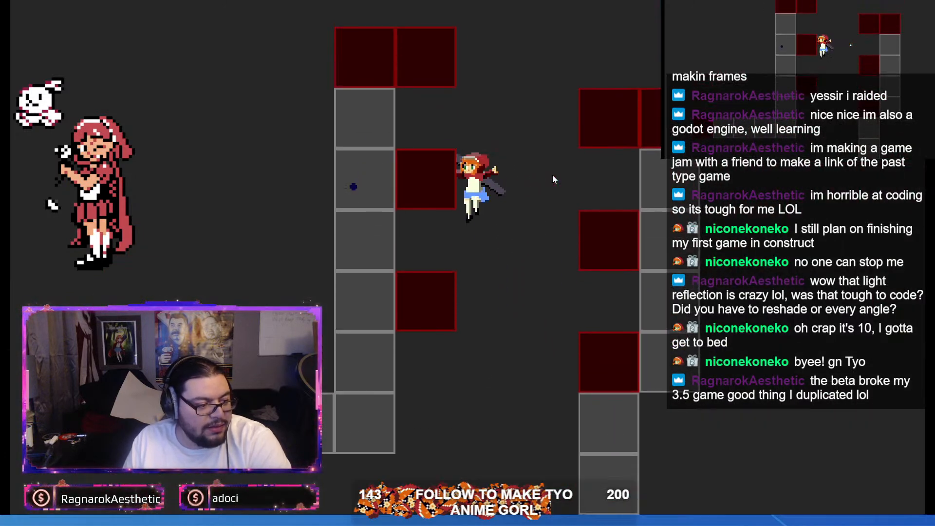
pyautogui.press('space')
pyautogui.press('space')
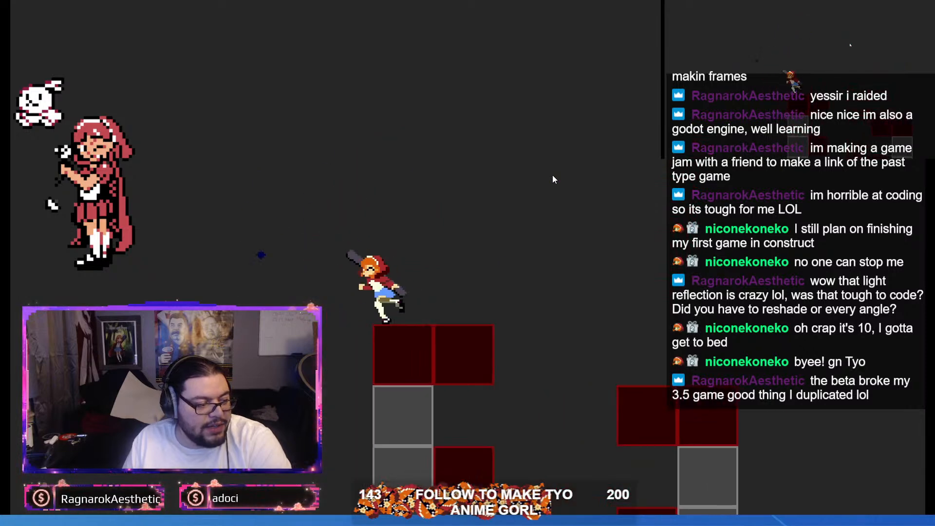
pyautogui.press('space')
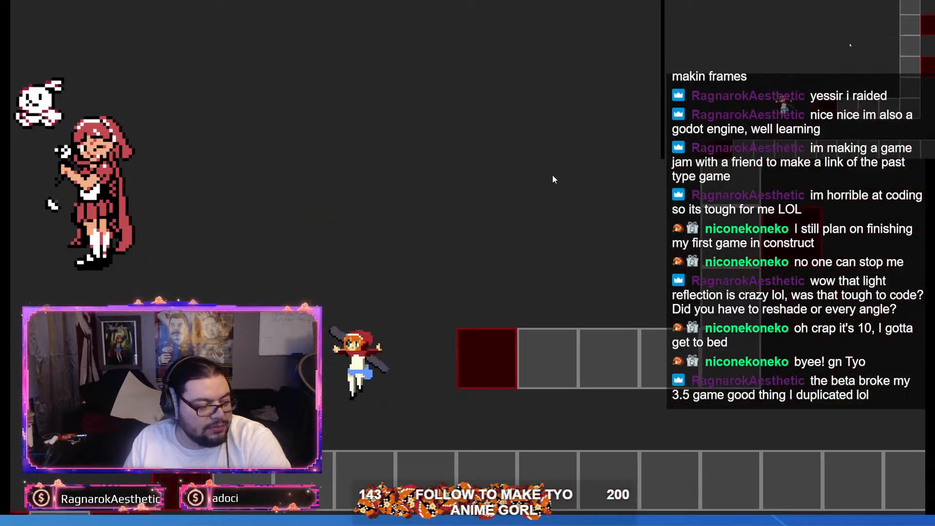
pyautogui.press('space')
pyautogui.press('space')
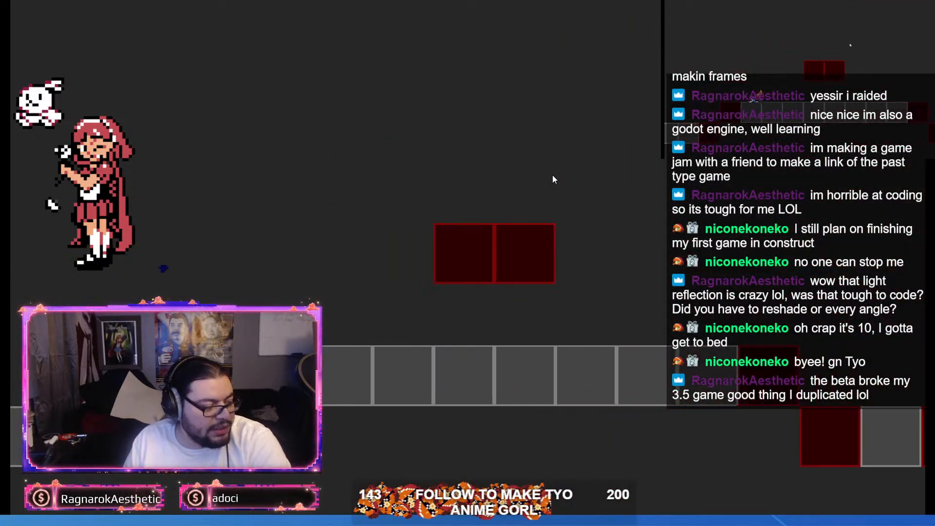
pyautogui.press('space')
# Step: Test the character's repeated weapon attacks in both directions and finish with a low crawl along the floor
pyautogui.press('x')
pyautogui.press('x')
pyautogui.press('x')
pyautogui.press('x')
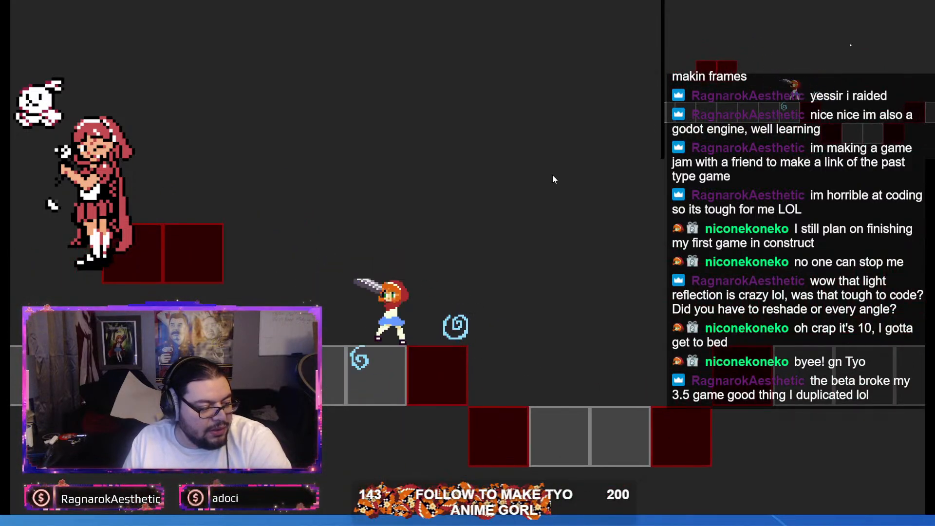
pyautogui.press('Left')
pyautogui.press('x')
pyautogui.press('x')
pyautogui.press('Down')
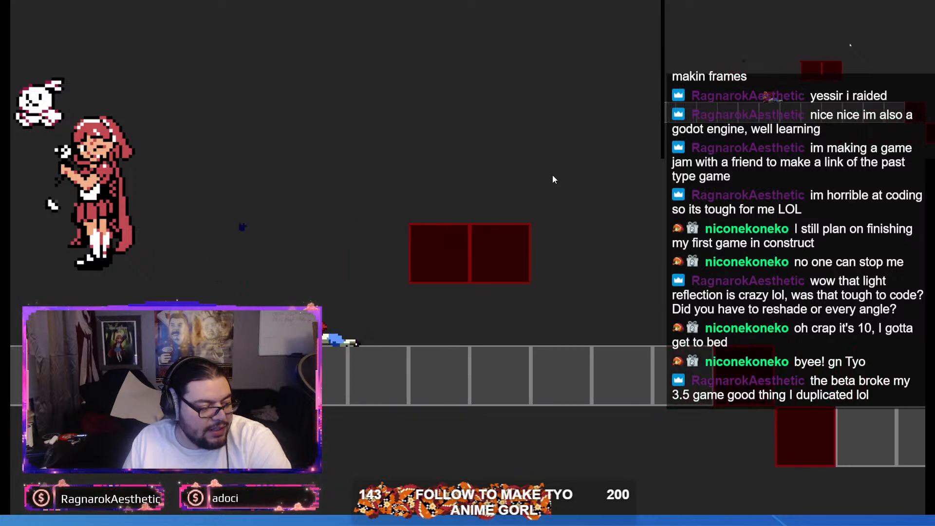
# Step: Test the character's jumps combined with weapon attacks while moving left and right along the grey floor
pyautogui.press('Left')
pyautogui.press('space')
pyautogui.press('x')
pyautogui.press('Right')
pyautogui.press('space')
pyautogui.press('space')
pyautogui.press('x')
# Step: Test the character's attacks and rapid direction changes while running between the Godot icon blocks
pyautogui.press('space')
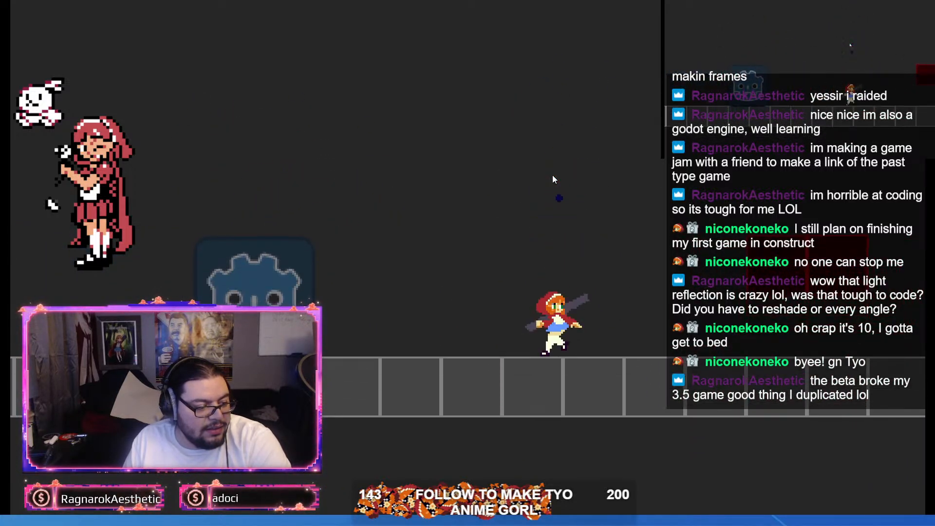
pyautogui.press('Left')
pyautogui.press('x')
pyautogui.press('space')
pyautogui.press('Right')
pyautogui.press('x')
pyautogui.press('Left')
pyautogui.press('Right')
pyautogui.press('Left')
pyautogui.press('Right')
pyautogui.press('Left')
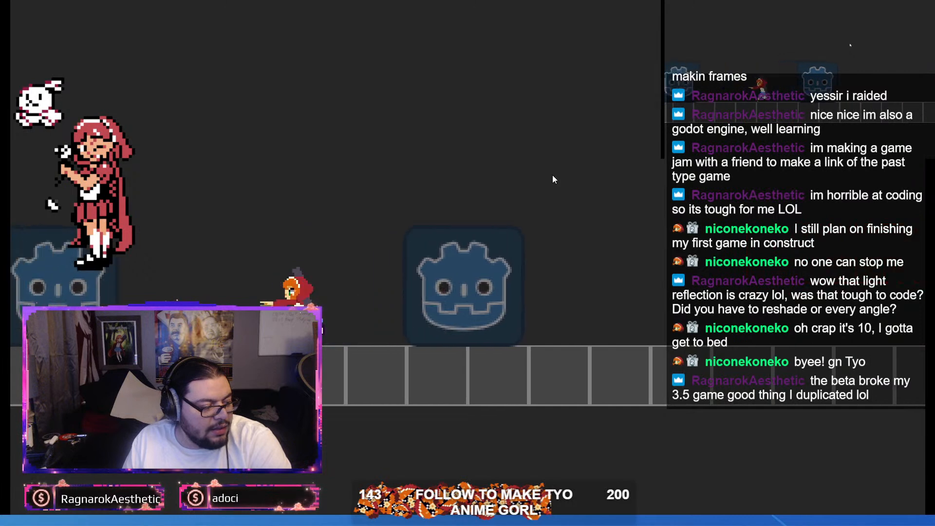
pyautogui.press('x')
pyautogui.press('Right')
pyautogui.press('x')
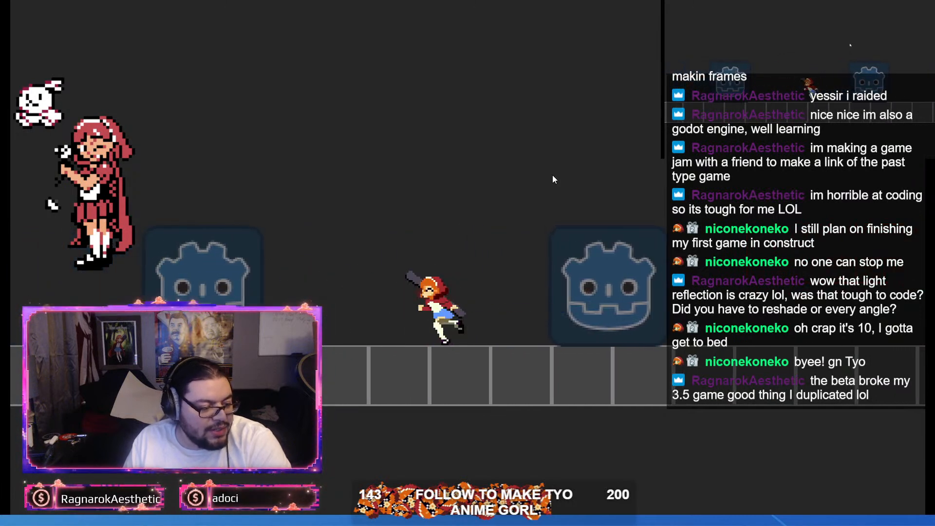
# Step: Test repeated jumps on the spot with attacks in mid-air between the two Godot icon blocks
pyautogui.press('Left')
pyautogui.press('Right')
pyautogui.press('space')
pyautogui.press('space')
pyautogui.press('space')
pyautogui.press('x')
pyautogui.press('space')
pyautogui.press('x')
pyautogui.press('space')
pyautogui.press('x')
pyautogui.press('space')
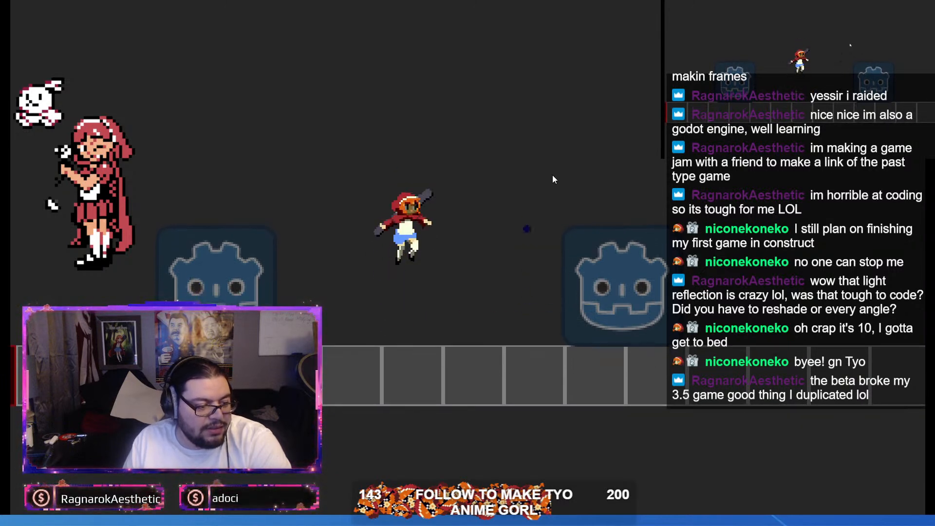
pyautogui.press('space')
pyautogui.press('space')
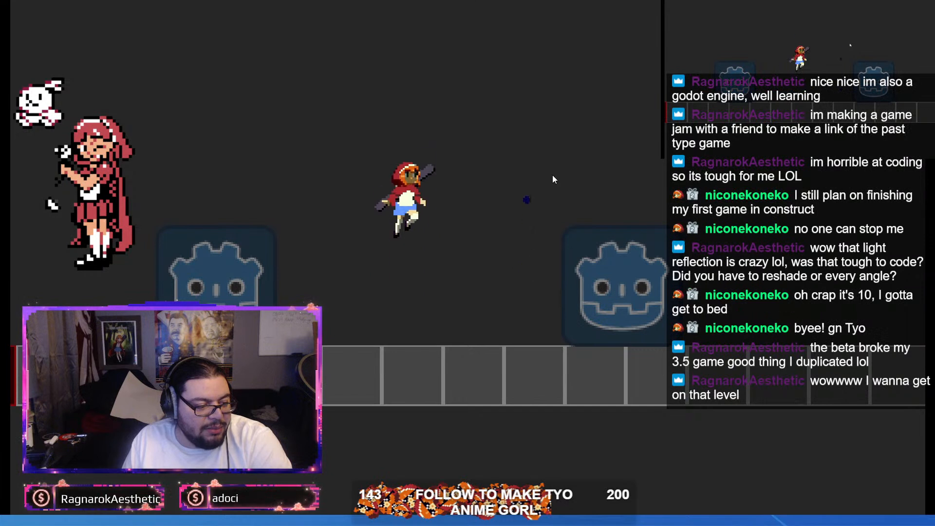
pyautogui.press('x')
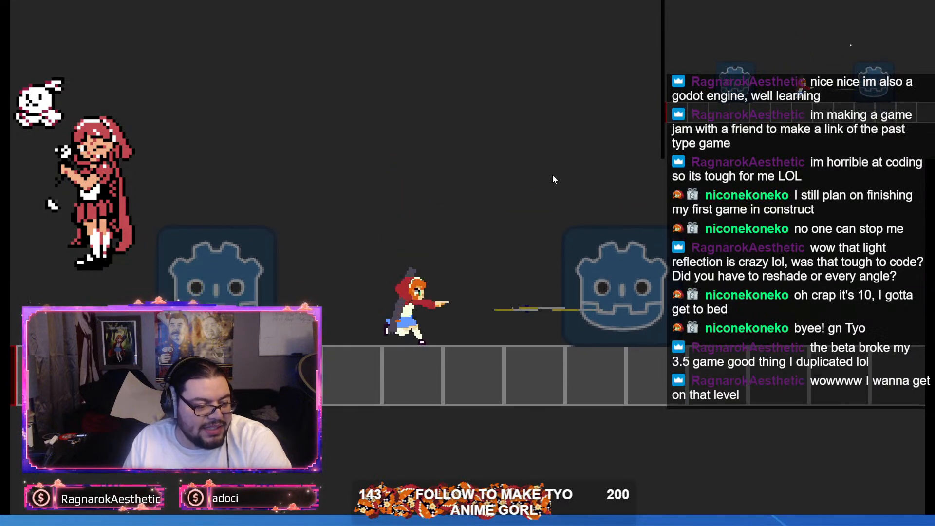
# Step: Test the character's ground attacks facing both directions and the turnarounds past the Godot icon block
pyautogui.press('Left')
pyautogui.press('x')
pyautogui.press('x')
pyautogui.press('Right')
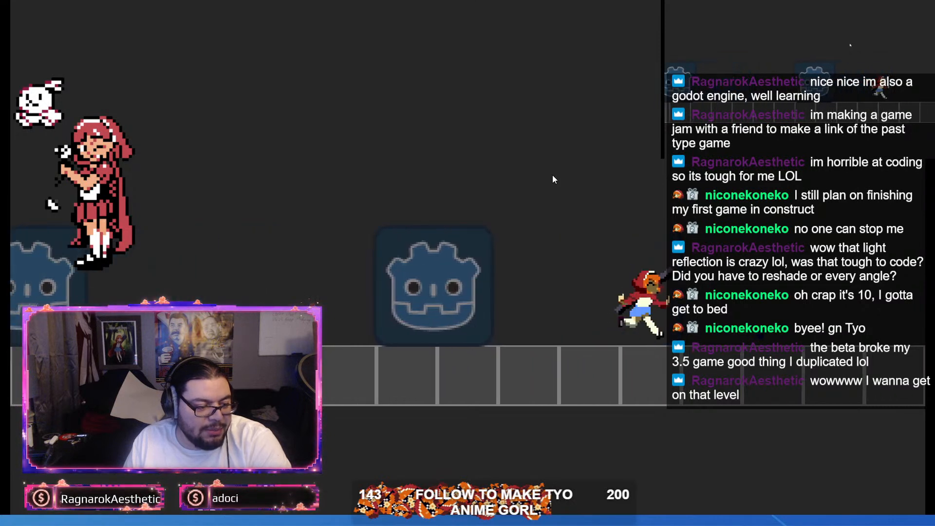
pyautogui.press('x')
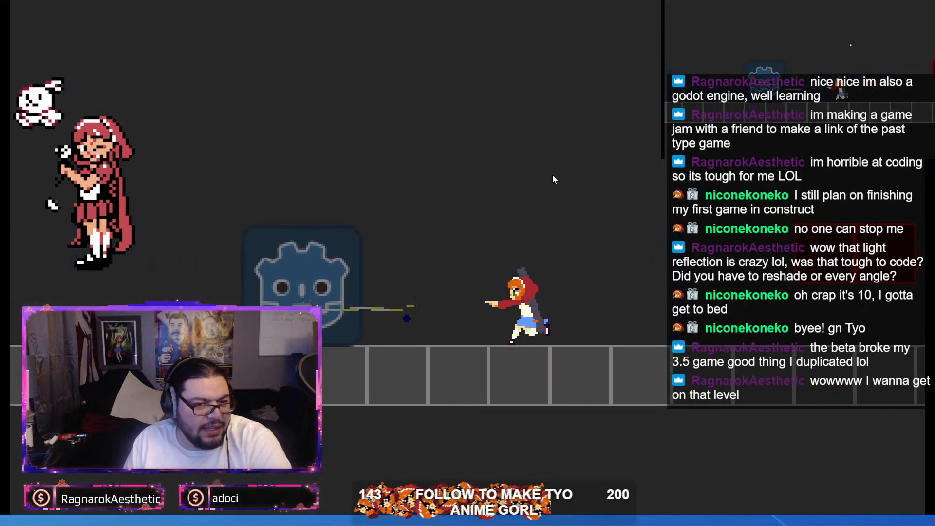
pyautogui.press('Right')
pyautogui.press('Left')
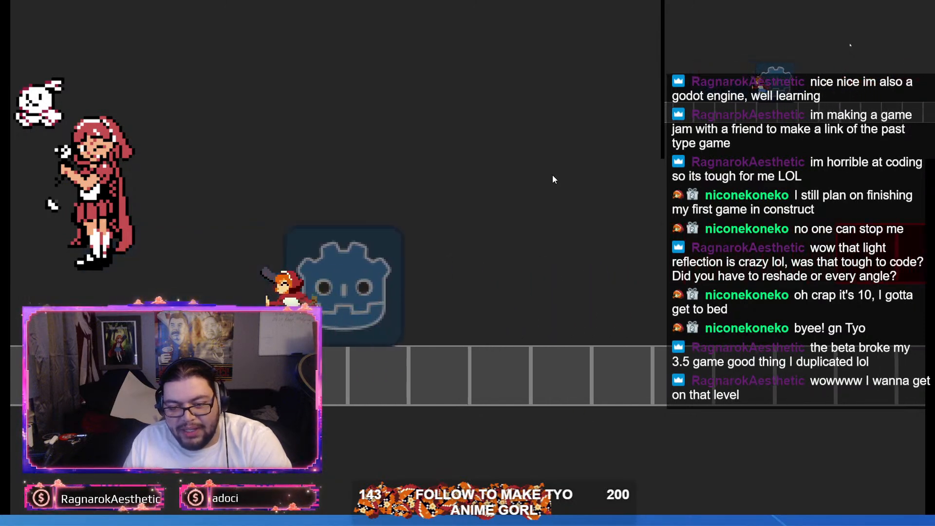
pyautogui.press('Left')
pyautogui.press('Right')
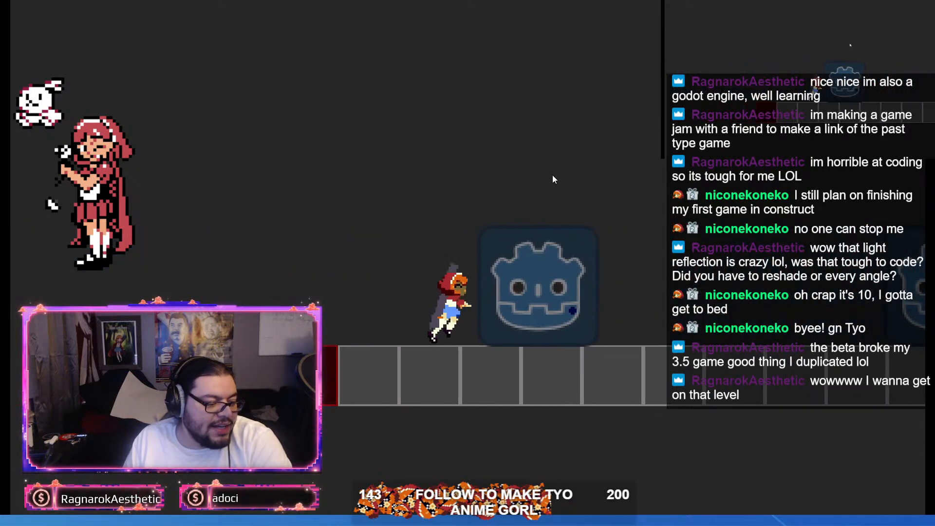
# Step: Test jumping onto the floating pair of red blocks and running back over the stepped floor
pyautogui.press('space')
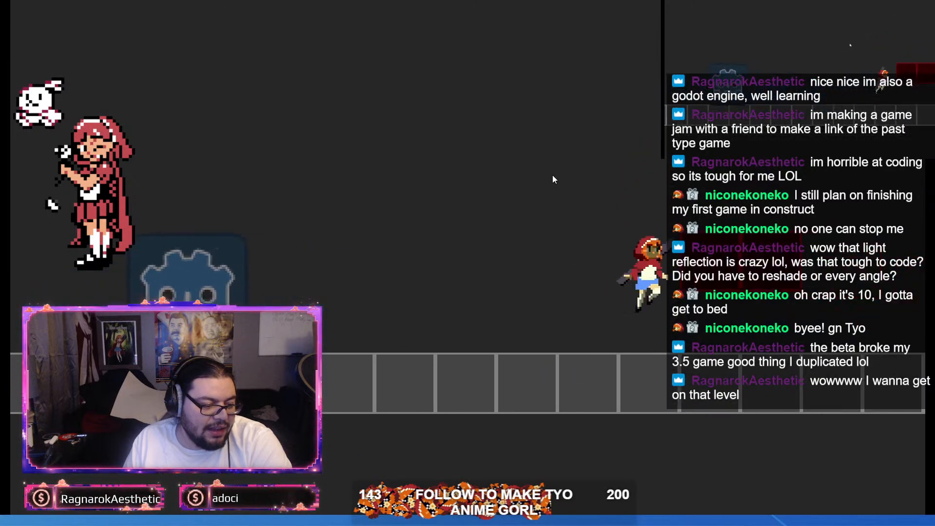
pyautogui.press('space')
pyautogui.press('Right')
pyautogui.press('Left')
pyautogui.press('Right')
pyautogui.press('space')
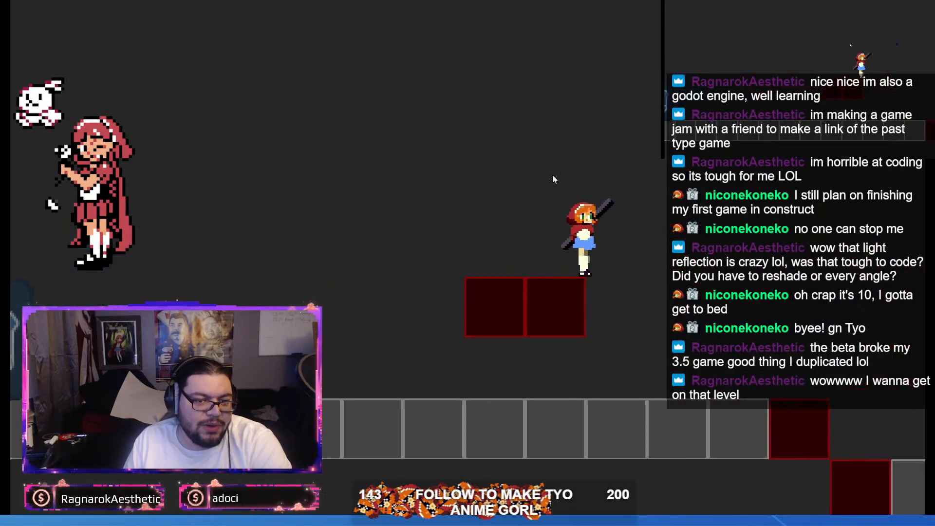
pyautogui.press('space')
pyautogui.press('Left')
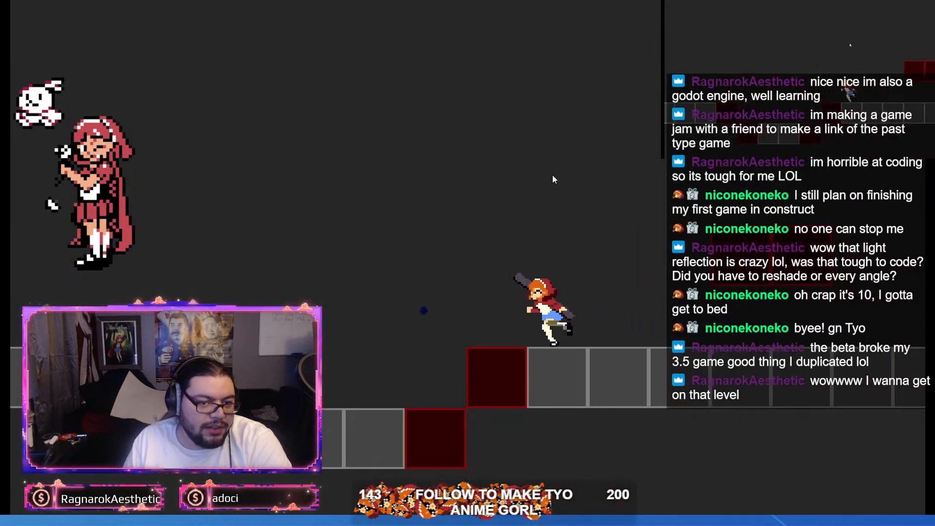
pyautogui.press('space')
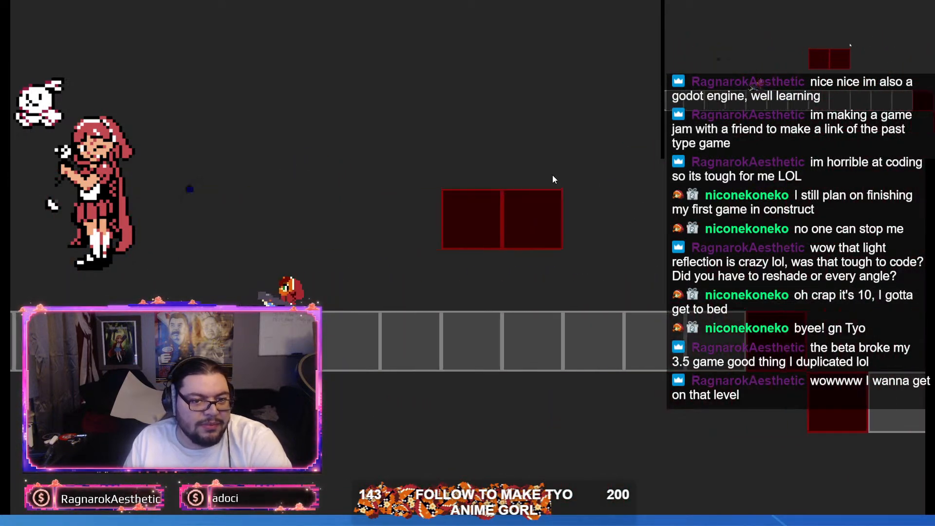
# Step: Test jumping, crouching and mid-air direction changes around the floating red blocks and the floor dip
pyautogui.press('Right')
pyautogui.press('space')
pyautogui.press('space')
pyautogui.press('Left')
pyautogui.press('Right')
pyautogui.press('Down')
pyautogui.press('space')
pyautogui.press('Left')
# Step: Test back-and-forth jumps over the floating red blocks and finish with a crawl past the floor dip
pyautogui.press('space')
pyautogui.press('Left')
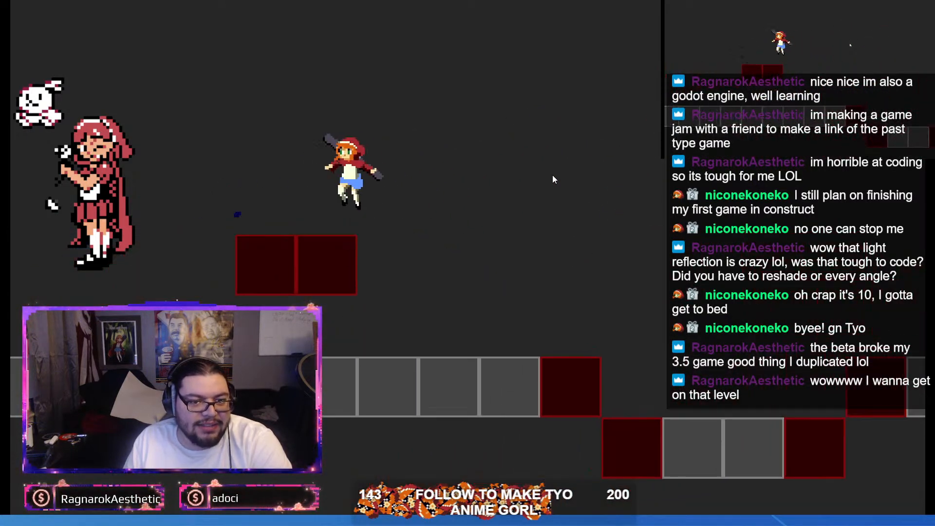
pyautogui.press('Right')
pyautogui.press('space')
pyautogui.press('Left')
pyautogui.press('space')
pyautogui.press('Right')
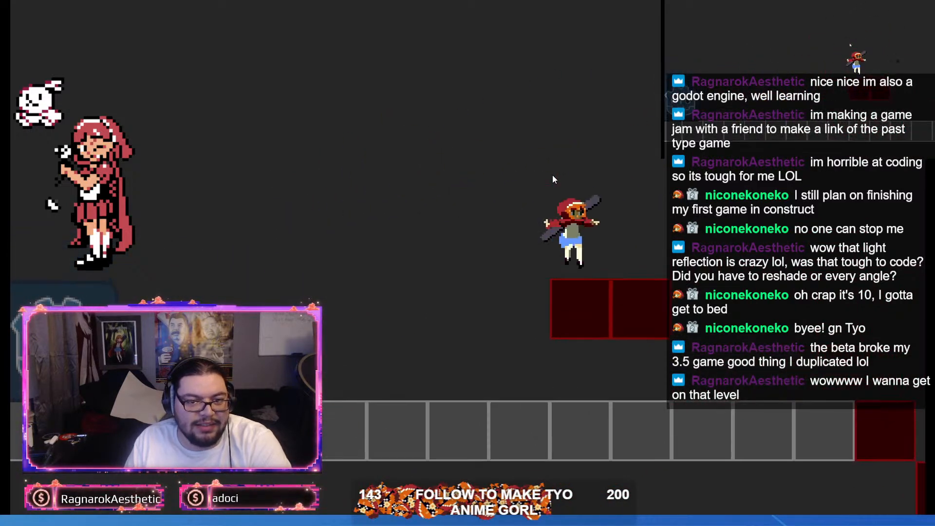
pyautogui.press('space')
pyautogui.press('Left')
pyautogui.press('Right')
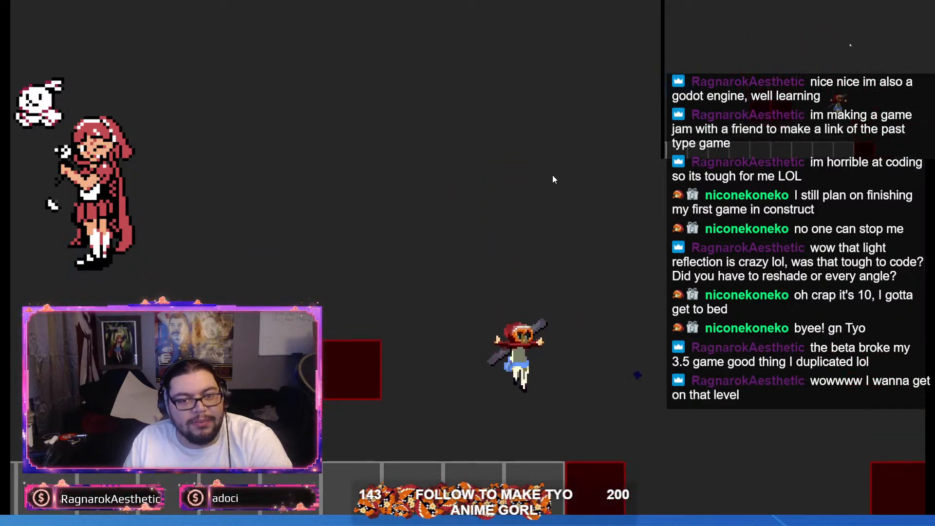
pyautogui.press('space')
pyautogui.press('Right')
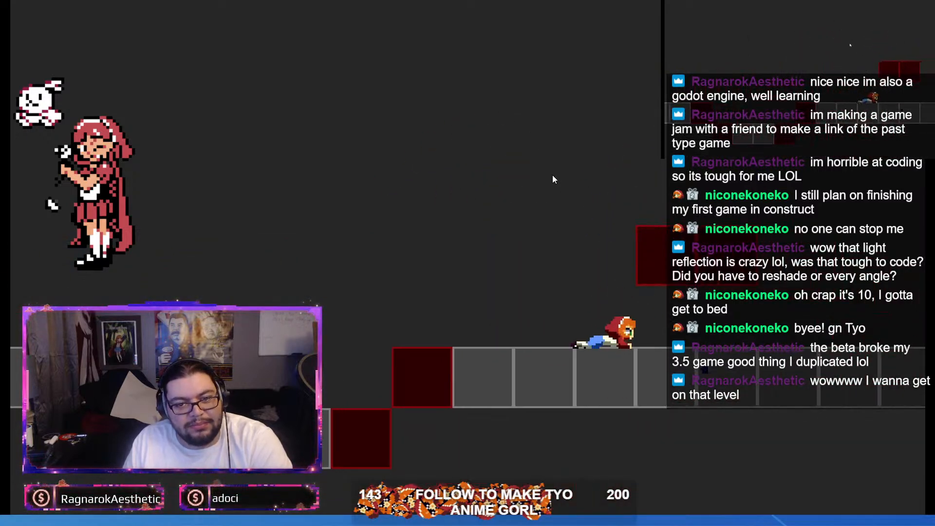
# Step: Test jumping back over the floating red blocks and landing to stand on the grey floor
pyautogui.press('space')
pyautogui.press('Left')
pyautogui.press('space')
pyautogui.press('Right')
pyautogui.press('space')
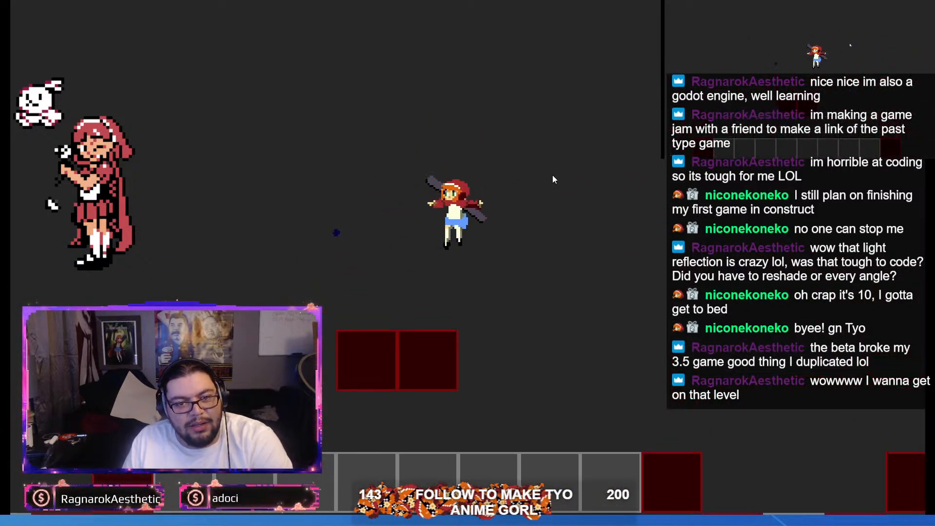
pyautogui.press('Left')
pyautogui.press('space')
pyautogui.press('Left')
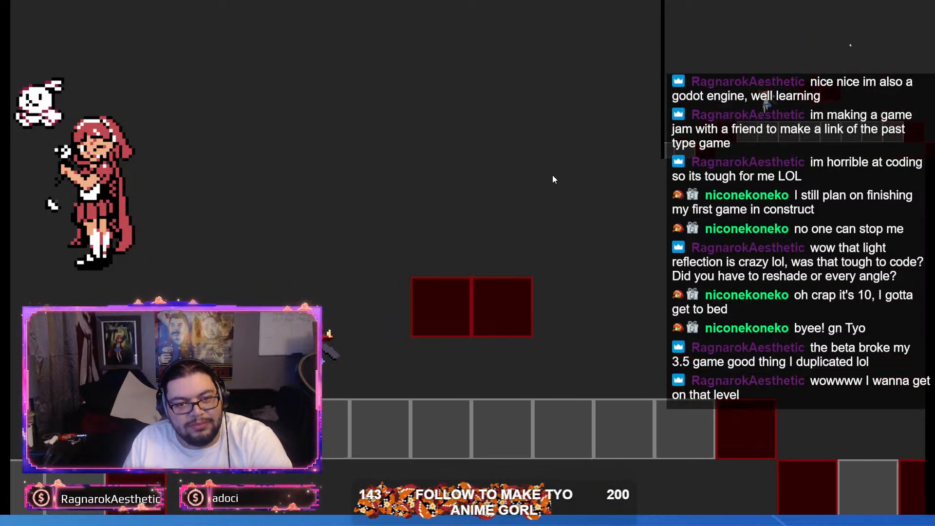
pyautogui.press('Right')
pyautogui.press('space')
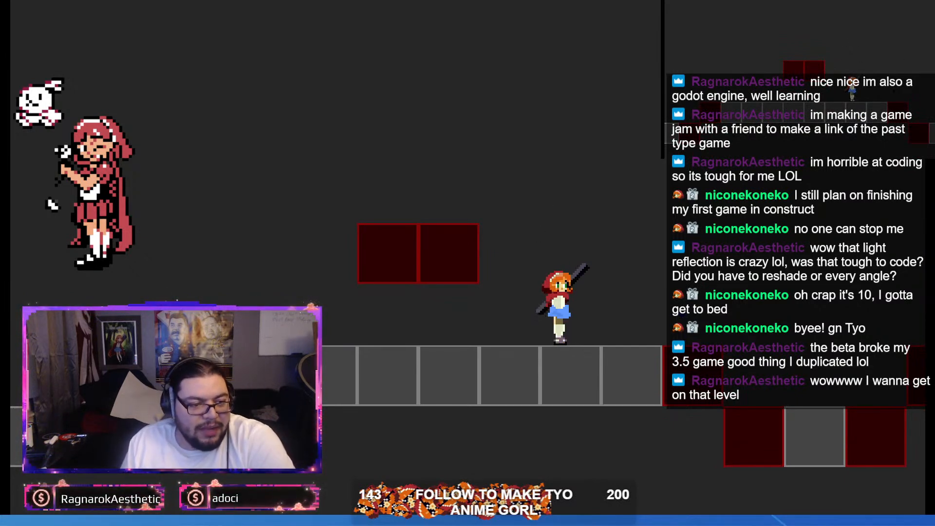
# Step: Close the running game and switch to the Spidahli sprite in Aseprite
pyautogui.click(922, 2)
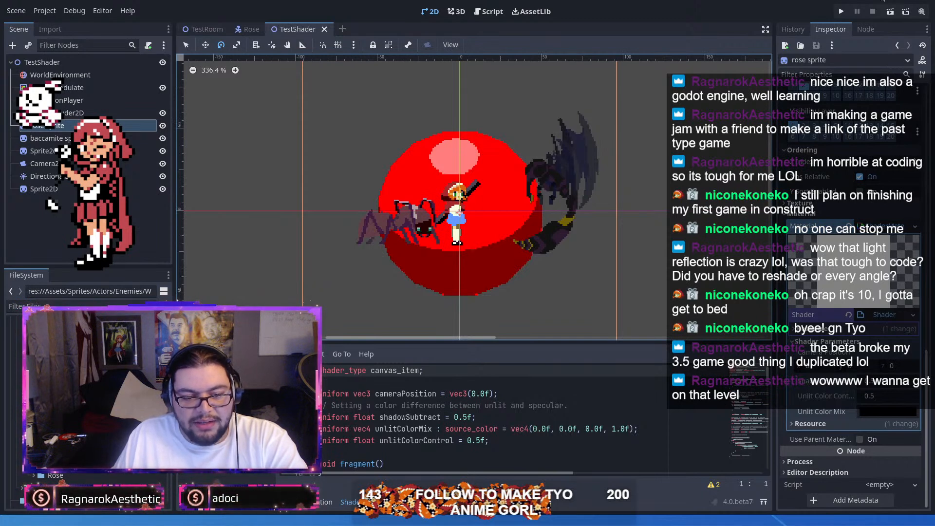
pyautogui.hotkey('alt', 'Tab')
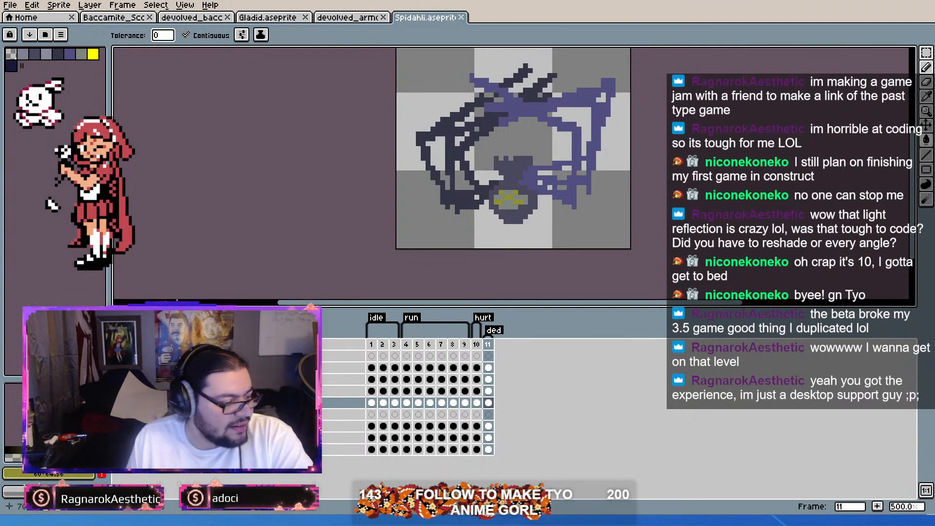
# Step: Retouch the pixels of the spider's yellow eye area on death frame 11
pyautogui.scroll(2, 509, 205)
pyautogui.scroll(-4, 429, 209)
pyautogui.scroll(4, 457, 186)
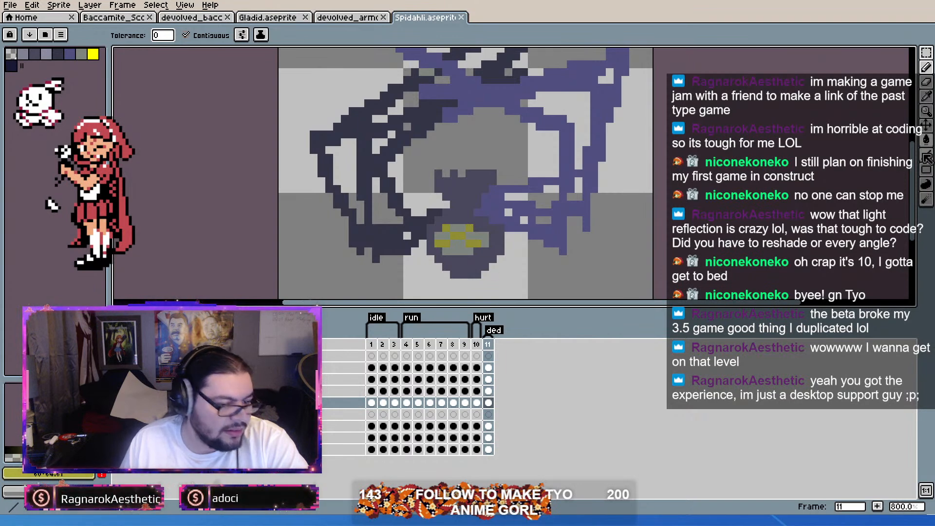
pyautogui.scroll(1, 412, 247)
pyautogui.click(511, 223)
pyautogui.click(468, 239)
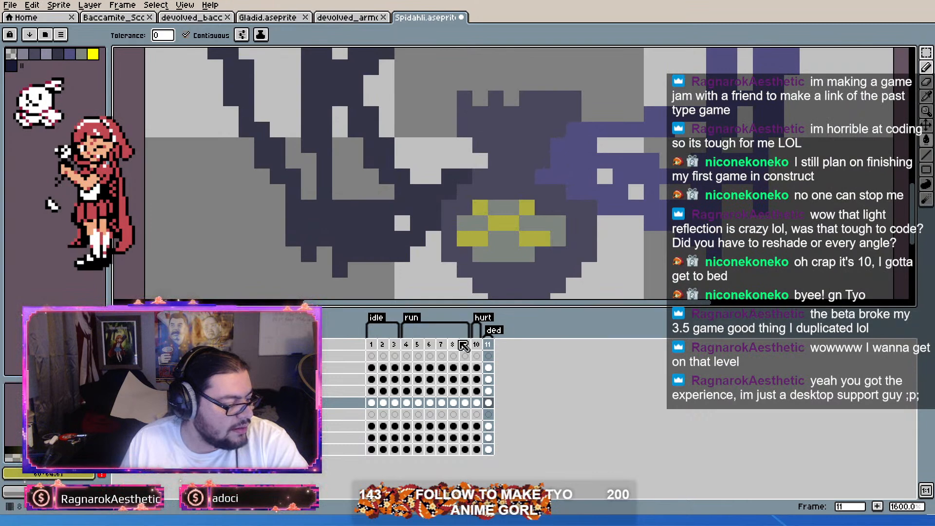
# Step: Compare the spider's hurt frame 10 with death frame 11 and save Spidahli.aseprite
pyautogui.click(474, 345)
pyautogui.press('3')
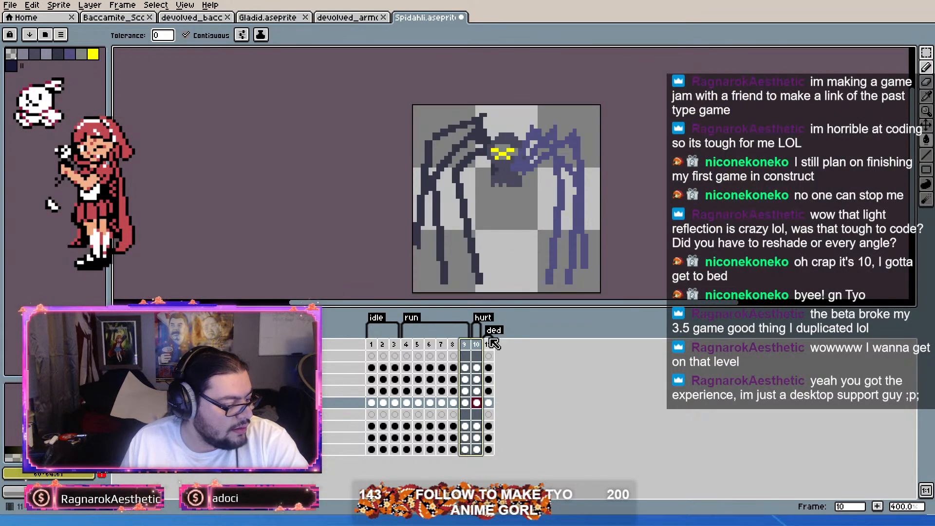
pyautogui.click(489, 356)
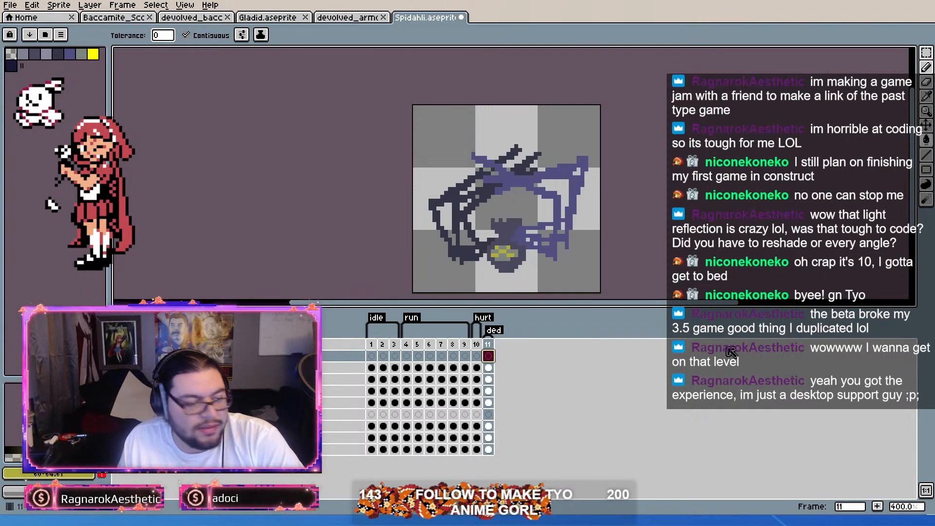
pyautogui.scroll(5, 493, 259)
pyautogui.scroll(-5, 574, 238)
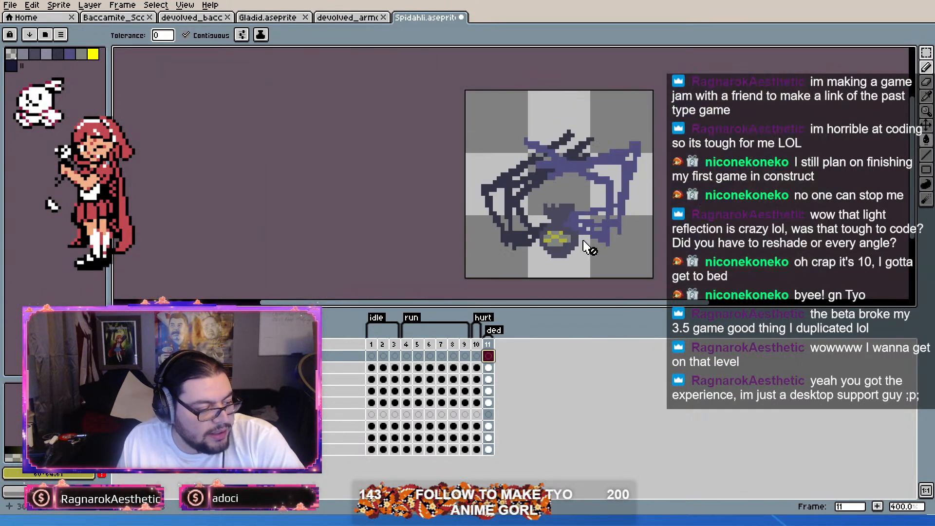
pyautogui.hotkey('ctrl', 's')
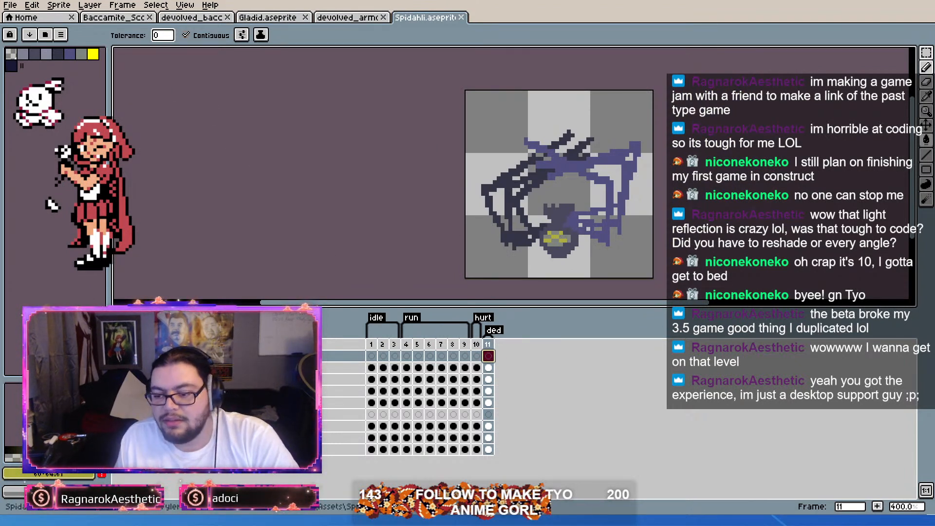
# Step: In the devolved_bacc sprite, add frame 12 after the death frame and tag it "whatever"
pyautogui.click(109, 18)
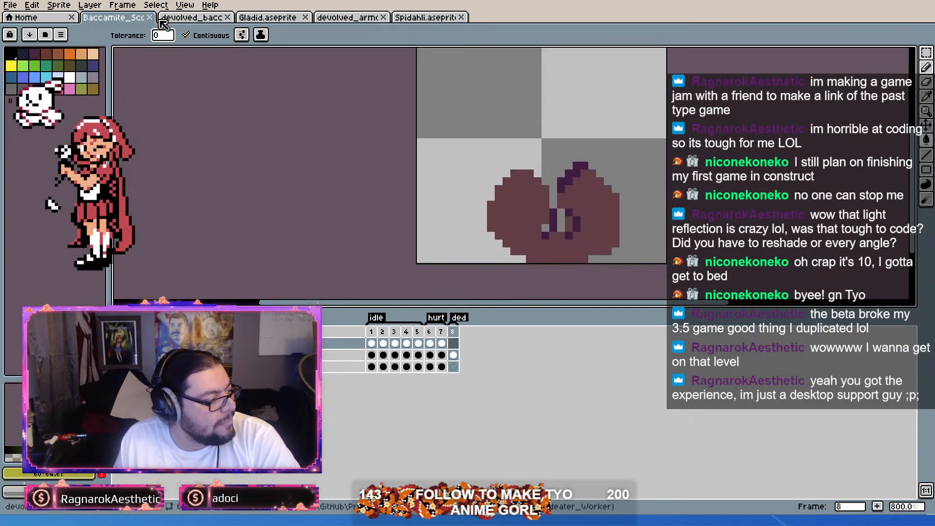
pyautogui.click(179, 20)
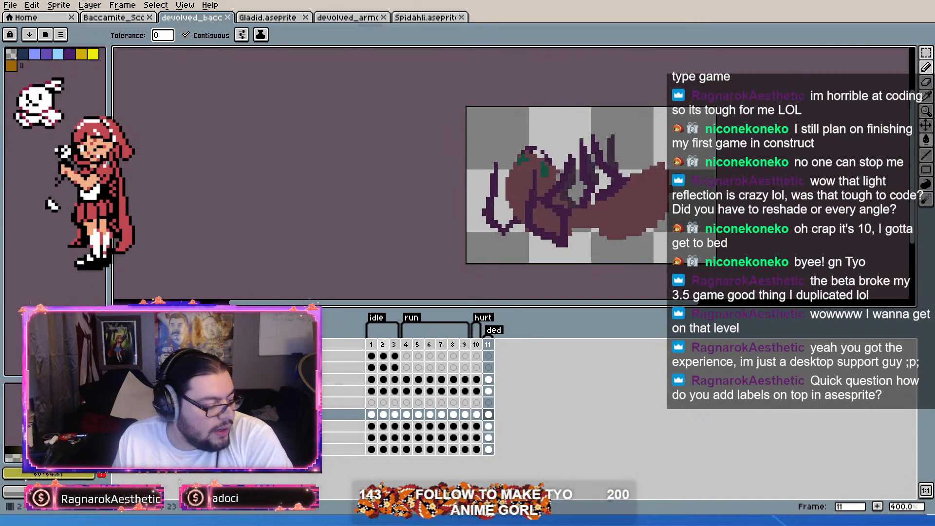
pyautogui.click(387, 347)
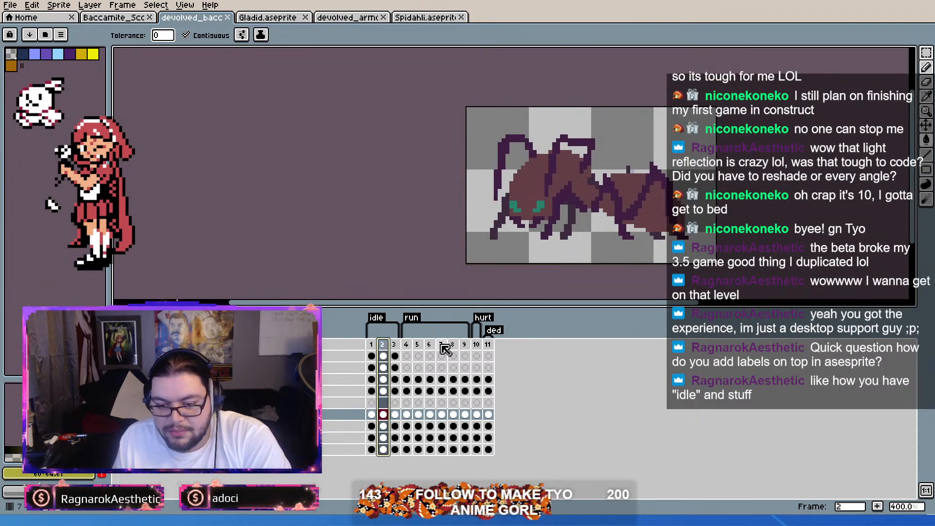
pyautogui.click(499, 347)
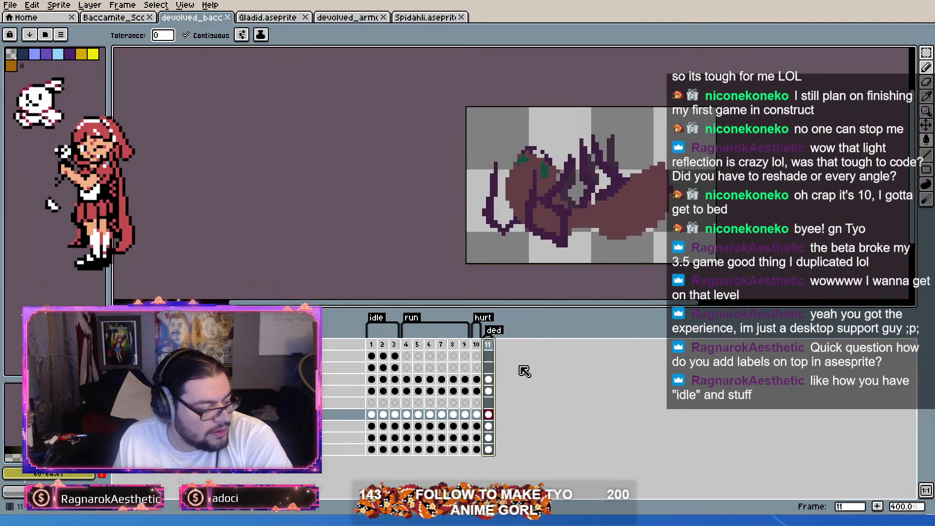
pyautogui.click(500, 345)
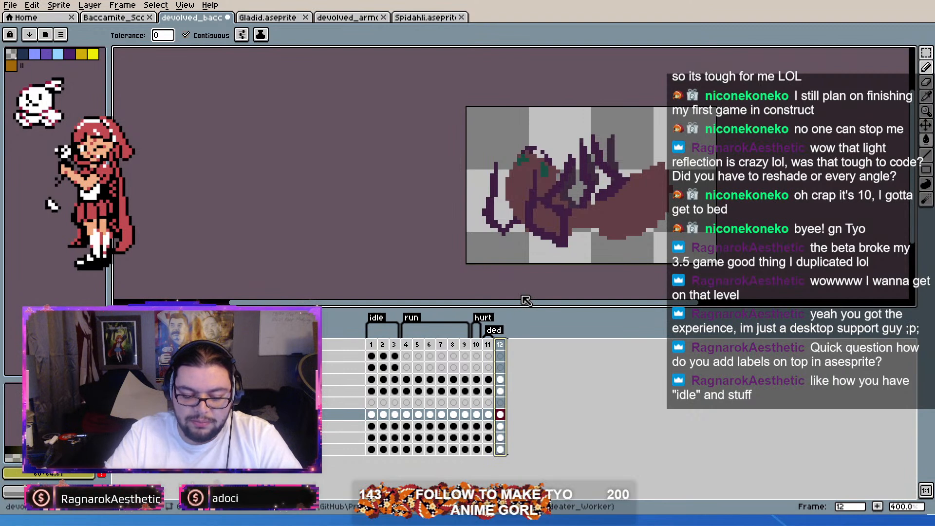
pyautogui.press('Return')
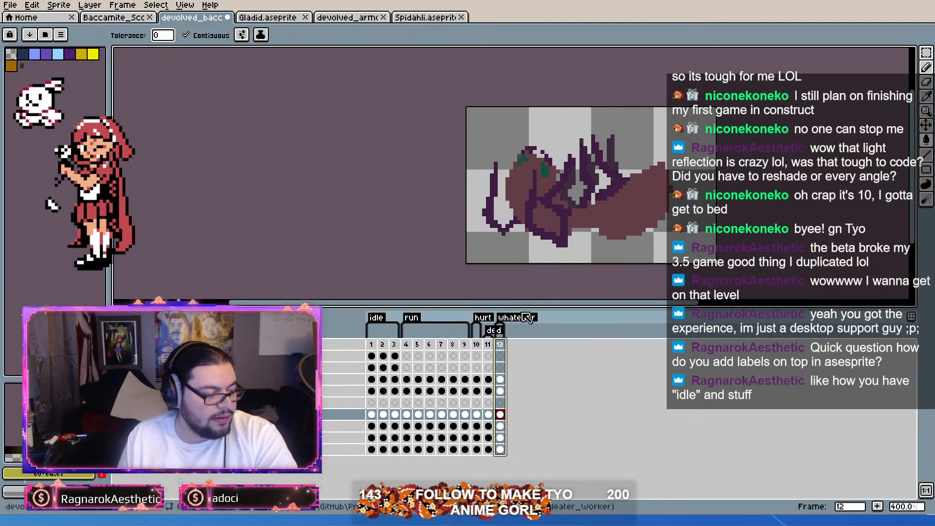
# Step: Undo the "whatever" tag and the added frame 12, and undo the resizing of the run tag
pyautogui.hotkey('ctrl', 'z')
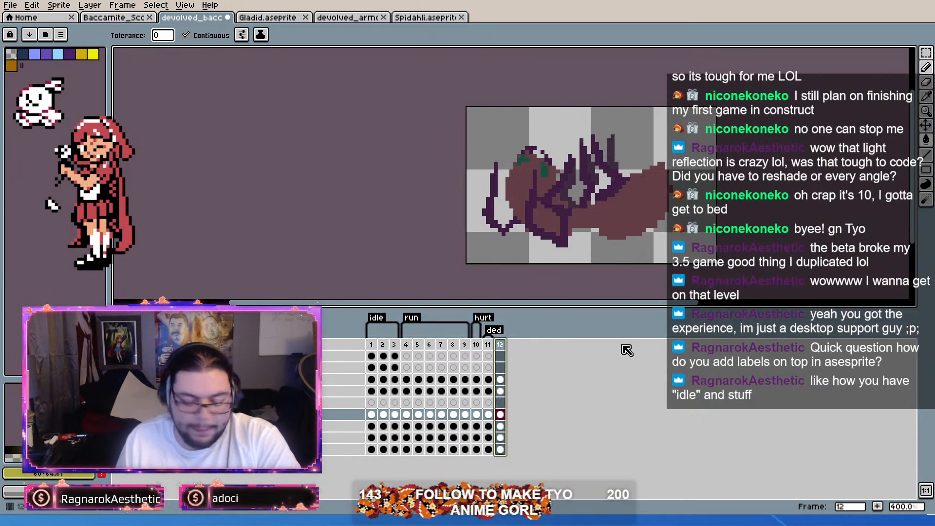
pyautogui.hotkey('ctrl', 'z')
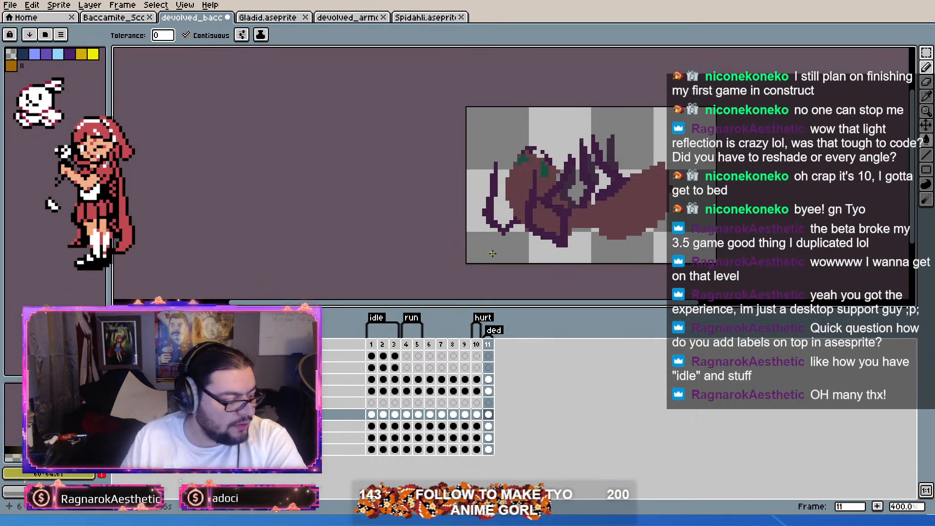
pyautogui.moveTo(469, 332); pyautogui.dragTo(418, 326)
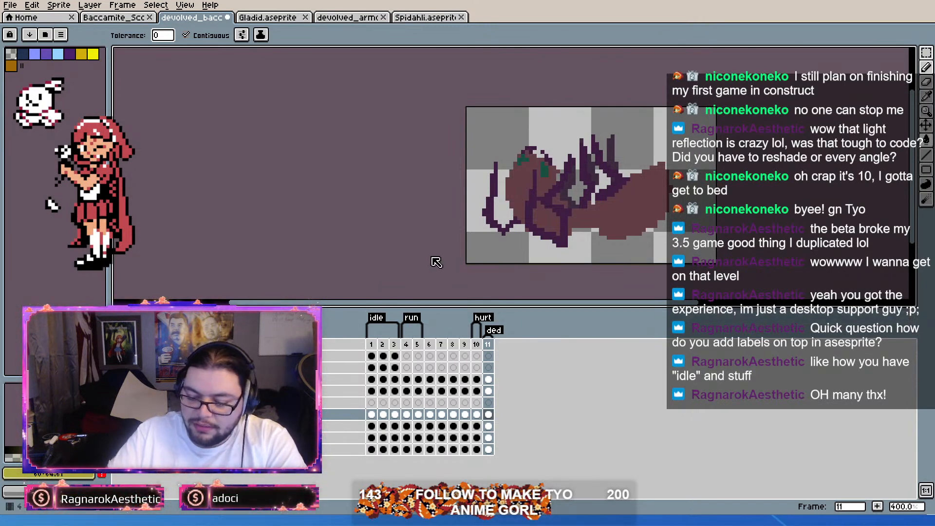
pyautogui.hotkey('ctrl', 'z')
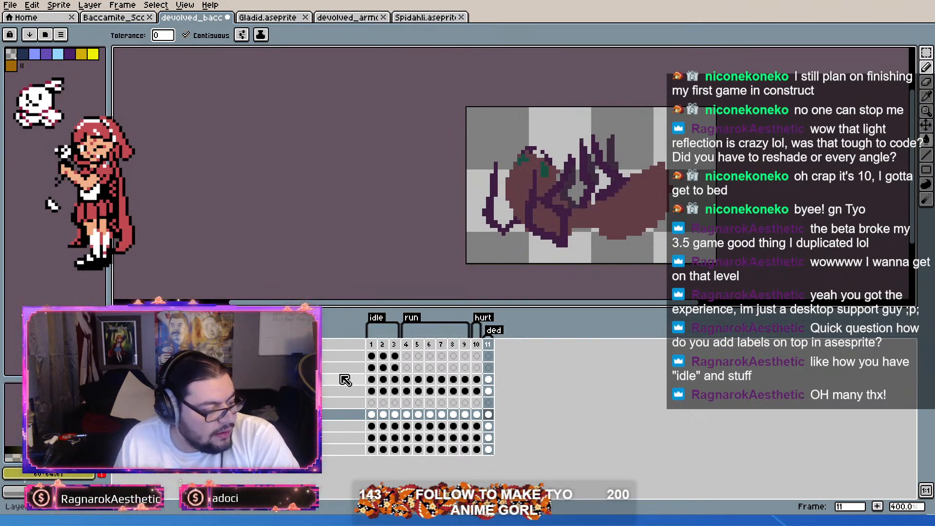
# Step: Play the animation from the first frame, then select the frames of the idle and run tags, ending on idle frames 1 to 3
pyautogui.click(371, 344)
pyautogui.press('Return')
pyautogui.click(409, 345)
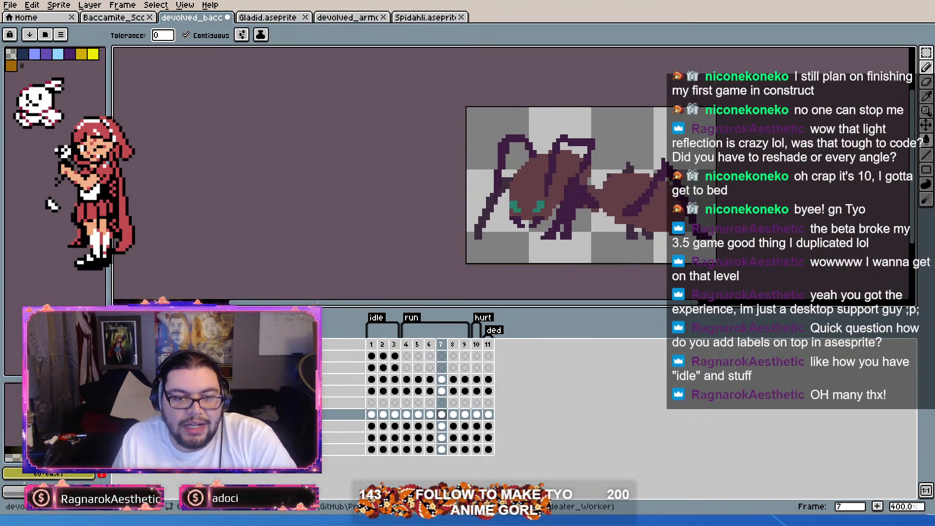
pyautogui.click(406, 391)
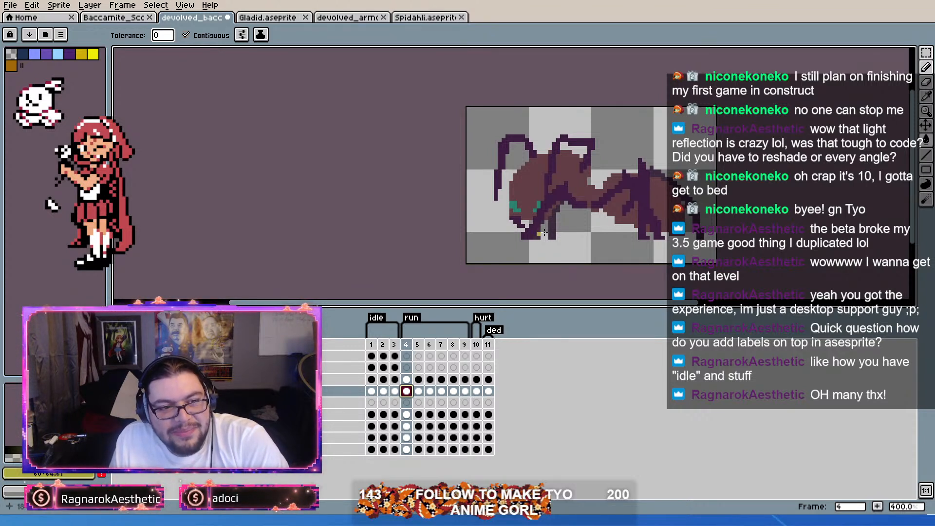
pyautogui.moveTo(371, 345); pyautogui.dragTo(470, 345)
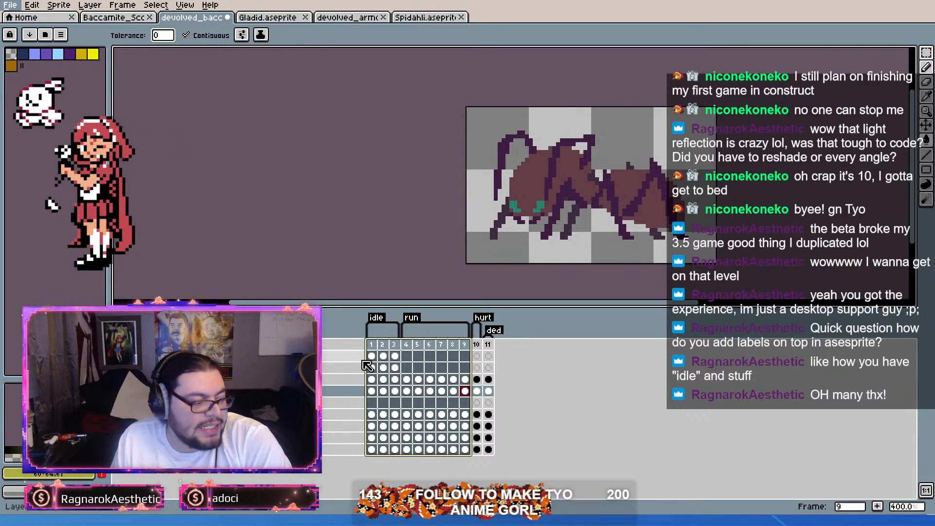
pyautogui.moveTo(371, 345); pyautogui.dragTo(394, 347)
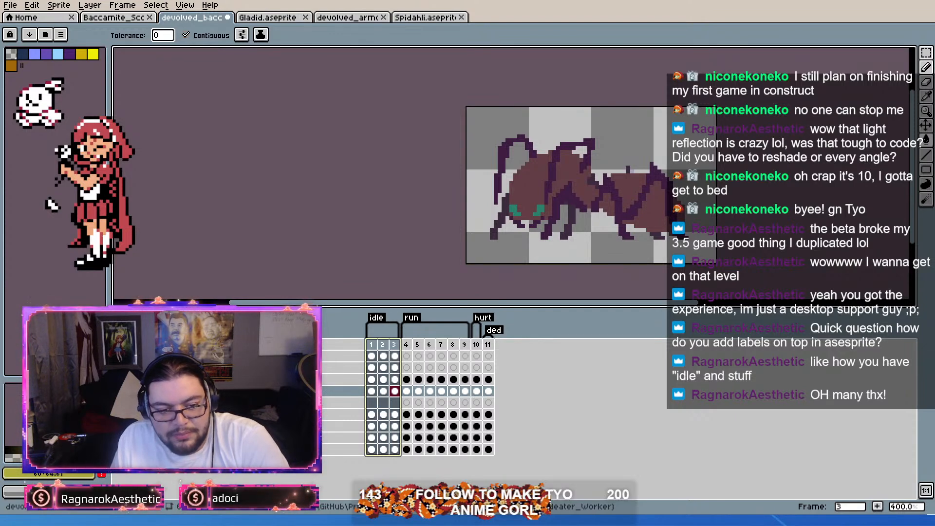
# Step: Switch to Godot, open the Rose scene and select its BaseAnimator node
pyautogui.hotkey('alt', 'Tab')
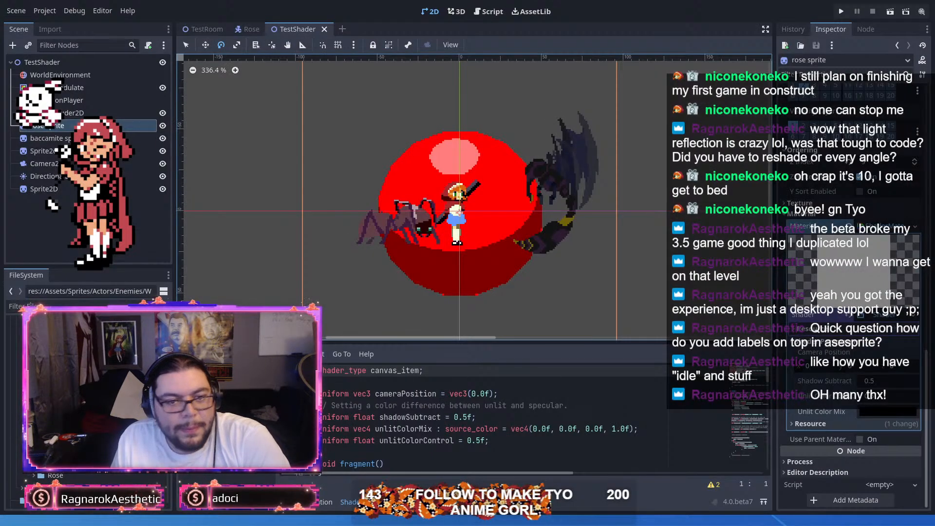
pyautogui.click(251, 29)
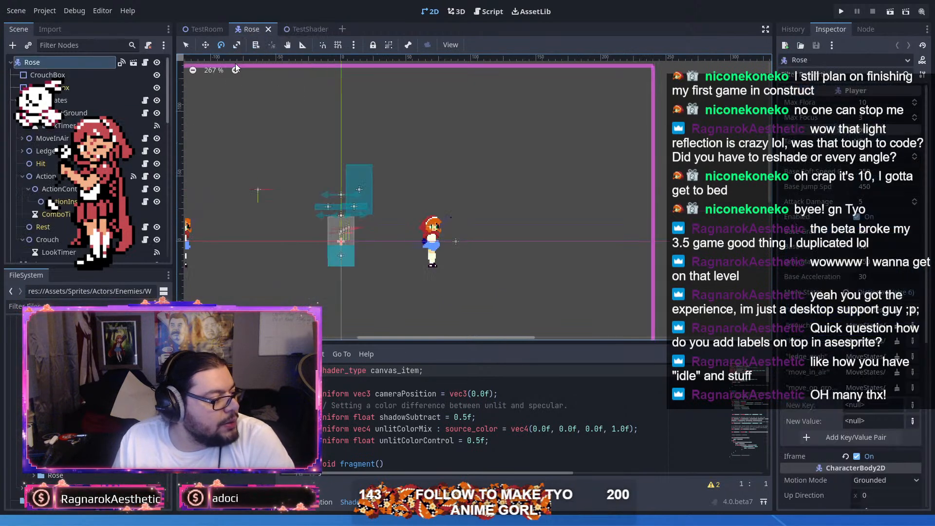
pyautogui.moveTo(480, 254); pyautogui.dragTo(620, 264)
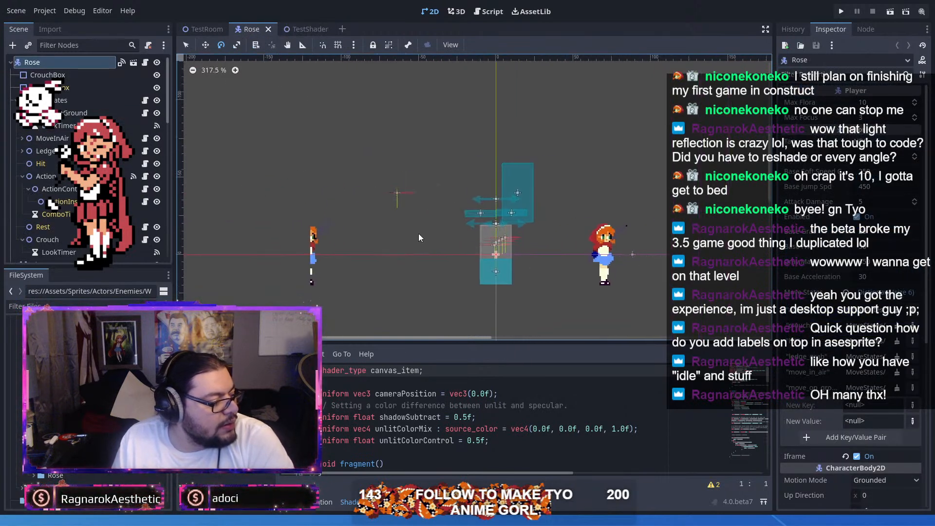
pyautogui.scroll(-6, 73, 205)
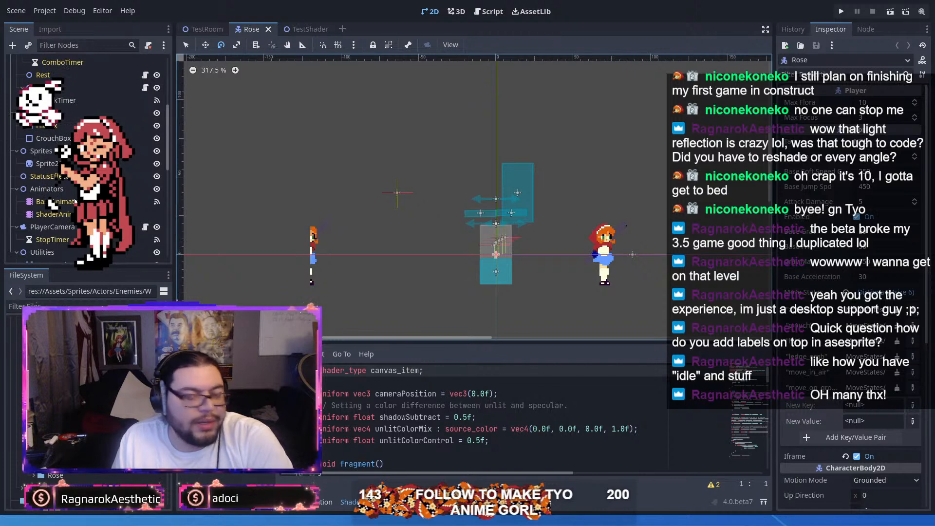
pyautogui.click(73, 208)
pyautogui.click(53, 202)
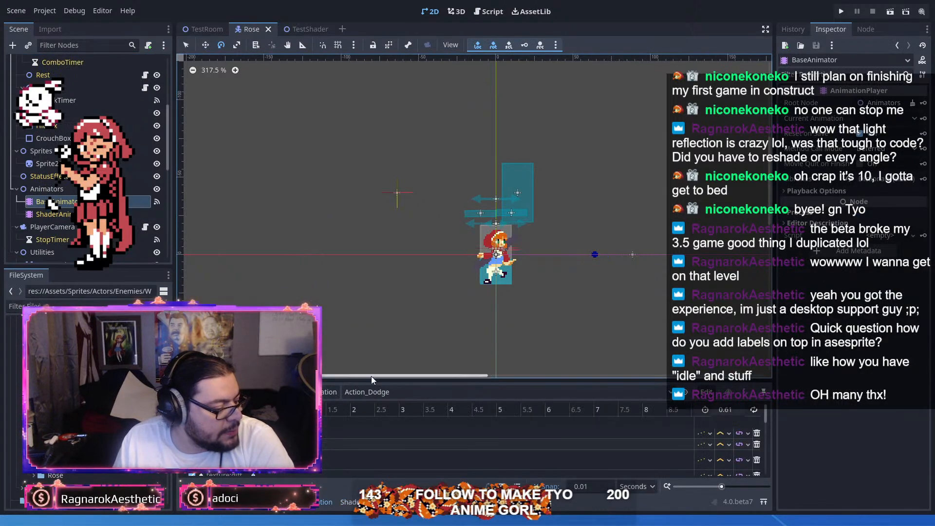
# Step: Look through the Rose scene tree and enlarge the animation editor to show the Action_Dodge tracks
pyautogui.scroll(-3, 360, 422)
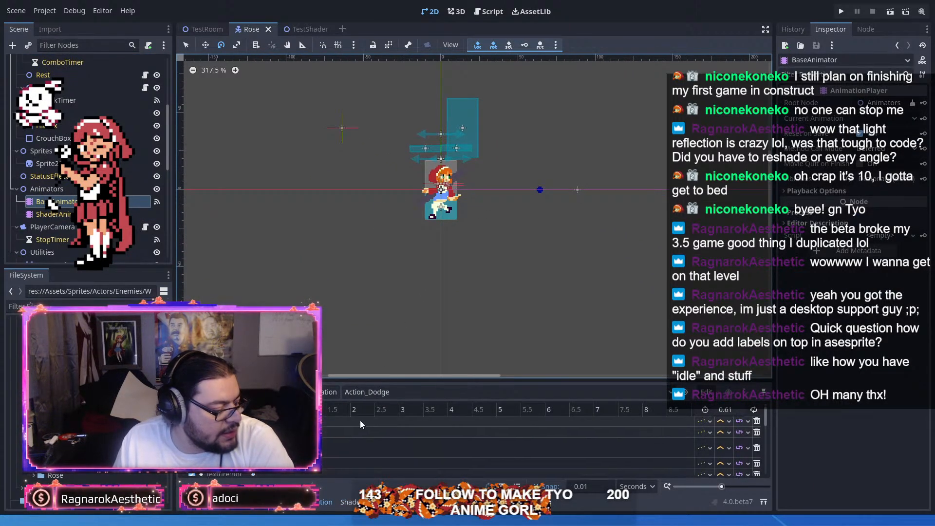
pyautogui.scroll(-1, 353, 437)
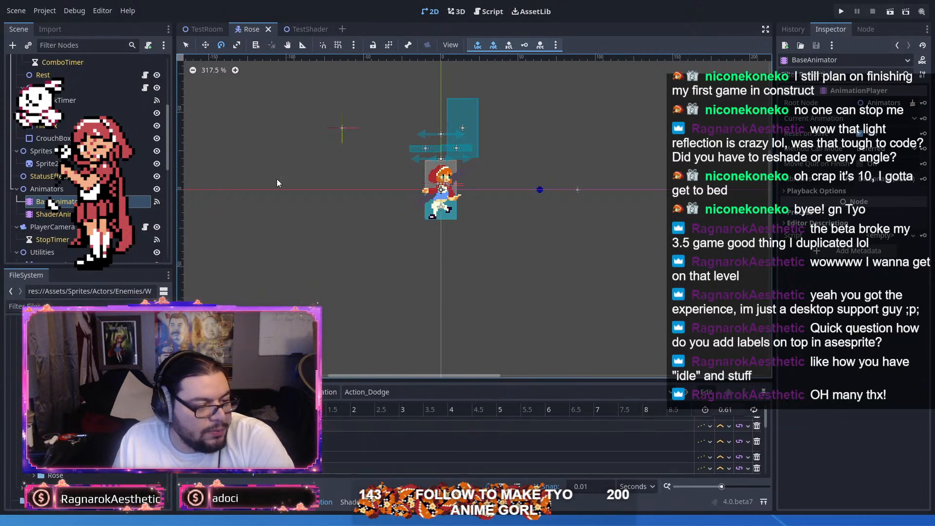
pyautogui.scroll(5, 59, 227)
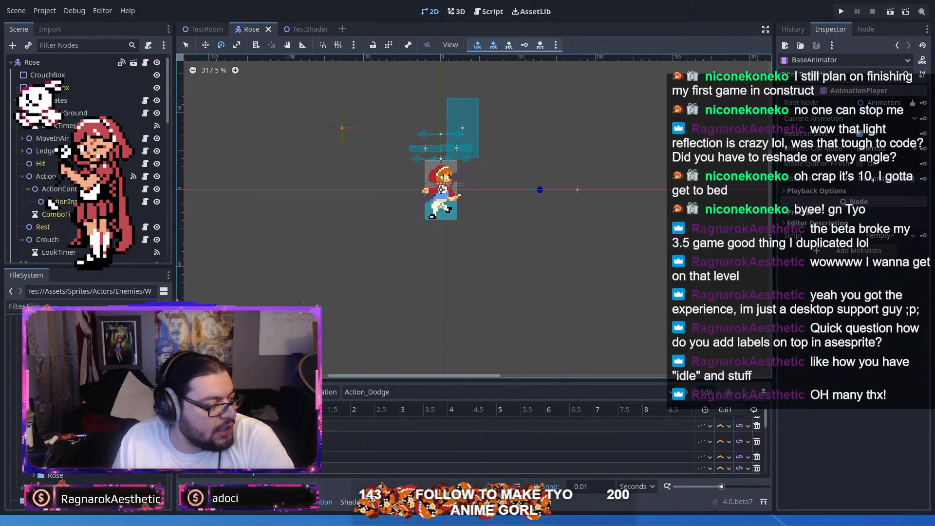
pyautogui.scroll(-3, 52, 202)
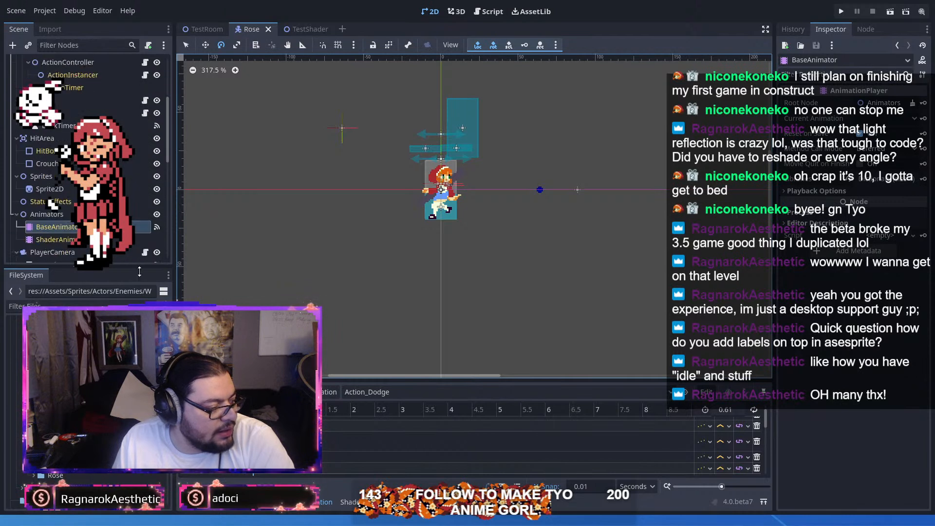
pyautogui.scroll(2, 51, 204)
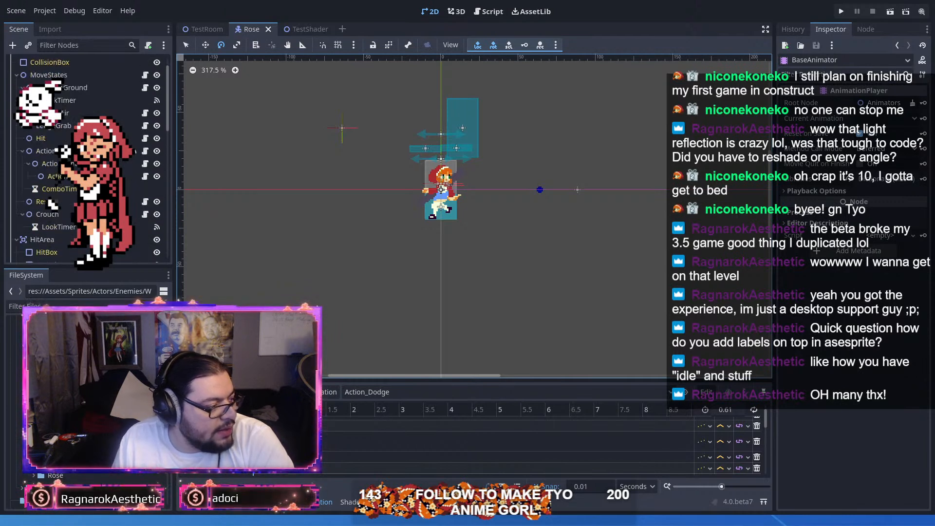
pyautogui.scroll(-4, 75, 196)
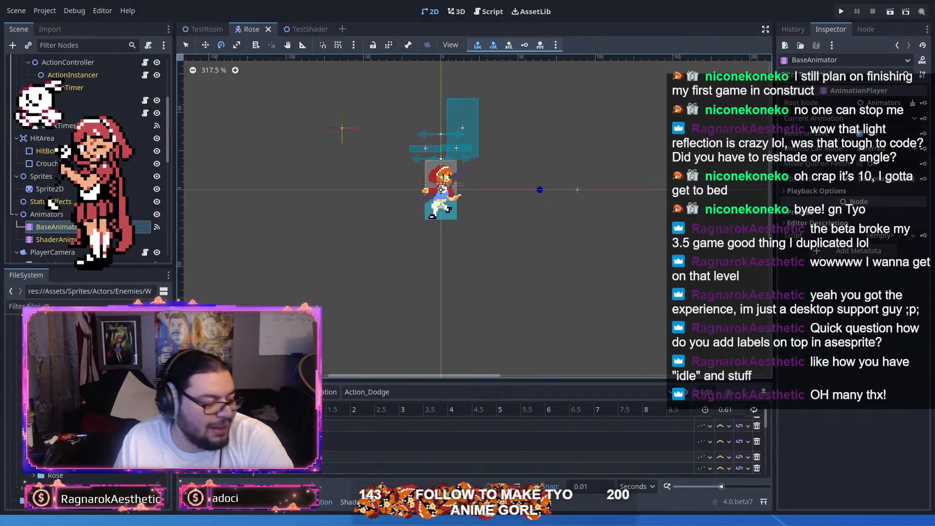
pyautogui.moveTo(503, 380); pyautogui.dragTo(502, 100)
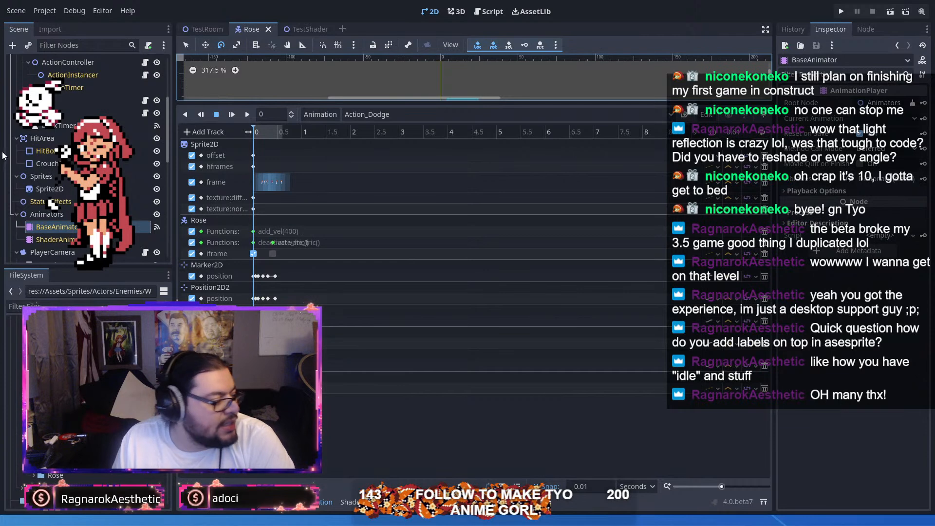
# Step: Select the Sprite2D node and inspect its diffuse texture property
pyautogui.click(72, 194)
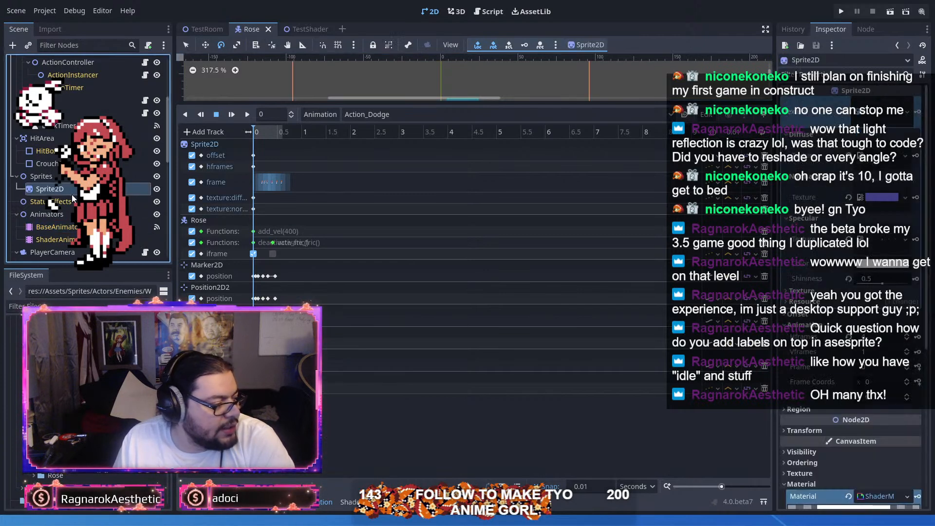
pyautogui.click(894, 159)
pyautogui.click(892, 164)
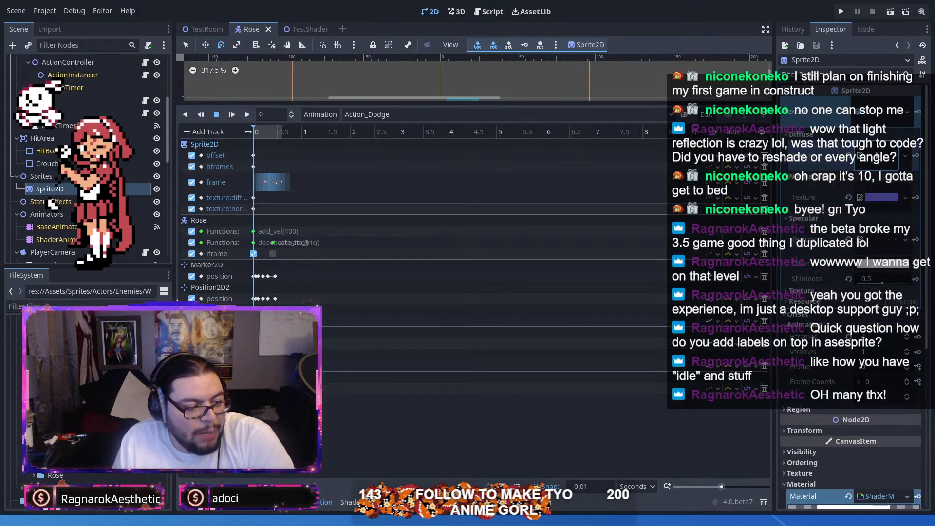
# Step: Load the Idle animation, shrink the animation editor to reveal the viewport, and expand Sprite2D's diffuse texture
pyautogui.click(382, 115)
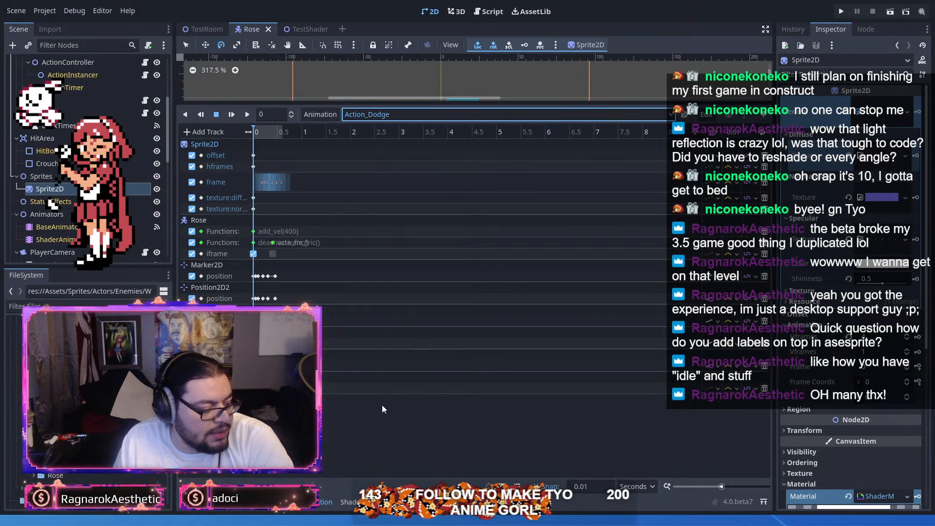
pyautogui.click(383, 385)
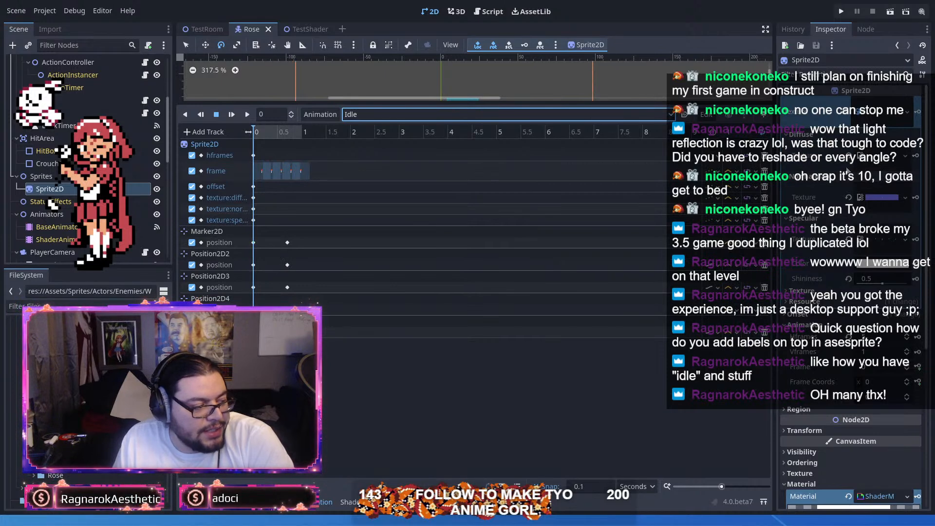
pyautogui.moveTo(461, 101); pyautogui.dragTo(462, 332)
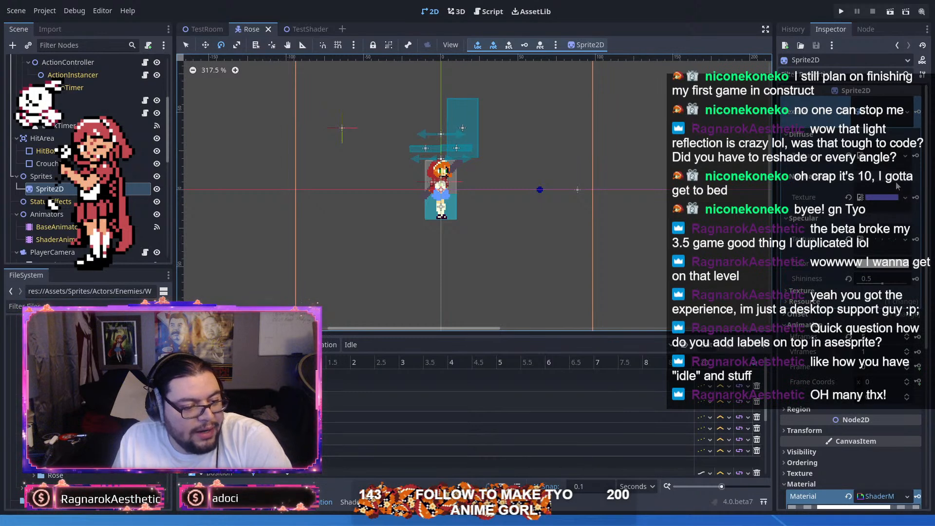
pyautogui.click(895, 165)
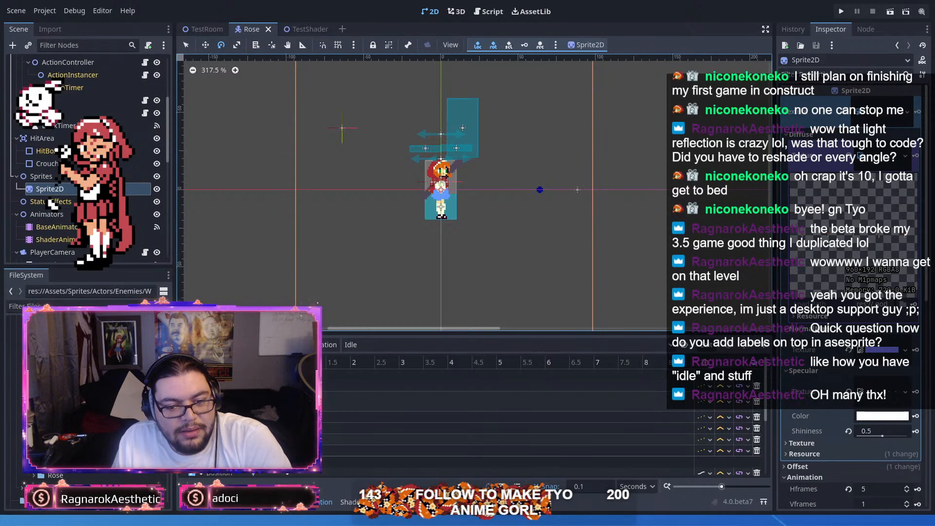
# Step: Switch to Aseprite and close all five open sprite files
pyautogui.hotkey('alt', 'Tab')
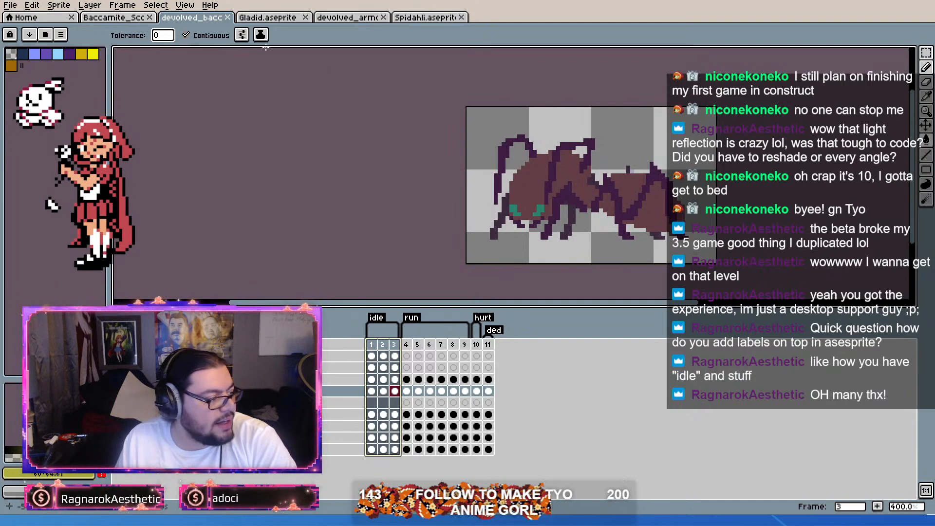
pyautogui.click(227, 18)
pyautogui.click(226, 17)
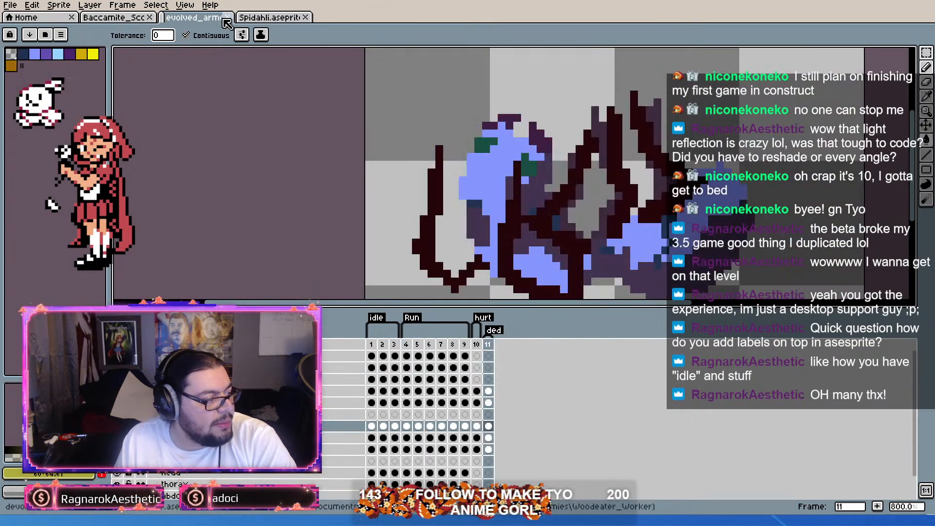
pyautogui.click(227, 17)
pyautogui.click(226, 18)
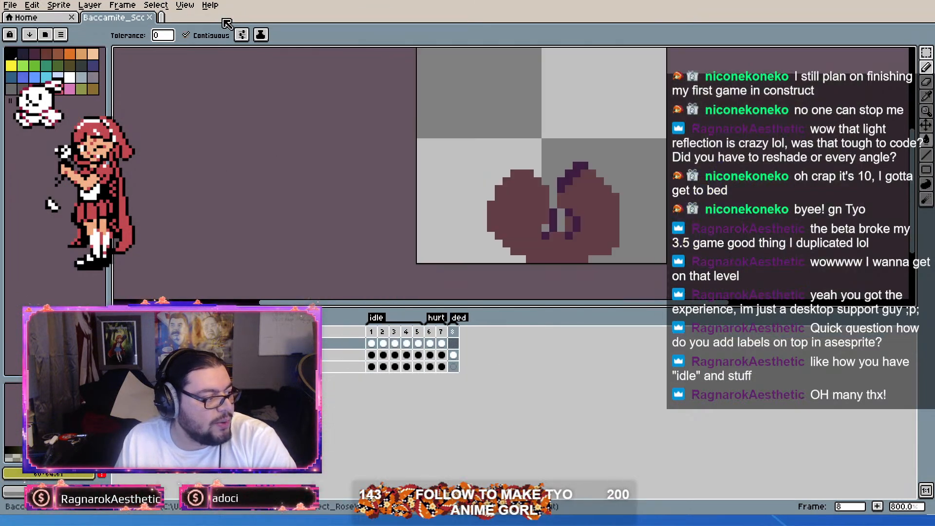
pyautogui.click(149, 17)
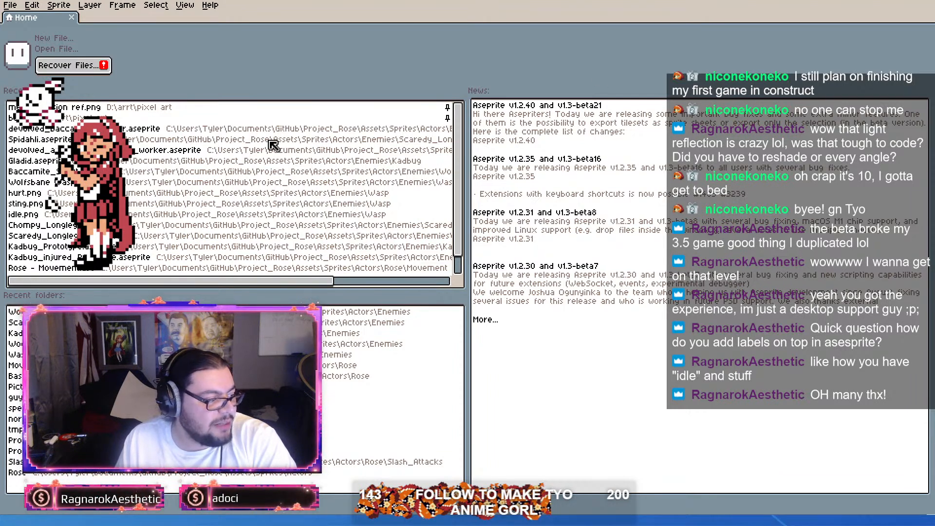
# Step: Open the recent Wolfsbane wasp sprite and review its idle and sting frames
pyautogui.click(288, 182)
pyautogui.scroll(2, 552, 196)
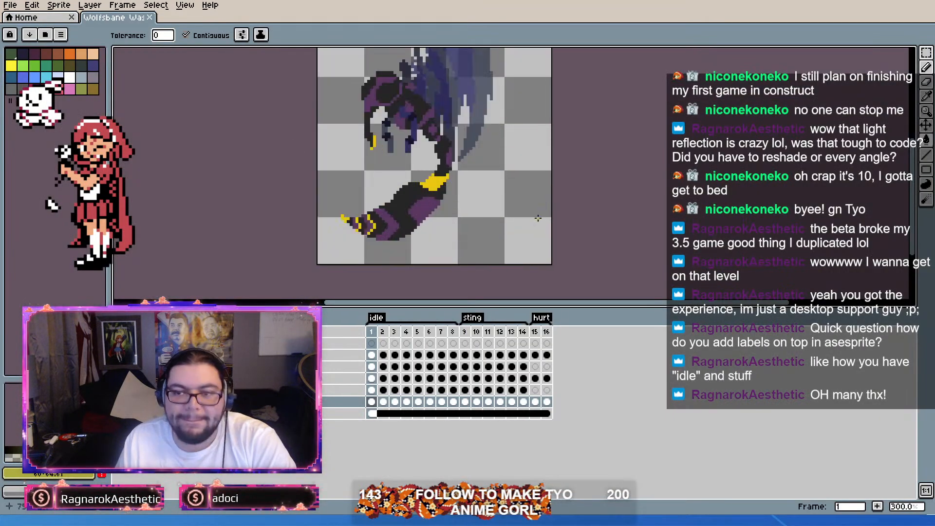
pyautogui.scroll(-1, 509, 231)
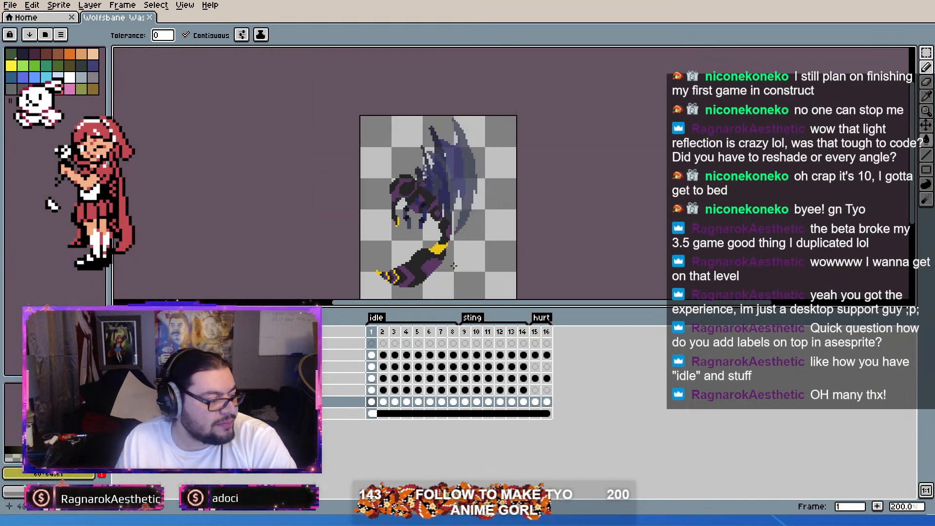
pyautogui.click(147, 318)
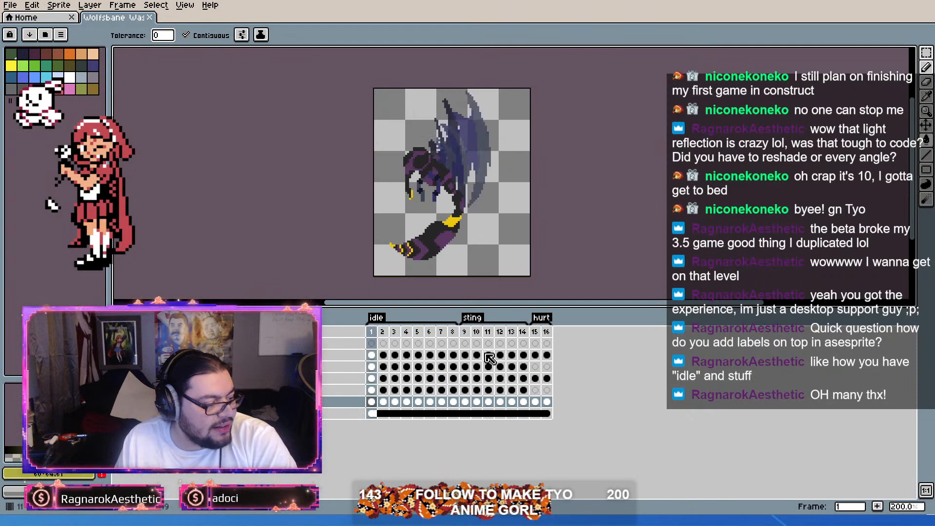
pyautogui.scroll(1, 448, 233)
pyautogui.scroll(-1, 448, 232)
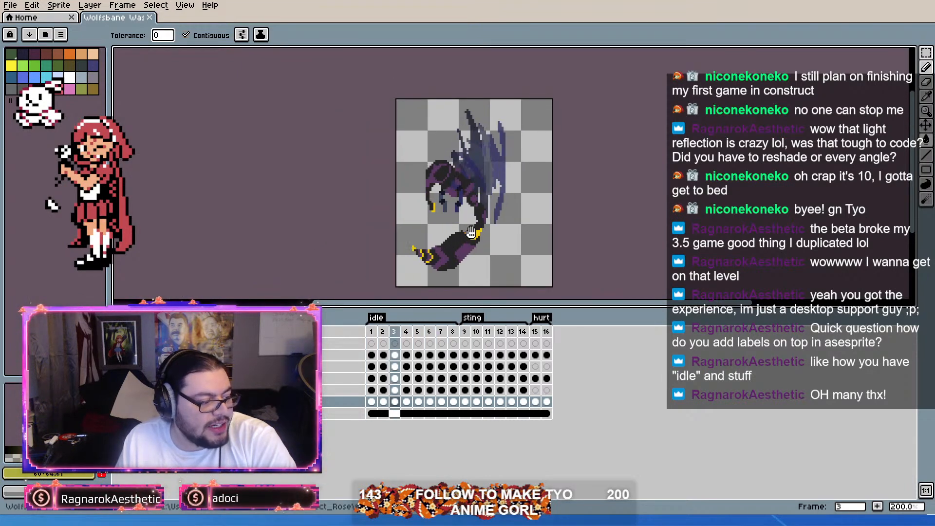
pyautogui.click(466, 333)
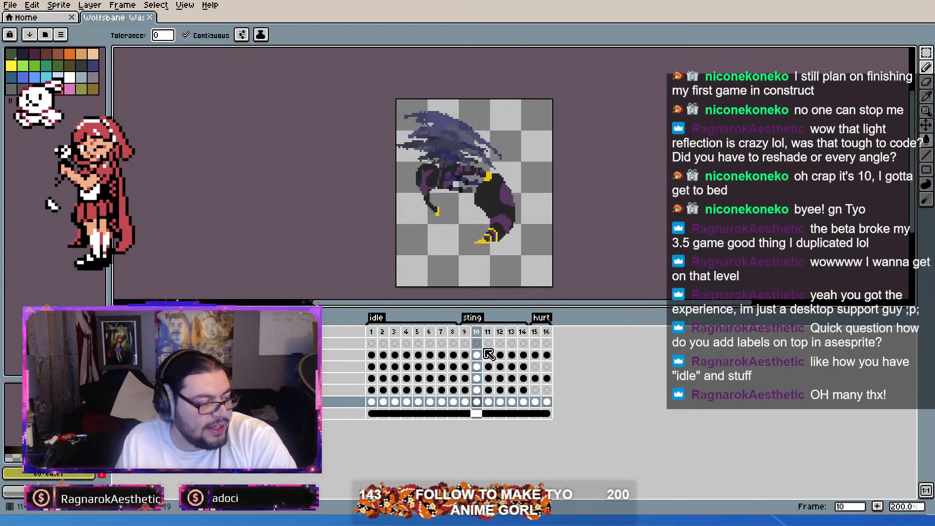
# Step: Review the wasp's idle frames, switch to Godot and select the wasp's Sprite2D node in the TestShader scene
pyautogui.click(374, 333)
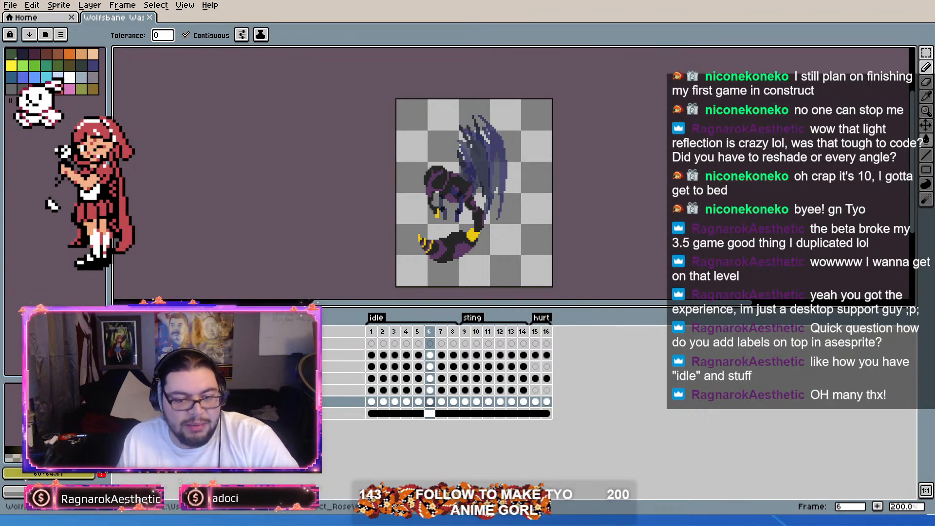
pyautogui.hotkey('alt', 'Tab')
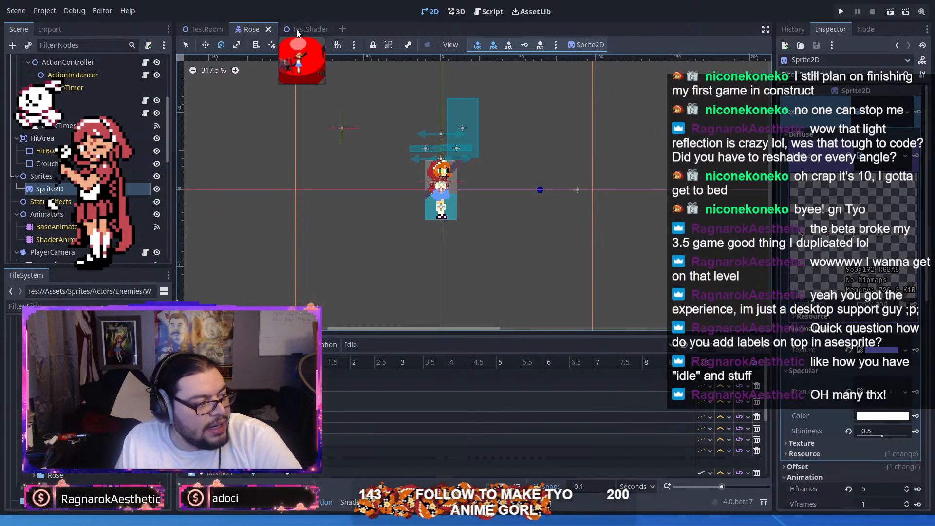
pyautogui.hotkey('ctrl', 'Tab')
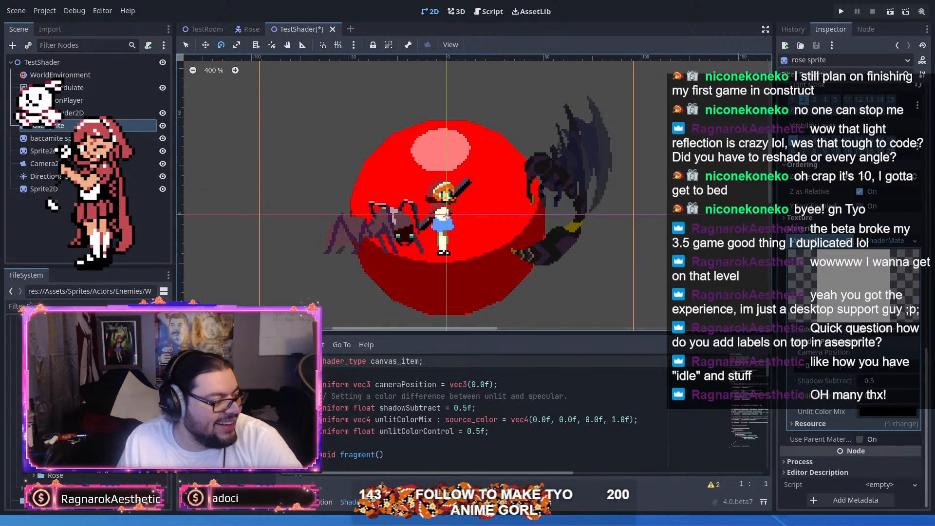
pyautogui.click(88, 152)
pyautogui.click(49, 139)
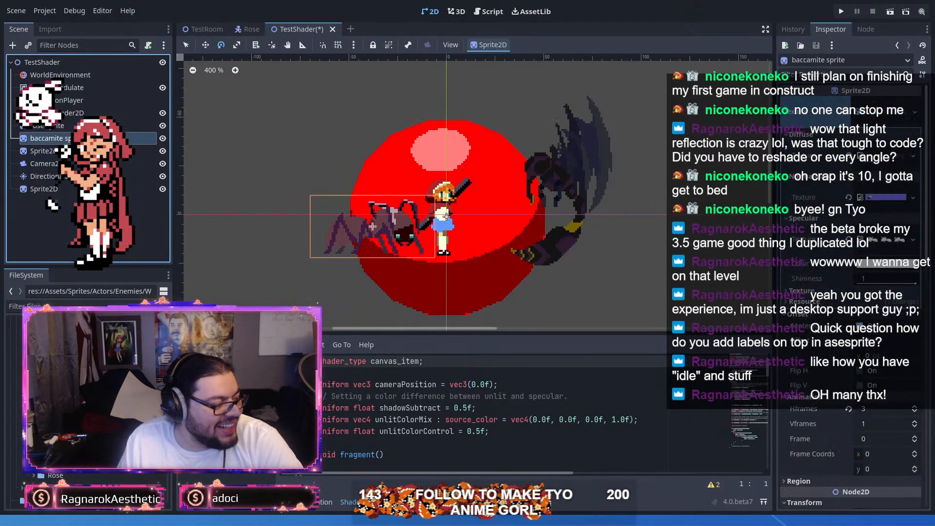
pyautogui.click(73, 190)
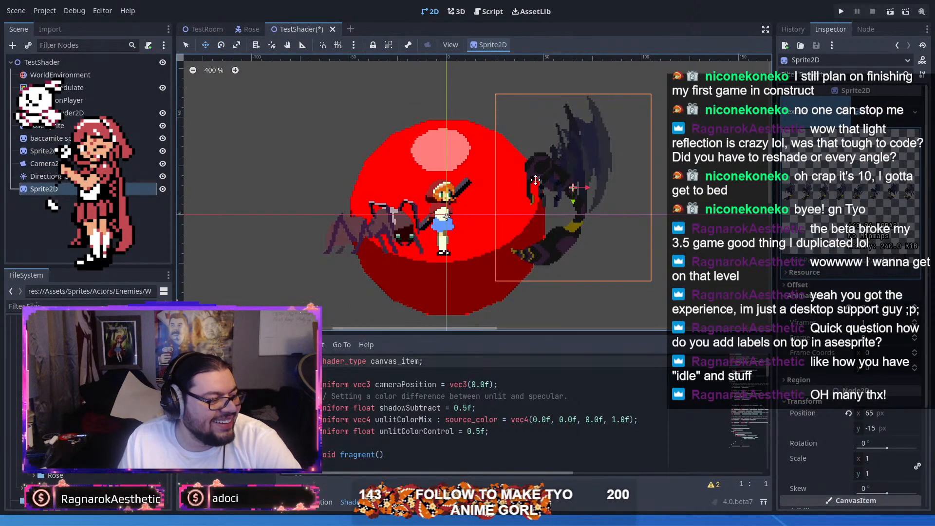
# Step: Move the wasp sprite up and slightly right to position 68, -23 px and save the TestShader scene
pyautogui.scroll(1, 463, 175)
pyautogui.moveTo(603, 228); pyautogui.dragTo(618, 207)
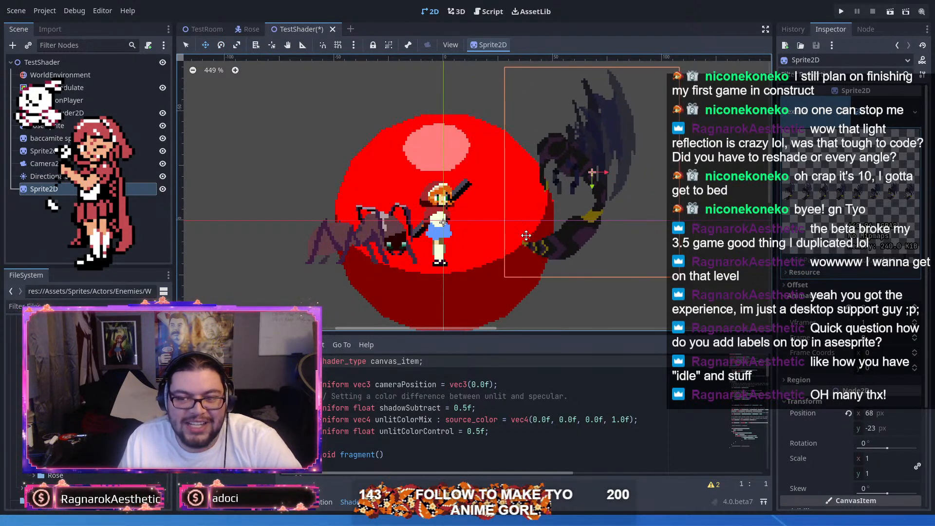
pyautogui.scroll(3, 536, 224)
pyautogui.moveTo(449, 260); pyautogui.dragTo(585, 230)
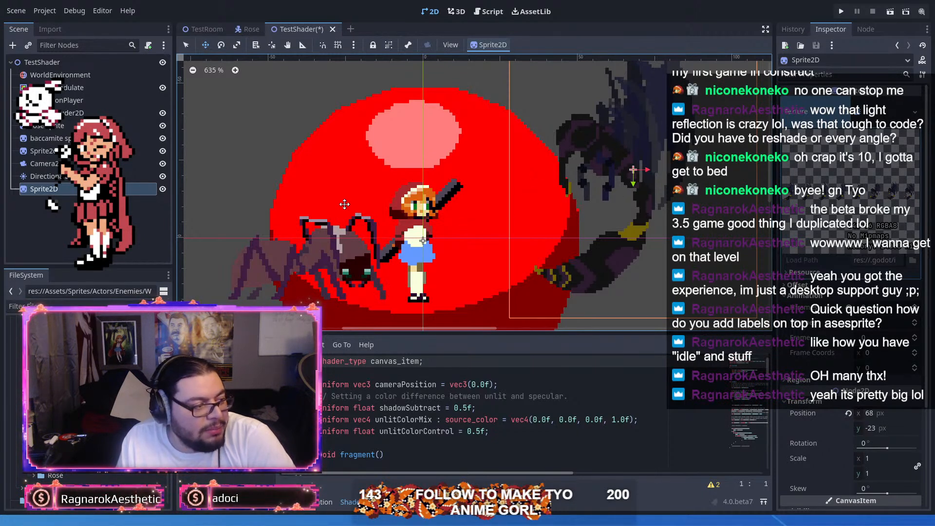
pyautogui.hotkey('ctrl', 's')
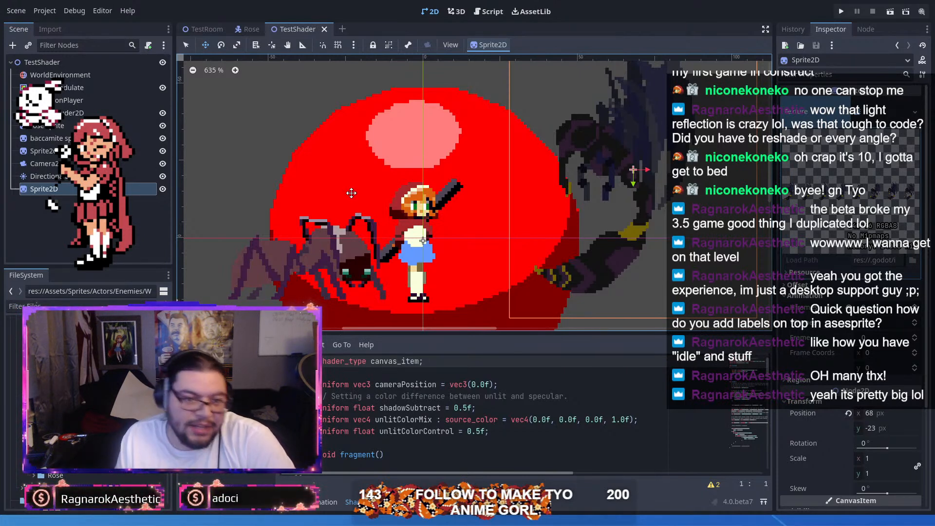
pyautogui.moveTo(690, 244); pyautogui.dragTo(609, 234)
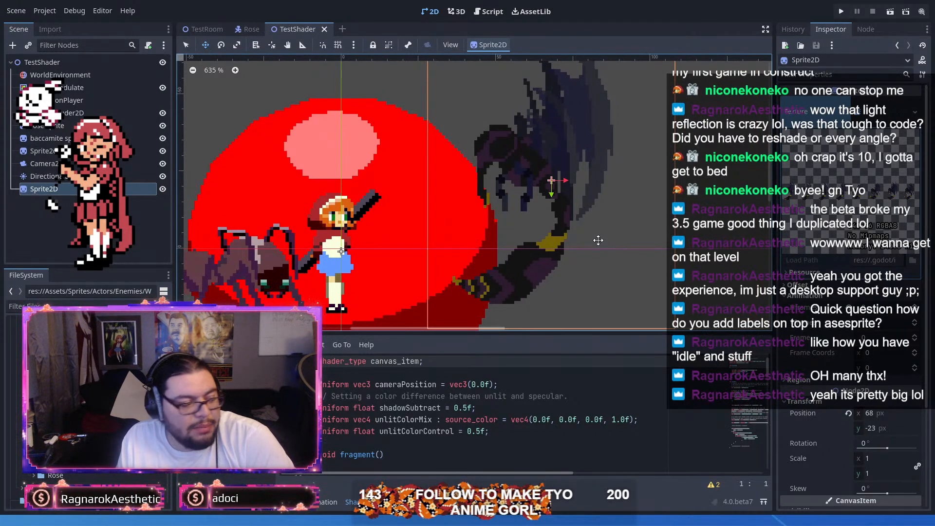
pyautogui.scroll(-2, 594, 239)
pyautogui.scroll(2, 424, 183)
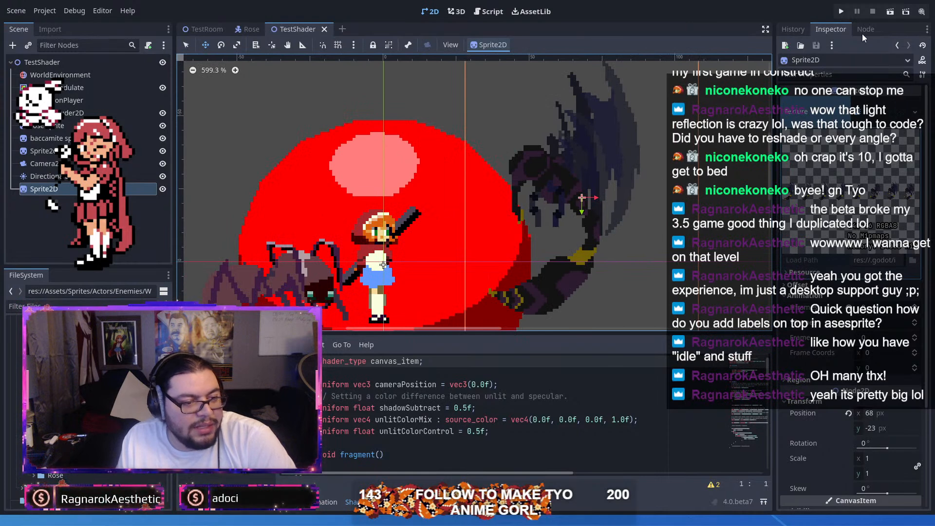